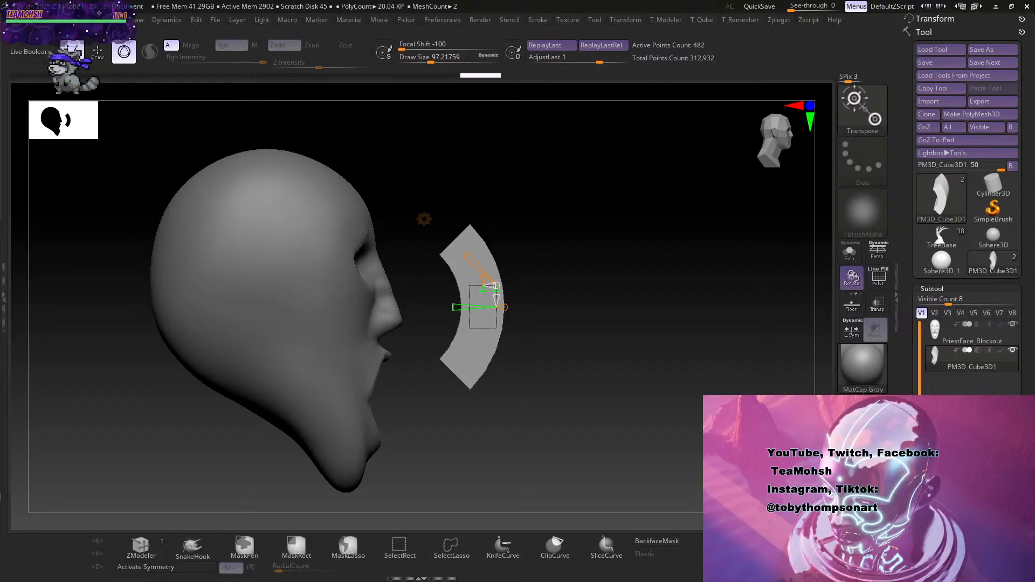
# Switch to the browser, skip ahead in the playing SoundCloud track, and return to the ZBrush scene.
pyautogui.hotkey('alt', 'Tab')
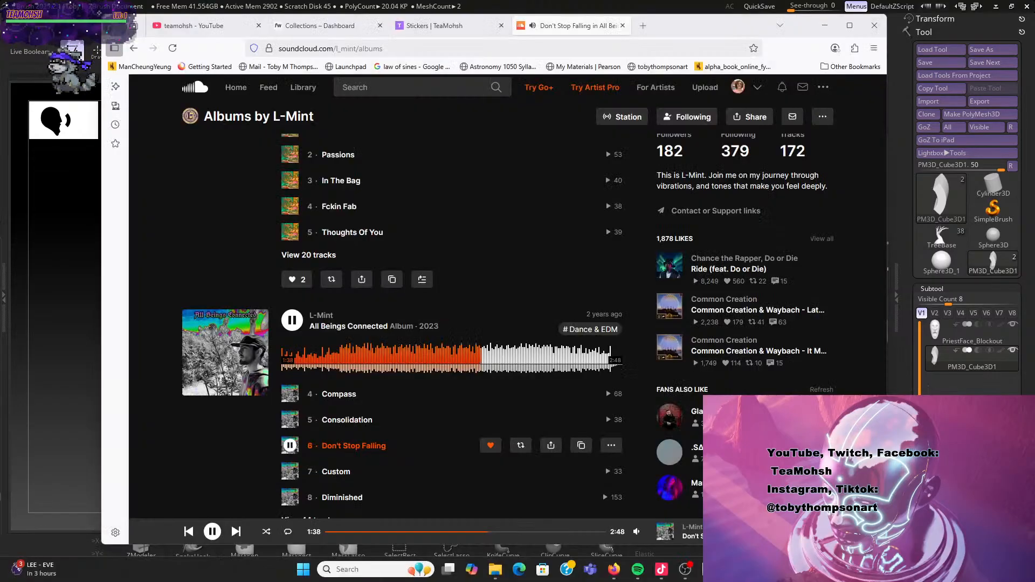
pyautogui.click(554, 357)
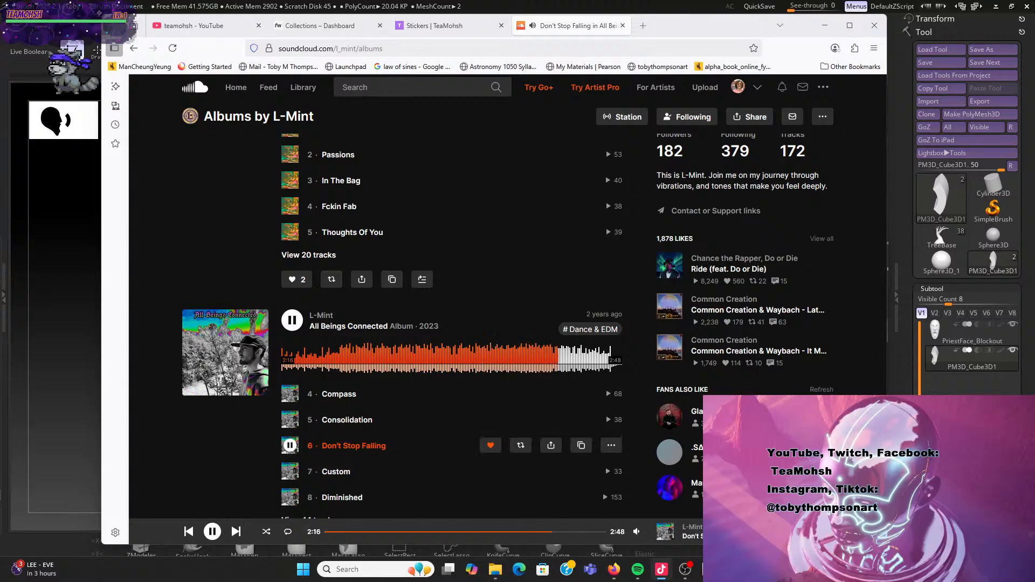
pyautogui.press('8')
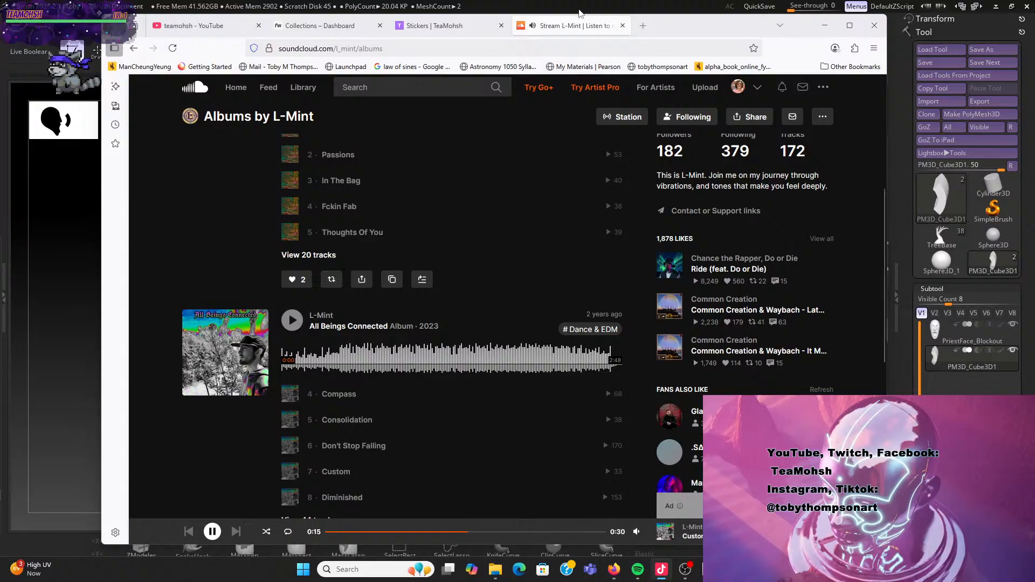
pyautogui.click(825, 27)
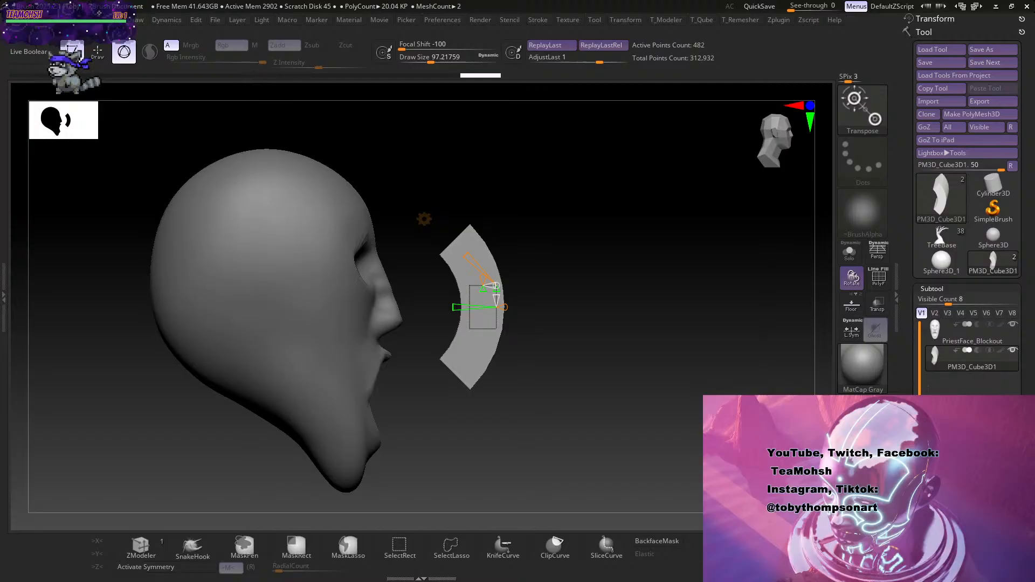
# Bend the cube further into a near half-circle with the Bend Arc deformer and accept the deformation.
pyautogui.moveTo(572, 360); pyautogui.dragTo(522, 402)
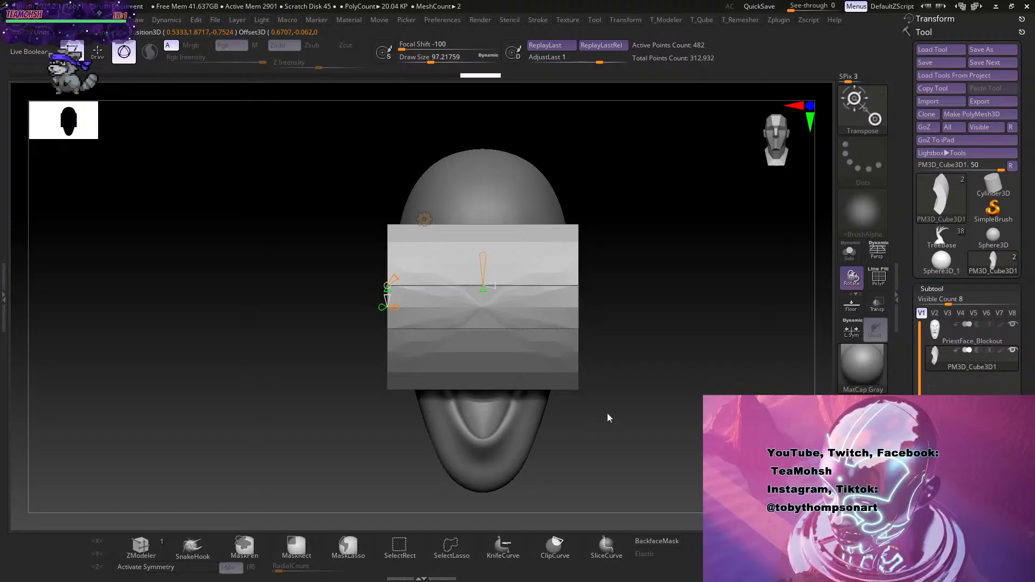
pyautogui.moveTo(607, 414); pyautogui.dragTo(658, 414)
pyautogui.moveTo(454, 307); pyautogui.dragTo(421, 311)
pyautogui.moveTo(512, 226); pyautogui.dragTo(530, 174)
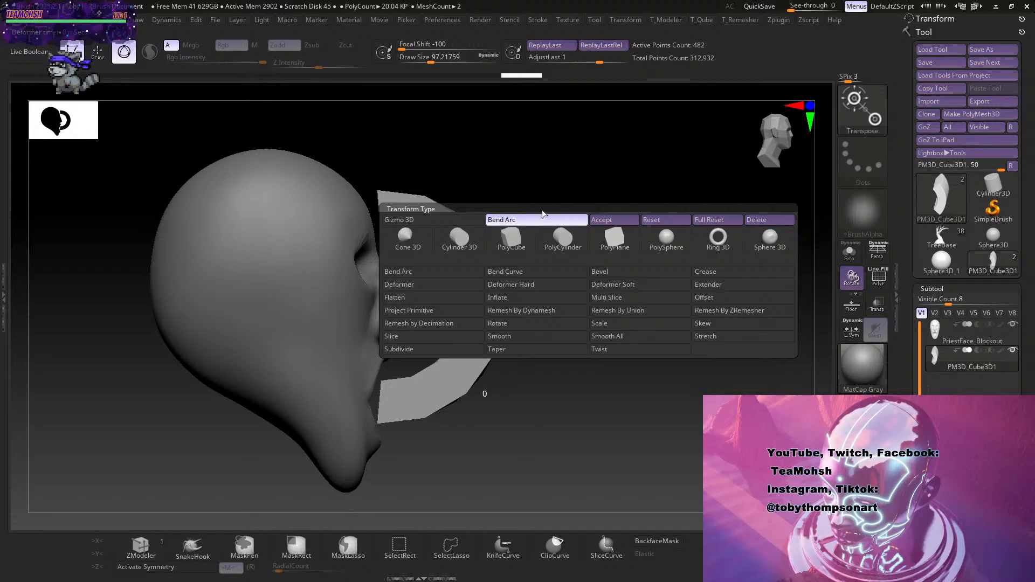
pyautogui.click(608, 218)
# Scale the bent arc down along X so it becomes a narrow band in front of the face.
pyautogui.moveTo(653, 189); pyautogui.dragTo(588, 203)
pyautogui.moveTo(448, 309); pyautogui.dragTo(544, 295)
pyautogui.moveTo(589, 250); pyautogui.dragTo(640, 239)
# Set ZRemesher to the Same polygon count option and remesh the arc.
pyautogui.hotkey('alt', 'r')
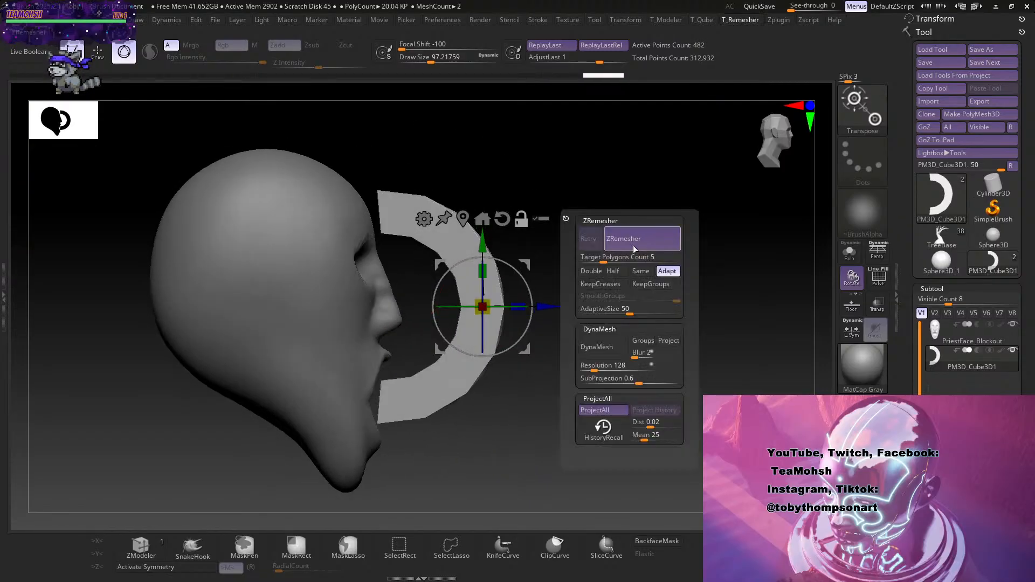
pyautogui.click(641, 270)
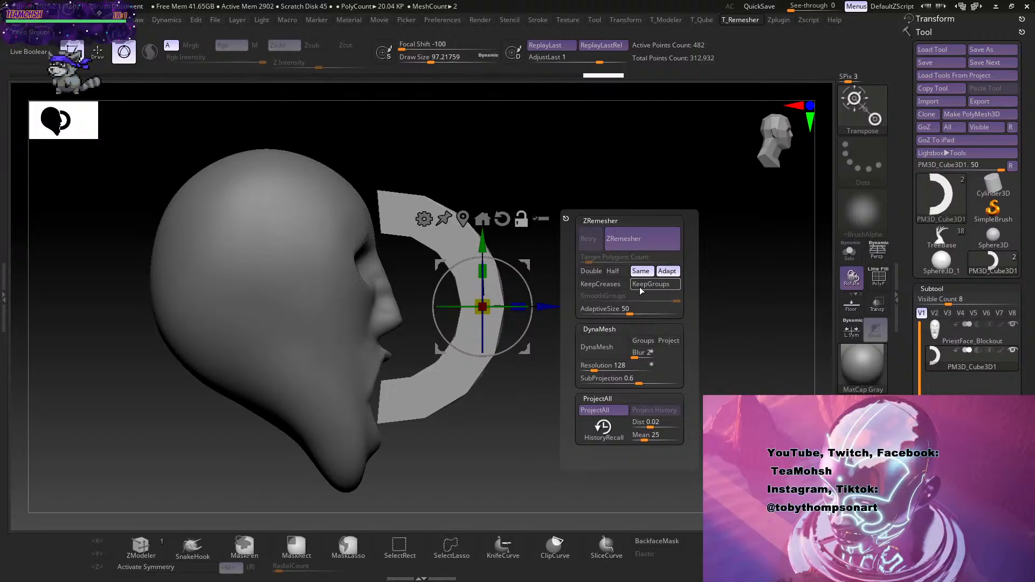
pyautogui.click(643, 244)
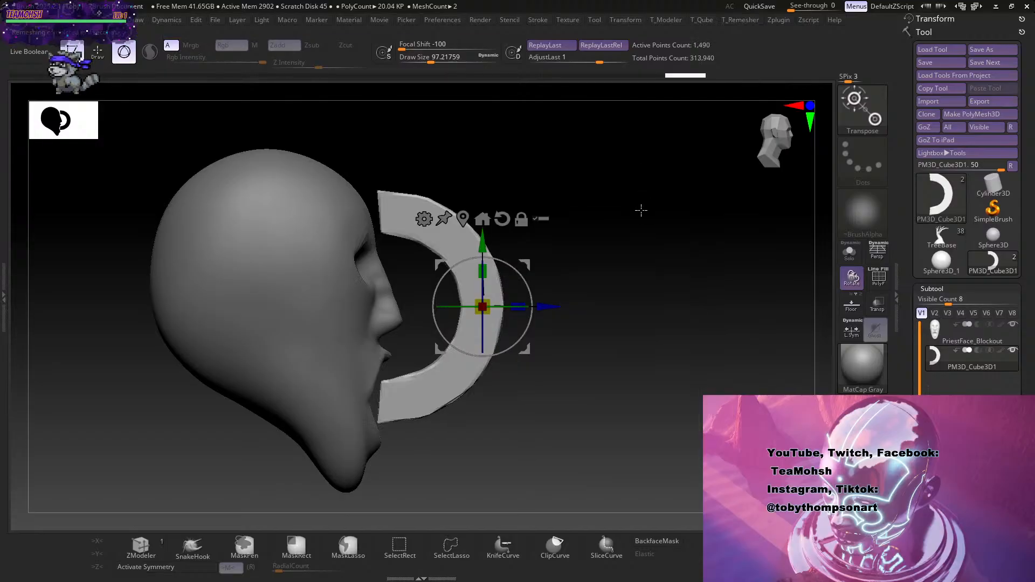
pyautogui.moveTo(640, 211); pyautogui.dragTo(605, 220)
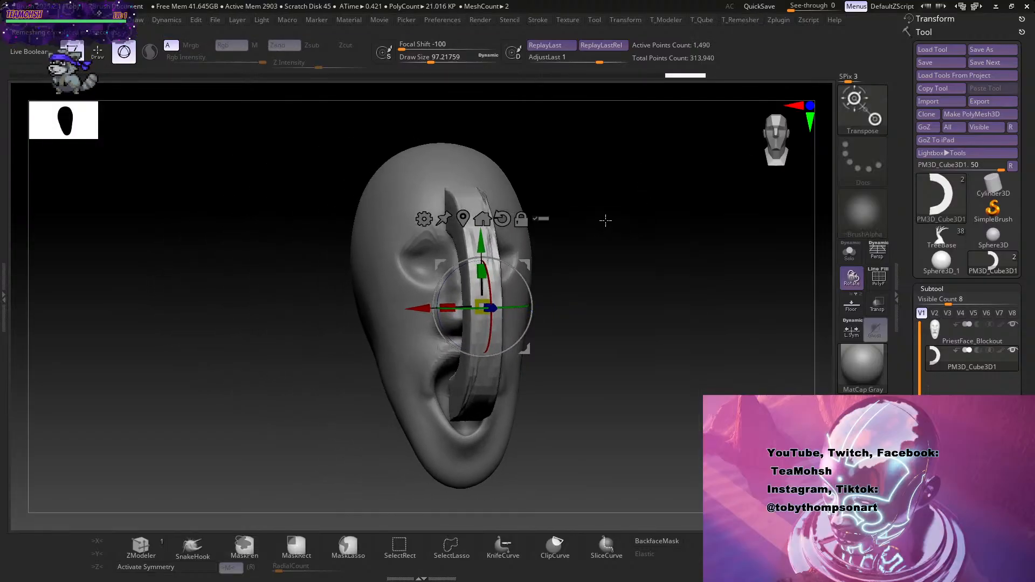
# Activate X symmetry, undo the last remesh, and run ZRemesher on the arc again.
pyautogui.press('x')
pyautogui.hotkey('ctrl', 'z')
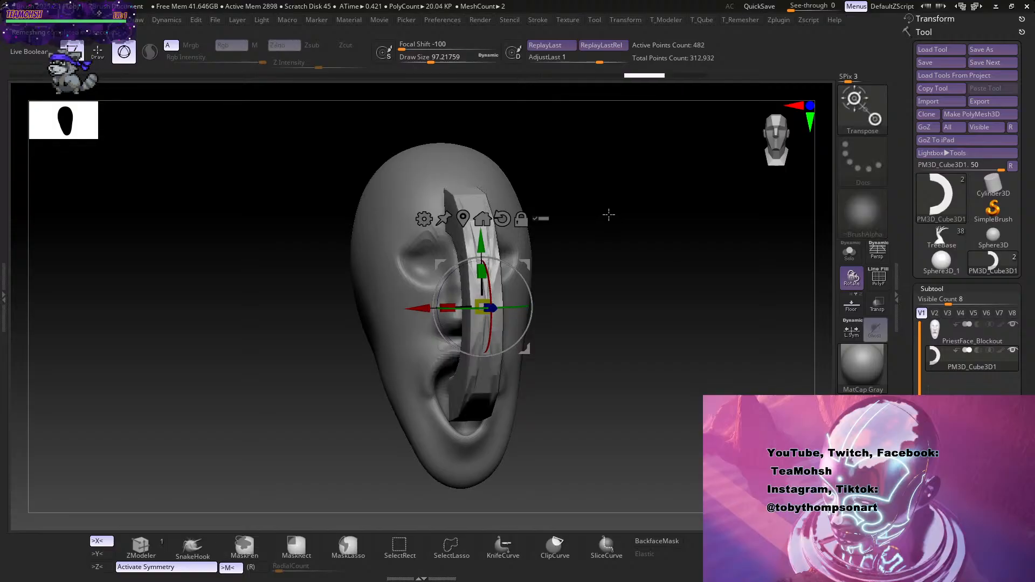
pyautogui.hotkey('alt', 'r')
pyautogui.click(638, 234)
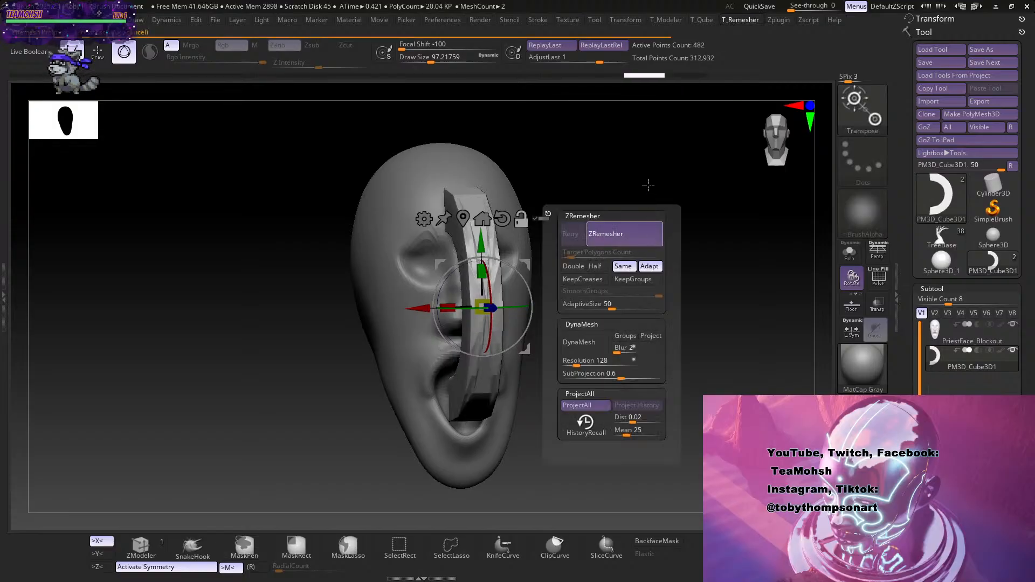
pyautogui.moveTo(654, 219); pyautogui.dragTo(624, 221)
pyautogui.moveTo(546, 422); pyautogui.dragTo(553, 412)
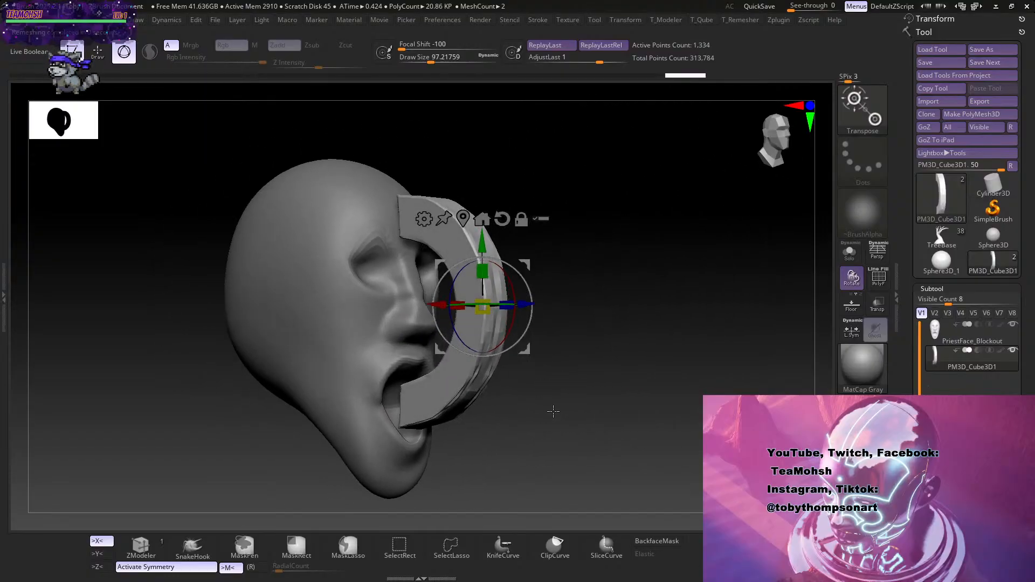
# Smooth the arc's surface along its length with the Smooth brush.
pyautogui.press('q')
pyautogui.press('shift')
pyautogui.moveTo(478, 359)
pyautogui.keyDown('shift'); pyautogui.mouseDown()
pyautogui.moveTo(493, 310)
pyautogui.moveTo(463, 227)
pyautogui.moveTo(428, 197)
pyautogui.mouseUp(); pyautogui.keyUp('shift')
pyautogui.moveTo(577, 254); pyautogui.dragTo(539, 339)
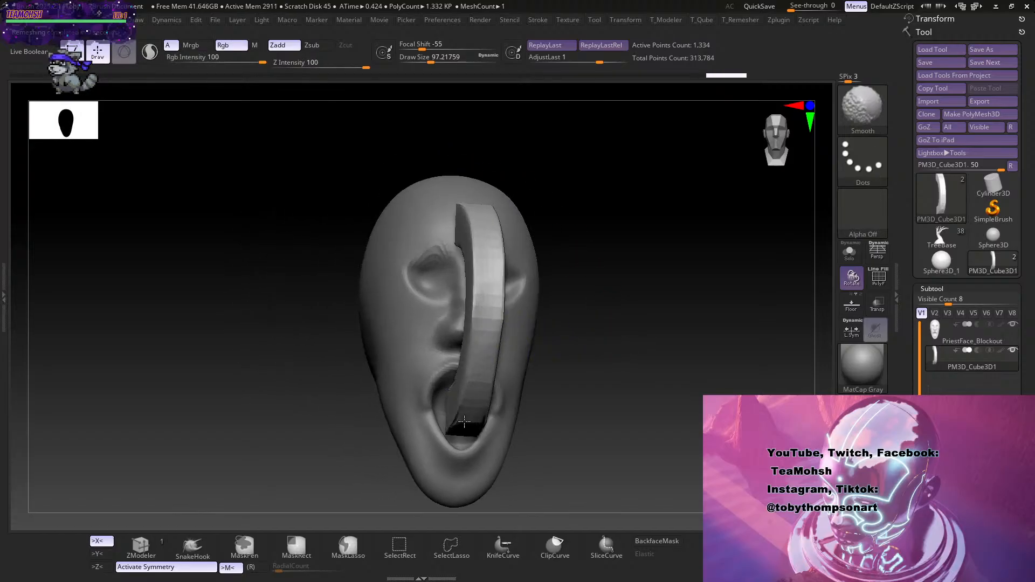
pyautogui.moveTo(557, 302); pyautogui.dragTo(656, 313)
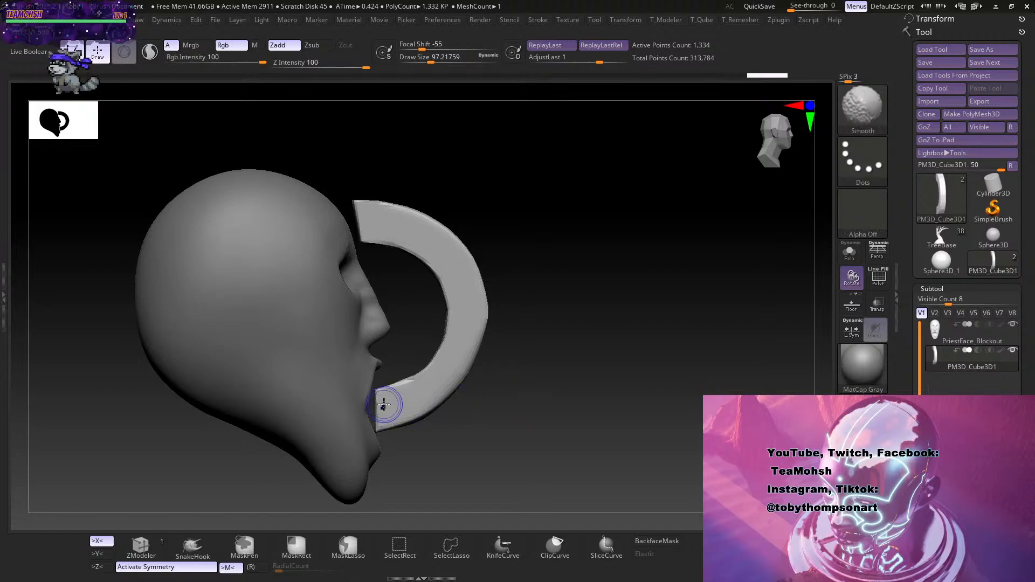
pyautogui.moveTo(526, 378)
pyautogui.keyDown('shift'); pyautogui.mouseDown()
pyautogui.moveTo(506, 393)
pyautogui.moveTo(516, 384)
pyautogui.mouseUp(); pyautogui.keyUp('shift')
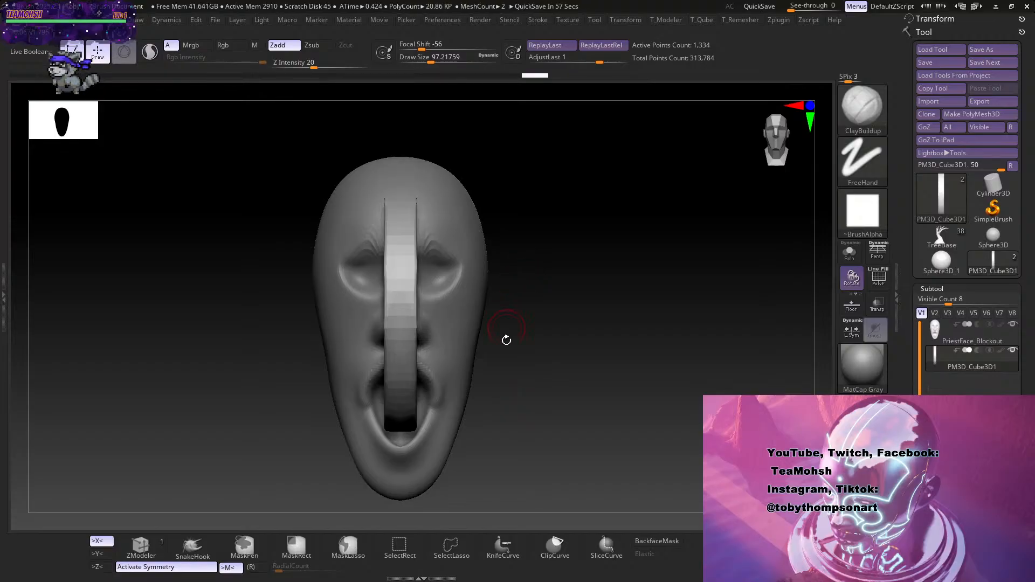
# ZRemesh the smoothed arc once more with the Same and Adapt options on.
pyautogui.press('w')
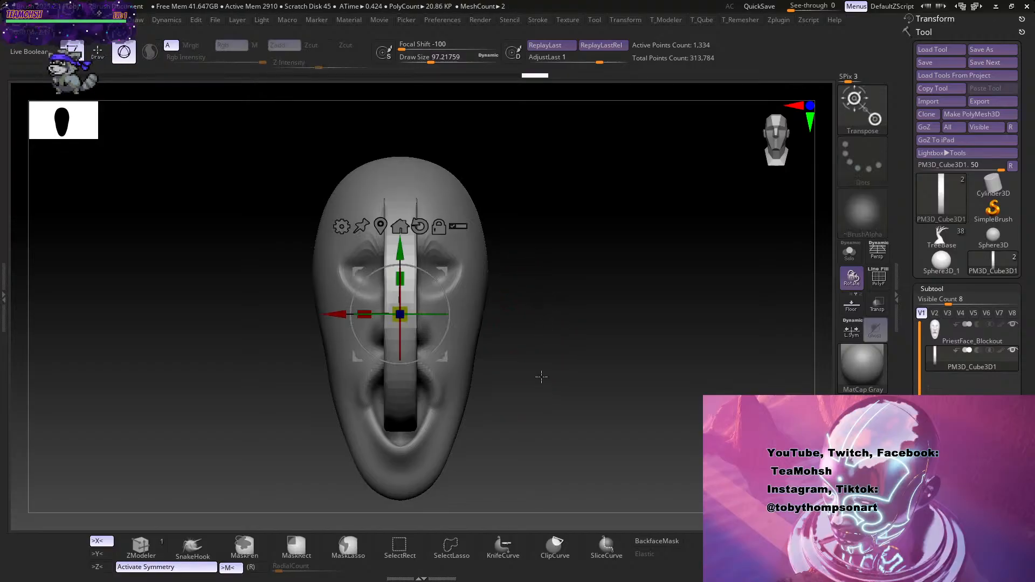
pyautogui.moveTo(541, 377); pyautogui.dragTo(559, 369)
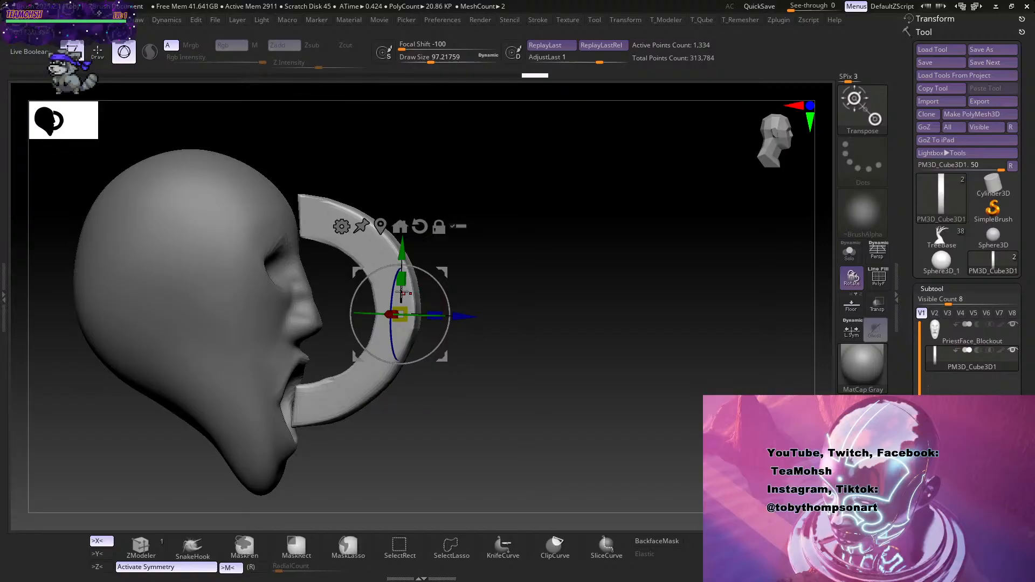
pyautogui.moveTo(518, 274); pyautogui.dragTo(526, 274)
pyautogui.moveTo(400, 286); pyautogui.dragTo(402, 366)
pyautogui.moveTo(474, 370)
pyautogui.mouseDown()
pyautogui.moveTo(477, 344)
pyautogui.moveTo(521, 296)
pyautogui.moveTo(520, 363)
pyautogui.mouseUp()
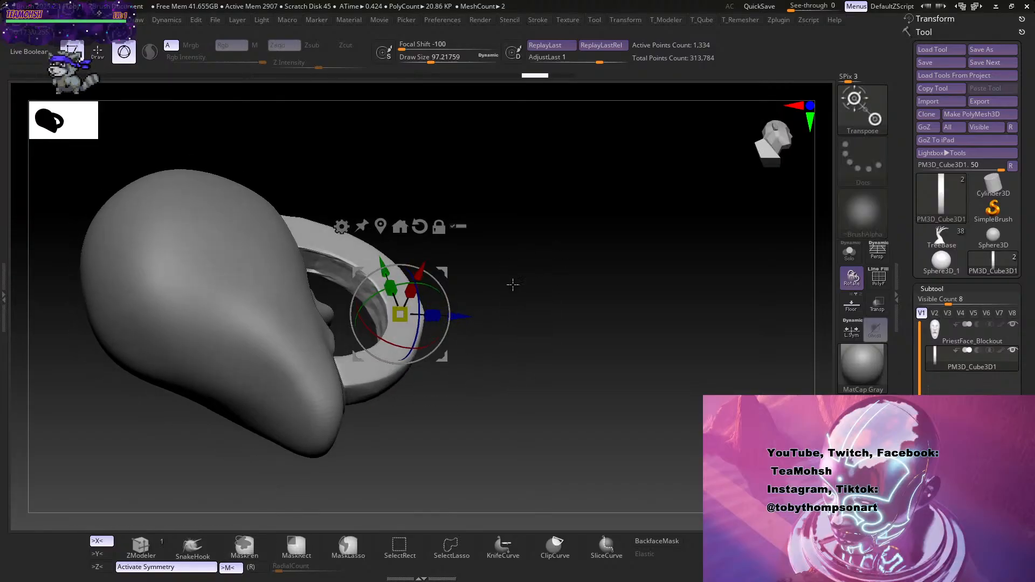
pyautogui.press('3')
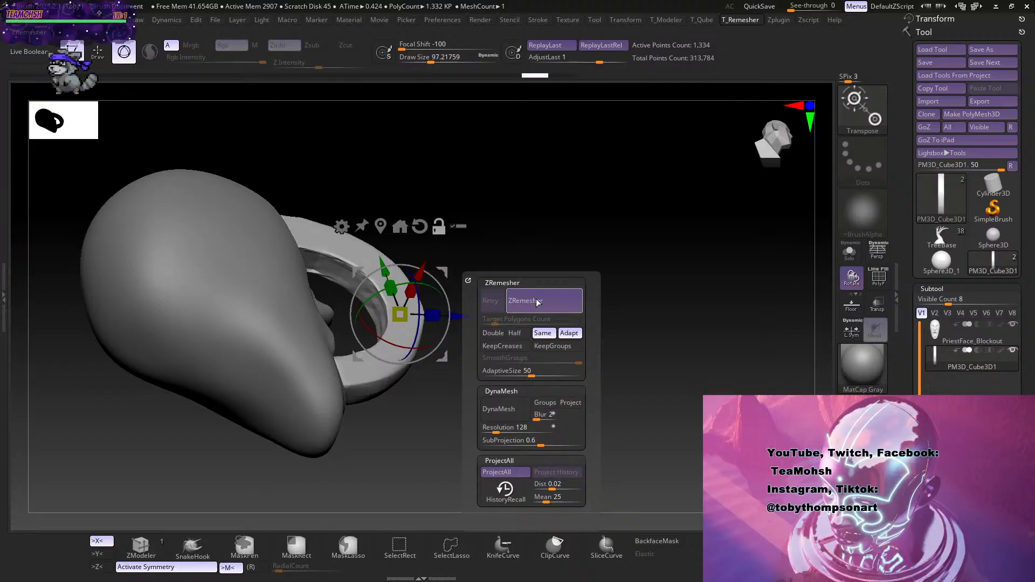
pyautogui.click(538, 302)
pyautogui.keyDown('shift'); pyautogui.moveTo(608, 229); pyautogui.dragTo(584, 284); pyautogui.keyUp('shift')
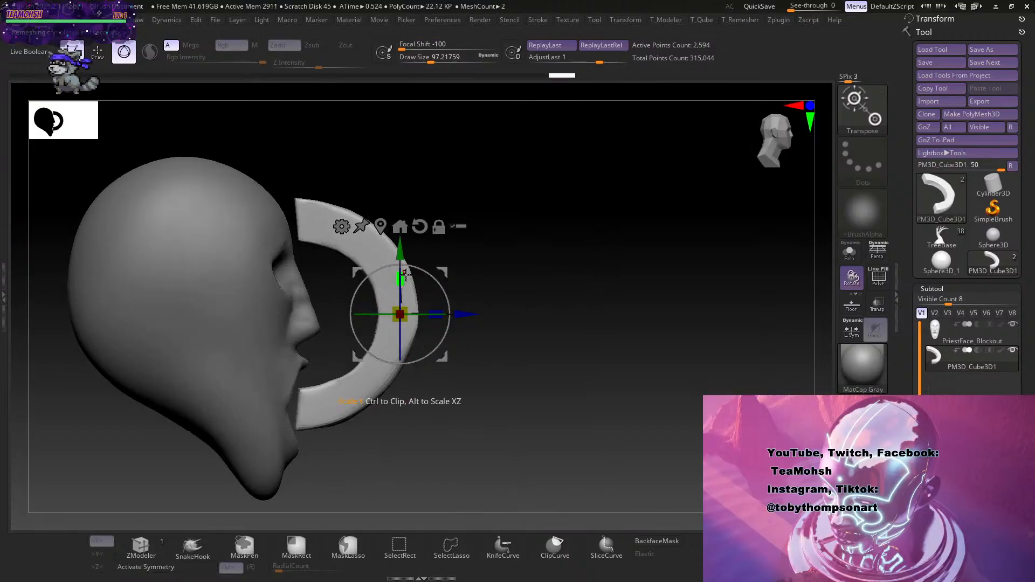
# Rotate the arc 90° so it lies flat, and scale it down uniformly with X symmetry active.
pyautogui.moveTo(400, 281); pyautogui.dragTo(405, 360)
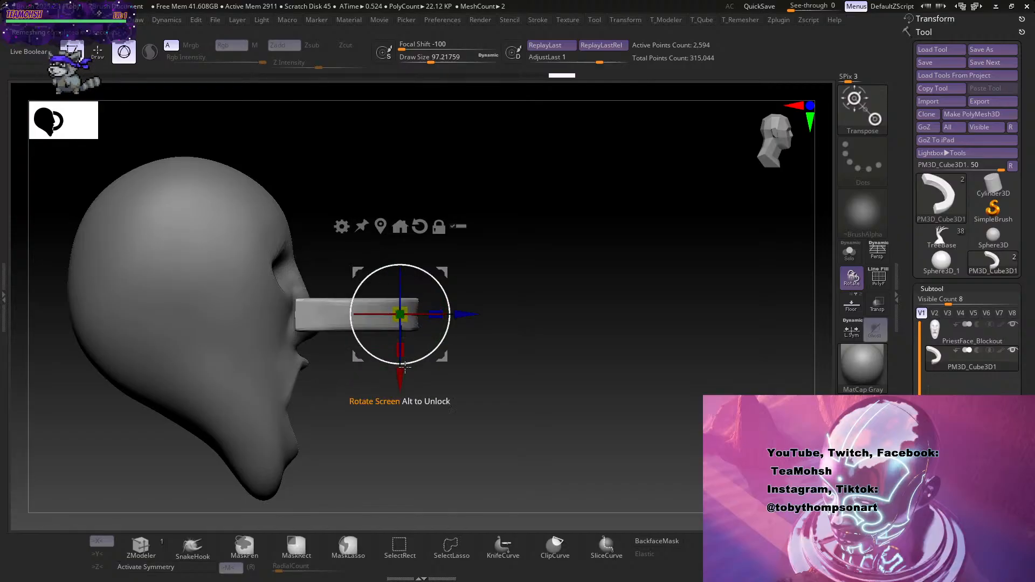
pyautogui.moveTo(590, 345); pyautogui.dragTo(522, 352)
pyautogui.press('x')
pyautogui.moveTo(399, 314); pyautogui.dragTo(409, 362)
pyautogui.moveTo(504, 351); pyautogui.dragTo(559, 338)
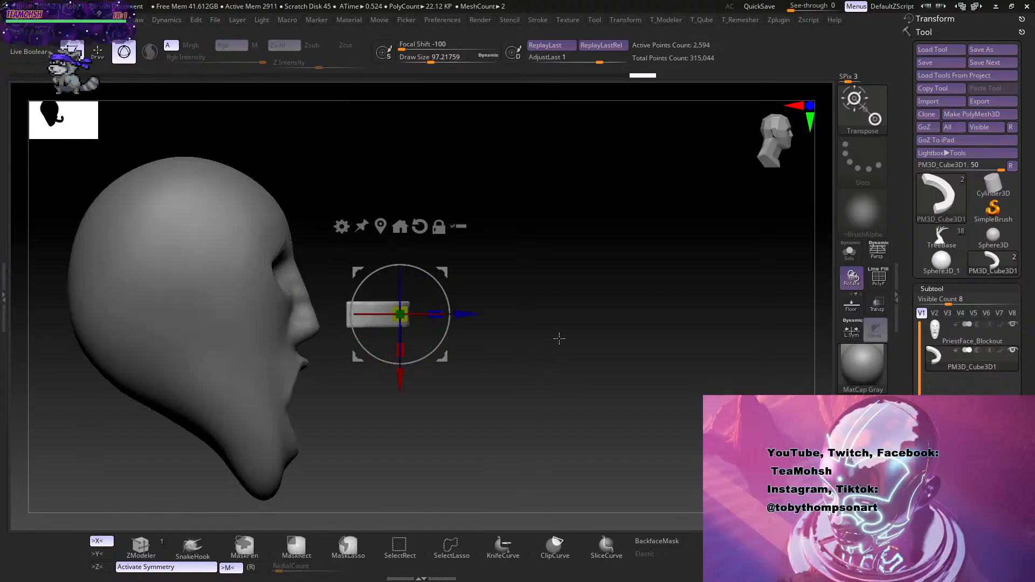
# Move the arc back and down into the head's open mouth and scale it along its depth.
pyautogui.moveTo(467, 311); pyautogui.dragTo(357, 312)
pyautogui.moveTo(290, 375); pyautogui.dragTo(291, 426)
pyautogui.keyDown('shift'); pyautogui.moveTo(504, 418); pyautogui.dragTo(481, 379); pyautogui.keyUp('shift')
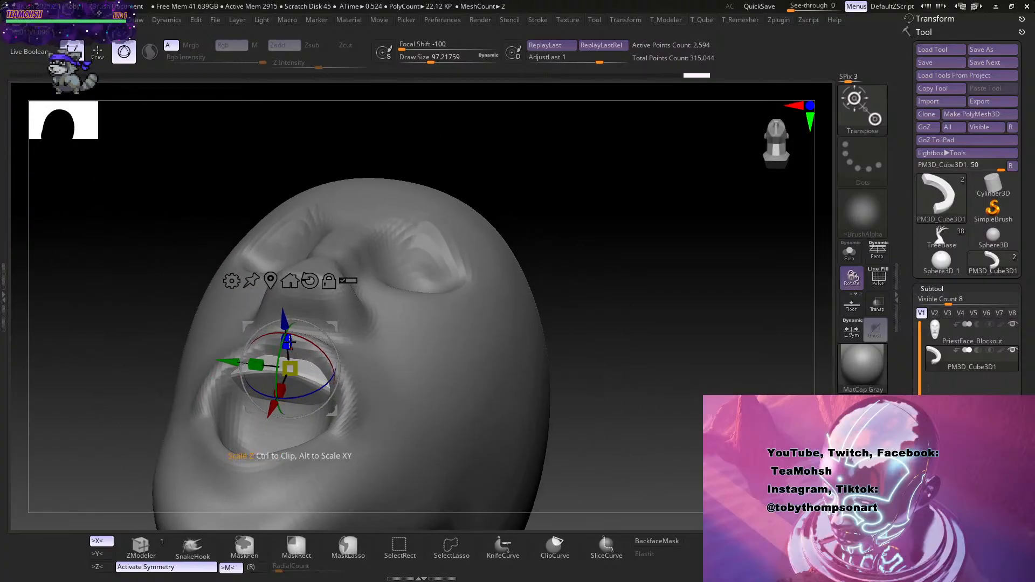
pyautogui.moveTo(288, 342); pyautogui.dragTo(296, 357)
# Move the arc forward along Z until it sits clear in front of the face.
pyautogui.moveTo(285, 322); pyautogui.dragTo(275, 229)
pyautogui.press('q')
pyautogui.moveTo(571, 210)
pyautogui.keyDown('shift'); pyautogui.mouseDown()
pyautogui.moveTo(631, 323)
pyautogui.moveTo(602, 312)
pyautogui.mouseUp(); pyautogui.keyUp('shift')
pyautogui.moveTo(580, 273); pyautogui.dragTo(569, 350)
pyautogui.press('ctrl')
pyautogui.press('s')
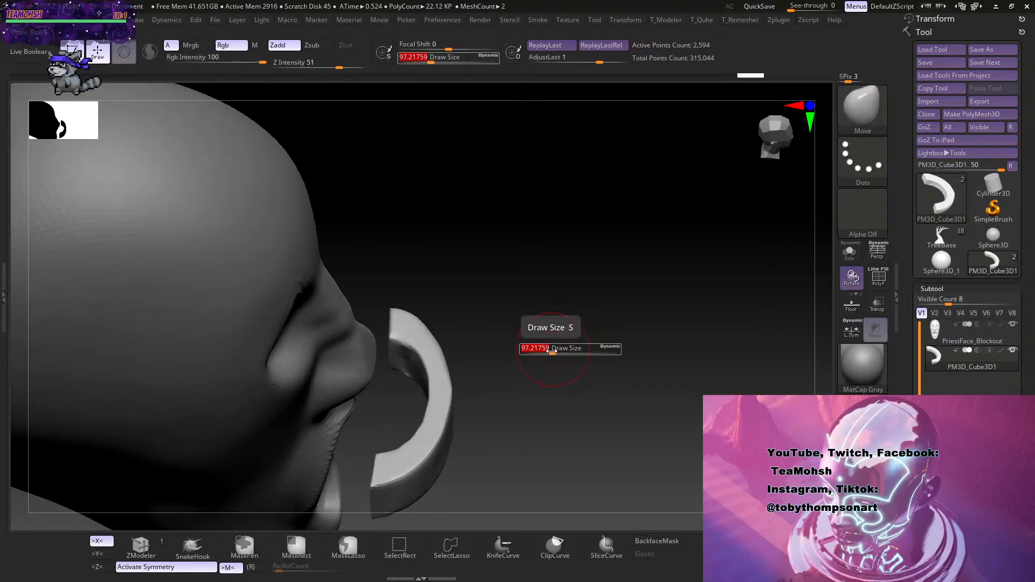
pyautogui.press('w')
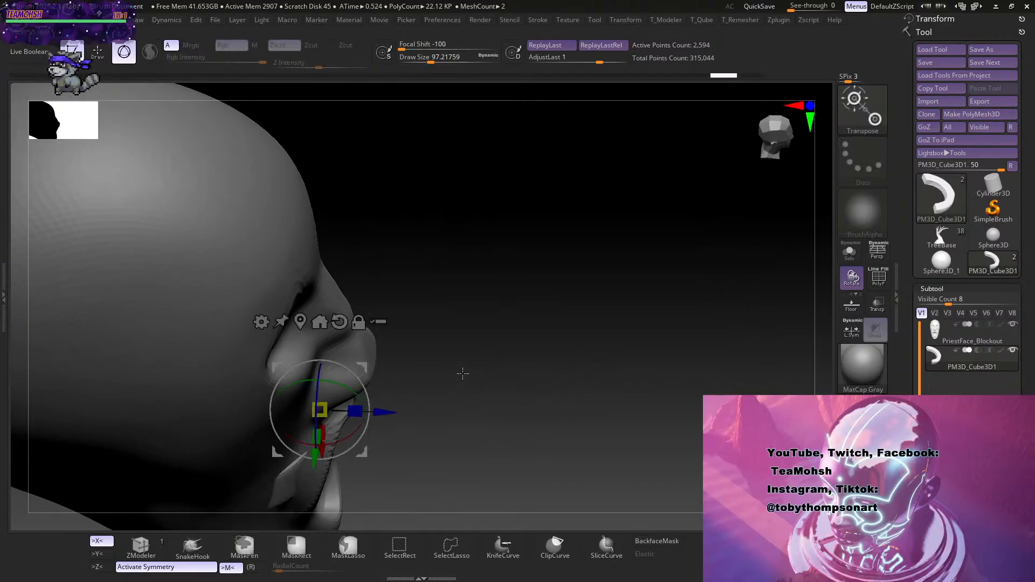
pyautogui.moveTo(381, 408); pyautogui.dragTo(586, 393)
pyautogui.hotkey('ctrl', 'z')
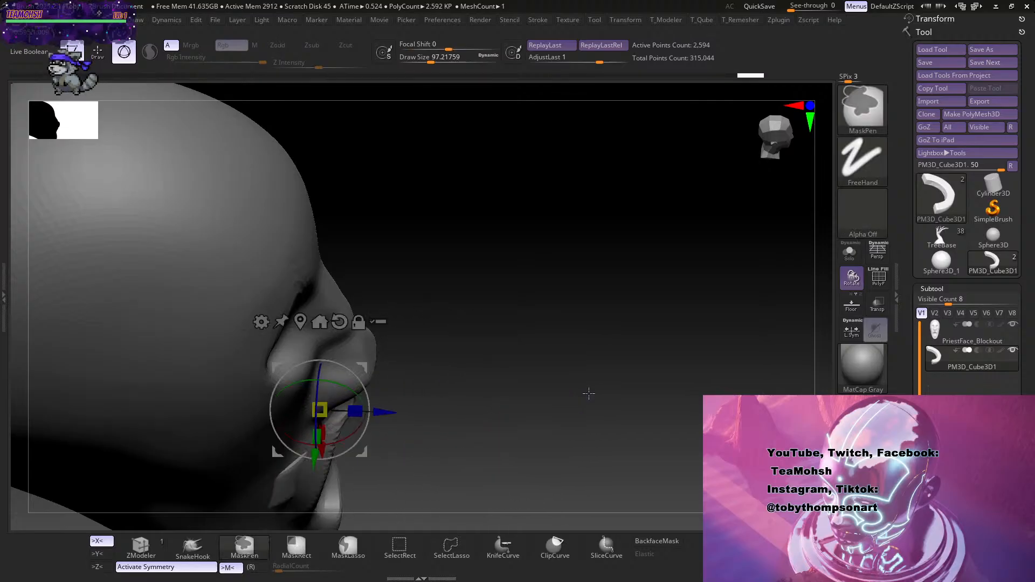
pyautogui.moveTo(384, 412); pyautogui.dragTo(644, 414)
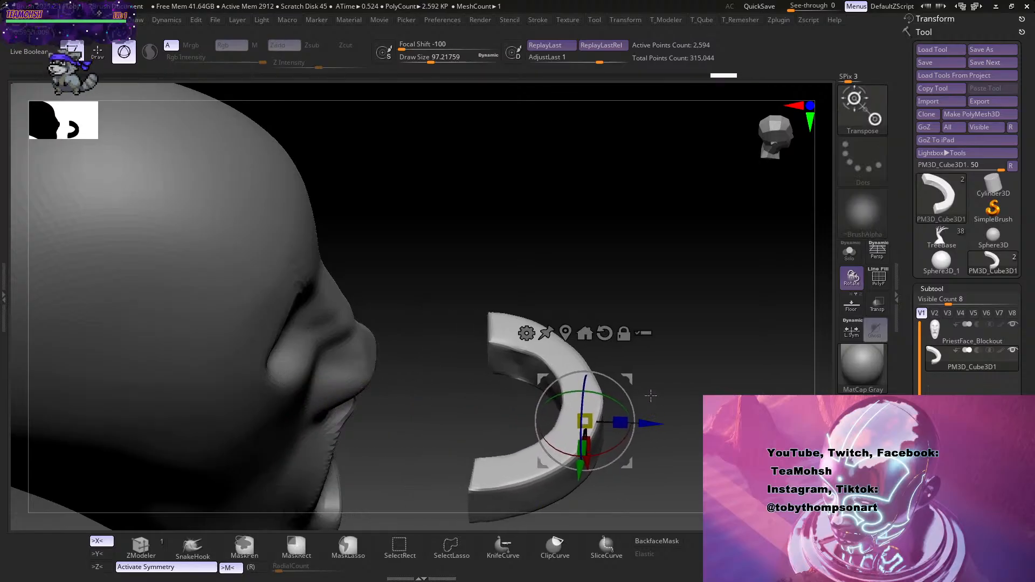
pyautogui.keyDown('shift'); pyautogui.moveTo(677, 368); pyautogui.dragTo(681, 383); pyautogui.keyUp('shift')
pyautogui.keyDown('alt'); pyautogui.moveTo(653, 416); pyautogui.dragTo(624, 422); pyautogui.keyUp('alt')
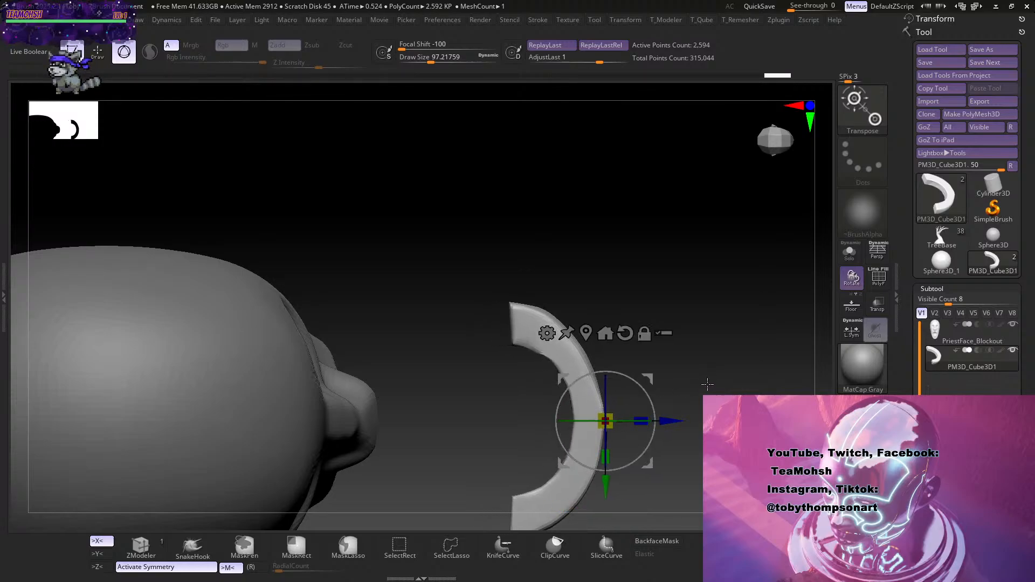
# Nudge the arc's inner curve with the Move brush at a draw size of about 217.
pyautogui.moveTo(707, 385)
pyautogui.mouseDown()
pyautogui.moveTo(706, 326)
pyautogui.moveTo(702, 370)
pyautogui.mouseUp()
pyautogui.press('q')
pyautogui.press('s')
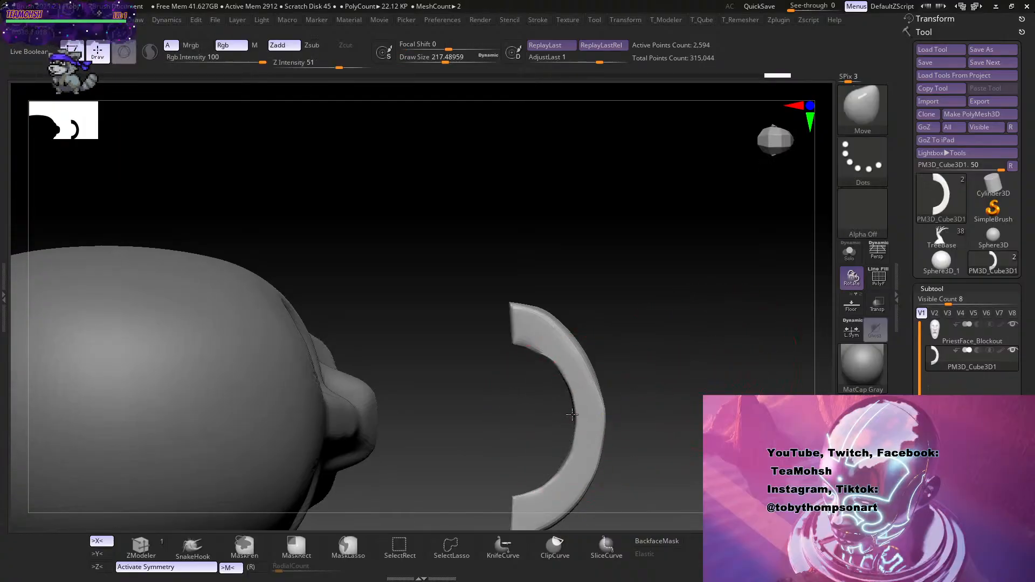
pyautogui.moveTo(576, 413); pyautogui.dragTo(571, 413)
# Try reshaping the arc with the Move brush at a draw size of about 192 and BackfaceMask enabled, and undo the strokes.
pyautogui.press('s')
pyautogui.moveTo(637, 377); pyautogui.dragTo(635, 377)
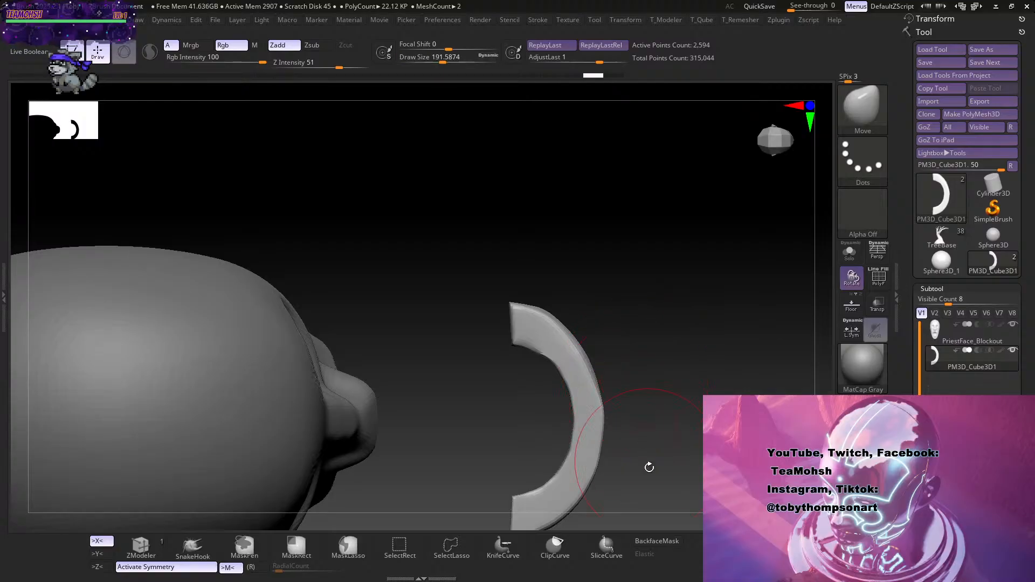
pyautogui.click(657, 541)
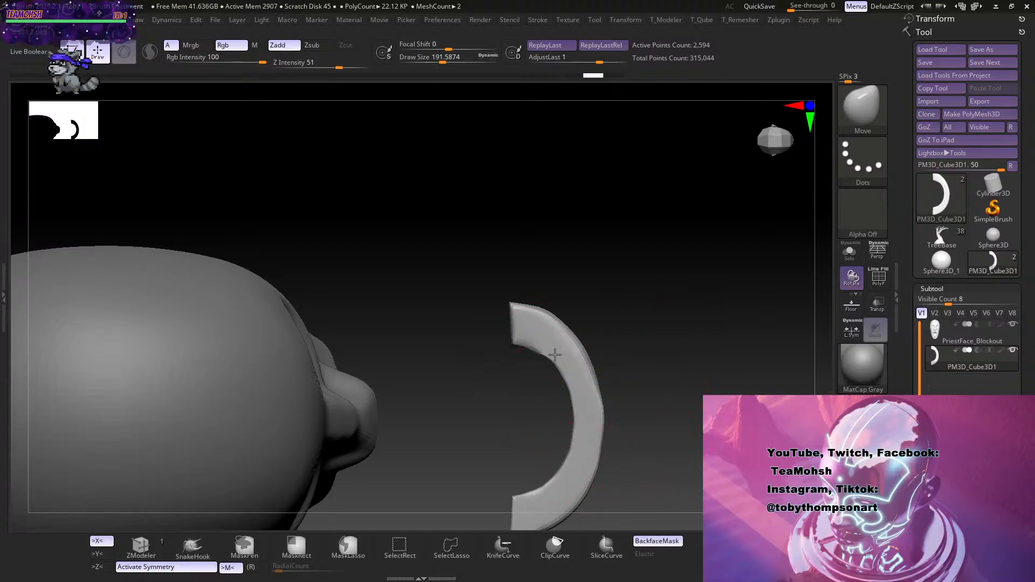
pyautogui.hotkey('ctrl', 'z')
pyautogui.moveTo(566, 370); pyautogui.dragTo(573, 360)
pyautogui.hotkey('ctrl', 'z')
# Reshape the arc's inner curve and end with the Move brush at a draw size of about 167.
pyautogui.press('s')
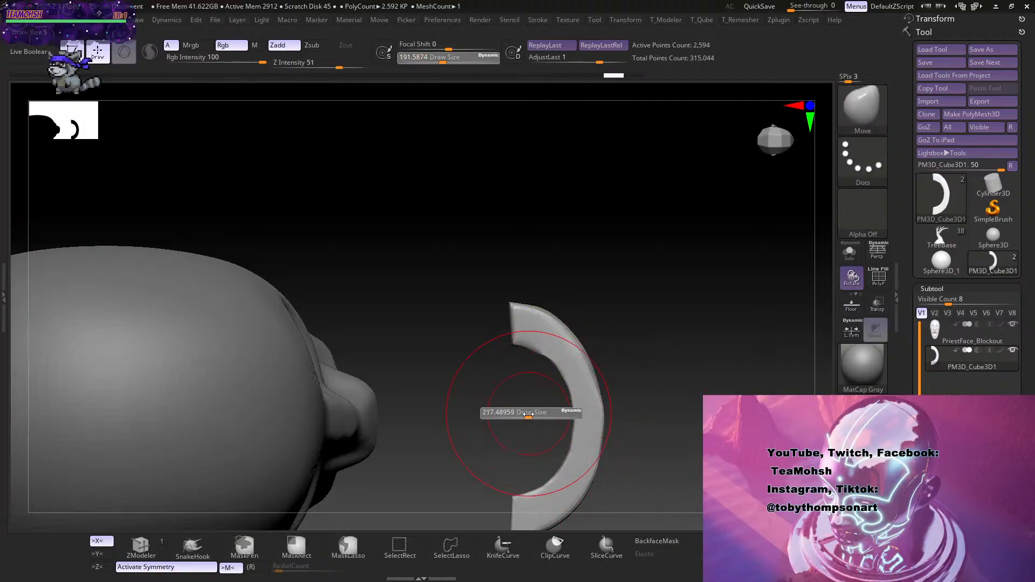
pyautogui.moveTo(515, 417); pyautogui.dragTo(523, 417)
pyautogui.moveTo(539, 353); pyautogui.dragTo(586, 407)
pyautogui.moveTo(645, 381)
pyautogui.mouseDown()
pyautogui.moveTo(677, 365)
pyautogui.moveTo(633, 421)
pyautogui.mouseUp()
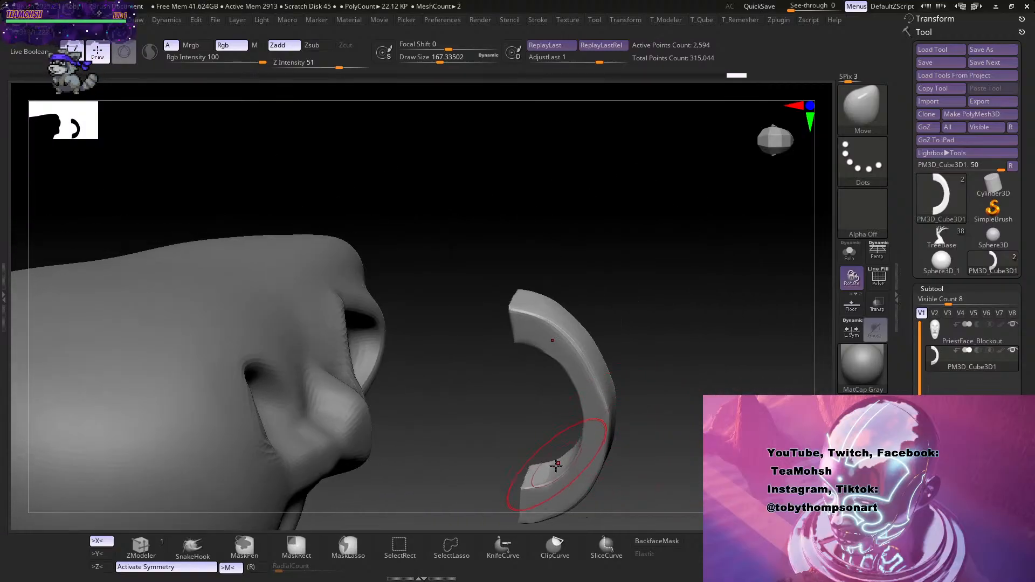
pyautogui.moveTo(557, 470); pyautogui.dragTo(561, 477)
pyautogui.moveTo(628, 415)
pyautogui.mouseDown()
pyautogui.moveTo(658, 427)
pyautogui.moveTo(642, 399)
pyautogui.mouseUp()
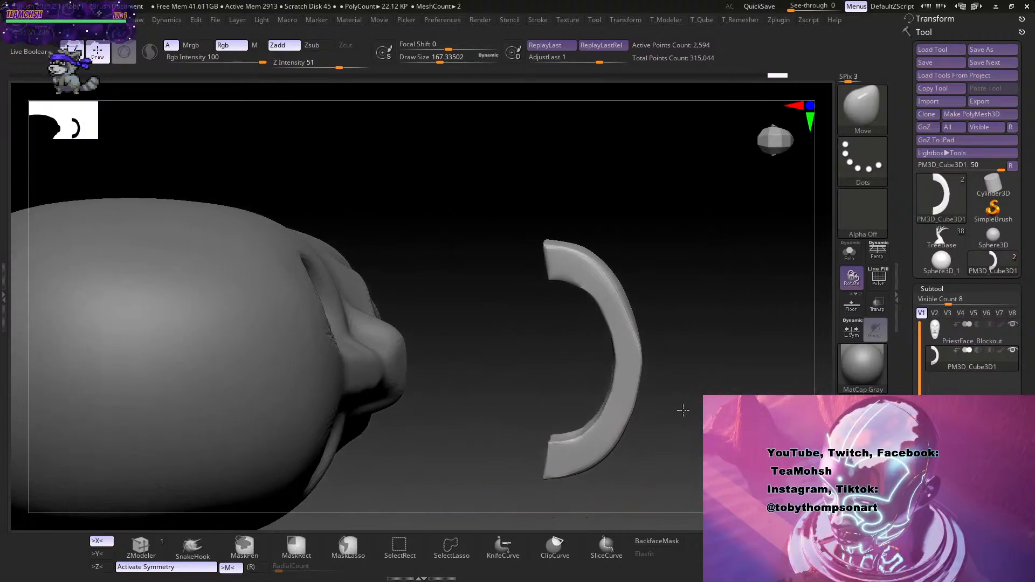
# Pull the arc's ends slightly back toward the face with the Move brush at a draw size of about 167.
pyautogui.moveTo(554, 264); pyautogui.dragTo(544, 253)
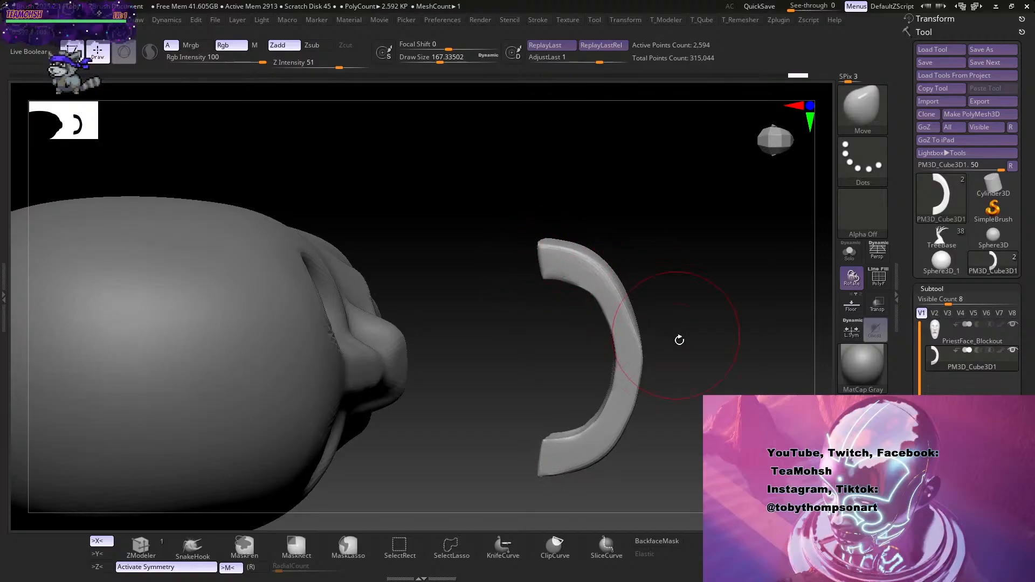
pyautogui.moveTo(677, 340); pyautogui.dragTo(714, 287)
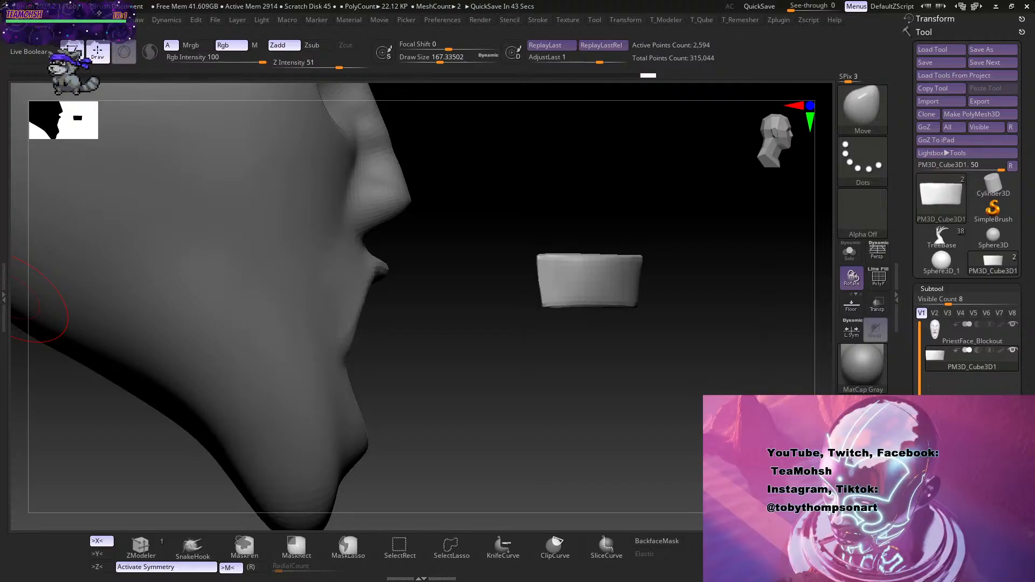
pyautogui.moveTo(599, 399); pyautogui.dragTo(593, 419)
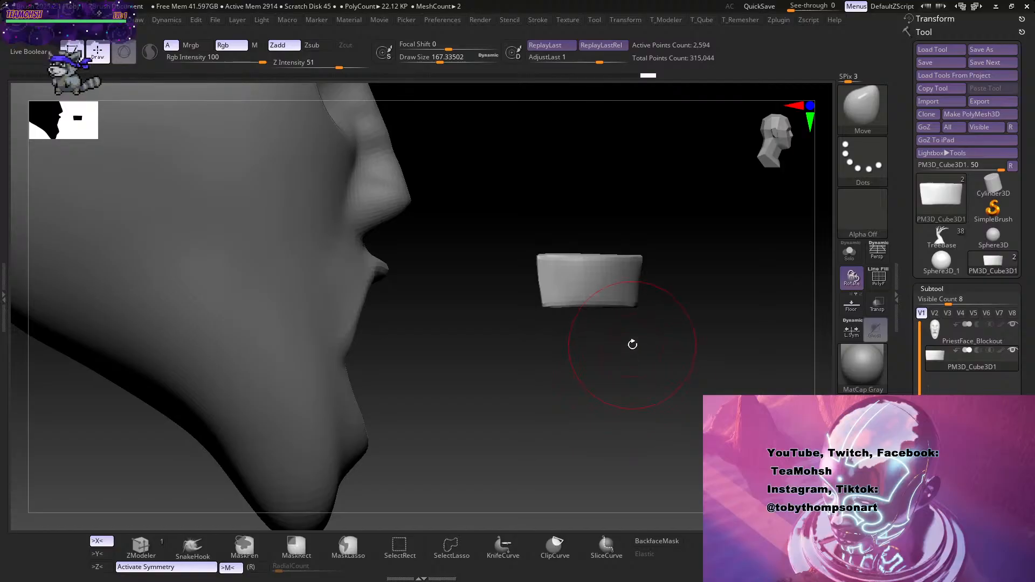
# Move the arc back along Z into the head's open mouth and lower it to mouth height.
pyautogui.press('w')
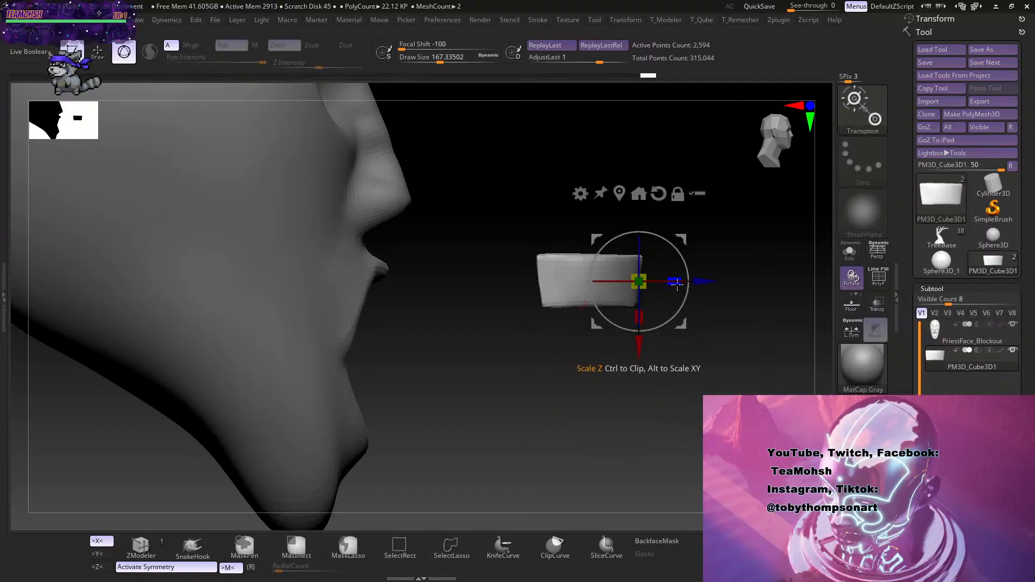
pyautogui.moveTo(699, 281); pyautogui.dragTo(469, 281)
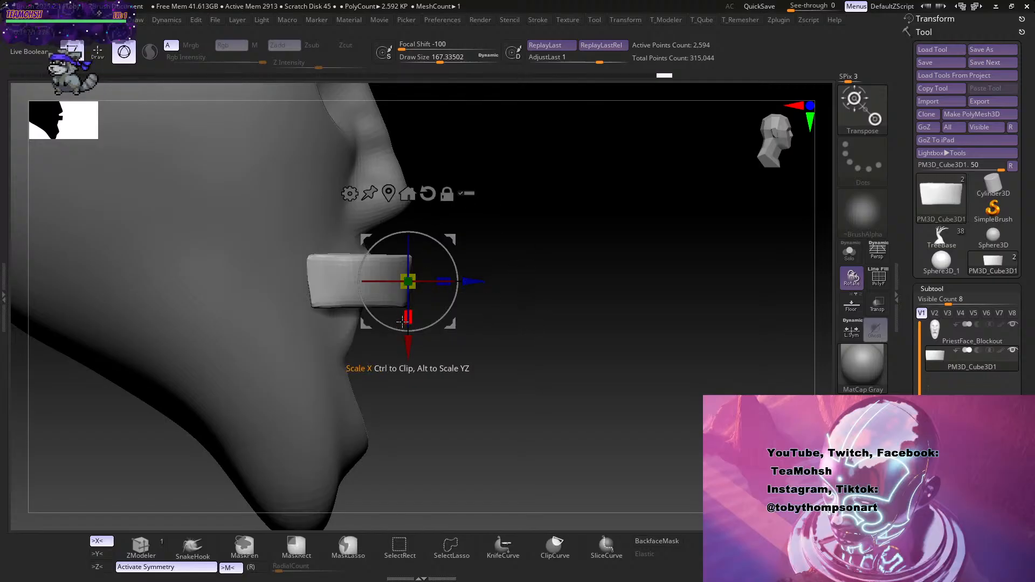
pyautogui.moveTo(409, 346); pyautogui.dragTo(408, 391)
pyautogui.moveTo(475, 326); pyautogui.dragTo(424, 329)
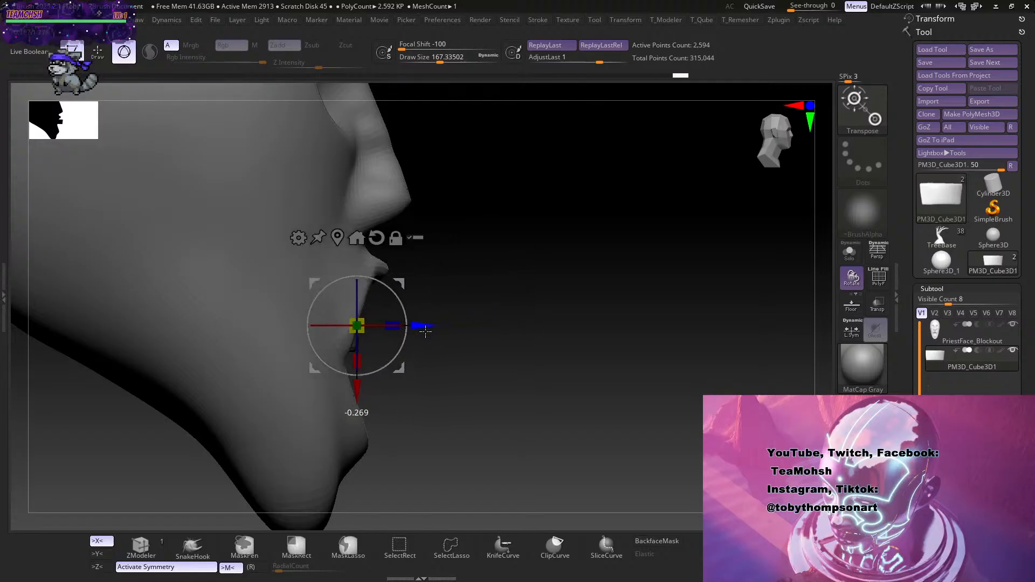
pyautogui.moveTo(524, 338); pyautogui.dragTo(498, 307)
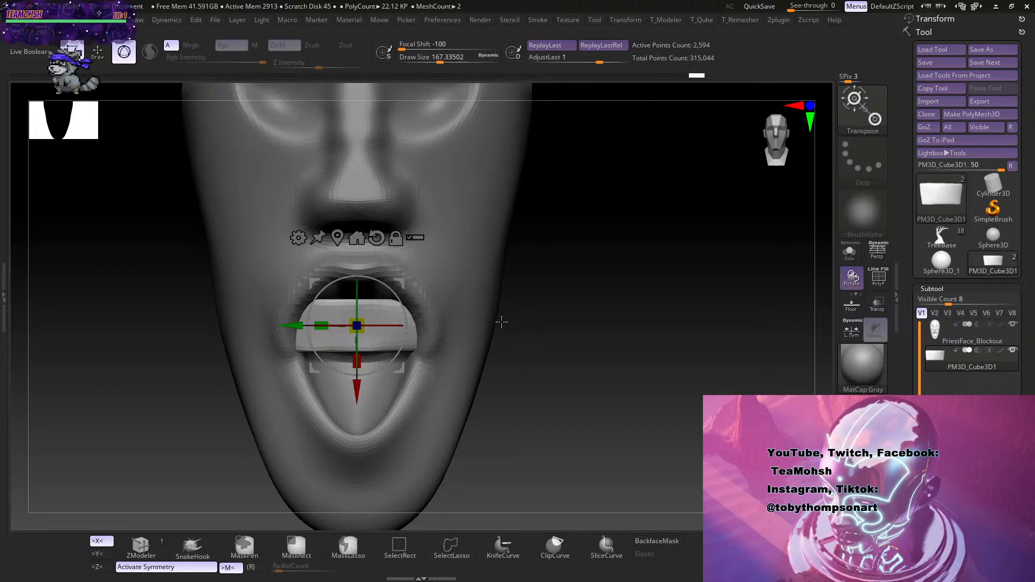
# Raise the arc inside the mouth toward the upper lip and reduce its height.
pyautogui.moveTo(358, 394); pyautogui.dragTo(357, 377)
pyautogui.moveTo(548, 362); pyautogui.dragTo(428, 356)
pyautogui.moveTo(357, 311); pyautogui.dragTo(384, 361)
pyautogui.moveTo(390, 267); pyautogui.dragTo(402, 250)
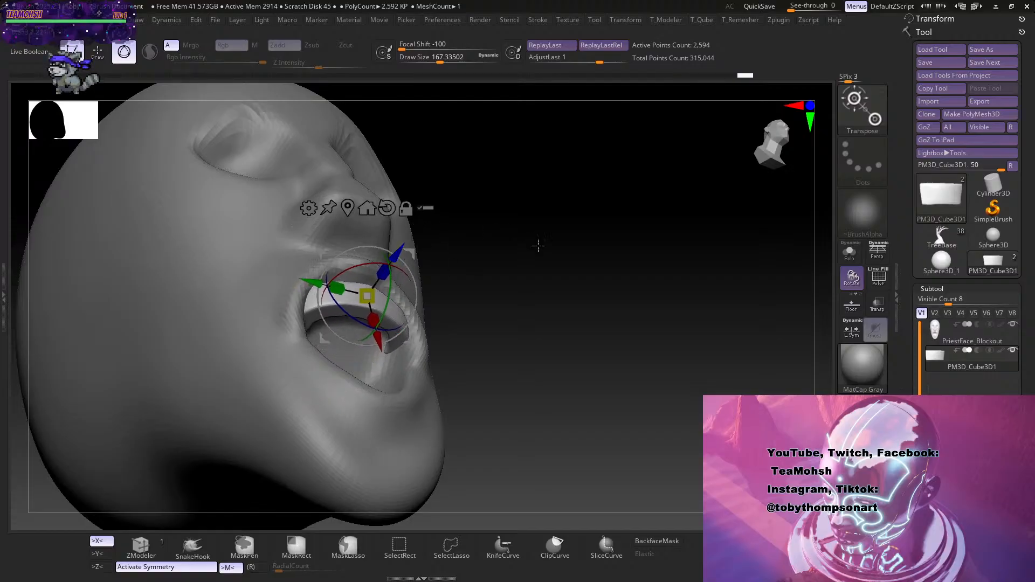
pyautogui.keyDown('shift'); pyautogui.moveTo(538, 246); pyautogui.dragTo(529, 302); pyautogui.keyUp('shift')
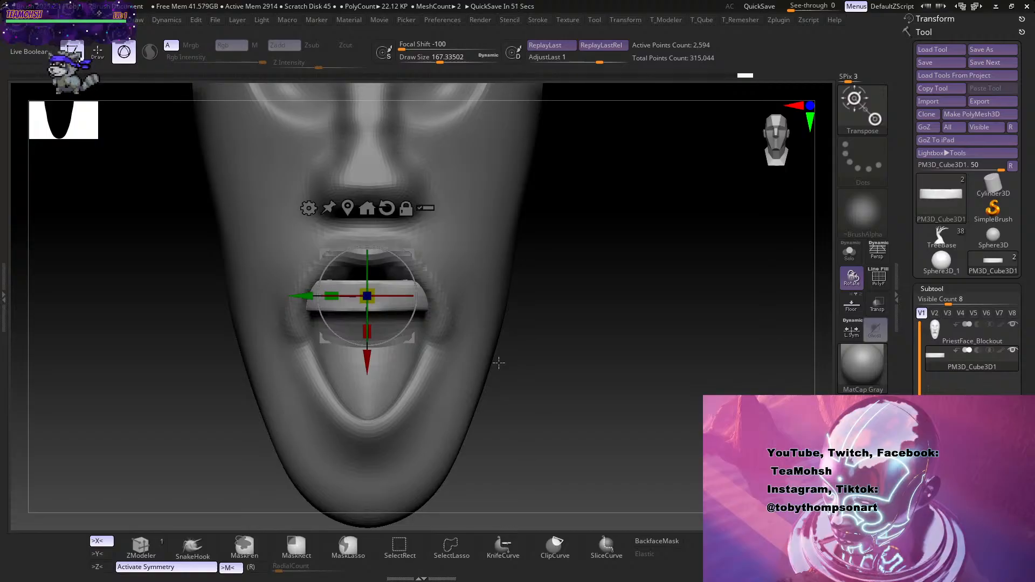
# Fine-tune the arc's depth along Z and raise it slightly so it sits behind the upper lip.
pyautogui.moveTo(540, 380)
pyautogui.mouseDown()
pyautogui.moveTo(534, 345)
pyautogui.moveTo(548, 316)
pyautogui.moveTo(578, 382)
pyautogui.mouseUp()
pyautogui.moveTo(421, 295); pyautogui.dragTo(408, 296)
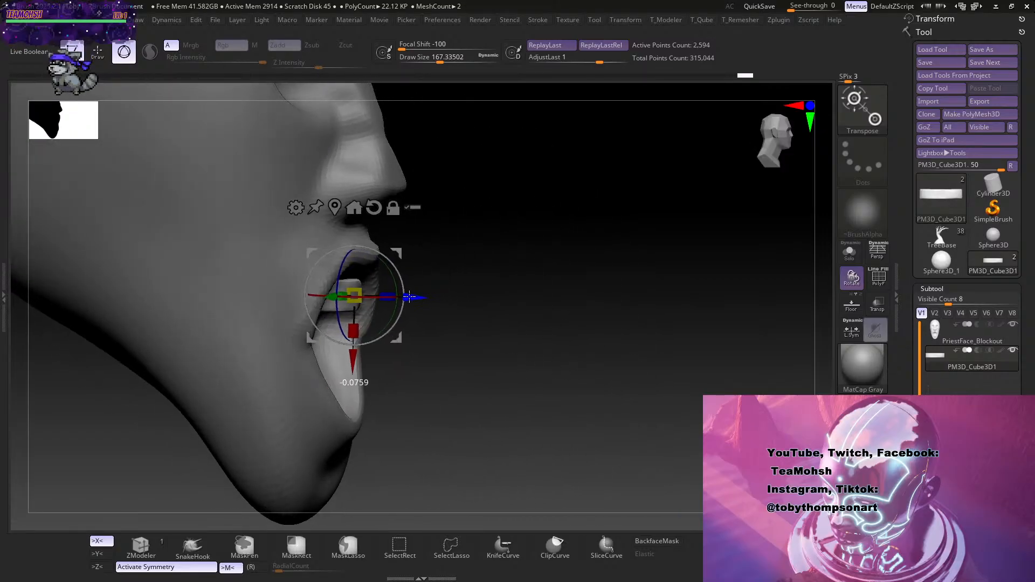
pyautogui.moveTo(354, 361); pyautogui.dragTo(355, 346)
pyautogui.moveTo(524, 278); pyautogui.dragTo(529, 243)
pyautogui.moveTo(411, 263); pyautogui.dragTo(421, 270)
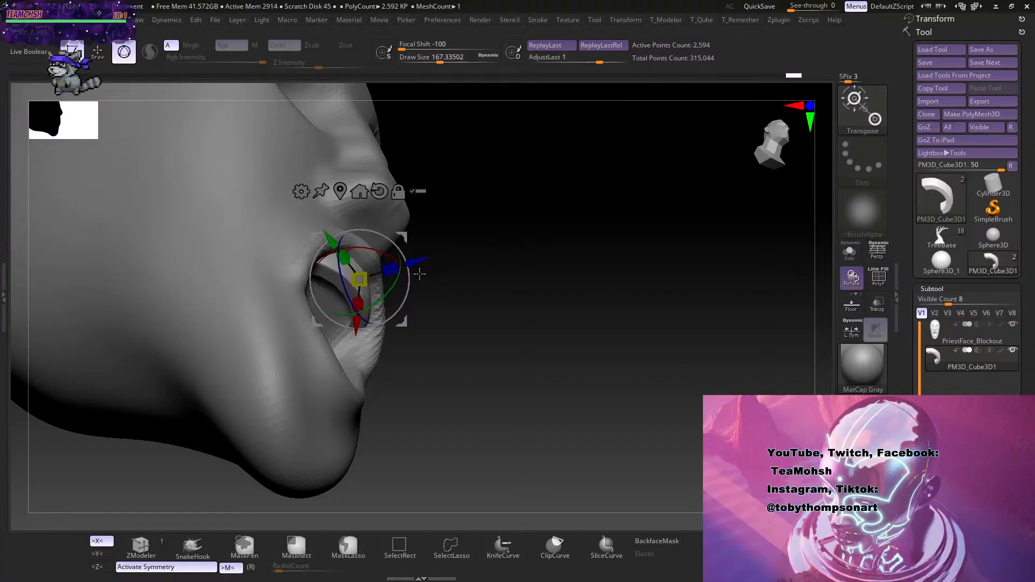
# Select the PriestFace_Blockout subtool and reshape the inside of its mouth with the Move brush at a draw size of about 128.
pyautogui.moveTo(536, 330); pyautogui.dragTo(474, 270)
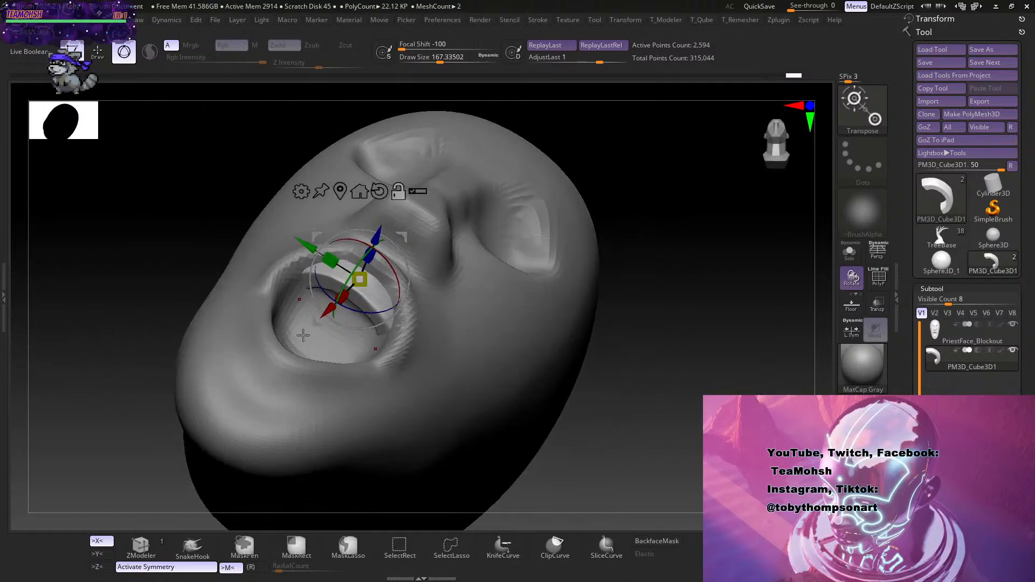
pyautogui.keyDown('alt'); pyautogui.click(303, 335); pyautogui.keyUp('alt')
pyautogui.press('q')
pyautogui.moveTo(653, 400); pyautogui.dragTo(651, 343)
pyautogui.moveTo(656, 396)
pyautogui.mouseDown()
pyautogui.moveTo(665, 401)
pyautogui.moveTo(645, 411)
pyautogui.mouseUp()
pyautogui.press('s')
pyautogui.moveTo(346, 356); pyautogui.dragTo(321, 322)
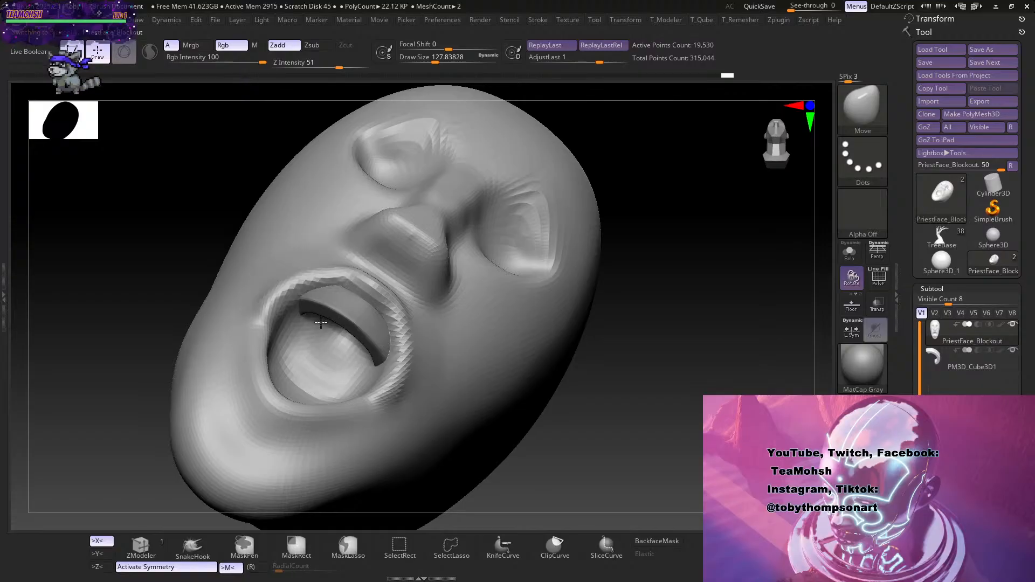
# Sculpt the inner surface of the head's mouth with the ClayBuildup brush at a Z intensity of 20.
pyautogui.press('b')
pyautogui.press('c')
pyautogui.press('b')
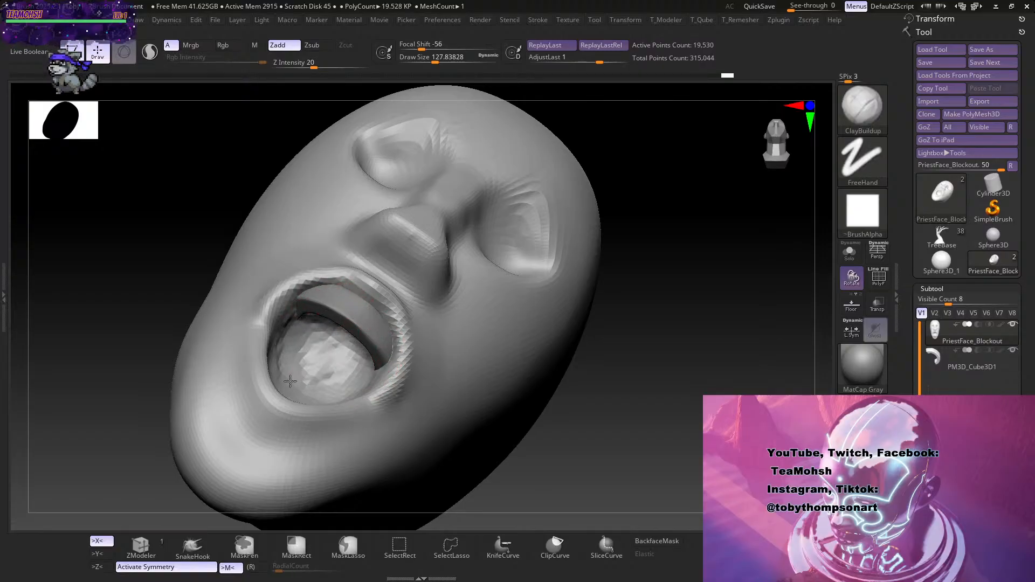
pyautogui.moveTo(519, 404); pyautogui.dragTo(331, 332, button='right')
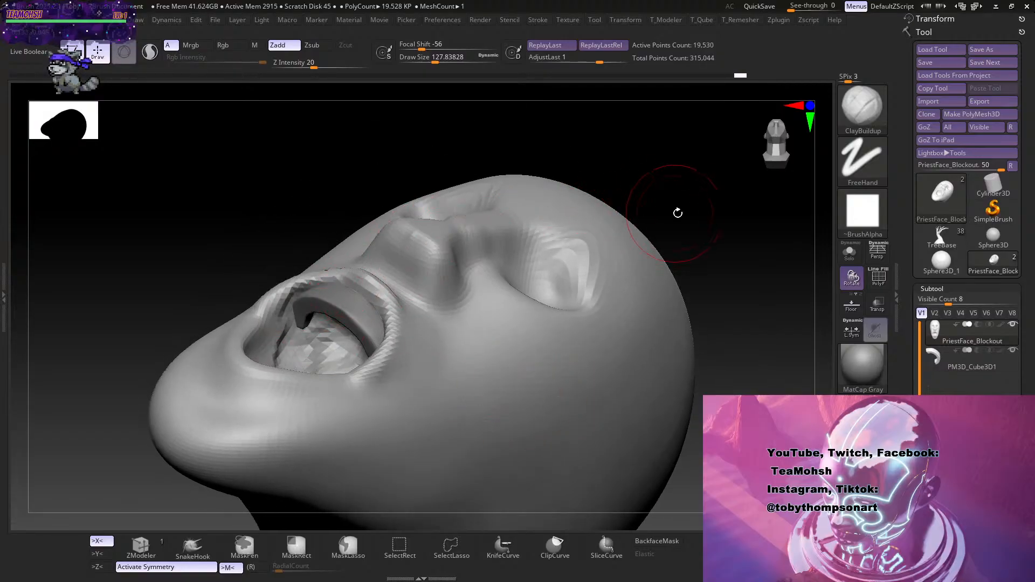
pyautogui.moveTo(677, 213)
pyautogui.mouseDown(button='right')
pyautogui.moveTo(728, 219)
pyautogui.moveTo(720, 217)
pyautogui.mouseUp(button='right')
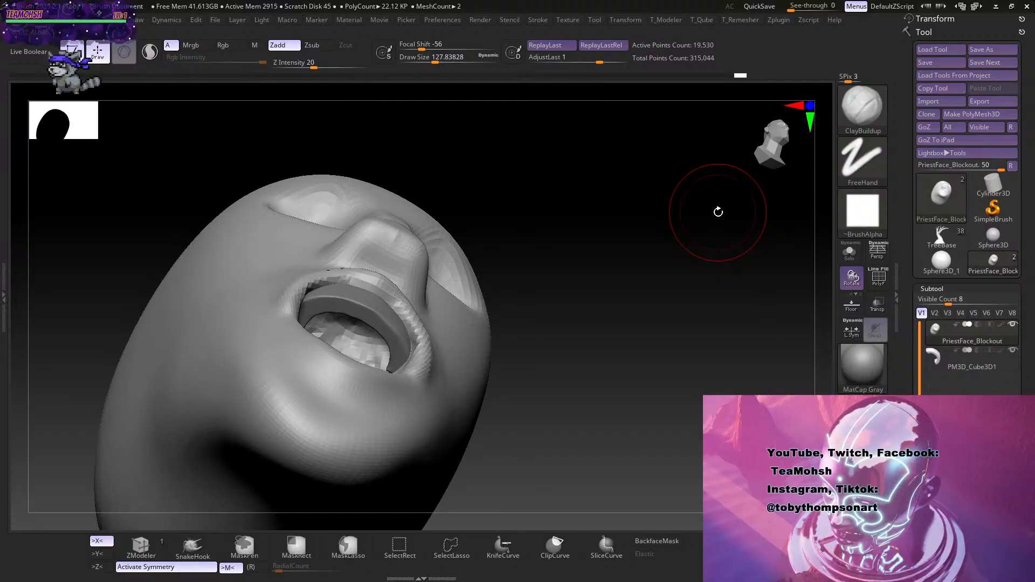
# Select the PM3D_Cube3D1 arc and adjust its end inside the mouth with the Move brush at a draw size of about 212.
pyautogui.moveTo(589, 354)
pyautogui.mouseDown()
pyautogui.moveTo(617, 322)
pyautogui.moveTo(649, 346)
pyautogui.mouseUp()
pyautogui.press('b')
pyautogui.press('m')
pyautogui.press('v')
pyautogui.press('s')
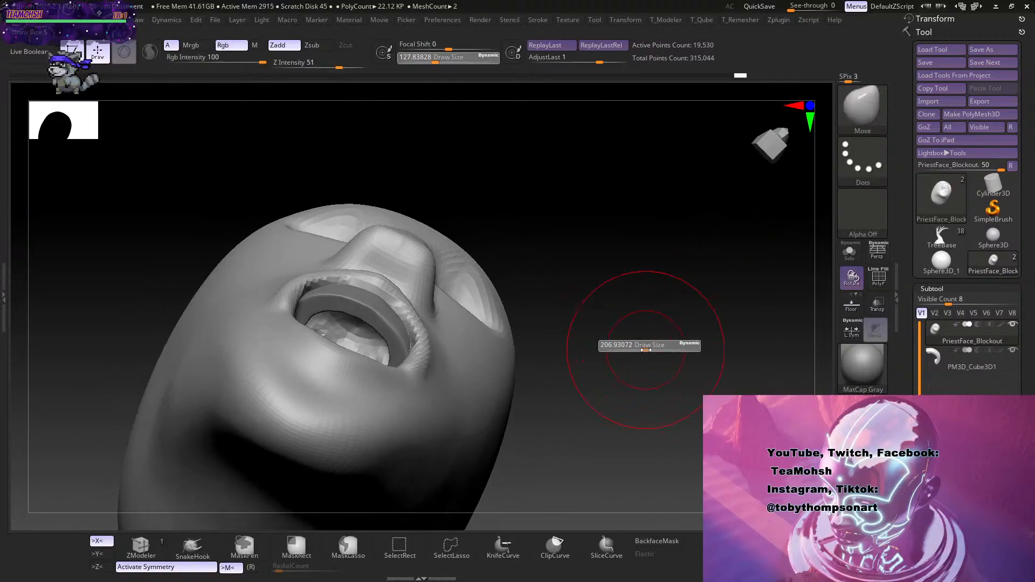
pyautogui.keyDown('alt'); pyautogui.click(330, 305); pyautogui.keyUp('alt')
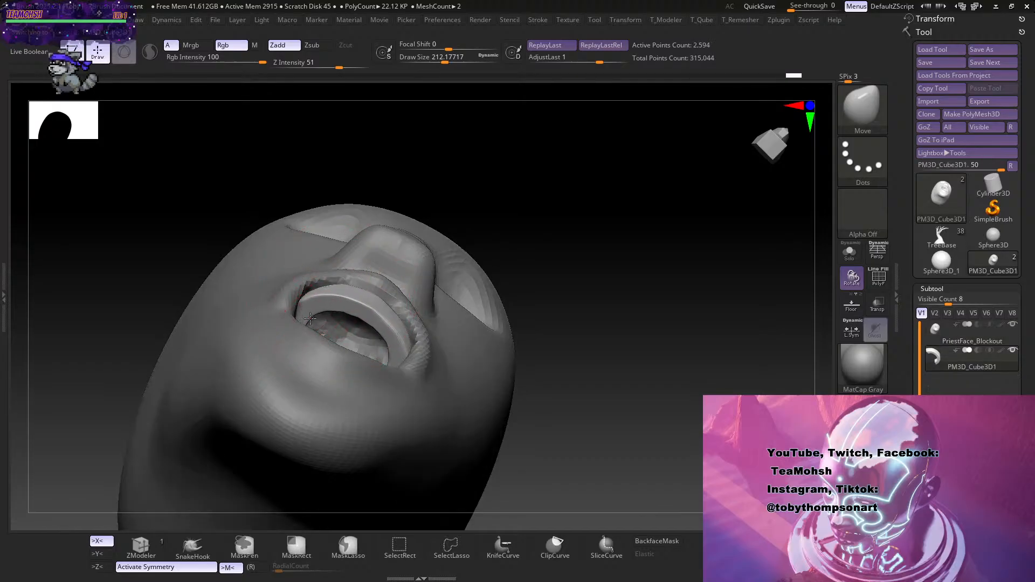
pyautogui.moveTo(555, 333); pyautogui.dragTo(562, 353)
pyautogui.moveTo(314, 328); pyautogui.dragTo(323, 312)
pyautogui.moveTo(639, 367); pyautogui.dragTo(654, 298)
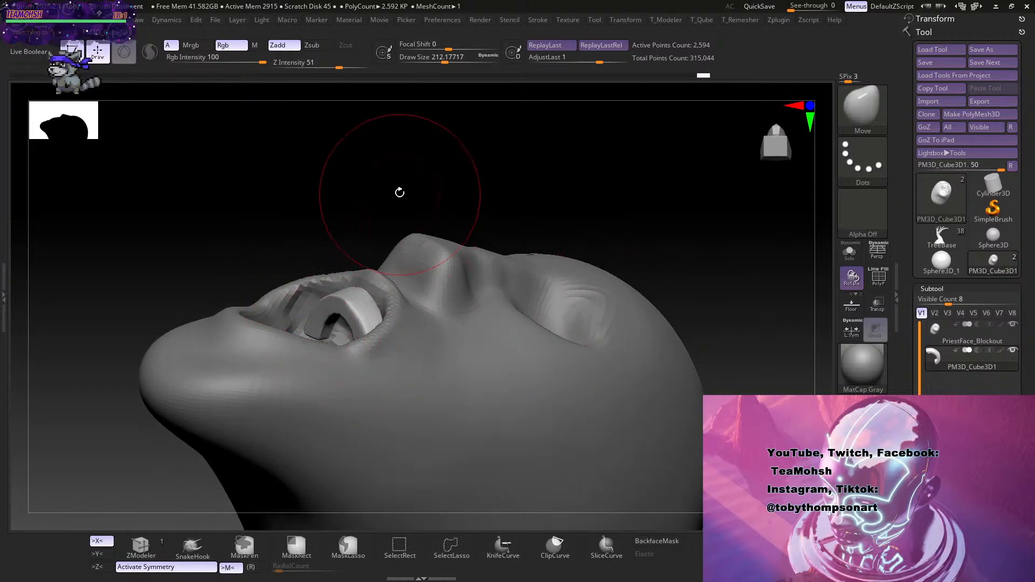
pyautogui.moveTo(399, 191); pyautogui.dragTo(441, 325)
pyautogui.moveTo(498, 307); pyautogui.dragTo(501, 340)
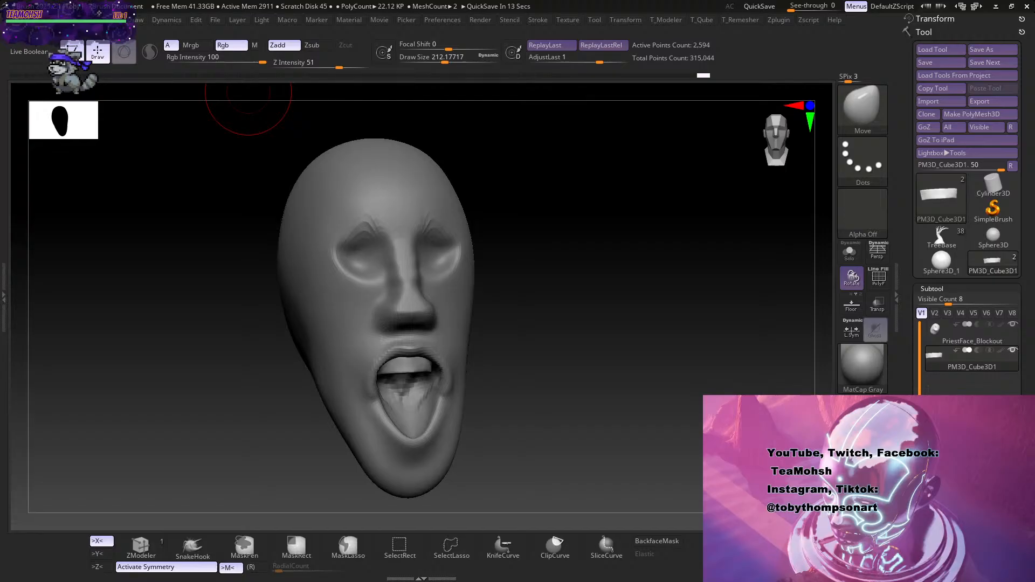
# Refine the arc's inner curve inside the mouth with the Move brush at a draw size of about 101.
pyautogui.moveTo(541, 358)
pyautogui.mouseDown()
pyautogui.moveTo(554, 354)
pyautogui.moveTo(534, 381)
pyautogui.moveTo(560, 420)
pyautogui.moveTo(569, 372)
pyautogui.moveTo(594, 379)
pyautogui.mouseUp()
pyautogui.press('s')
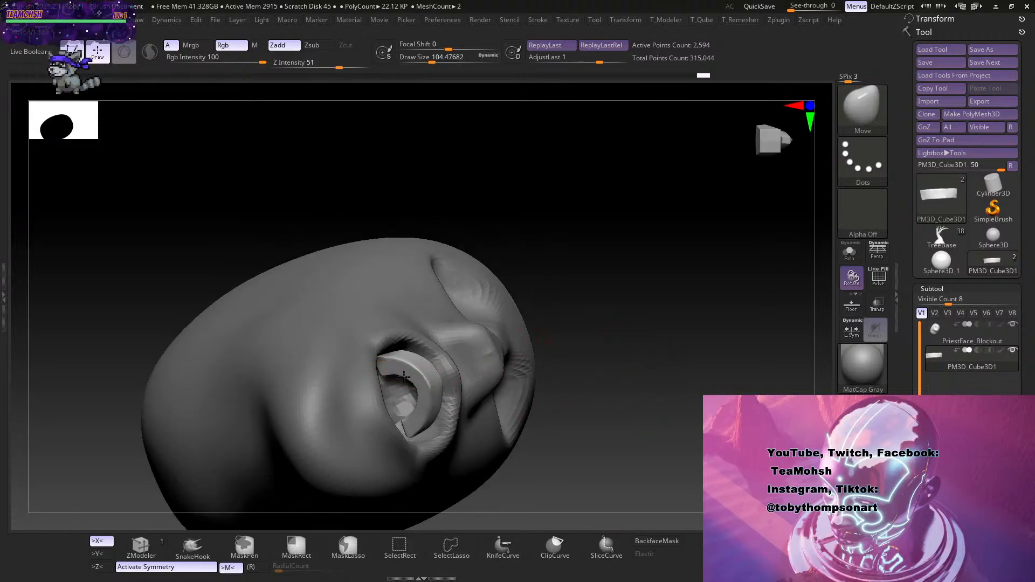
pyautogui.moveTo(659, 385)
pyautogui.mouseDown()
pyautogui.moveTo(668, 402)
pyautogui.moveTo(684, 393)
pyautogui.mouseUp()
pyautogui.press('s')
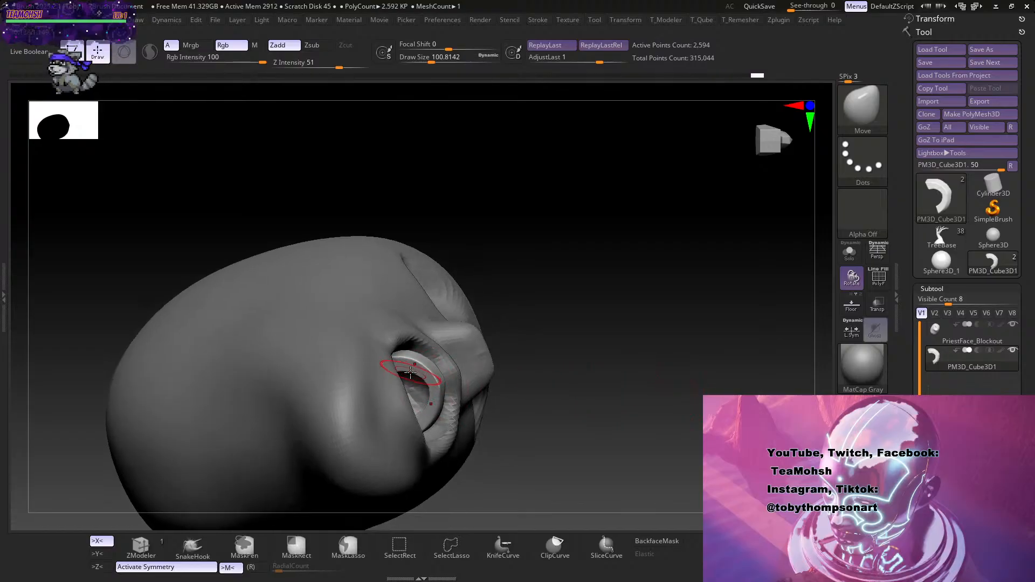
pyautogui.moveTo(540, 340); pyautogui.dragTo(594, 308)
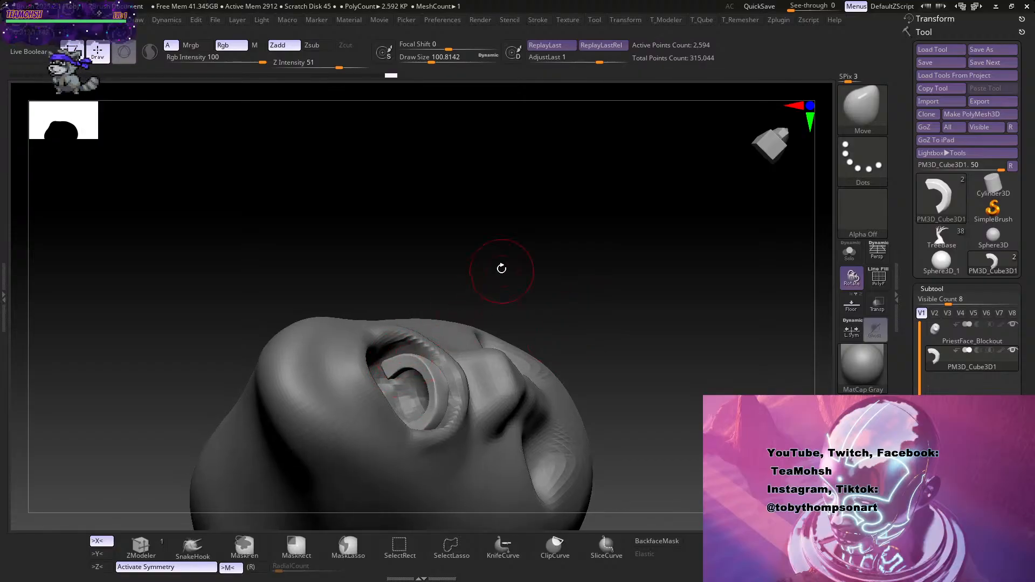
pyautogui.moveTo(502, 268); pyautogui.dragTo(515, 288)
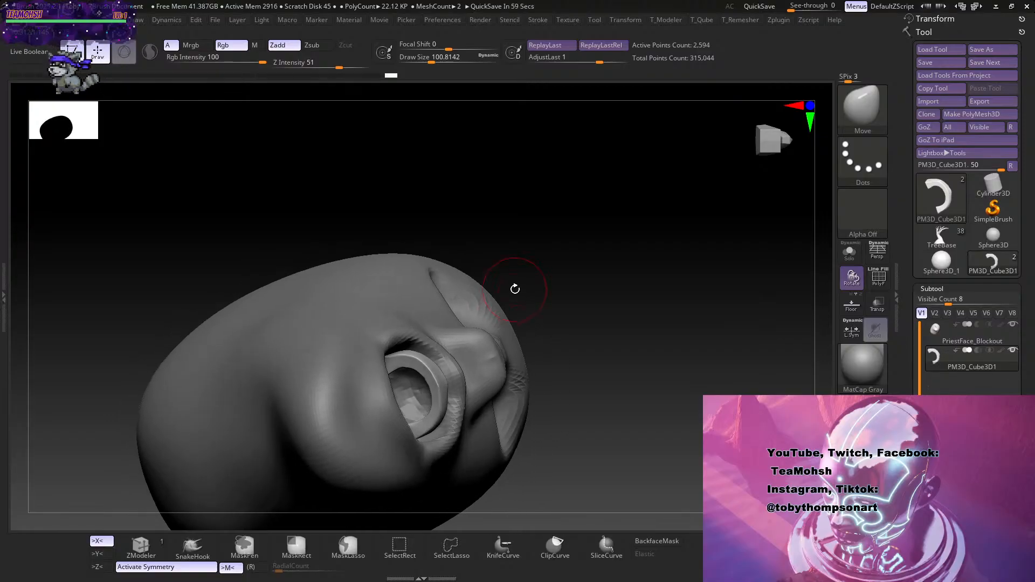
# Reshape the arc's ends inside the mouth with the Move brush at a draw size of about 149.
pyautogui.moveTo(611, 410)
pyautogui.mouseDown()
pyautogui.moveTo(583, 452)
pyautogui.moveTo(408, 397)
pyautogui.mouseUp()
pyautogui.press('s')
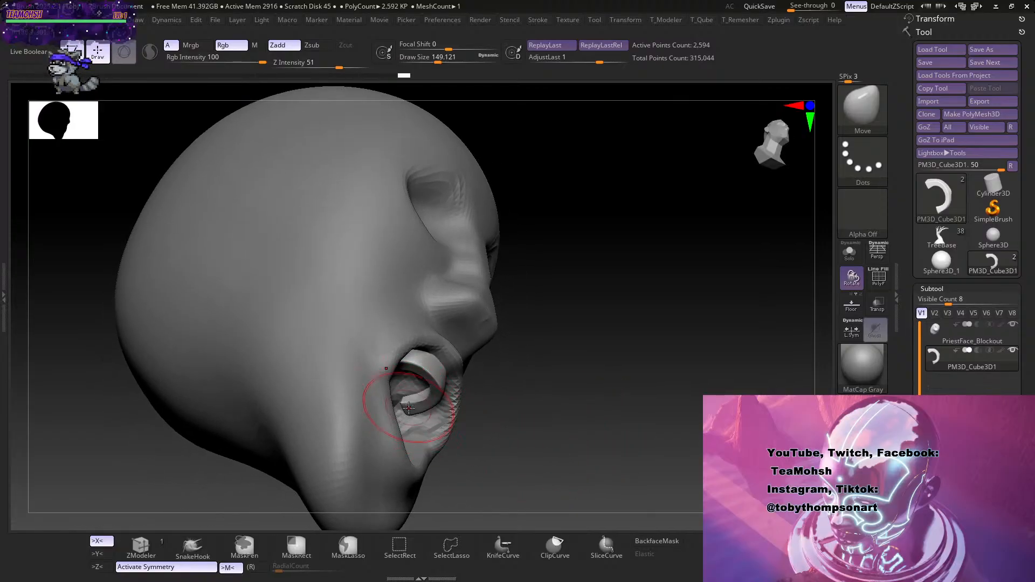
pyautogui.moveTo(561, 428)
pyautogui.mouseDown()
pyautogui.moveTo(536, 381)
pyautogui.moveTo(534, 328)
pyautogui.mouseUp()
pyautogui.moveTo(498, 249)
pyautogui.mouseDown()
pyautogui.moveTo(518, 234)
pyautogui.moveTo(511, 224)
pyautogui.moveTo(492, 252)
pyautogui.mouseUp()
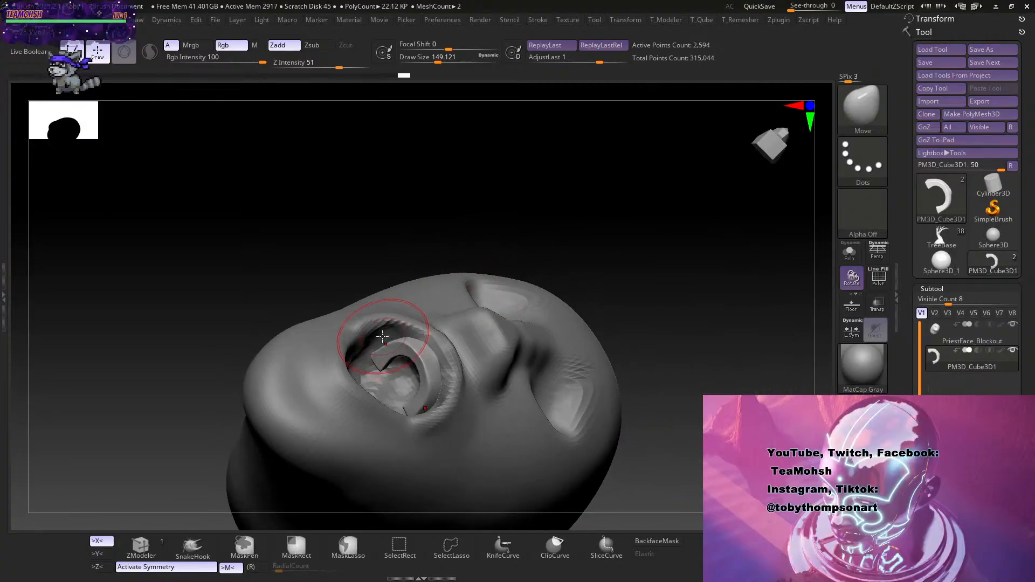
# Select PriestFace_Blockout and pull the sides of its upper lip inward, adjusting the lip profile with the Move brush at a draw size of about 128.
pyautogui.keyDown('alt'); pyautogui.click(434, 289); pyautogui.keyUp('alt')
pyautogui.moveTo(439, 221); pyautogui.dragTo(358, 300)
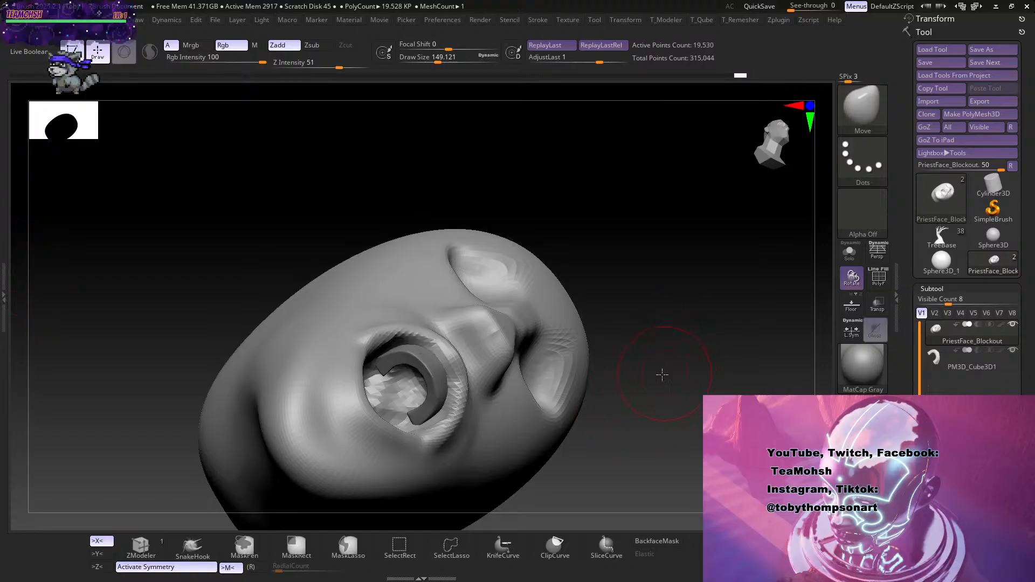
pyautogui.moveTo(662, 375); pyautogui.dragTo(646, 425, button='right')
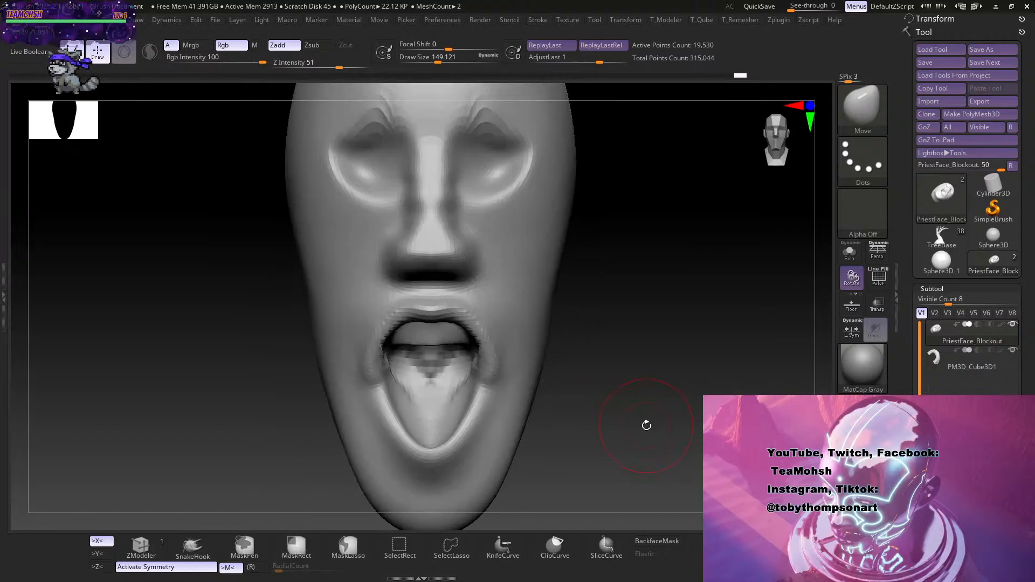
pyautogui.keyDown('ctrl'); pyautogui.moveTo(646, 426); pyautogui.dragTo(686, 402, button='right'); pyautogui.keyUp('ctrl')
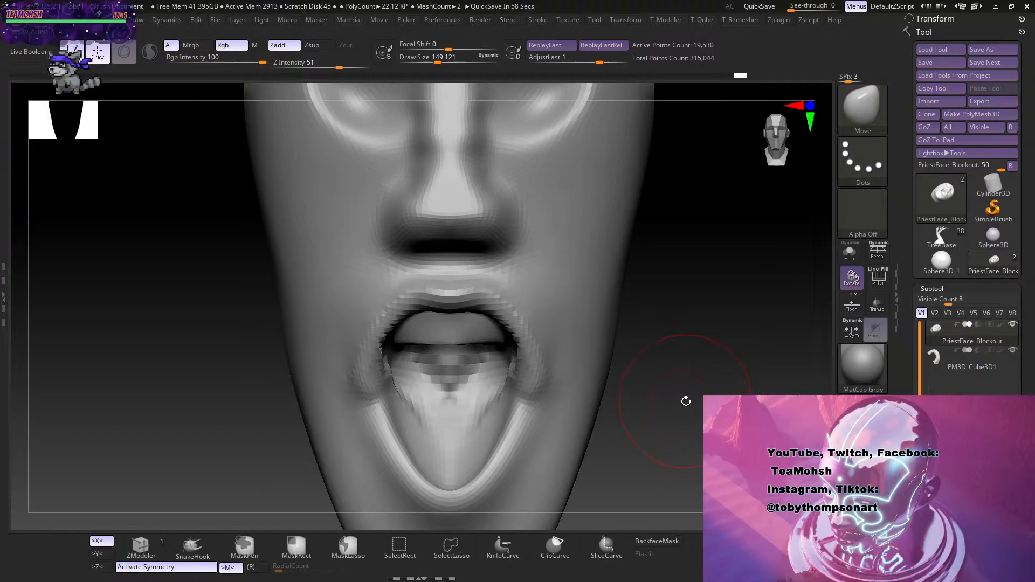
pyautogui.press('s')
pyautogui.moveTo(692, 408); pyautogui.dragTo(688, 409)
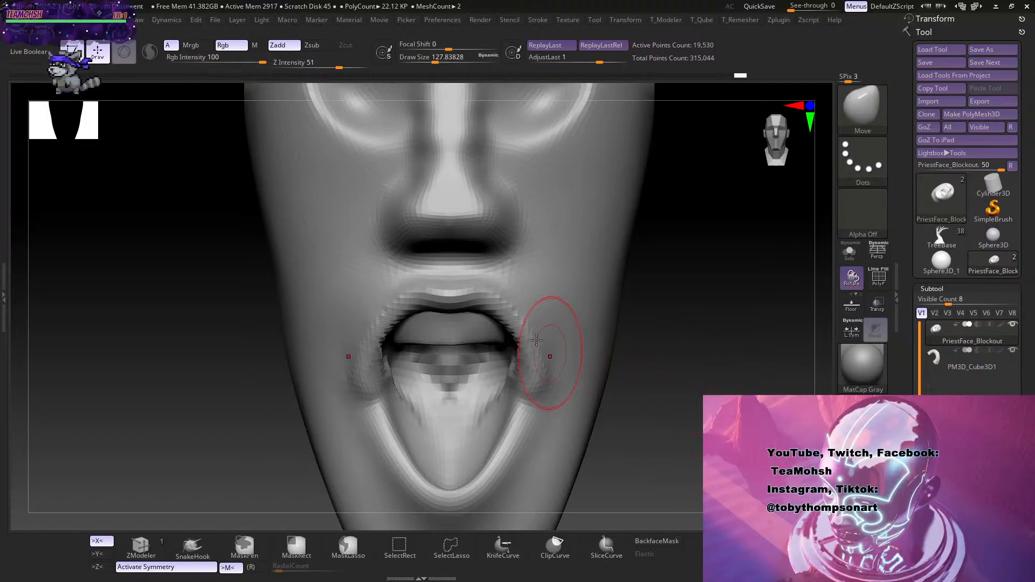
pyautogui.moveTo(519, 325); pyautogui.dragTo(509, 332)
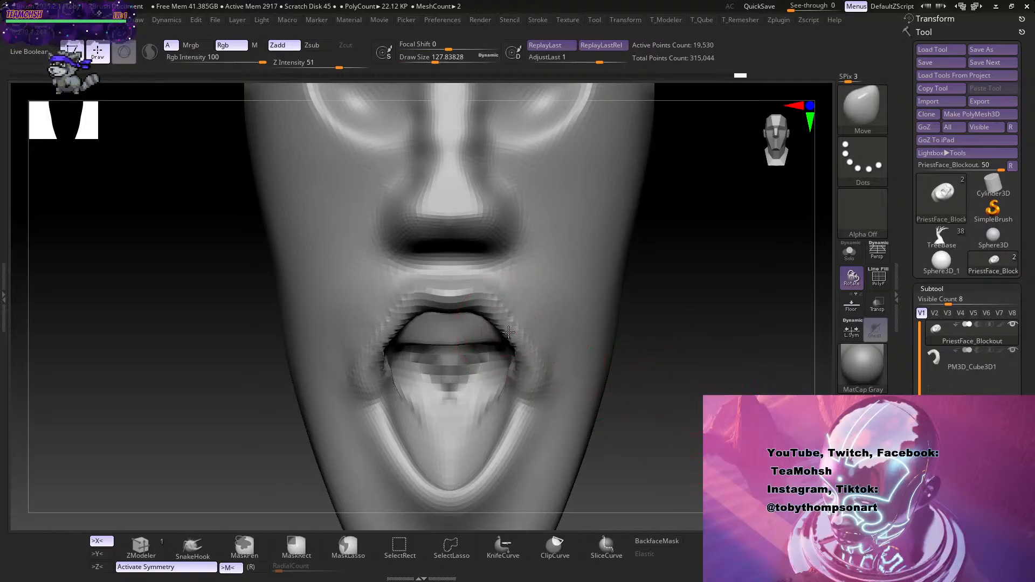
pyautogui.moveTo(508, 332); pyautogui.dragTo(544, 394, button='right')
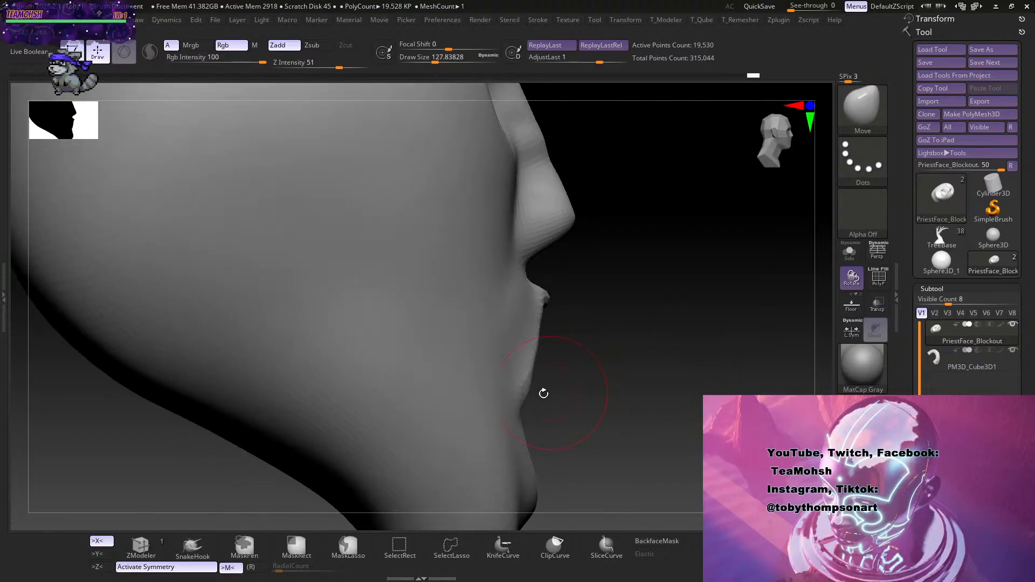
pyautogui.moveTo(529, 381)
pyautogui.mouseDown()
pyautogui.moveTo(520, 383)
pyautogui.moveTo(528, 368)
pyautogui.mouseUp()
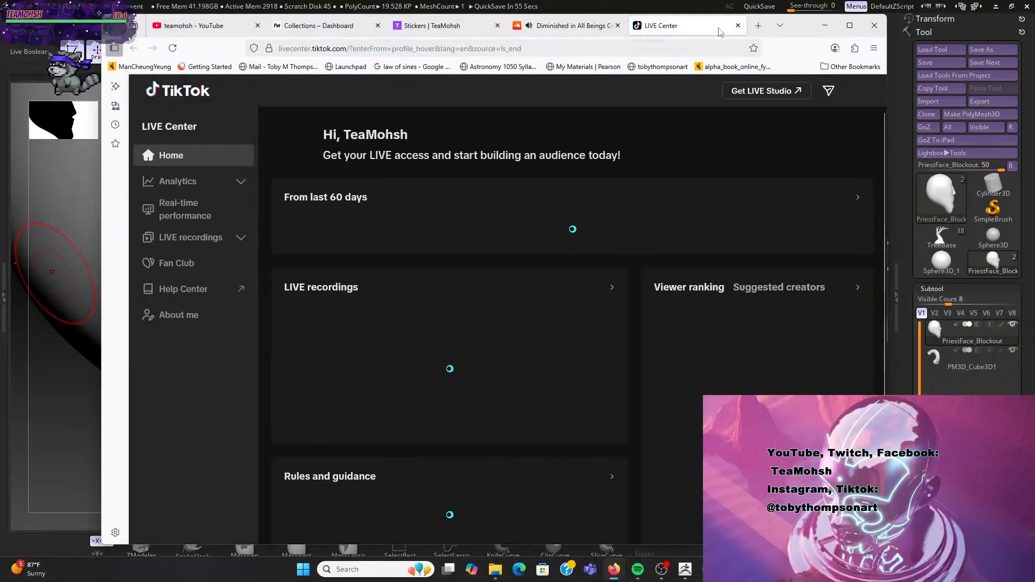
pyautogui.moveTo(803, 28); pyautogui.dragTo(0, 78)
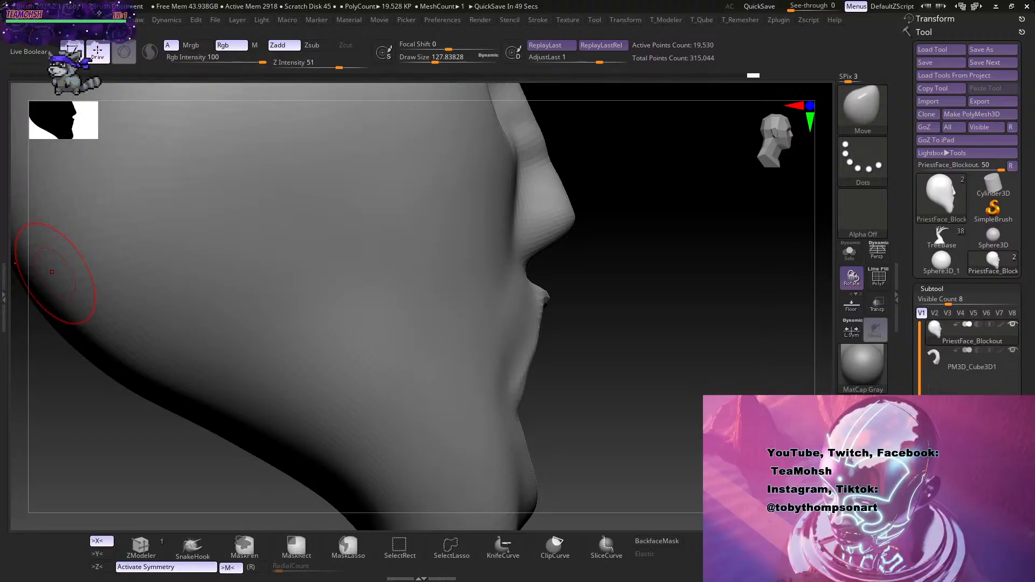
pyautogui.moveTo(0, 72); pyautogui.dragTo(776, 70)
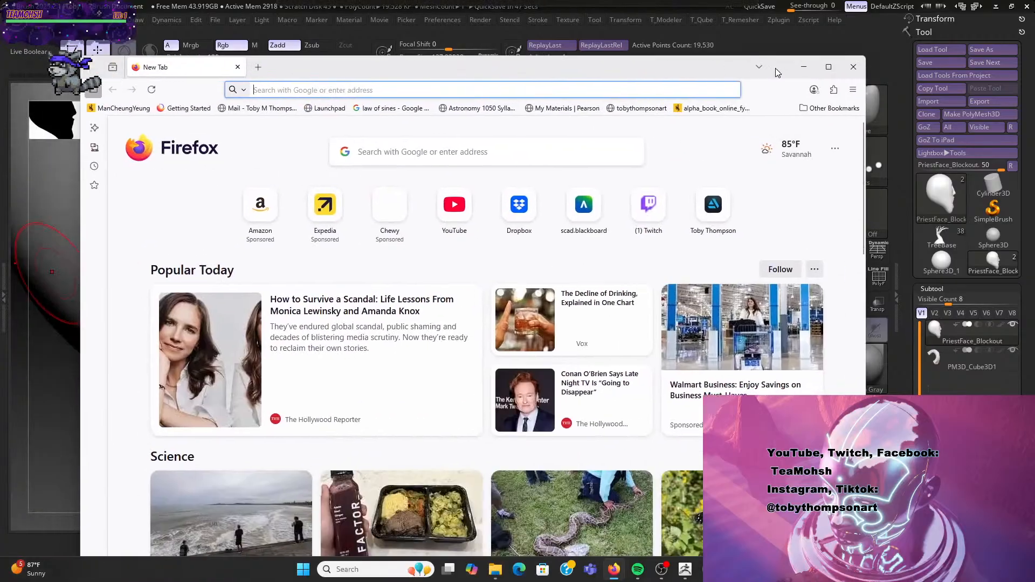
# Open soundcloud.com in the Firefox window.
pyautogui.write('soundlc')
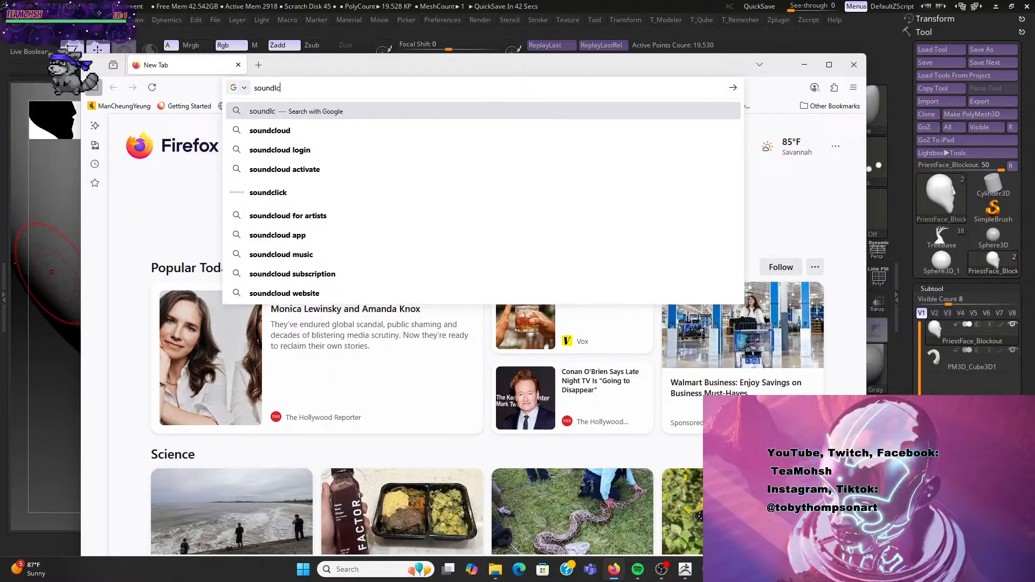
pyautogui.press('BackSpace')
pyautogui.press('BackSpace')
pyautogui.write('cloud.com/')
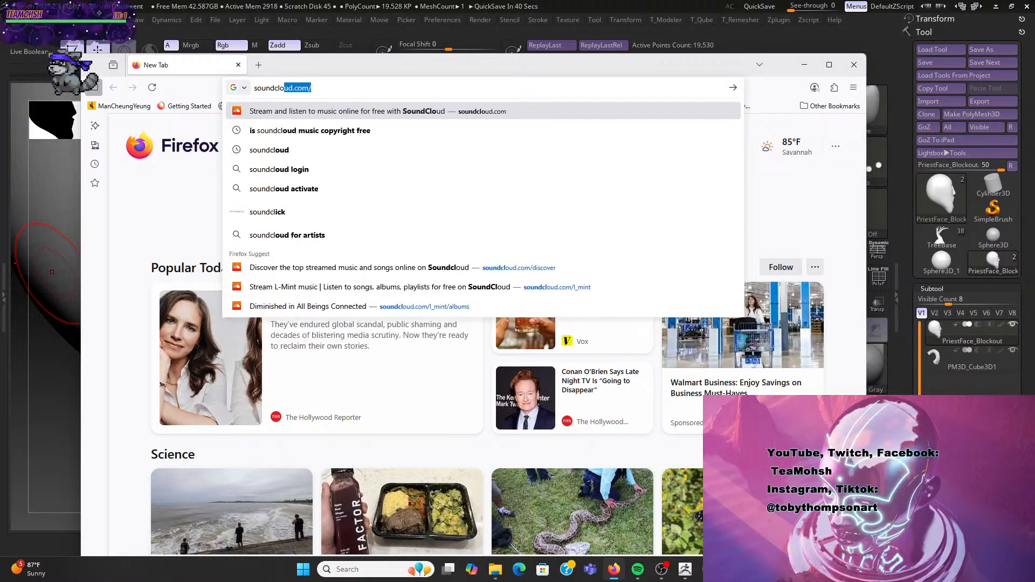
pyautogui.press('Return')
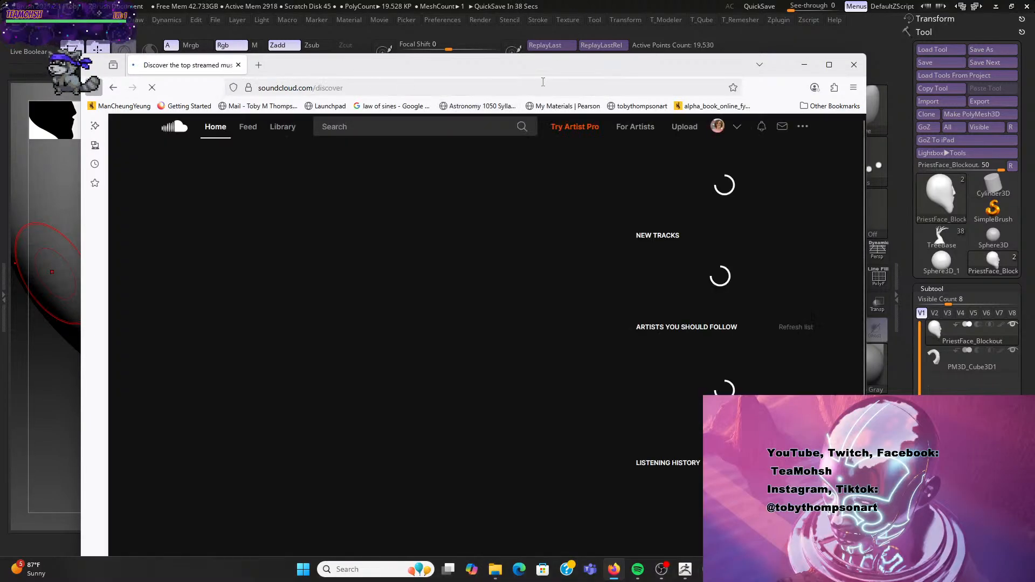
# Play the Passions album from Recently Played on SoundCloud and move the browser window off the ZBrush workspace.
pyautogui.moveTo(550, 69); pyautogui.dragTo(546, 442)
pyautogui.moveTo(681, 306); pyautogui.dragTo(48, 423)
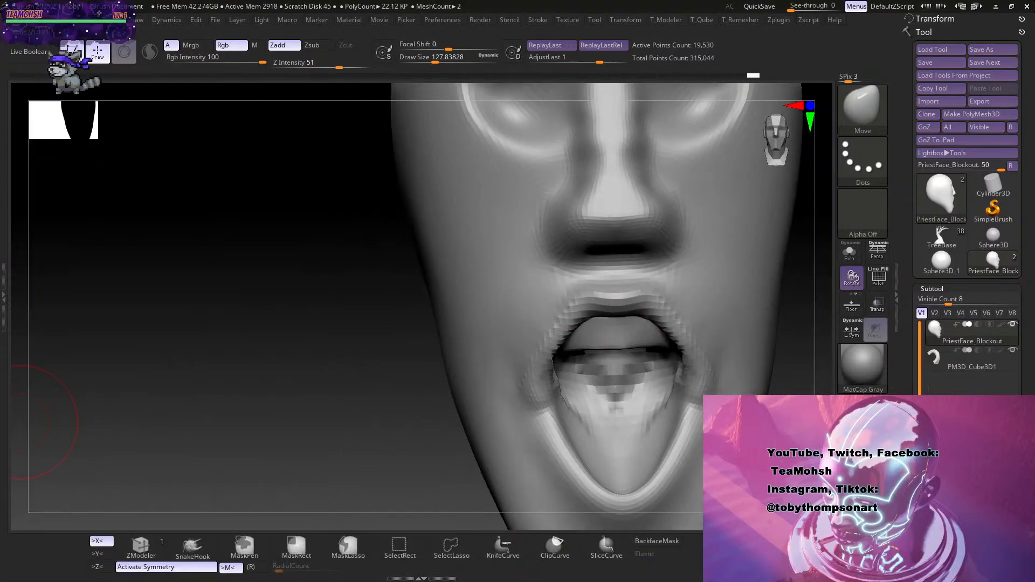
pyautogui.hotkey('alt', 'Tab')
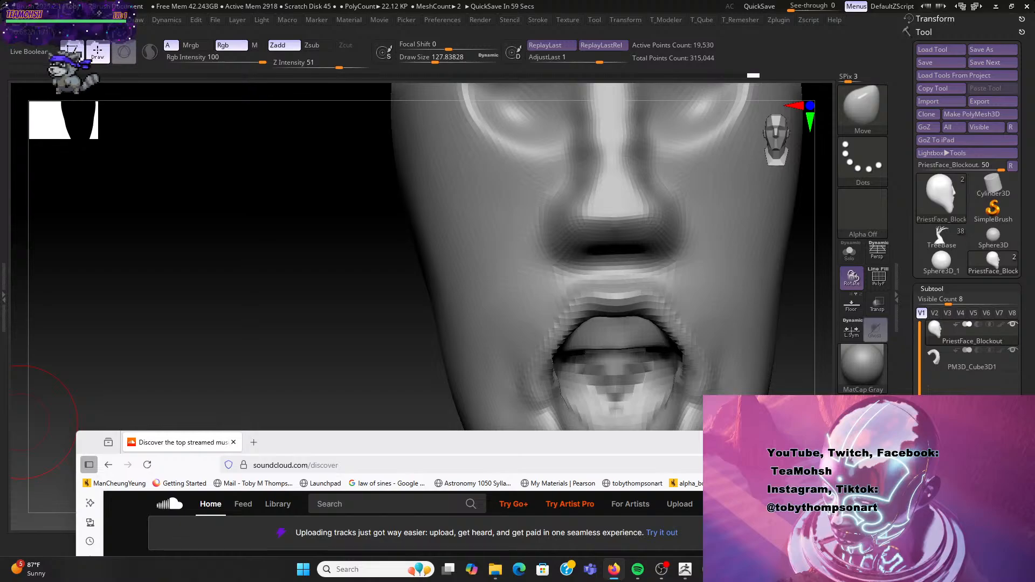
pyautogui.moveTo(455, 442); pyautogui.dragTo(503, 116)
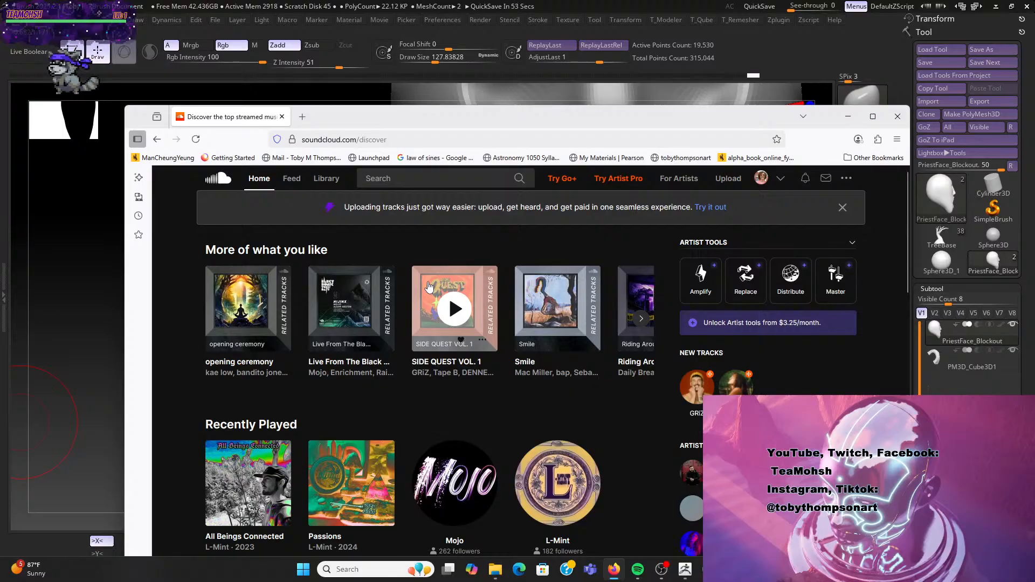
pyautogui.moveTo(516, 118); pyautogui.dragTo(528, 36)
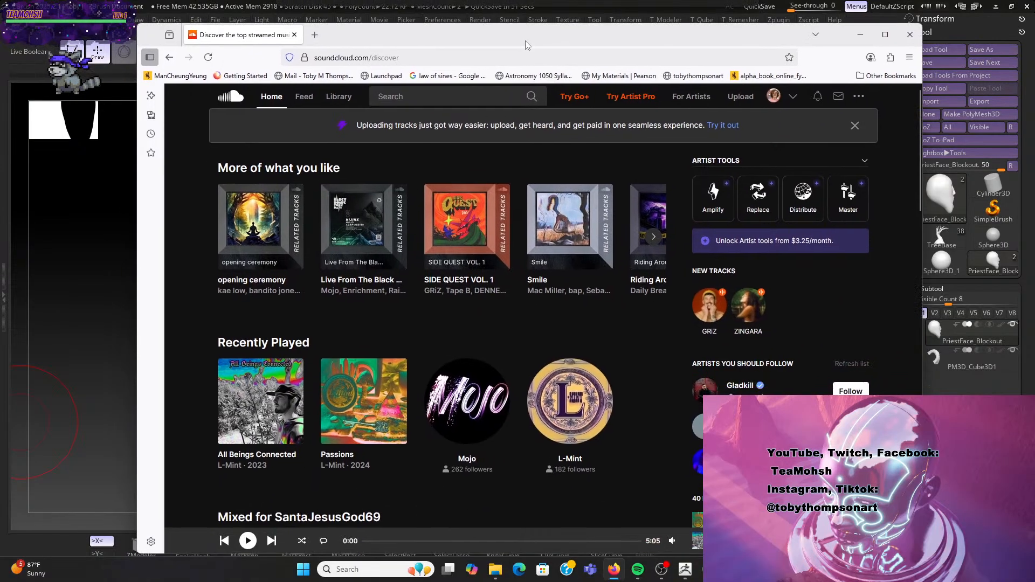
pyautogui.click(363, 401)
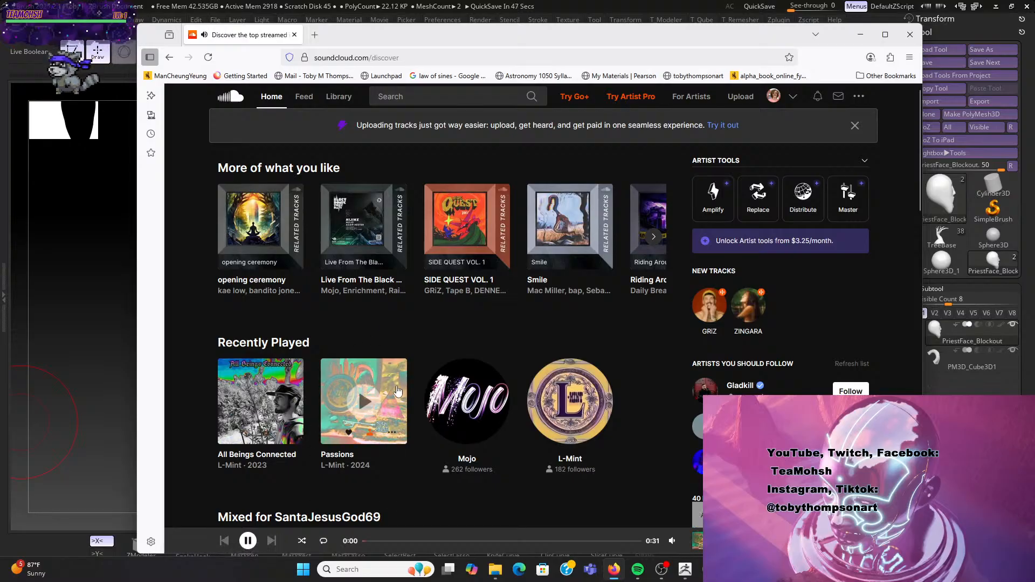
pyautogui.scroll(-2, 395, 379)
pyautogui.scroll(2, 396, 380)
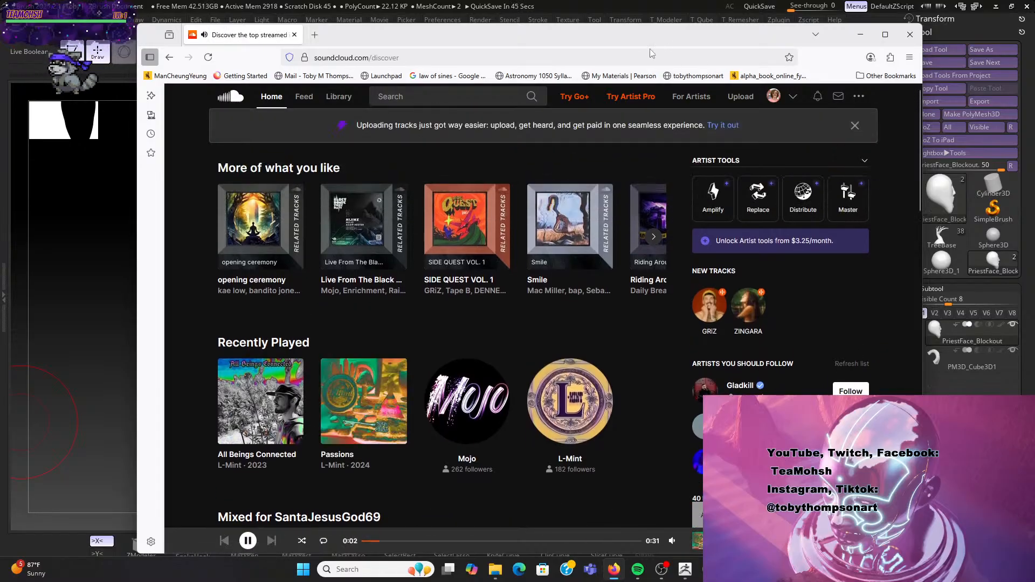
pyautogui.moveTo(652, 40); pyautogui.dragTo(0, 49)
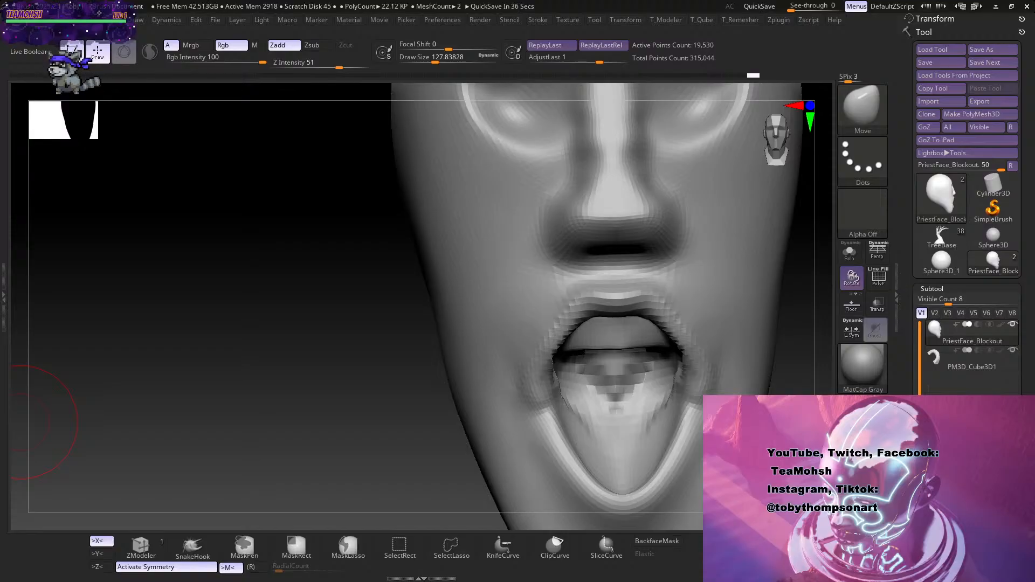
# Smooth the surface inside PriestFace_Blockout's mouth and select the PM3D_Cube3D1 arc with the transform gizmo active.
pyautogui.moveTo(403, 436)
pyautogui.mouseDown()
pyautogui.moveTo(644, 393)
pyautogui.moveTo(692, 396)
pyautogui.moveTo(626, 360)
pyautogui.moveTo(636, 388)
pyautogui.moveTo(624, 410)
pyautogui.moveTo(686, 372)
pyautogui.moveTo(621, 371)
pyautogui.moveTo(618, 331)
pyautogui.moveTo(625, 410)
pyautogui.moveTo(593, 372)
pyautogui.moveTo(716, 367)
pyautogui.moveTo(739, 354)
pyautogui.moveTo(667, 382)
pyautogui.mouseUp()
pyautogui.keyDown('shift'); pyautogui.moveTo(557, 419); pyautogui.dragTo(533, 409); pyautogui.keyUp('shift')
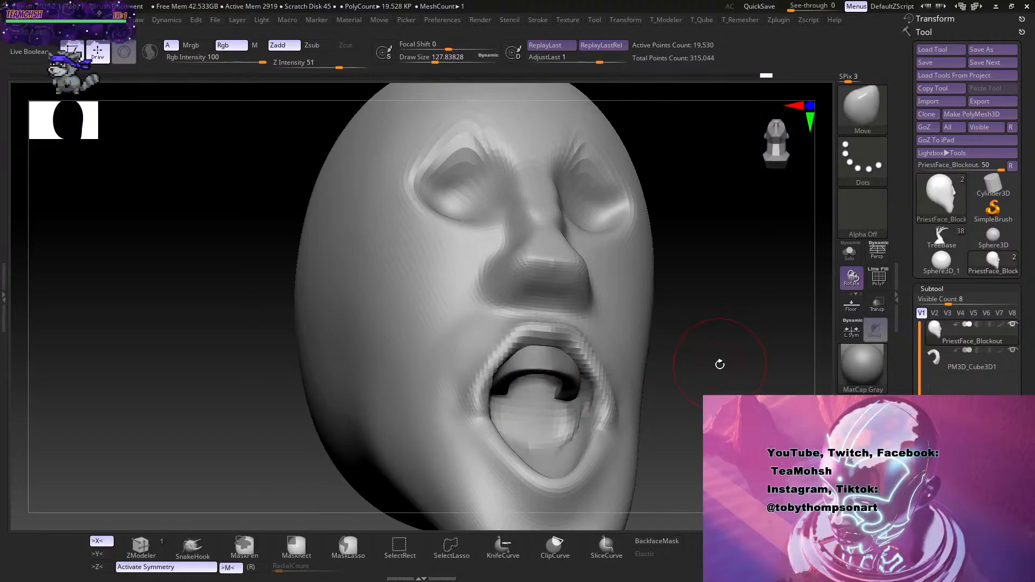
pyautogui.press('w')
pyautogui.moveTo(730, 339); pyautogui.dragTo(592, 359)
pyautogui.keyDown('alt'); pyautogui.click(531, 365); pyautogui.keyUp('alt')
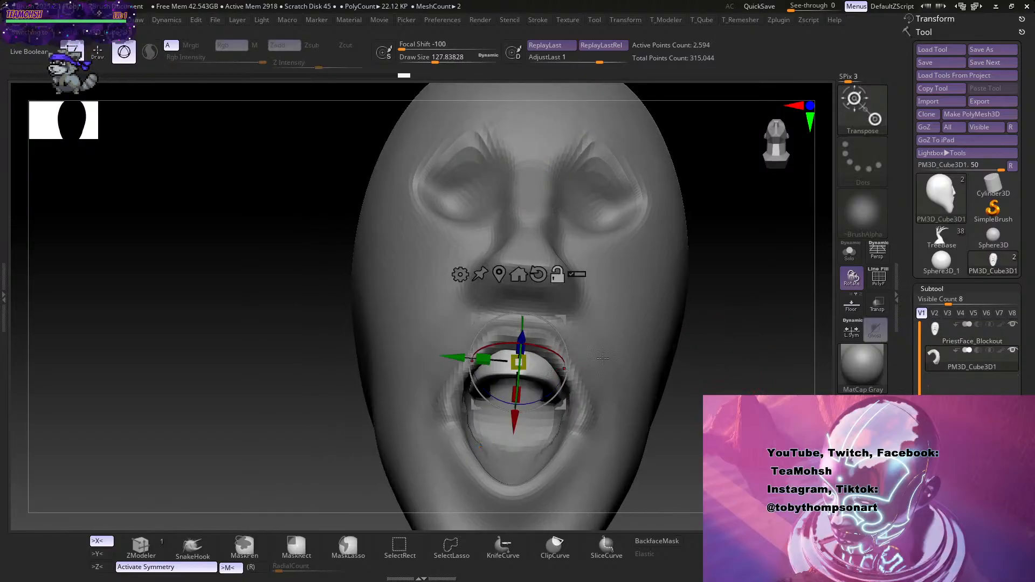
pyautogui.keyDown('shift'); pyautogui.moveTo(728, 348); pyautogui.dragTo(735, 370); pyautogui.keyUp('shift')
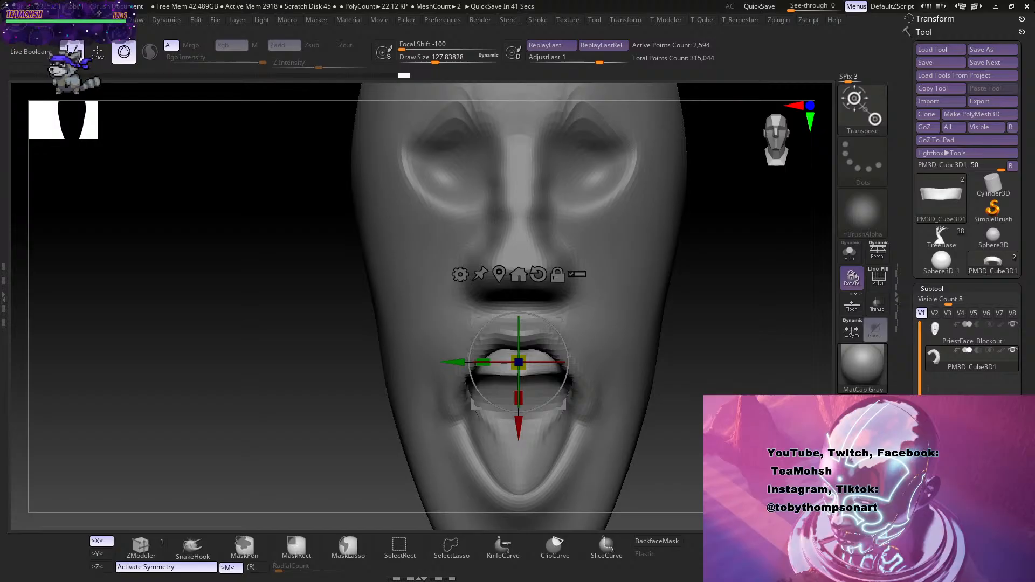
pyautogui.moveTo(687, 382)
pyautogui.keyDown('shift'); pyautogui.mouseDown()
pyautogui.moveTo(658, 374)
pyautogui.moveTo(669, 384)
pyautogui.moveTo(663, 413)
pyautogui.moveTo(656, 400)
pyautogui.moveTo(649, 408)
pyautogui.moveTo(645, 346)
pyautogui.moveTo(612, 381)
pyautogui.moveTo(612, 418)
pyautogui.moveTo(573, 407)
pyautogui.moveTo(654, 369)
pyautogui.mouseUp(); pyautogui.keyUp('shift')
# Return to sculpting, switch to DamStandard at a draw size of about 46, and subdivide the PM3D_Cube3D1 arc once.
pyautogui.press('q')
pyautogui.press('s')
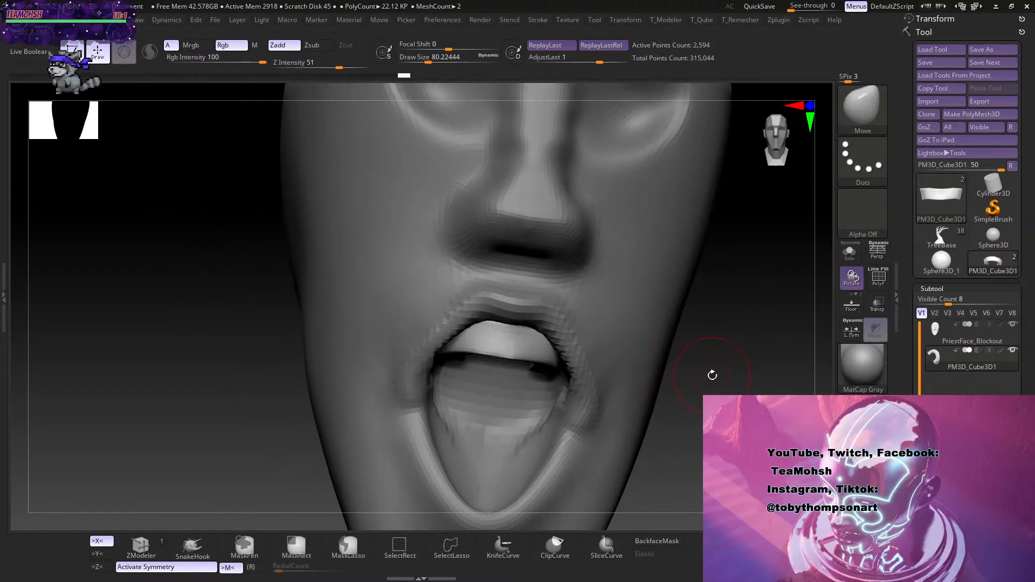
pyautogui.keyDown('alt'); pyautogui.moveTo(710, 383); pyautogui.dragTo(709, 413); pyautogui.keyUp('alt')
pyautogui.press('s')
pyautogui.moveTo(515, 429); pyautogui.dragTo(507, 430)
pyautogui.press('5')
pyautogui.press('5')
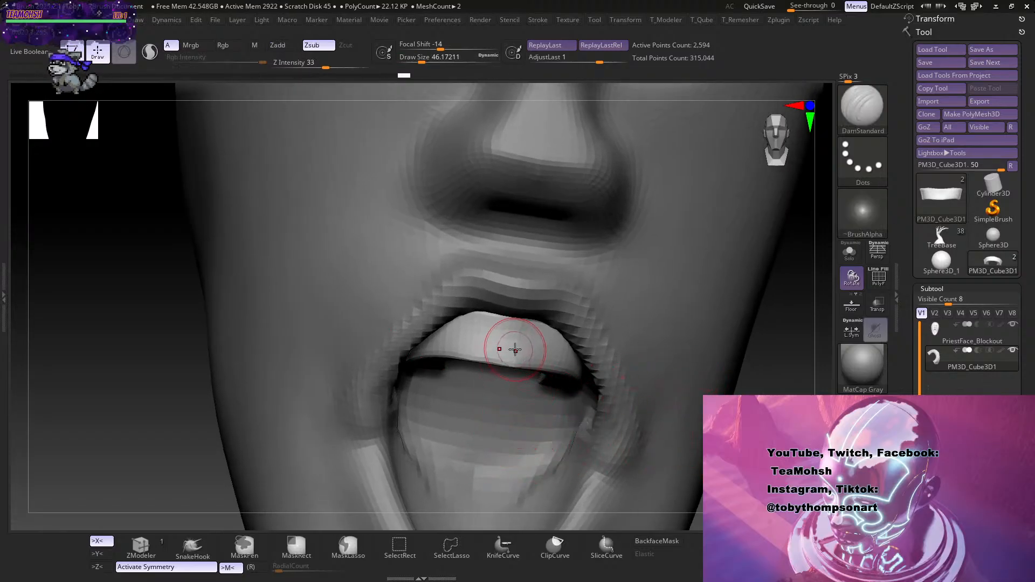
pyautogui.hotkey('ctrl', 'd')
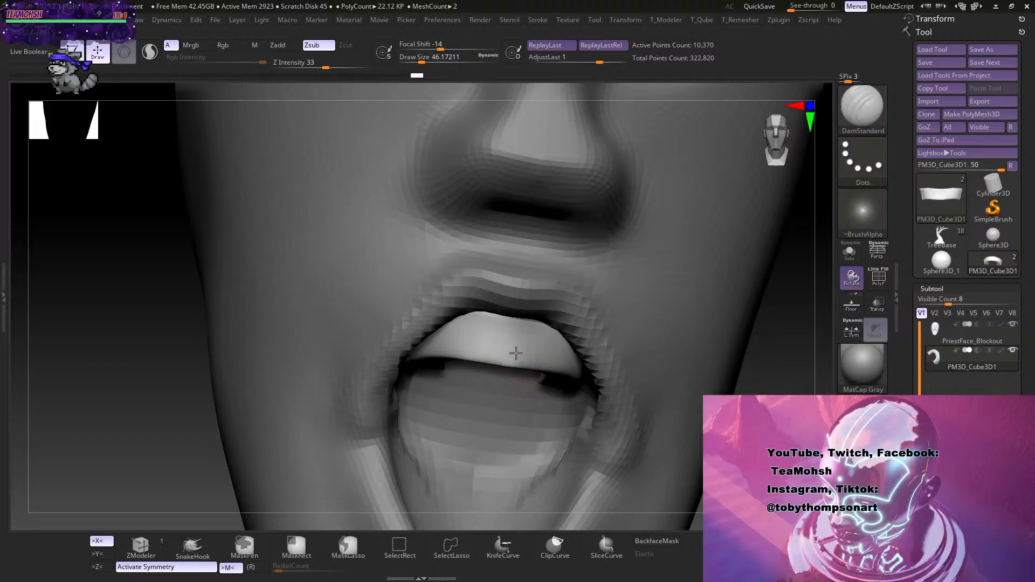
# Try to carve a vertical groove down the front center of the arc with DamStandard at a draw size of about 46.
pyautogui.moveTo(516, 354); pyautogui.dragTo(522, 326)
pyautogui.keyDown('shift'); pyautogui.moveTo(761, 354); pyautogui.dragTo(747, 353); pyautogui.keyUp('shift')
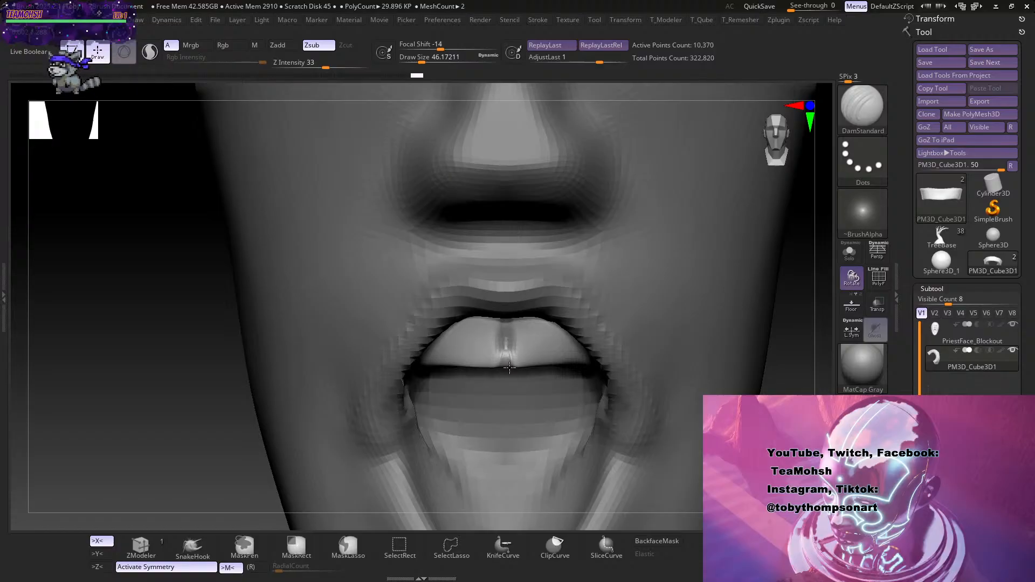
pyautogui.hotkey('ctrl', 'z')
# Carve a narrow vertical groove down the arc's front center with DamStandard at draw size 28.75, subdividing the arc once more.
pyautogui.press('s')
pyautogui.moveTo(540, 379); pyautogui.dragTo(535, 379)
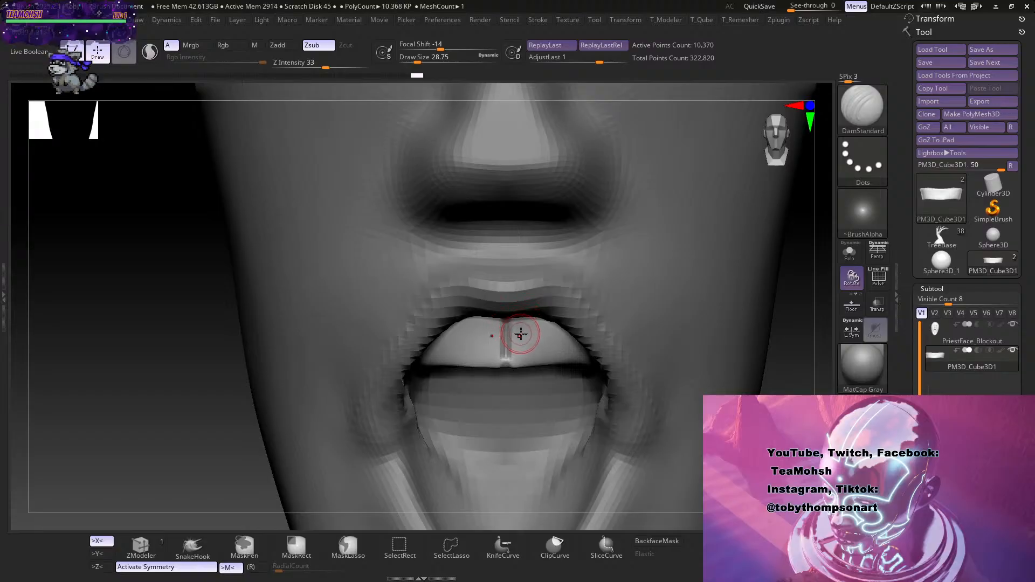
pyautogui.press('ctrl')
pyautogui.moveTo(506, 324); pyautogui.dragTo(507, 363)
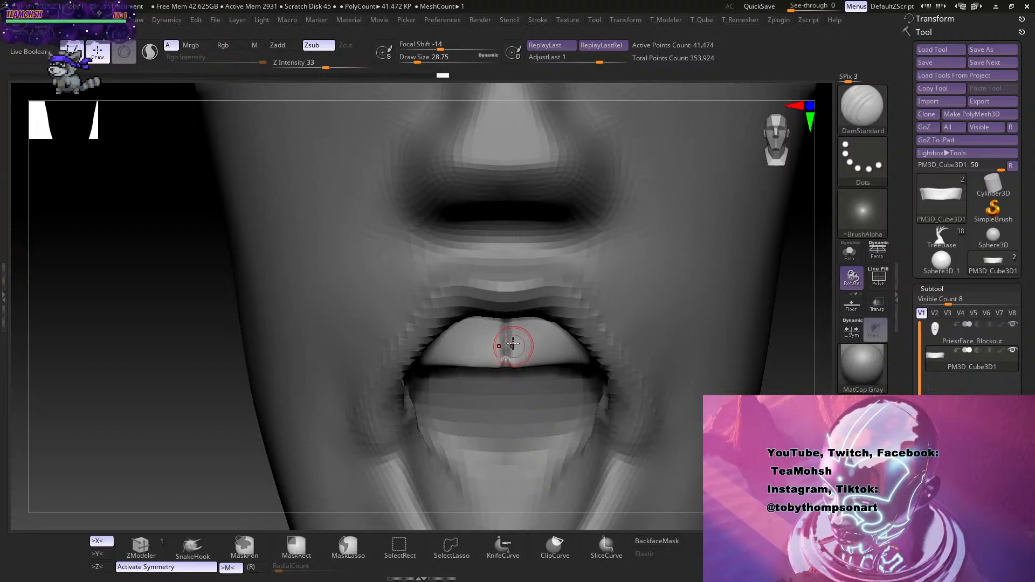
# Tighten the arc's central groove with the Pinch brush at a draw size of about 46 and smooth along it.
pyautogui.press('b')
pyautogui.press('p')
pyautogui.press('i')
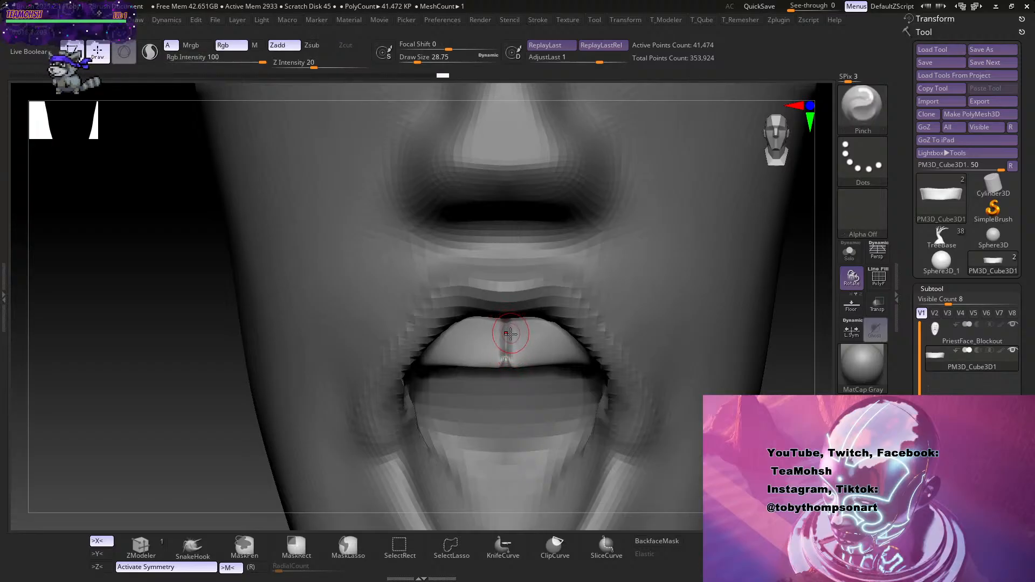
pyautogui.press('s')
pyautogui.moveTo(509, 335); pyautogui.dragTo(513, 335)
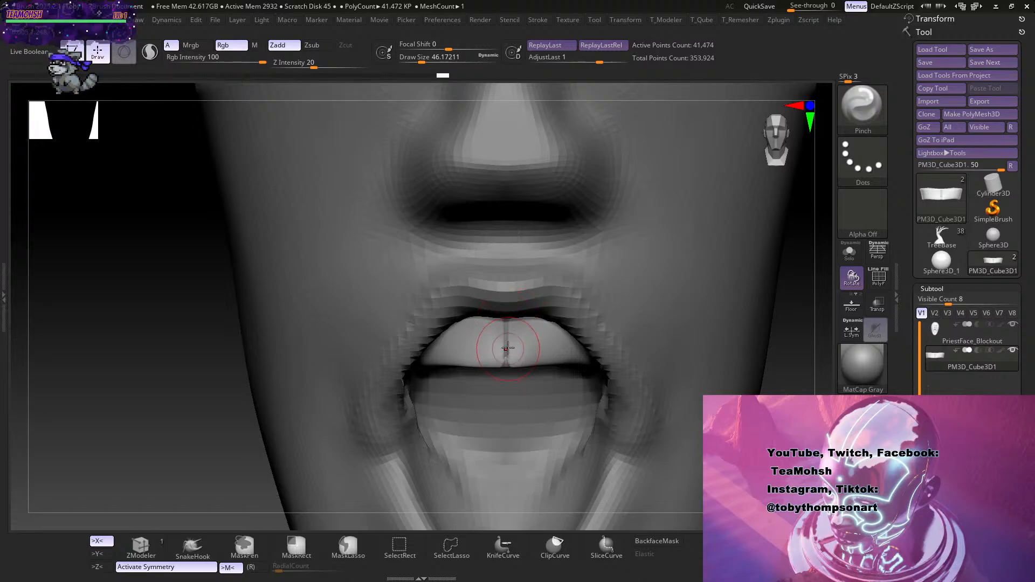
pyautogui.moveTo(757, 475)
pyautogui.mouseDown()
pyautogui.moveTo(754, 418)
pyautogui.moveTo(772, 379)
pyautogui.moveTo(759, 499)
pyautogui.mouseUp()
pyautogui.moveTo(517, 368)
pyautogui.keyDown('shift'); pyautogui.mouseDown()
pyautogui.moveTo(505, 318)
pyautogui.moveTo(506, 339)
pyautogui.mouseUp(); pyautogui.keyUp('shift')
# Sculpt the arc's underside and inner side with ClayBuildup at a draw size of about 46, turning on BackfaceMask.
pyautogui.moveTo(798, 415)
pyautogui.mouseDown()
pyautogui.moveTo(745, 362)
pyautogui.moveTo(738, 379)
pyautogui.mouseUp()
pyautogui.press('b')
pyautogui.press('c')
pyautogui.press('b')
pyautogui.keyDown('alt'); pyautogui.moveTo(519, 372); pyautogui.dragTo(534, 395); pyautogui.keyUp('alt')
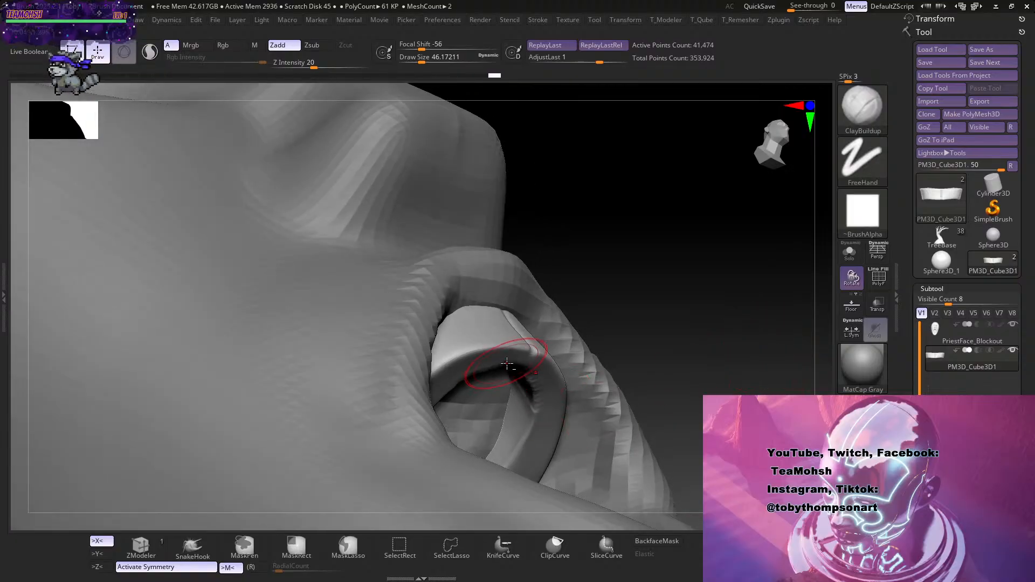
pyautogui.moveTo(645, 331); pyautogui.dragTo(686, 358)
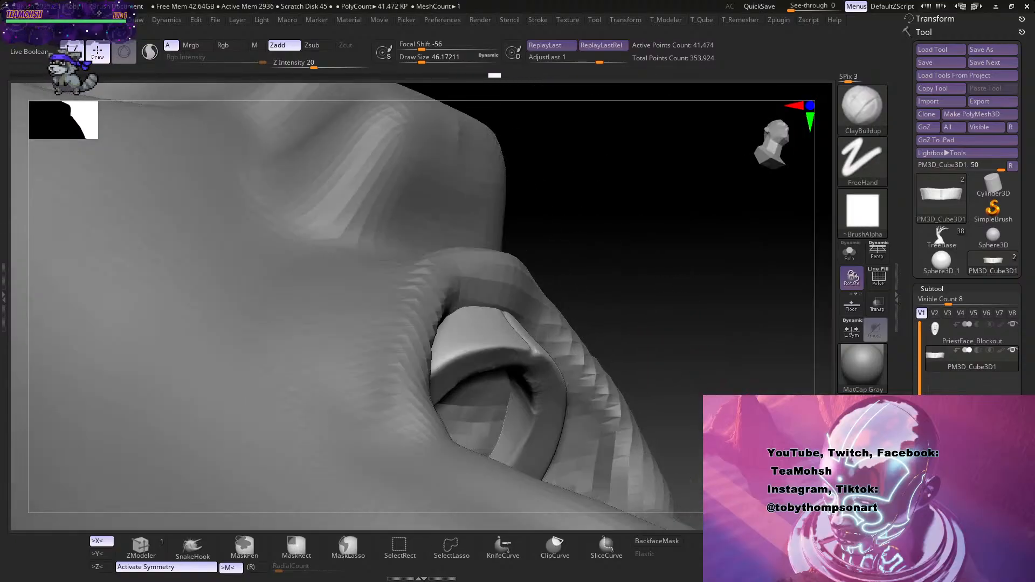
pyautogui.click(664, 538)
pyautogui.moveTo(706, 396); pyautogui.dragTo(688, 399)
pyautogui.moveTo(514, 389); pyautogui.dragTo(501, 407)
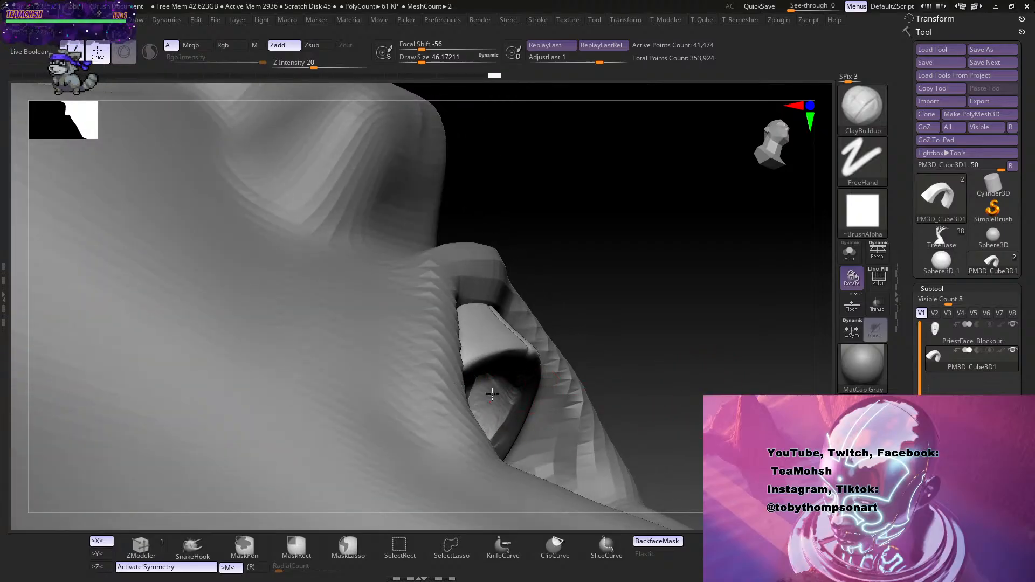
# Smooth the inner side of the arc down to its end inside the mouth.
pyautogui.moveTo(681, 361)
pyautogui.mouseDown()
pyautogui.moveTo(656, 296)
pyautogui.moveTo(448, 404)
pyautogui.mouseUp()
pyautogui.moveTo(430, 236)
pyautogui.mouseDown()
pyautogui.moveTo(518, 238)
pyautogui.moveTo(447, 274)
pyautogui.mouseUp()
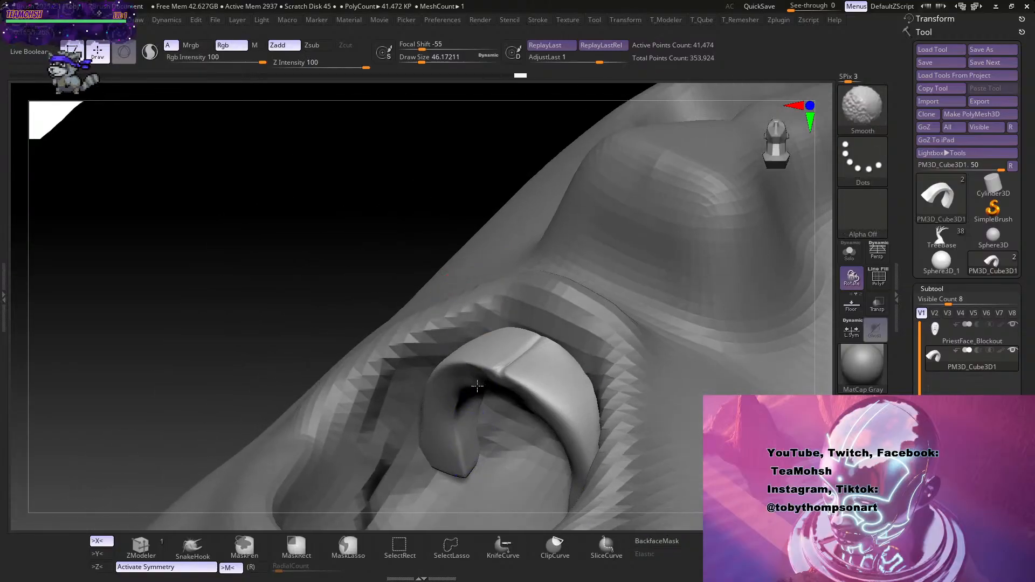
pyautogui.moveTo(469, 464)
pyautogui.mouseDown()
pyautogui.moveTo(461, 403)
pyautogui.moveTo(461, 446)
pyautogui.mouseUp()
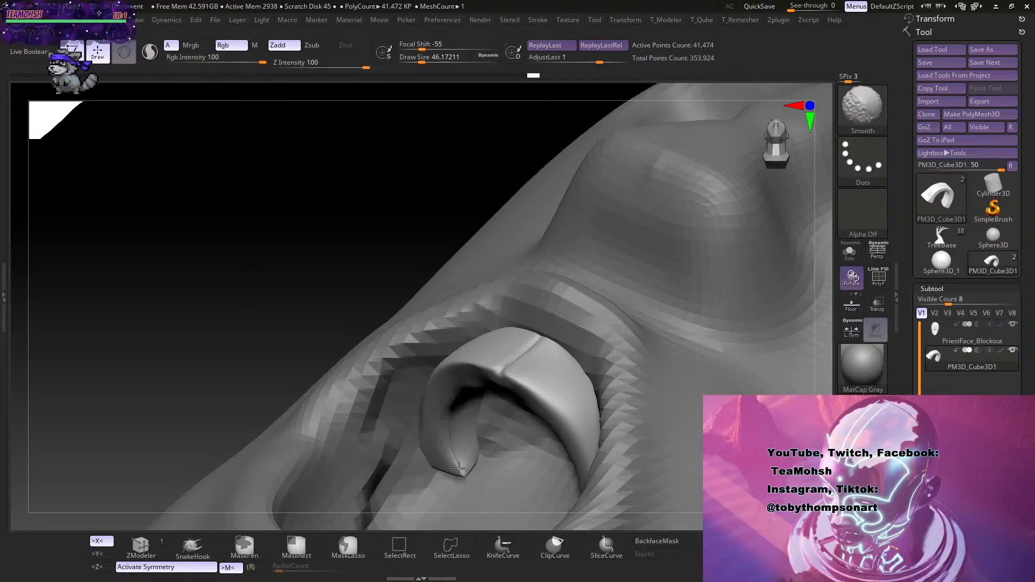
# Nudge the inner edge of the arc with the Move brush, viewing it from below the chin.
pyautogui.moveTo(439, 265)
pyautogui.mouseDown()
pyautogui.moveTo(439, 210)
pyautogui.moveTo(458, 202)
pyautogui.mouseUp()
pyautogui.moveTo(714, 223)
pyautogui.mouseDown()
pyautogui.moveTo(727, 244)
pyautogui.moveTo(723, 233)
pyautogui.mouseUp()
pyautogui.moveTo(512, 223); pyautogui.dragTo(506, 231)
pyautogui.press('b')
pyautogui.press('m')
pyautogui.press('v')
pyautogui.press('s')
pyautogui.moveTo(511, 366); pyautogui.dragTo(511, 362)
# Build up the inner surface of the arc with ClayBuildup at a draw size of about 49.
pyautogui.press('b')
pyautogui.press('c')
pyautogui.press('b')
pyautogui.moveTo(472, 252)
pyautogui.mouseDown()
pyautogui.moveTo(474, 214)
pyautogui.moveTo(483, 229)
pyautogui.mouseUp()
pyautogui.press('s')
pyautogui.moveTo(573, 208); pyautogui.dragTo(556, 224)
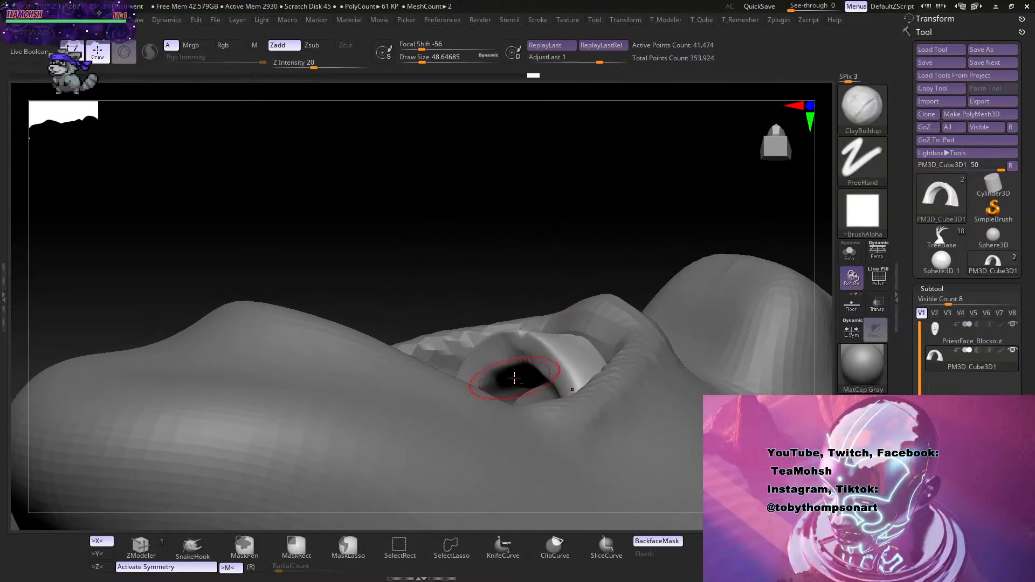
pyautogui.moveTo(514, 378)
pyautogui.mouseDown()
pyautogui.moveTo(490, 381)
pyautogui.moveTo(531, 367)
pyautogui.mouseUp()
# Carve into the inner side of the arc with ClayBuildup at a draw size of about 49 and smooth the result.
pyautogui.moveTo(649, 224)
pyautogui.mouseDown()
pyautogui.moveTo(643, 232)
pyautogui.moveTo(681, 261)
pyautogui.moveTo(652, 363)
pyautogui.mouseUp()
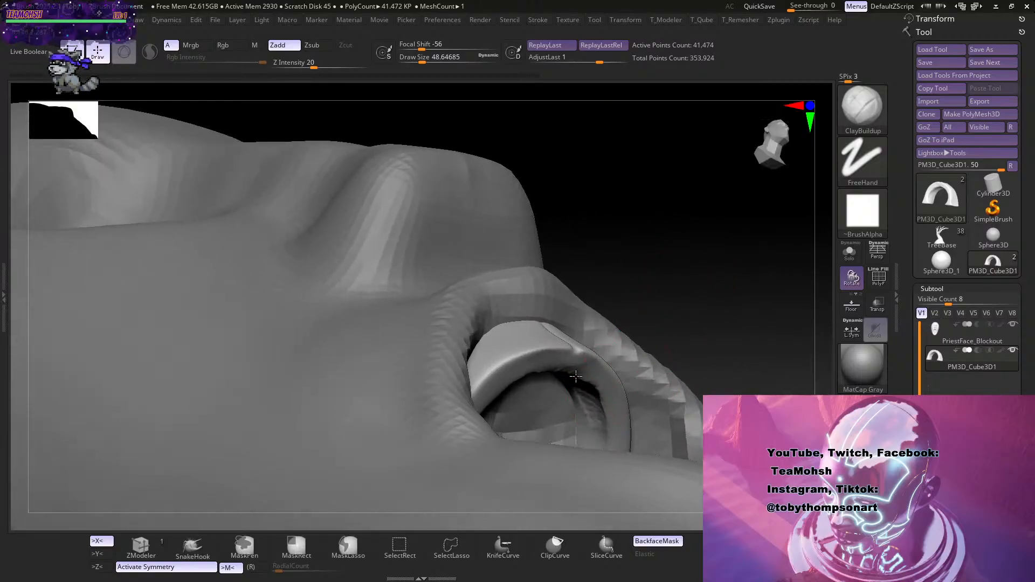
pyautogui.moveTo(698, 284); pyautogui.dragTo(670, 281)
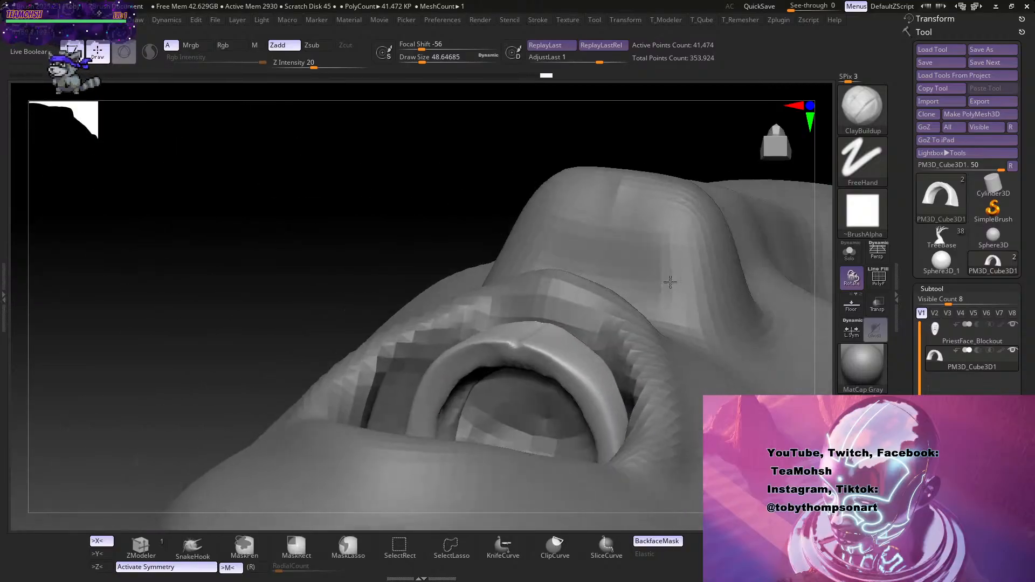
pyautogui.moveTo(670, 281); pyautogui.dragTo(630, 284, button='right')
pyautogui.keyDown('alt'); pyautogui.moveTo(478, 390); pyautogui.dragTo(497, 379); pyautogui.keyUp('alt')
pyautogui.keyDown('alt'); pyautogui.moveTo(473, 412); pyautogui.dragTo(478, 389); pyautogui.keyUp('alt')
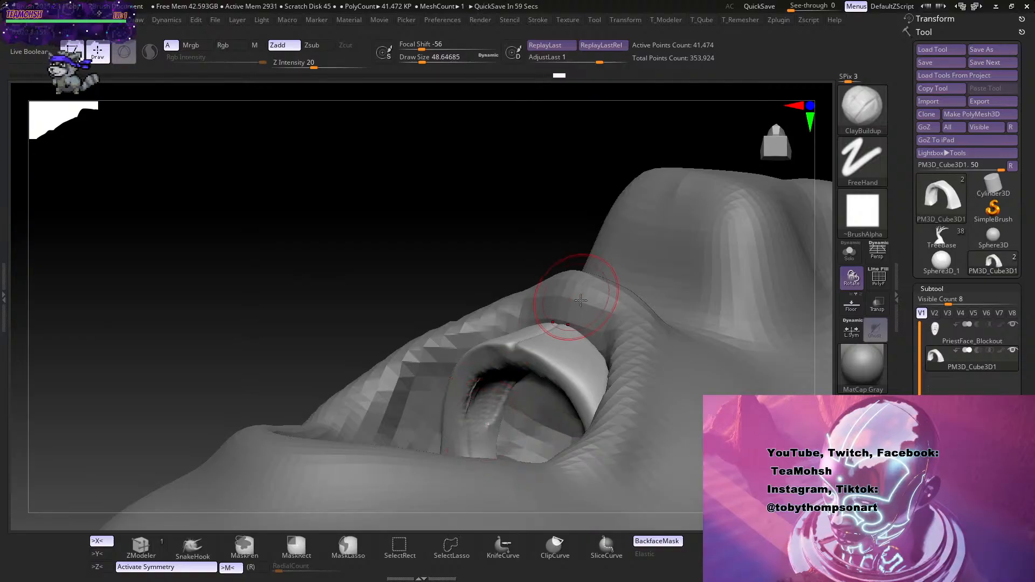
pyautogui.keyDown('shift'); pyautogui.moveTo(487, 417); pyautogui.dragTo(474, 411); pyautogui.keyUp('shift')
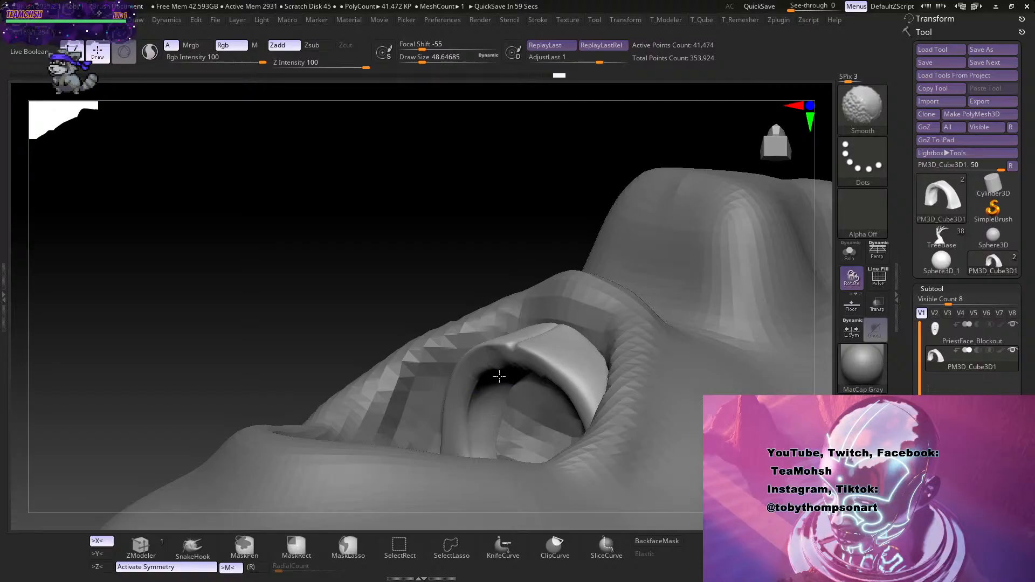
# Build up the gumline above the two front teeth with ClayBuildup at a draw size of 28.75.
pyautogui.moveTo(519, 211); pyautogui.dragTo(565, 306, button='right')
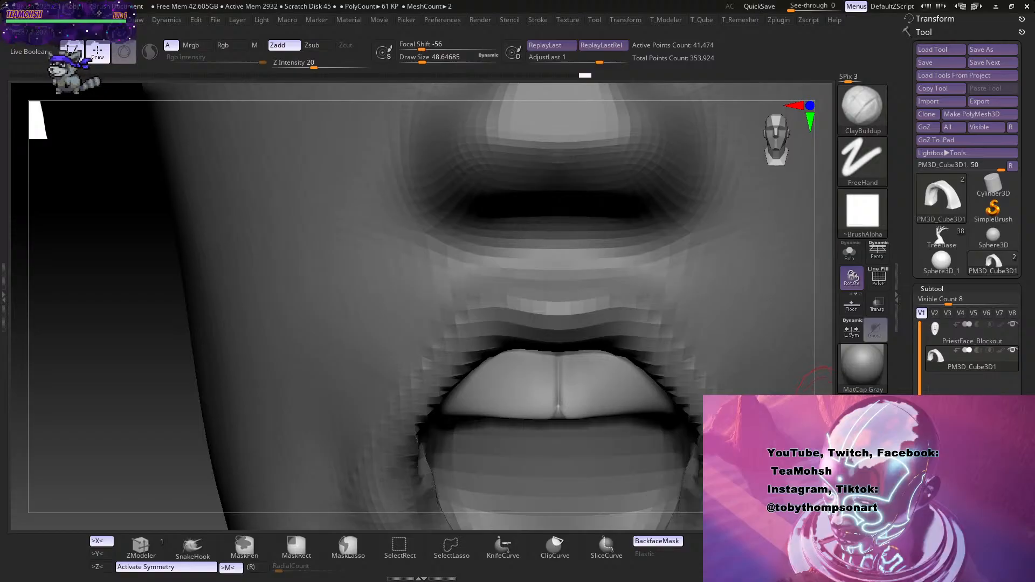
pyautogui.press('s')
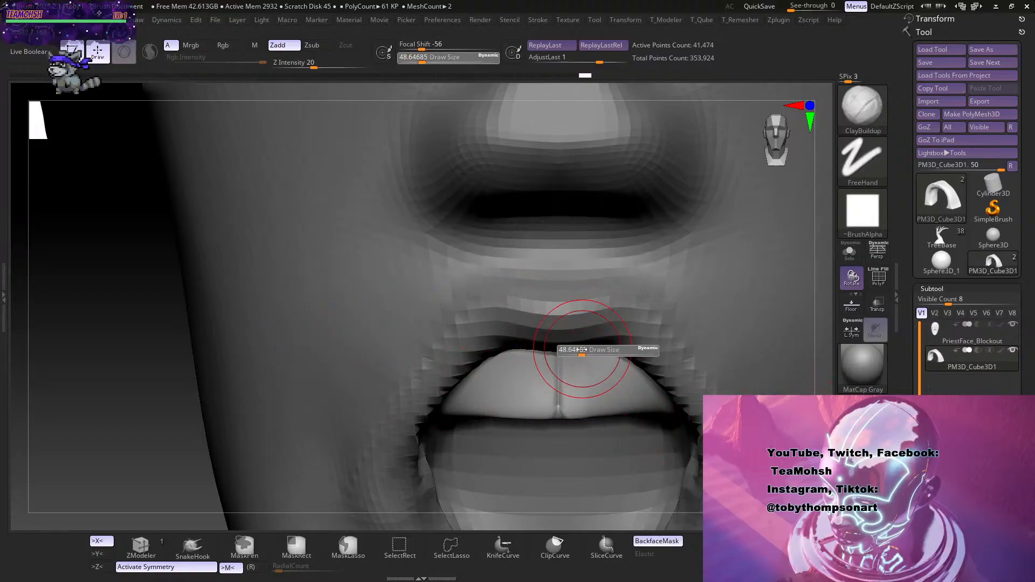
pyautogui.moveTo(582, 350); pyautogui.dragTo(566, 350)
pyautogui.press('shift')
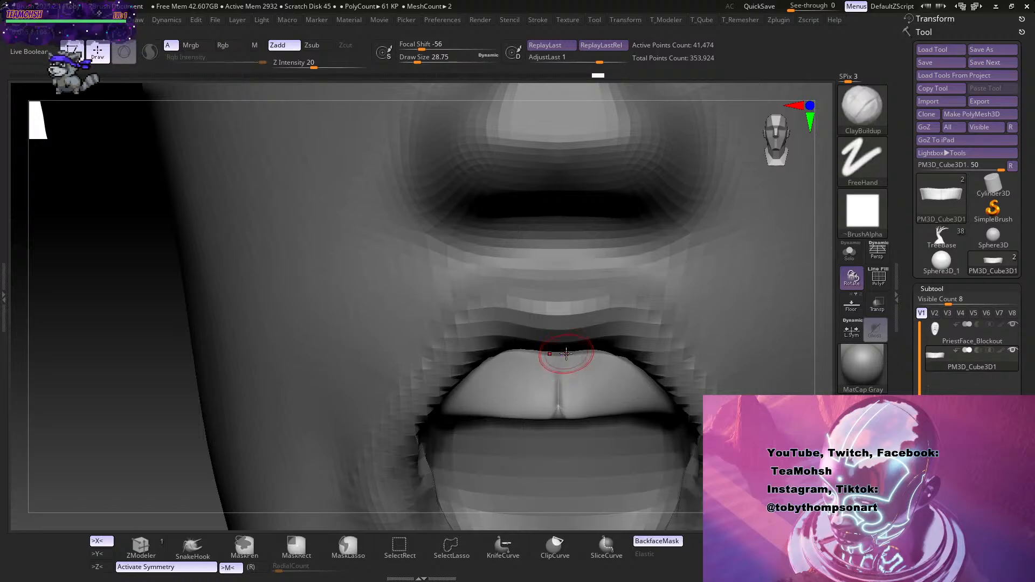
pyautogui.moveTo(574, 351)
pyautogui.mouseDown()
pyautogui.moveTo(552, 372)
pyautogui.moveTo(542, 344)
pyautogui.moveTo(545, 363)
pyautogui.moveTo(522, 370)
pyautogui.moveTo(513, 361)
pyautogui.moveTo(553, 367)
pyautogui.mouseUp()
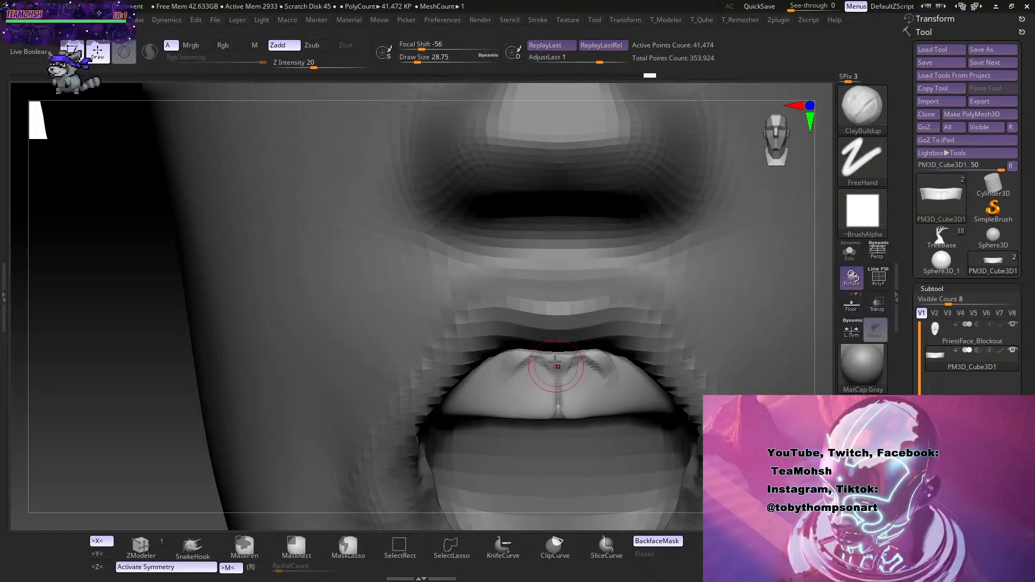
pyautogui.moveTo(173, 438)
pyautogui.mouseDown()
pyautogui.moveTo(302, 439)
pyautogui.moveTo(170, 450)
pyautogui.mouseUp()
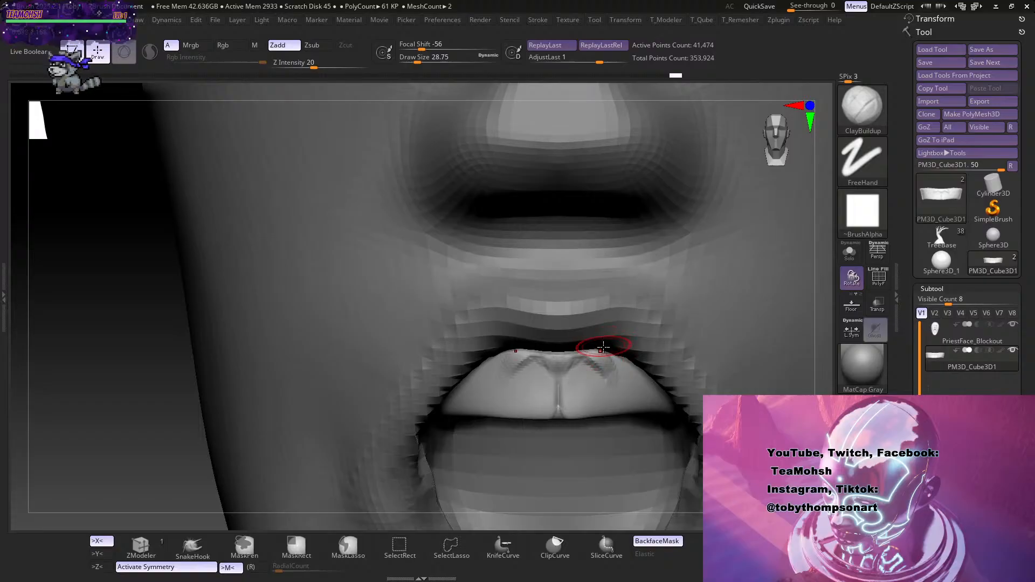
# Carve the grooves along the outer sides of the two front teeth with DamStandard at a draw size of about 20.
pyautogui.press('b')
pyautogui.press('d')
pyautogui.press('s')
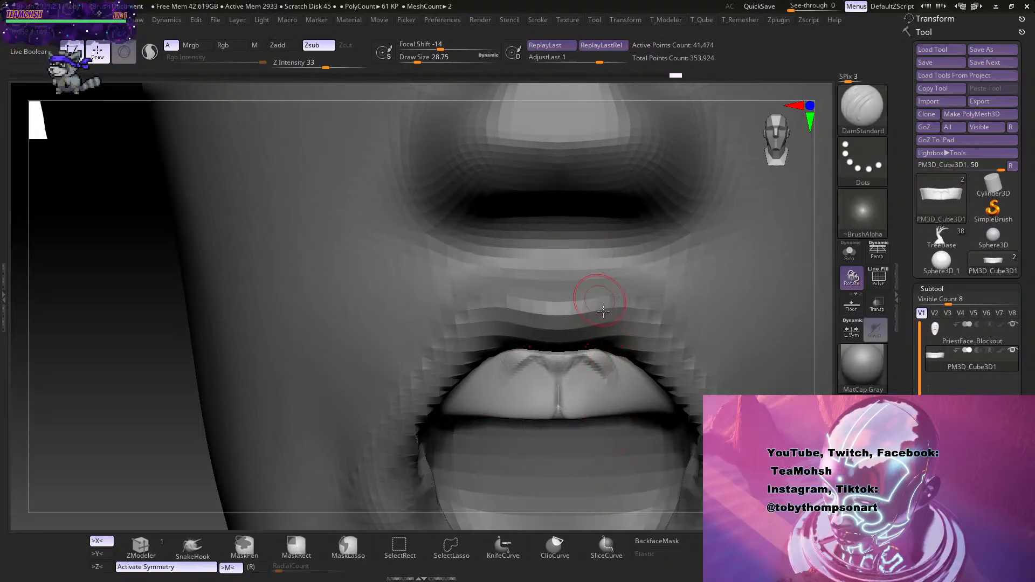
pyautogui.press('s')
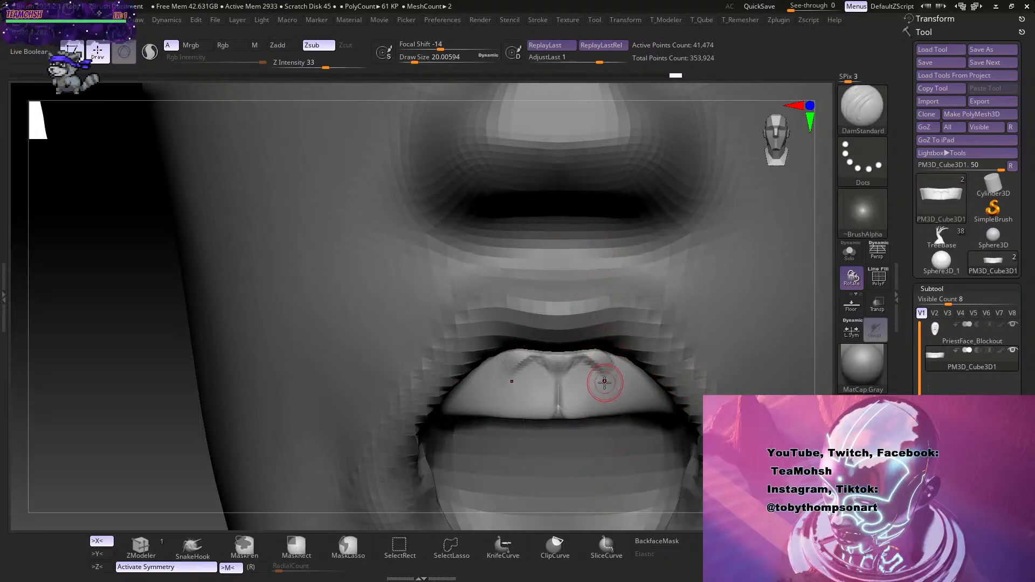
pyautogui.moveTo(604, 378)
pyautogui.mouseDown()
pyautogui.moveTo(606, 403)
pyautogui.moveTo(607, 379)
pyautogui.mouseUp()
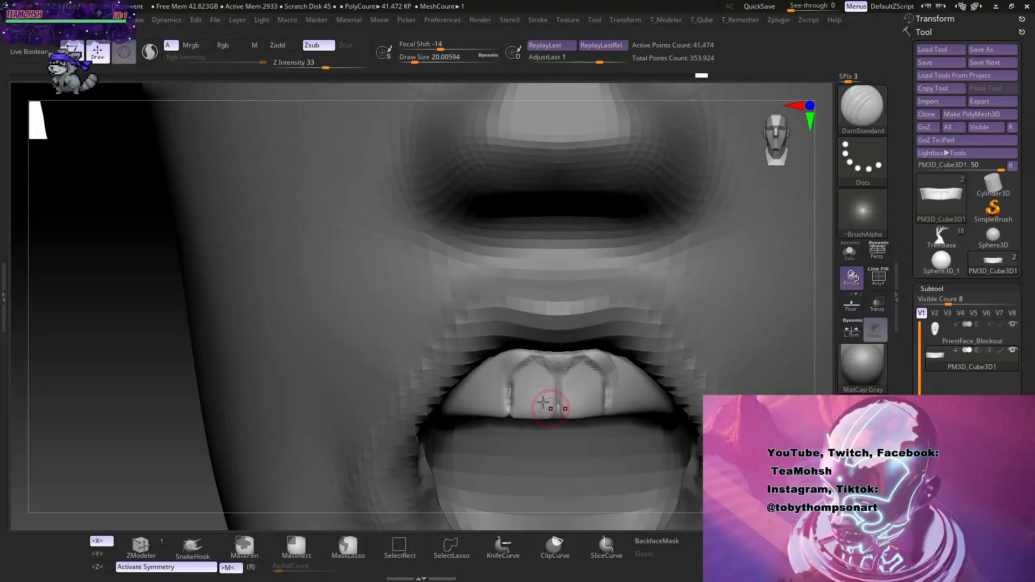
pyautogui.moveTo(510, 412); pyautogui.dragTo(509, 391)
# Tighten the grooves beside the front teeth with the Pinch brush at draw sizes of about 20 and 25, including from below.
pyautogui.press('b')
pyautogui.press('p')
pyautogui.press('i')
pyautogui.moveTo(605, 407); pyautogui.dragTo(606, 399)
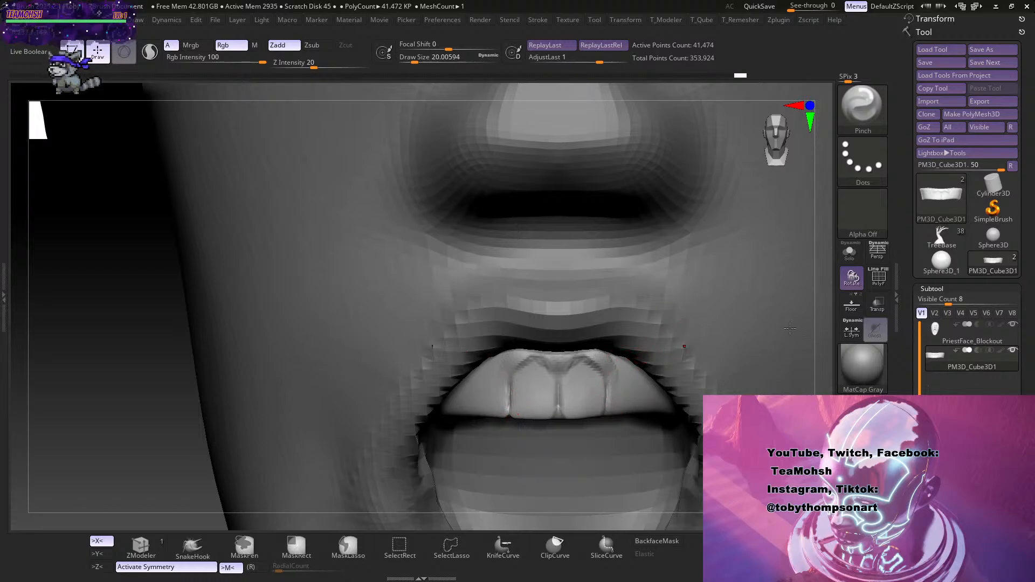
pyautogui.moveTo(830, 354)
pyautogui.keyDown('alt'); pyautogui.mouseDown()
pyautogui.moveTo(797, 372)
pyautogui.moveTo(777, 340)
pyautogui.moveTo(713, 371)
pyautogui.moveTo(672, 353)
pyautogui.moveTo(714, 412)
pyautogui.moveTo(704, 358)
pyautogui.moveTo(734, 364)
pyautogui.mouseUp(); pyautogui.keyUp('alt')
pyautogui.press('s')
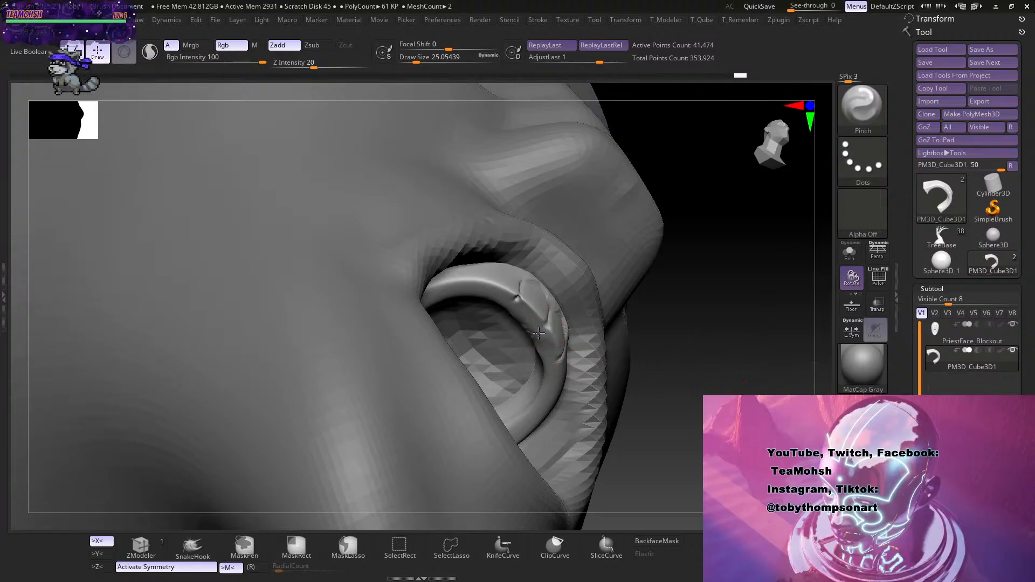
pyautogui.moveTo(543, 331); pyautogui.dragTo(564, 351)
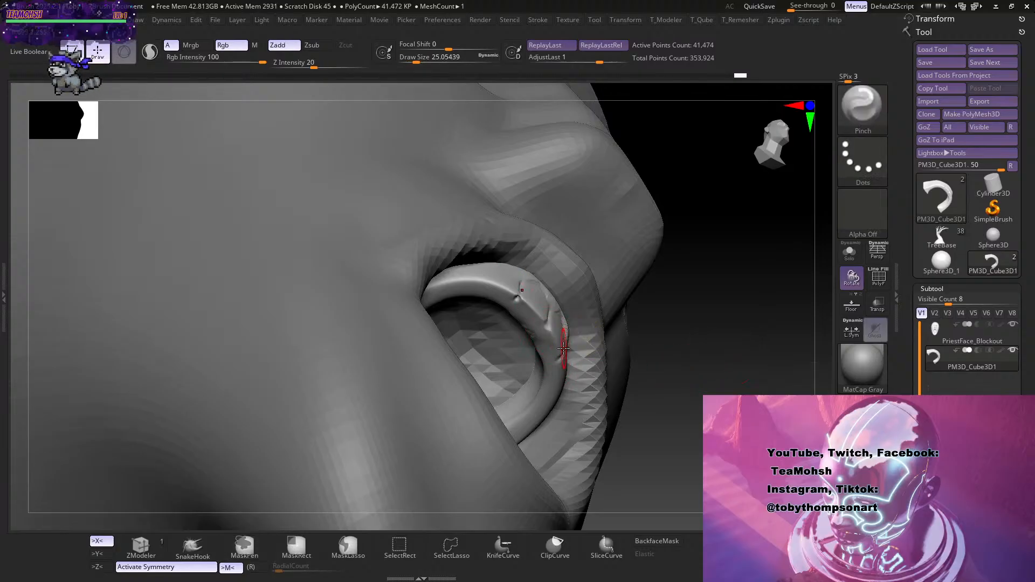
# Carve the tooth grooves across the underside of the arc with DamStandard at a draw size of about 25 and smooth the inner edge.
pyautogui.press('b')
pyautogui.press('d')
pyautogui.press('s')
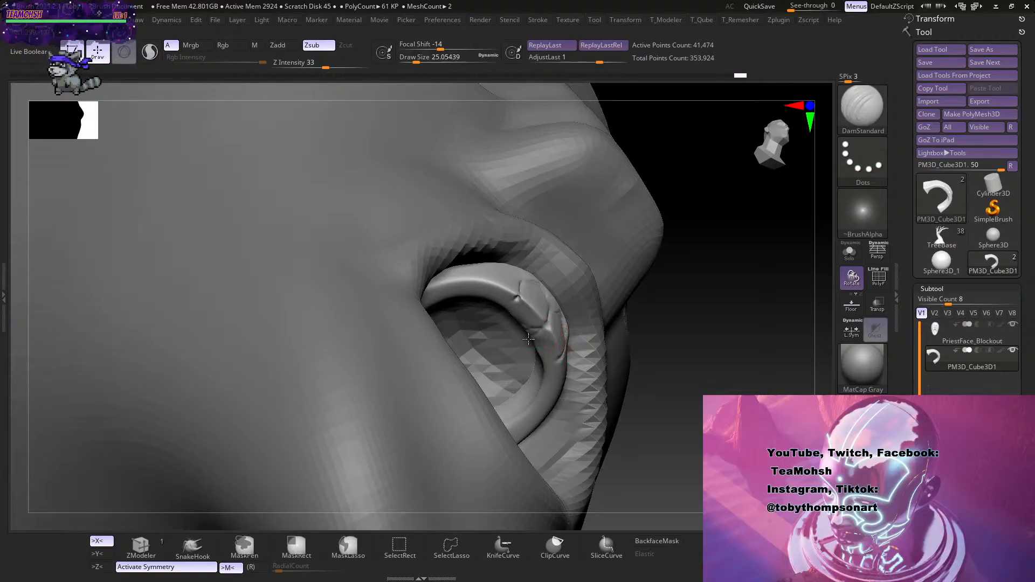
pyautogui.moveTo(708, 336)
pyautogui.mouseDown()
pyautogui.moveTo(688, 347)
pyautogui.moveTo(688, 363)
pyautogui.moveTo(535, 330)
pyautogui.mouseUp()
pyautogui.moveTo(661, 318)
pyautogui.mouseDown()
pyautogui.moveTo(579, 329)
pyautogui.moveTo(636, 254)
pyautogui.moveTo(611, 281)
pyautogui.mouseUp()
pyautogui.keyDown('shift'); pyautogui.moveTo(533, 326); pyautogui.dragTo(527, 338); pyautogui.keyUp('shift')
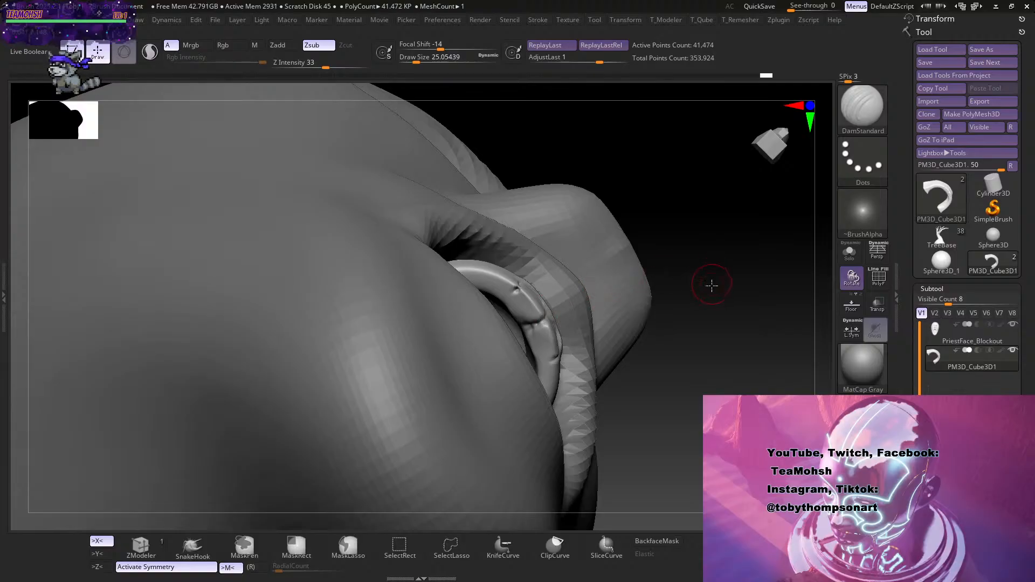
# Deepen the central groove between the two front teeth with DamStandard at a draw size of about 25.
pyautogui.moveTo(711, 286); pyautogui.dragTo(625, 350)
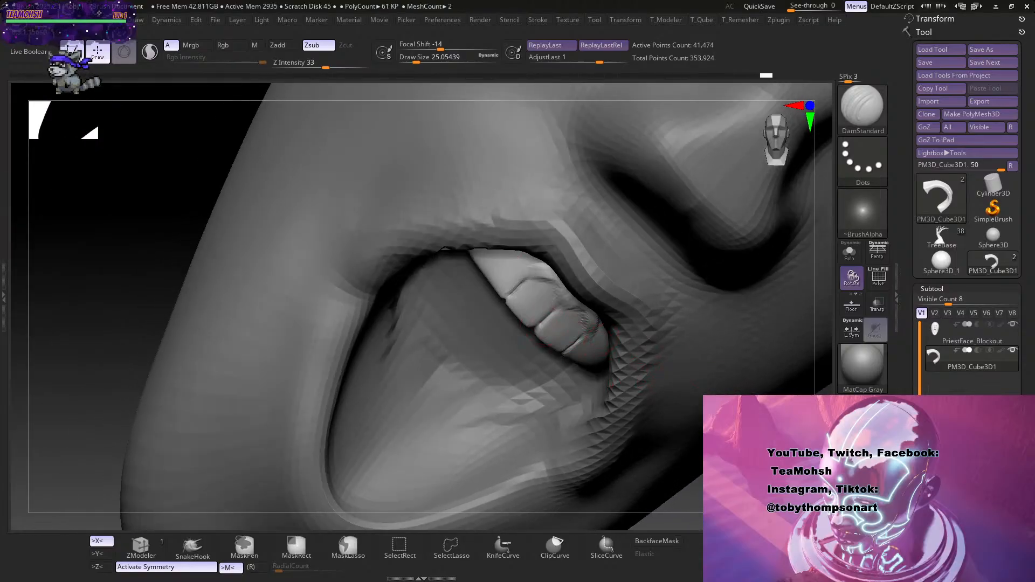
pyautogui.moveTo(728, 402); pyautogui.dragTo(829, 382)
pyautogui.moveTo(691, 358)
pyautogui.mouseDown()
pyautogui.moveTo(686, 369)
pyautogui.moveTo(573, 357)
pyautogui.moveTo(682, 367)
pyautogui.moveTo(672, 395)
pyautogui.moveTo(693, 402)
pyautogui.mouseUp()
pyautogui.press('shift')
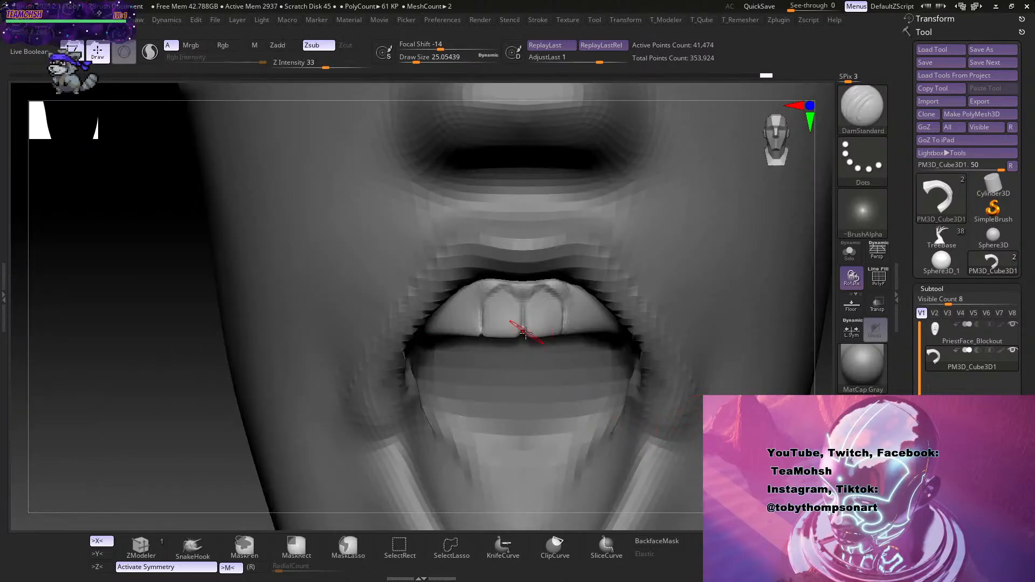
pyautogui.moveTo(523, 320); pyautogui.dragTo(524, 309)
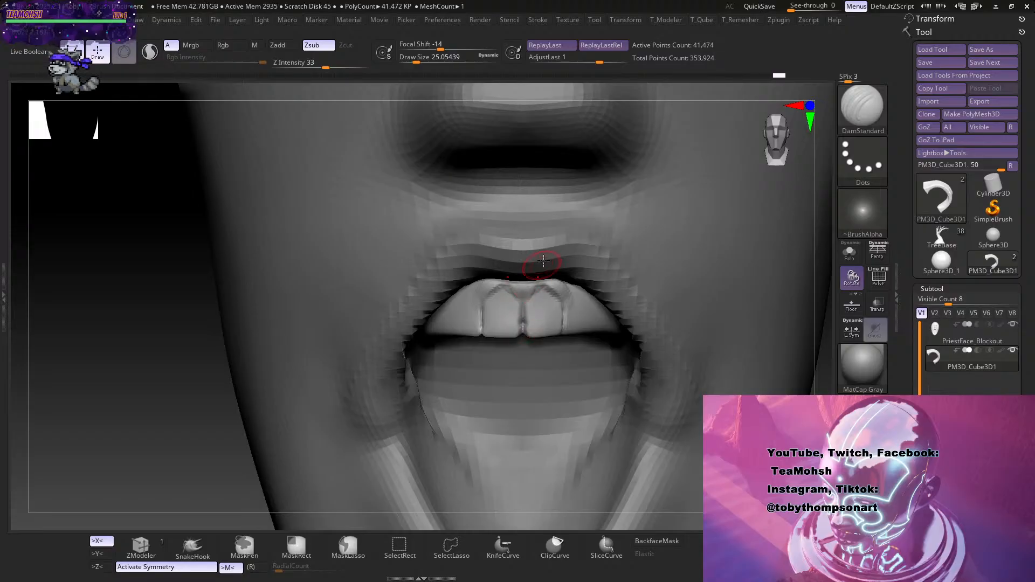
# Sharpen the central groove between the two front teeth with the Pinch brush at a draw size of about 25.
pyautogui.press('b')
pyautogui.press('p')
pyautogui.press('i')
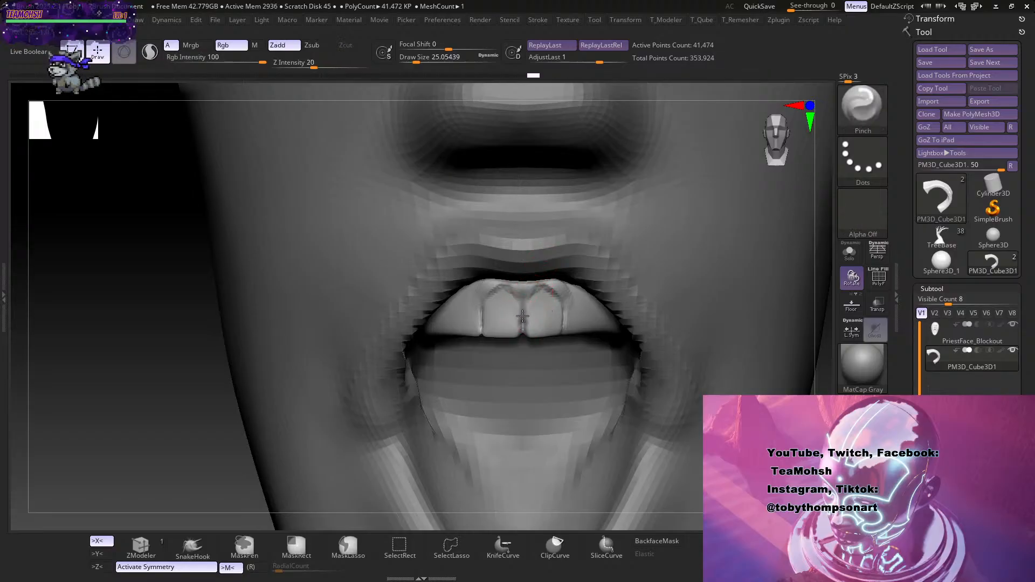
pyautogui.moveTo(523, 316)
pyautogui.mouseDown()
pyautogui.moveTo(524, 301)
pyautogui.moveTo(523, 318)
pyautogui.mouseUp()
pyautogui.moveTo(189, 426); pyautogui.dragTo(212, 342)
pyautogui.moveTo(742, 361)
pyautogui.mouseDown()
pyautogui.moveTo(714, 375)
pyautogui.moveTo(701, 362)
pyautogui.mouseUp()
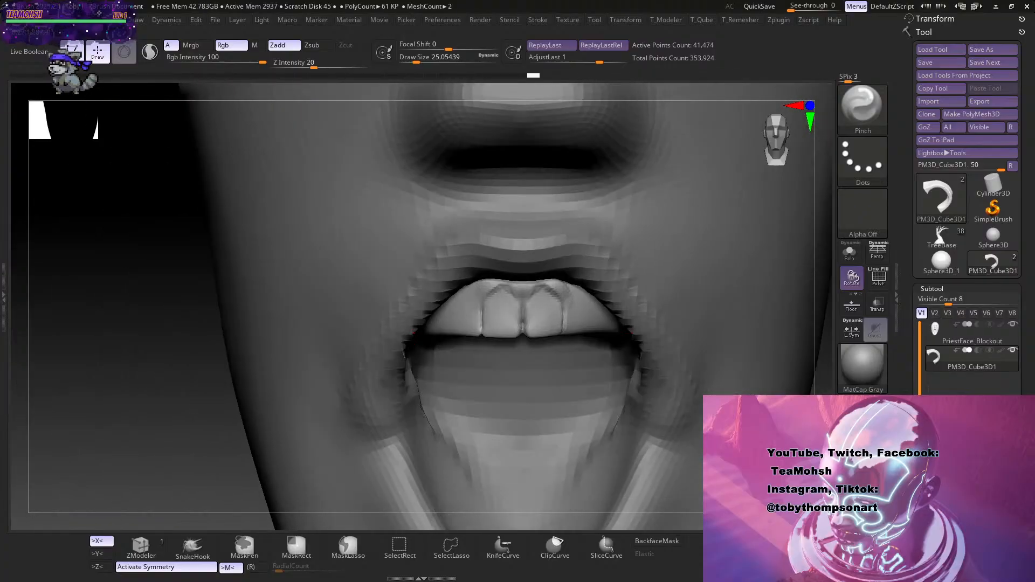
# Smooth the gumline above the two front teeth.
pyautogui.keyDown('ctrl'); pyautogui.moveTo(636, 334); pyautogui.dragTo(669, 373, button='right'); pyautogui.keyUp('ctrl')
pyautogui.keyDown('shift'); pyautogui.moveTo(556, 303); pyautogui.dragTo(512, 296); pyautogui.keyUp('shift')
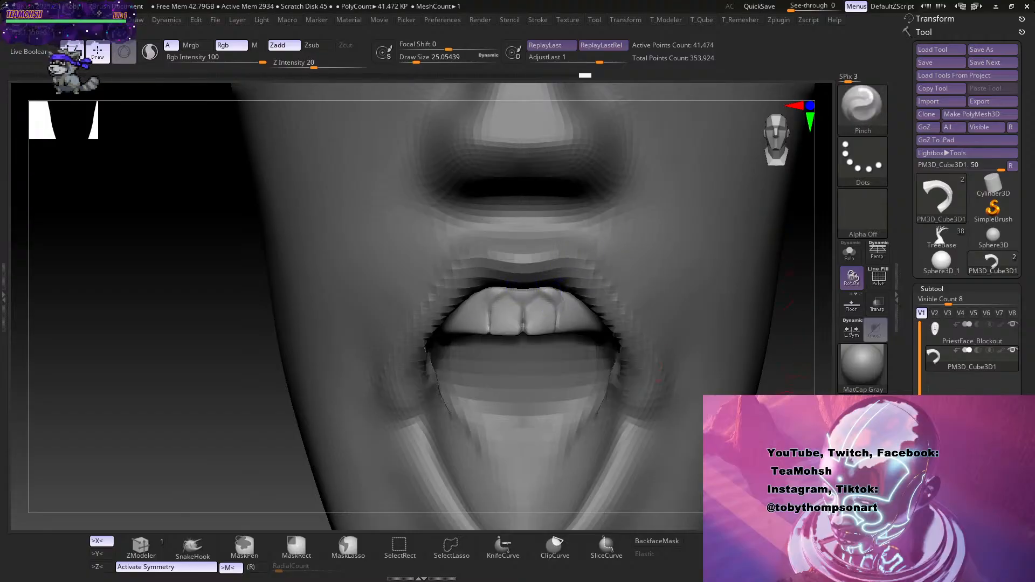
pyautogui.moveTo(776, 371); pyautogui.dragTo(825, 376)
pyautogui.moveTo(693, 411); pyautogui.dragTo(696, 431)
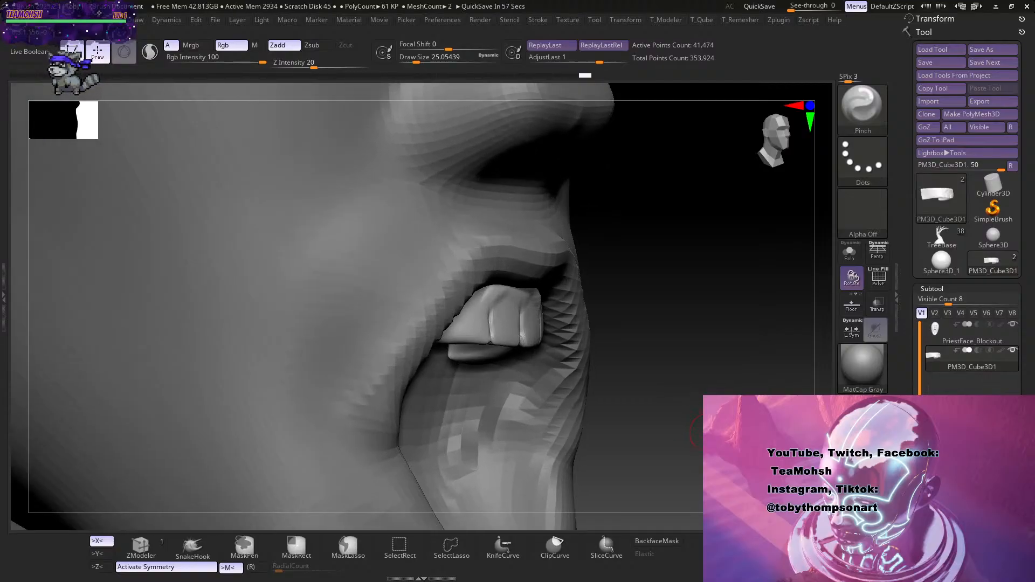
# Rework the inner underside of the front teeth with ClayBuildup at a draw size of about 25 and smooth it.
pyautogui.moveTo(701, 431)
pyautogui.mouseDown()
pyautogui.moveTo(669, 377)
pyautogui.moveTo(689, 321)
pyautogui.moveTo(710, 349)
pyautogui.moveTo(701, 349)
pyautogui.mouseUp()
pyautogui.press('b')
pyautogui.press('c')
pyautogui.press('b')
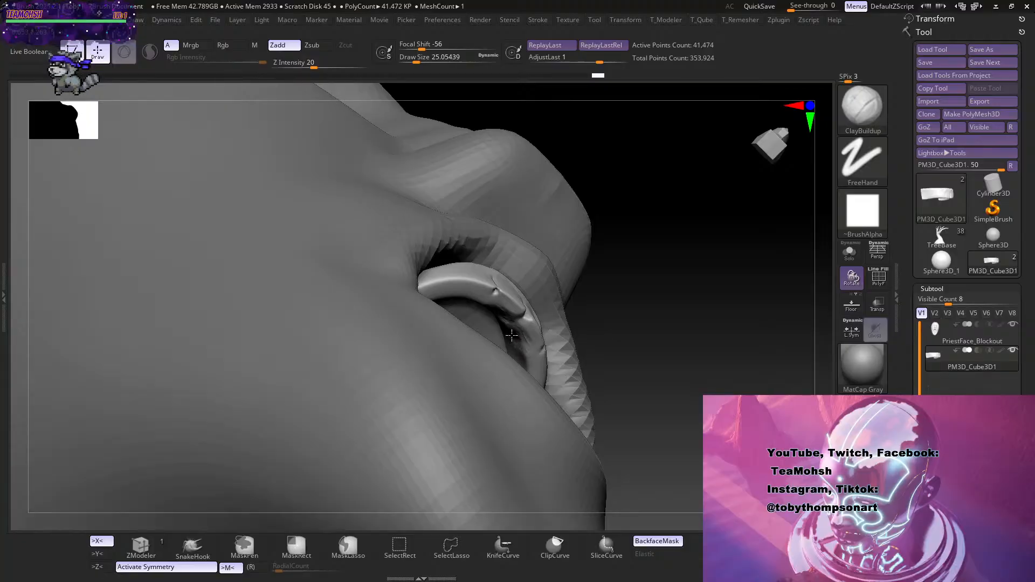
pyautogui.press('shift')
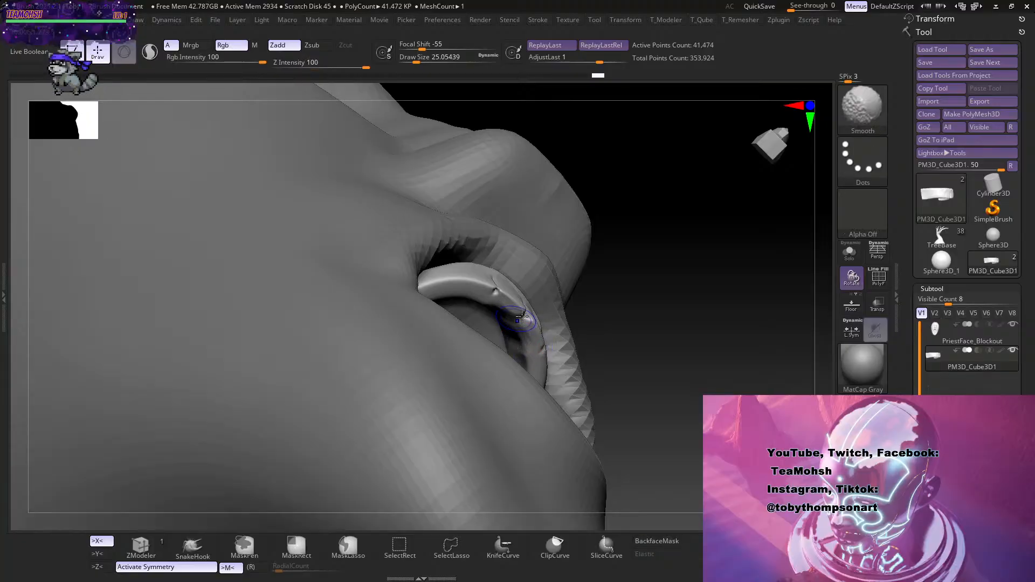
pyautogui.moveTo(646, 324)
pyautogui.mouseDown()
pyautogui.moveTo(676, 362)
pyautogui.moveTo(658, 305)
pyautogui.moveTo(660, 352)
pyautogui.moveTo(646, 347)
pyautogui.moveTo(705, 374)
pyautogui.moveTo(672, 328)
pyautogui.moveTo(636, 379)
pyautogui.moveTo(660, 385)
pyautogui.mouseUp()
# Switch to the Move brush at a draw size of about 136 and make the PriestFace_Blockout subtool active.
pyautogui.press('s')
pyautogui.press('b')
pyautogui.press('m')
pyautogui.press('v')
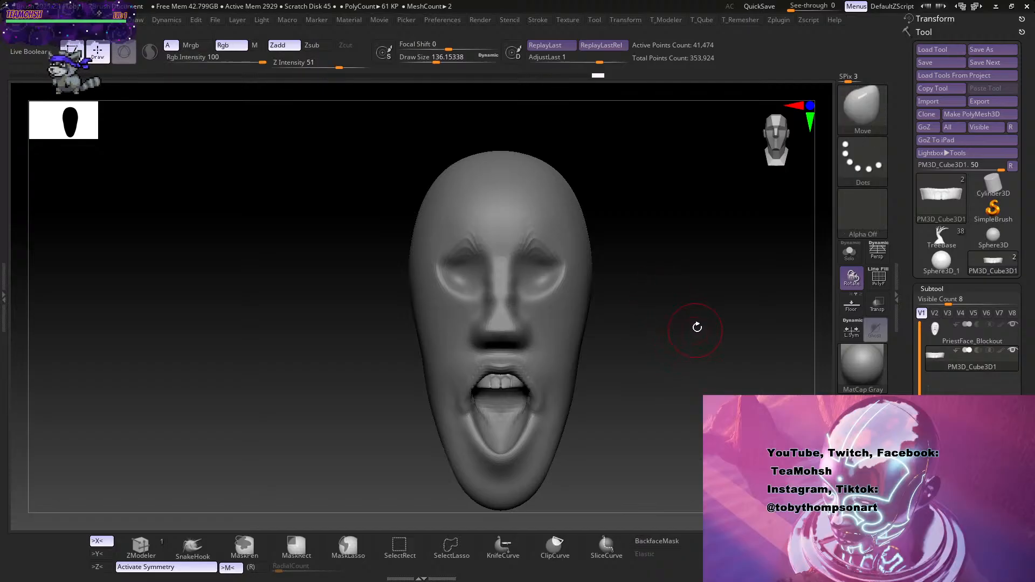
pyautogui.moveTo(622, 351); pyautogui.dragTo(628, 393)
pyautogui.keyDown('alt'); pyautogui.click(531, 293); pyautogui.keyUp('alt')
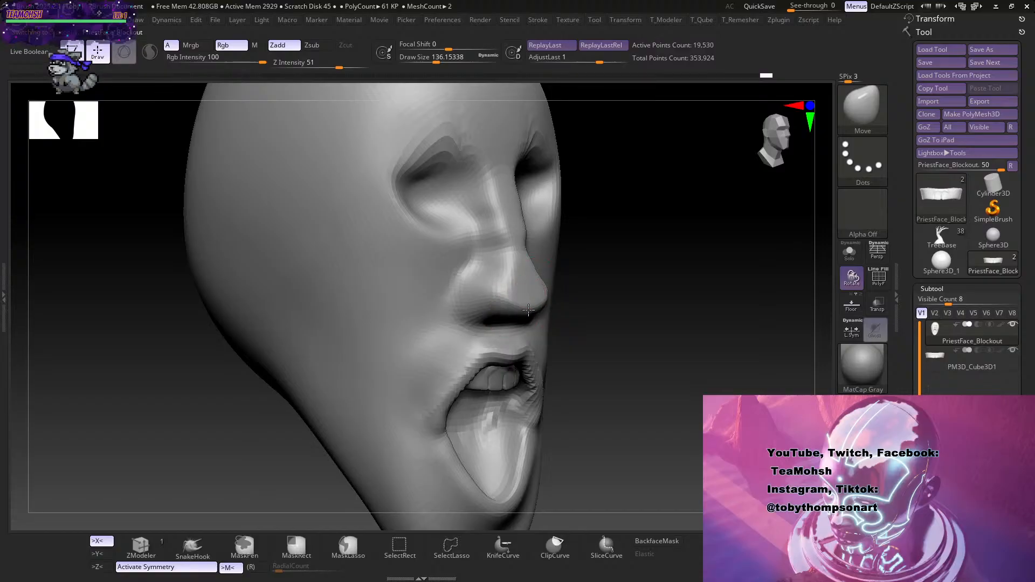
pyautogui.moveTo(580, 303); pyautogui.dragTo(649, 300)
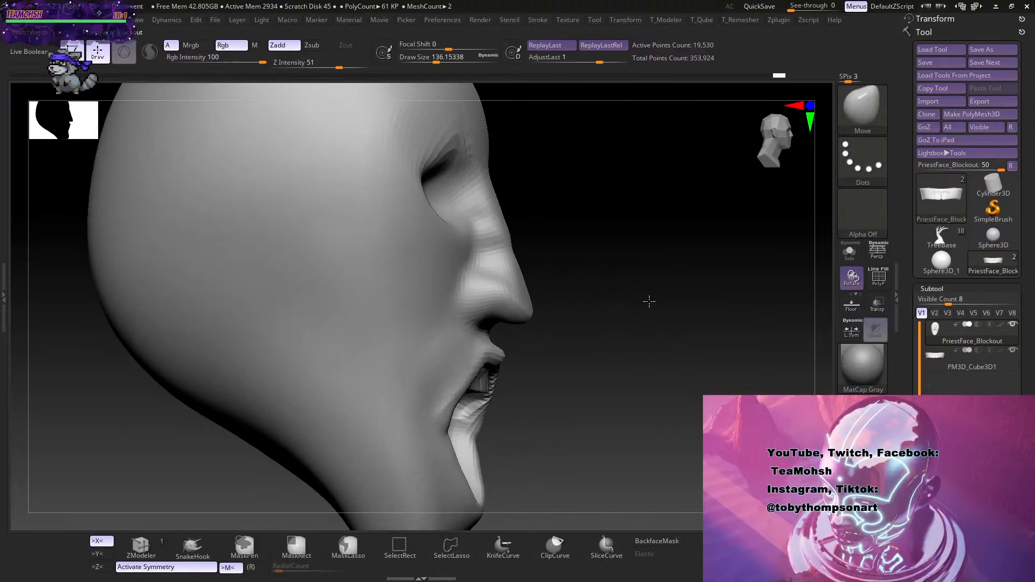
# Inflate the tip of the nose into a rounder bulb with the Inflat brush at a draw size of about 136.
pyautogui.press('b')
pyautogui.press('i')
pyautogui.press('n')
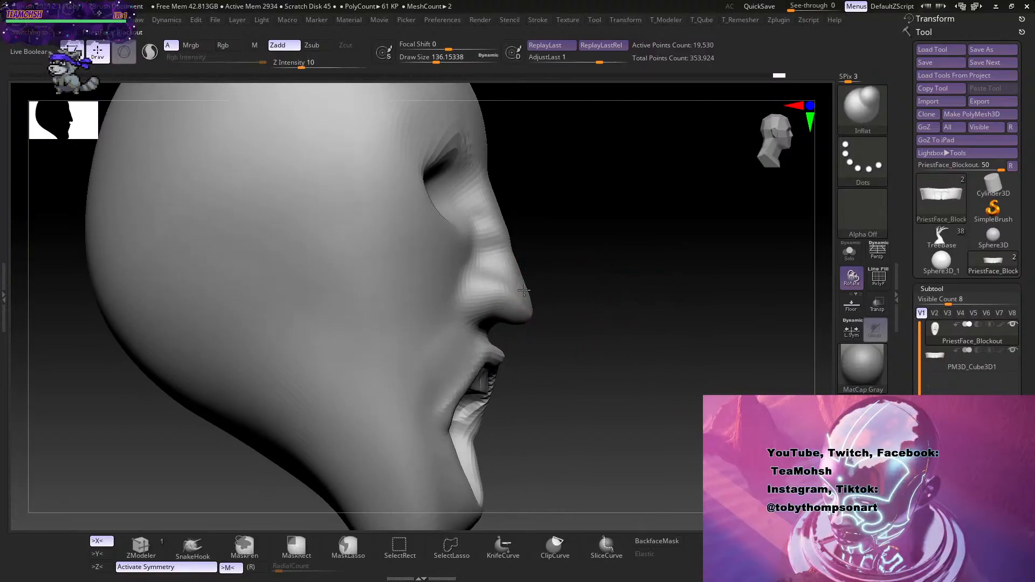
pyautogui.moveTo(524, 290); pyautogui.dragTo(527, 293)
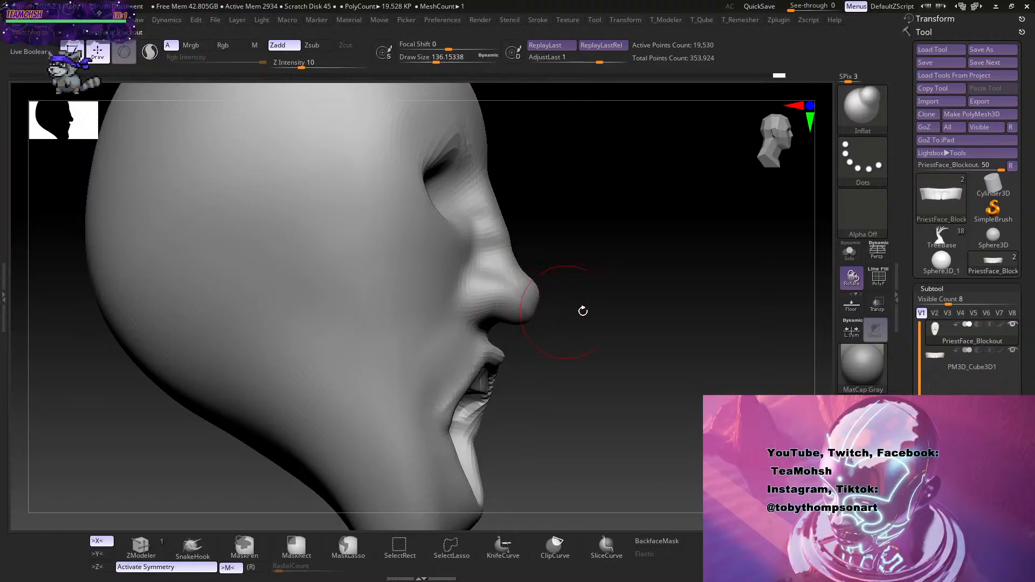
pyautogui.moveTo(583, 311); pyautogui.dragTo(645, 319)
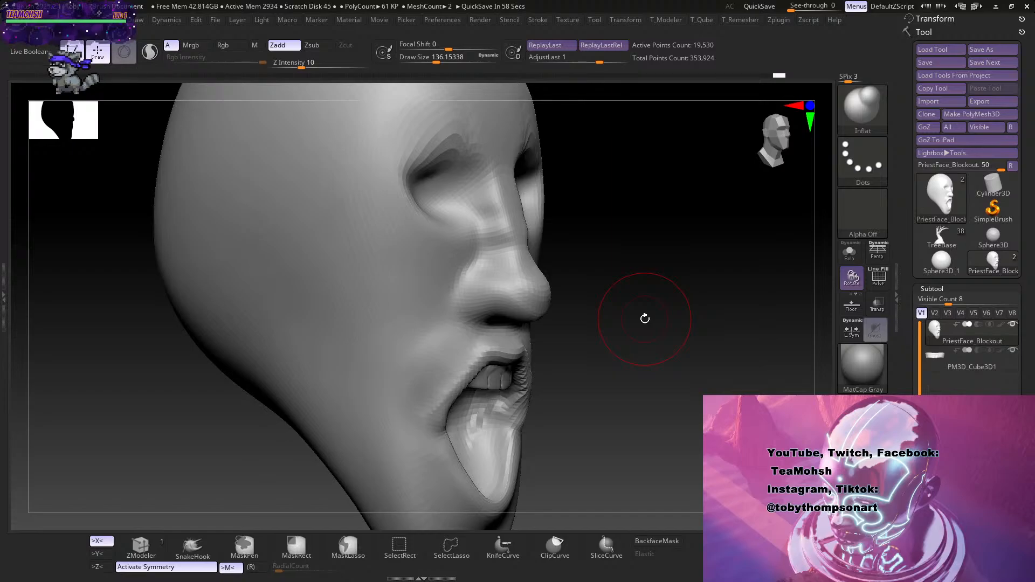
pyautogui.keyDown('shift'); pyautogui.moveTo(645, 318); pyautogui.dragTo(670, 309); pyautogui.keyUp('shift')
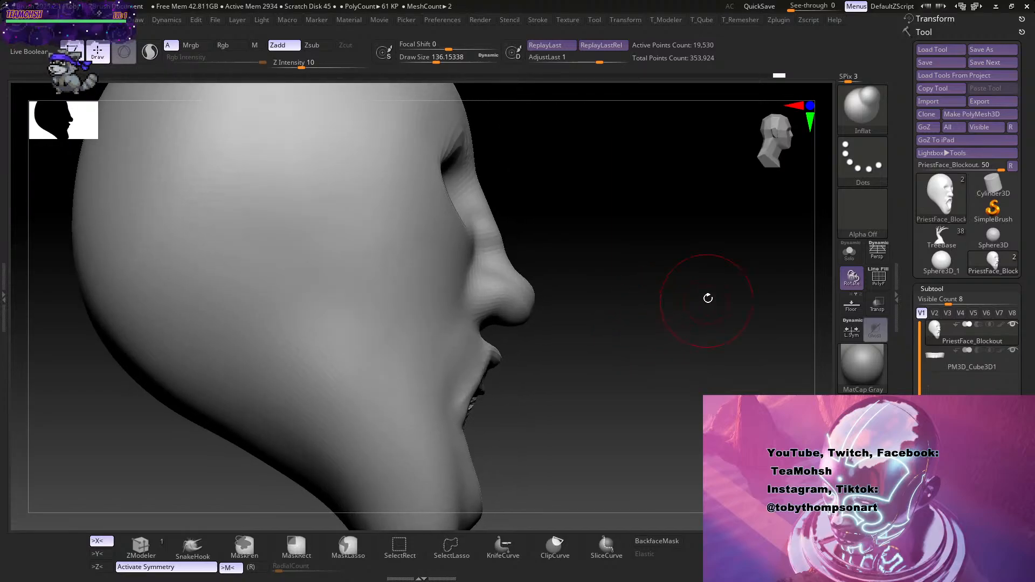
# Try smoothing and inflating the bridge of the nose, and undo those strokes.
pyautogui.moveTo(708, 298)
pyautogui.keyDown('shift'); pyautogui.mouseDown()
pyautogui.moveTo(637, 302)
pyautogui.moveTo(571, 258)
pyautogui.mouseUp(); pyautogui.keyUp('shift')
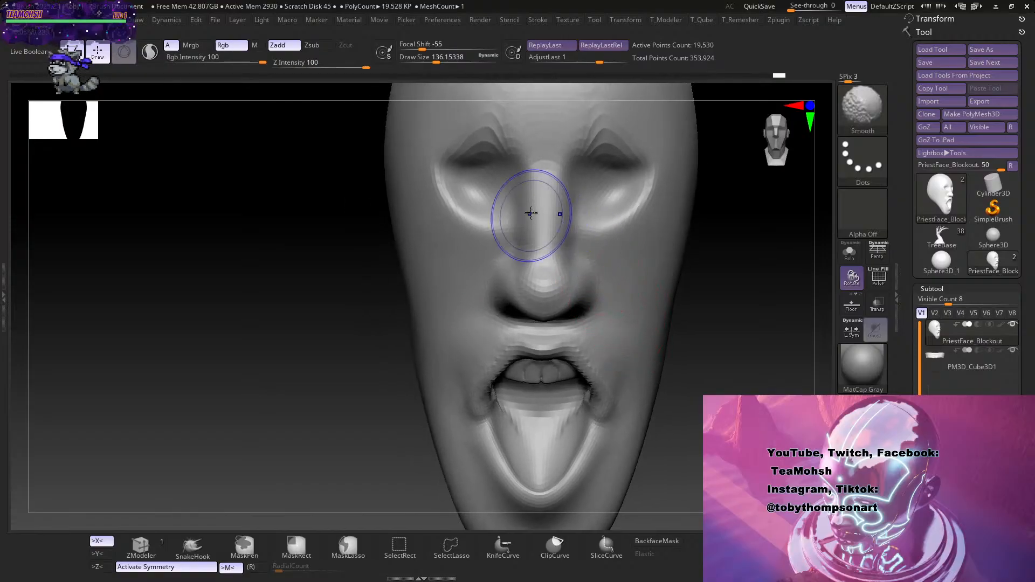
pyautogui.keyDown('shift'); pyautogui.moveTo(531, 213); pyautogui.dragTo(544, 202); pyautogui.keyUp('shift')
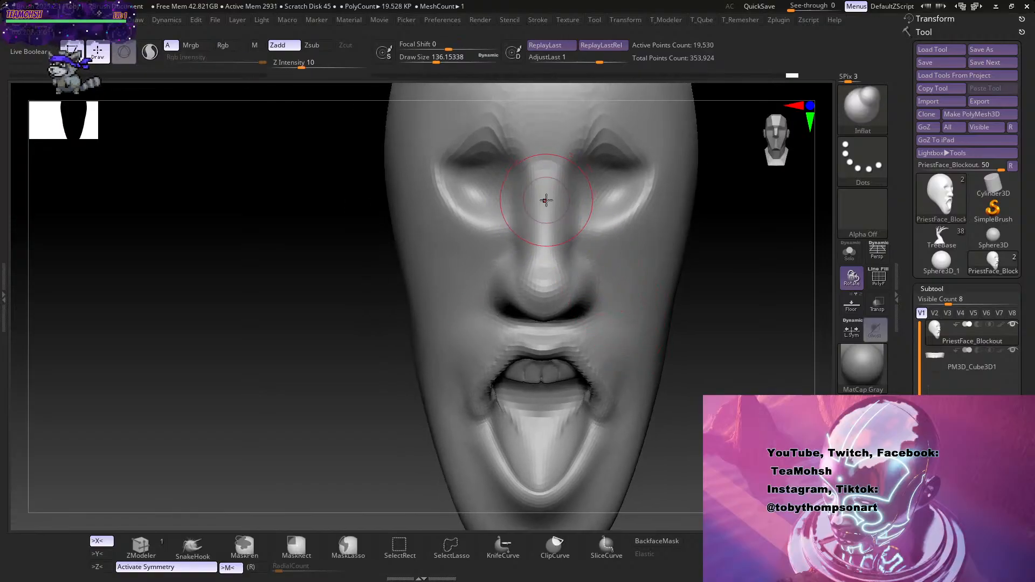
pyautogui.press('ctrl')
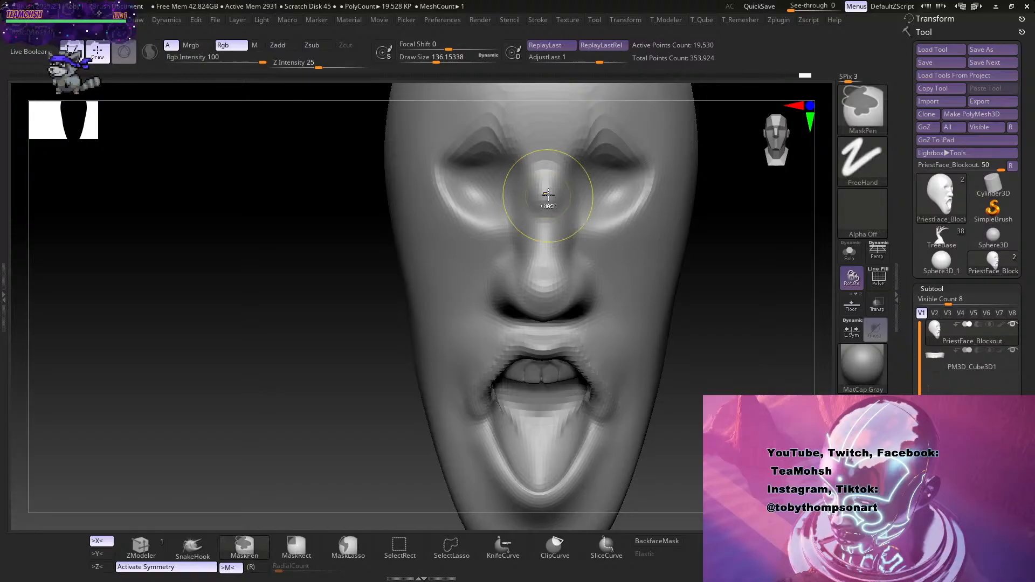
pyautogui.hotkey('ctrl', 'z')
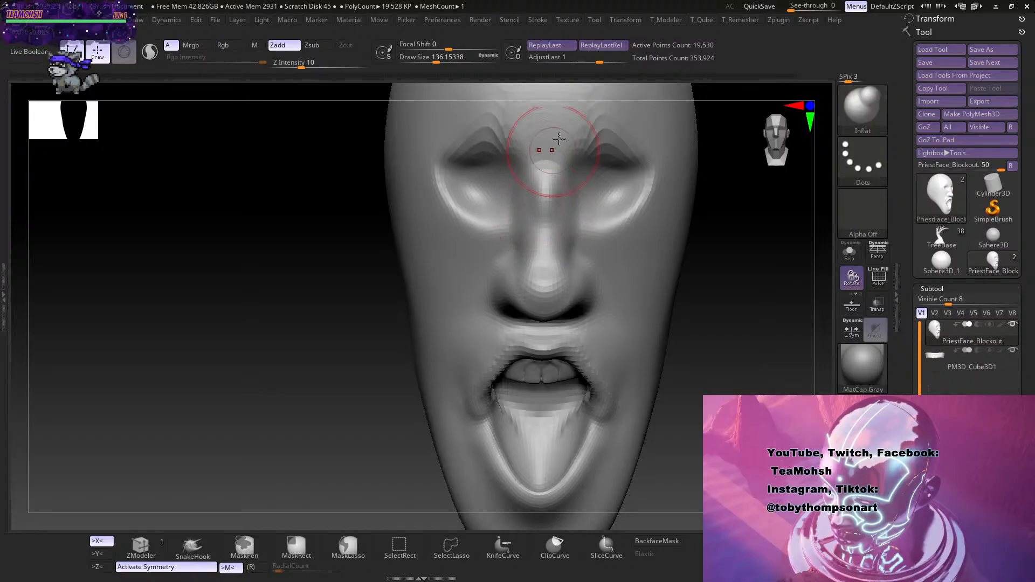
# Build up the bridge of the nose with ClayBuildup at a draw size of about 136.
pyautogui.moveTo(696, 294)
pyautogui.mouseDown()
pyautogui.moveTo(744, 296)
pyautogui.moveTo(673, 302)
pyautogui.mouseUp()
pyautogui.press('b')
pyautogui.press('c')
pyautogui.press('b')
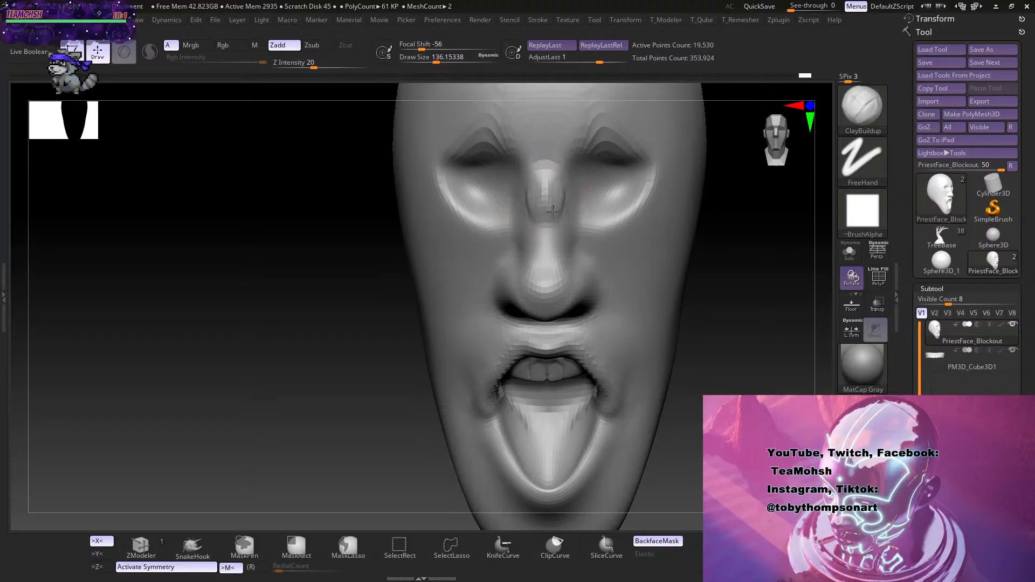
pyautogui.moveTo(720, 299)
pyautogui.mouseDown()
pyautogui.moveTo(771, 314)
pyautogui.moveTo(741, 291)
pyautogui.moveTo(675, 289)
pyautogui.moveTo(688, 287)
pyautogui.mouseUp()
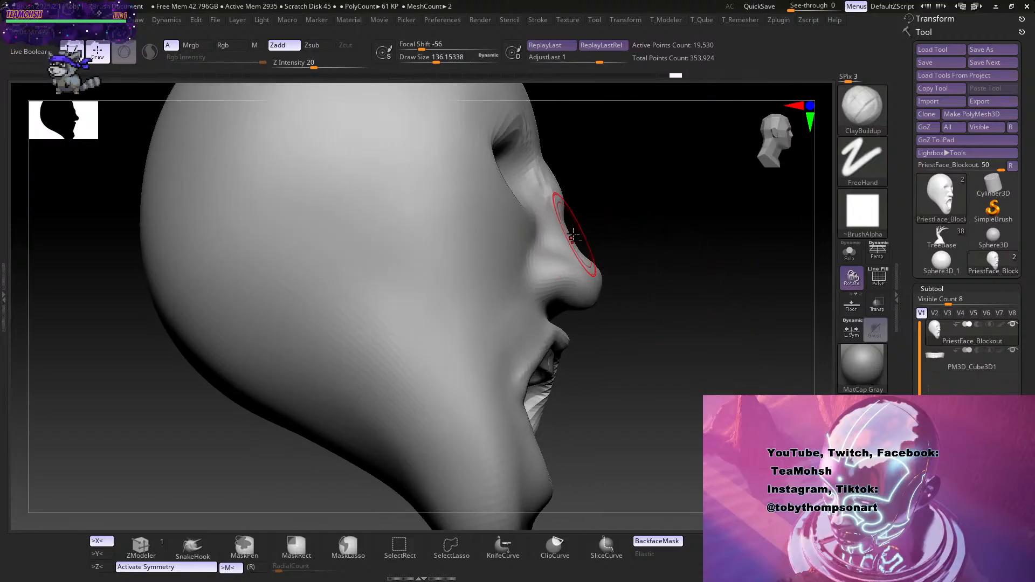
# Smooth the ClayBuildup strokes along the bridge of the nose into its sides.
pyautogui.moveTo(720, 229); pyautogui.dragTo(650, 244)
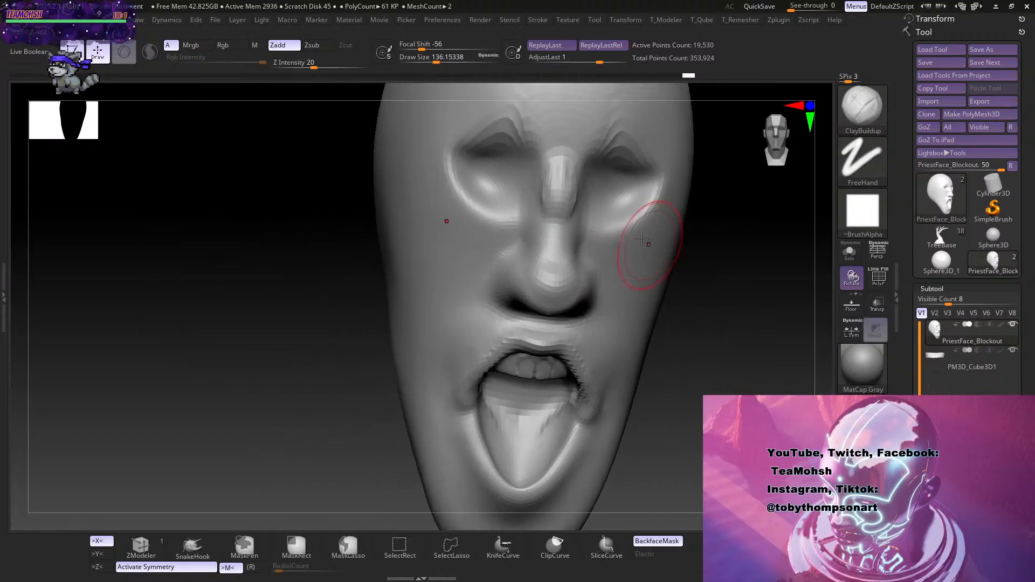
pyautogui.keyDown('shift'); pyautogui.moveTo(710, 265); pyautogui.dragTo(714, 307); pyautogui.keyUp('shift')
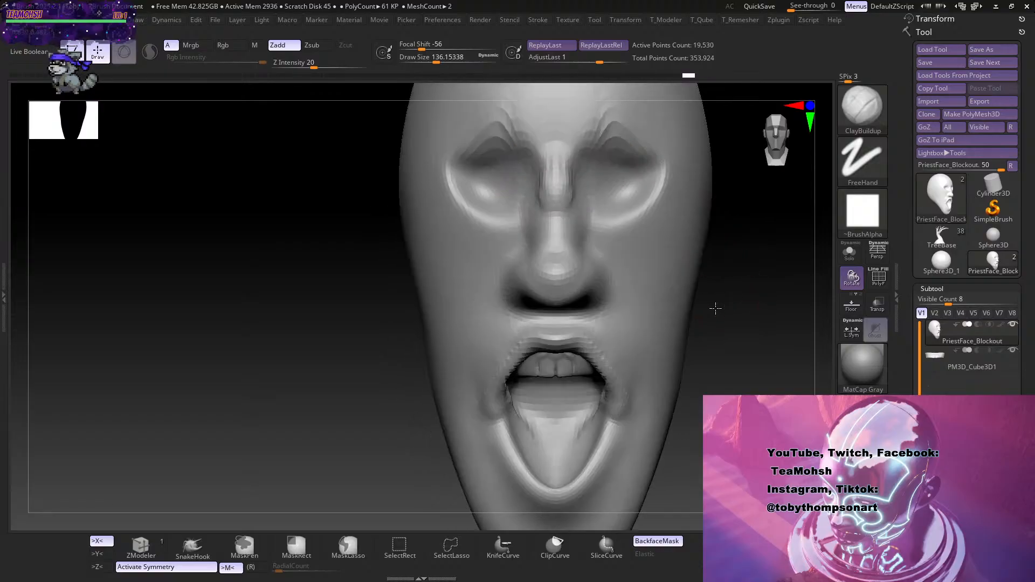
pyautogui.keyDown('shift'); pyautogui.moveTo(565, 208); pyautogui.dragTo(563, 187); pyautogui.keyUp('shift')
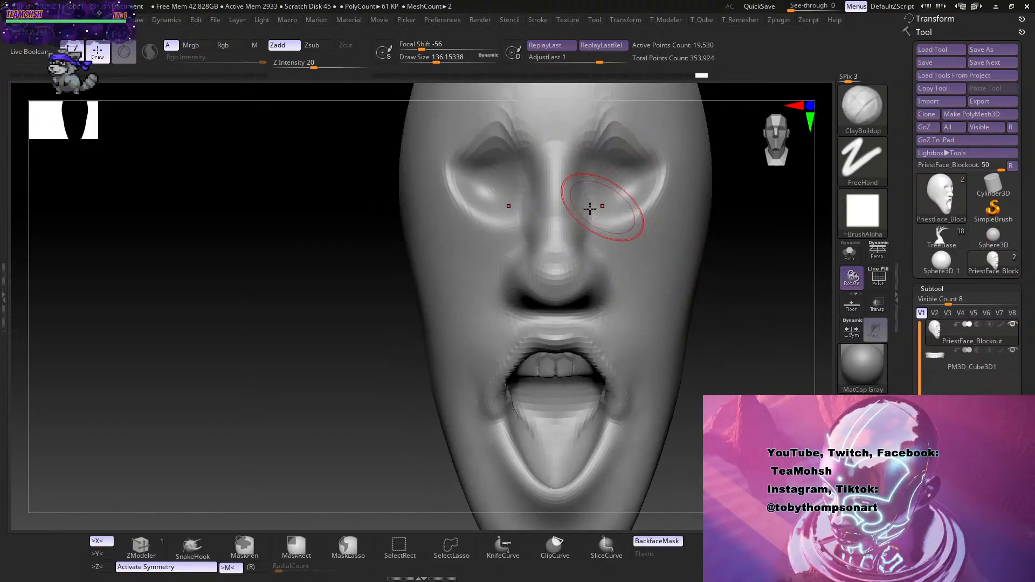
pyautogui.moveTo(732, 279)
pyautogui.mouseDown()
pyautogui.moveTo(700, 241)
pyautogui.moveTo(714, 261)
pyautogui.mouseUp()
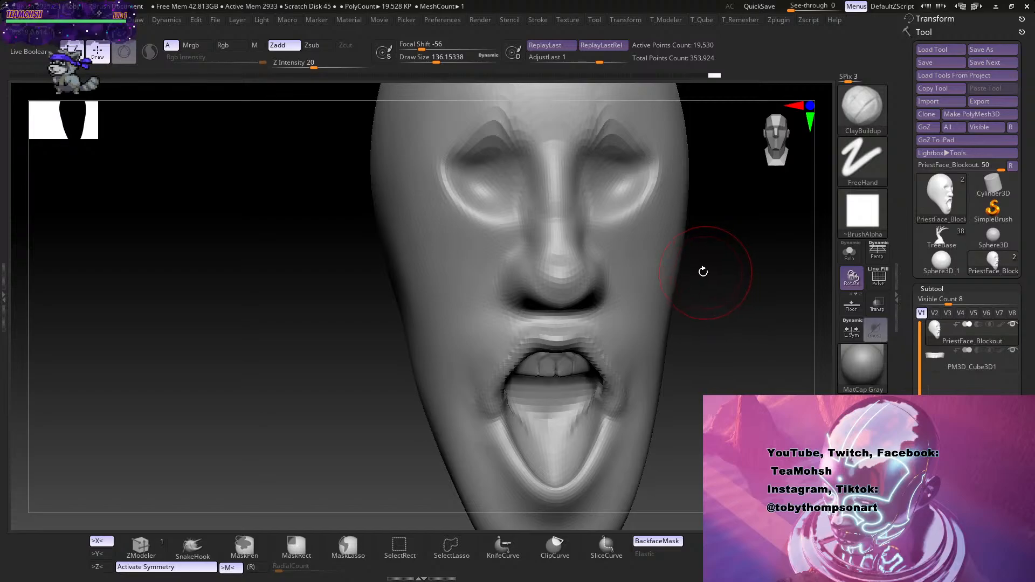
# Inflate the upper nose bridge with the Inflat brush at a draw size of about 136, and smooth the bridge and tip.
pyautogui.press('b')
pyautogui.press('i')
pyautogui.press('n')
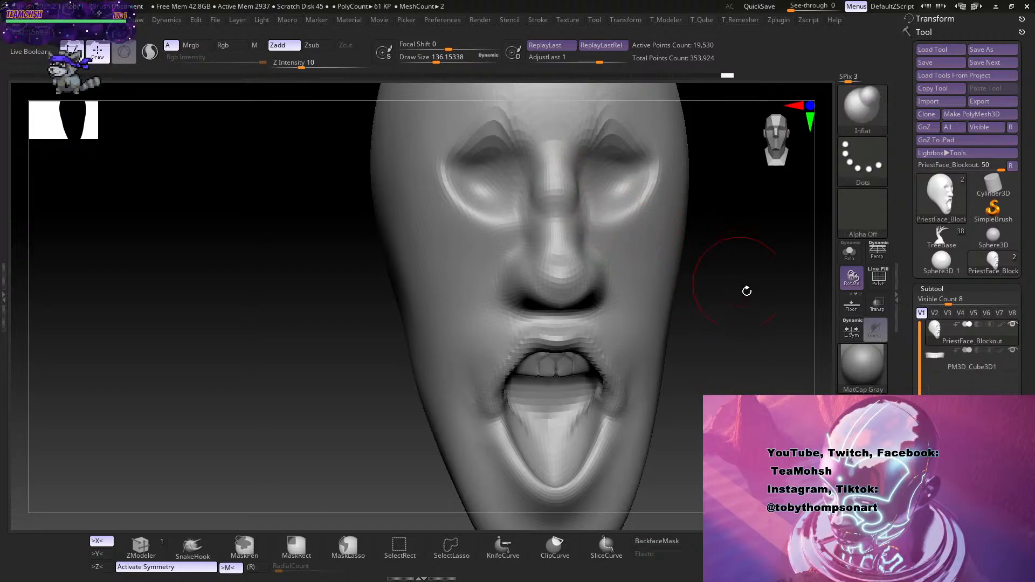
pyautogui.keyDown('shift'); pyautogui.moveTo(746, 291); pyautogui.dragTo(669, 275); pyautogui.keyUp('shift')
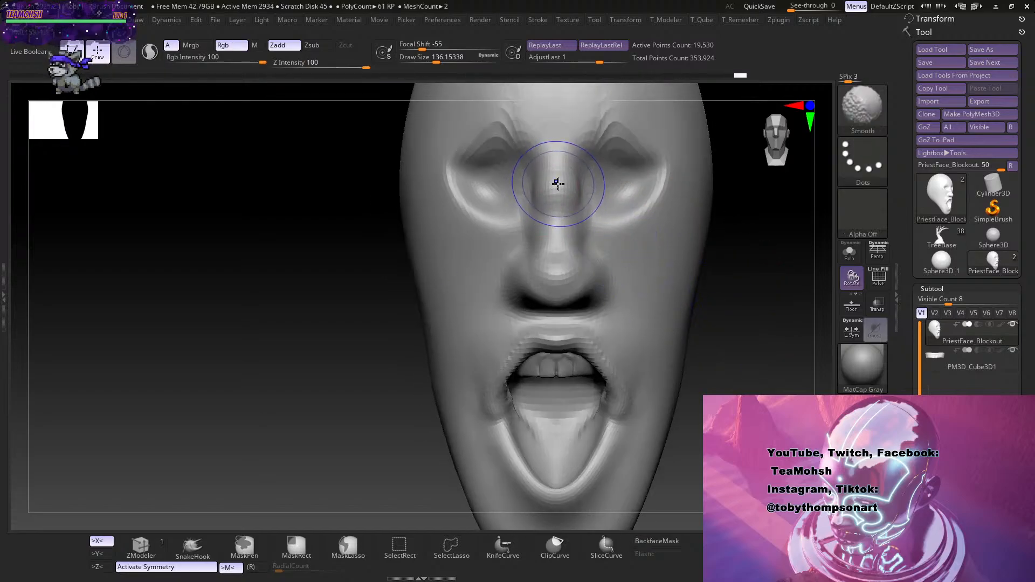
pyautogui.moveTo(739, 331)
pyautogui.mouseDown()
pyautogui.moveTo(675, 354)
pyautogui.moveTo(728, 343)
pyautogui.moveTo(719, 353)
pyautogui.mouseUp()
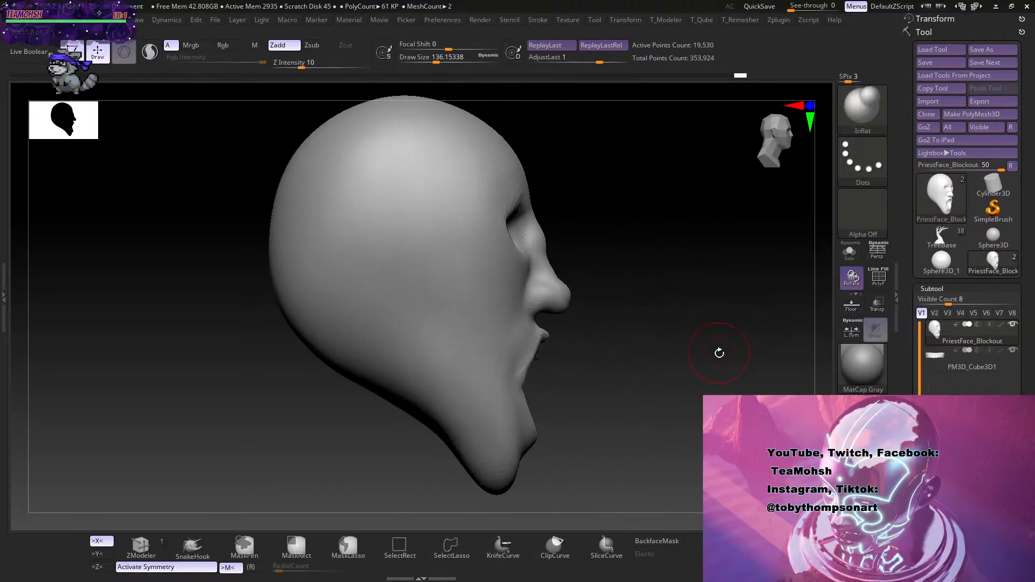
pyautogui.keyDown('alt'); pyautogui.moveTo(621, 309); pyautogui.dragTo(619, 391); pyautogui.keyUp('alt')
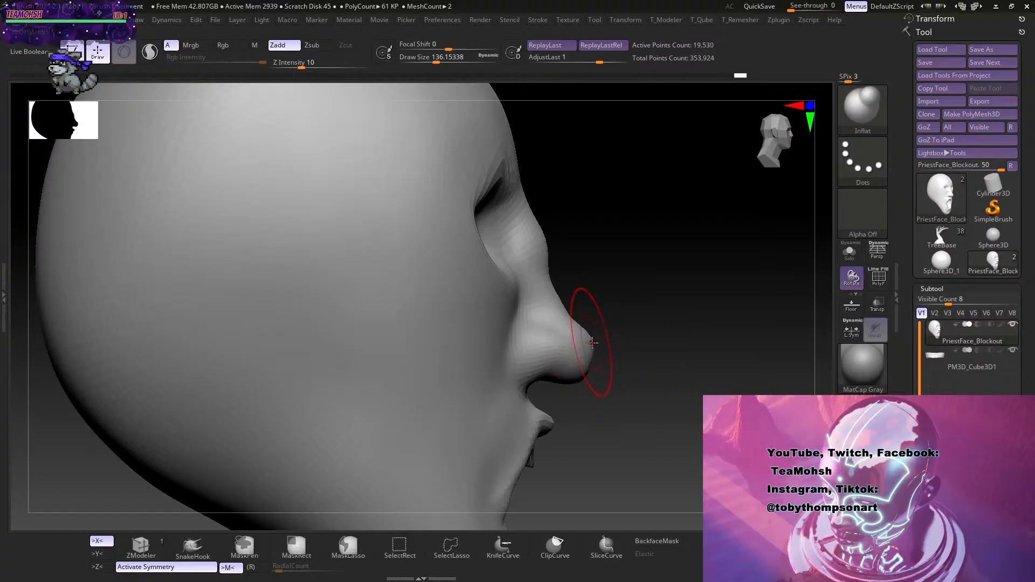
pyautogui.keyDown('shift'); pyautogui.moveTo(592, 344); pyautogui.dragTo(590, 341); pyautogui.keyUp('shift')
pyautogui.moveTo(669, 345); pyautogui.dragTo(593, 352)
pyautogui.keyDown('alt'); pyautogui.moveTo(777, 380); pyautogui.dragTo(669, 400); pyautogui.keyUp('alt')
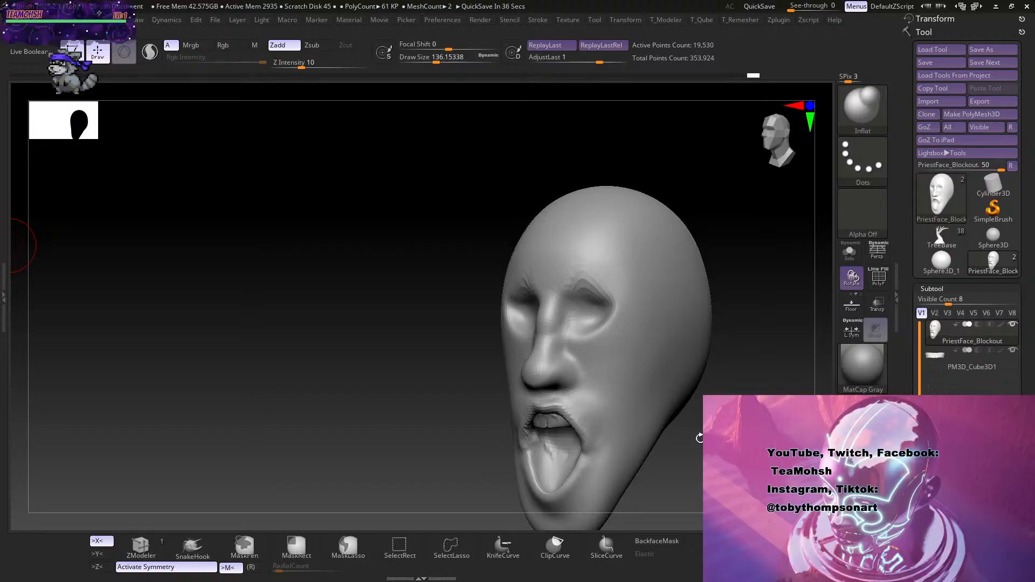
# Pull the nose tip forward in profile with the Move brush at a draw size of about 207.
pyautogui.moveTo(699, 438); pyautogui.dragTo(543, 342)
pyautogui.keyDown('alt'); pyautogui.moveTo(502, 413); pyautogui.dragTo(507, 441); pyautogui.keyUp('alt')
pyautogui.press('b')
pyautogui.press('m')
pyautogui.press('v')
pyautogui.press('s')
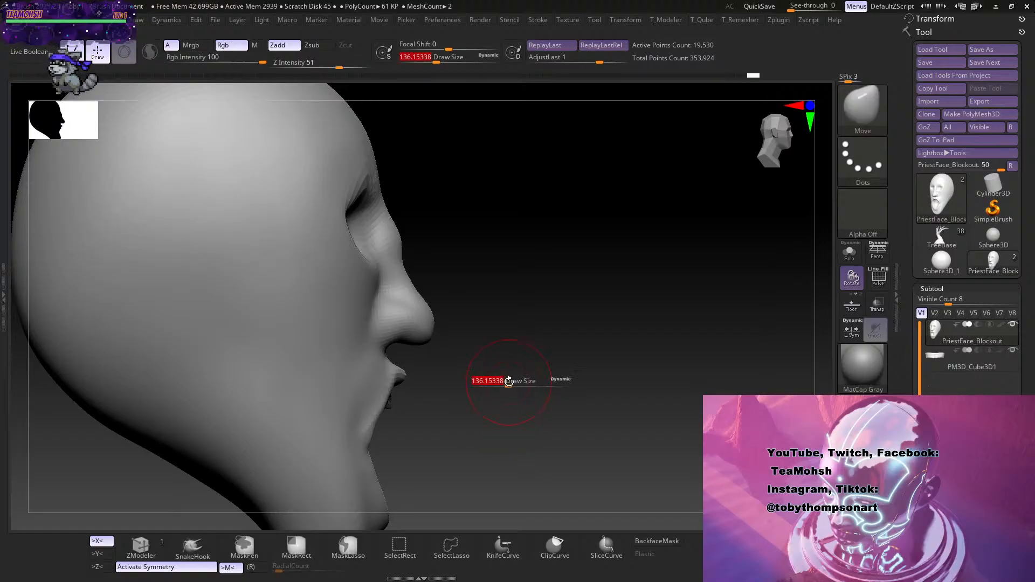
pyautogui.moveTo(509, 381); pyautogui.dragTo(517, 381)
pyautogui.moveTo(427, 310); pyautogui.dragTo(437, 308)
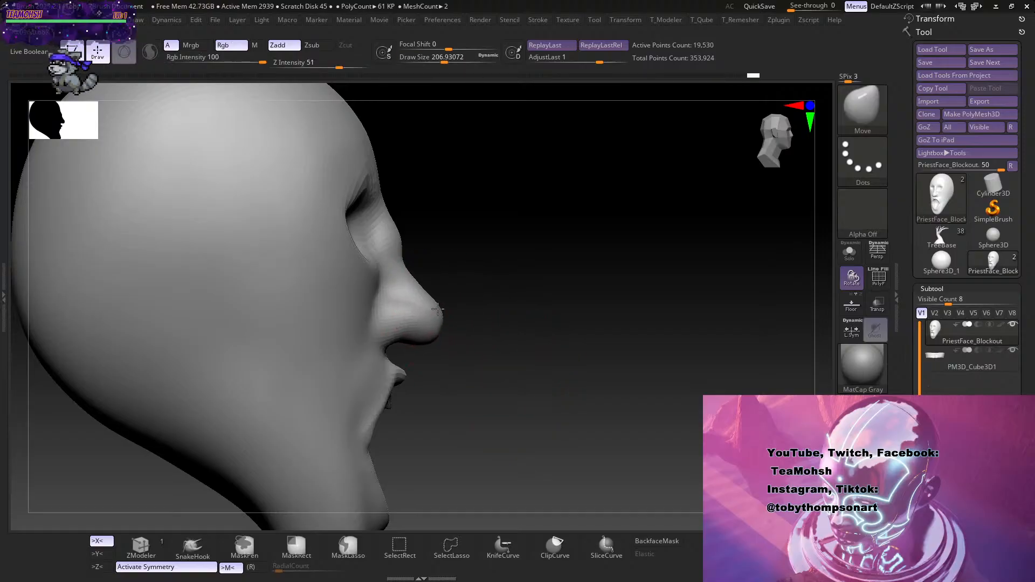
pyautogui.moveTo(525, 331); pyautogui.dragTo(476, 338)
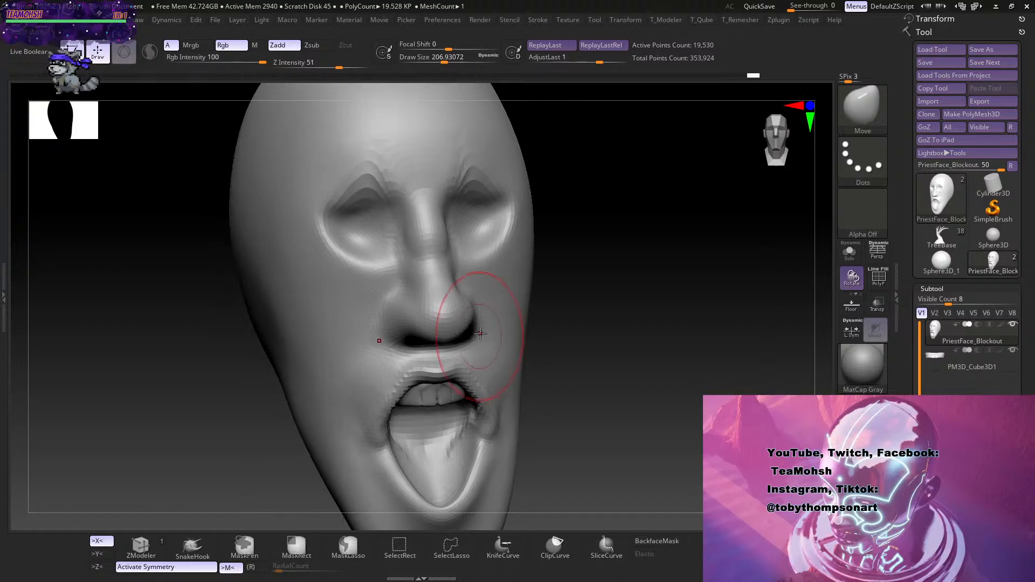
# Narrow the bridge of the nose into a thinner ridge with the Pinch brush at a draw size of about 207.
pyautogui.press('b')
pyautogui.press('p')
pyautogui.press('i')
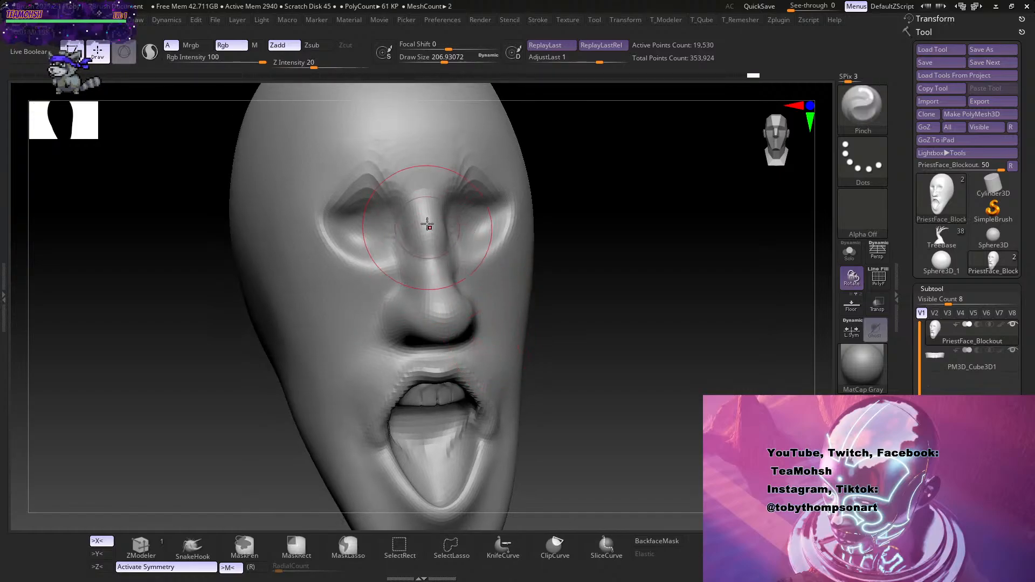
pyautogui.moveTo(426, 205)
pyautogui.mouseDown()
pyautogui.moveTo(429, 231)
pyautogui.moveTo(432, 213)
pyautogui.mouseUp()
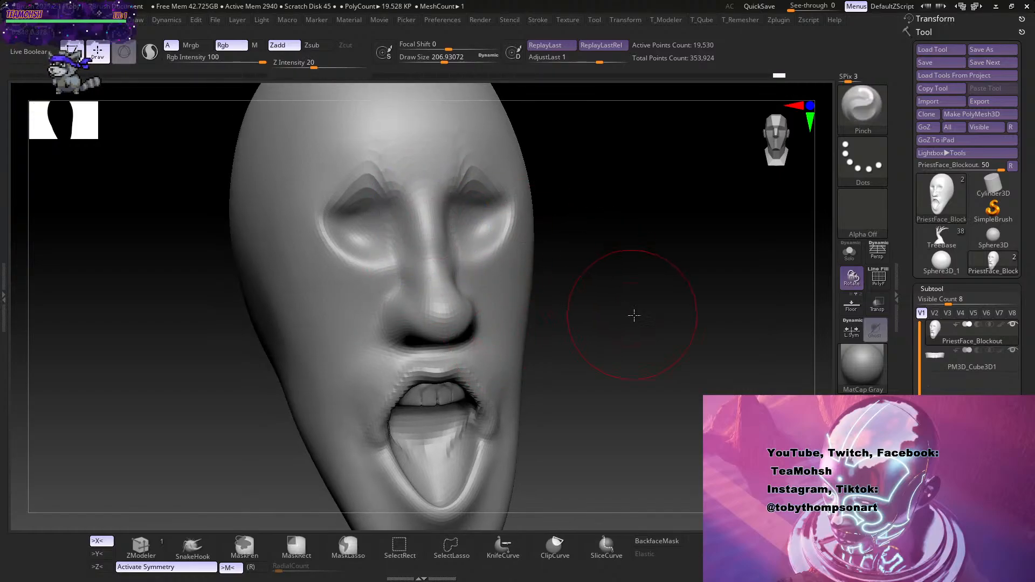
pyautogui.moveTo(633, 315); pyautogui.dragTo(642, 291)
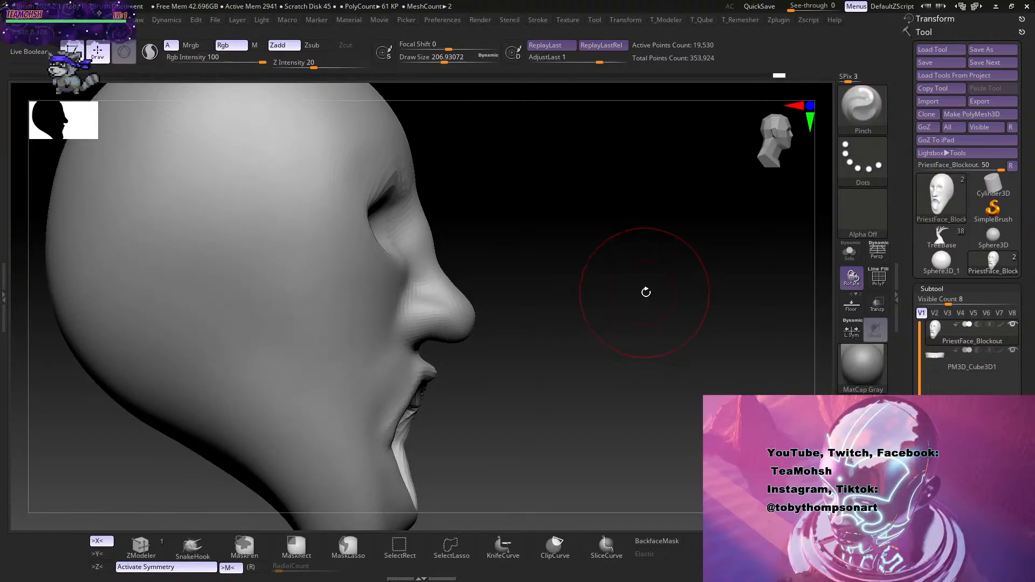
# Straighten the nose bridge profile with the Move brush at a draw size of about 154.
pyautogui.press('b')
pyautogui.press('m')
pyautogui.press('v')
pyautogui.moveTo(573, 264); pyautogui.dragTo(579, 264)
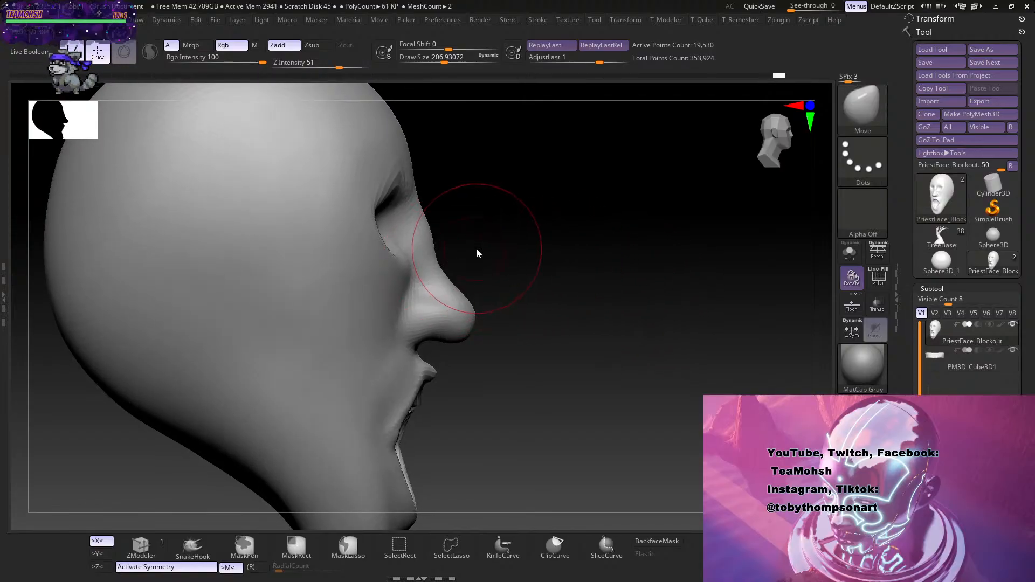
pyautogui.press('s')
pyautogui.moveTo(469, 246); pyautogui.dragTo(463, 247)
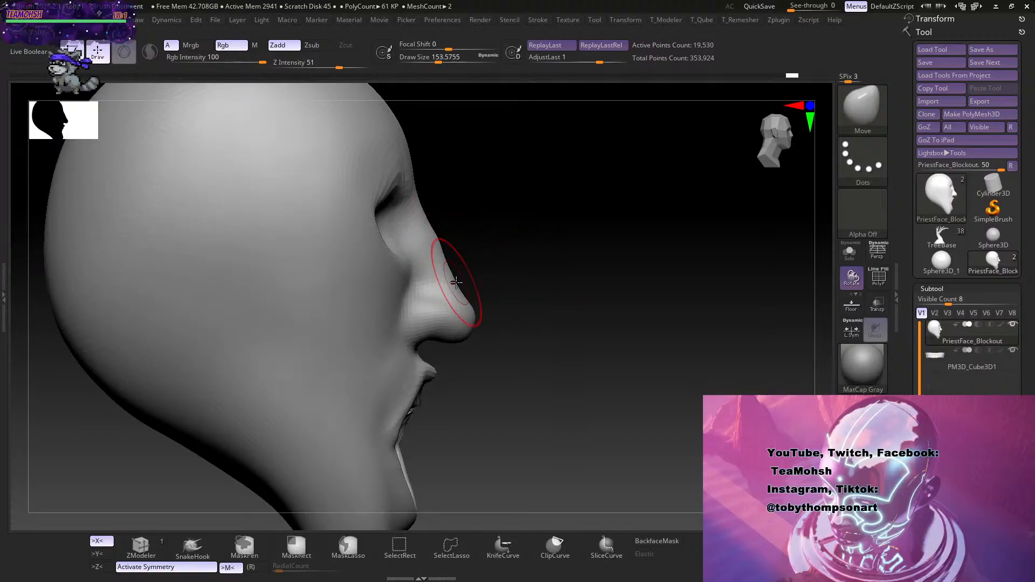
pyautogui.moveTo(572, 269); pyautogui.dragTo(526, 286)
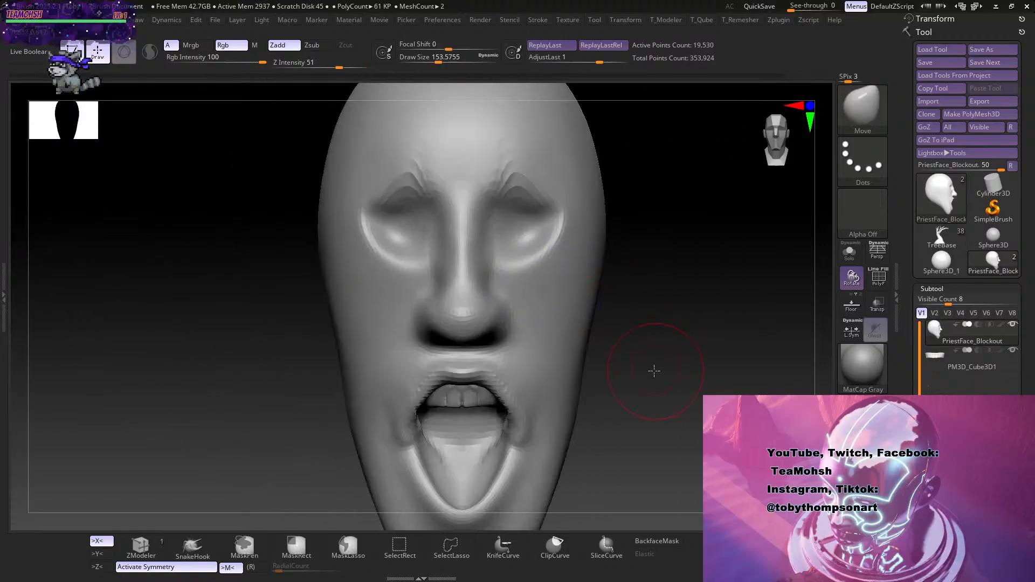
pyautogui.keyDown('alt'); pyautogui.moveTo(654, 370); pyautogui.dragTo(624, 318); pyautogui.keyUp('alt')
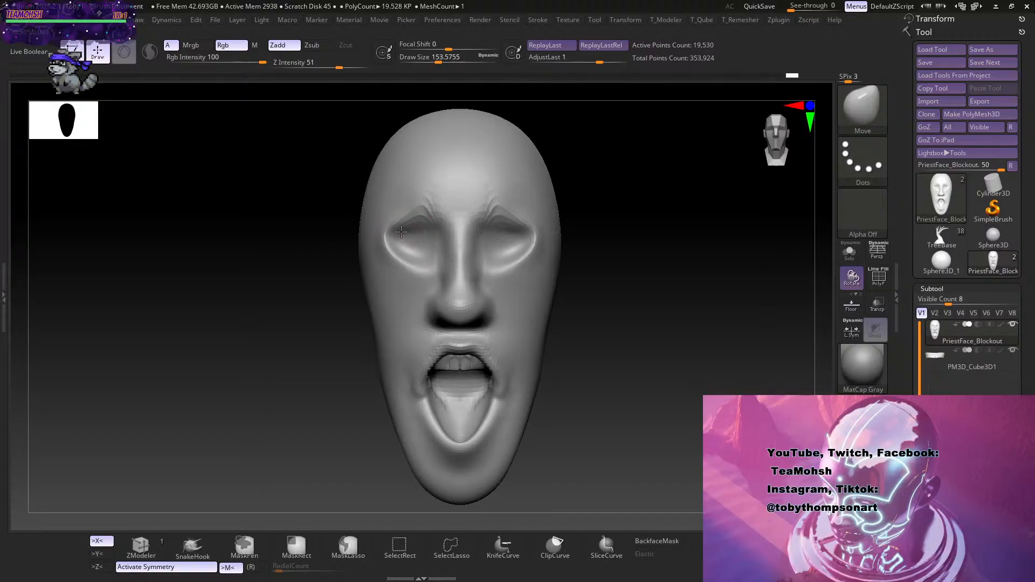
# Fill the eye sockets with ClayBuildup at a draw size of about 154 and smooth out their hard lower rims.
pyautogui.press('b')
pyautogui.press('c')
pyautogui.press('b')
pyautogui.moveTo(423, 265); pyautogui.dragTo(413, 247)
pyautogui.moveTo(620, 333); pyautogui.dragTo(627, 336)
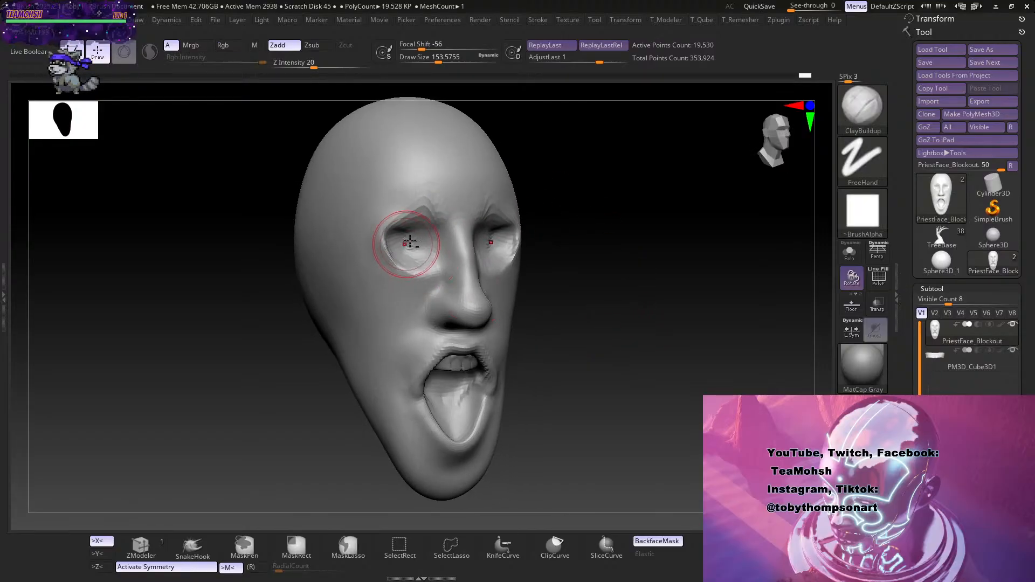
pyautogui.moveTo(404, 240)
pyautogui.keyDown('shift'); pyautogui.mouseDown()
pyautogui.moveTo(398, 254)
pyautogui.moveTo(419, 243)
pyautogui.moveTo(412, 217)
pyautogui.mouseUp(); pyautogui.keyUp('shift')
pyautogui.moveTo(527, 276); pyautogui.dragTo(597, 314)
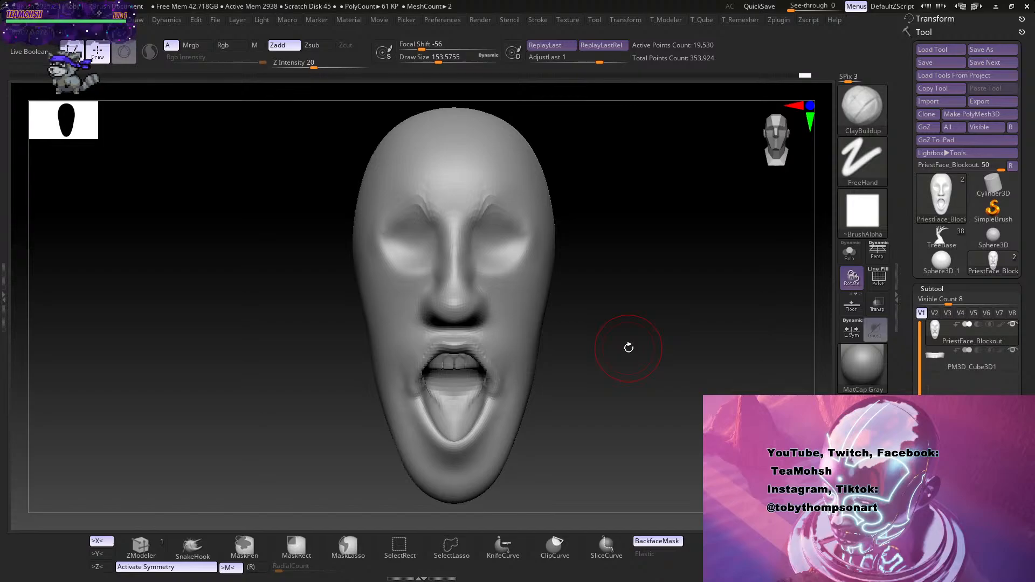
# Round out the eye sockets toward their outer corners with ClayBuildup and smooth the result.
pyautogui.moveTo(631, 367); pyautogui.dragTo(615, 347)
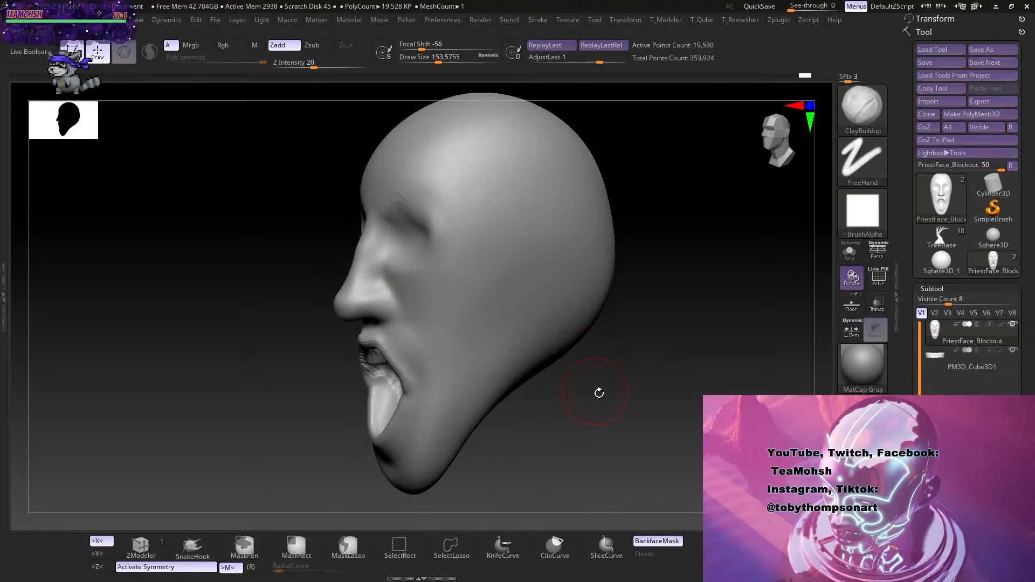
pyautogui.moveTo(600, 393); pyautogui.dragTo(638, 373)
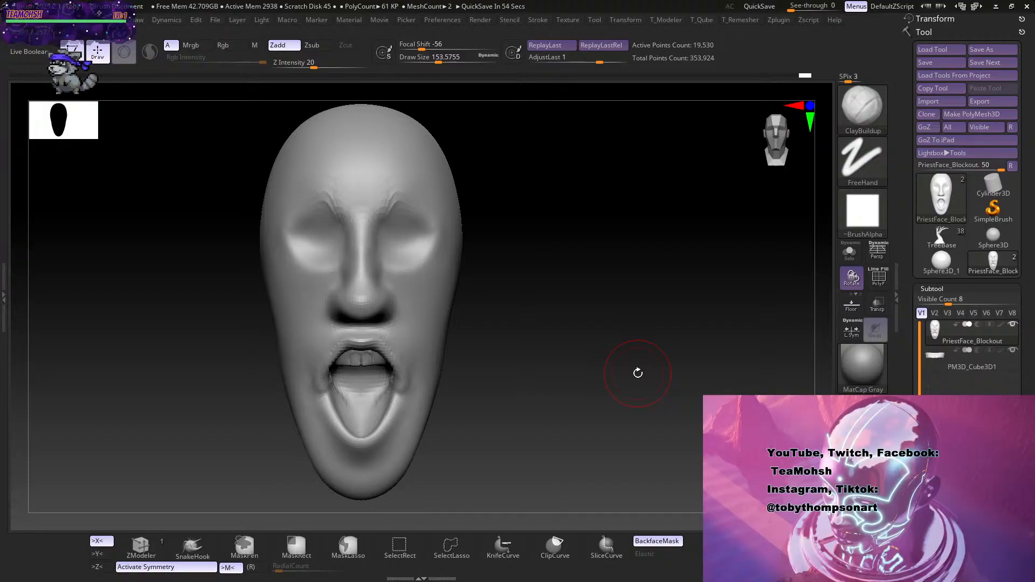
pyautogui.moveTo(498, 422); pyautogui.dragTo(521, 416)
pyautogui.moveTo(528, 386)
pyautogui.mouseDown()
pyautogui.moveTo(517, 397)
pyautogui.moveTo(496, 388)
pyautogui.moveTo(539, 380)
pyautogui.moveTo(504, 386)
pyautogui.moveTo(523, 381)
pyautogui.moveTo(593, 423)
pyautogui.moveTo(559, 421)
pyautogui.moveTo(581, 417)
pyautogui.moveTo(557, 363)
pyautogui.moveTo(577, 363)
pyautogui.moveTo(577, 383)
pyautogui.moveTo(556, 367)
pyautogui.mouseUp()
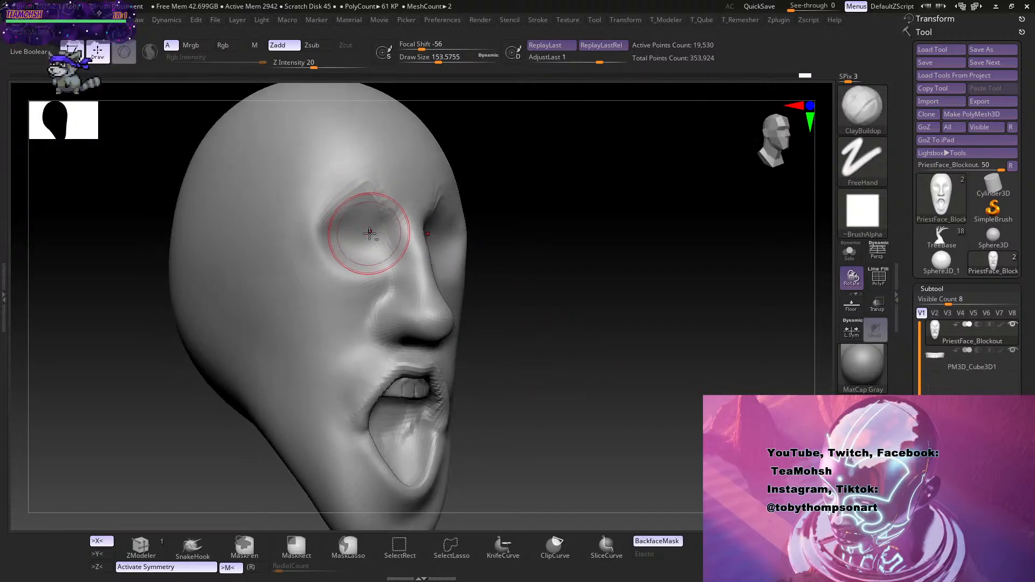
pyautogui.moveTo(359, 215)
pyautogui.mouseDown()
pyautogui.moveTo(326, 221)
pyautogui.moveTo(352, 245)
pyautogui.moveTo(330, 218)
pyautogui.mouseUp()
pyautogui.moveTo(609, 243); pyautogui.dragTo(555, 237)
pyautogui.moveTo(472, 237)
pyautogui.keyDown('shift'); pyautogui.mouseDown()
pyautogui.moveTo(456, 247)
pyautogui.moveTo(501, 240)
pyautogui.mouseUp(); pyautogui.keyUp('shift')
pyautogui.moveTo(573, 301)
pyautogui.mouseDown()
pyautogui.moveTo(599, 312)
pyautogui.moveTo(591, 332)
pyautogui.mouseUp()
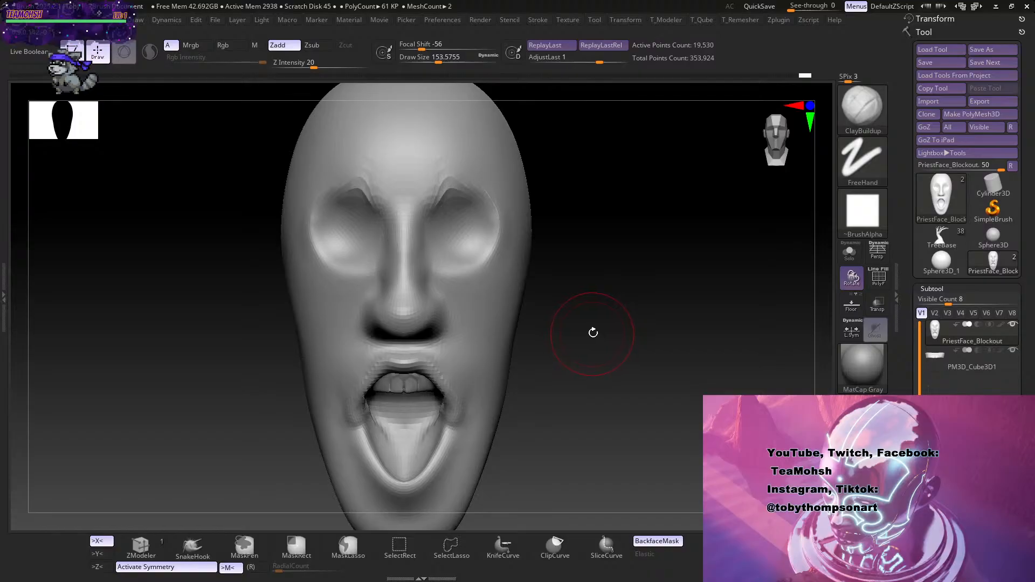
# Build up brow ridges slanting upward from the nose bridge above both eye sockets with ClayBuildup at a draw size of about 97.
pyautogui.moveTo(609, 278); pyautogui.dragTo(609, 315)
pyautogui.press('s')
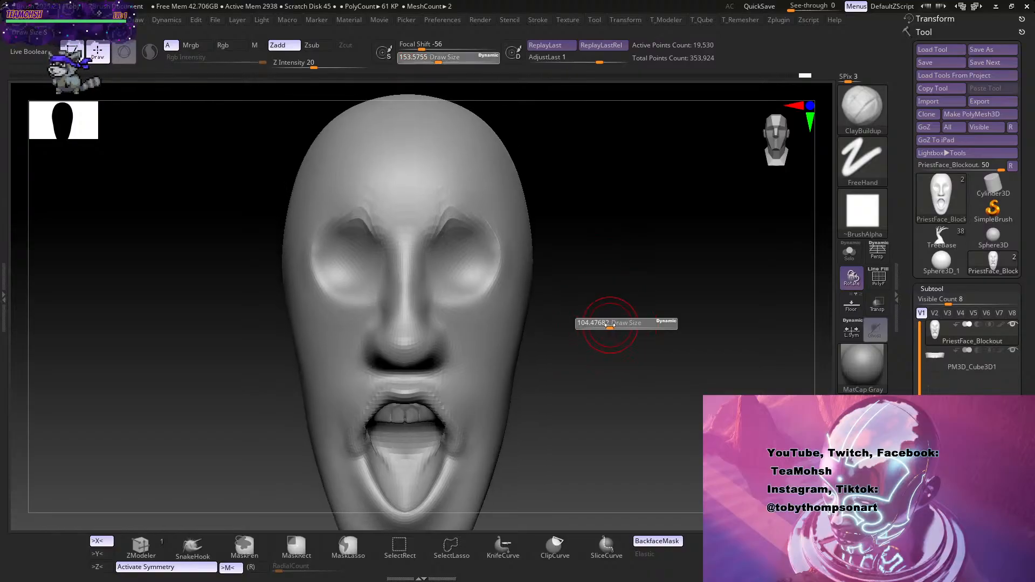
pyautogui.click(613, 321)
pyautogui.moveTo(626, 272); pyautogui.dragTo(628, 296)
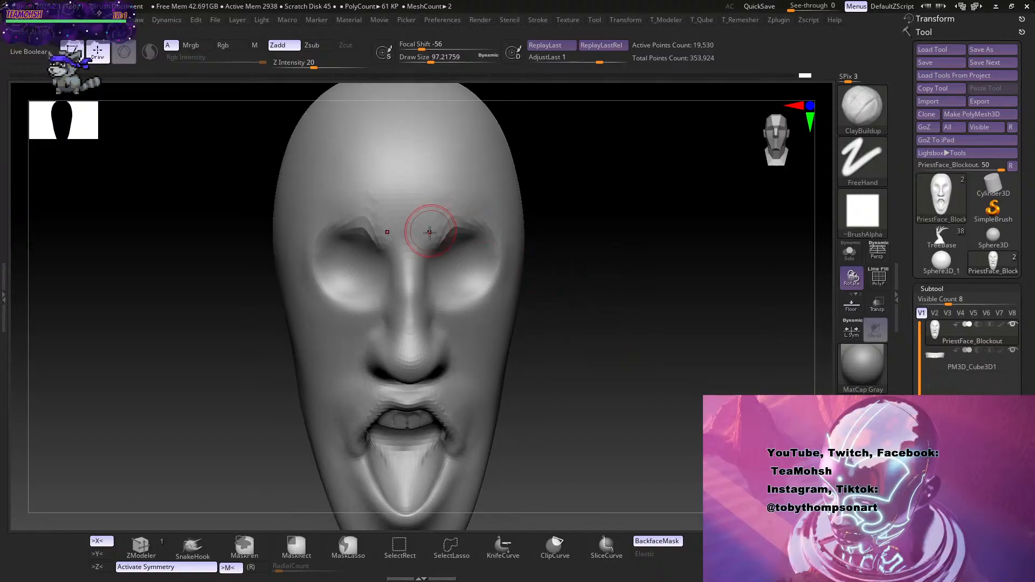
pyautogui.moveTo(430, 231); pyautogui.dragTo(462, 205)
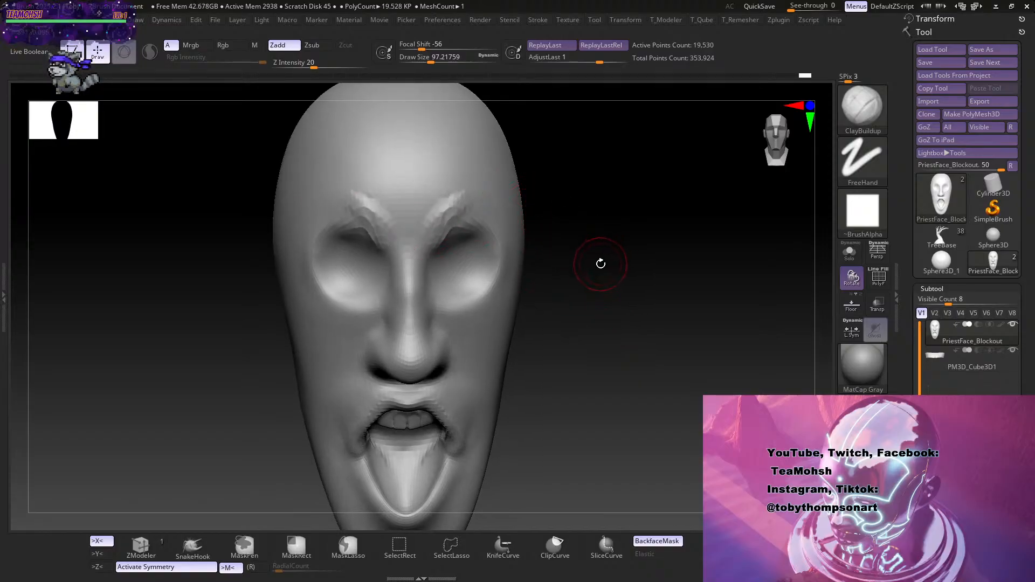
pyautogui.moveTo(558, 256); pyautogui.dragTo(590, 248)
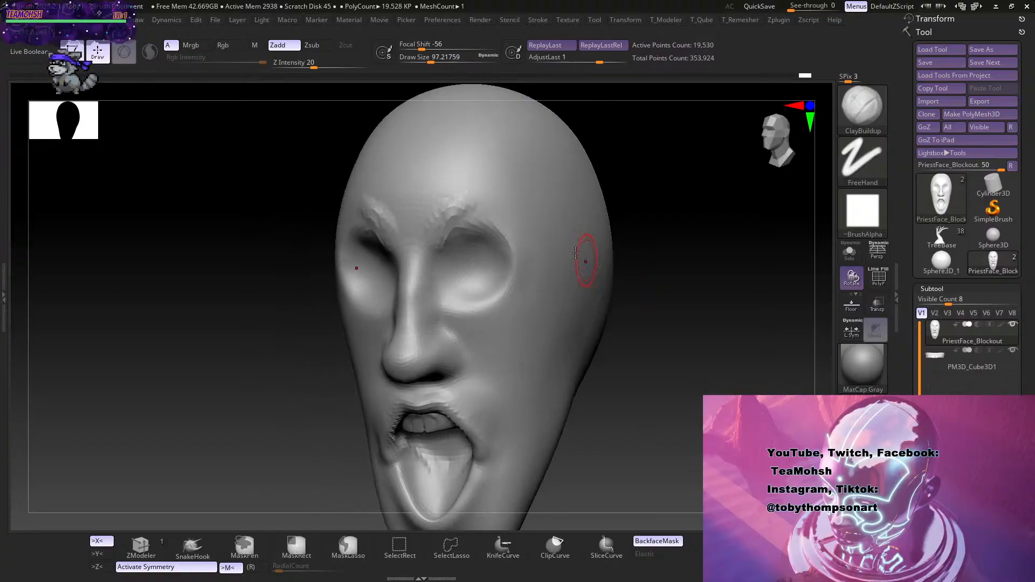
pyautogui.moveTo(439, 231)
pyautogui.mouseDown()
pyautogui.moveTo(474, 189)
pyautogui.moveTo(516, 171)
pyautogui.moveTo(521, 198)
pyautogui.moveTo(442, 220)
pyautogui.mouseUp()
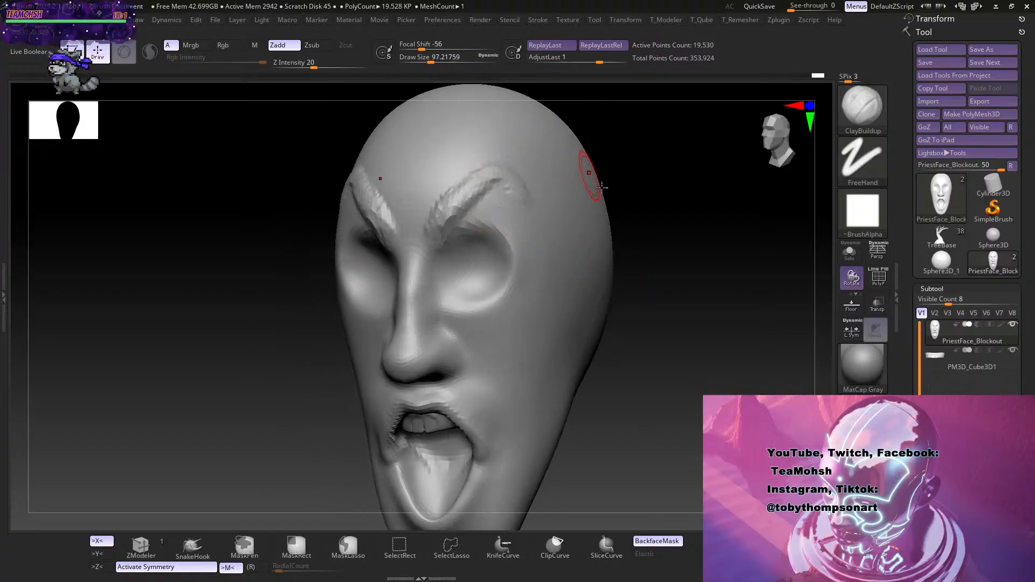
pyautogui.keyDown('shift'); pyautogui.moveTo(621, 216); pyautogui.dragTo(672, 248); pyautogui.keyUp('shift')
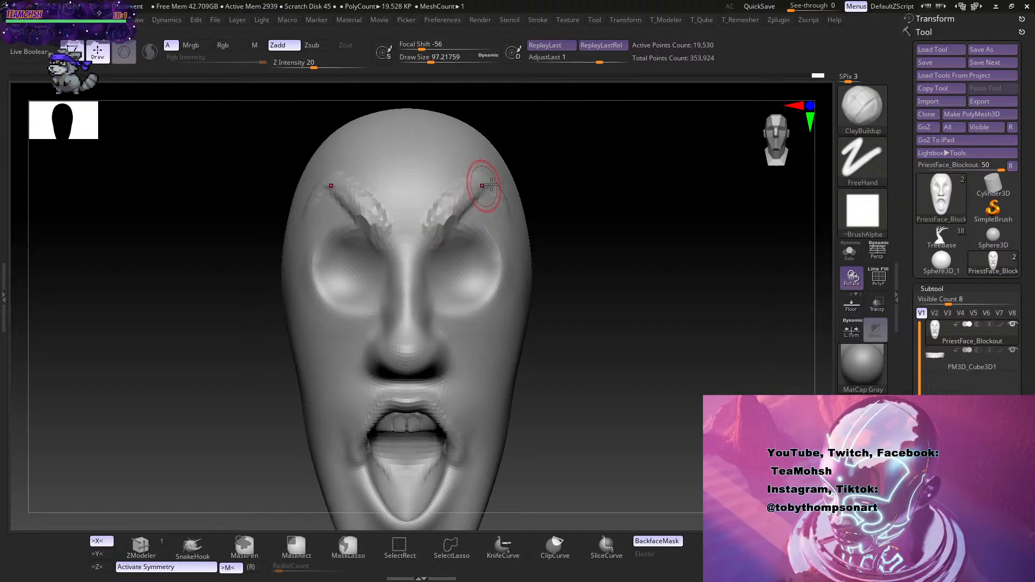
# Switch to the Move brush and smooth the rough brow ridges into the forehead at a draw size of about 97.
pyautogui.press('b')
pyautogui.press('m')
pyautogui.press('v')
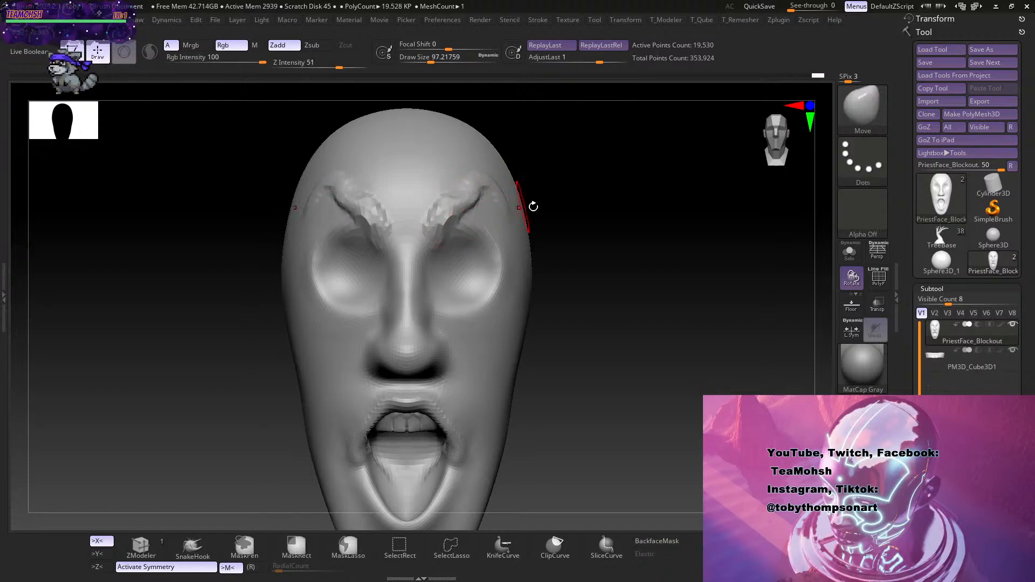
pyautogui.keyDown('shift'); pyautogui.moveTo(458, 220); pyautogui.dragTo(475, 192); pyautogui.keyUp('shift')
pyautogui.moveTo(647, 202)
pyautogui.mouseDown()
pyautogui.moveTo(499, 196)
pyautogui.moveTo(432, 224)
pyautogui.mouseUp()
pyautogui.moveTo(707, 212)
pyautogui.mouseDown()
pyautogui.moveTo(714, 250)
pyautogui.moveTo(765, 254)
pyautogui.mouseUp()
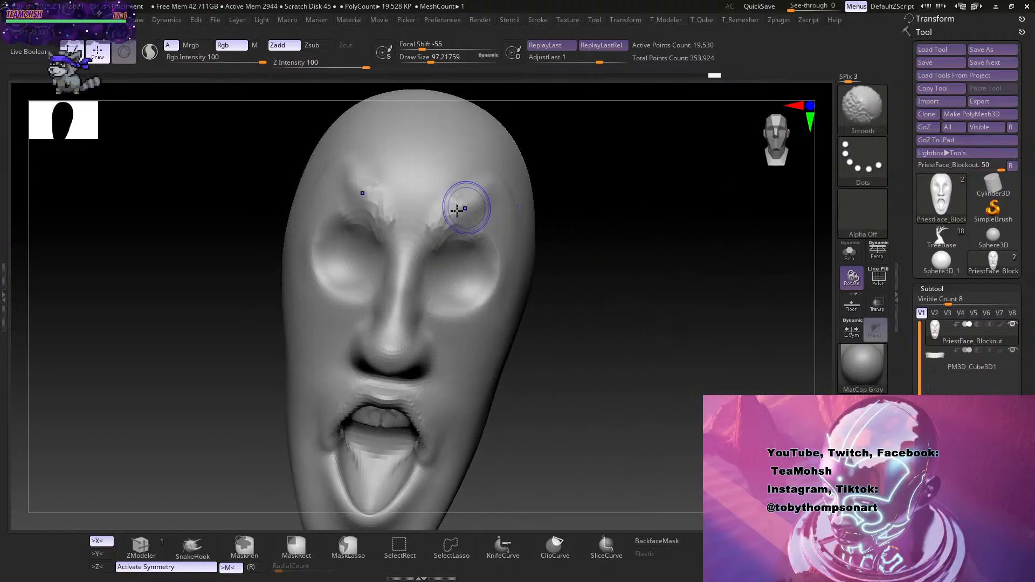
pyautogui.moveTo(464, 208)
pyautogui.keyDown('shift'); pyautogui.mouseDown()
pyautogui.moveTo(453, 199)
pyautogui.moveTo(450, 224)
pyautogui.mouseUp(); pyautogui.keyUp('shift')
pyautogui.moveTo(695, 232)
pyautogui.mouseDown()
pyautogui.moveTo(637, 251)
pyautogui.moveTo(665, 245)
pyautogui.mouseUp()
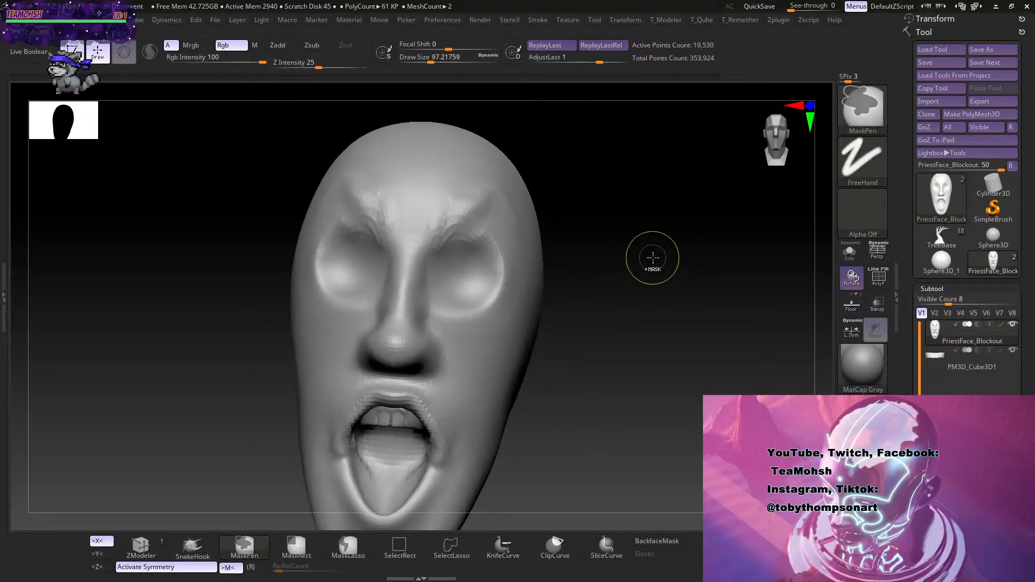
# Step the head mesh up to a higher subdivision level for finer sculpting.
pyautogui.hotkey('ctrl', 'd')
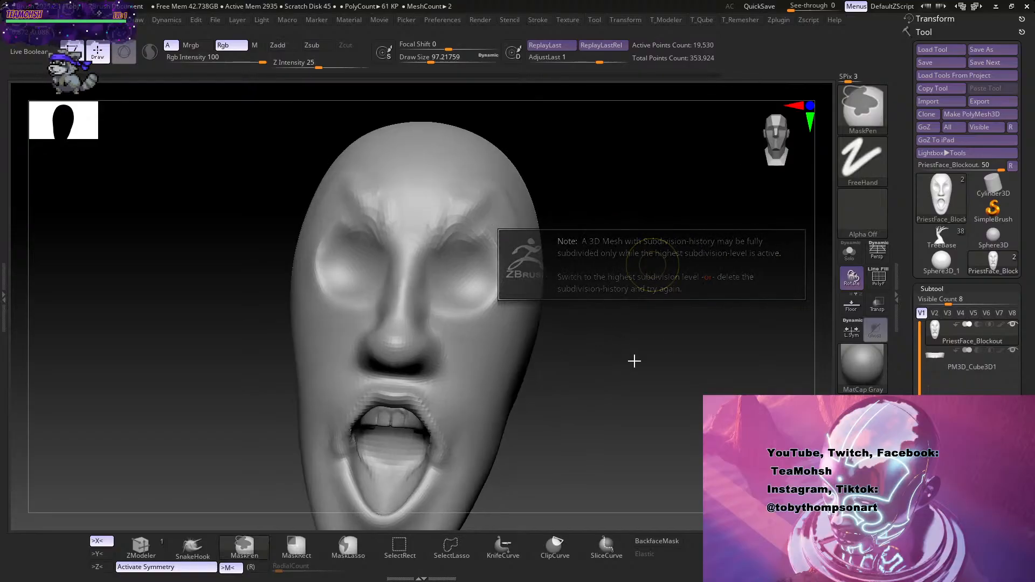
pyautogui.moveTo(614, 302)
pyautogui.mouseDown()
pyautogui.moveTo(640, 333)
pyautogui.moveTo(638, 319)
pyautogui.moveTo(603, 339)
pyautogui.moveTo(614, 376)
pyautogui.moveTo(631, 309)
pyautogui.moveTo(602, 327)
pyautogui.mouseUp()
pyautogui.press('d')
pyautogui.press('d')
pyautogui.hotkey('shift', 'd')
# Sharpen the brow ridges from the nose bridge upward with ClayBuildup at a draw size of about 97, undoing the first attempt.
pyautogui.press('b')
pyautogui.press('c')
pyautogui.press('b')
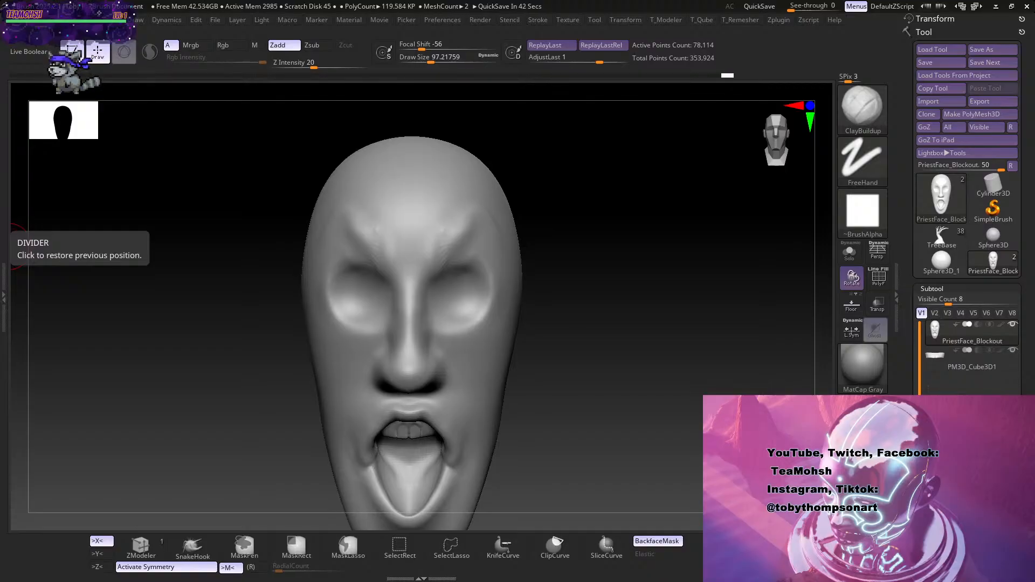
pyautogui.moveTo(545, 307)
pyautogui.mouseDown()
pyautogui.moveTo(566, 319)
pyautogui.moveTo(547, 322)
pyautogui.mouseUp()
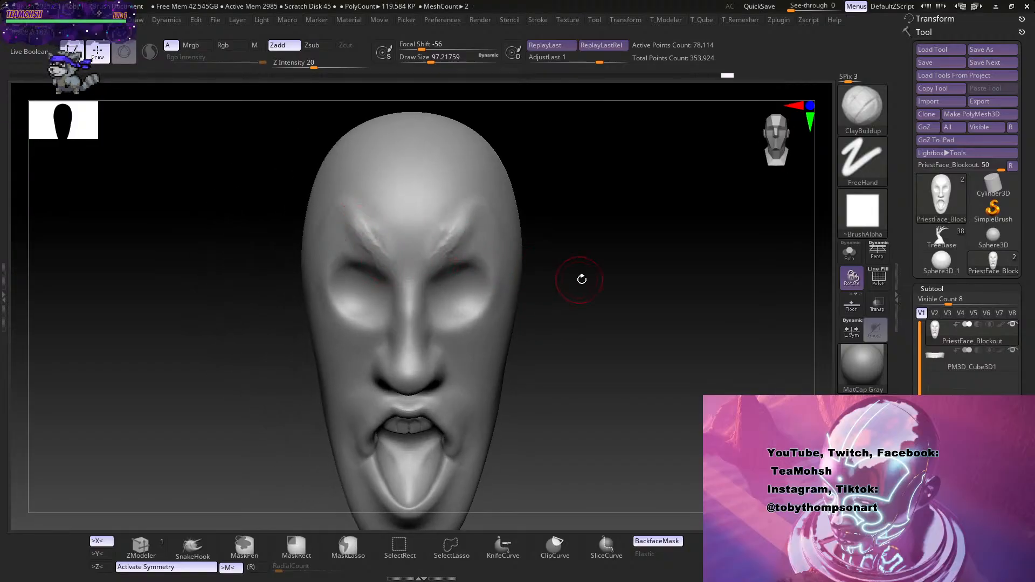
pyautogui.moveTo(582, 279); pyautogui.dragTo(603, 278)
pyautogui.hotkey('ctrl', 'z')
pyautogui.moveTo(523, 296); pyautogui.dragTo(504, 294)
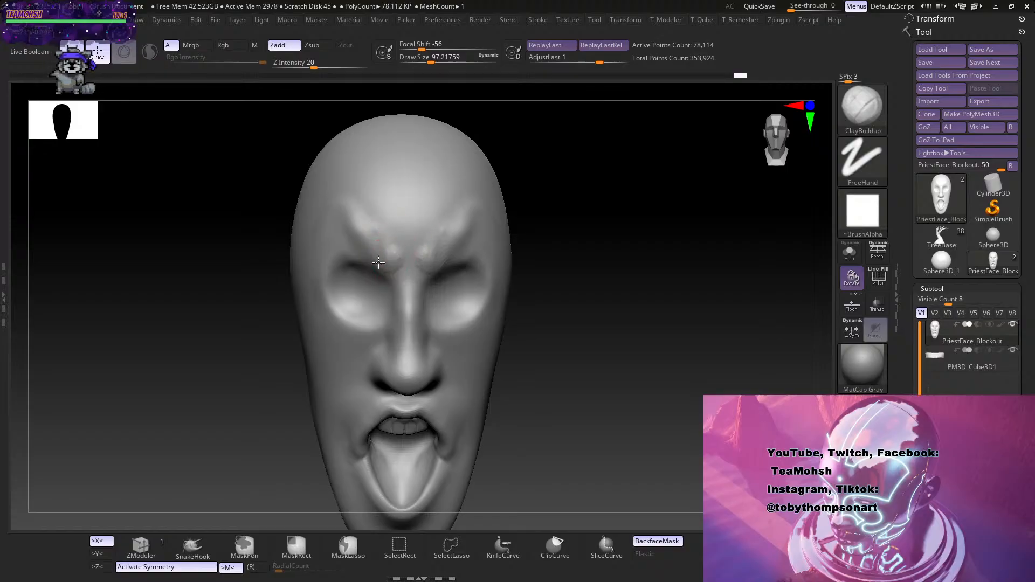
pyautogui.moveTo(388, 263); pyautogui.dragTo(349, 212)
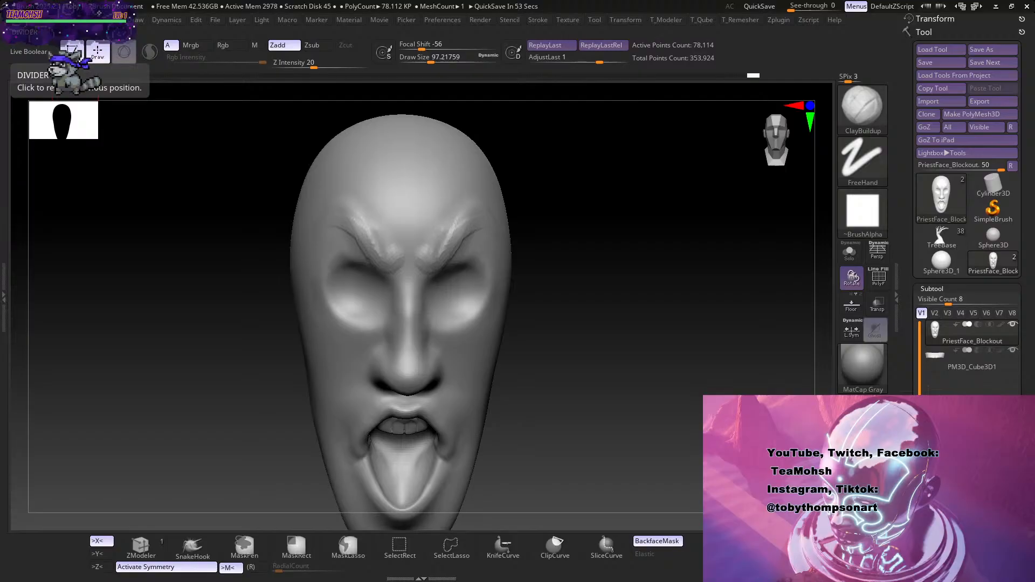
# Extend the brow ridges outward in an arch above the eye sockets and smooth their outer ends and the area between them.
pyautogui.moveTo(568, 334)
pyautogui.mouseDown()
pyautogui.moveTo(548, 322)
pyautogui.moveTo(577, 334)
pyautogui.moveTo(610, 372)
pyautogui.mouseUp()
pyautogui.moveTo(611, 372); pyautogui.dragTo(589, 361)
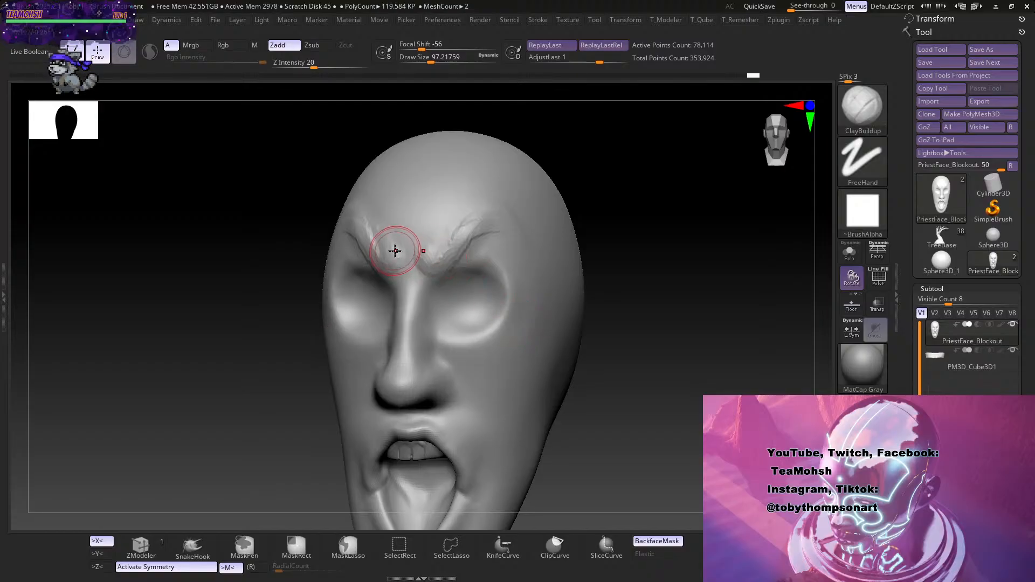
pyautogui.moveTo(625, 209); pyautogui.dragTo(636, 219)
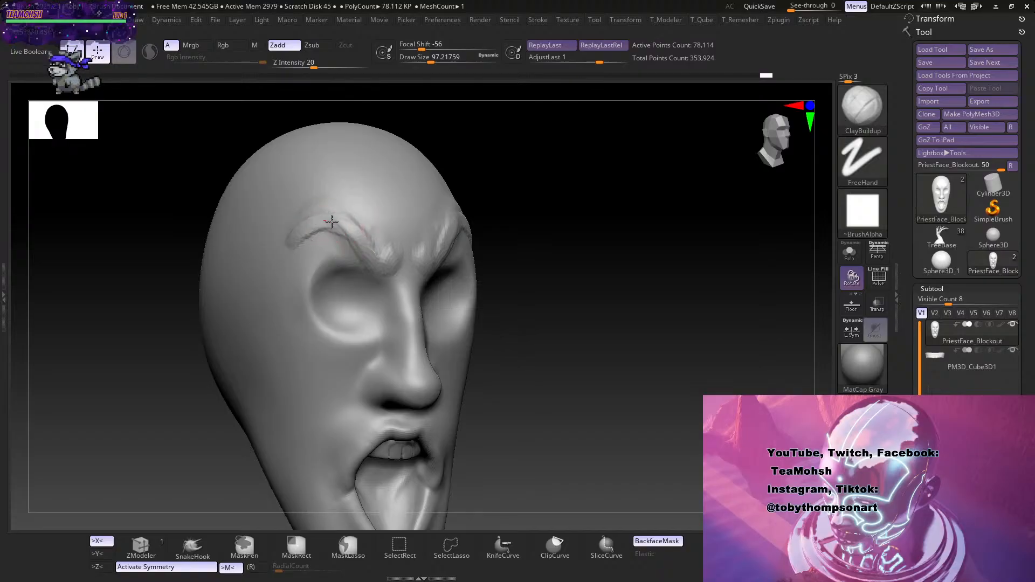
pyautogui.press('shift')
pyautogui.keyDown('shift'); pyautogui.moveTo(291, 233); pyautogui.dragTo(295, 238); pyautogui.keyUp('shift')
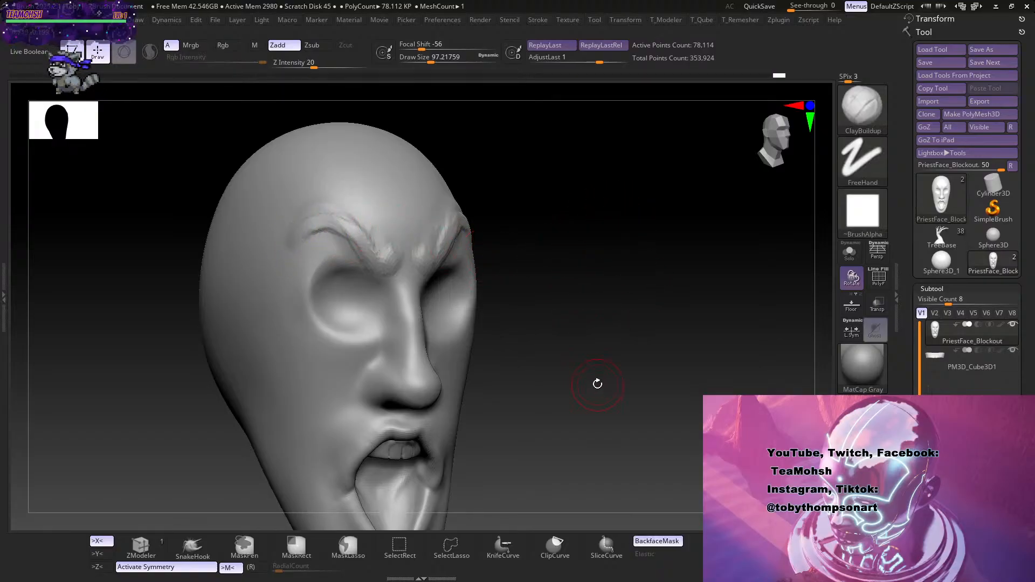
pyautogui.moveTo(597, 384); pyautogui.dragTo(579, 363)
pyautogui.press('shift')
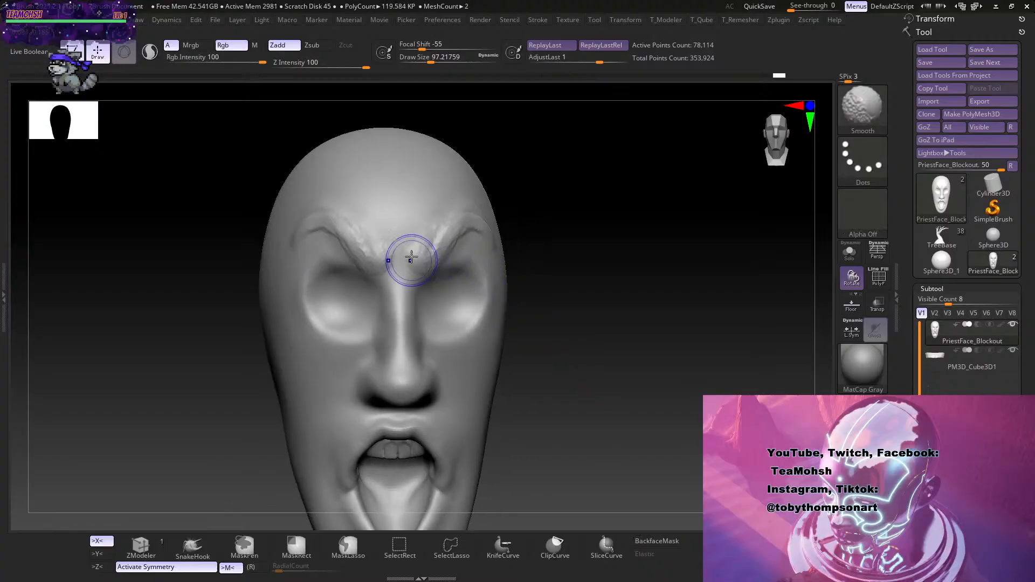
pyautogui.keyDown('shift'); pyautogui.moveTo(412, 257); pyautogui.dragTo(411, 247); pyautogui.keyUp('shift')
pyautogui.keyDown('alt'); pyautogui.moveTo(591, 365); pyautogui.dragTo(582, 306); pyautogui.keyUp('alt')
pyautogui.moveTo(513, 408)
pyautogui.mouseDown()
pyautogui.moveTo(504, 354)
pyautogui.moveTo(536, 363)
pyautogui.moveTo(493, 342)
pyautogui.moveTo(520, 346)
pyautogui.moveTo(576, 419)
pyautogui.moveTo(602, 394)
pyautogui.mouseUp()
pyautogui.press('b')
pyautogui.press('i')
pyautogui.press('n')
# Adjust the mouth shape with the Move brush at a draw size of about 187 and undo the last move.
pyautogui.press('s')
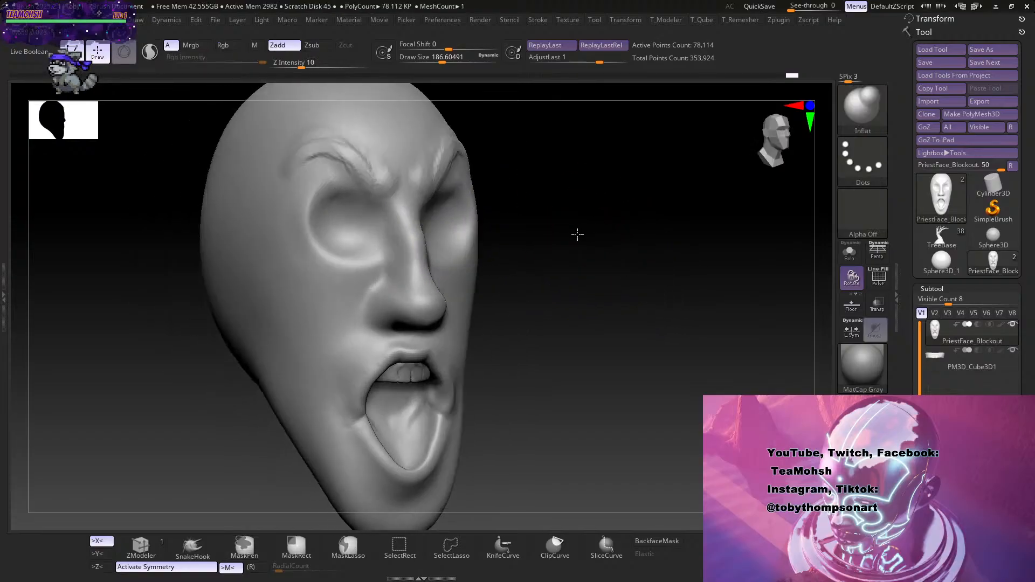
pyautogui.keyDown('shift'); pyautogui.moveTo(574, 232); pyautogui.dragTo(582, 235); pyautogui.keyUp('shift')
pyautogui.keyDown('alt'); pyautogui.moveTo(605, 388); pyautogui.dragTo(575, 370); pyautogui.keyUp('alt')
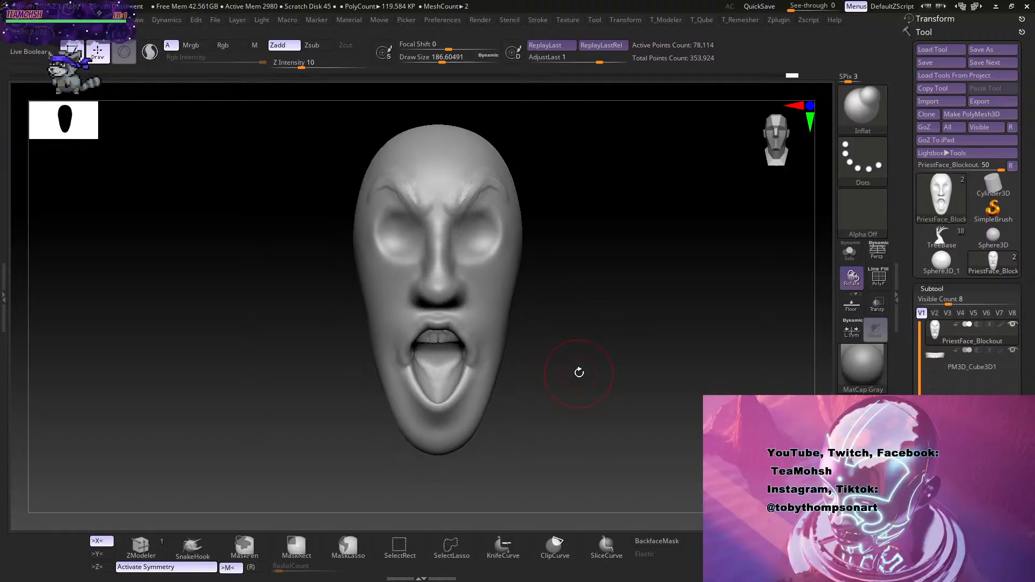
pyautogui.keyDown('alt'); pyautogui.moveTo(576, 373); pyautogui.dragTo(648, 360); pyautogui.keyUp('alt')
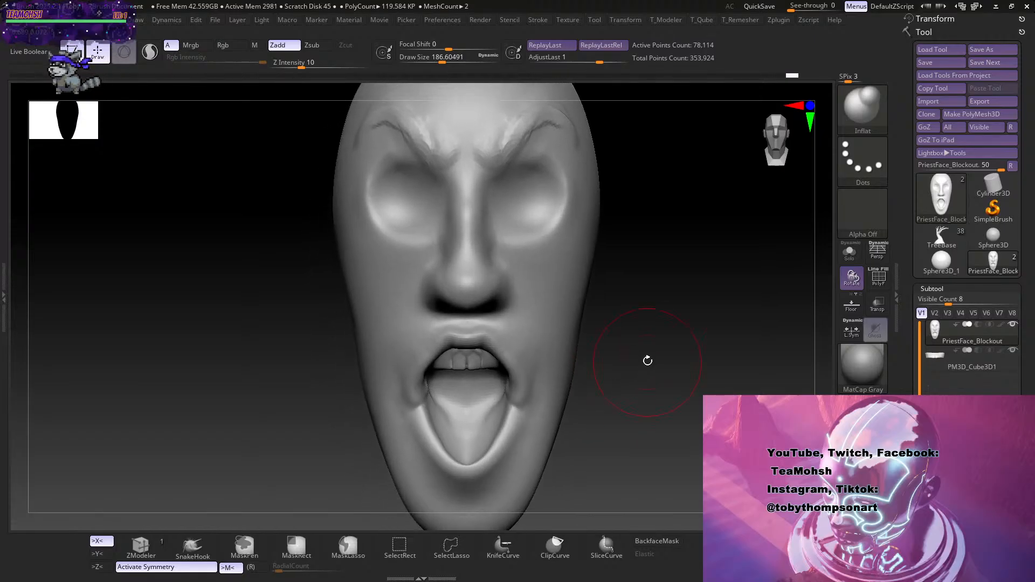
pyautogui.press('b')
pyautogui.press('m')
pyautogui.press('v')
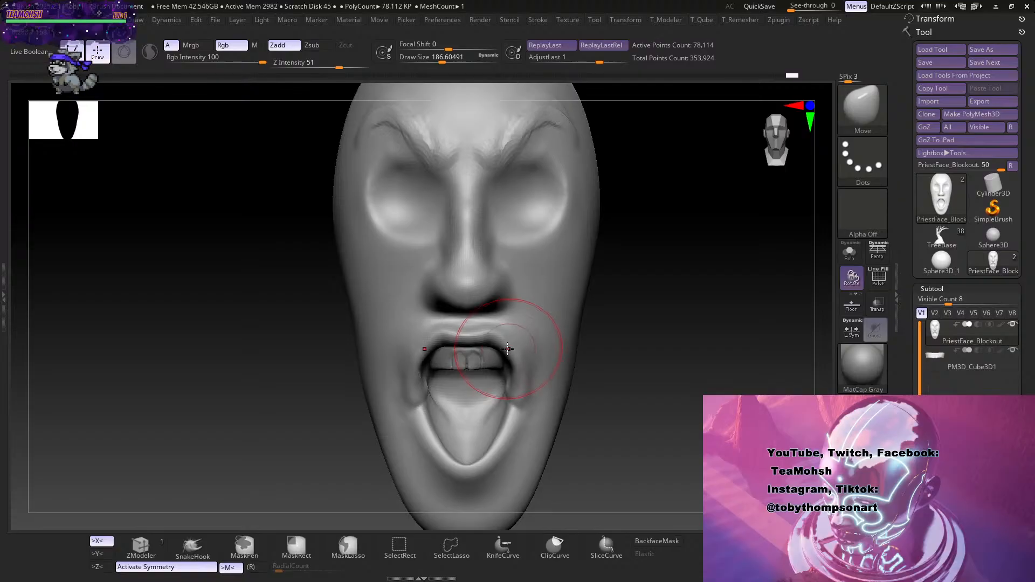
pyautogui.moveTo(644, 338)
pyautogui.mouseDown()
pyautogui.moveTo(668, 339)
pyautogui.moveTo(638, 351)
pyautogui.moveTo(595, 307)
pyautogui.moveTo(496, 318)
pyautogui.mouseUp()
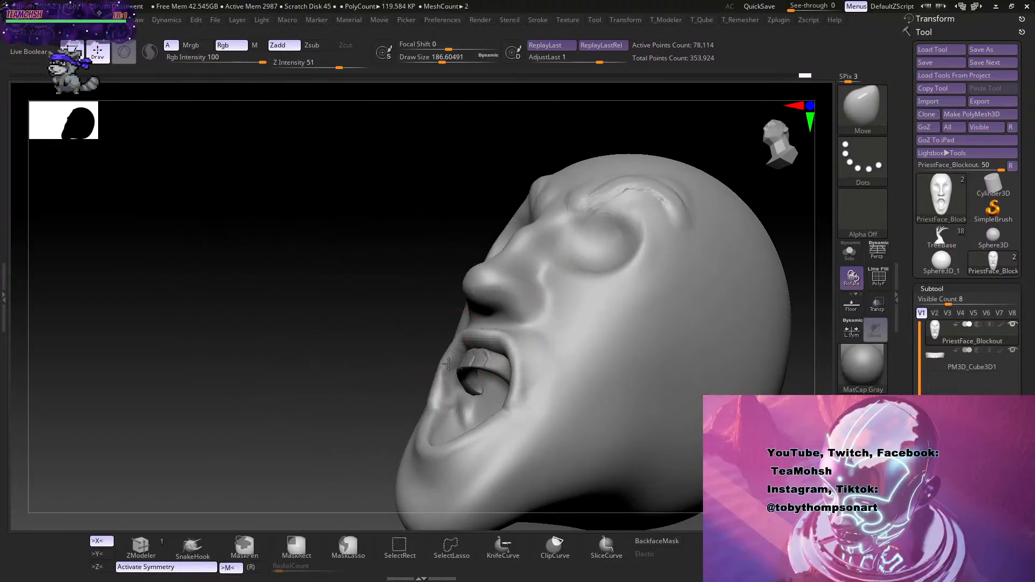
pyautogui.moveTo(386, 365); pyautogui.dragTo(466, 365)
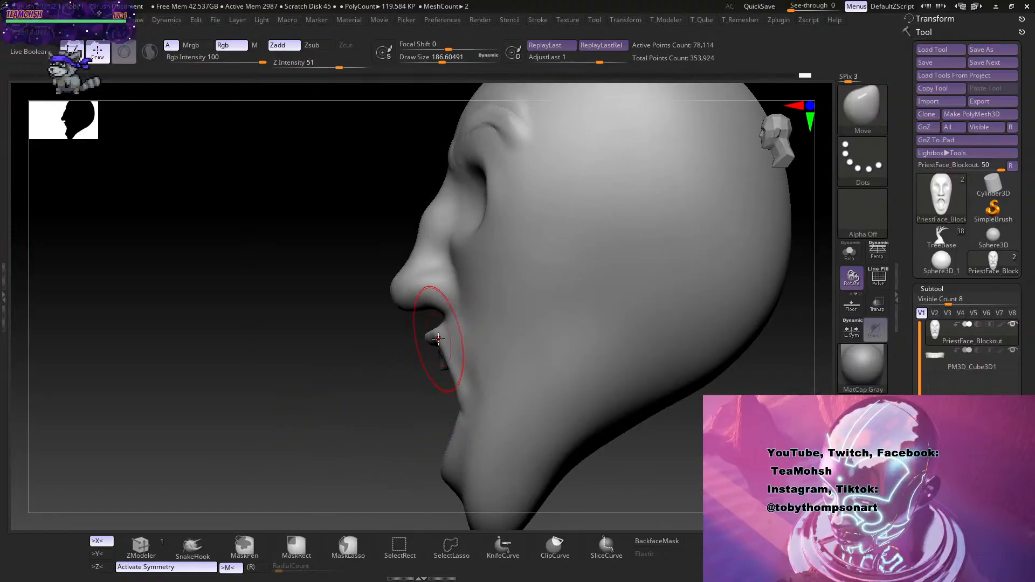
pyautogui.hotkey('ctrl', 'z')
# Shape the lip and chin profile with the Move brush at a draw size of about 163 and smooth the edge beside the mouth.
pyautogui.press('s')
pyautogui.moveTo(397, 416)
pyautogui.mouseDown()
pyautogui.moveTo(410, 420)
pyautogui.moveTo(397, 422)
pyautogui.moveTo(439, 349)
pyautogui.mouseUp()
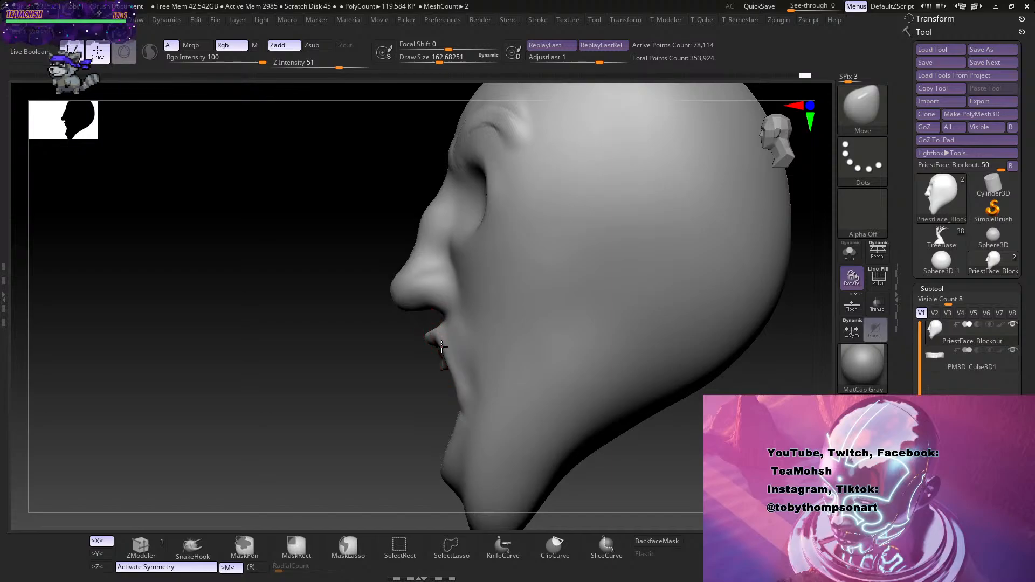
pyautogui.moveTo(440, 475); pyautogui.dragTo(442, 480)
pyautogui.moveTo(458, 386)
pyautogui.keyDown('shift'); pyautogui.mouseDown()
pyautogui.moveTo(452, 378)
pyautogui.moveTo(423, 406)
pyautogui.moveTo(456, 390)
pyautogui.moveTo(458, 414)
pyautogui.mouseUp(); pyautogui.keyUp('shift')
# Smooth the lower rim of the open mouth at a draw size of about 132.
pyautogui.press('s')
pyautogui.moveTo(370, 467)
pyautogui.mouseDown()
pyautogui.moveTo(599, 459)
pyautogui.moveTo(556, 458)
pyautogui.mouseUp()
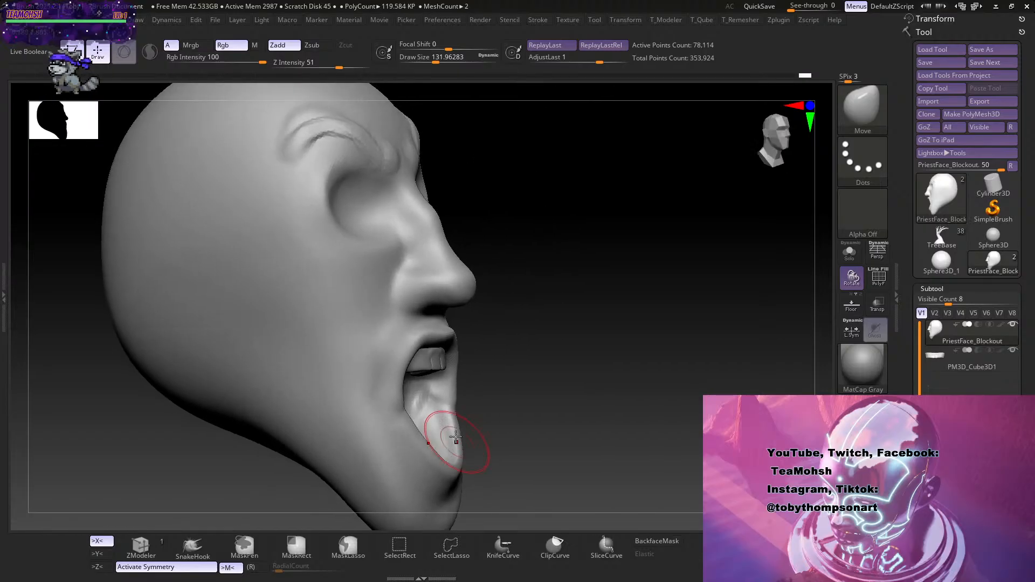
pyautogui.keyDown('shift'); pyautogui.moveTo(455, 437); pyautogui.dragTo(426, 404); pyautogui.keyUp('shift')
pyautogui.moveTo(516, 337)
pyautogui.mouseDown()
pyautogui.moveTo(534, 381)
pyautogui.moveTo(558, 321)
pyautogui.moveTo(519, 335)
pyautogui.mouseUp()
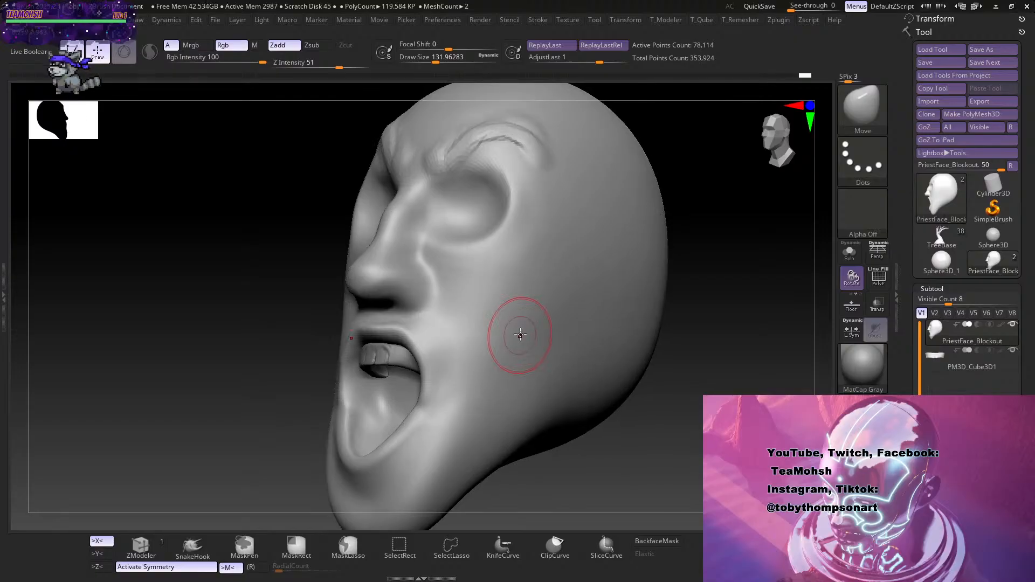
# Build up the lips around the open mouth with ClayBuildup at a draw size of about 132.
pyautogui.press('b')
pyautogui.press('c')
pyautogui.press('b')
pyautogui.moveTo(372, 404); pyautogui.dragTo(371, 352)
pyautogui.moveTo(592, 455); pyautogui.dragTo(677, 423)
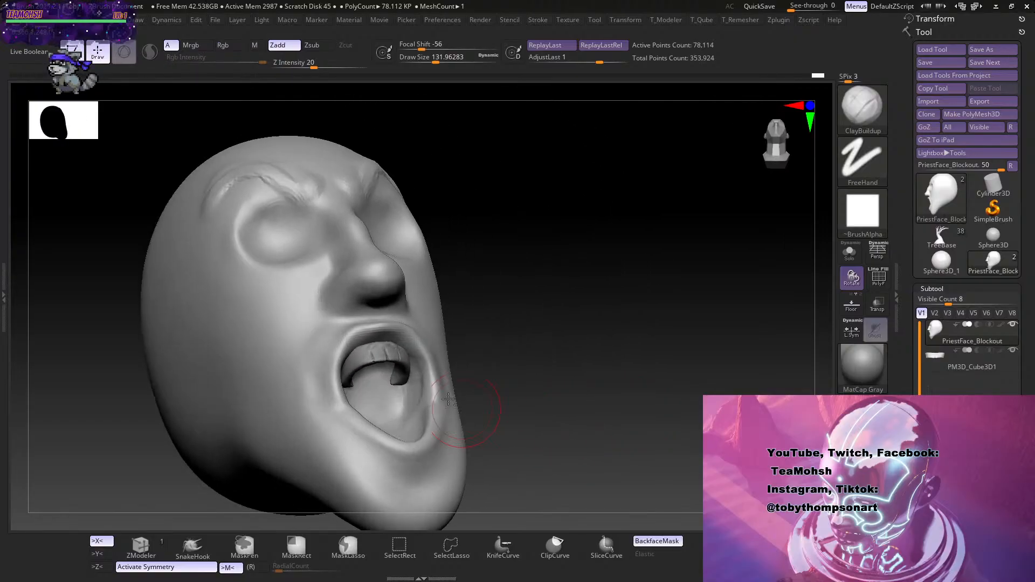
pyautogui.moveTo(383, 361); pyautogui.dragTo(395, 352)
pyautogui.moveTo(551, 363)
pyautogui.mouseDown()
pyautogui.moveTo(561, 414)
pyautogui.moveTo(555, 395)
pyautogui.mouseUp()
# Shape the upper lip and mouth corners around the teeth with the Move brush at a draw size of about 83.
pyautogui.press('s')
pyautogui.press('b')
pyautogui.press('m')
pyautogui.press('v')
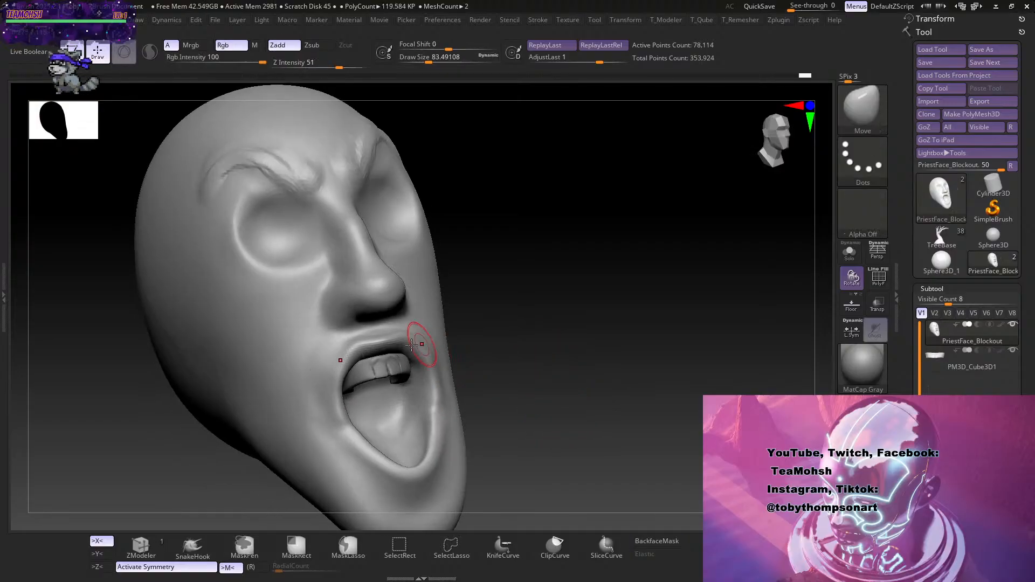
pyautogui.moveTo(524, 330)
pyautogui.keyDown('shift'); pyautogui.mouseDown()
pyautogui.moveTo(534, 353)
pyautogui.moveTo(508, 376)
pyautogui.mouseUp(); pyautogui.keyUp('shift')
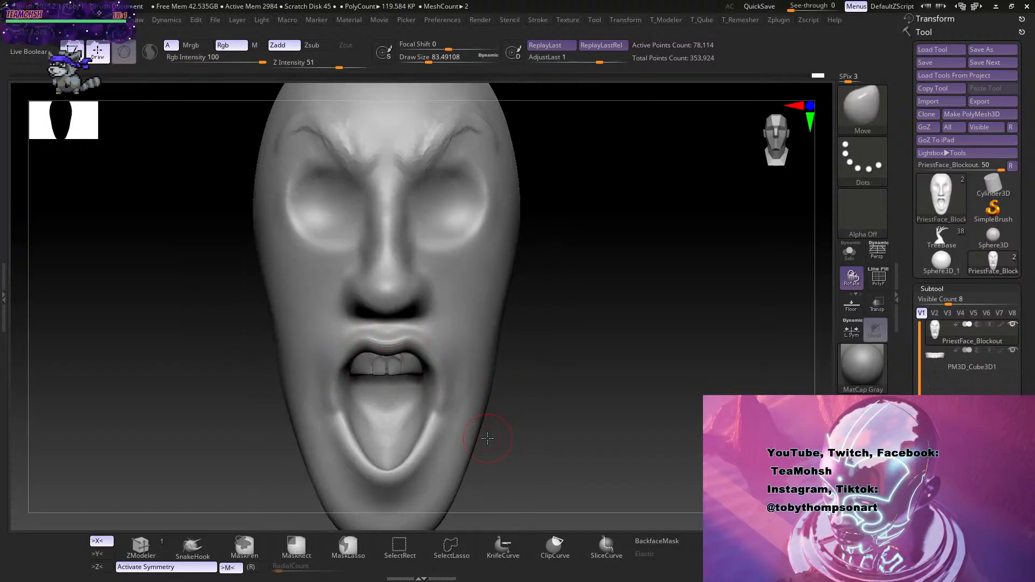
pyautogui.keyDown('alt'); pyautogui.moveTo(564, 453); pyautogui.dragTo(530, 399); pyautogui.keyUp('alt')
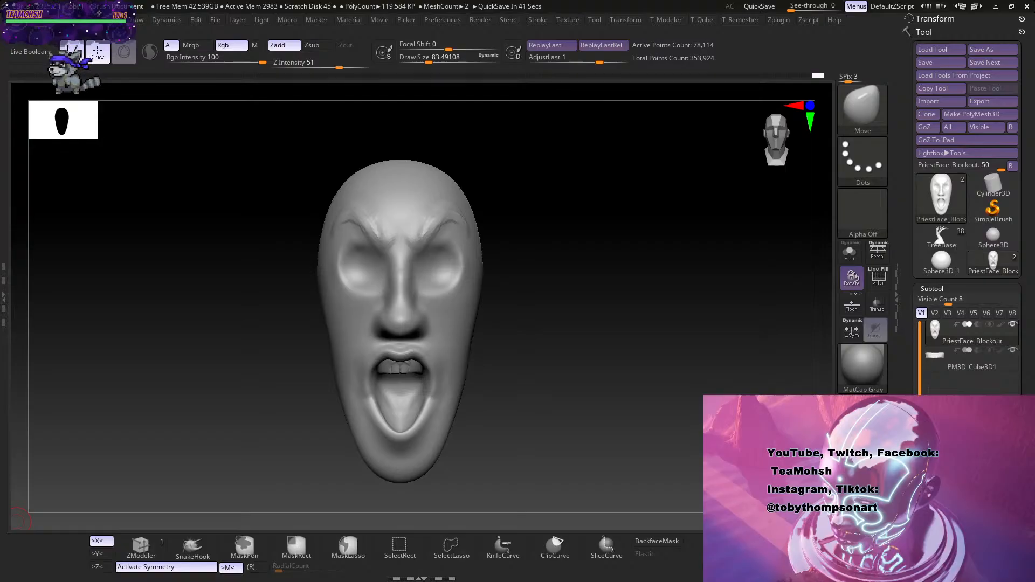
# Reshape the jaw and the underside of the skull with the Move brush at a draw size of about 358.
pyautogui.moveTo(498, 409)
pyautogui.mouseDown()
pyautogui.moveTo(534, 408)
pyautogui.moveTo(492, 416)
pyautogui.moveTo(498, 406)
pyautogui.moveTo(509, 432)
pyautogui.moveTo(544, 390)
pyautogui.mouseUp()
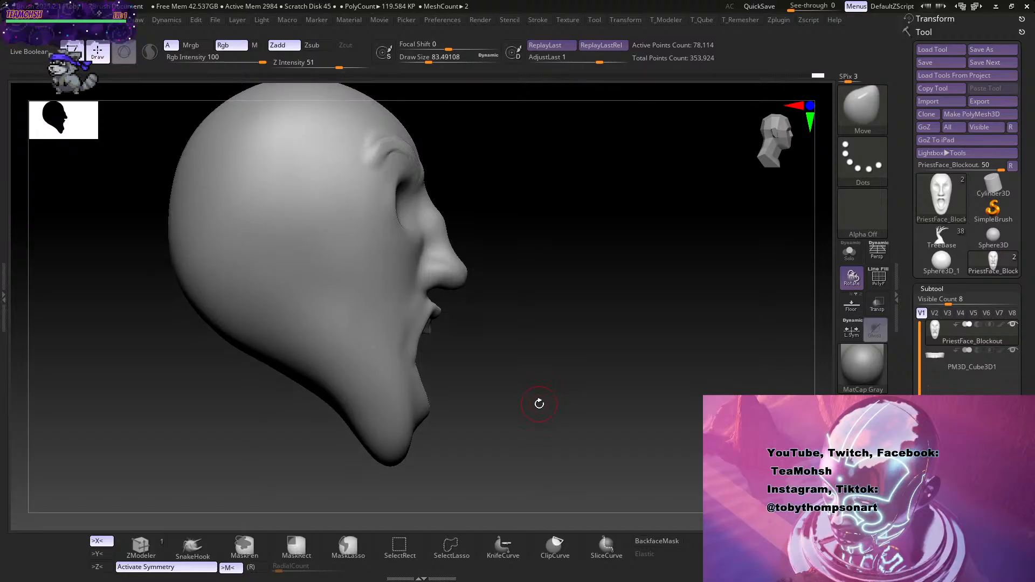
pyautogui.press('s')
pyautogui.moveTo(534, 398); pyautogui.dragTo(579, 392)
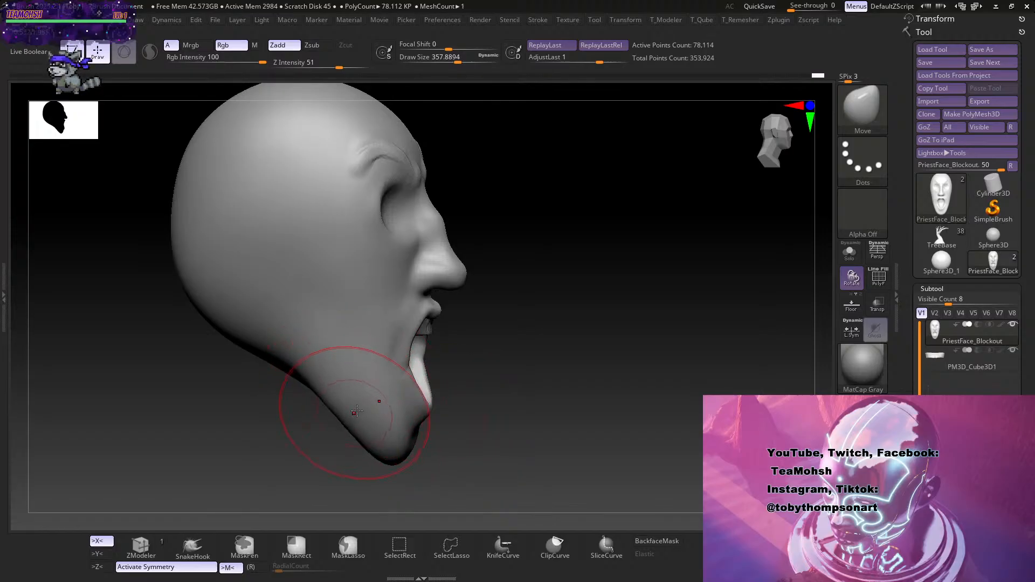
pyautogui.moveTo(506, 320); pyautogui.dragTo(584, 299)
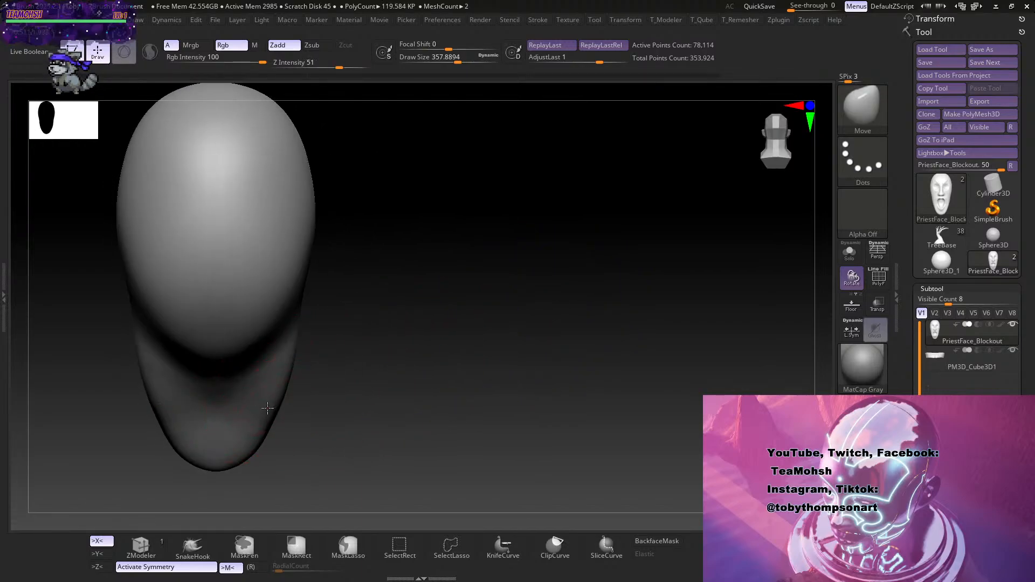
pyautogui.moveTo(156, 401); pyautogui.dragTo(161, 396)
pyautogui.moveTo(405, 322); pyautogui.dragTo(399, 345)
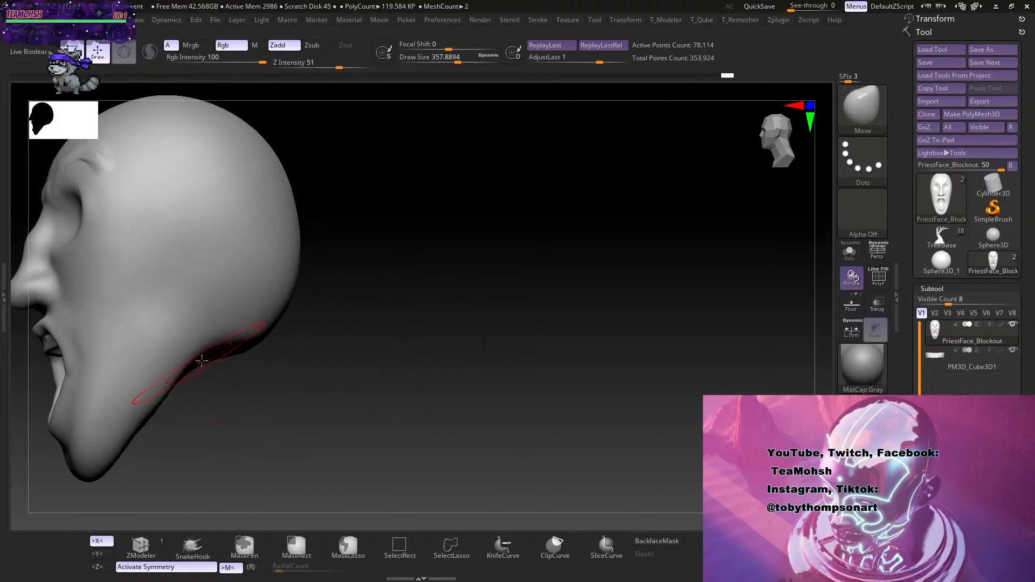
pyautogui.moveTo(209, 365)
pyautogui.mouseDown()
pyautogui.moveTo(336, 319)
pyautogui.moveTo(383, 325)
pyautogui.moveTo(370, 393)
pyautogui.moveTo(326, 377)
pyautogui.moveTo(439, 365)
pyautogui.moveTo(466, 410)
pyautogui.moveTo(428, 365)
pyautogui.moveTo(615, 377)
pyautogui.moveTo(564, 377)
pyautogui.moveTo(516, 347)
pyautogui.moveTo(523, 370)
pyautogui.moveTo(539, 368)
pyautogui.moveTo(522, 370)
pyautogui.mouseUp()
# Adjust the eye sockets and brow with the Move brush at a draw size of about 172.
pyautogui.press('s')
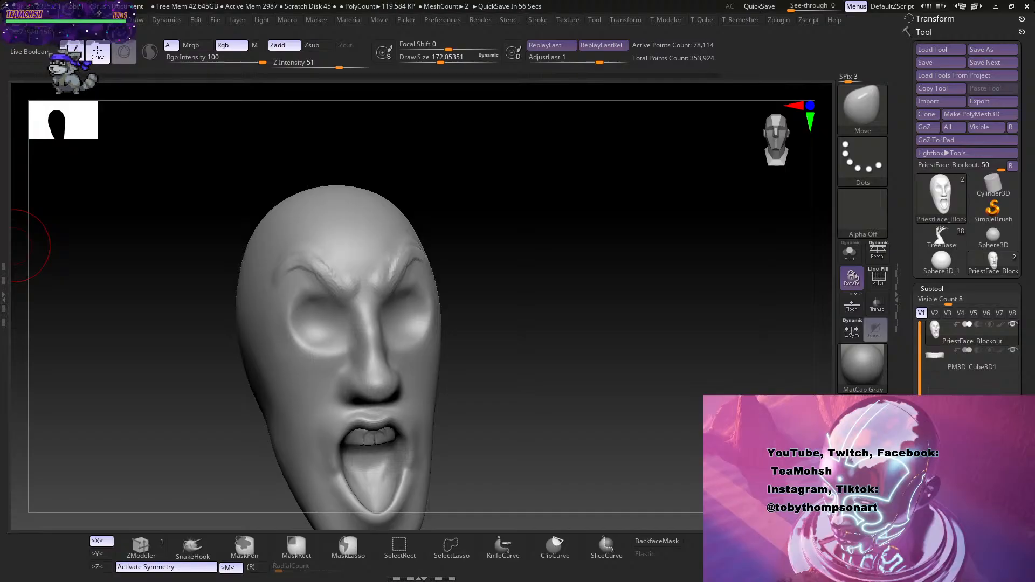
pyautogui.moveTo(498, 401); pyautogui.dragTo(565, 374)
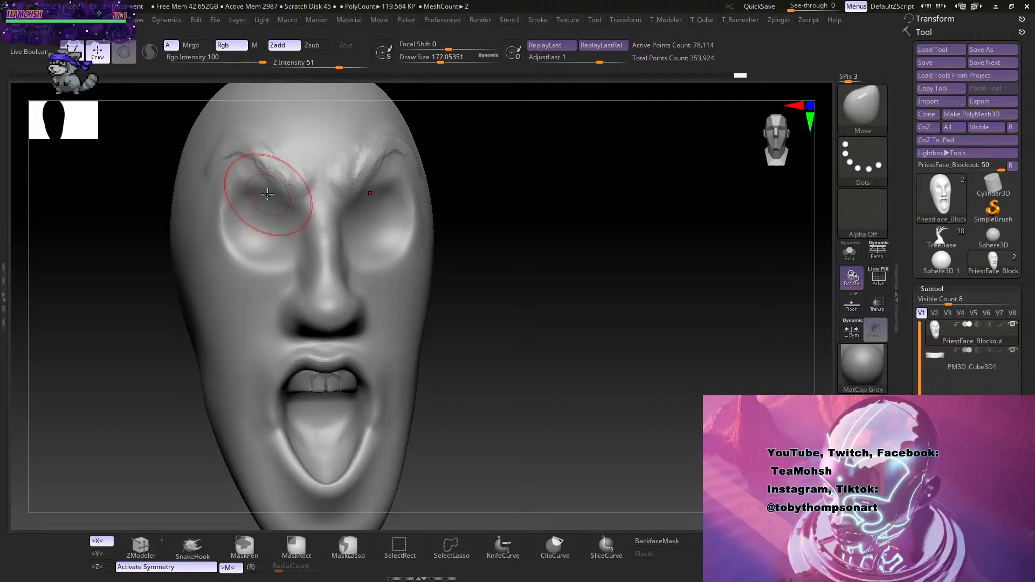
pyautogui.moveTo(540, 240)
pyautogui.mouseDown()
pyautogui.moveTo(507, 247)
pyautogui.moveTo(552, 256)
pyautogui.moveTo(538, 243)
pyautogui.mouseUp()
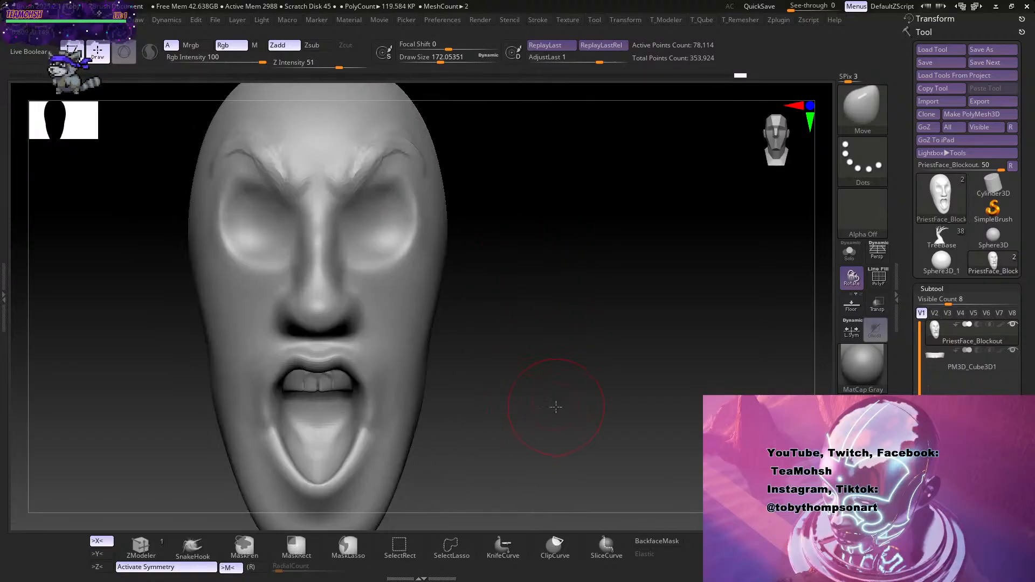
pyautogui.moveTo(555, 407)
pyautogui.keyDown('alt'); pyautogui.mouseDown()
pyautogui.moveTo(541, 364)
pyautogui.moveTo(552, 367)
pyautogui.moveTo(468, 351)
pyautogui.moveTo(536, 375)
pyautogui.moveTo(542, 365)
pyautogui.moveTo(530, 380)
pyautogui.mouseUp(); pyautogui.keyUp('alt')
# Insert a Sphere3D_1 mesh as a new subtool for the eyeball and activate the transform gizmo on it.
pyautogui.press('2')
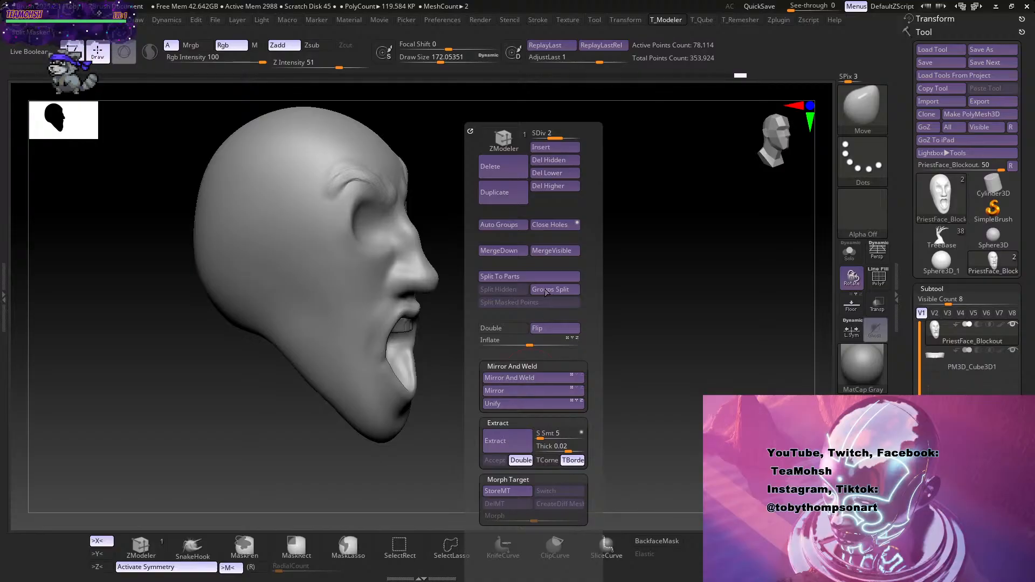
pyautogui.click(555, 147)
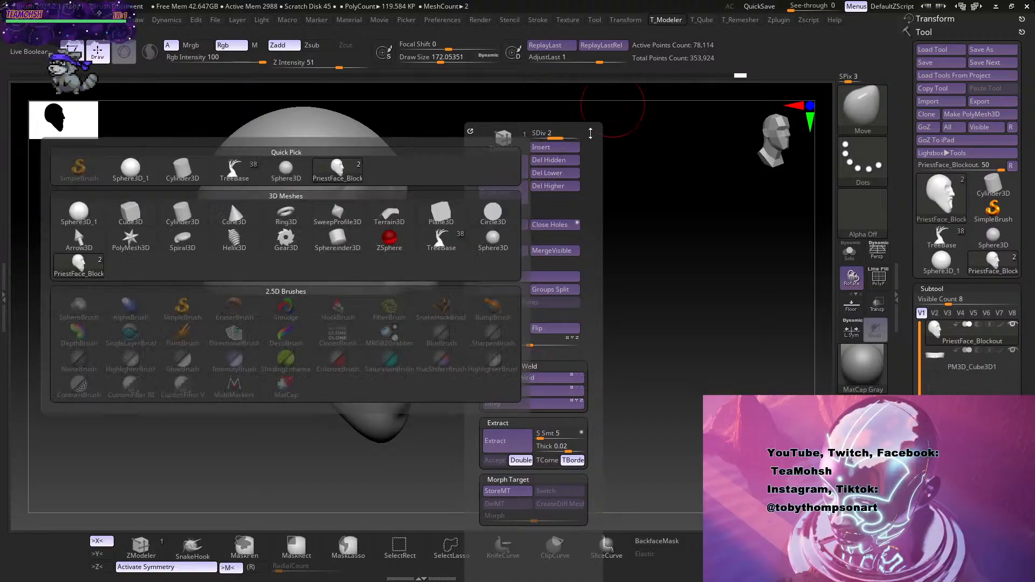
pyautogui.click(130, 168)
pyautogui.keyDown('shift'); pyautogui.moveTo(676, 288); pyautogui.dragTo(519, 216); pyautogui.keyUp('shift')
pyautogui.press('w')
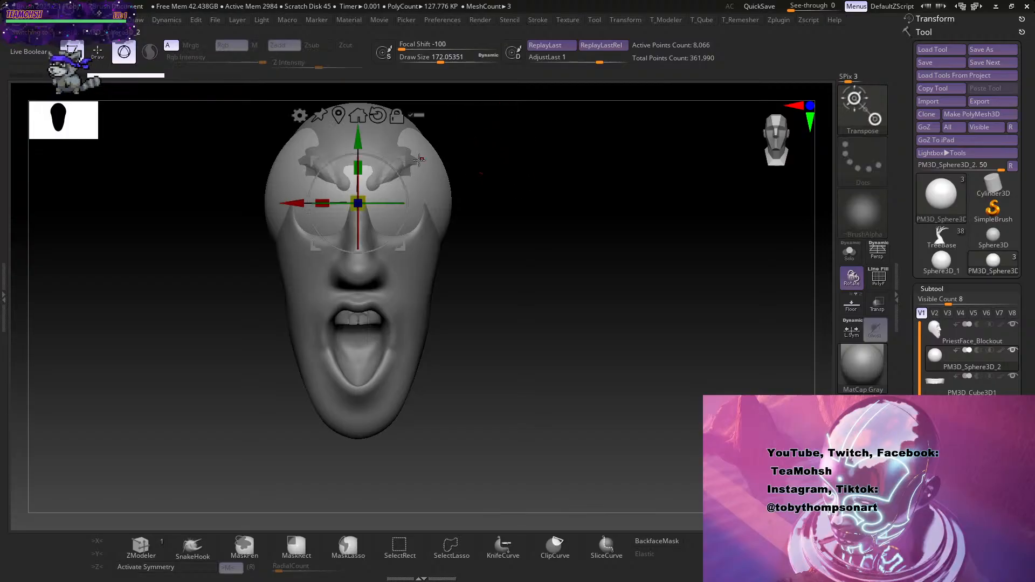
# Scale the inserted sphere down to eyeball size and position it inside one of the eye sockets.
pyautogui.moveTo(354, 236); pyautogui.dragTo(361, 156)
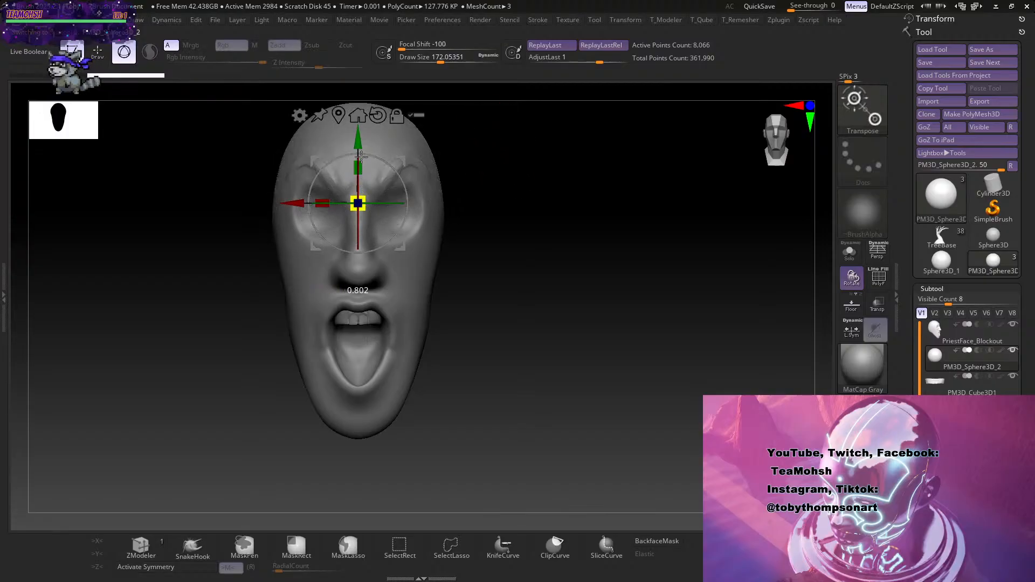
pyautogui.keyDown('shift'); pyautogui.moveTo(477, 186); pyautogui.dragTo(571, 200); pyautogui.keyUp('shift')
pyautogui.moveTo(431, 203); pyautogui.dragTo(556, 204)
pyautogui.moveTo(492, 203); pyautogui.dragTo(500, 248)
pyautogui.moveTo(594, 242); pyautogui.dragTo(496, 211)
pyautogui.moveTo(429, 138); pyautogui.dragTo(333, 213)
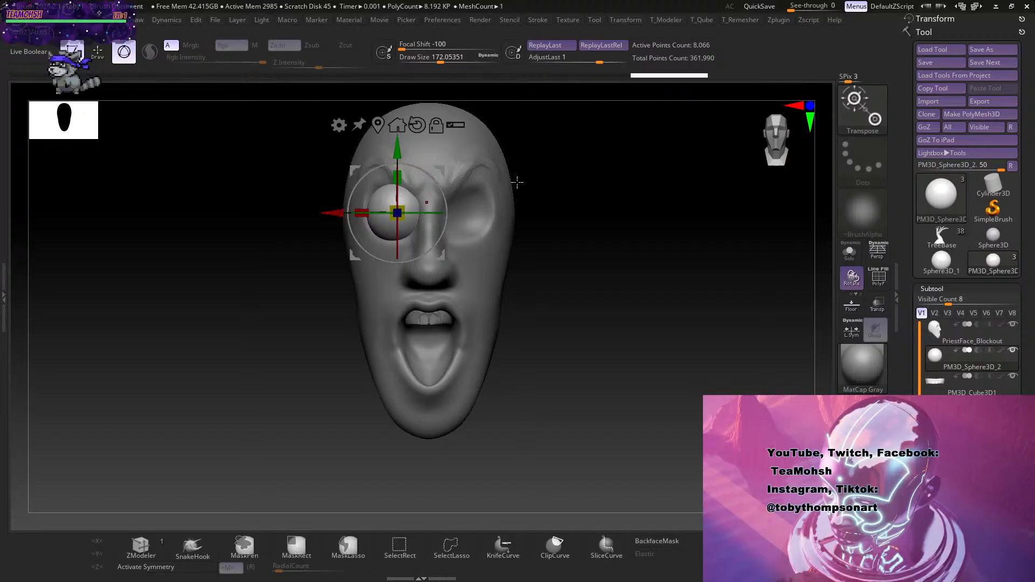
pyautogui.keyDown('alt'); pyautogui.moveTo(563, 283); pyautogui.dragTo(630, 334); pyautogui.keyUp('alt')
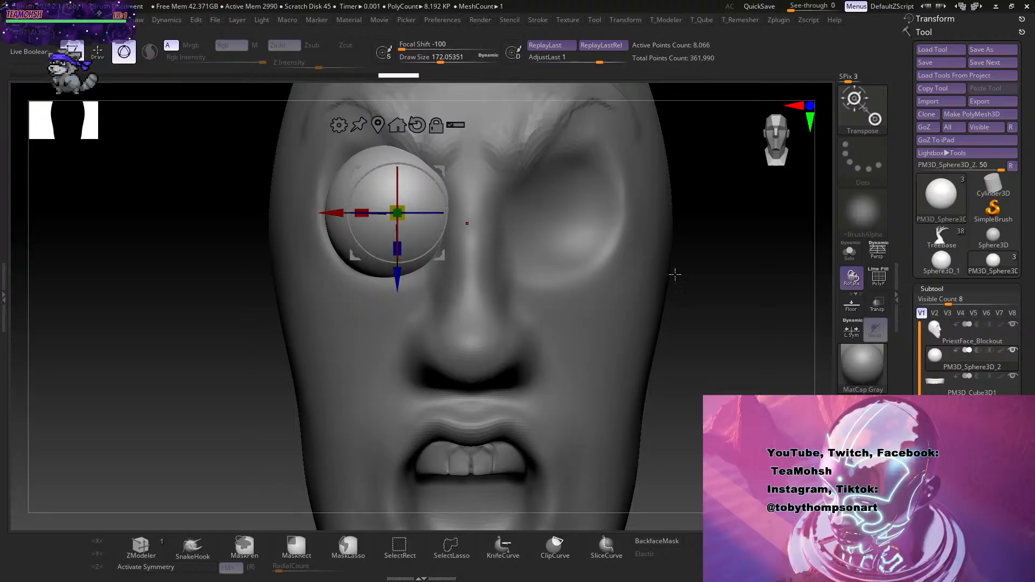
# Scale the eyeball sphere down a little further inside its eye socket.
pyautogui.moveTo(677, 276); pyautogui.dragTo(790, 316)
pyautogui.moveTo(464, 215); pyautogui.dragTo(421, 216)
pyautogui.moveTo(607, 204); pyautogui.dragTo(559, 231)
pyautogui.keyDown('alt'); pyautogui.moveTo(671, 369); pyautogui.dragTo(679, 399); pyautogui.keyUp('alt')
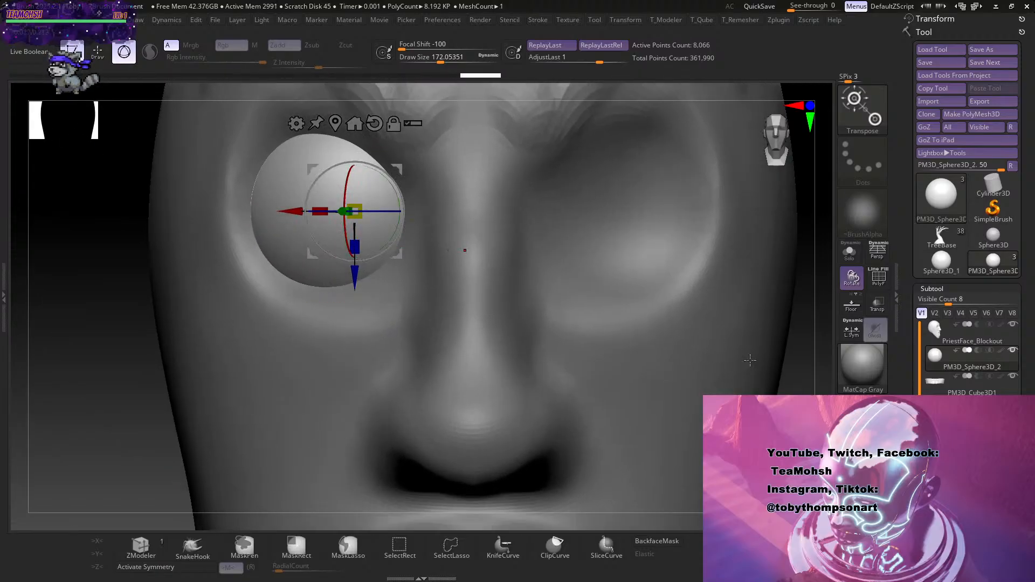
# Shift the eyeball sphere along Y from the side view to set its depth in the eye socket.
pyautogui.keyDown('alt'); pyautogui.moveTo(750, 360); pyautogui.dragTo(684, 291); pyautogui.keyUp('alt')
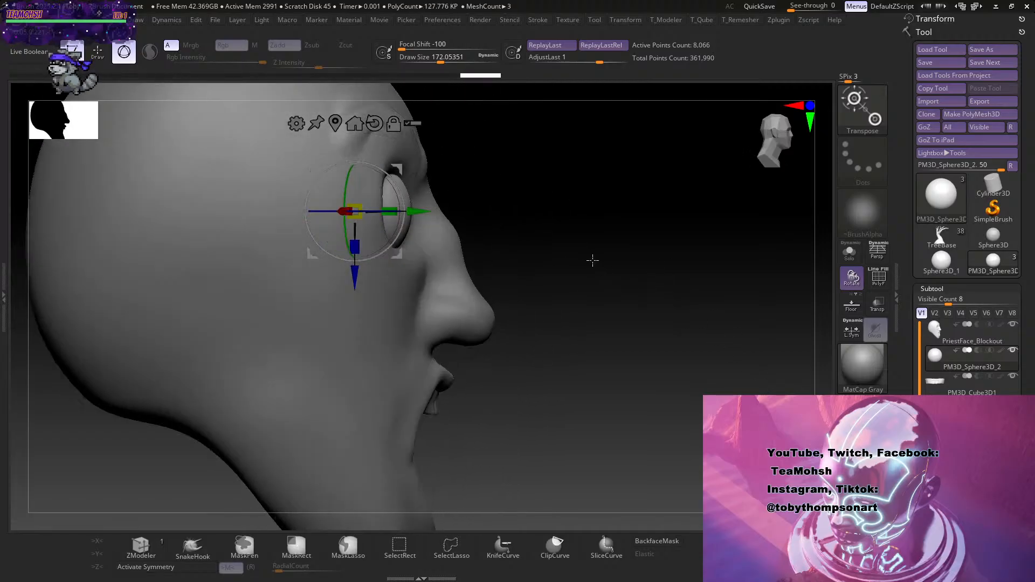
pyautogui.keyDown('alt'); pyautogui.moveTo(593, 260); pyautogui.dragTo(642, 330); pyautogui.keyUp('alt')
pyautogui.keyDown('alt'); pyautogui.moveTo(680, 263); pyautogui.dragTo(644, 358); pyautogui.keyUp('alt')
pyautogui.moveTo(383, 306); pyautogui.dragTo(381, 307)
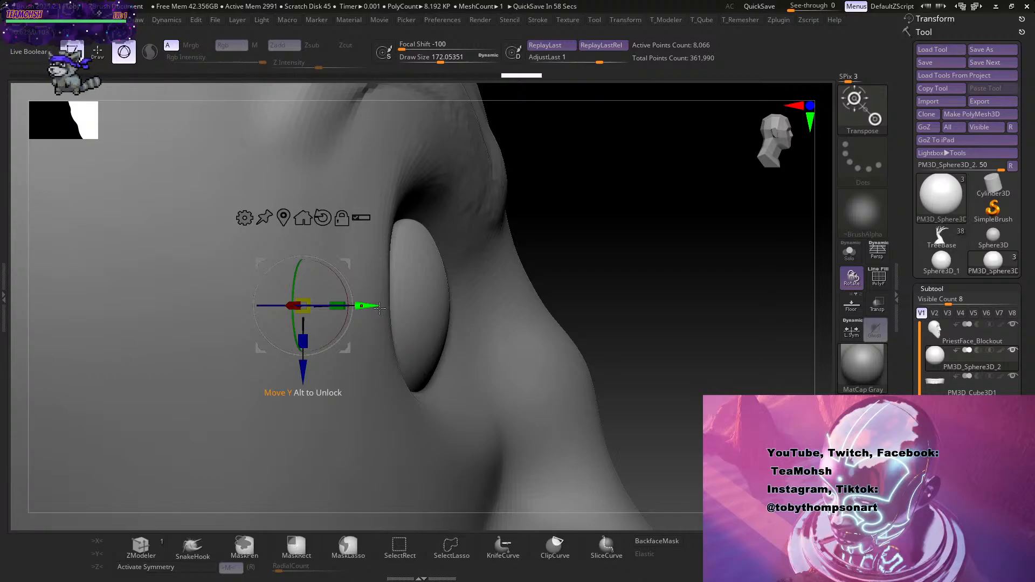
pyautogui.moveTo(681, 331); pyautogui.dragTo(634, 351)
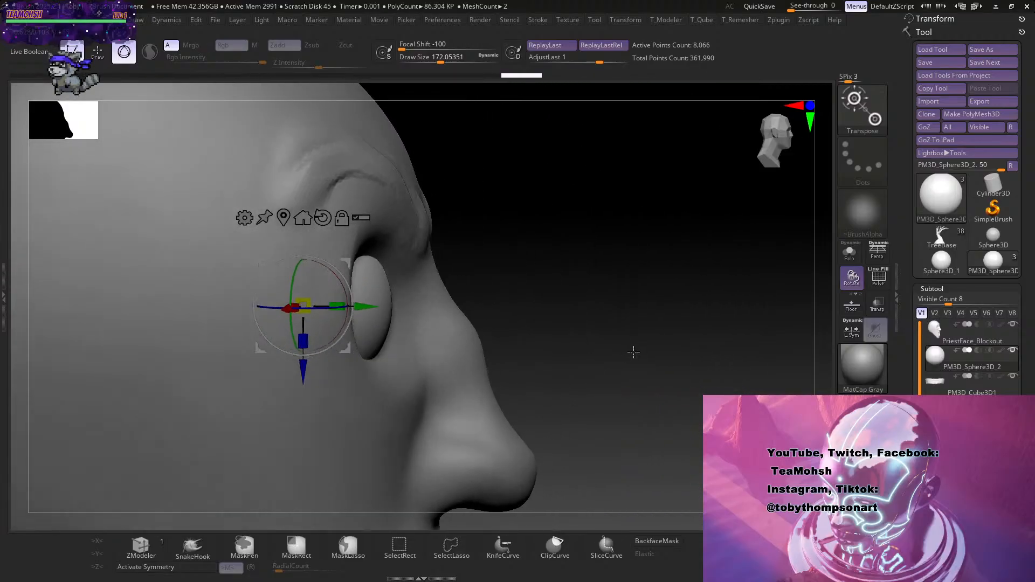
pyautogui.moveTo(362, 306); pyautogui.dragTo(370, 306)
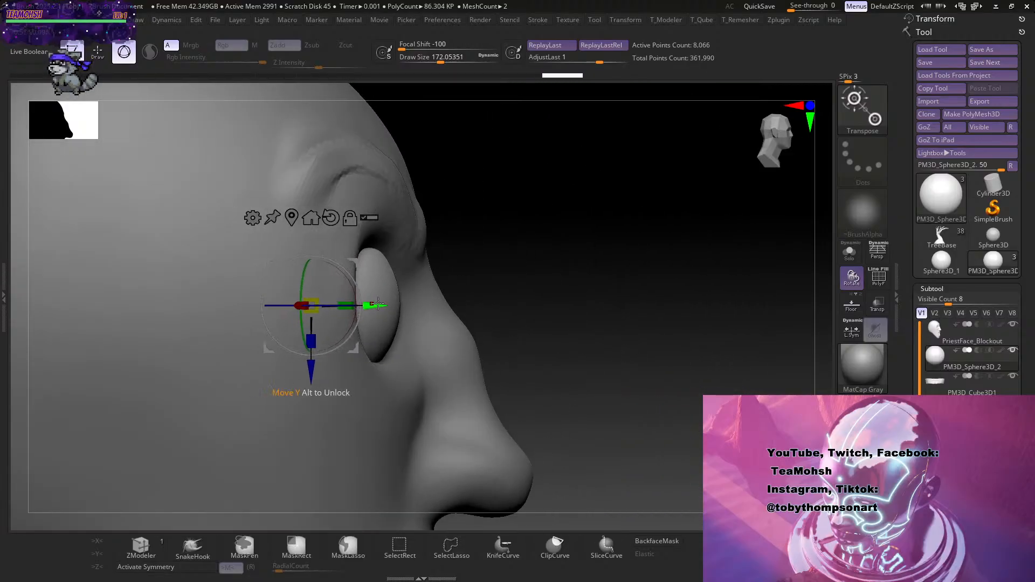
pyautogui.moveTo(601, 241)
pyautogui.mouseDown()
pyautogui.moveTo(554, 246)
pyautogui.moveTo(596, 249)
pyautogui.moveTo(549, 260)
pyautogui.mouseUp()
# Select the PriestFace_Blockout head and try pulling the inner brow with the Move brush at a draw size of about 74.
pyautogui.press('q')
pyautogui.press('s')
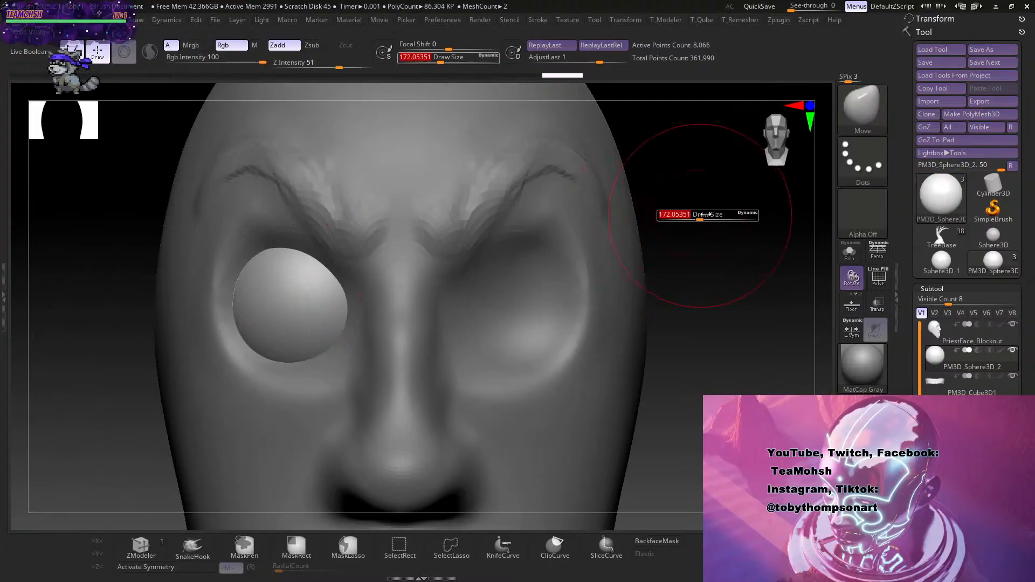
pyautogui.moveTo(700, 214); pyautogui.dragTo(687, 214)
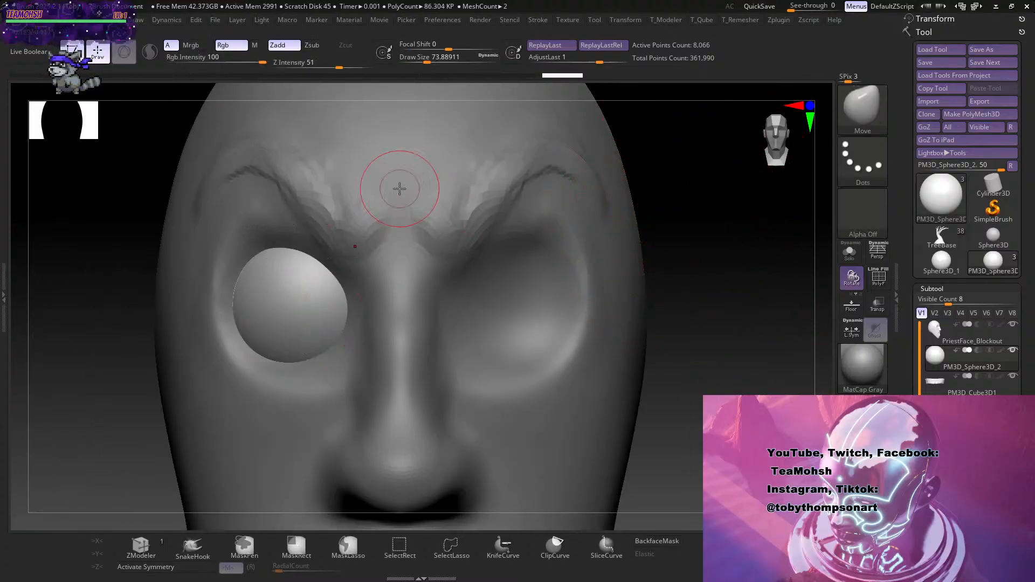
pyautogui.keyDown('alt'); pyautogui.click(327, 247); pyautogui.keyUp('alt')
pyautogui.moveTo(345, 255); pyautogui.dragTo(298, 242)
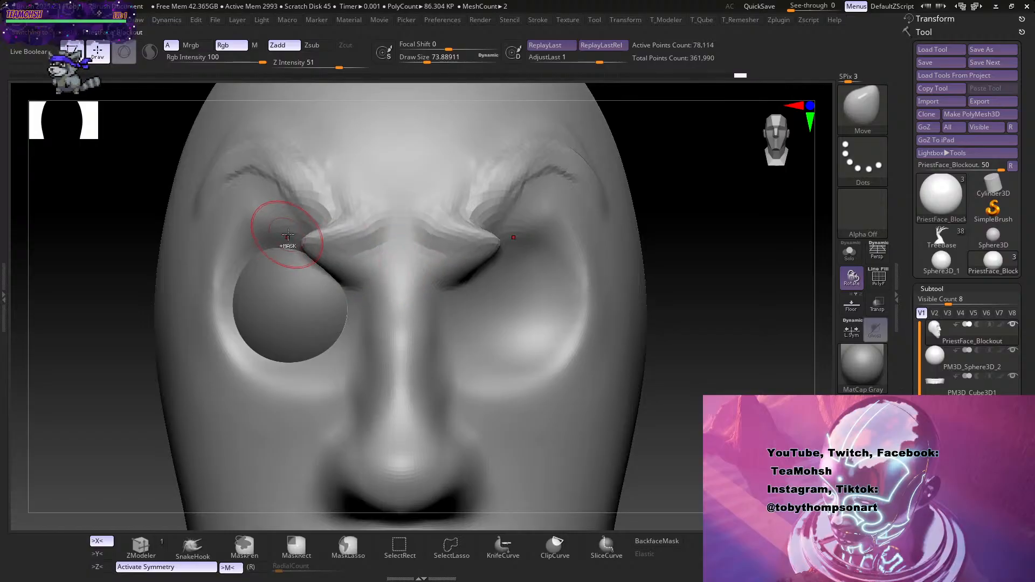
pyautogui.hotkey('ctrl', 'z')
# Build up the upper rims of the eye sockets with the ClayBuildup brush at Z Intensity 20 and smooth the inner brow.
pyautogui.press('b')
pyautogui.press('c')
pyautogui.press('b')
pyautogui.moveTo(348, 266)
pyautogui.mouseDown()
pyautogui.moveTo(261, 236)
pyautogui.moveTo(348, 267)
pyautogui.moveTo(237, 246)
pyautogui.moveTo(345, 261)
pyautogui.moveTo(214, 261)
pyautogui.moveTo(335, 243)
pyautogui.moveTo(205, 240)
pyautogui.moveTo(313, 245)
pyautogui.mouseUp()
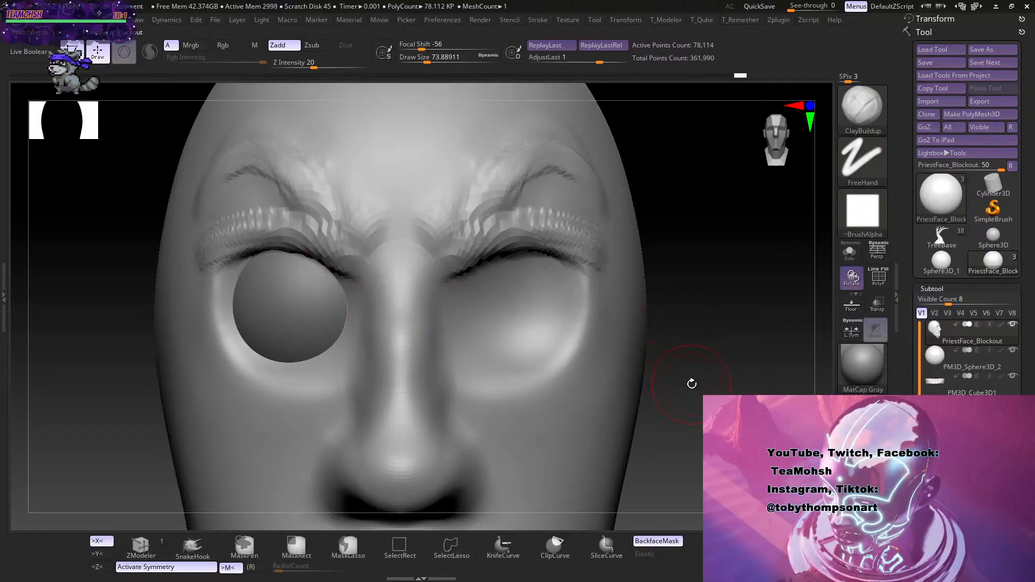
pyautogui.hotkey('ctrl', 'z')
pyautogui.hotkey('ctrl', 'z')
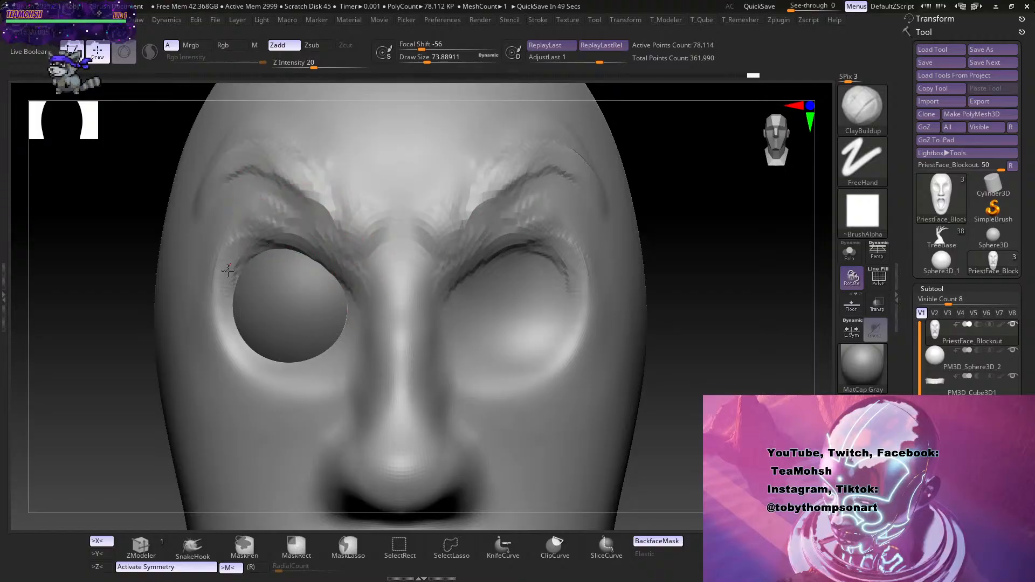
pyautogui.moveTo(668, 323)
pyautogui.mouseDown()
pyautogui.moveTo(737, 319)
pyautogui.moveTo(706, 323)
pyautogui.mouseUp()
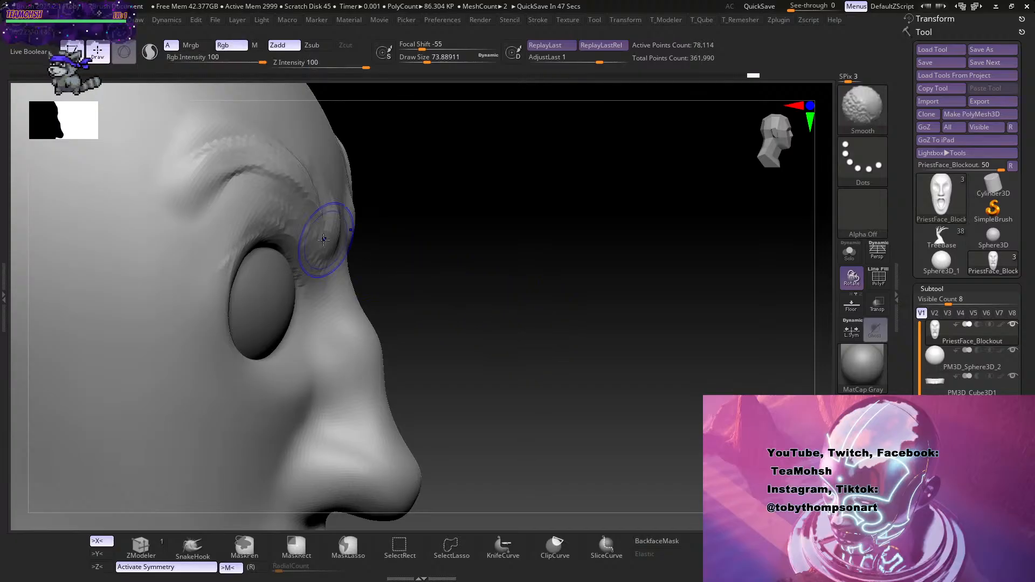
pyautogui.moveTo(322, 238)
pyautogui.keyDown('shift'); pyautogui.mouseDown()
pyautogui.moveTo(269, 223)
pyautogui.moveTo(300, 249)
pyautogui.mouseUp(); pyautogui.keyUp('shift')
# Make the PM3D_Sphere3D_2 eyeball the active subtool and examine its size and placement against the whole face.
pyautogui.moveTo(625, 330)
pyautogui.mouseDown()
pyautogui.moveTo(545, 337)
pyautogui.moveTo(613, 338)
pyautogui.moveTo(555, 360)
pyautogui.mouseUp()
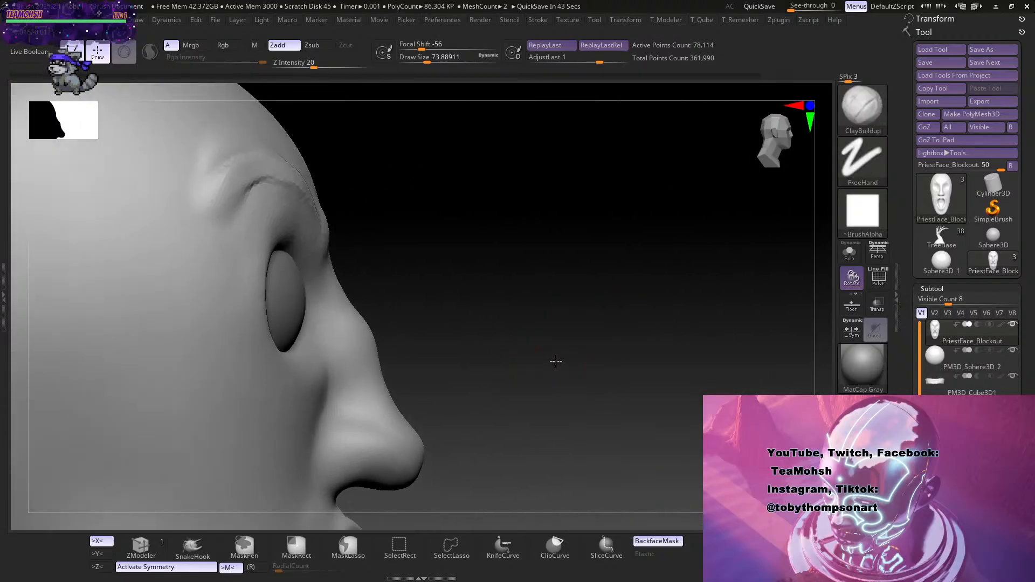
pyautogui.keyDown('alt'); pyautogui.click(276, 307); pyautogui.keyUp('alt')
pyautogui.moveTo(611, 322); pyautogui.dragTo(563, 358)
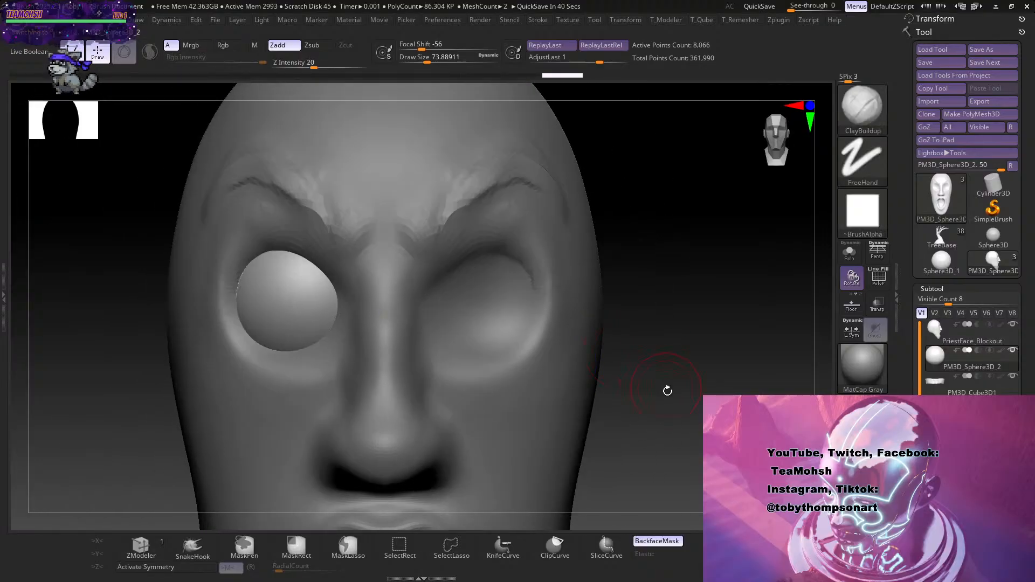
pyautogui.keyDown('alt'); pyautogui.moveTo(665, 391); pyautogui.dragTo(662, 353); pyautogui.keyUp('alt')
pyautogui.keyDown('alt'); pyautogui.moveTo(572, 350); pyautogui.dragTo(587, 302); pyautogui.keyUp('alt')
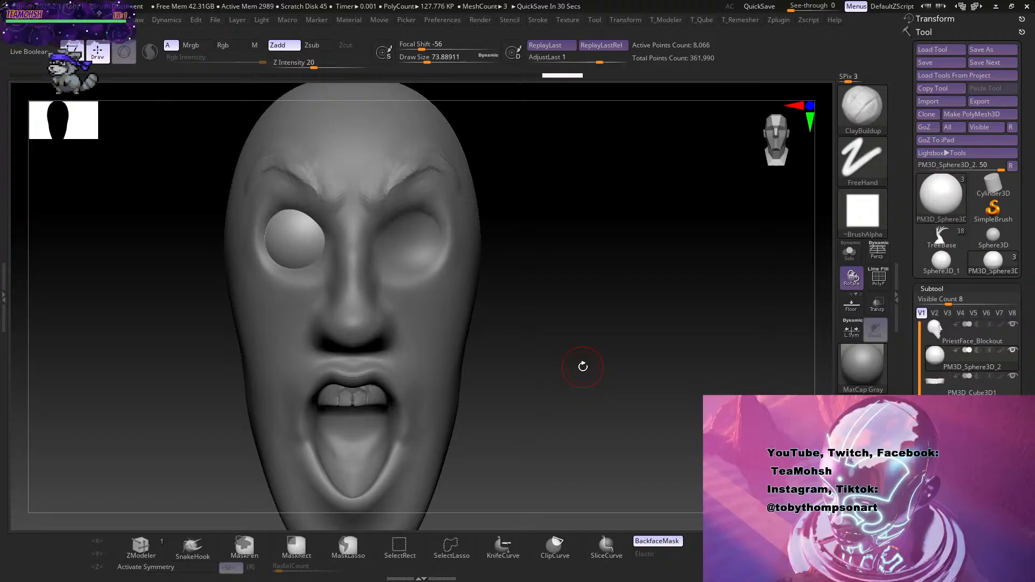
pyautogui.moveTo(520, 364); pyautogui.dragTo(588, 378)
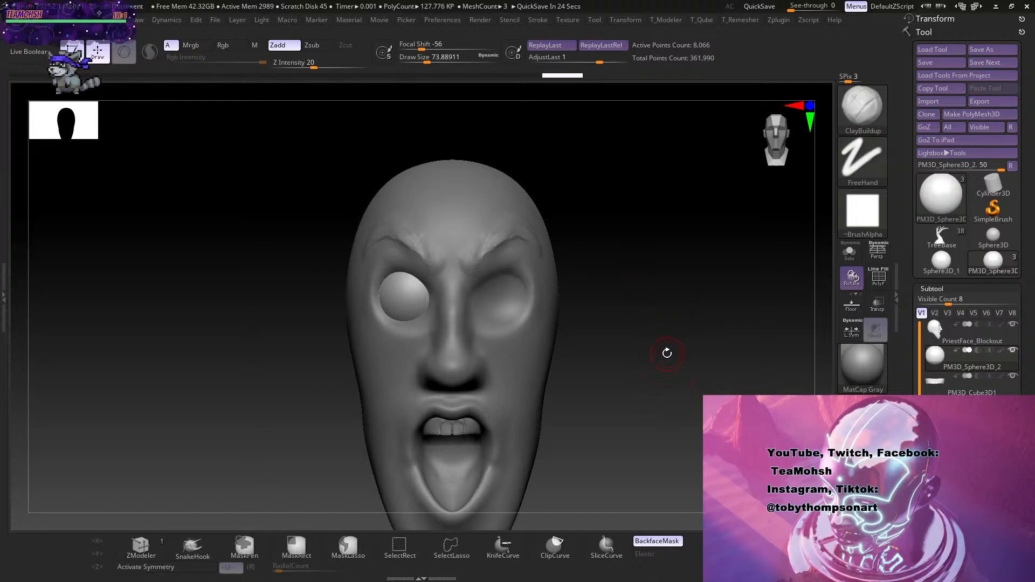
pyautogui.keyDown('alt'); pyautogui.moveTo(638, 418); pyautogui.dragTo(647, 439); pyautogui.keyUp('alt')
pyautogui.keyDown('alt'); pyautogui.moveTo(669, 406); pyautogui.dragTo(594, 364); pyautogui.keyUp('alt')
# Undo the latest scaling and position changes of the eyeball sphere.
pyautogui.click(850, 256)
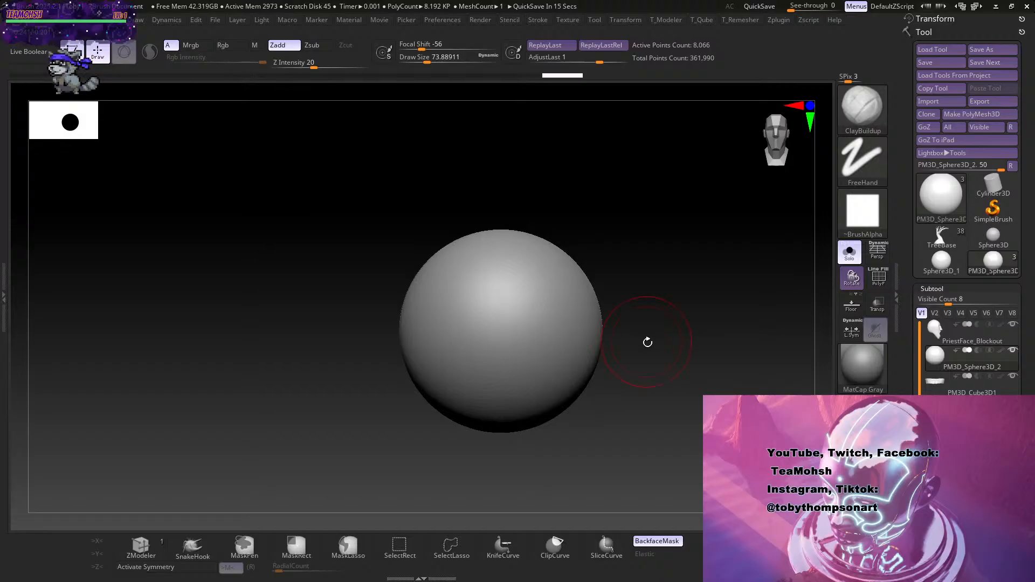
pyautogui.click(850, 252)
pyautogui.press('ctrl')
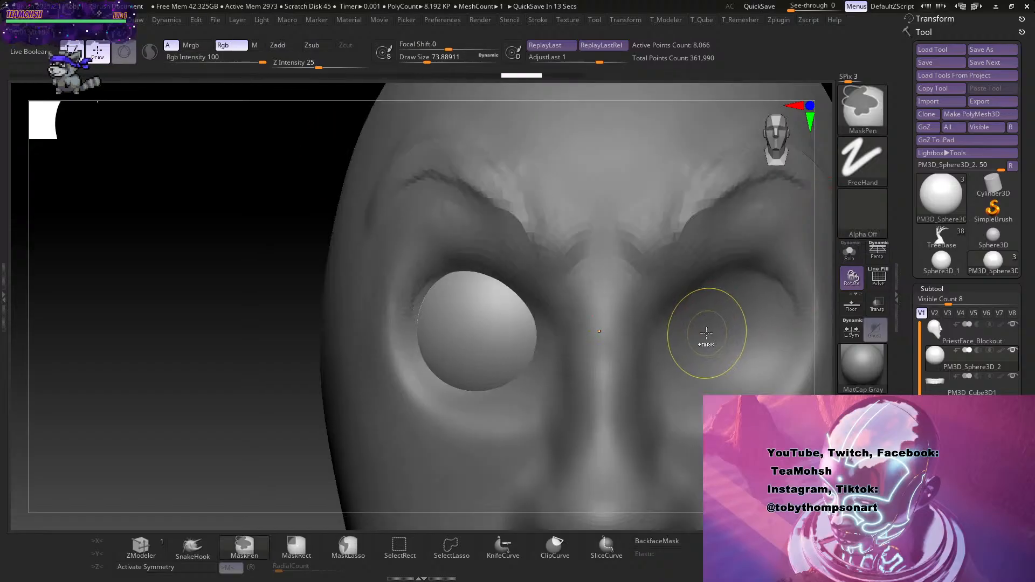
pyautogui.hotkey('ctrl', 'z')
pyautogui.hotkey('ctrl', 'z')
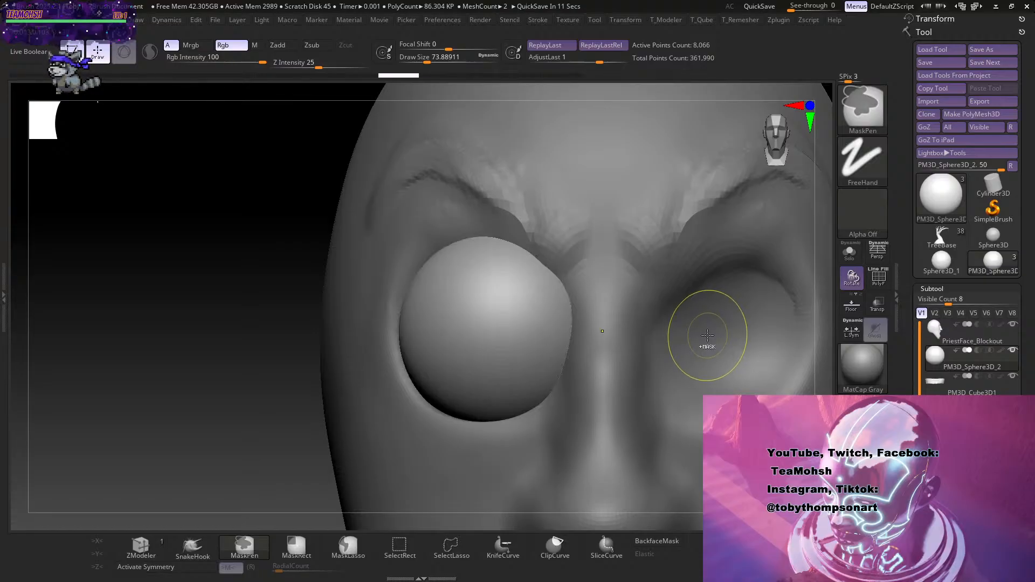
pyautogui.hotkey('ctrl', 'z')
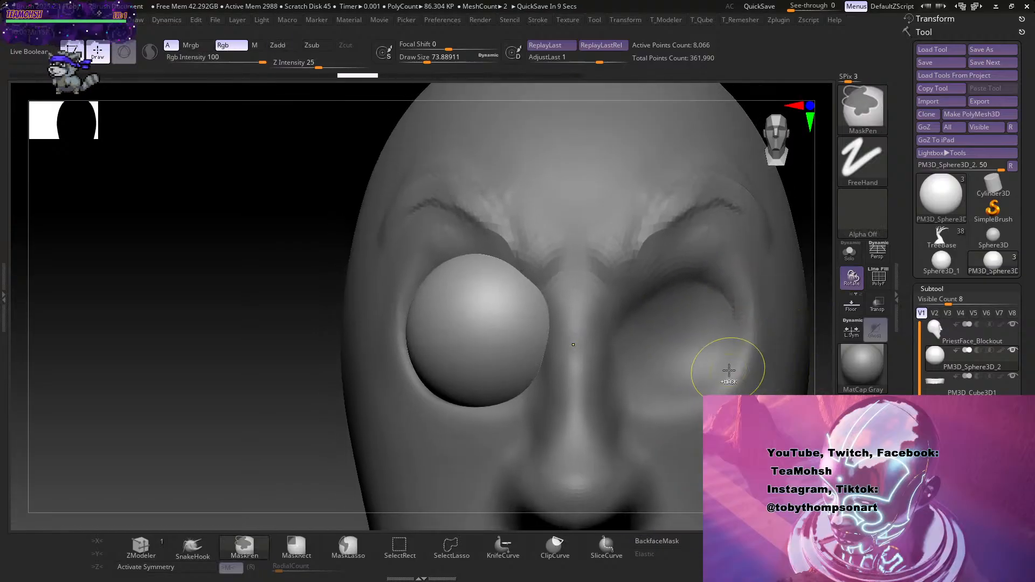
pyautogui.hotkey('ctrl', 'shift', 'z')
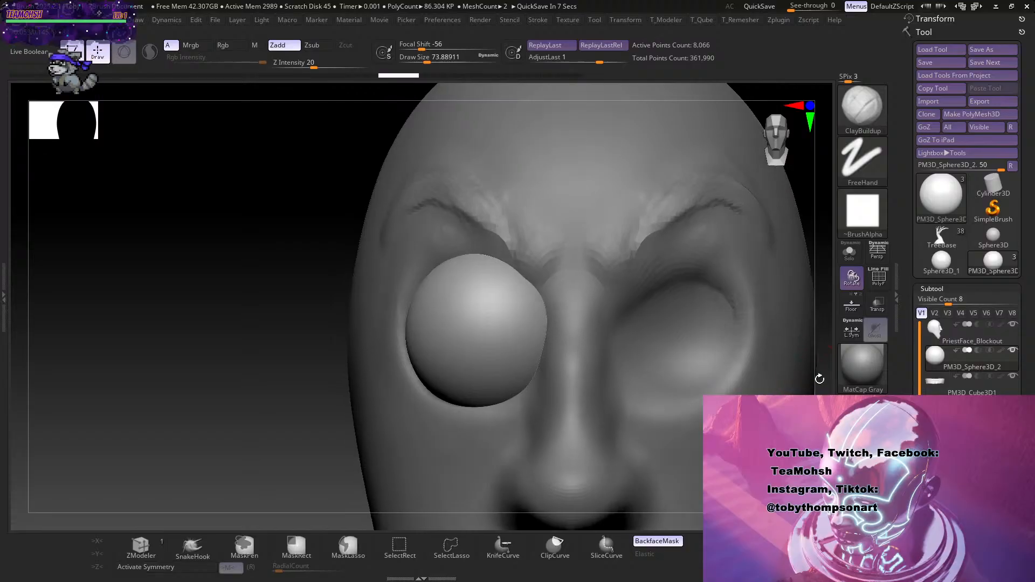
# Turn on perspective and examine the eyeball's fit in the socket from the front and both sides.
pyautogui.click(883, 251)
pyautogui.keyDown('alt'); pyautogui.moveTo(274, 433); pyautogui.dragTo(268, 345); pyautogui.keyUp('alt')
pyautogui.keyDown('alt'); pyautogui.moveTo(668, 411); pyautogui.dragTo(554, 378); pyautogui.keyUp('alt')
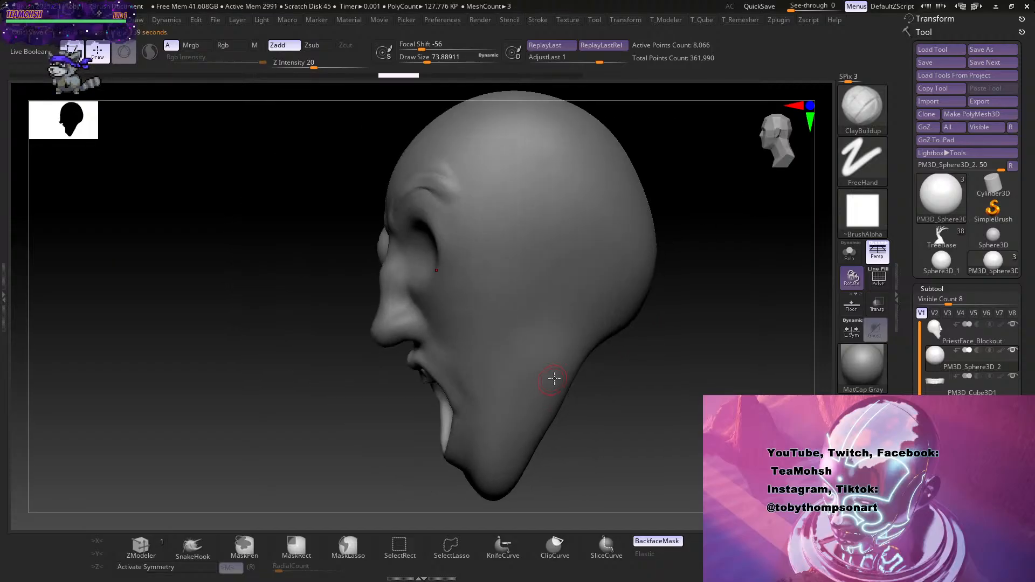
pyautogui.moveTo(628, 399); pyautogui.dragTo(679, 391)
pyautogui.moveTo(721, 379); pyautogui.dragTo(726, 372)
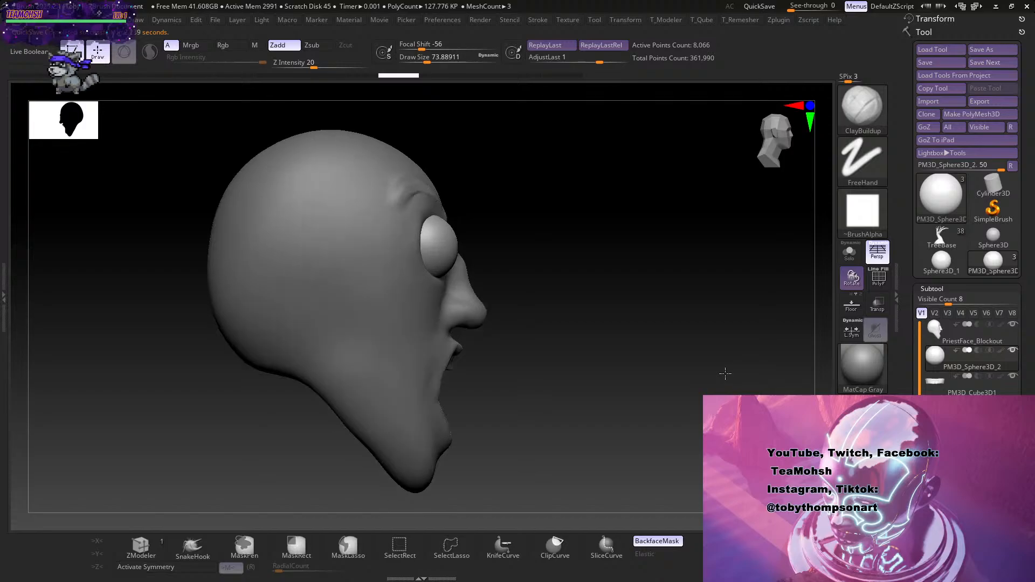
pyautogui.keyDown('alt'); pyautogui.moveTo(627, 368); pyautogui.dragTo(698, 377); pyautogui.keyUp('alt')
pyautogui.moveTo(699, 377); pyautogui.dragTo(645, 377)
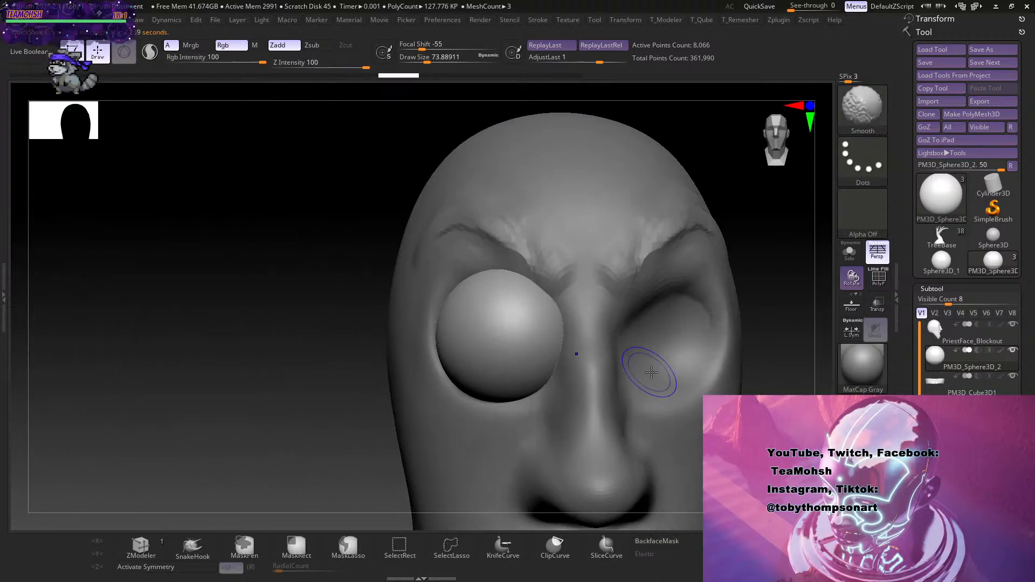
# Isolate the eyeball sphere, slice it horizontally through the middle with SliceCurve and display its polyframe.
pyautogui.click(849, 252)
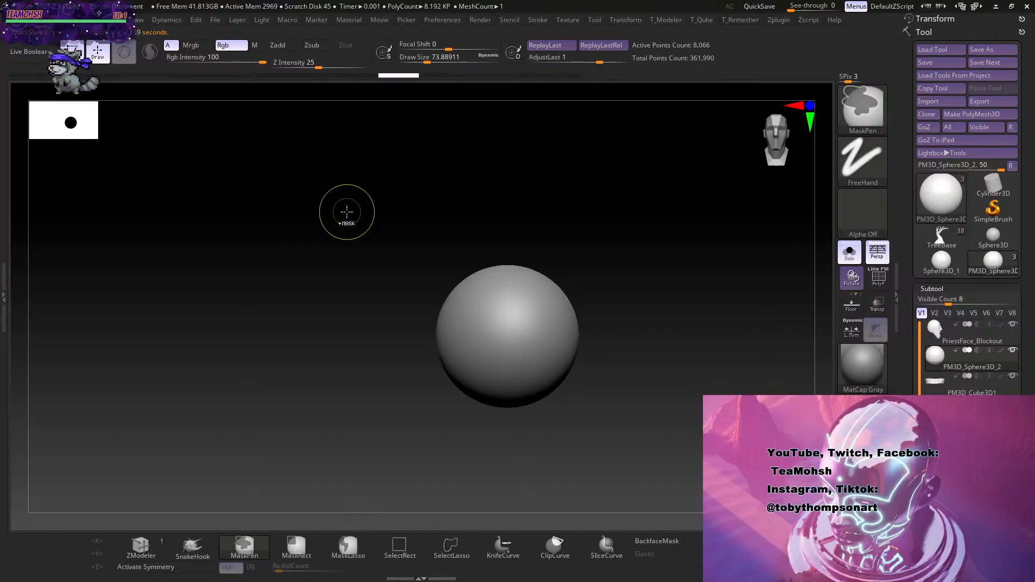
pyautogui.click(849, 252)
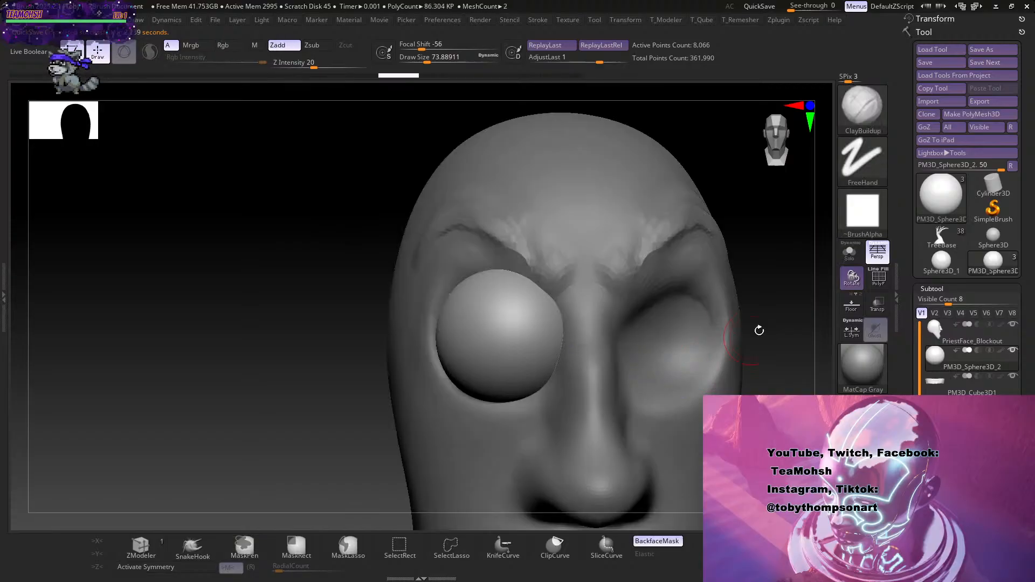
pyautogui.click(849, 252)
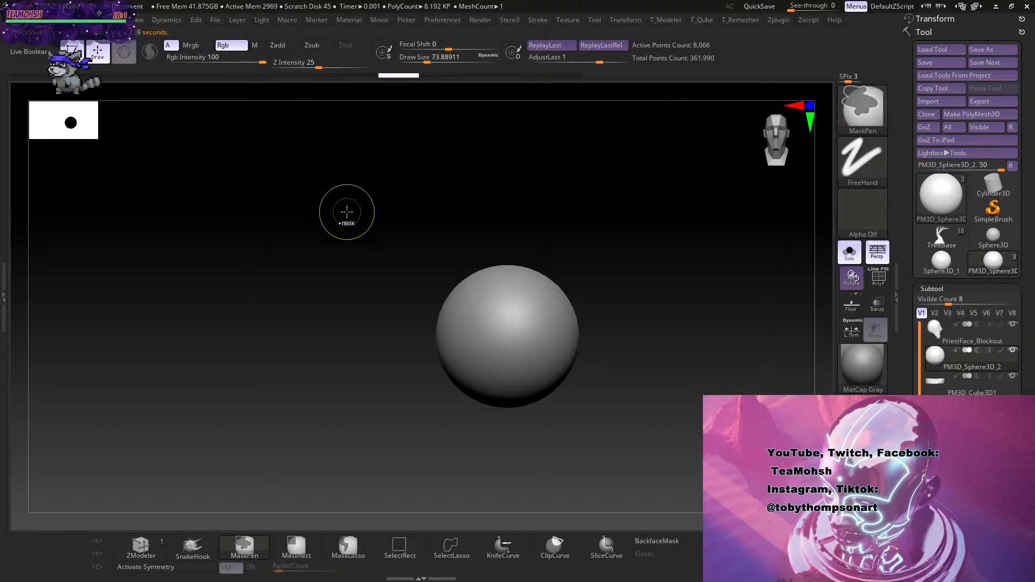
pyautogui.click(607, 546)
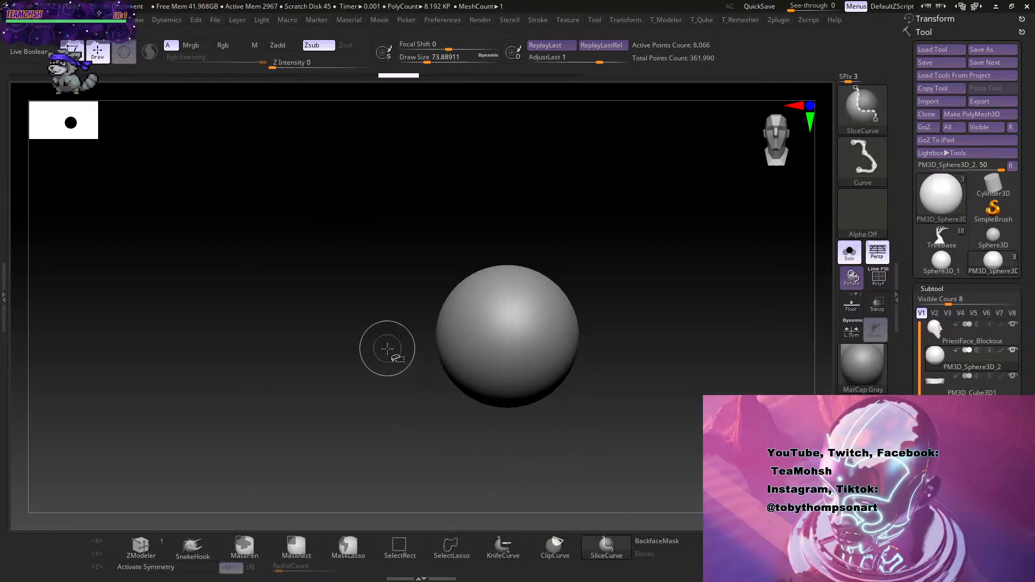
pyautogui.moveTo(374, 335)
pyautogui.keyDown('ctrl'); pyautogui.keyDown('shift'); pyautogui.mouseDown()
pyautogui.moveTo(619, 370)
pyautogui.moveTo(640, 336)
pyautogui.mouseUp(); pyautogui.keyUp('shift'); pyautogui.keyUp('ctrl')
pyautogui.hotkey('shift', 'f')
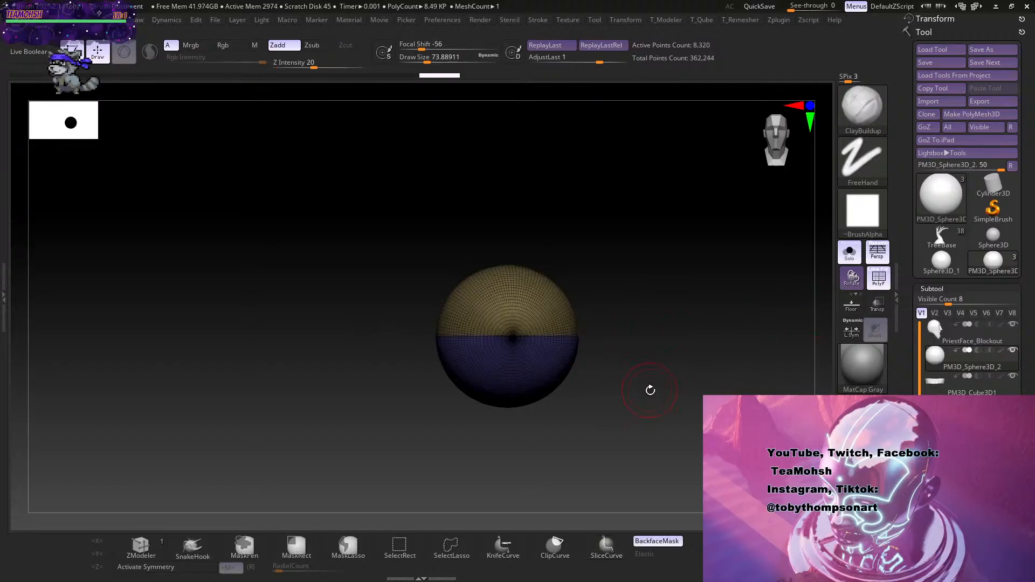
pyautogui.moveTo(650, 391); pyautogui.dragTo(585, 378)
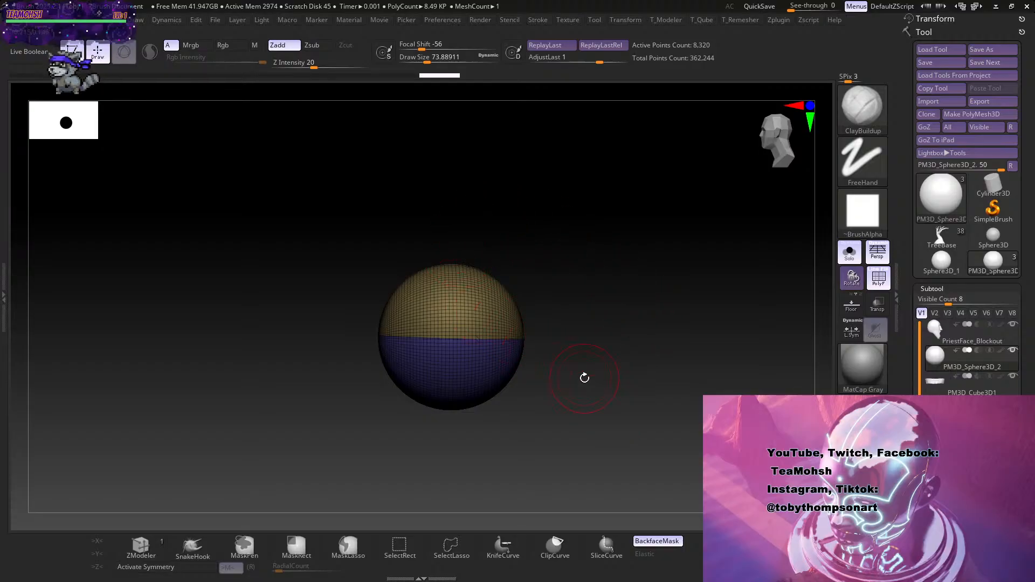
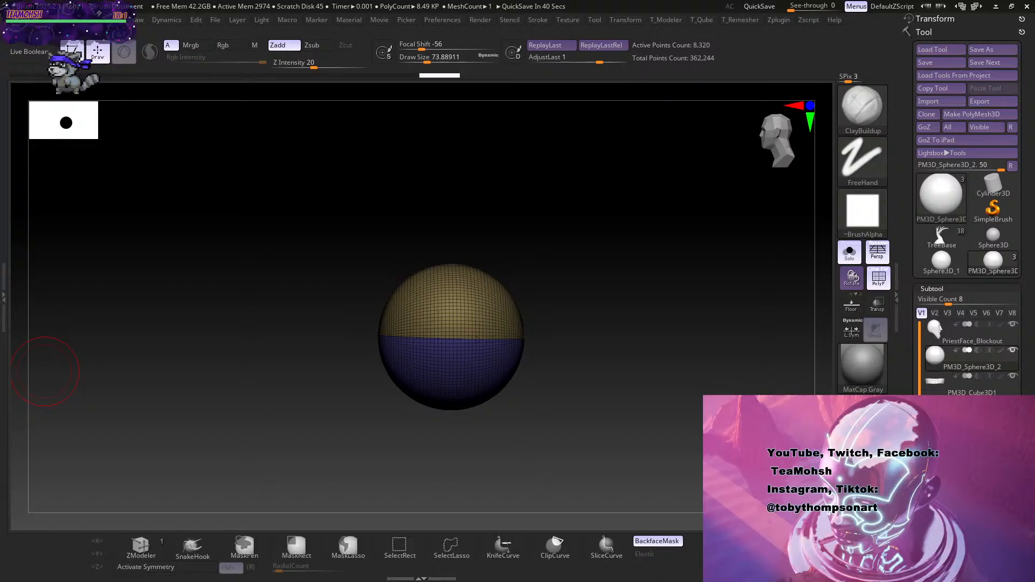
# Frame the sliced sphere from the front and isolate its upper half, hiding the lower polygroup.
pyautogui.moveTo(573, 342); pyautogui.dragTo(642, 370)
pyautogui.press('f')
pyautogui.keyDown('alt'); pyautogui.moveTo(676, 421); pyautogui.dragTo(631, 393); pyautogui.keyUp('alt')
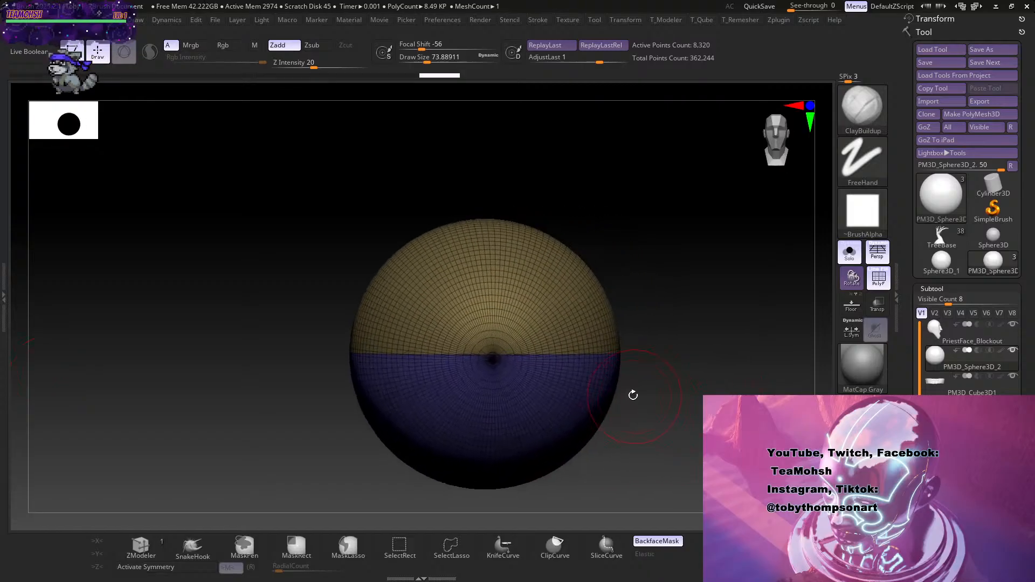
pyautogui.keyDown('ctrl'); pyautogui.keyDown('shift'); pyautogui.click(558, 311); pyautogui.keyUp('shift'); pyautogui.keyUp('ctrl')
pyautogui.moveTo(663, 347); pyautogui.dragTo(674, 388)
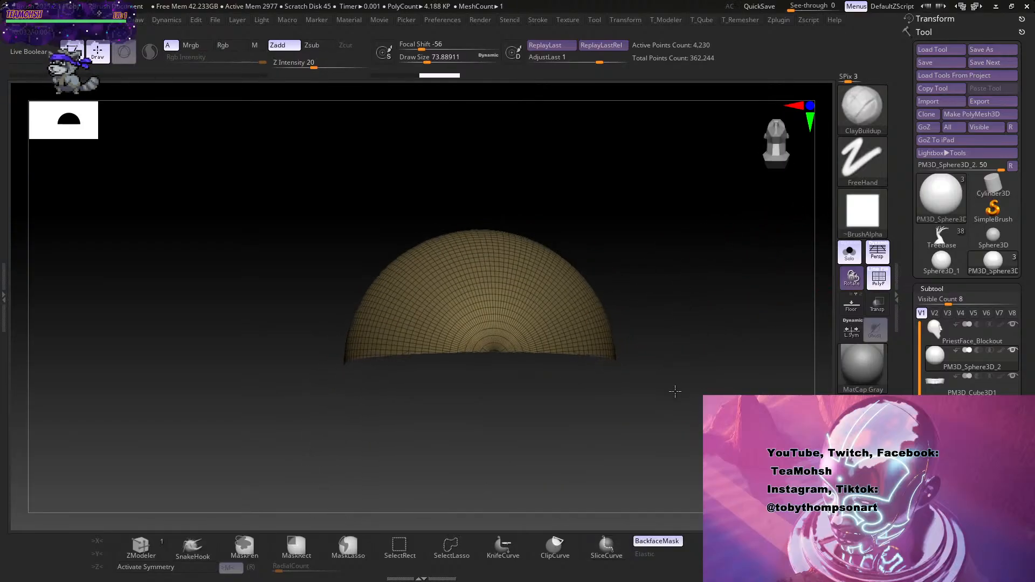
# Show the head around the half sphere again and turn perspective off.
pyautogui.click(877, 252)
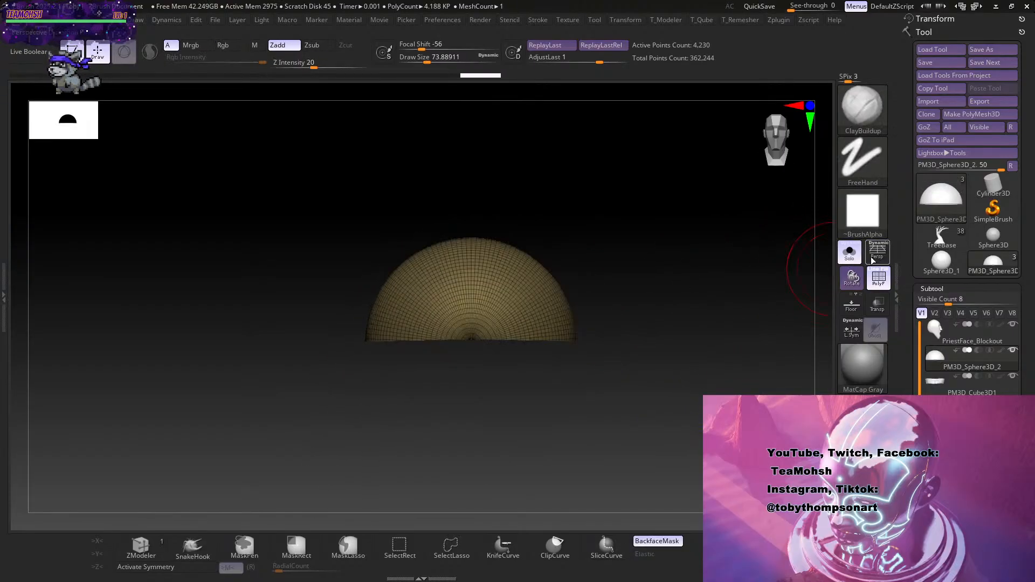
pyautogui.click(878, 251)
pyautogui.click(849, 252)
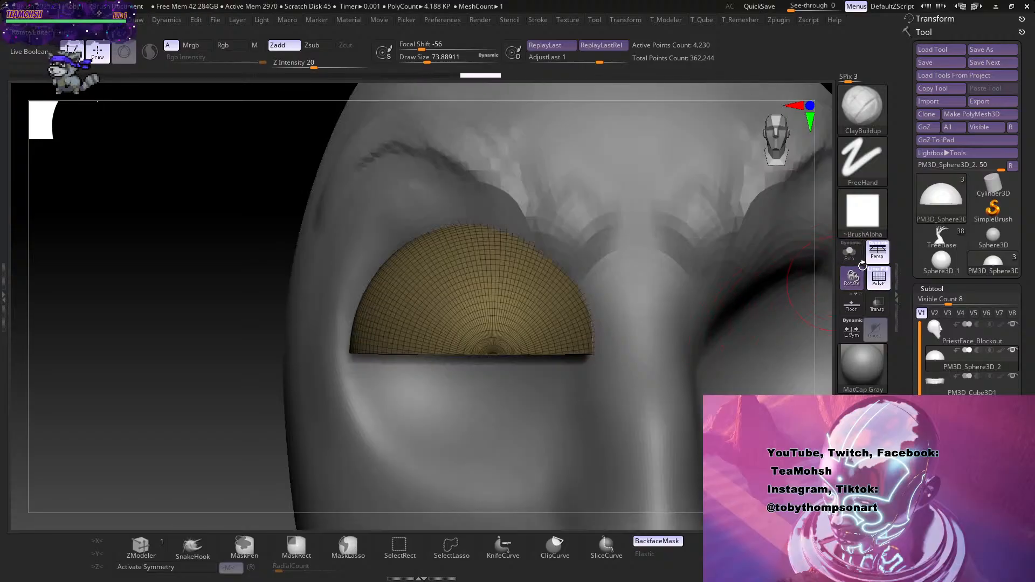
pyautogui.click(877, 255)
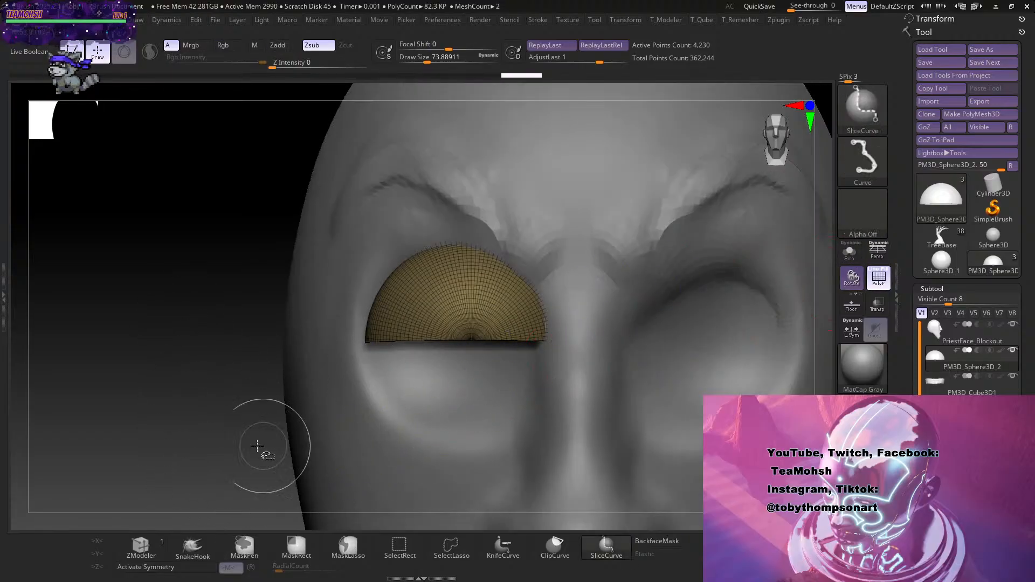
# Unhide the sphere's lower half and undo the horizontal slice so the eyeball is a single polygroup again.
pyautogui.keyDown('ctrl'); pyautogui.keyDown('shift'); pyautogui.click(219, 358); pyautogui.keyUp('shift'); pyautogui.keyUp('ctrl')
pyautogui.keyDown('alt'); pyautogui.moveTo(818, 401); pyautogui.dragTo(746, 277); pyautogui.keyUp('alt')
pyautogui.keyDown('alt'); pyautogui.moveTo(718, 378); pyautogui.dragTo(694, 406); pyautogui.keyUp('alt')
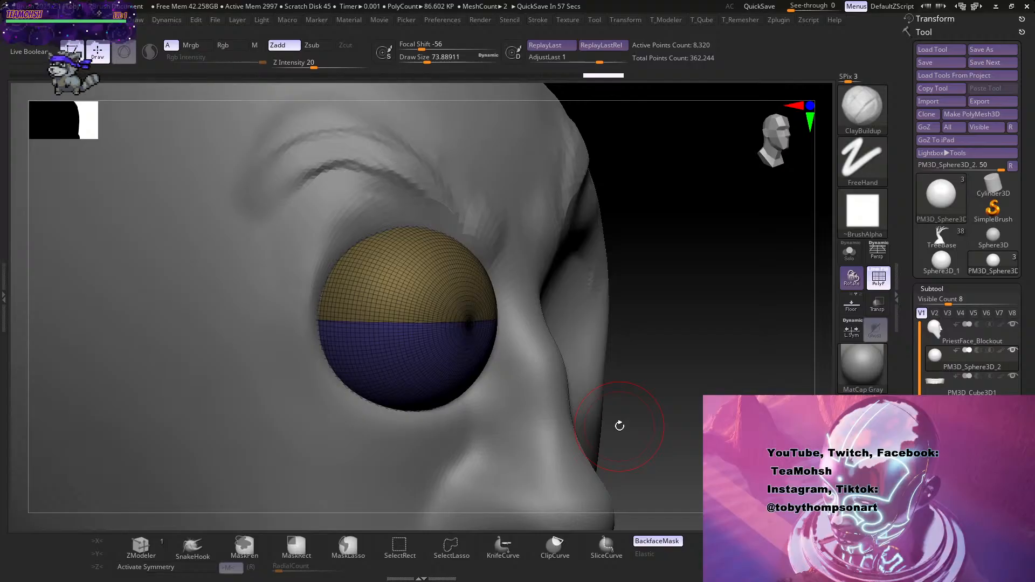
pyautogui.hotkey('ctrl', 'z')
pyautogui.hotkey('ctrl', 'z')
pyautogui.hotkey('ctrl', 'z')
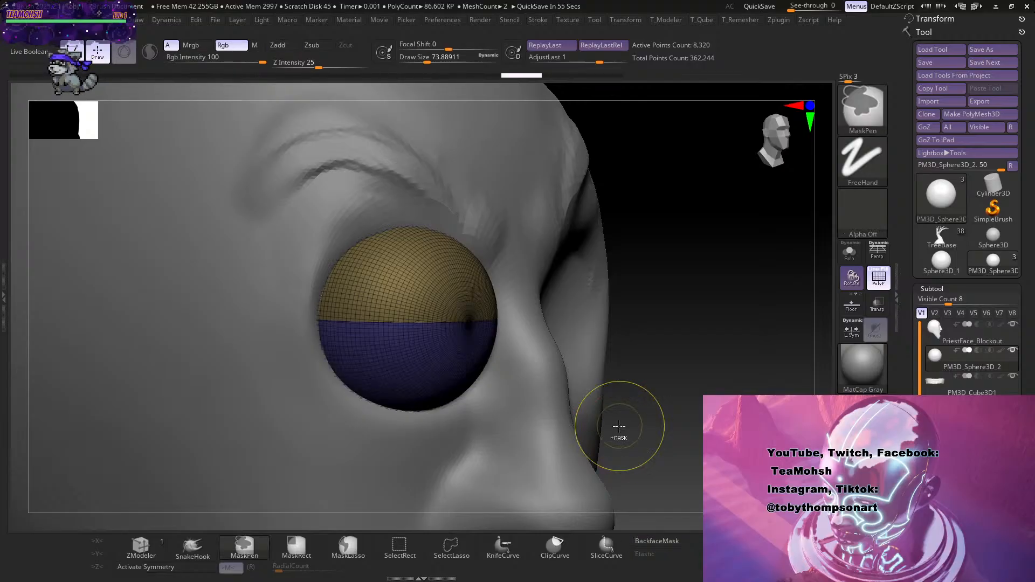
pyautogui.moveTo(619, 426)
pyautogui.mouseDown()
pyautogui.moveTo(670, 370)
pyautogui.moveTo(821, 377)
pyautogui.mouseUp()
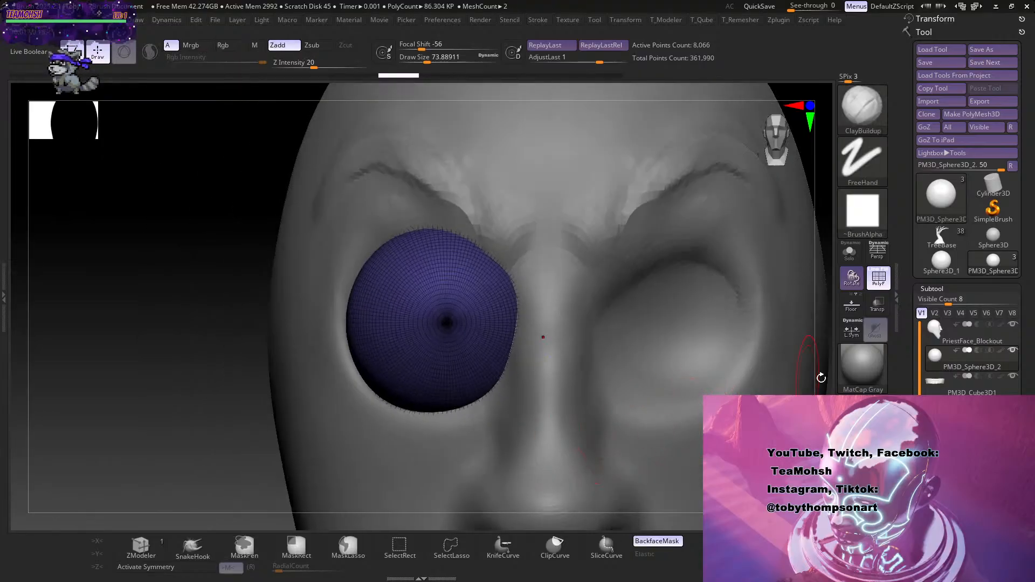
# Duplicate the eyeball sphere and scale the copy up slightly around its centre as an eyelid shell.
pyautogui.scroll(-4, 897, 390)
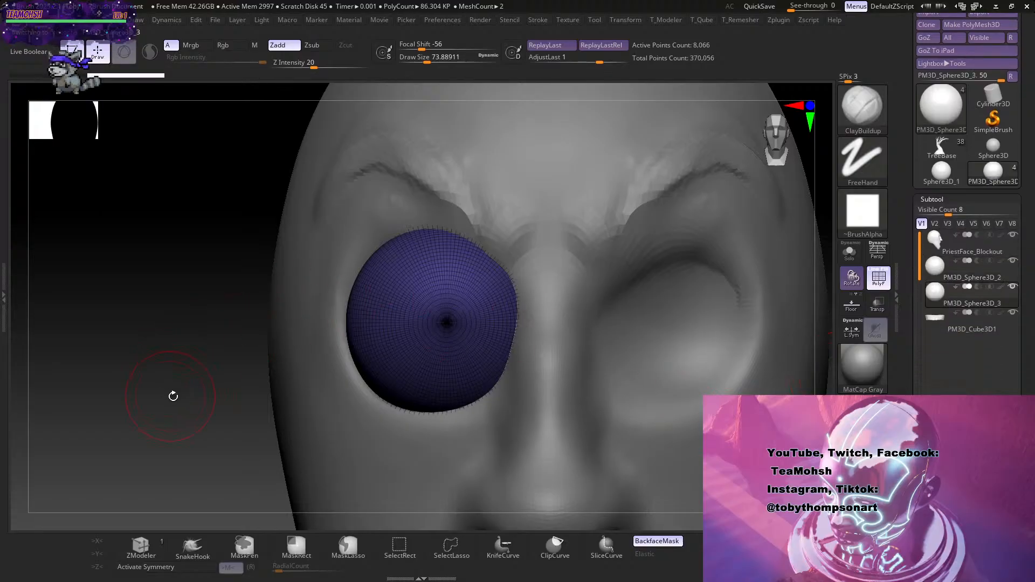
pyautogui.press('w')
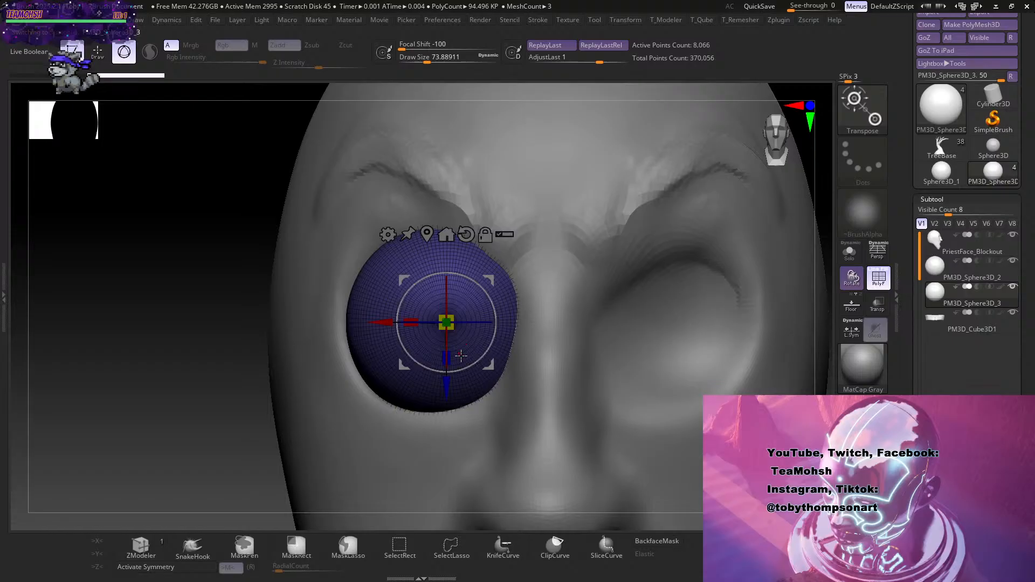
pyautogui.moveTo(448, 323); pyautogui.dragTo(458, 332)
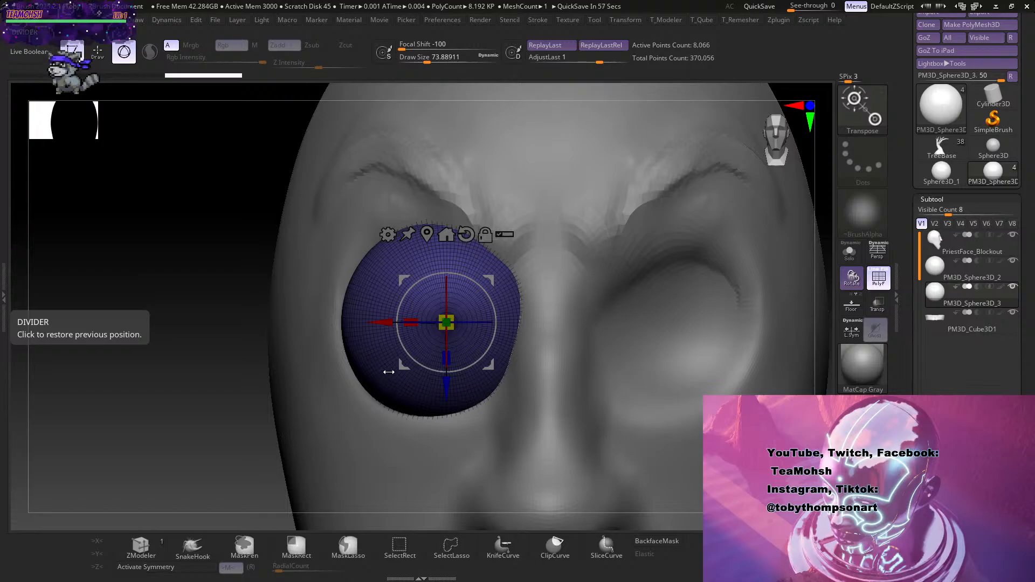
pyautogui.moveTo(176, 452); pyautogui.dragTo(193, 474)
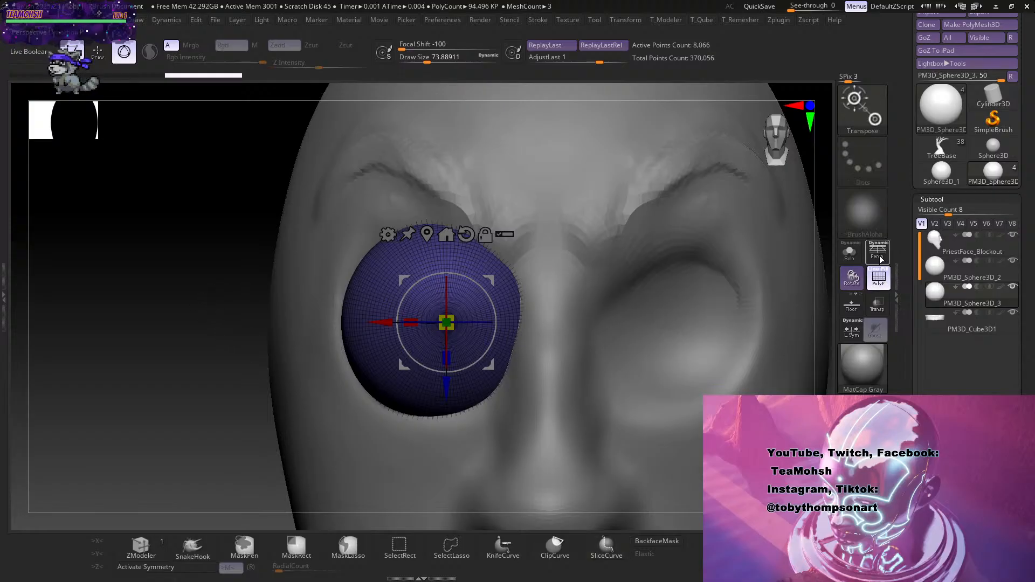
# Slice the enlarged sphere copy horizontally through the middle with SliceCurve and split its polygroups into separate subtools.
pyautogui.hotkey('ctrl', 'shift')
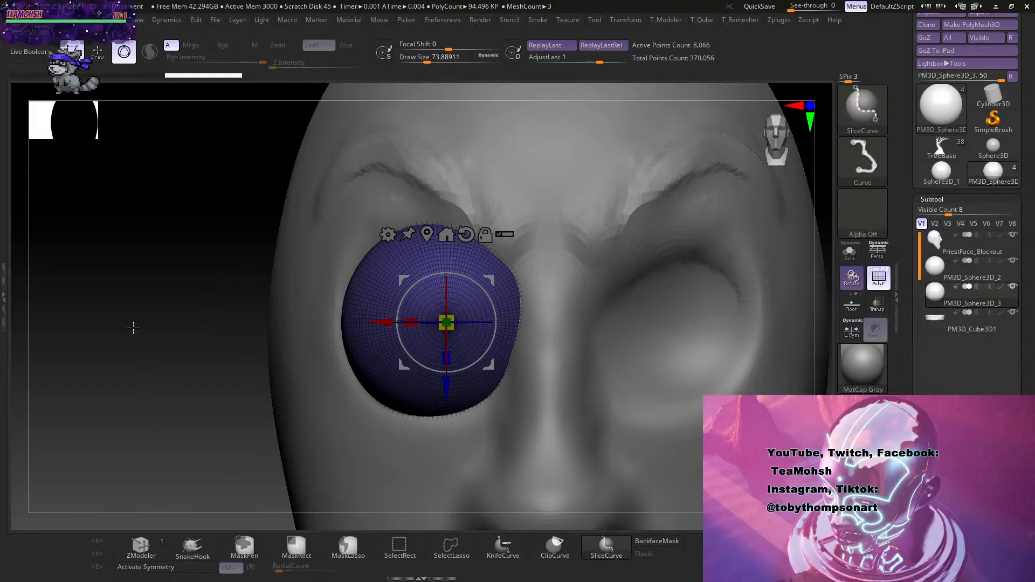
pyautogui.keyDown('ctrl'); pyautogui.keyDown('shift'); pyautogui.moveTo(133, 327); pyautogui.dragTo(666, 314); pyautogui.keyUp('shift'); pyautogui.keyUp('ctrl')
pyautogui.moveTo(127, 392); pyautogui.dragTo(313, 371)
pyautogui.keyDown('alt'); pyautogui.moveTo(776, 426); pyautogui.dragTo(776, 343); pyautogui.keyUp('alt')
pyautogui.press('2')
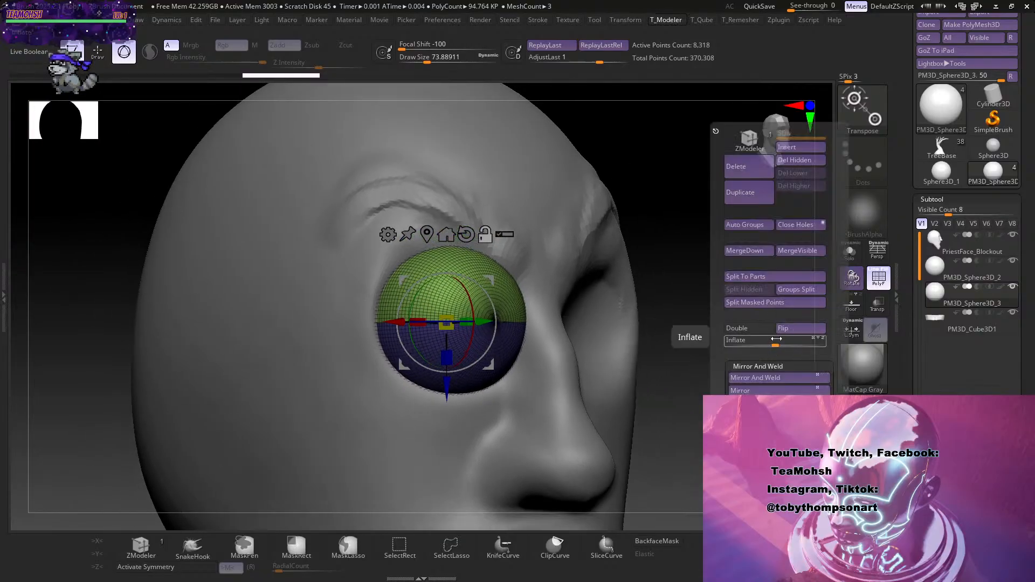
pyautogui.click(803, 289)
pyautogui.click(761, 315)
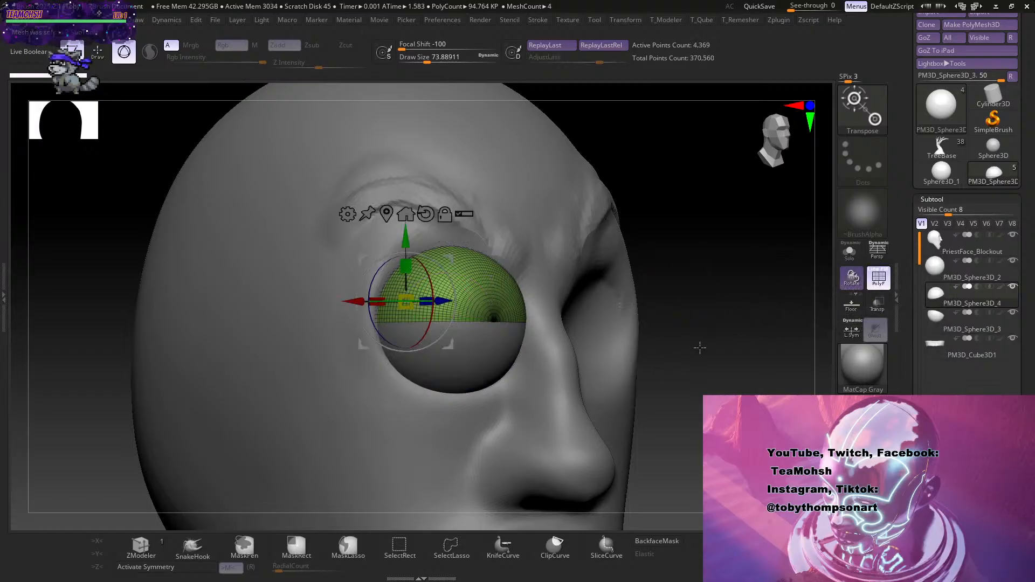
# Close the holes on the upper half shell and check its underside in isolation.
pyautogui.moveTo(750, 376)
pyautogui.mouseDown()
pyautogui.moveTo(723, 378)
pyautogui.moveTo(765, 388)
pyautogui.moveTo(752, 392)
pyautogui.mouseUp()
pyautogui.press('ctrl')
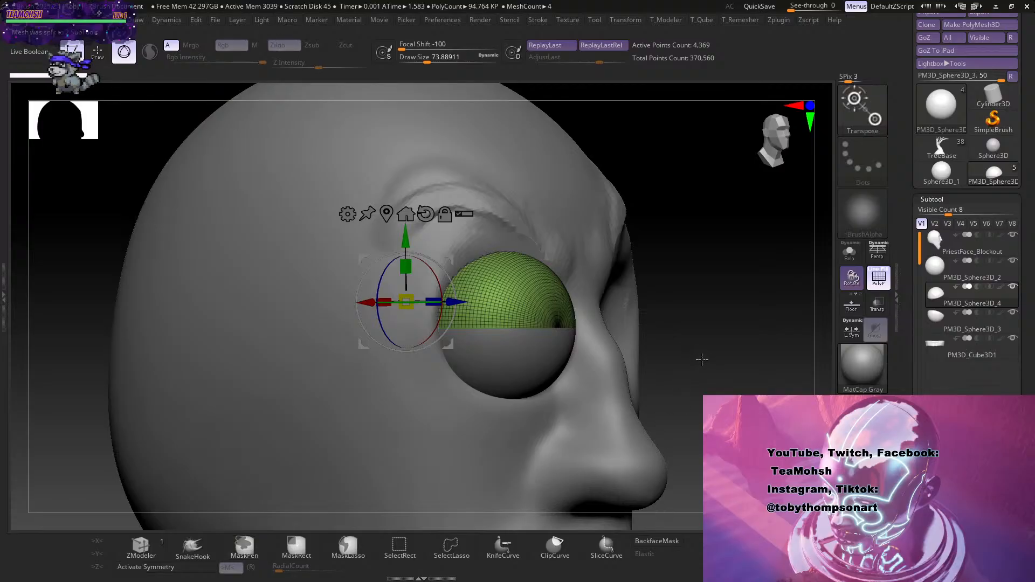
pyautogui.press('space')
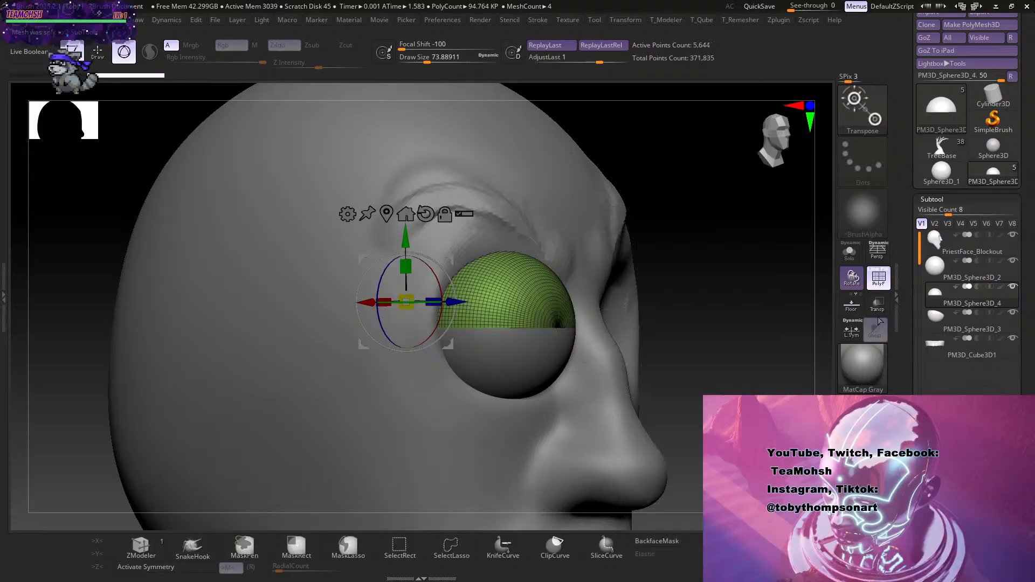
pyautogui.click(849, 253)
pyautogui.moveTo(689, 392); pyautogui.dragTo(690, 275)
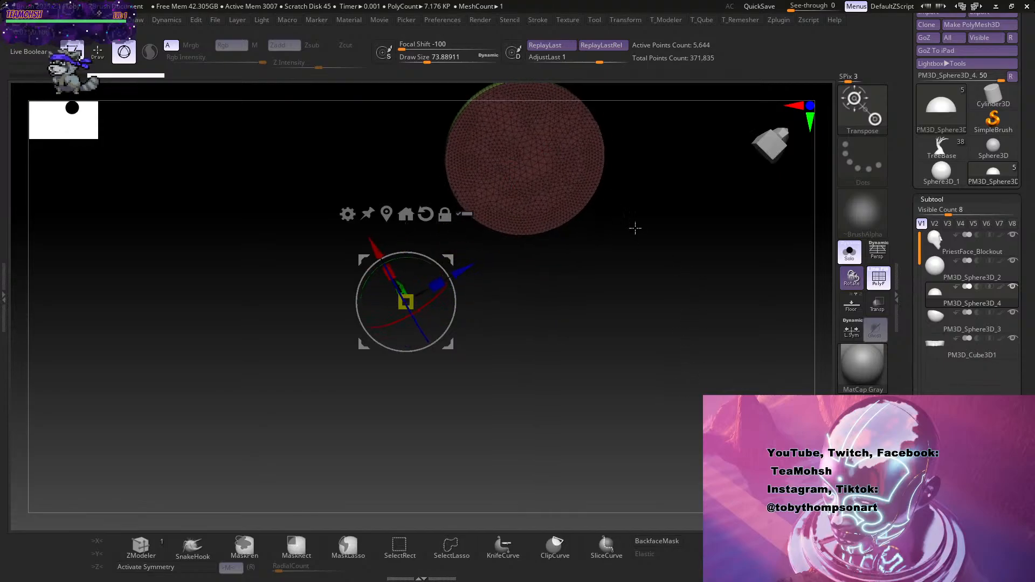
pyautogui.moveTo(636, 227); pyautogui.dragTo(703, 447)
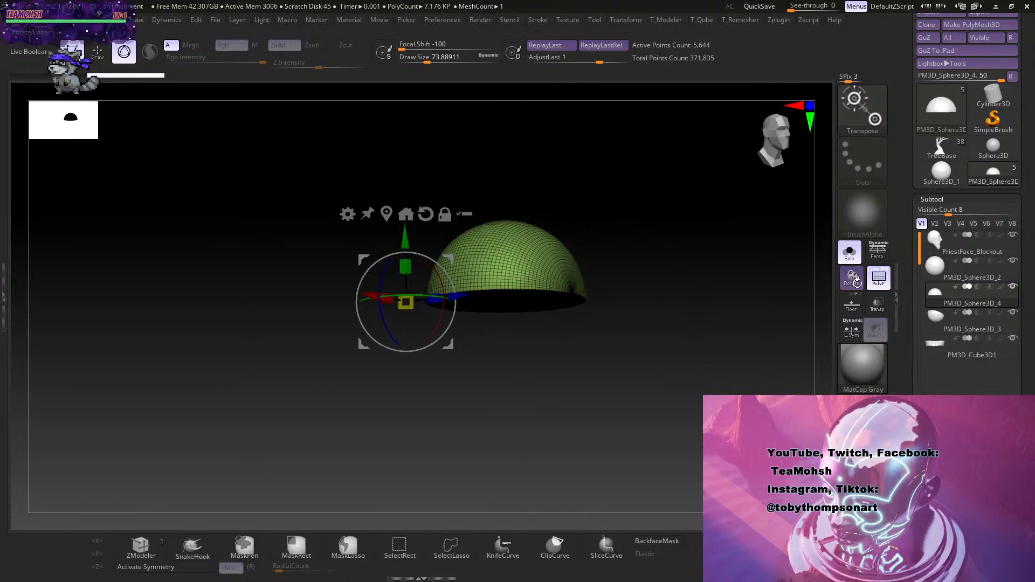
pyautogui.click(849, 252)
# Select the lower half shell, close its holes and inspect the capped opening in Solo mode.
pyautogui.click(972, 321)
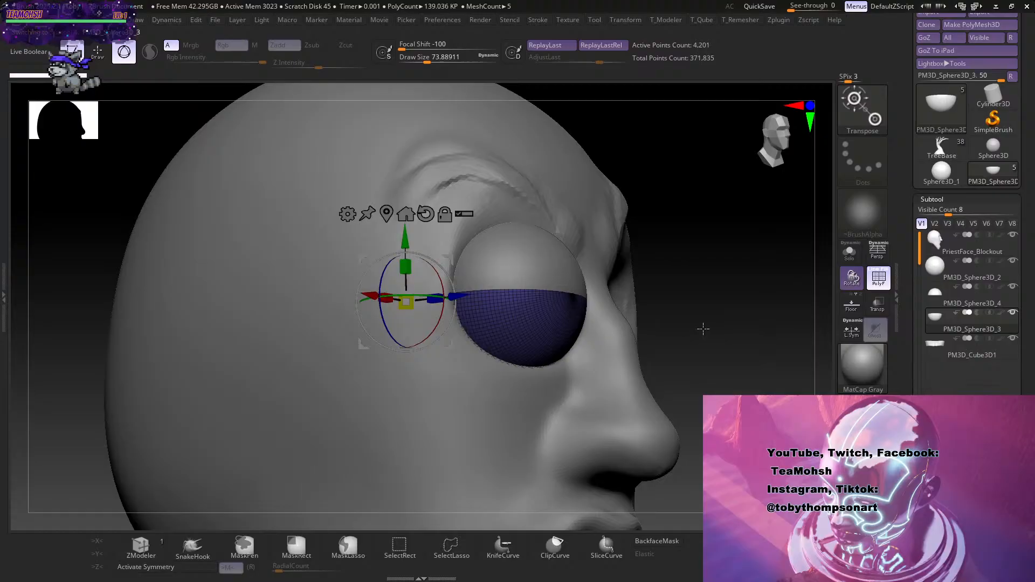
pyautogui.moveTo(703, 329); pyautogui.dragTo(711, 352)
pyautogui.hotkey('alt', '1')
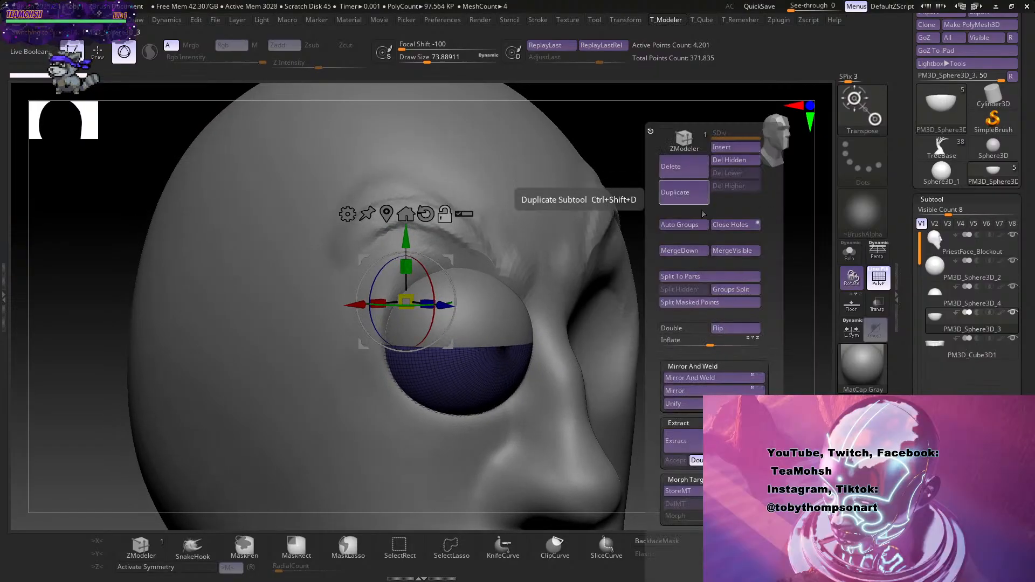
pyautogui.click(731, 224)
pyautogui.click(849, 252)
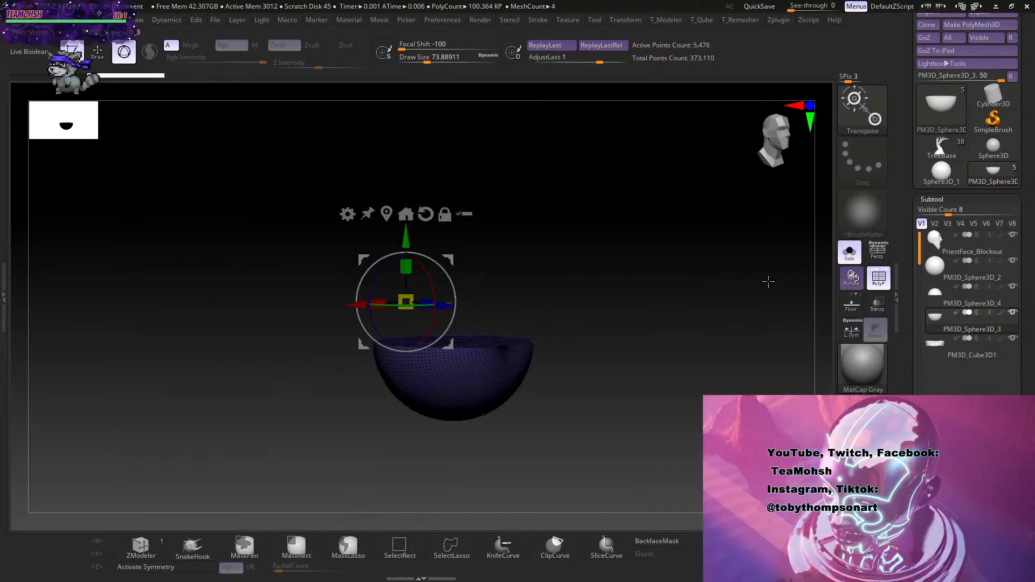
pyautogui.moveTo(768, 281)
pyautogui.mouseDown()
pyautogui.moveTo(720, 377)
pyautogui.moveTo(707, 326)
pyautogui.moveTo(725, 342)
pyautogui.moveTo(691, 377)
pyautogui.mouseUp()
pyautogui.press('ctrl')
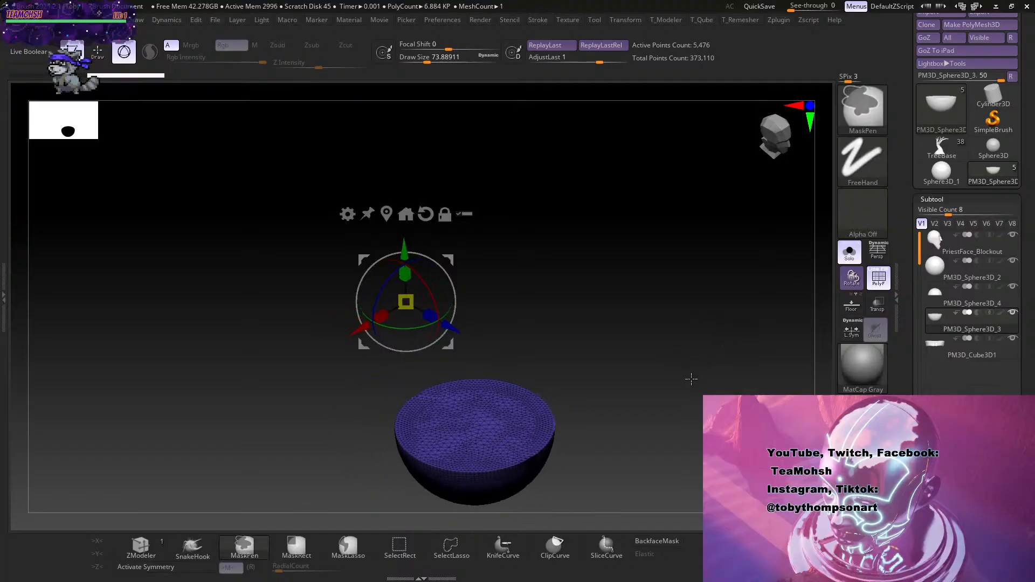
# Undo the hole closing on both half shells, leaving the upper one selected.
pyautogui.hotkey('ctrl', 'z')
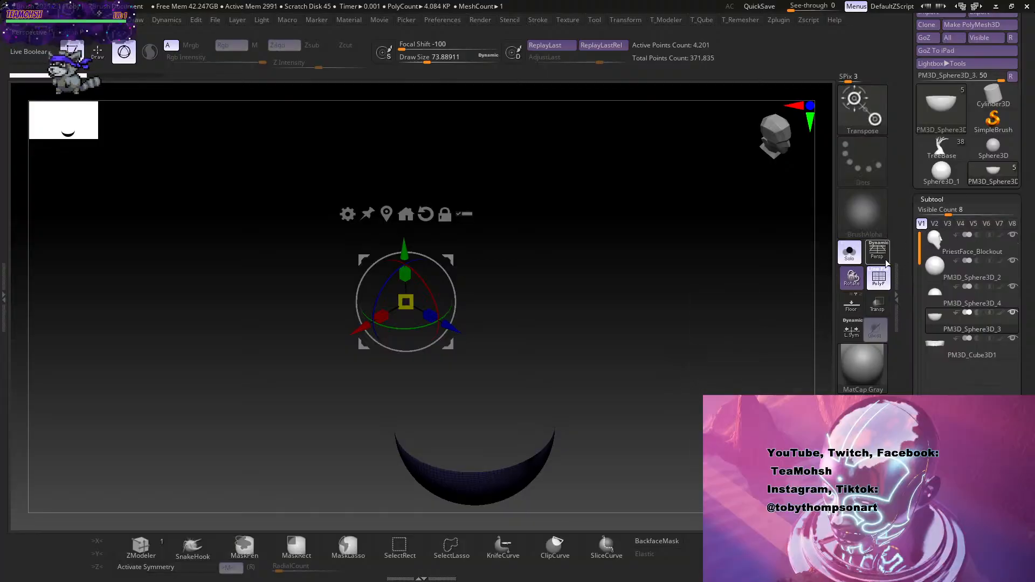
pyautogui.click(961, 300)
pyautogui.moveTo(735, 340); pyautogui.dragTo(696, 370)
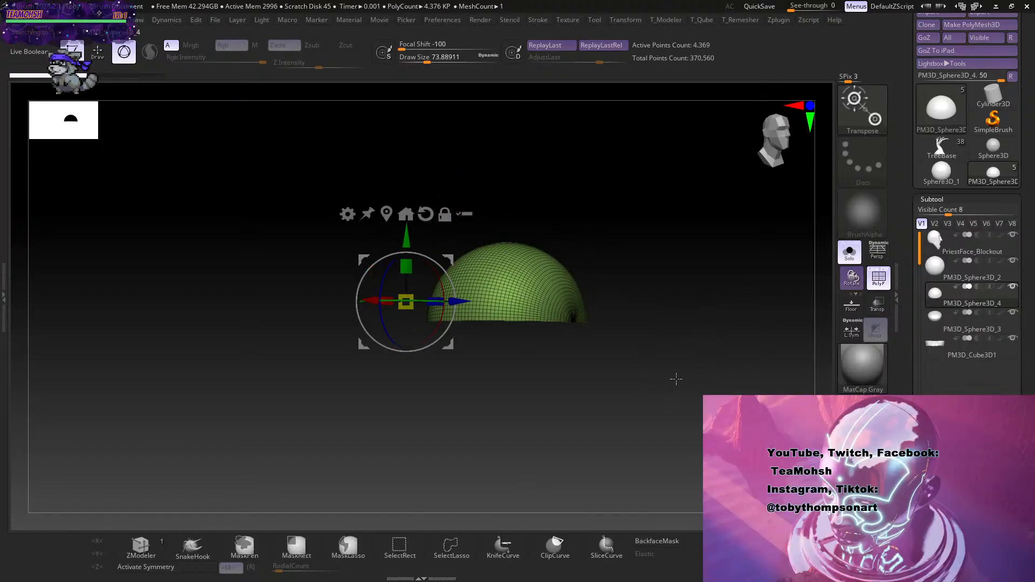
# Show the head around the upper half shell from the front and enable Dynamic Subdiv on that shell.
pyautogui.keyDown('shift'); pyautogui.moveTo(681, 408); pyautogui.dragTo(664, 416); pyautogui.keyUp('shift')
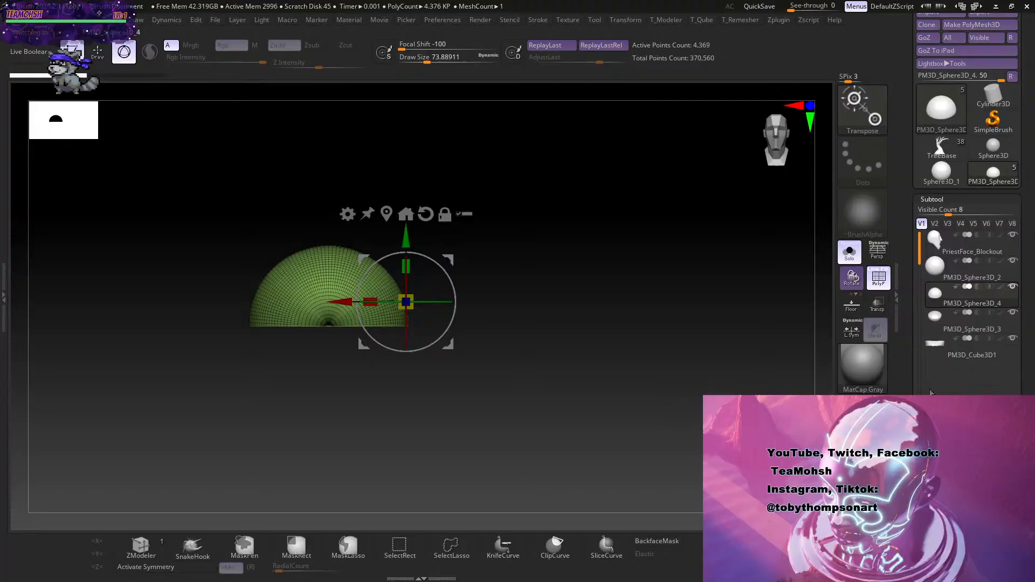
pyautogui.moveTo(913, 302); pyautogui.dragTo(912, 163)
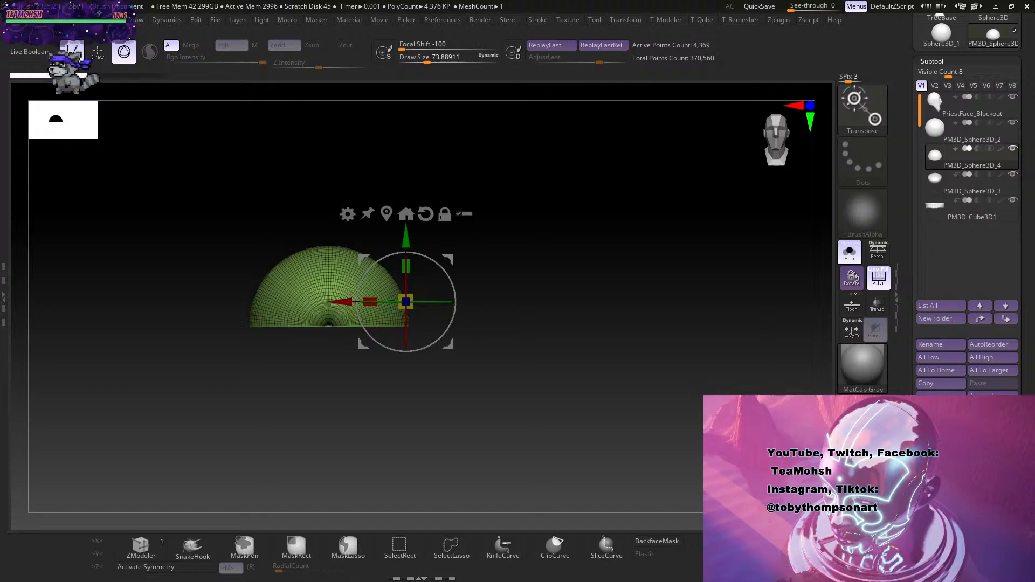
pyautogui.moveTo(912, 345); pyautogui.dragTo(912, 249)
pyautogui.click(850, 252)
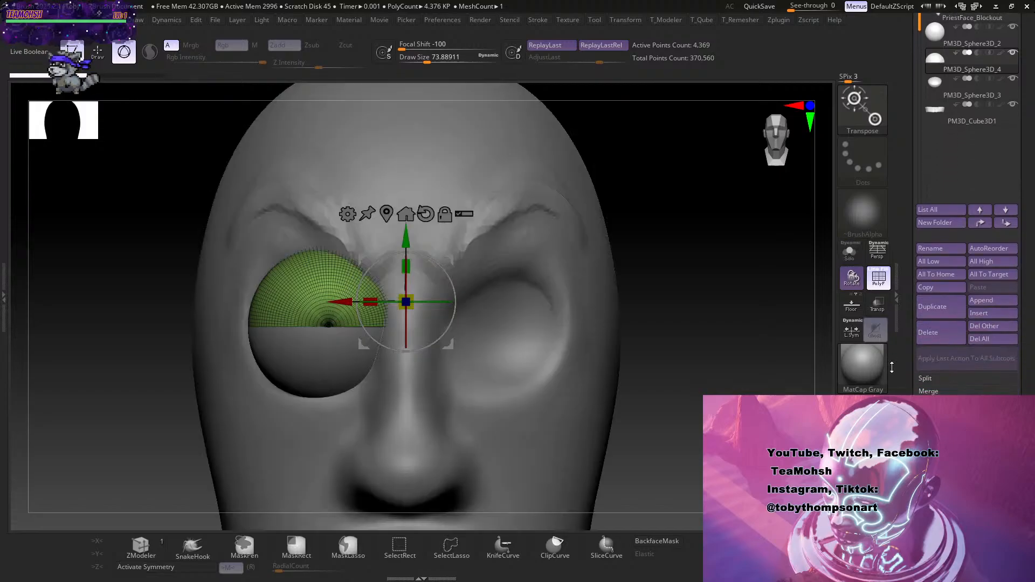
pyautogui.moveTo(912, 323); pyautogui.dragTo(912, 216)
pyautogui.click(938, 386)
pyautogui.moveTo(964, 386); pyautogui.dragTo(964, 242)
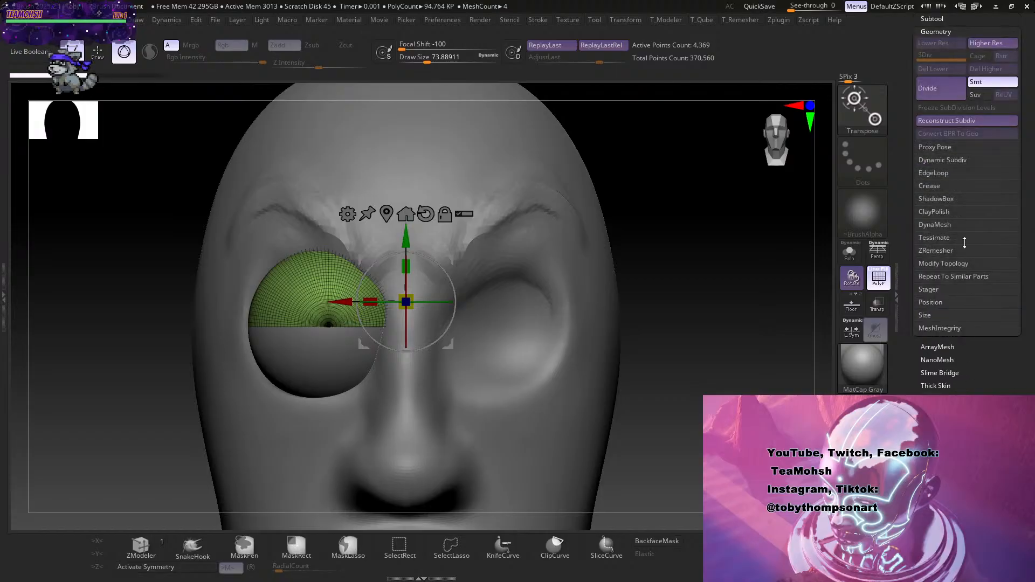
pyautogui.click(959, 160)
pyautogui.click(932, 172)
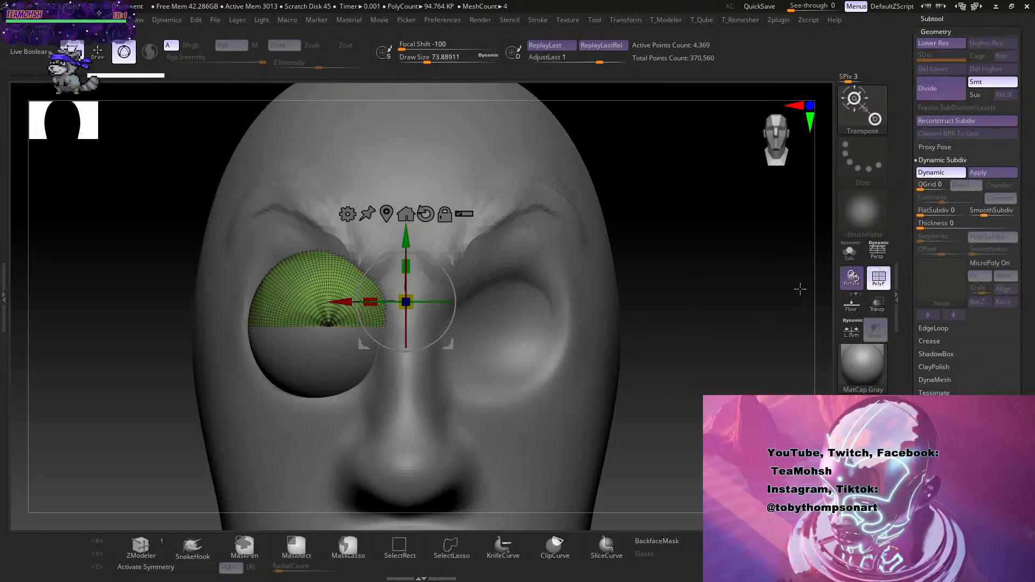
# Isolate the upper half shell, hide the polyframe and set its Dynamic Subdiv thickness to 0.01234.
pyautogui.click(849, 252)
pyautogui.moveTo(649, 356); pyautogui.dragTo(665, 301)
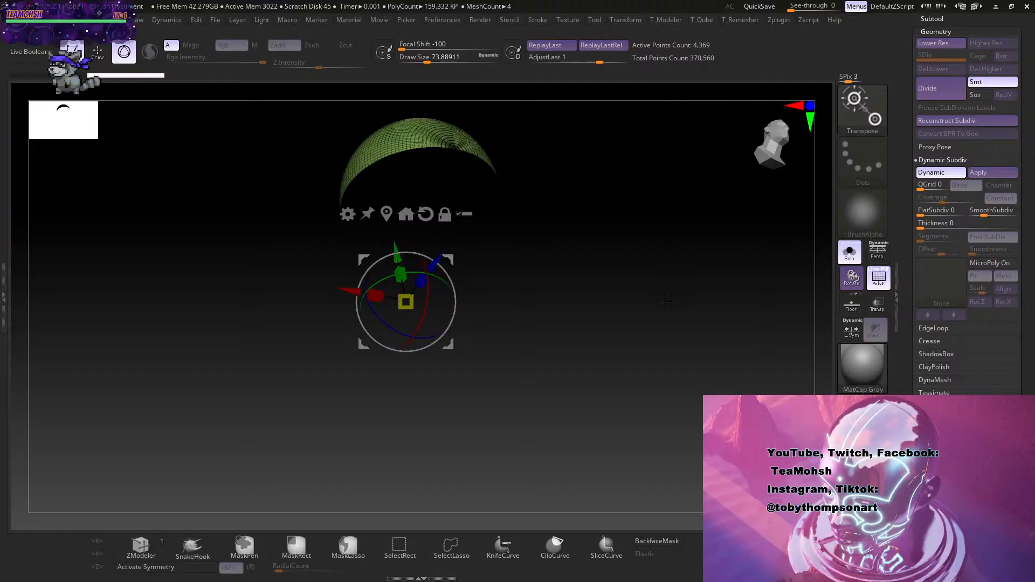
pyautogui.click(878, 277)
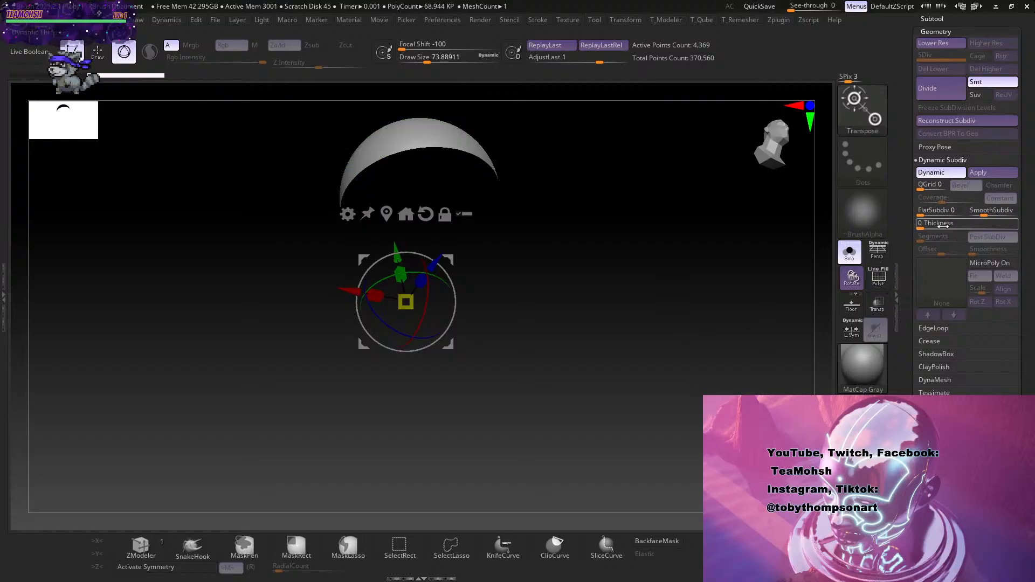
pyautogui.moveTo(926, 227); pyautogui.dragTo(950, 228)
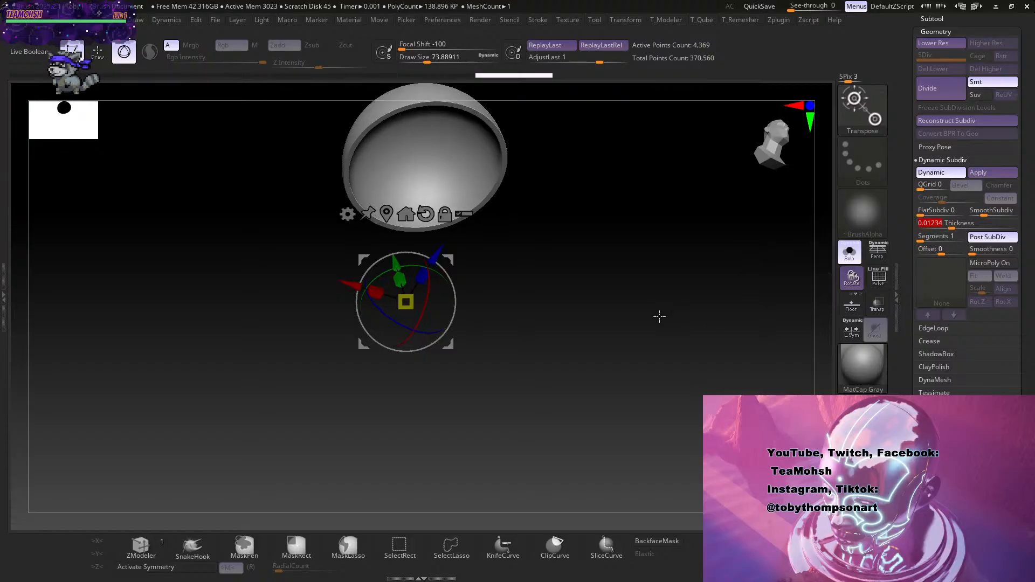
pyautogui.moveTo(659, 316); pyautogui.dragTo(656, 330)
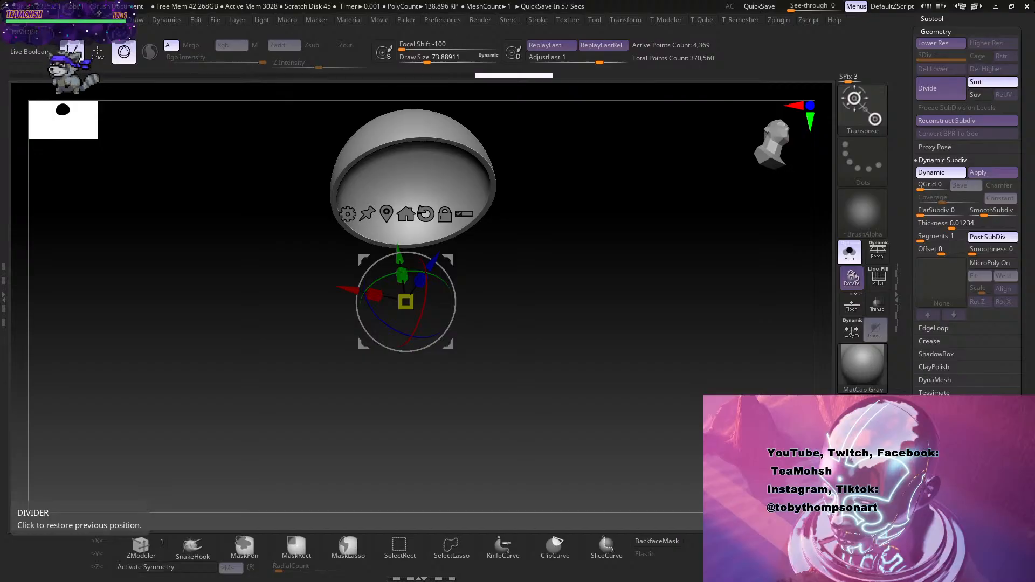
pyautogui.moveTo(571, 299); pyautogui.dragTo(566, 320)
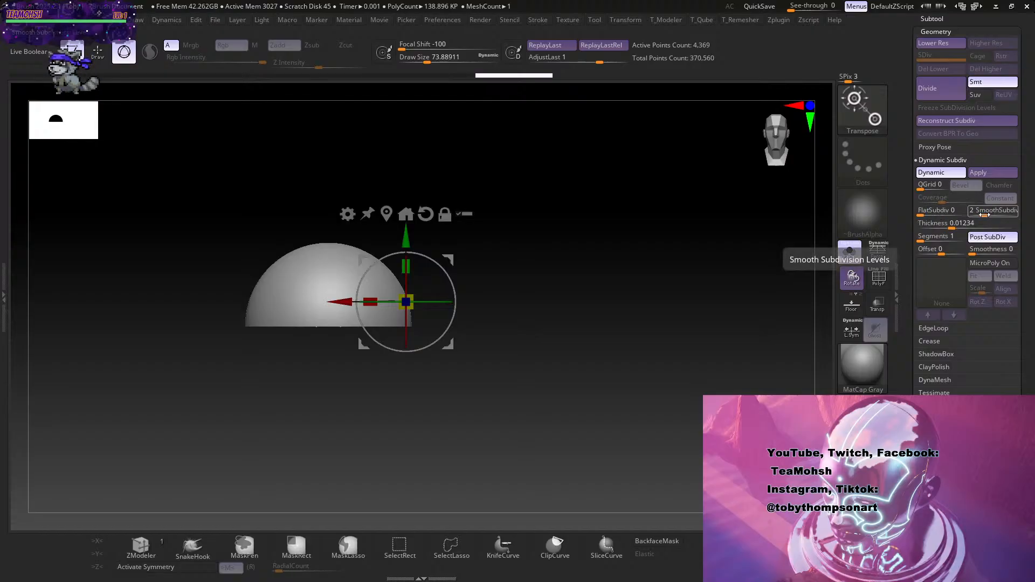
# Set the upper shell's SmoothSubdiv level to 0 and show the rest of the head again.
pyautogui.moveTo(978, 216); pyautogui.dragTo(969, 217)
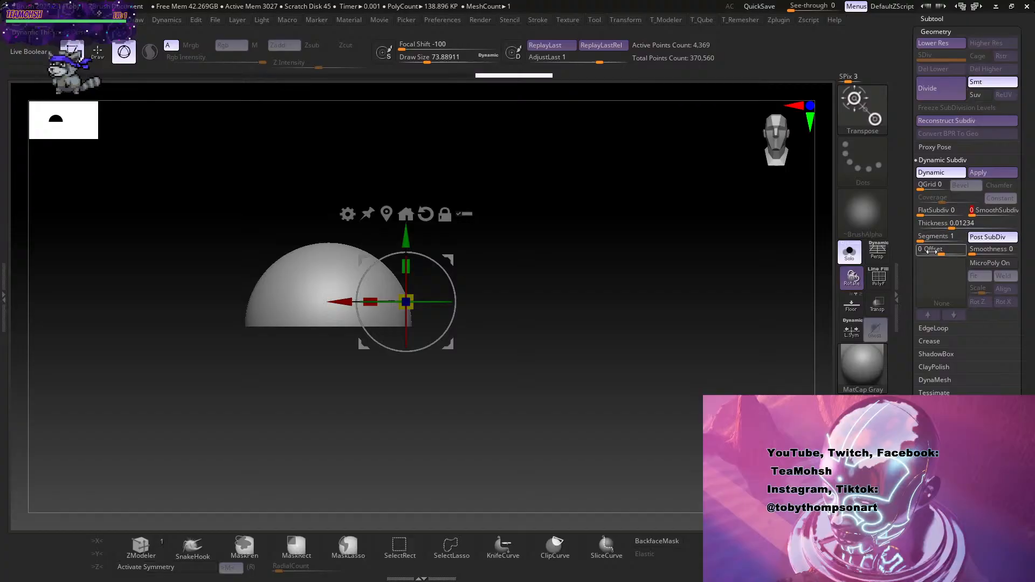
pyautogui.moveTo(600, 419)
pyautogui.mouseDown()
pyautogui.moveTo(617, 318)
pyautogui.moveTo(617, 353)
pyautogui.moveTo(676, 362)
pyautogui.moveTo(661, 398)
pyautogui.moveTo(608, 427)
pyautogui.mouseUp()
pyautogui.keyDown('alt'); pyautogui.moveTo(556, 401); pyautogui.dragTo(668, 413); pyautogui.keyUp('alt')
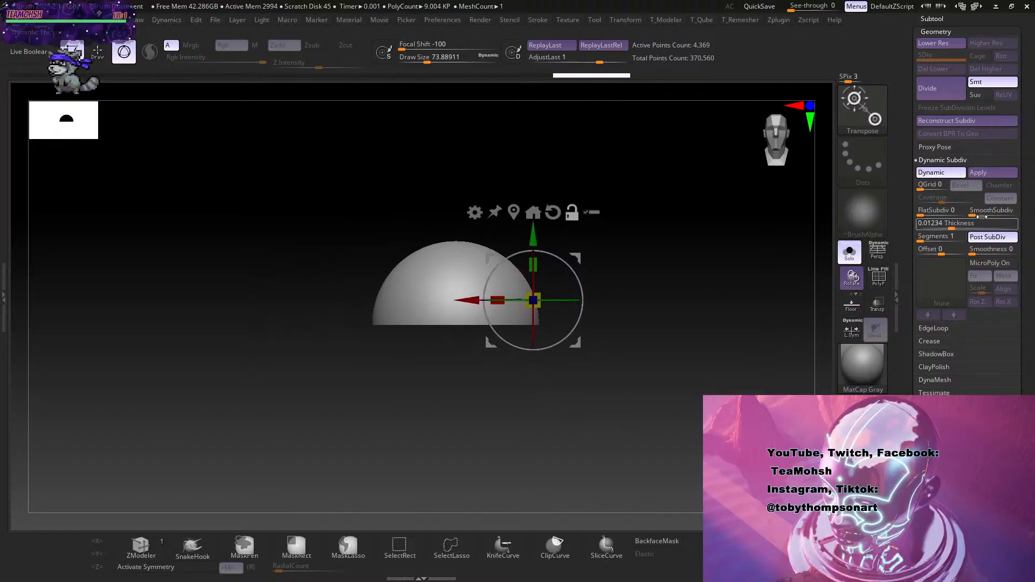
pyautogui.click(849, 253)
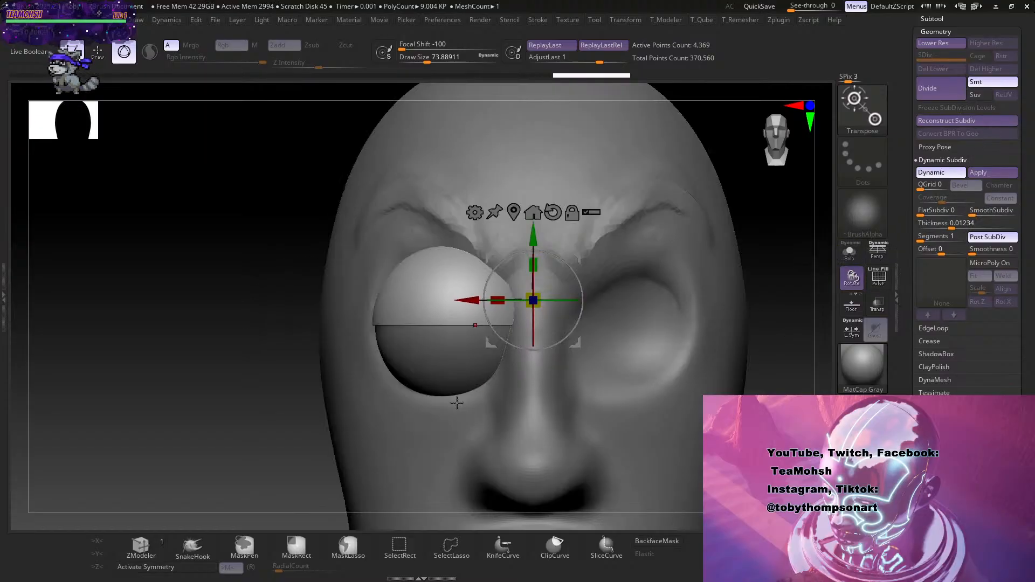
# Select the lower half shell and enable Dynamic Subdiv on it with SmoothSubdiv 0 and thickness 0.01234.
pyautogui.click(617, 369)
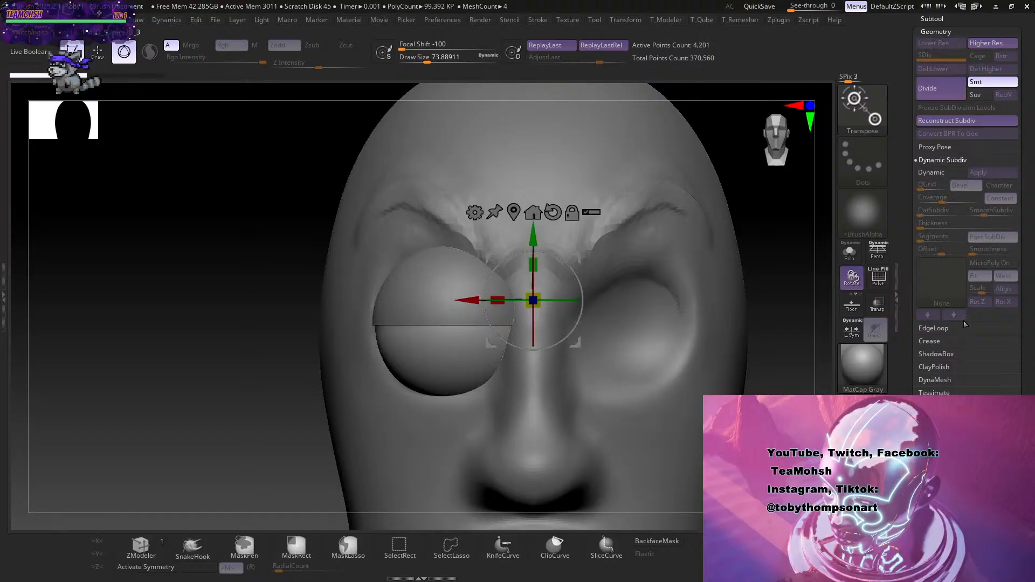
pyautogui.click(935, 172)
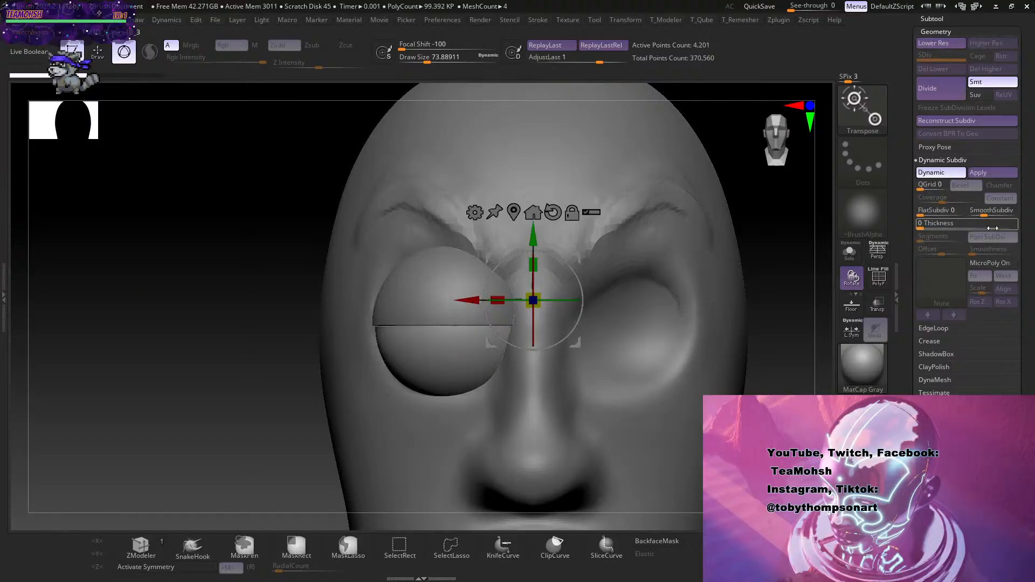
pyautogui.moveTo(975, 215); pyautogui.dragTo(969, 217)
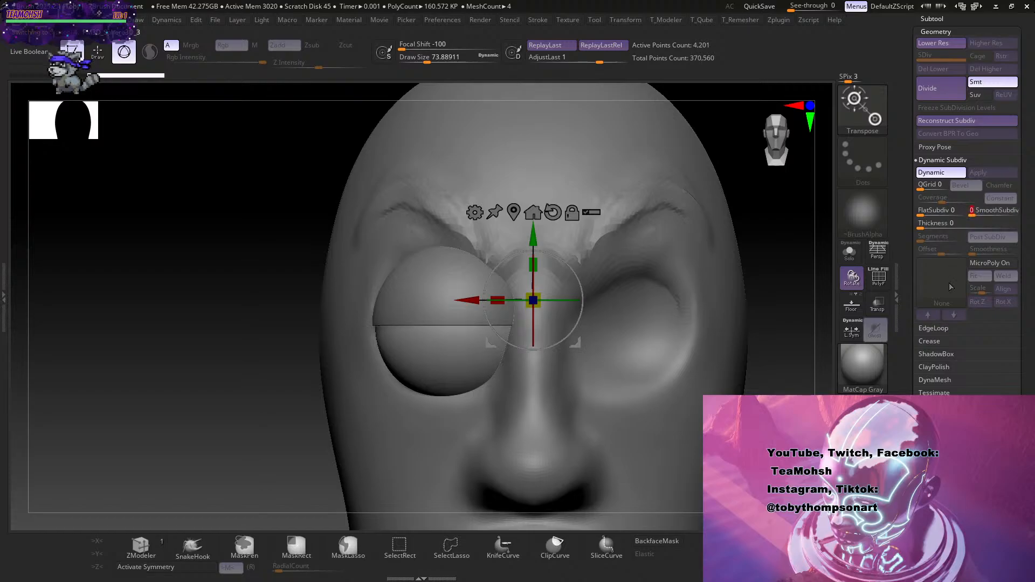
pyautogui.click(946, 227)
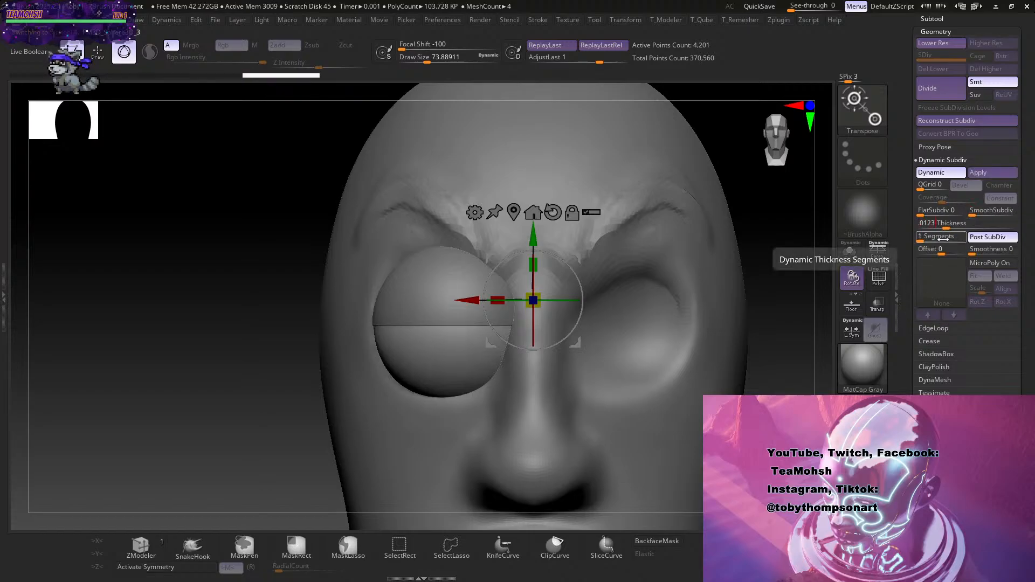
pyautogui.write('.01234')
pyautogui.press('Return')
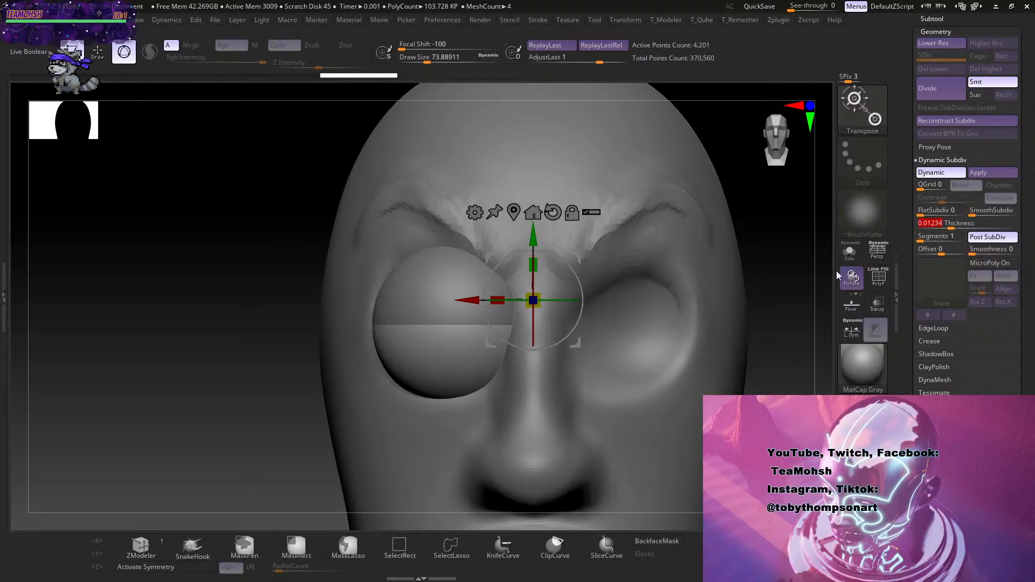
# Isolate the lower half shell, apply its Dynamic Subdiv thickness to the geometry and show the polyframe.
pyautogui.click(850, 251)
pyautogui.moveTo(852, 276); pyautogui.dragTo(862, 295)
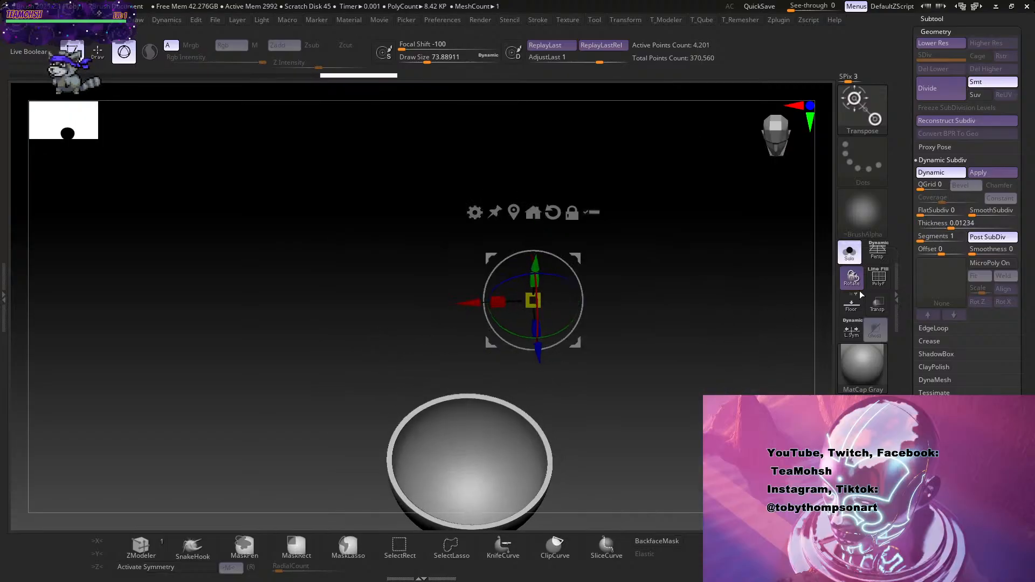
pyautogui.click(995, 174)
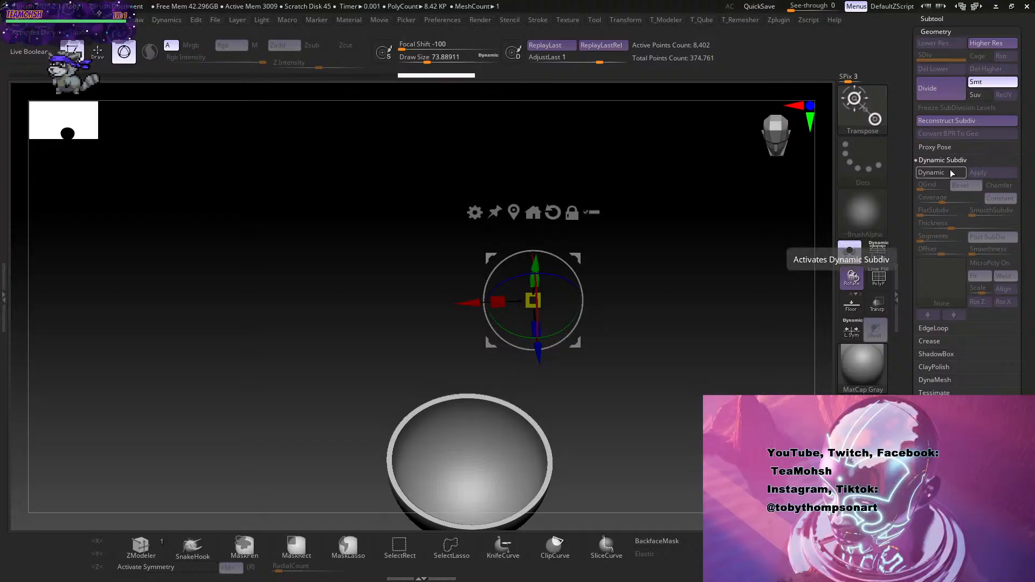
pyautogui.click(879, 278)
pyautogui.moveTo(658, 374)
pyautogui.mouseDown()
pyautogui.moveTo(631, 423)
pyautogui.moveTo(646, 331)
pyautogui.moveTo(658, 377)
pyautogui.moveTo(687, 375)
pyautogui.moveTo(628, 415)
pyautogui.moveTo(640, 407)
pyautogui.moveTo(667, 439)
pyautogui.moveTo(667, 415)
pyautogui.mouseUp()
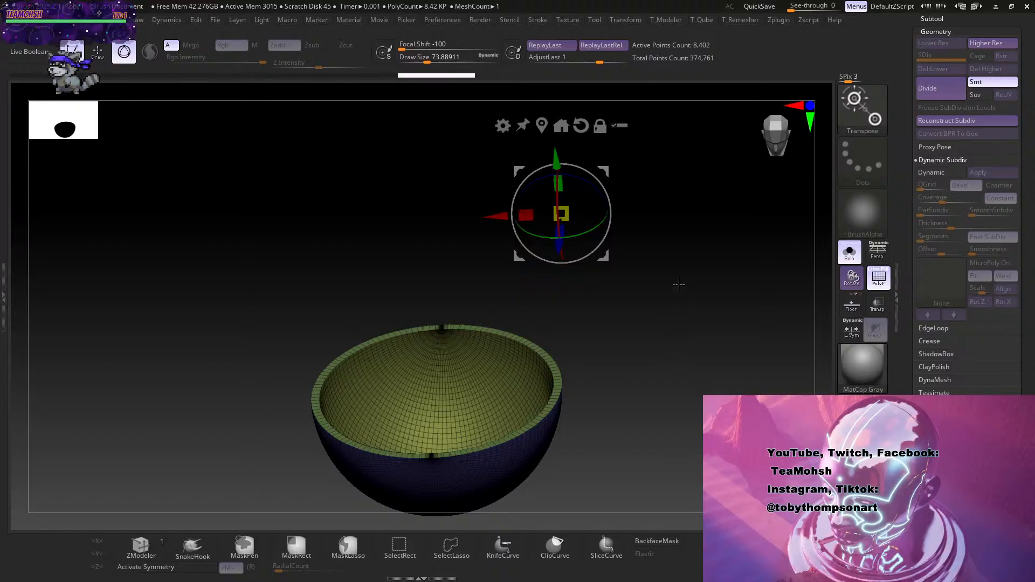
# Regroup the lower half shell's faces with Groups By Normals to separate inner, outer and rim polygroups.
pyautogui.press('space')
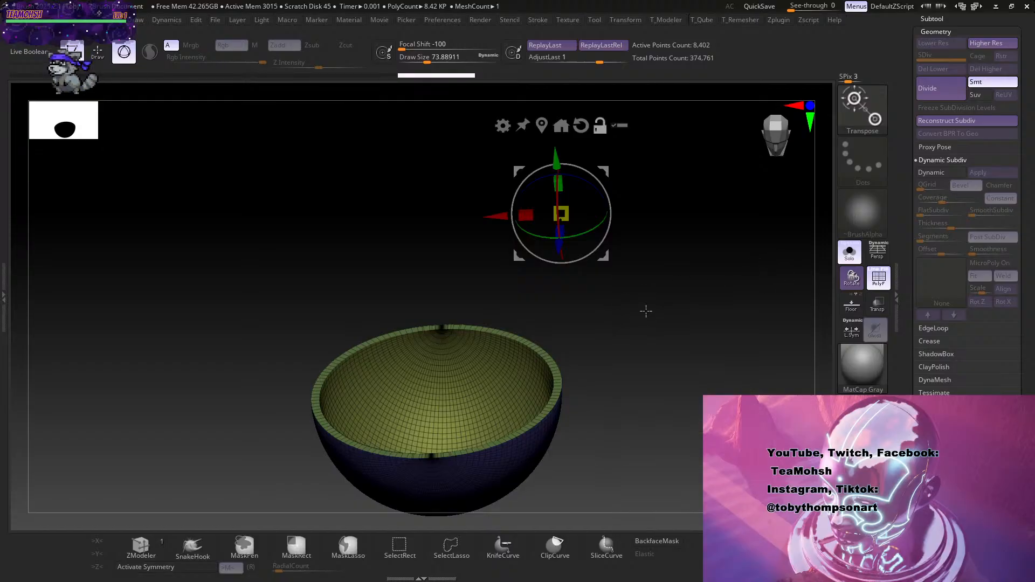
pyautogui.hotkey('ctrl', 'q')
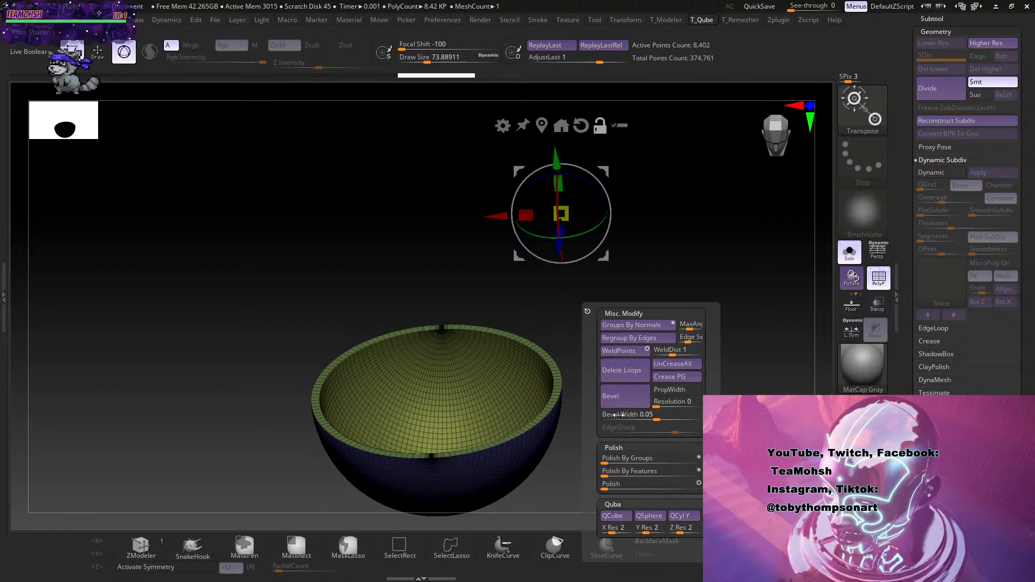
pyautogui.press('2')
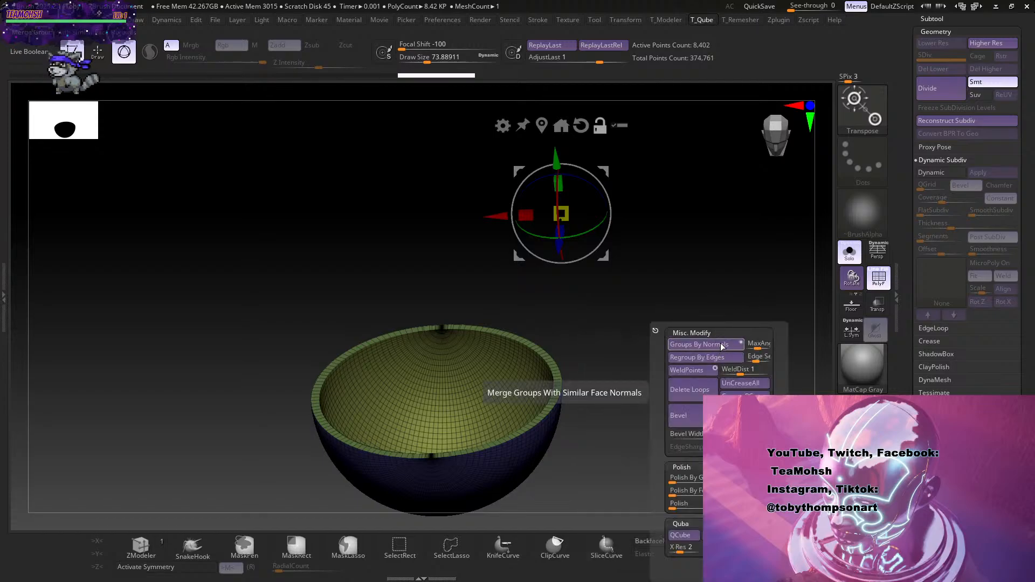
pyautogui.click(706, 344)
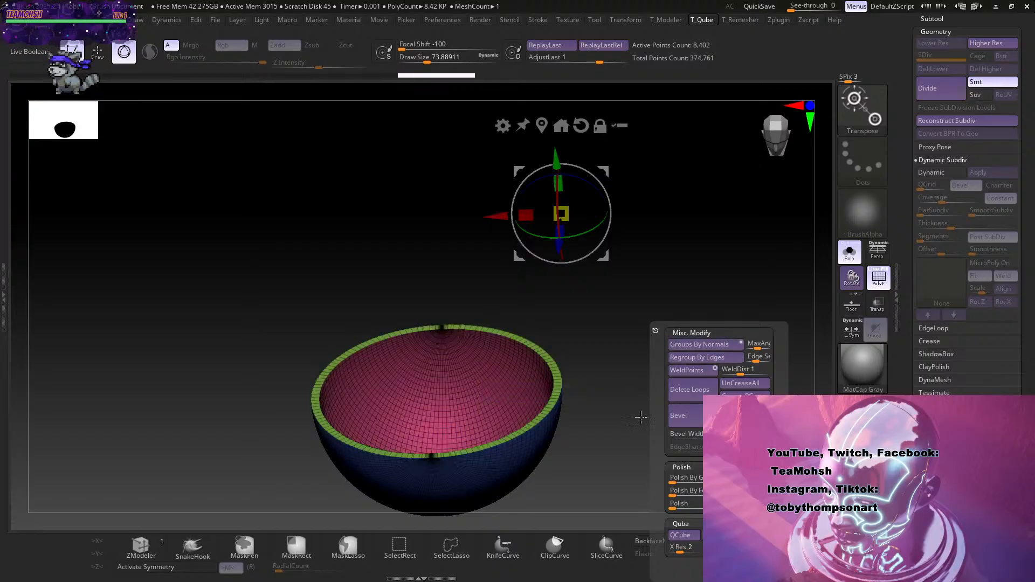
pyautogui.moveTo(641, 417); pyautogui.dragTo(593, 445)
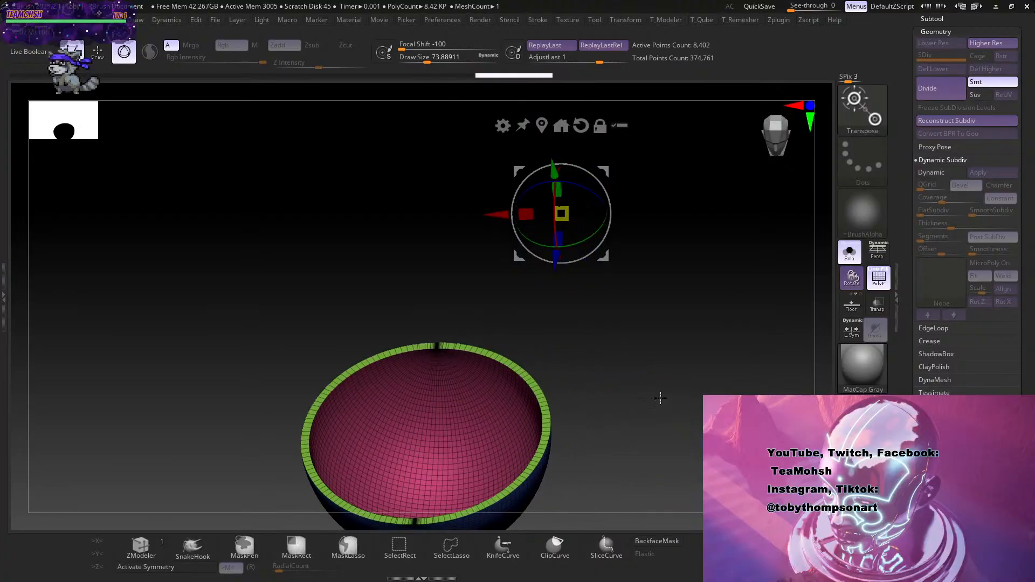
# ZRemesh the lower half shell with KeepGroups, Same and Adapt enabled and SmoothGroups set to 0.
pyautogui.hotkey('alt', 'r')
pyautogui.click(690, 404)
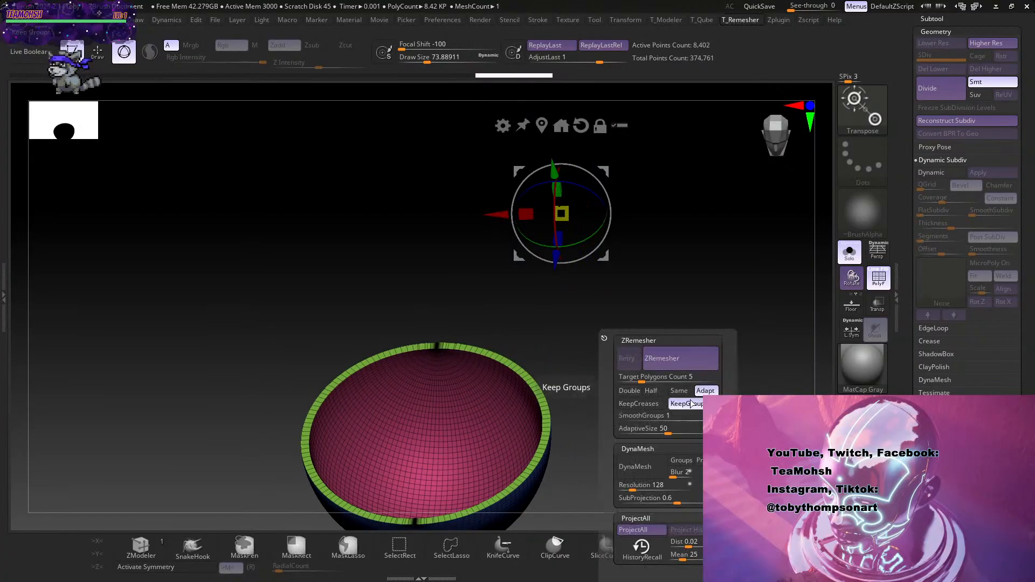
pyautogui.hotkey('alt', 'r')
pyautogui.moveTo(685, 416); pyautogui.dragTo(622, 422)
pyautogui.click(701, 391)
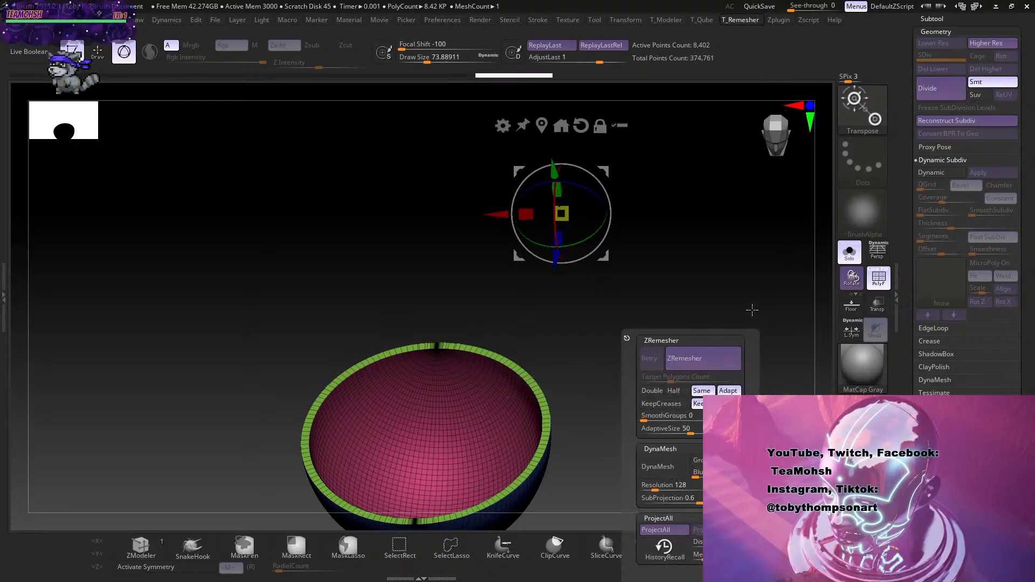
pyautogui.hotkey('alt', 'r')
pyautogui.click(723, 351)
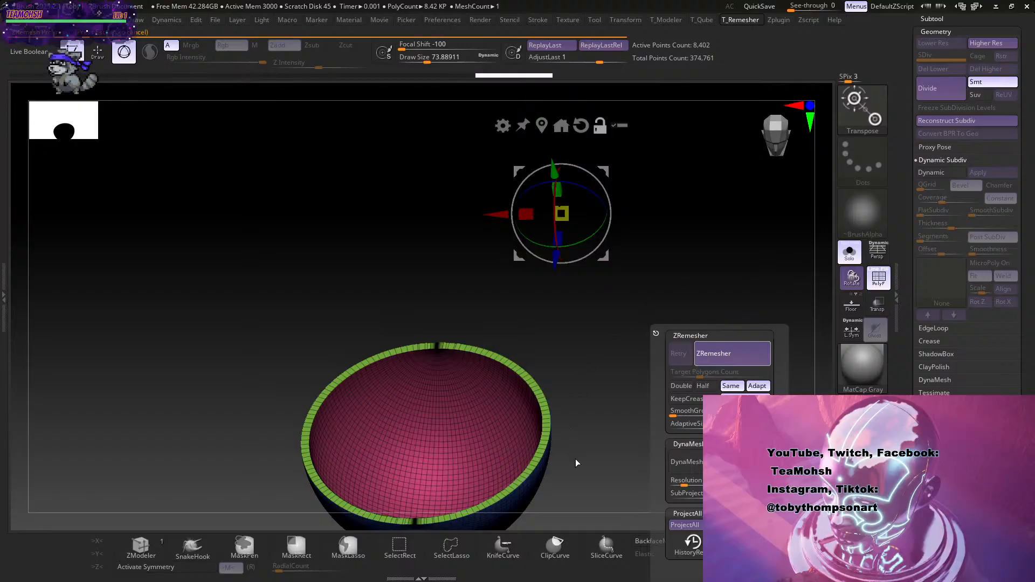
# Bring back the full head, select the upper half shell and isolate it to expose its inside.
pyautogui.moveTo(623, 467); pyautogui.dragTo(674, 372)
pyautogui.keyDown('alt'); pyautogui.moveTo(682, 458); pyautogui.dragTo(684, 382); pyautogui.keyUp('alt')
pyautogui.moveTo(683, 382); pyautogui.dragTo(745, 252)
pyautogui.moveTo(780, 389); pyautogui.dragTo(707, 379)
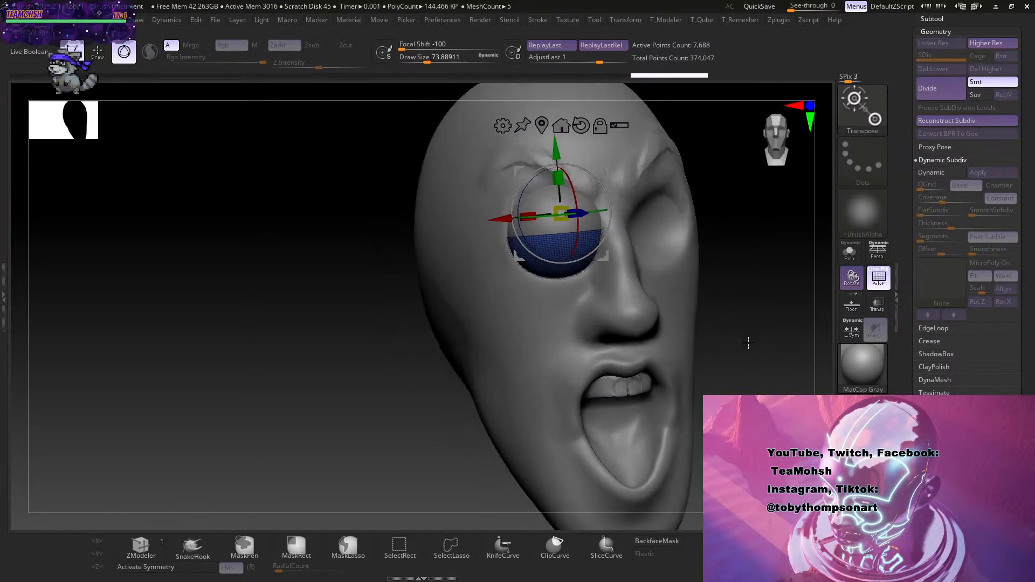
pyautogui.keyDown('alt'); pyautogui.moveTo(749, 340); pyautogui.dragTo(684, 442); pyautogui.keyUp('alt')
pyautogui.keyDown('alt'); pyautogui.click(471, 230); pyautogui.keyUp('alt')
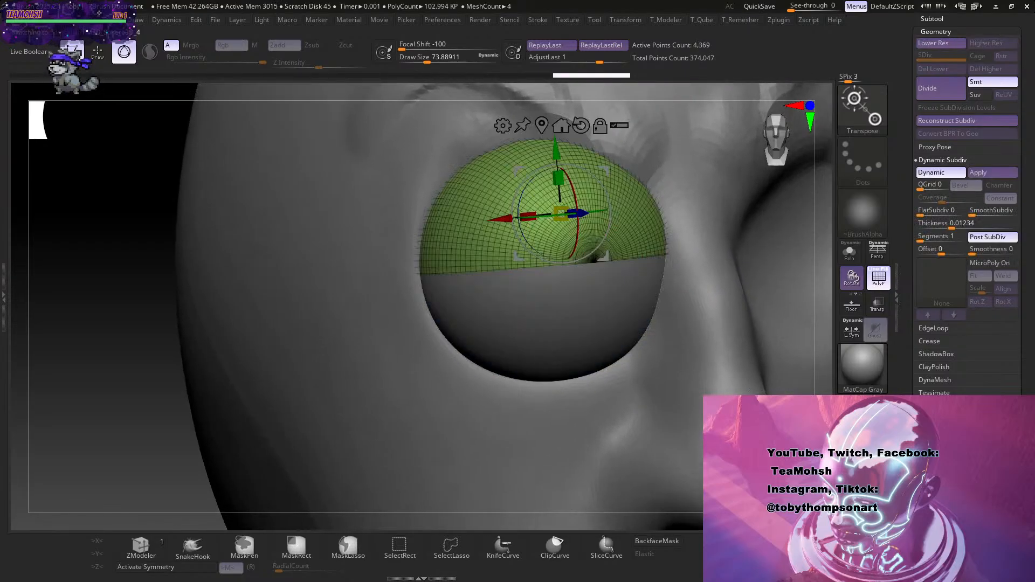
pyautogui.click(850, 251)
pyautogui.moveTo(663, 409); pyautogui.dragTo(694, 370)
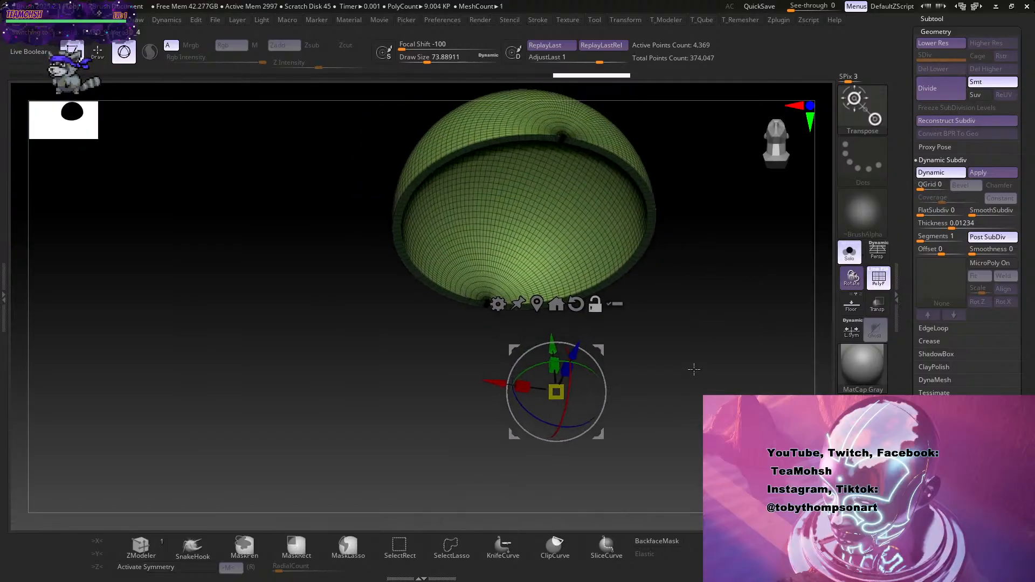
# Try regrouping the upper half shell's faces with Groups By Normals, repeating it with an adjusted MaxAngle.
pyautogui.hotkey('alt', 'g')
pyautogui.click(698, 353)
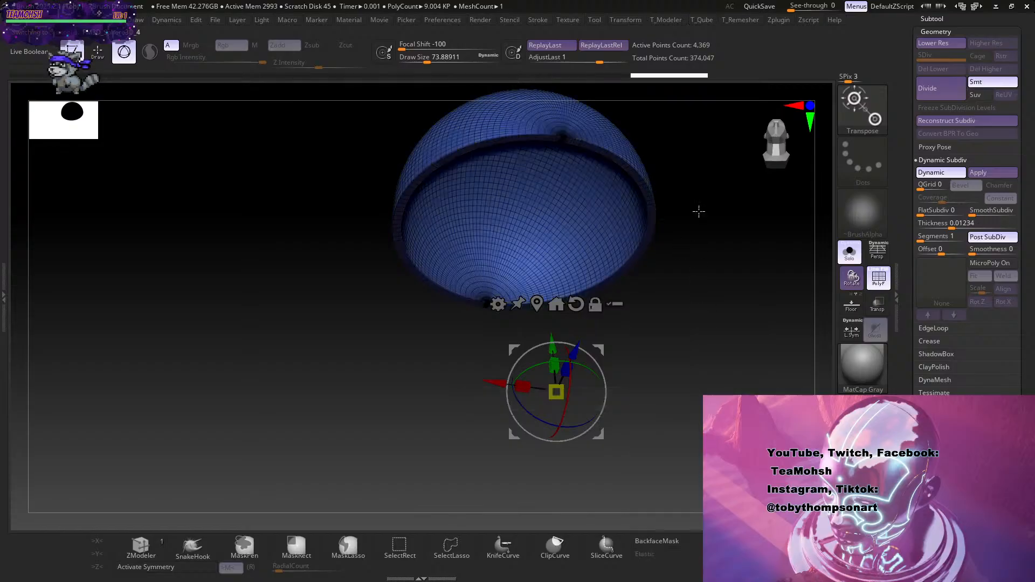
pyautogui.moveTo(698, 211); pyautogui.dragTo(732, 372)
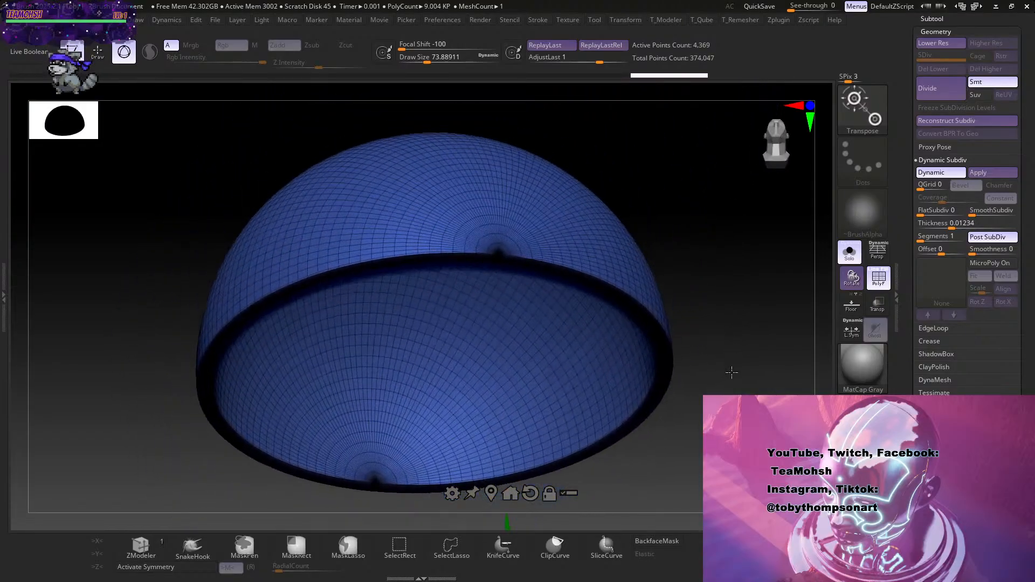
pyautogui.hotkey('alt', 'g')
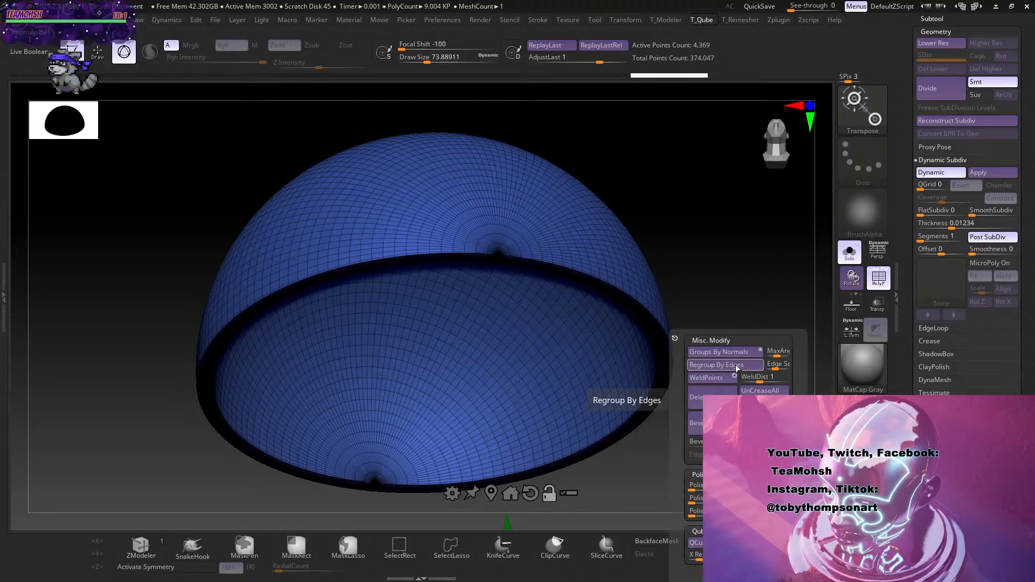
pyautogui.click(771, 354)
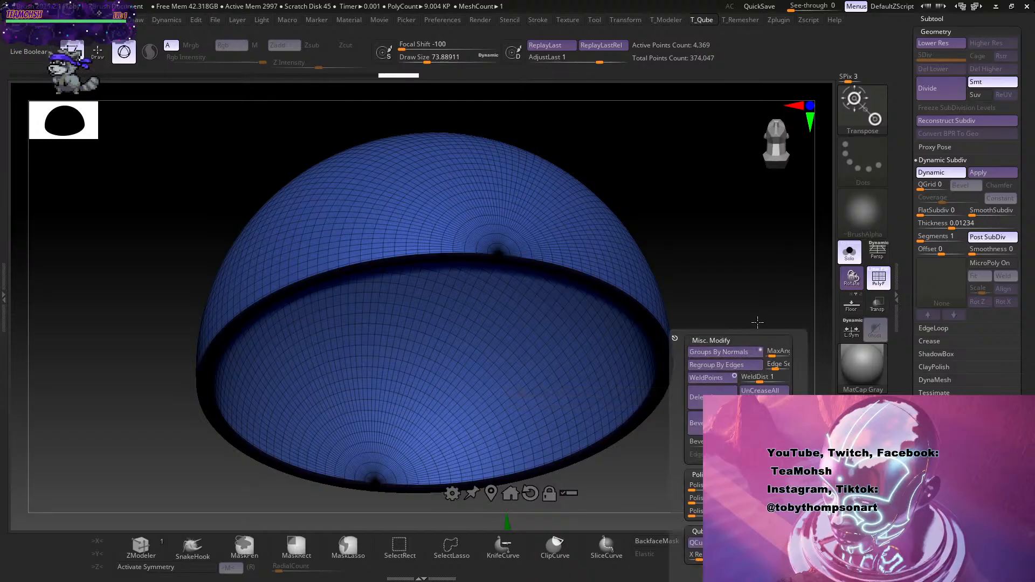
pyautogui.click(738, 351)
pyautogui.moveTo(758, 281)
pyautogui.mouseDown()
pyautogui.moveTo(733, 377)
pyautogui.moveTo(740, 351)
pyautogui.mouseUp()
pyautogui.click(878, 280)
pyautogui.click(878, 280)
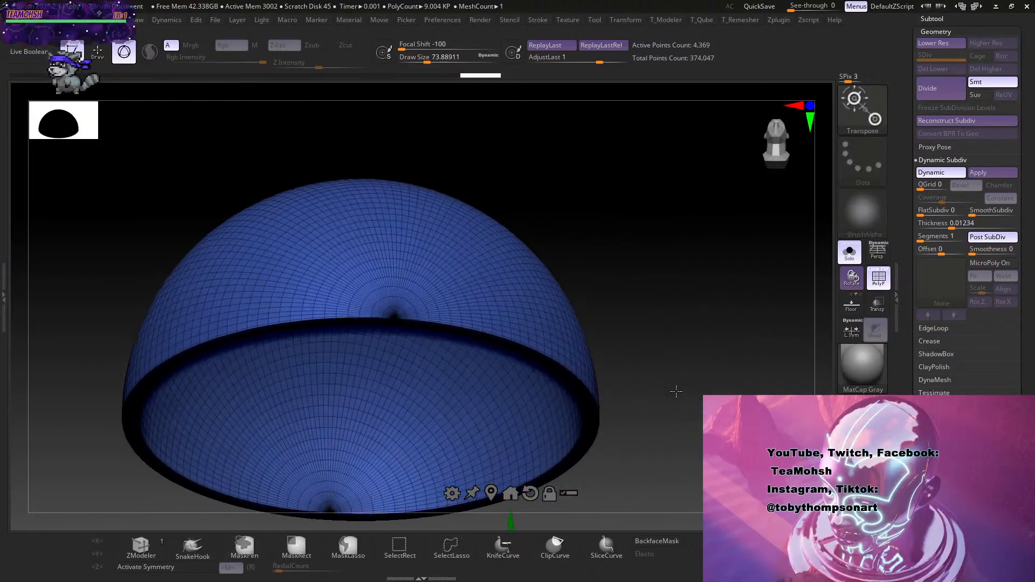
# Set the MaxAngle for Groups By Normals to about 18.8 and run the grouping on the upper shell again.
pyautogui.keyDown('alt'); pyautogui.moveTo(674, 389); pyautogui.dragTo(677, 366); pyautogui.keyUp('alt')
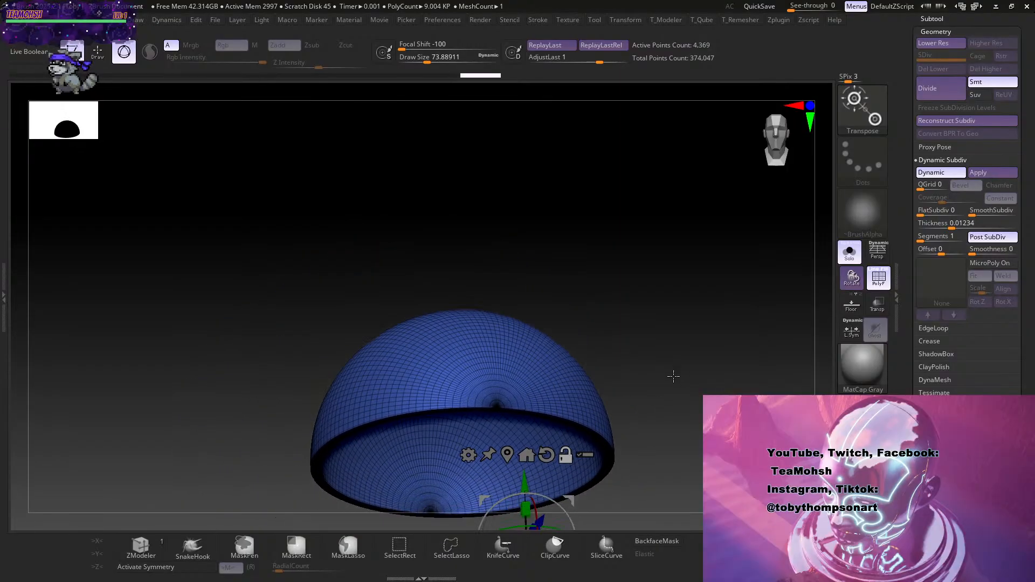
pyautogui.hotkey('alt', 'q')
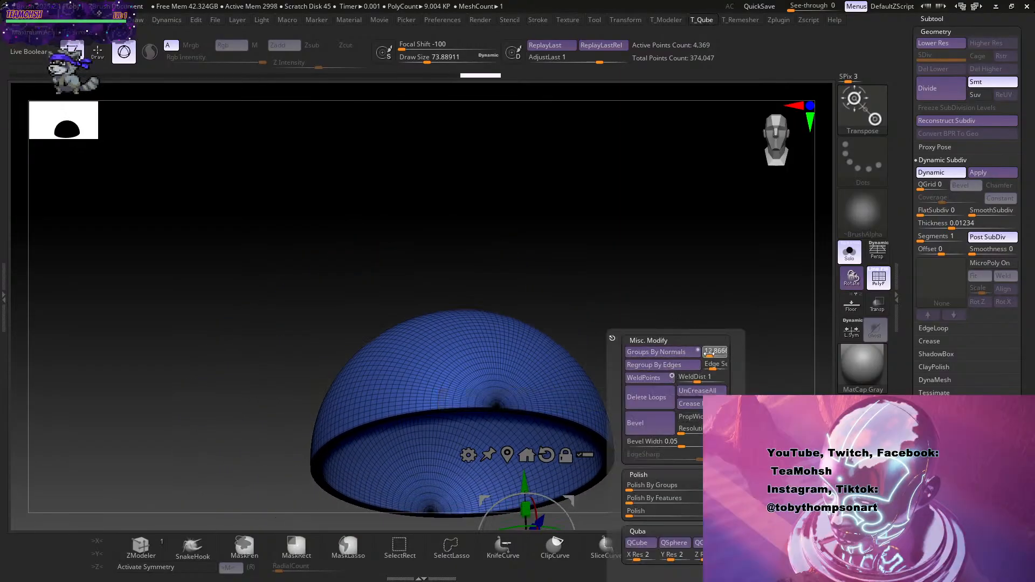
pyautogui.moveTo(709, 354); pyautogui.dragTo(707, 354)
pyautogui.click(688, 353)
pyautogui.moveTo(756, 336); pyautogui.dragTo(763, 220)
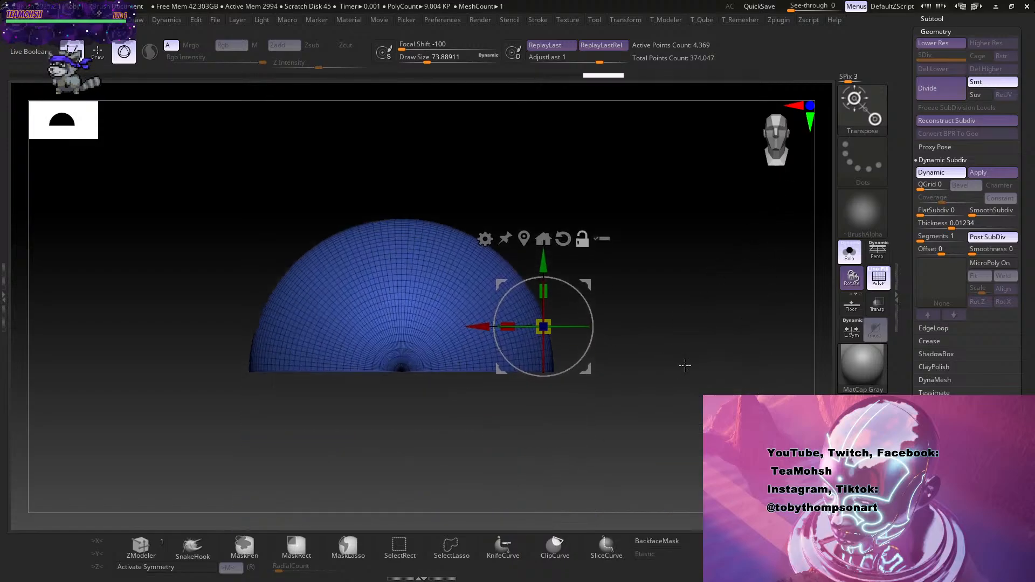
# Show the rest of the head again around the selected upper half shell.
pyautogui.click(850, 252)
pyautogui.keyDown('alt'); pyautogui.click(523, 239); pyautogui.keyUp('alt')
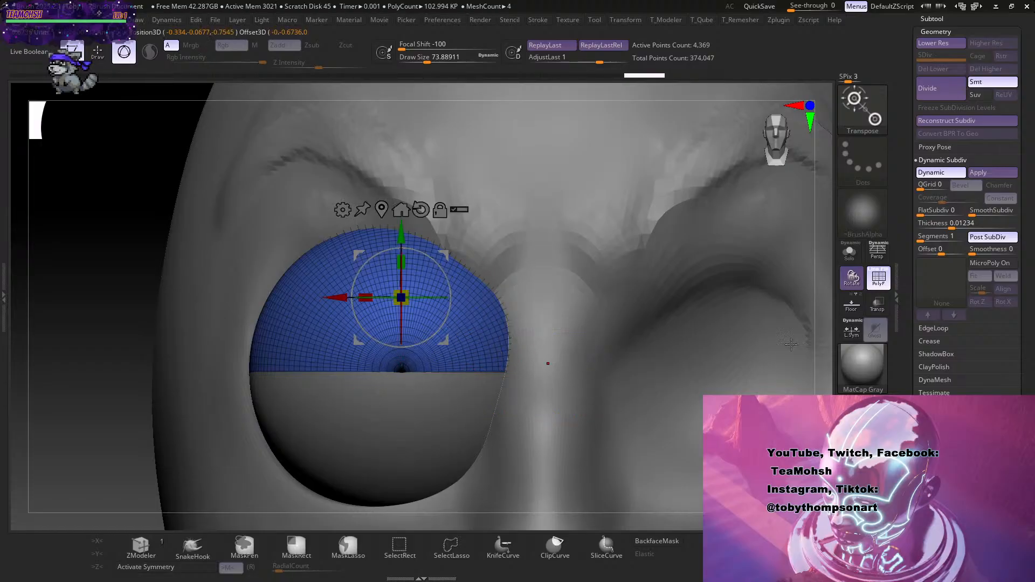
pyautogui.hotkey('alt', 'q')
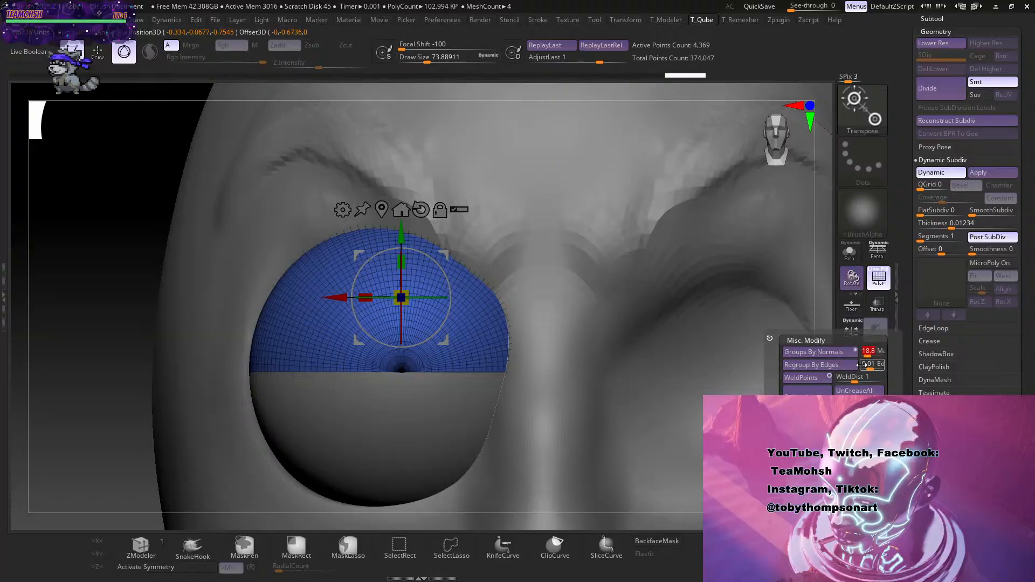
pyautogui.click(884, 283)
pyautogui.click(875, 287)
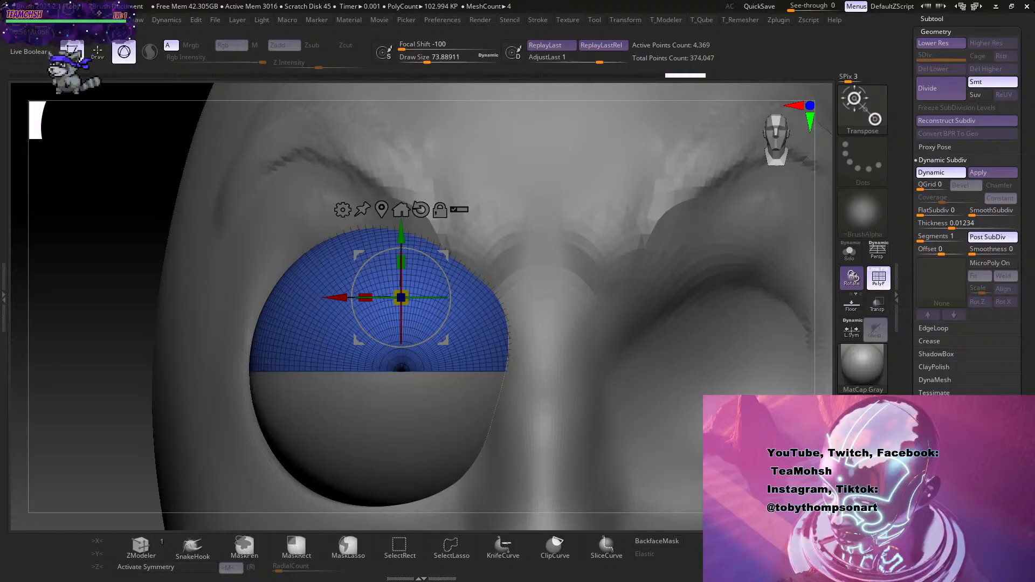
# Switch to the TreeBase tool and examine the posed figures in the scene with the polyframe hidden.
pyautogui.keyDown('alt'); pyautogui.moveTo(120, 456); pyautogui.dragTo(134, 233); pyautogui.keyUp('alt')
pyautogui.keyDown('alt'); pyautogui.moveTo(648, 429); pyautogui.dragTo(584, 367); pyautogui.keyUp('alt')
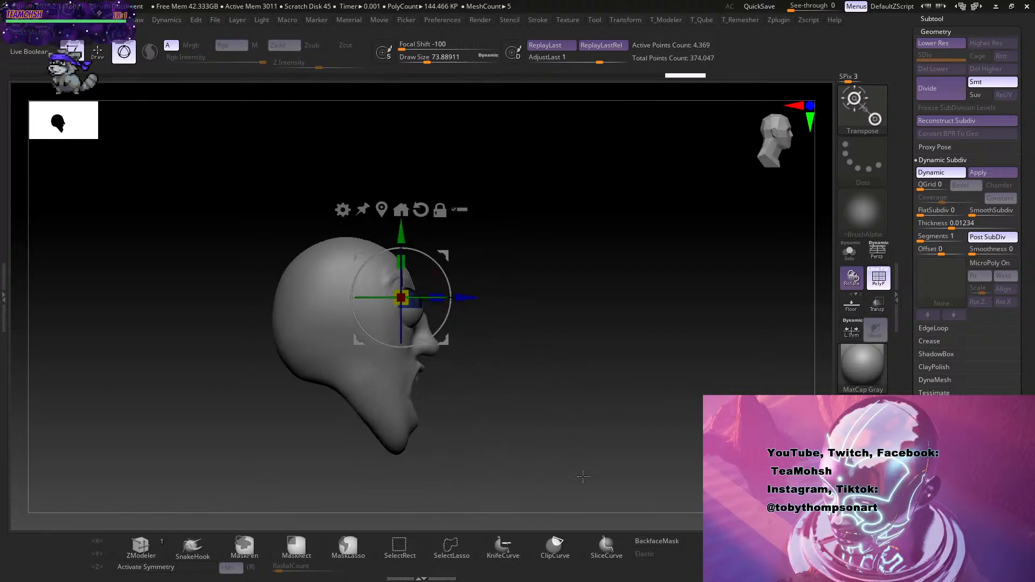
pyautogui.moveTo(904, 137); pyautogui.dragTo(906, 399)
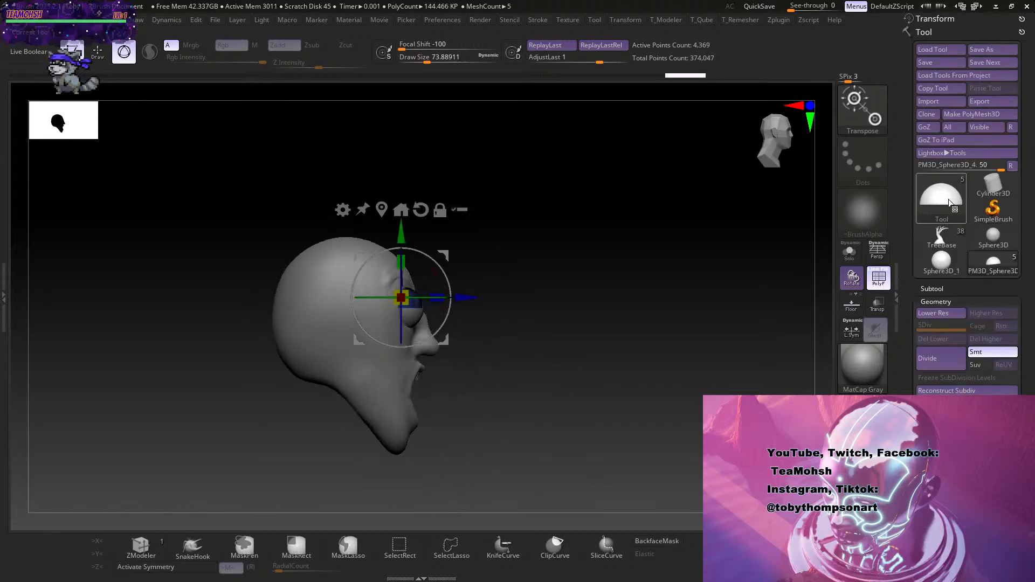
pyautogui.click(949, 239)
pyautogui.moveTo(673, 372); pyautogui.dragTo(716, 439)
pyautogui.click(880, 279)
pyautogui.keyDown('alt'); pyautogui.moveTo(752, 380); pyautogui.dragTo(470, 431); pyautogui.keyUp('alt')
pyautogui.moveTo(701, 386); pyautogui.dragTo(637, 370)
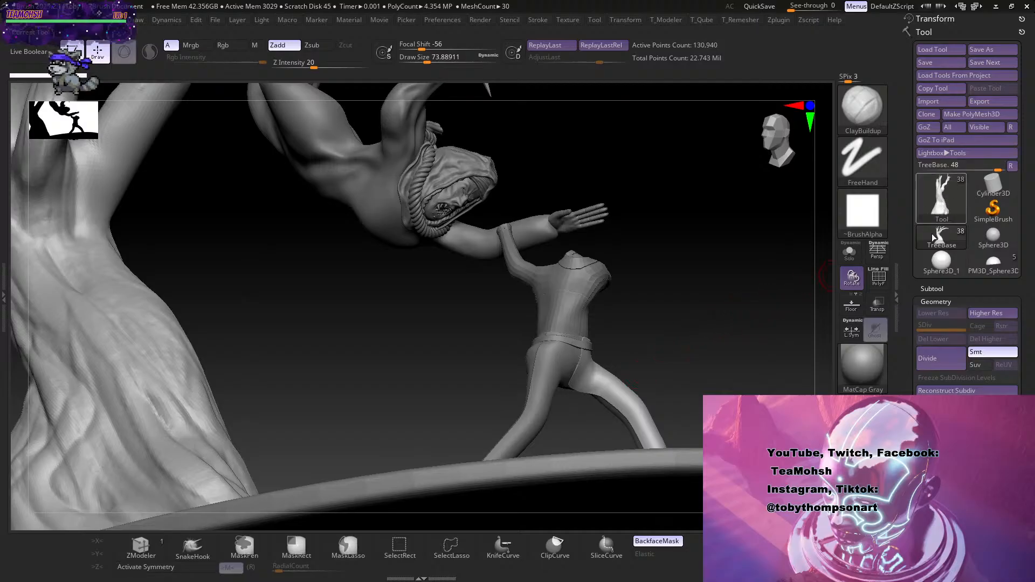
# Switch back to the PM3D_Sphere3D head tool, show the polyframe and isolate the upper half shell to expose its inner side.
pyautogui.click(982, 263)
pyautogui.moveTo(662, 381); pyautogui.dragTo(645, 505)
pyautogui.hotkey('shift', 'f')
pyautogui.moveTo(617, 380); pyautogui.dragTo(615, 424)
pyautogui.click(849, 252)
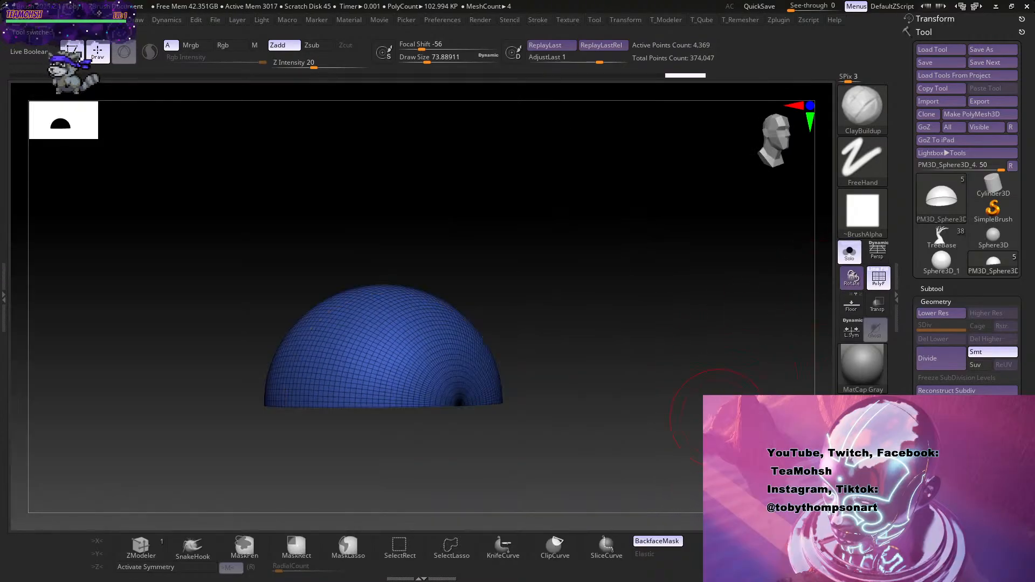
pyautogui.moveTo(714, 383); pyautogui.dragTo(676, 504)
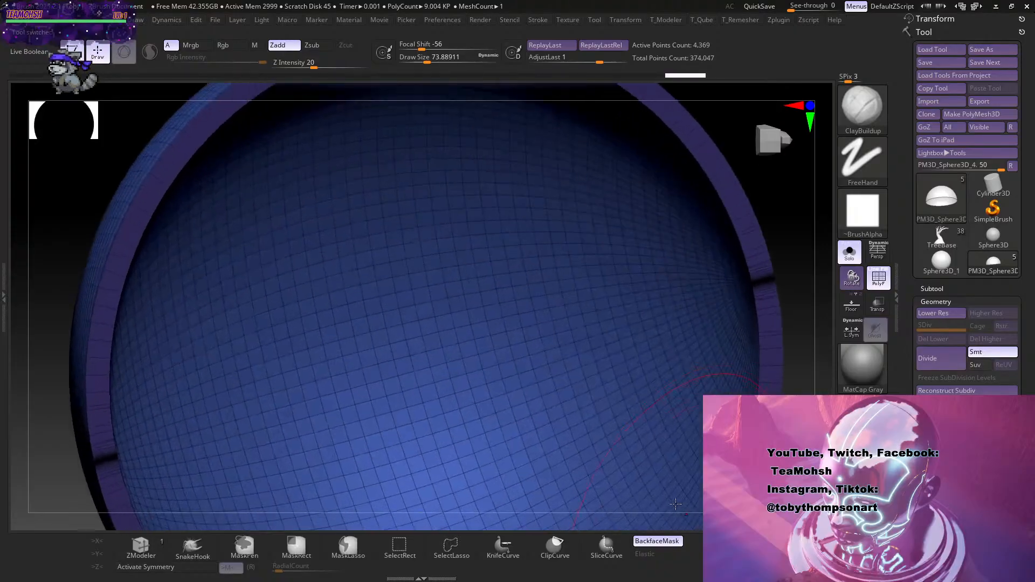
# Set the MaxAngle for Groups By Normals to 1 and run the grouping on the isolated half shell.
pyautogui.moveTo(797, 421)
pyautogui.mouseDown()
pyautogui.moveTo(890, 417)
pyautogui.moveTo(804, 423)
pyautogui.mouseUp()
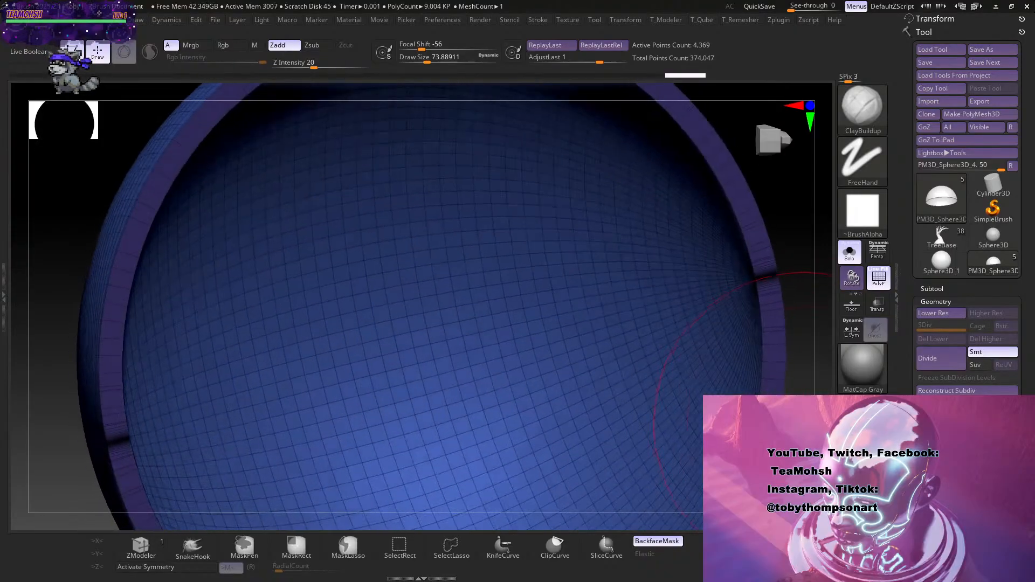
pyautogui.press('q')
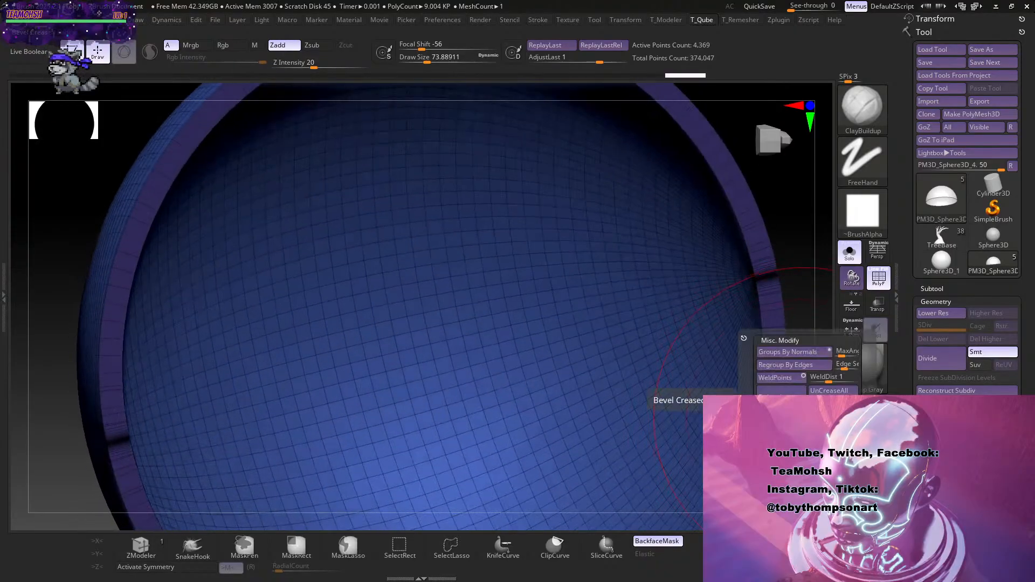
pyautogui.moveTo(848, 353); pyautogui.dragTo(838, 353)
pyautogui.click(816, 354)
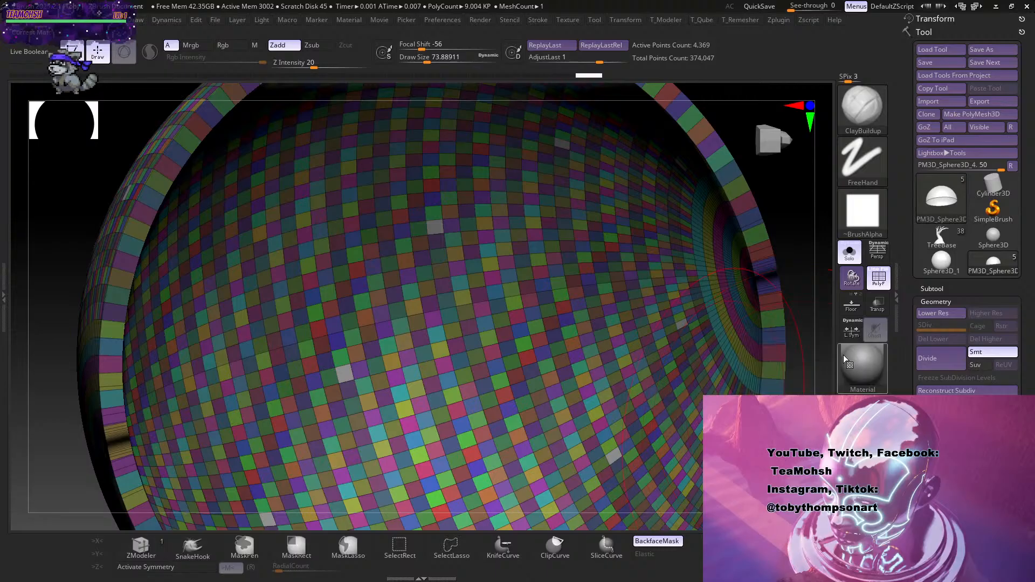
# Raise the MaxAngle and regroup the half shell by normals so its rim and curved surfaces form separate polygroups.
pyautogui.press('3')
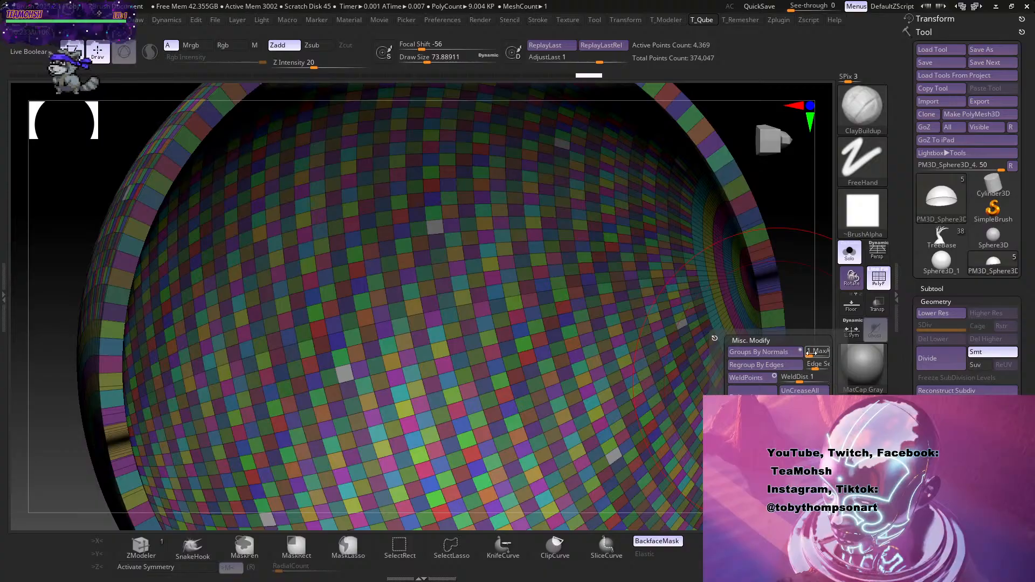
pyautogui.click(779, 351)
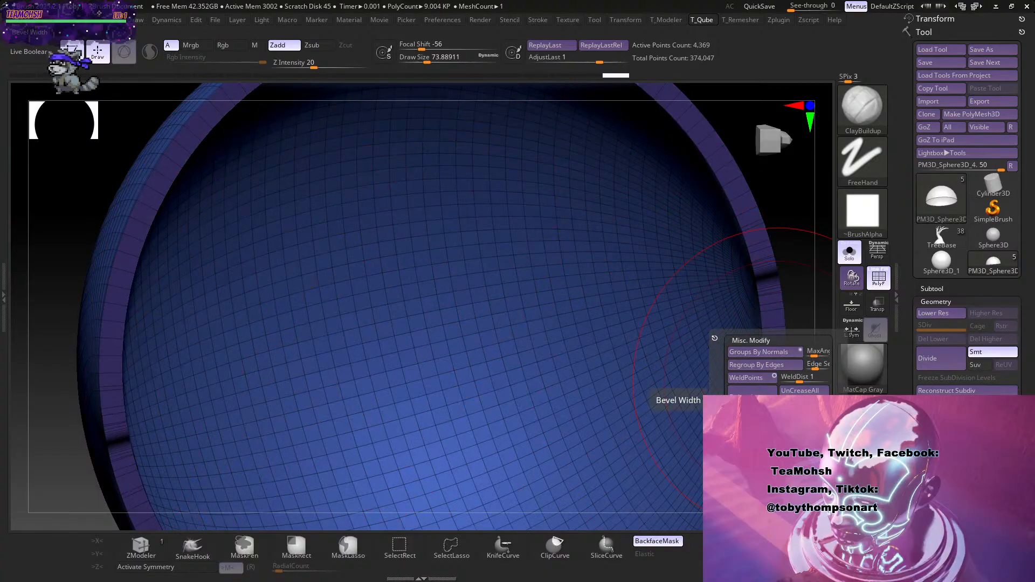
pyautogui.moveTo(786, 220); pyautogui.dragTo(803, 248)
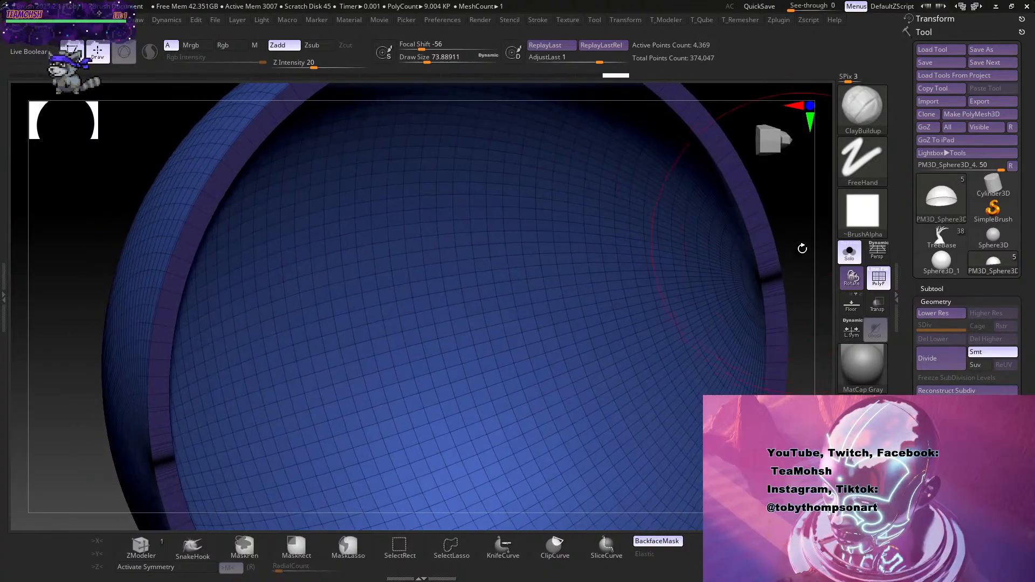
# ZRemesh the isolated half shell with the Same polygon count option enabled.
pyautogui.press('3')
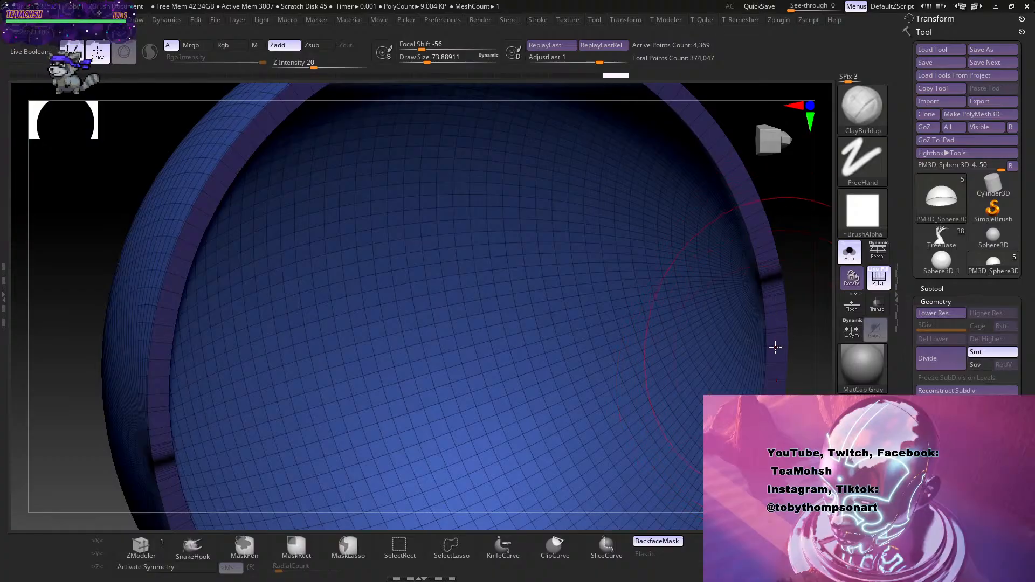
pyautogui.press('3')
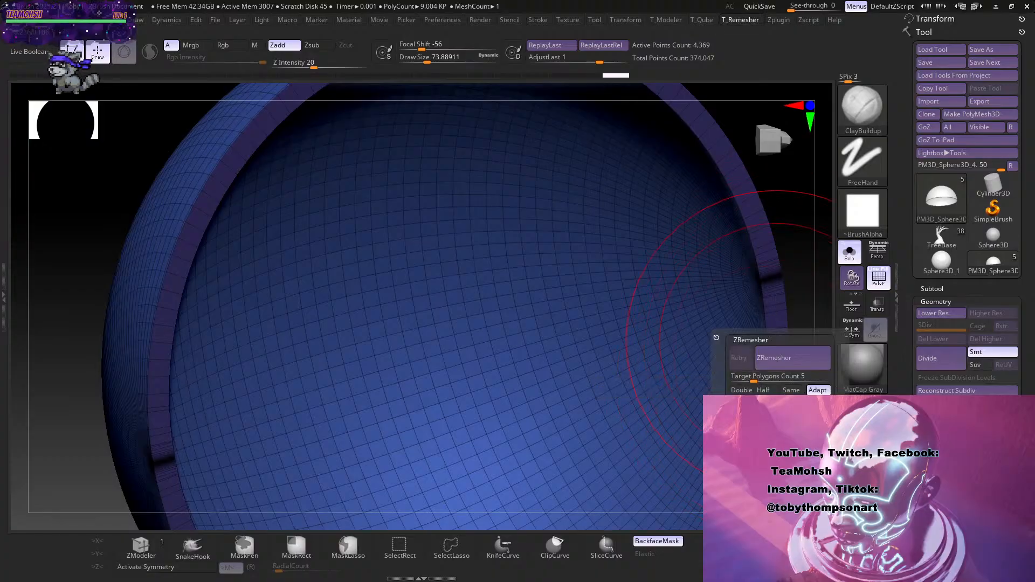
pyautogui.click(790, 390)
pyautogui.click(793, 358)
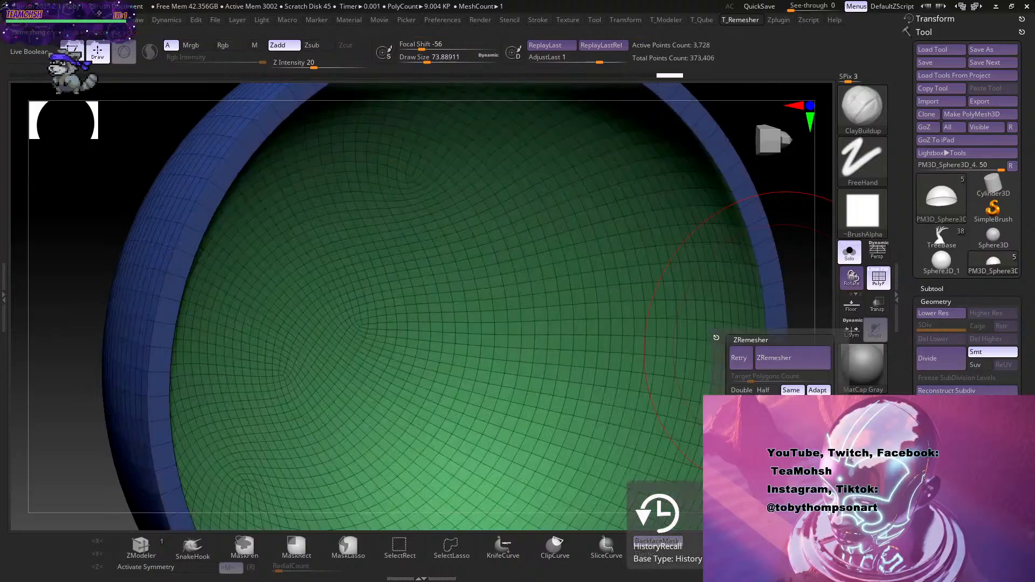
pyautogui.moveTo(795, 236); pyautogui.dragTo(775, 307)
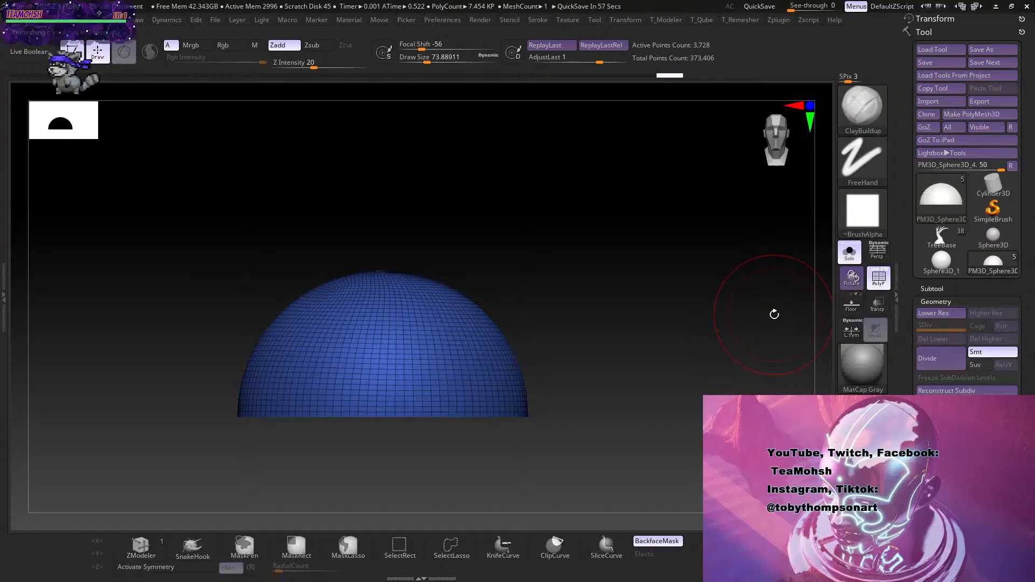
# Turn off Solo mode and check how the upper eyelid half-sphere sits on the head from several angles.
pyautogui.keyDown('shift'); pyautogui.moveTo(602, 279); pyautogui.dragTo(734, 307); pyautogui.keyUp('shift')
pyautogui.click(850, 254)
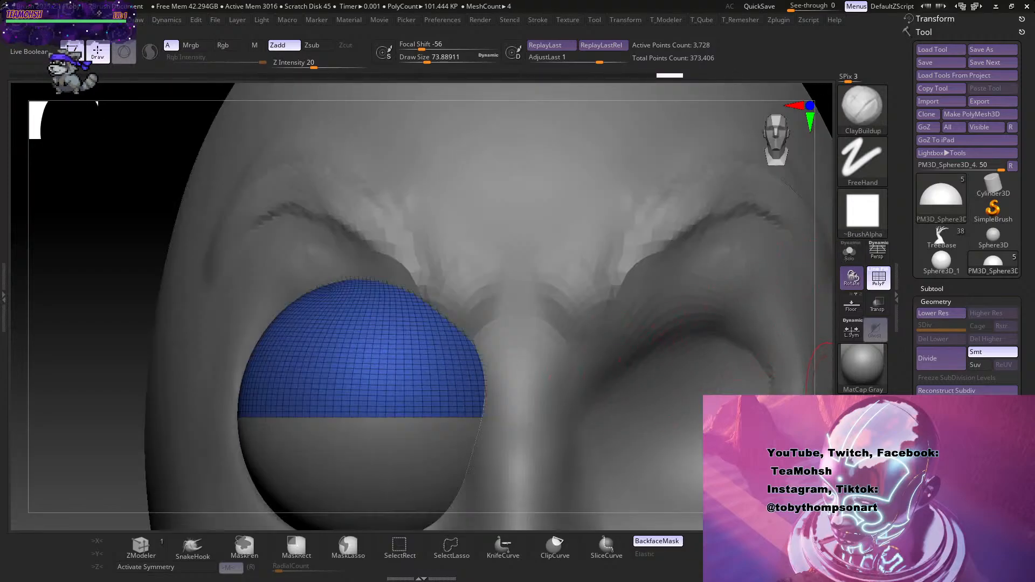
pyautogui.keyDown('alt'); pyautogui.moveTo(830, 384); pyautogui.dragTo(694, 360); pyautogui.keyUp('alt')
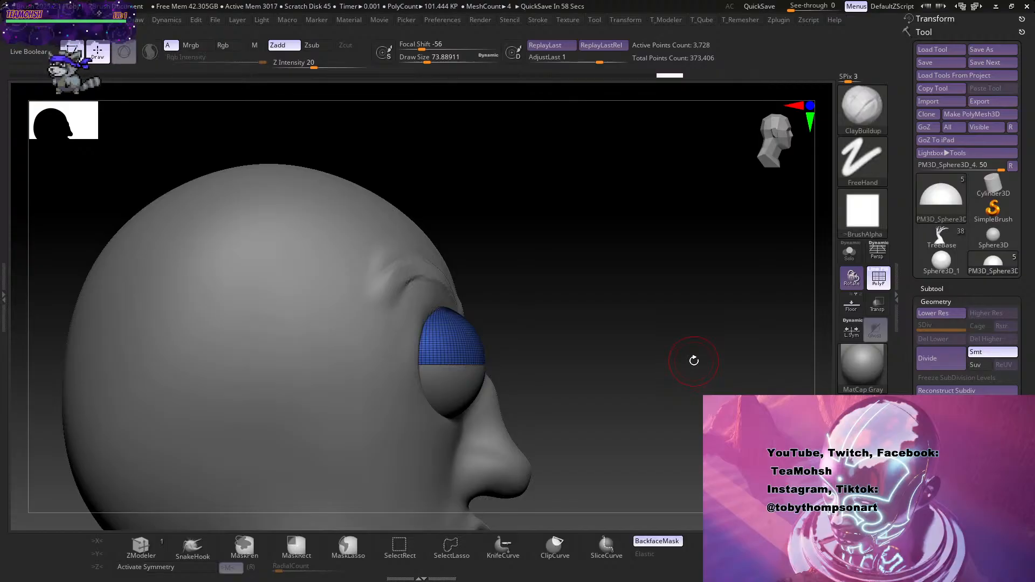
pyautogui.moveTo(693, 360); pyautogui.dragTo(659, 402)
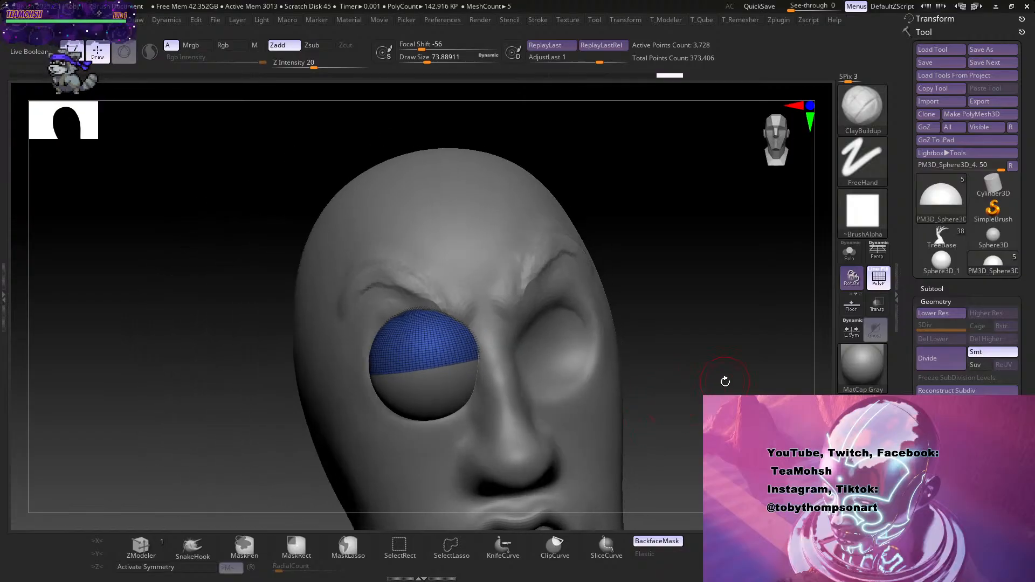
pyautogui.moveTo(725, 382); pyautogui.dragTo(602, 354)
# Select the face mesh, turn off its polyframe, and pull the upper eye socket edges down using the Move brush at draw size about 136.
pyautogui.keyDown('alt'); pyautogui.click(548, 336); pyautogui.keyUp('alt')
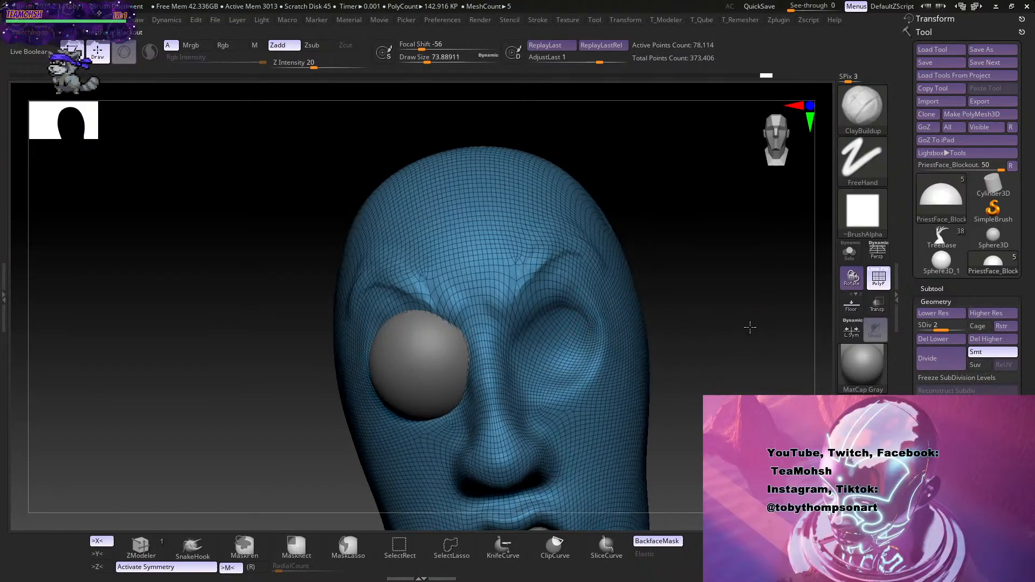
pyautogui.press('b')
pyautogui.press('m')
pyautogui.press('v')
pyautogui.click(881, 279)
pyautogui.moveTo(669, 319); pyautogui.dragTo(707, 327)
pyautogui.press('s')
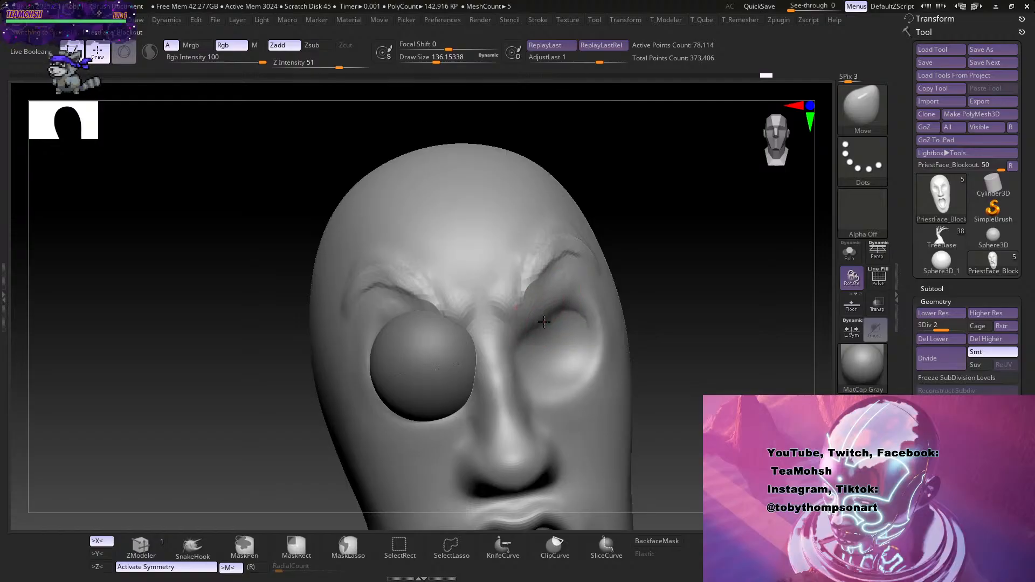
pyautogui.moveTo(556, 307); pyautogui.dragTo(545, 319)
pyautogui.moveTo(700, 322)
pyautogui.mouseDown()
pyautogui.moveTo(673, 322)
pyautogui.moveTo(696, 322)
pyautogui.mouseUp()
pyautogui.moveTo(566, 301); pyautogui.dragTo(564, 311)
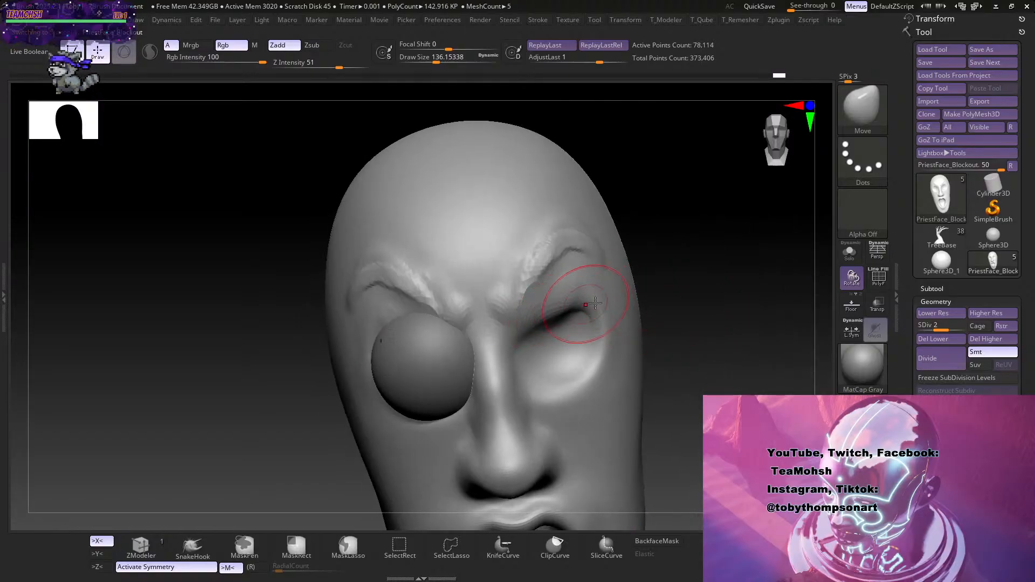
# Build up the fold between the brow and the upper eye socket with symmetrical ClayBuildup strokes.
pyautogui.press('b')
pyautogui.press('c')
pyautogui.press('b')
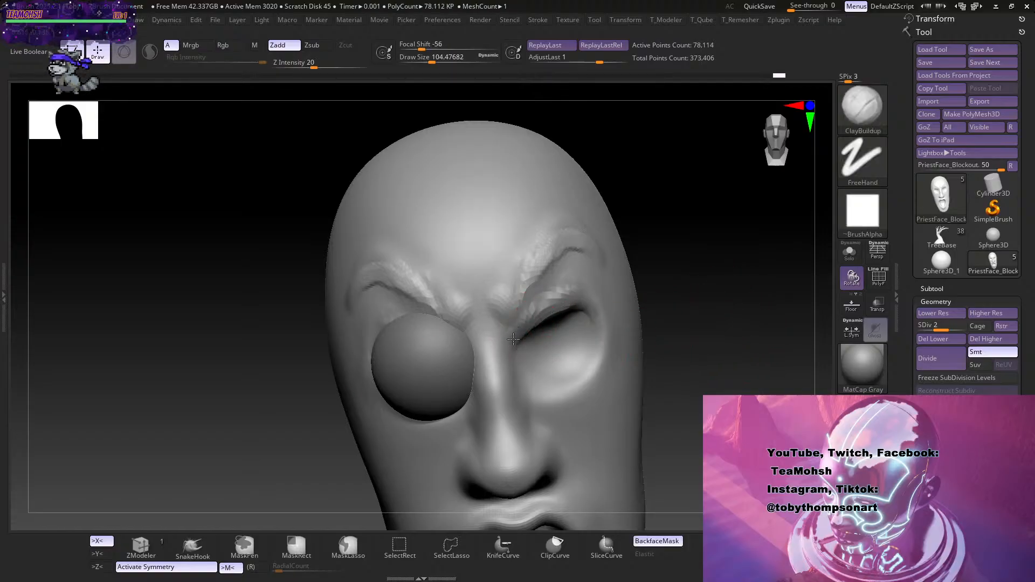
pyautogui.moveTo(734, 299)
pyautogui.mouseDown()
pyautogui.moveTo(735, 309)
pyautogui.moveTo(716, 307)
pyautogui.mouseUp()
pyautogui.keyDown('alt'); pyautogui.moveTo(560, 276); pyautogui.dragTo(537, 292); pyautogui.keyUp('alt')
pyautogui.moveTo(779, 252); pyautogui.dragTo(808, 237)
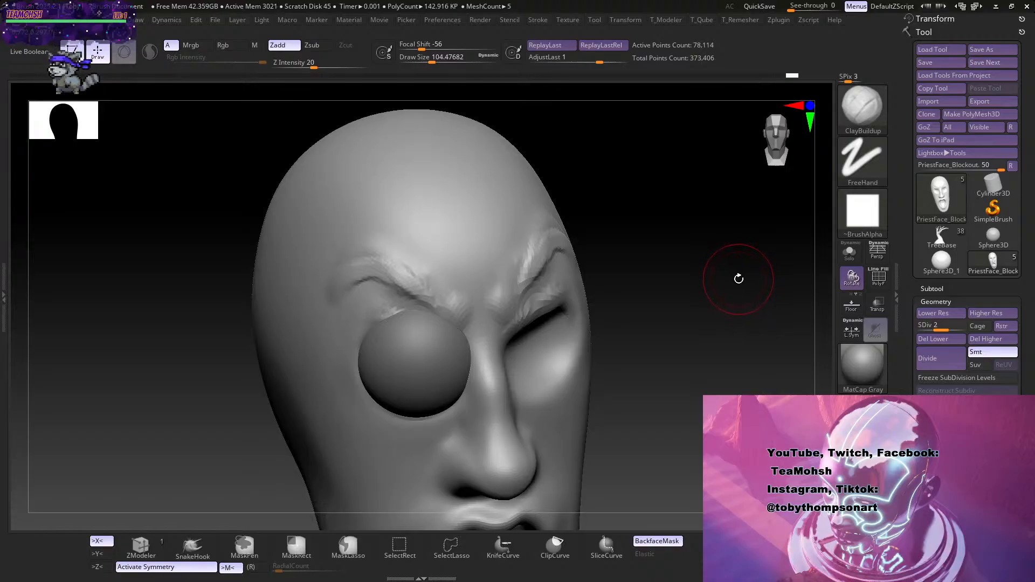
# Smooth the inner brow ridges above the eyes.
pyautogui.moveTo(736, 280); pyautogui.dragTo(674, 294)
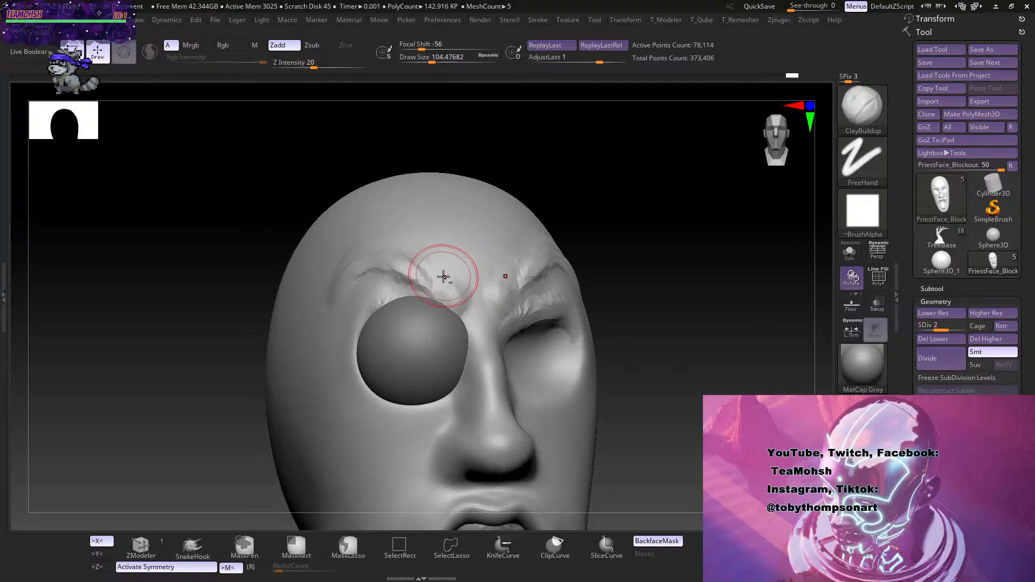
pyautogui.press('shift')
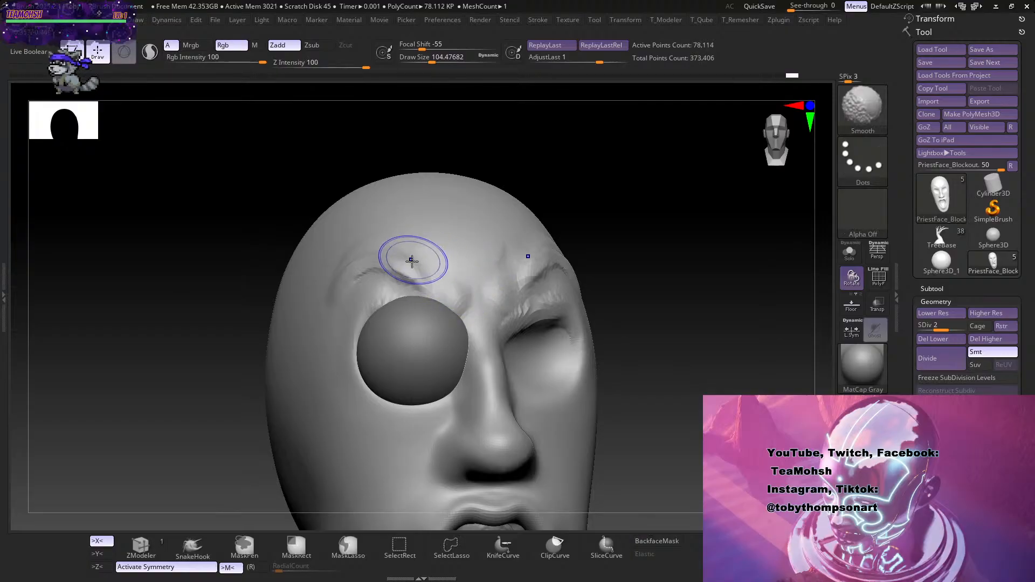
pyautogui.moveTo(400, 275)
pyautogui.keyDown('shift'); pyautogui.mouseDown()
pyautogui.moveTo(358, 289)
pyautogui.moveTo(414, 280)
pyautogui.mouseUp(); pyautogui.keyUp('shift')
pyautogui.moveTo(722, 302)
pyautogui.mouseDown()
pyautogui.moveTo(644, 305)
pyautogui.moveTo(729, 299)
pyautogui.mouseUp()
# Reduce the ClayBuildup draw size to about 90 and refine the angled brow ridges above the eye sockets.
pyautogui.press('s')
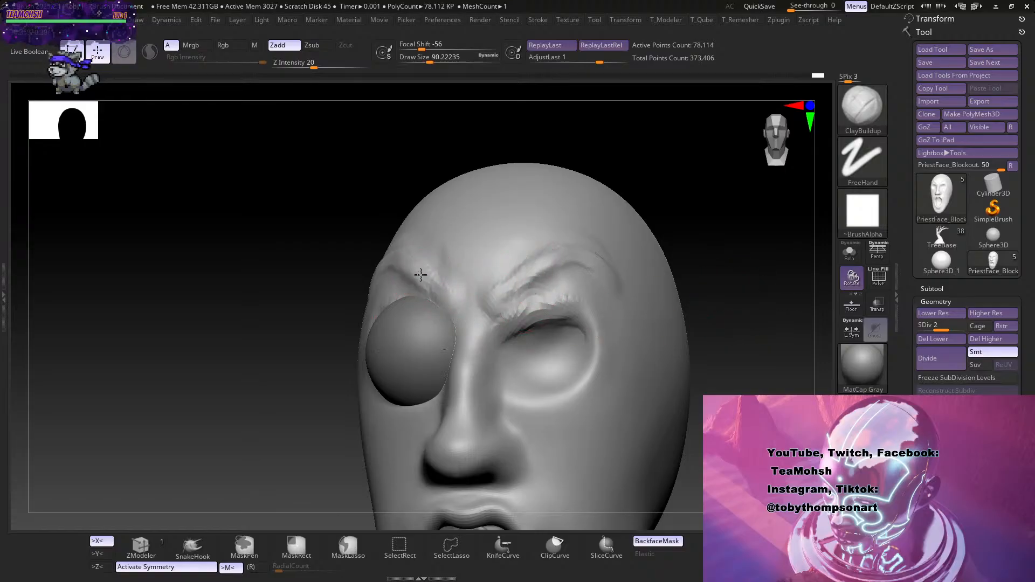
pyautogui.moveTo(700, 296); pyautogui.dragTo(658, 347)
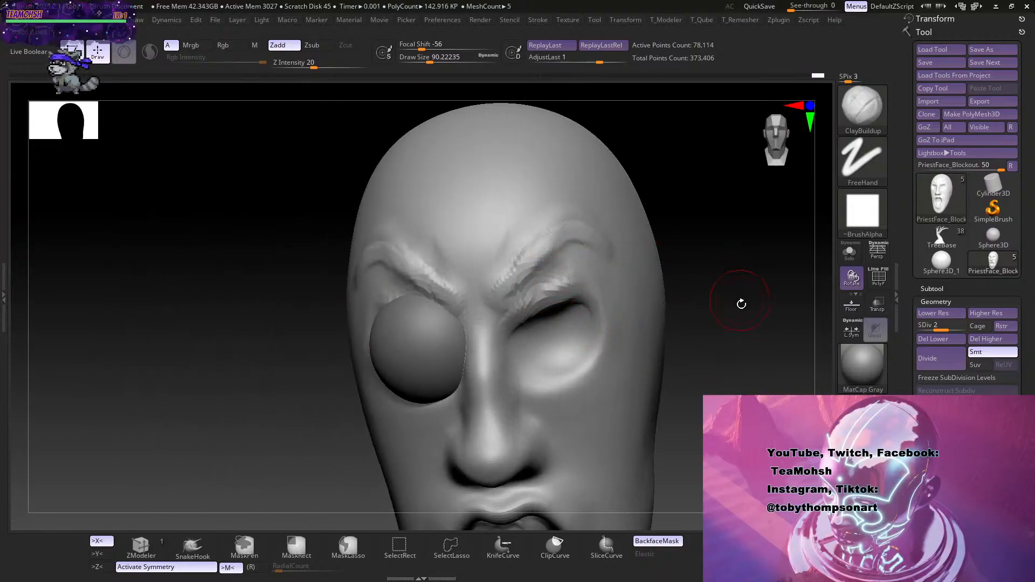
pyautogui.moveTo(739, 300)
pyautogui.mouseDown()
pyautogui.moveTo(715, 291)
pyautogui.moveTo(725, 280)
pyautogui.mouseUp()
pyautogui.moveTo(543, 277); pyautogui.dragTo(517, 291)
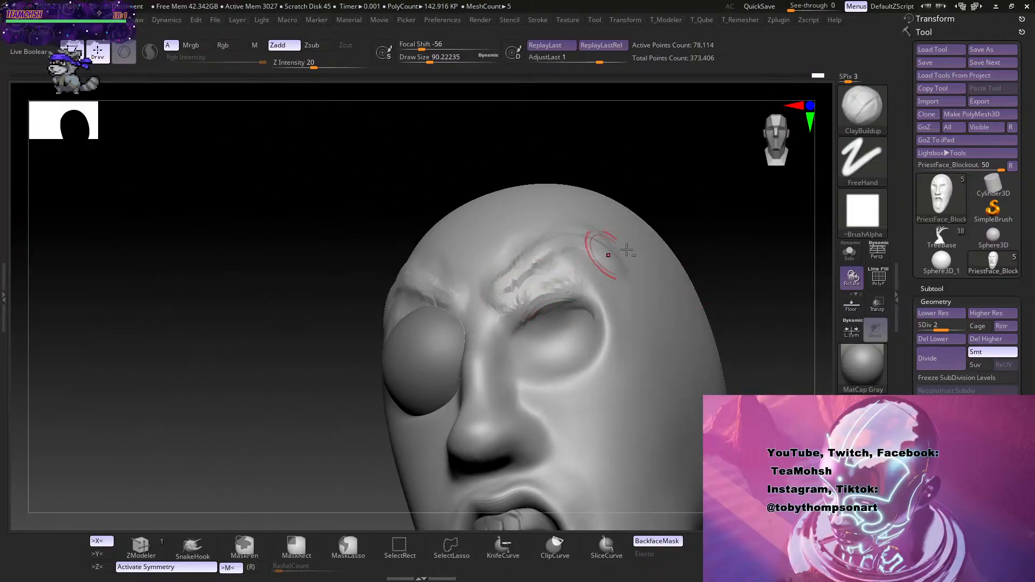
pyautogui.moveTo(734, 266); pyautogui.dragTo(757, 303)
pyautogui.moveTo(679, 366)
pyautogui.keyDown('alt'); pyautogui.mouseDown()
pyautogui.moveTo(677, 317)
pyautogui.moveTo(687, 342)
pyautogui.mouseUp(); pyautogui.keyUp('alt')
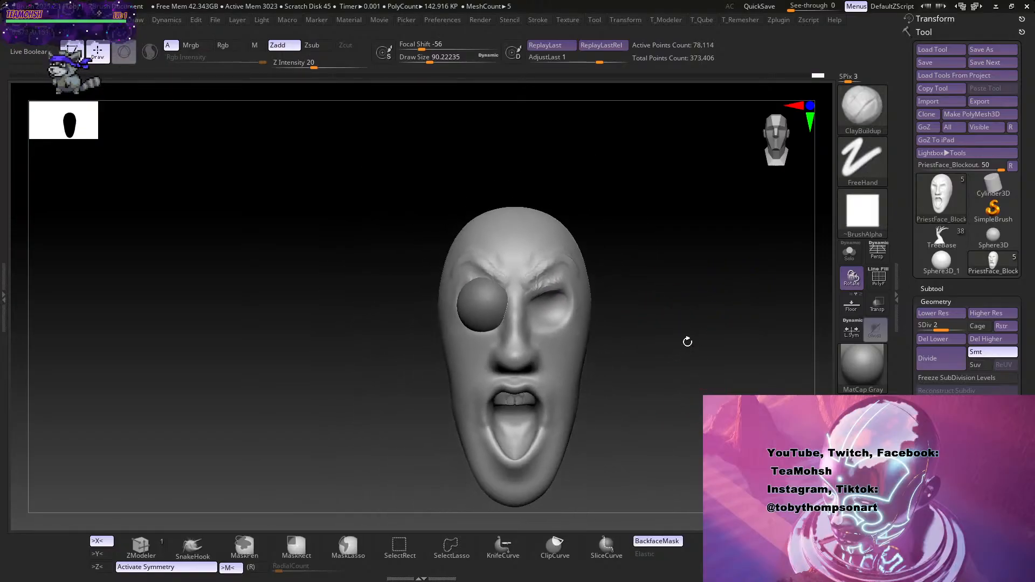
# Select the upper eyelid half-sphere and hide the PriestFace_Blockout subtool.
pyautogui.keyDown('alt'); pyautogui.moveTo(646, 379); pyautogui.dragTo(708, 385); pyautogui.keyUp('alt')
pyautogui.keyDown('alt'); pyautogui.click(470, 314); pyautogui.keyUp('alt')
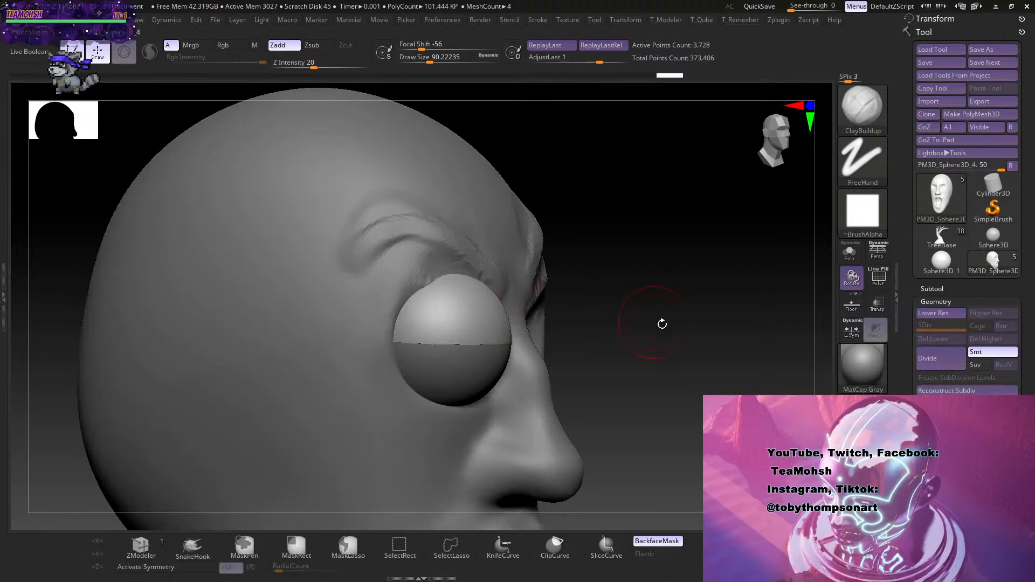
pyautogui.moveTo(617, 368); pyautogui.dragTo(630, 365)
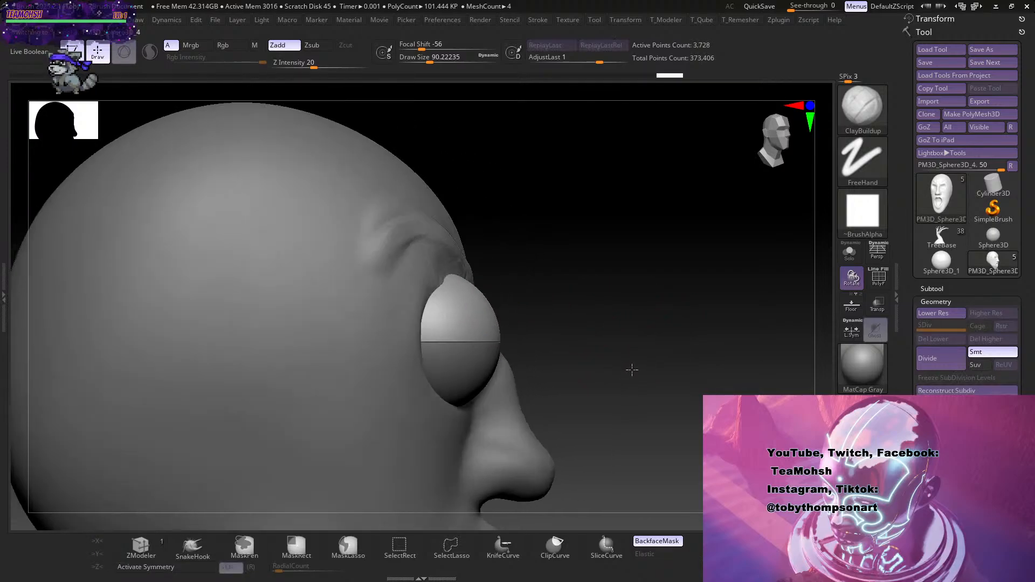
pyautogui.click(964, 289)
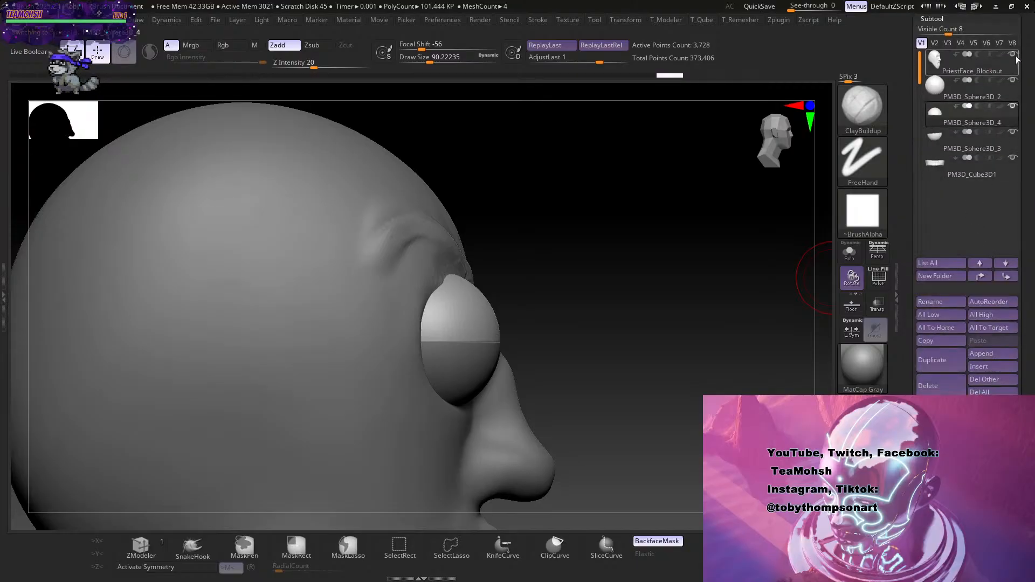
pyautogui.click(1013, 55)
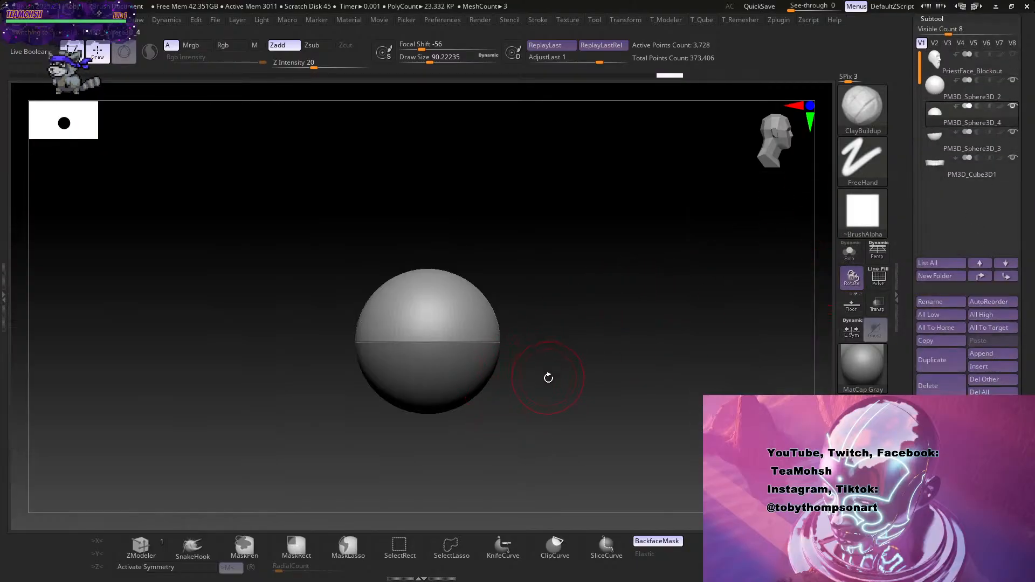
# Move the selected eyeball and eyelid subtools backward into the head, and show PriestFace_Blockout again.
pyautogui.press('w')
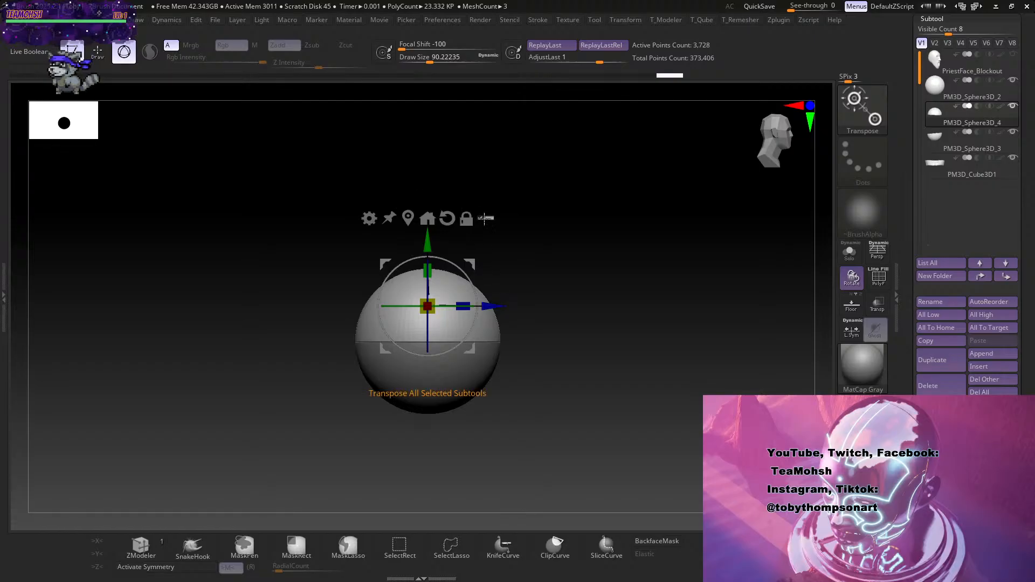
pyautogui.moveTo(495, 305); pyautogui.dragTo(458, 305)
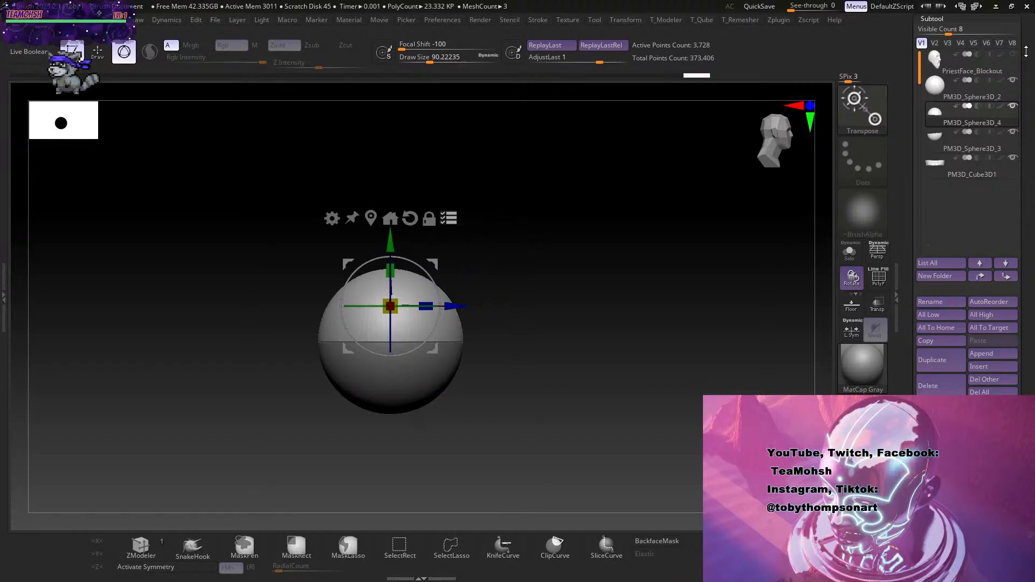
pyautogui.click(1014, 54)
pyautogui.moveTo(655, 286)
pyautogui.mouseDown()
pyautogui.moveTo(608, 294)
pyautogui.moveTo(638, 291)
pyautogui.mouseUp()
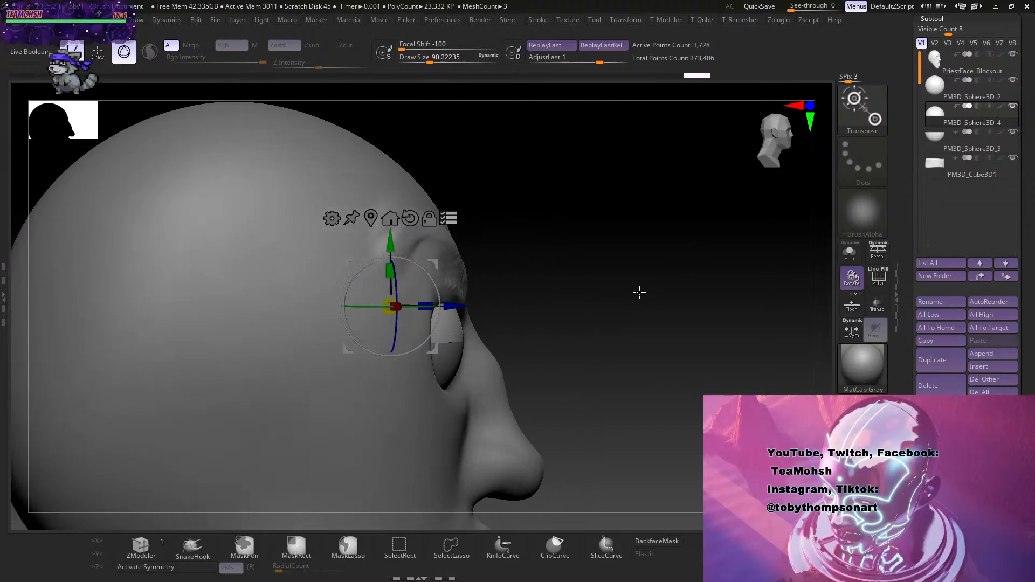
pyautogui.moveTo(571, 303); pyautogui.dragTo(601, 291)
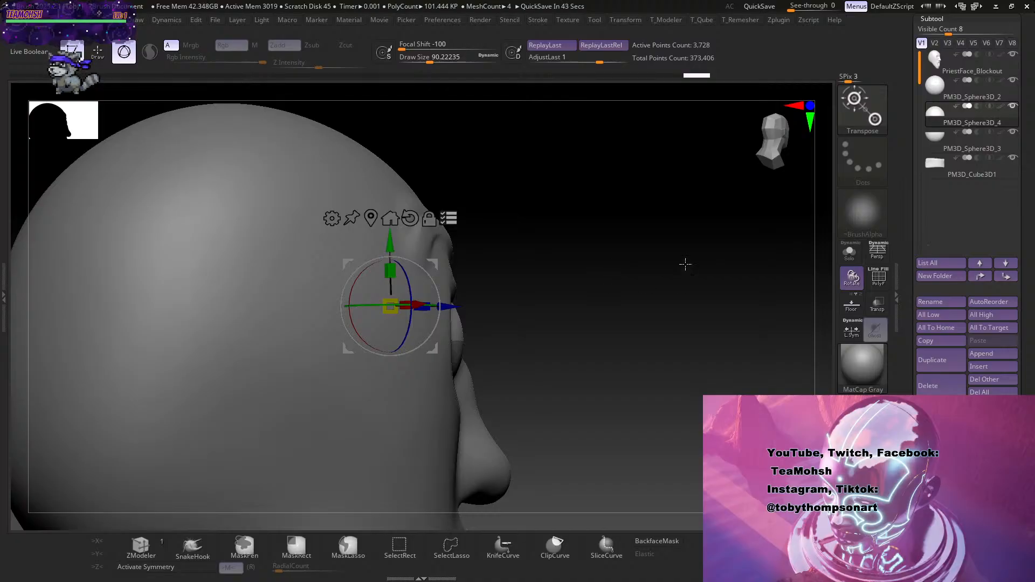
pyautogui.moveTo(522, 396); pyautogui.dragTo(640, 397)
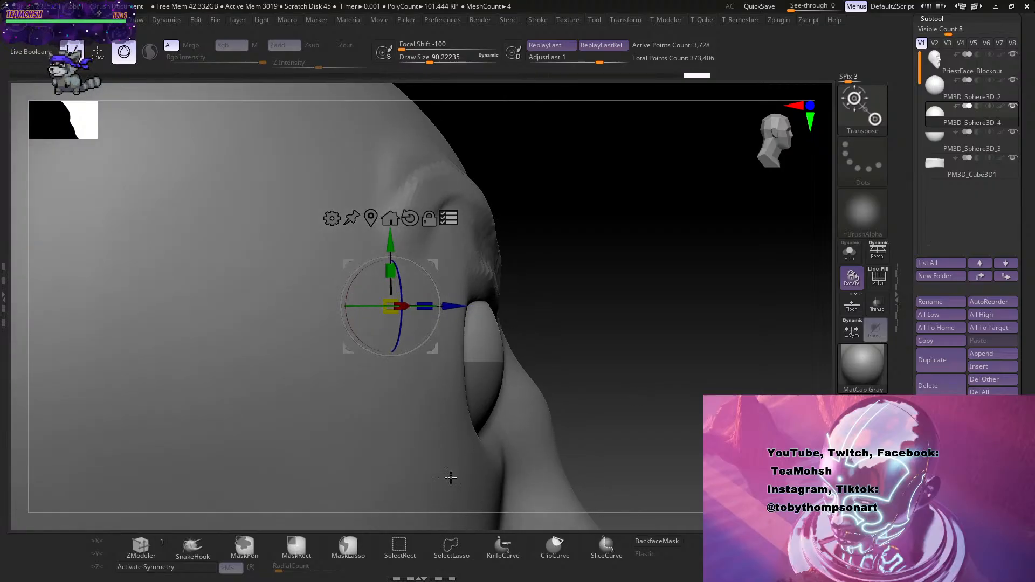
# Select the face mesh, switch to the Move brush, and undo the last change below the eye socket.
pyautogui.press('q')
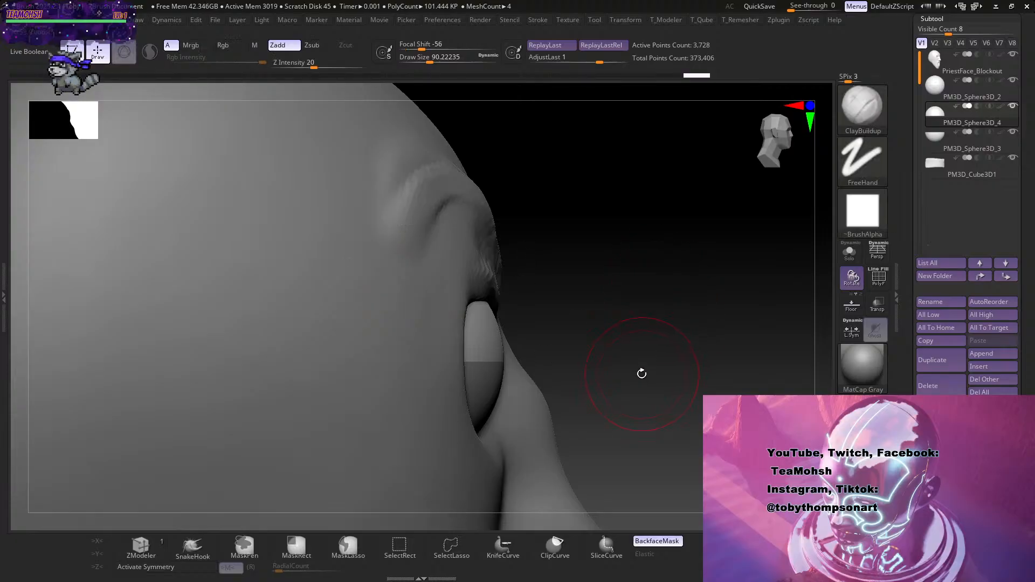
pyautogui.press(']')
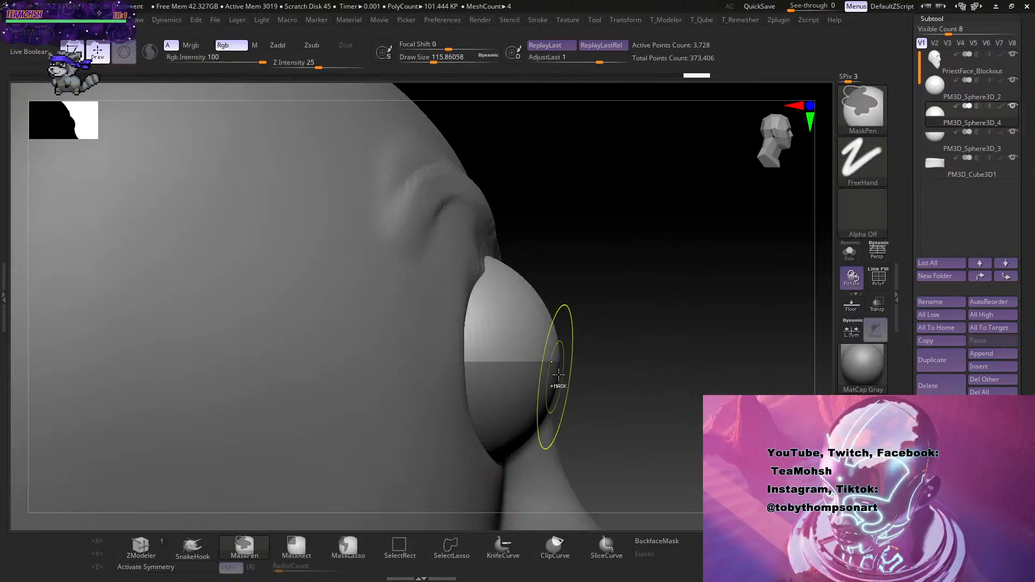
pyautogui.keyDown('alt'); pyautogui.click(471, 433); pyautogui.keyUp('alt')
pyautogui.press('x')
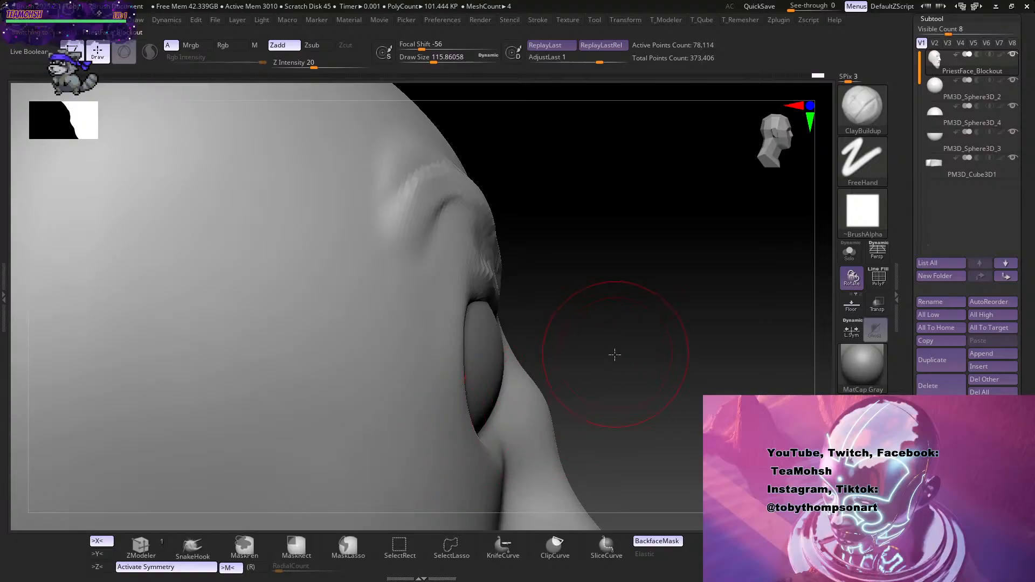
pyautogui.press('w')
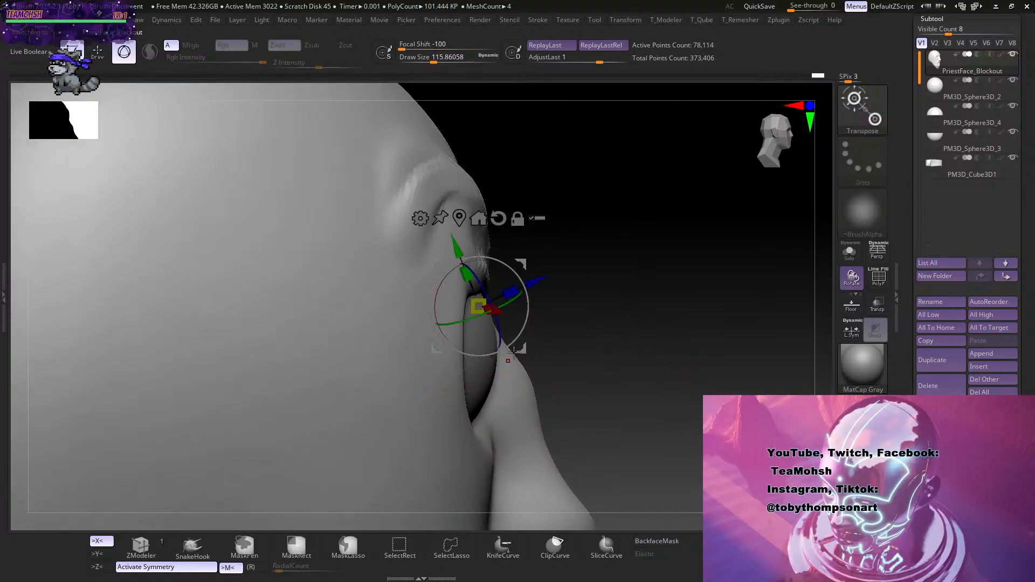
pyautogui.press('q')
pyautogui.press('b')
pyautogui.press('m')
pyautogui.press('v')
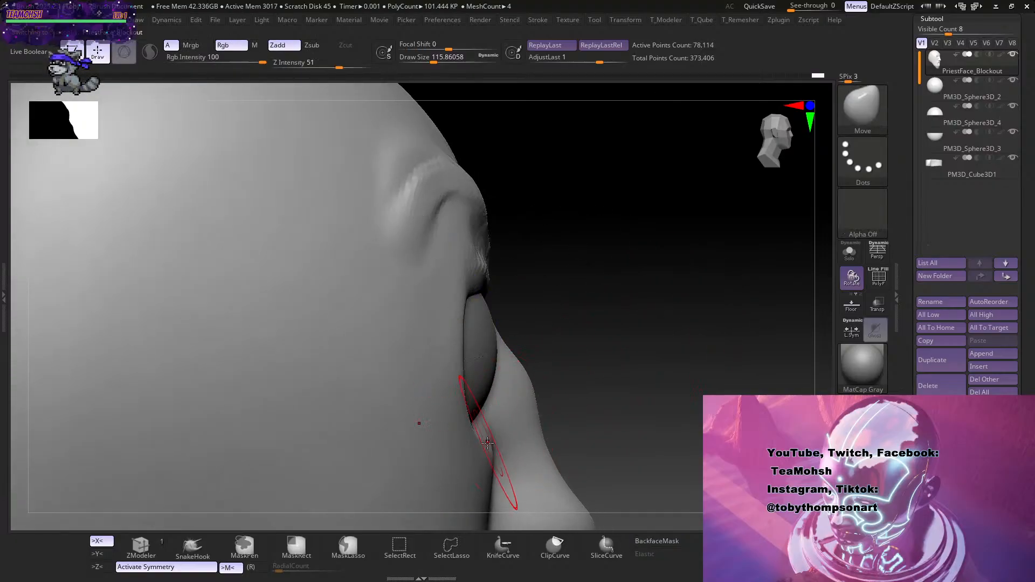
pyautogui.hotkey('ctrl', 'z')
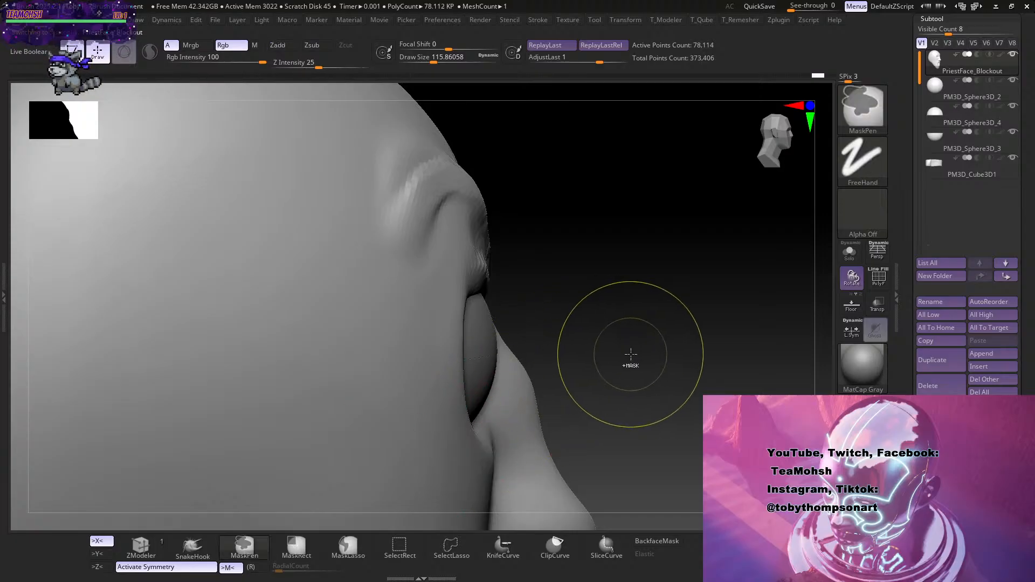
# Enlarge the Move brush to about 177 and push the area under the eye socket back.
pyautogui.press('s')
pyautogui.moveTo(626, 360); pyautogui.dragTo(634, 361)
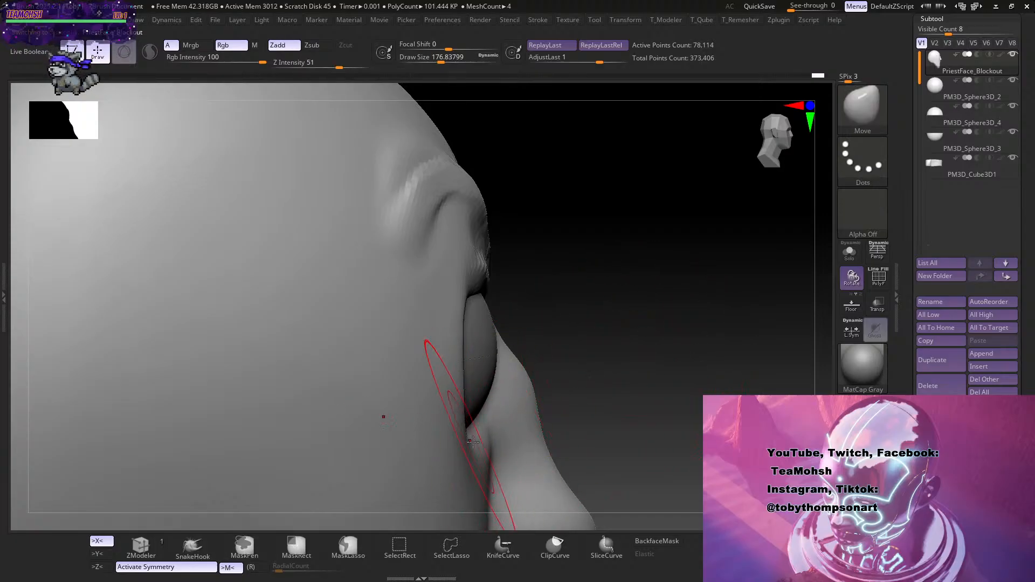
pyautogui.moveTo(469, 444); pyautogui.dragTo(461, 447)
# Pull the outer and lower rim of the eye socket back in side view to expose more of the eye.
pyautogui.moveTo(615, 334); pyautogui.dragTo(629, 333)
pyautogui.keyDown('alt'); pyautogui.moveTo(668, 377); pyautogui.dragTo(682, 259); pyautogui.keyUp('alt')
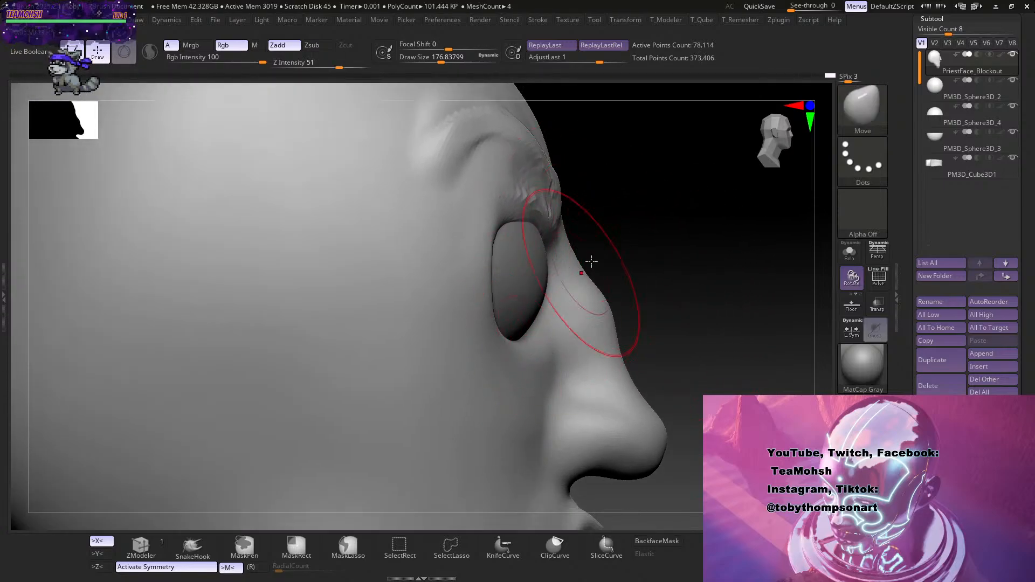
pyautogui.moveTo(589, 258)
pyautogui.keyDown('alt'); pyautogui.mouseDown()
pyautogui.moveTo(643, 235)
pyautogui.moveTo(629, 230)
pyautogui.mouseUp(); pyautogui.keyUp('alt')
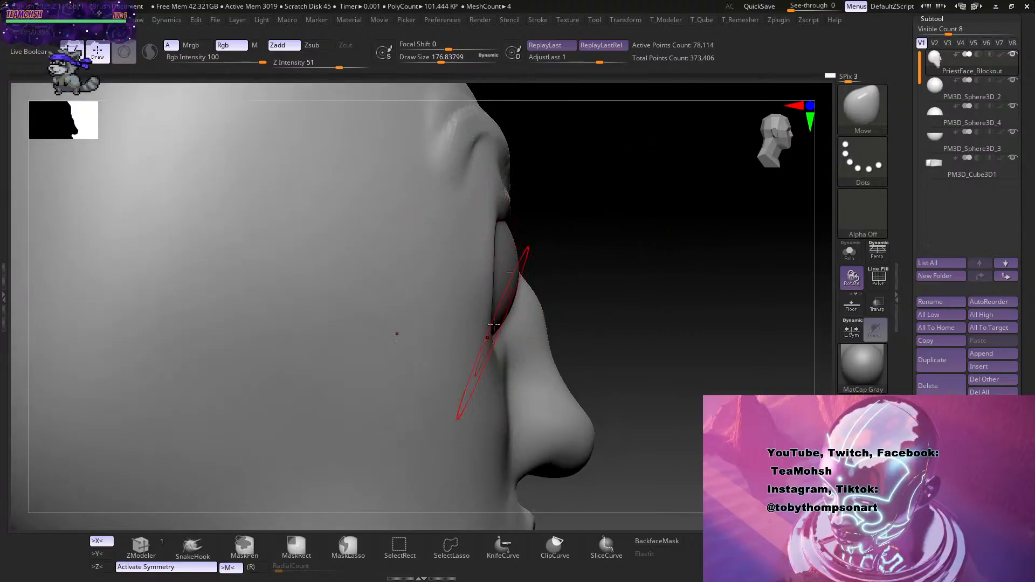
pyautogui.keyDown('alt'); pyautogui.moveTo(651, 320); pyautogui.dragTo(622, 275); pyautogui.keyUp('alt')
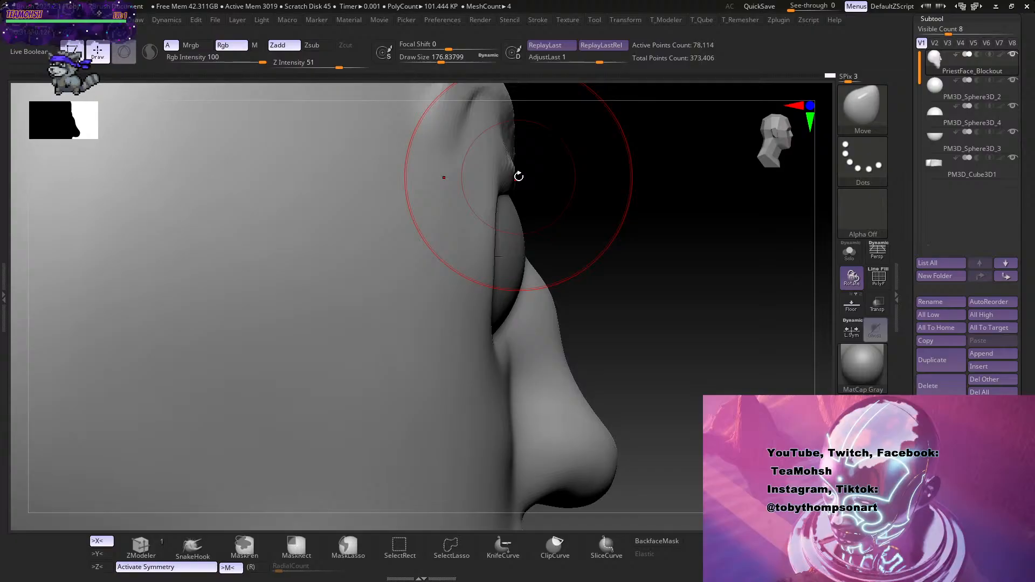
pyautogui.moveTo(493, 253); pyautogui.dragTo(476, 251)
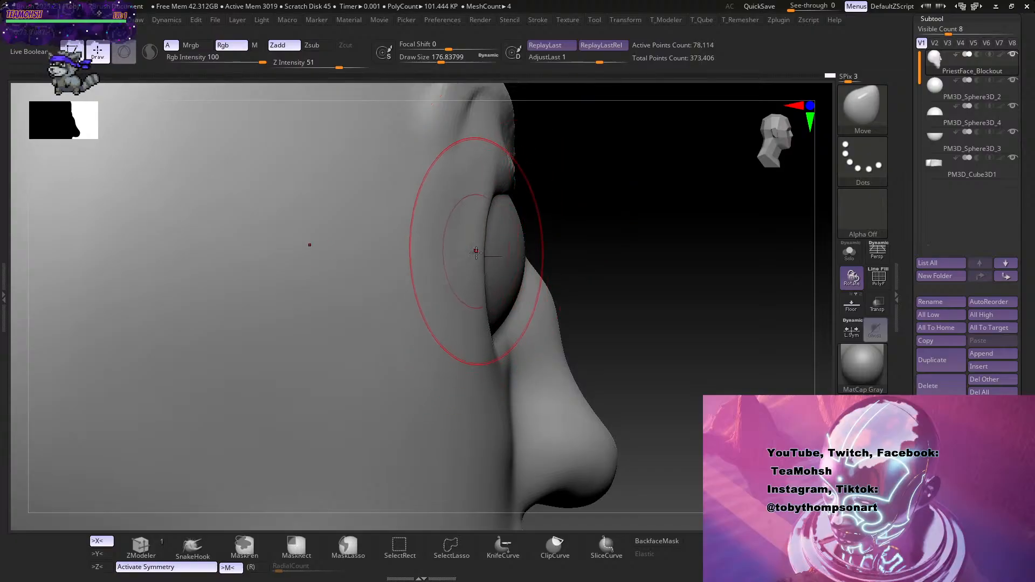
pyautogui.moveTo(493, 343); pyautogui.dragTo(486, 345)
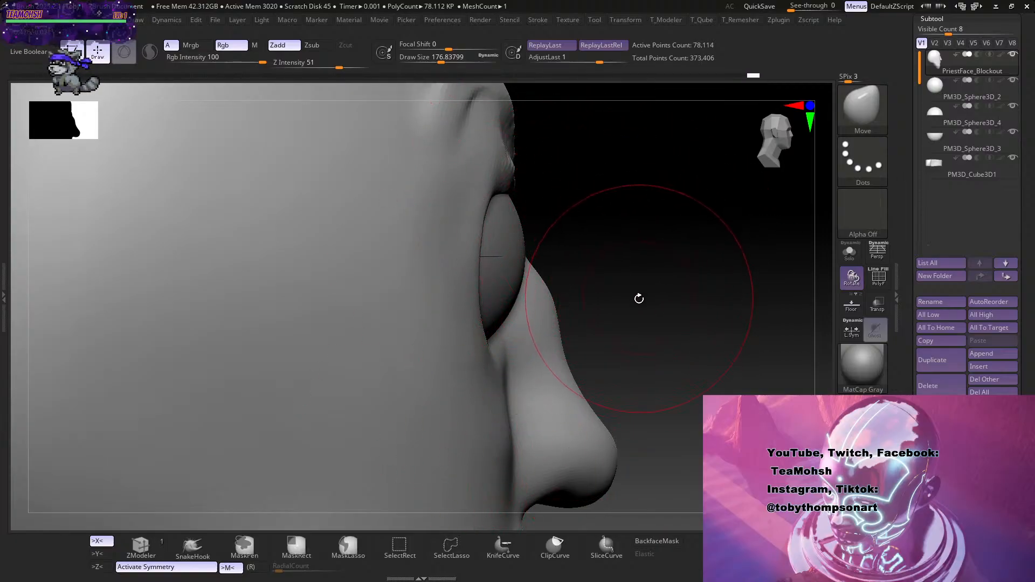
# Hide PriestFace_Blockout, move the eyeball and both eyelid pieces farther back into the head, and show the face again.
pyautogui.press('w')
pyautogui.keyDown('alt'); pyautogui.click(513, 243); pyautogui.keyUp('alt')
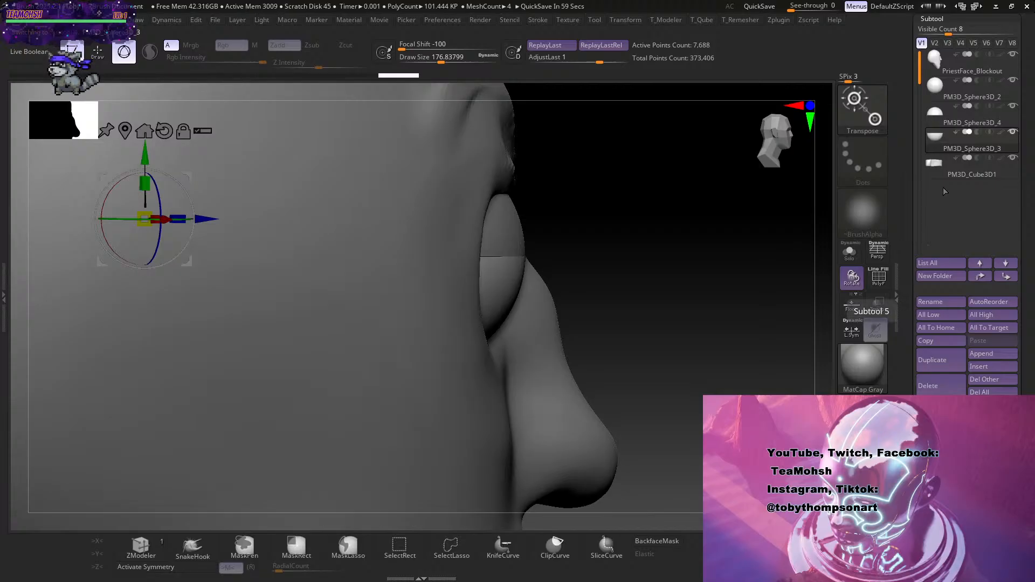
pyautogui.click(1013, 54)
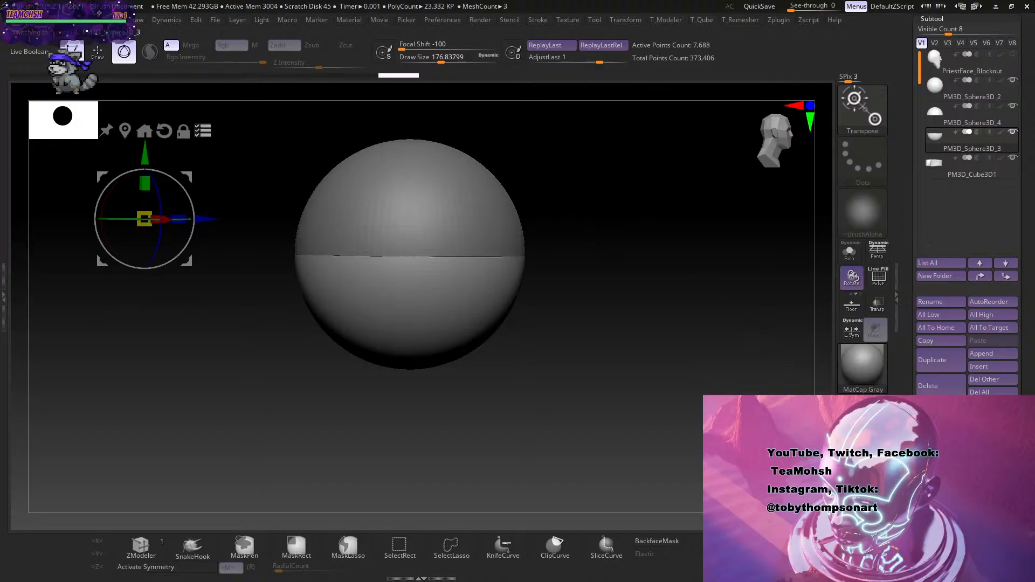
pyautogui.moveTo(209, 217); pyautogui.dragTo(188, 217)
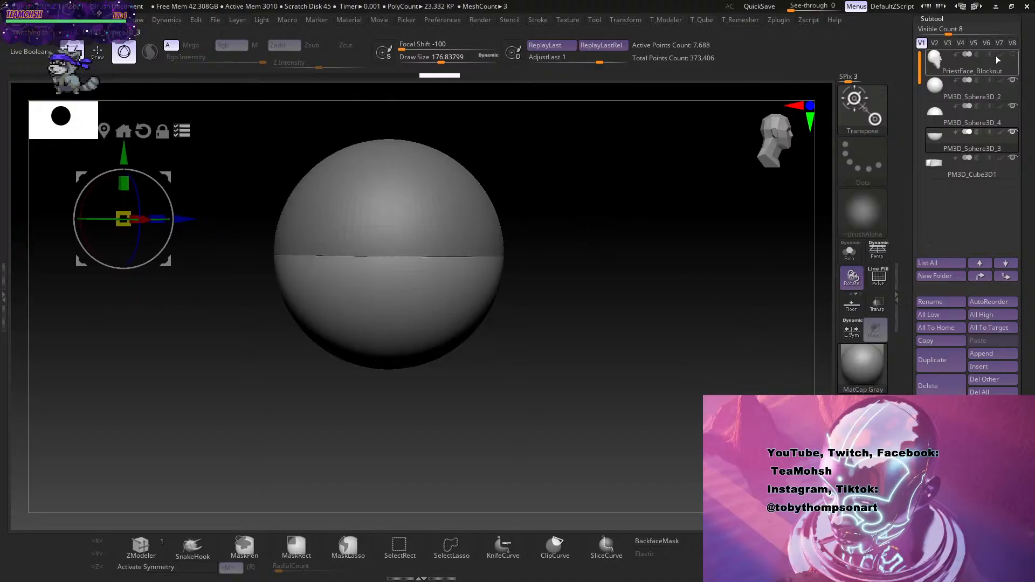
pyautogui.click(1013, 54)
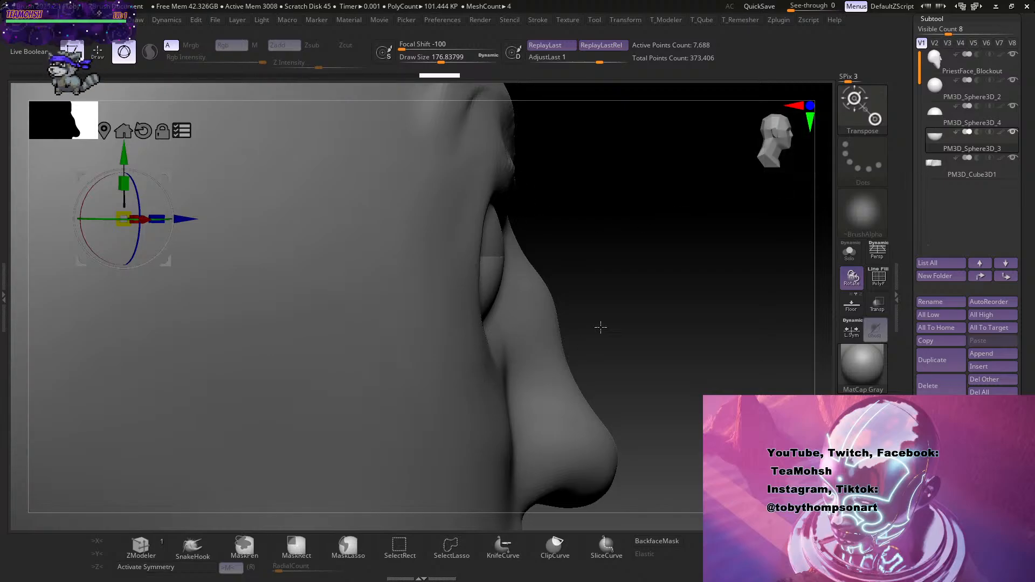
# Select the upper eyelid, PM3D_Sphere3D_4, place its transform pivot on the eye, and rotate only the lid upward to open the eye.
pyautogui.moveTo(601, 327); pyautogui.dragTo(698, 335)
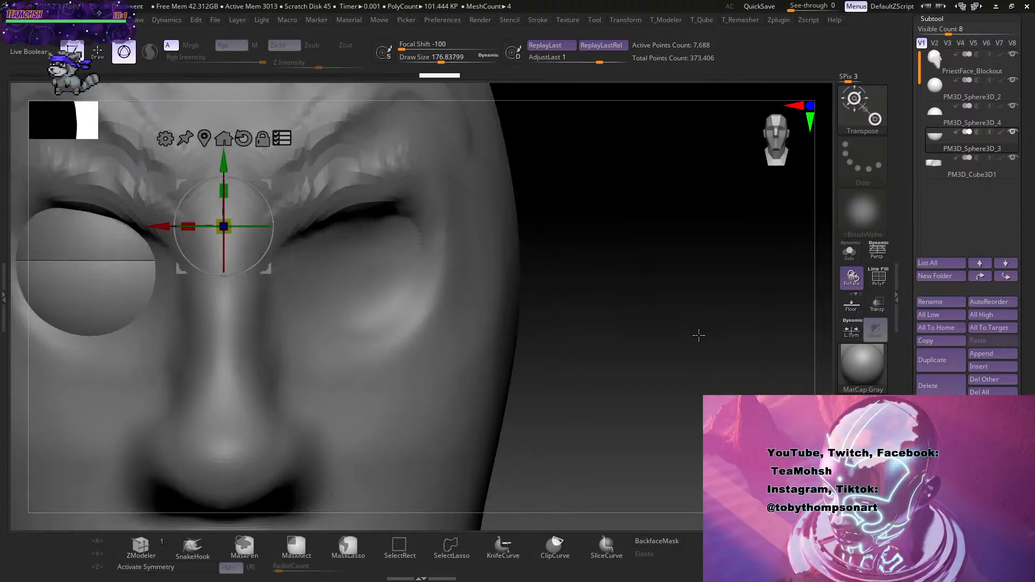
pyautogui.keyDown('alt'); pyautogui.moveTo(606, 353); pyautogui.dragTo(788, 353); pyautogui.keyUp('alt')
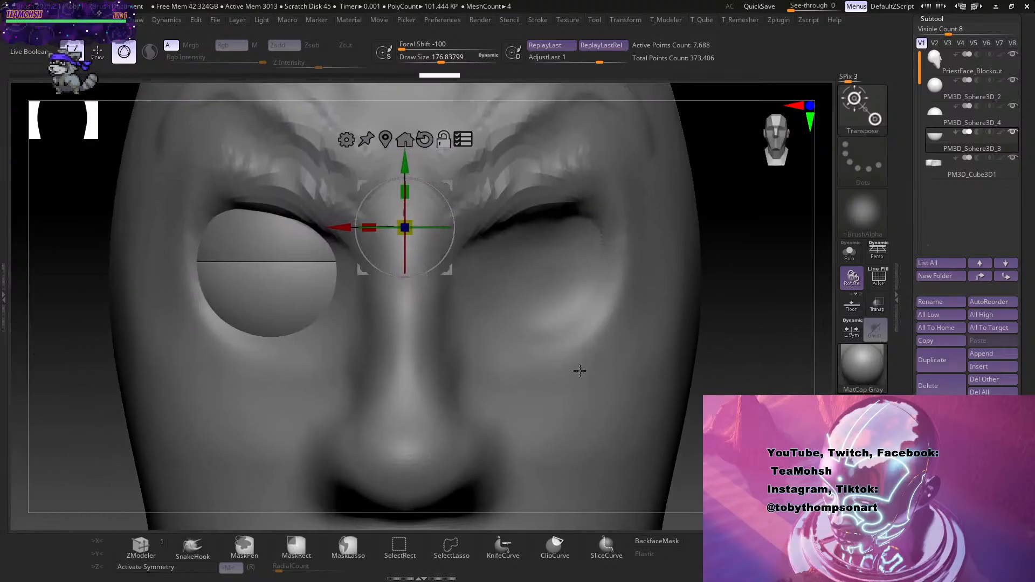
pyautogui.keyDown('alt'); pyautogui.click(277, 236); pyautogui.keyUp('alt')
pyautogui.click(280, 116)
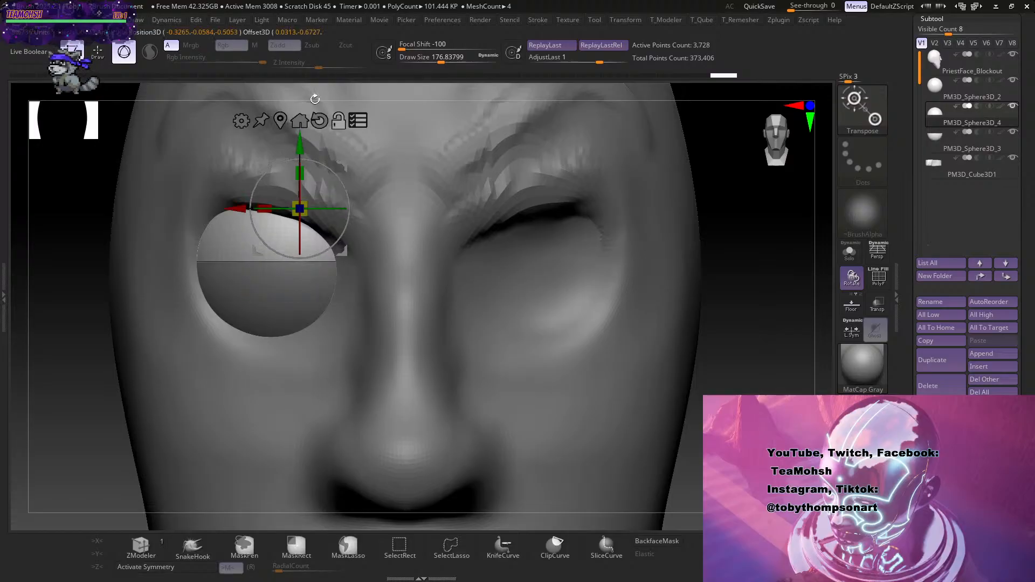
pyautogui.moveTo(300, 141); pyautogui.dragTo(299, 204)
pyautogui.moveTo(236, 263); pyautogui.dragTo(204, 262)
pyautogui.moveTo(268, 235); pyautogui.dragTo(268, 225)
pyautogui.hotkey('ctrl', 'z')
pyautogui.click(326, 174)
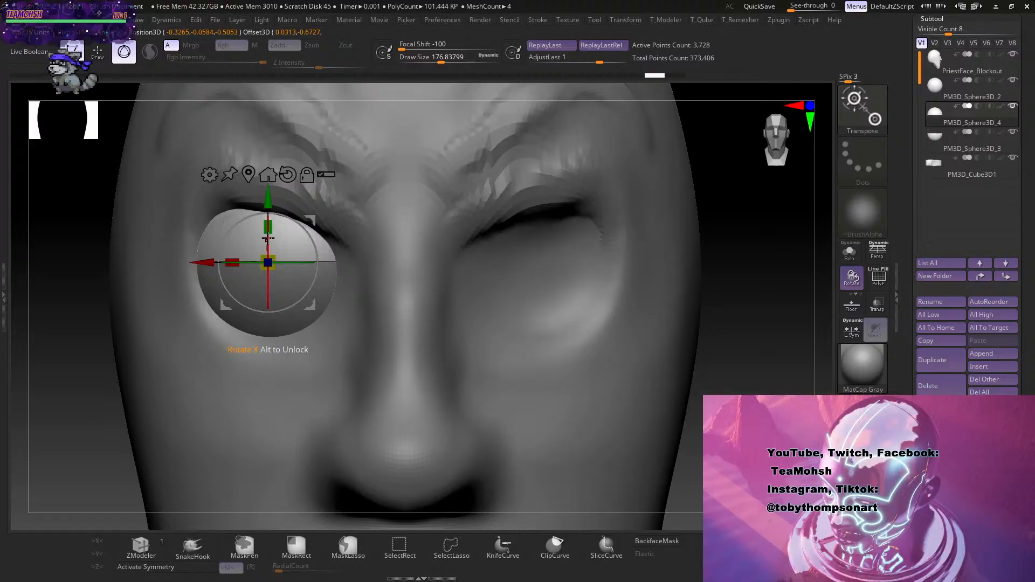
pyautogui.moveTo(270, 220); pyautogui.dragTo(297, 217)
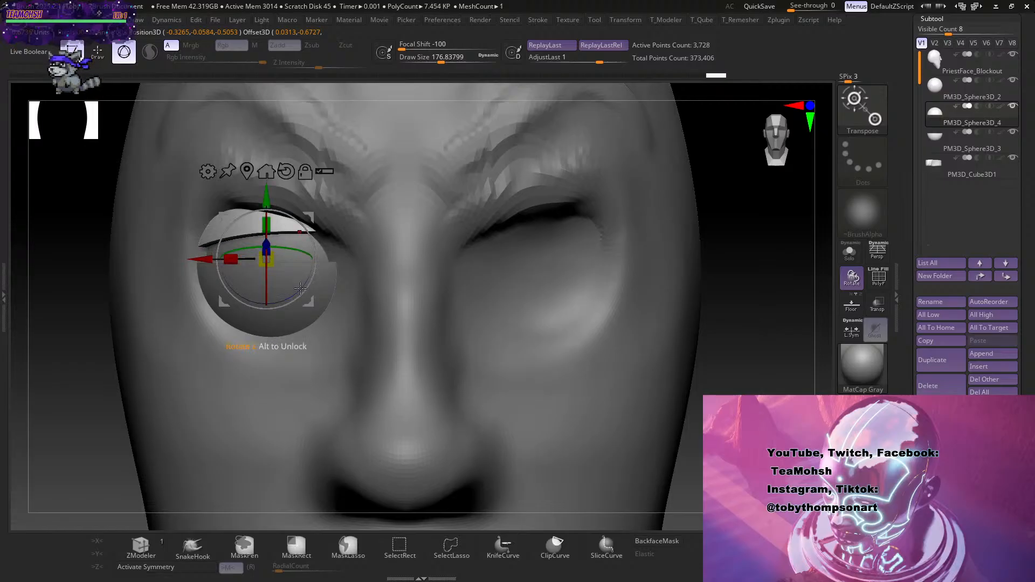
# Isolate the upper eyelid, shift its pivot to the center of the hemisphere from below, and restore the other subtools.
pyautogui.click(849, 252)
pyautogui.moveTo(700, 335); pyautogui.dragTo(668, 279)
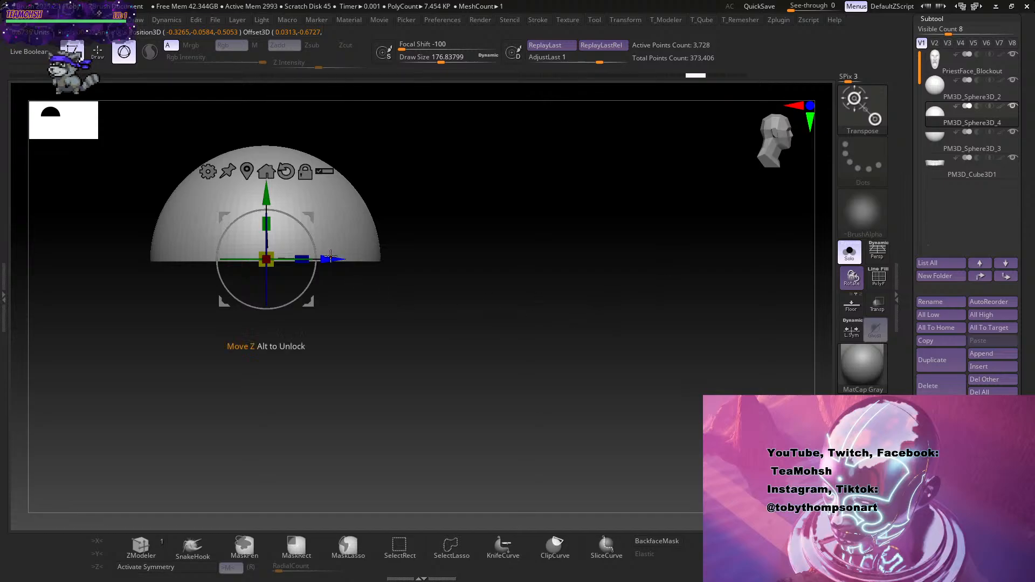
pyautogui.moveTo(378, 291); pyautogui.dragTo(481, 221)
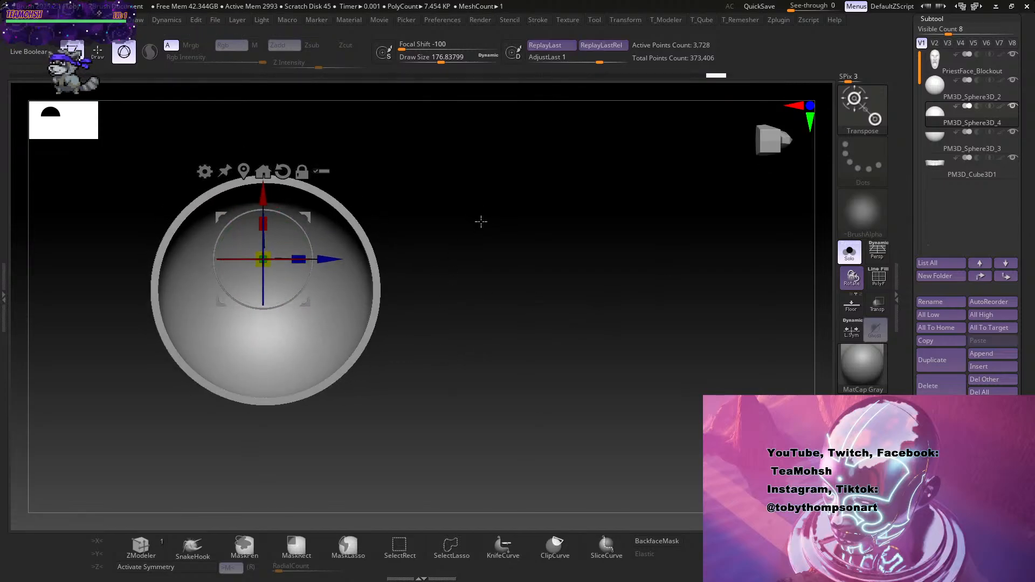
pyautogui.keyDown('alt'); pyautogui.moveTo(263, 196); pyautogui.dragTo(263, 233); pyautogui.keyUp('alt')
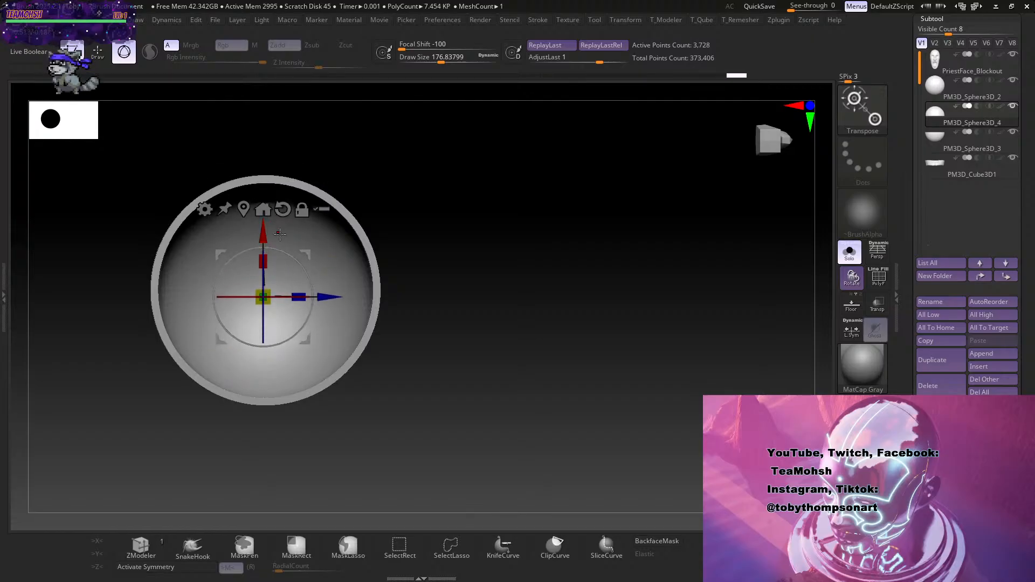
pyautogui.click(853, 255)
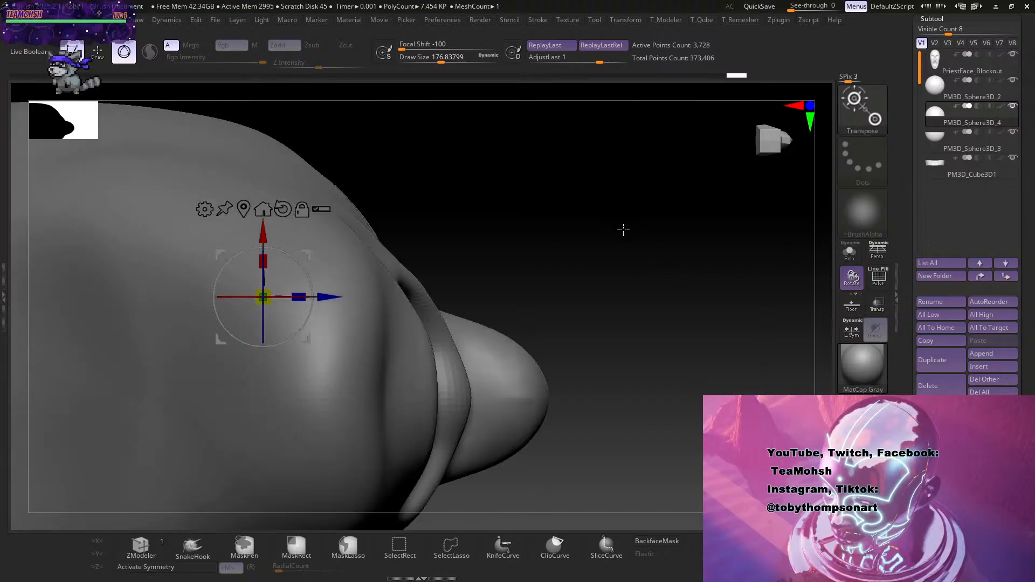
pyautogui.moveTo(622, 229); pyautogui.dragTo(629, 342)
pyautogui.keyDown('shift'); pyautogui.moveTo(432, 262); pyautogui.dragTo(588, 303); pyautogui.keyUp('shift')
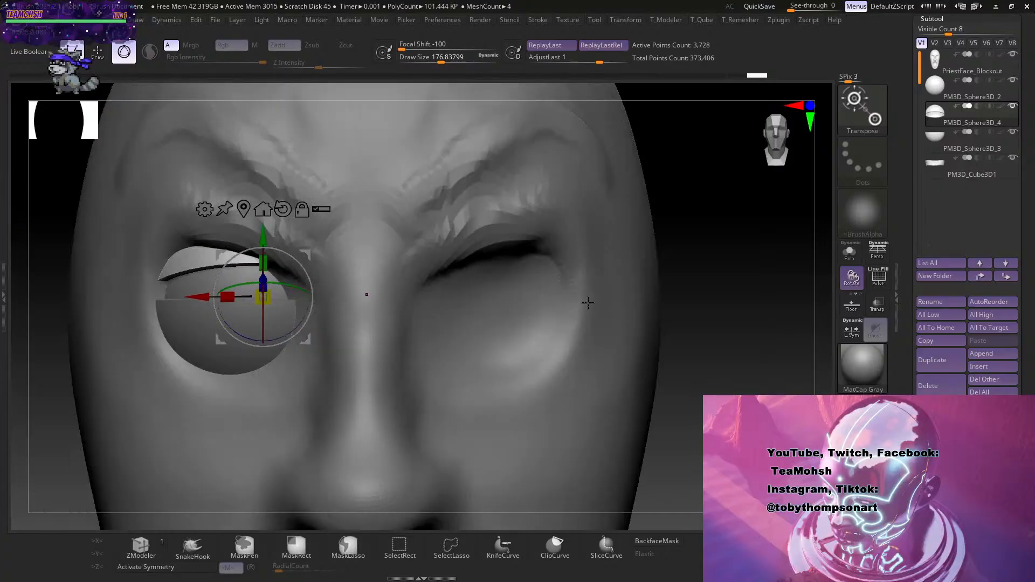
# Tilt the upper eyelid down toward the nose and shift it slightly over the eyeball, undoing unwanted adjustments.
pyautogui.moveTo(305, 325); pyautogui.dragTo(296, 326)
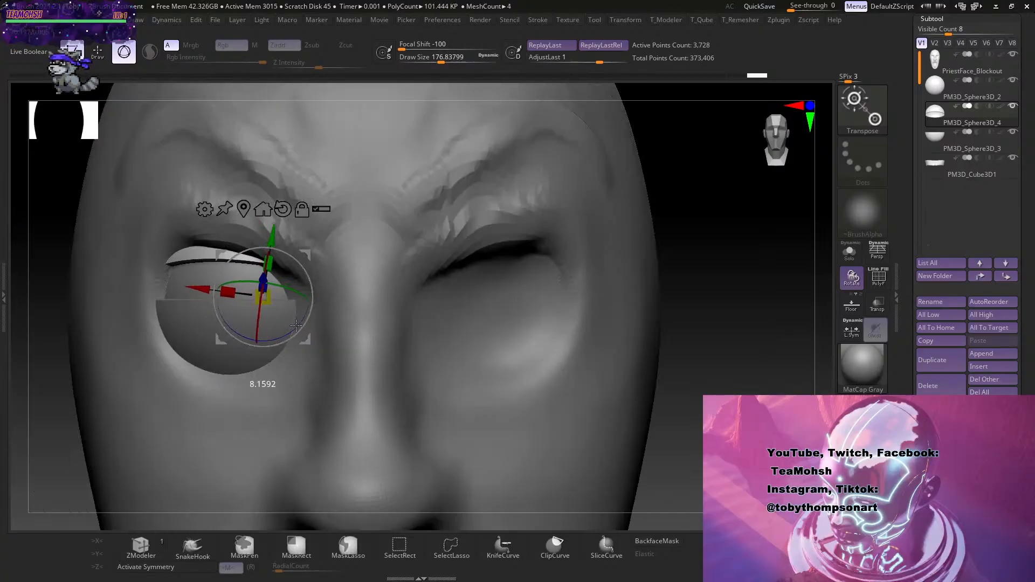
pyautogui.moveTo(276, 251); pyautogui.dragTo(285, 270)
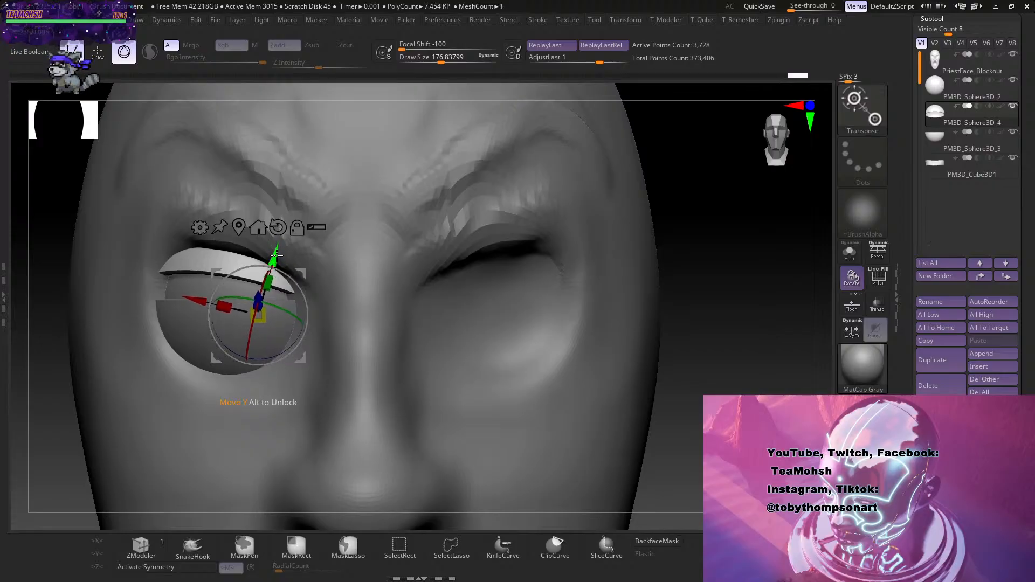
pyautogui.hotkey('ctrl', 'z')
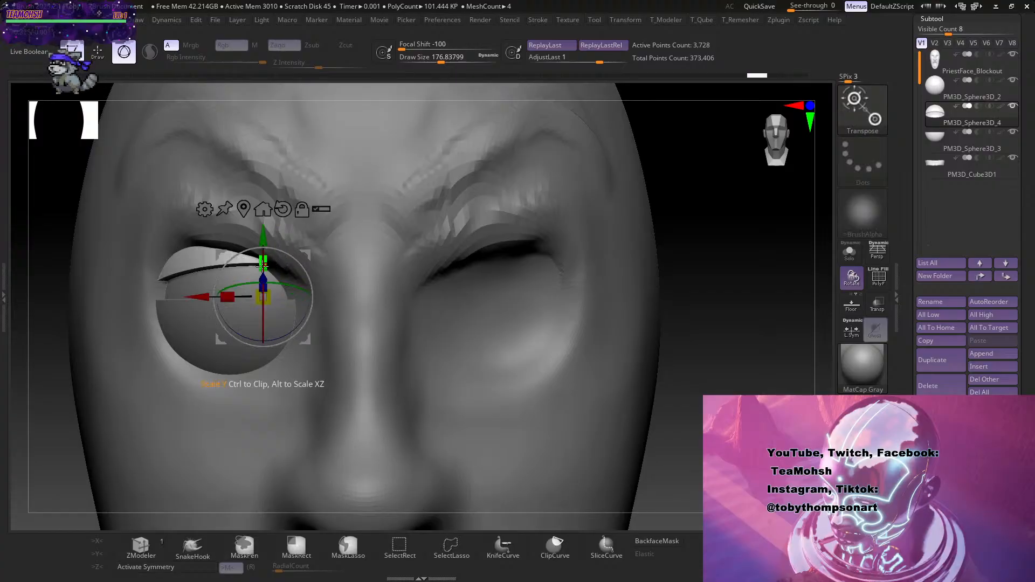
pyautogui.moveTo(263, 268)
pyautogui.mouseDown()
pyautogui.moveTo(263, 257)
pyautogui.moveTo(263, 274)
pyautogui.moveTo(303, 256)
pyautogui.moveTo(300, 287)
pyautogui.moveTo(253, 278)
pyautogui.moveTo(254, 268)
pyautogui.moveTo(254, 277)
pyautogui.moveTo(303, 293)
pyautogui.moveTo(256, 285)
pyautogui.moveTo(257, 273)
pyautogui.mouseUp()
pyautogui.hotkey('ctrl', 'z')
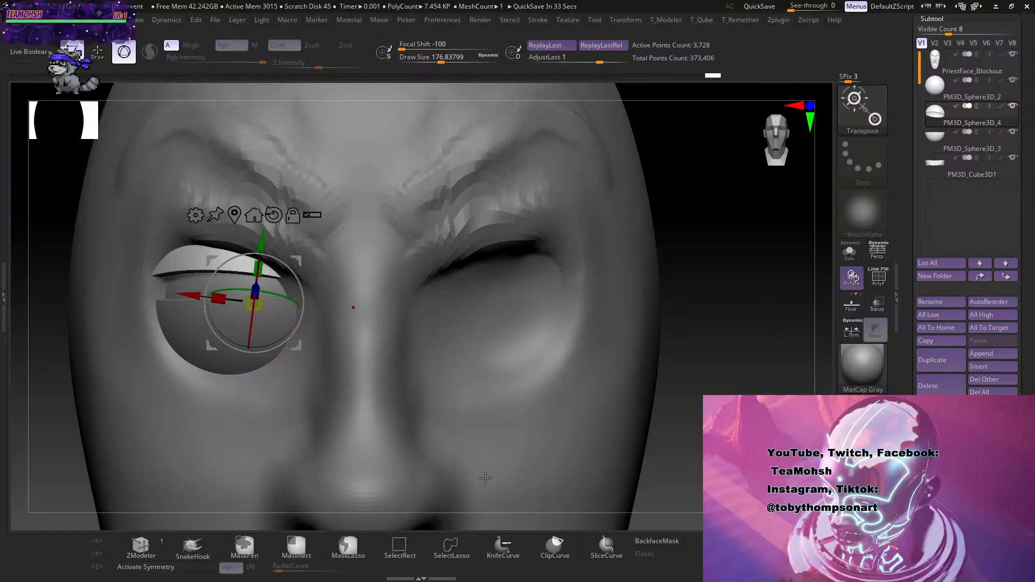
# Turn on the polygon wireframe, select the face mesh, and inspect its topology around the eye sockets from several angles.
pyautogui.click(879, 277)
pyautogui.keyDown('alt'); pyautogui.click(599, 335); pyautogui.keyUp('alt')
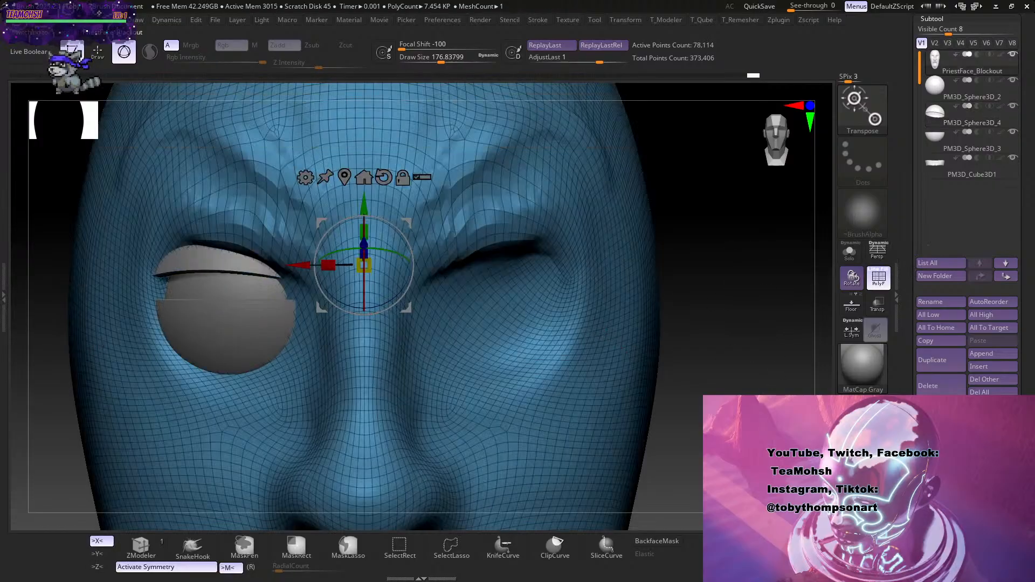
pyautogui.keyDown('alt'); pyautogui.moveTo(762, 364); pyautogui.dragTo(685, 329); pyautogui.keyUp('alt')
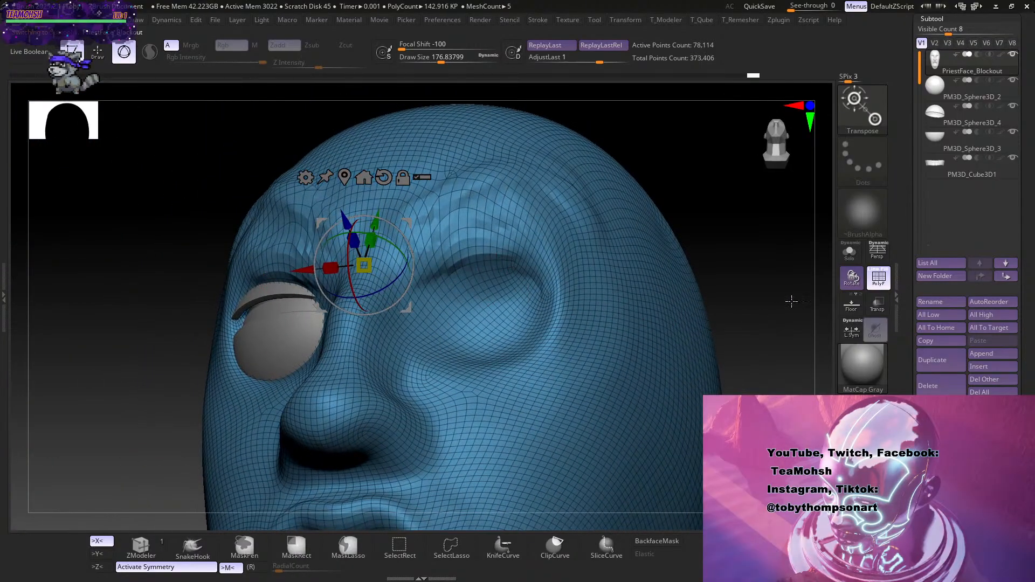
pyautogui.keyDown('shift'); pyautogui.moveTo(791, 302); pyautogui.dragTo(637, 305); pyautogui.keyUp('shift')
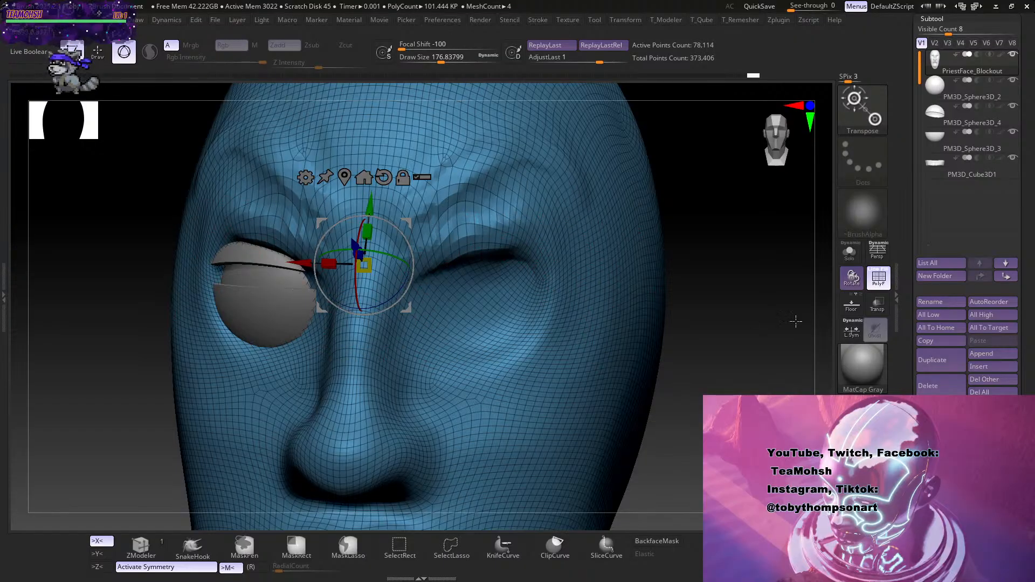
pyautogui.moveTo(795, 322); pyautogui.dragTo(751, 328)
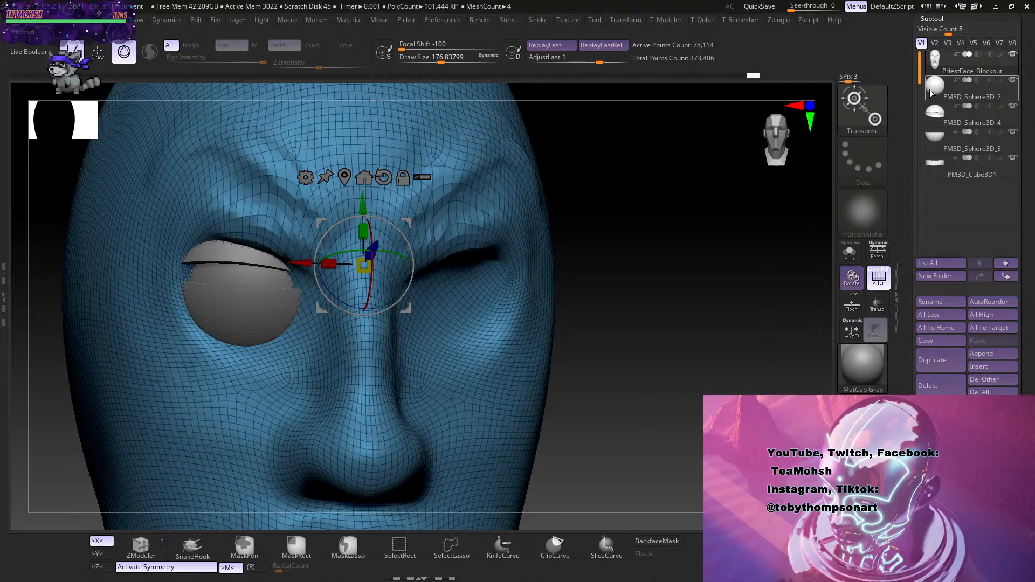
# Switch to the TreeBase tool with the full scene and frame the priest's body beneath the hanging nun.
pyautogui.moveTo(905, 155); pyautogui.dragTo(904, 266)
pyautogui.click(944, 189)
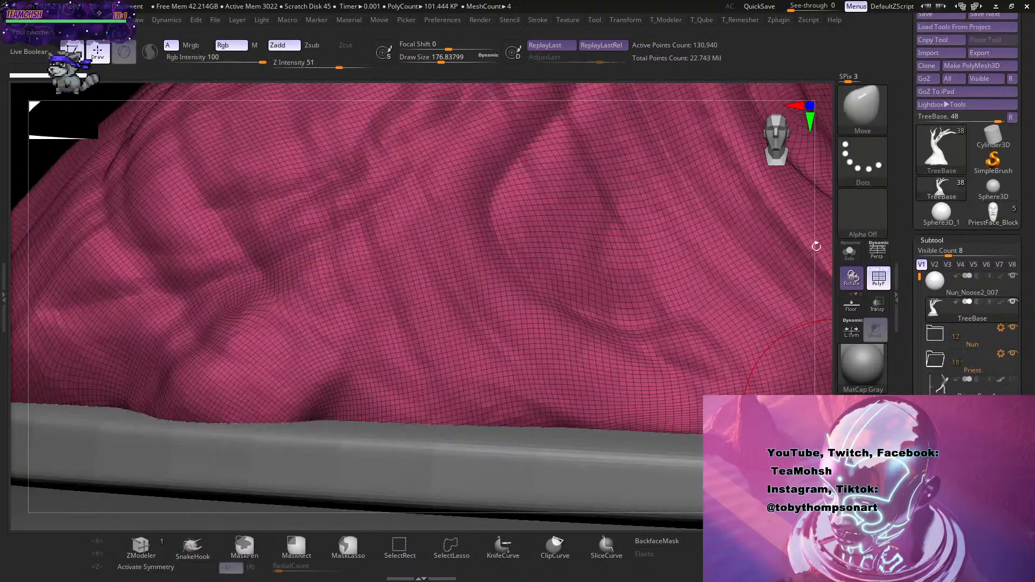
pyautogui.moveTo(736, 274); pyautogui.dragTo(721, 340)
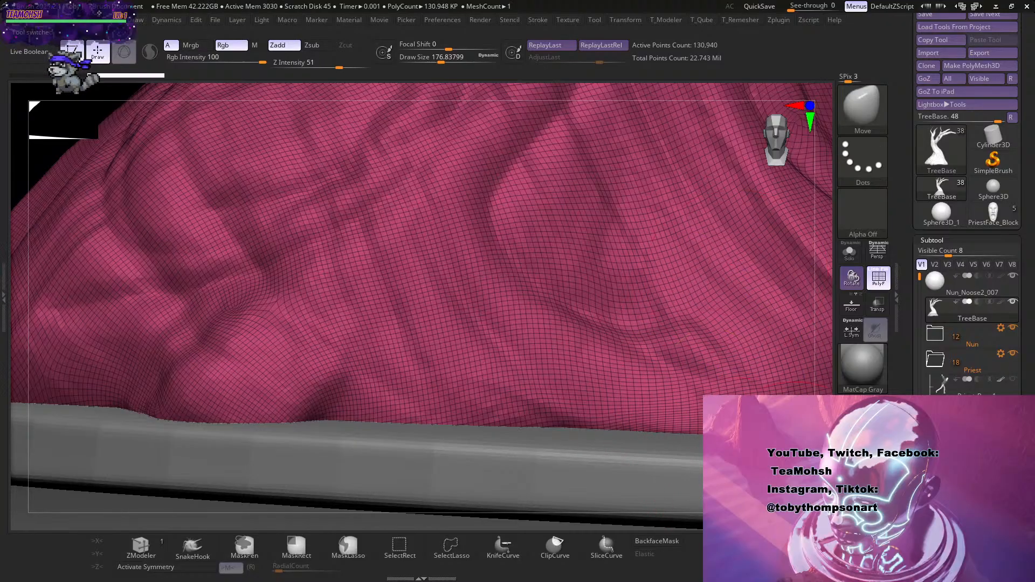
pyautogui.keyDown('ctrl'); pyautogui.moveTo(725, 327); pyautogui.dragTo(430, 412, button='right'); pyautogui.keyUp('ctrl')
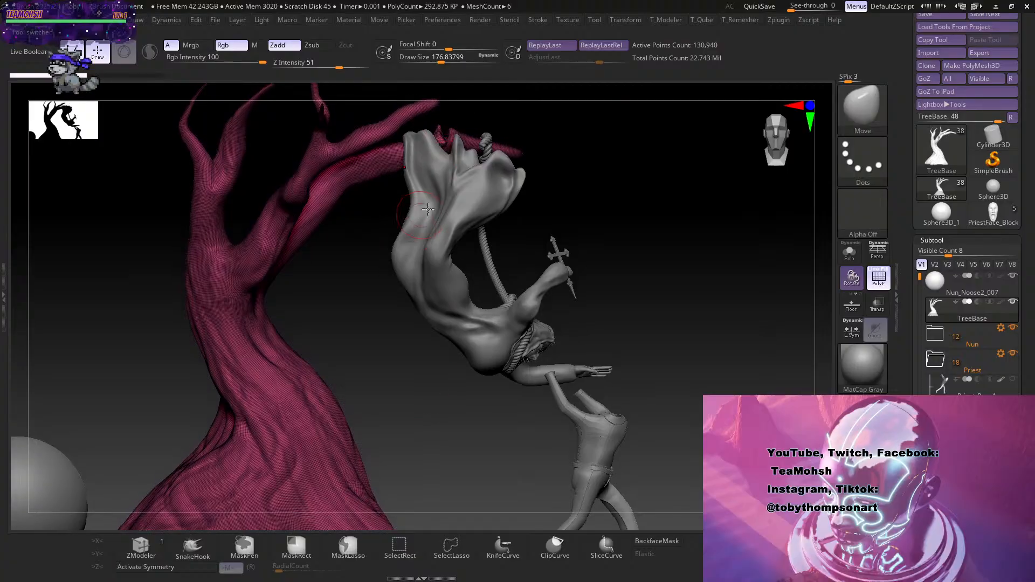
pyautogui.moveTo(646, 320)
pyautogui.mouseDown(button='right')
pyautogui.moveTo(620, 312)
pyautogui.moveTo(638, 319)
pyautogui.mouseUp(button='right')
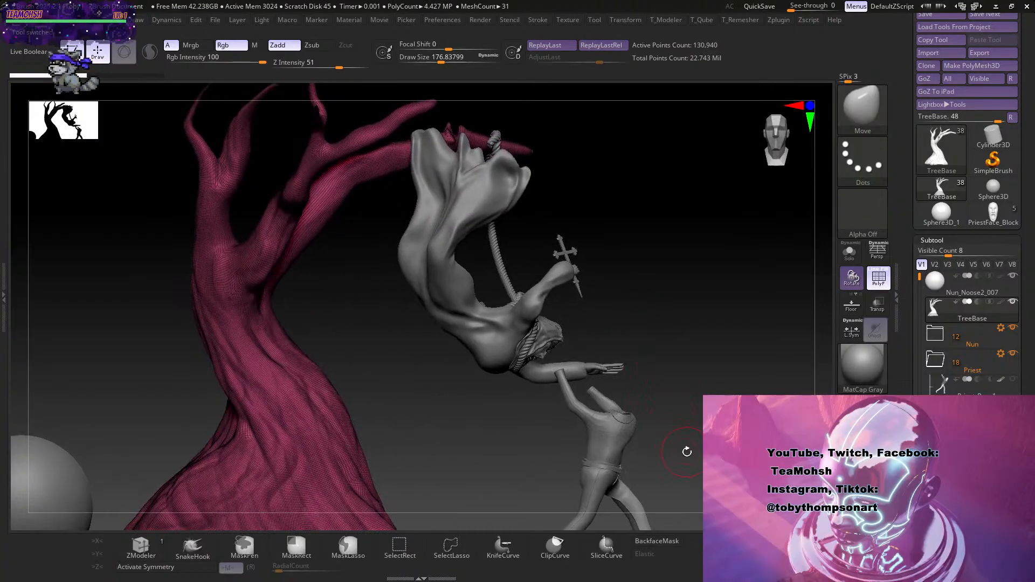
pyautogui.keyDown('ctrl'); pyautogui.moveTo(687, 452); pyautogui.dragTo(502, 310, button='right'); pyautogui.keyUp('ctrl')
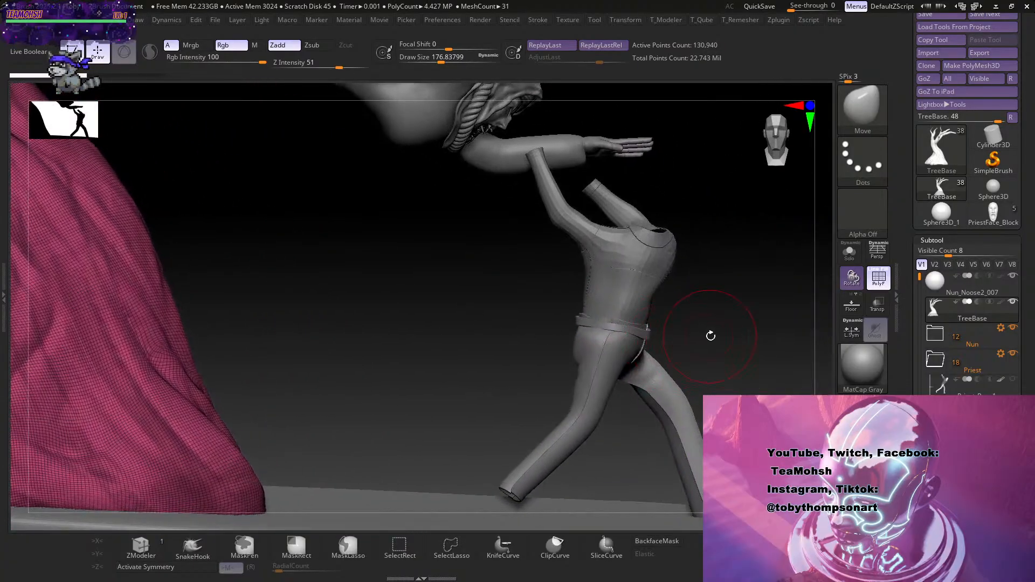
pyautogui.keyDown('ctrl'); pyautogui.moveTo(709, 334); pyautogui.dragTo(718, 418, button='right'); pyautogui.keyUp('ctrl')
pyautogui.keyDown('alt'); pyautogui.moveTo(718, 417); pyautogui.dragTo(683, 314, button='right'); pyautogui.keyUp('alt')
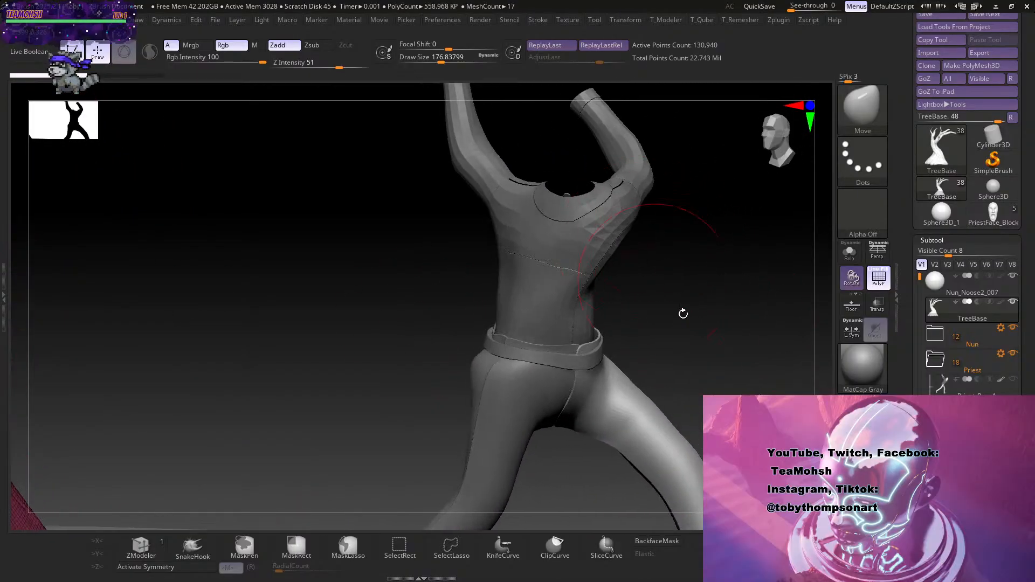
# Show the priest's low-poly base body and check its head and raised arms against the clothing and the nun.
pyautogui.click(1011, 381)
pyautogui.moveTo(758, 296); pyautogui.dragTo(575, 238, button='right')
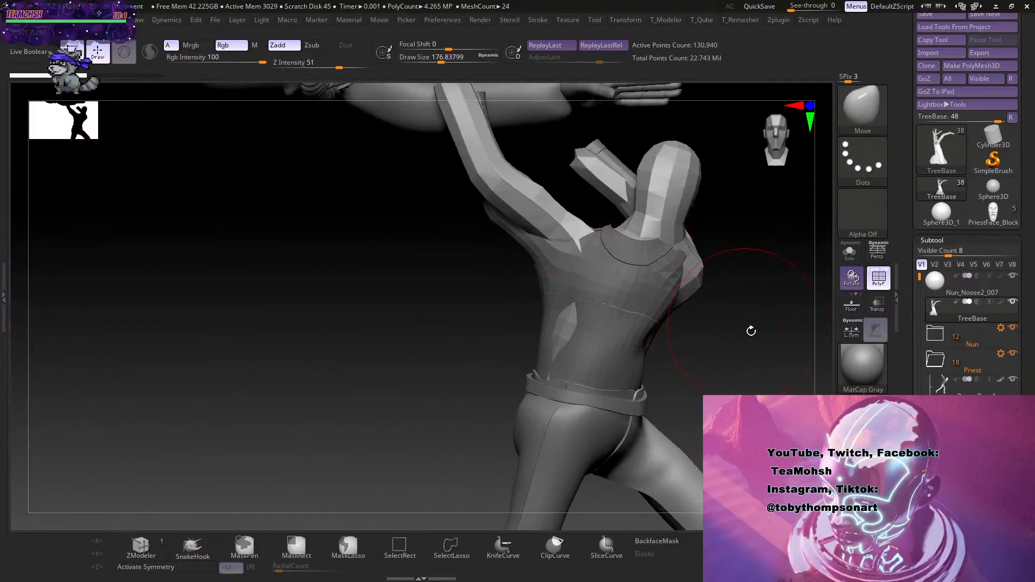
pyautogui.moveTo(751, 331); pyautogui.dragTo(733, 333)
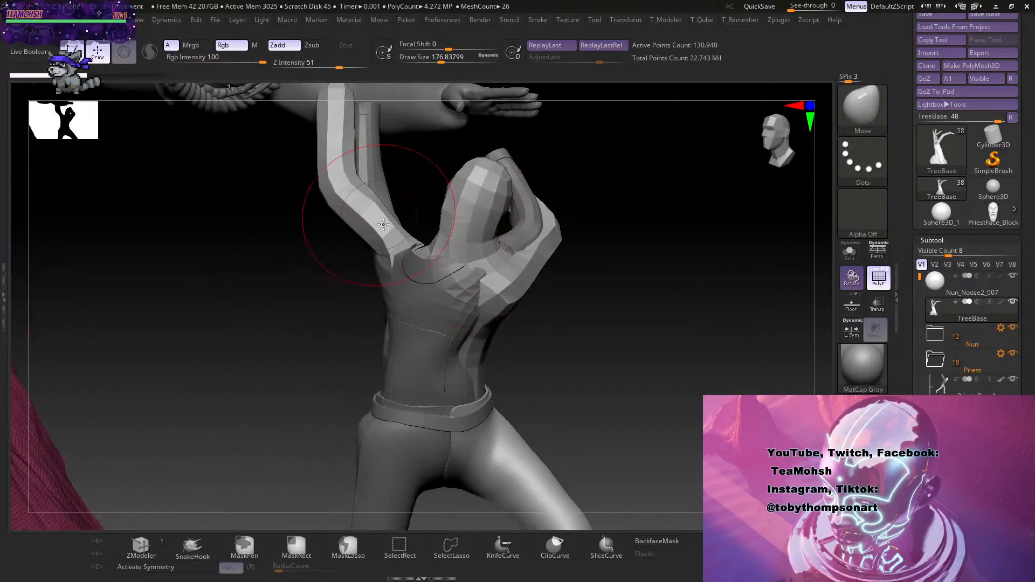
pyautogui.moveTo(593, 356); pyautogui.dragTo(618, 360)
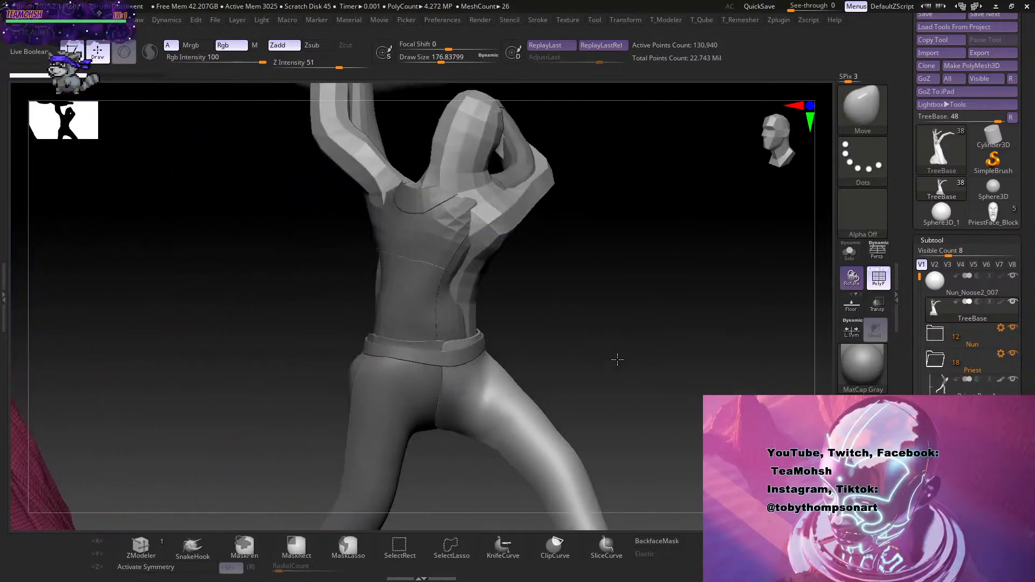
pyautogui.moveTo(635, 294); pyautogui.dragTo(638, 316)
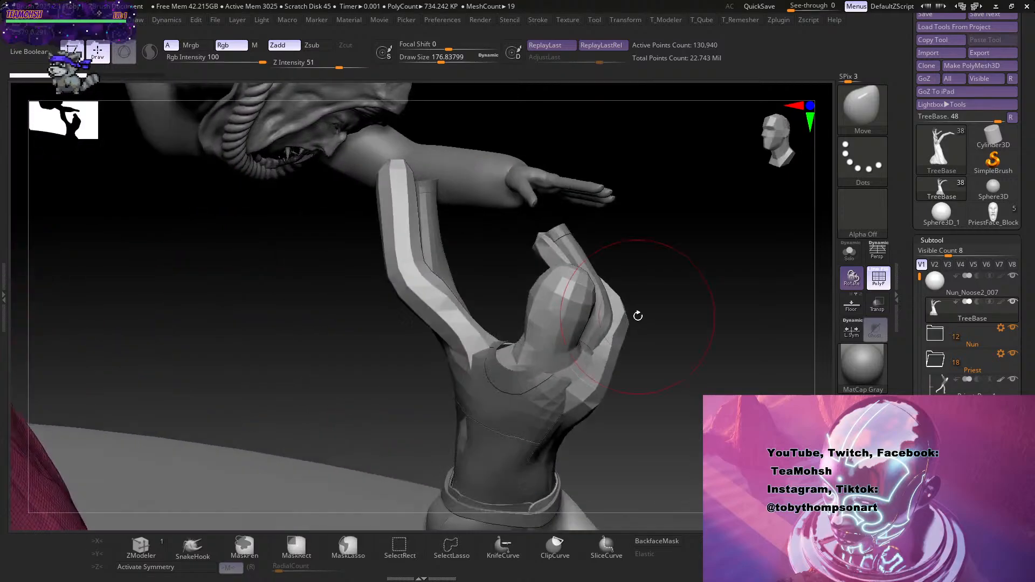
# Select the Priest_Base1 subtool, view it in isolation, and bring the surrounding subtools back.
pyautogui.click(850, 252)
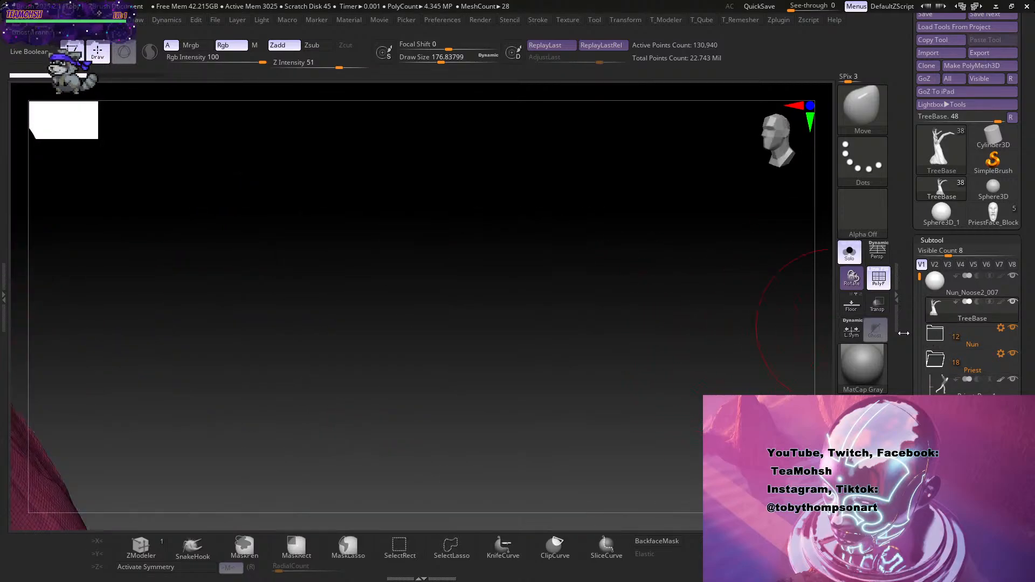
pyautogui.click(965, 387)
pyautogui.moveTo(682, 359); pyautogui.dragTo(695, 334)
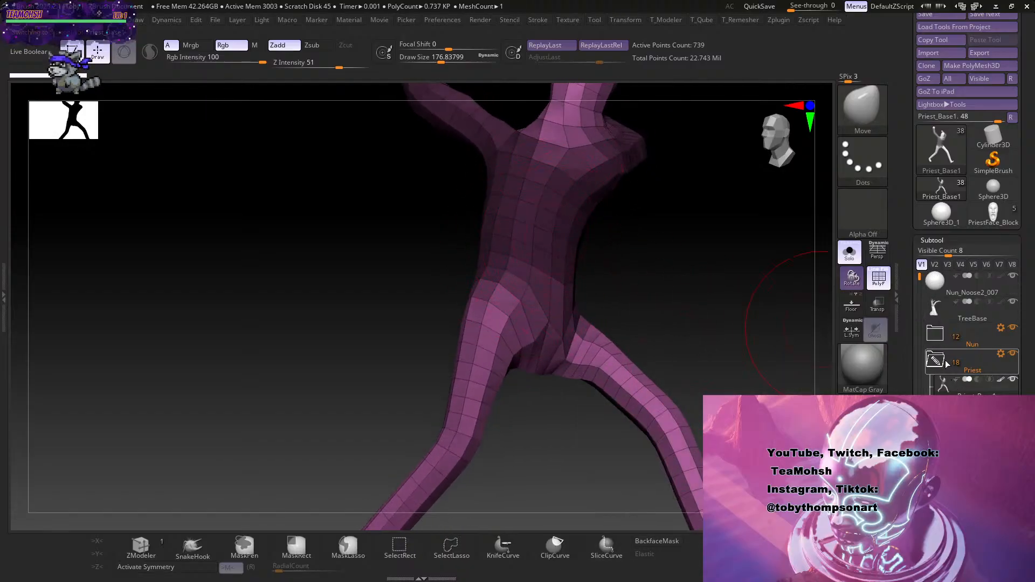
pyautogui.click(849, 252)
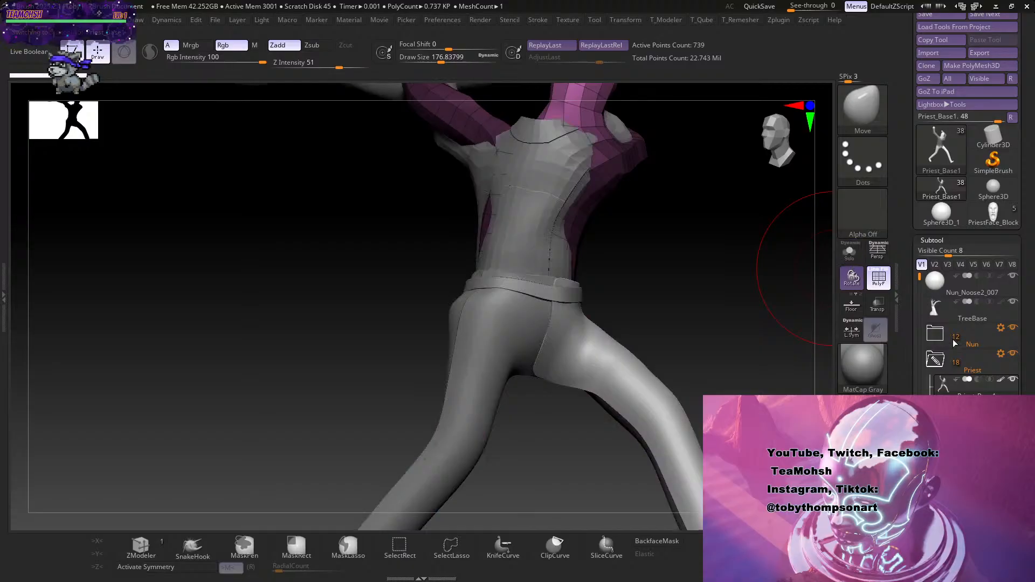
# Compare the priest's clothing with the base body, select the Priest_Shirt10 panel, and hide Priest_Base1.
pyautogui.click(1013, 354)
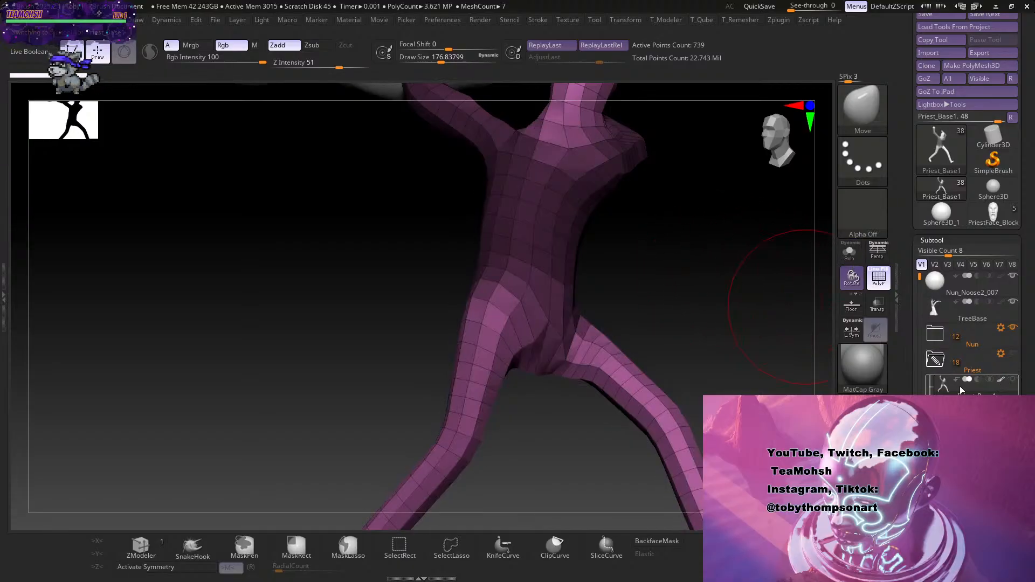
pyautogui.click(1013, 354)
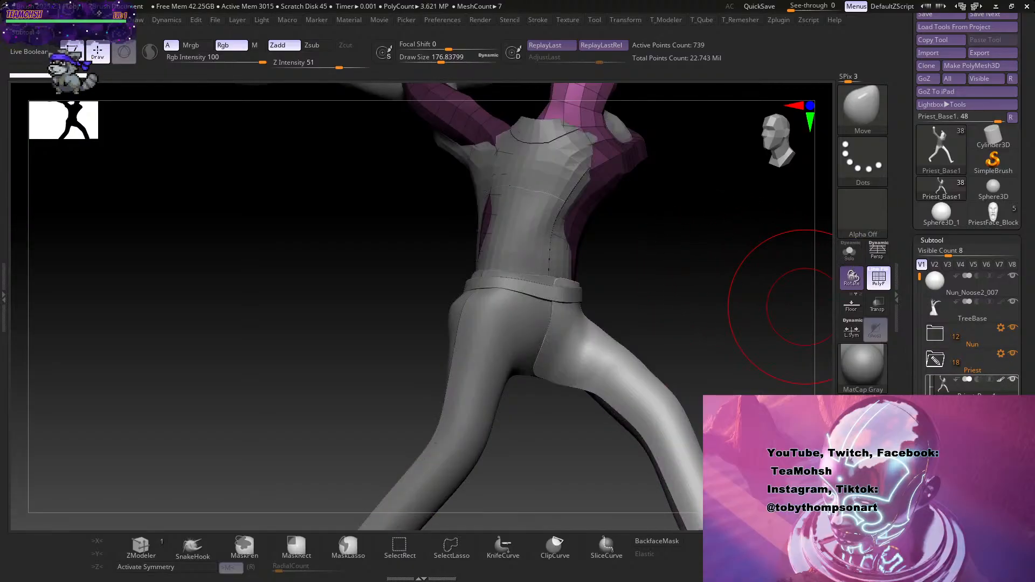
pyautogui.click(953, 365)
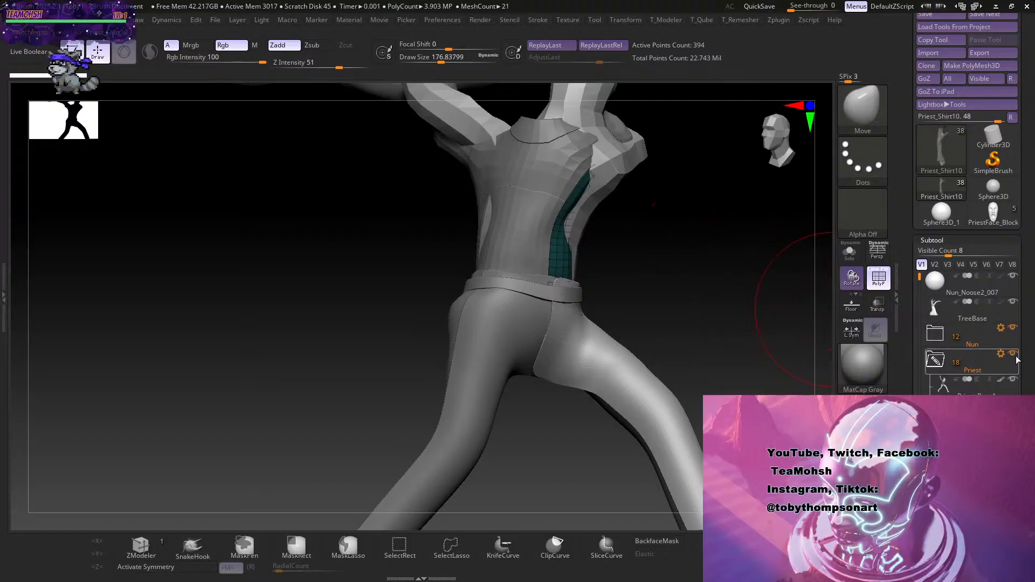
pyautogui.click(1013, 379)
pyautogui.moveTo(649, 231); pyautogui.dragTo(640, 270)
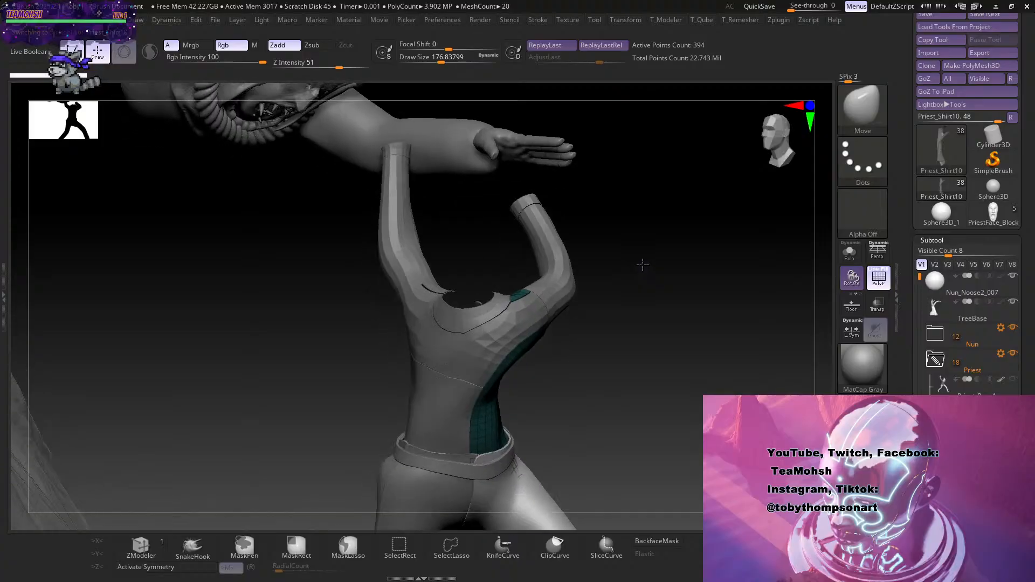
# Select the Priest_Shirt9 waist panel and inspect how its topology meets the belt, trousers and upper shirt.
pyautogui.keyDown('alt'); pyautogui.click(443, 326); pyautogui.keyUp('alt')
pyautogui.keyDown('alt'); pyautogui.click(418, 384); pyautogui.keyUp('alt')
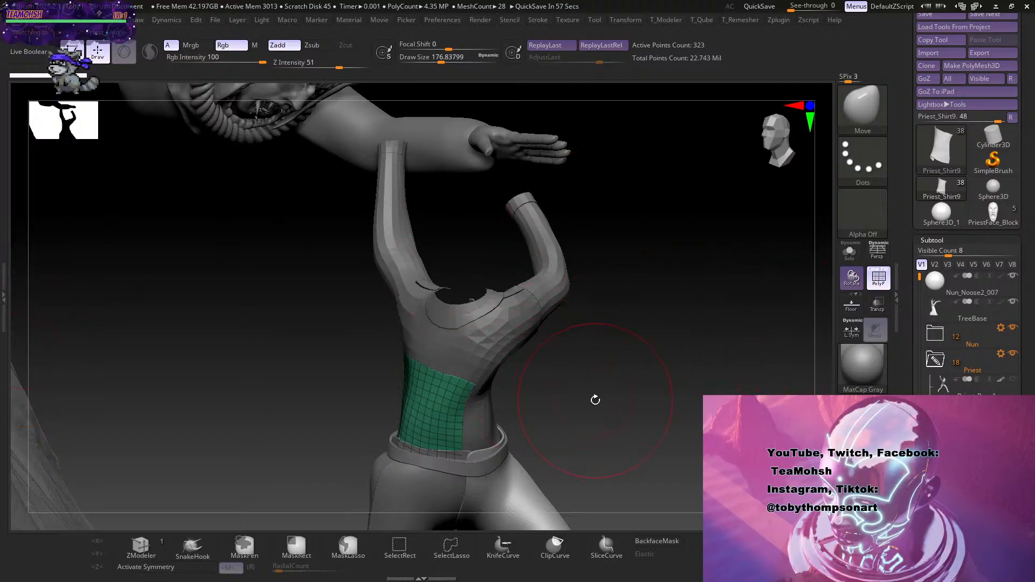
pyautogui.moveTo(602, 414); pyautogui.dragTo(545, 296)
pyautogui.moveTo(541, 372); pyautogui.dragTo(605, 401)
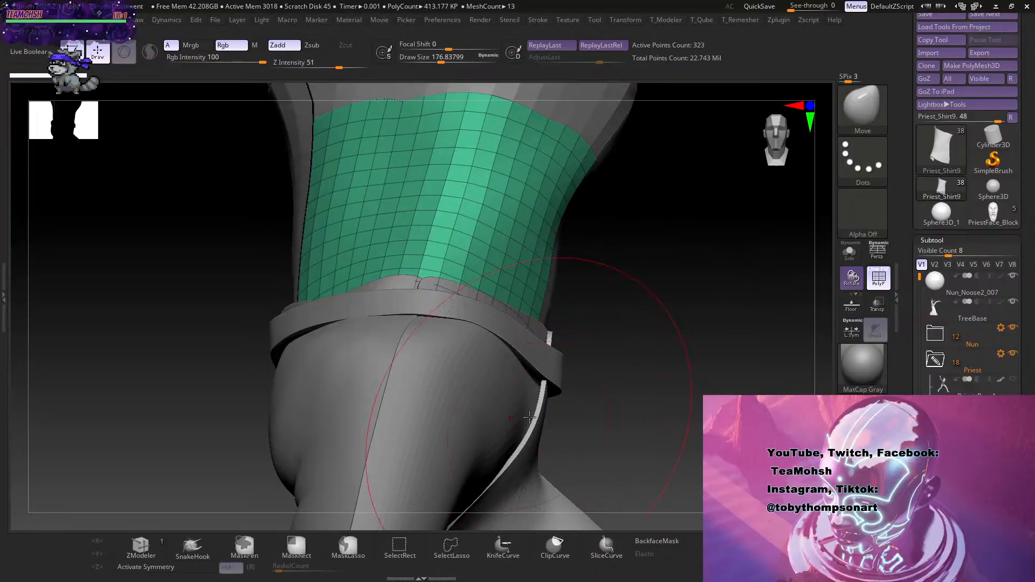
pyautogui.moveTo(642, 405)
pyautogui.mouseDown()
pyautogui.moveTo(621, 389)
pyautogui.moveTo(636, 367)
pyautogui.moveTo(647, 208)
pyautogui.moveTo(638, 340)
pyautogui.moveTo(645, 293)
pyautogui.moveTo(631, 294)
pyautogui.moveTo(653, 341)
pyautogui.mouseUp()
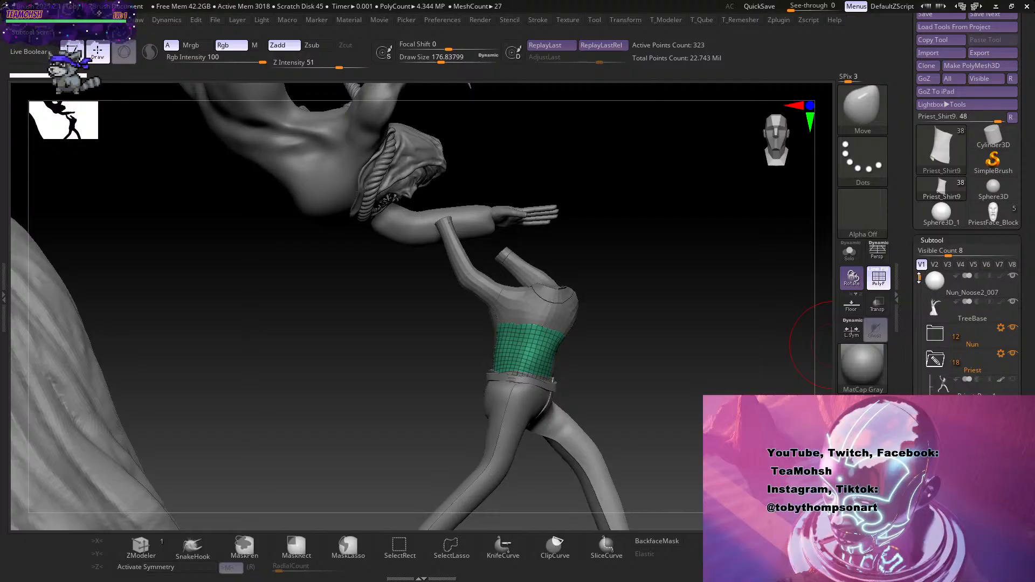
# Switch to the PriestFace_Blockout tool and examine the face's wireframe flow around the eye socket and nose.
pyautogui.moveTo(919, 277)
pyautogui.mouseDown()
pyautogui.moveTo(918, 296)
pyautogui.moveTo(918, 276)
pyautogui.mouseUp()
pyautogui.click(992, 211)
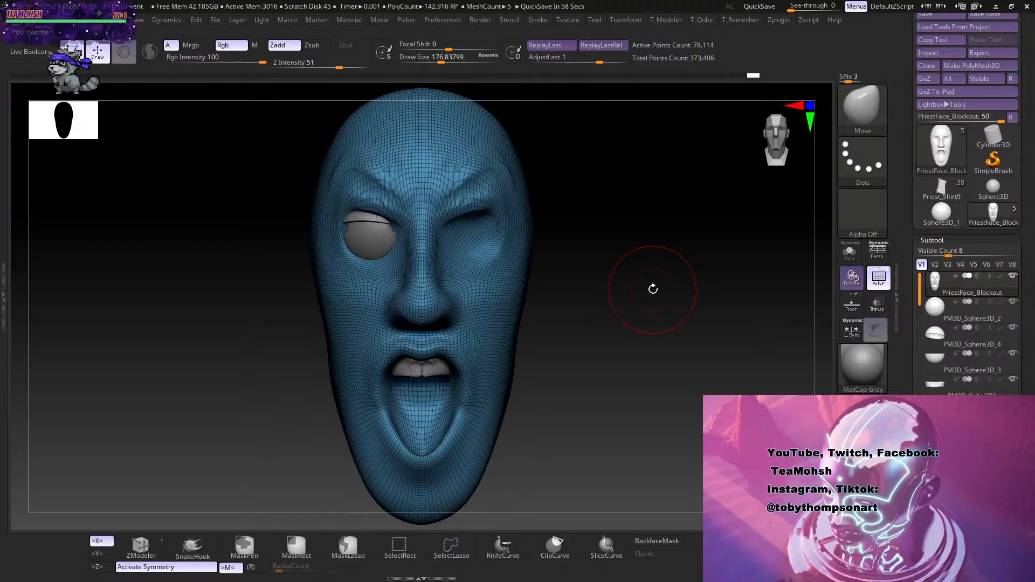
pyautogui.moveTo(581, 330)
pyautogui.mouseDown()
pyautogui.moveTo(585, 341)
pyautogui.moveTo(576, 334)
pyautogui.mouseUp()
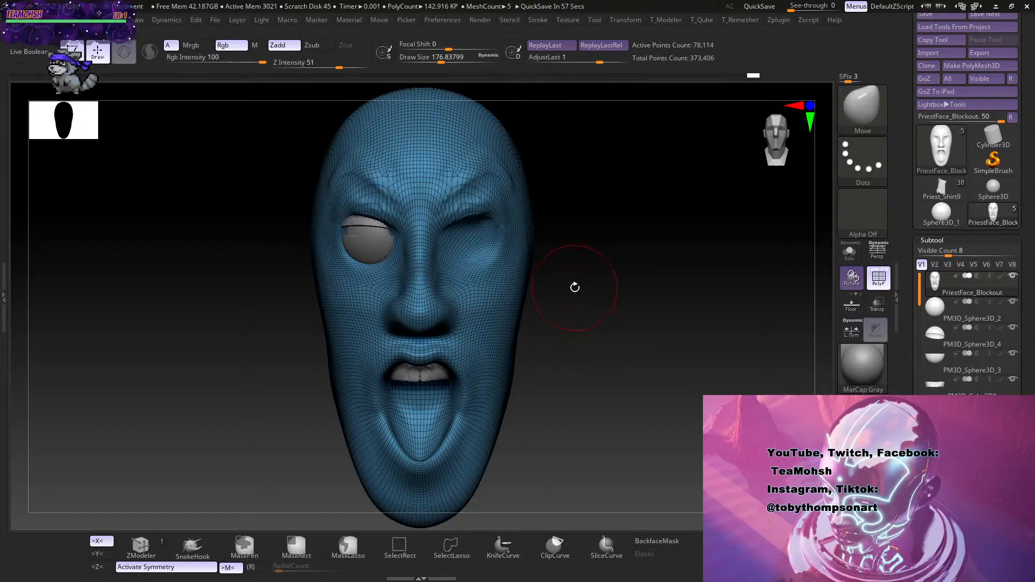
pyautogui.moveTo(593, 370); pyautogui.dragTo(599, 272)
pyautogui.moveTo(596, 361)
pyautogui.keyDown('alt'); pyautogui.mouseDown()
pyautogui.moveTo(610, 392)
pyautogui.moveTo(668, 340)
pyautogui.moveTo(642, 307)
pyautogui.mouseUp(); pyautogui.keyUp('alt')
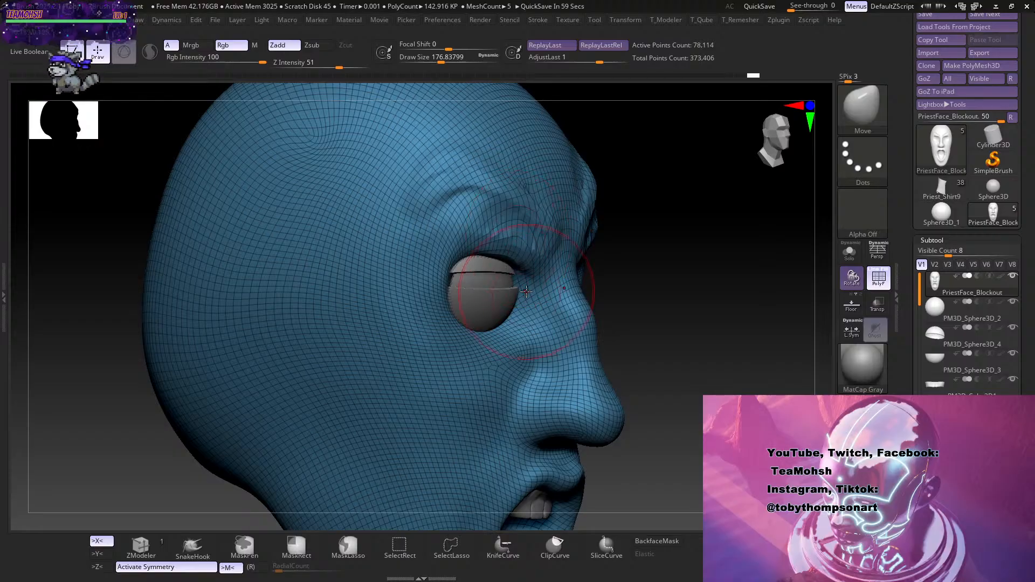
pyautogui.moveTo(678, 365); pyautogui.dragTo(628, 347)
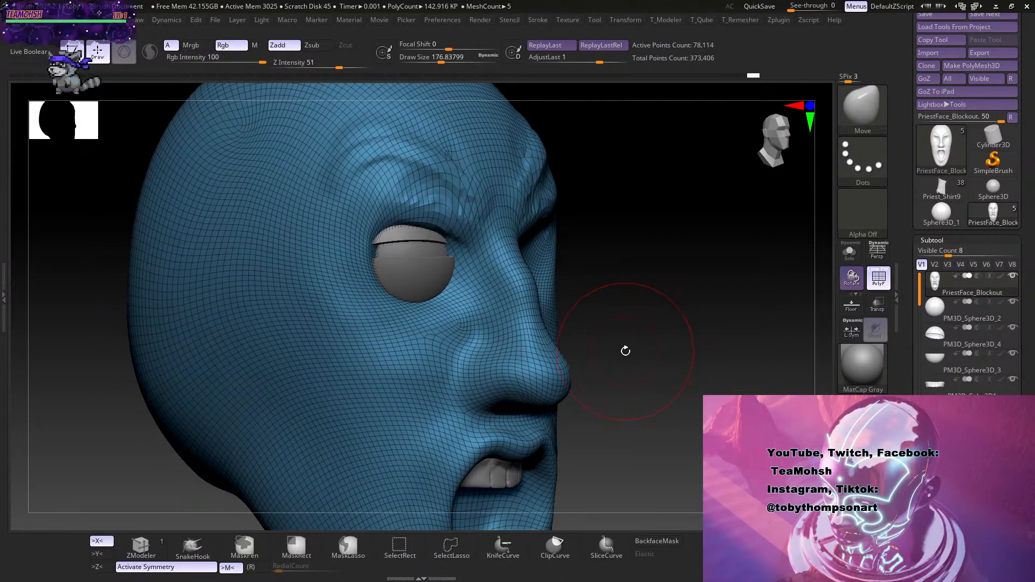
# Reduce the draw size to about 94 and turn off the polygon wireframe for a close view of the eyes.
pyautogui.keyDown('alt'); pyautogui.moveTo(640, 311); pyautogui.dragTo(678, 308); pyautogui.keyUp('alt')
pyautogui.moveTo(717, 269)
pyautogui.keyDown('alt'); pyautogui.mouseDown()
pyautogui.moveTo(679, 318)
pyautogui.moveTo(682, 346)
pyautogui.moveTo(746, 296)
pyautogui.moveTo(688, 342)
pyautogui.moveTo(637, 344)
pyautogui.mouseUp(); pyautogui.keyUp('alt')
pyautogui.press('s')
pyautogui.hotkey('shift', 'f')
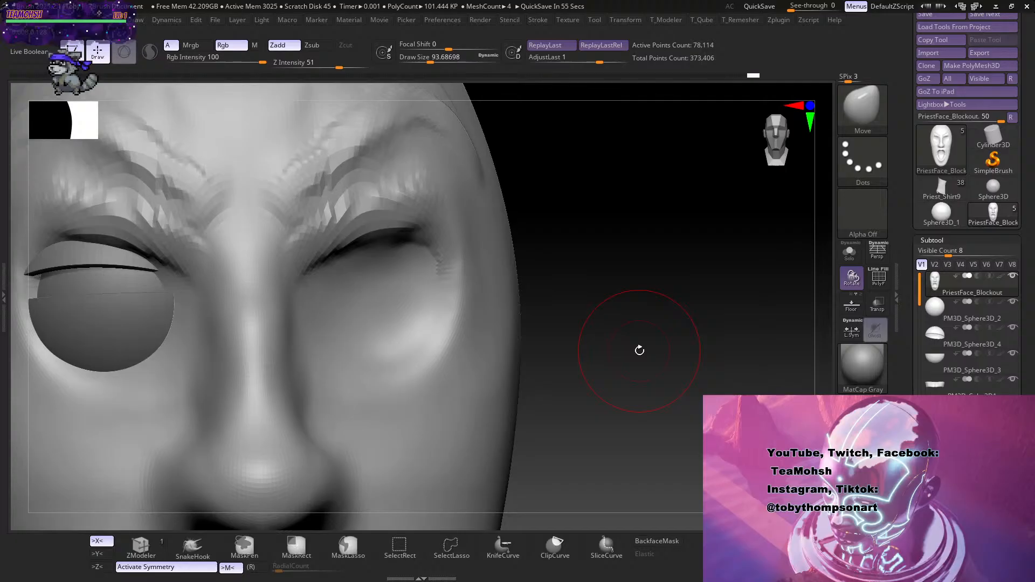
pyautogui.moveTo(627, 352); pyautogui.dragTo(639, 378)
# Select the lower eyelid PM3D_Sphere3D_3 for transforming and reposition its unlocked gizmo pivot at the eyeball's centre, locking it again.
pyautogui.press('w')
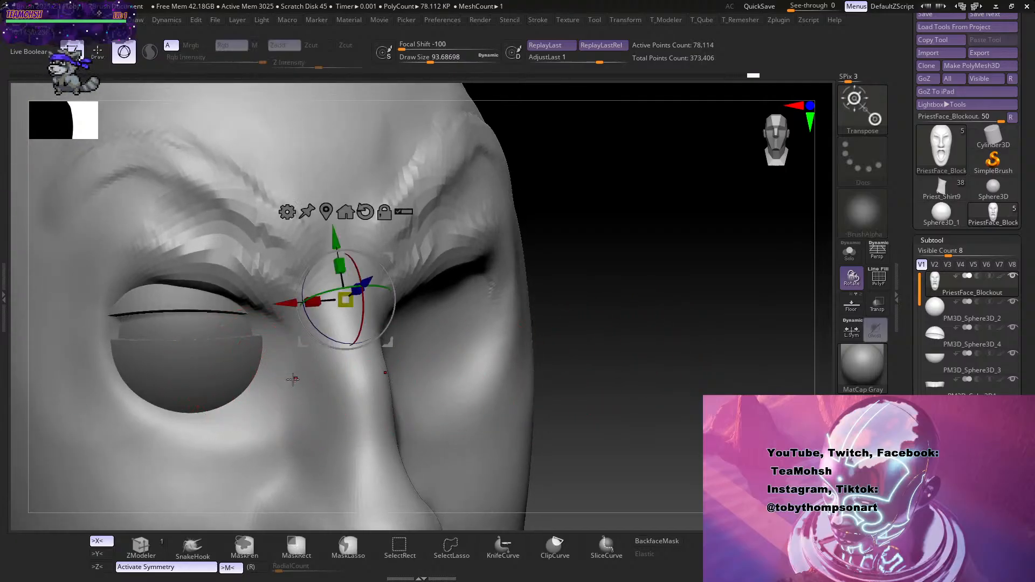
pyautogui.keyDown('alt'); pyautogui.click(211, 290); pyautogui.keyUp('alt')
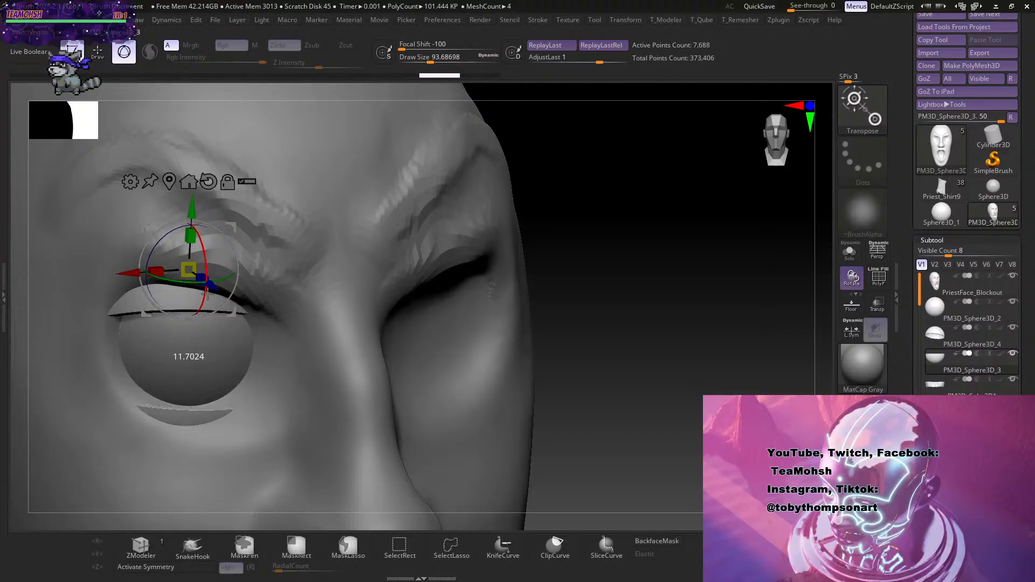
pyautogui.keyDown('shift'); pyautogui.moveTo(591, 291); pyautogui.dragTo(752, 312); pyautogui.keyUp('shift')
pyautogui.click(335, 204)
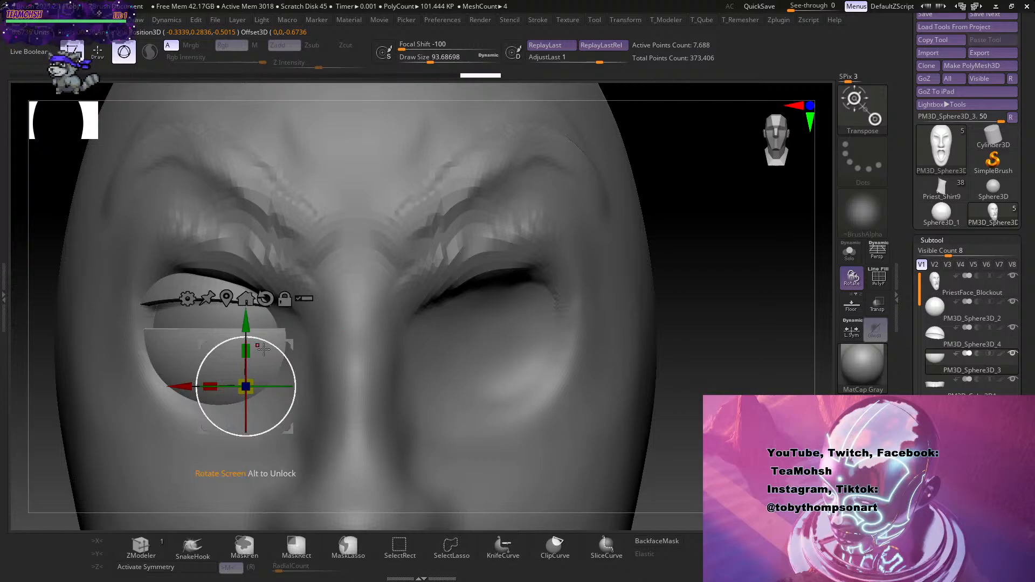
pyautogui.keyDown('alt'); pyautogui.moveTo(290, 431); pyautogui.dragTo(262, 376); pyautogui.keyUp('alt')
pyautogui.click(258, 244)
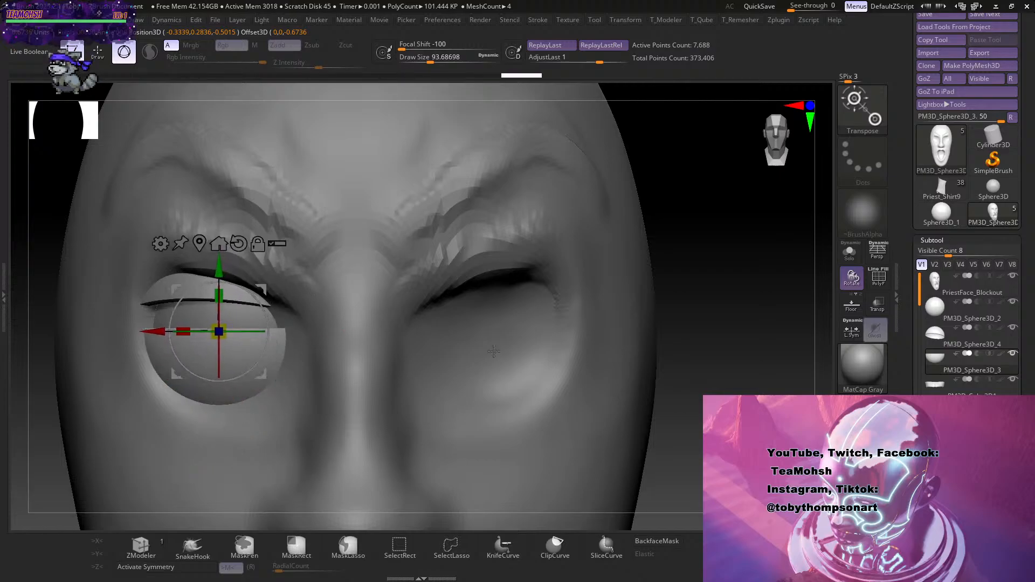
# Check the lower eyelid in isolation, then rotate it down and tilt it around the eyeball to open the eye.
pyautogui.moveTo(692, 363); pyautogui.dragTo(521, 305)
pyautogui.click(850, 251)
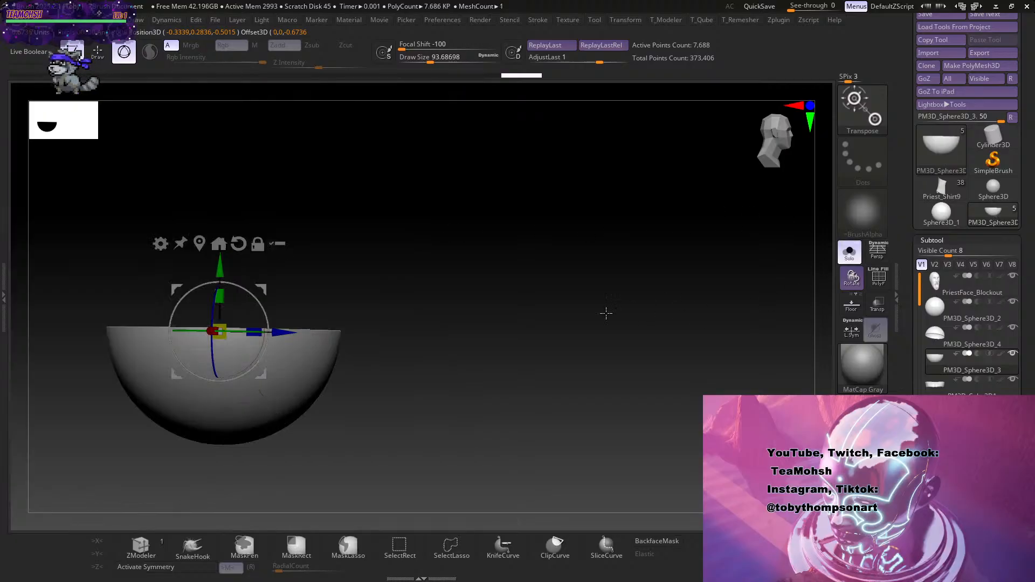
pyautogui.click(849, 252)
pyautogui.moveTo(266, 310); pyautogui.dragTo(267, 317)
pyautogui.moveTo(507, 284); pyautogui.dragTo(592, 344)
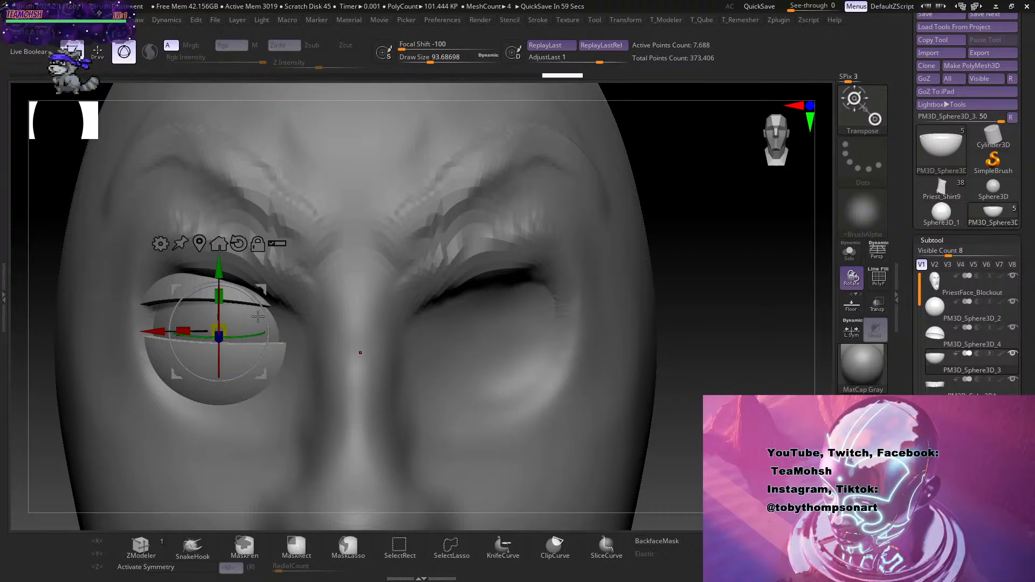
pyautogui.moveTo(265, 309); pyautogui.dragTo(217, 310)
pyautogui.moveTo(718, 323); pyautogui.dragTo(633, 306)
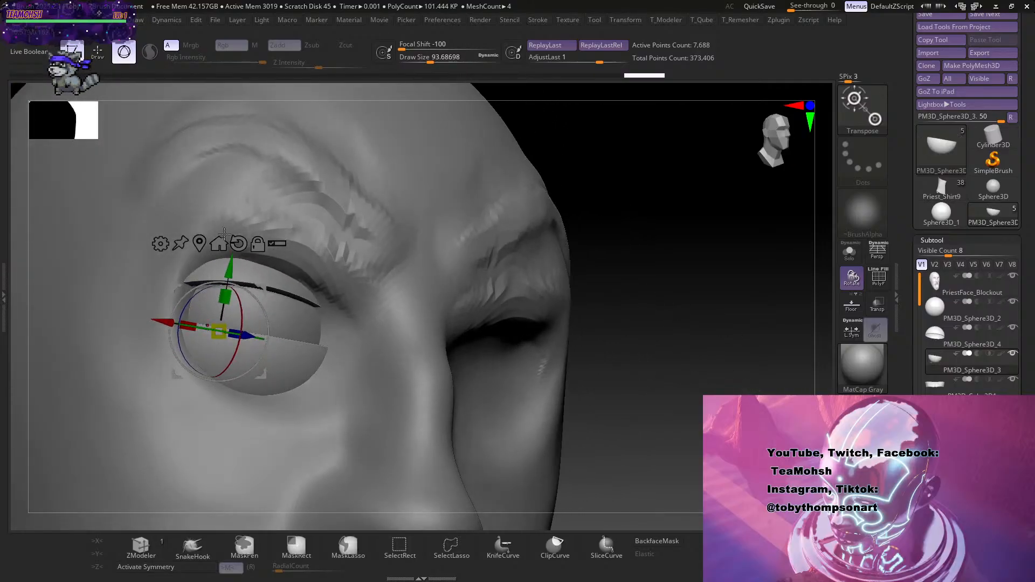
pyautogui.moveTo(628, 380)
pyautogui.mouseDown()
pyautogui.moveTo(654, 377)
pyautogui.moveTo(622, 385)
pyautogui.mouseUp()
pyautogui.keyDown('alt'); pyautogui.moveTo(590, 418); pyautogui.dragTo(655, 397); pyautogui.keyUp('alt')
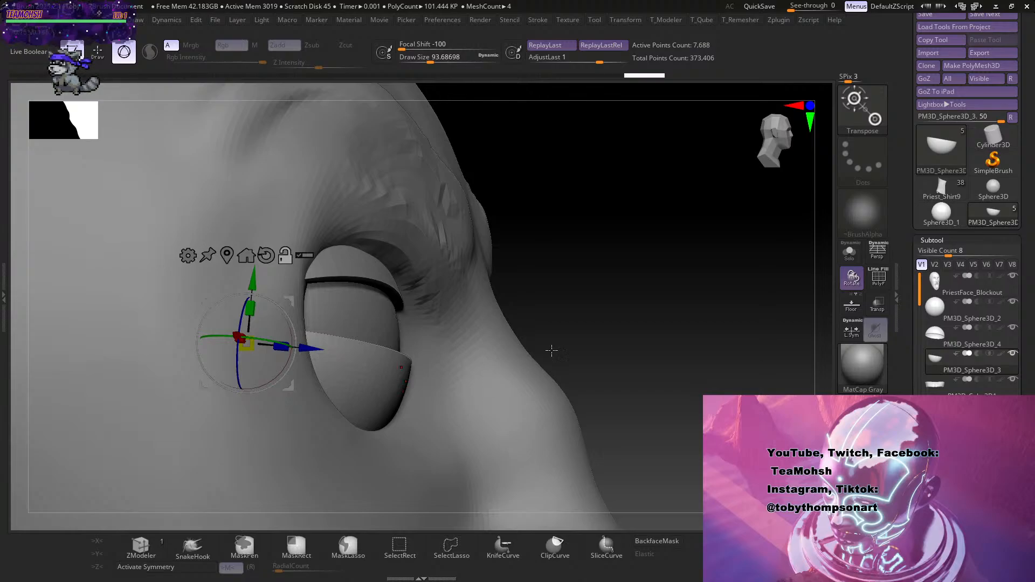
# Select the face mesh and examine the eyelids' fit in the socket from the side, three-quarter and front.
pyautogui.keyDown('alt'); pyautogui.click(474, 436); pyautogui.keyUp('alt')
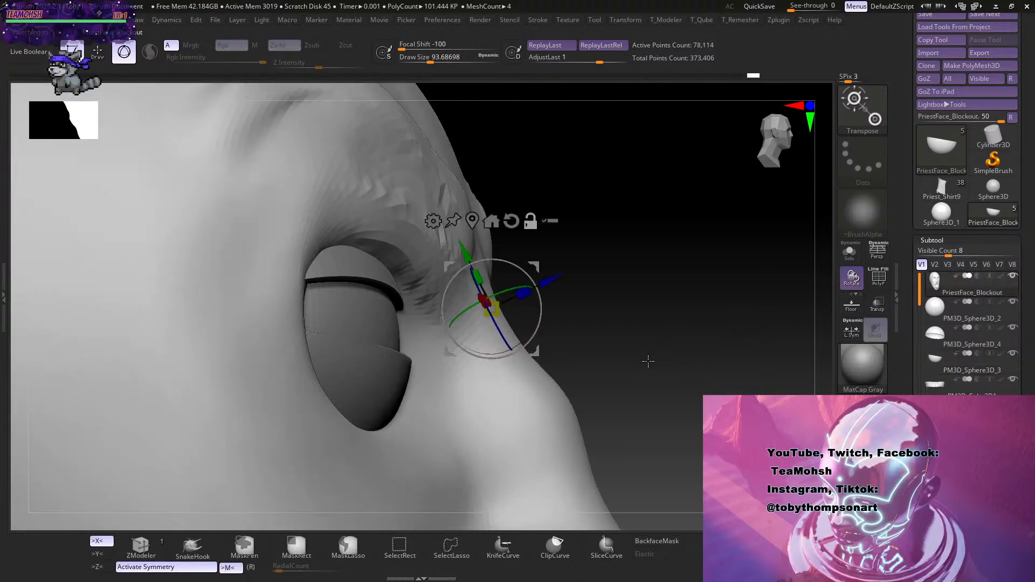
pyautogui.moveTo(648, 361)
pyautogui.mouseDown()
pyautogui.moveTo(584, 428)
pyautogui.moveTo(649, 330)
pyautogui.moveTo(635, 335)
pyautogui.moveTo(607, 307)
pyautogui.moveTo(638, 339)
pyautogui.moveTo(624, 313)
pyautogui.moveTo(641, 345)
pyautogui.mouseUp()
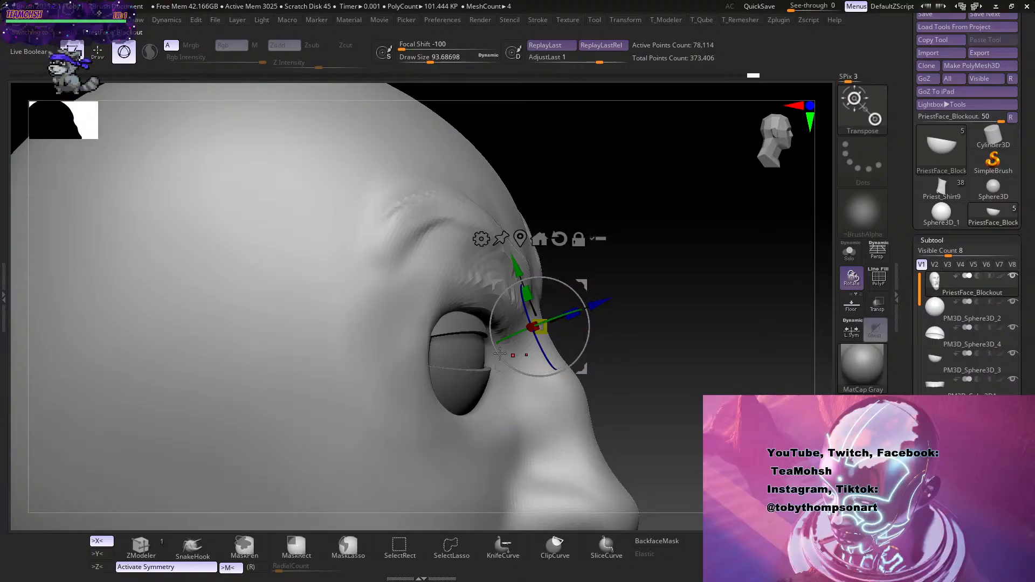
pyautogui.moveTo(650, 366); pyautogui.dragTo(639, 322)
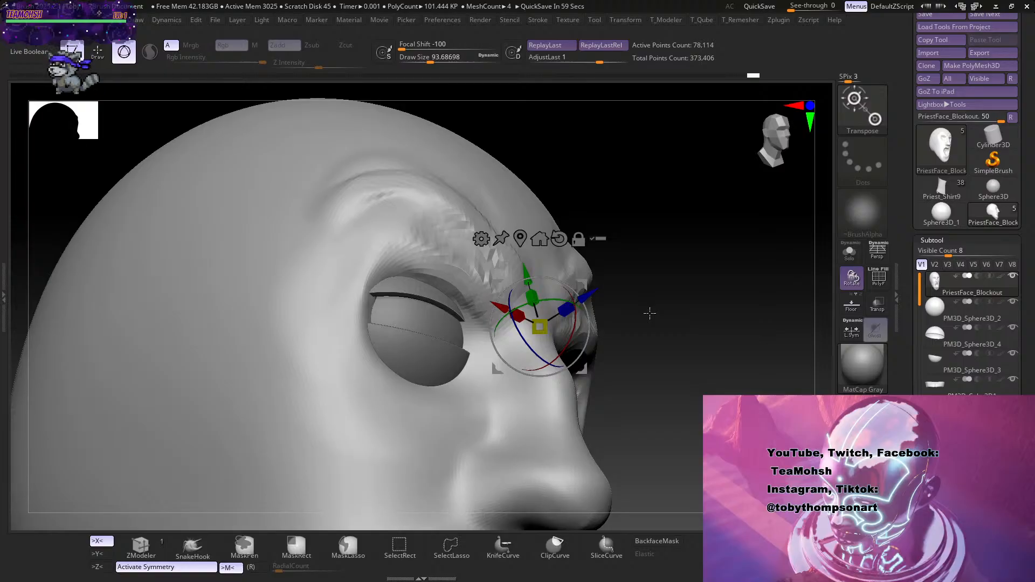
pyautogui.moveTo(649, 313); pyautogui.dragTo(661, 298)
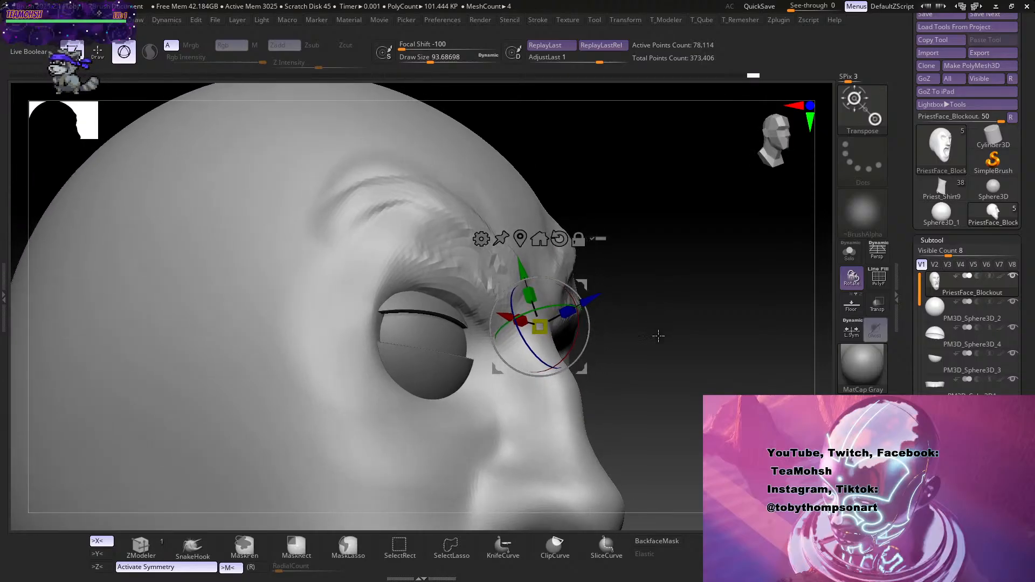
pyautogui.moveTo(658, 336); pyautogui.dragTo(667, 383)
pyautogui.keyDown('alt'); pyautogui.moveTo(829, 376); pyautogui.dragTo(744, 267); pyautogui.keyUp('alt')
pyautogui.keyDown('alt'); pyautogui.moveTo(713, 387); pyautogui.dragTo(588, 277); pyautogui.keyUp('alt')
pyautogui.moveTo(547, 330); pyautogui.dragTo(571, 339)
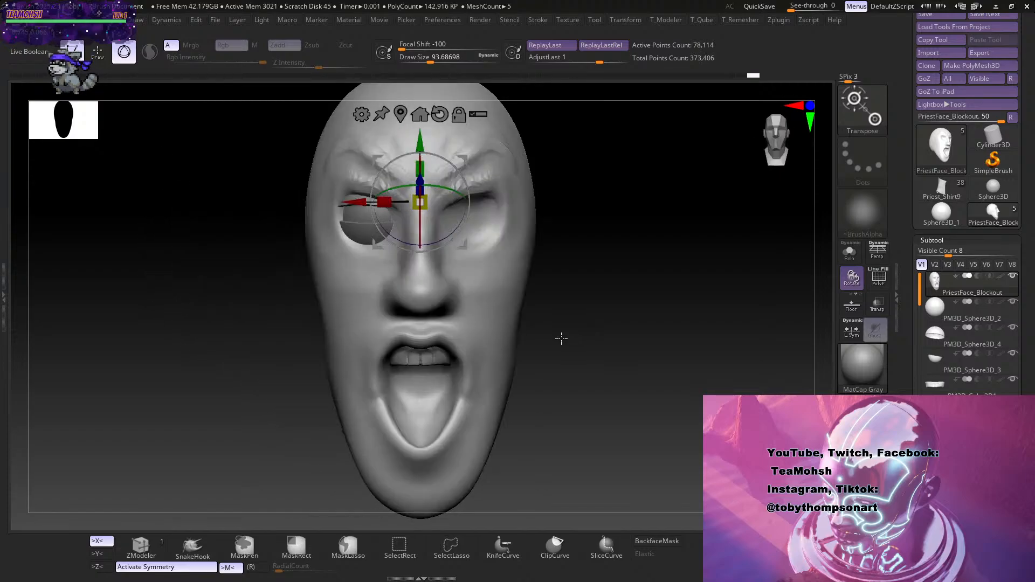
# Select the upper teeth mesh PM3D_Cube3D1 and examine its placement in the open mouth up close.
pyautogui.moveTo(547, 414); pyautogui.dragTo(569, 352)
pyautogui.keyDown('alt'); pyautogui.click(454, 333); pyautogui.keyUp('alt')
pyautogui.moveTo(626, 323); pyautogui.dragTo(607, 375)
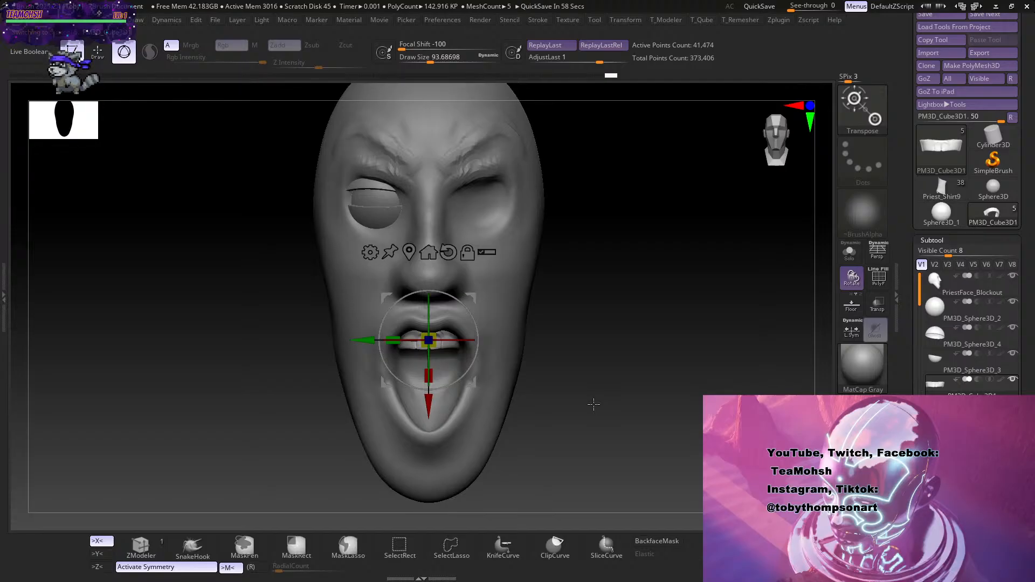
pyautogui.moveTo(594, 404)
pyautogui.mouseDown()
pyautogui.moveTo(571, 388)
pyautogui.moveTo(586, 342)
pyautogui.moveTo(598, 353)
pyautogui.moveTo(577, 384)
pyautogui.moveTo(589, 381)
pyautogui.moveTo(607, 441)
pyautogui.moveTo(638, 384)
pyautogui.moveTo(649, 386)
pyautogui.mouseUp()
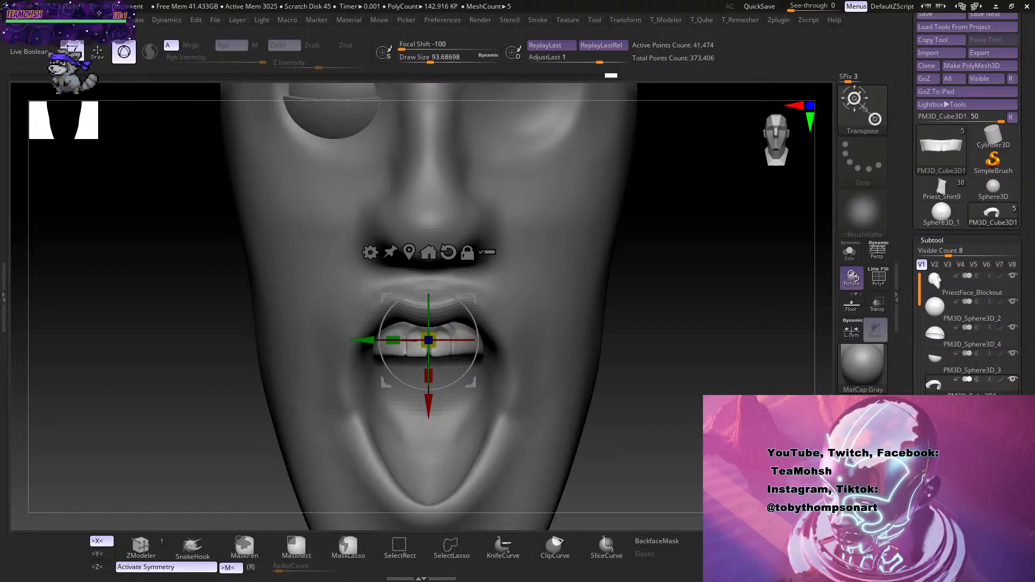
# Switch to the image viewer, look through the photos of the finished and unpainted bottle-character sculptures, and close the viewed ones.
pyautogui.moveTo(0, 127); pyautogui.dragTo(535, 104)
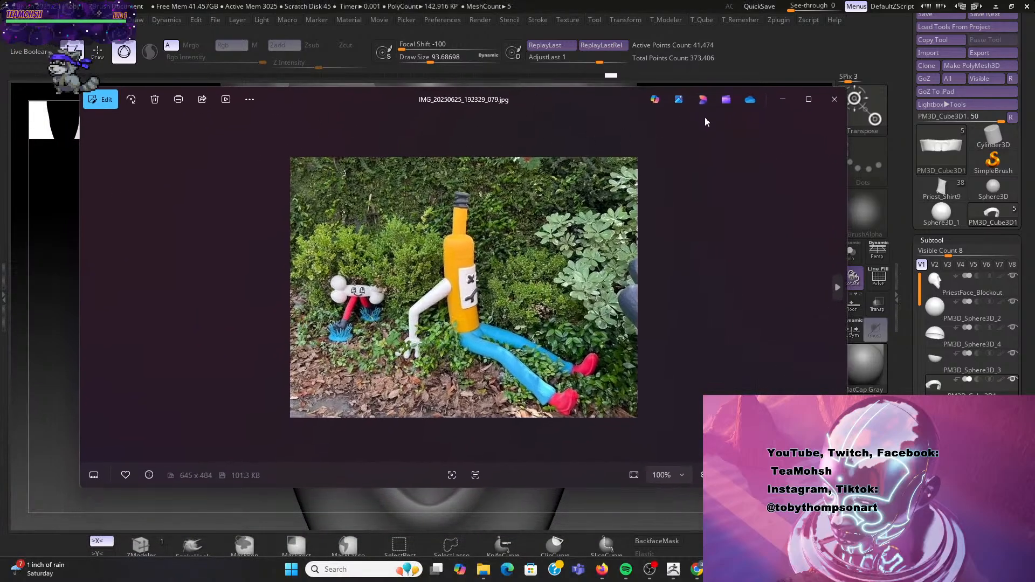
pyautogui.click(800, 101)
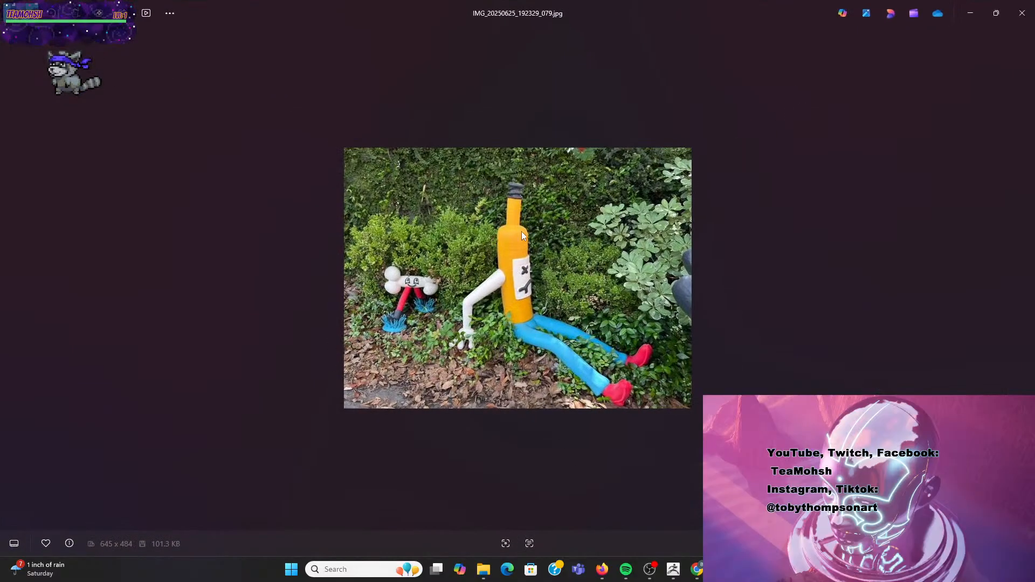
pyautogui.click(1019, 20)
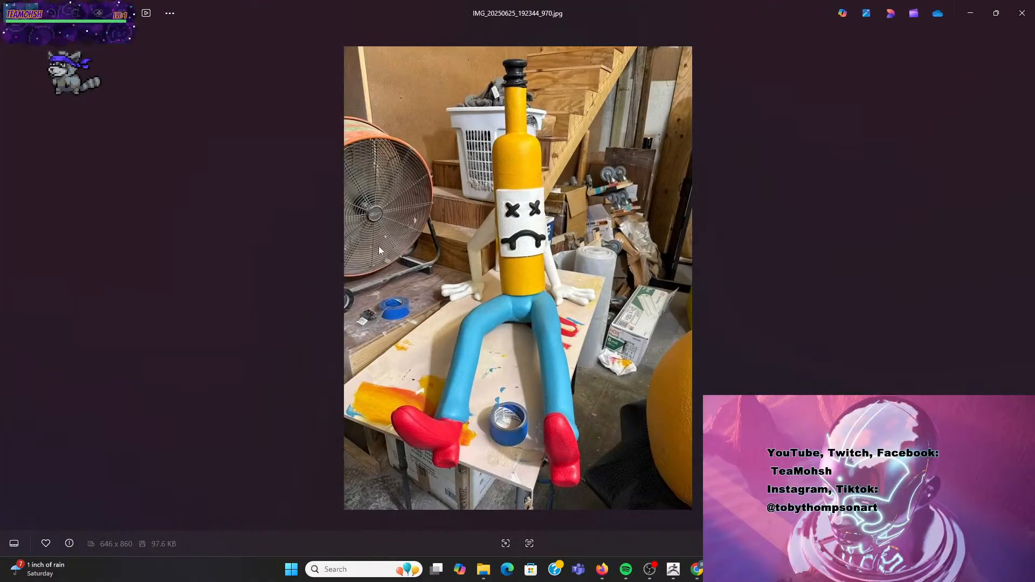
pyautogui.click(1014, 13)
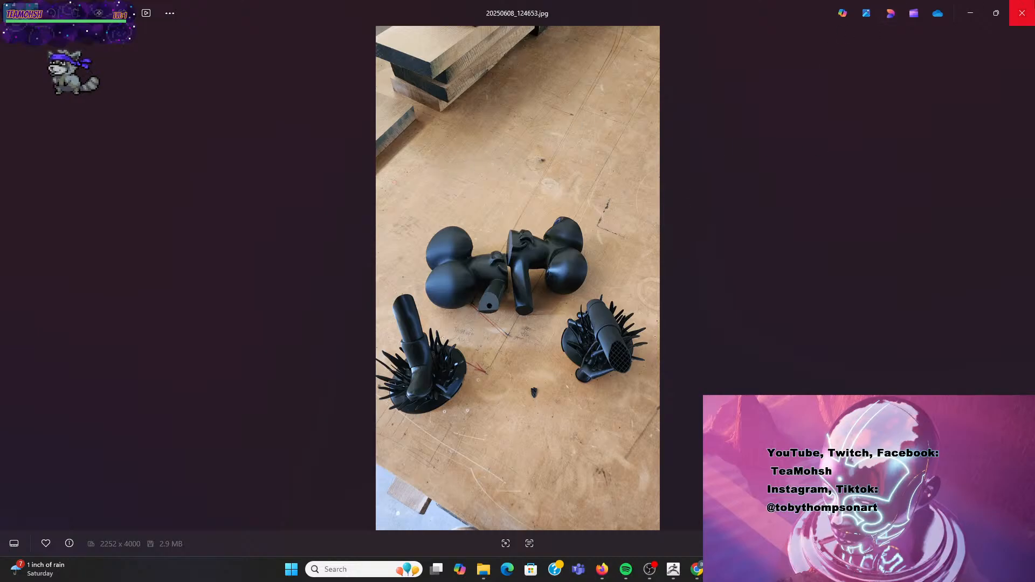
pyautogui.click(1022, 13)
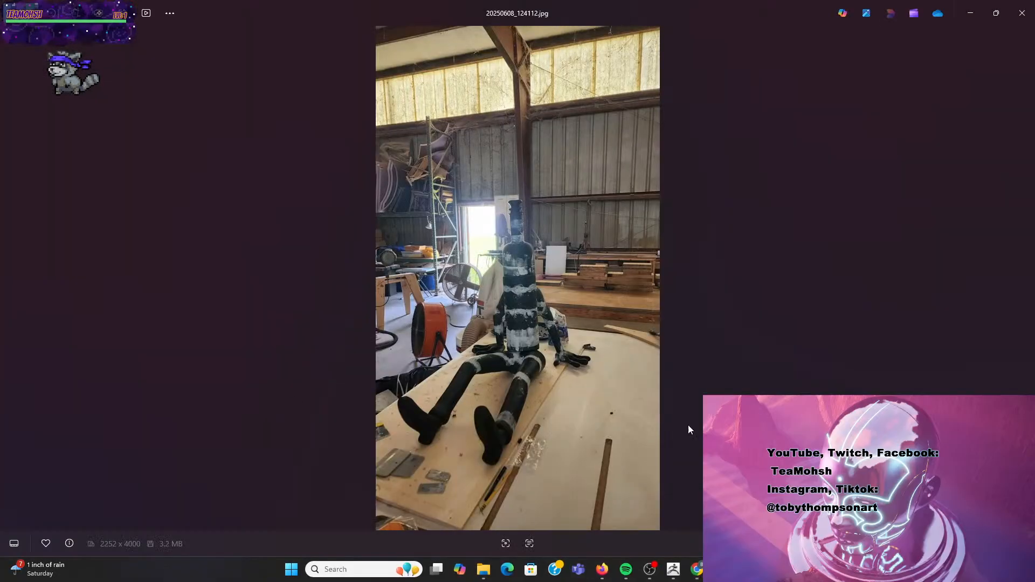
# Examine the joints and filled seams of the unpainted bottle figure up close in photo 20250608_124112.jpg.
pyautogui.scroll(2, 553, 326)
pyautogui.scroll(5, 553, 325)
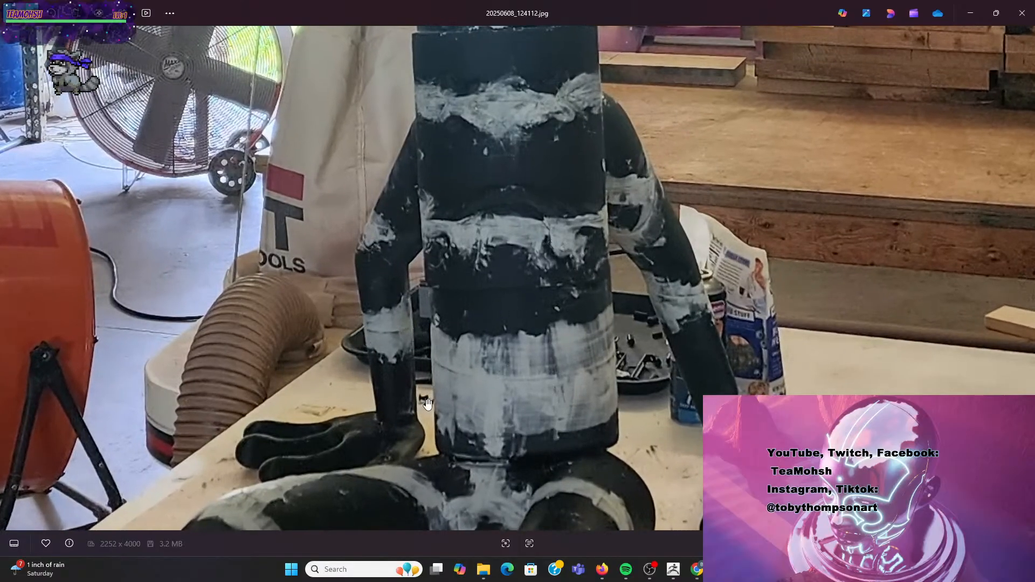
pyautogui.scroll(-1, 574, 359)
pyautogui.scroll(-4, 574, 359)
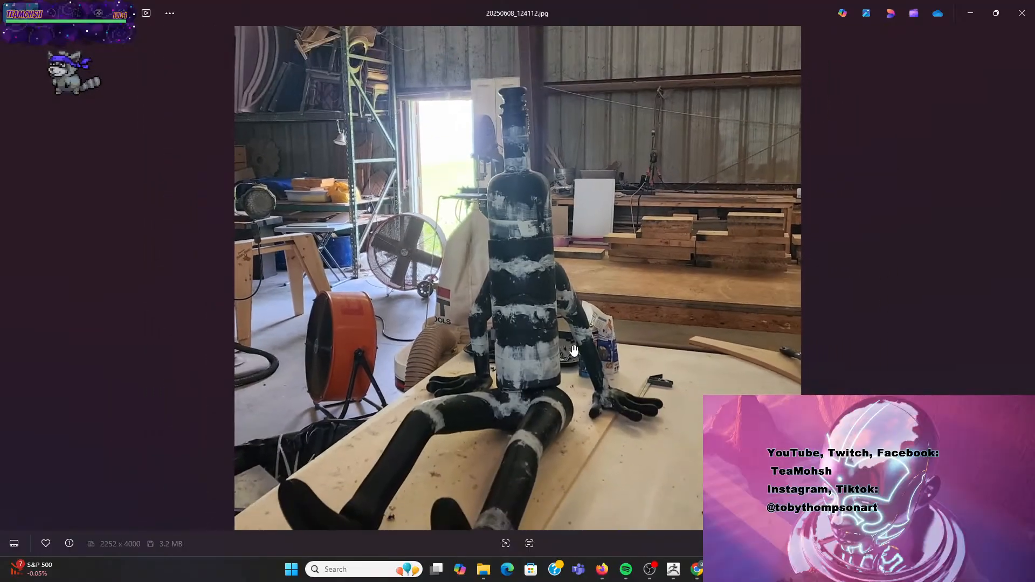
pyautogui.scroll(-2, 480, 382)
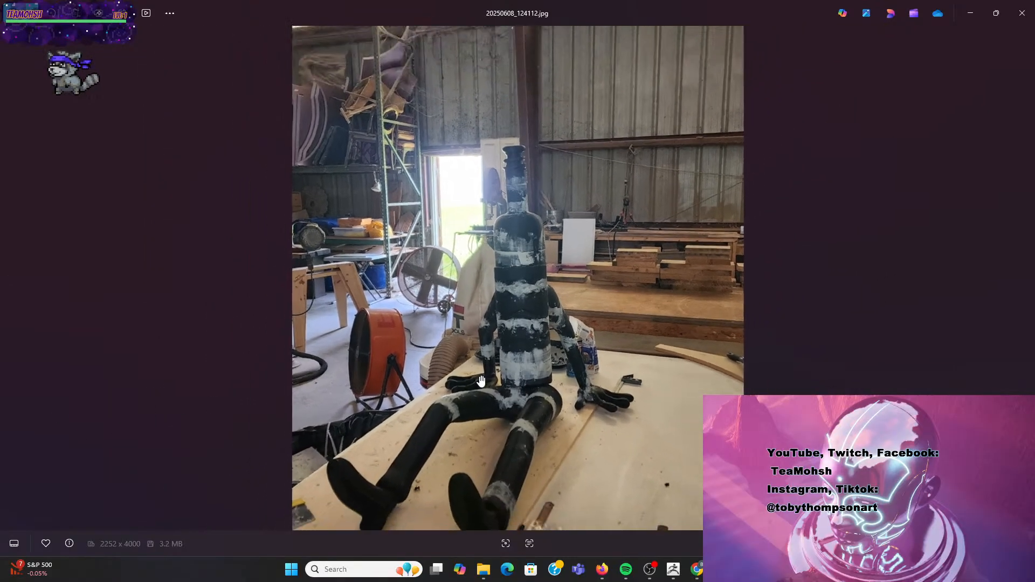
# Examine the unpainted bottle figure's overall body and limbs in the photo, close the image viewer, and return to ZBrush.
pyautogui.scroll(-1, 484, 384)
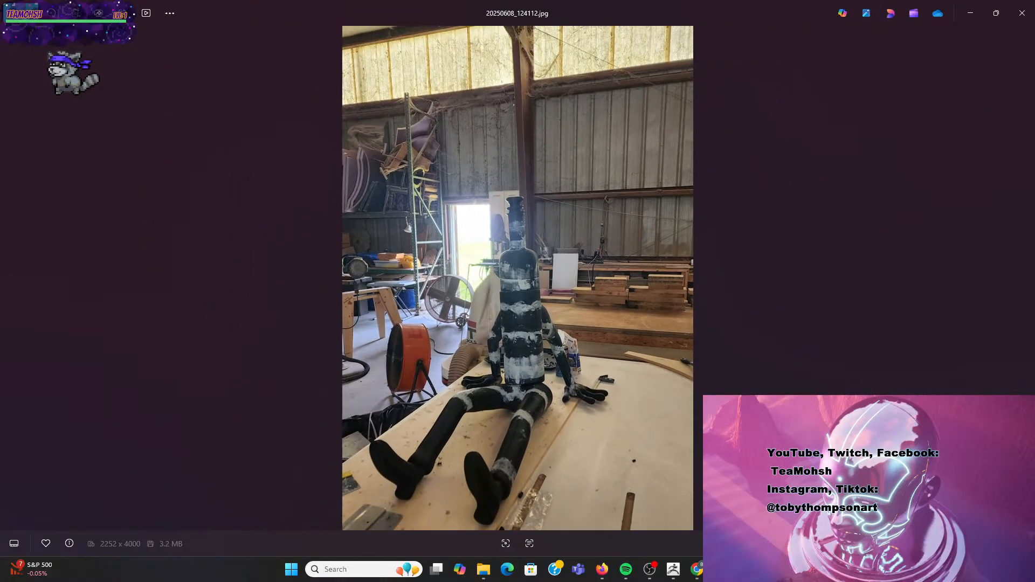
pyautogui.scroll(3, 598, 345)
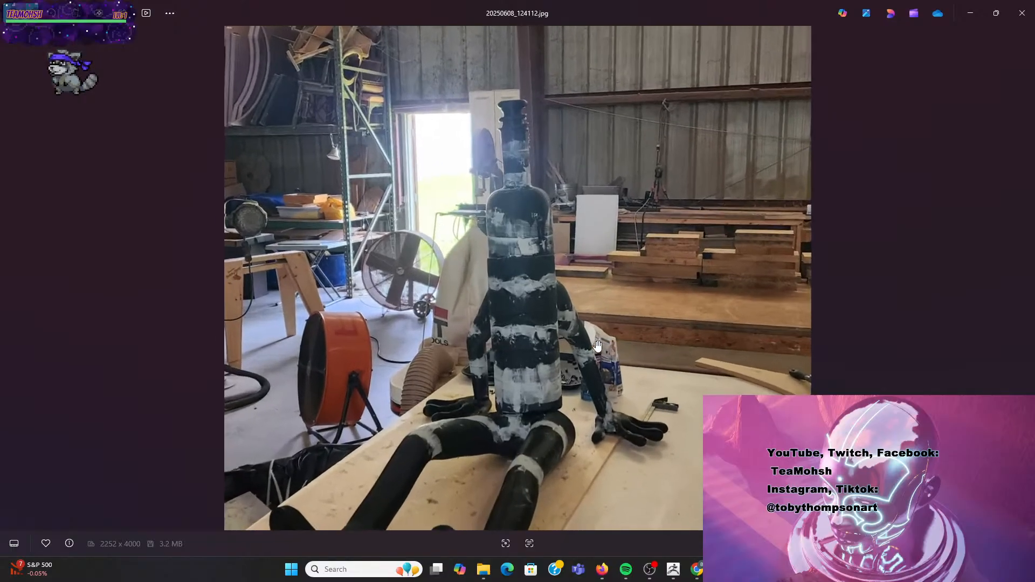
pyautogui.scroll(3, 597, 345)
pyautogui.scroll(-4, 561, 278)
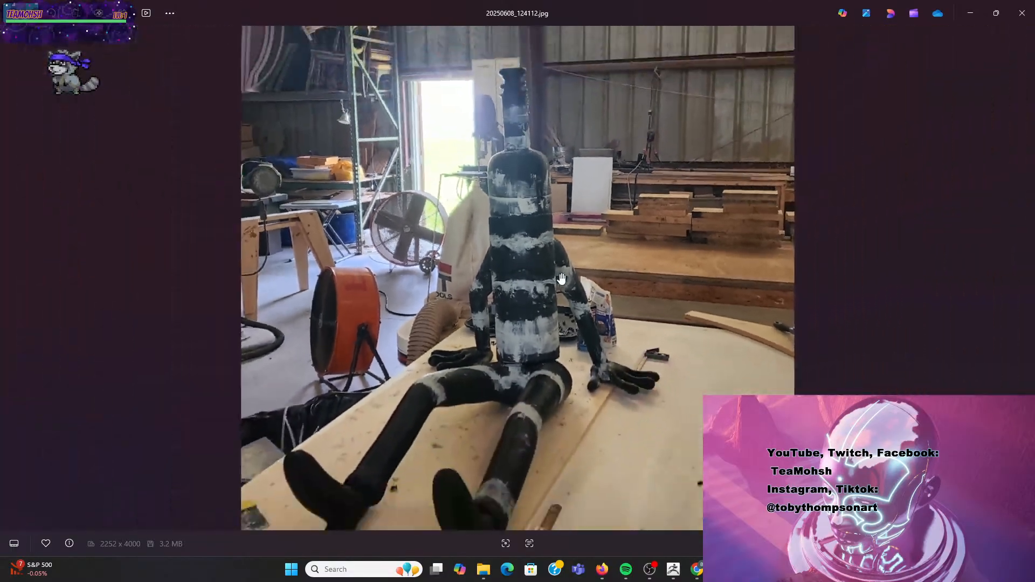
pyautogui.scroll(-1, 561, 278)
pyautogui.click(1020, 9)
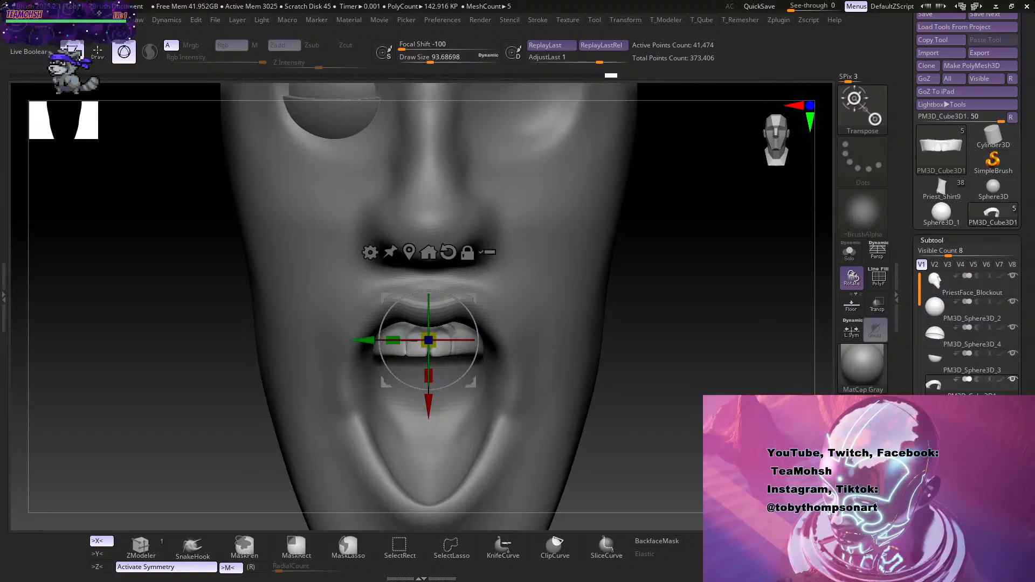
# Select the priest face mesh and display its polygon wireframe to examine the mesh around the eyes and nose.
pyautogui.moveTo(202, 344); pyautogui.dragTo(264, 340)
pyautogui.keyDown('alt'); pyautogui.moveTo(597, 390); pyautogui.dragTo(626, 359); pyautogui.keyUp('alt')
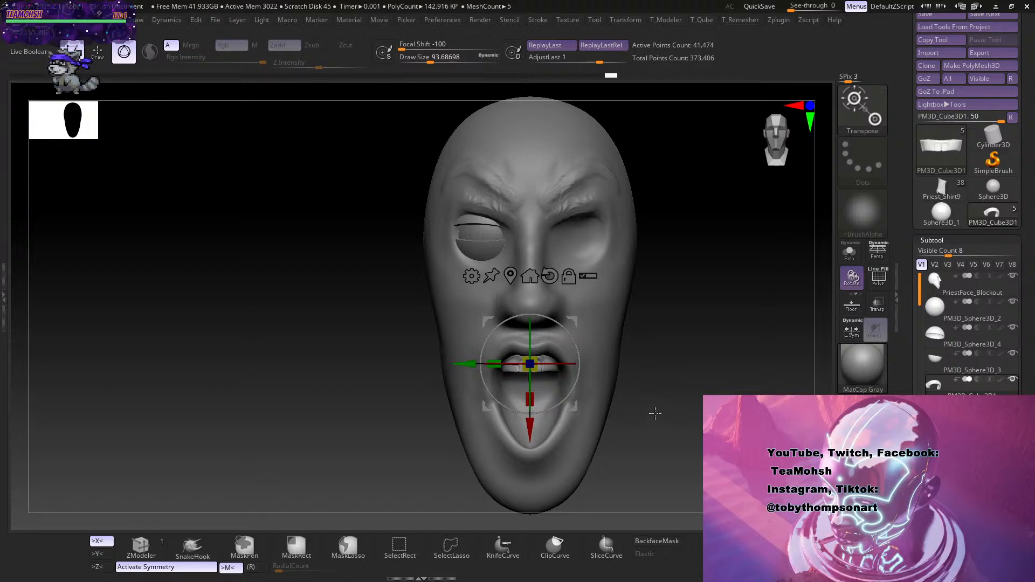
pyautogui.moveTo(655, 414); pyautogui.dragTo(688, 404)
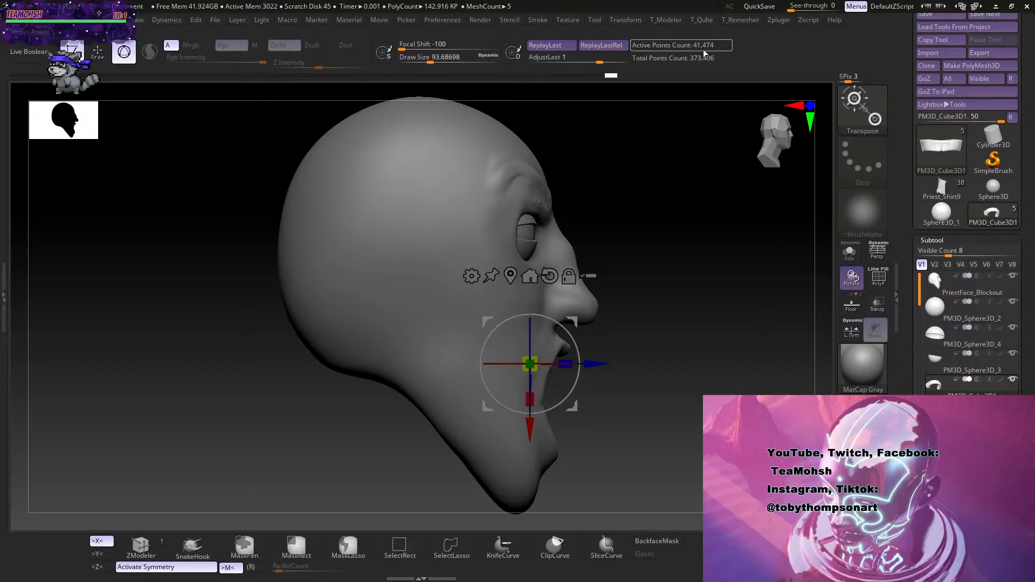
pyautogui.click(881, 283)
pyautogui.click(882, 283)
pyautogui.keyDown('alt'); pyautogui.click(484, 237); pyautogui.keyUp('alt')
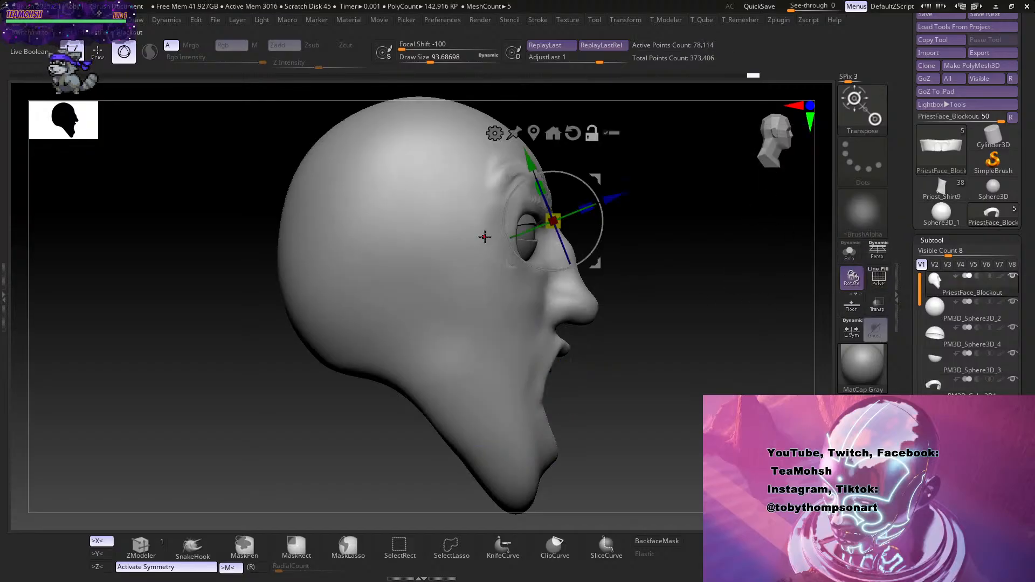
pyautogui.click(878, 277)
pyautogui.moveTo(681, 383)
pyautogui.mouseDown()
pyautogui.moveTo(641, 391)
pyautogui.moveTo(691, 365)
pyautogui.mouseUp()
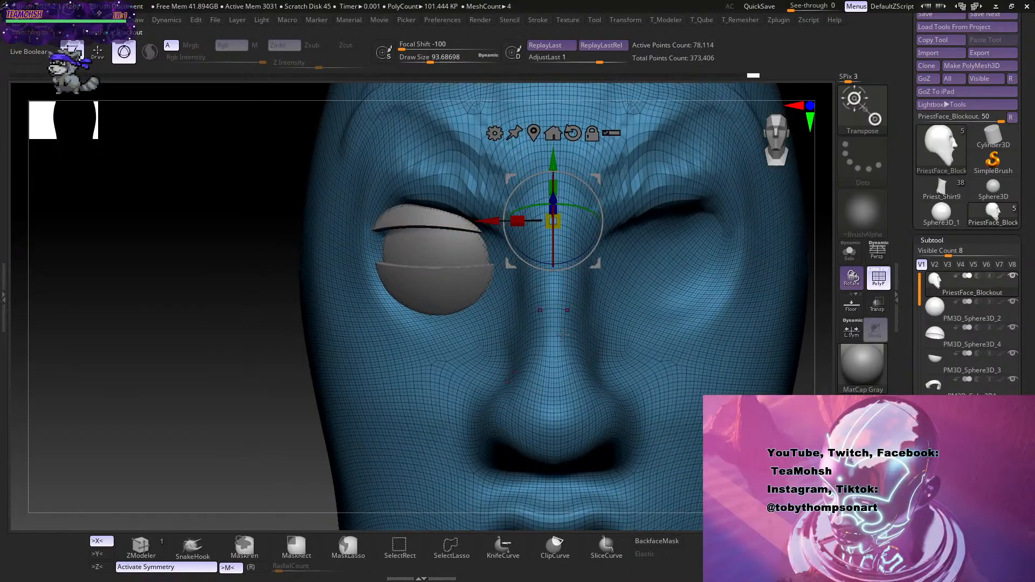
# Turn off the wireframe, reduce the draw size to about 65, and switch from the transform gizmo to the Move brush.
pyautogui.moveTo(570, 343)
pyautogui.mouseDown(button='right')
pyautogui.moveTo(735, 314)
pyautogui.moveTo(710, 355)
pyautogui.mouseUp(button='right')
pyautogui.press('s')
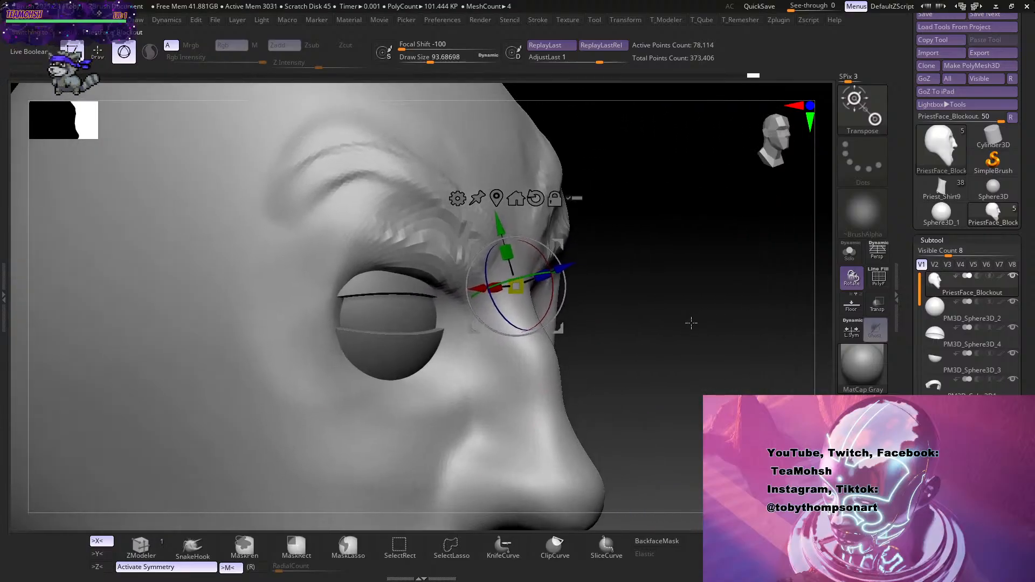
pyautogui.press('s')
pyautogui.moveTo(691, 323); pyautogui.dragTo(686, 330)
pyautogui.keyDown('ctrl'); pyautogui.moveTo(679, 374); pyautogui.dragTo(620, 229, button='right'); pyautogui.keyUp('ctrl')
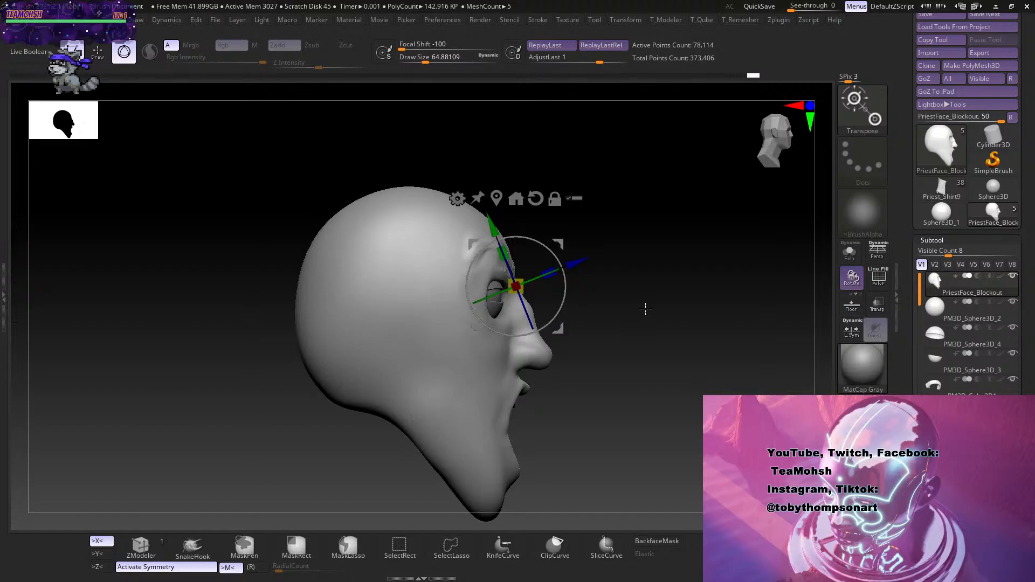
pyautogui.keyDown('ctrl'); pyautogui.moveTo(616, 349); pyautogui.dragTo(662, 414, button='right'); pyautogui.keyUp('ctrl')
pyautogui.moveTo(662, 414); pyautogui.dragTo(695, 381, button='right')
pyautogui.press('q')
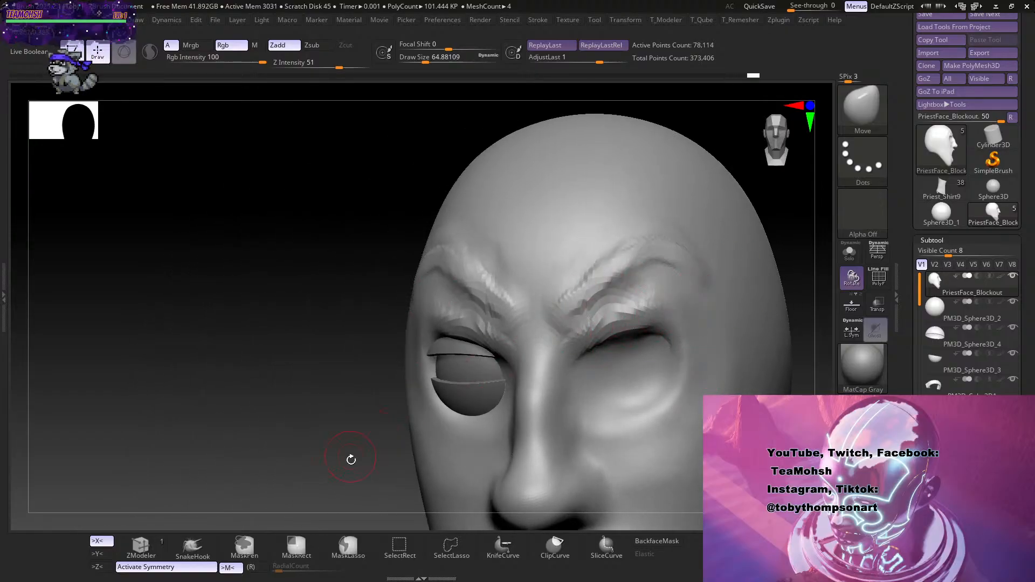
# Examine both eye sockets from three-quarter views, then select the upper teeth mesh and frame the open mouth from the front.
pyautogui.keyDown('alt'); pyautogui.moveTo(351, 458); pyautogui.dragTo(192, 372, button='right'); pyautogui.keyUp('alt')
pyautogui.moveTo(713, 358); pyautogui.dragTo(658, 388)
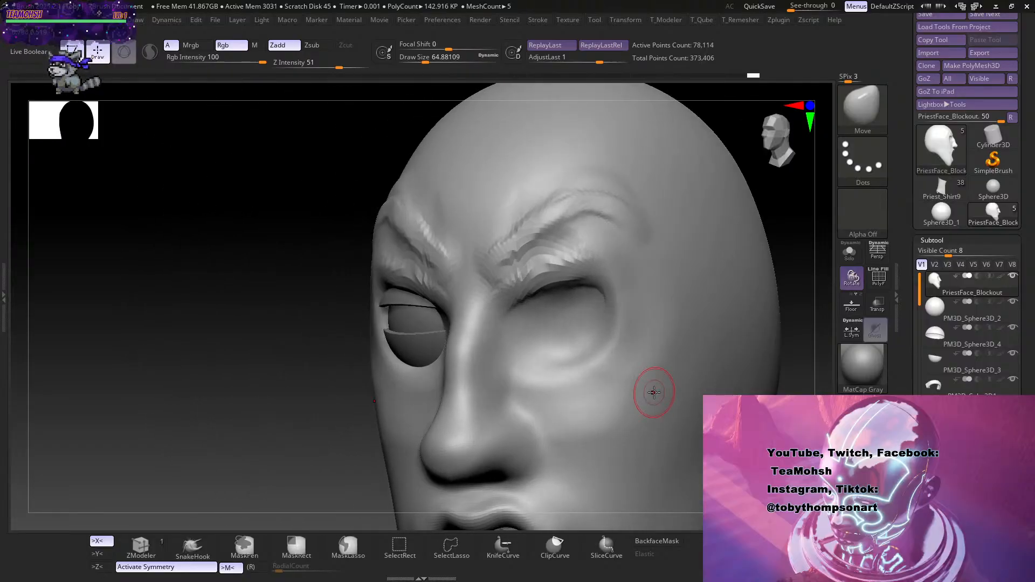
pyautogui.moveTo(654, 392)
pyautogui.mouseDown(button='right')
pyautogui.moveTo(713, 354)
pyautogui.moveTo(649, 430)
pyautogui.moveTo(672, 307)
pyautogui.moveTo(600, 356)
pyautogui.moveTo(600, 421)
pyautogui.moveTo(649, 415)
pyautogui.moveTo(684, 393)
pyautogui.moveTo(774, 409)
pyautogui.moveTo(671, 393)
pyautogui.mouseUp(button='right')
pyautogui.keyDown('alt'); pyautogui.click(456, 368); pyautogui.keyUp('alt')
pyautogui.moveTo(571, 377); pyautogui.dragTo(605, 431, button='right')
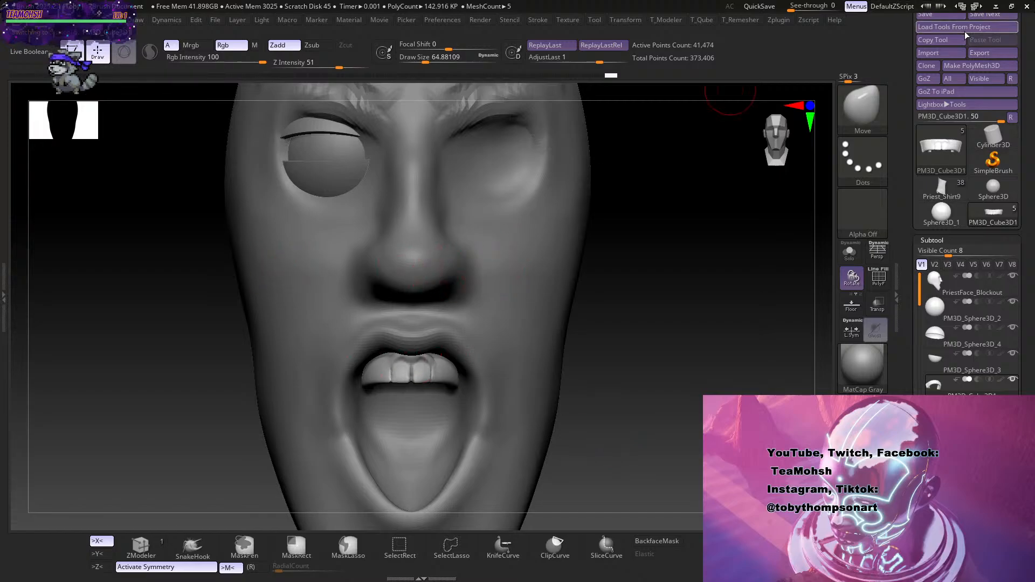
# Save the tool as the next incremental version and check the Internship Sculpt folder for the new file without saving again.
pyautogui.scroll(2, 938, 75)
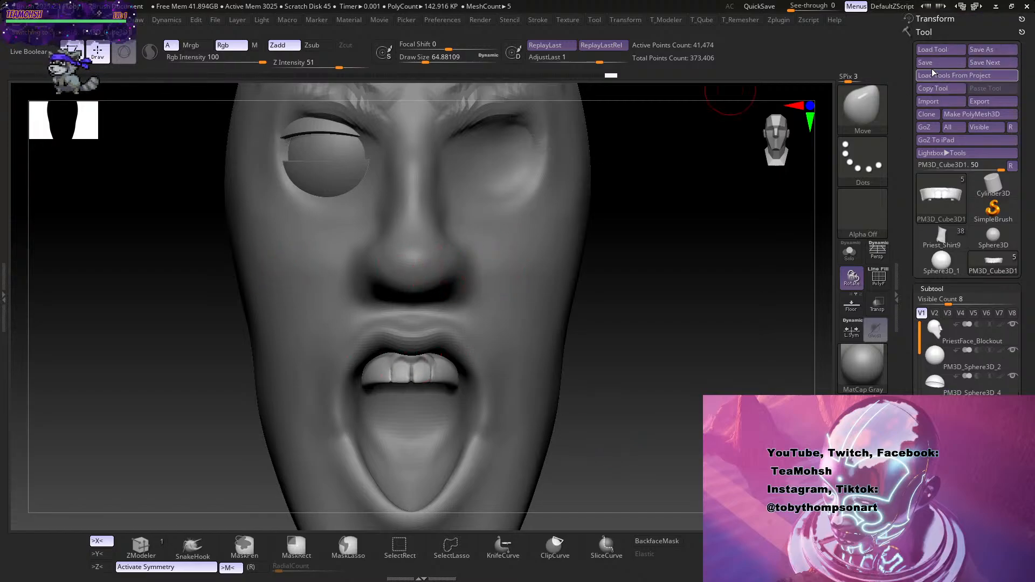
pyautogui.click(985, 62)
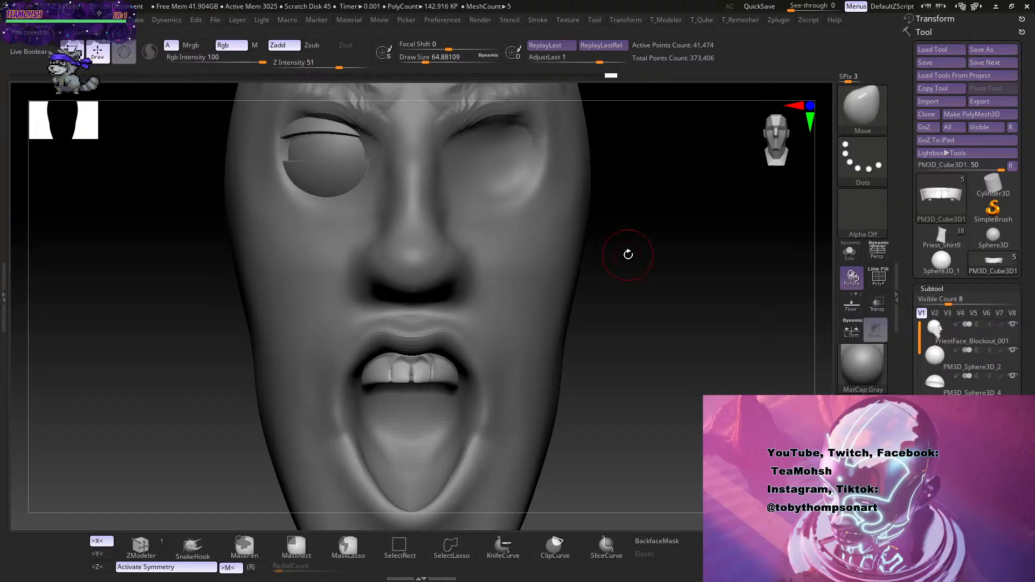
pyautogui.click(994, 50)
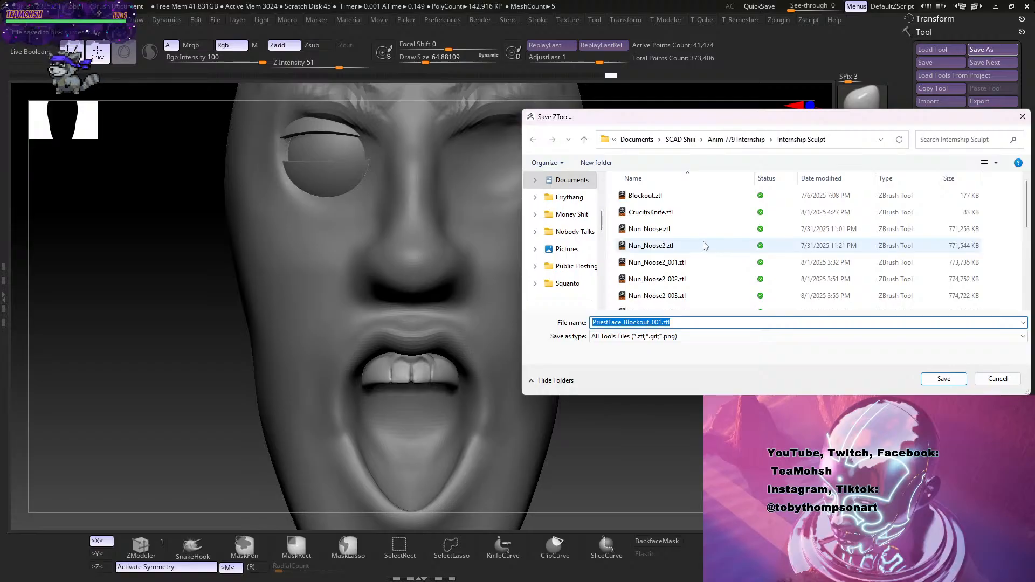
pyautogui.scroll(-5, 705, 245)
pyautogui.scroll(3, 691, 235)
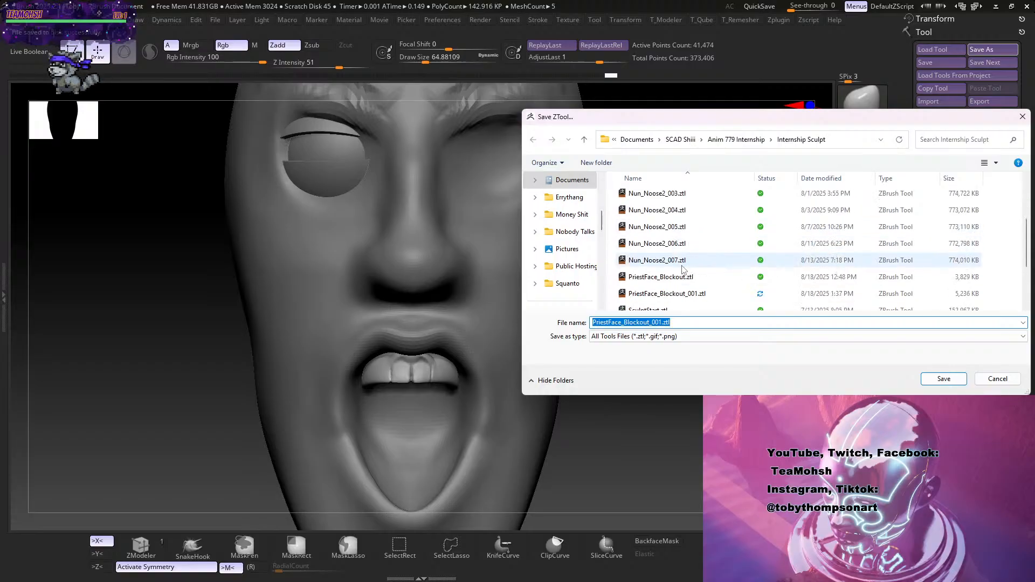
pyautogui.click(998, 378)
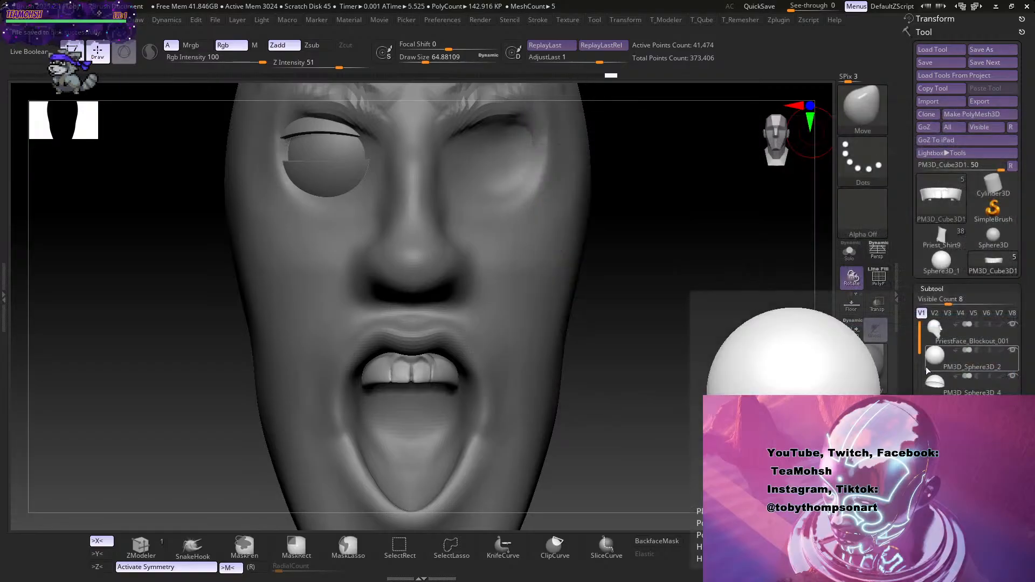
# Rename the eyeball subtool PM3D_Sphere3D_2 as Eyeball.
pyautogui.click(981, 364)
pyautogui.scroll(-2, 972, 364)
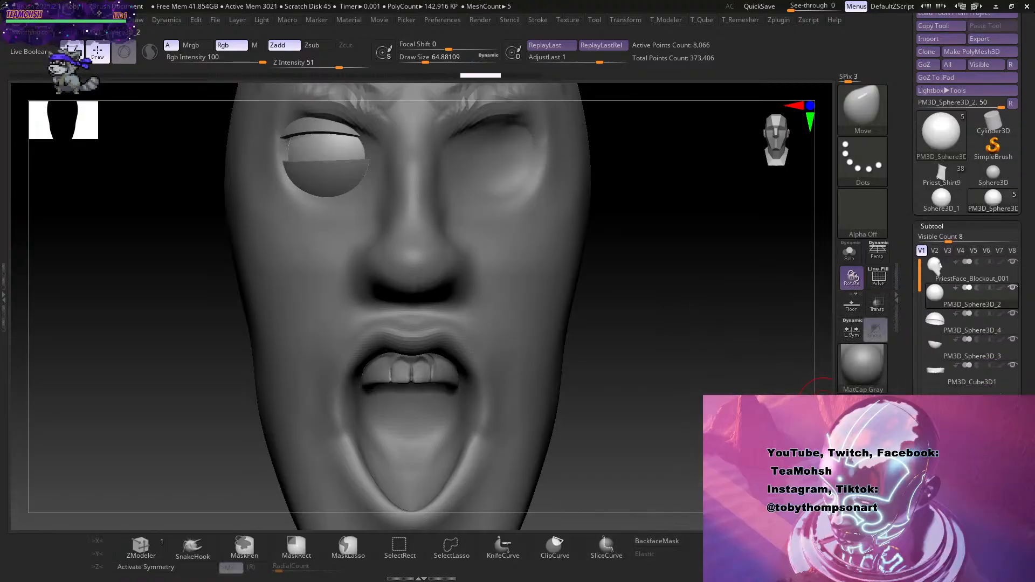
pyautogui.press('shift')
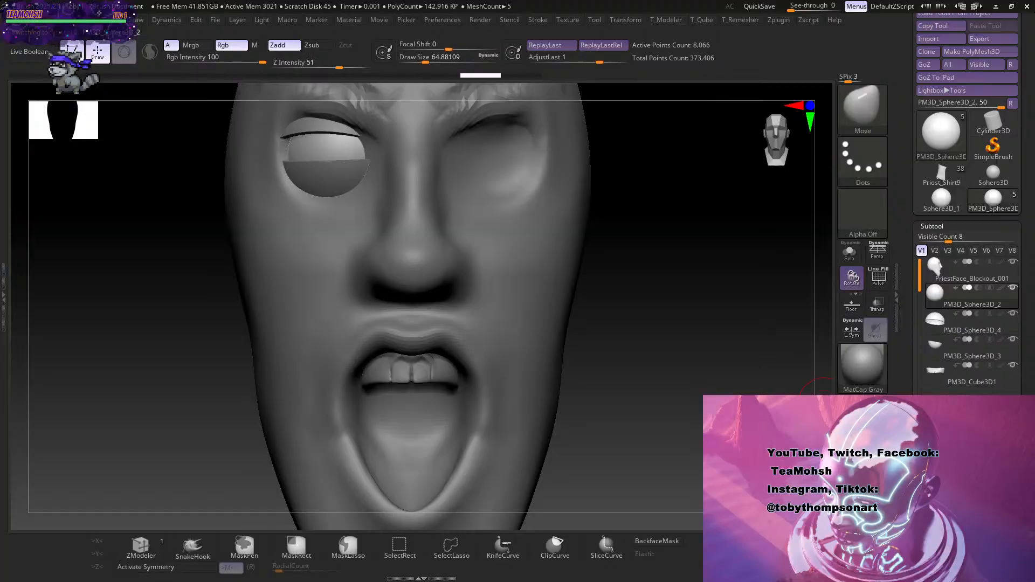
pyautogui.press('Return')
# Rename the upper eyelid subtool as Eyelid_top and the lower eyelid subtool as Eyelidbottom.
pyautogui.click(969, 326)
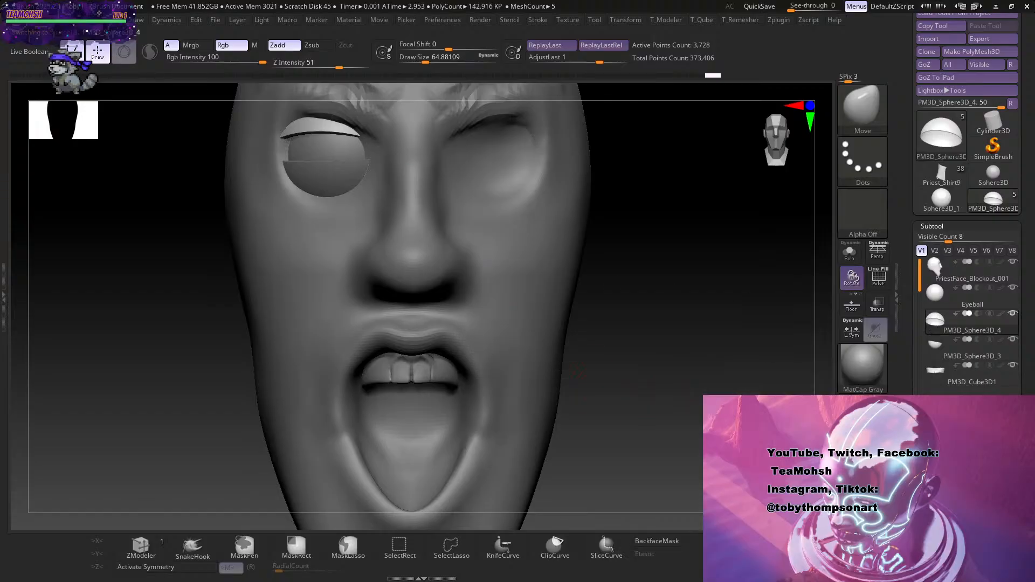
pyautogui.press('shift')
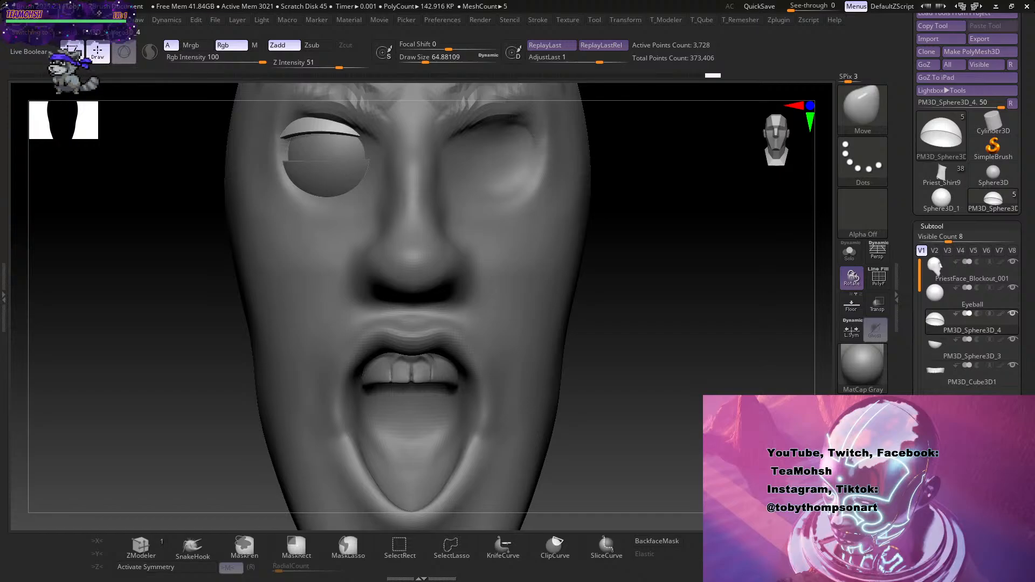
pyautogui.write('Eyelid_top')
pyautogui.press('Return')
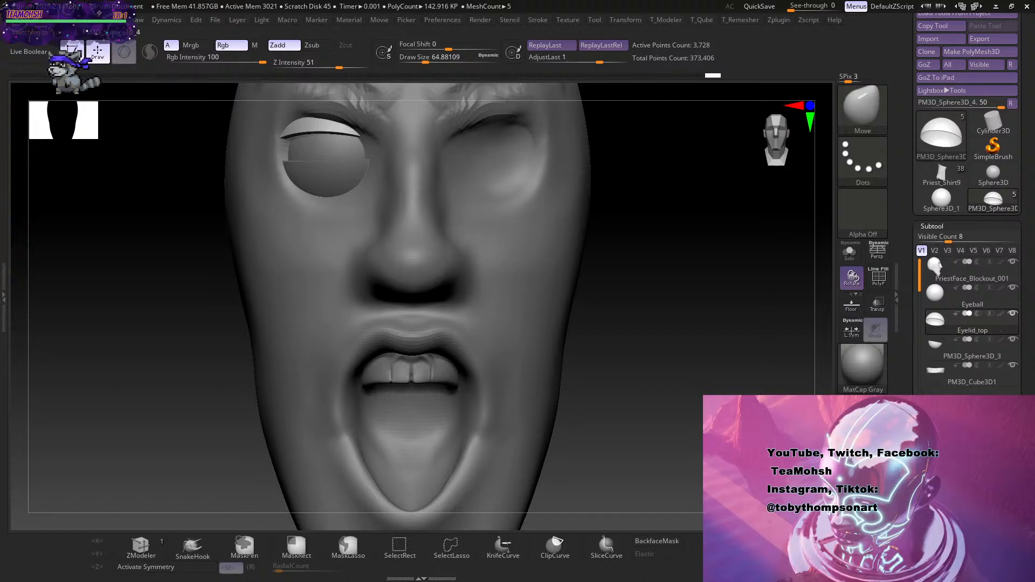
pyautogui.click(971, 352)
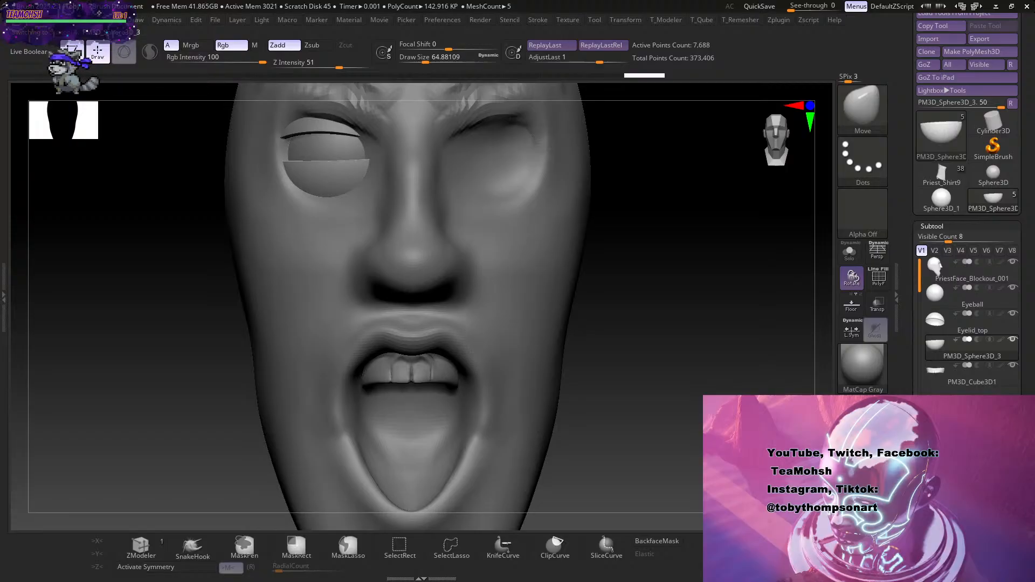
pyautogui.press('Return')
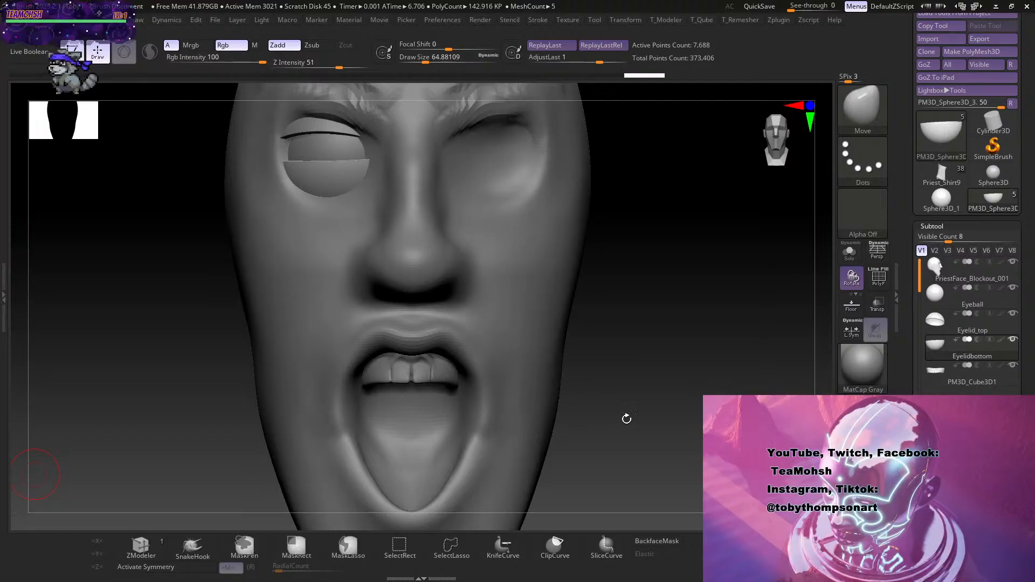
# Rename the upper teeth subtool PM3D_Cube3D1 as Teeth_Top.
pyautogui.click(978, 382)
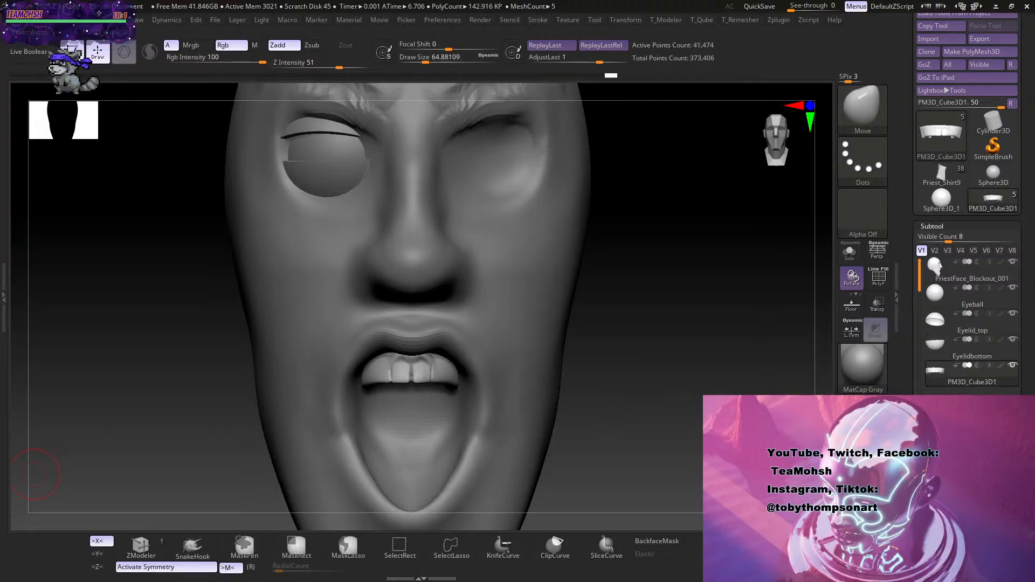
pyautogui.press('shift')
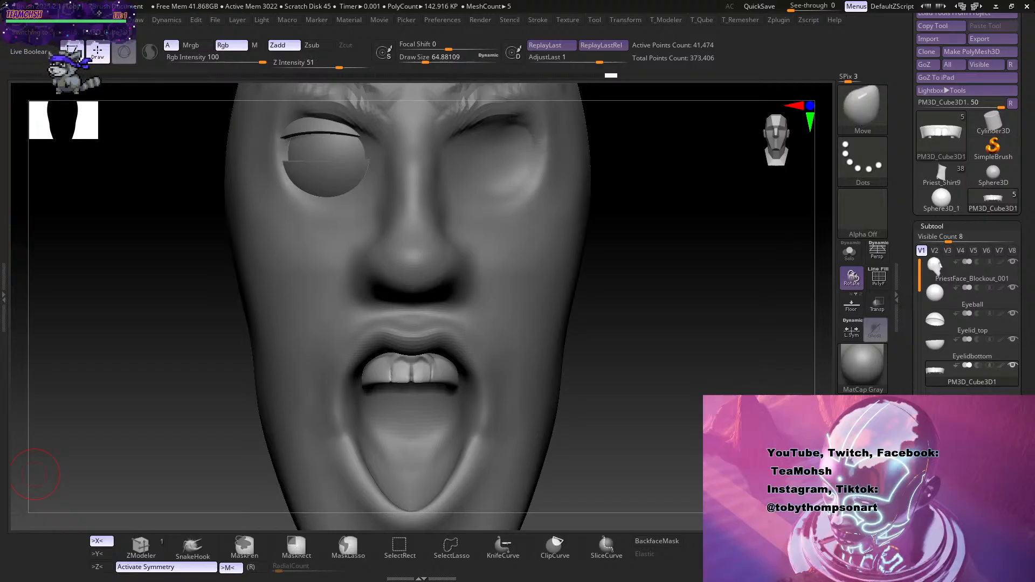
pyautogui.press('shift')
pyautogui.press('shift')
pyautogui.press('Return')
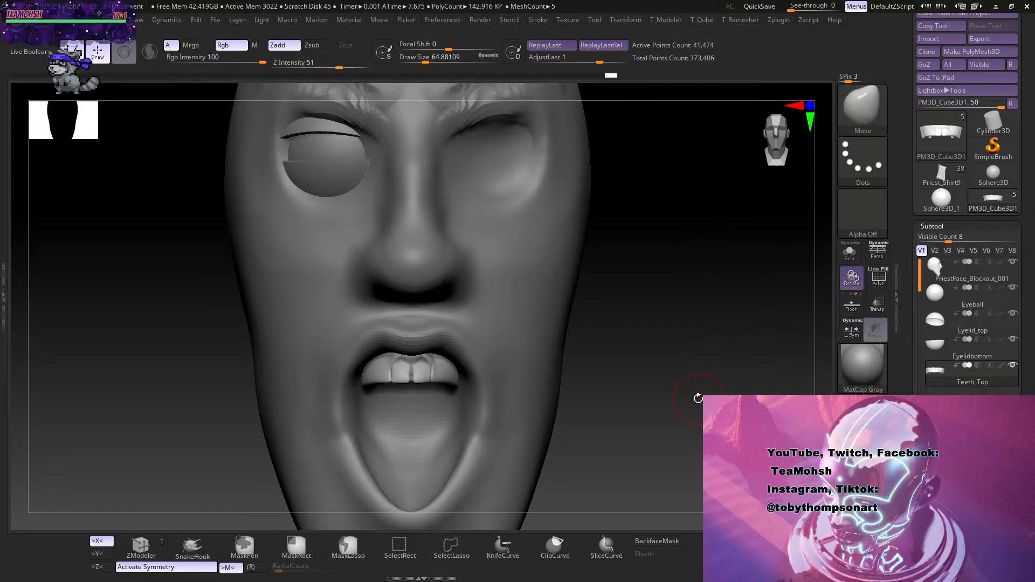
# Duplicate the upper teeth subtool and move the copy straight down into the lower part of the open mouth.
pyautogui.moveTo(698, 398)
pyautogui.mouseDown()
pyautogui.moveTo(682, 376)
pyautogui.moveTo(733, 351)
pyautogui.moveTo(711, 372)
pyautogui.moveTo(663, 388)
pyautogui.moveTo(670, 409)
pyautogui.moveTo(709, 358)
pyautogui.moveTo(700, 317)
pyautogui.moveTo(628, 406)
pyautogui.moveTo(672, 407)
pyautogui.moveTo(647, 395)
pyautogui.moveTo(646, 433)
pyautogui.mouseUp()
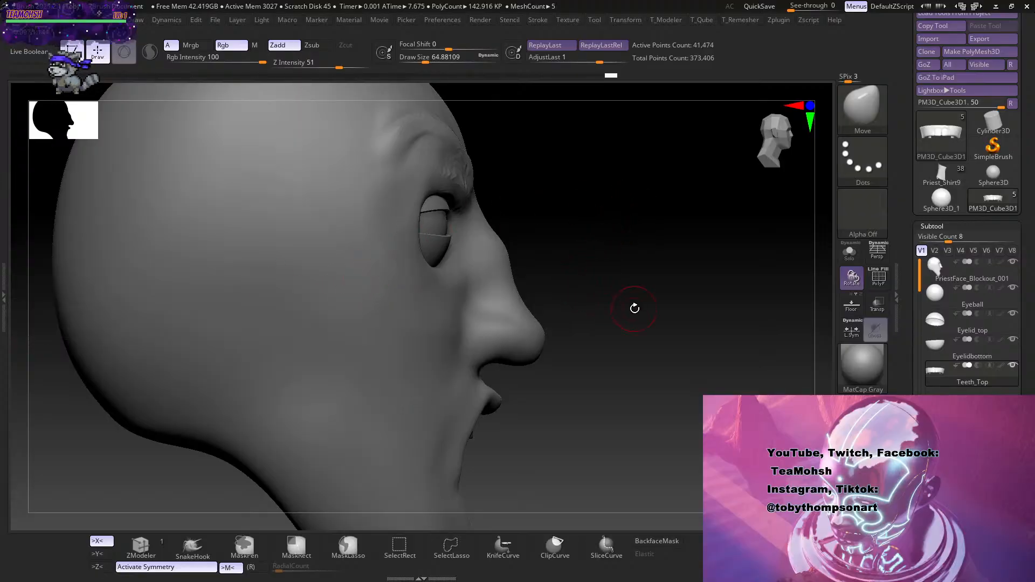
pyautogui.moveTo(633, 305)
pyautogui.mouseDown()
pyautogui.moveTo(565, 300)
pyautogui.moveTo(619, 300)
pyautogui.mouseUp()
pyautogui.moveTo(619, 362); pyautogui.dragTo(621, 389)
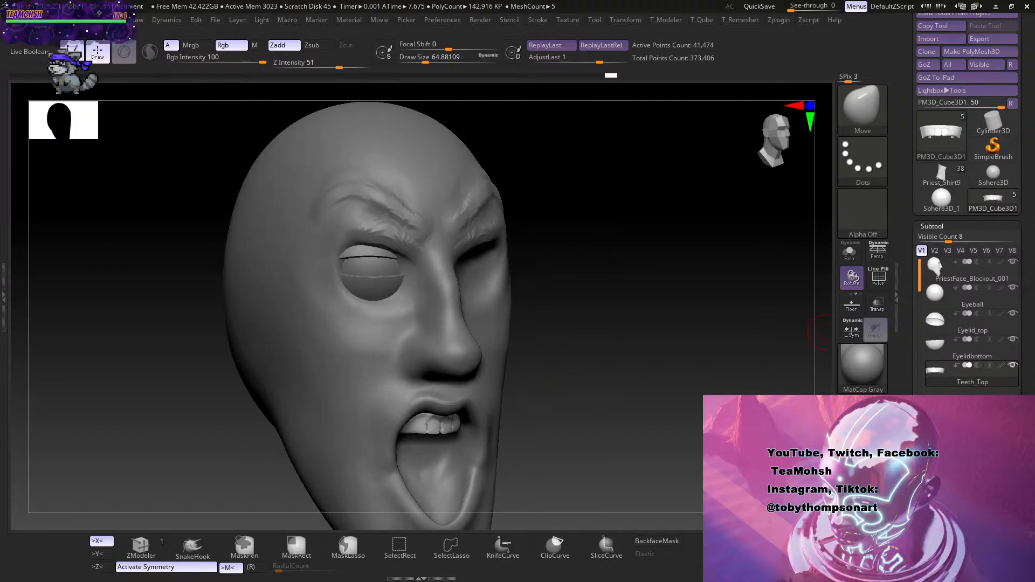
pyautogui.scroll(-1, 967, 302)
pyautogui.hotkey('ctrl', 'shift', 'd')
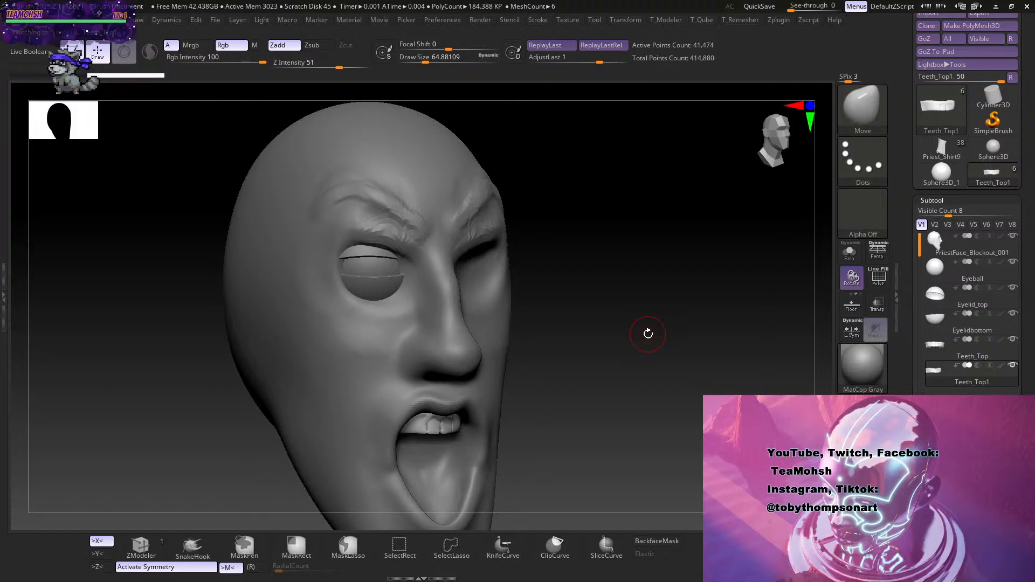
pyautogui.press('w')
pyautogui.moveTo(430, 488); pyautogui.dragTo(430, 521)
pyautogui.moveTo(668, 475); pyautogui.dragTo(601, 462)
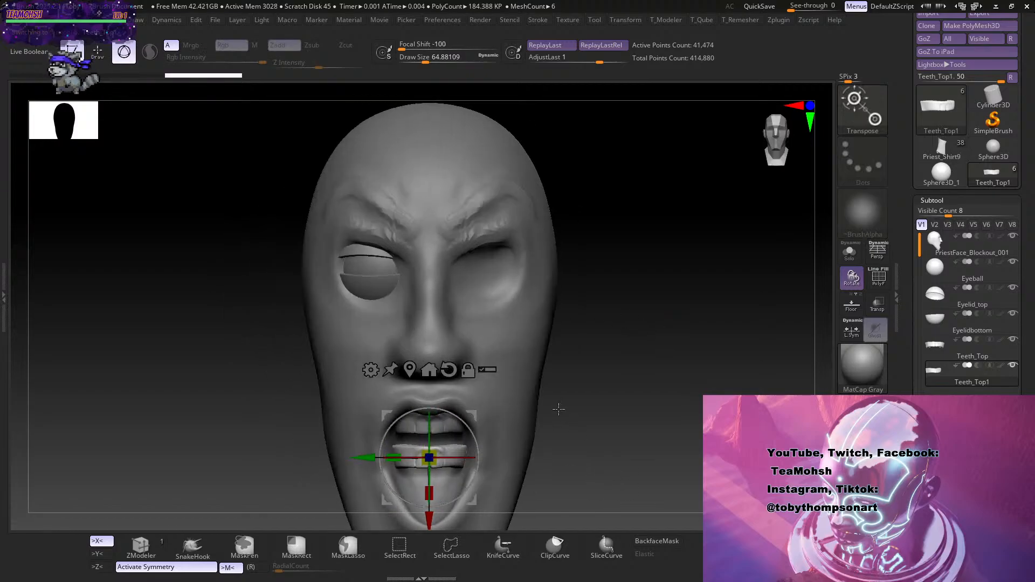
# Mirror the duplicated teeth along the Y axis to flip them into a lower row.
pyautogui.hotkey('alt', 'q')
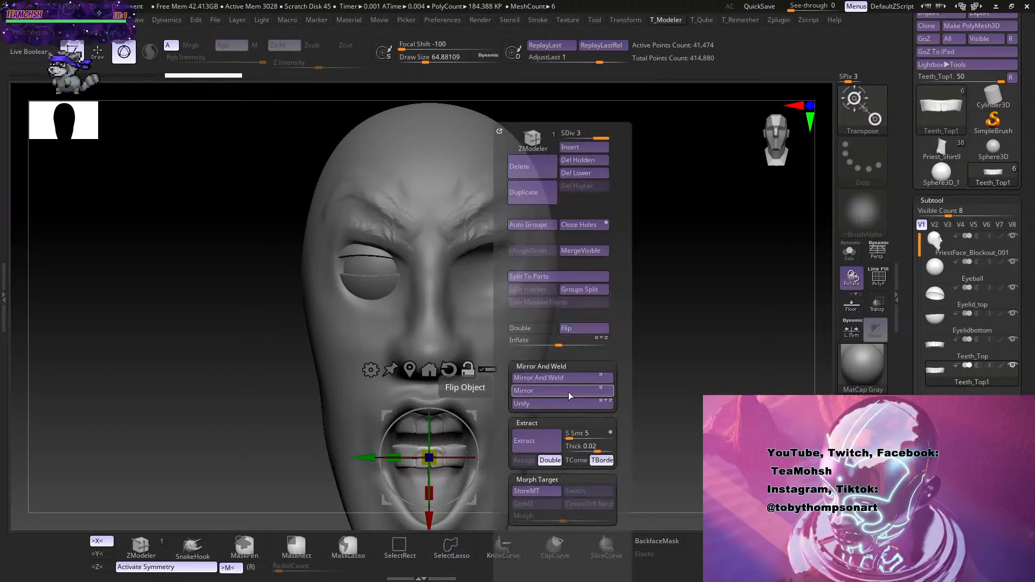
pyautogui.click(607, 388)
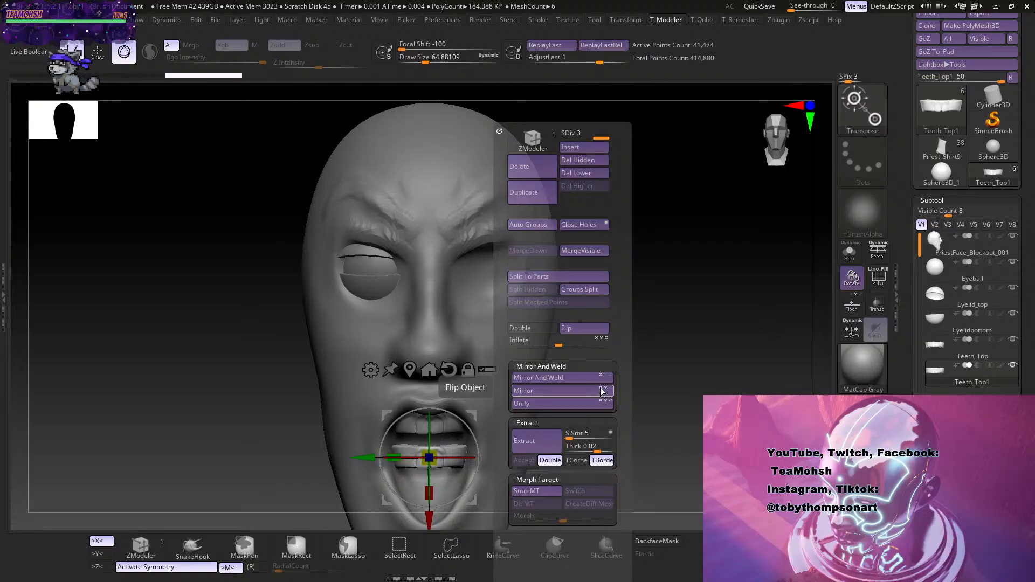
pyautogui.click(574, 389)
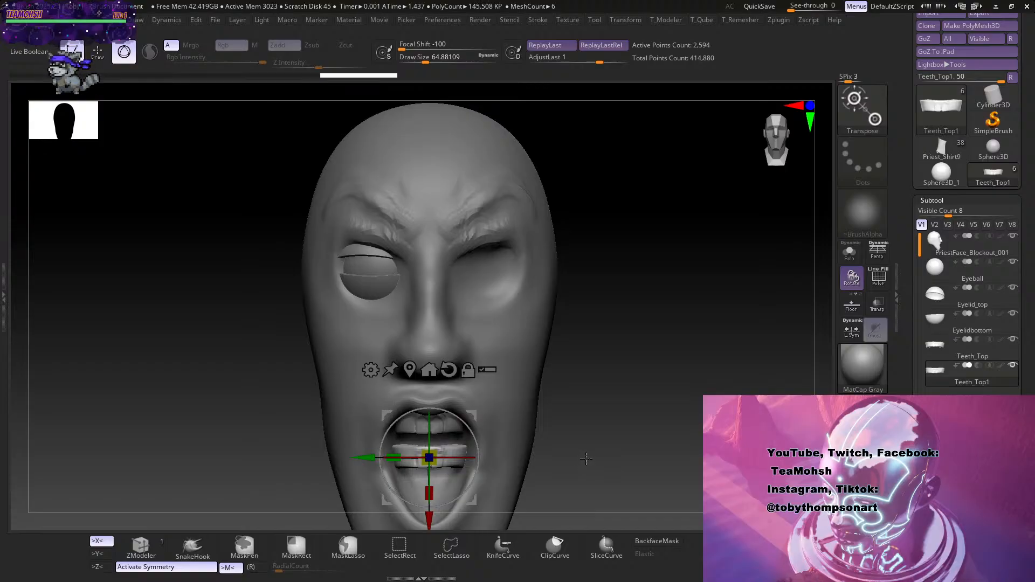
# Delete the higher subdivision levels of the duplicated teeth and mirror the simplified mesh vertically.
pyautogui.press('1')
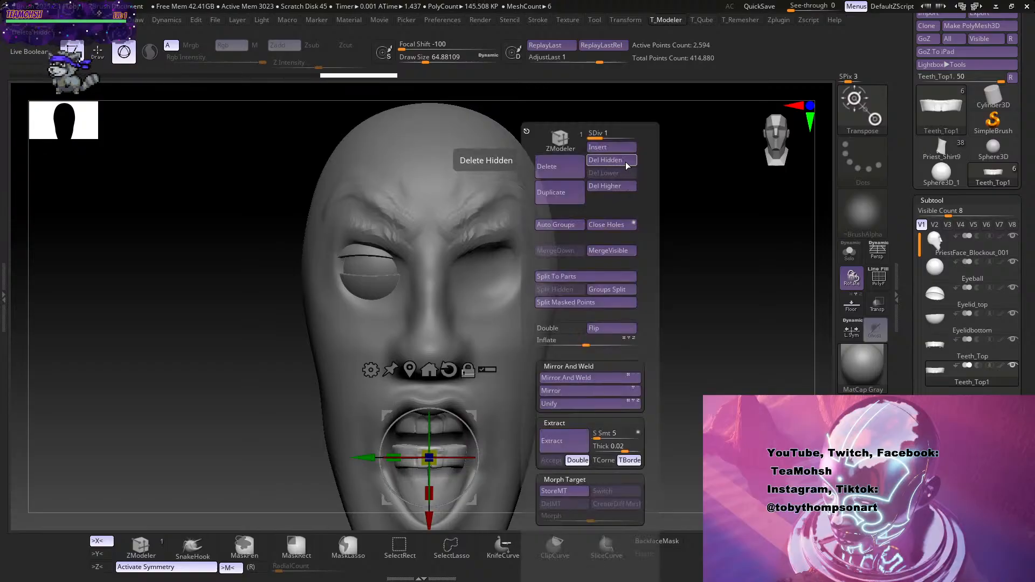
pyautogui.click(620, 186)
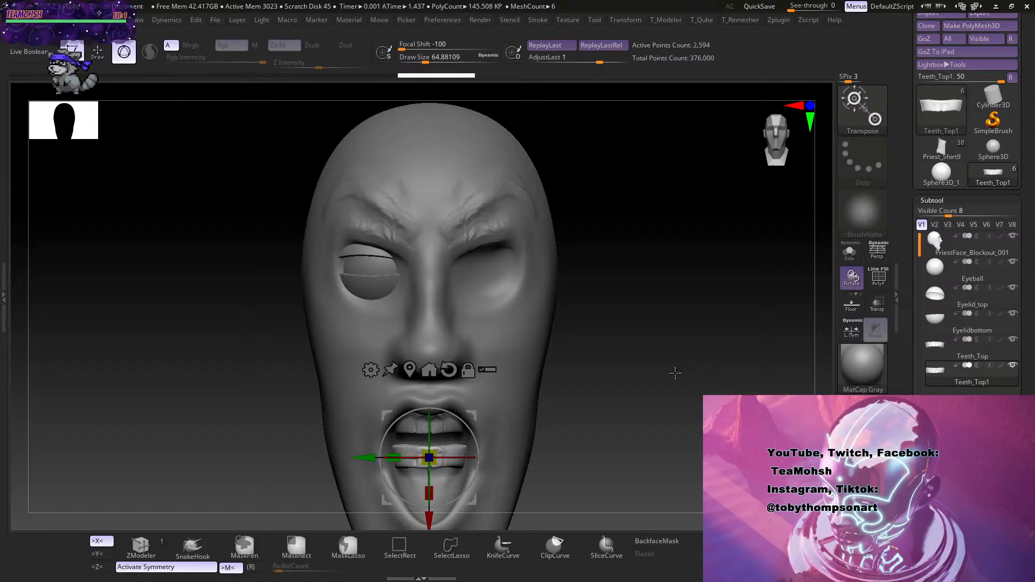
pyautogui.press('1')
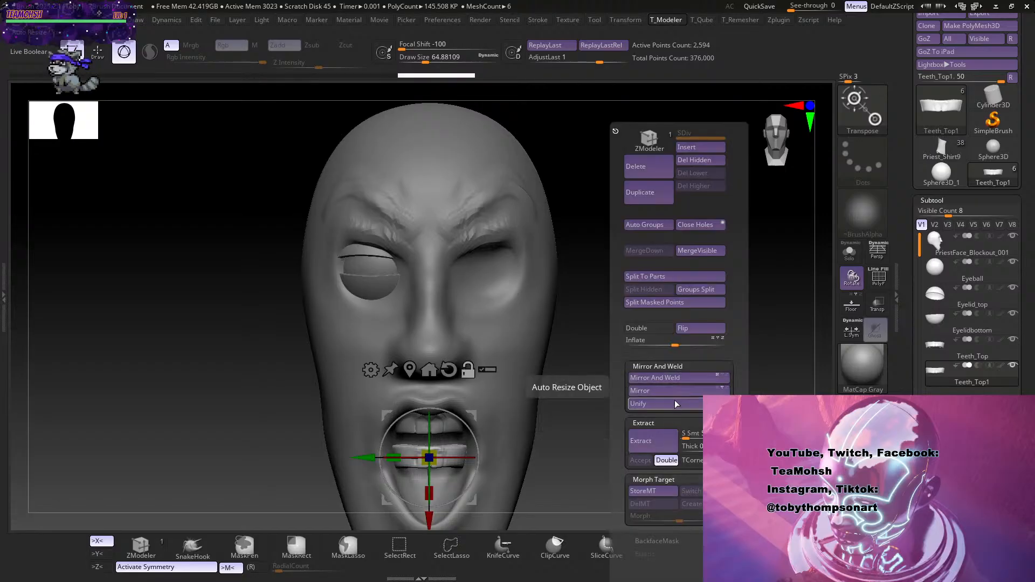
pyautogui.click(680, 394)
# Center the gizmo on the mirrored teeth above the head and move them down into the lower mouth.
pyautogui.keyDown('alt'); pyautogui.moveTo(597, 415); pyautogui.dragTo(580, 370); pyautogui.keyUp('alt')
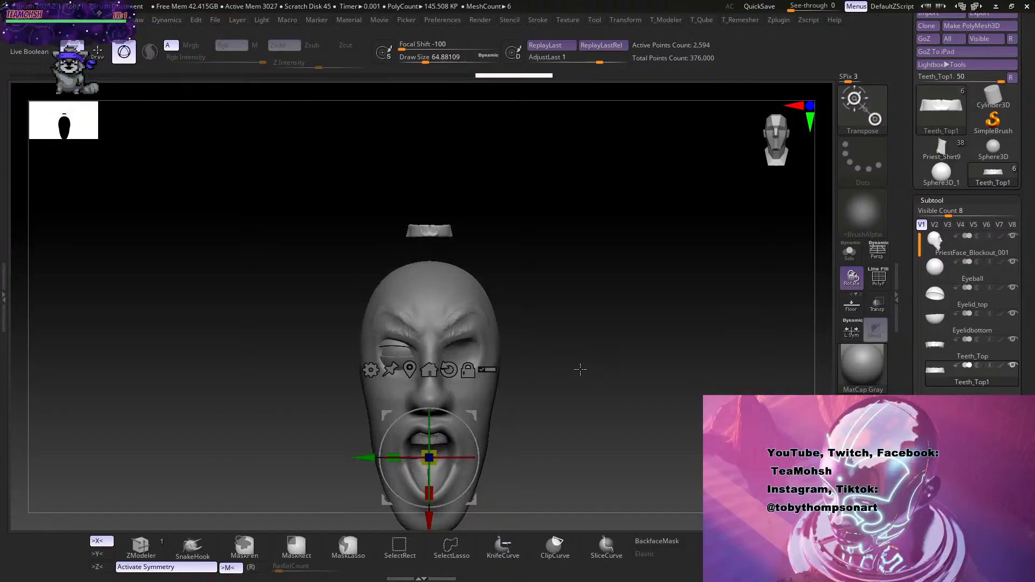
pyautogui.keyDown('alt'); pyautogui.click(408, 367); pyautogui.keyUp('alt')
pyautogui.moveTo(440, 293); pyautogui.dragTo(423, 529)
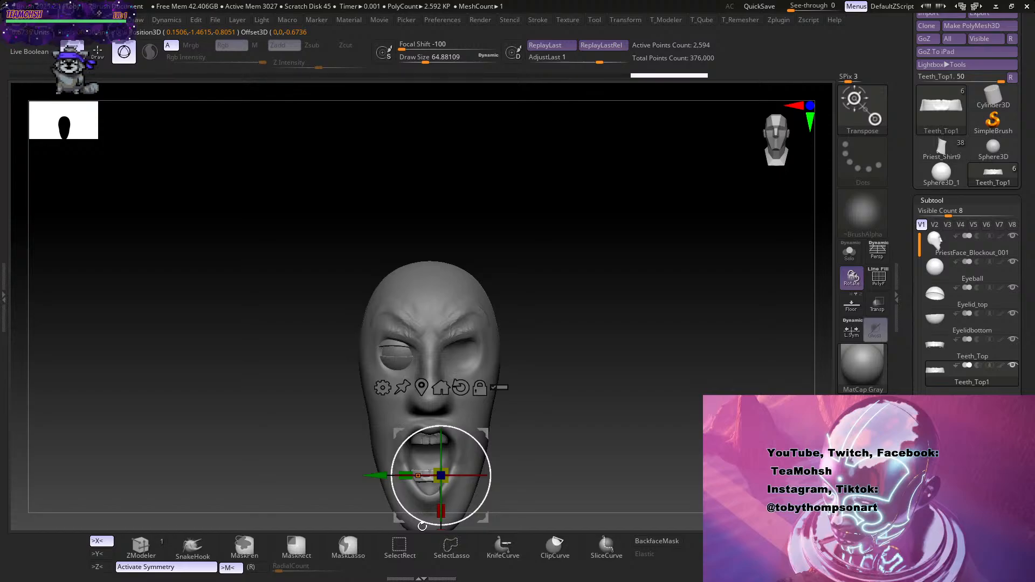
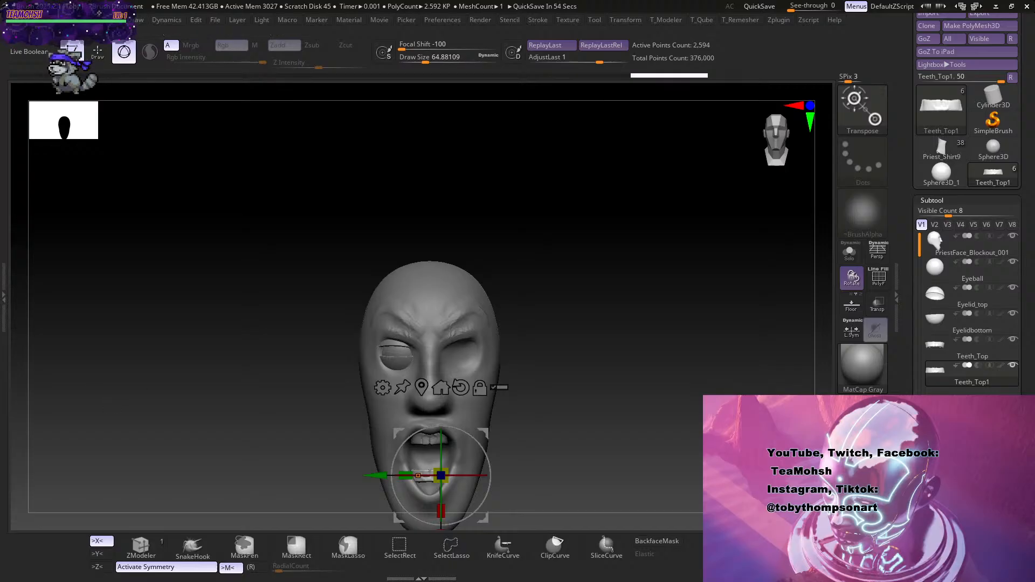
# Recenter the gizmo on the lower teeth and tilt them to follow the slope of the open jaw.
pyautogui.moveTo(281, 447); pyautogui.dragTo(329, 451)
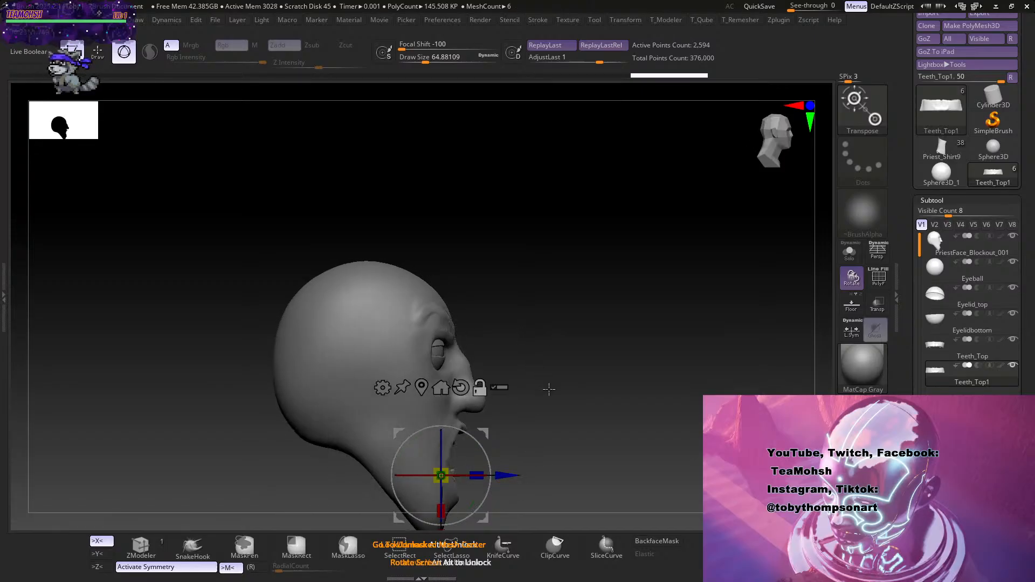
pyautogui.keyDown('alt'); pyautogui.moveTo(549, 389); pyautogui.dragTo(462, 317); pyautogui.keyUp('alt')
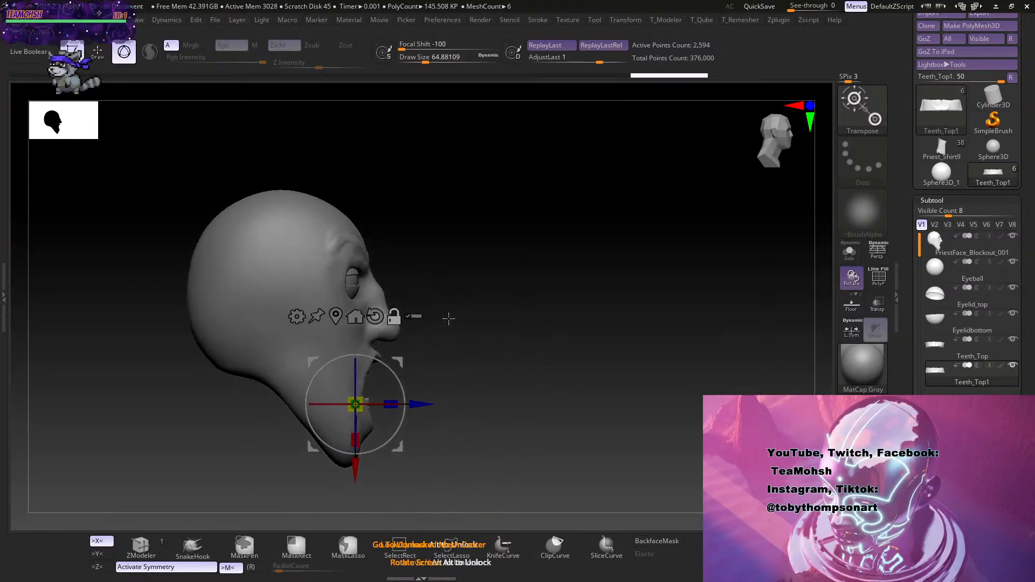
pyautogui.moveTo(465, 403); pyautogui.dragTo(440, 440)
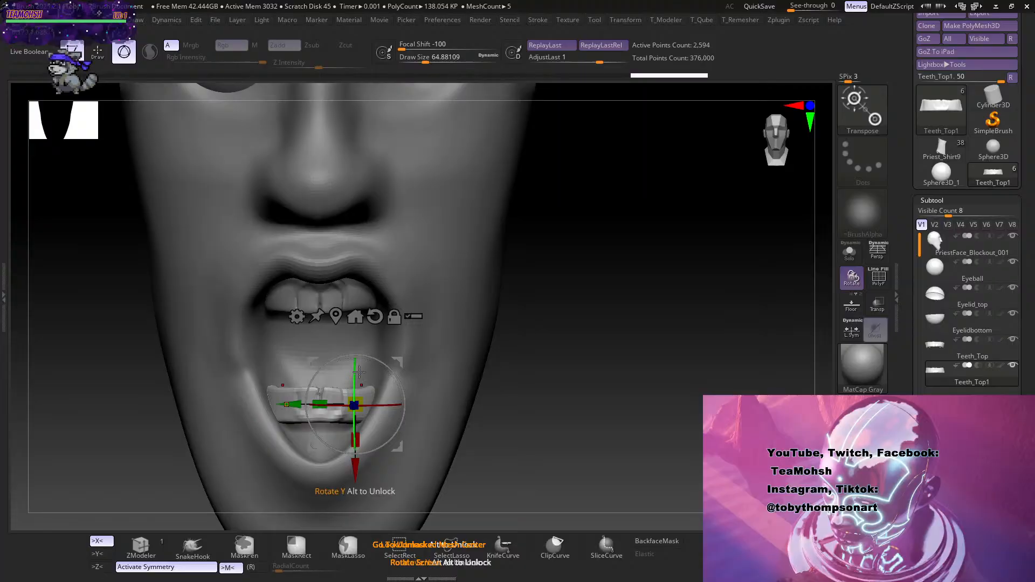
pyautogui.keyDown('shift'); pyautogui.moveTo(526, 345); pyautogui.dragTo(552, 361); pyautogui.keyUp('shift')
pyautogui.keyDown('alt'); pyautogui.click(335, 316); pyautogui.keyUp('alt')
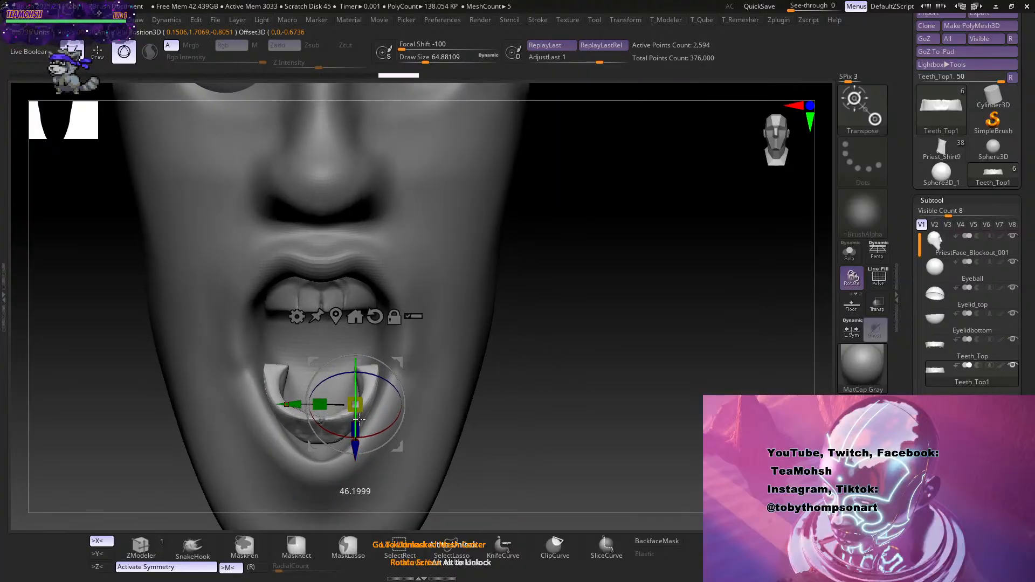
pyautogui.moveTo(534, 405); pyautogui.dragTo(376, 478)
pyautogui.moveTo(333, 448); pyautogui.dragTo(335, 447)
# Fine-tune the tilt of the lower teeth and shift them along their local axes into the jaw.
pyautogui.moveTo(506, 409)
pyautogui.mouseDown()
pyautogui.moveTo(489, 352)
pyautogui.moveTo(485, 400)
pyautogui.moveTo(518, 398)
pyautogui.moveTo(507, 392)
pyautogui.moveTo(515, 437)
pyautogui.moveTo(499, 404)
pyautogui.moveTo(474, 409)
pyautogui.moveTo(511, 414)
pyautogui.mouseUp()
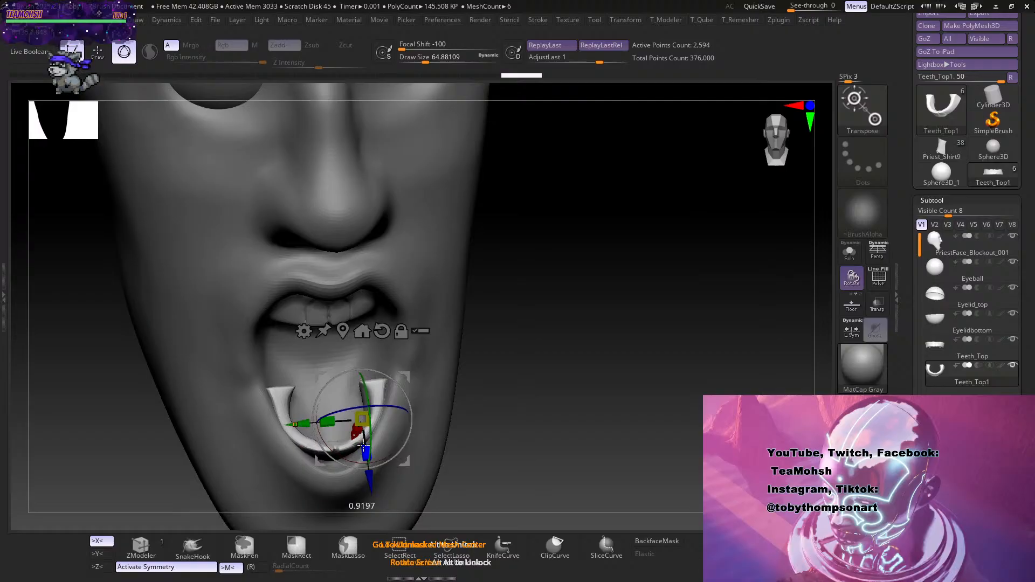
pyautogui.moveTo(366, 456); pyautogui.dragTo(367, 458)
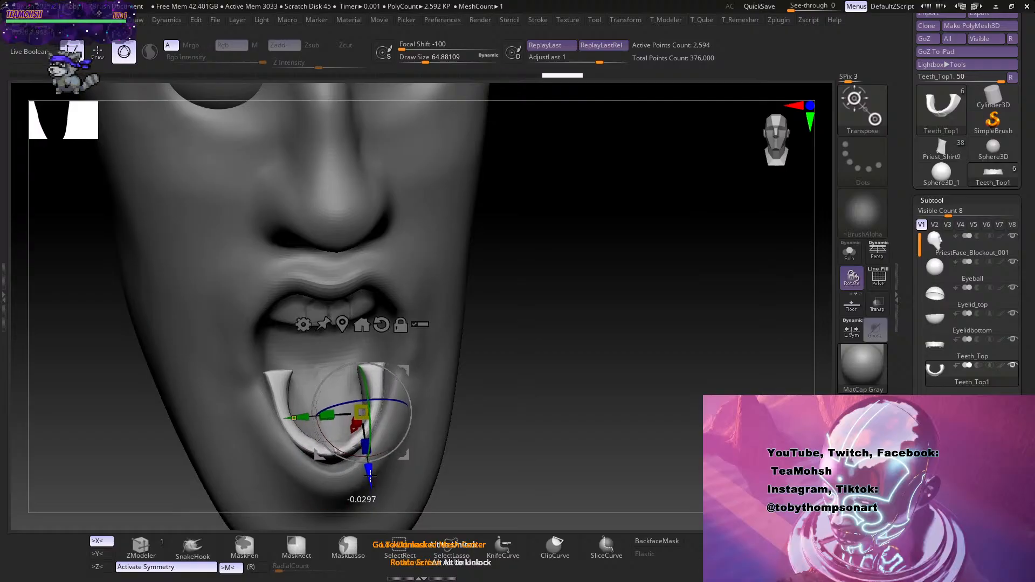
pyautogui.moveTo(410, 421); pyautogui.dragTo(442, 359)
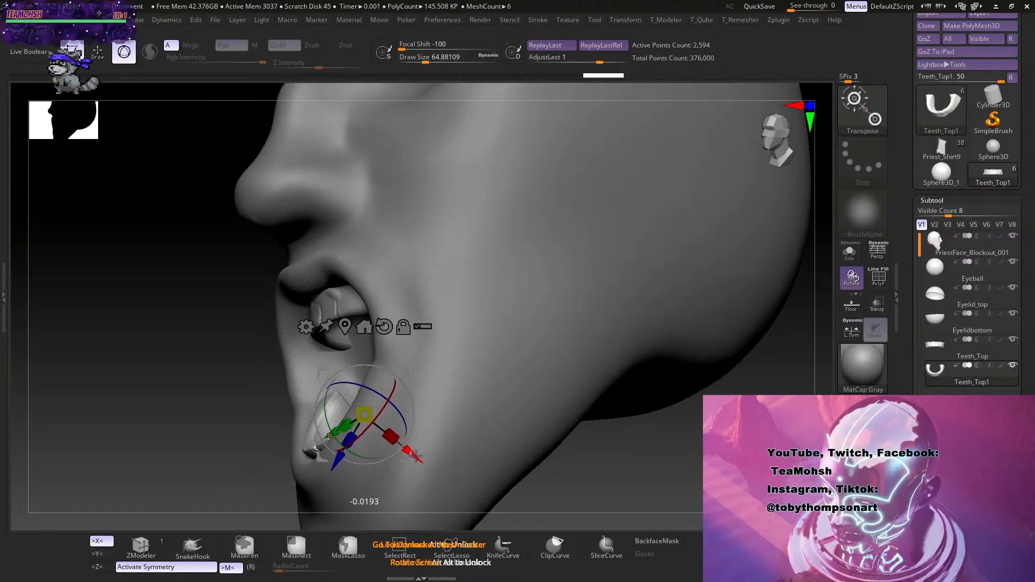
pyautogui.moveTo(418, 459); pyautogui.dragTo(420, 451)
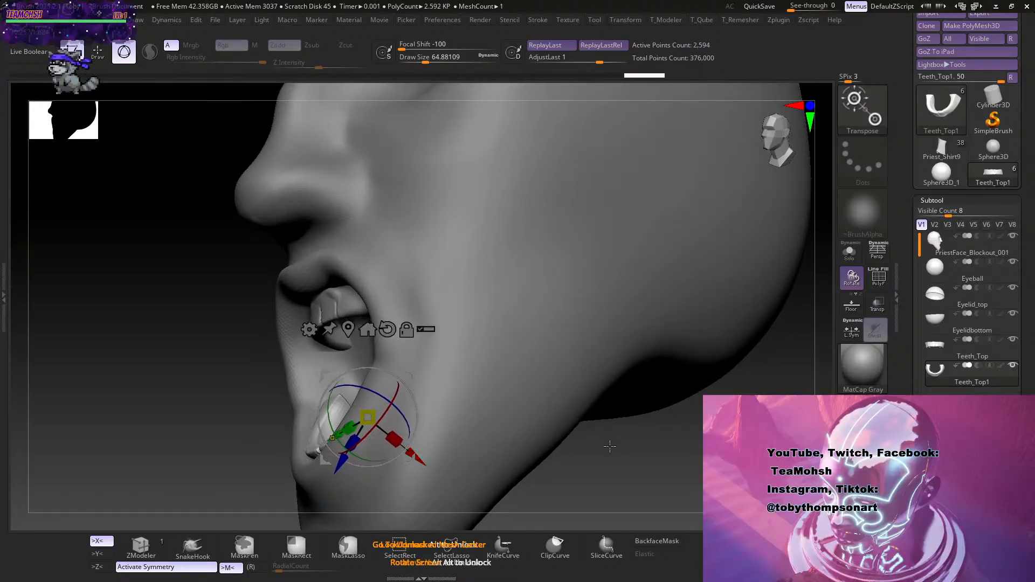
# Adjust the lower teeth's height and raise them slightly so they sit just inside the lower lip.
pyautogui.moveTo(610, 446); pyautogui.dragTo(621, 419)
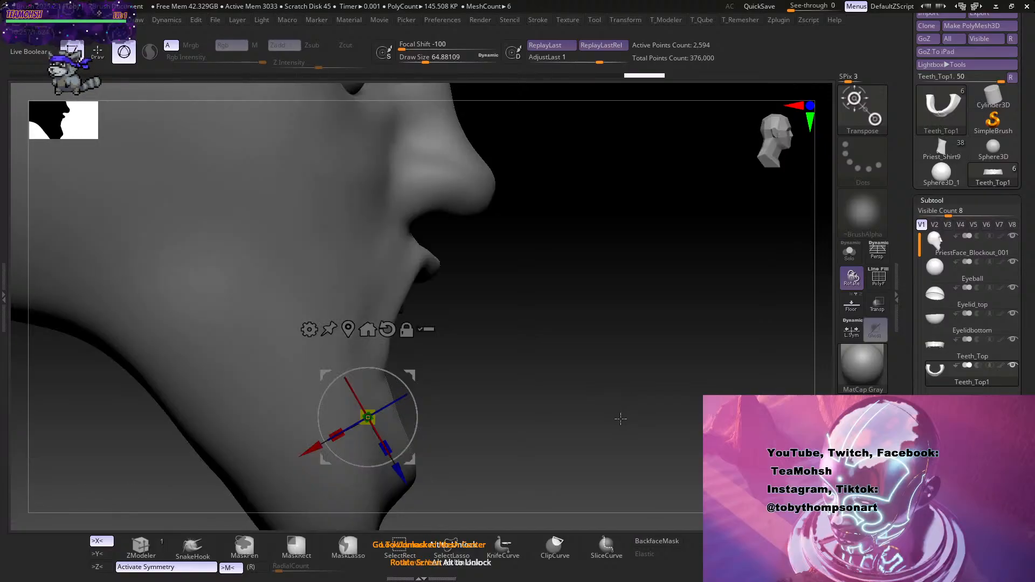
pyautogui.keyDown('alt'); pyautogui.moveTo(560, 443); pyautogui.dragTo(526, 405); pyautogui.keyUp('alt')
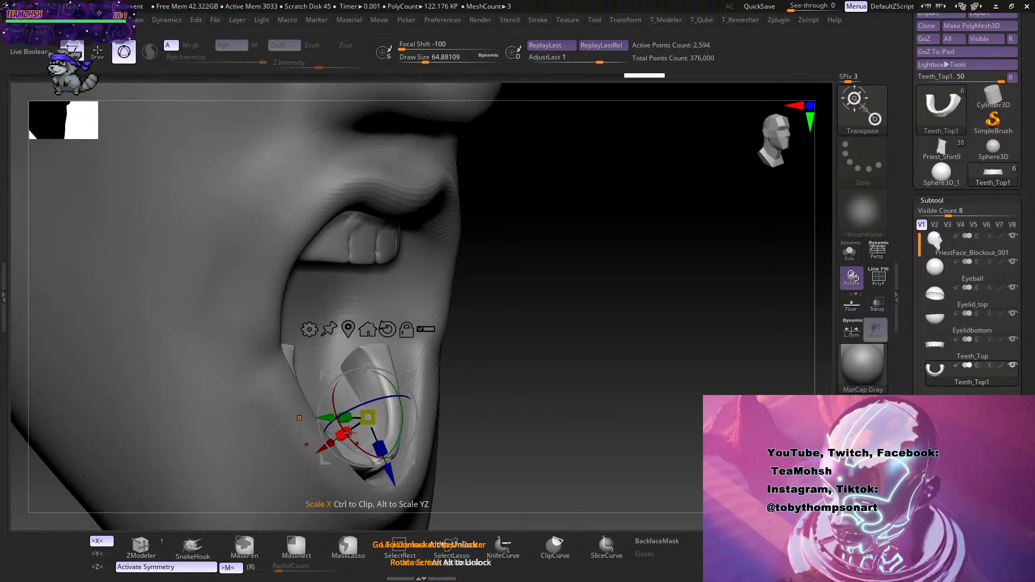
pyautogui.moveTo(350, 432); pyautogui.dragTo(382, 429)
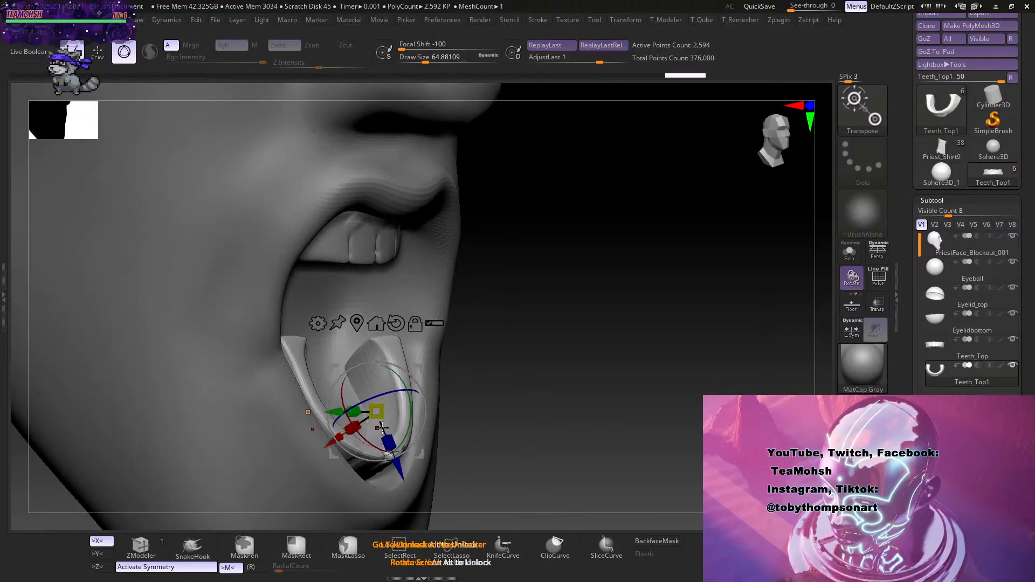
pyautogui.moveTo(620, 423); pyautogui.dragTo(583, 372)
pyautogui.moveTo(591, 439); pyautogui.dragTo(599, 387)
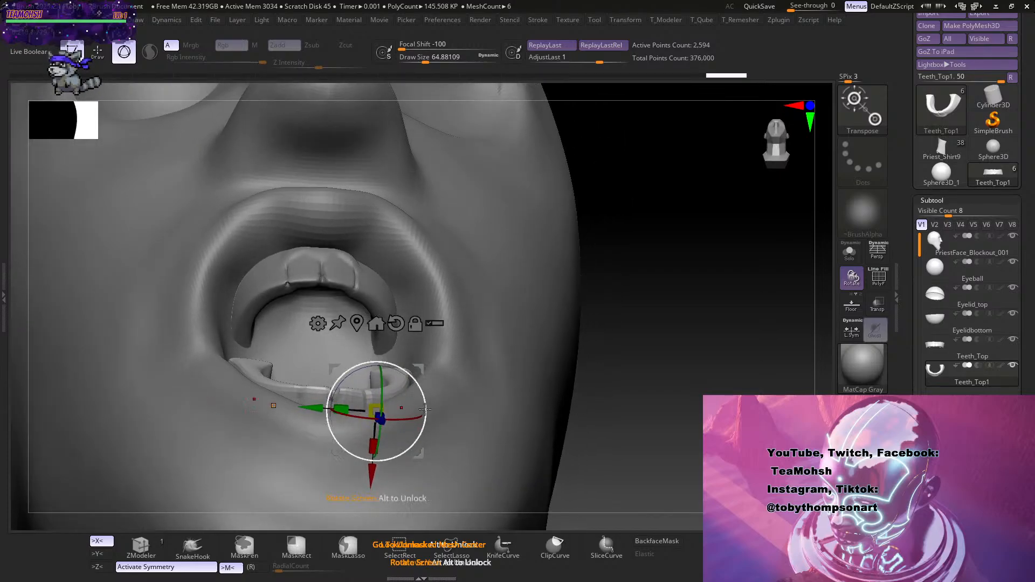
pyautogui.moveTo(372, 476); pyautogui.dragTo(373, 465)
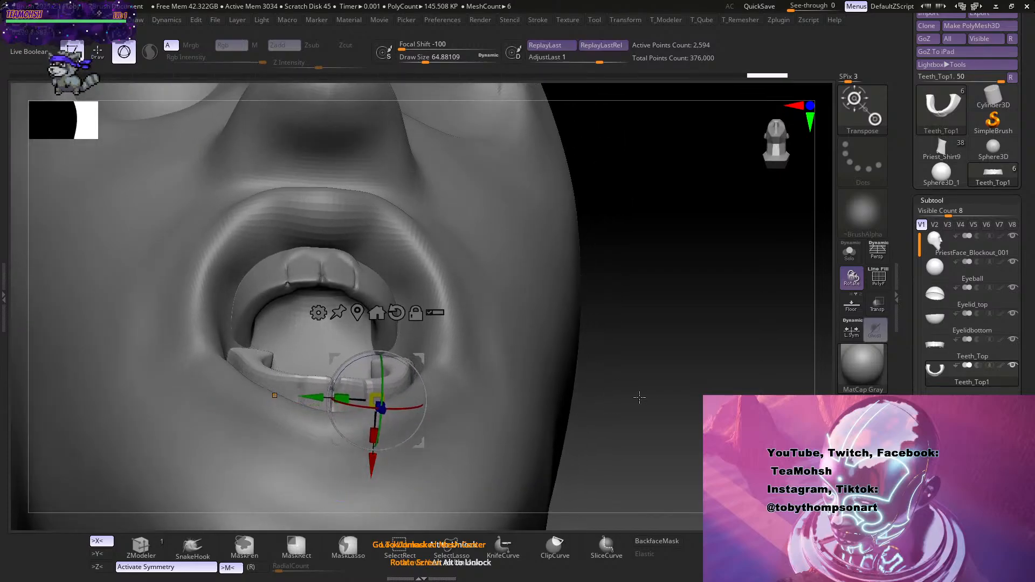
# Turn on perspective and check the lower teeth's fit from the front and the side of the head.
pyautogui.moveTo(640, 397); pyautogui.dragTo(530, 344)
pyautogui.click(885, 253)
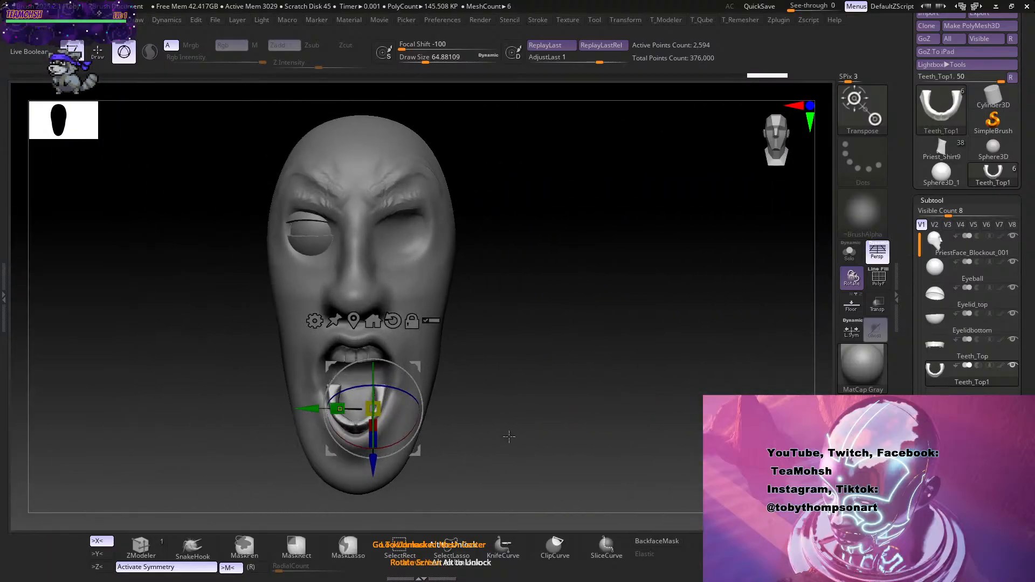
pyautogui.moveTo(620, 415); pyautogui.dragTo(601, 429)
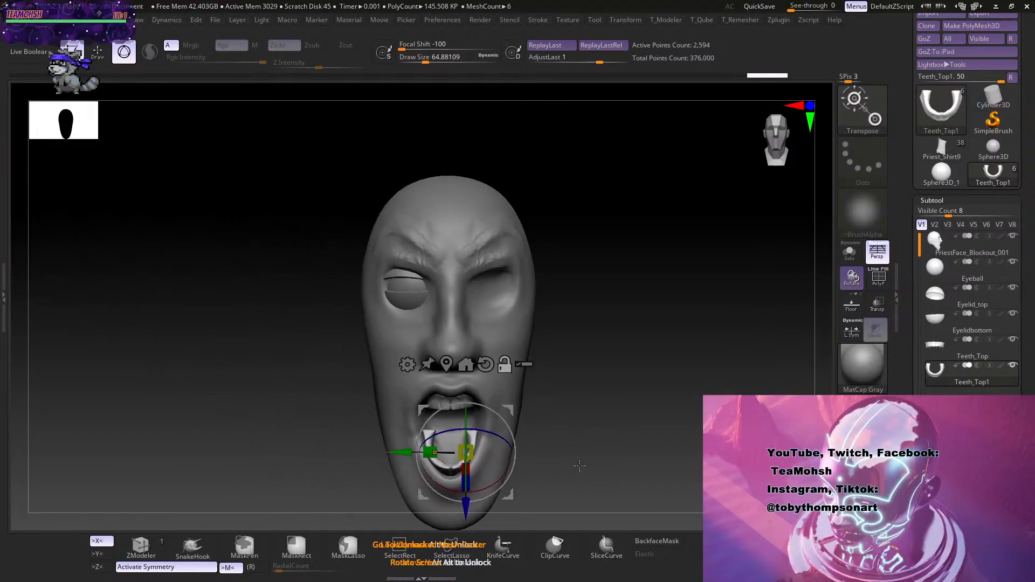
pyautogui.moveTo(579, 465); pyautogui.dragTo(592, 426)
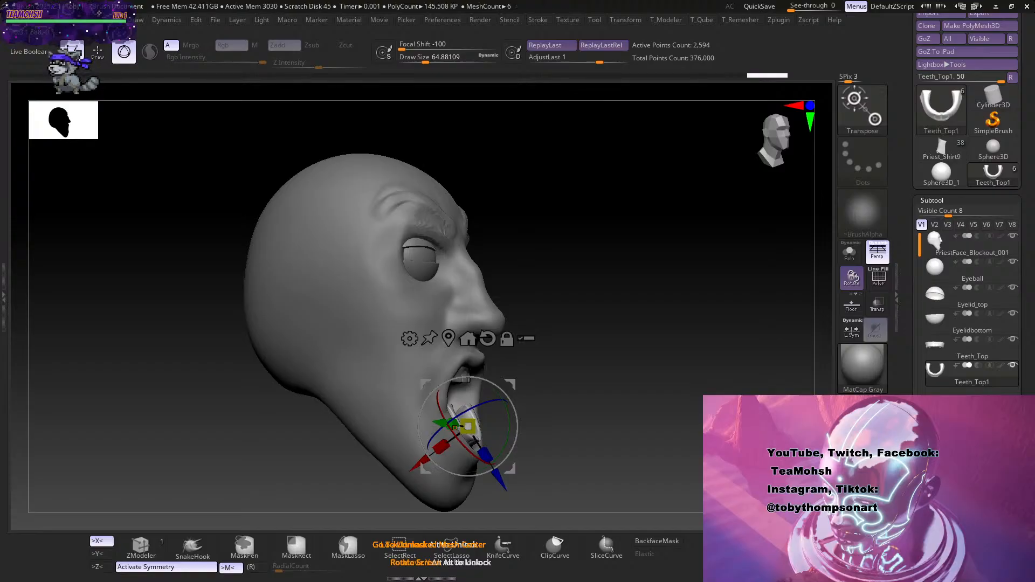
pyautogui.moveTo(607, 367); pyautogui.dragTo(581, 382)
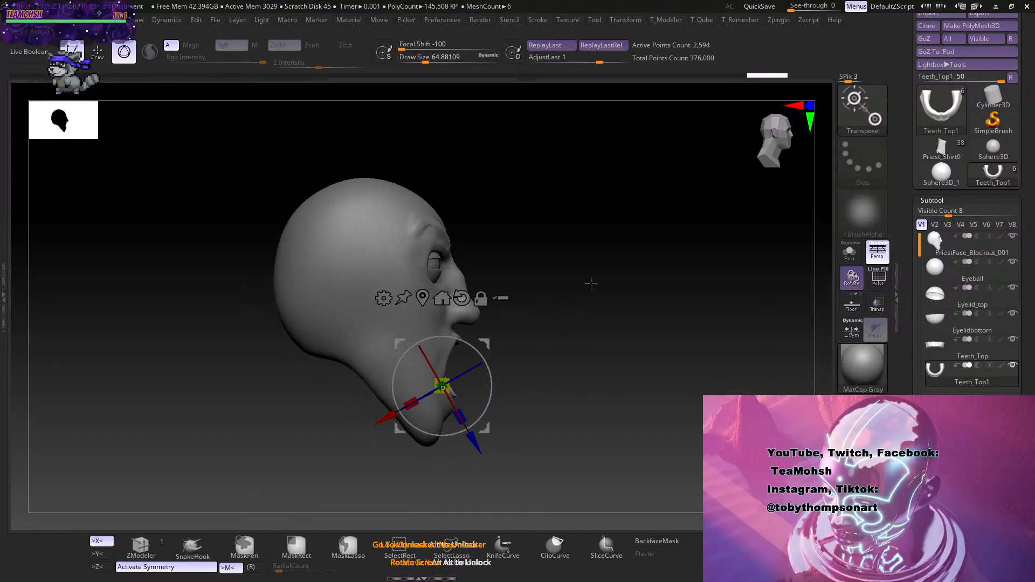
# Select the head subtool and pull the side edge of the mouth forward in profile using the Move brush at size about 136.
pyautogui.keyDown('alt'); pyautogui.moveTo(591, 407); pyautogui.dragTo(611, 475); pyautogui.keyUp('alt')
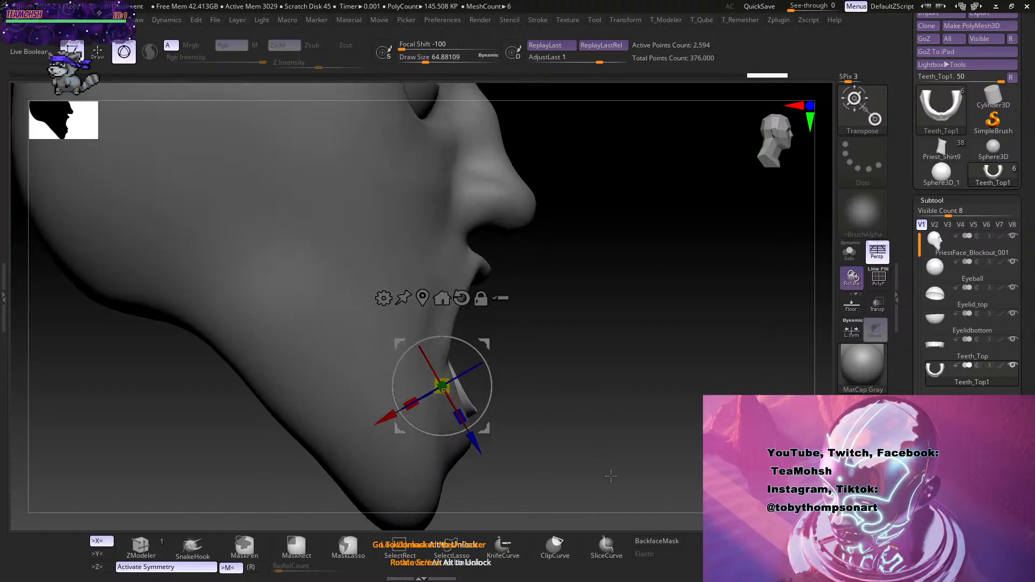
pyautogui.keyDown('alt'); pyautogui.moveTo(593, 428); pyautogui.dragTo(611, 485); pyautogui.keyUp('alt')
pyautogui.keyDown('alt'); pyautogui.click(466, 213); pyautogui.keyUp('alt')
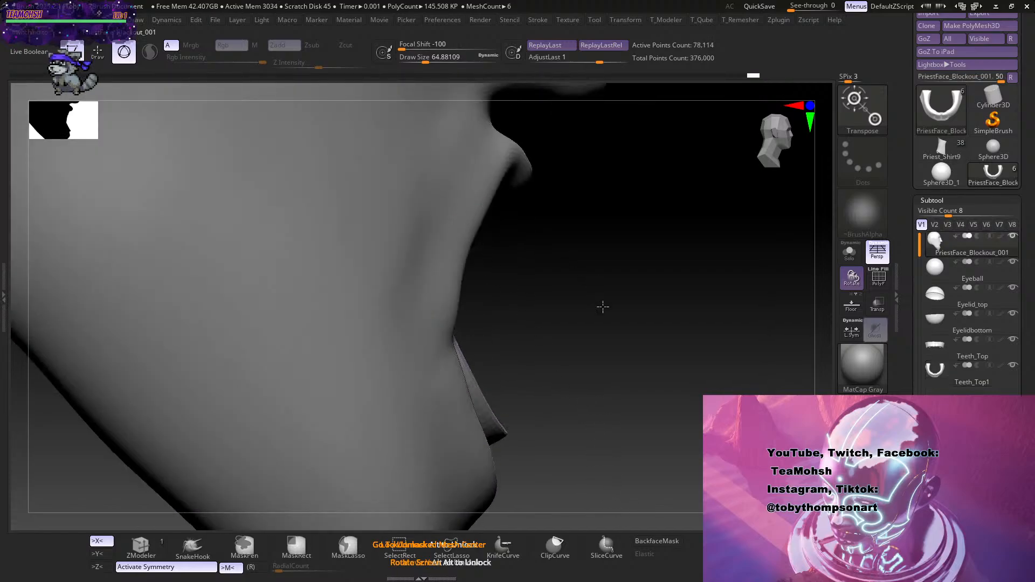
pyautogui.press('q')
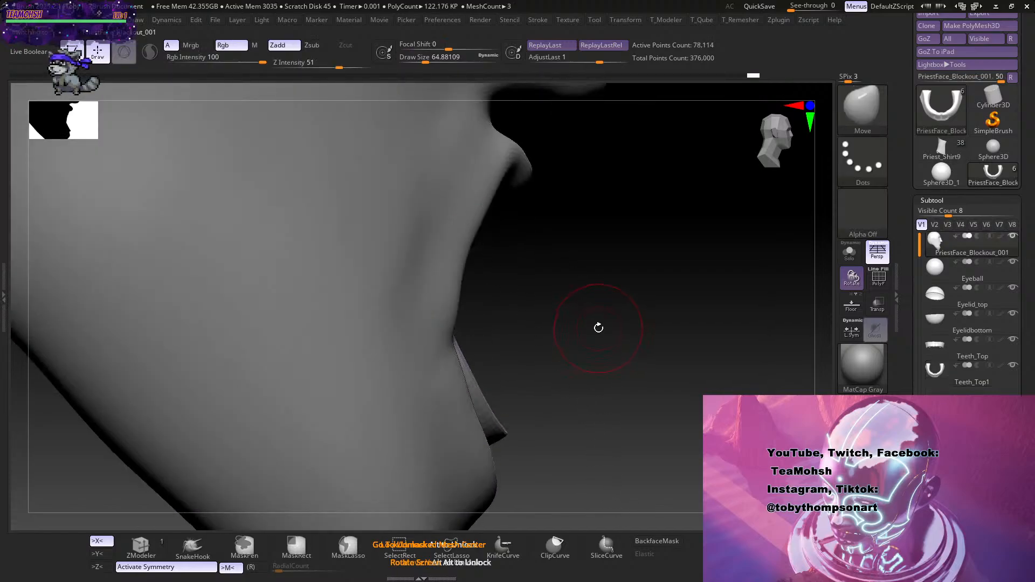
pyautogui.press('s')
pyautogui.moveTo(598, 328); pyautogui.dragTo(616, 331)
pyautogui.click(613, 326)
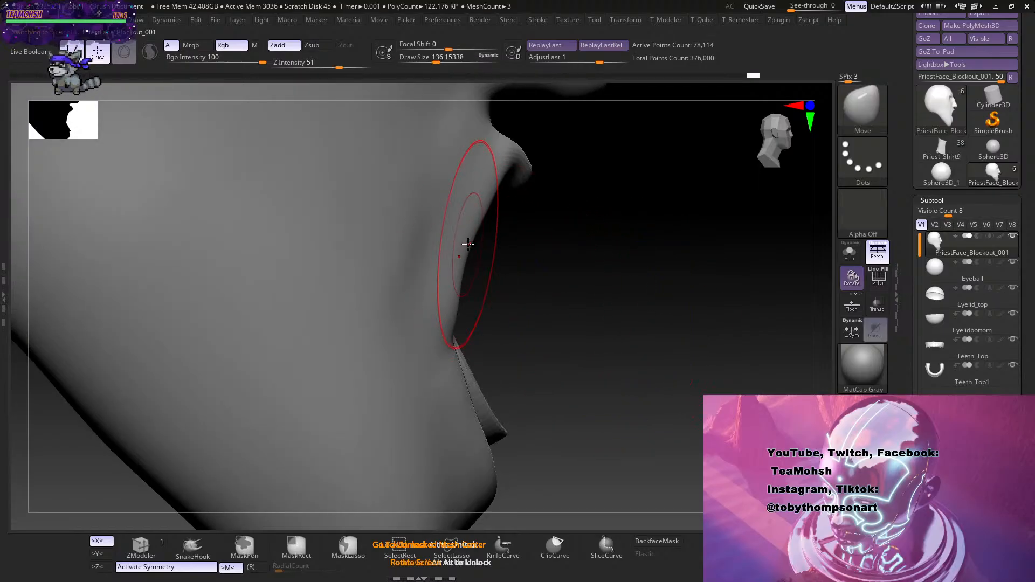
pyautogui.moveTo(466, 247); pyautogui.dragTo(488, 249)
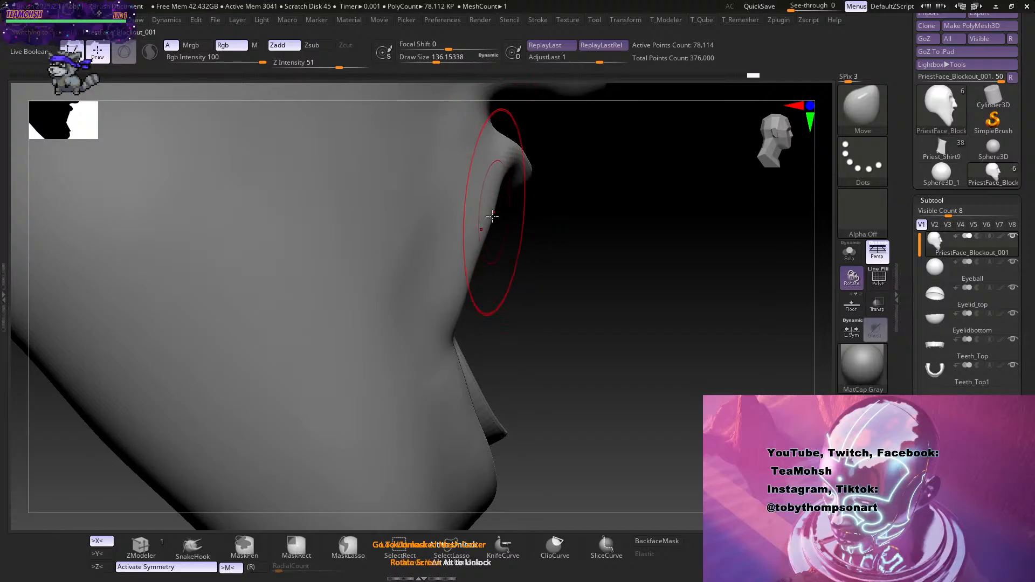
# Set the Move brush size to 112 and refine the profile of the mouth's side edge beneath the upper lip.
pyautogui.moveTo(584, 284); pyautogui.dragTo(599, 289)
pyautogui.press('s')
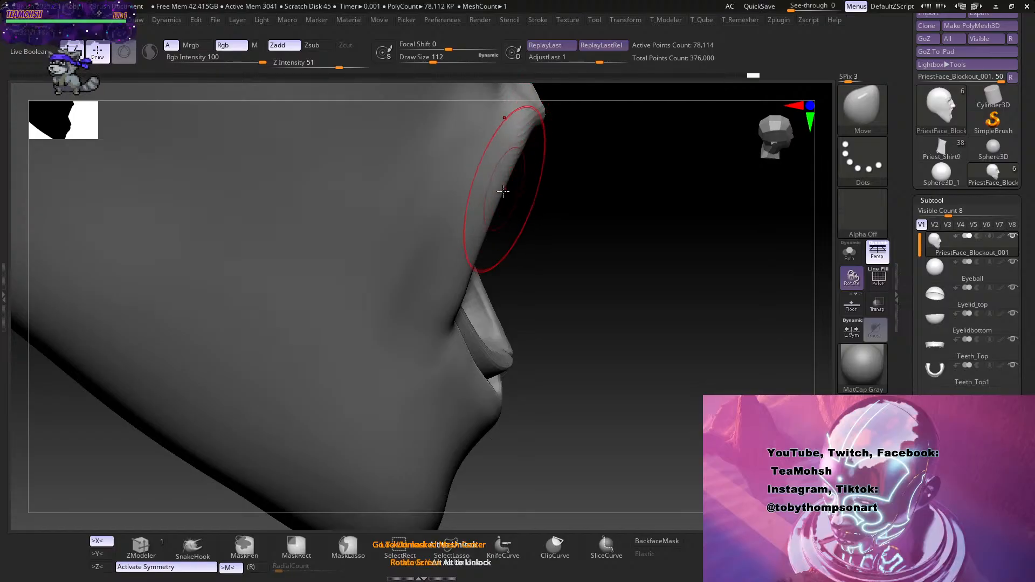
pyautogui.keyDown('shift'); pyautogui.moveTo(605, 309); pyautogui.dragTo(577, 248); pyautogui.keyUp('shift')
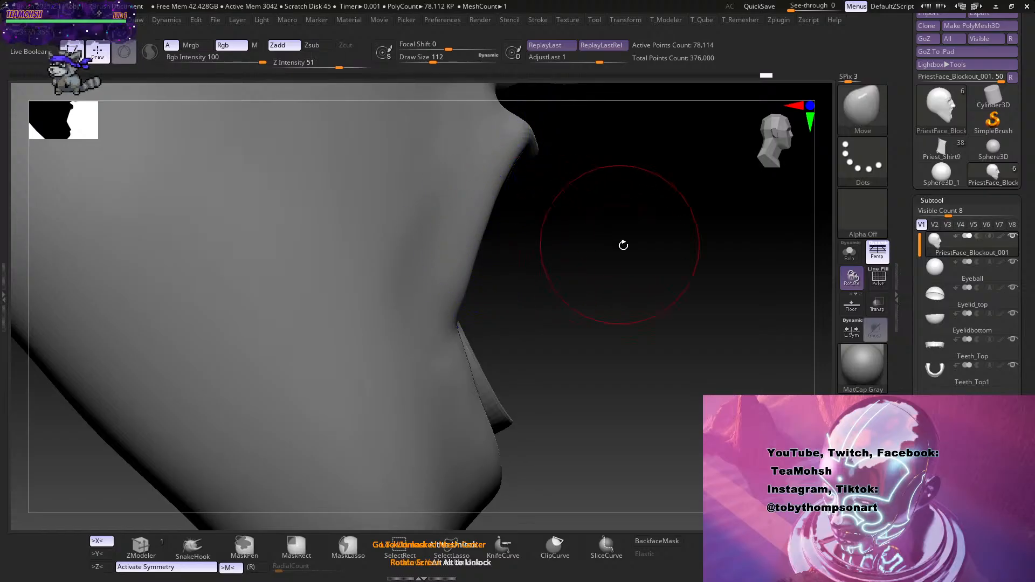
pyautogui.moveTo(622, 244)
pyautogui.mouseDown()
pyautogui.moveTo(568, 237)
pyautogui.moveTo(626, 259)
pyautogui.mouseUp()
pyautogui.moveTo(616, 303); pyautogui.dragTo(566, 279)
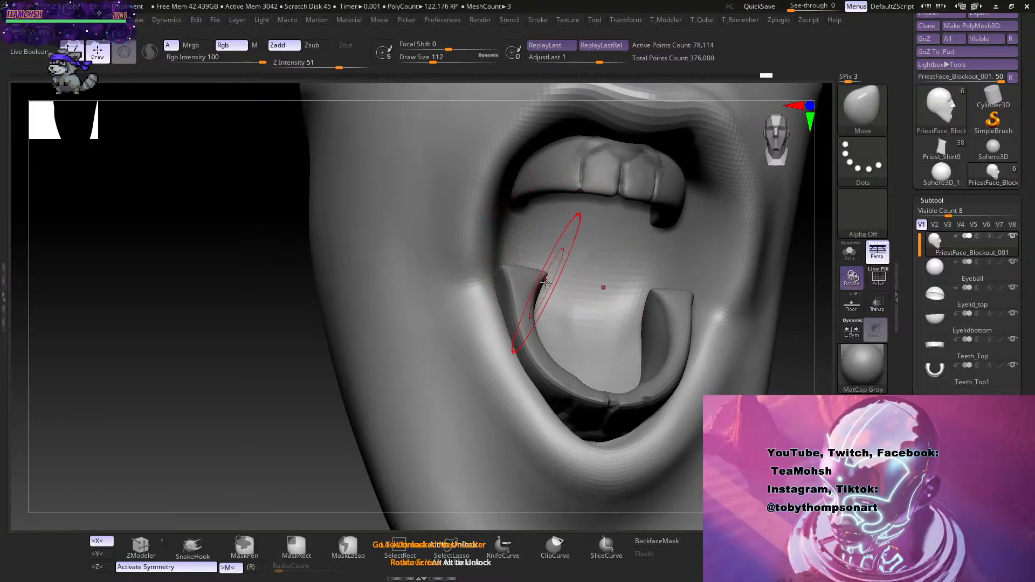
# Tighten the side edge and corner of the mouth with the Pinch brush at size 112.
pyautogui.press('b')
pyautogui.press('p')
pyautogui.press('i')
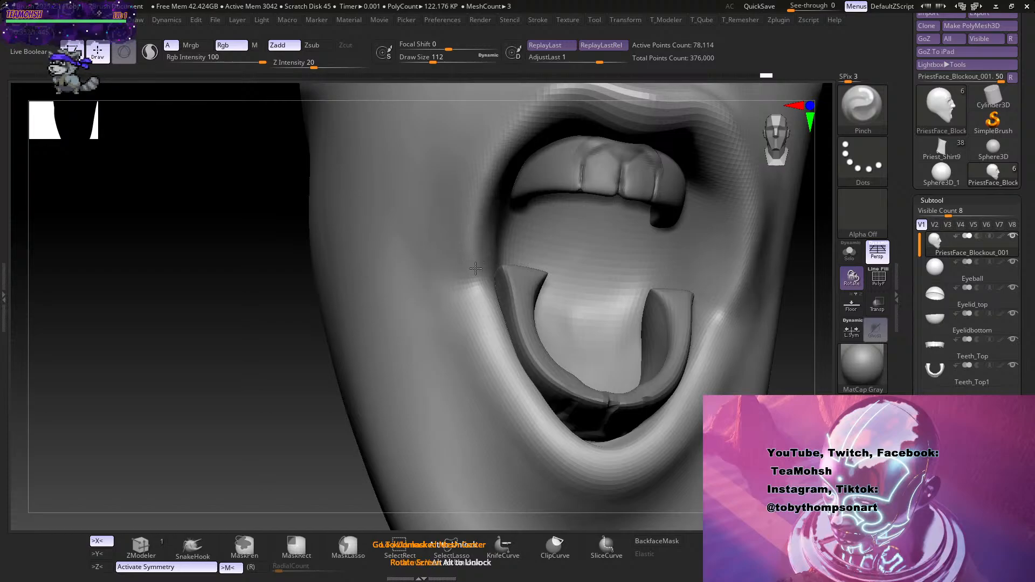
pyautogui.moveTo(346, 445); pyautogui.dragTo(474, 232)
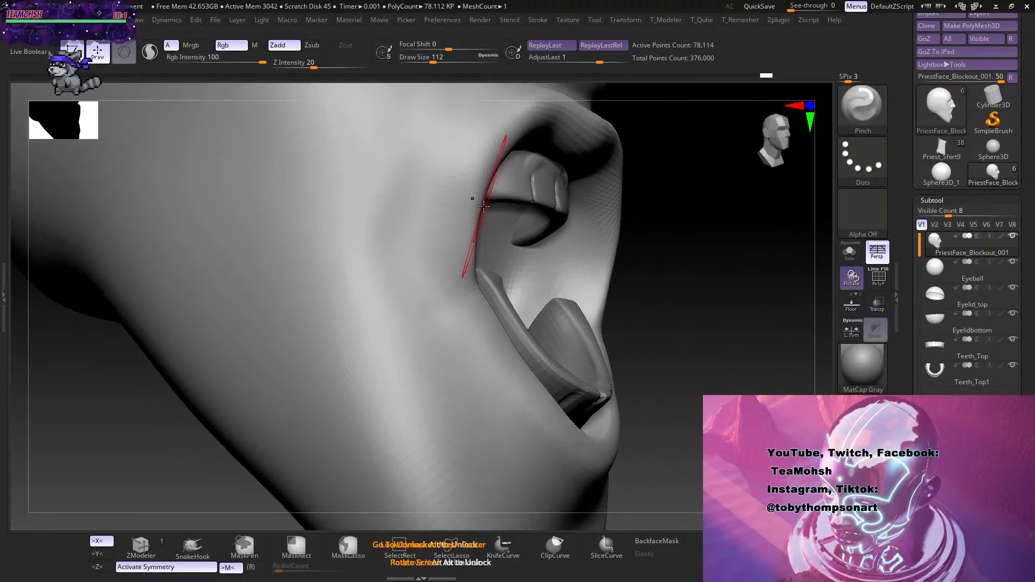
pyautogui.moveTo(746, 226)
pyautogui.mouseDown()
pyautogui.moveTo(677, 199)
pyautogui.moveTo(738, 253)
pyautogui.moveTo(636, 259)
pyautogui.mouseUp()
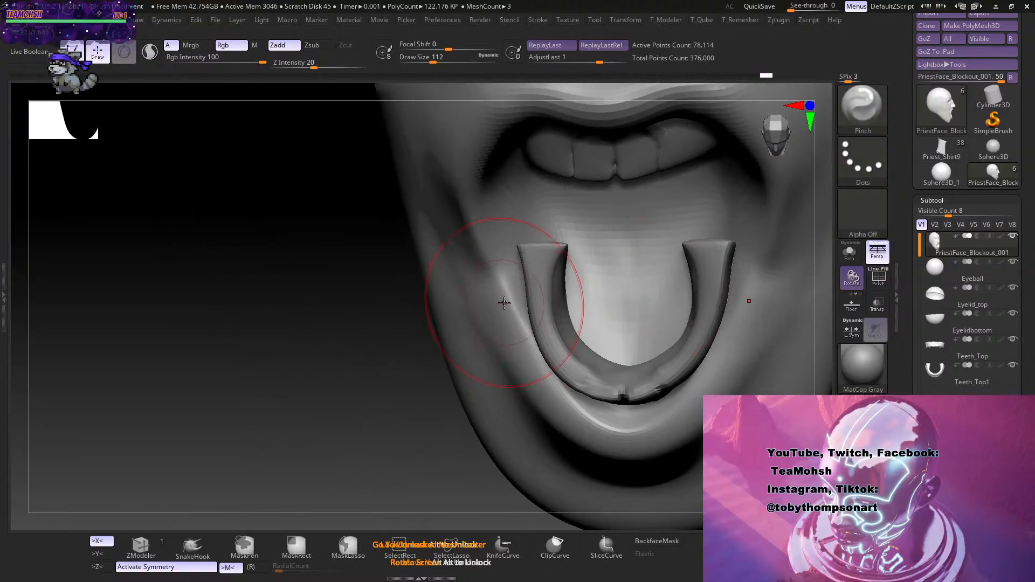
pyautogui.moveTo(372, 424); pyautogui.dragTo(552, 272)
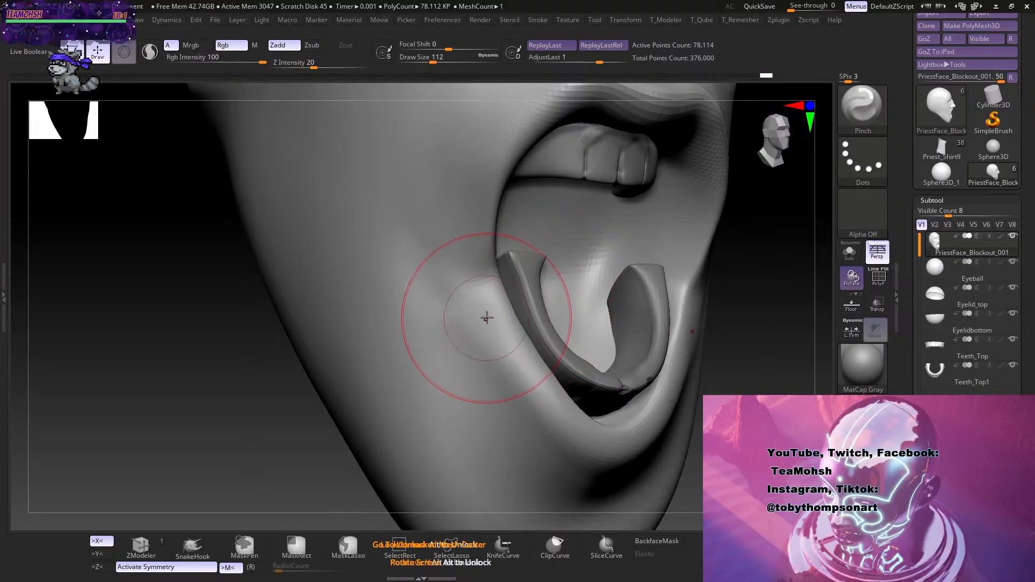
pyautogui.moveTo(483, 309); pyautogui.dragTo(643, 458)
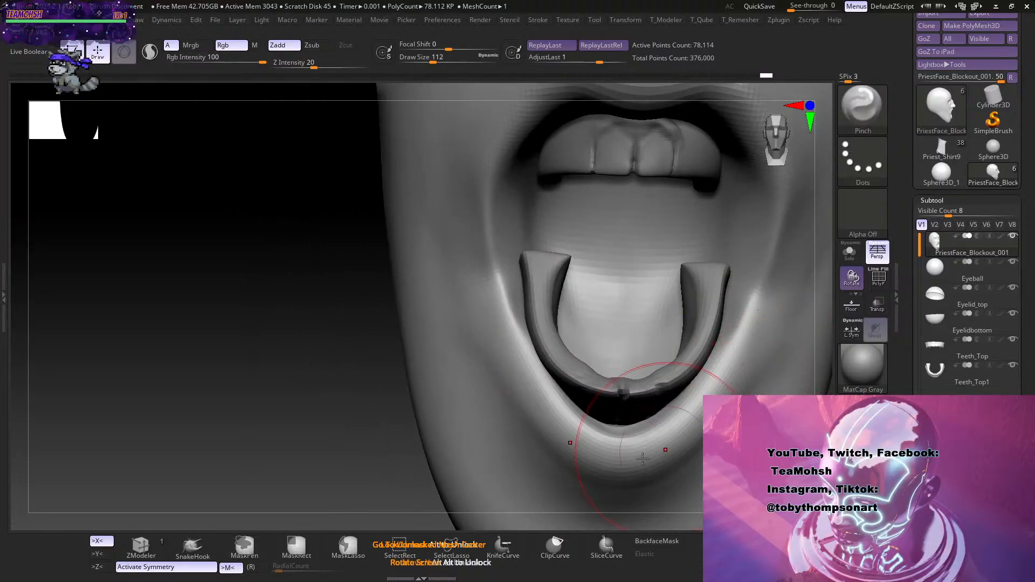
# Build up the skin beside the lower lip with the ClayBuildup brush at size about 65 and smooth the strokes.
pyautogui.press('s')
pyautogui.moveTo(339, 458)
pyautogui.mouseDown()
pyautogui.moveTo(447, 403)
pyautogui.moveTo(516, 393)
pyautogui.moveTo(503, 403)
pyautogui.mouseUp()
pyautogui.press('b')
pyautogui.press('c')
pyautogui.press('b')
pyautogui.moveTo(458, 329)
pyautogui.keyDown('shift'); pyautogui.mouseDown()
pyautogui.moveTo(493, 374)
pyautogui.moveTo(485, 356)
pyautogui.mouseUp(); pyautogui.keyUp('shift')
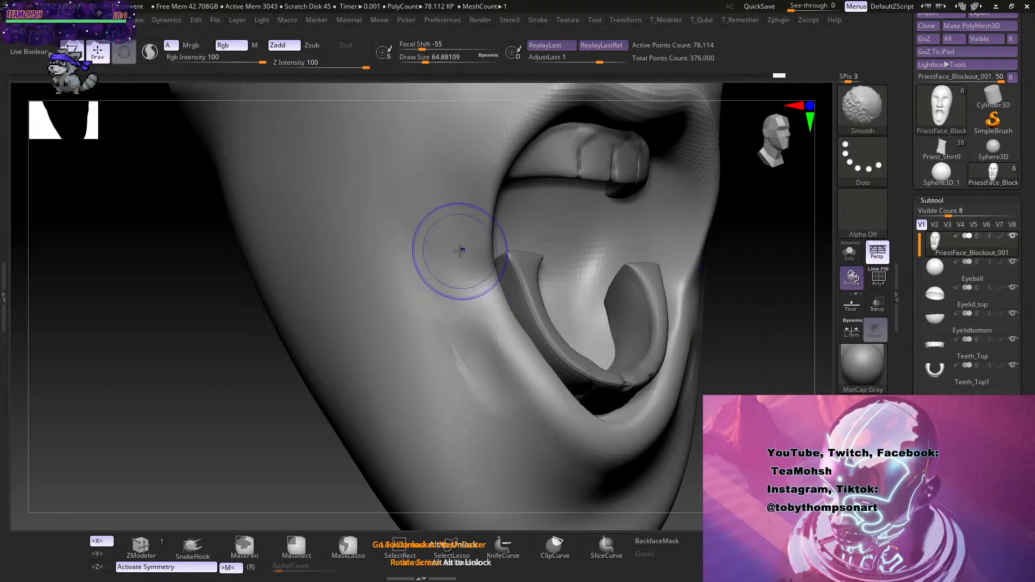
# Add clay along the outer side of the lower lip toward the chin and smooth it into the surrounding skin.
pyautogui.moveTo(460, 251)
pyautogui.mouseDown(button='right')
pyautogui.moveTo(474, 257)
pyautogui.moveTo(410, 272)
pyautogui.mouseUp(button='right')
pyautogui.keyDown('ctrl'); pyautogui.moveTo(701, 410); pyautogui.dragTo(563, 383, button='right'); pyautogui.keyUp('ctrl')
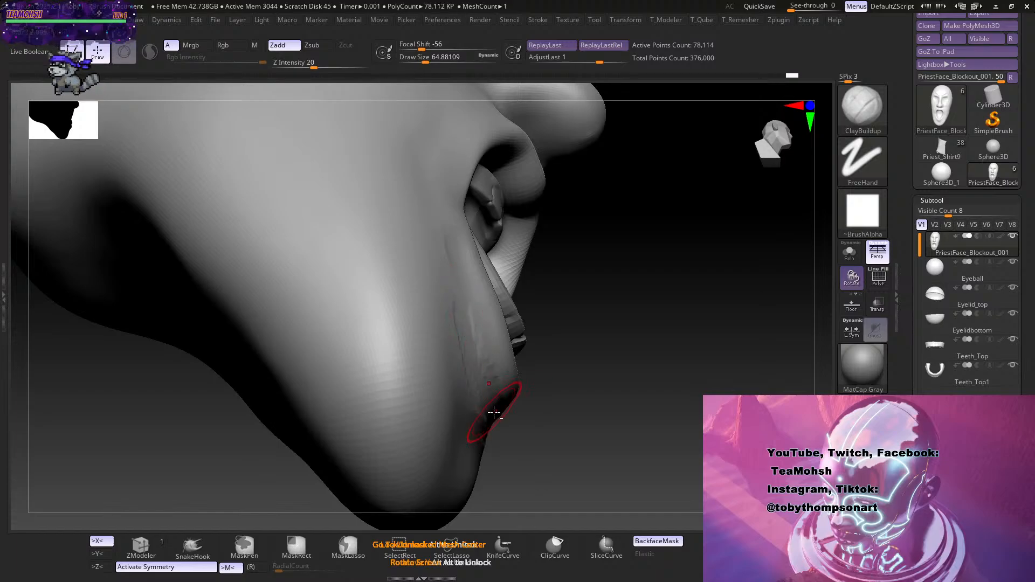
pyautogui.moveTo(458, 224)
pyautogui.mouseDown(button='right')
pyautogui.moveTo(619, 363)
pyautogui.moveTo(531, 220)
pyautogui.mouseUp(button='right')
pyautogui.press('shift')
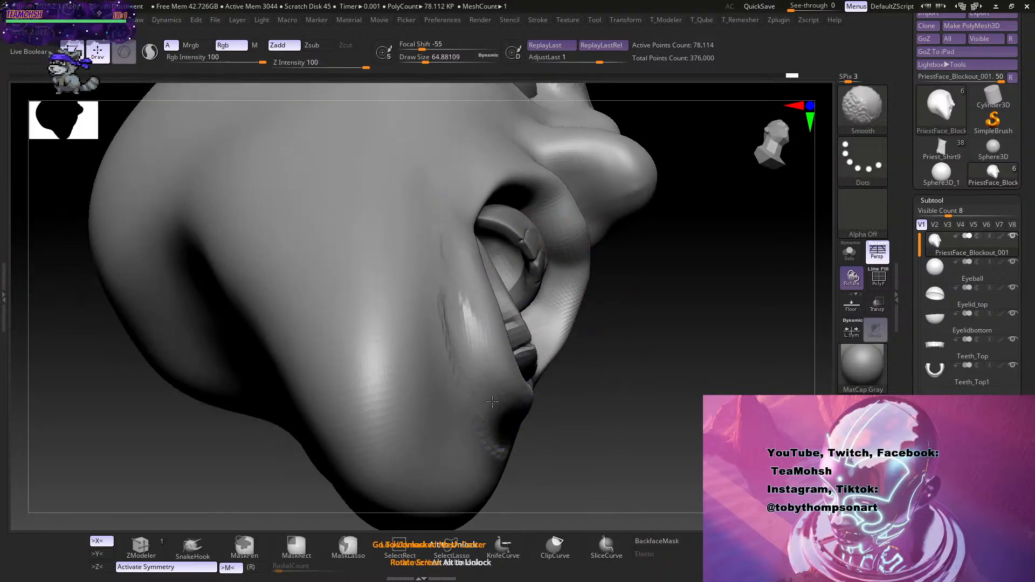
pyautogui.moveTo(659, 415)
pyautogui.mouseDown(button='right')
pyautogui.moveTo(640, 409)
pyautogui.moveTo(672, 410)
pyautogui.moveTo(641, 406)
pyautogui.mouseUp(button='right')
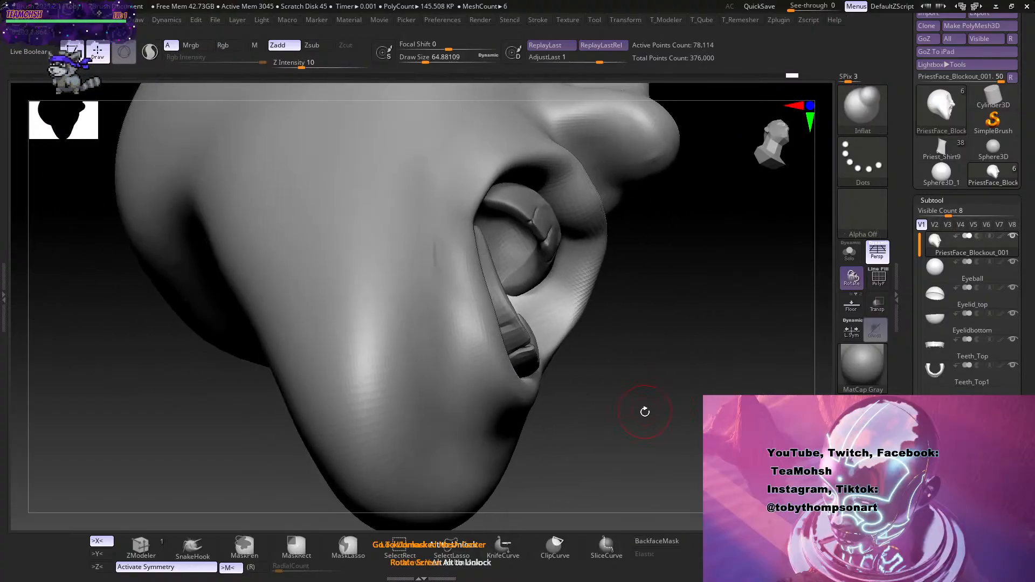
# Thicken the rim of the lower lip with the Inflat brush at size about 87.
pyautogui.press('s')
pyautogui.moveTo(646, 411); pyautogui.dragTo(650, 410)
pyautogui.moveTo(524, 399); pyautogui.dragTo(519, 389)
pyautogui.moveTo(518, 388); pyautogui.dragTo(502, 380, button='right')
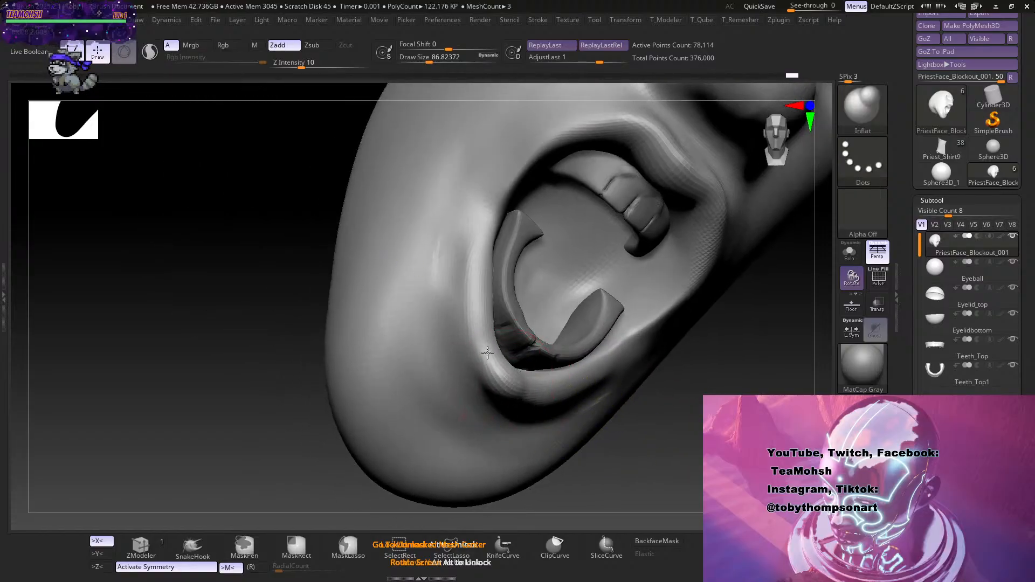
pyautogui.moveTo(487, 352); pyautogui.dragTo(486, 327)
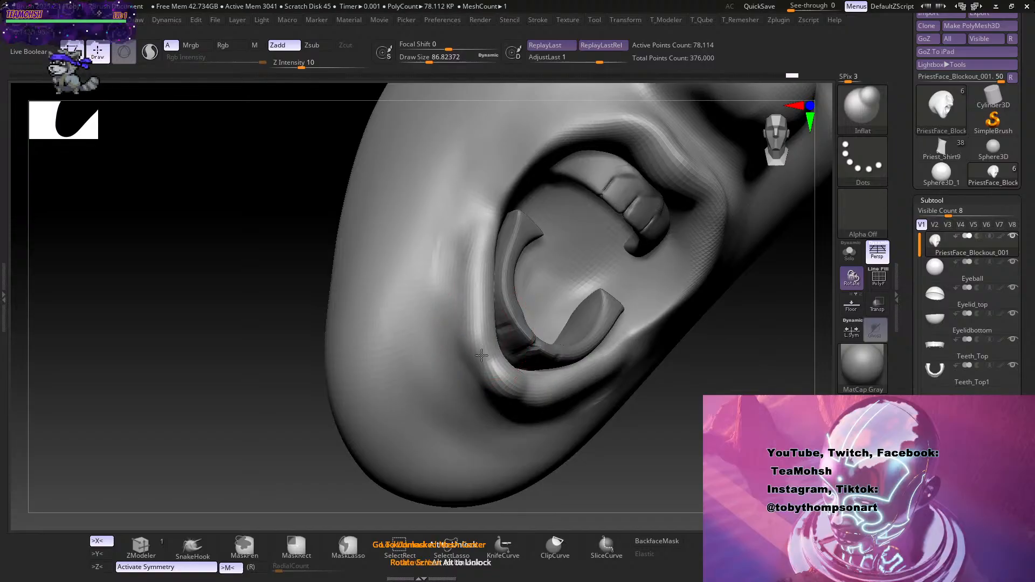
pyautogui.moveTo(682, 442); pyautogui.dragTo(678, 421, button='right')
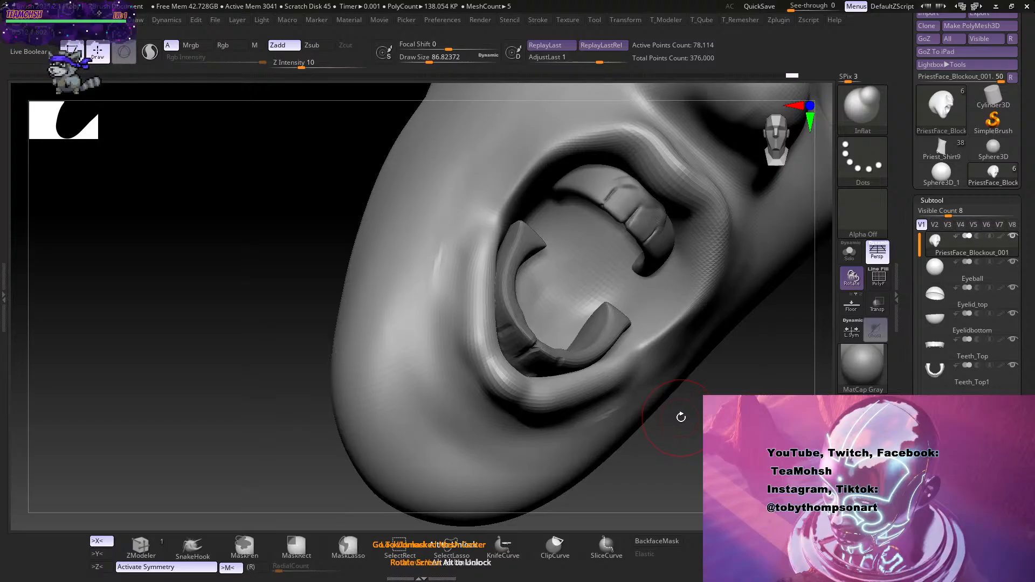
pyautogui.moveTo(668, 359)
pyautogui.keyDown('shift'); pyautogui.mouseDown()
pyautogui.moveTo(550, 396)
pyautogui.moveTo(507, 385)
pyautogui.moveTo(488, 358)
pyautogui.mouseUp(); pyautogui.keyUp('shift')
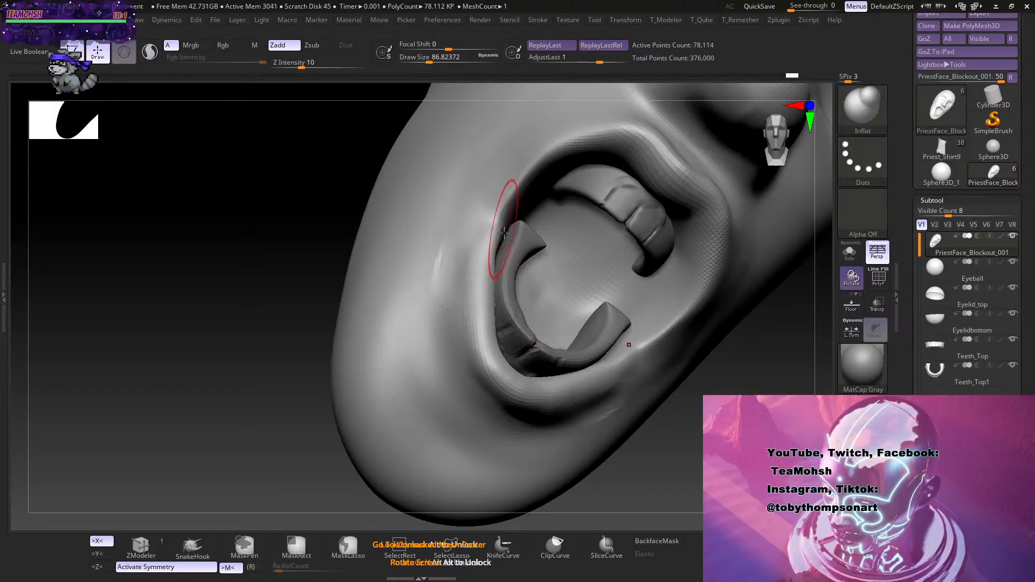
# Puff up the outer side of the lower lip near the mouth corner, checking its shape from below and in profile.
pyautogui.moveTo(503, 232); pyautogui.dragTo(509, 364, button='right')
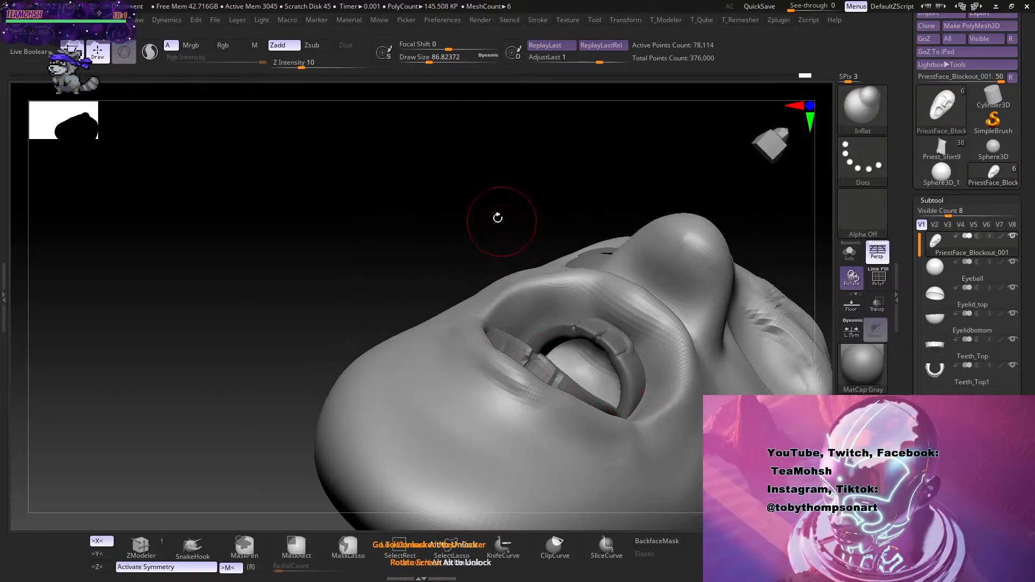
pyautogui.moveTo(497, 217); pyautogui.dragTo(545, 314, button='right')
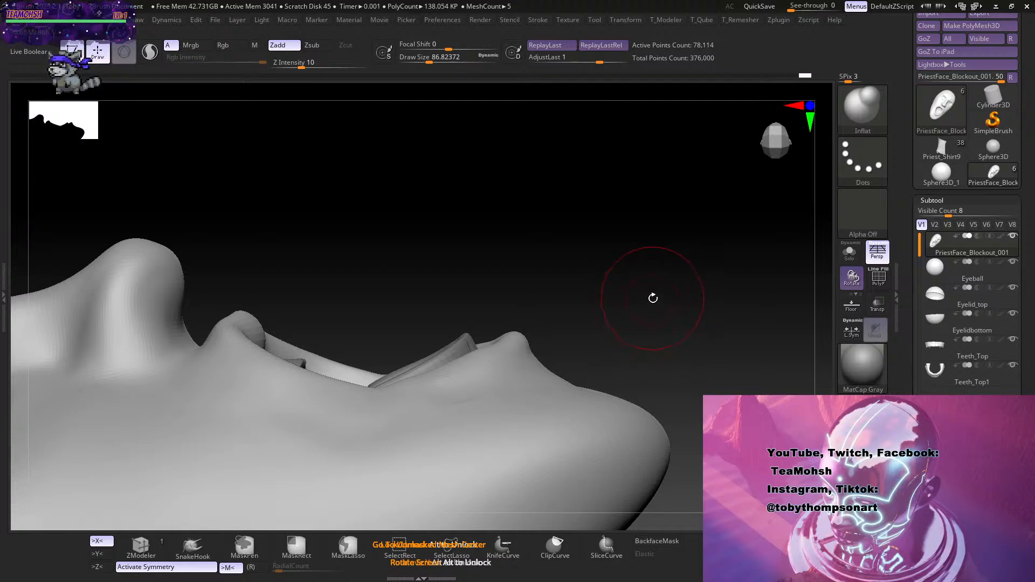
pyautogui.moveTo(648, 320); pyautogui.dragTo(624, 306, button='right')
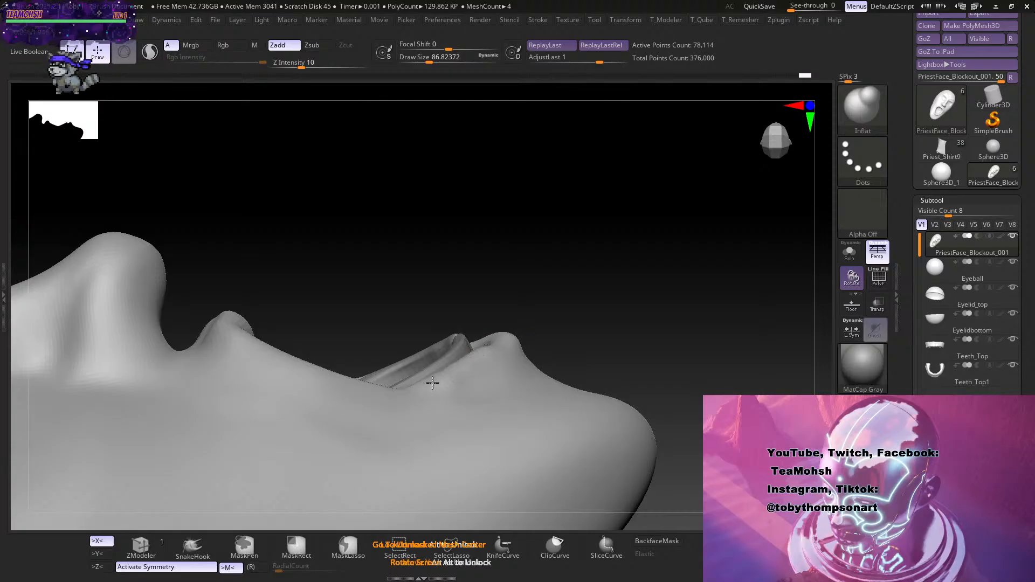
pyautogui.moveTo(538, 321); pyautogui.dragTo(491, 403, button='right')
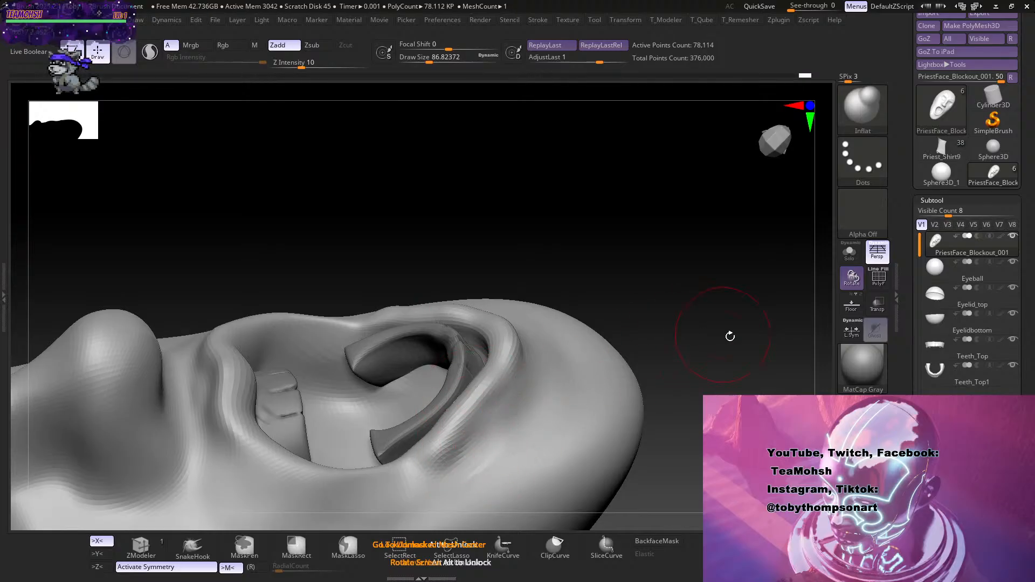
pyautogui.moveTo(730, 337); pyautogui.dragTo(602, 342, button='right')
pyautogui.moveTo(451, 439); pyautogui.dragTo(658, 322, button='right')
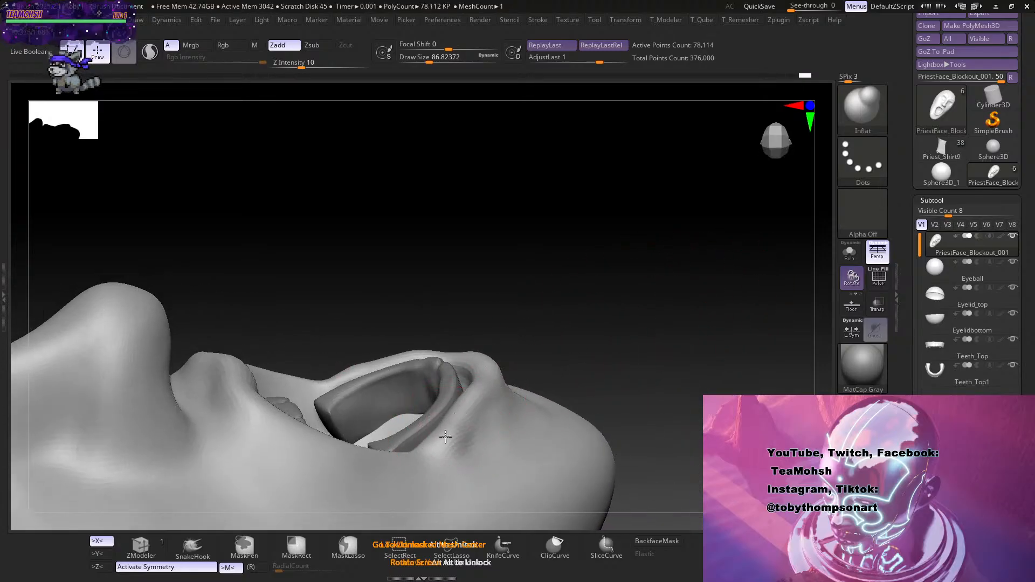
pyautogui.moveTo(561, 319); pyautogui.dragTo(671, 279, button='right')
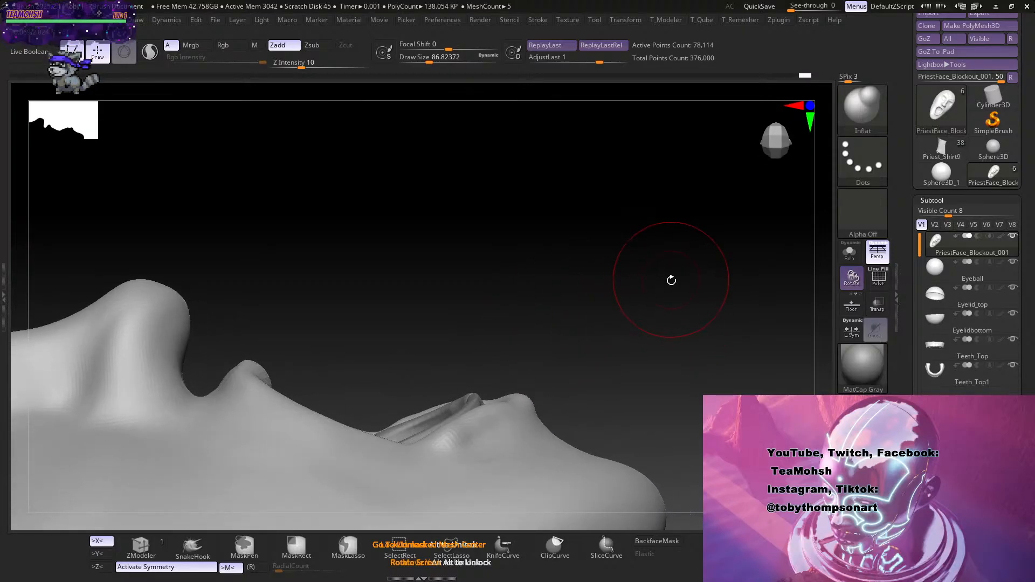
# Carve creases along the outside of the lower lip with the DamStandard brush at size about 65.
pyautogui.press('b')
pyautogui.press('d')
pyautogui.press('s')
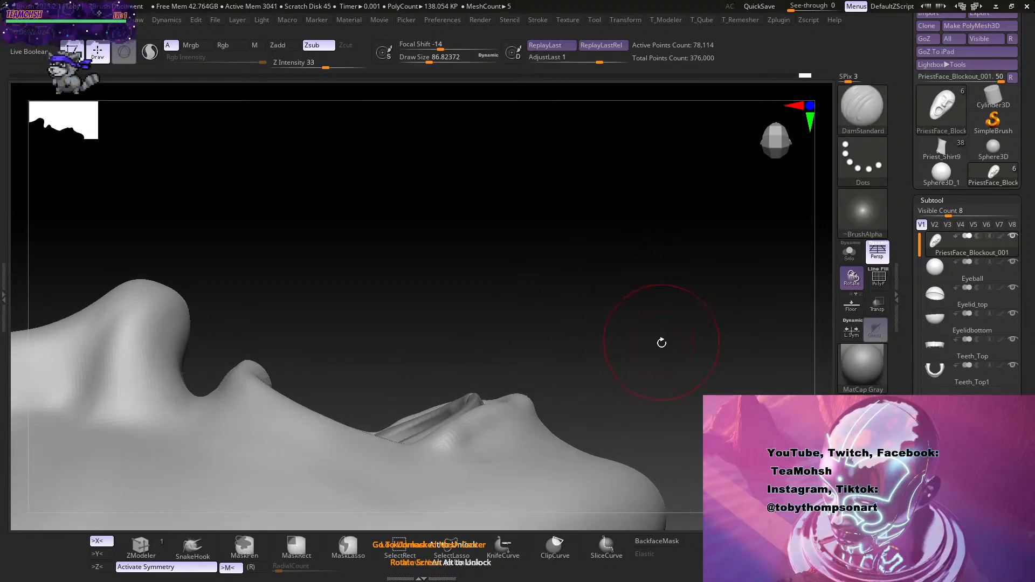
pyautogui.press('s')
pyautogui.moveTo(662, 343); pyautogui.dragTo(657, 345)
pyautogui.moveTo(668, 357); pyautogui.dragTo(541, 427, button='right')
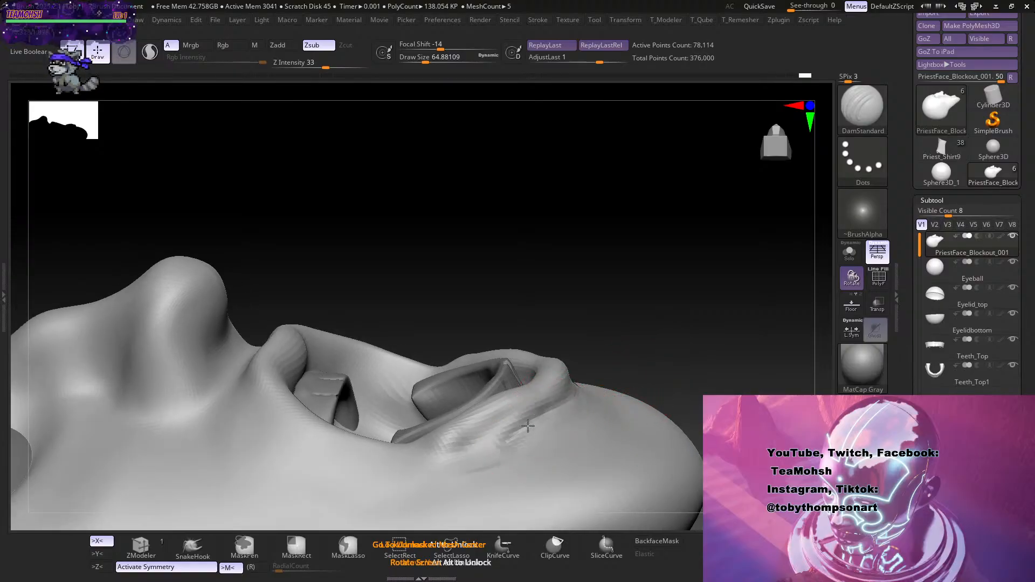
pyautogui.moveTo(621, 359); pyautogui.dragTo(629, 415, button='right')
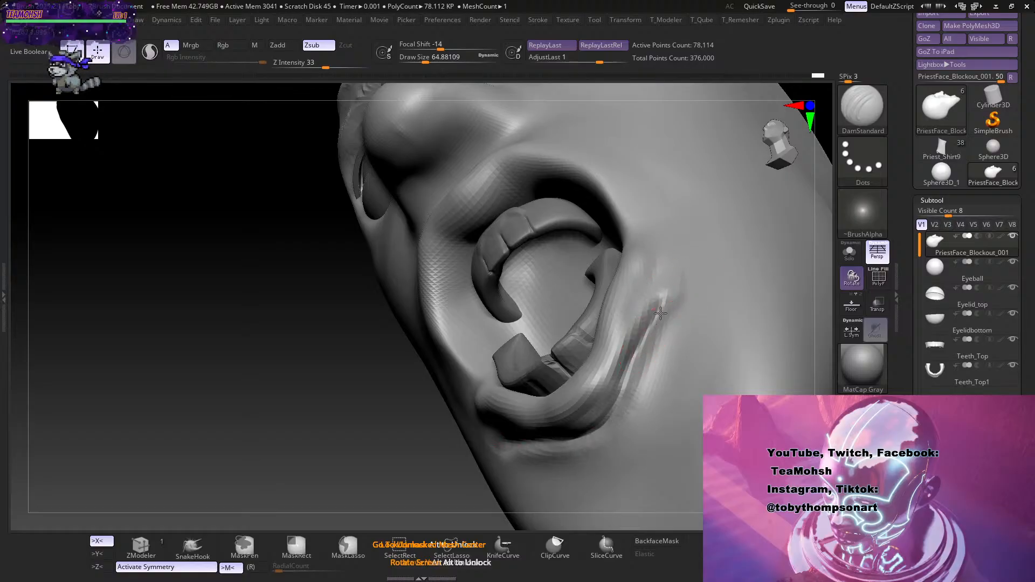
# Smooth the creases beside and beneath the lower lip and check the mouth in profile.
pyautogui.press('shift')
pyautogui.keyDown('shift'); pyautogui.moveTo(647, 367); pyautogui.dragTo(634, 422); pyautogui.keyUp('shift')
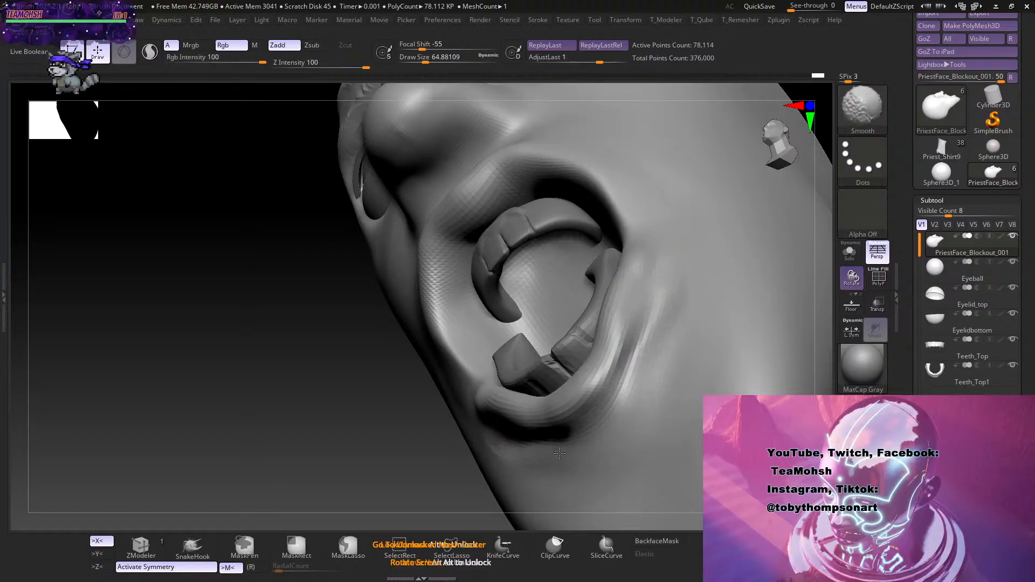
pyautogui.moveTo(492, 444); pyautogui.dragTo(524, 429, button='right')
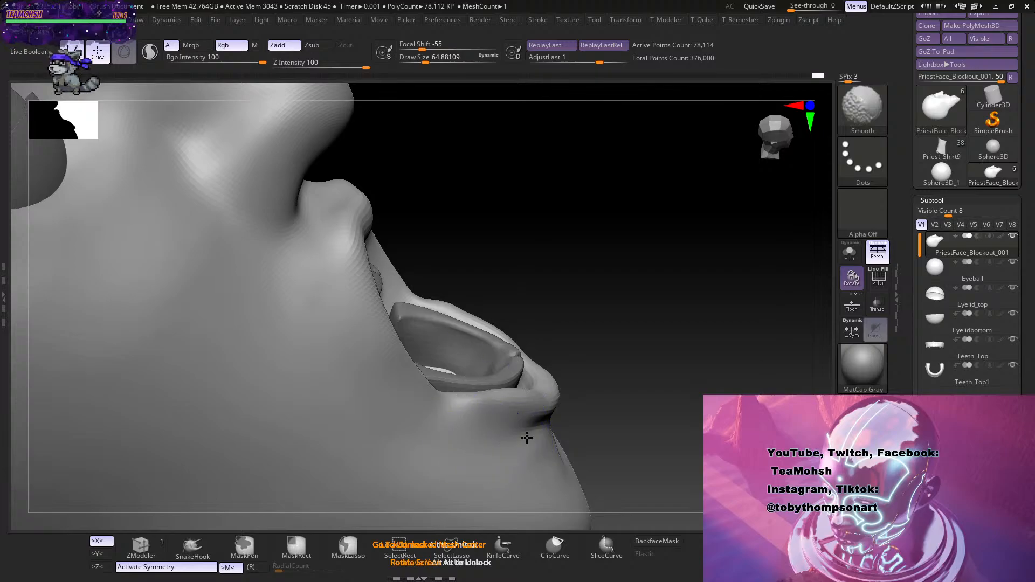
pyautogui.moveTo(527, 438)
pyautogui.mouseDown(button='right')
pyautogui.moveTo(683, 358)
pyautogui.moveTo(646, 410)
pyautogui.moveTo(577, 399)
pyautogui.moveTo(620, 418)
pyautogui.mouseUp(button='right')
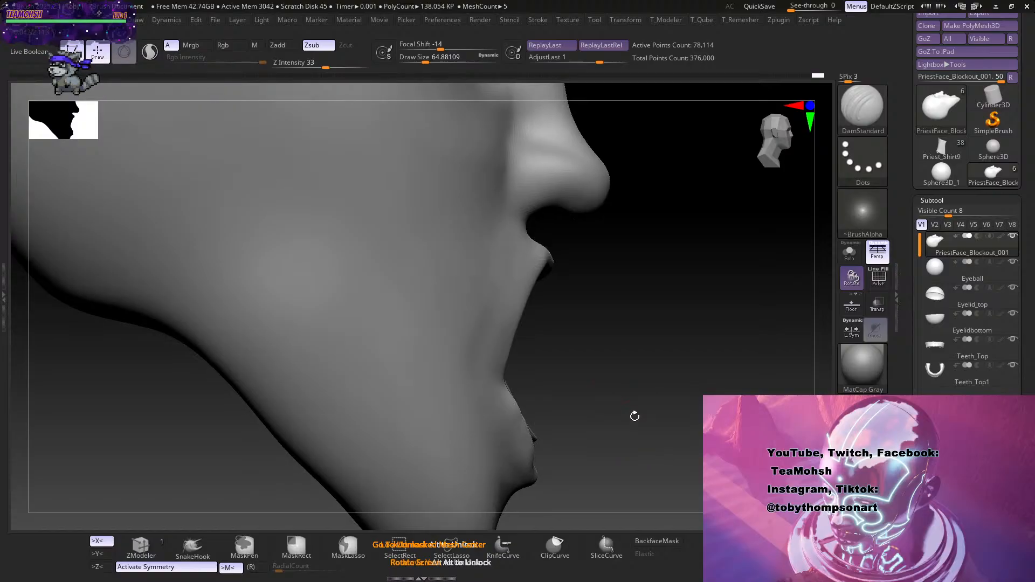
pyautogui.moveTo(634, 416); pyautogui.dragTo(622, 432, button='right')
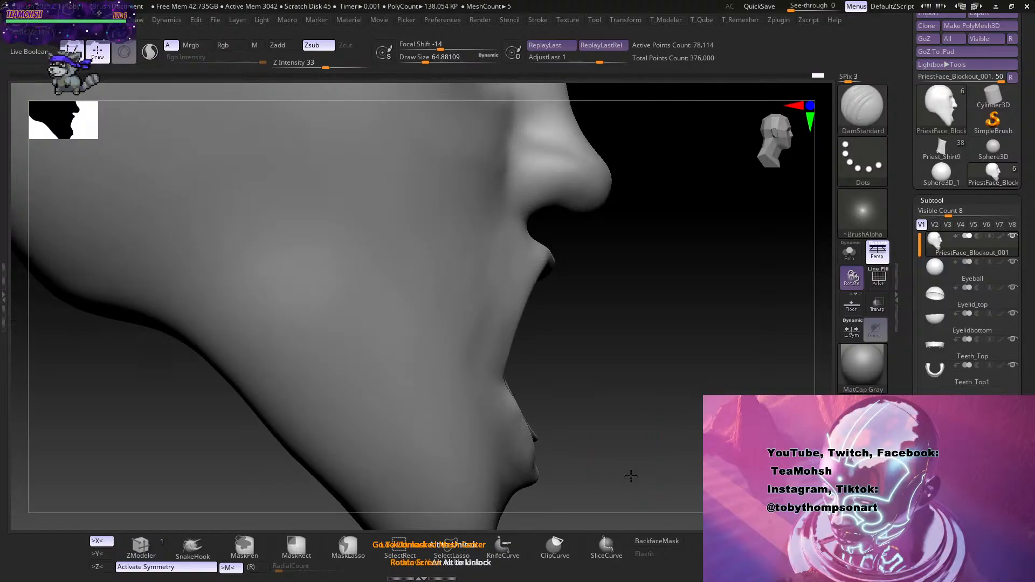
pyautogui.moveTo(631, 476); pyautogui.dragTo(602, 442)
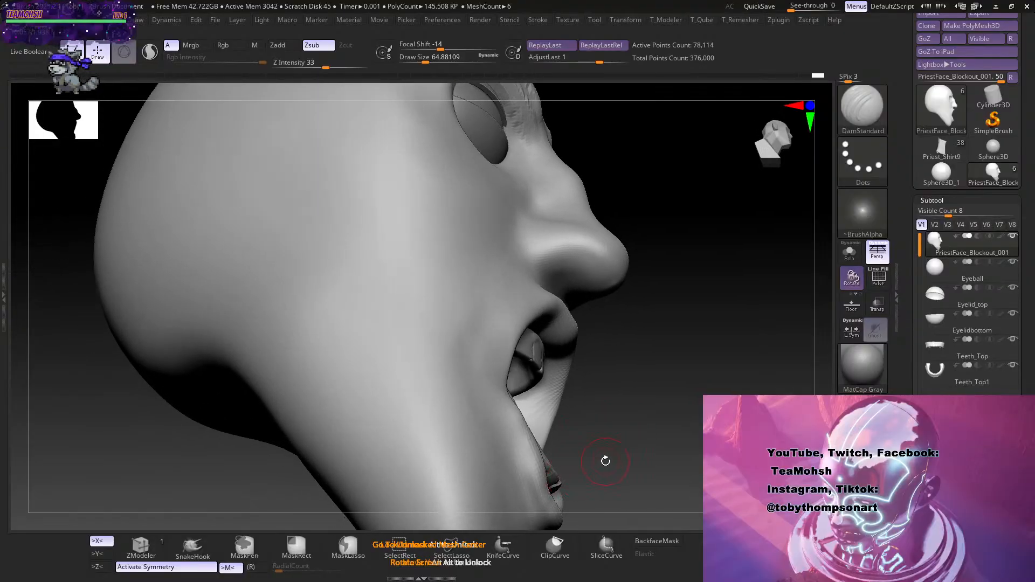
# Reshape the lower lip's side contour using the Move brush at size about 97.
pyautogui.press('b')
pyautogui.press('m')
pyautogui.press('v')
pyautogui.moveTo(646, 396)
pyautogui.mouseDown()
pyautogui.moveTo(658, 434)
pyautogui.moveTo(650, 443)
pyautogui.moveTo(639, 435)
pyautogui.mouseUp()
pyautogui.press('s')
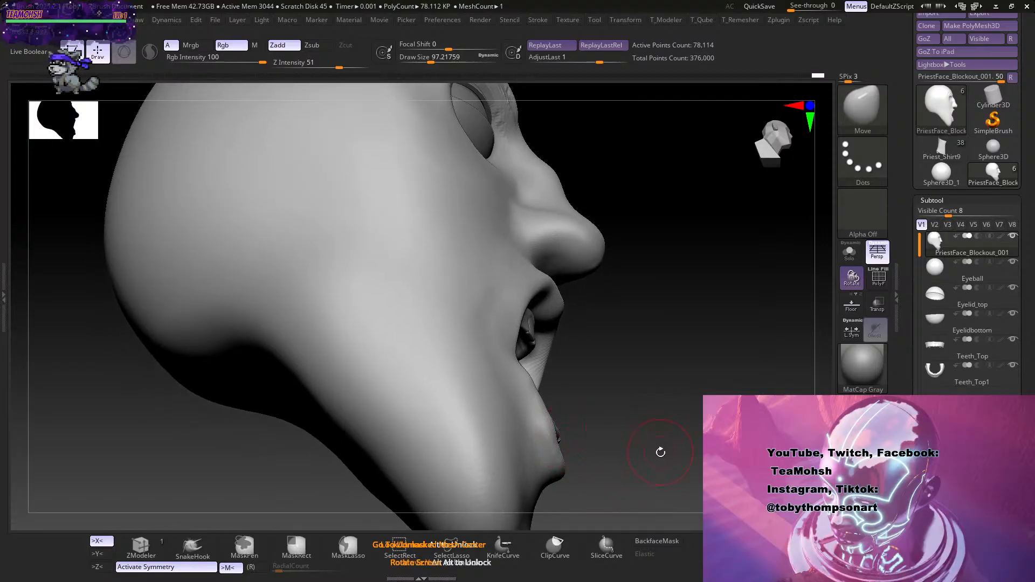
pyautogui.moveTo(660, 452); pyautogui.dragTo(663, 458)
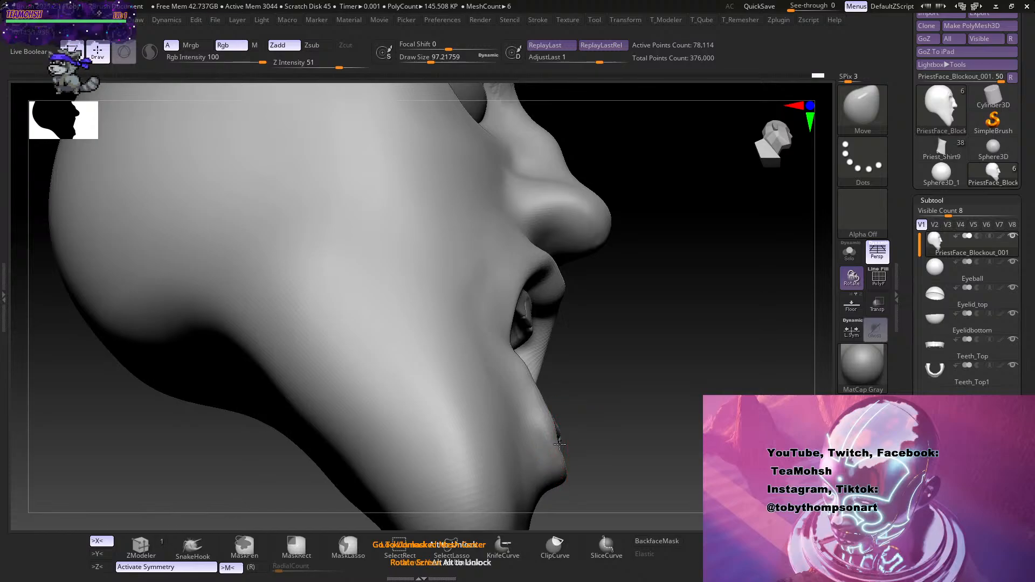
pyautogui.moveTo(561, 413)
pyautogui.mouseDown(button='right')
pyautogui.moveTo(450, 416)
pyautogui.moveTo(678, 439)
pyautogui.mouseUp(button='right')
# Smooth the lower lip's edge and push its profile forward so it covers the lower teeth from the side.
pyautogui.press('shift')
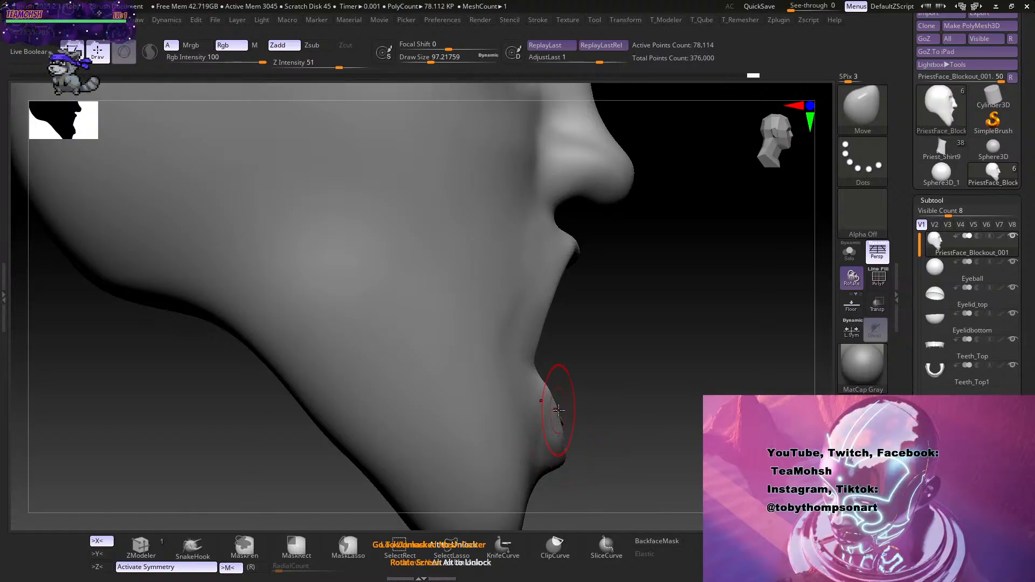
pyautogui.press('shift')
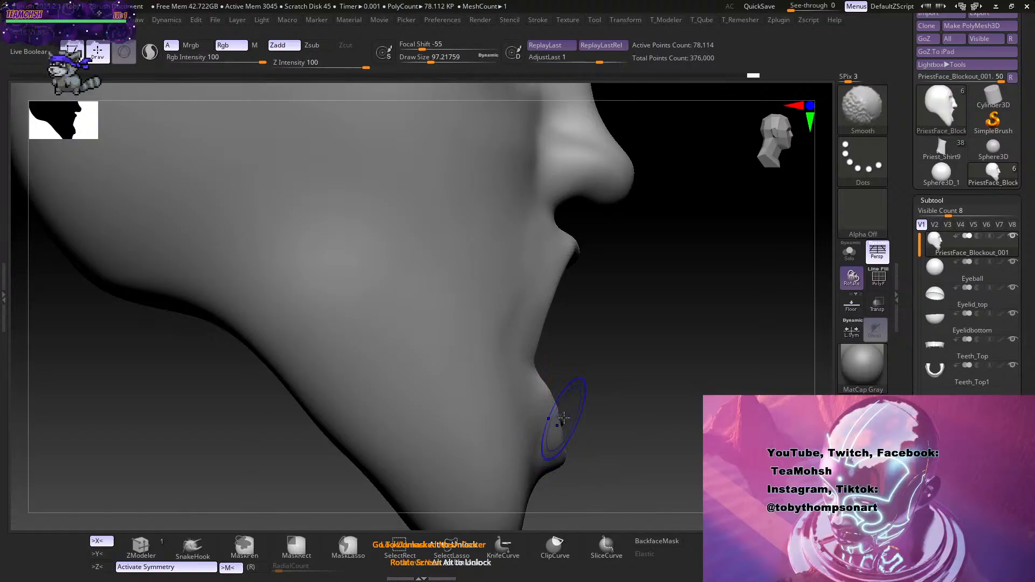
pyautogui.moveTo(564, 419)
pyautogui.mouseDown(button='right')
pyautogui.moveTo(626, 419)
pyautogui.moveTo(578, 416)
pyautogui.mouseUp(button='right')
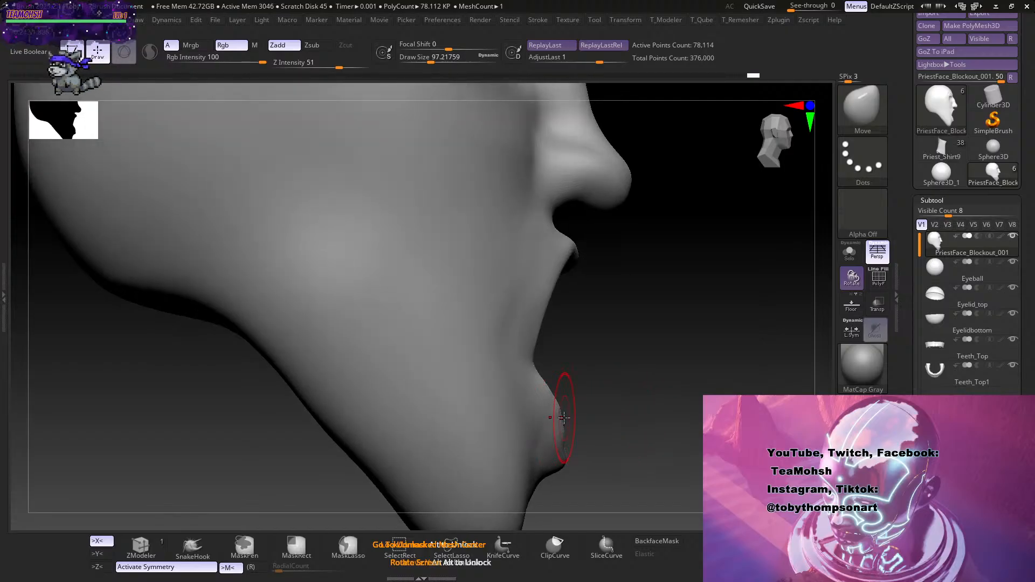
pyautogui.moveTo(645, 454); pyautogui.dragTo(637, 483, button='right')
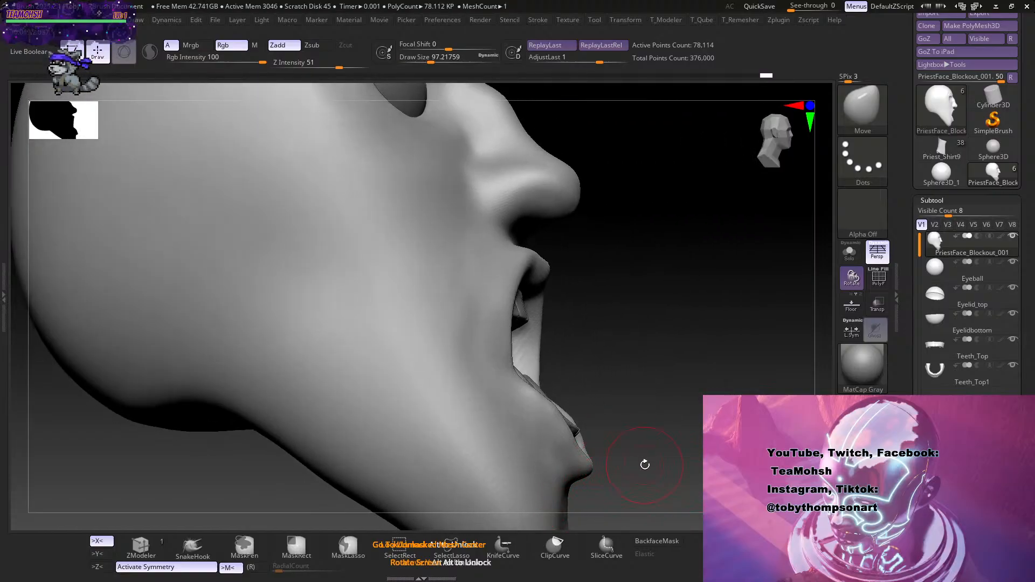
pyautogui.moveTo(645, 464); pyautogui.dragTo(639, 420, button='right')
# Build up the outer underside of the lower lip with the ClayBuildup brush at size about 65.
pyautogui.press('b')
pyautogui.press('c')
pyautogui.press('b')
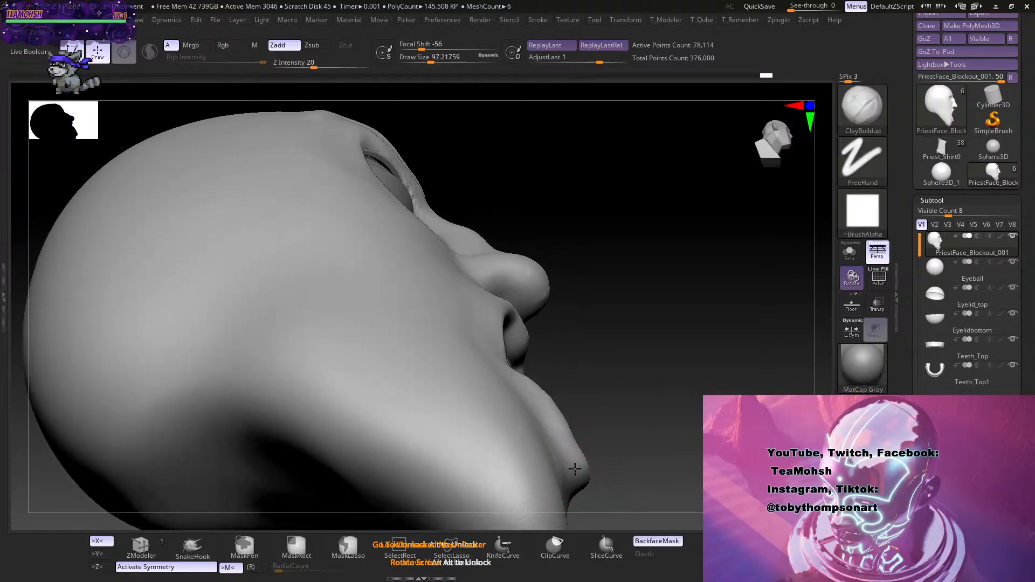
pyautogui.moveTo(572, 456)
pyautogui.mouseDown(button='right')
pyautogui.moveTo(475, 458)
pyautogui.moveTo(647, 440)
pyautogui.moveTo(573, 463)
pyautogui.mouseUp(button='right')
pyautogui.moveTo(648, 430)
pyautogui.mouseDown(button='right')
pyautogui.moveTo(531, 455)
pyautogui.moveTo(660, 458)
pyautogui.mouseUp(button='right')
pyautogui.press('s')
pyautogui.moveTo(682, 459); pyautogui.dragTo(677, 461)
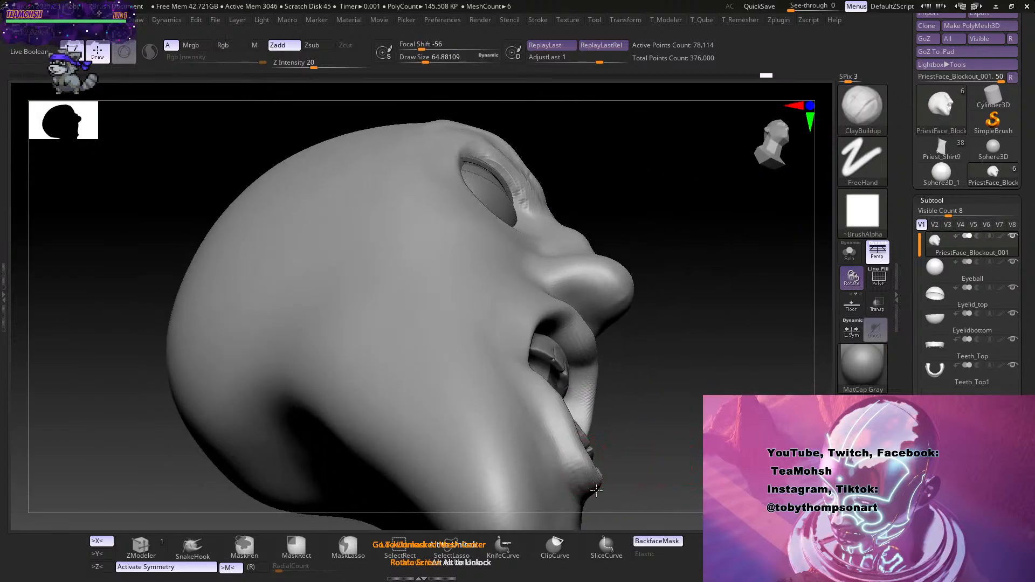
pyautogui.moveTo(676, 423); pyautogui.dragTo(582, 474, button='right')
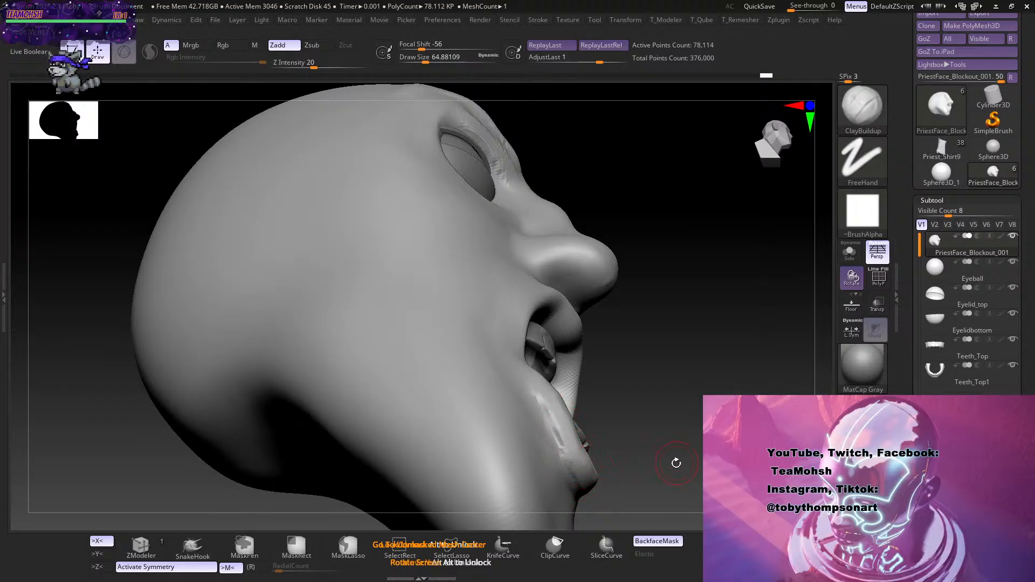
pyautogui.moveTo(676, 463); pyautogui.dragTo(660, 423, button='right')
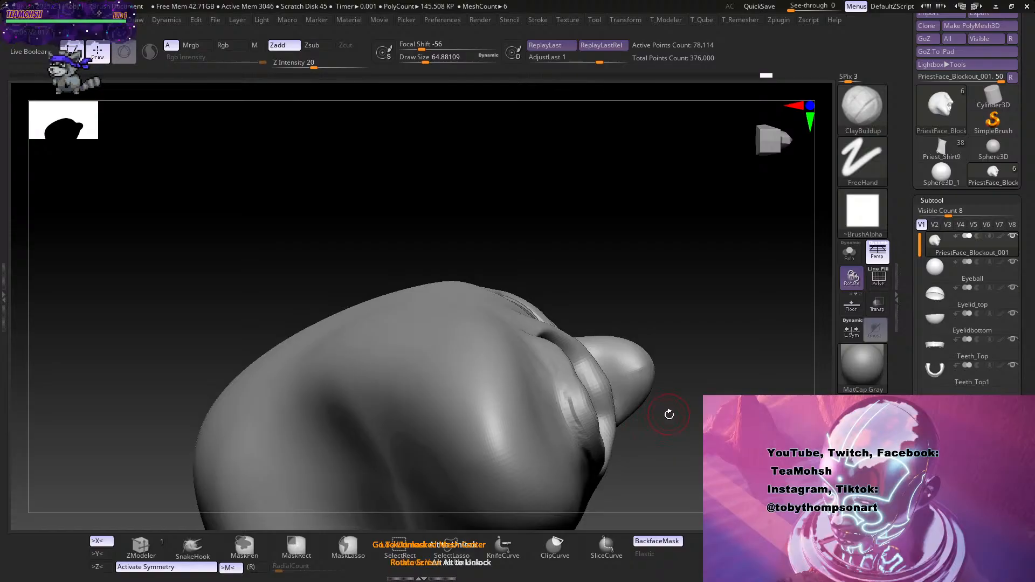
# Carve the crease beneath the lower lip with the DamStandard brush at size about 65 and smooth the area around it.
pyautogui.press('b')
pyautogui.press('d')
pyautogui.press('s')
pyautogui.moveTo(692, 428); pyautogui.dragTo(680, 448)
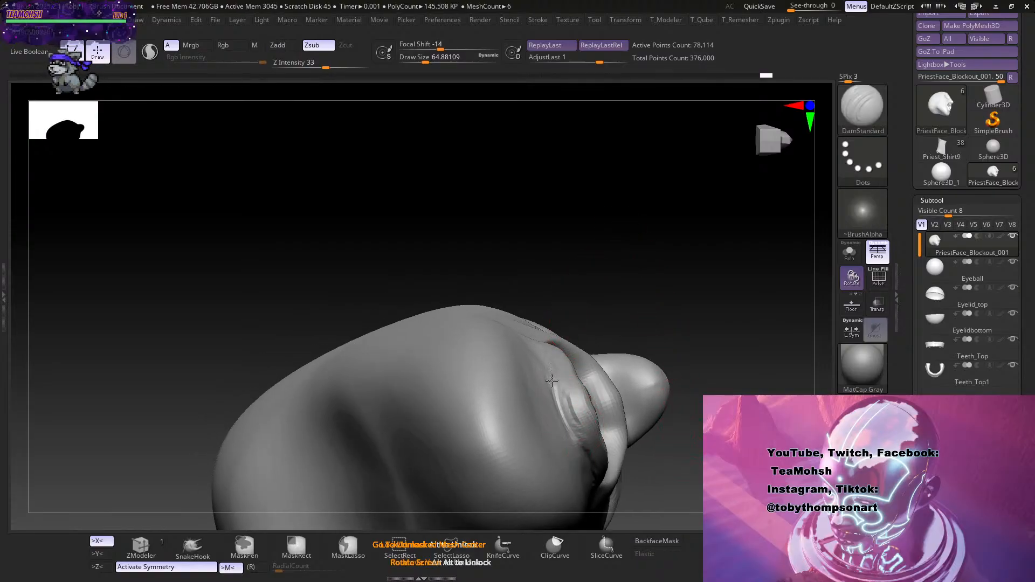
pyautogui.moveTo(619, 257); pyautogui.dragTo(552, 494)
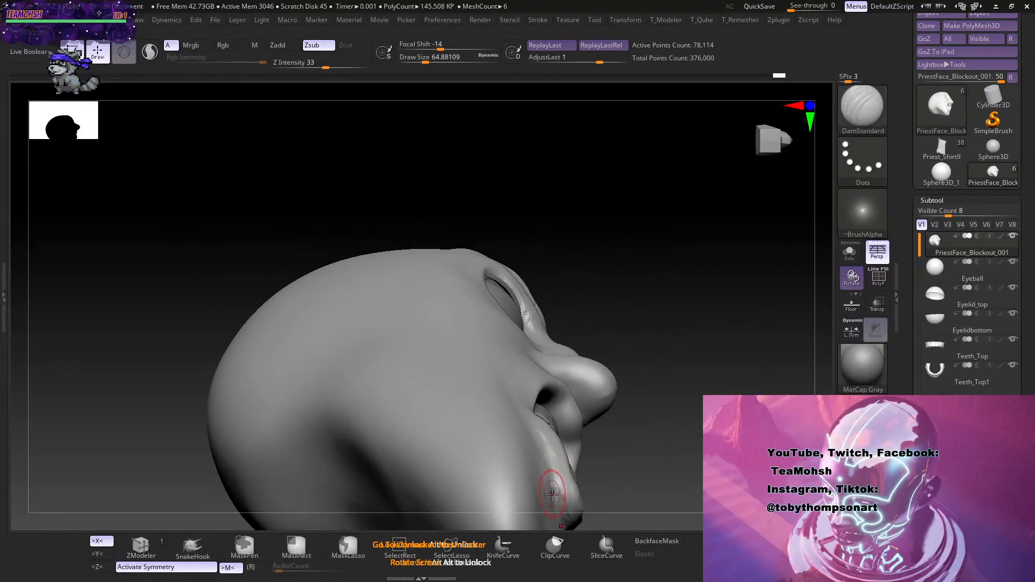
pyautogui.moveTo(642, 462)
pyautogui.mouseDown()
pyautogui.moveTo(640, 430)
pyautogui.moveTo(670, 381)
pyautogui.moveTo(649, 380)
pyautogui.mouseUp()
pyautogui.moveTo(644, 297); pyautogui.dragTo(619, 325)
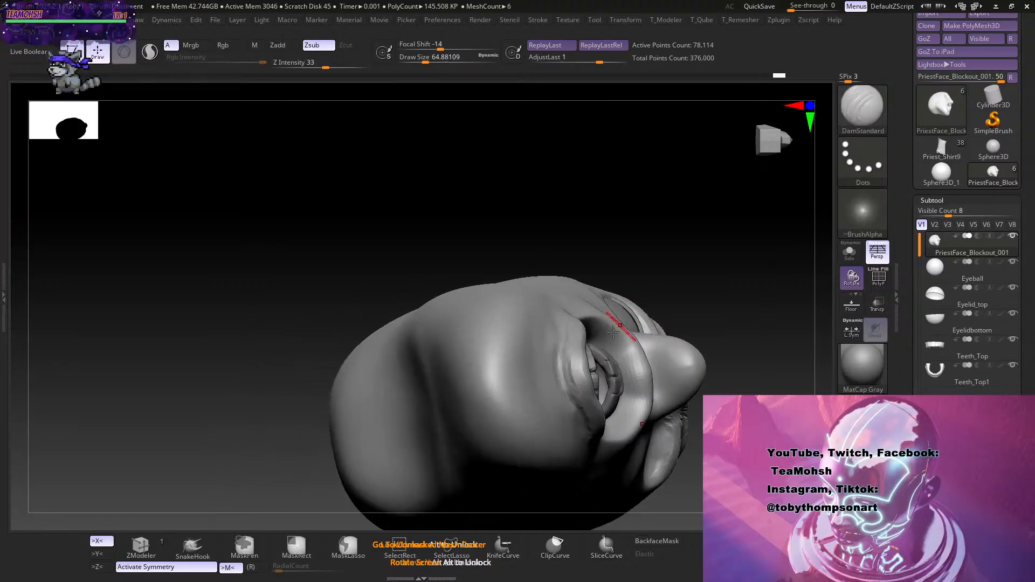
pyautogui.keyDown('shift'); pyautogui.moveTo(560, 347); pyautogui.dragTo(558, 378); pyautogui.keyUp('shift')
pyautogui.moveTo(613, 223)
pyautogui.mouseDown()
pyautogui.moveTo(656, 317)
pyautogui.moveTo(654, 356)
pyautogui.mouseUp()
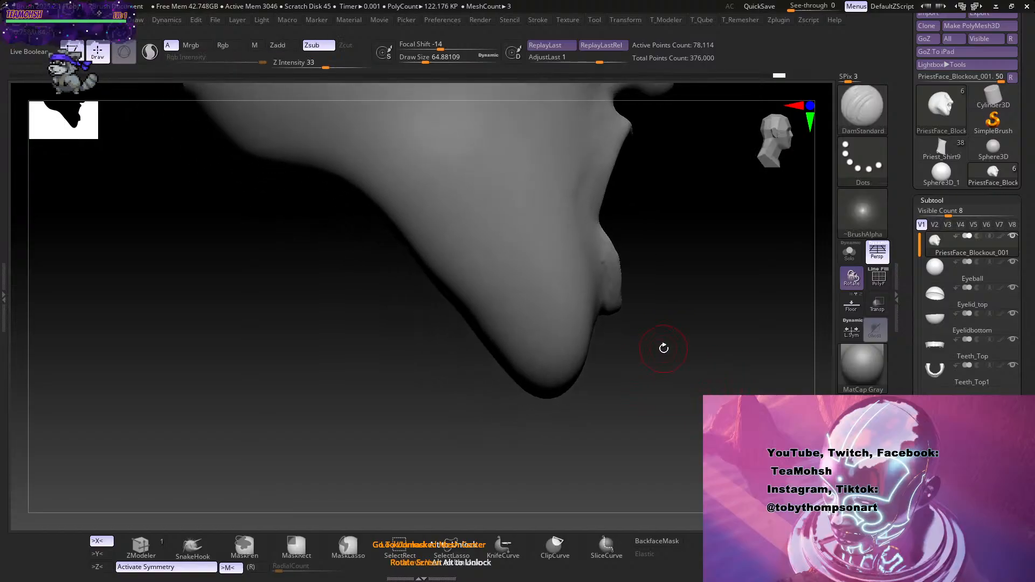
# Reshape the front and side of the chin with the Move brush at size about 172.
pyautogui.moveTo(693, 386); pyautogui.dragTo(670, 410)
pyautogui.press('b')
pyautogui.press('m')
pyautogui.press('v')
pyautogui.press('s')
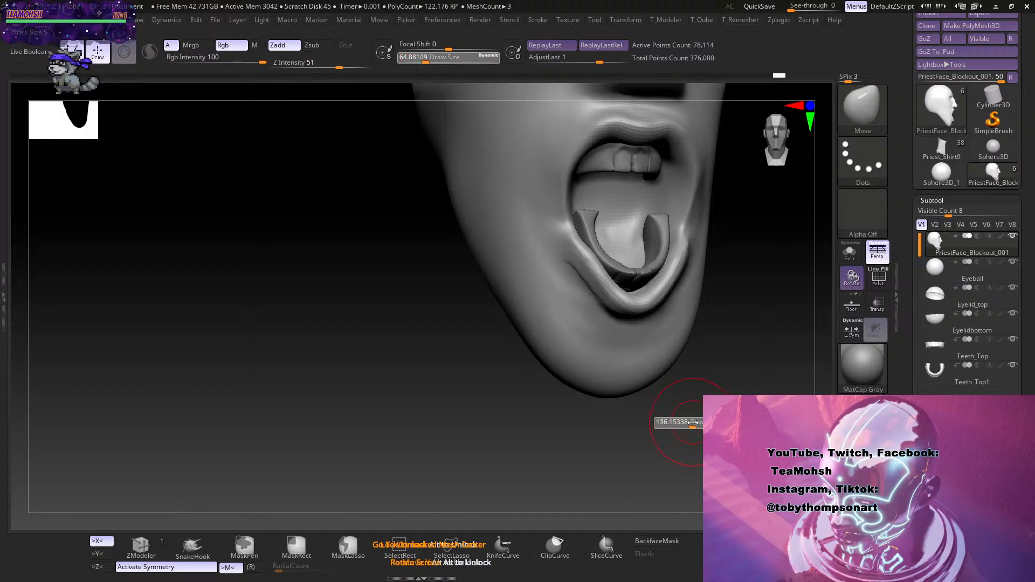
pyautogui.moveTo(695, 431); pyautogui.dragTo(697, 431)
pyautogui.moveTo(642, 446); pyautogui.dragTo(666, 452)
pyautogui.moveTo(593, 362); pyautogui.dragTo(607, 373)
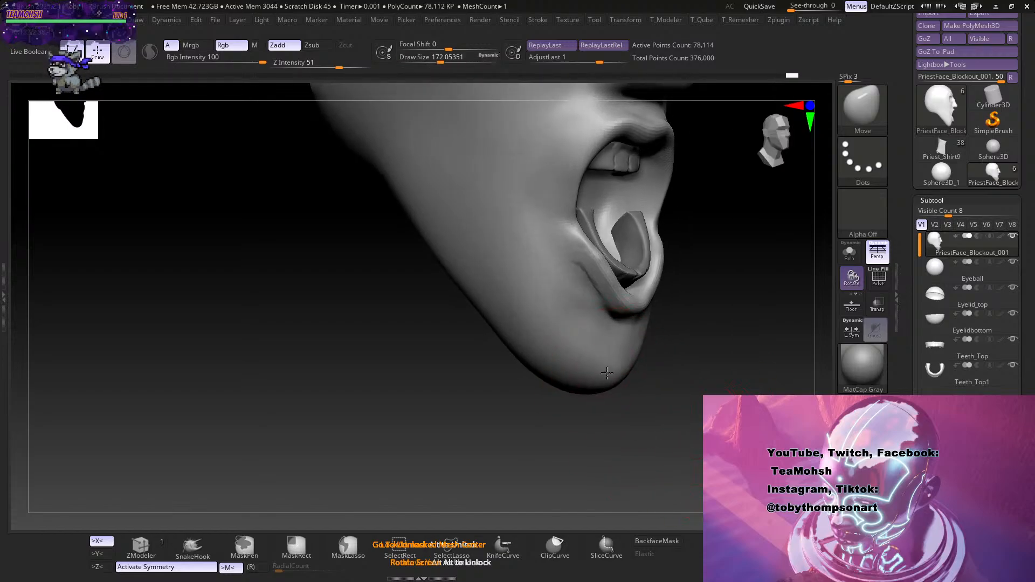
pyautogui.moveTo(696, 389)
pyautogui.mouseDown()
pyautogui.moveTo(673, 388)
pyautogui.moveTo(672, 400)
pyautogui.mouseUp()
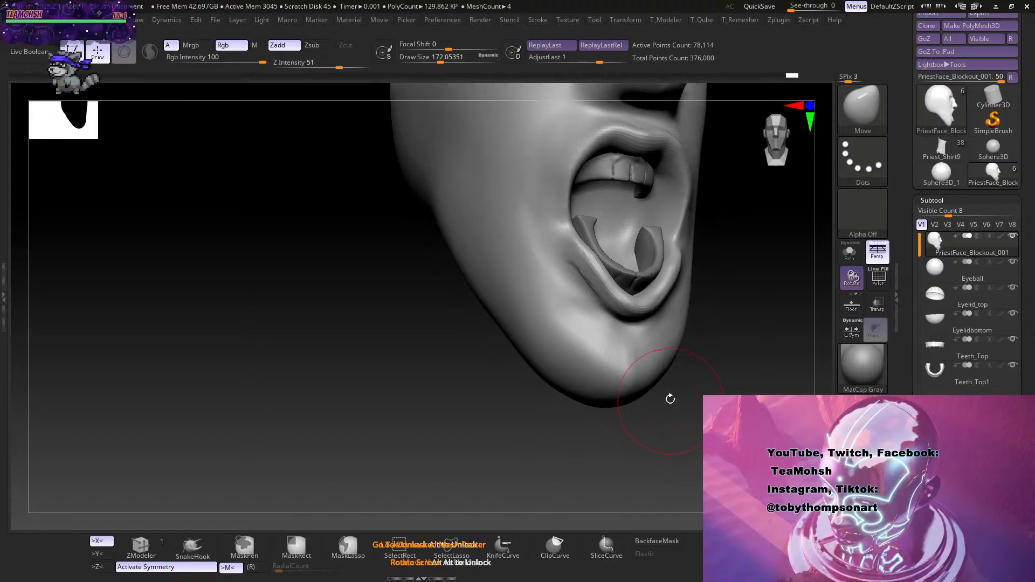
# Add volume to the chin with the Inflate brush at size about 172 and smooth it into the jaw.
pyautogui.press('b')
pyautogui.press('i')
pyautogui.press('n')
pyautogui.moveTo(592, 360); pyautogui.dragTo(591, 363)
pyautogui.moveTo(698, 419); pyautogui.dragTo(673, 417)
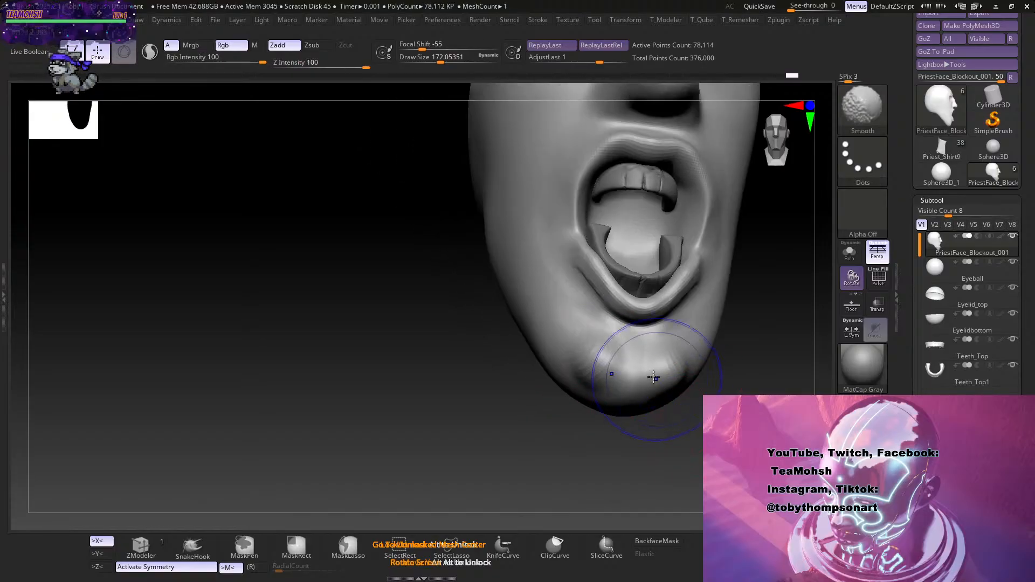
pyautogui.moveTo(605, 392); pyautogui.dragTo(570, 369)
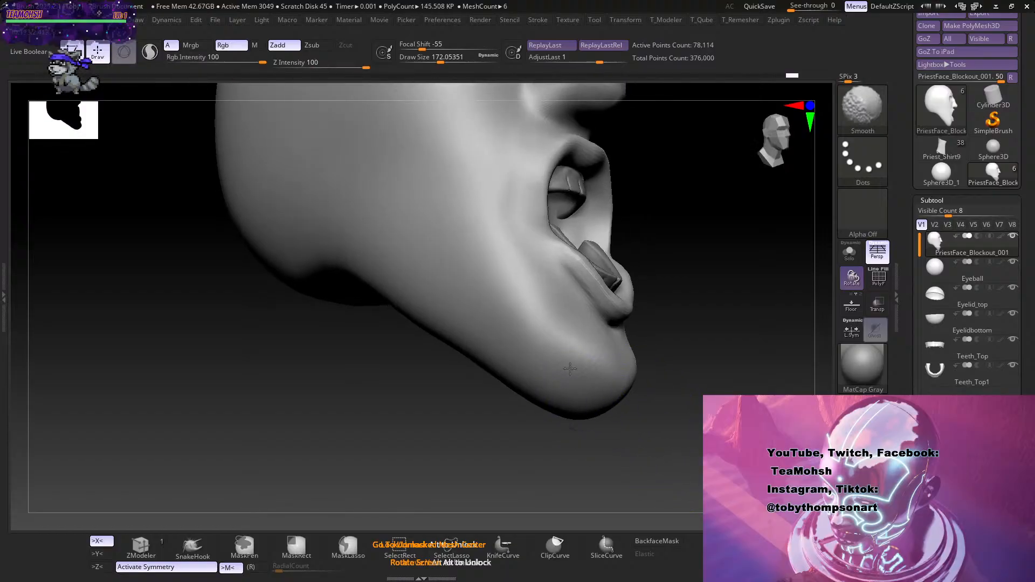
pyautogui.moveTo(702, 452)
pyautogui.mouseDown()
pyautogui.moveTo(671, 456)
pyautogui.moveTo(690, 451)
pyautogui.moveTo(677, 461)
pyautogui.moveTo(694, 413)
pyautogui.mouseUp()
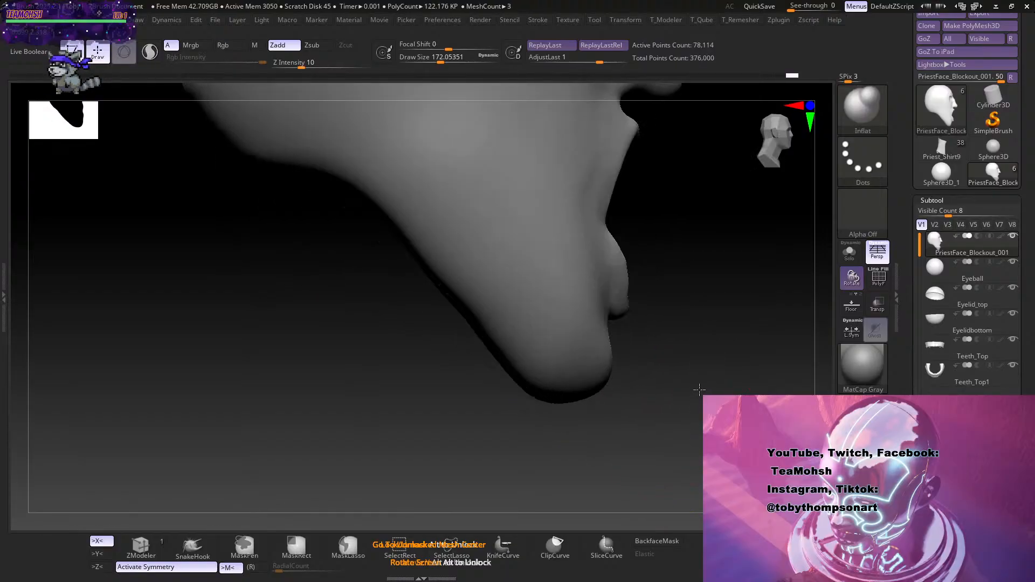
# Refine the chin's profile with the Move brush at size about 187 and smooth its underside.
pyautogui.moveTo(686, 362); pyautogui.dragTo(698, 397)
pyautogui.press('b')
pyautogui.press('m')
pyautogui.press('v')
pyautogui.press('s')
pyautogui.moveTo(604, 375); pyautogui.dragTo(607, 365)
pyautogui.hotkey('ctrl', 'z')
pyautogui.press('s')
pyautogui.moveTo(642, 410); pyautogui.dragTo(631, 410)
pyautogui.moveTo(541, 395)
pyautogui.keyDown('shift'); pyautogui.mouseDown()
pyautogui.moveTo(539, 377)
pyautogui.moveTo(509, 360)
pyautogui.mouseUp(); pyautogui.keyUp('shift')
pyautogui.moveTo(562, 393)
pyautogui.mouseDown()
pyautogui.moveTo(695, 399)
pyautogui.moveTo(707, 358)
pyautogui.moveTo(669, 383)
pyautogui.mouseUp()
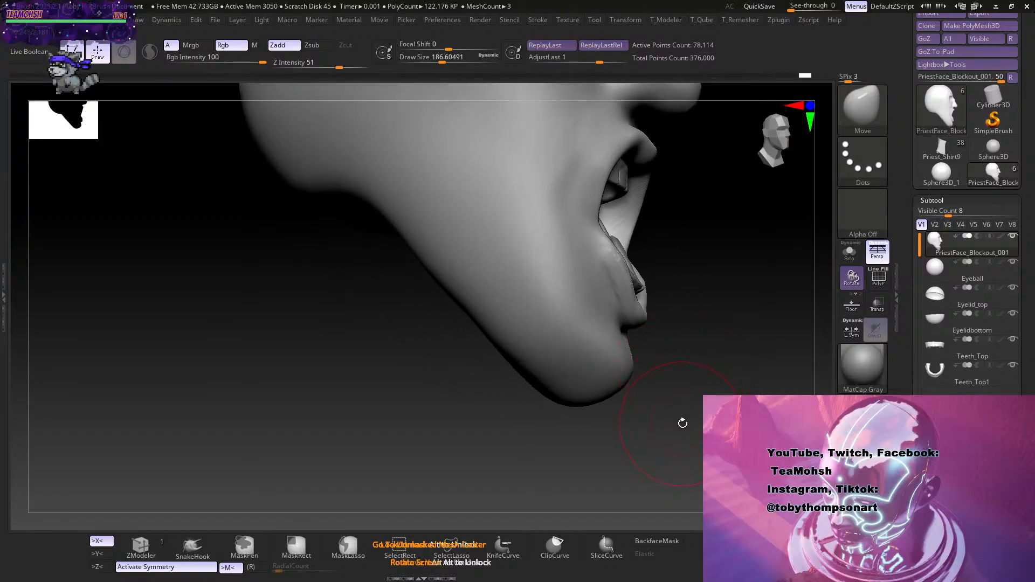
# Reshape the jawline with the Move brush at size about 268 and smooth the area beneath the jaw.
pyautogui.press('s')
pyautogui.moveTo(682, 423); pyautogui.dragTo(693, 420)
pyautogui.moveTo(571, 370); pyautogui.dragTo(569, 358)
pyautogui.moveTo(519, 336); pyautogui.dragTo(520, 304)
pyautogui.moveTo(707, 325)
pyautogui.mouseDown()
pyautogui.moveTo(714, 338)
pyautogui.moveTo(706, 297)
pyautogui.mouseUp()
pyautogui.moveTo(450, 307); pyautogui.dragTo(438, 286)
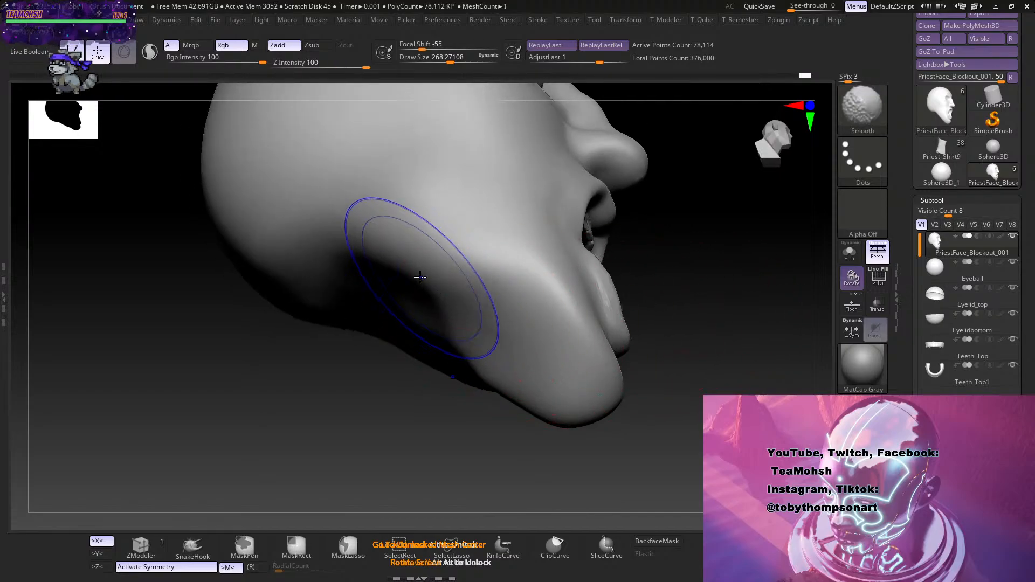
pyautogui.moveTo(680, 390)
pyautogui.mouseDown()
pyautogui.moveTo(690, 360)
pyautogui.moveTo(681, 395)
pyautogui.moveTo(649, 411)
pyautogui.mouseUp()
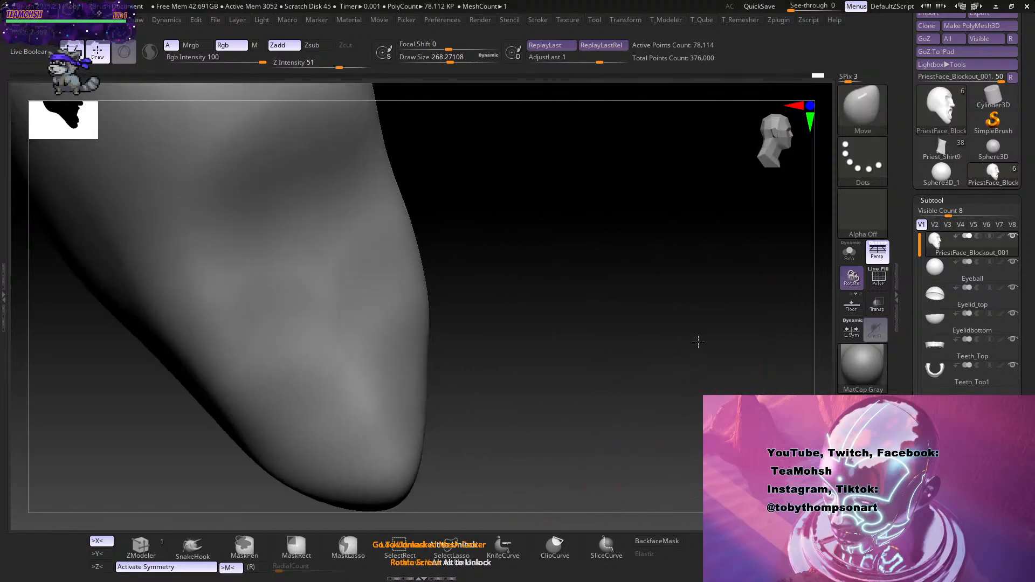
# Try to build up the underside of the chin with the ClayBuildup brush at size about 268.
pyautogui.moveTo(698, 342)
pyautogui.mouseDown()
pyautogui.moveTo(598, 391)
pyautogui.moveTo(604, 384)
pyautogui.mouseUp()
pyautogui.press('b')
pyautogui.press('c')
pyautogui.press('b')
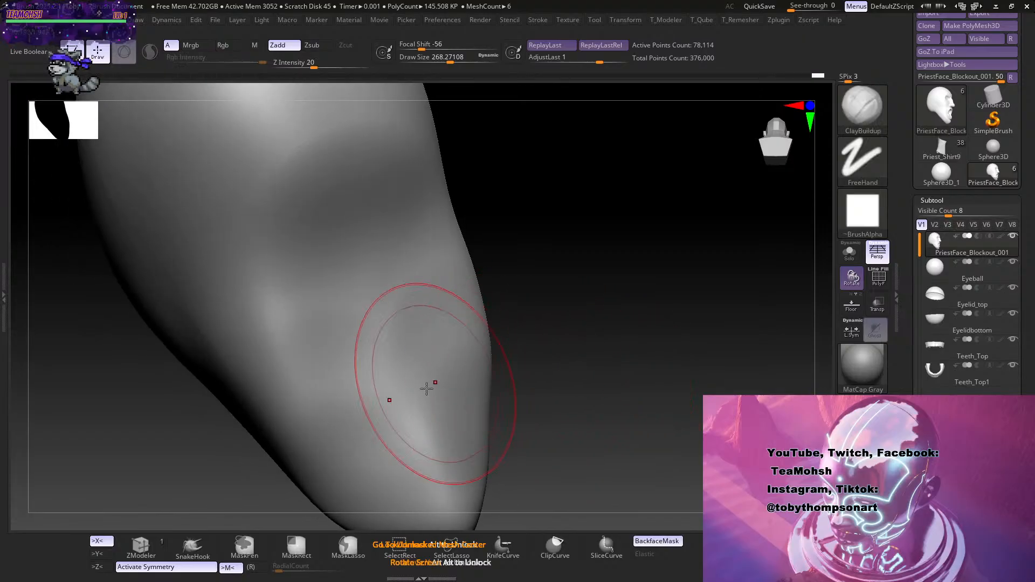
pyautogui.moveTo(436, 446)
pyautogui.mouseDown()
pyautogui.moveTo(356, 417)
pyautogui.moveTo(385, 329)
pyautogui.moveTo(381, 258)
pyautogui.mouseUp()
pyautogui.moveTo(531, 385); pyautogui.dragTo(548, 406)
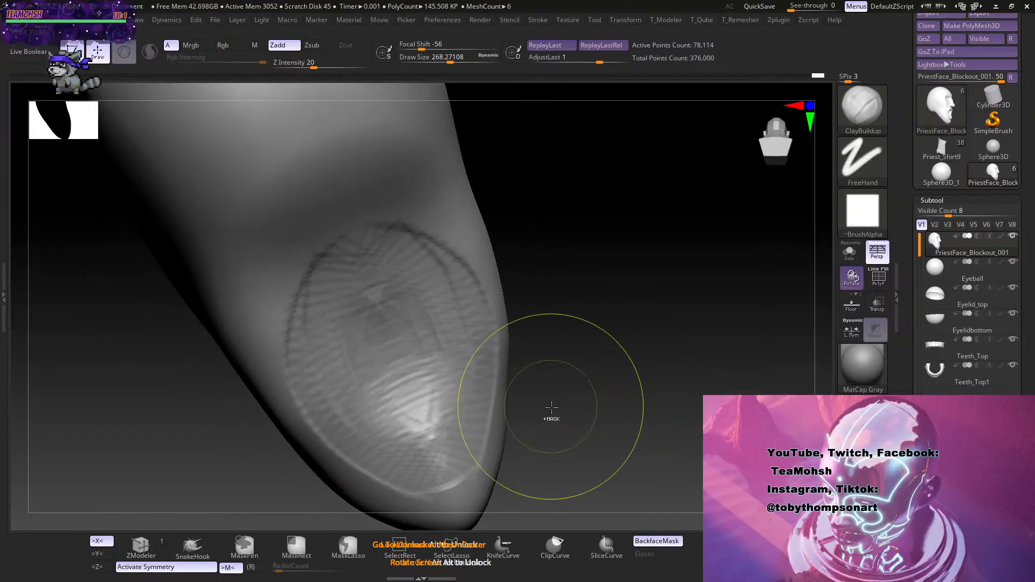
pyautogui.hotkey('ctrl', 'z')
# Sculpt the underside of the chin and its jaw edges with ClayBuildup at size about 145, smoothing the transitions.
pyautogui.keyDown('alt'); pyautogui.moveTo(437, 448); pyautogui.dragTo(444, 433); pyautogui.keyUp('alt')
pyautogui.moveTo(573, 386); pyautogui.dragTo(600, 398)
pyautogui.press('s')
pyautogui.moveTo(447, 451)
pyautogui.mouseDown()
pyautogui.moveTo(357, 380)
pyautogui.moveTo(389, 366)
pyautogui.moveTo(346, 384)
pyautogui.moveTo(305, 316)
pyautogui.moveTo(416, 393)
pyautogui.moveTo(438, 424)
pyautogui.mouseUp()
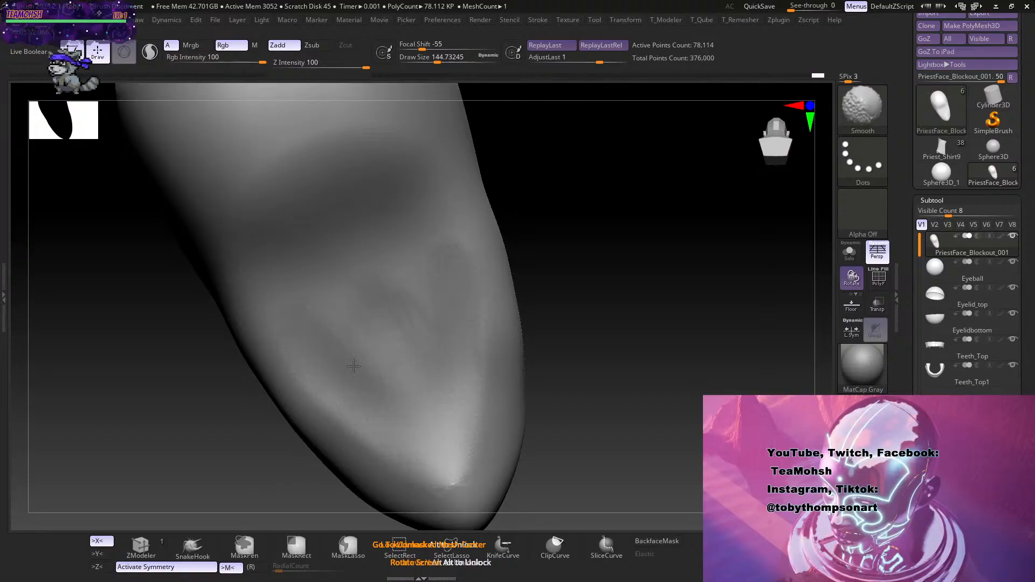
pyautogui.moveTo(544, 308)
pyautogui.mouseDown()
pyautogui.moveTo(611, 324)
pyautogui.moveTo(578, 340)
pyautogui.moveTo(532, 338)
pyautogui.moveTo(519, 383)
pyautogui.mouseUp()
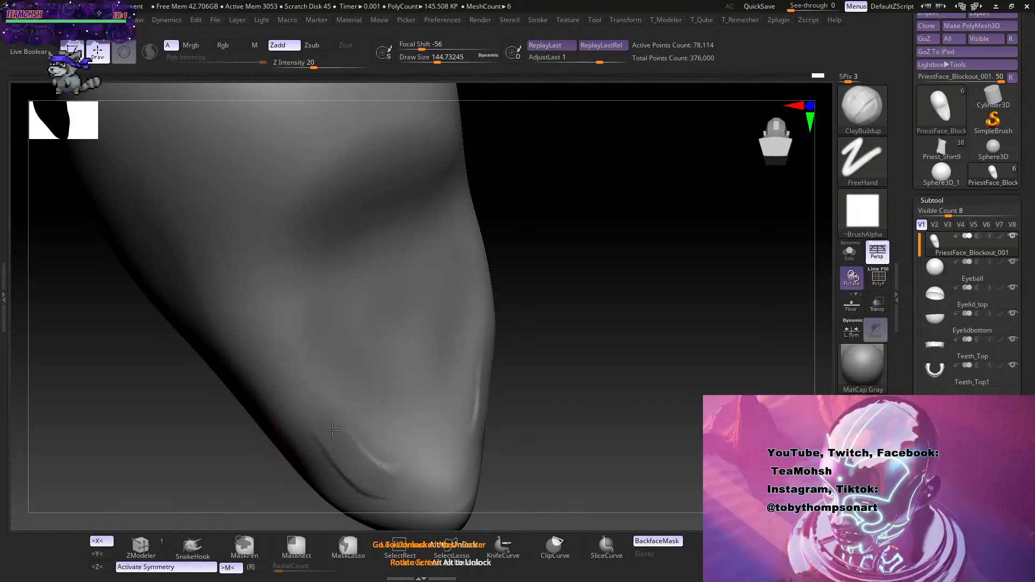
pyautogui.keyDown('shift'); pyautogui.moveTo(309, 433); pyautogui.dragTo(348, 432); pyautogui.keyUp('shift')
pyautogui.moveTo(544, 377)
pyautogui.mouseDown()
pyautogui.moveTo(582, 388)
pyautogui.moveTo(536, 406)
pyautogui.moveTo(532, 345)
pyautogui.moveTo(557, 338)
pyautogui.moveTo(564, 415)
pyautogui.moveTo(598, 393)
pyautogui.moveTo(564, 406)
pyautogui.moveTo(558, 348)
pyautogui.moveTo(539, 370)
pyautogui.moveTo(548, 370)
pyautogui.moveTo(537, 396)
pyautogui.moveTo(580, 323)
pyautogui.mouseUp()
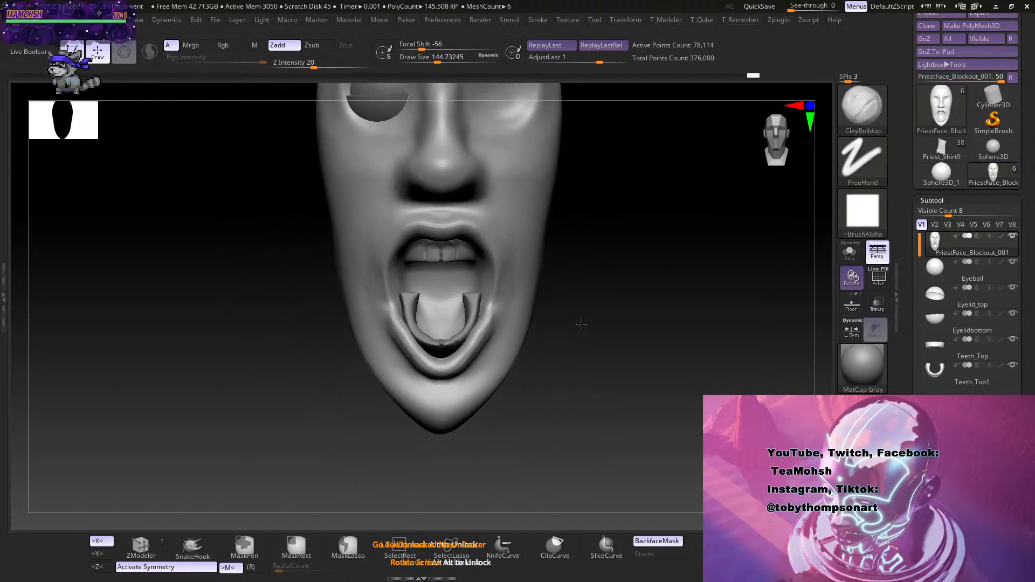
# Round out the pointed chin and adjust the jaw outline from the front with the Move brush at size about 239.
pyautogui.press('b')
pyautogui.press('m')
pyautogui.press('v')
pyautogui.press('s')
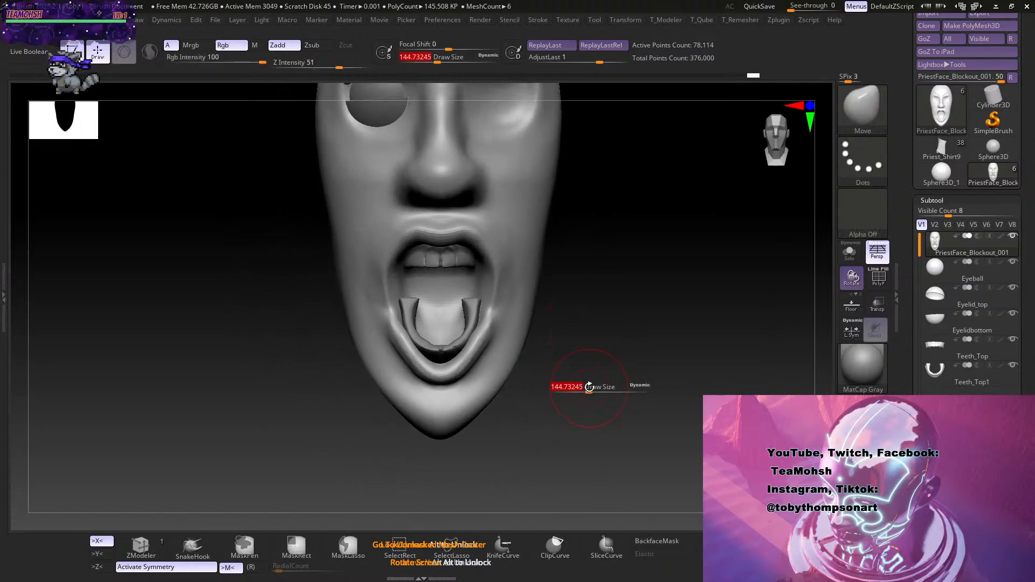
pyautogui.moveTo(589, 388); pyautogui.dragTo(600, 389)
pyautogui.moveTo(403, 400); pyautogui.dragTo(394, 409)
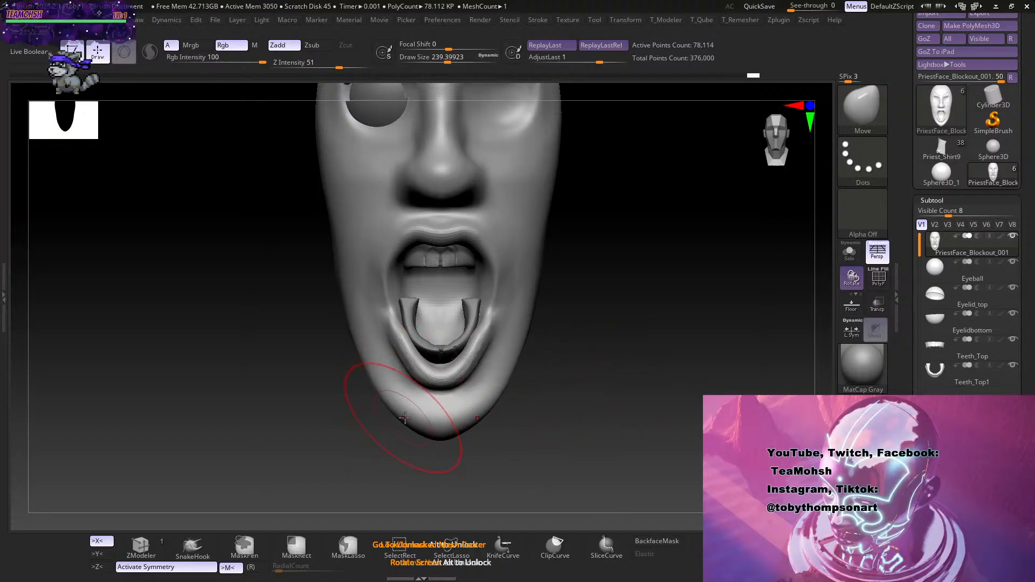
pyautogui.moveTo(547, 397); pyautogui.dragTo(556, 396)
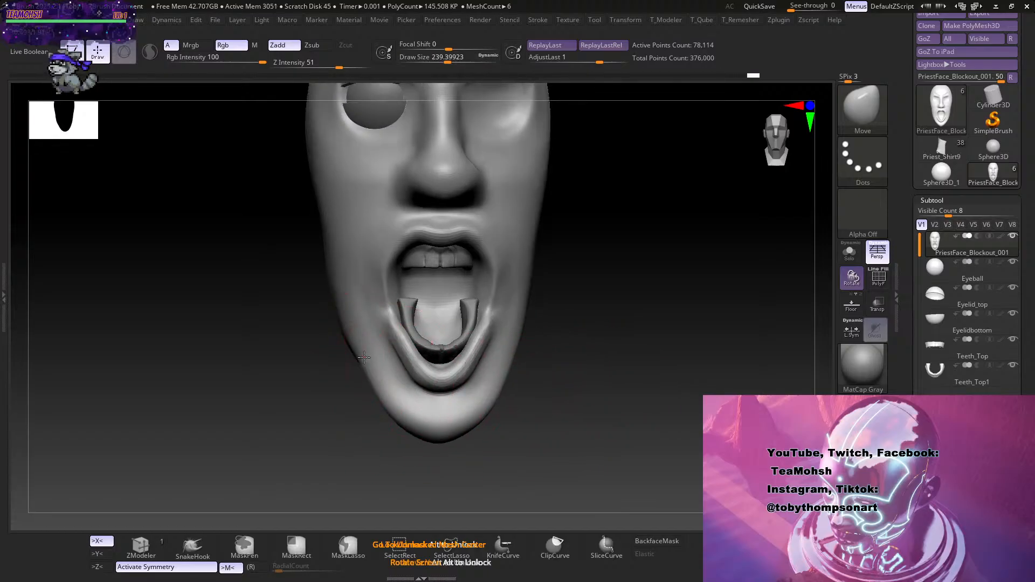
pyautogui.moveTo(572, 344)
pyautogui.mouseDown()
pyautogui.moveTo(594, 342)
pyautogui.moveTo(603, 358)
pyautogui.moveTo(589, 339)
pyautogui.moveTo(593, 360)
pyautogui.moveTo(548, 381)
pyautogui.moveTo(585, 371)
pyautogui.moveTo(528, 386)
pyautogui.moveTo(572, 403)
pyautogui.moveTo(561, 416)
pyautogui.moveTo(473, 380)
pyautogui.moveTo(564, 381)
pyautogui.moveTo(582, 393)
pyautogui.moveTo(531, 311)
pyautogui.mouseUp()
# Reshape the rear of the jaw and skull base with the Move brush at size about 324 and smooth it.
pyautogui.press('s')
pyautogui.moveTo(616, 358)
pyautogui.mouseDown()
pyautogui.moveTo(594, 395)
pyautogui.moveTo(593, 380)
pyautogui.mouseUp()
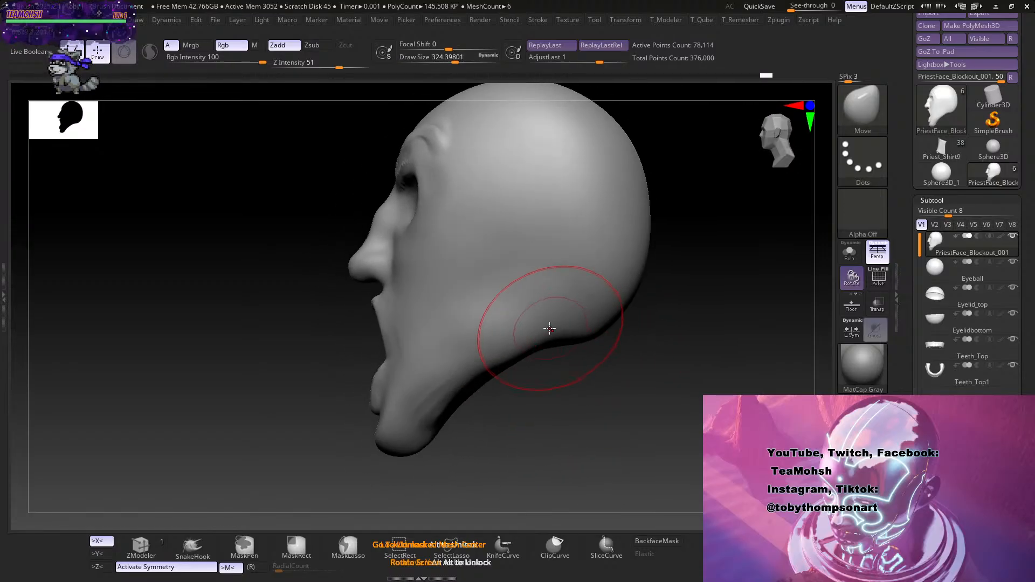
pyautogui.keyDown('shift'); pyautogui.moveTo(547, 329); pyautogui.dragTo(539, 341); pyautogui.keyUp('shift')
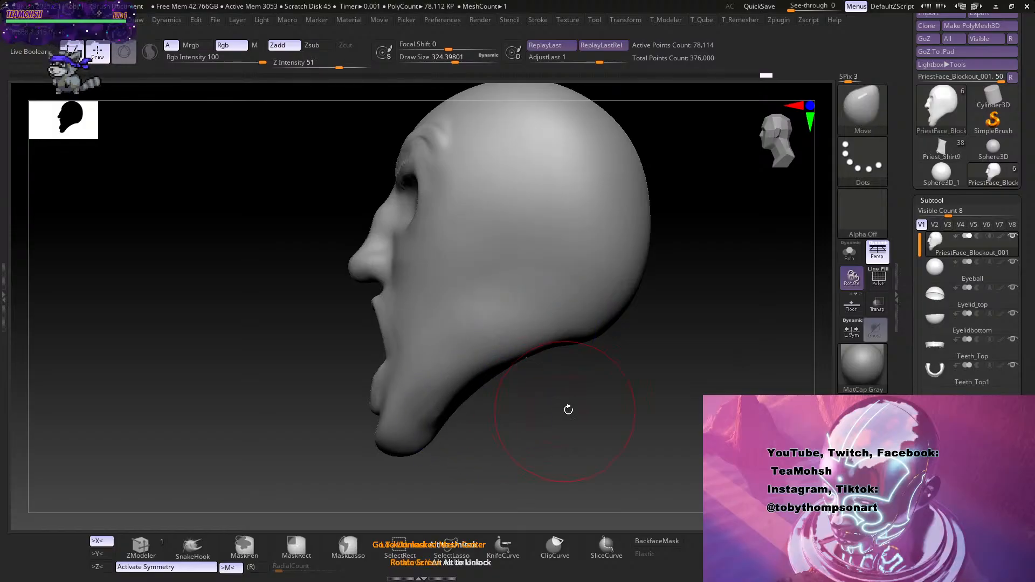
pyautogui.moveTo(566, 411); pyautogui.dragTo(655, 386)
# Adjust the side of the head behind the cheek with the Move brush and smooth the surface.
pyautogui.keyDown('alt'); pyautogui.moveTo(530, 474); pyautogui.dragTo(342, 507); pyautogui.keyUp('alt')
pyautogui.moveTo(650, 385)
pyautogui.keyDown('alt'); pyautogui.mouseDown()
pyautogui.moveTo(624, 393)
pyautogui.moveTo(693, 384)
pyautogui.moveTo(650, 389)
pyautogui.moveTo(666, 328)
pyautogui.moveTo(636, 399)
pyautogui.moveTo(570, 301)
pyautogui.moveTo(572, 321)
pyautogui.moveTo(644, 382)
pyautogui.moveTo(586, 282)
pyautogui.mouseUp(); pyautogui.keyUp('alt')
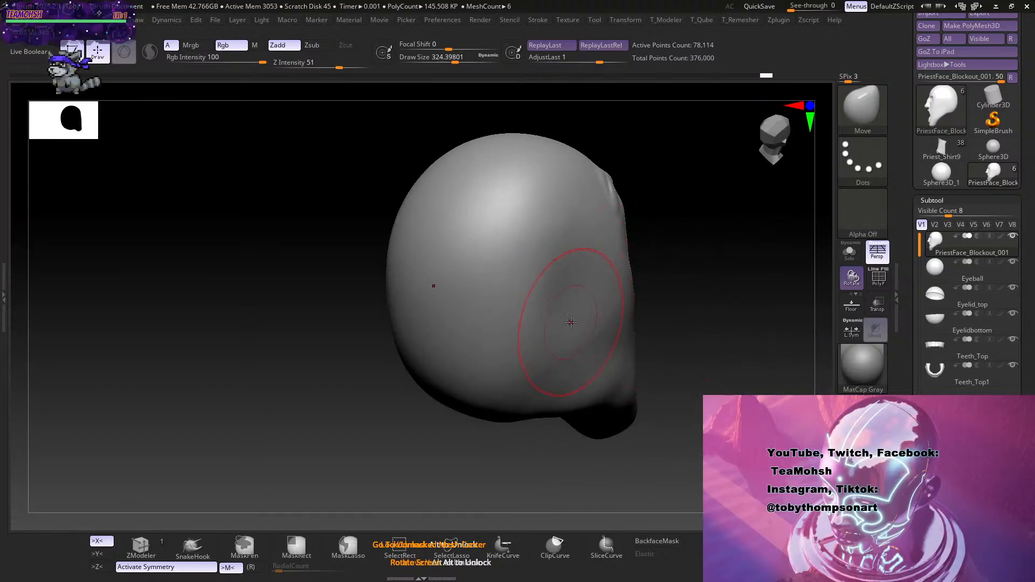
pyautogui.moveTo(571, 322); pyautogui.dragTo(566, 313)
pyautogui.moveTo(566, 313)
pyautogui.mouseDown(button='right')
pyautogui.moveTo(520, 288)
pyautogui.moveTo(573, 266)
pyautogui.mouseUp(button='right')
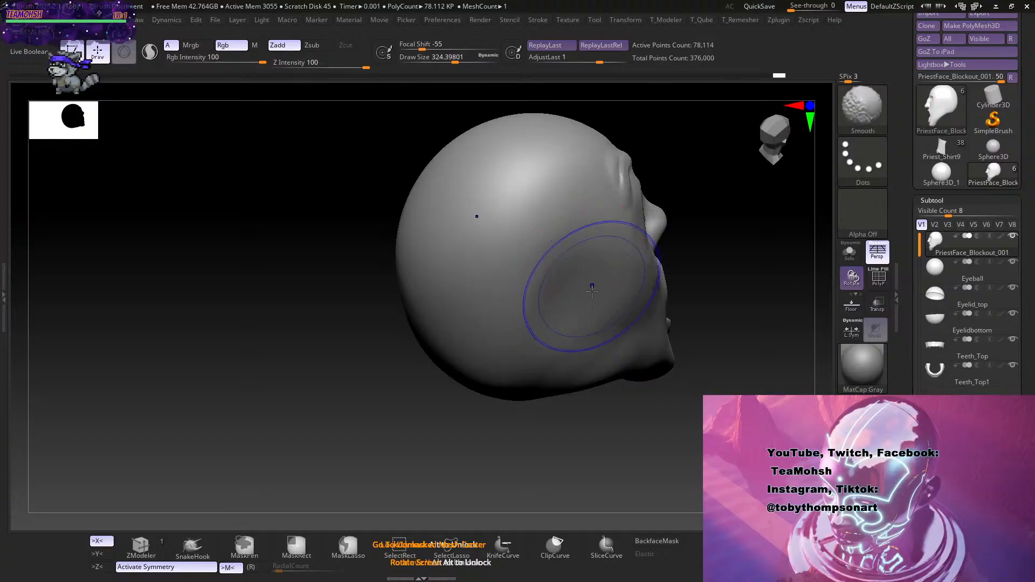
pyautogui.moveTo(728, 271)
pyautogui.keyDown('shift'); pyautogui.mouseDown()
pyautogui.moveTo(762, 238)
pyautogui.moveTo(699, 322)
pyautogui.moveTo(722, 356)
pyautogui.moveTo(698, 434)
pyautogui.moveTo(729, 336)
pyautogui.moveTo(712, 383)
pyautogui.moveTo(684, 393)
pyautogui.moveTo(697, 381)
pyautogui.moveTo(658, 363)
pyautogui.moveTo(608, 371)
pyautogui.moveTo(663, 374)
pyautogui.moveTo(694, 425)
pyautogui.moveTo(672, 379)
pyautogui.moveTo(694, 383)
pyautogui.mouseUp(); pyautogui.keyUp('shift')
# Sculpt the temple and side of the skull with the ClayBuildup brush at size about 212 and smooth it.
pyautogui.press('s')
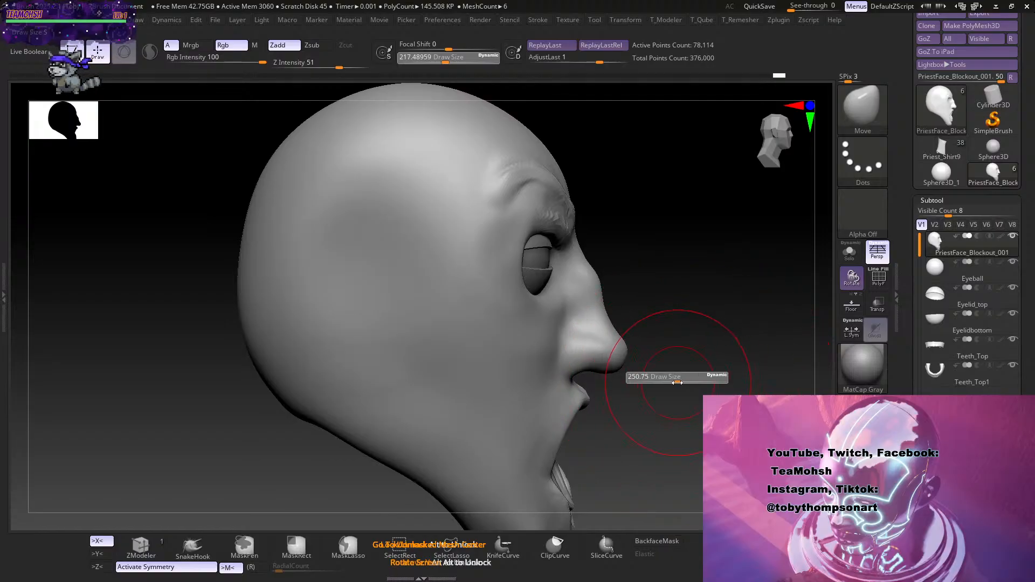
pyautogui.moveTo(718, 345); pyautogui.dragTo(742, 337)
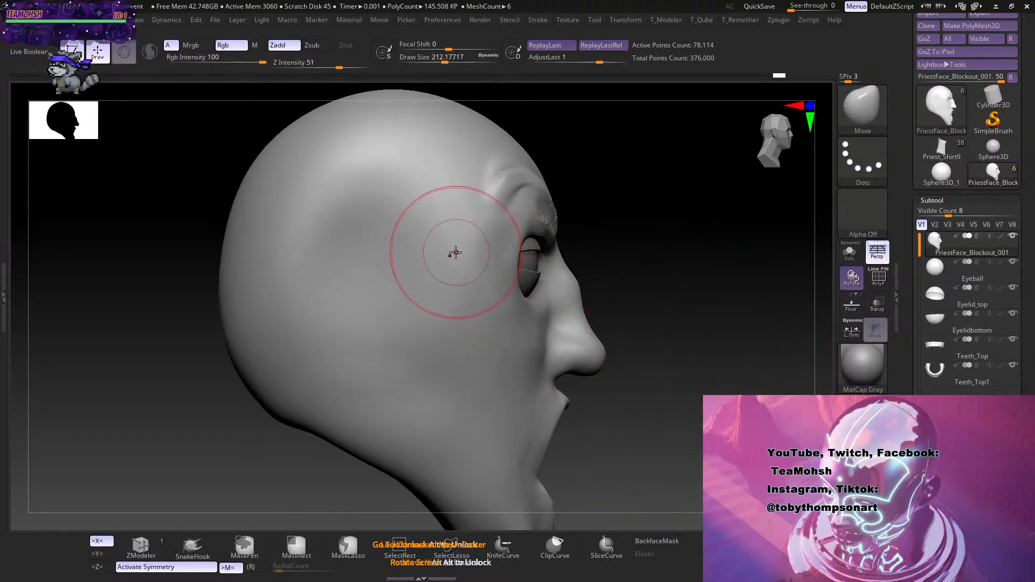
pyautogui.press('b')
pyautogui.press('c')
pyautogui.press('b')
pyautogui.moveTo(429, 258)
pyautogui.keyDown('shift'); pyautogui.mouseDown()
pyautogui.moveTo(388, 183)
pyautogui.moveTo(439, 242)
pyautogui.moveTo(400, 205)
pyautogui.moveTo(416, 253)
pyautogui.mouseUp(); pyautogui.keyUp('shift')
pyautogui.moveTo(406, 211)
pyautogui.mouseDown()
pyautogui.moveTo(381, 192)
pyautogui.moveTo(350, 188)
pyautogui.mouseUp()
pyautogui.moveTo(339, 189)
pyautogui.mouseDown()
pyautogui.moveTo(381, 201)
pyautogui.moveTo(440, 272)
pyautogui.mouseUp()
pyautogui.moveTo(403, 233)
pyautogui.keyDown('shift'); pyautogui.mouseDown()
pyautogui.moveTo(354, 187)
pyautogui.moveTo(402, 325)
pyautogui.mouseUp(); pyautogui.keyUp('shift')
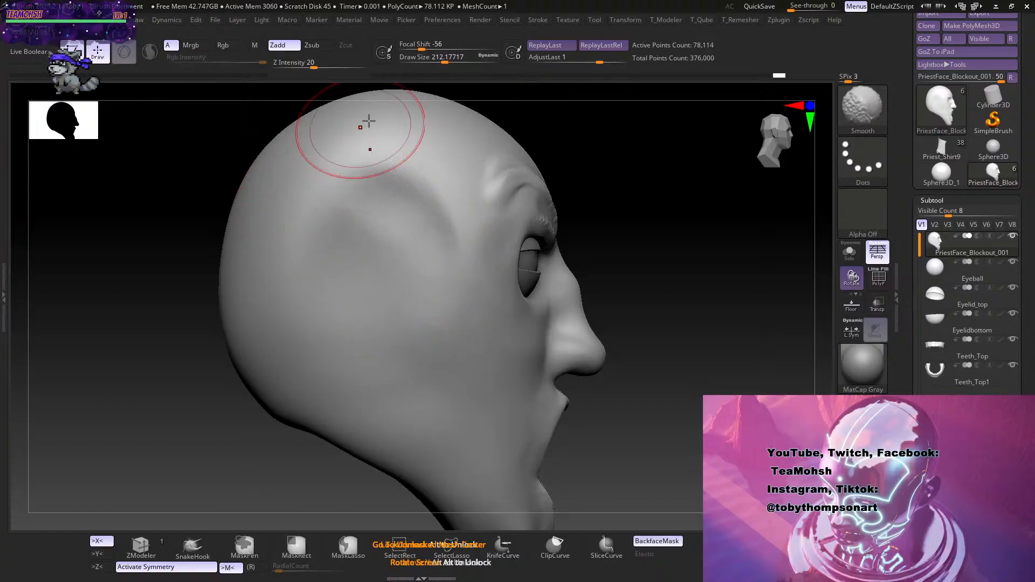
# Build up the cheek below the eye socket with the ClayBuildup brush at size about 167 and smooth it.
pyautogui.moveTo(707, 264); pyautogui.dragTo(585, 272)
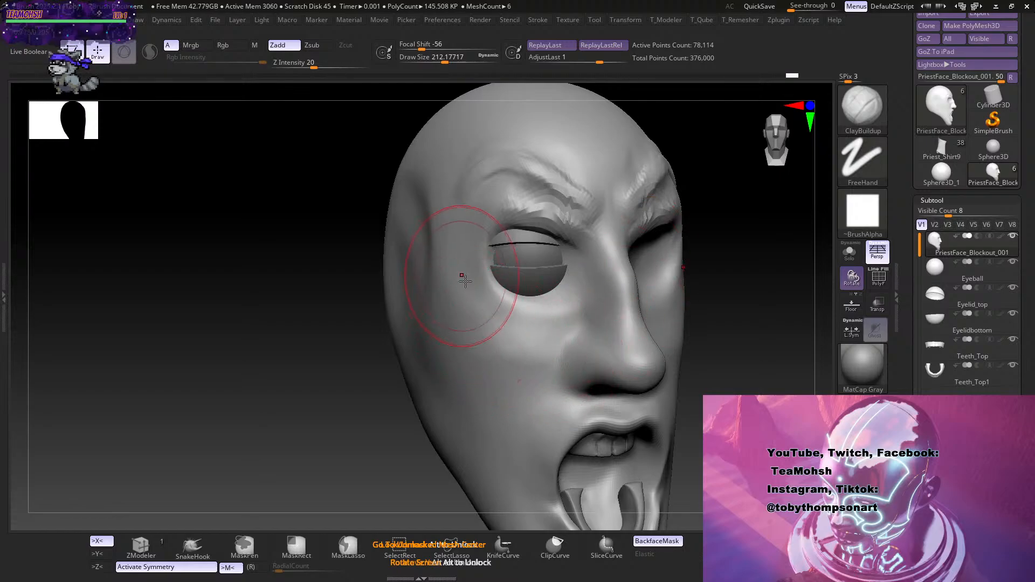
pyautogui.moveTo(811, 414); pyautogui.dragTo(750, 390)
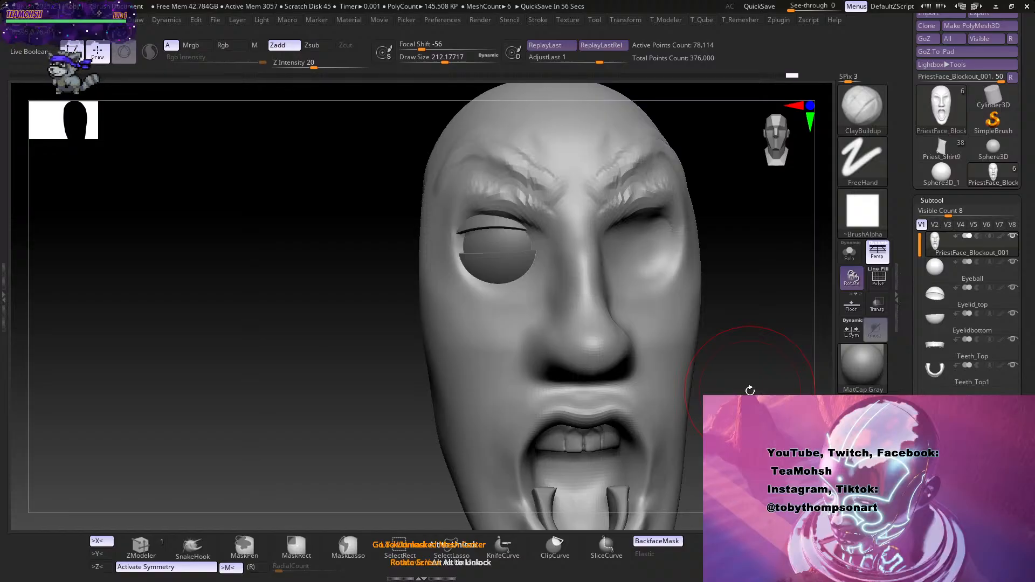
pyautogui.moveTo(750, 390)
pyautogui.mouseDown()
pyautogui.moveTo(636, 386)
pyautogui.moveTo(686, 380)
pyautogui.moveTo(755, 411)
pyautogui.moveTo(755, 387)
pyautogui.mouseUp()
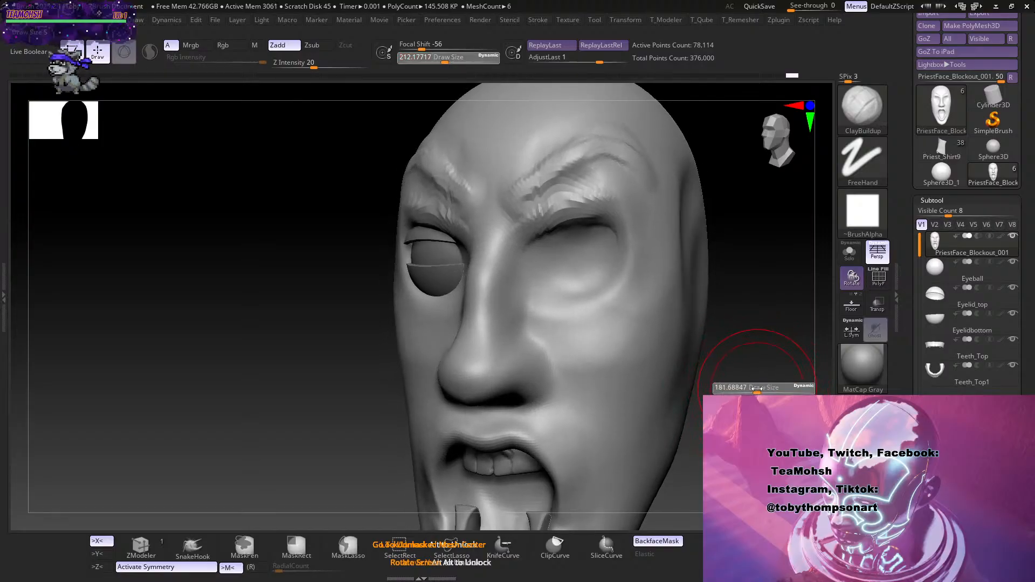
pyautogui.press('ctrl')
pyautogui.press('shift')
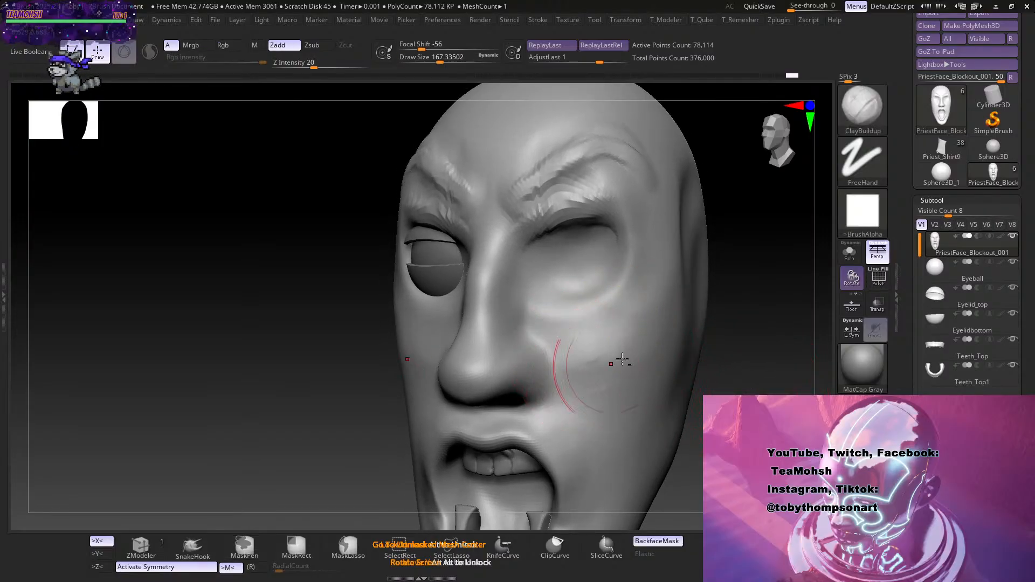
pyautogui.keyDown('shift'); pyautogui.moveTo(622, 330); pyautogui.dragTo(609, 378); pyautogui.keyUp('shift')
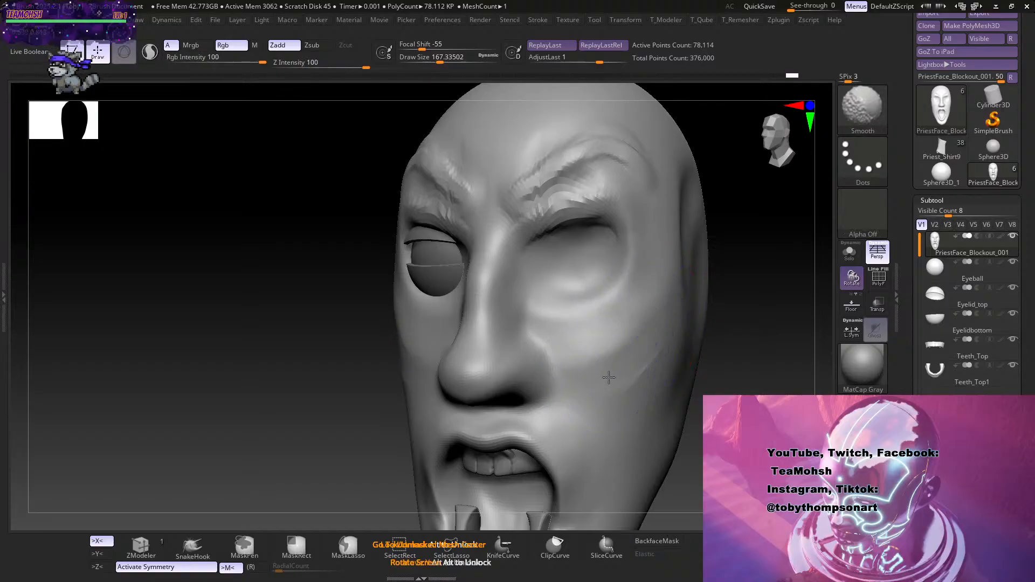
# Shape the cheekbone toward the side of the face with the ClayBuildup brush and smooth the strokes.
pyautogui.moveTo(720, 345)
pyautogui.mouseDown()
pyautogui.moveTo(746, 362)
pyautogui.moveTo(717, 386)
pyautogui.mouseUp()
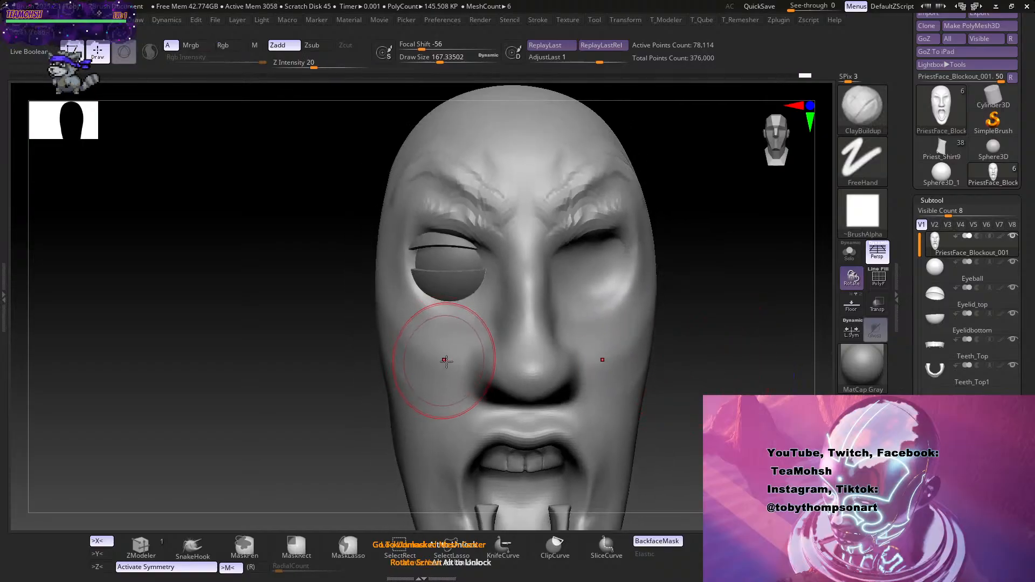
pyautogui.press('shift')
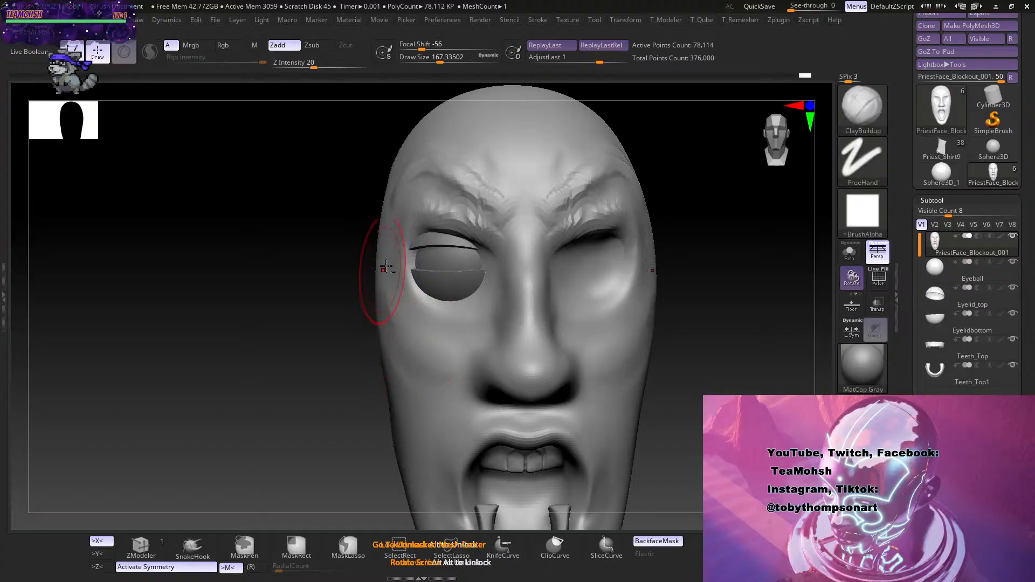
pyautogui.moveTo(377, 266); pyautogui.dragTo(689, 335)
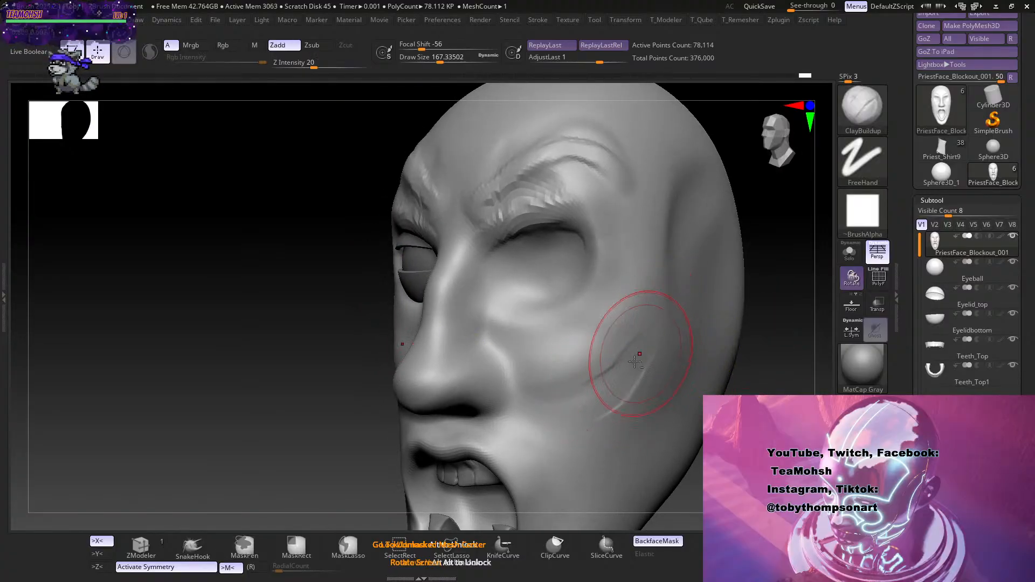
pyautogui.press('shift')
pyautogui.moveTo(616, 357)
pyautogui.mouseDown()
pyautogui.moveTo(684, 412)
pyautogui.moveTo(700, 341)
pyautogui.moveTo(737, 355)
pyautogui.moveTo(722, 370)
pyautogui.moveTo(675, 320)
pyautogui.mouseUp()
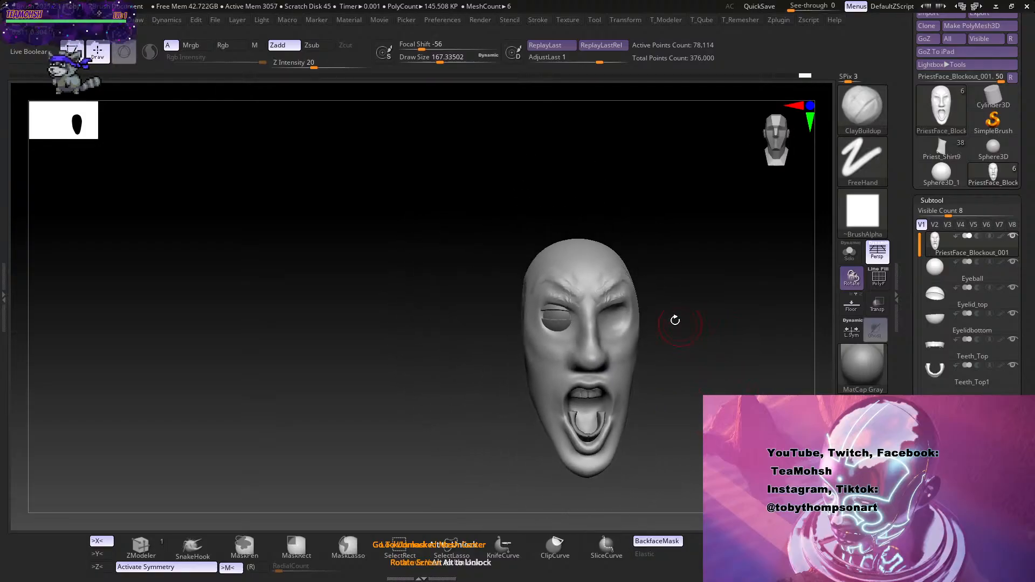
# Build up the septum between the nose tip and upper lip with the ClayBuildup brush at size about 59 and smooth it.
pyautogui.moveTo(685, 358); pyautogui.dragTo(734, 452)
pyautogui.moveTo(698, 422)
pyautogui.mouseDown()
pyautogui.moveTo(705, 377)
pyautogui.moveTo(678, 353)
pyautogui.moveTo(688, 361)
pyautogui.moveTo(700, 341)
pyautogui.moveTo(714, 431)
pyautogui.moveTo(714, 395)
pyautogui.moveTo(703, 398)
pyautogui.moveTo(718, 418)
pyautogui.mouseUp()
pyautogui.press('s')
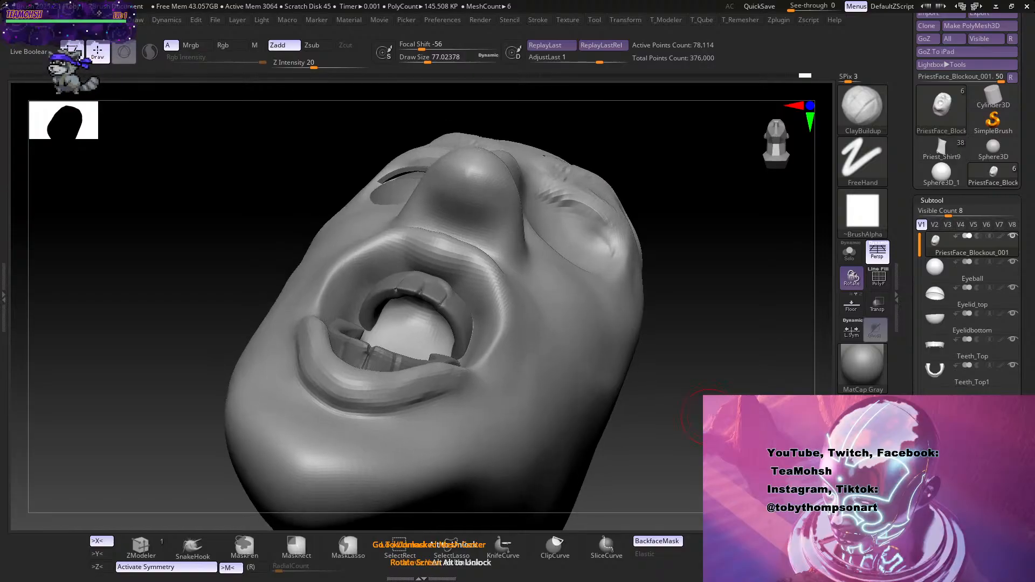
pyautogui.press('b')
pyautogui.press('d')
pyautogui.press('s')
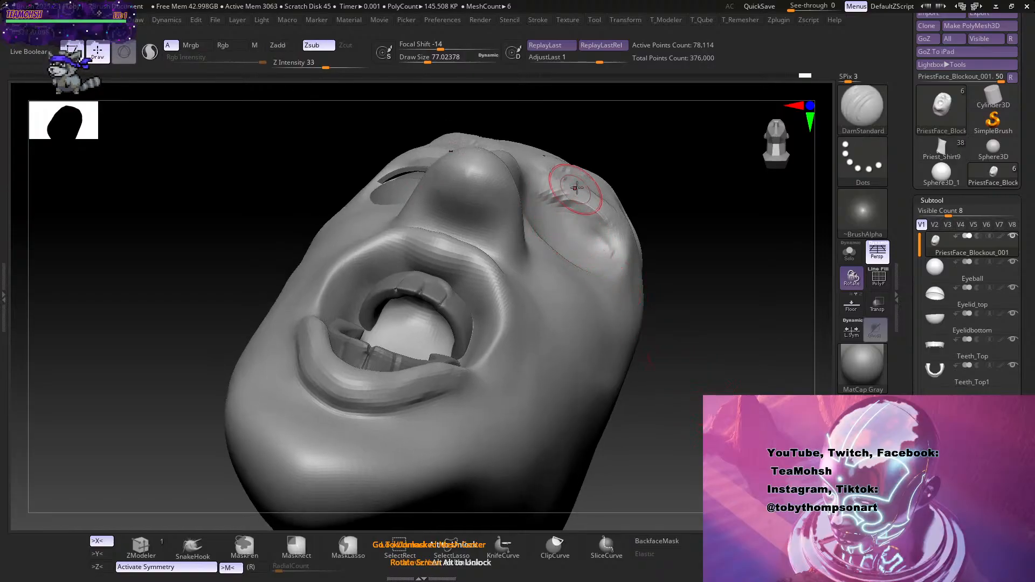
pyautogui.moveTo(694, 381); pyautogui.dragTo(694, 386)
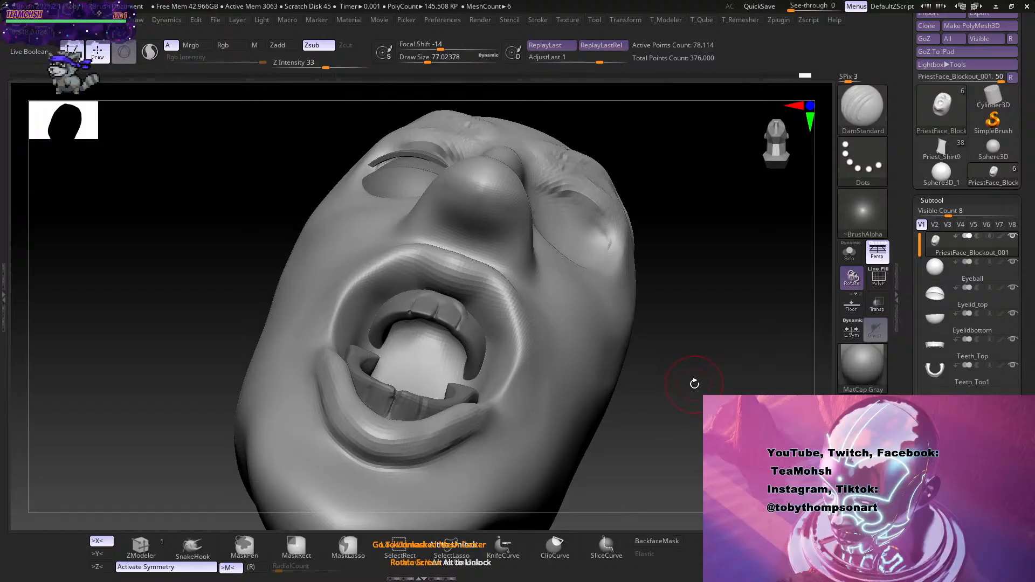
pyautogui.press('b')
pyautogui.press('c')
pyautogui.press('b')
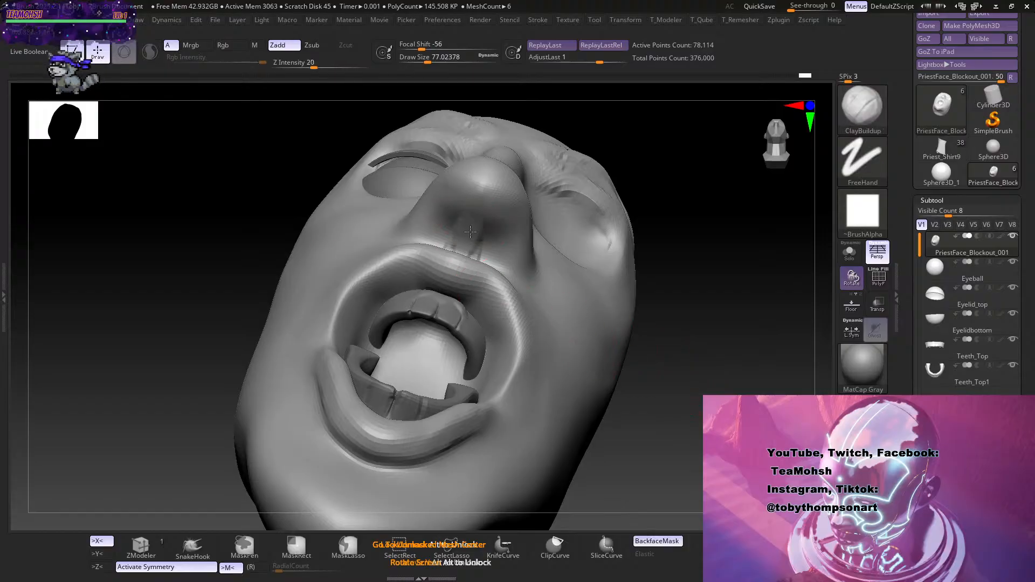
pyautogui.moveTo(668, 345); pyautogui.dragTo(673, 426)
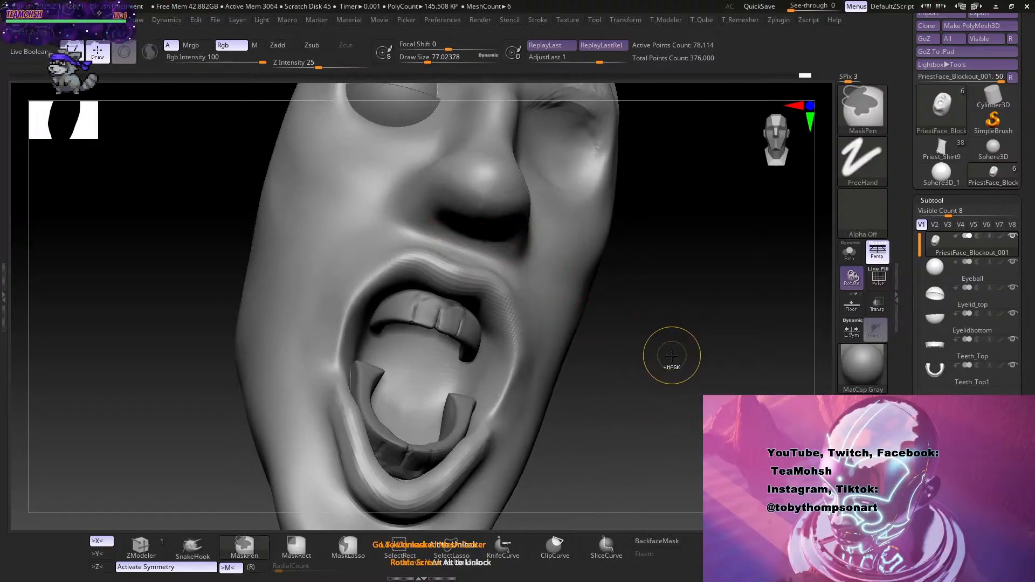
pyautogui.moveTo(672, 355)
pyautogui.mouseDown()
pyautogui.moveTo(488, 184)
pyautogui.moveTo(472, 231)
pyautogui.mouseUp()
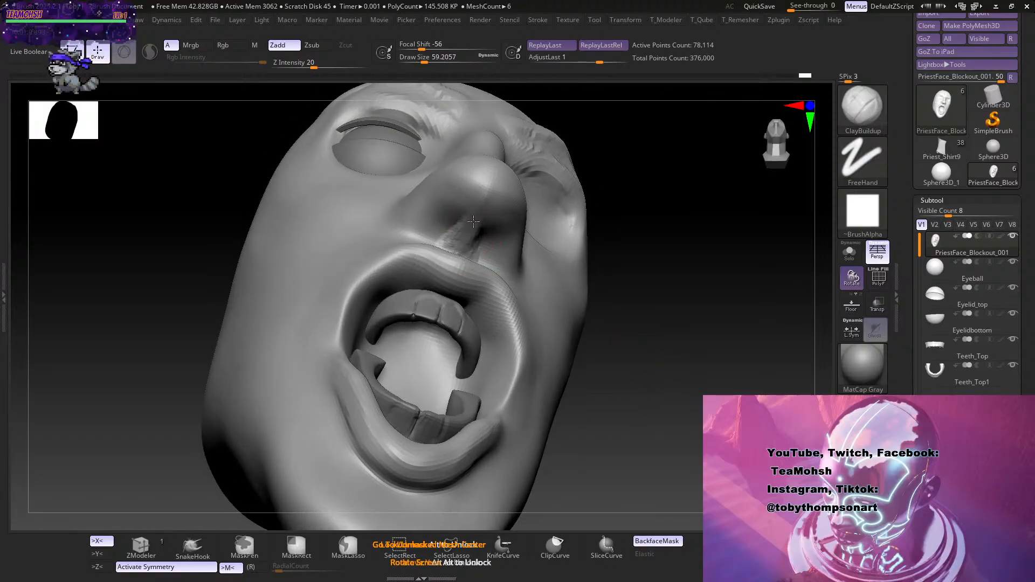
pyautogui.press('shift')
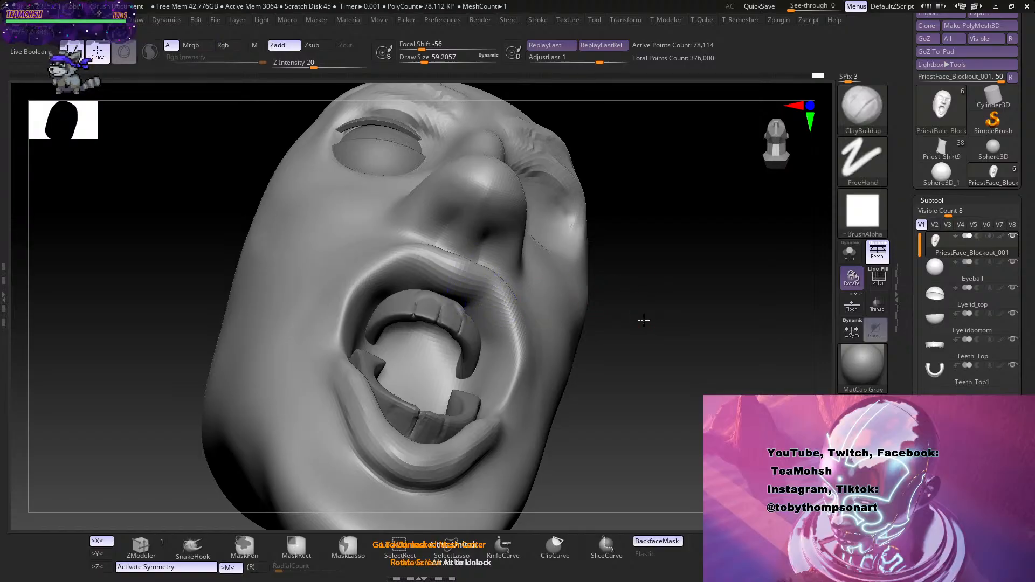
pyautogui.moveTo(640, 316)
pyautogui.mouseDown()
pyautogui.moveTo(612, 303)
pyautogui.moveTo(657, 326)
pyautogui.mouseUp()
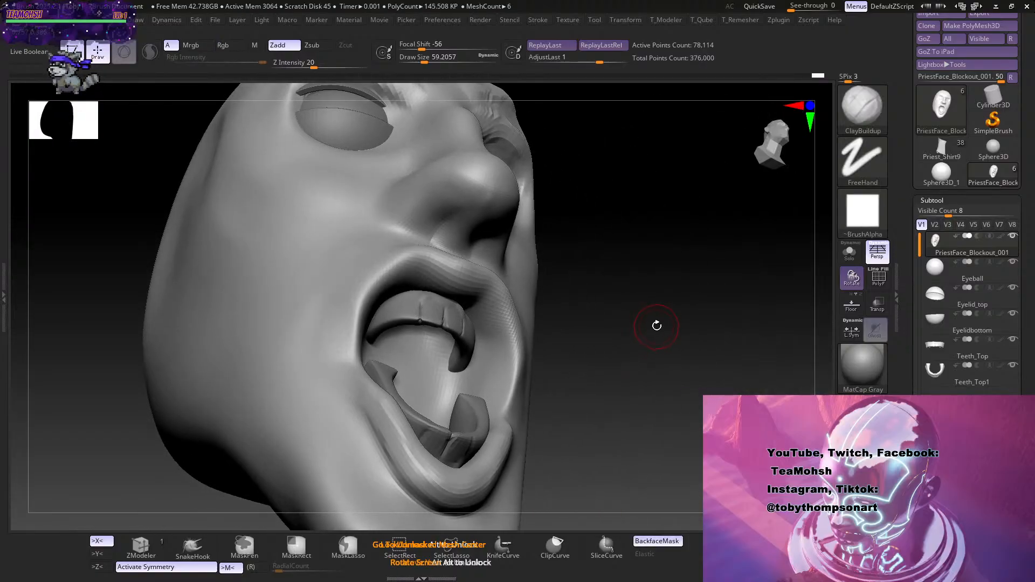
# Sculpt the ridges where the septum meets the upper lip with the ClayBuildup brush at size about 33 and smooth them.
pyautogui.moveTo(615, 280)
pyautogui.keyDown('shift'); pyautogui.mouseDown()
pyautogui.moveTo(630, 318)
pyautogui.moveTo(620, 320)
pyautogui.mouseUp(); pyautogui.keyUp('shift')
pyautogui.press('s')
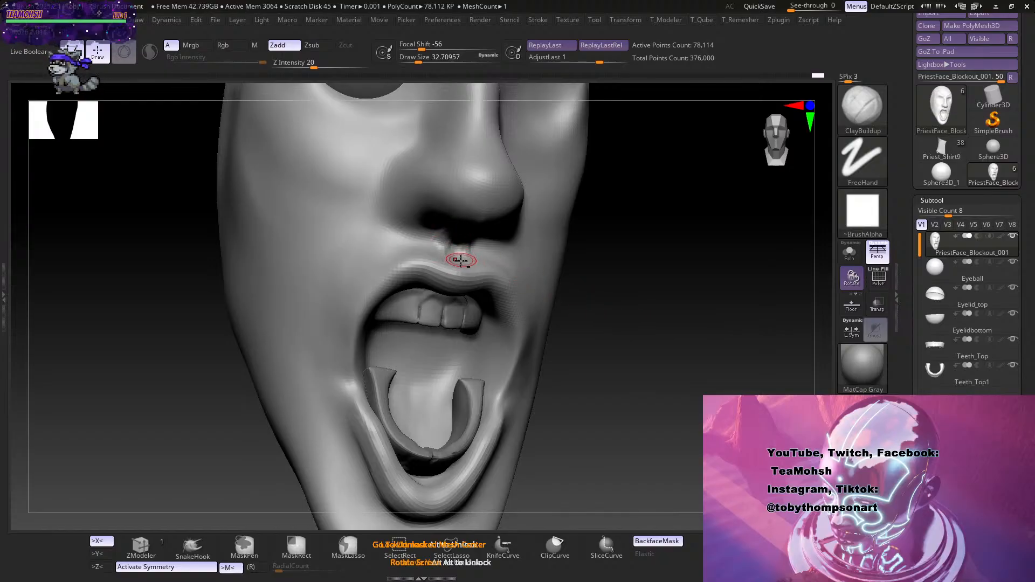
pyautogui.moveTo(439, 247); pyautogui.dragTo(454, 228)
pyautogui.moveTo(608, 313); pyautogui.dragTo(582, 221)
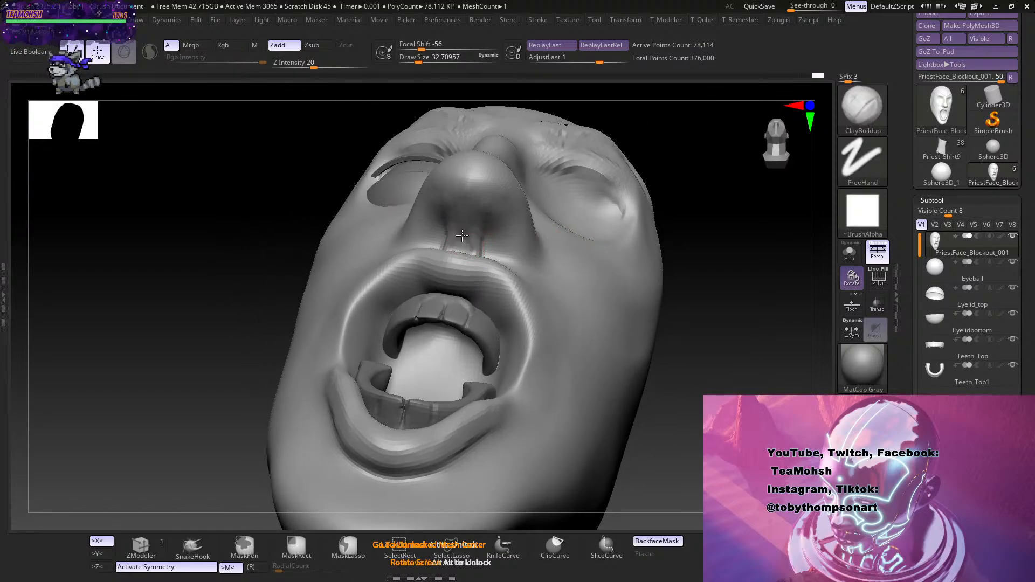
pyautogui.press('shift')
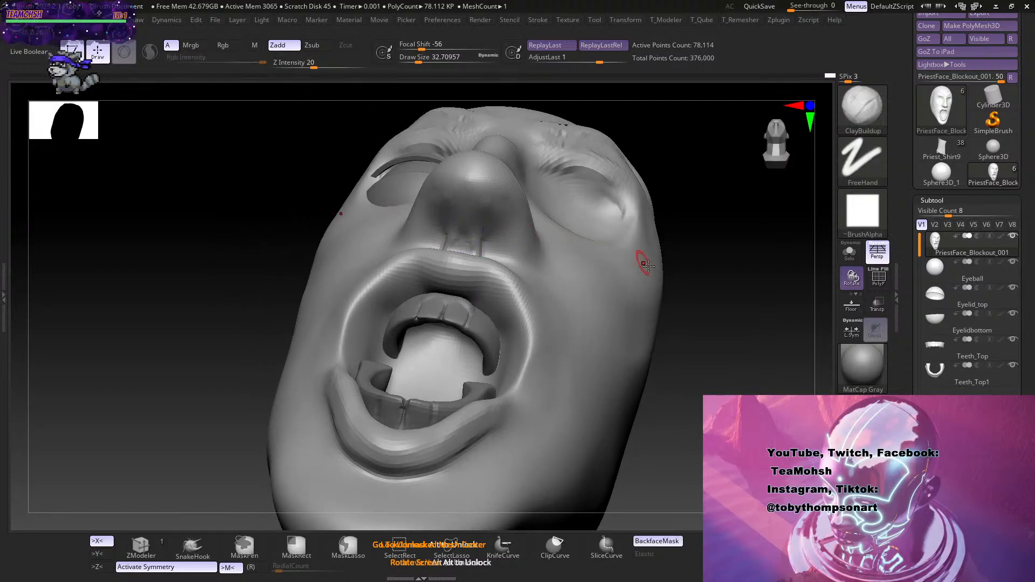
# Carve the nostril cavities into the underside of the nose with the ClayBuildup brush at size about 33 and smooth them.
pyautogui.moveTo(738, 344); pyautogui.dragTo(668, 324)
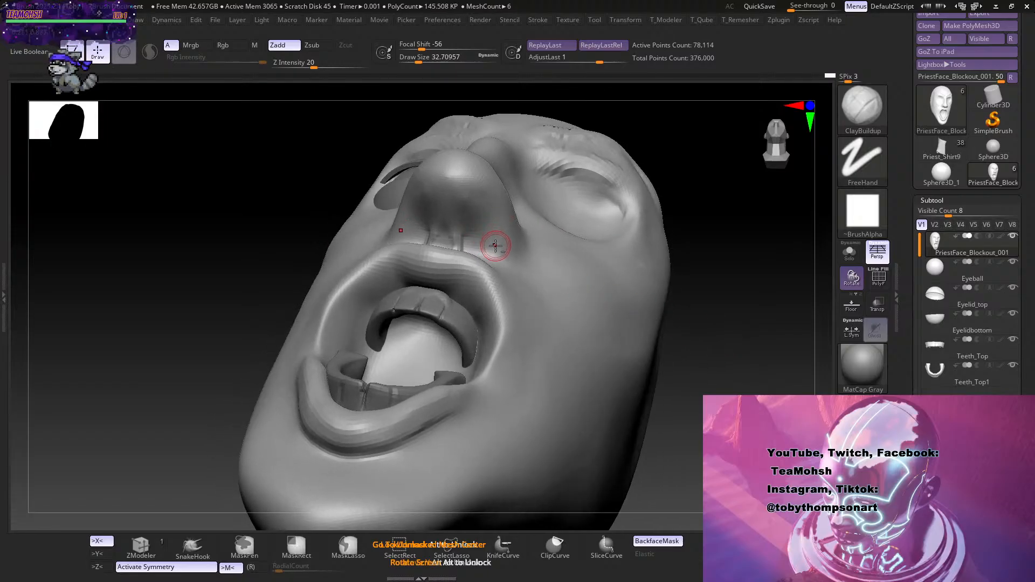
pyautogui.moveTo(743, 389); pyautogui.dragTo(717, 374)
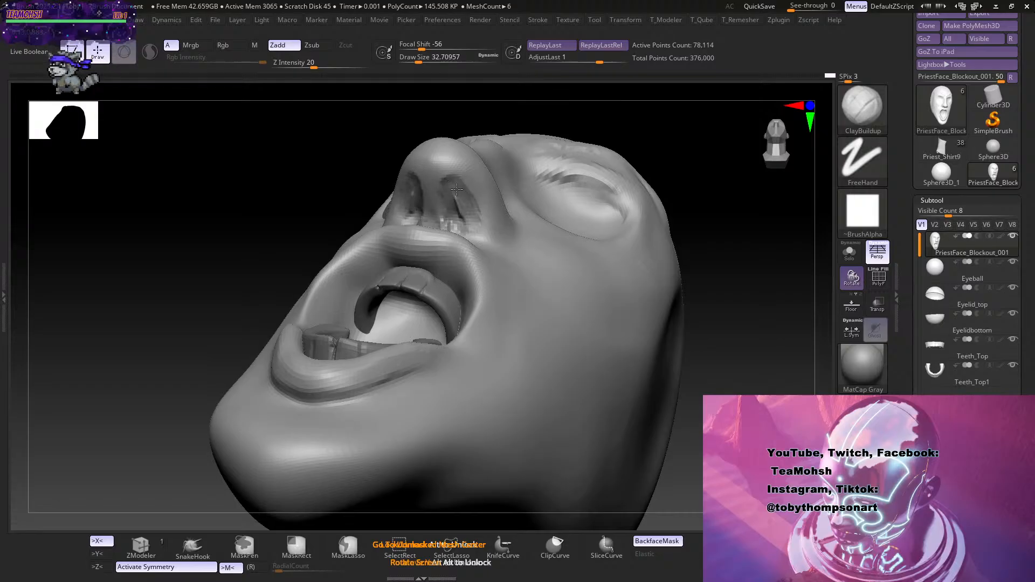
pyautogui.moveTo(458, 211)
pyautogui.keyDown('alt'); pyautogui.mouseDown()
pyautogui.moveTo(471, 219)
pyautogui.moveTo(452, 184)
pyautogui.moveTo(465, 213)
pyautogui.mouseUp(); pyautogui.keyUp('alt')
pyautogui.moveTo(706, 272); pyautogui.dragTo(738, 354)
pyautogui.moveTo(459, 197)
pyautogui.keyDown('shift'); pyautogui.mouseDown()
pyautogui.moveTo(465, 209)
pyautogui.moveTo(464, 184)
pyautogui.mouseUp(); pyautogui.keyUp('shift')
pyautogui.moveTo(652, 218)
pyautogui.mouseDown()
pyautogui.moveTo(694, 313)
pyautogui.moveTo(681, 280)
pyautogui.moveTo(635, 286)
pyautogui.moveTo(622, 389)
pyautogui.moveTo(598, 263)
pyautogui.mouseUp()
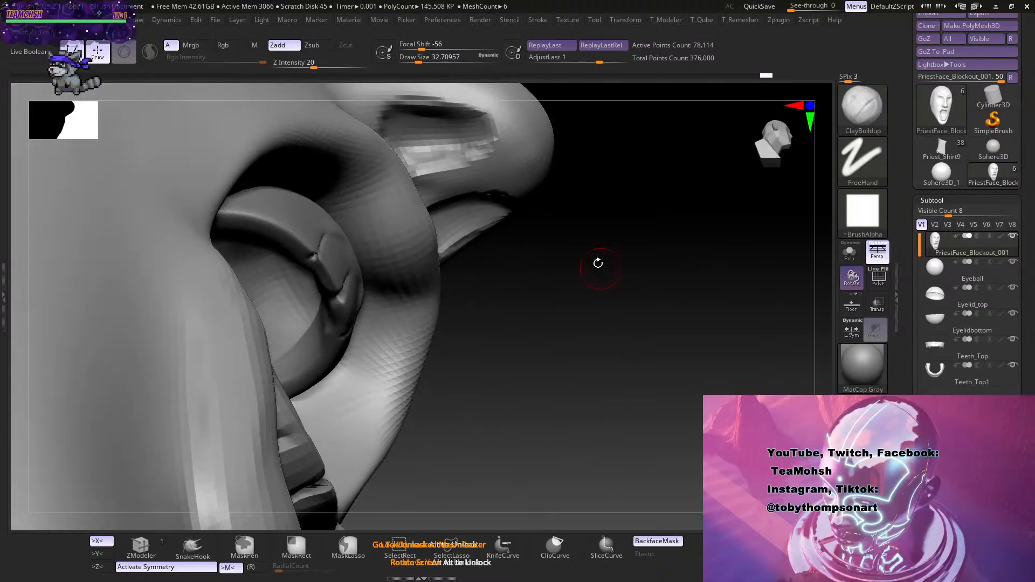
pyautogui.moveTo(468, 145)
pyautogui.keyDown('shift'); pyautogui.mouseDown()
pyautogui.moveTo(417, 125)
pyautogui.moveTo(452, 133)
pyautogui.mouseUp(); pyautogui.keyUp('shift')
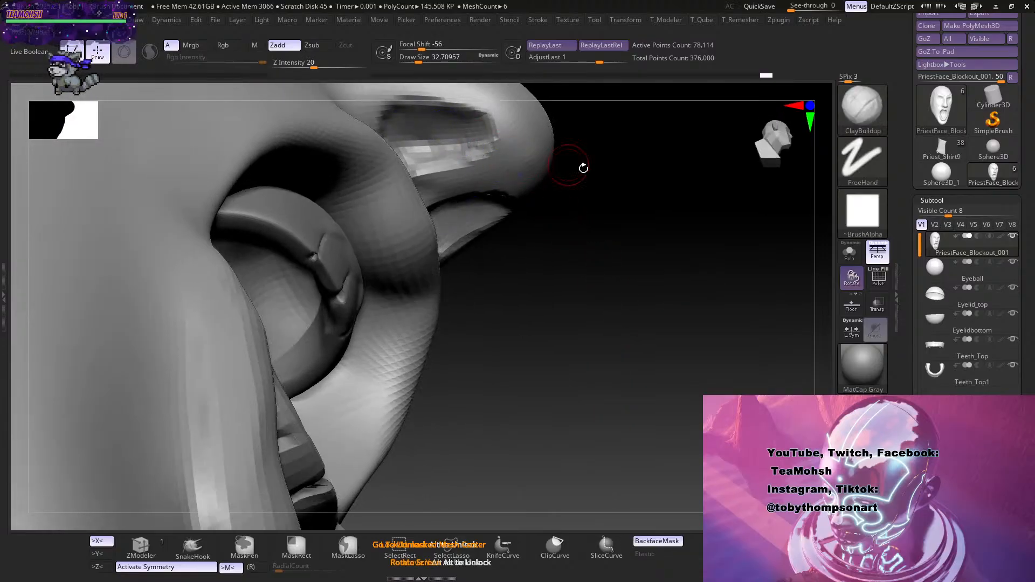
# Pull the upper lip forward in profile with the Move brush at size about 132.
pyautogui.moveTo(583, 167); pyautogui.dragTo(587, 400)
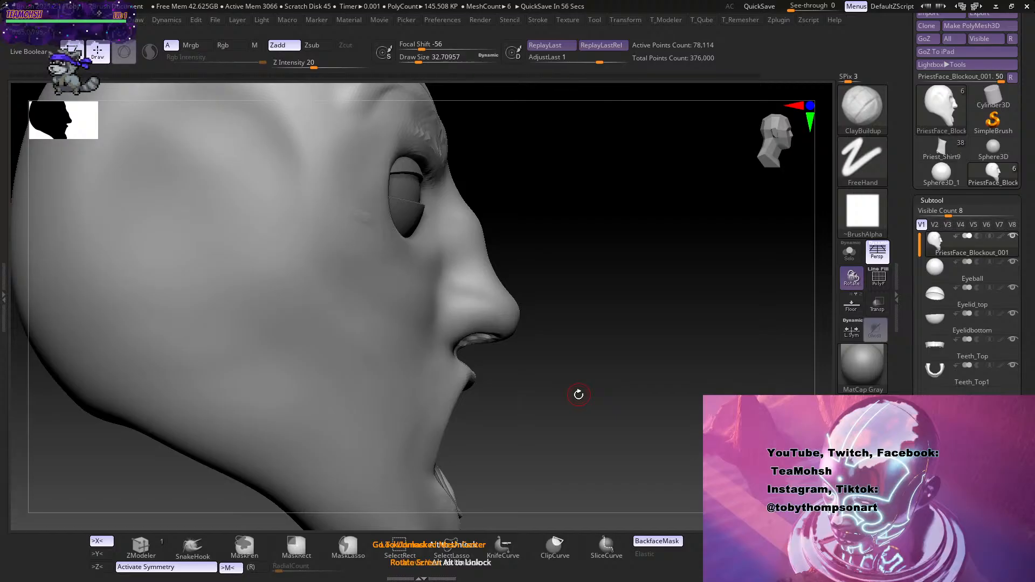
pyautogui.press('b')
pyautogui.press('m')
pyautogui.press('v')
pyautogui.press('s')
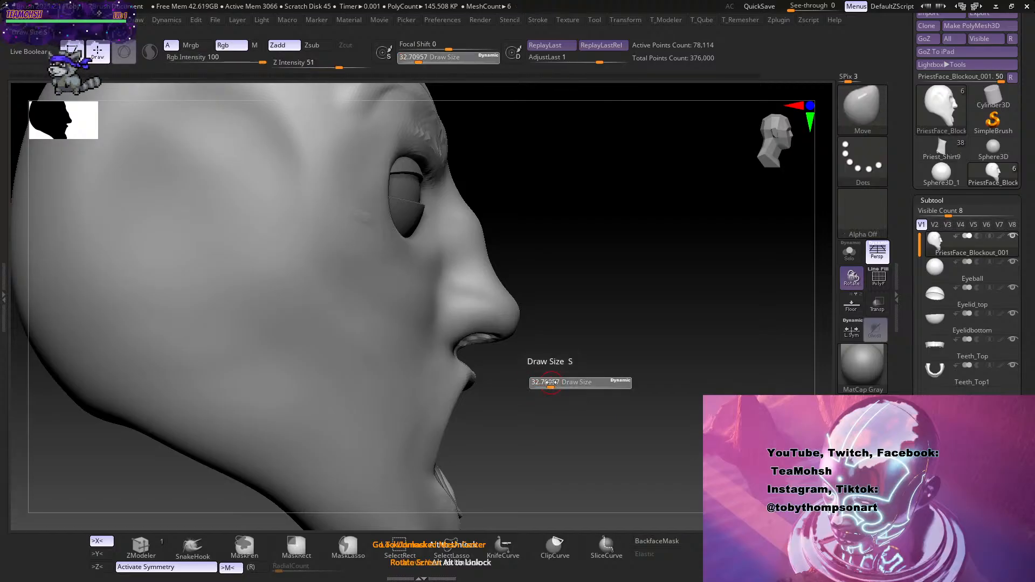
pyautogui.moveTo(564, 382); pyautogui.dragTo(533, 405)
pyautogui.press('s')
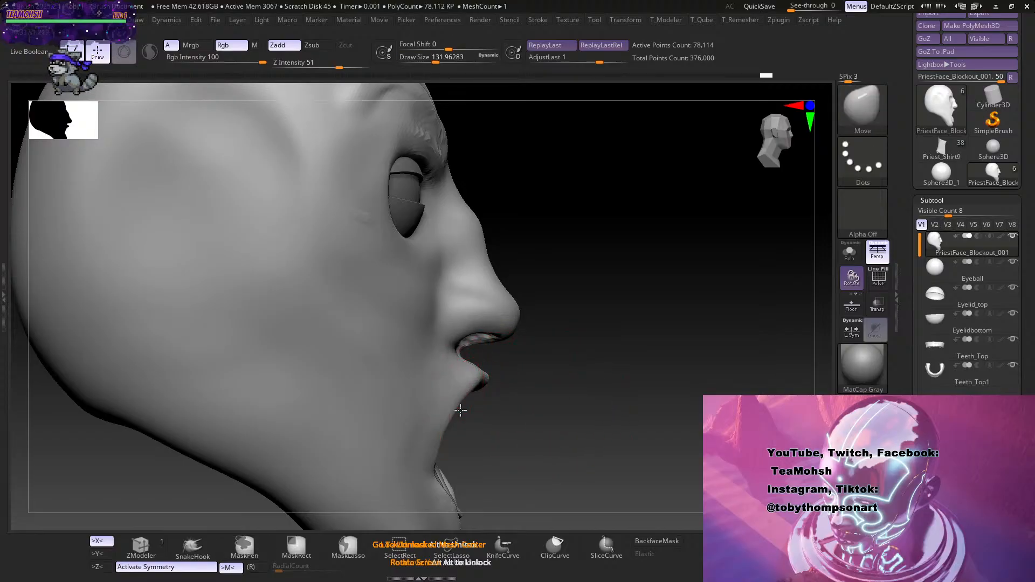
pyautogui.moveTo(611, 388); pyautogui.dragTo(519, 389)
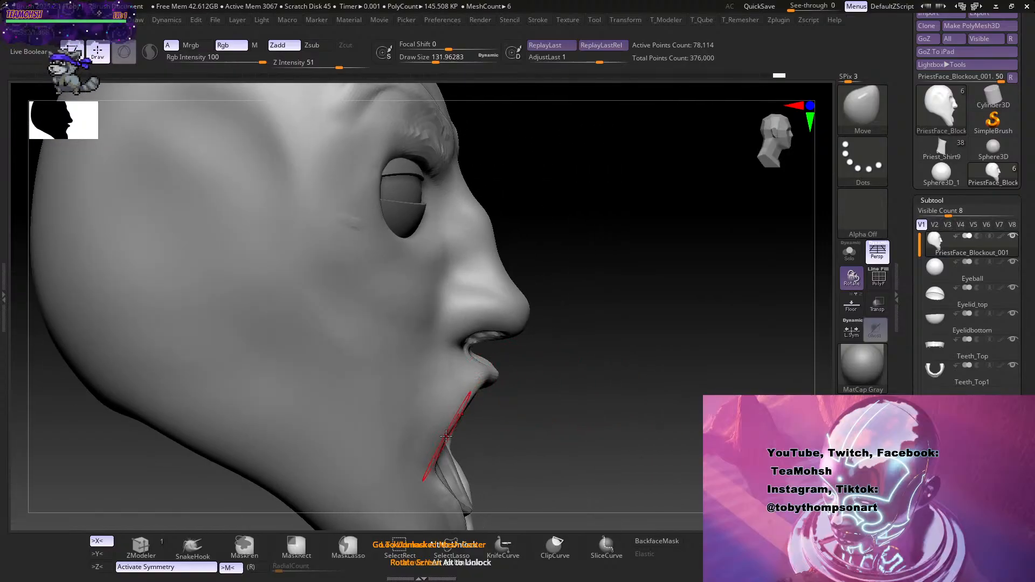
pyautogui.moveTo(561, 419); pyautogui.dragTo(573, 416)
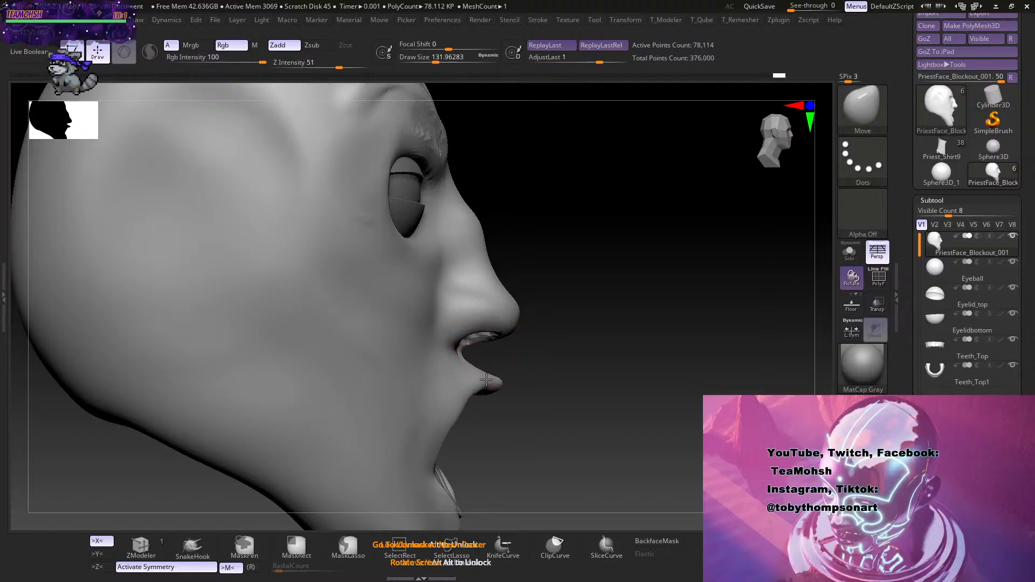
# Smooth the mouth edge below the upper lip and reshape the lip with the Move brush from the side and front.
pyautogui.press('shift')
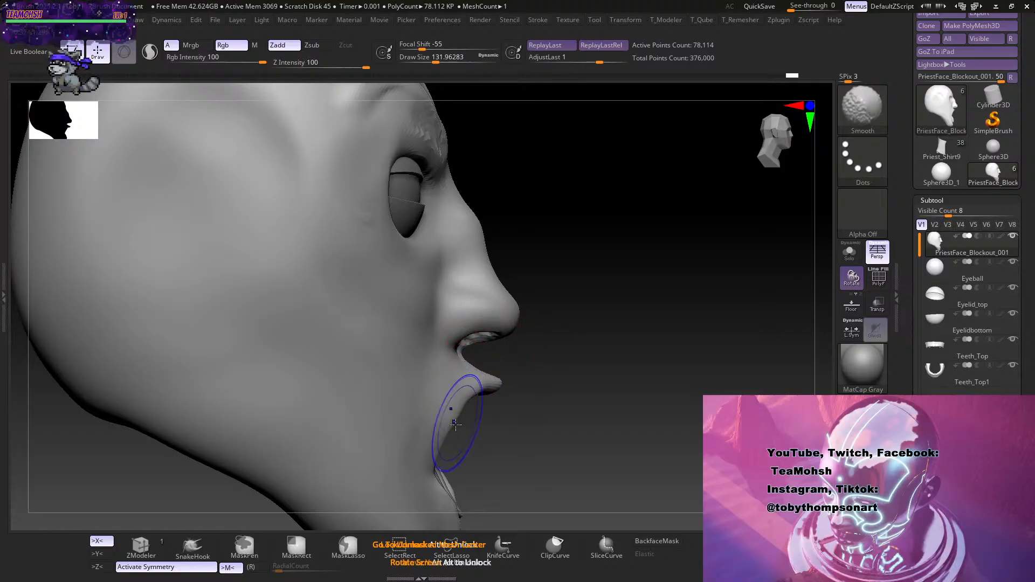
pyautogui.moveTo(600, 393)
pyautogui.mouseDown()
pyautogui.moveTo(472, 396)
pyautogui.moveTo(538, 397)
pyautogui.mouseUp()
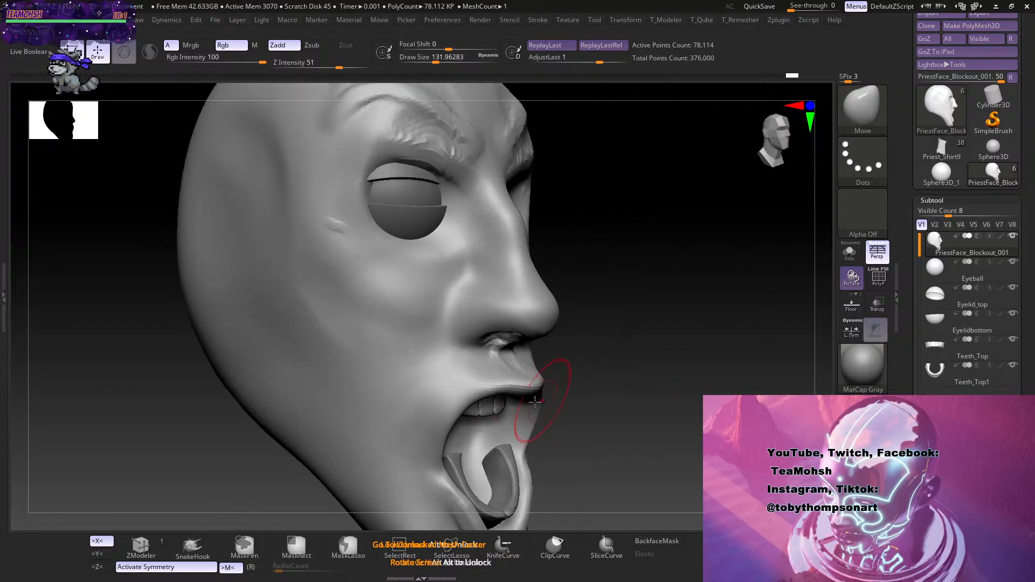
pyautogui.moveTo(660, 413)
pyautogui.mouseDown()
pyautogui.moveTo(607, 382)
pyautogui.moveTo(619, 399)
pyautogui.moveTo(604, 410)
pyautogui.moveTo(635, 416)
pyautogui.moveTo(549, 411)
pyautogui.moveTo(580, 358)
pyautogui.moveTo(599, 359)
pyautogui.mouseUp()
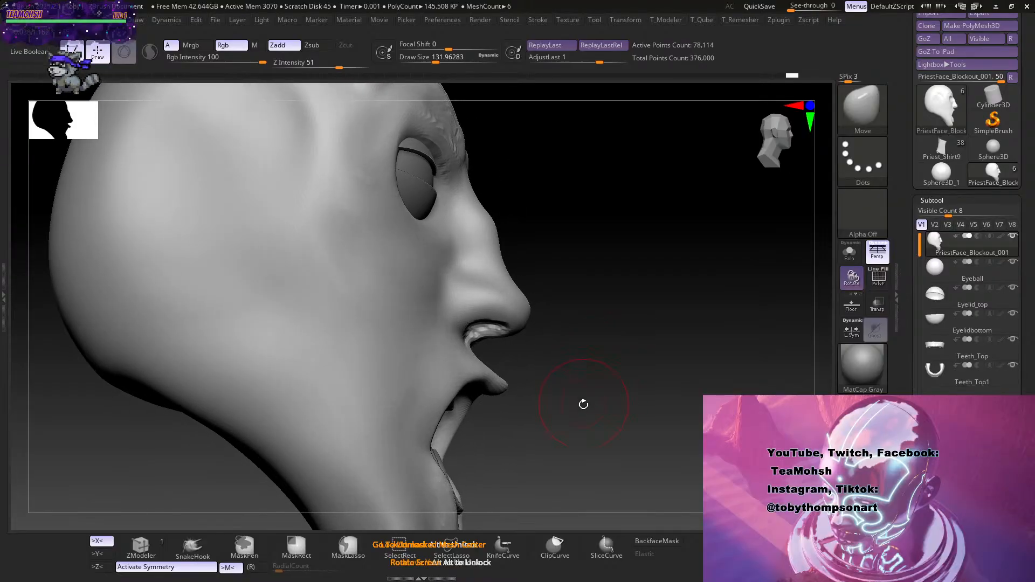
pyautogui.moveTo(582, 404); pyautogui.dragTo(461, 377)
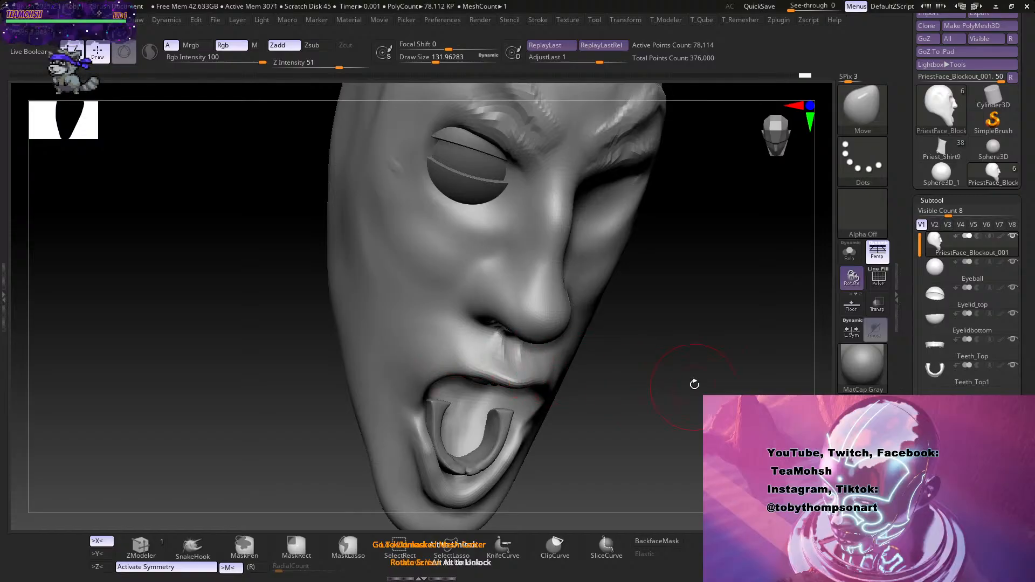
# Select the upper teeth, move them forward behind the upper lip with the Transpose gizmo and adjust their height from the front.
pyautogui.moveTo(694, 384); pyautogui.dragTo(465, 415)
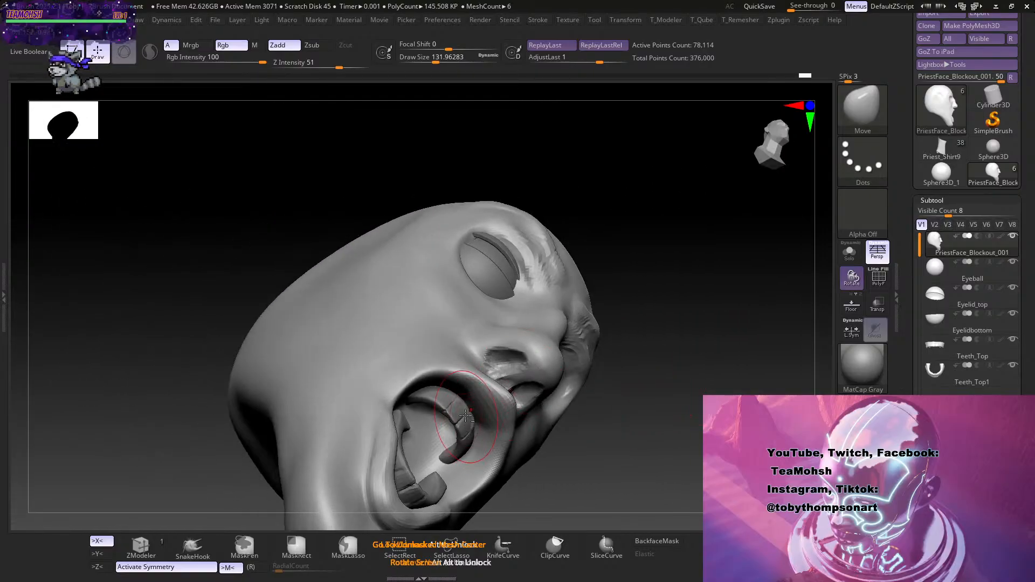
pyautogui.keyDown('alt'); pyautogui.click(441, 402); pyautogui.keyUp('alt')
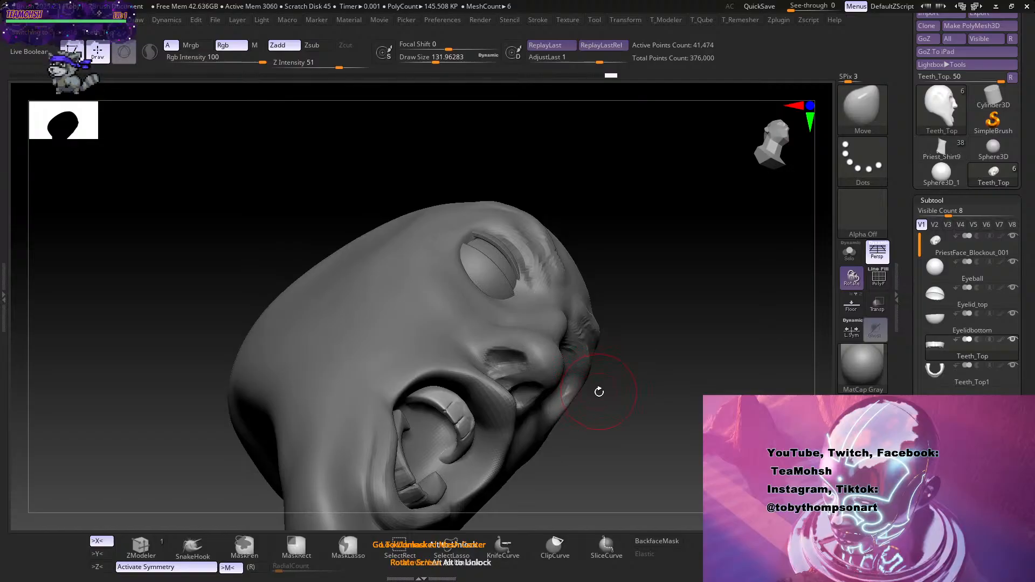
pyautogui.moveTo(592, 410)
pyautogui.mouseDown()
pyautogui.moveTo(615, 461)
pyautogui.moveTo(587, 432)
pyautogui.mouseUp()
pyautogui.press('w')
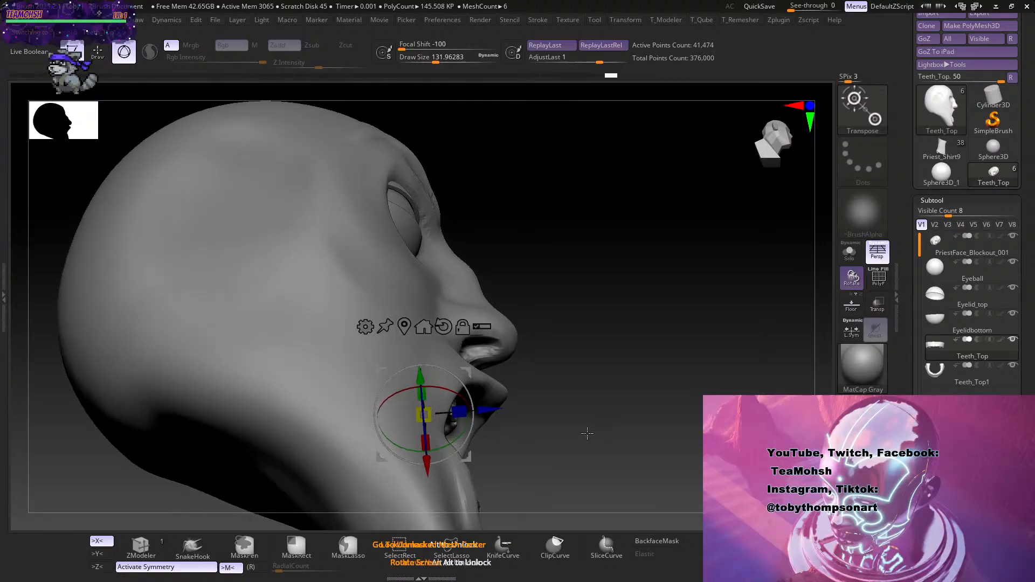
pyautogui.moveTo(494, 408); pyautogui.dragTo(505, 408)
pyautogui.moveTo(638, 416); pyautogui.dragTo(625, 367)
pyautogui.keyDown('alt'); pyautogui.moveTo(619, 437); pyautogui.dragTo(645, 370); pyautogui.keyUp('alt')
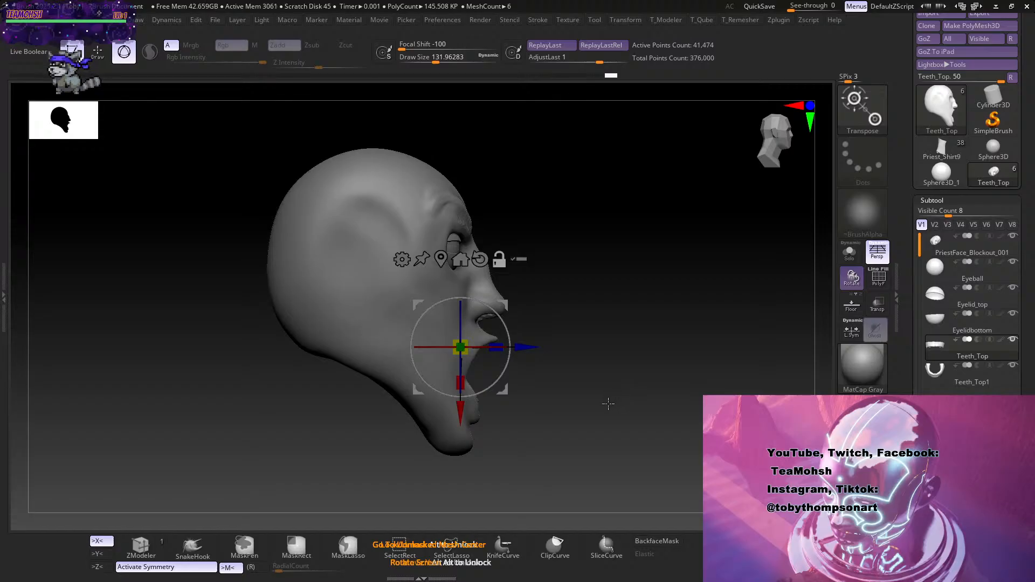
pyautogui.keyDown('alt'); pyautogui.moveTo(608, 405); pyautogui.dragTo(620, 427); pyautogui.keyUp('alt')
pyautogui.moveTo(620, 427); pyautogui.dragTo(578, 432)
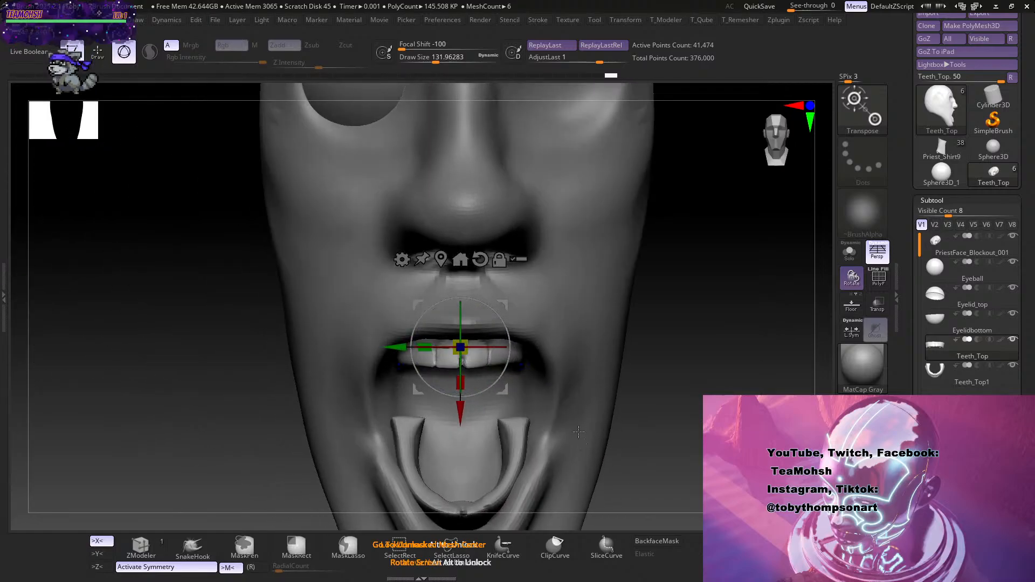
pyautogui.moveTo(461, 414)
pyautogui.mouseDown()
pyautogui.moveTo(461, 432)
pyautogui.moveTo(464, 403)
pyautogui.mouseUp()
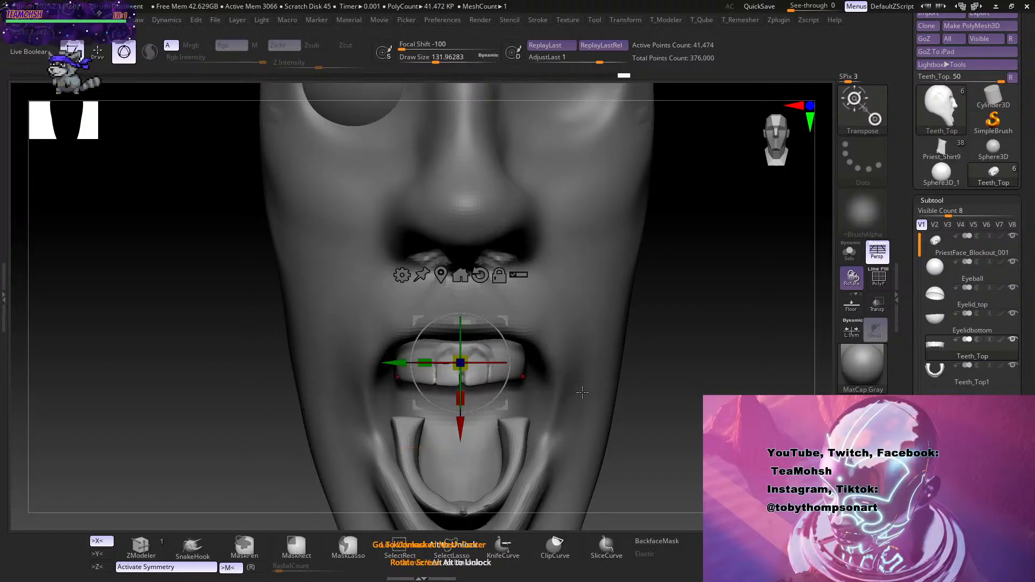
pyautogui.moveTo(471, 369); pyautogui.dragTo(478, 334)
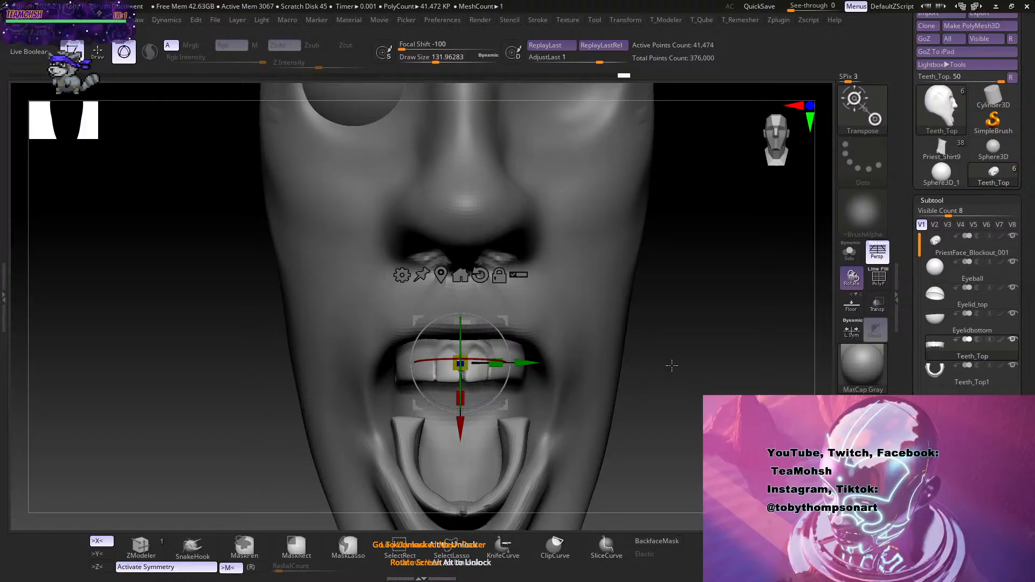
# Reshape the upper teeth to fit the curve of the mouth with the Move brush at size about 177.
pyautogui.press('q')
pyautogui.press('s')
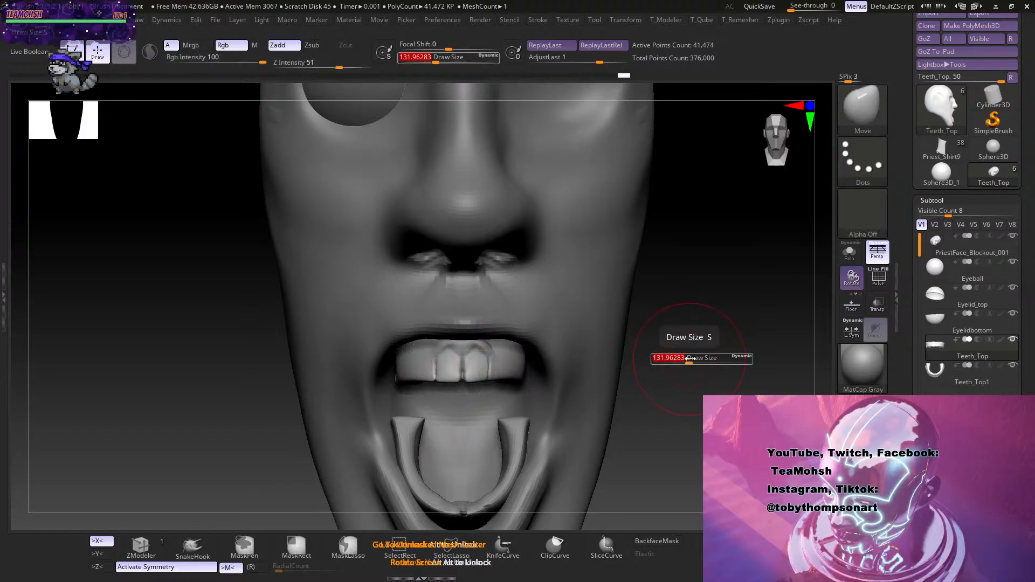
pyautogui.moveTo(695, 360); pyautogui.dragTo(693, 359)
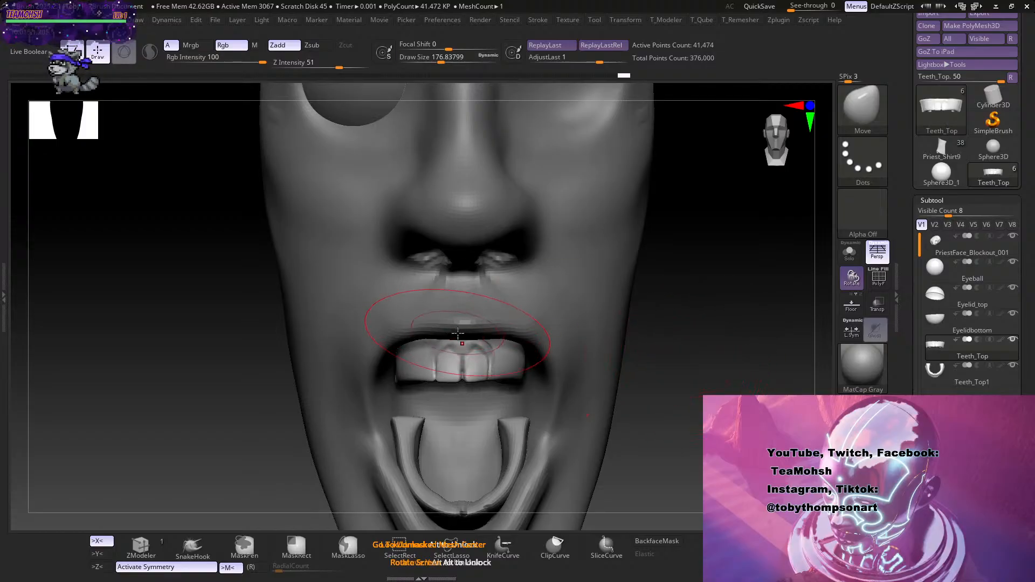
pyautogui.moveTo(749, 323); pyautogui.dragTo(641, 288)
pyautogui.moveTo(536, 352); pyautogui.dragTo(531, 344)
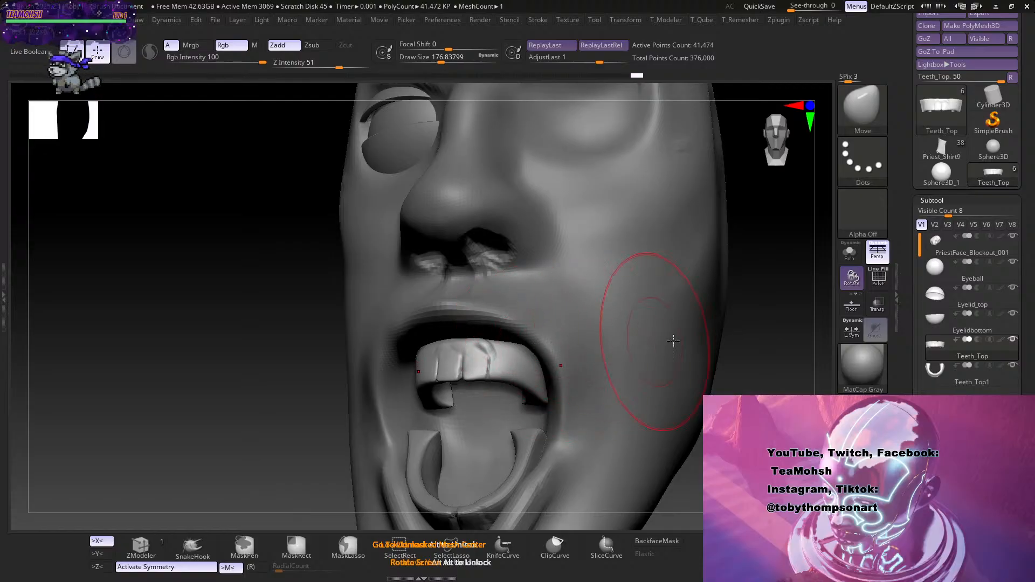
pyautogui.moveTo(768, 396)
pyautogui.mouseDown()
pyautogui.moveTo(705, 335)
pyautogui.moveTo(699, 341)
pyautogui.mouseUp()
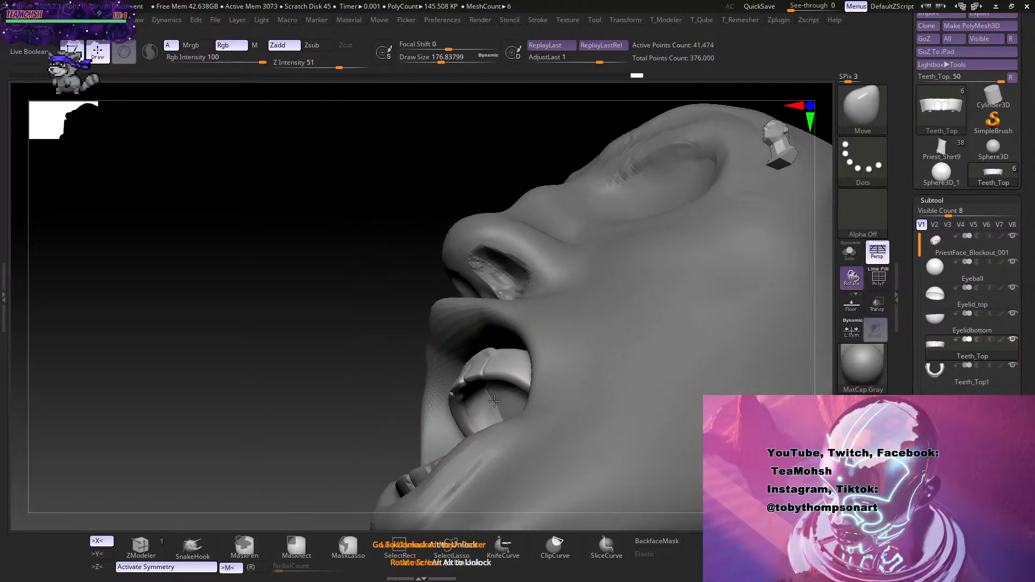
pyautogui.moveTo(509, 399); pyautogui.dragTo(493, 396)
pyautogui.moveTo(372, 402)
pyautogui.mouseDown()
pyautogui.moveTo(722, 378)
pyautogui.moveTo(711, 395)
pyautogui.moveTo(722, 413)
pyautogui.moveTo(740, 391)
pyautogui.moveTo(753, 418)
pyautogui.mouseUp()
# Nudge the upper teeth into place under the lip, centring the gizmo on the mesh and switching X symmetry off and back on.
pyautogui.press('w')
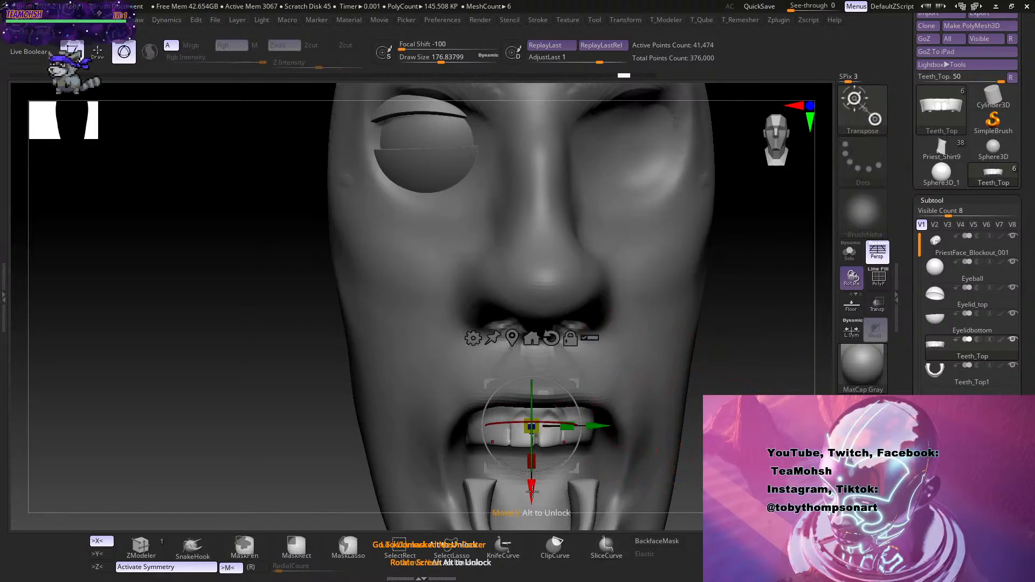
pyautogui.moveTo(531, 491); pyautogui.dragTo(532, 468)
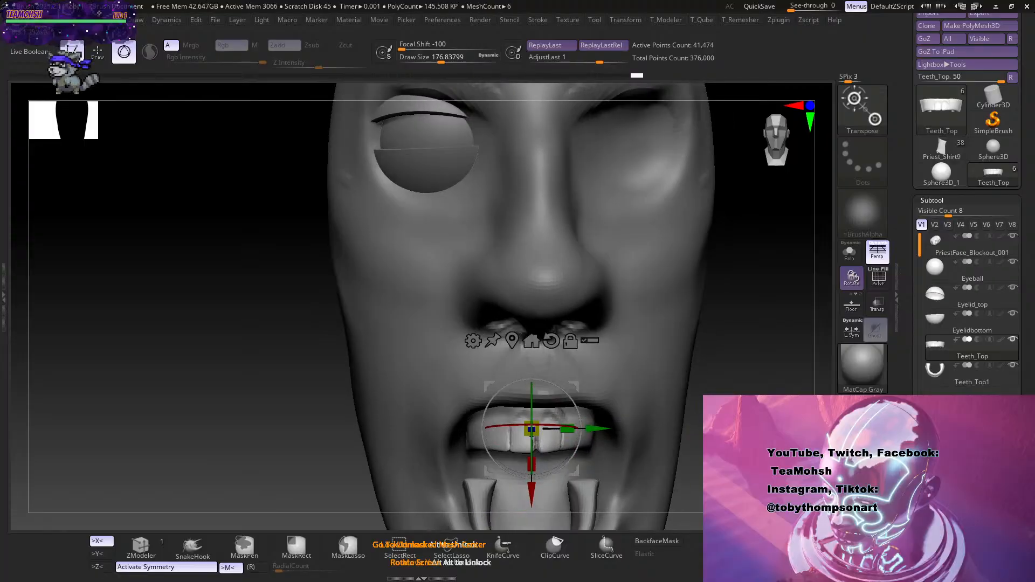
pyautogui.keyDown('alt'); pyautogui.moveTo(722, 442); pyautogui.dragTo(701, 384); pyautogui.keyUp('alt')
pyautogui.press('x')
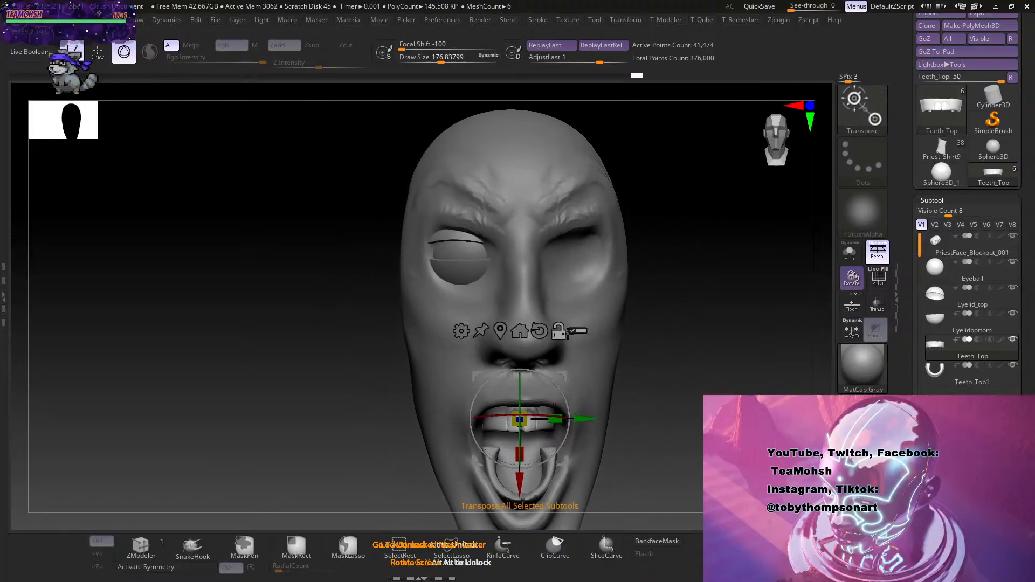
pyautogui.moveTo(519, 419); pyautogui.dragTo(517, 408)
pyautogui.moveTo(684, 395); pyautogui.dragTo(693, 491)
pyautogui.keyDown('alt'); pyautogui.moveTo(610, 394); pyautogui.dragTo(580, 334); pyautogui.keyUp('alt')
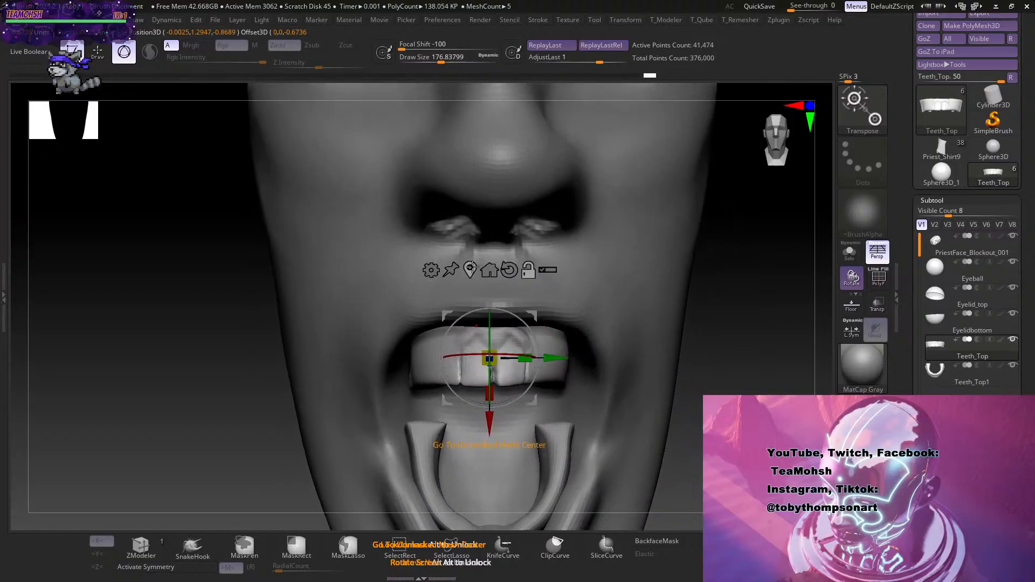
pyautogui.keyDown('alt'); pyautogui.click(505, 258); pyautogui.keyUp('alt')
pyautogui.moveTo(561, 372)
pyautogui.keyDown('ctrl'); pyautogui.mouseDown(button='right')
pyautogui.moveTo(682, 388)
pyautogui.moveTo(558, 370)
pyautogui.mouseUp(button='right'); pyautogui.keyUp('ctrl')
pyautogui.keyDown('alt'); pyautogui.click(561, 350); pyautogui.keyUp('alt')
pyautogui.press('x')
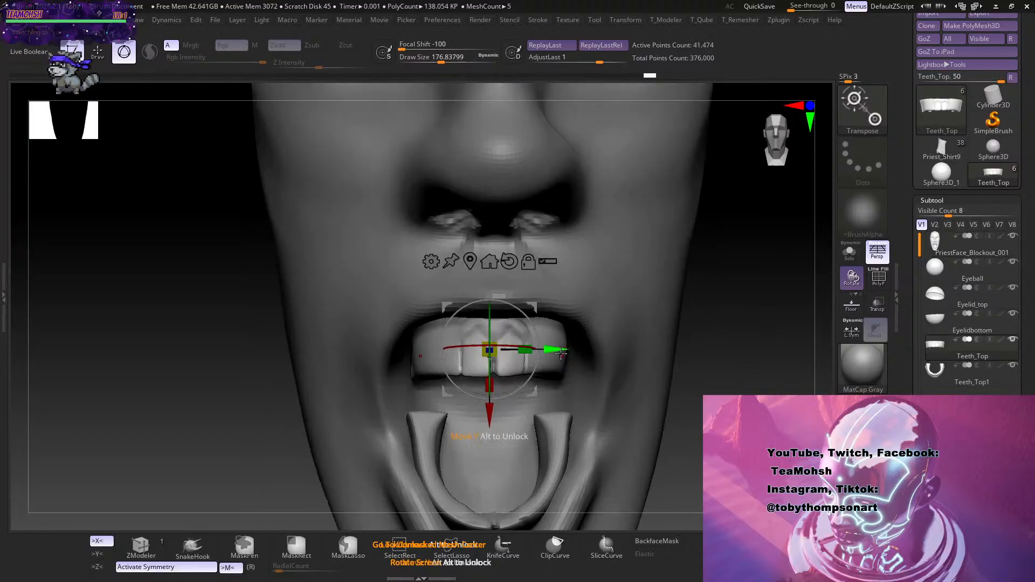
# Try to carve a tooth gap into the side of the upper teeth with the DamStandard brush, reducing its size to about 65.
pyautogui.press('q')
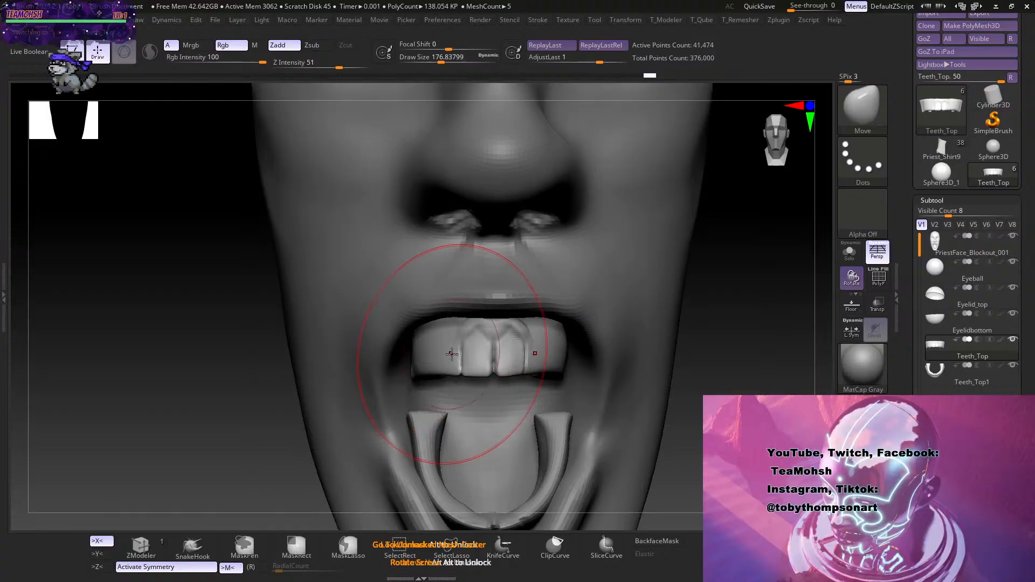
pyautogui.press('s')
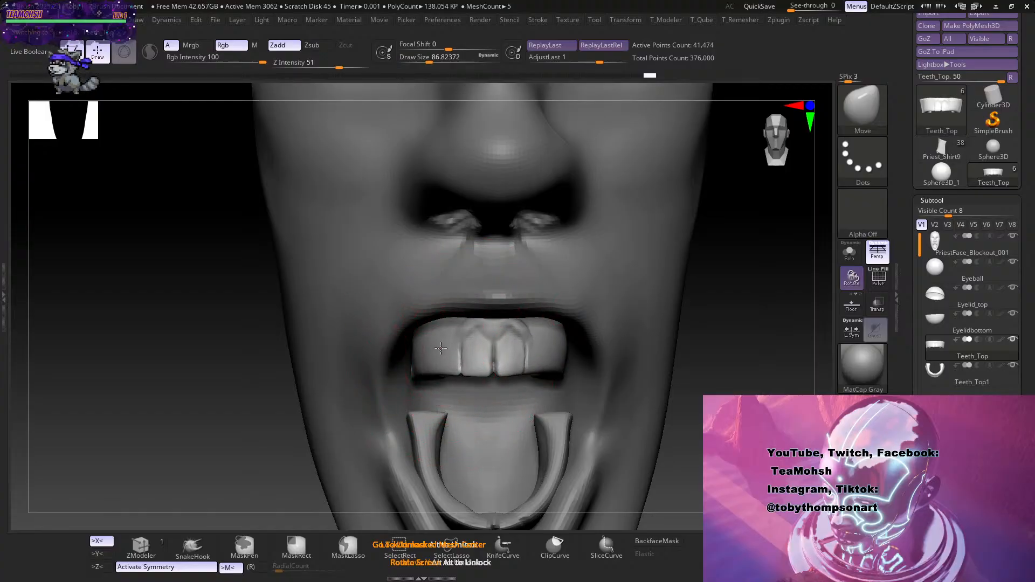
pyautogui.press('b')
pyautogui.press('d')
pyautogui.press('s')
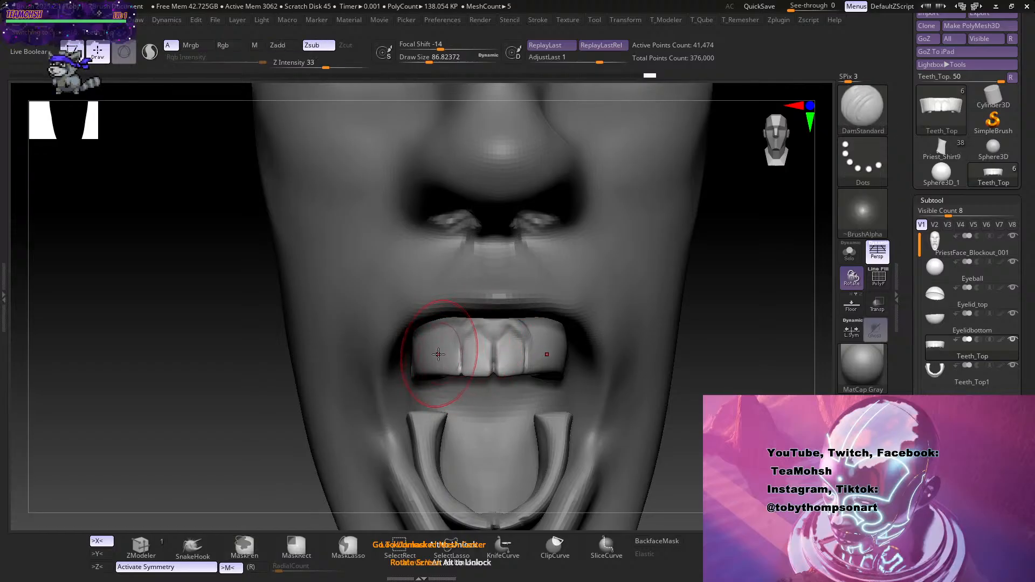
pyautogui.moveTo(437, 369); pyautogui.dragTo(437, 377)
pyautogui.moveTo(721, 345)
pyautogui.mouseDown()
pyautogui.moveTo(693, 342)
pyautogui.moveTo(755, 350)
pyautogui.moveTo(707, 363)
pyautogui.moveTo(718, 369)
pyautogui.mouseUp()
pyautogui.press('s')
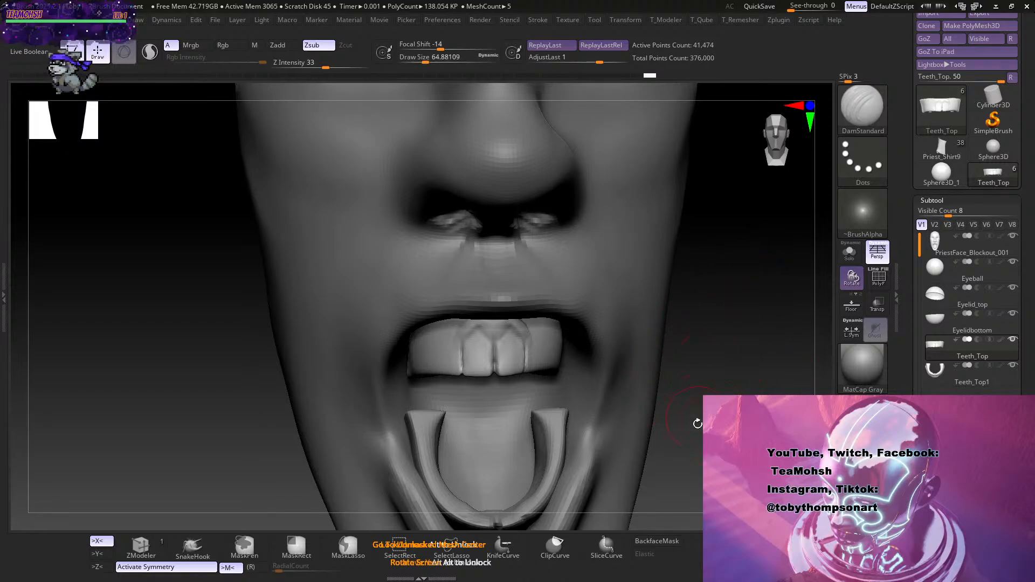
# Select the lower teeth, adjust their back ends with the Move brush at size about 83 and smooth them.
pyautogui.moveTo(700, 423)
pyautogui.mouseDown()
pyautogui.moveTo(713, 342)
pyautogui.moveTo(716, 385)
pyautogui.mouseUp()
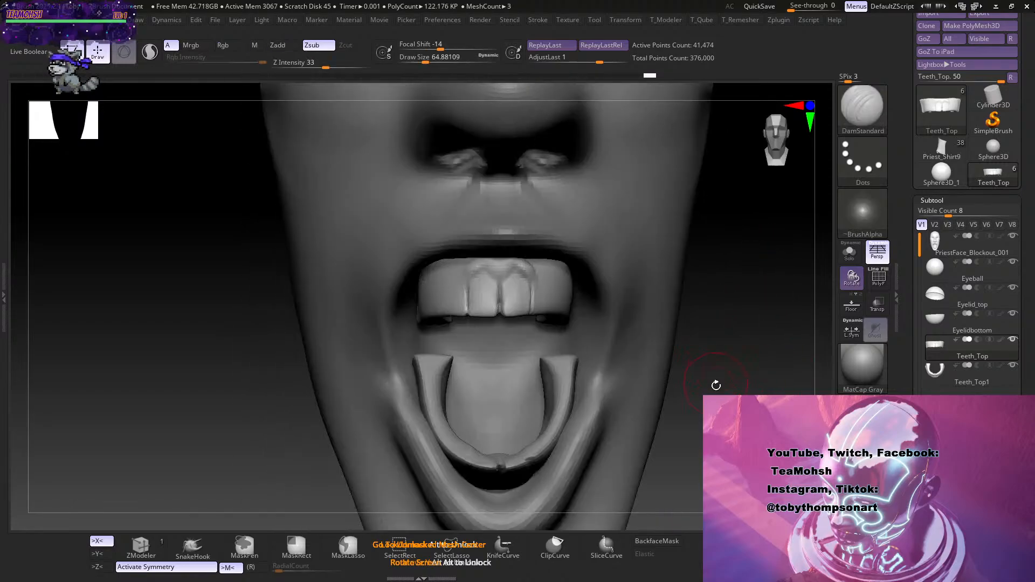
pyautogui.moveTo(699, 442); pyautogui.dragTo(701, 391)
pyautogui.keyDown('alt'); pyautogui.click(496, 410); pyautogui.keyUp('alt')
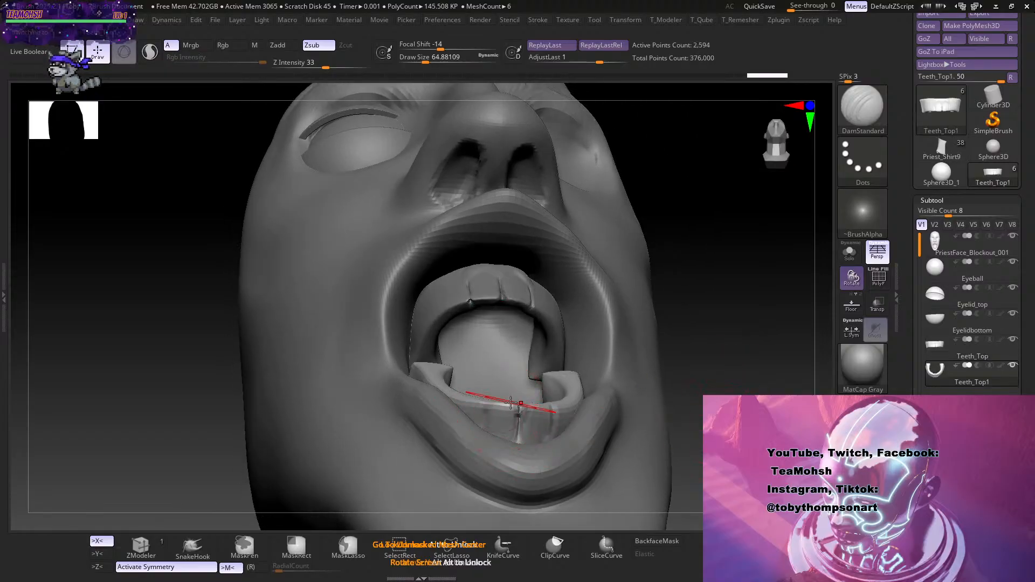
pyautogui.press('b')
pyautogui.press('m')
pyautogui.press('v')
pyautogui.press('s')
pyautogui.moveTo(445, 376)
pyautogui.mouseDown()
pyautogui.moveTo(456, 389)
pyautogui.moveTo(445, 368)
pyautogui.mouseUp()
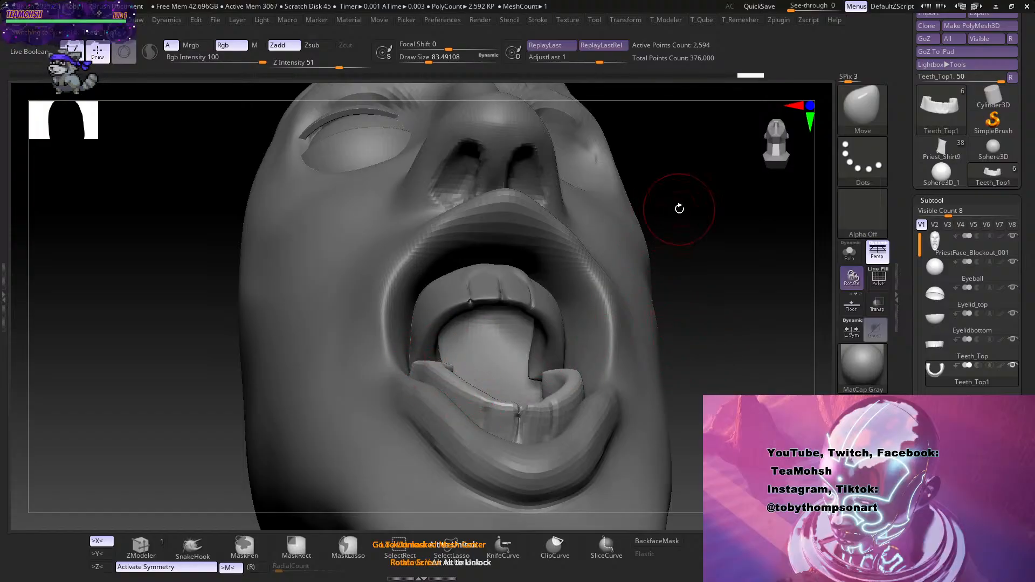
pyautogui.moveTo(753, 351); pyautogui.dragTo(739, 388)
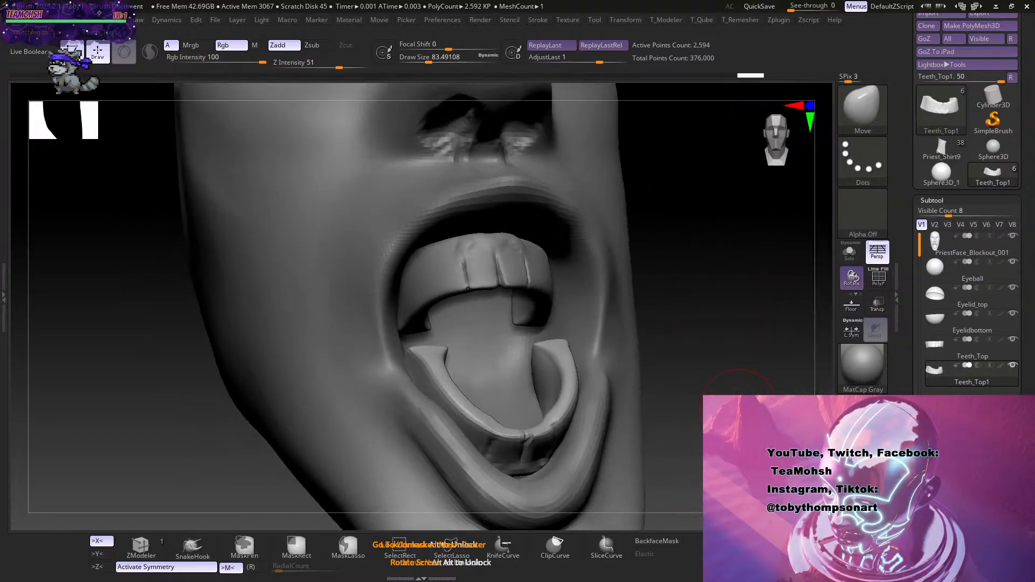
pyautogui.keyDown('shift'); pyautogui.moveTo(545, 355); pyautogui.dragTo(549, 341); pyautogui.keyUp('shift')
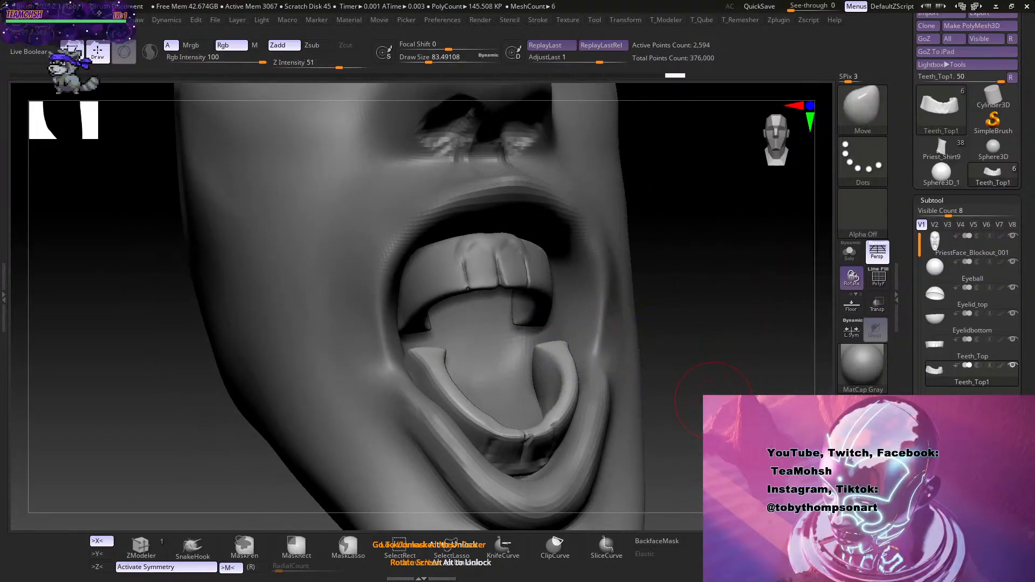
# Reshape the horseshoe of the lower teeth inside the mouth with the Move brush at size about 108.
pyautogui.moveTo(670, 428); pyautogui.dragTo(680, 411)
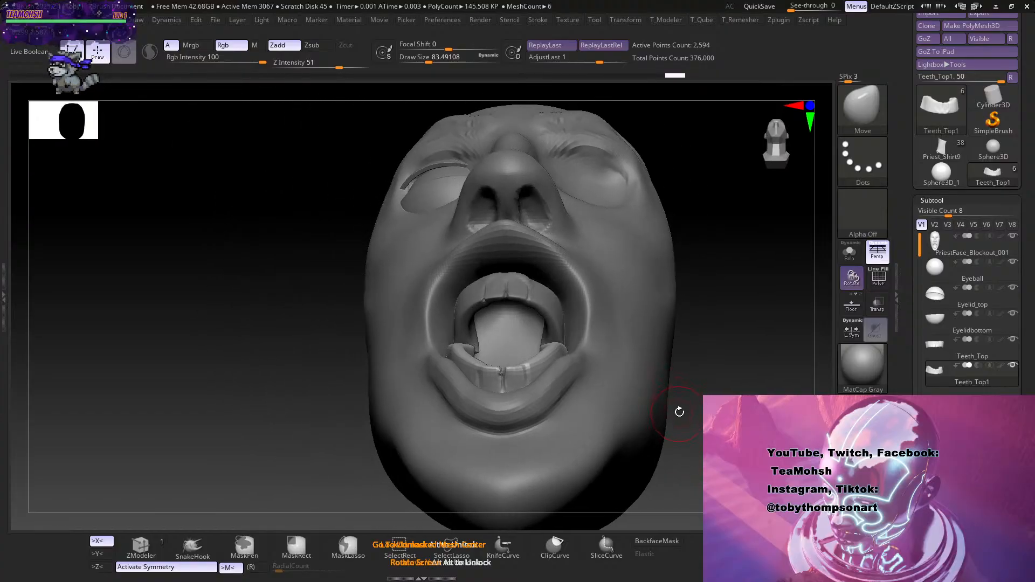
pyautogui.moveTo(724, 282)
pyautogui.mouseDown()
pyautogui.moveTo(701, 426)
pyautogui.moveTo(544, 410)
pyautogui.moveTo(467, 365)
pyautogui.moveTo(563, 337)
pyautogui.mouseUp()
pyautogui.moveTo(754, 351)
pyautogui.mouseDown()
pyautogui.moveTo(660, 414)
pyautogui.moveTo(696, 397)
pyautogui.moveTo(701, 356)
pyautogui.mouseUp()
pyautogui.press('s')
pyautogui.moveTo(546, 307); pyautogui.dragTo(536, 297)
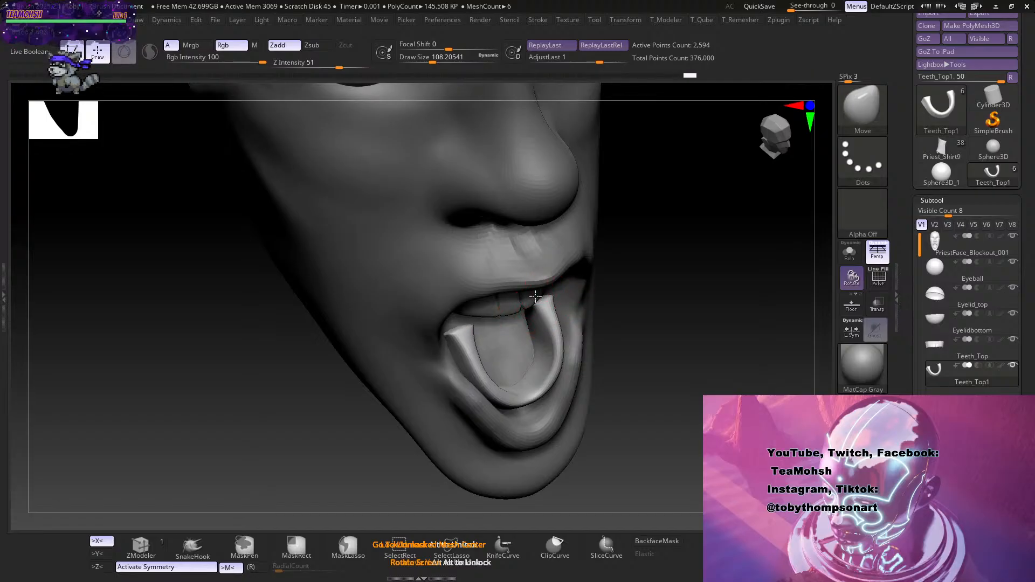
pyautogui.moveTo(682, 377); pyautogui.dragTo(630, 399)
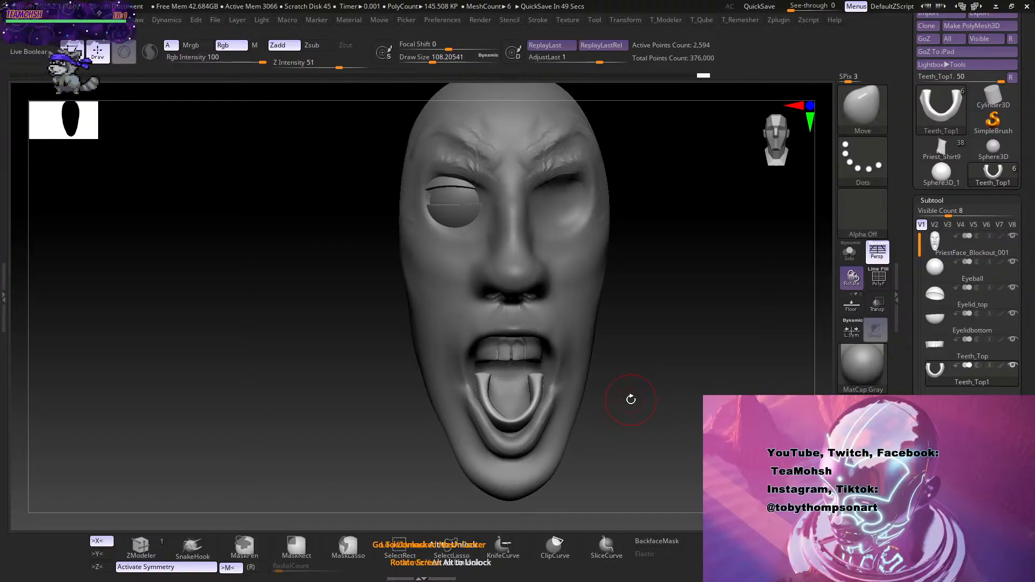
# Rotate the lower teeth with the gizmo so the horseshoe tilts to match the open jaw, and nudge them into place.
pyautogui.moveTo(631, 400)
pyautogui.mouseDown()
pyautogui.moveTo(591, 418)
pyautogui.moveTo(634, 416)
pyautogui.moveTo(649, 439)
pyautogui.moveTo(664, 411)
pyautogui.moveTo(639, 384)
pyautogui.moveTo(681, 377)
pyautogui.moveTo(686, 395)
pyautogui.moveTo(611, 386)
pyautogui.mouseUp()
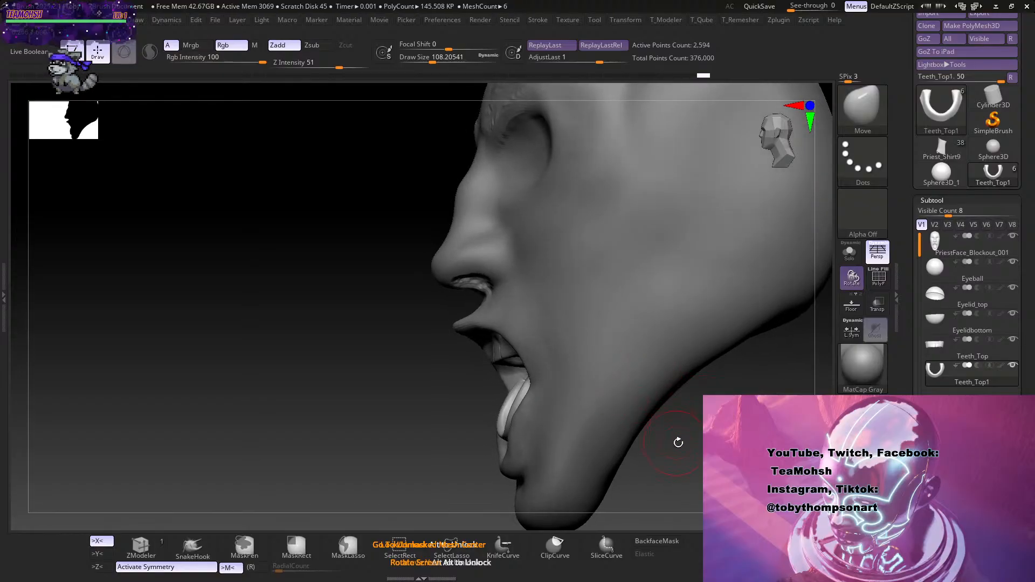
pyautogui.moveTo(678, 442)
pyautogui.mouseDown()
pyautogui.moveTo(701, 436)
pyautogui.moveTo(567, 409)
pyautogui.mouseUp()
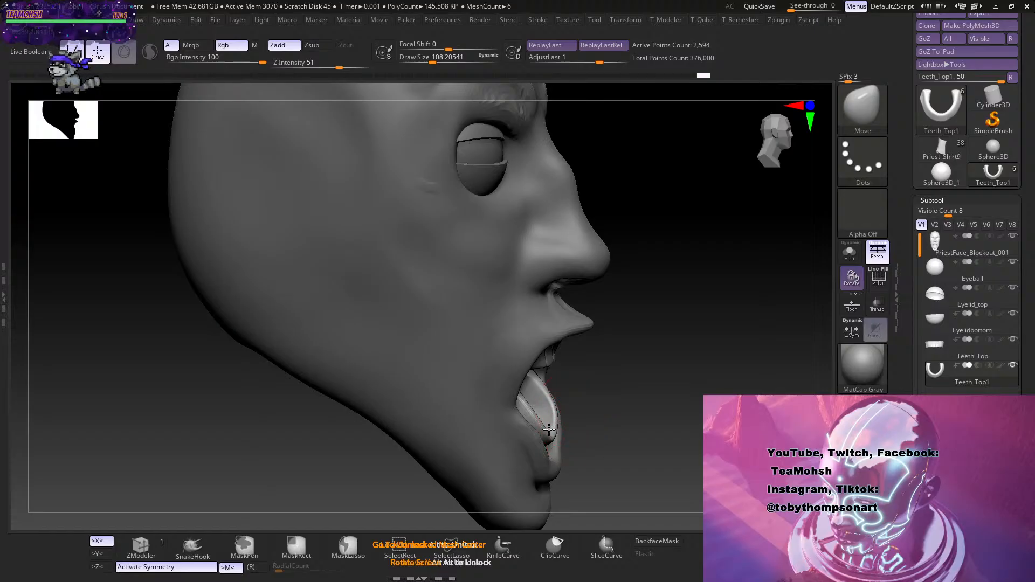
pyautogui.press('r')
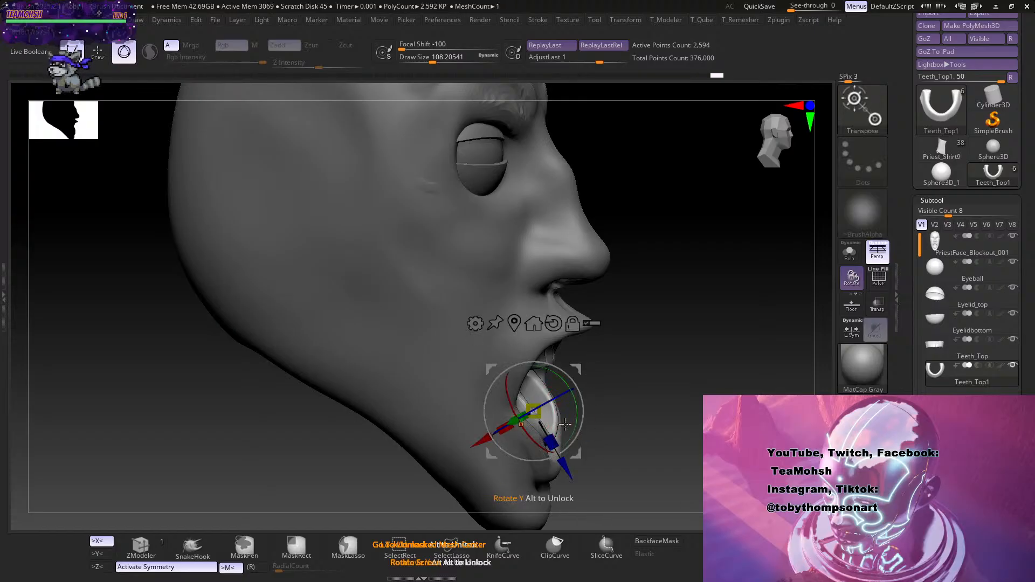
pyautogui.hotkey('ctrl', 'shift', 'z')
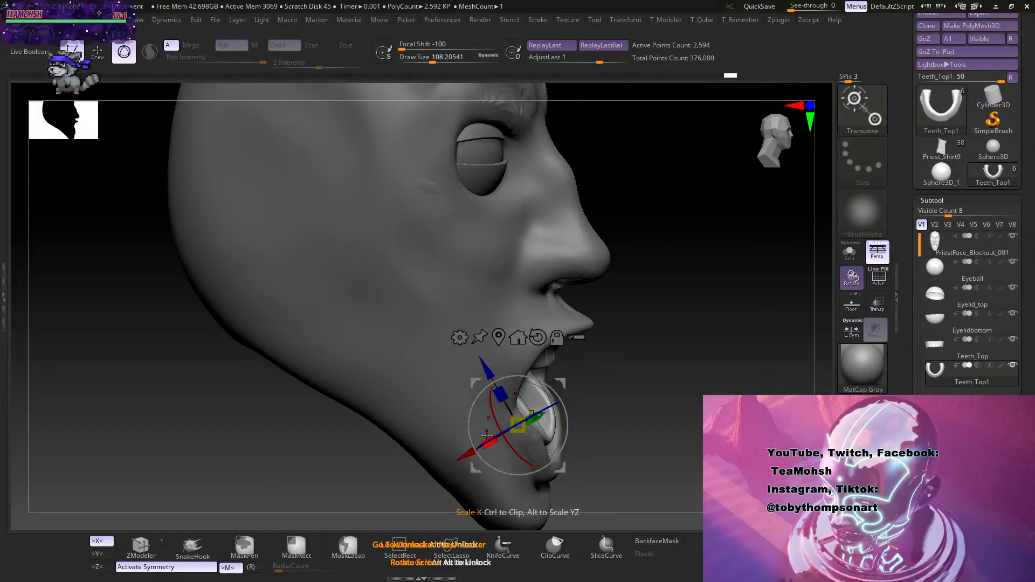
pyautogui.moveTo(644, 410)
pyautogui.mouseDown()
pyautogui.moveTo(572, 411)
pyautogui.moveTo(641, 391)
pyautogui.moveTo(658, 401)
pyautogui.mouseUp()
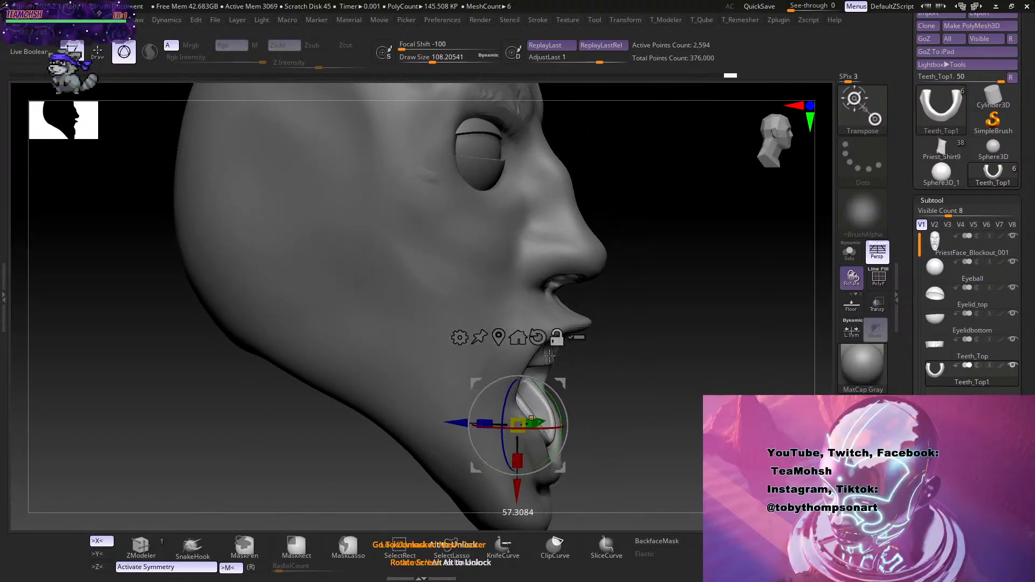
pyautogui.moveTo(518, 486); pyautogui.dragTo(518, 484)
pyautogui.moveTo(655, 411)
pyautogui.mouseDown()
pyautogui.moveTo(550, 409)
pyautogui.moveTo(639, 406)
pyautogui.mouseUp()
pyautogui.moveTo(711, 372); pyautogui.dragTo(640, 337)
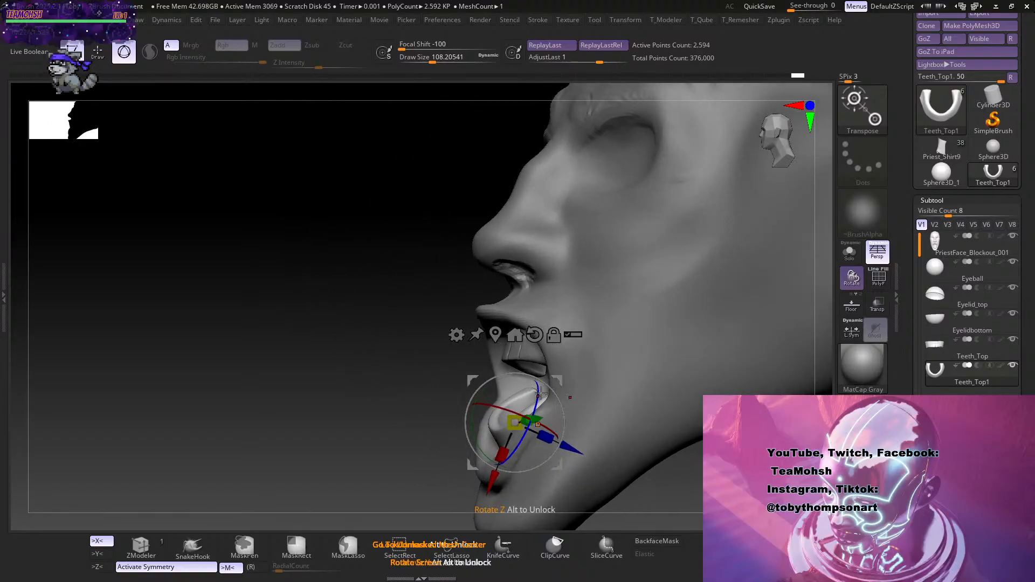
# Fine-tune the tilt of the lower teeth, reset the gizmo orientation and shift them along Z behind the lower lip.
pyautogui.moveTo(480, 432); pyautogui.dragTo(478, 423)
pyautogui.moveTo(364, 481); pyautogui.dragTo(634, 364)
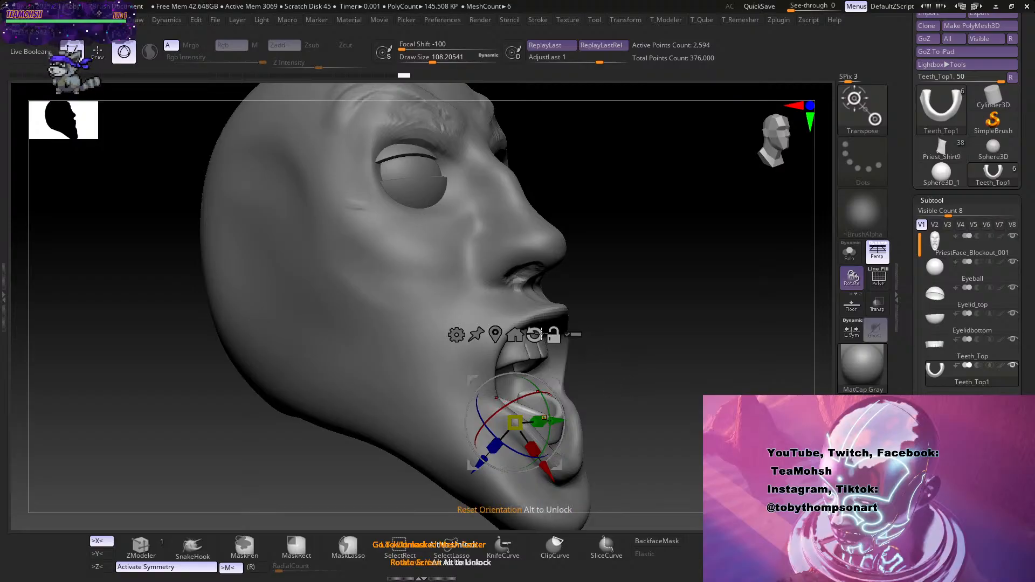
pyautogui.keyDown('shift'); pyautogui.moveTo(610, 362); pyautogui.dragTo(597, 418); pyautogui.keyUp('shift')
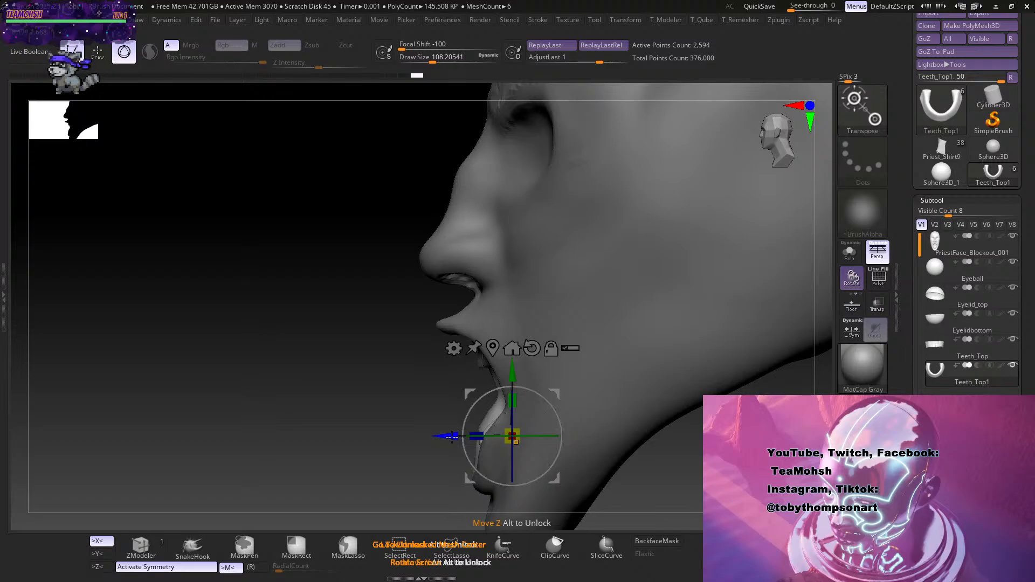
pyautogui.moveTo(454, 437); pyautogui.dragTo(453, 436)
pyautogui.moveTo(438, 375)
pyautogui.mouseDown()
pyautogui.moveTo(632, 384)
pyautogui.moveTo(638, 398)
pyautogui.moveTo(616, 394)
pyautogui.moveTo(641, 399)
pyautogui.moveTo(584, 433)
pyautogui.mouseUp()
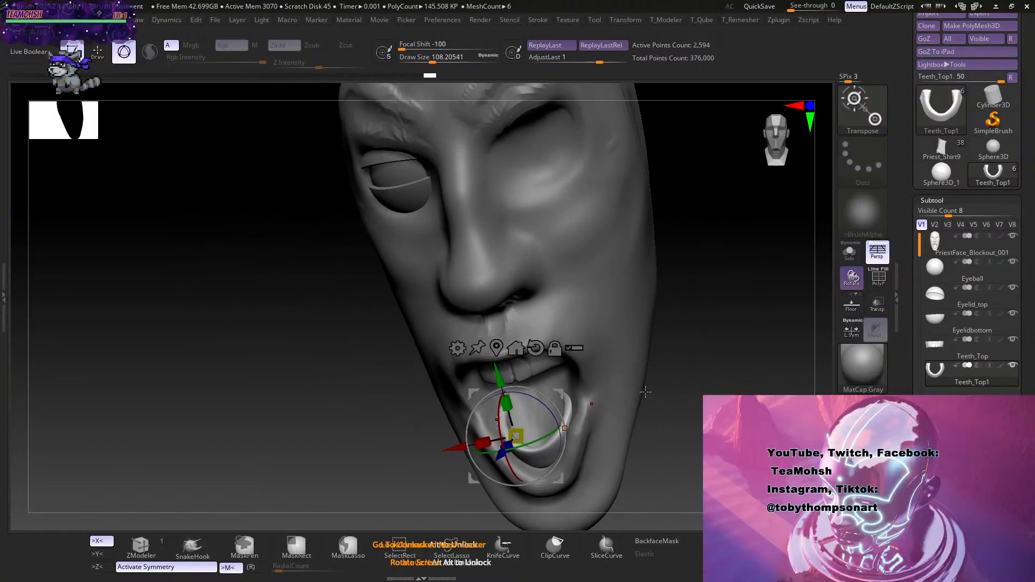
# Select the face mesh and build up the inside of the mouth between the rows of teeth with the ClayBuildup brush.
pyautogui.press('q')
pyautogui.moveTo(693, 384); pyautogui.dragTo(665, 390)
pyautogui.keyDown('alt'); pyautogui.click(539, 395); pyautogui.keyUp('alt')
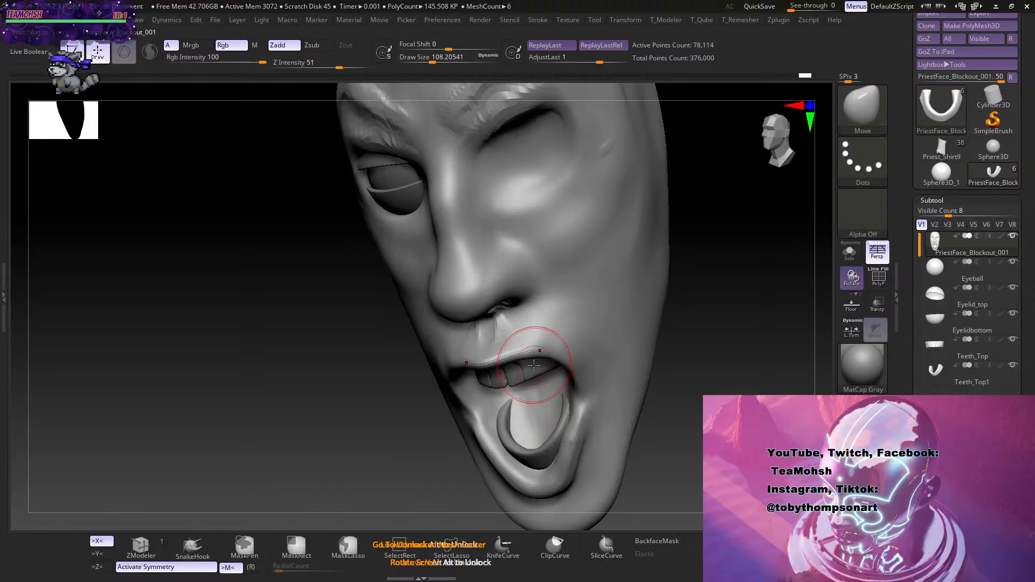
pyautogui.press('b')
pyautogui.press('c')
pyautogui.press('b')
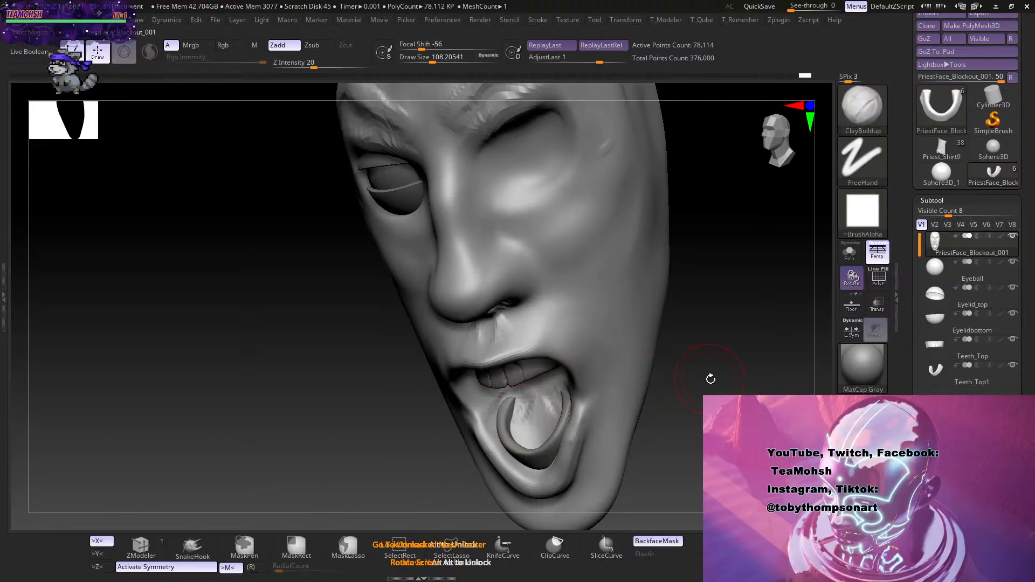
pyautogui.moveTo(710, 379); pyautogui.dragTo(553, 374)
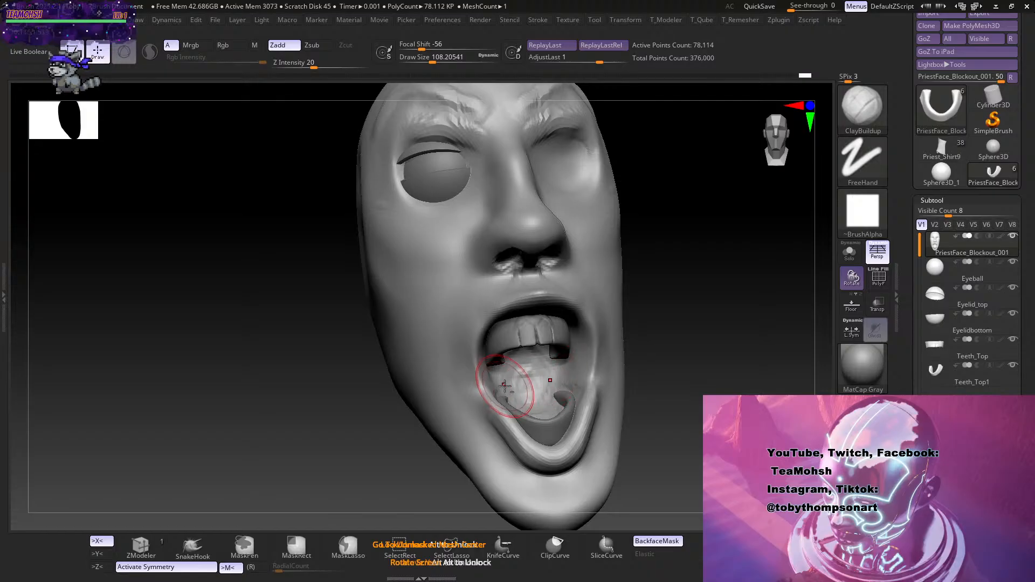
pyautogui.moveTo(682, 371); pyautogui.dragTo(699, 346)
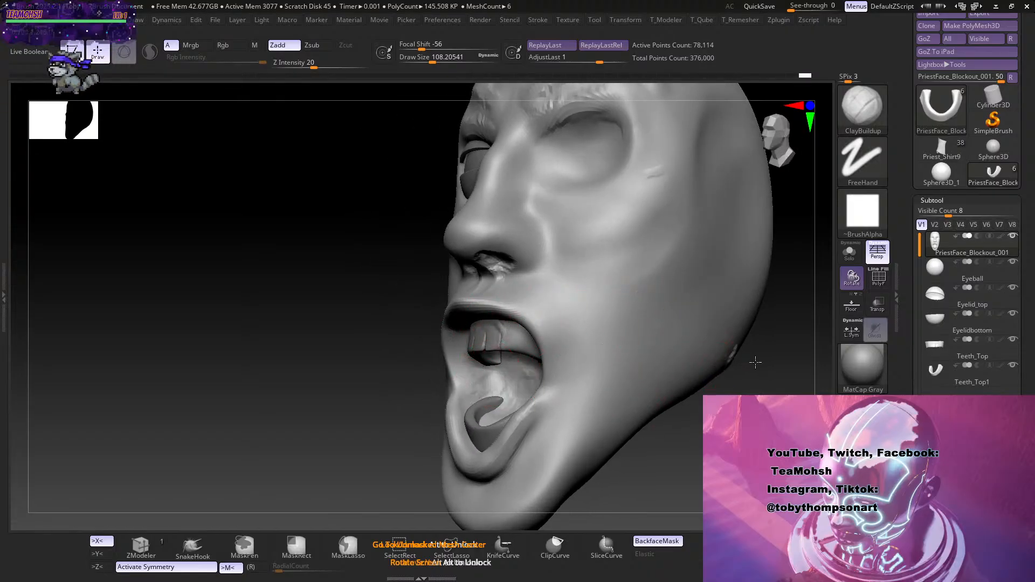
# Reshape the sides of the mouth opening around the upper teeth with the Move brush at size about 108.
pyautogui.moveTo(698, 434); pyautogui.dragTo(710, 310)
pyautogui.press('b')
pyautogui.press('m')
pyautogui.press('v')
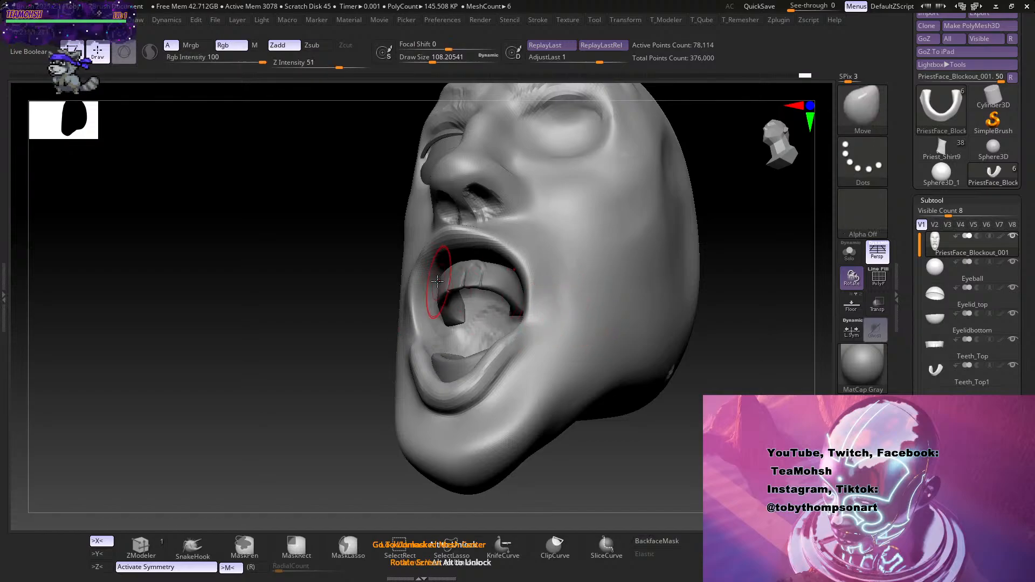
pyautogui.moveTo(421, 280); pyautogui.dragTo(417, 253)
pyautogui.moveTo(310, 329); pyautogui.dragTo(387, 349)
pyautogui.moveTo(606, 312)
pyautogui.mouseDown()
pyautogui.moveTo(628, 310)
pyautogui.moveTo(517, 302)
pyautogui.mouseUp()
pyautogui.moveTo(422, 293); pyautogui.dragTo(425, 310)
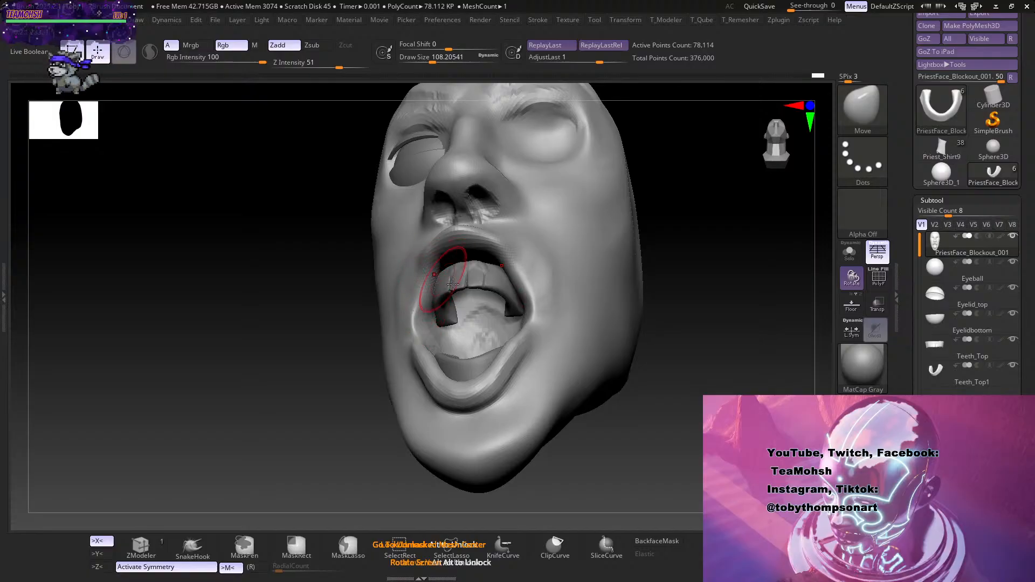
# Adjust the side profile of the upper lip with the Move brush and smooth the area above the mouth corner.
pyautogui.moveTo(650, 287)
pyautogui.mouseDown()
pyautogui.moveTo(687, 307)
pyautogui.moveTo(573, 296)
pyautogui.moveTo(632, 263)
pyautogui.mouseUp()
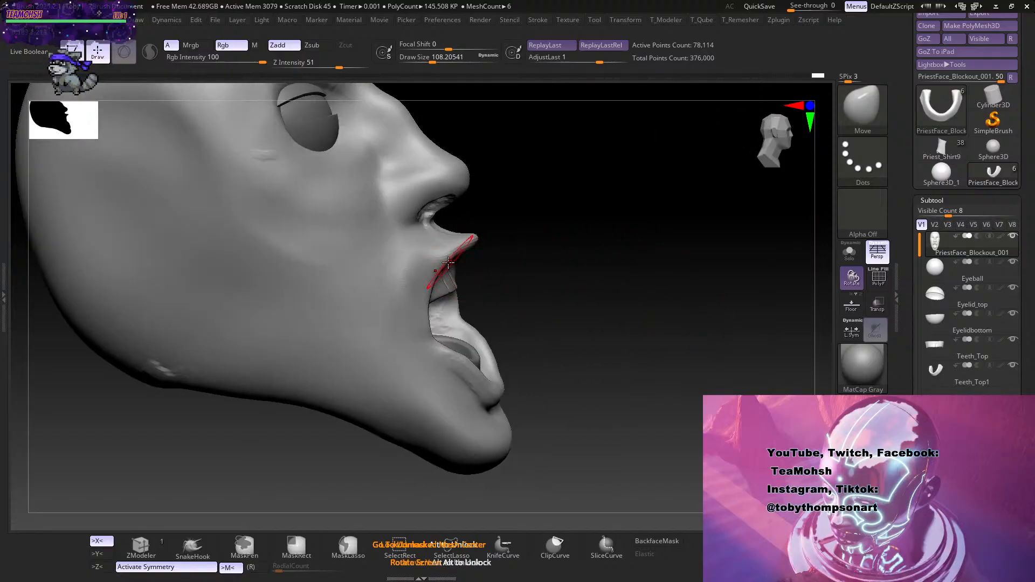
pyautogui.moveTo(575, 277); pyautogui.dragTo(585, 277)
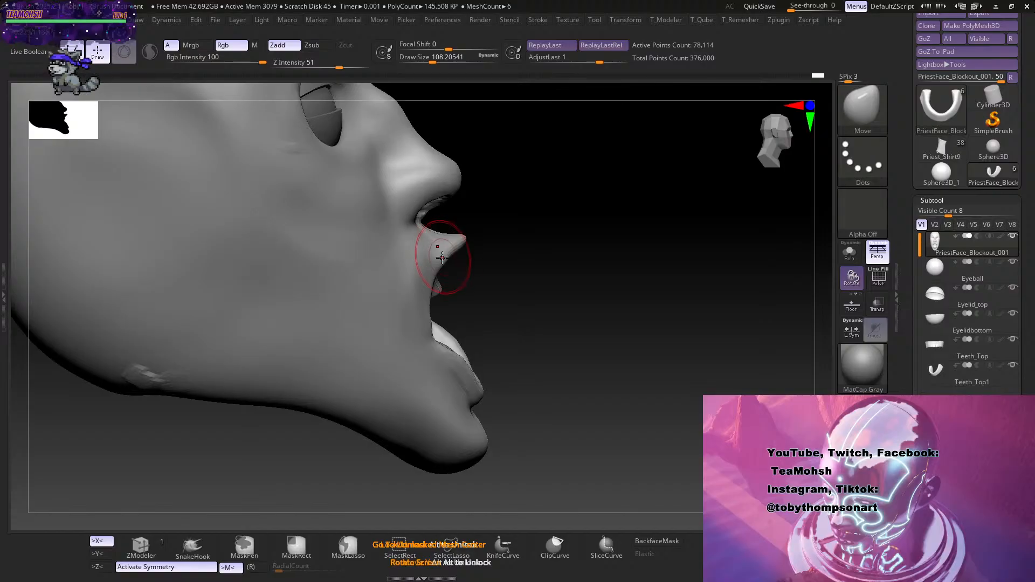
pyautogui.moveTo(541, 261)
pyautogui.mouseDown()
pyautogui.moveTo(529, 311)
pyautogui.moveTo(476, 289)
pyautogui.moveTo(480, 245)
pyautogui.moveTo(518, 262)
pyautogui.mouseUp()
pyautogui.keyDown('shift'); pyautogui.moveTo(449, 267); pyautogui.dragTo(446, 302); pyautogui.keyUp('shift')
# Build up the edge of the upper lip toward the mouth corner with the ClayBuildup brush at size about 97.
pyautogui.press('s')
pyautogui.moveTo(496, 342)
pyautogui.mouseDown()
pyautogui.moveTo(452, 380)
pyautogui.moveTo(471, 388)
pyautogui.moveTo(493, 381)
pyautogui.moveTo(500, 362)
pyautogui.moveTo(538, 361)
pyautogui.moveTo(521, 392)
pyautogui.moveTo(498, 332)
pyautogui.mouseUp()
pyautogui.press('b')
pyautogui.press('c')
pyautogui.press('b')
pyautogui.press('s')
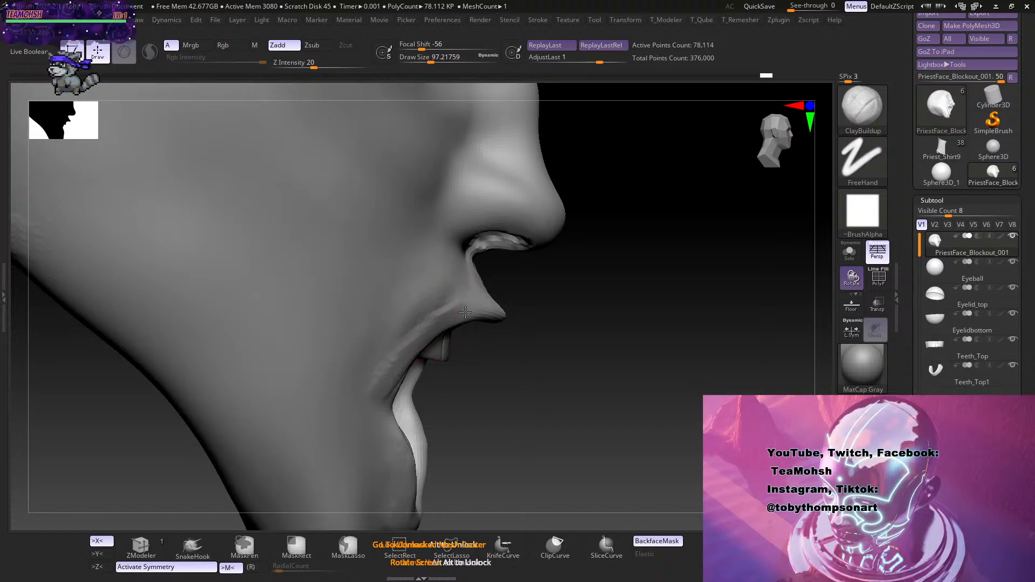
# Try to thicken the upper lip's edge with the Inflat brush, and undo the last stroke.
pyautogui.moveTo(484, 397)
pyautogui.mouseDown()
pyautogui.moveTo(372, 413)
pyautogui.moveTo(334, 399)
pyautogui.mouseUp()
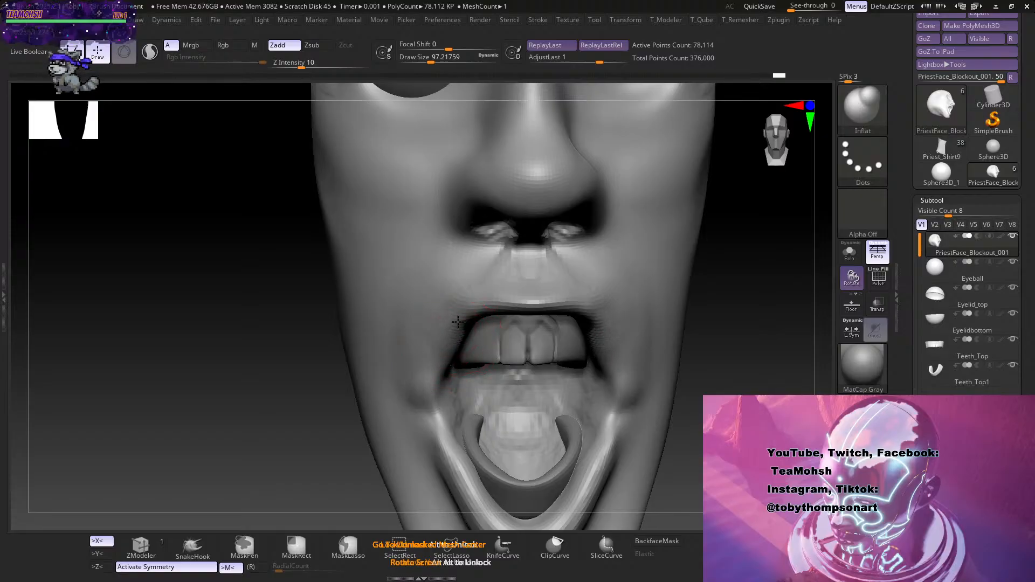
pyautogui.moveTo(716, 335)
pyautogui.mouseDown()
pyautogui.moveTo(742, 326)
pyautogui.moveTo(695, 348)
pyautogui.mouseUp()
pyautogui.hotkey('ctrl', 'z')
# Add volume along the side of the upper lip with the ClayBuildup brush at size about 51.
pyautogui.press('s')
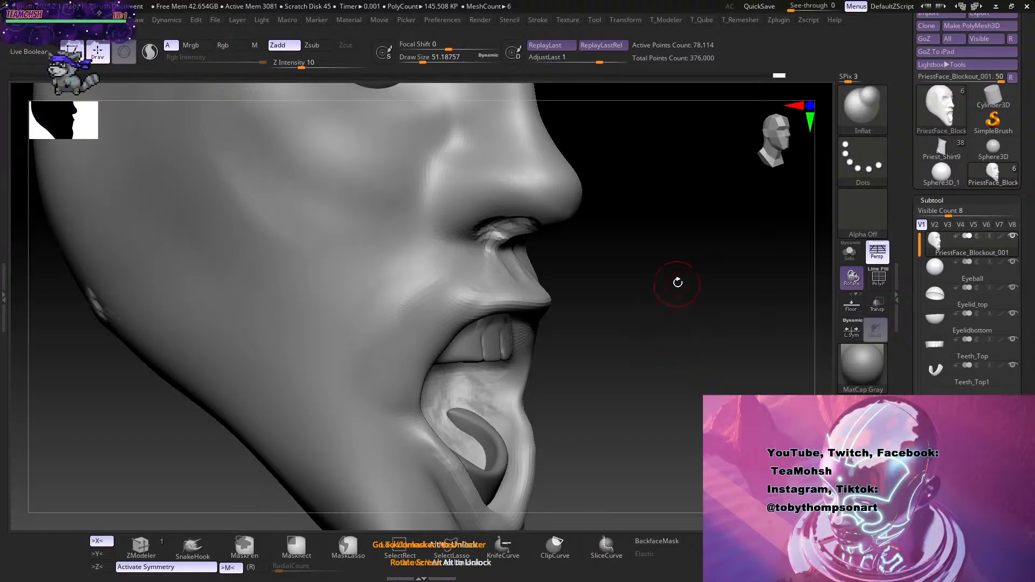
pyautogui.press('b')
pyautogui.press('c')
pyautogui.press('b')
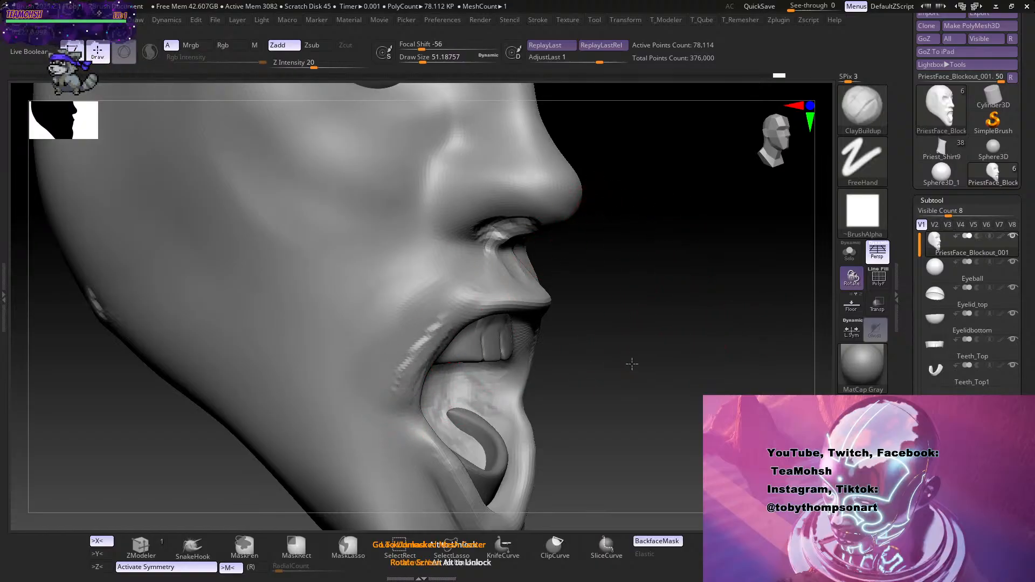
pyautogui.moveTo(632, 364); pyautogui.dragTo(453, 336)
pyautogui.moveTo(706, 314); pyautogui.dragTo(554, 294)
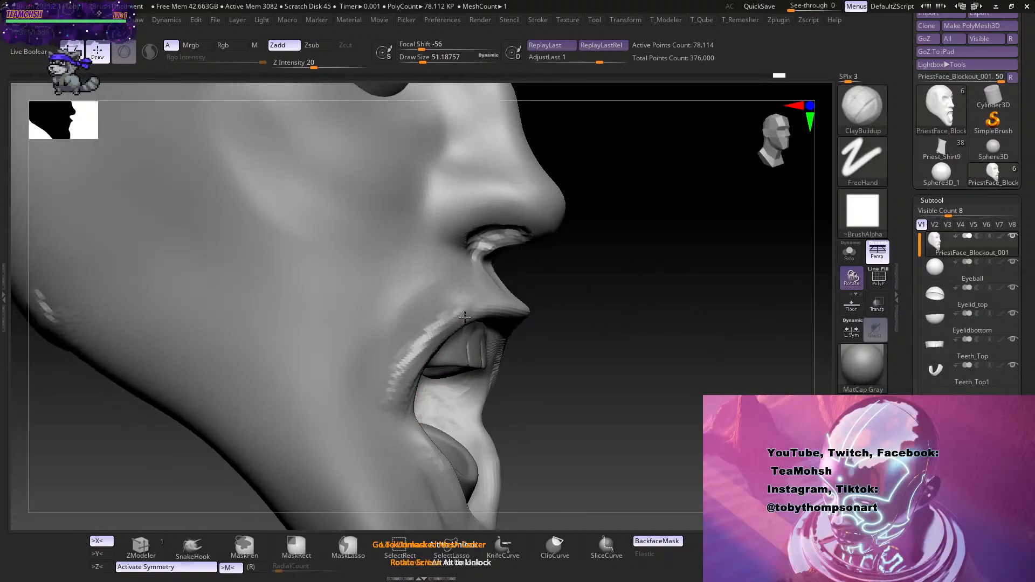
# Smooth the rough clay strokes along the upper lip and the corner of the mouth.
pyautogui.moveTo(465, 317)
pyautogui.mouseDown()
pyautogui.moveTo(398, 418)
pyautogui.moveTo(428, 327)
pyautogui.moveTo(399, 377)
pyautogui.moveTo(458, 307)
pyautogui.moveTo(404, 358)
pyautogui.moveTo(411, 347)
pyautogui.moveTo(396, 412)
pyautogui.mouseUp()
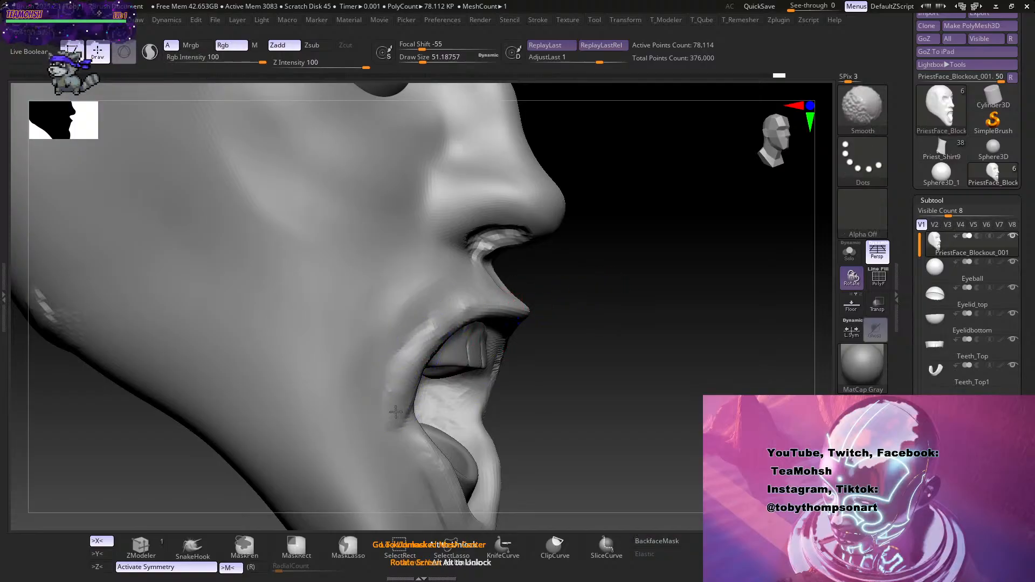
pyautogui.moveTo(716, 248)
pyautogui.mouseDown()
pyautogui.moveTo(640, 289)
pyautogui.moveTo(658, 287)
pyautogui.moveTo(670, 321)
pyautogui.moveTo(544, 422)
pyautogui.moveTo(546, 443)
pyautogui.moveTo(539, 395)
pyautogui.mouseUp()
pyautogui.moveTo(649, 359)
pyautogui.mouseDown()
pyautogui.moveTo(584, 396)
pyautogui.moveTo(647, 398)
pyautogui.moveTo(664, 313)
pyautogui.mouseUp()
pyautogui.press('shift')
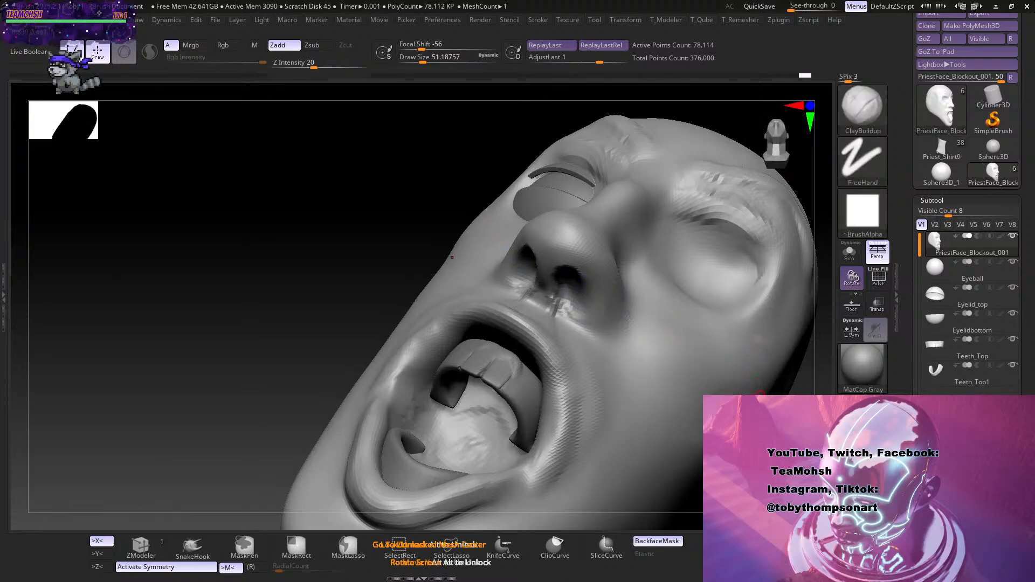
pyautogui.moveTo(795, 367)
pyautogui.mouseDown()
pyautogui.moveTo(755, 323)
pyautogui.moveTo(771, 258)
pyautogui.moveTo(761, 368)
pyautogui.mouseUp()
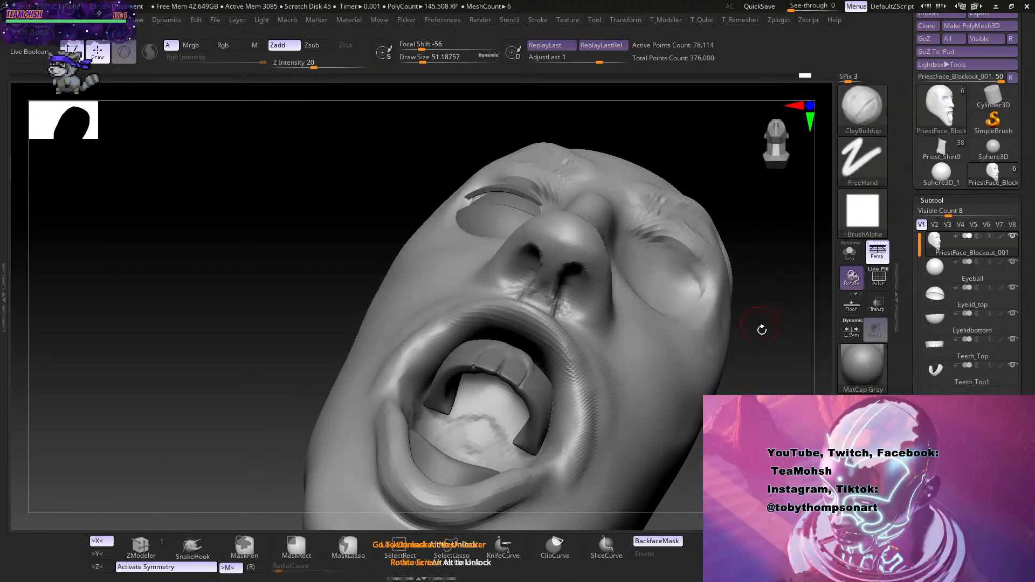
# Set the draw size to about 83.5, adjust the nostril wing with the Move brush and smooth the skin beneath the nose.
pyautogui.press('shift')
pyautogui.click(429, 61)
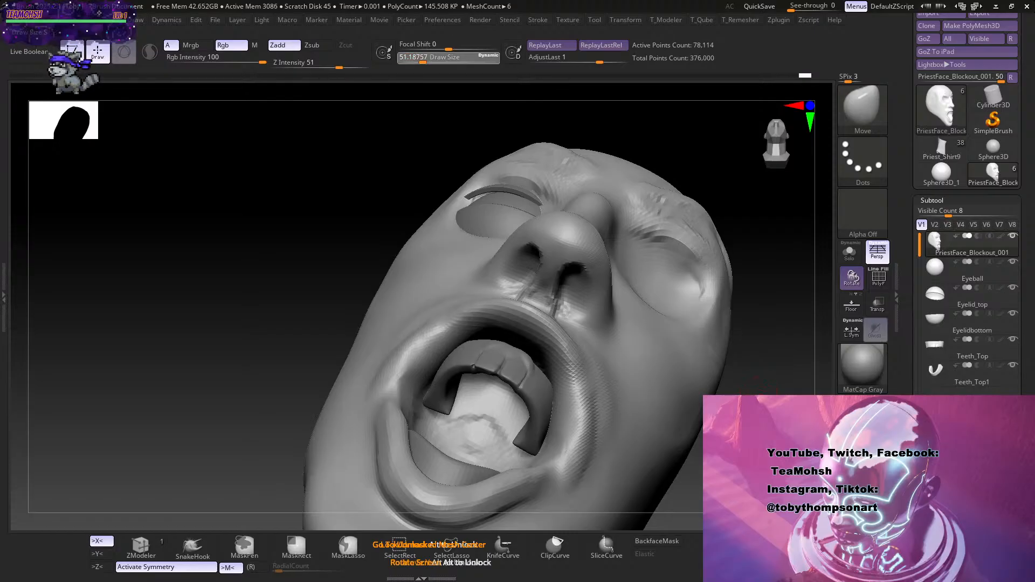
pyautogui.moveTo(601, 287); pyautogui.dragTo(591, 285)
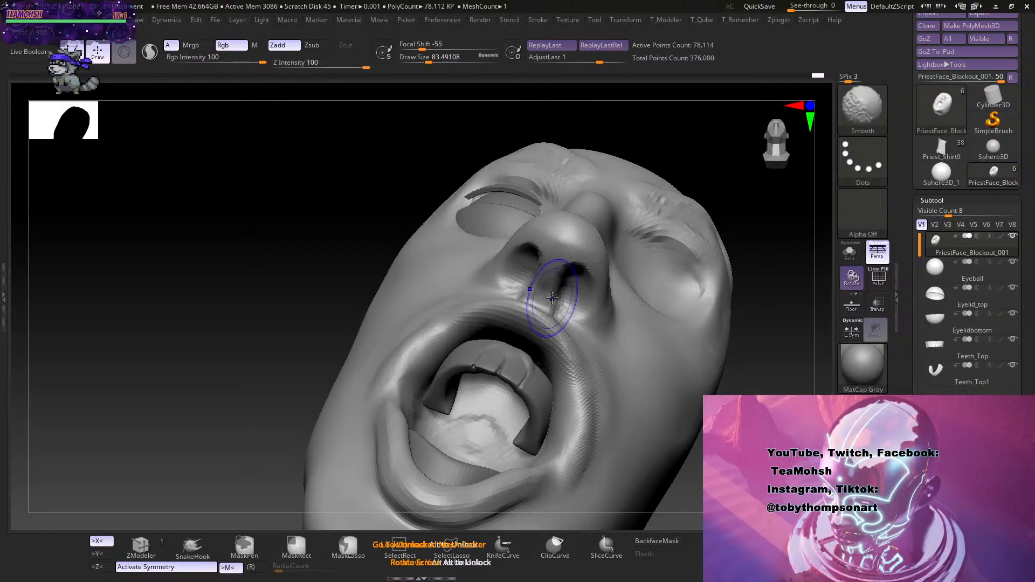
pyautogui.moveTo(780, 386); pyautogui.dragTo(730, 370)
# Carve the crease around the nostril wing with the DamStandard brush and smooth it into the cheek.
pyautogui.press('ctrl')
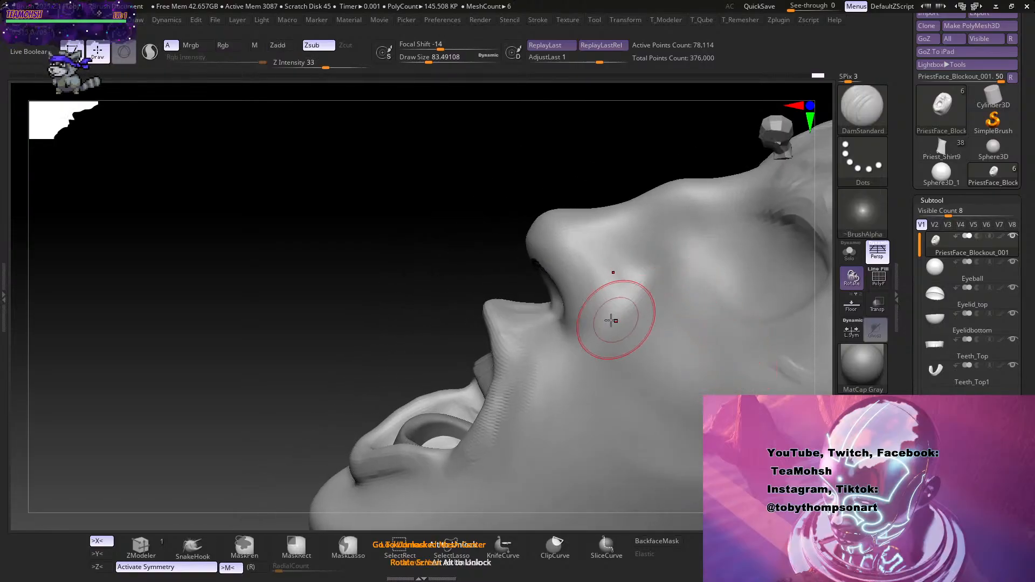
pyautogui.press('b')
pyautogui.press('d')
pyautogui.press('s')
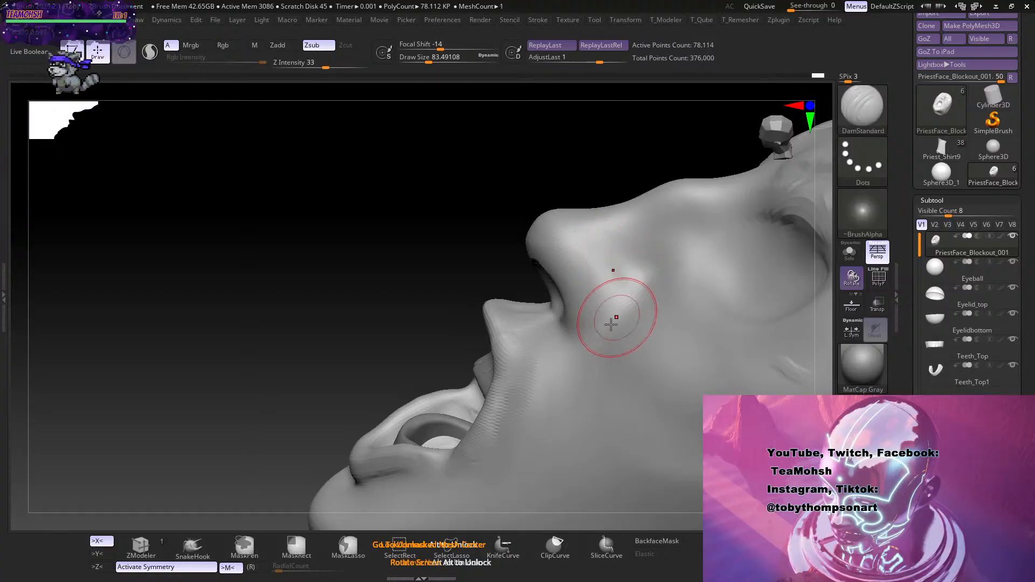
pyautogui.moveTo(570, 330)
pyautogui.mouseDown()
pyautogui.moveTo(620, 291)
pyautogui.moveTo(615, 318)
pyautogui.moveTo(577, 331)
pyautogui.mouseUp()
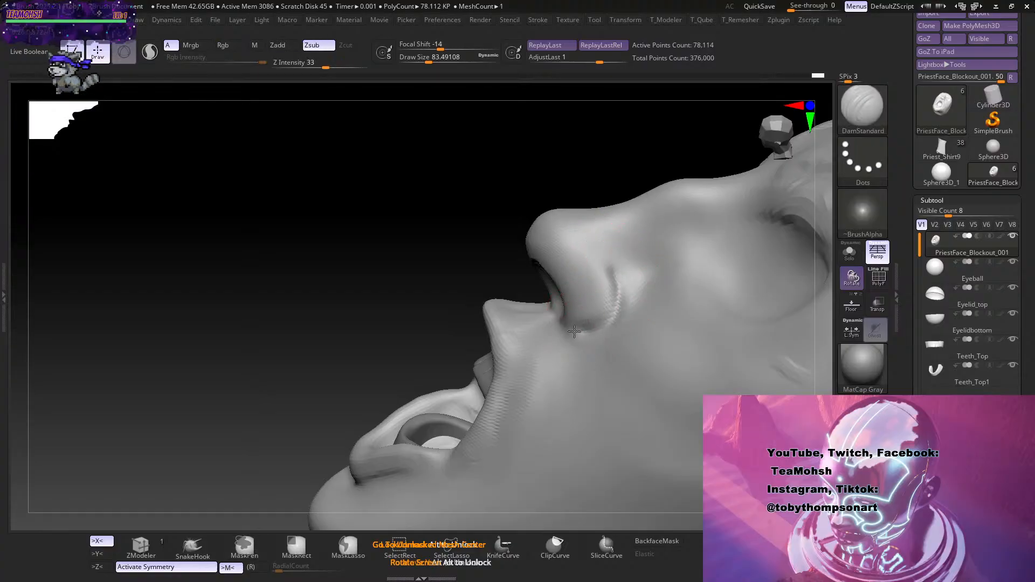
pyautogui.keyDown('shift'); pyautogui.moveTo(613, 282); pyautogui.dragTo(593, 330); pyautogui.keyUp('shift')
# Smooth the jawline and the mouth corners, working on lower subdivision levels before returning the head to its highest level.
pyautogui.moveTo(603, 178)
pyautogui.mouseDown()
pyautogui.moveTo(624, 159)
pyautogui.moveTo(665, 176)
pyautogui.moveTo(702, 237)
pyautogui.moveTo(637, 295)
pyautogui.moveTo(652, 294)
pyautogui.mouseUp()
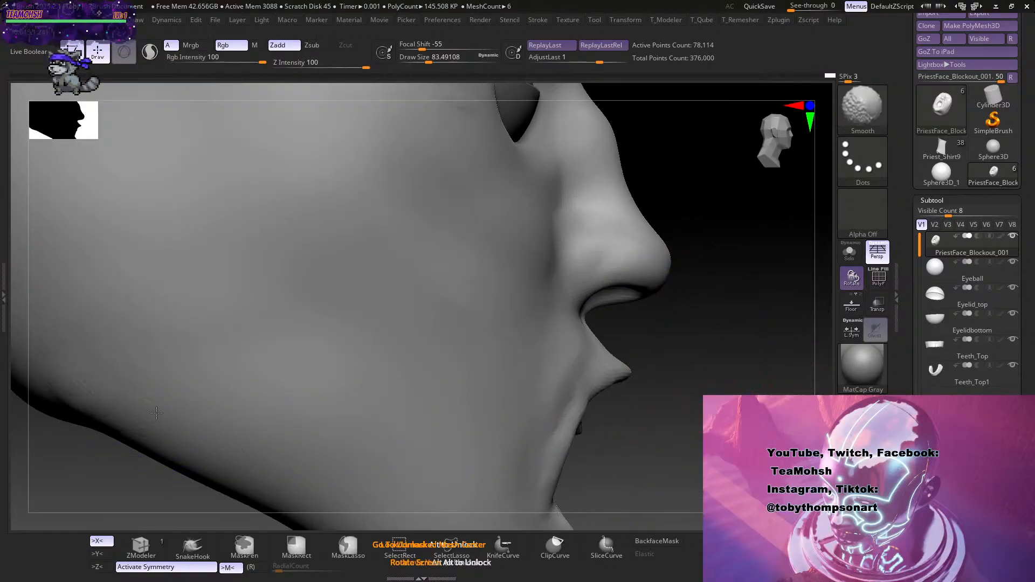
pyautogui.moveTo(674, 410)
pyautogui.mouseDown()
pyautogui.moveTo(673, 312)
pyautogui.moveTo(647, 334)
pyautogui.mouseUp()
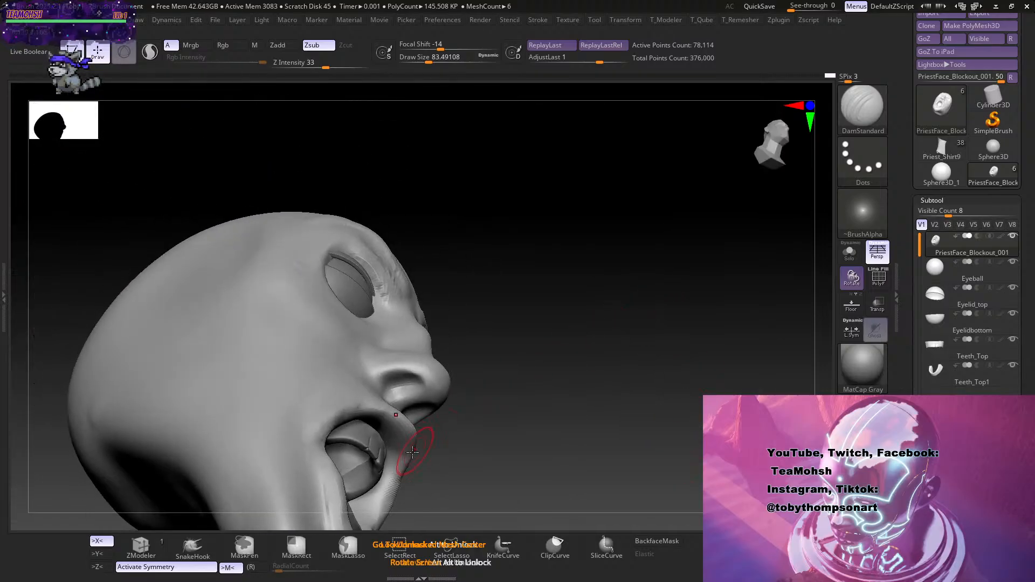
pyautogui.moveTo(492, 452)
pyautogui.mouseDown()
pyautogui.moveTo(606, 363)
pyautogui.moveTo(600, 446)
pyautogui.moveTo(619, 404)
pyautogui.moveTo(608, 418)
pyautogui.moveTo(618, 423)
pyautogui.mouseUp()
pyautogui.press('shift')
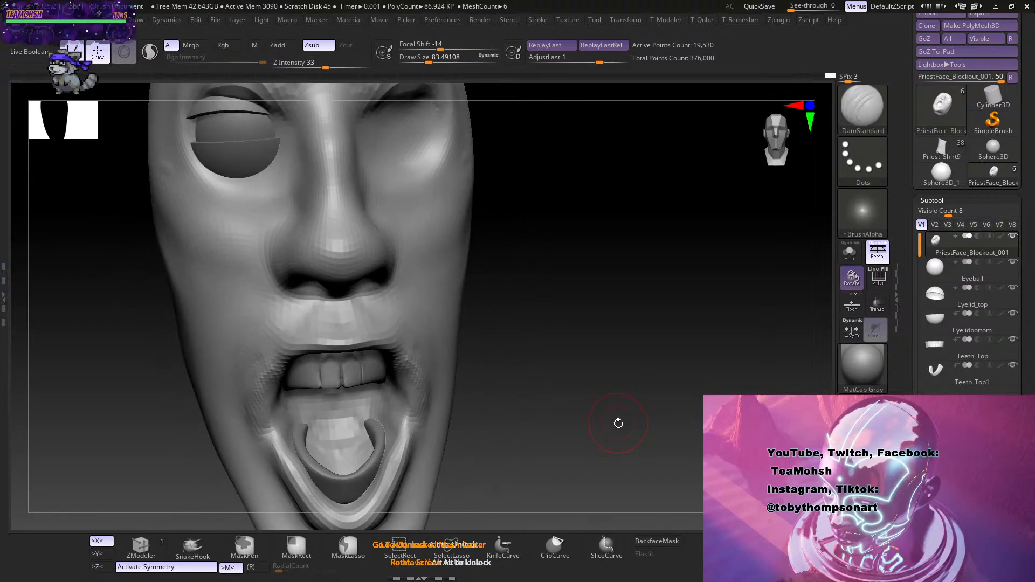
pyautogui.press('shift')
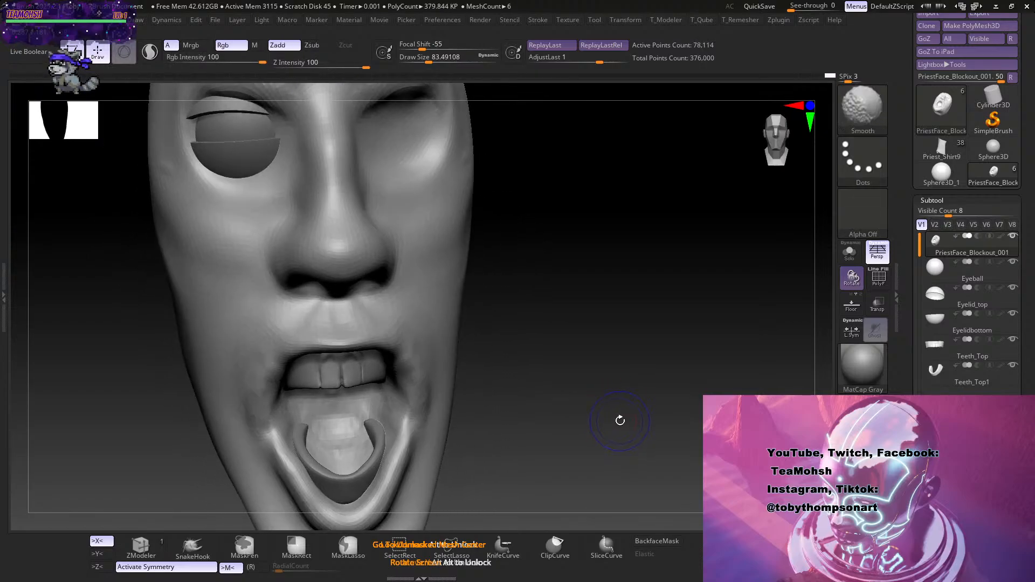
pyautogui.moveTo(620, 418)
pyautogui.mouseDown()
pyautogui.moveTo(580, 411)
pyautogui.moveTo(474, 351)
pyautogui.moveTo(482, 364)
pyautogui.mouseUp()
pyautogui.moveTo(616, 354)
pyautogui.mouseDown()
pyautogui.moveTo(543, 335)
pyautogui.moveTo(618, 357)
pyautogui.moveTo(605, 303)
pyautogui.mouseUp()
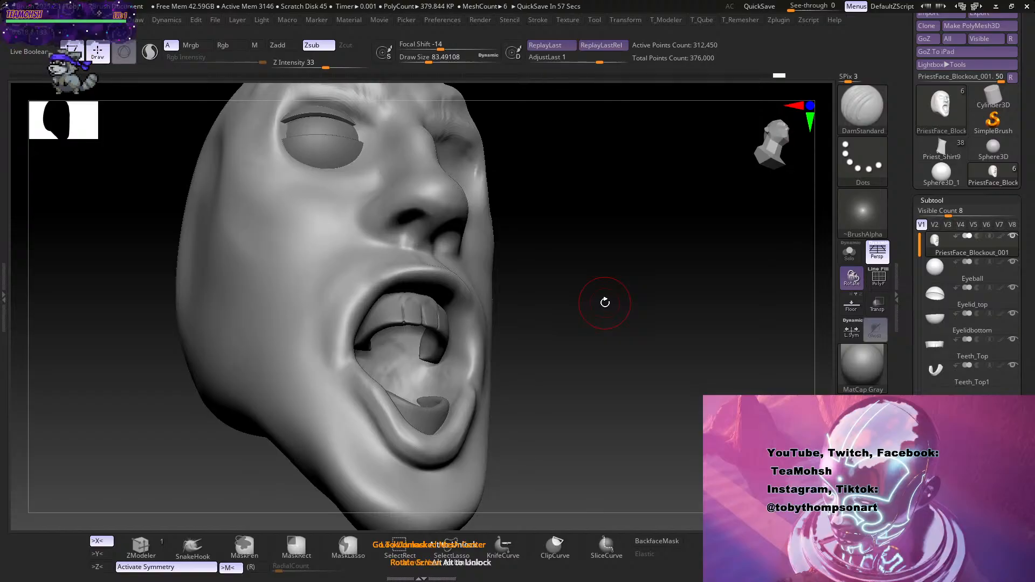
# Build up the inside of the mouth around the lower teeth with the ClayBuildup brush and smooth the added clay.
pyautogui.moveTo(605, 303); pyautogui.dragTo(587, 418)
pyautogui.press('b')
pyautogui.press('c')
pyautogui.press('b')
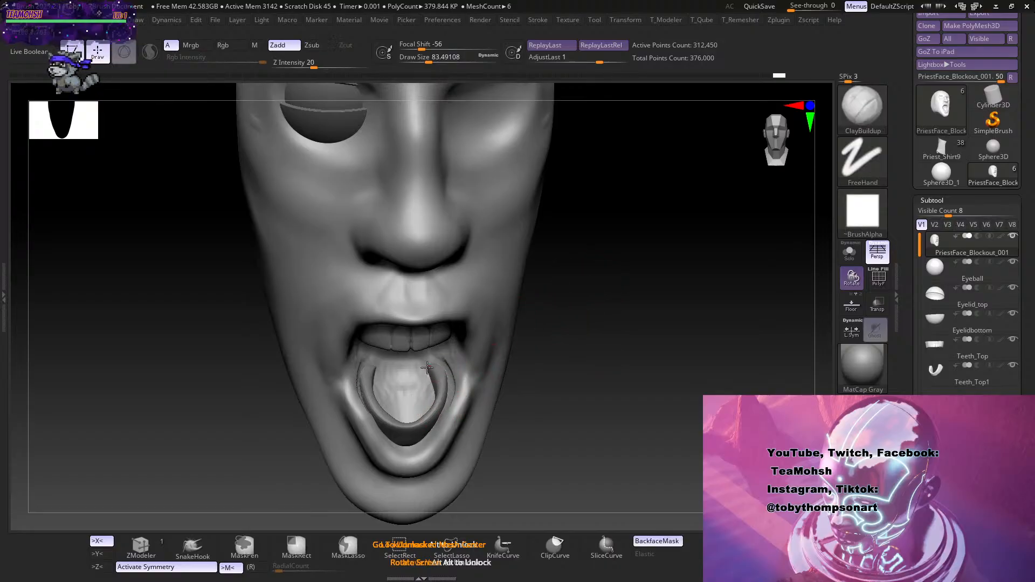
pyautogui.moveTo(427, 368)
pyautogui.mouseDown()
pyautogui.moveTo(423, 399)
pyautogui.moveTo(434, 363)
pyautogui.moveTo(404, 326)
pyautogui.mouseUp()
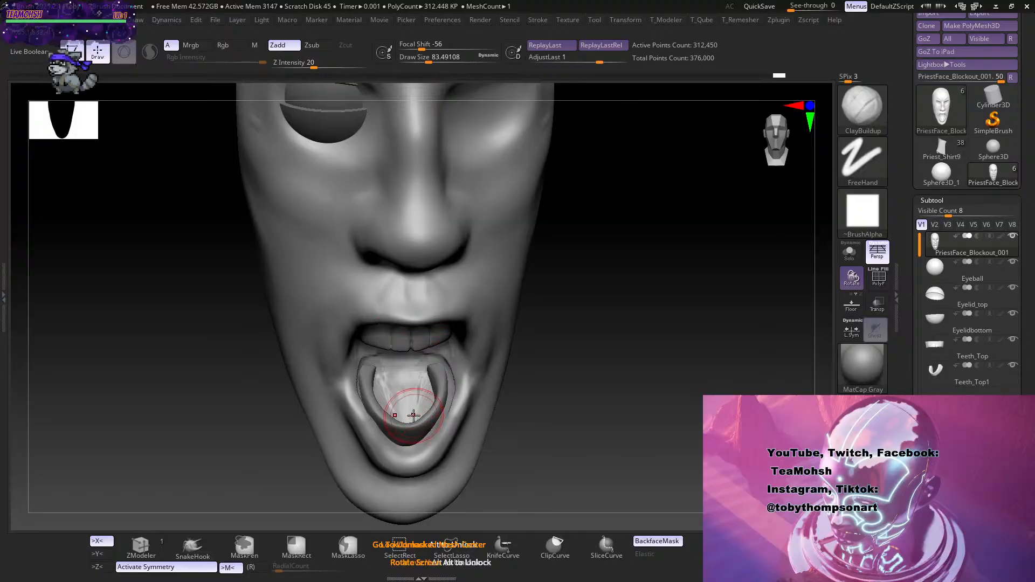
pyautogui.moveTo(413, 415)
pyautogui.mouseDown()
pyautogui.moveTo(397, 412)
pyautogui.moveTo(420, 413)
pyautogui.mouseUp()
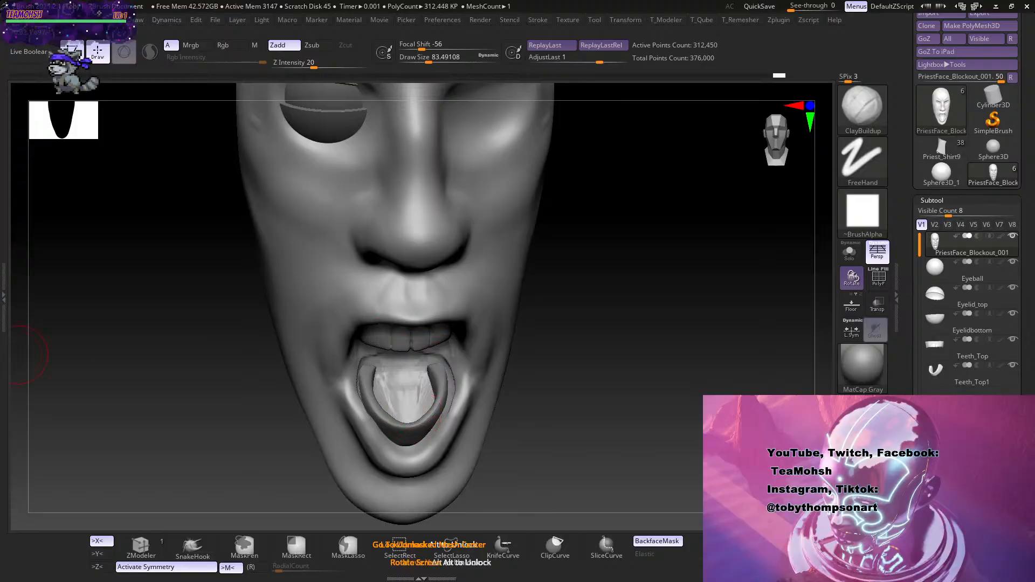
pyautogui.moveTo(23, 355); pyautogui.dragTo(44, 366)
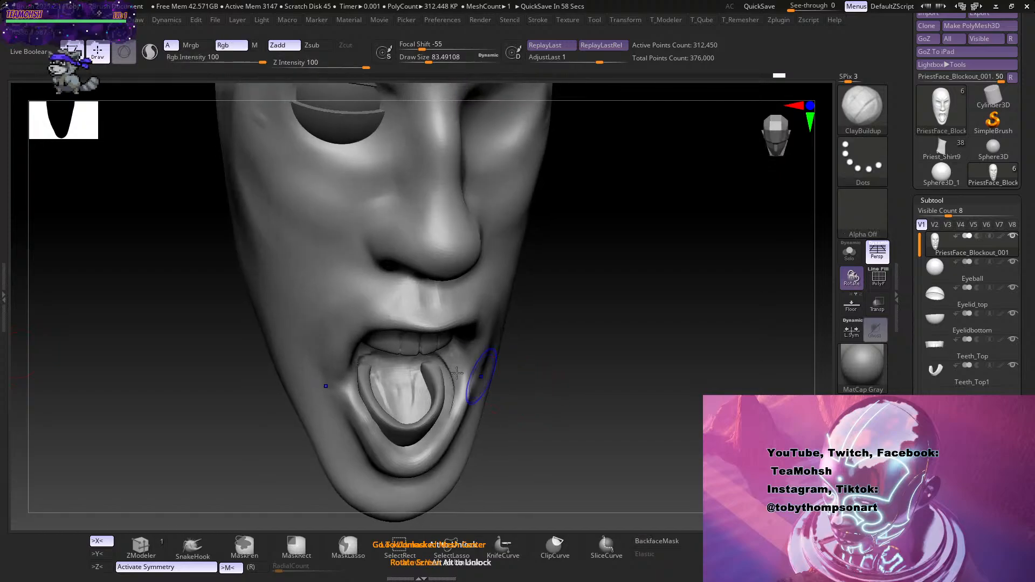
pyautogui.keyDown('shift'); pyautogui.moveTo(454, 380); pyautogui.dragTo(430, 360); pyautogui.keyUp('shift')
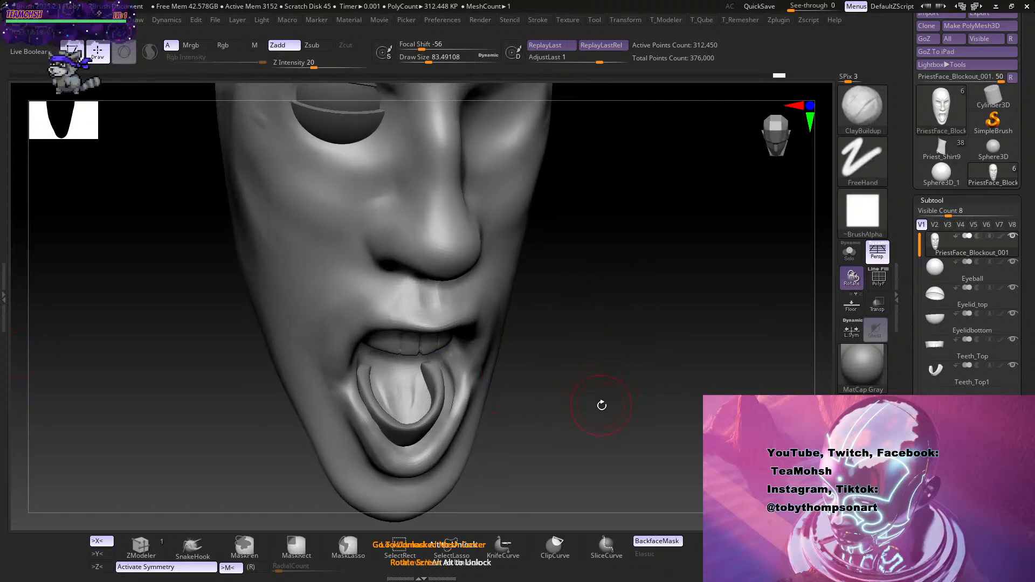
pyautogui.moveTo(601, 405)
pyautogui.keyDown('alt'); pyautogui.mouseDown()
pyautogui.moveTo(598, 392)
pyautogui.moveTo(552, 379)
pyautogui.moveTo(578, 374)
pyautogui.moveTo(575, 388)
pyautogui.moveTo(549, 358)
pyautogui.mouseUp(); pyautogui.keyUp('alt')
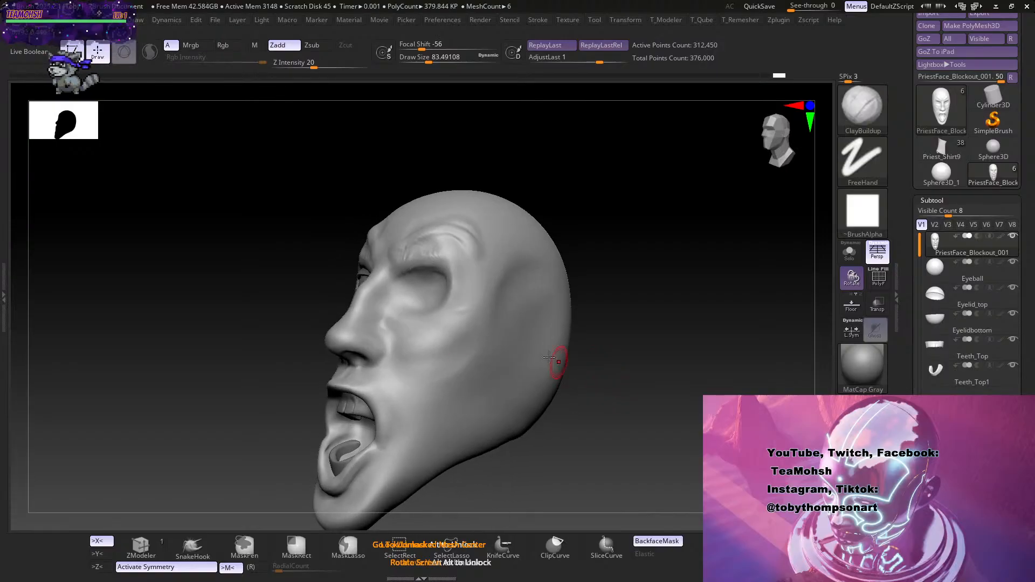
pyautogui.moveTo(606, 317); pyautogui.dragTo(669, 346)
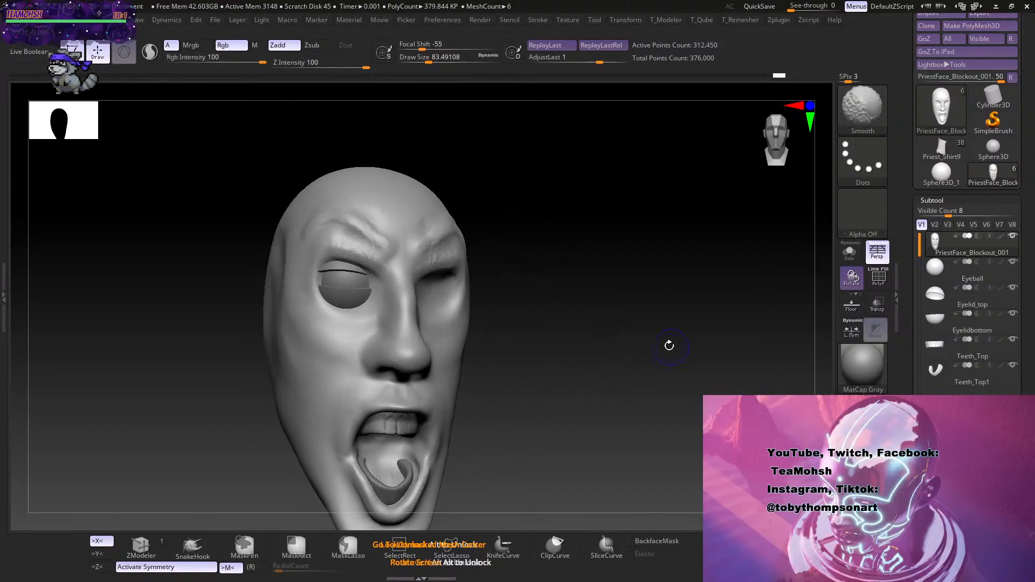
pyautogui.moveTo(569, 413)
pyautogui.mouseDown()
pyautogui.moveTo(552, 397)
pyautogui.moveTo(517, 407)
pyautogui.mouseUp()
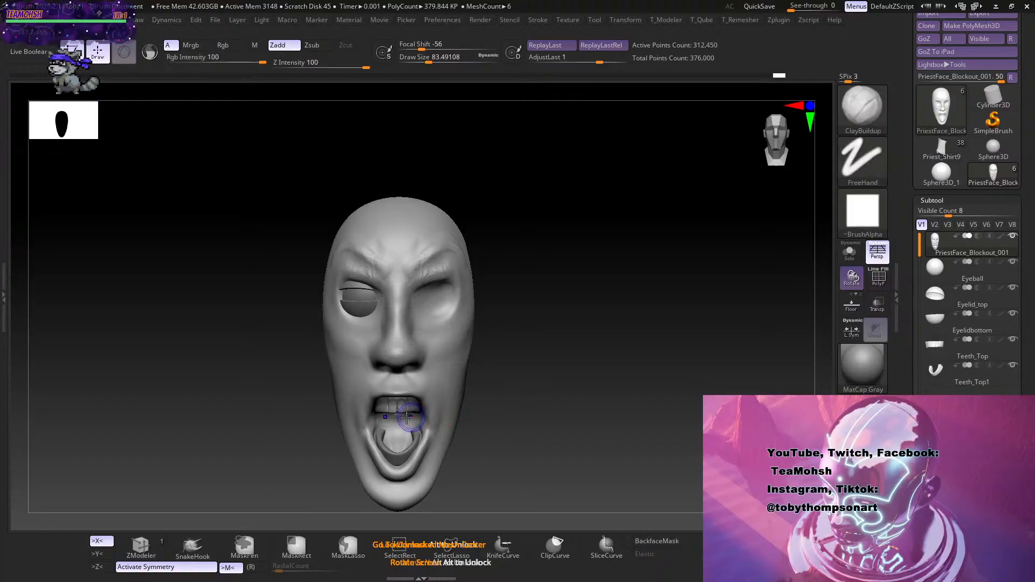
pyautogui.press('shift')
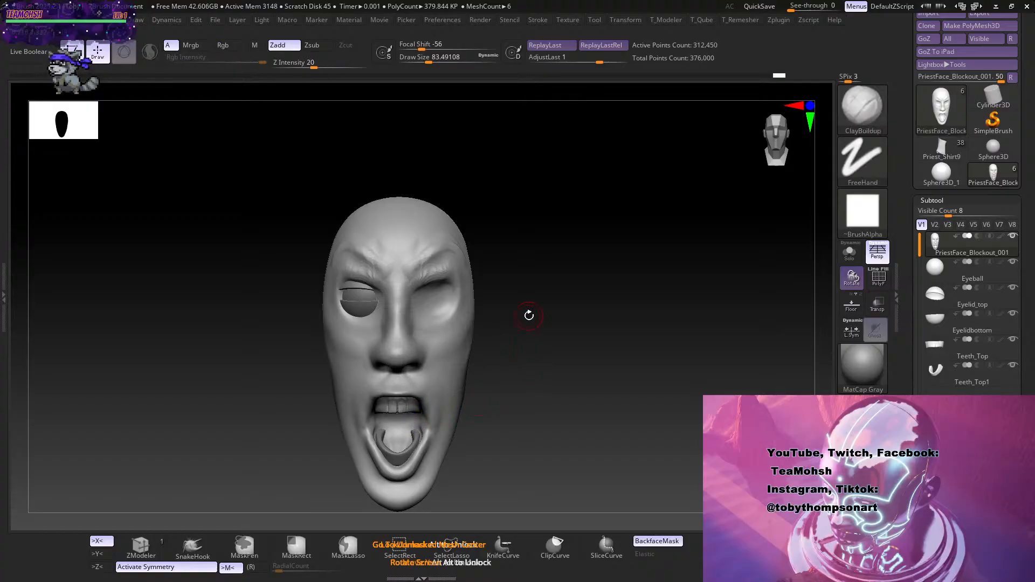
# Enlarge the ClayBuildup brush to about 177, add volume to the cheekbones below the eyes and smooth it.
pyautogui.moveTo(505, 415)
pyautogui.mouseDown()
pyautogui.moveTo(543, 416)
pyautogui.moveTo(548, 434)
pyautogui.moveTo(577, 419)
pyautogui.moveTo(533, 415)
pyautogui.moveTo(580, 384)
pyautogui.moveTo(569, 407)
pyautogui.moveTo(584, 416)
pyautogui.moveTo(603, 373)
pyautogui.mouseUp()
pyautogui.press('s')
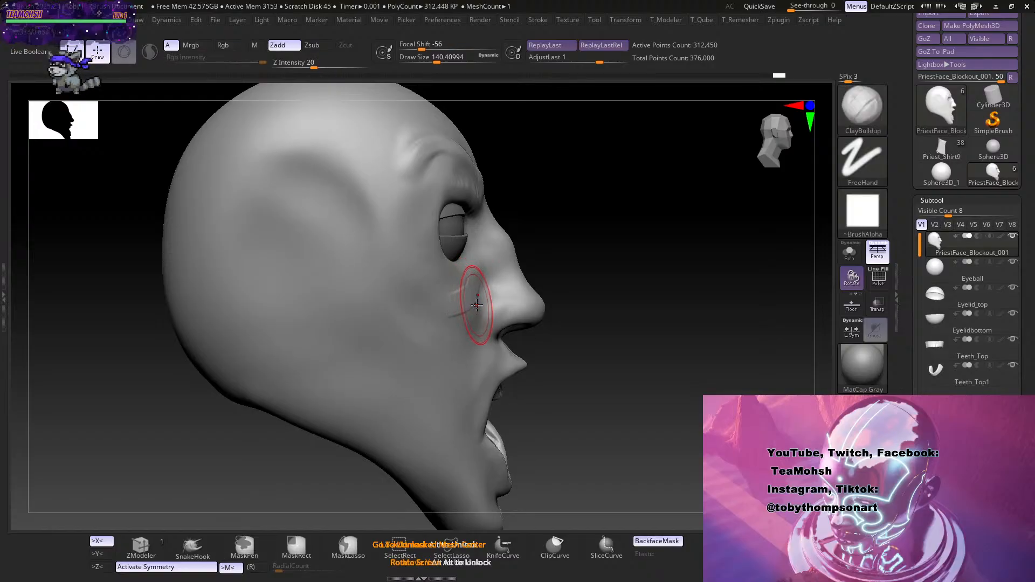
pyautogui.moveTo(624, 273)
pyautogui.mouseDown()
pyautogui.moveTo(634, 275)
pyautogui.moveTo(609, 289)
pyautogui.moveTo(611, 277)
pyautogui.mouseUp()
pyautogui.press('s')
pyautogui.press('s')
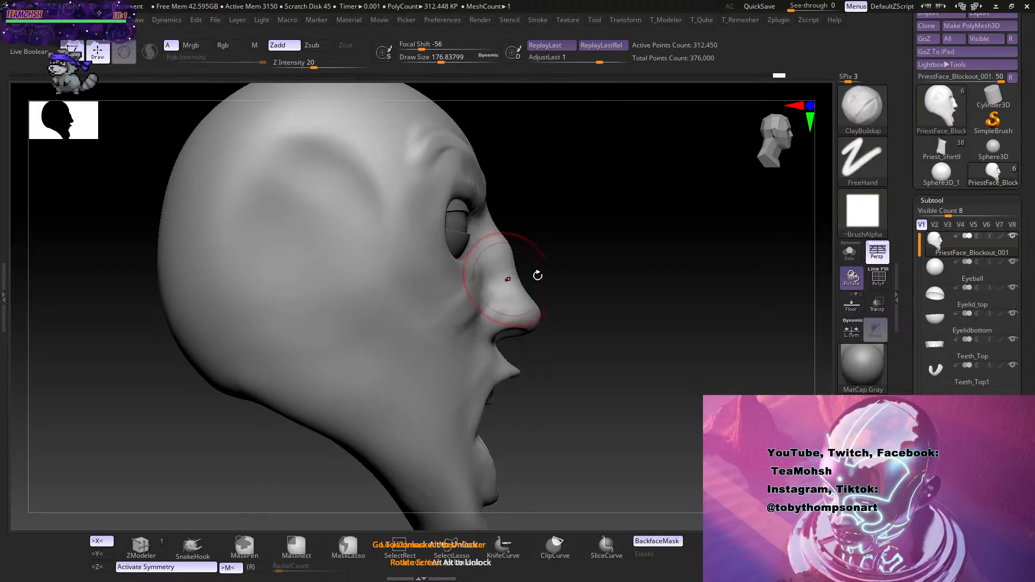
pyautogui.moveTo(535, 273); pyautogui.dragTo(618, 279)
pyautogui.moveTo(471, 300); pyautogui.dragTo(497, 299)
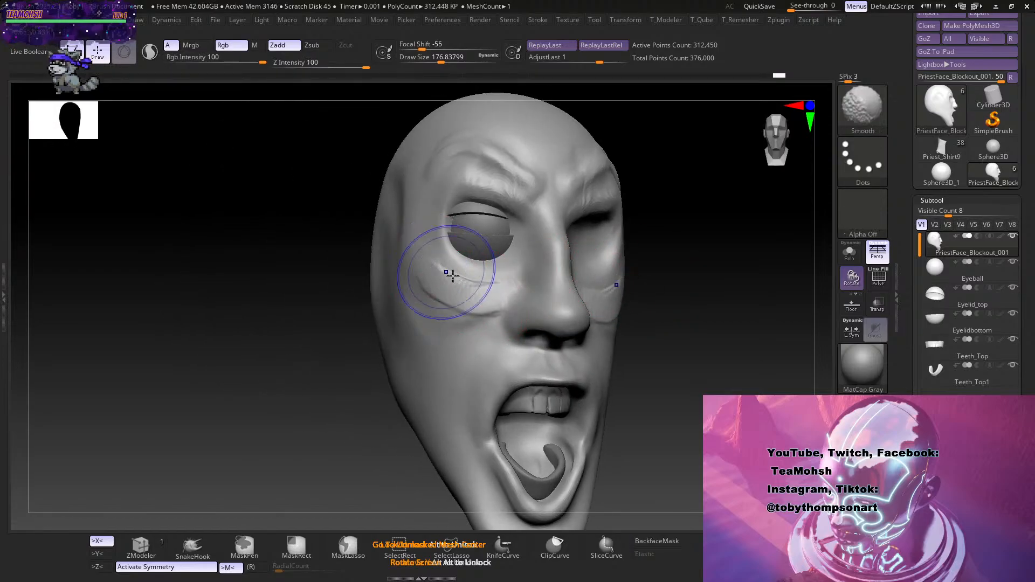
pyautogui.keyDown('shift'); pyautogui.moveTo(448, 272); pyautogui.dragTo(437, 284); pyautogui.keyUp('shift')
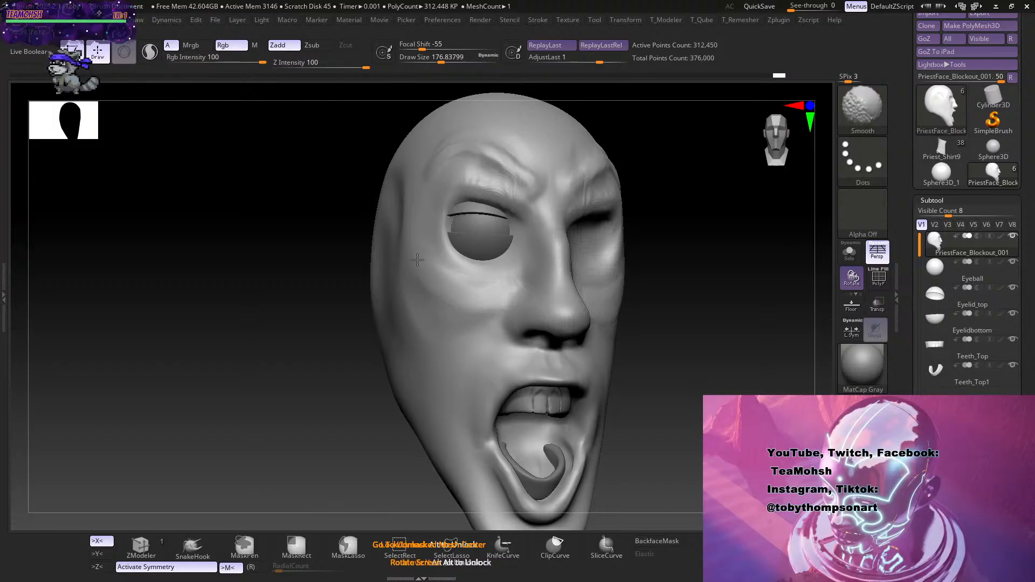
# Undo the last stroke and smooth the brow ridge above the eye sockets.
pyautogui.moveTo(701, 291)
pyautogui.mouseDown()
pyautogui.moveTo(722, 299)
pyautogui.moveTo(708, 294)
pyautogui.moveTo(714, 328)
pyautogui.moveTo(691, 395)
pyautogui.moveTo(735, 382)
pyautogui.moveTo(800, 386)
pyautogui.moveTo(687, 399)
pyautogui.mouseUp()
pyautogui.hotkey('ctrl', 'z')
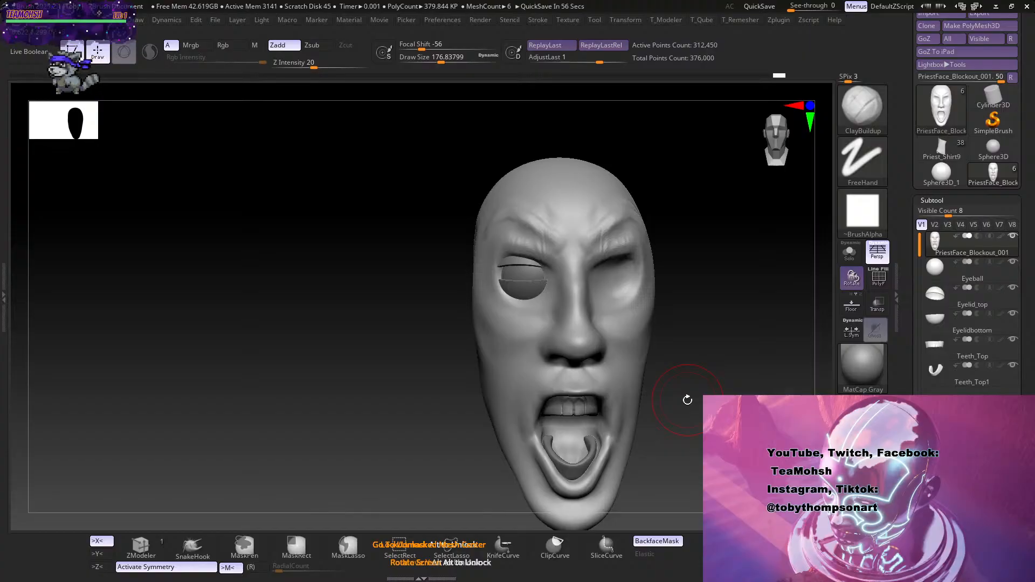
pyautogui.moveTo(688, 399)
pyautogui.mouseDown()
pyautogui.moveTo(693, 370)
pyautogui.moveTo(696, 432)
pyautogui.moveTo(673, 410)
pyautogui.moveTo(719, 377)
pyautogui.mouseUp()
pyautogui.press('shift')
pyautogui.moveTo(597, 259)
pyautogui.keyDown('shift'); pyautogui.mouseDown()
pyautogui.moveTo(588, 256)
pyautogui.moveTo(600, 246)
pyautogui.moveTo(584, 251)
pyautogui.moveTo(597, 245)
pyautogui.mouseUp(); pyautogui.keyUp('shift')
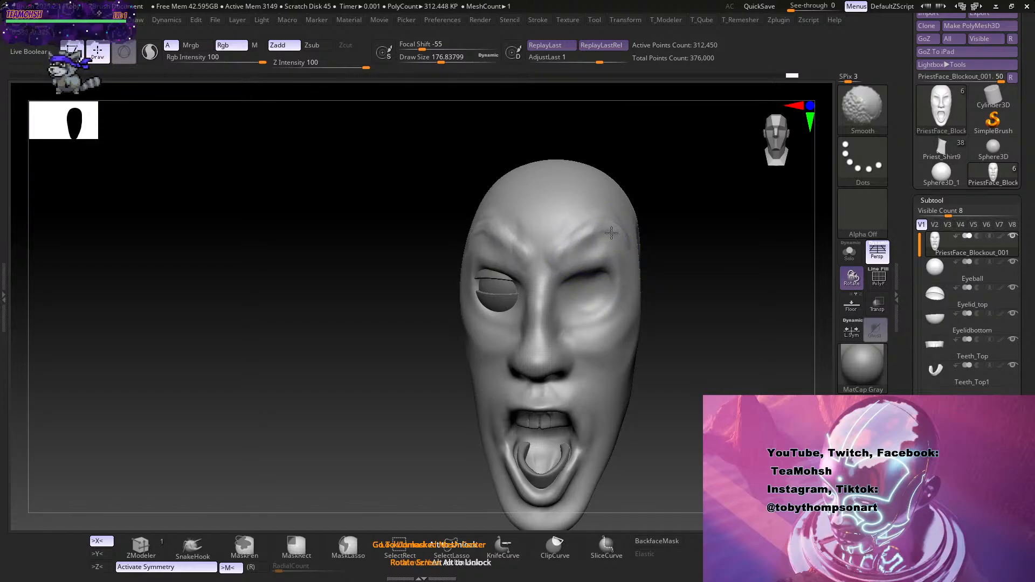
pyautogui.moveTo(693, 319); pyautogui.dragTo(668, 411)
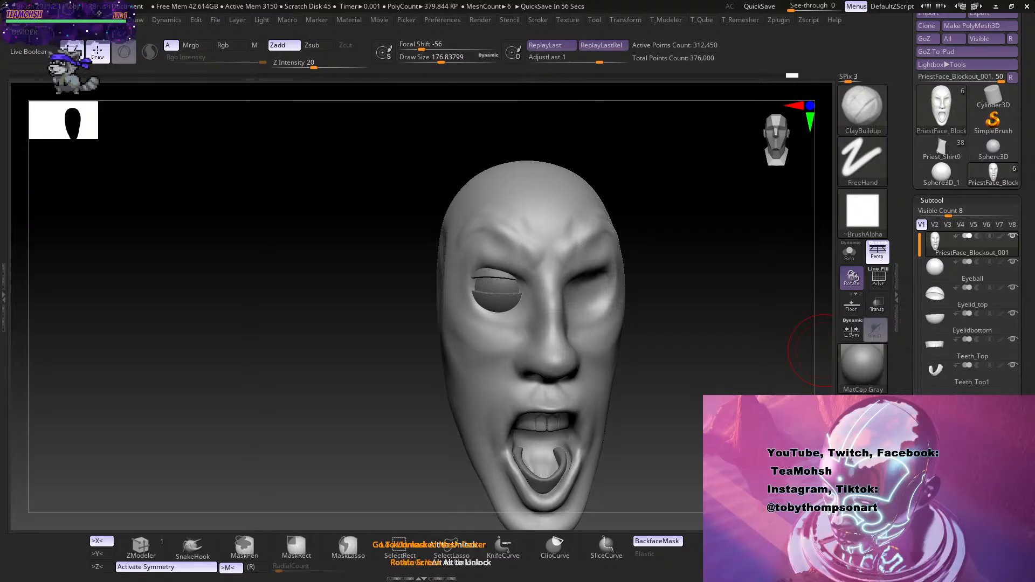
# Duplicate the PriestFace_Blockout_001 subtool and hide all other subtools so only PriestFace_Blockout_002 shows.
pyautogui.hotkey('ctrl', 'shift', 'd')
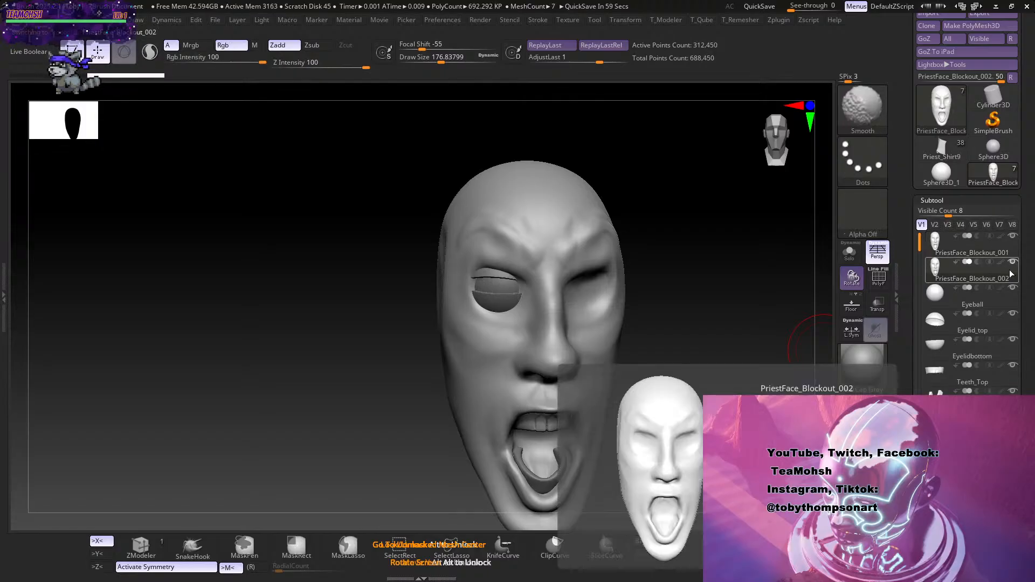
pyautogui.keyDown('shift'); pyautogui.click(1013, 236); pyautogui.keyUp('shift')
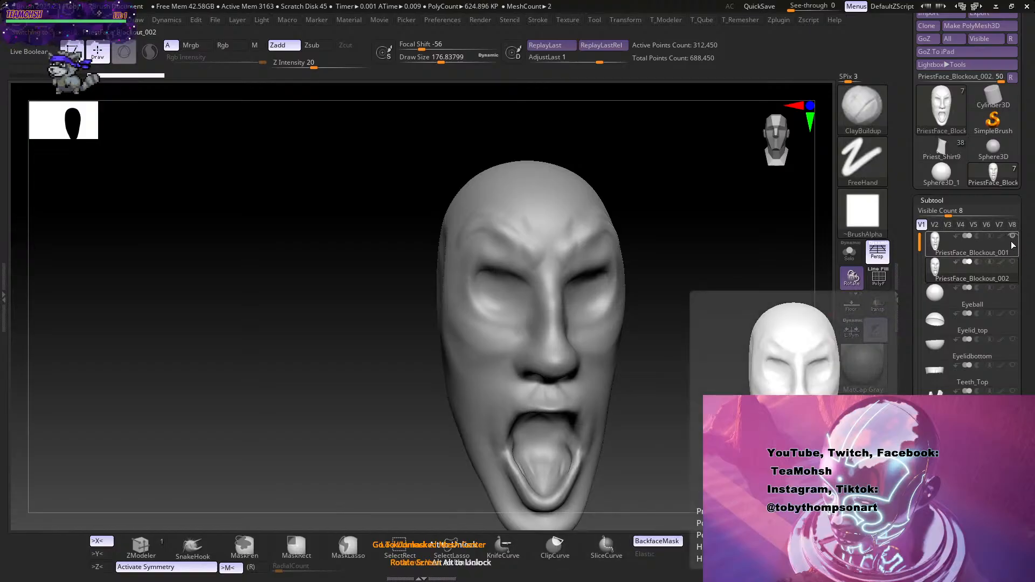
pyautogui.moveTo(701, 371); pyautogui.dragTo(665, 375)
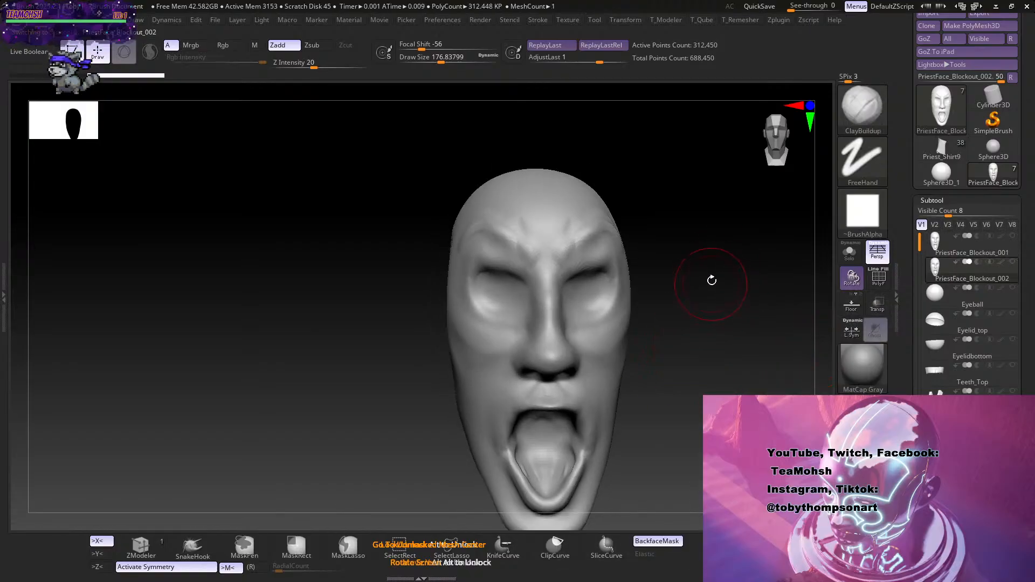
# Remesh the duplicated head PriestFace_Blockout_002.
pyautogui.press('3')
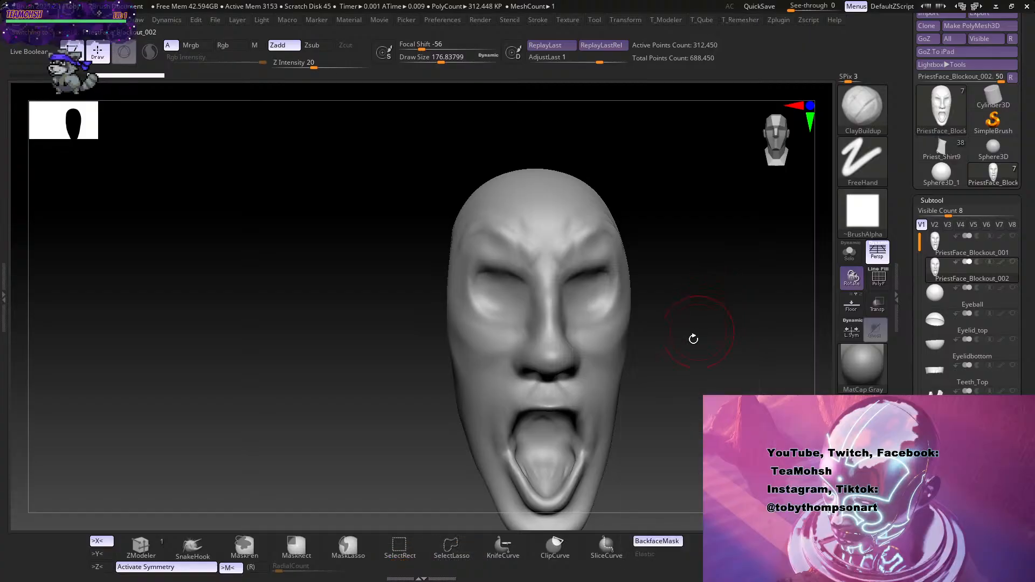
pyautogui.press('3')
pyautogui.click(706, 358)
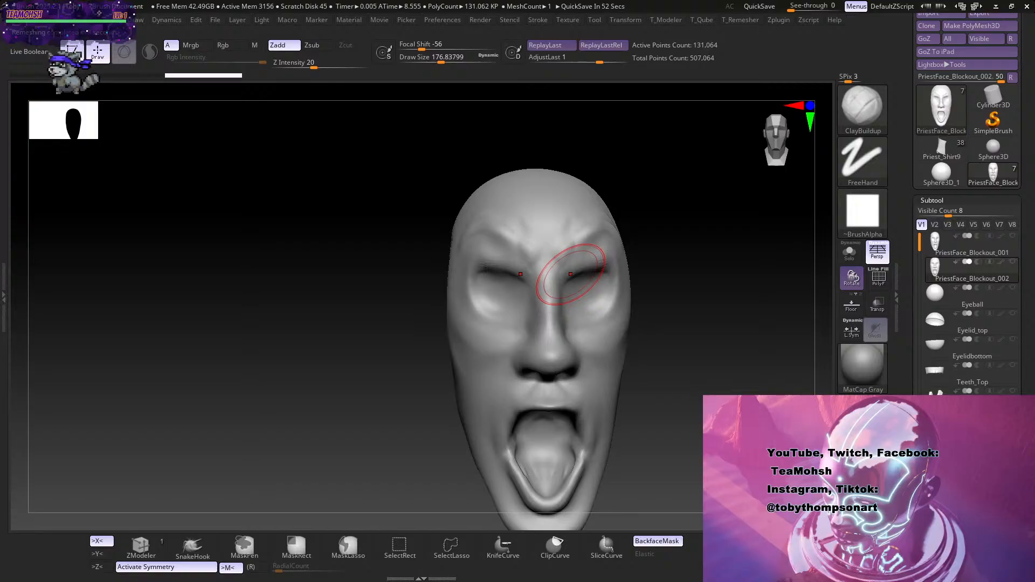
# Smooth the area under the brow inside the eye sockets of the duplicated head.
pyautogui.moveTo(642, 323)
pyautogui.mouseDown()
pyautogui.moveTo(656, 350)
pyautogui.moveTo(674, 302)
pyautogui.moveTo(647, 323)
pyautogui.moveTo(700, 326)
pyautogui.moveTo(672, 360)
pyautogui.moveTo(716, 358)
pyautogui.mouseUp()
pyautogui.keyDown('shift'); pyautogui.moveTo(591, 295); pyautogui.dragTo(589, 292); pyautogui.keyUp('shift')
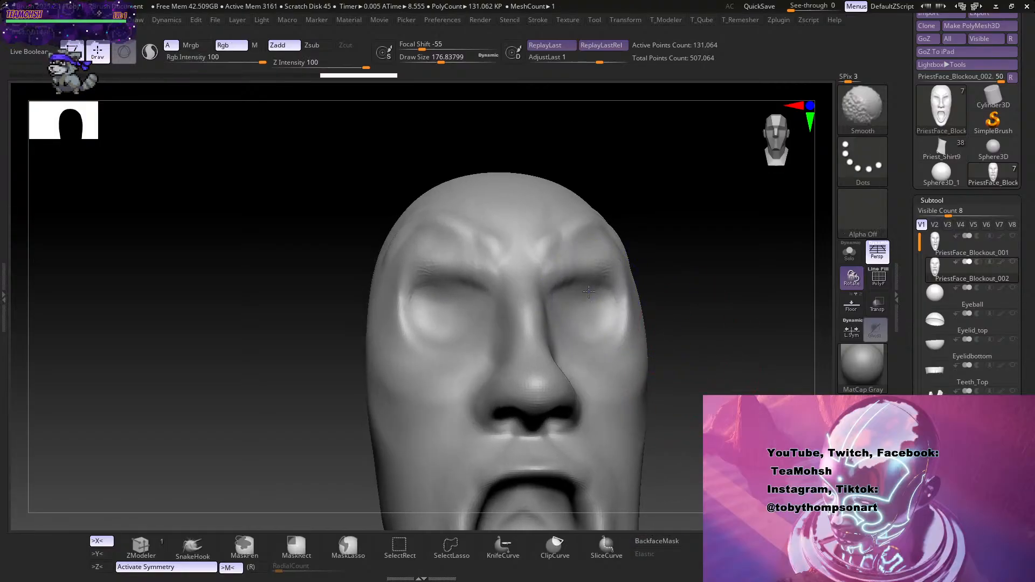
pyautogui.moveTo(667, 279)
pyautogui.mouseDown()
pyautogui.moveTo(695, 301)
pyautogui.moveTo(709, 335)
pyautogui.mouseUp()
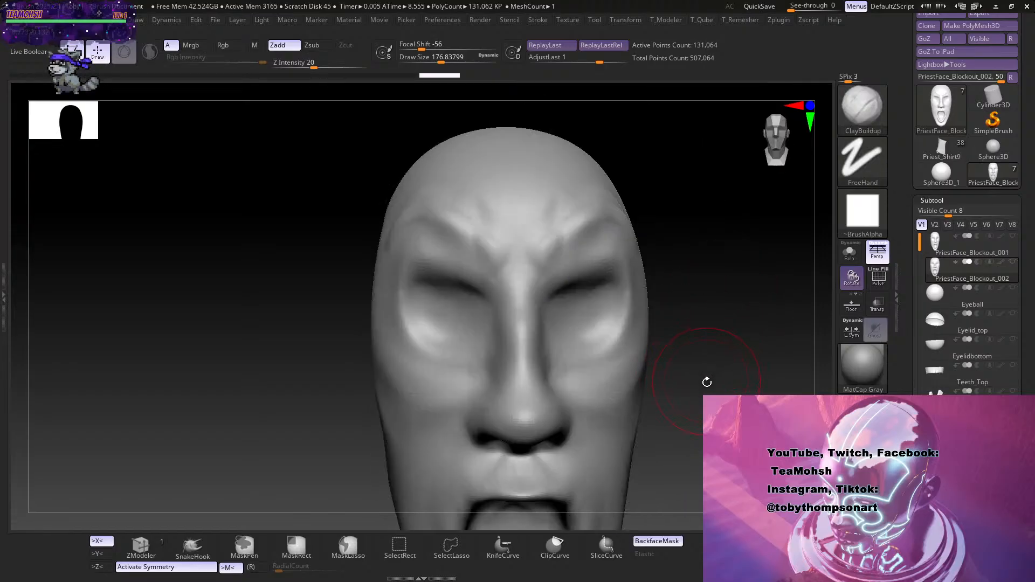
pyautogui.keyDown('alt'); pyautogui.moveTo(707, 383); pyautogui.dragTo(691, 360); pyautogui.keyUp('alt')
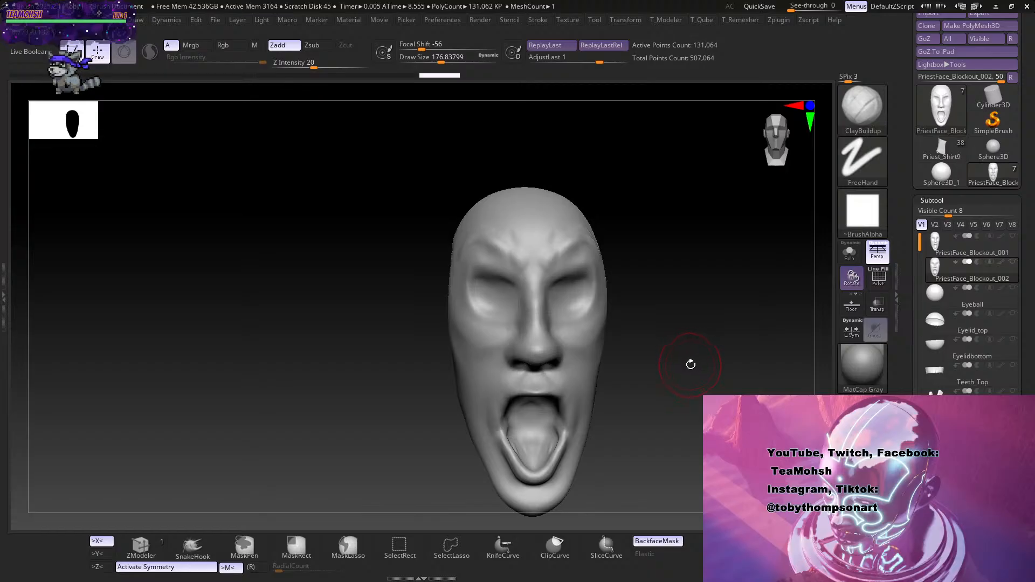
# Run ZRemesher on PriestFace_Blockout_002 with the Half option to reduce its polygon count.
pyautogui.press('3')
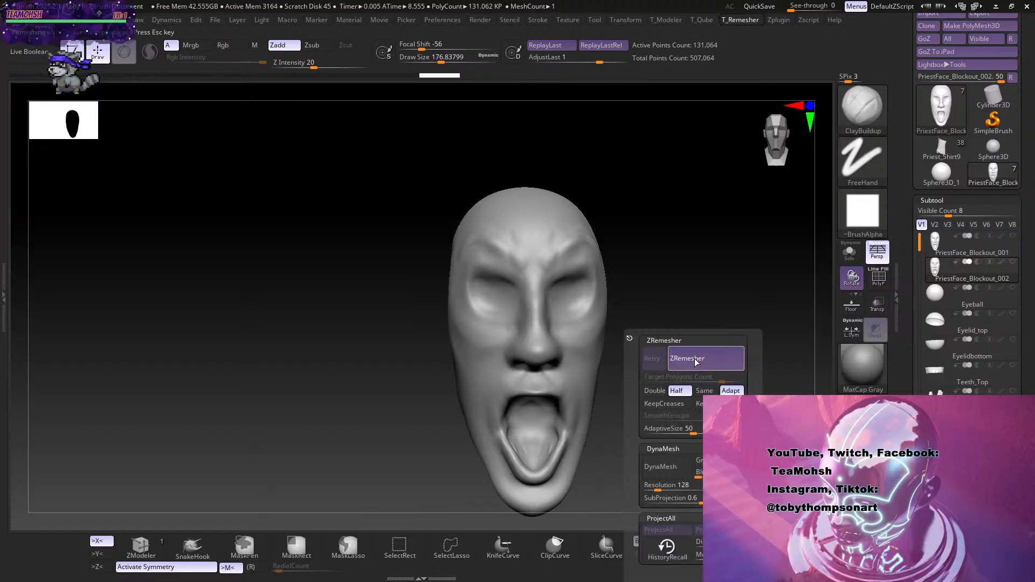
pyautogui.click(760, 211)
pyautogui.scroll(3, 905, 178)
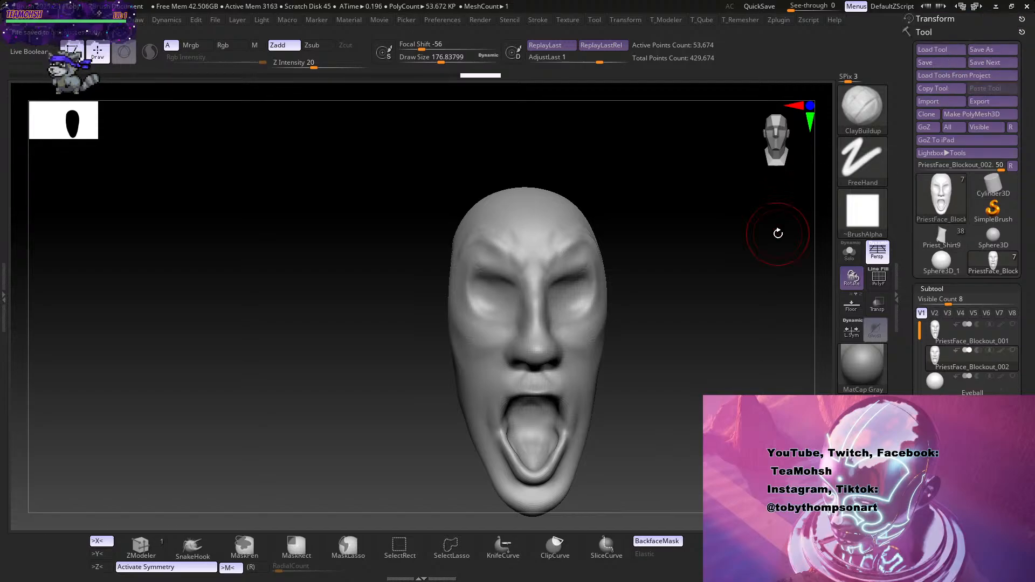
# Build up the underside and sides of the chin with ClayBuildup strokes and smooth them.
pyautogui.moveTo(619, 363)
pyautogui.mouseDown()
pyautogui.moveTo(663, 375)
pyautogui.moveTo(630, 359)
pyautogui.moveTo(624, 374)
pyautogui.moveTo(642, 425)
pyautogui.mouseUp()
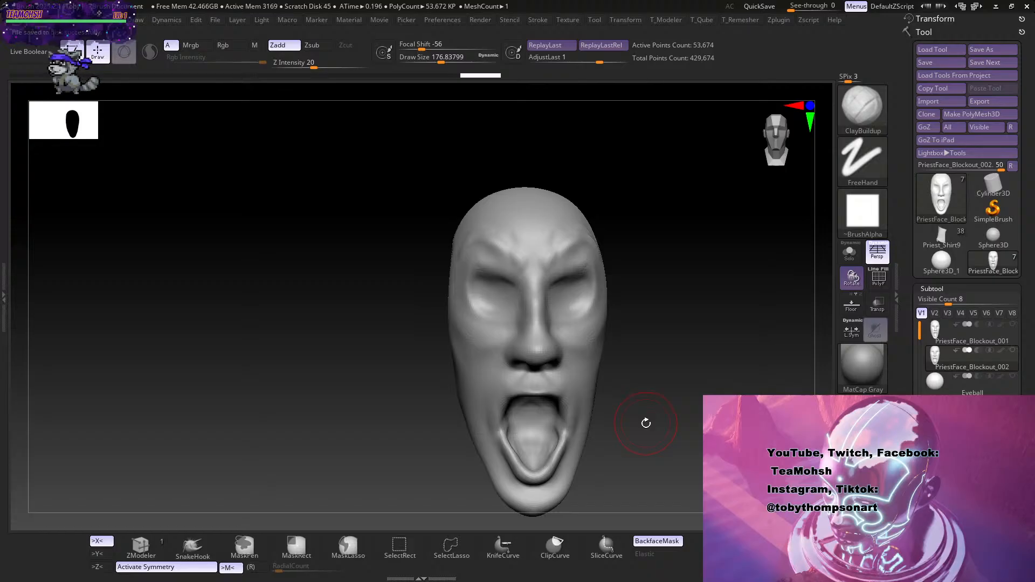
pyautogui.moveTo(652, 447)
pyautogui.mouseDown()
pyautogui.moveTo(654, 379)
pyautogui.moveTo(676, 353)
pyautogui.mouseUp()
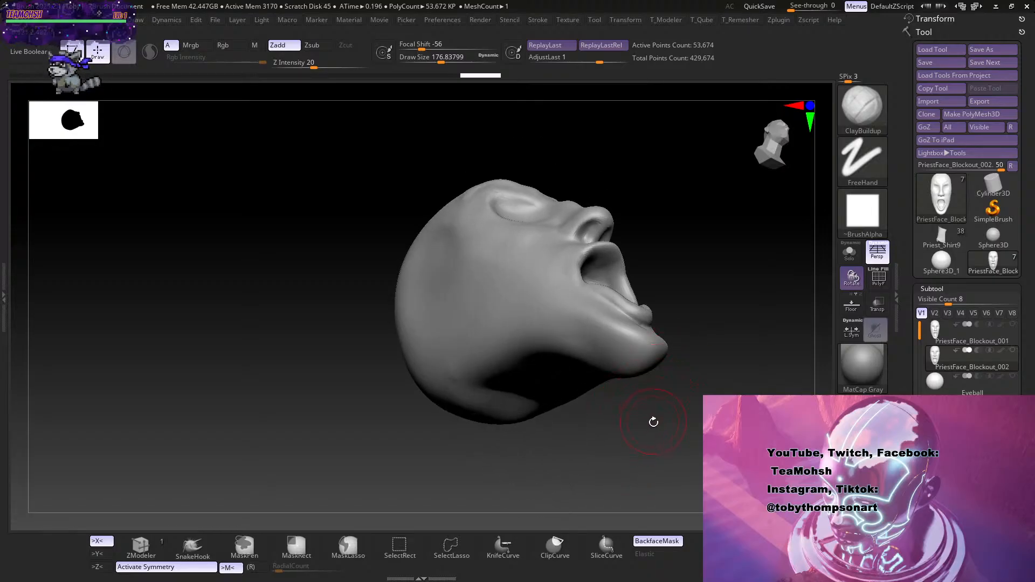
pyautogui.moveTo(653, 422); pyautogui.dragTo(666, 355)
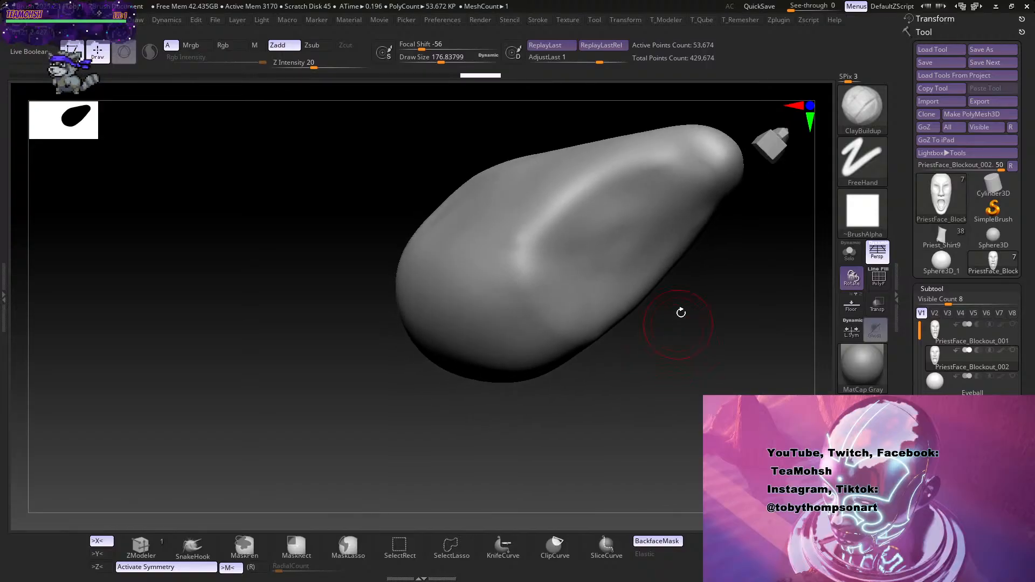
pyautogui.moveTo(695, 176); pyautogui.dragTo(667, 177)
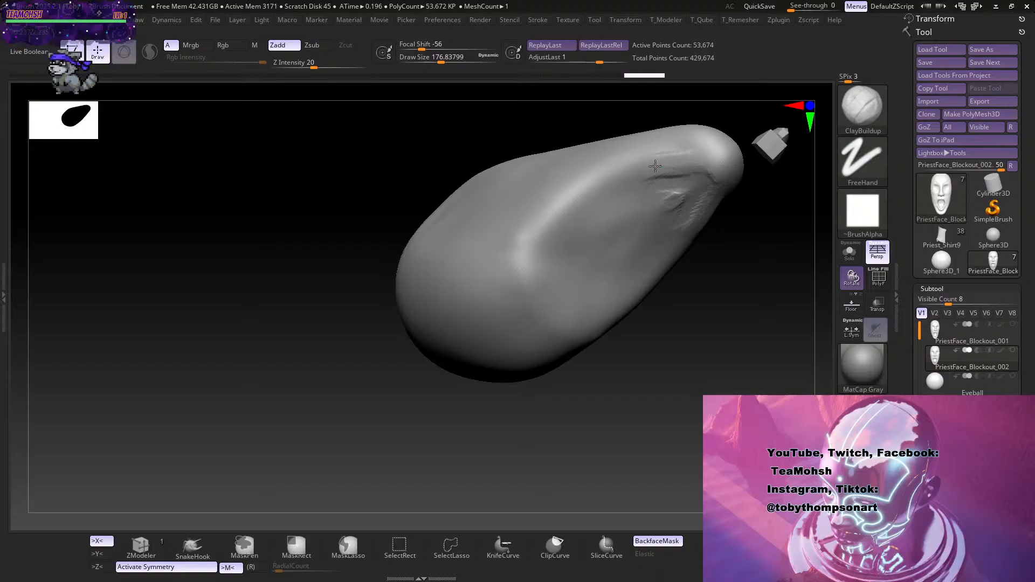
pyautogui.press('shift')
pyautogui.moveTo(701, 296)
pyautogui.mouseDown()
pyautogui.moveTo(746, 314)
pyautogui.moveTo(753, 273)
pyautogui.moveTo(719, 280)
pyautogui.moveTo(721, 295)
pyautogui.moveTo(721, 215)
pyautogui.mouseUp()
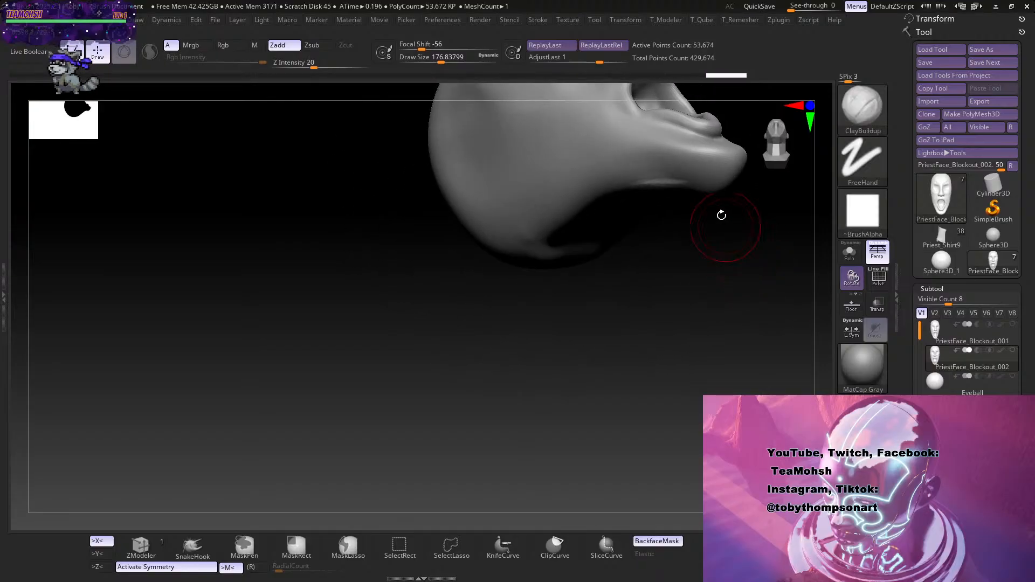
pyautogui.moveTo(716, 172)
pyautogui.mouseDown()
pyautogui.moveTo(730, 275)
pyautogui.moveTo(712, 162)
pyautogui.mouseUp()
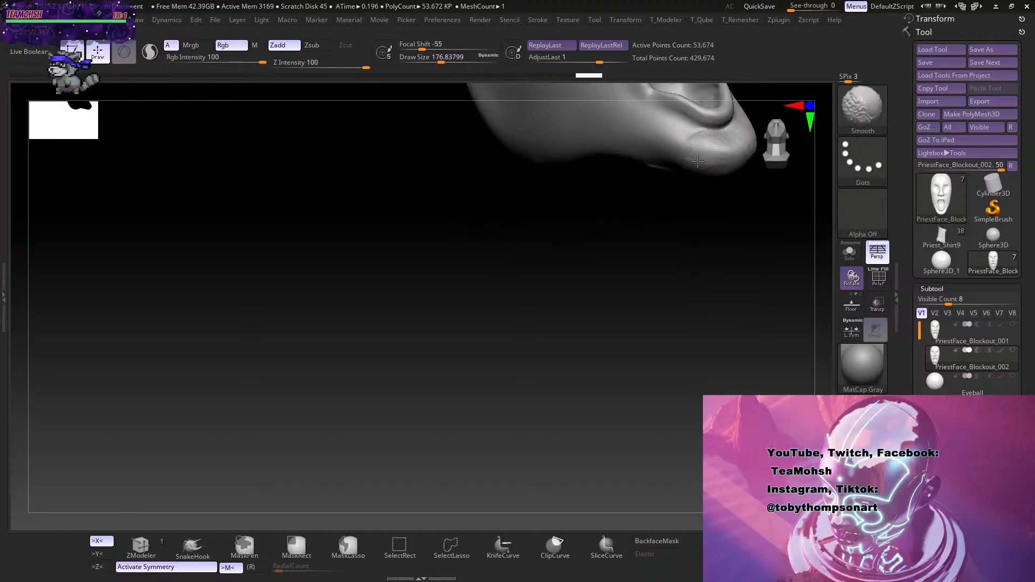
pyautogui.moveTo(730, 217)
pyautogui.mouseDown()
pyautogui.moveTo(730, 287)
pyautogui.moveTo(670, 334)
pyautogui.moveTo(712, 298)
pyautogui.moveTo(688, 339)
pyautogui.moveTo(661, 312)
pyautogui.moveTo(697, 316)
pyautogui.moveTo(694, 325)
pyautogui.mouseUp()
# Reshape the chin and lower jaw with the Move brush at a draw size of about 207 and smooth its contour.
pyautogui.press('b')
pyautogui.press('m')
pyautogui.press('v')
pyautogui.press('s')
pyautogui.moveTo(705, 323); pyautogui.dragTo(710, 322)
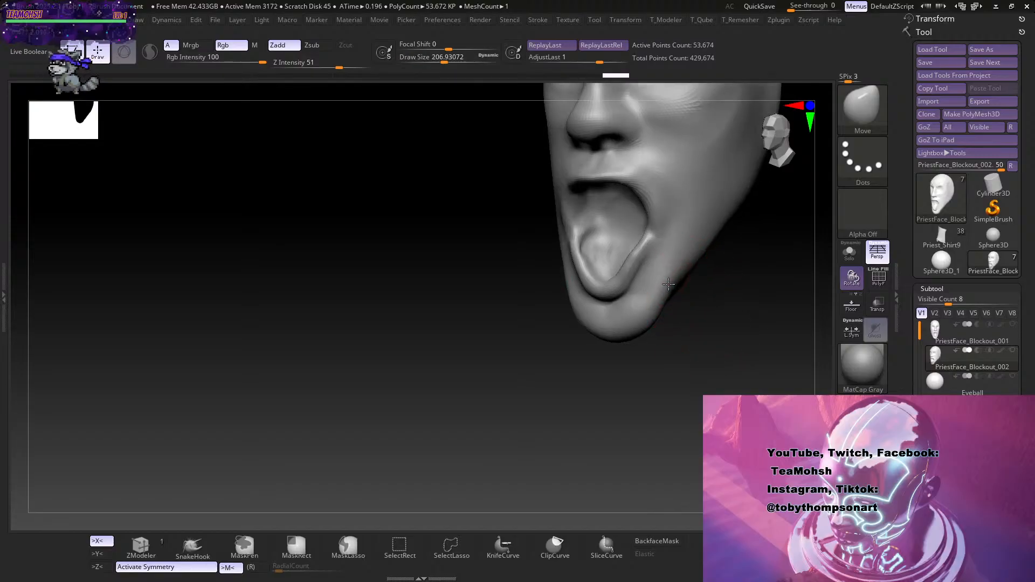
pyautogui.moveTo(740, 289)
pyautogui.keyDown('shift'); pyautogui.mouseDown()
pyautogui.moveTo(712, 245)
pyautogui.moveTo(722, 275)
pyautogui.moveTo(701, 320)
pyautogui.mouseUp(); pyautogui.keyUp('shift')
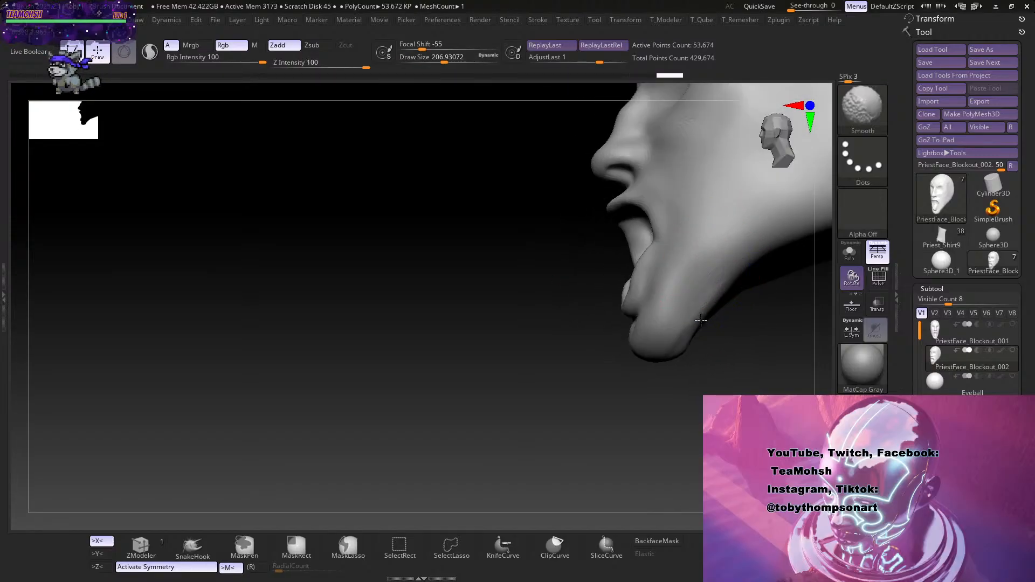
pyautogui.moveTo(720, 362)
pyautogui.mouseDown()
pyautogui.moveTo(746, 370)
pyautogui.moveTo(741, 354)
pyautogui.moveTo(774, 364)
pyautogui.moveTo(728, 351)
pyautogui.mouseUp()
# Carve a central cleft in the chin with DamStandard at a draw size of about 167 and soften it by smoothing.
pyautogui.press('b')
pyautogui.press('d')
pyautogui.press('s')
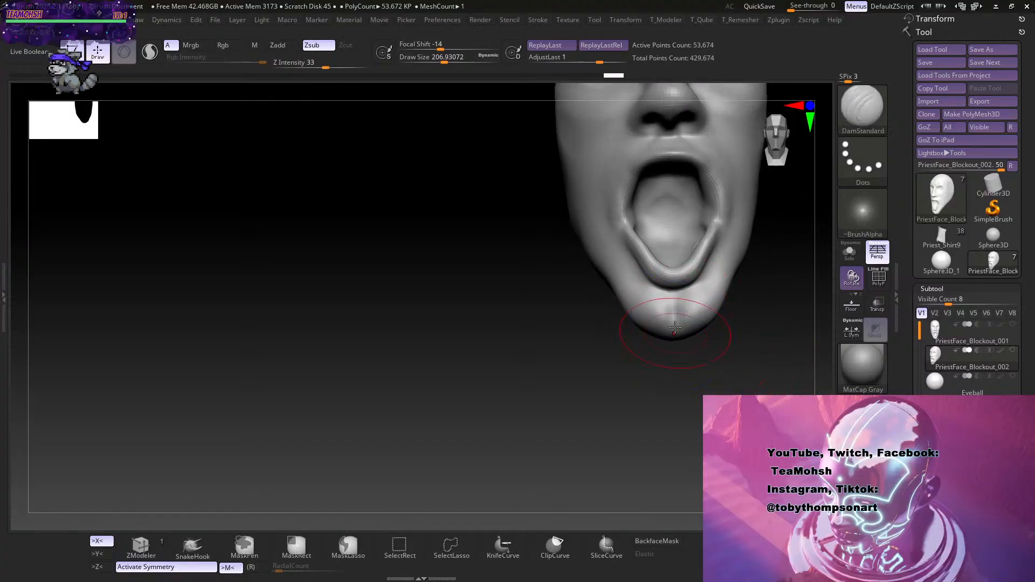
pyautogui.press('s')
pyautogui.moveTo(714, 392)
pyautogui.mouseDown()
pyautogui.moveTo(694, 390)
pyautogui.moveTo(716, 337)
pyautogui.mouseUp()
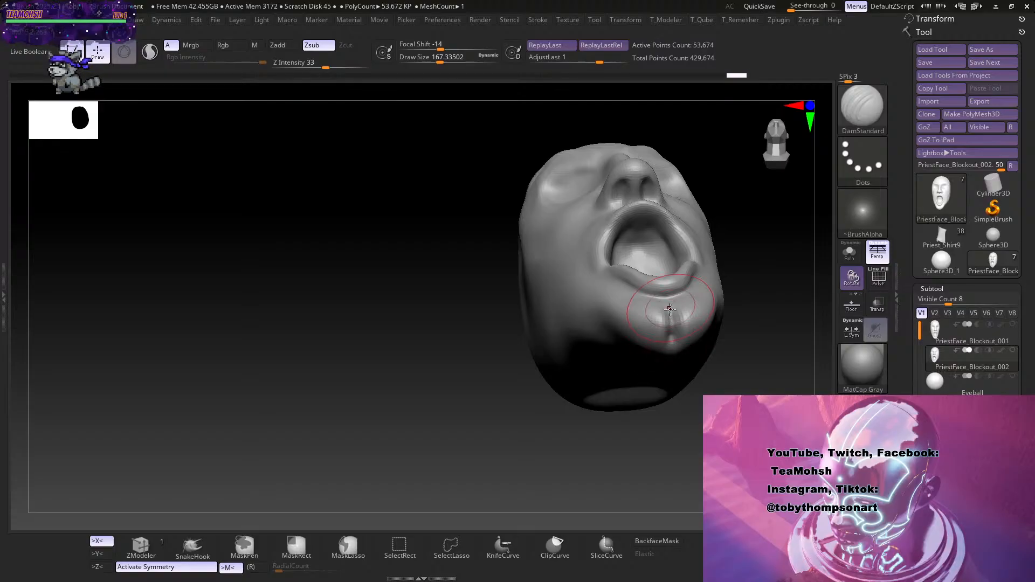
pyautogui.press('shift')
pyautogui.moveTo(753, 293)
pyautogui.mouseDown()
pyautogui.moveTo(756, 343)
pyautogui.moveTo(721, 340)
pyautogui.mouseUp()
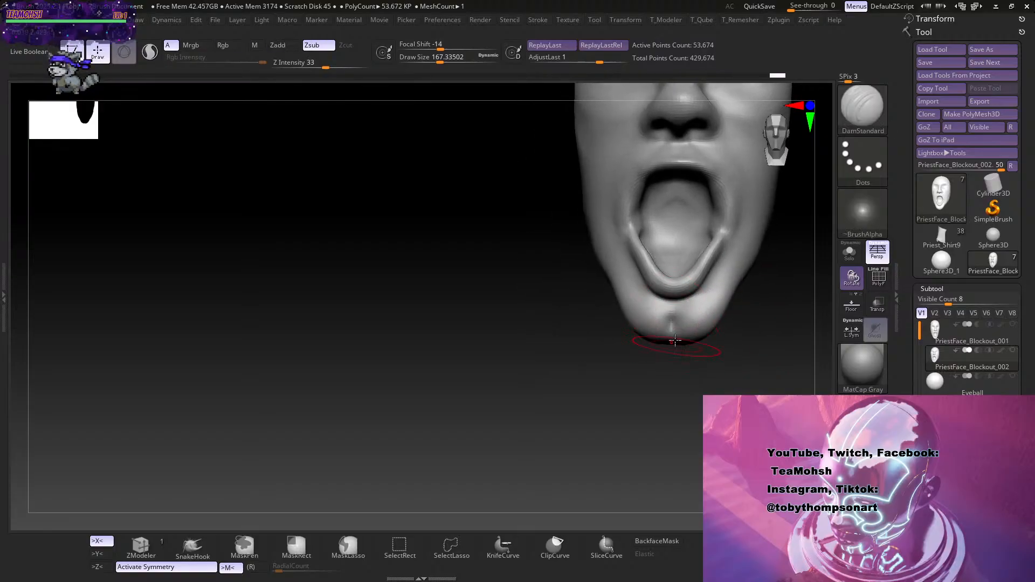
pyautogui.press('shift')
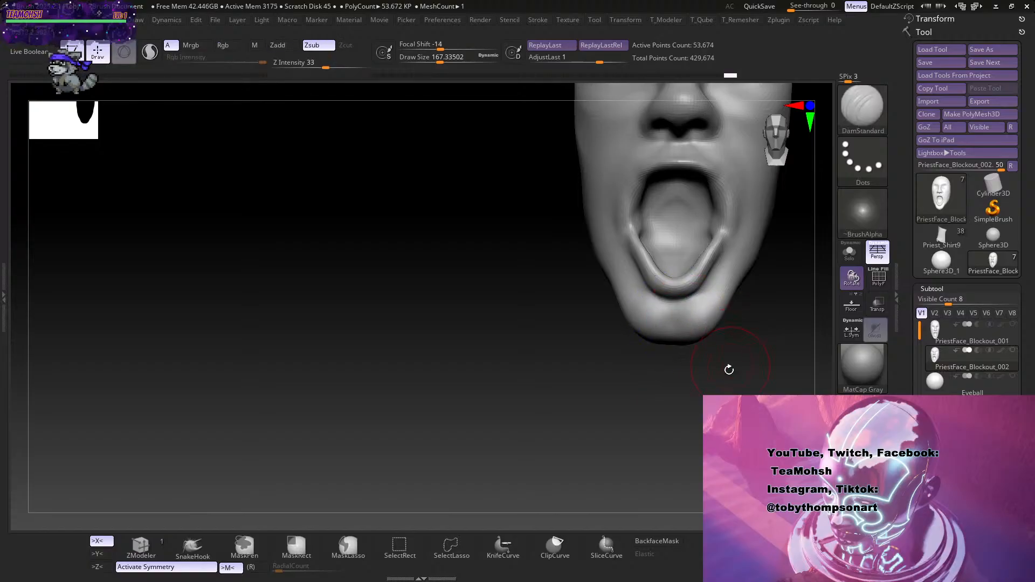
# Adjust the sides of the lower jaw with the Move brush at a draw size of about 217.
pyautogui.moveTo(730, 369)
pyautogui.mouseDown()
pyautogui.moveTo(710, 335)
pyautogui.moveTo(744, 342)
pyautogui.moveTo(712, 401)
pyautogui.mouseUp()
pyautogui.press('b')
pyautogui.press('m')
pyautogui.press('v')
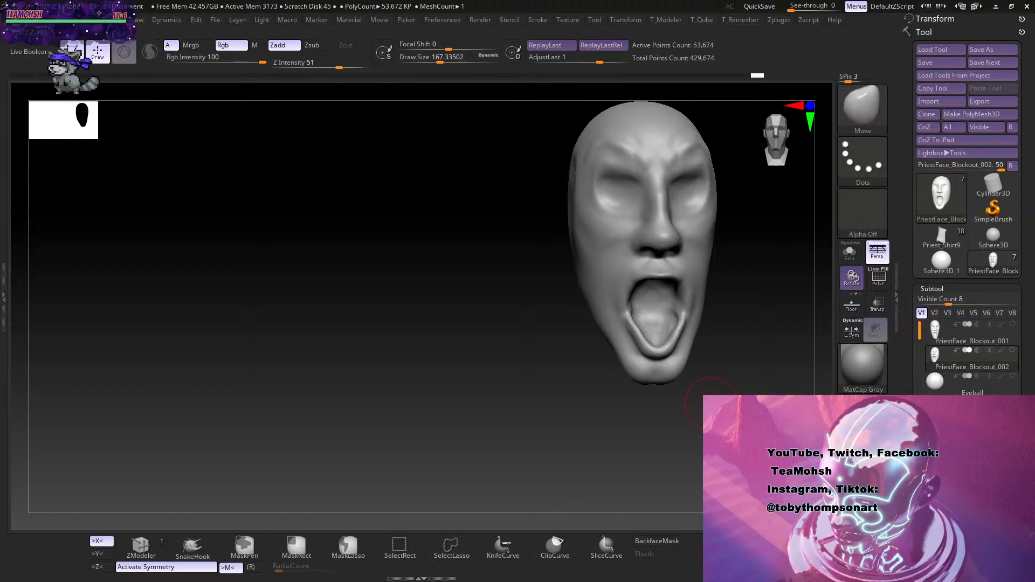
pyautogui.press(']')
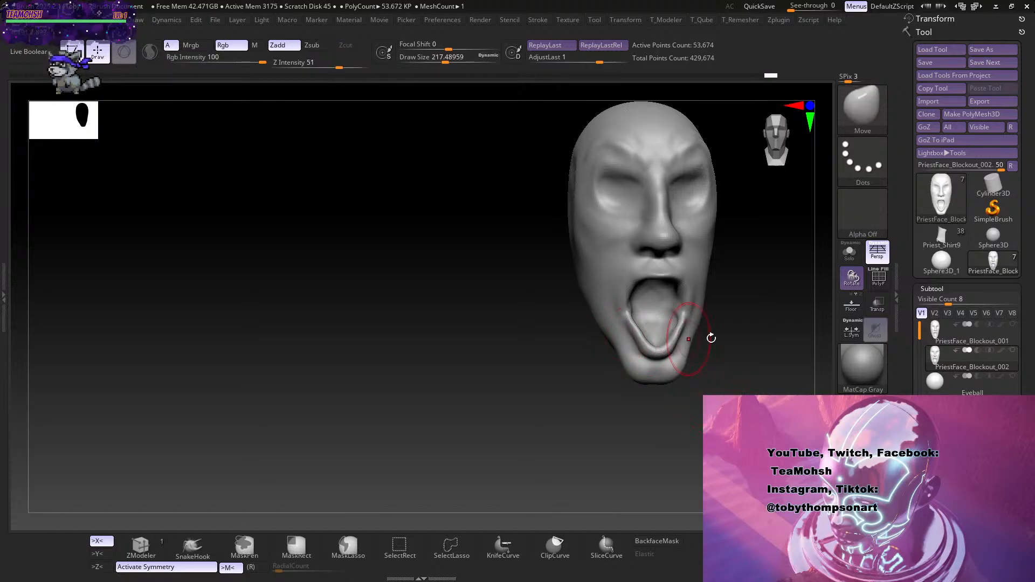
pyautogui.moveTo(711, 338)
pyautogui.mouseDown()
pyautogui.moveTo(749, 347)
pyautogui.moveTo(686, 389)
pyautogui.moveTo(654, 370)
pyautogui.moveTo(634, 379)
pyautogui.moveTo(631, 395)
pyautogui.moveTo(651, 402)
pyautogui.mouseUp()
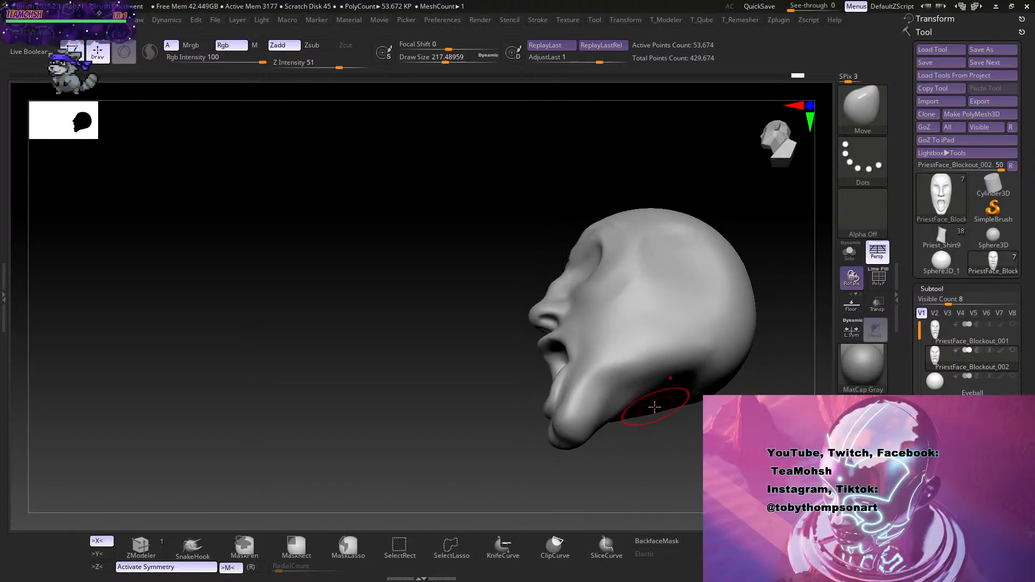
# Add volume along the jawline and beneath the jaw on both sides with the Inflat brush.
pyautogui.press('b')
pyautogui.press('i')
pyautogui.press('n')
pyautogui.moveTo(583, 404)
pyautogui.mouseDown()
pyautogui.moveTo(665, 343)
pyautogui.moveTo(602, 399)
pyautogui.mouseUp()
pyautogui.moveTo(682, 467); pyautogui.dragTo(694, 397)
pyautogui.moveTo(620, 429)
pyautogui.mouseDown()
pyautogui.moveTo(663, 390)
pyautogui.moveTo(603, 445)
pyautogui.moveTo(675, 392)
pyautogui.mouseUp()
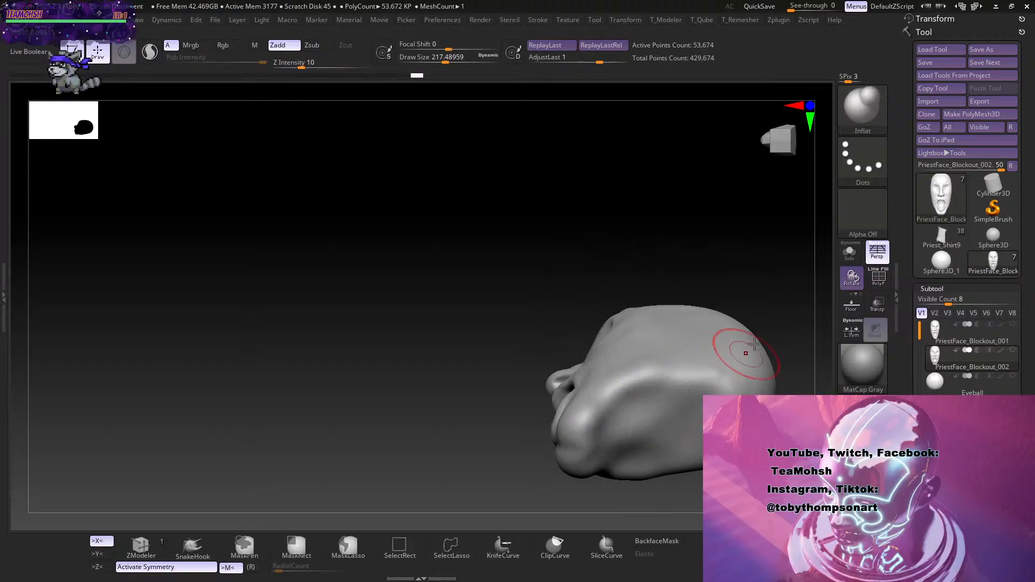
pyautogui.moveTo(731, 240)
pyautogui.mouseDown()
pyautogui.moveTo(732, 335)
pyautogui.moveTo(725, 323)
pyautogui.mouseUp()
pyautogui.moveTo(645, 371)
pyautogui.mouseDown()
pyautogui.moveTo(683, 346)
pyautogui.moveTo(672, 364)
pyautogui.mouseUp()
pyautogui.moveTo(667, 432)
pyautogui.mouseDown()
pyautogui.moveTo(726, 423)
pyautogui.moveTo(701, 412)
pyautogui.moveTo(738, 446)
pyautogui.mouseUp()
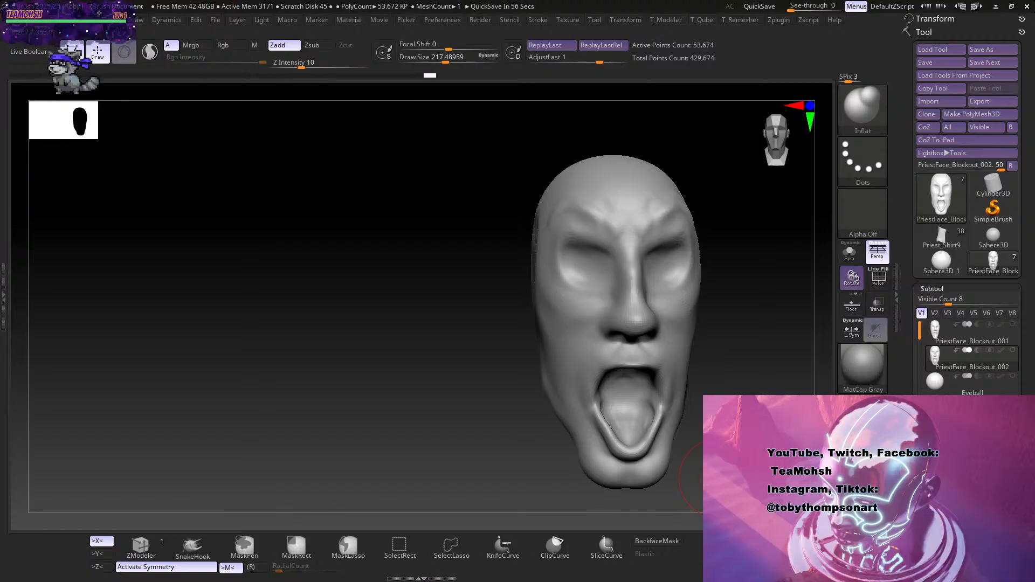
# Smooth the temple area on the side of the head.
pyautogui.moveTo(464, 394)
pyautogui.mouseDown()
pyautogui.moveTo(515, 397)
pyautogui.moveTo(520, 409)
pyautogui.moveTo(420, 437)
pyautogui.mouseUp()
pyautogui.keyDown('shift'); pyautogui.moveTo(573, 308); pyautogui.dragTo(594, 281); pyautogui.keyUp('shift')
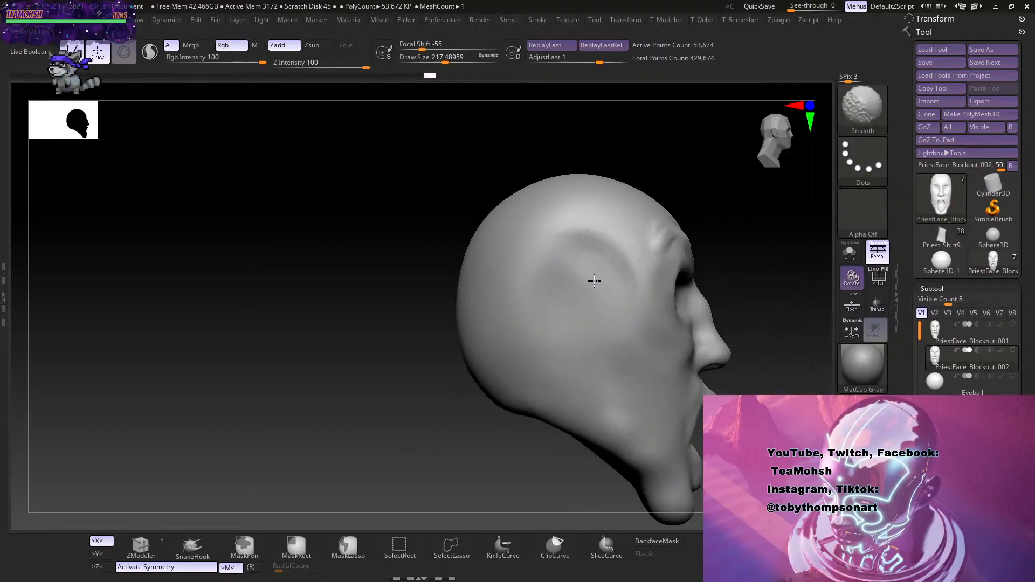
pyautogui.moveTo(740, 300); pyautogui.dragTo(648, 349)
pyautogui.keyDown('alt'); pyautogui.moveTo(712, 354); pyautogui.dragTo(625, 383); pyautogui.keyUp('alt')
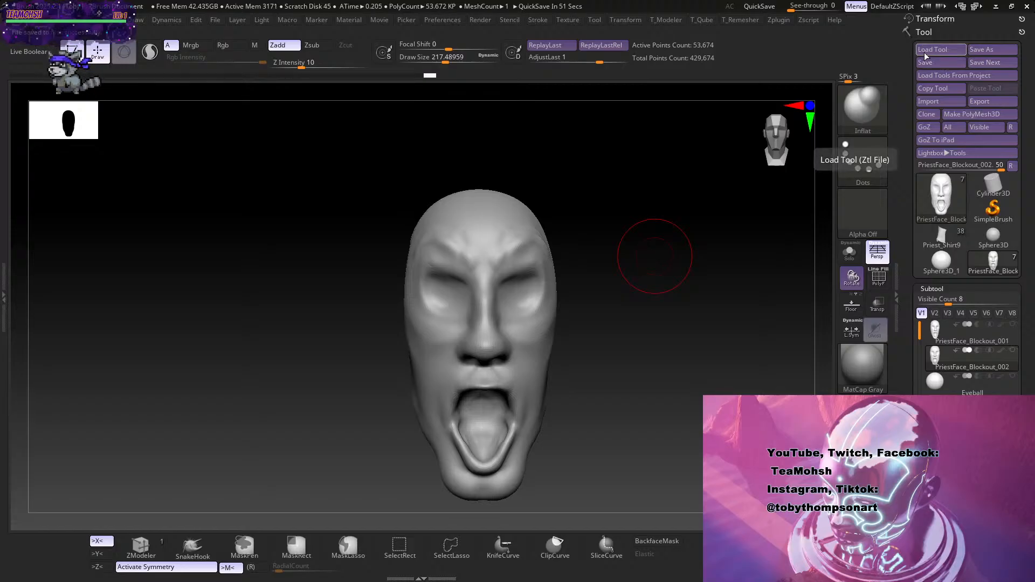
# Run ZRemesher twice more on PriestFace_Blockout_002 with the Half option for a low-poly base.
pyautogui.press('r')
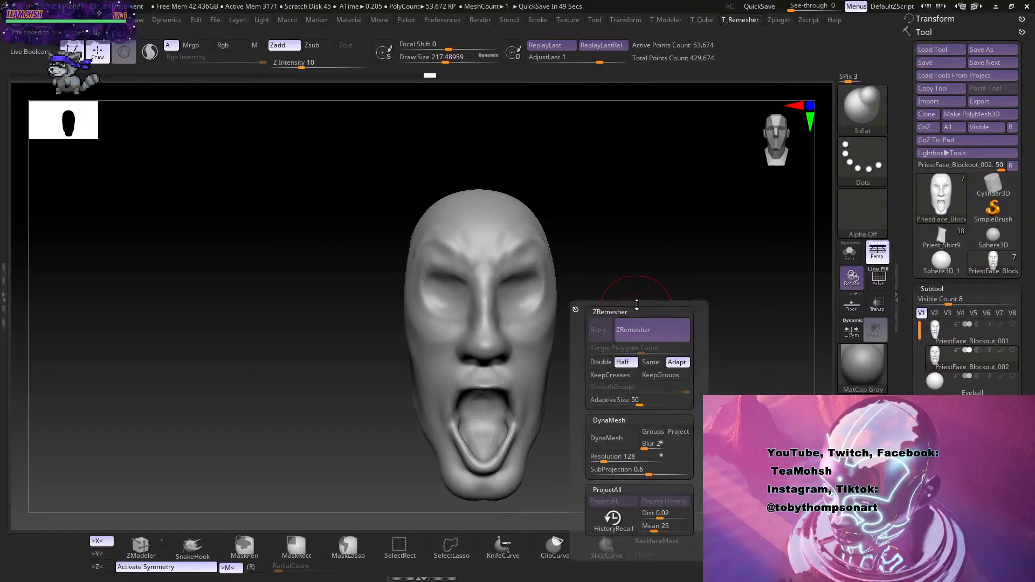
pyautogui.click(644, 330)
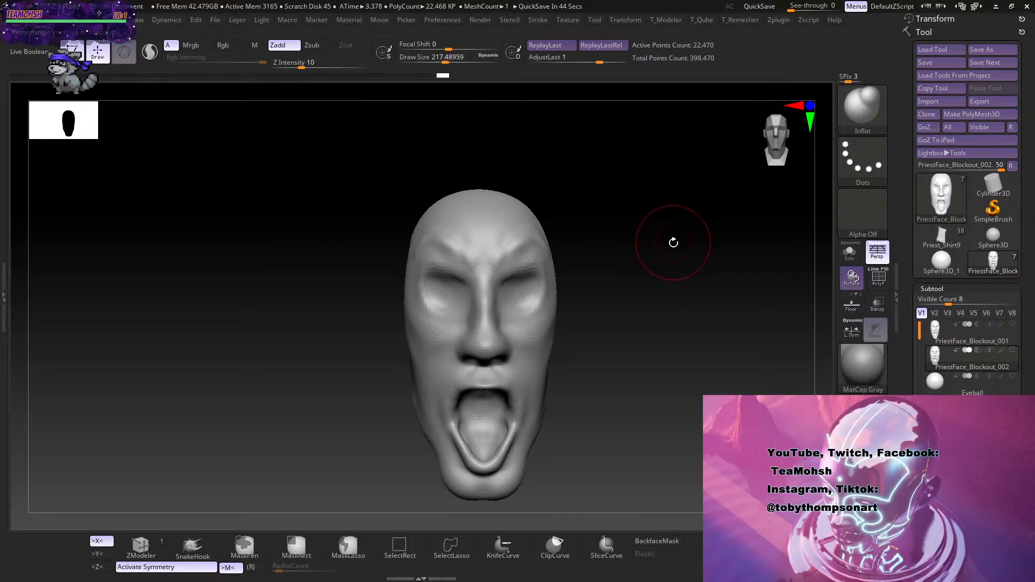
pyautogui.press('r')
pyautogui.click(681, 260)
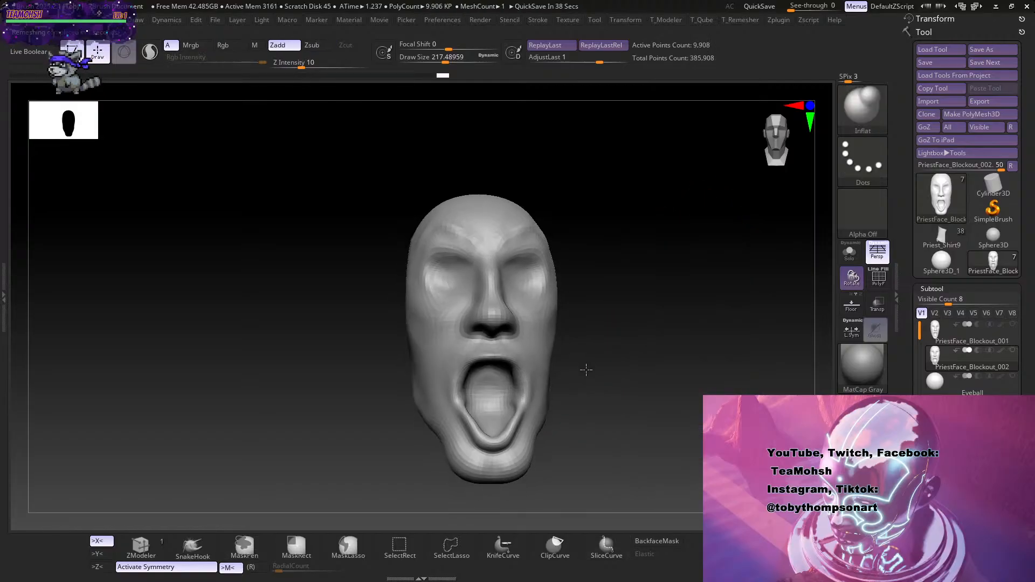
# Show PriestFace_Blockout_001 and project its detail onto PriestFace_Blockout_002 with ProjectAll.
pyautogui.click(1013, 324)
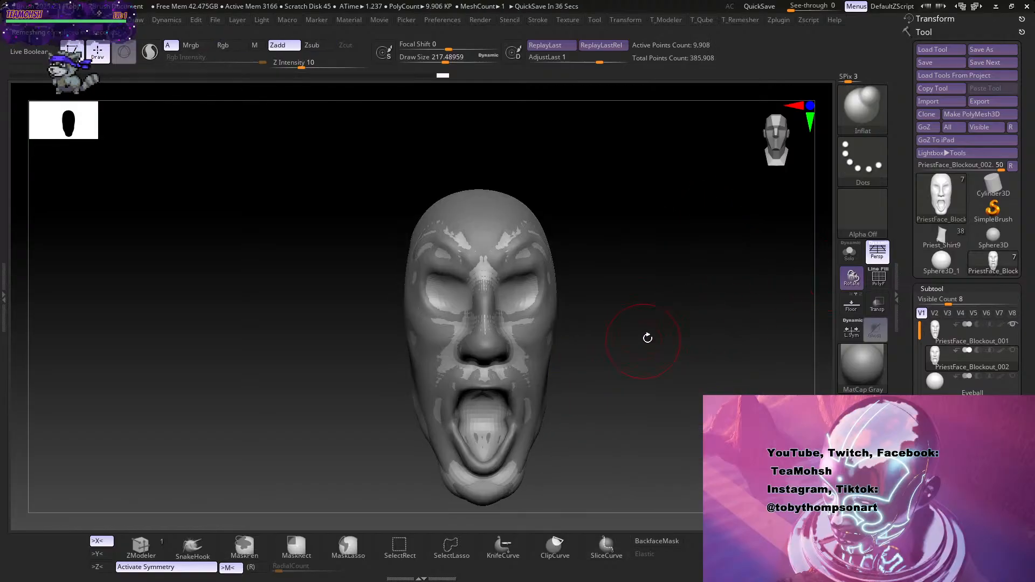
pyautogui.press('3')
pyautogui.press('4')
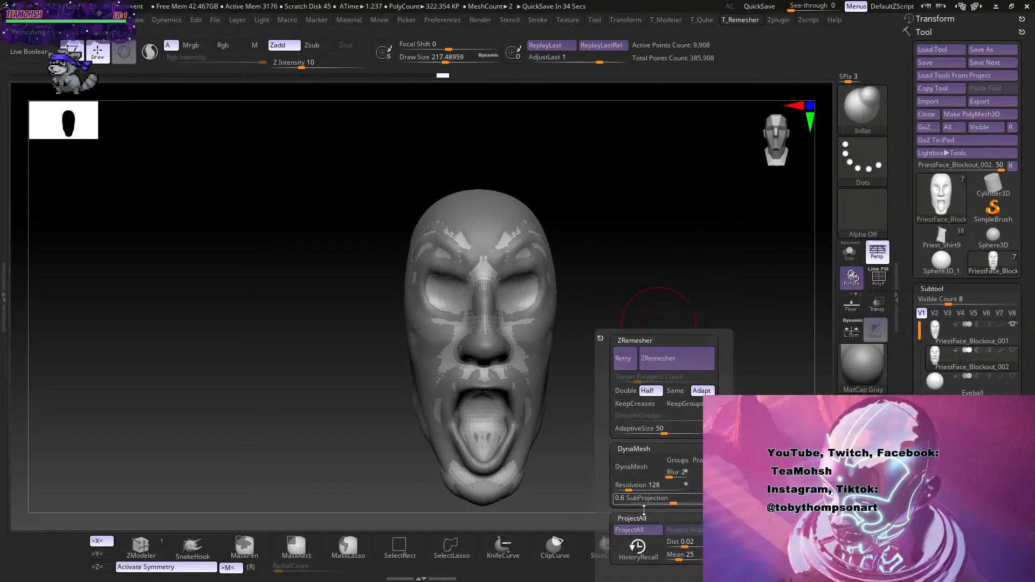
pyautogui.click(644, 531)
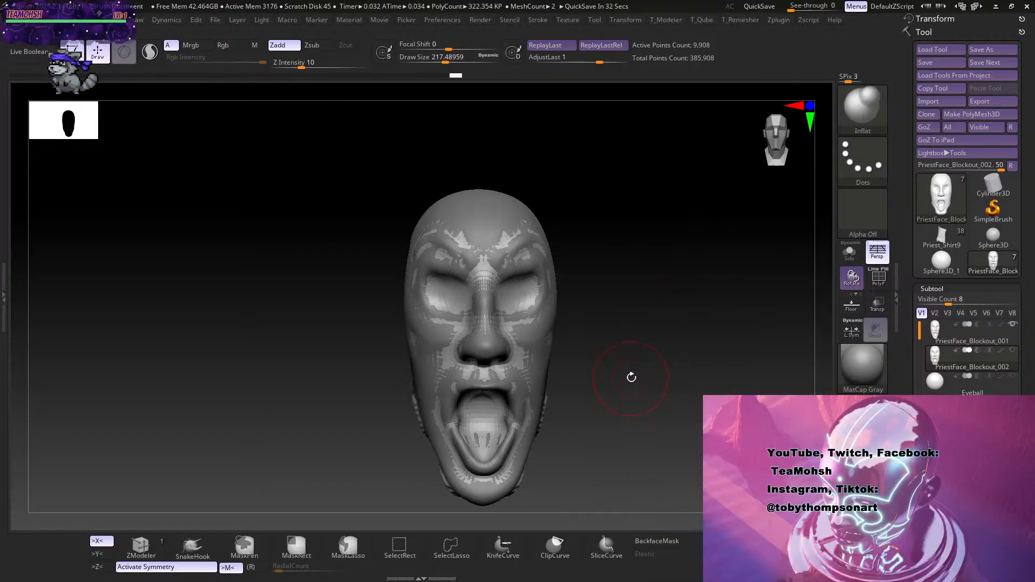
# Subdivide PriestFace_Blockout_002 once and reproject the original head's detail onto it.
pyautogui.press('ctrl')
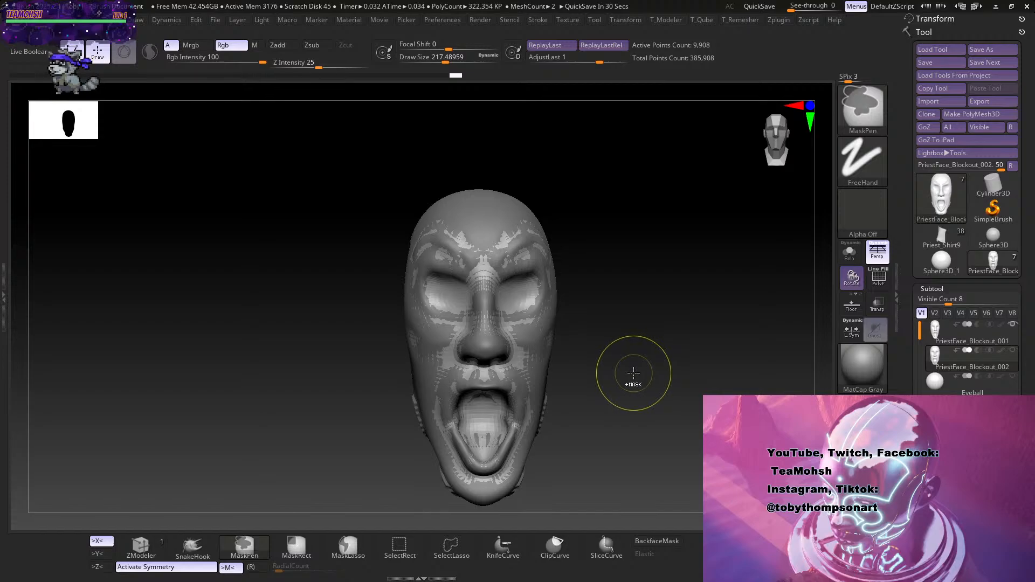
pyautogui.hotkey('ctrl', 'd')
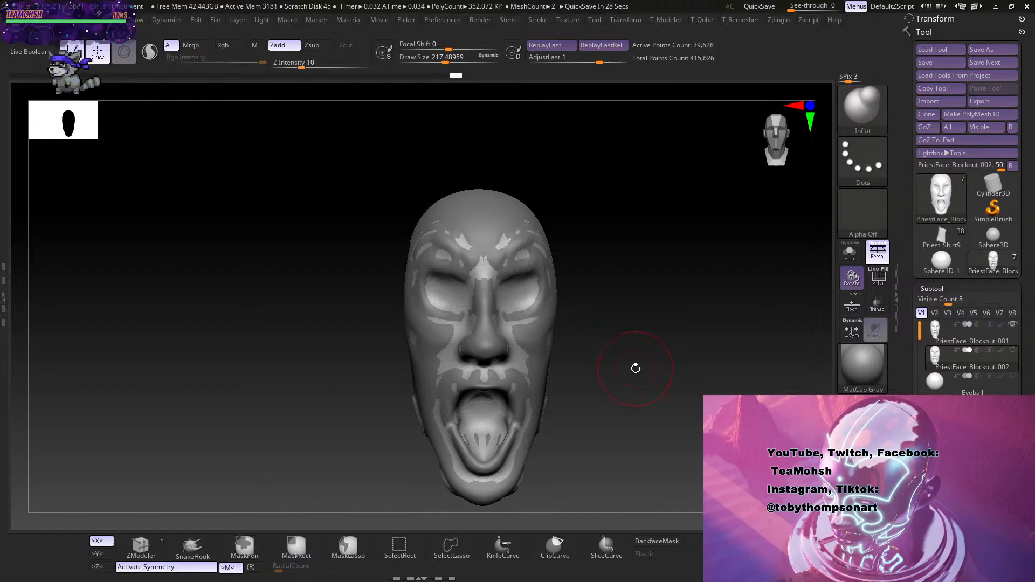
pyautogui.press('4')
pyautogui.click(628, 510)
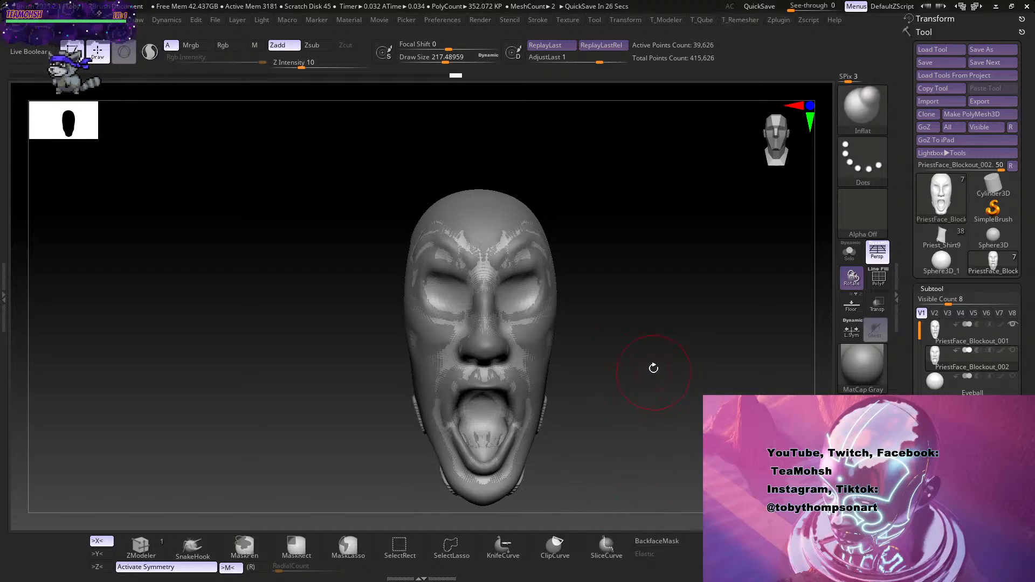
# Subdivide PriestFace_Blockout_002 to level 3 and reproject the original head's detail onto it with ProjectAll.
pyautogui.moveTo(653, 368)
pyautogui.mouseDown()
pyautogui.moveTo(647, 434)
pyautogui.moveTo(670, 386)
pyautogui.moveTo(645, 428)
pyautogui.mouseUp()
pyautogui.press('ctrl')
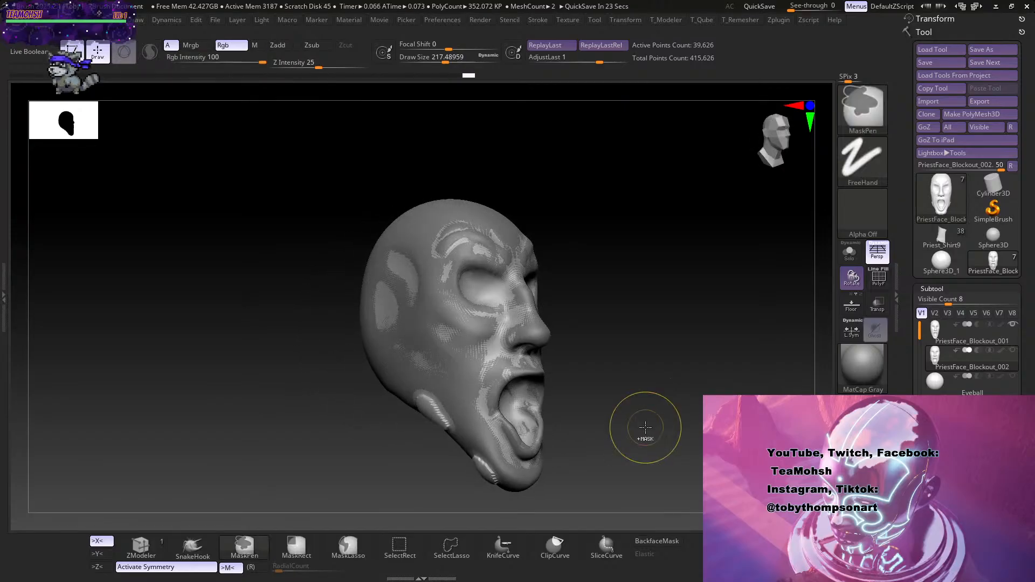
pyautogui.hotkey('ctrl', 'd')
pyautogui.press('2')
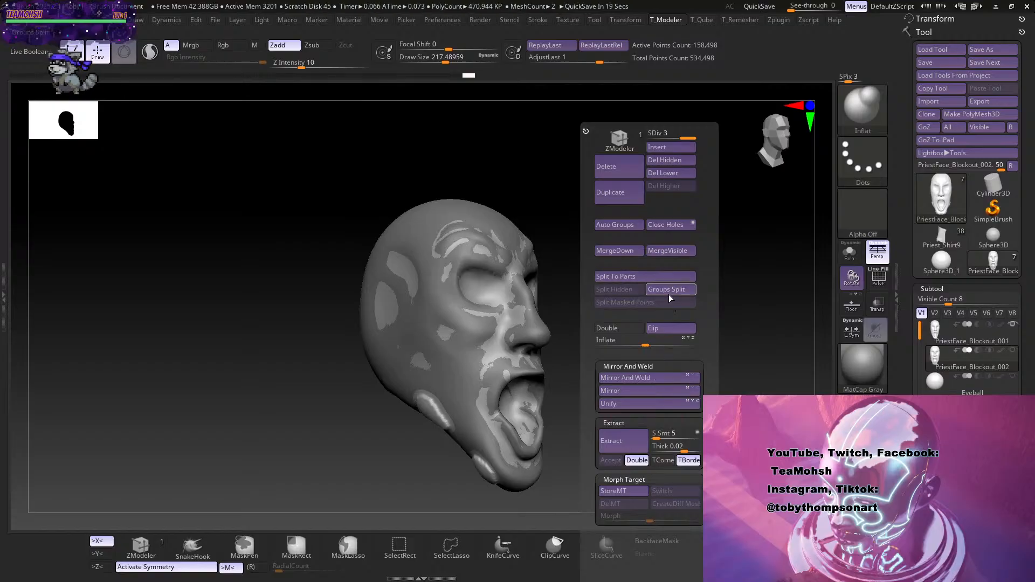
pyautogui.press('3')
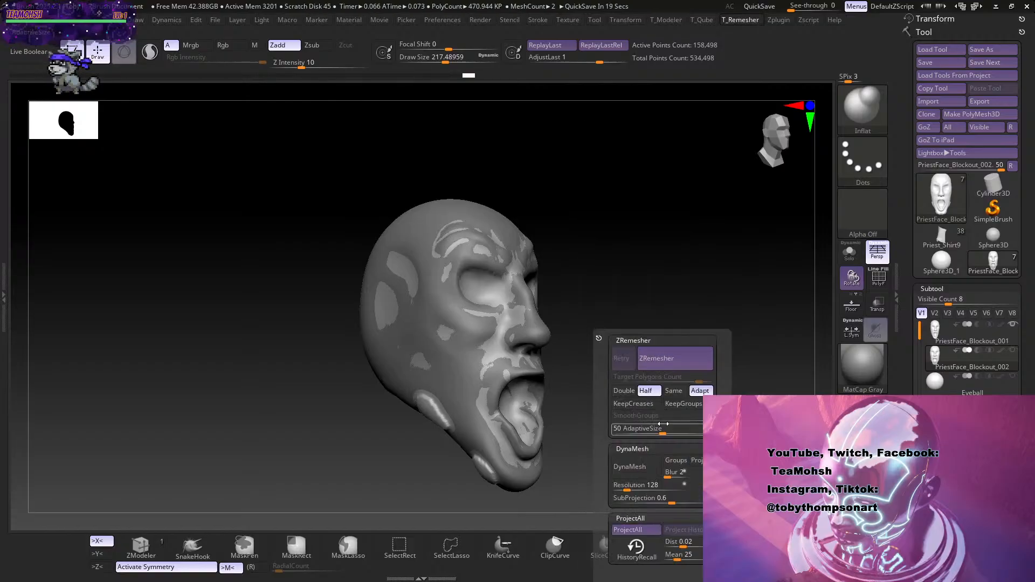
pyautogui.click(640, 532)
pyautogui.moveTo(645, 411); pyautogui.dragTo(654, 426)
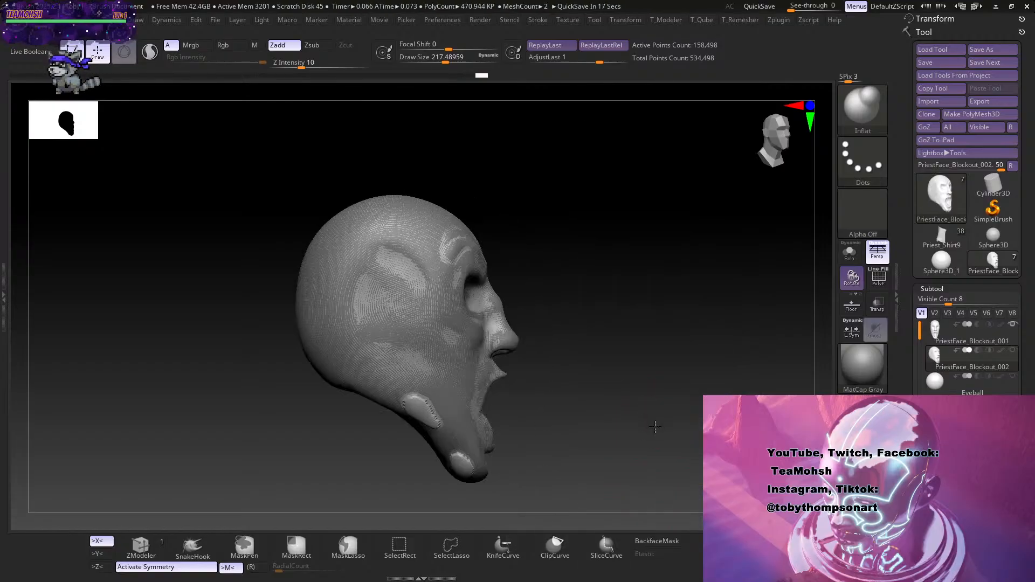
# Hide the original head and compare PriestFace_Blockout_002 with PriestFace_Blockout_001 from several angles for projection errors.
pyautogui.click(1012, 325)
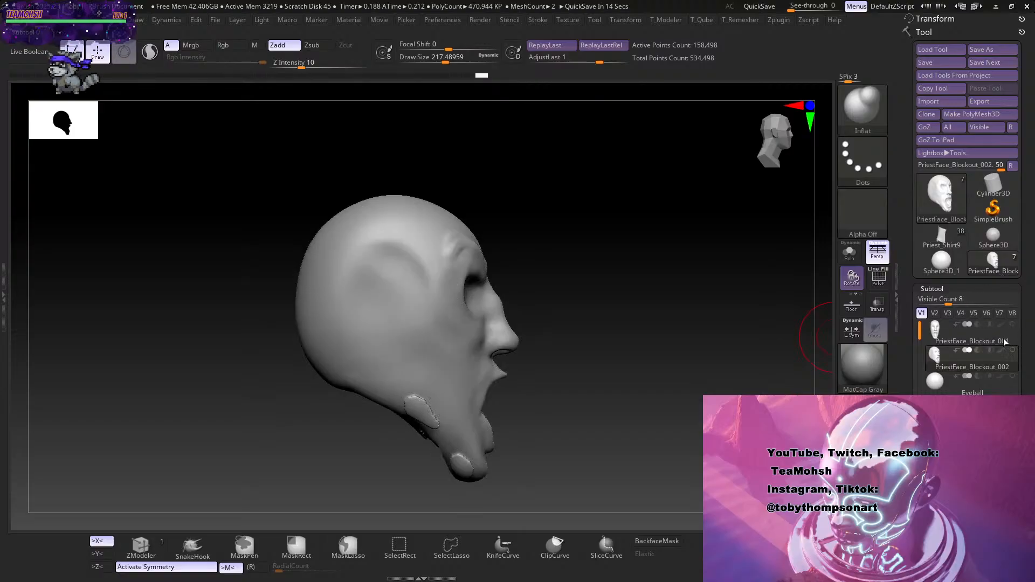
pyautogui.click(1012, 351)
pyautogui.moveTo(654, 409); pyautogui.dragTo(641, 373)
pyautogui.click(961, 345)
pyautogui.click(1012, 352)
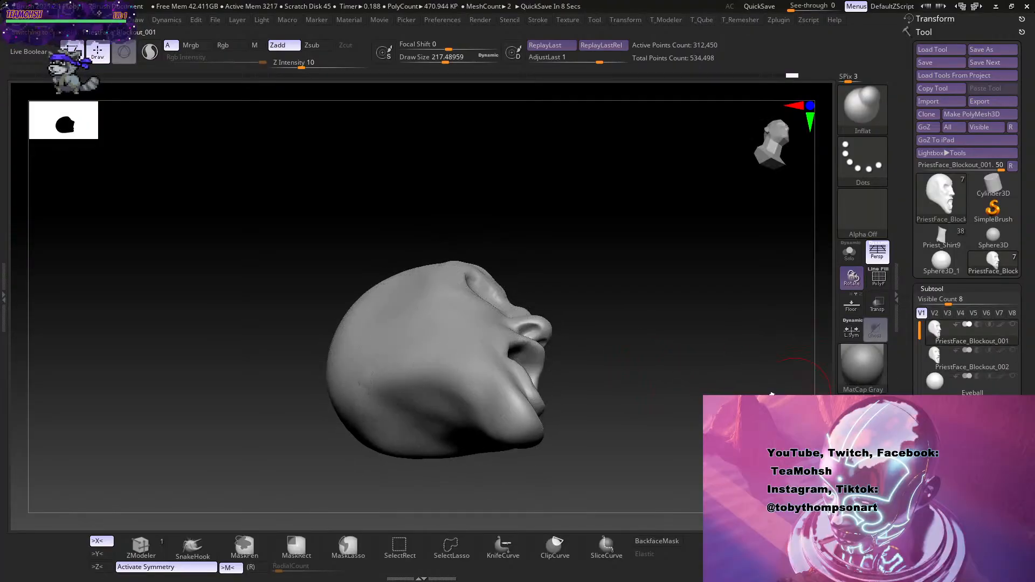
pyautogui.moveTo(674, 429); pyautogui.dragTo(662, 462)
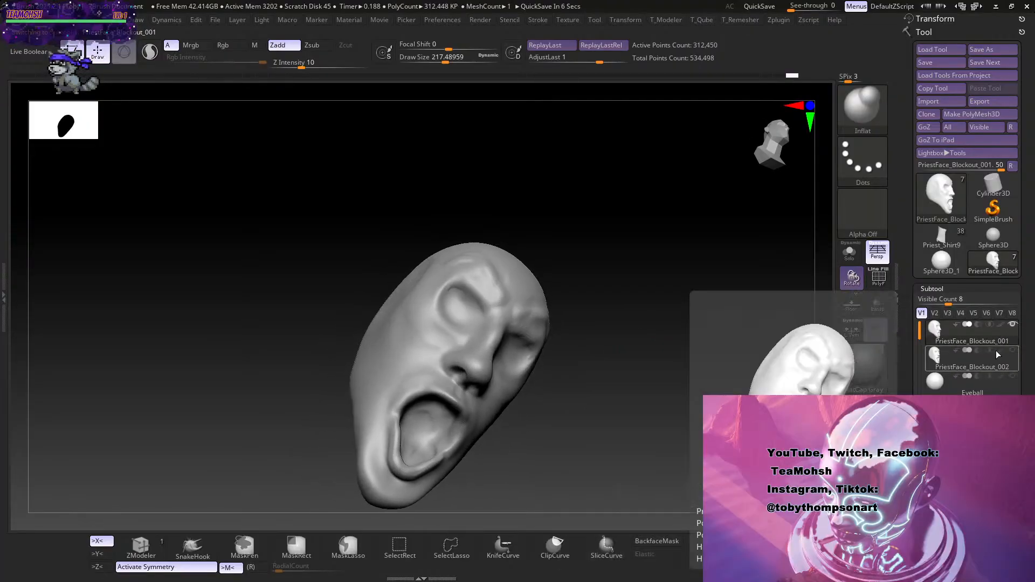
pyautogui.click(993, 363)
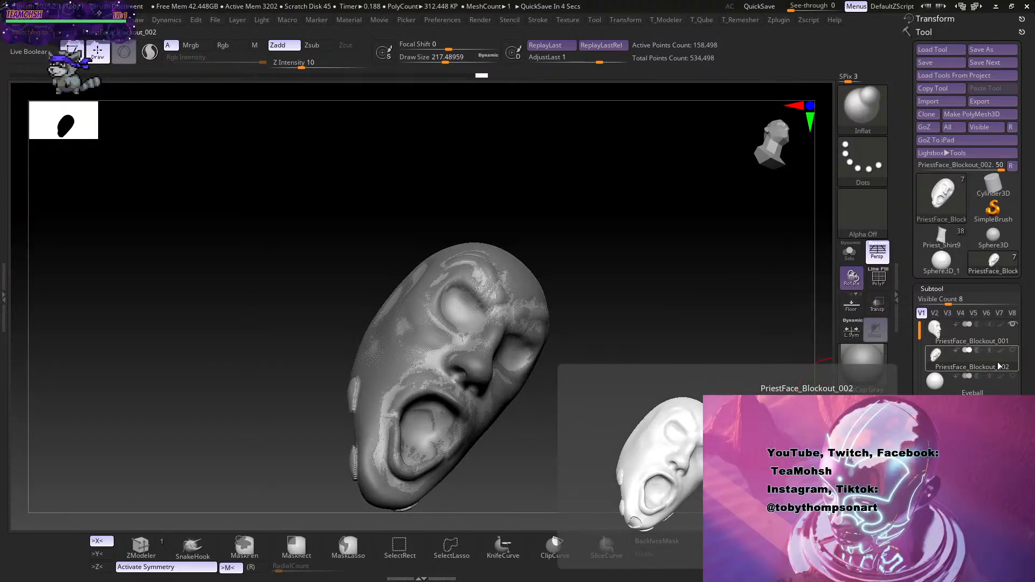
pyautogui.moveTo(584, 428); pyautogui.dragTo(615, 453)
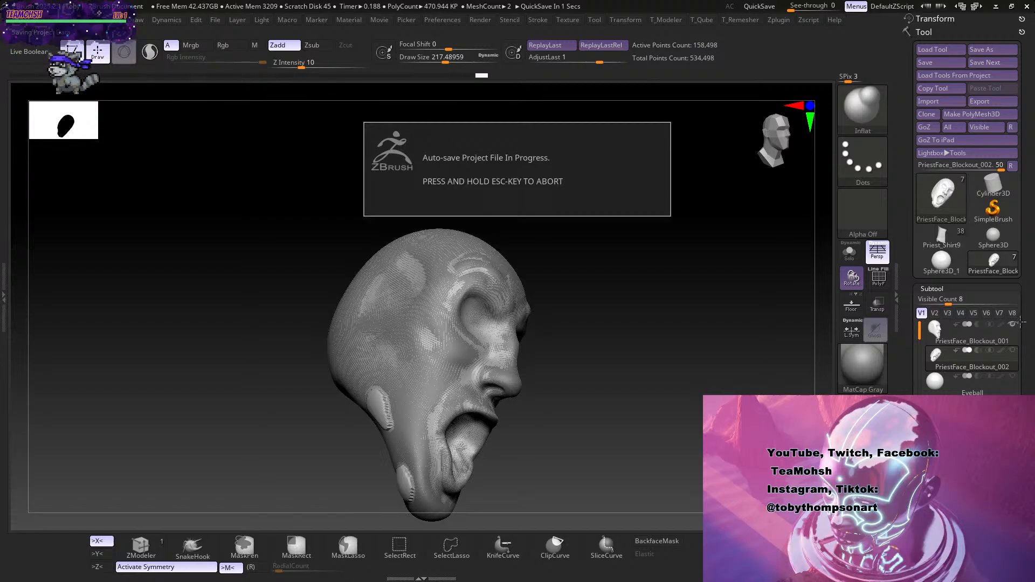
# Smooth the raised projection artefacts beneath PriestFace_Blockout_002's chin and jaw, and compare the head with PriestFace_Blockout_001 from the front.
pyautogui.moveTo(612, 462)
pyautogui.mouseDown()
pyautogui.moveTo(616, 381)
pyautogui.moveTo(631, 374)
pyautogui.moveTo(626, 418)
pyautogui.mouseUp()
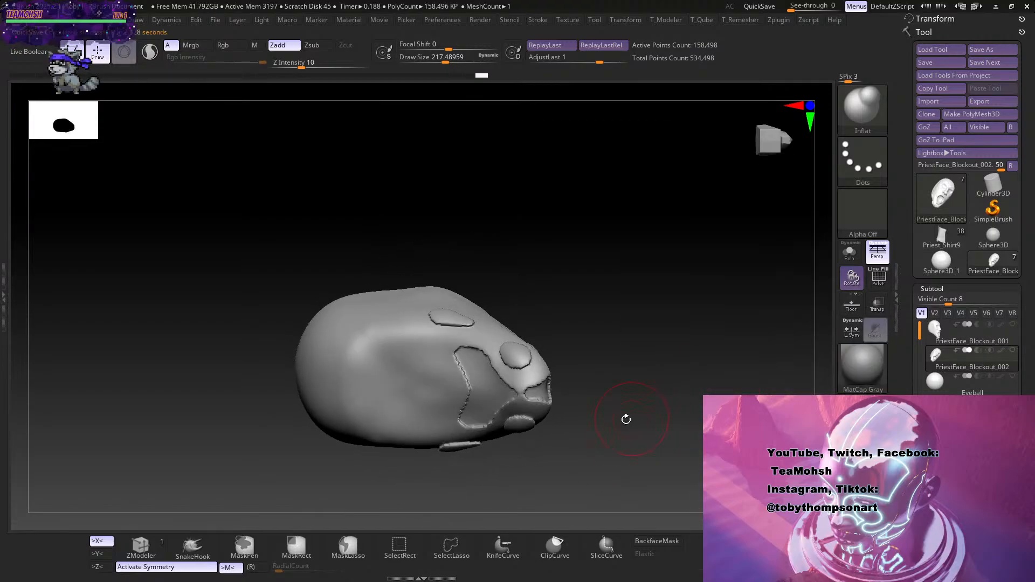
pyautogui.keyDown('shift'); pyautogui.moveTo(536, 394); pyautogui.dragTo(517, 402); pyautogui.keyUp('shift')
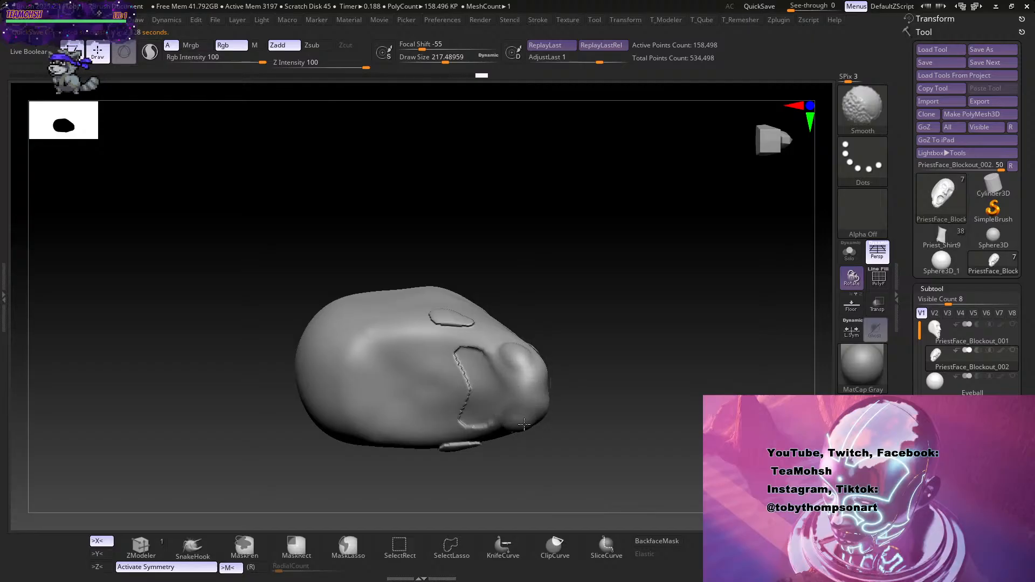
pyautogui.keyDown('shift'); pyautogui.moveTo(492, 360); pyautogui.dragTo(472, 422); pyautogui.keyUp('shift')
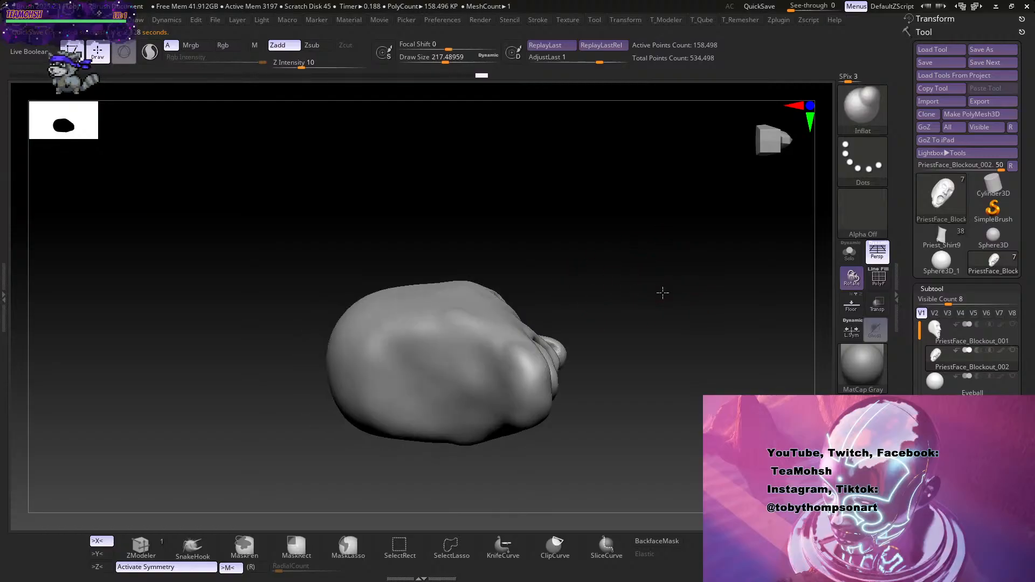
pyautogui.moveTo(661, 293)
pyautogui.mouseDown()
pyautogui.moveTo(637, 397)
pyautogui.moveTo(615, 387)
pyautogui.moveTo(595, 354)
pyautogui.mouseUp()
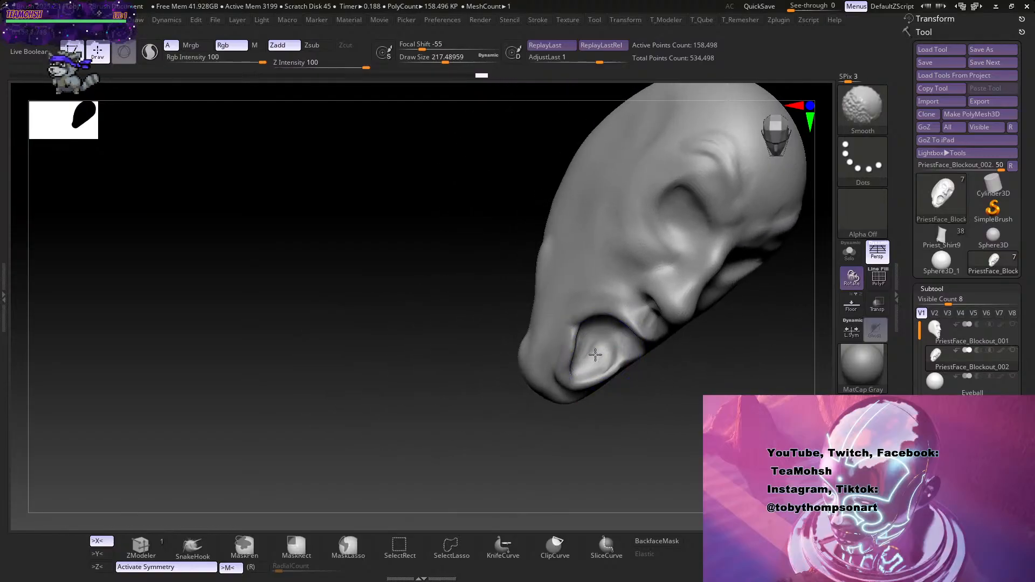
pyautogui.moveTo(676, 381)
pyautogui.keyDown('shift'); pyautogui.mouseDown()
pyautogui.moveTo(753, 312)
pyautogui.moveTo(732, 324)
pyautogui.moveTo(739, 296)
pyautogui.moveTo(693, 348)
pyautogui.mouseUp(); pyautogui.keyUp('shift')
pyautogui.click(981, 338)
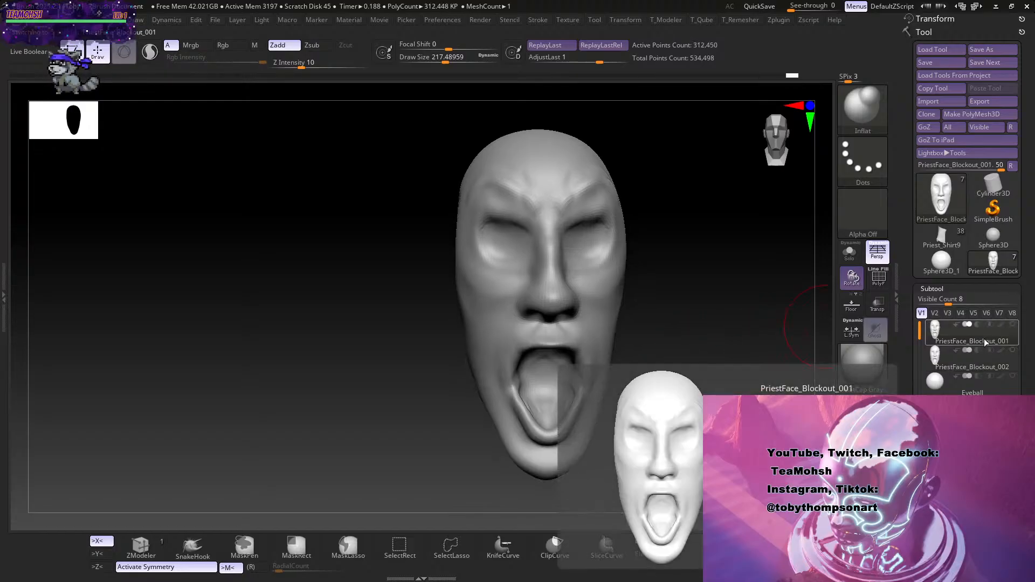
pyautogui.click(981, 360)
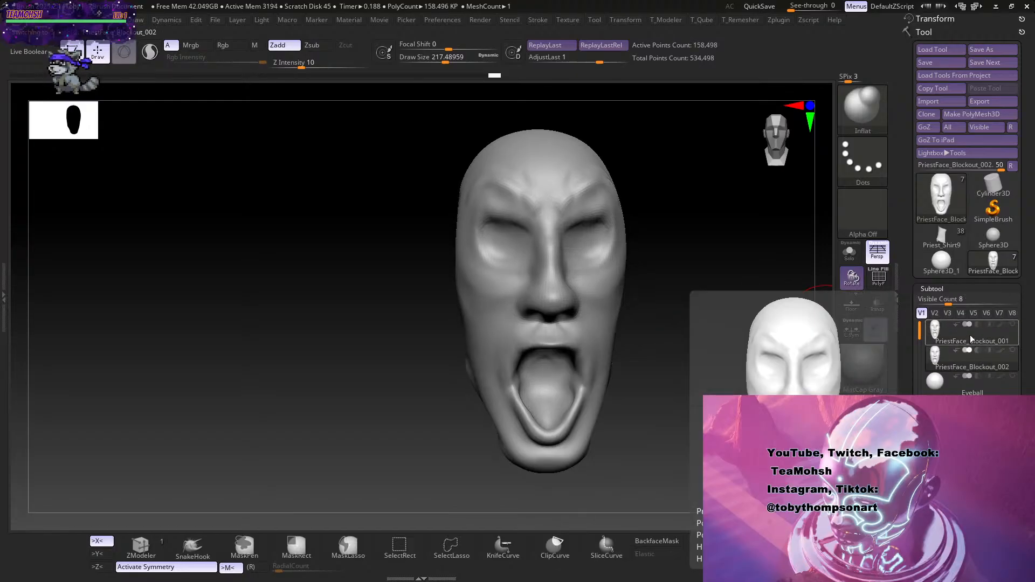
pyautogui.click(972, 337)
# Drop PriestFace_Blockout_002 to its lowest subdivision level and smooth the underside and side of the jaw.
pyautogui.moveTo(650, 419); pyautogui.dragTo(741, 341)
pyautogui.click(966, 360)
pyautogui.press('shift')
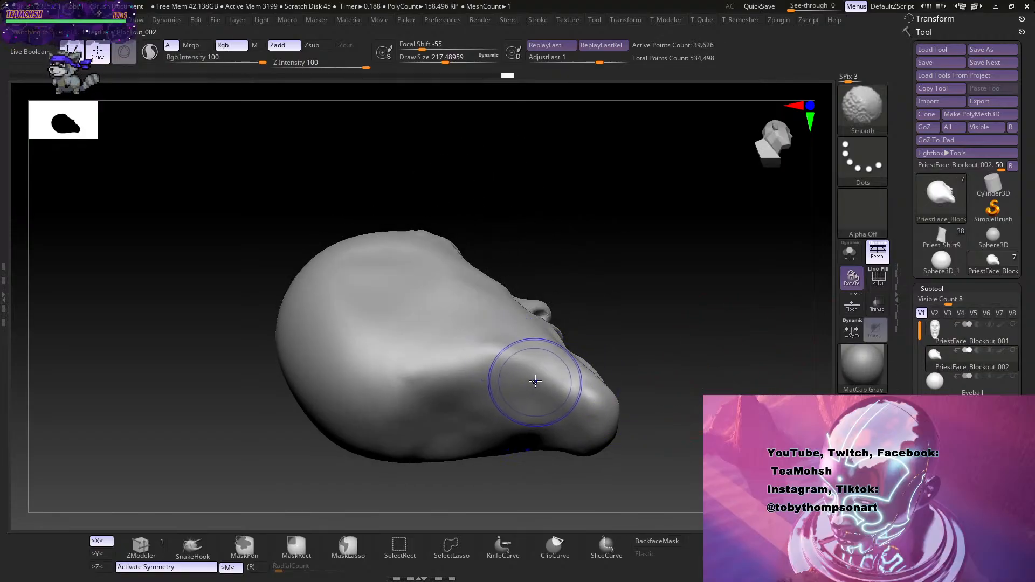
pyautogui.hotkey('shift', 'd')
pyautogui.keyDown('shift'); pyautogui.moveTo(522, 366); pyautogui.dragTo(566, 412); pyautogui.keyUp('shift')
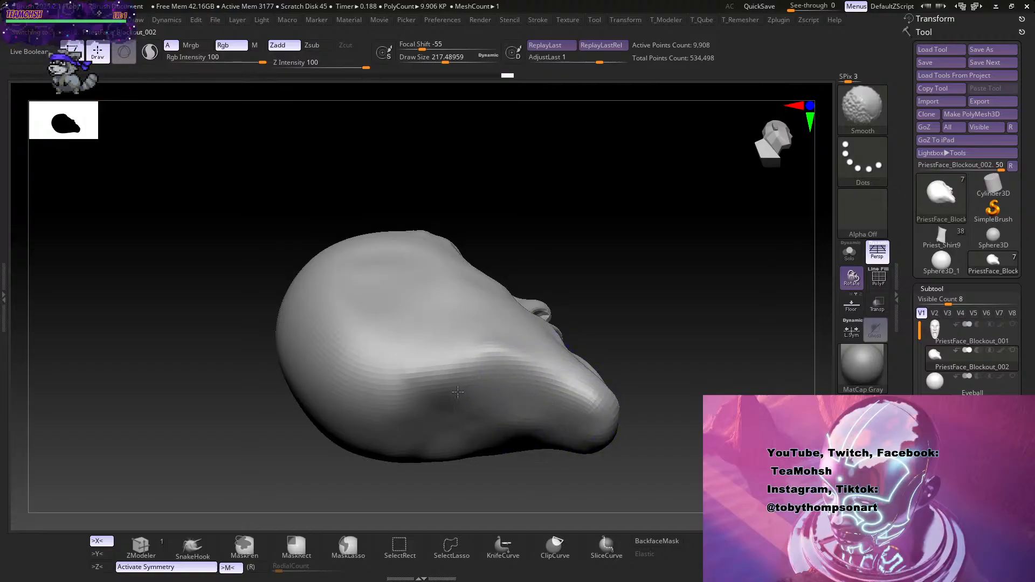
pyautogui.keyDown('shift'); pyautogui.moveTo(459, 409); pyautogui.dragTo(521, 394); pyautogui.keyUp('shift')
pyautogui.moveTo(636, 287)
pyautogui.mouseDown()
pyautogui.moveTo(607, 367)
pyautogui.moveTo(629, 374)
pyautogui.mouseUp()
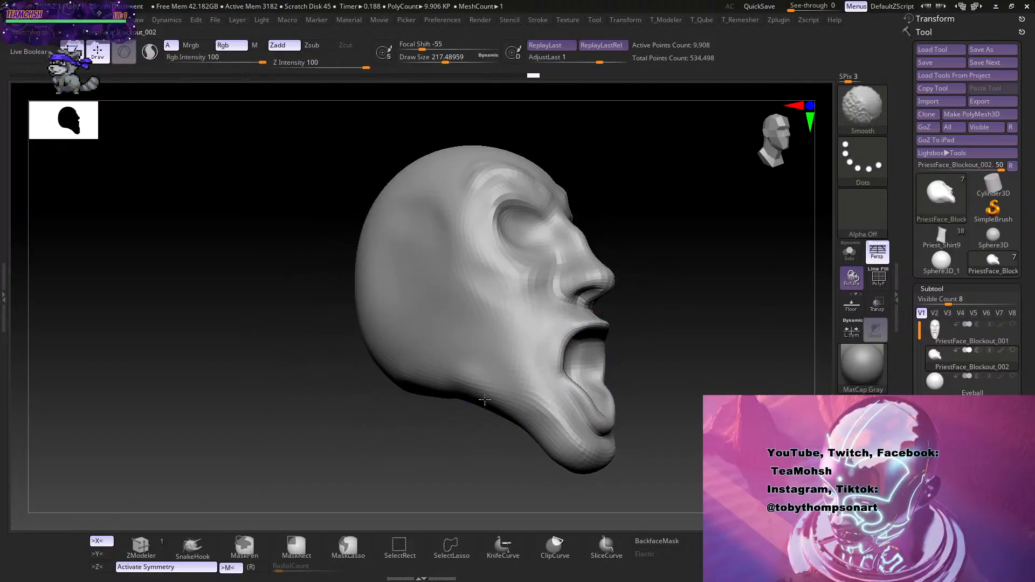
pyautogui.keyDown('shift'); pyautogui.moveTo(485, 397); pyautogui.dragTo(457, 363); pyautogui.keyUp('shift')
# Return PriestFace_Blockout_002 to subdivision level 3 and compare its front view with PriestFace_Blockout_001.
pyautogui.moveTo(715, 237); pyautogui.dragTo(680, 273)
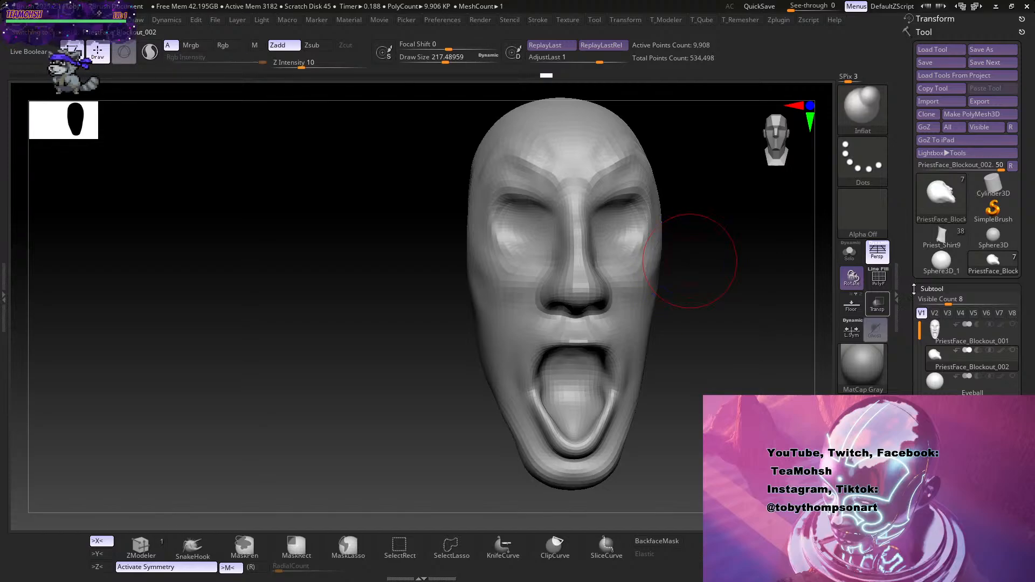
pyautogui.click(1005, 341)
pyautogui.click(973, 366)
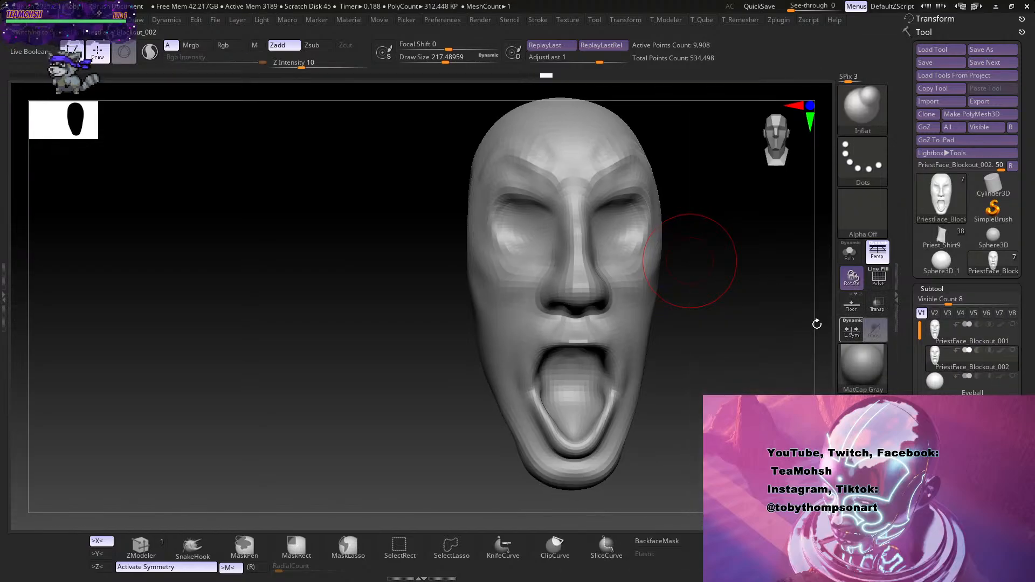
pyautogui.press('d')
pyautogui.press('d')
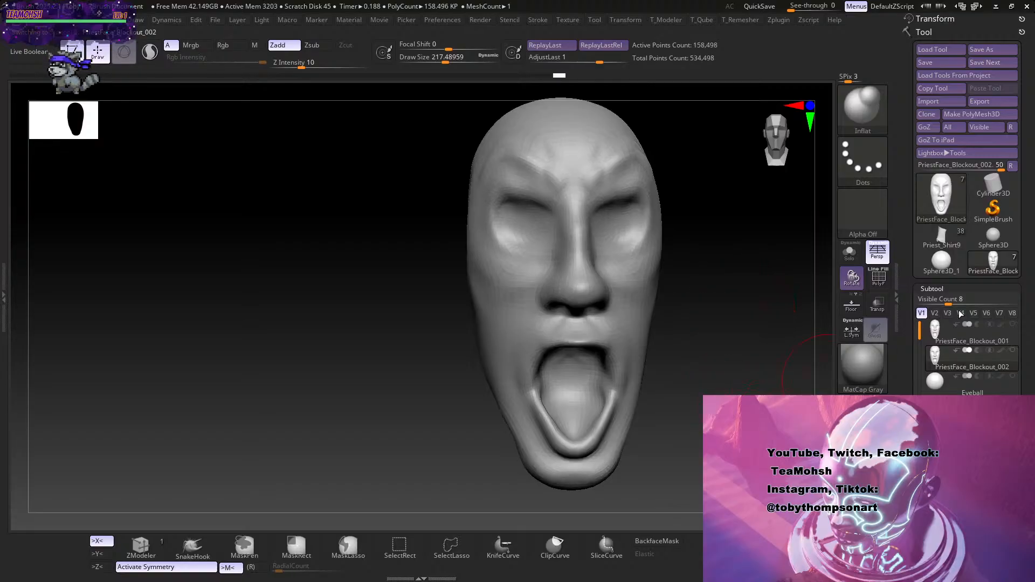
pyautogui.click(995, 342)
pyautogui.click(979, 367)
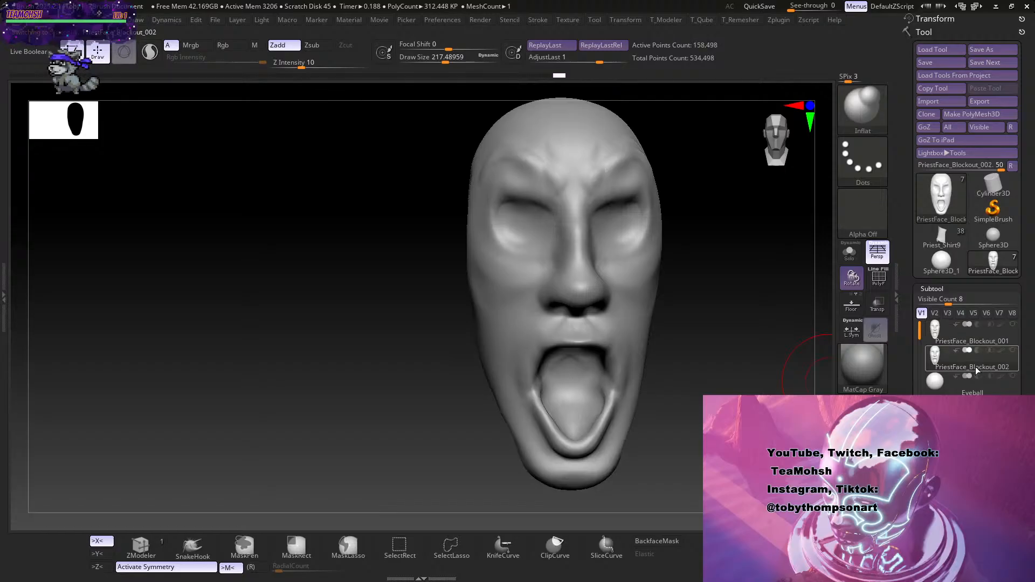
# Pull the chin of PriestFace_Blockout_002 downward with the Move brush and check it against PriestFace_Blockout_001.
pyautogui.moveTo(674, 418); pyautogui.dragTo(767, 325)
pyautogui.moveTo(683, 405)
pyautogui.mouseDown()
pyautogui.moveTo(646, 495)
pyautogui.moveTo(659, 486)
pyautogui.mouseUp()
pyautogui.press('b')
pyautogui.press('m')
pyautogui.press('v')
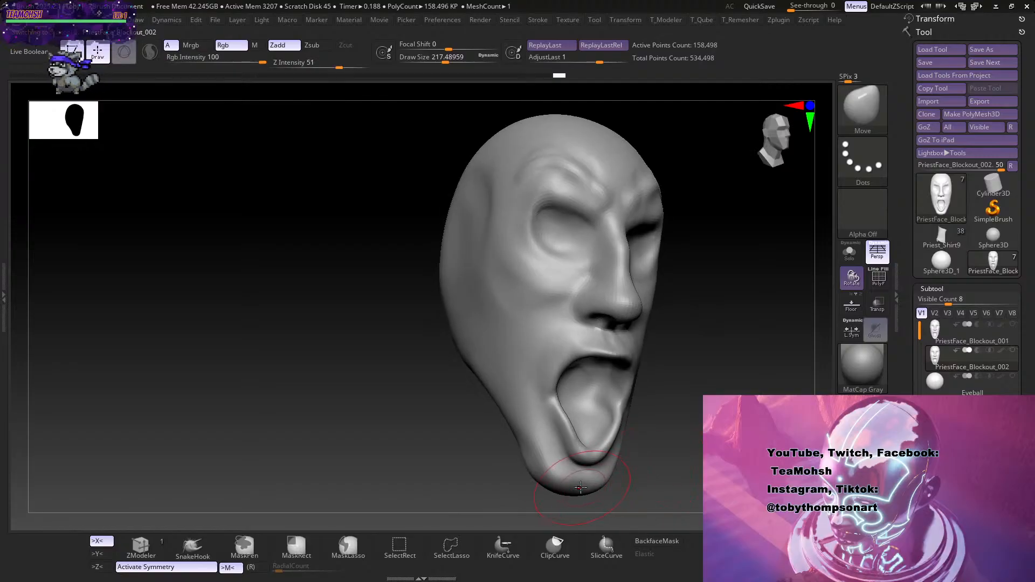
pyautogui.moveTo(581, 478); pyautogui.dragTo(579, 494)
pyautogui.moveTo(667, 461)
pyautogui.keyDown('shift'); pyautogui.mouseDown()
pyautogui.moveTo(693, 458)
pyautogui.moveTo(685, 466)
pyautogui.mouseUp(); pyautogui.keyUp('shift')
pyautogui.press('s')
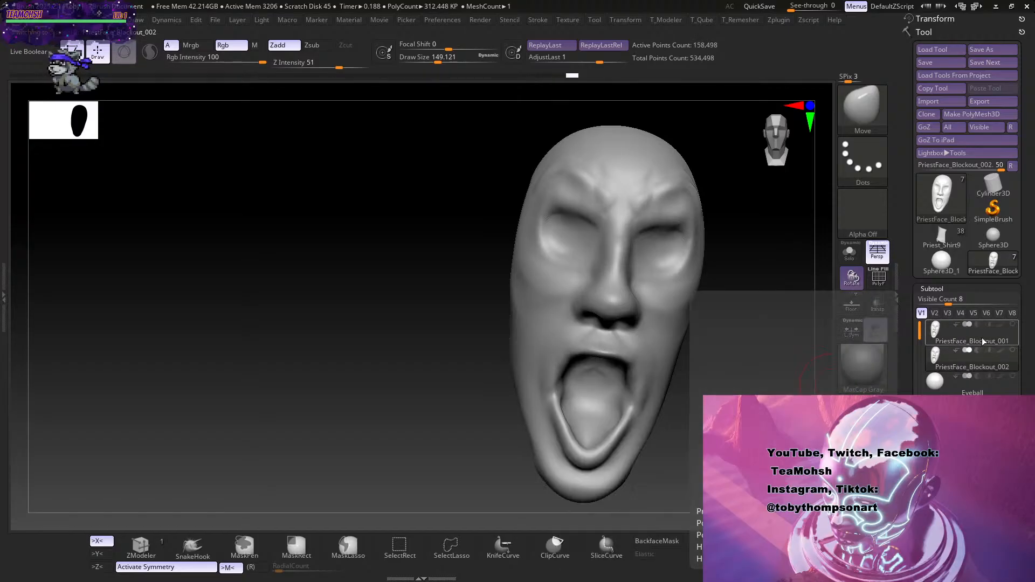
pyautogui.click(976, 364)
# Build up the side of the chin with the Inflat brush and smooth it into the jaw.
pyautogui.moveTo(738, 367); pyautogui.dragTo(911, 353)
pyautogui.moveTo(717, 429)
pyautogui.mouseDown()
pyautogui.moveTo(728, 431)
pyautogui.moveTo(711, 377)
pyautogui.mouseUp()
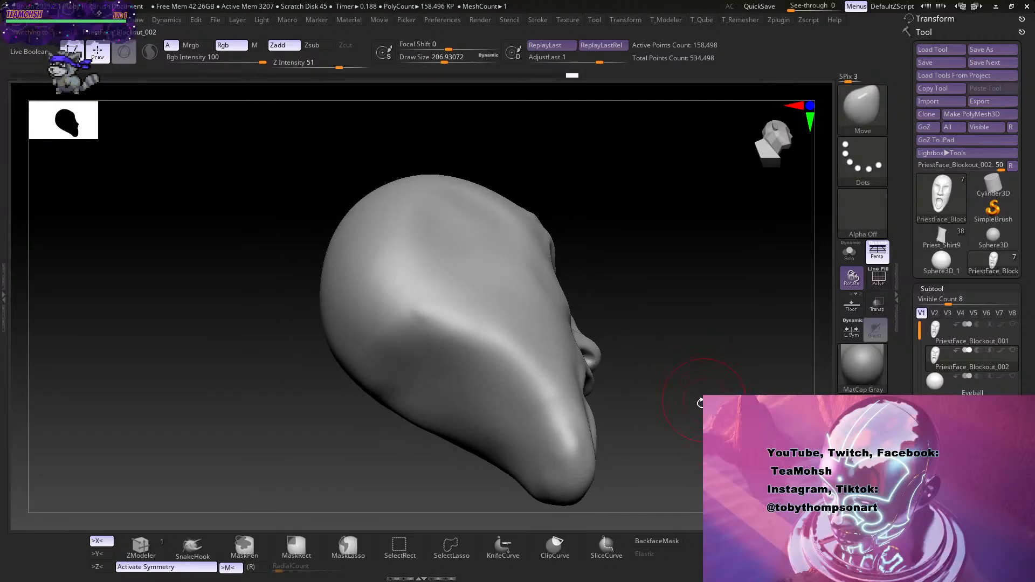
pyautogui.press('b')
pyautogui.press('i')
pyautogui.press('n')
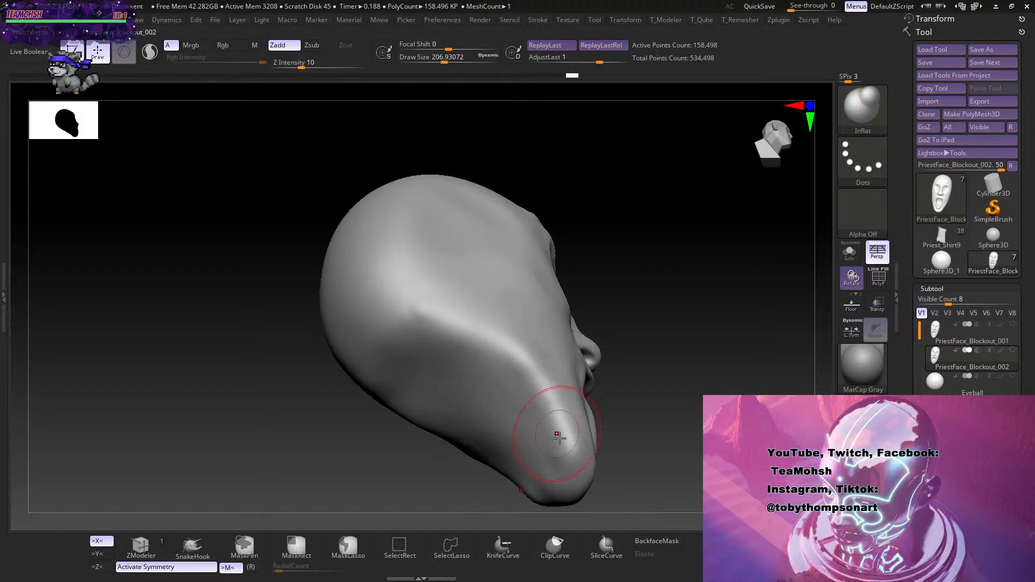
pyautogui.press('shift')
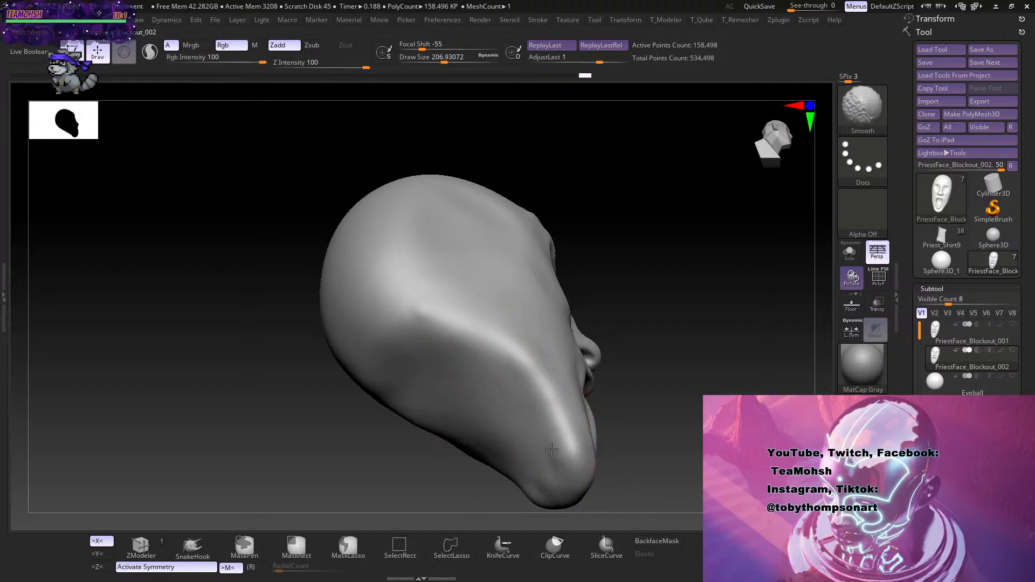
pyautogui.keyDown('shift'); pyautogui.moveTo(540, 430); pyautogui.dragTo(531, 402); pyautogui.keyUp('shift')
# Carve a hollow beneath the jaw with the inverted Inflat brush and smooth it along the jawline.
pyautogui.moveTo(711, 386)
pyautogui.mouseDown()
pyautogui.moveTo(655, 391)
pyautogui.moveTo(729, 417)
pyautogui.mouseUp()
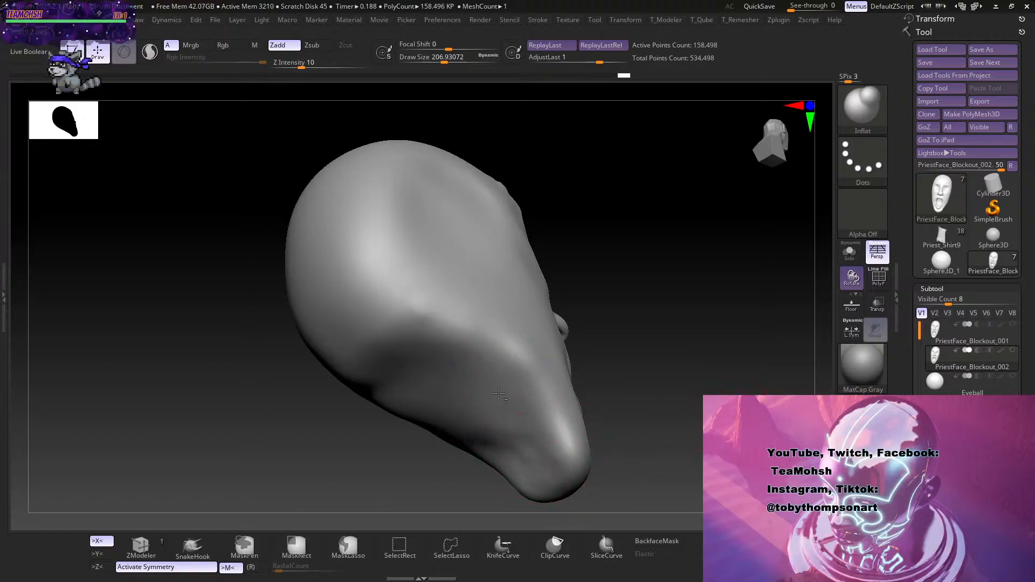
pyautogui.moveTo(498, 393)
pyautogui.keyDown('alt'); pyautogui.mouseDown()
pyautogui.moveTo(524, 452)
pyautogui.moveTo(507, 399)
pyautogui.mouseUp(); pyautogui.keyUp('alt')
pyautogui.moveTo(508, 428); pyautogui.dragTo(490, 389)
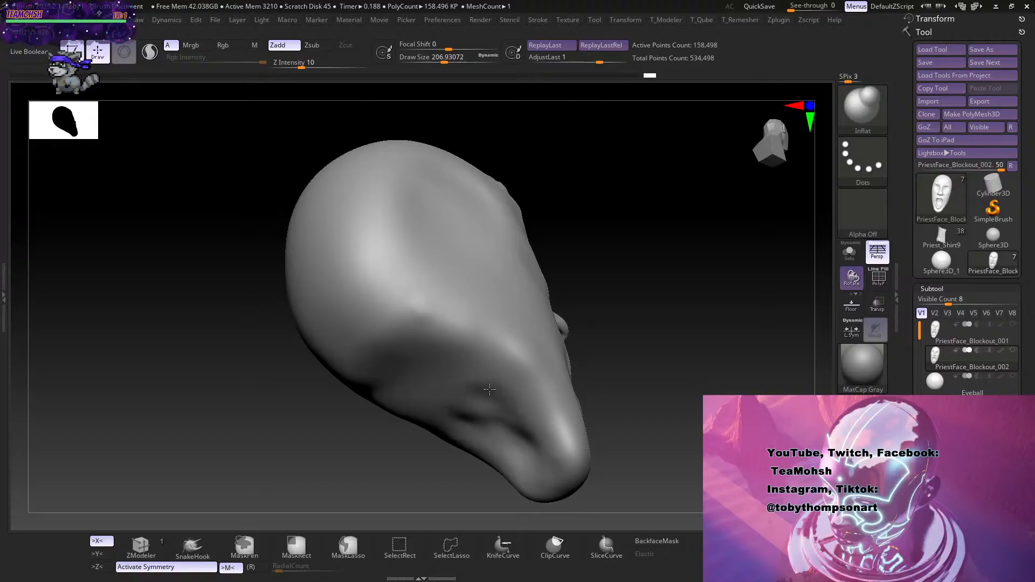
pyautogui.moveTo(600, 390); pyautogui.dragTo(620, 380, button='right')
pyautogui.moveTo(562, 402)
pyautogui.mouseDown()
pyautogui.moveTo(493, 375)
pyautogui.moveTo(501, 423)
pyautogui.moveTo(475, 364)
pyautogui.mouseUp()
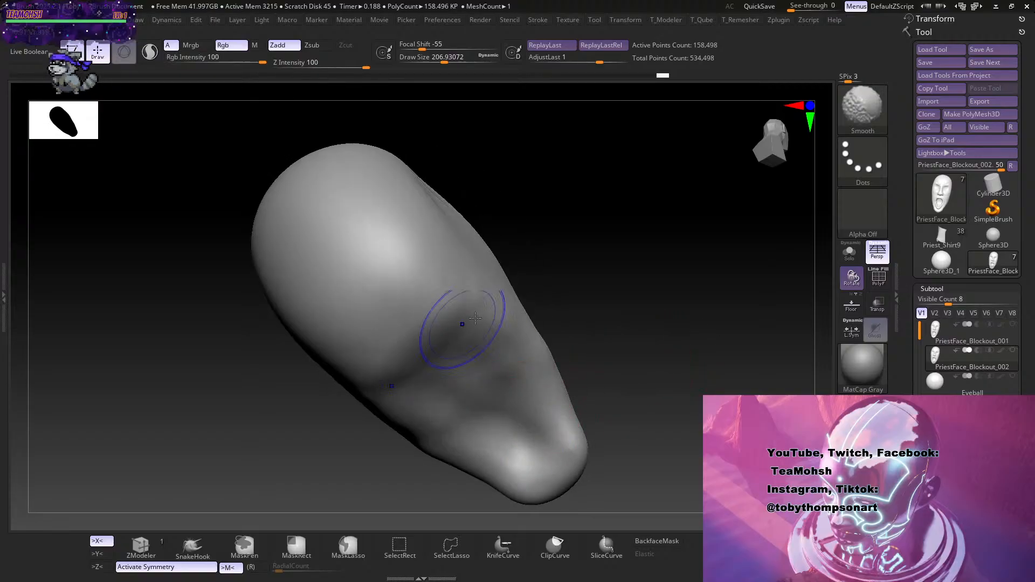
pyautogui.moveTo(438, 335)
pyautogui.mouseDown(button='right')
pyautogui.moveTo(612, 386)
pyautogui.moveTo(589, 382)
pyautogui.moveTo(585, 414)
pyautogui.moveTo(628, 407)
pyautogui.moveTo(612, 386)
pyautogui.moveTo(620, 404)
pyautogui.moveTo(599, 399)
pyautogui.moveTo(630, 422)
pyautogui.mouseUp(button='right')
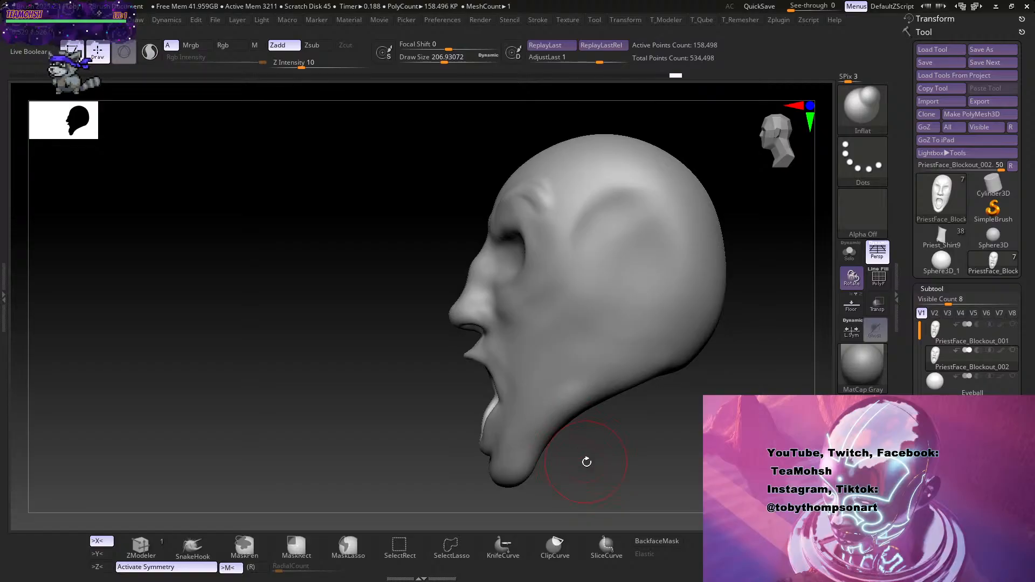
# Push the underside of the jawline inward in profile with the Move brush at a draw size of about 338.
pyautogui.press('b')
pyautogui.press('m')
pyautogui.press('v')
pyautogui.press('s')
pyautogui.moveTo(598, 456); pyautogui.dragTo(604, 455)
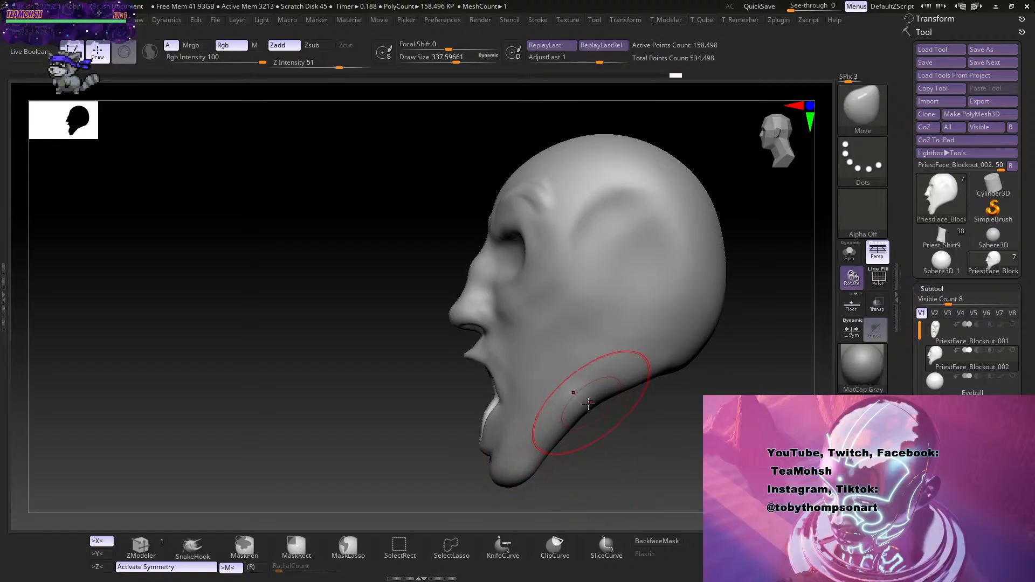
pyautogui.moveTo(591, 404); pyautogui.dragTo(589, 394)
pyautogui.moveTo(593, 399); pyautogui.dragTo(686, 444, button='right')
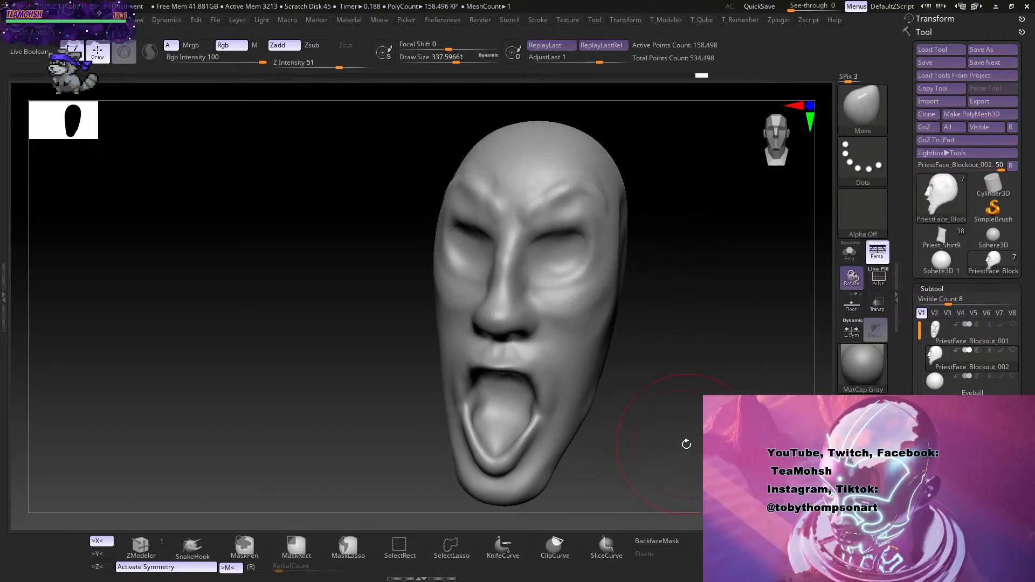
# Delete the original head subtool PriestFace_Blockout_001, keeping PriestFace_Blockout_002.
pyautogui.click(972, 362)
pyautogui.click(992, 339)
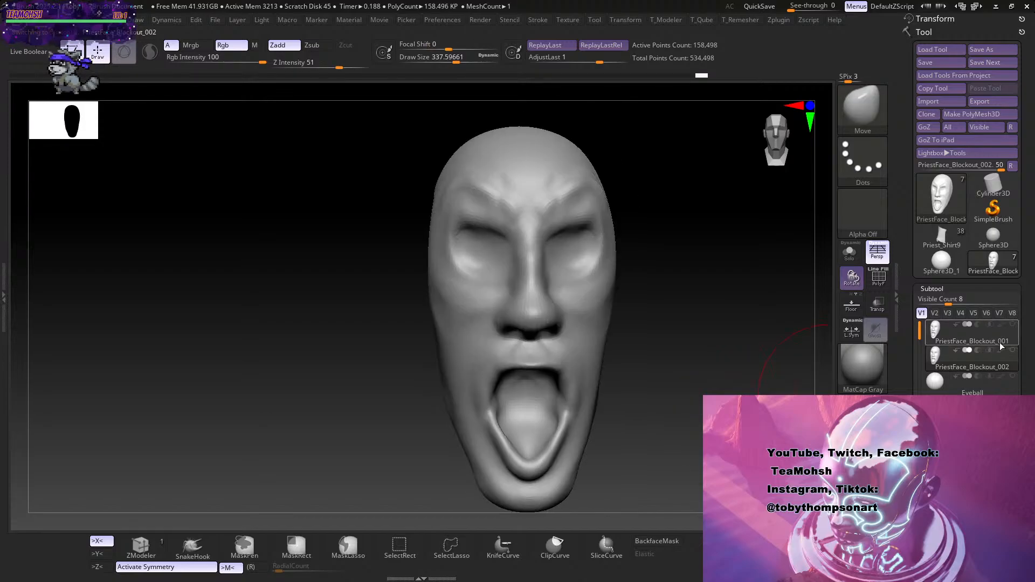
pyautogui.scroll(-5, 967, 216)
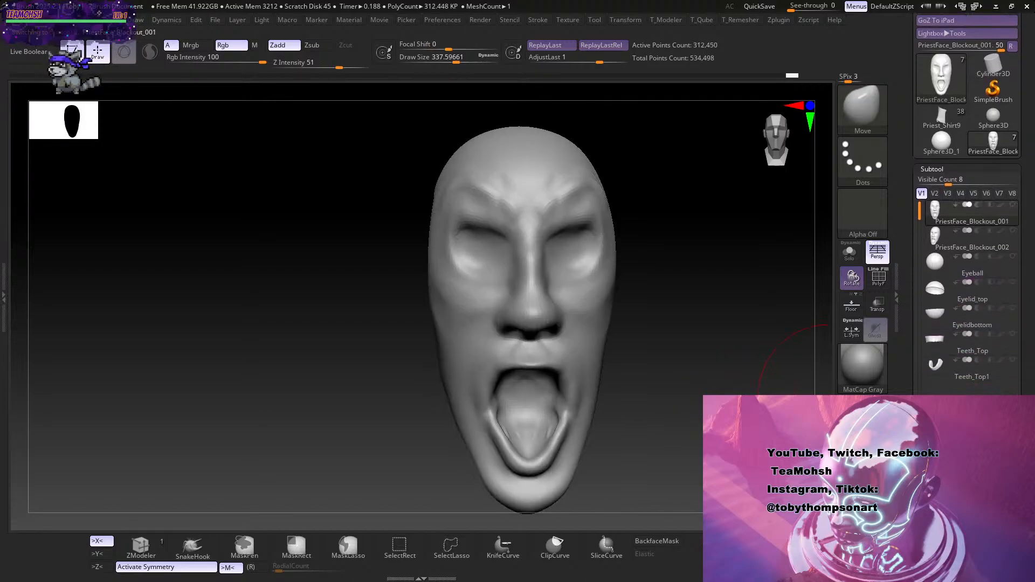
pyautogui.click(943, 515)
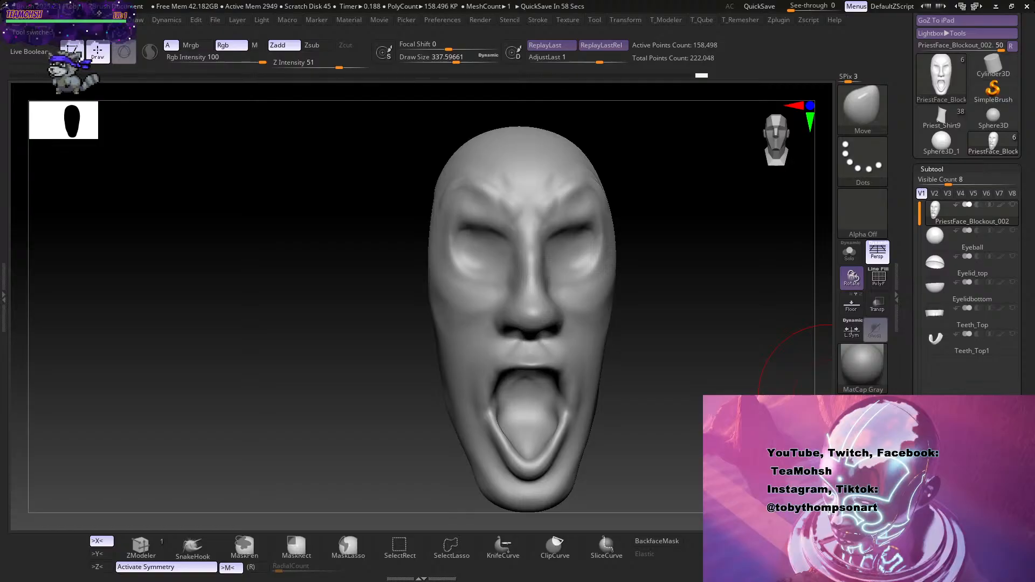
# Inspect the head at its lowest subdivision level and return it to the highest level.
pyautogui.moveTo(682, 361); pyautogui.dragTo(666, 398)
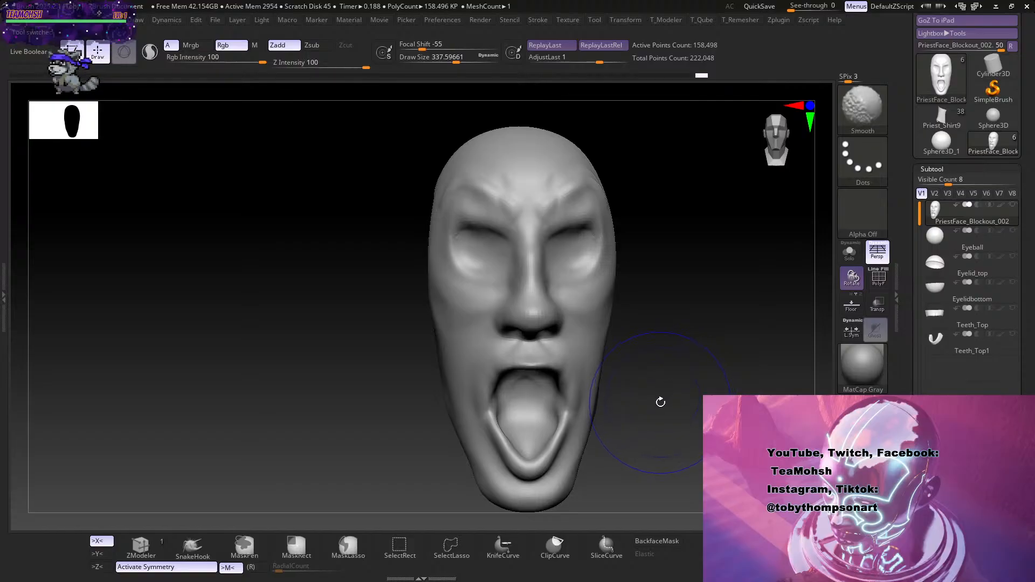
pyautogui.hotkey('shift', 'd')
pyautogui.hotkey('shift', 'd')
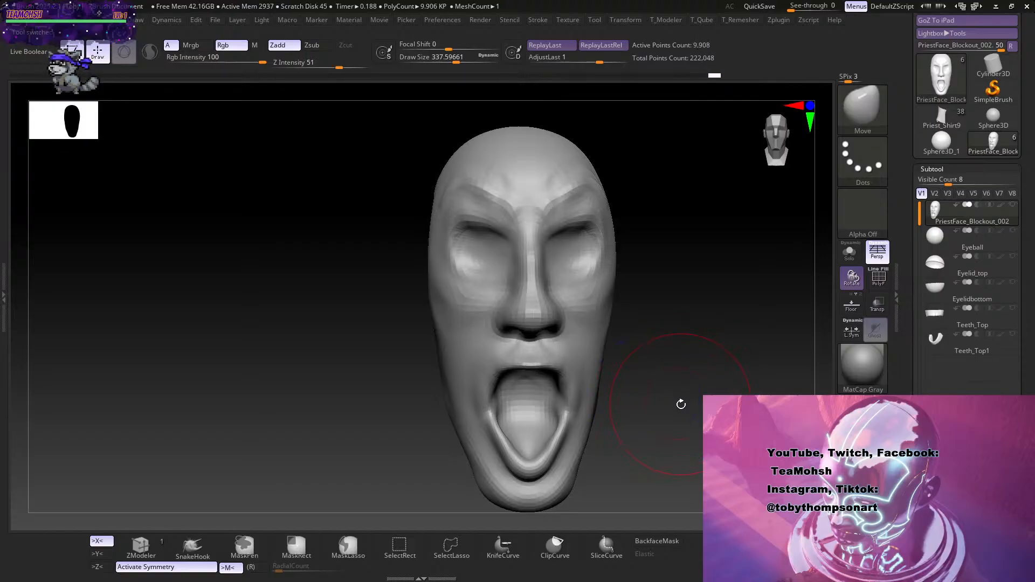
pyautogui.press('d')
pyautogui.press('d')
# Switch to the ClayBuildup brush with a draw size of about 101 and rework the surface around the mouth.
pyautogui.moveTo(696, 385)
pyautogui.mouseDown()
pyautogui.moveTo(633, 403)
pyautogui.moveTo(677, 409)
pyautogui.moveTo(693, 469)
pyautogui.moveTo(734, 442)
pyautogui.moveTo(691, 421)
pyautogui.moveTo(694, 408)
pyautogui.moveTo(655, 438)
pyautogui.moveTo(656, 428)
pyautogui.moveTo(675, 437)
pyautogui.moveTo(670, 417)
pyautogui.moveTo(677, 435)
pyautogui.mouseUp()
pyautogui.press('s')
pyautogui.press('b')
pyautogui.press('c')
pyautogui.press('b')
pyautogui.moveTo(668, 386); pyautogui.dragTo(673, 415)
pyautogui.press('s')
pyautogui.moveTo(531, 429); pyautogui.dragTo(505, 431)
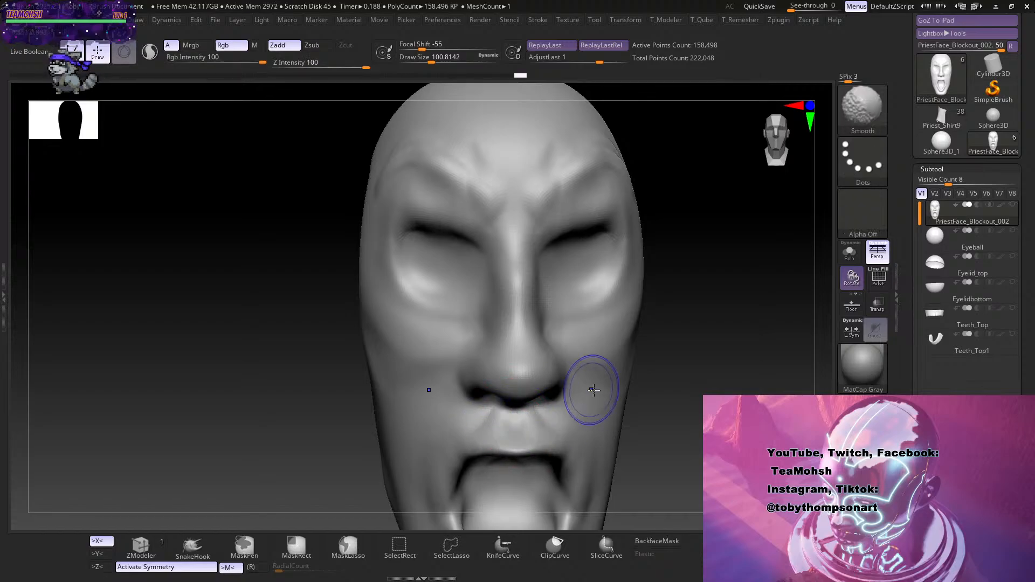
# Refine the upper lip and the cheek beside it with ClayBuildup and smoothing strokes, then check the whole face from the front.
pyautogui.moveTo(659, 376); pyautogui.dragTo(649, 416)
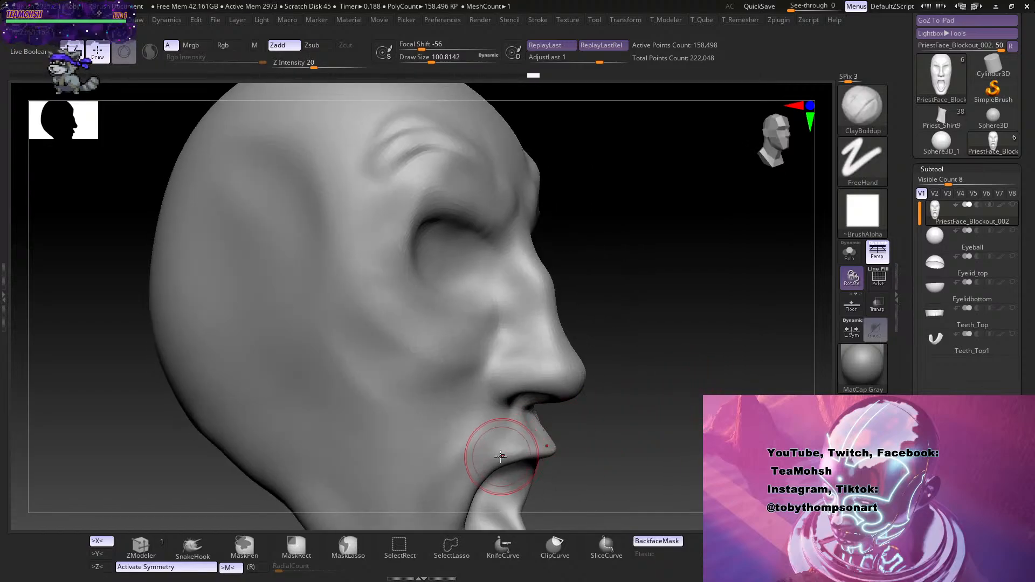
pyautogui.moveTo(626, 372)
pyautogui.mouseDown()
pyautogui.moveTo(665, 362)
pyautogui.moveTo(686, 407)
pyautogui.moveTo(735, 332)
pyautogui.mouseUp()
pyautogui.moveTo(523, 386)
pyautogui.mouseDown()
pyautogui.moveTo(574, 350)
pyautogui.moveTo(572, 341)
pyautogui.mouseUp()
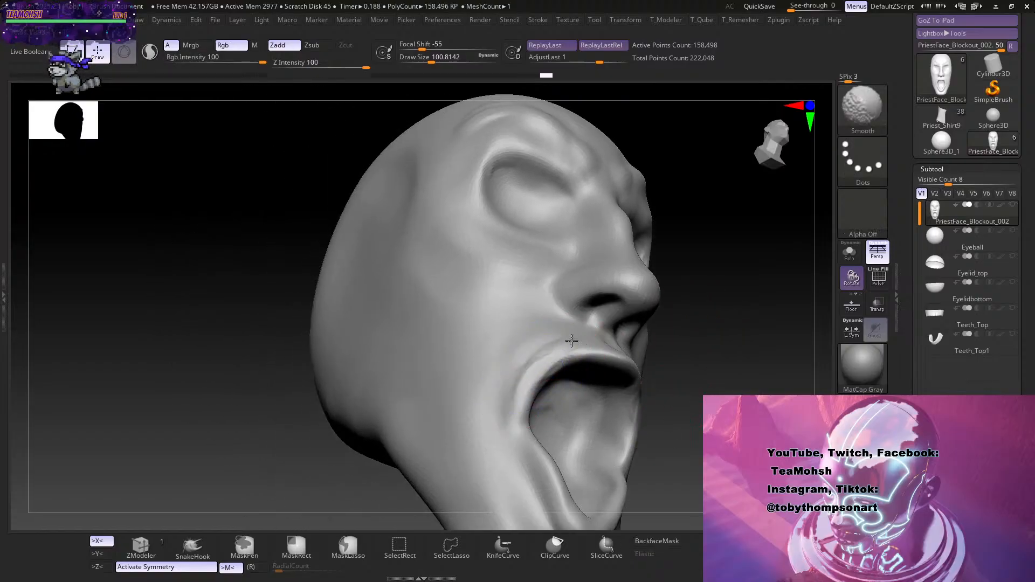
pyautogui.moveTo(754, 268); pyautogui.dragTo(717, 372)
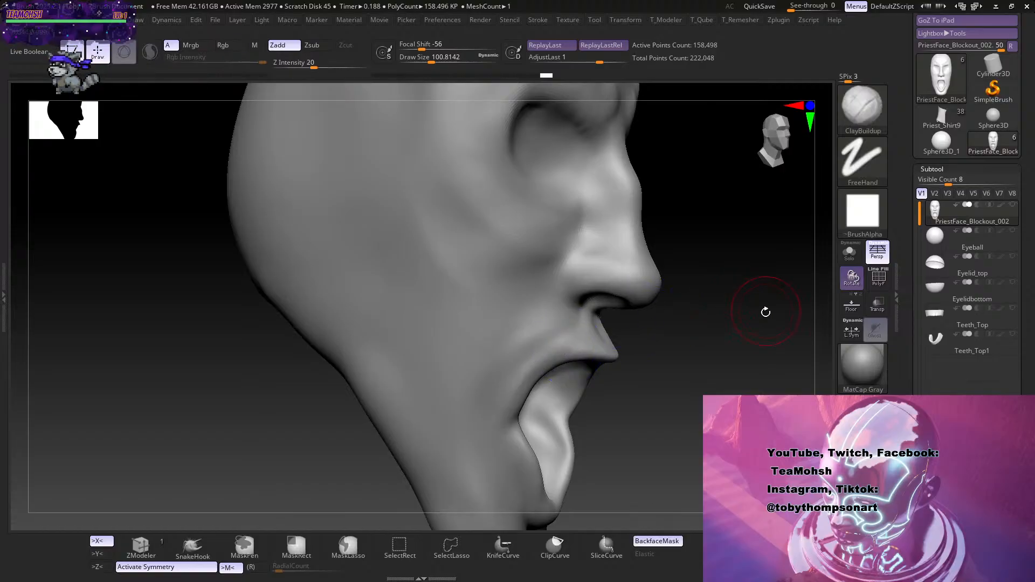
pyautogui.moveTo(766, 312)
pyautogui.mouseDown()
pyautogui.moveTo(693, 299)
pyautogui.moveTo(746, 280)
pyautogui.moveTo(729, 362)
pyautogui.moveTo(688, 414)
pyautogui.moveTo(670, 335)
pyautogui.moveTo(693, 422)
pyautogui.moveTo(626, 430)
pyautogui.moveTo(654, 422)
pyautogui.mouseUp()
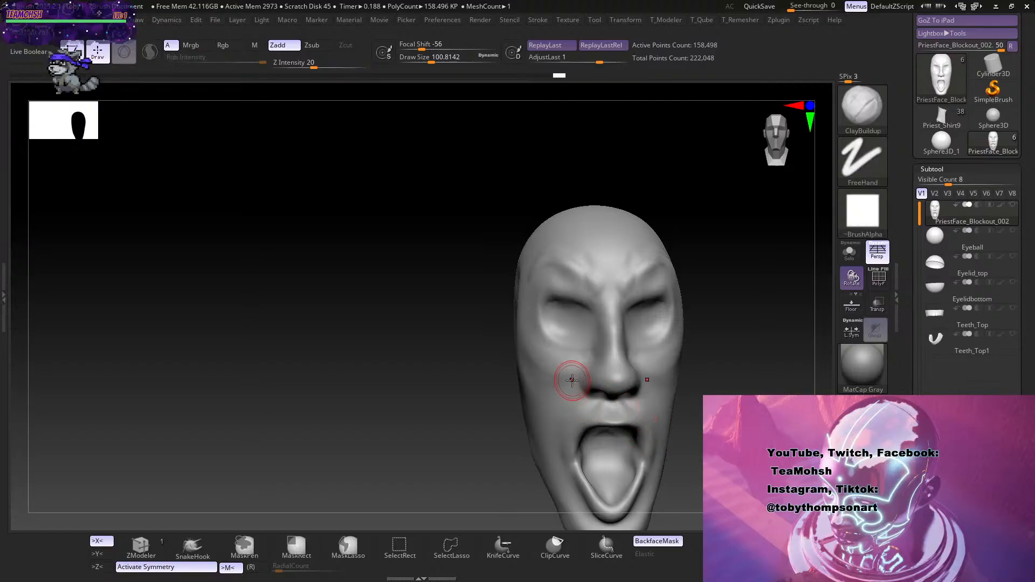
pyautogui.keyDown('alt'); pyautogui.moveTo(765, 420); pyautogui.dragTo(648, 391); pyautogui.keyUp('alt')
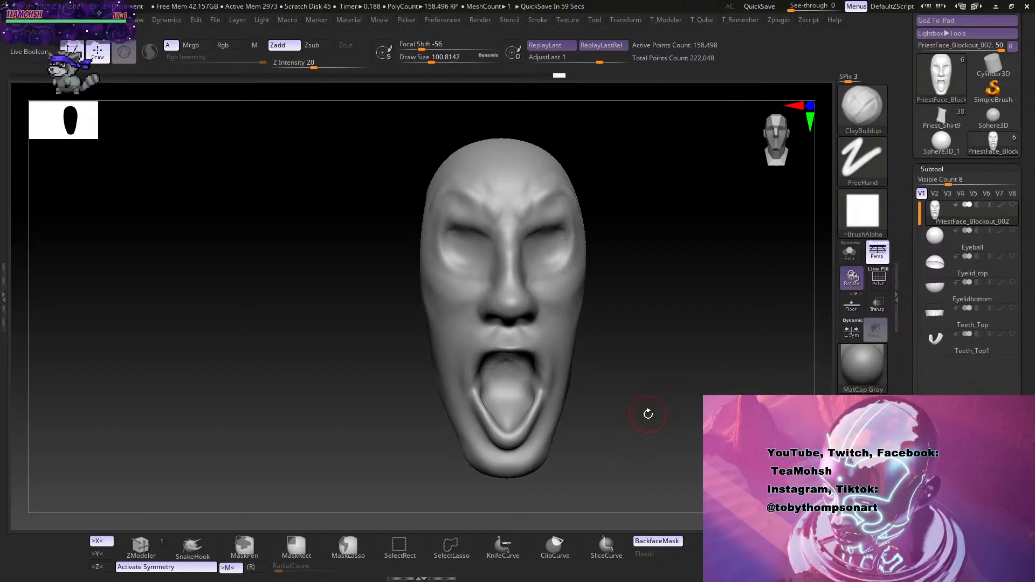
# Insert a Cylinder3D as a new subtool and show the PriestFace_Blockout_002 head alongside it.
pyautogui.press('1')
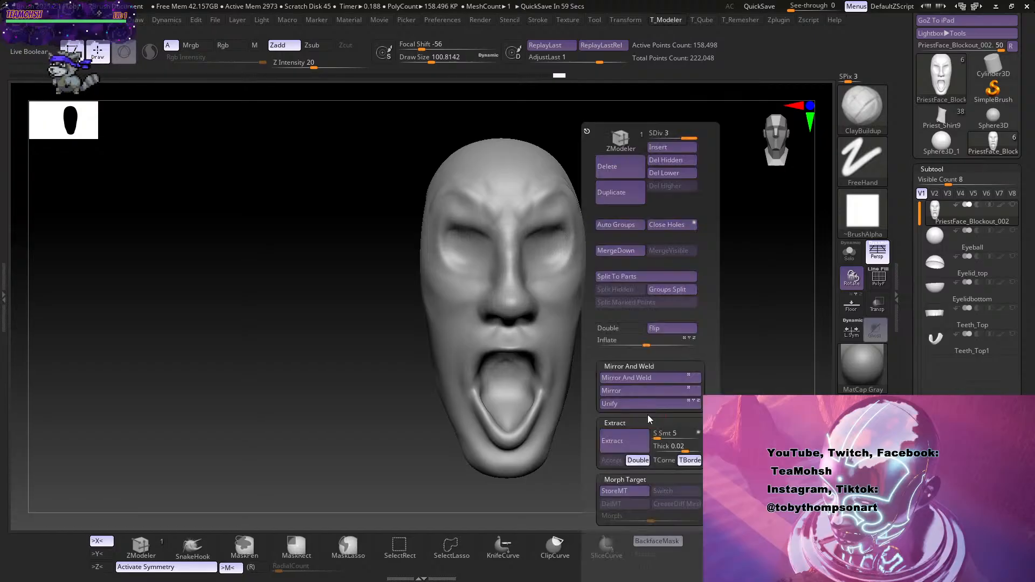
pyautogui.click(670, 147)
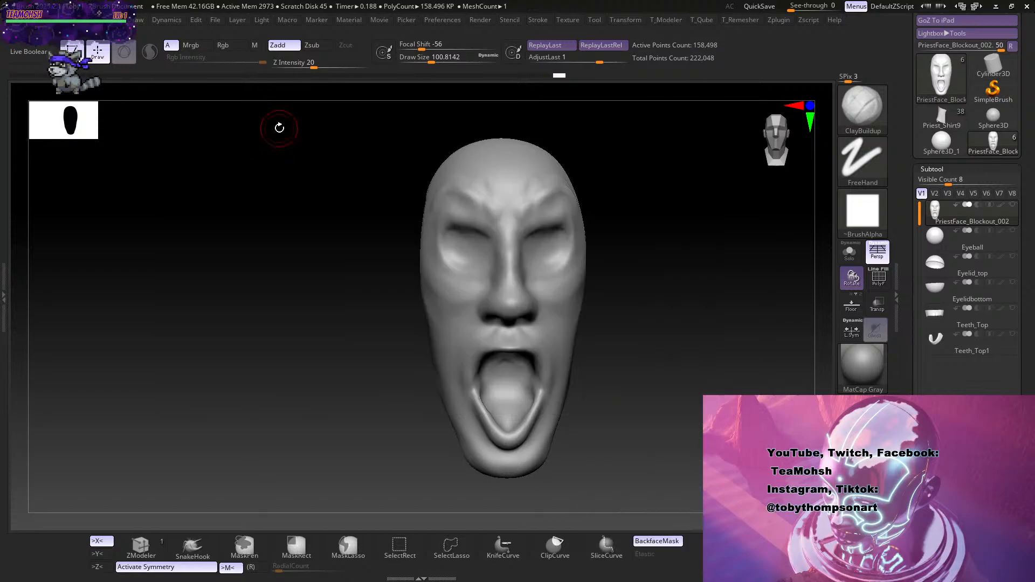
pyautogui.press('1')
pyautogui.press('1')
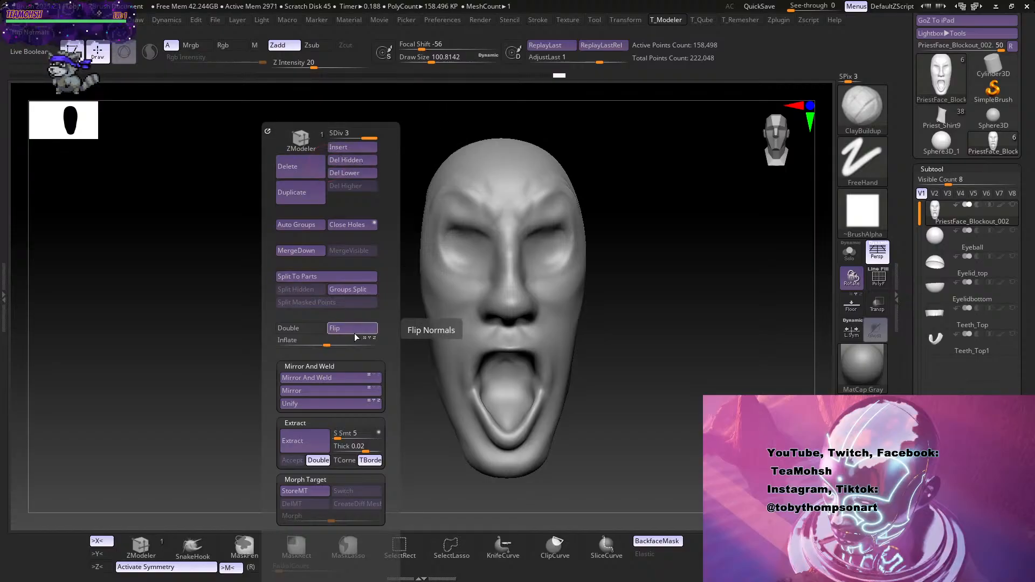
pyautogui.click(362, 148)
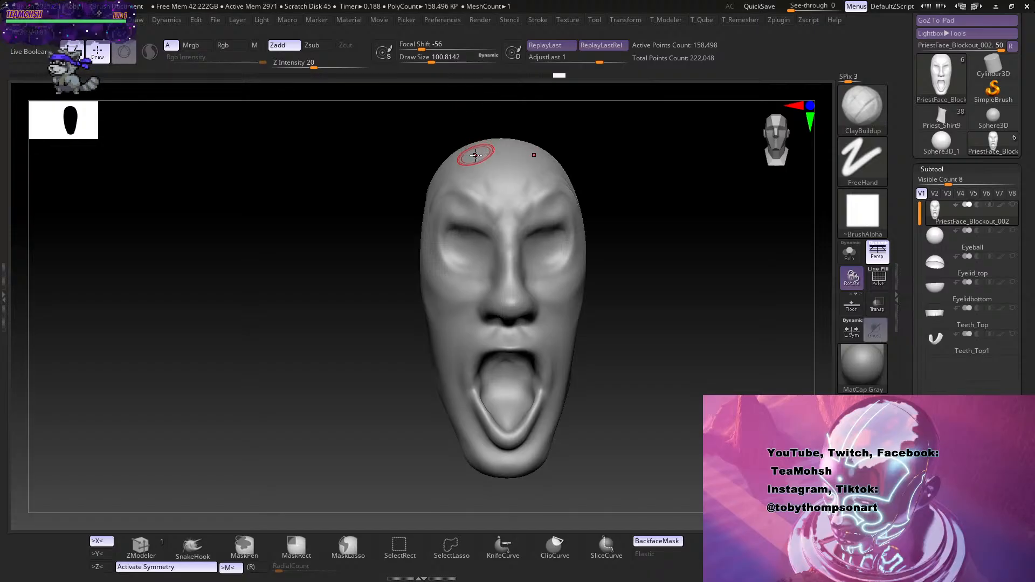
pyautogui.press('1')
pyautogui.click(498, 149)
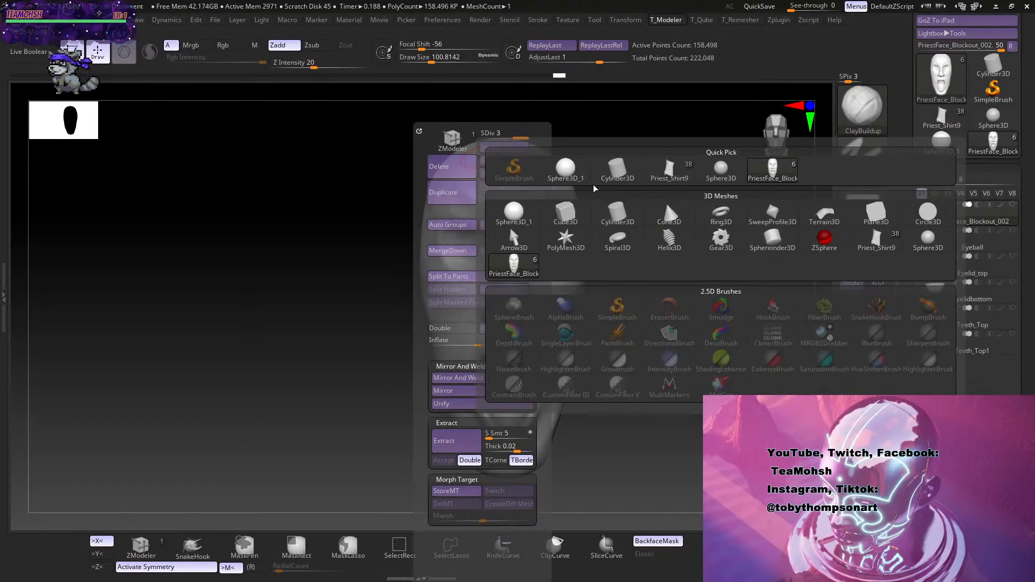
pyautogui.click(616, 170)
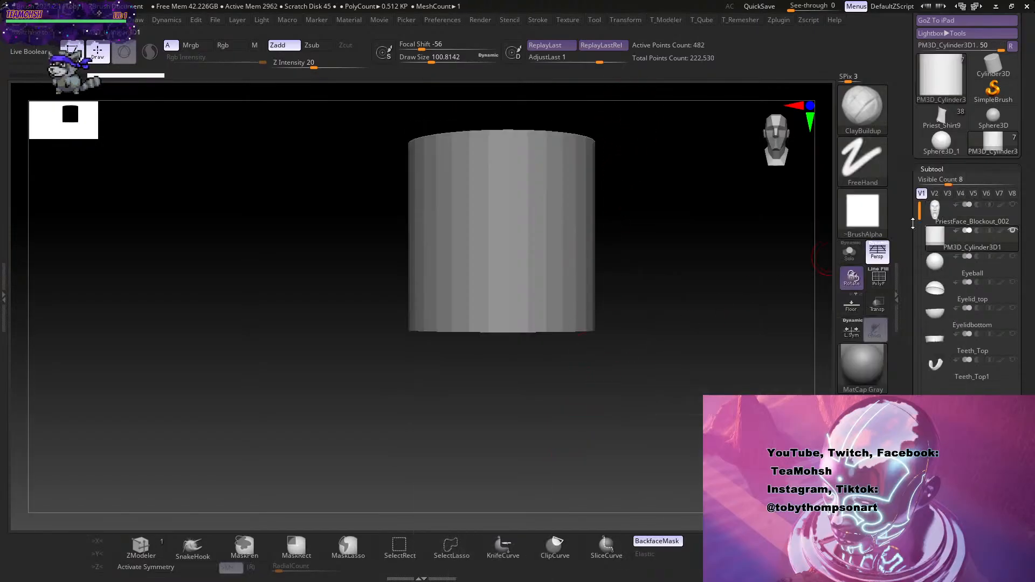
pyautogui.click(1013, 204)
# Flatten the cylinder into a disc, turn its flat face forward, and move it out to the side of the head.
pyautogui.keyDown('alt'); pyautogui.moveTo(650, 335); pyautogui.dragTo(646, 420); pyautogui.keyUp('alt')
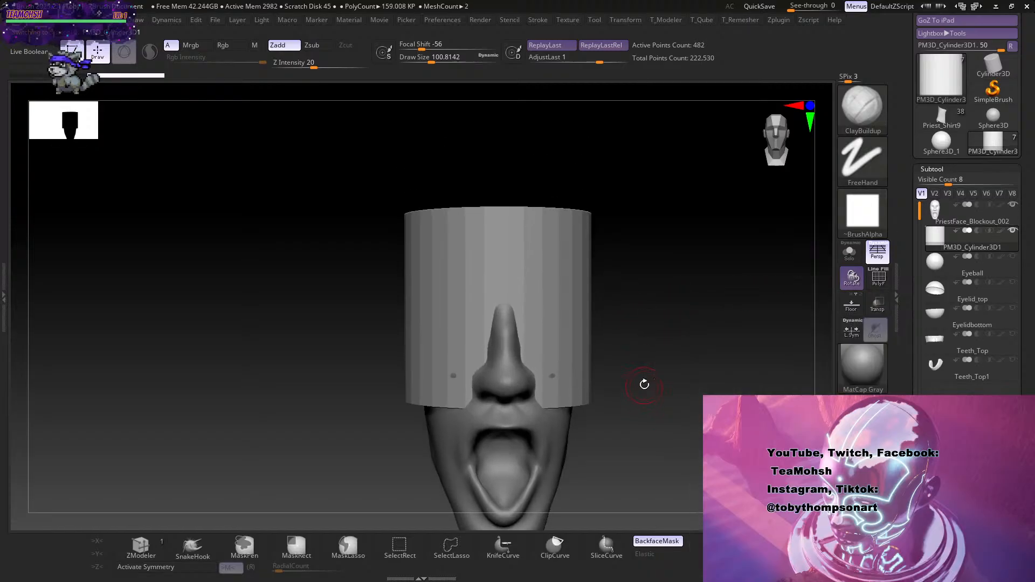
pyautogui.press('w')
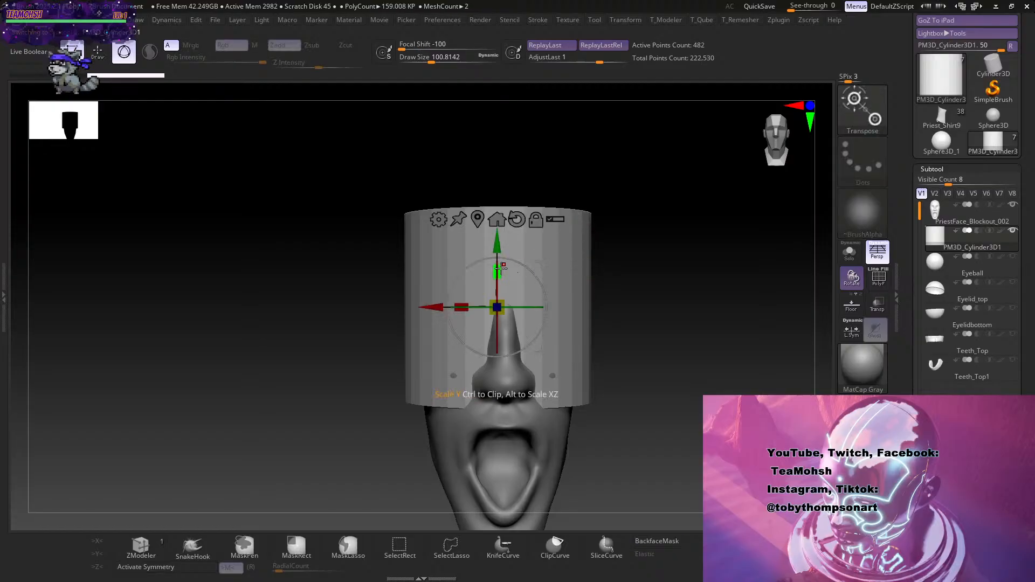
pyautogui.moveTo(497, 272); pyautogui.dragTo(556, 326)
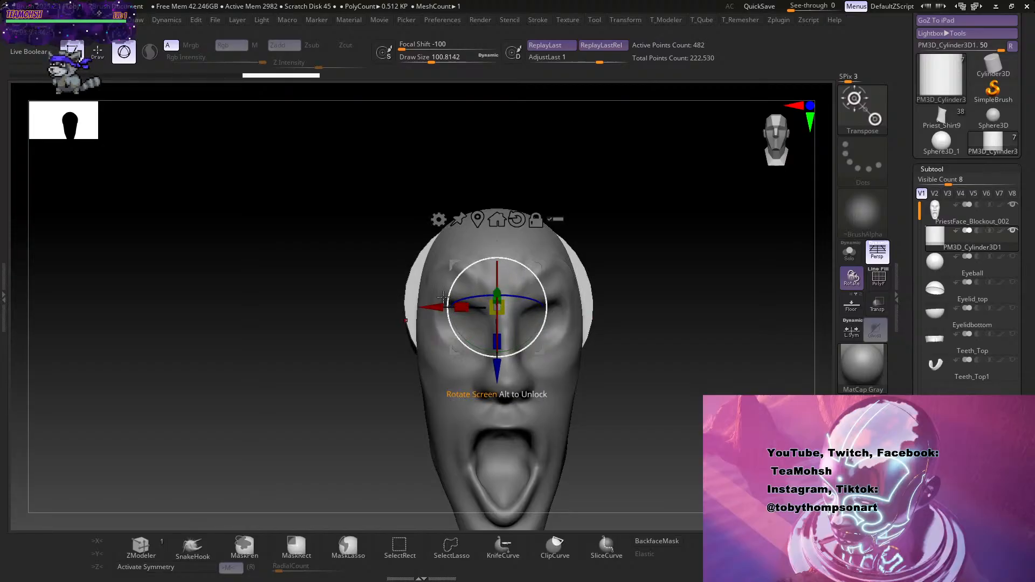
pyautogui.moveTo(438, 308); pyautogui.dragTo(292, 361)
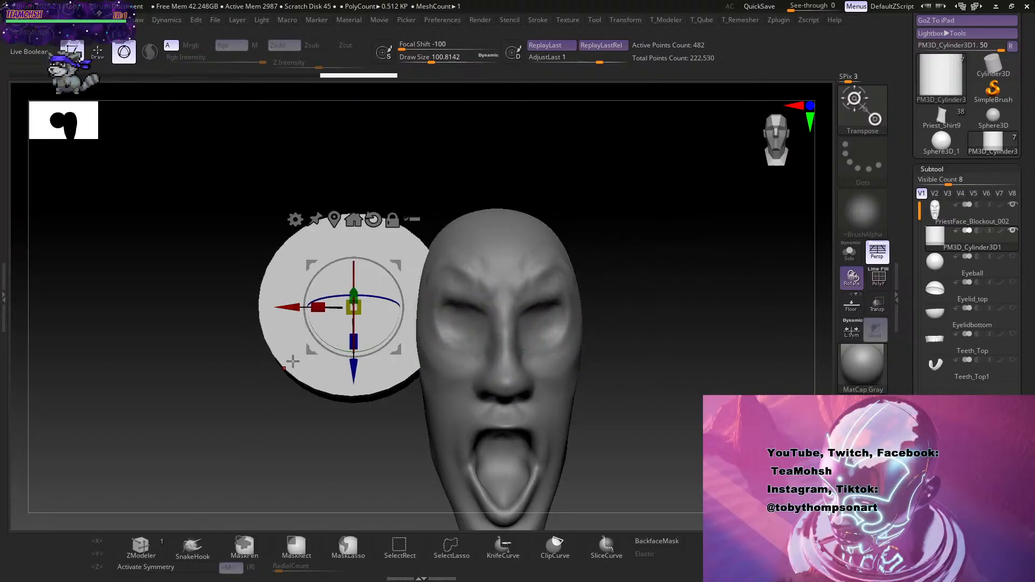
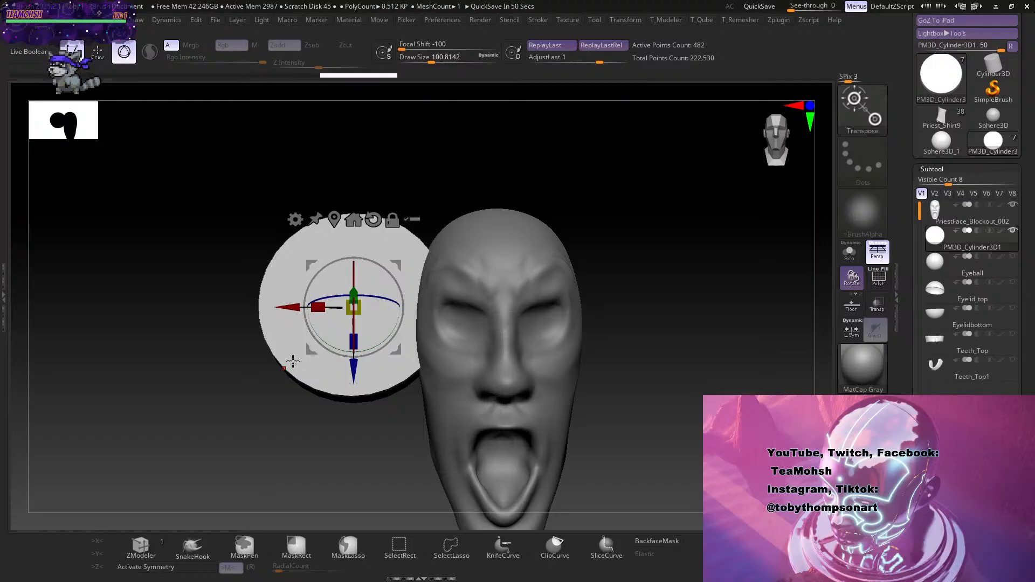
# Angle the disc outward from the side of the head and scale it down to ear size.
pyautogui.moveTo(585, 395); pyautogui.dragTo(598, 374)
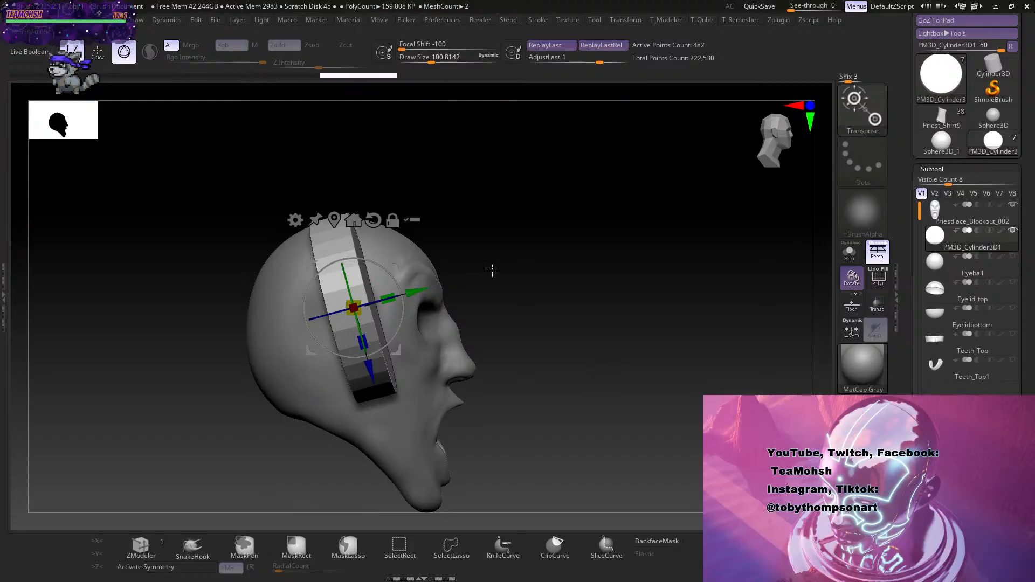
pyautogui.keyDown('alt'); pyautogui.moveTo(531, 266); pyautogui.dragTo(546, 302); pyautogui.keyUp('alt')
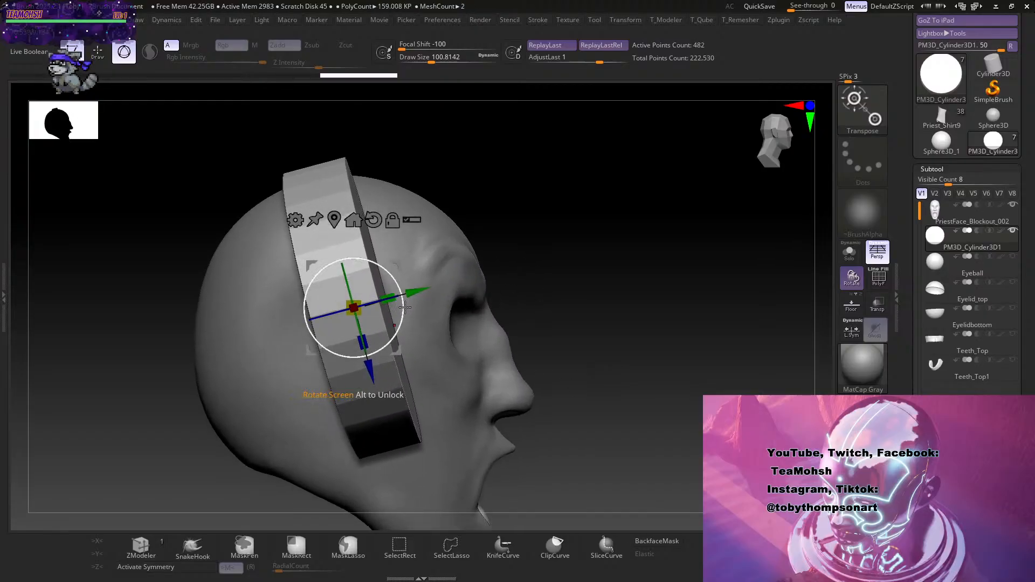
pyautogui.moveTo(381, 296); pyautogui.dragTo(383, 296)
pyautogui.moveTo(571, 232)
pyautogui.mouseDown()
pyautogui.moveTo(542, 231)
pyautogui.moveTo(572, 231)
pyautogui.mouseUp()
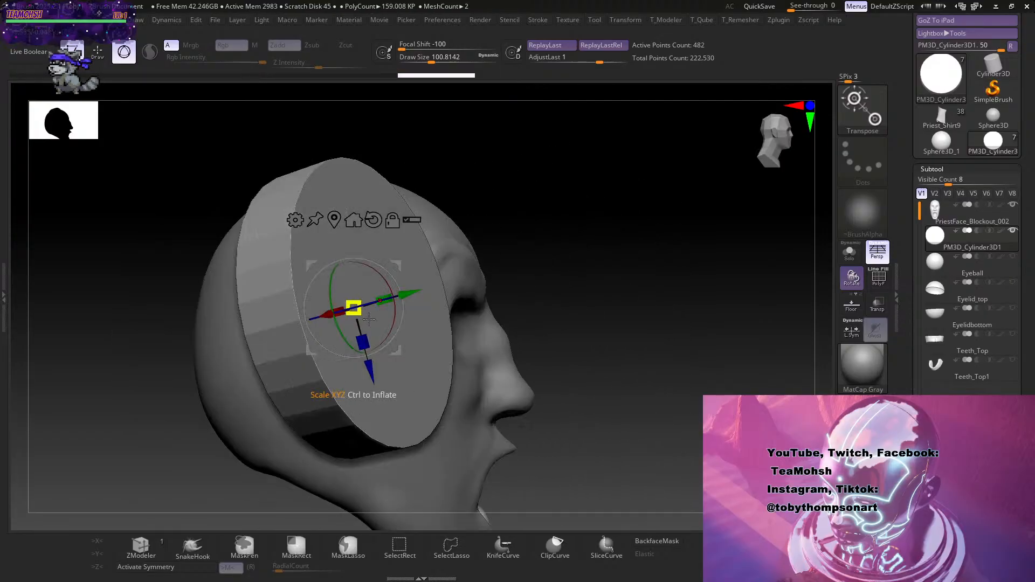
pyautogui.moveTo(383, 298); pyautogui.dragTo(379, 307)
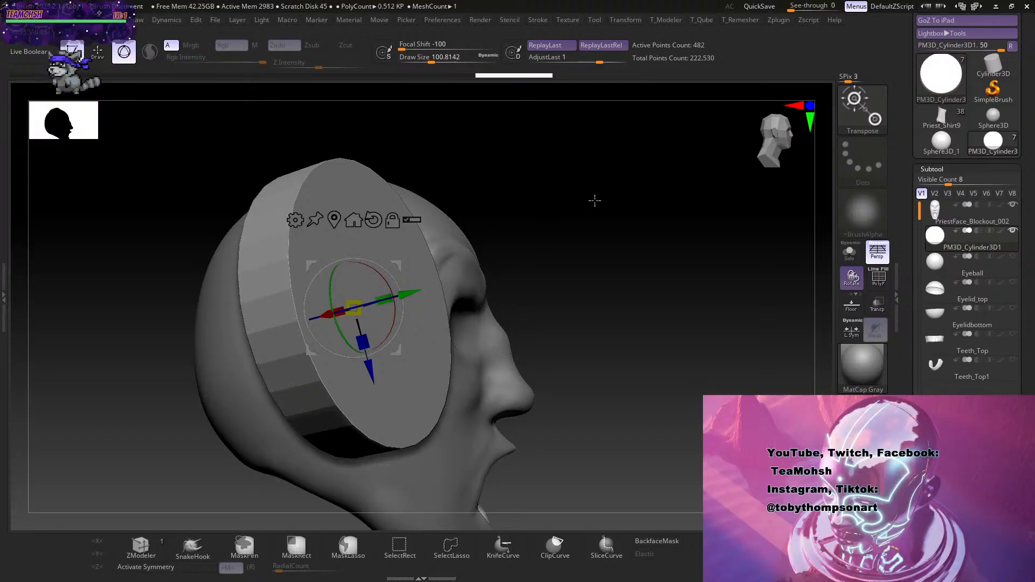
pyautogui.moveTo(593, 200); pyautogui.dragTo(555, 224)
pyautogui.moveTo(298, 315); pyautogui.dragTo(590, 366)
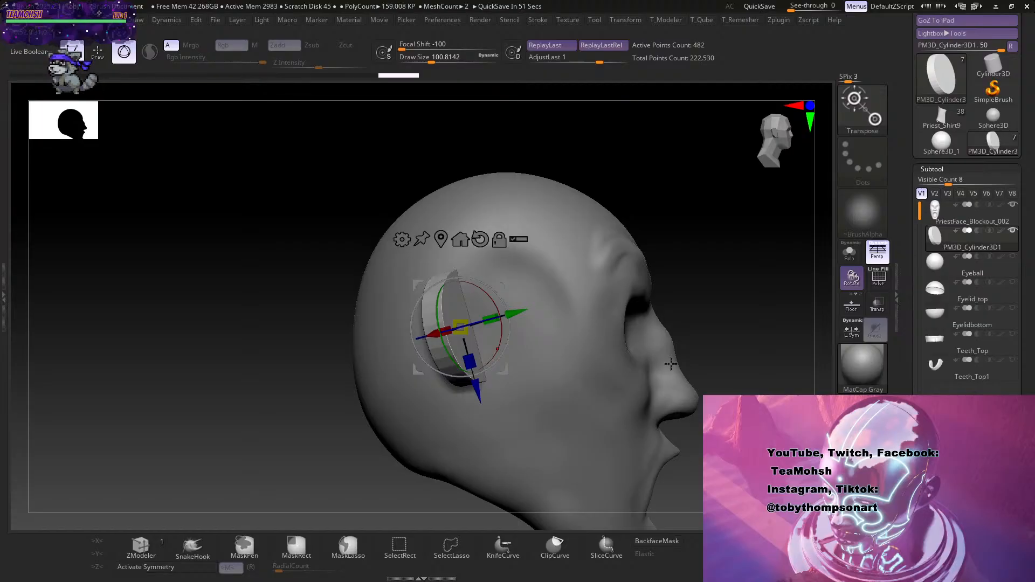
# Thin the ear disc and shift it slightly forward along the side of the head.
pyautogui.moveTo(488, 318); pyautogui.dragTo(474, 324)
pyautogui.moveTo(771, 308); pyautogui.dragTo(730, 296)
pyautogui.moveTo(476, 323); pyautogui.dragTo(547, 311)
pyautogui.moveTo(742, 291)
pyautogui.mouseDown()
pyautogui.moveTo(756, 286)
pyautogui.moveTo(743, 307)
pyautogui.mouseUp()
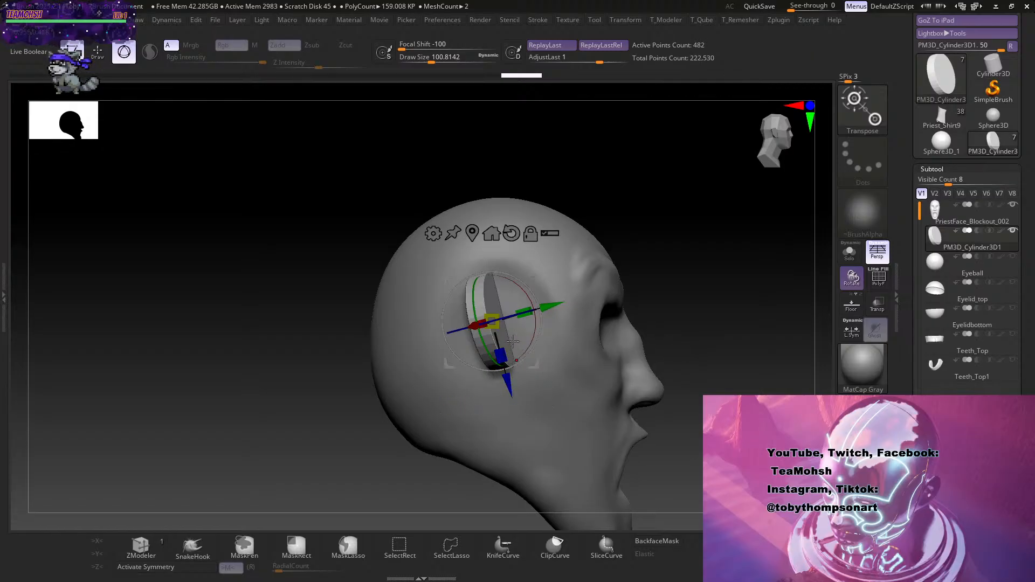
# Stretch the ear disc vertically into an oval, lower it beside the eye, and adjust its width.
pyautogui.moveTo(706, 302); pyautogui.dragTo(678, 300)
pyautogui.keyDown('alt'); pyautogui.moveTo(750, 362); pyautogui.dragTo(725, 333); pyautogui.keyUp('alt')
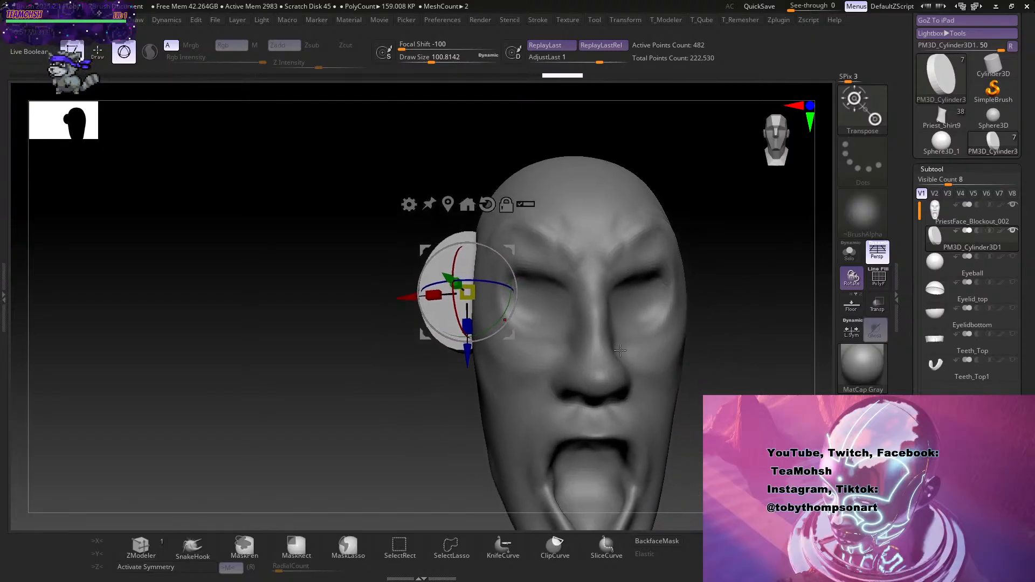
pyautogui.moveTo(475, 349); pyautogui.dragTo(467, 377)
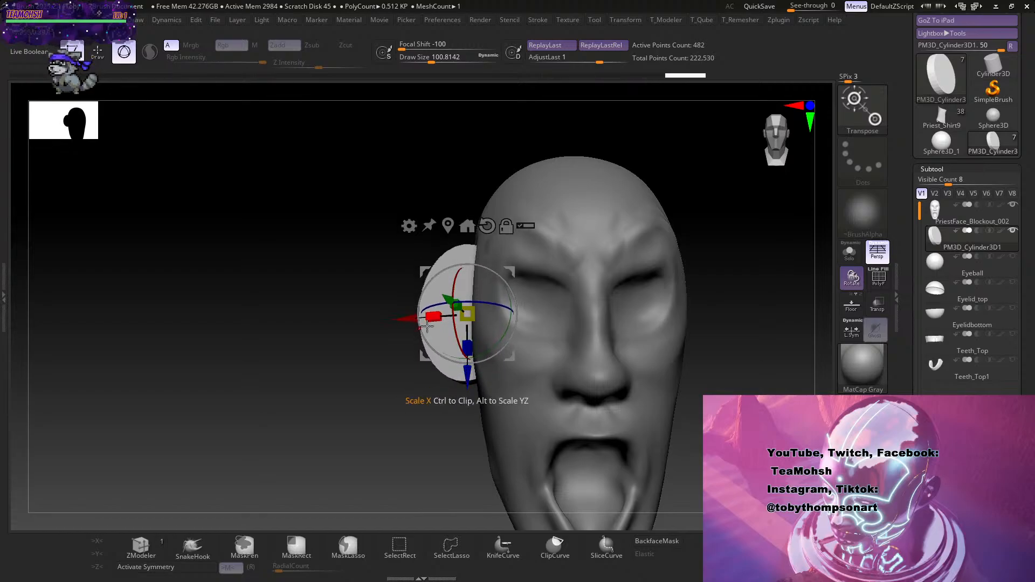
pyautogui.moveTo(435, 318); pyautogui.dragTo(429, 318)
pyautogui.moveTo(359, 414); pyautogui.dragTo(389, 425)
pyautogui.moveTo(694, 338)
pyautogui.mouseDown()
pyautogui.moveTo(659, 341)
pyautogui.moveTo(682, 343)
pyautogui.mouseUp()
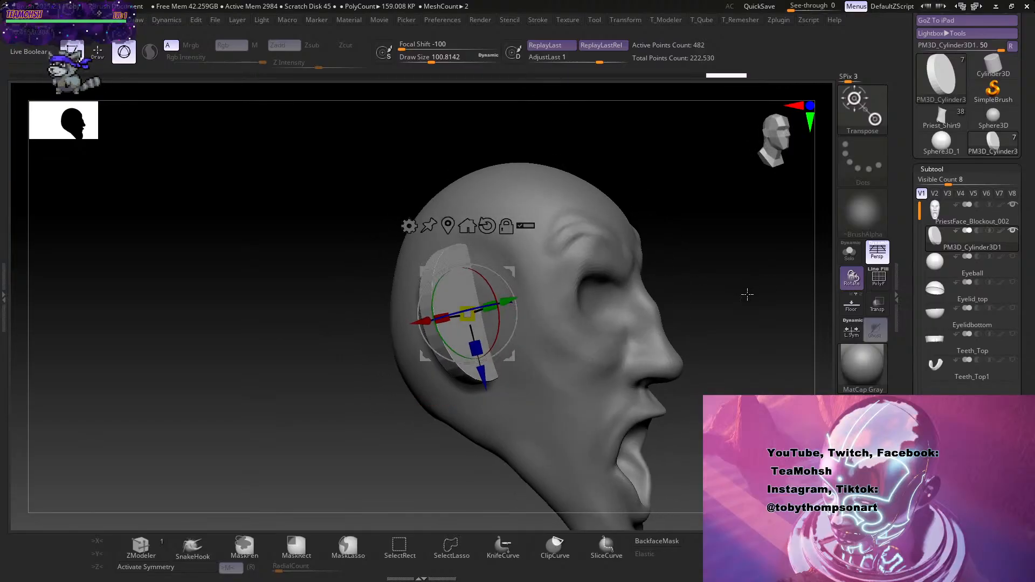
# Rotate the ear disc slightly to refine its angle against the side of the head.
pyautogui.moveTo(751, 285); pyautogui.dragTo(733, 288)
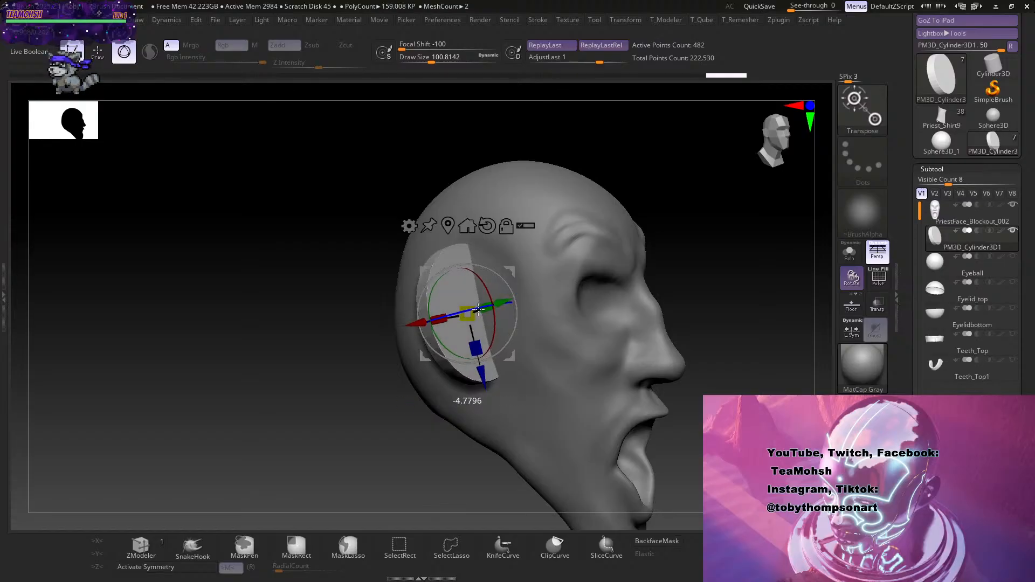
pyautogui.moveTo(627, 255); pyautogui.dragTo(752, 254)
pyautogui.press('ctrl')
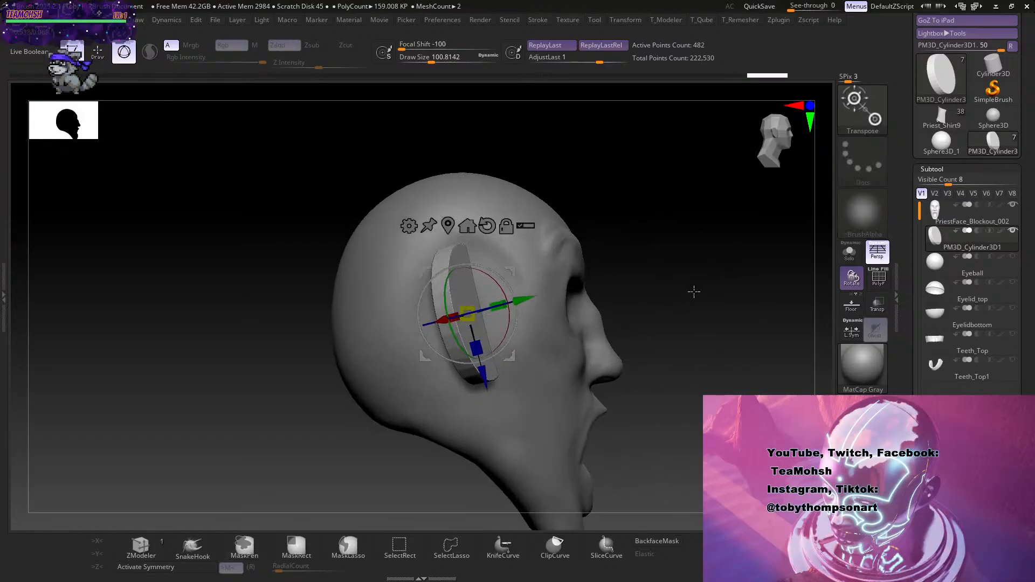
pyautogui.moveTo(693, 291)
pyautogui.mouseDown()
pyautogui.moveTo(717, 293)
pyautogui.moveTo(650, 299)
pyautogui.mouseUp()
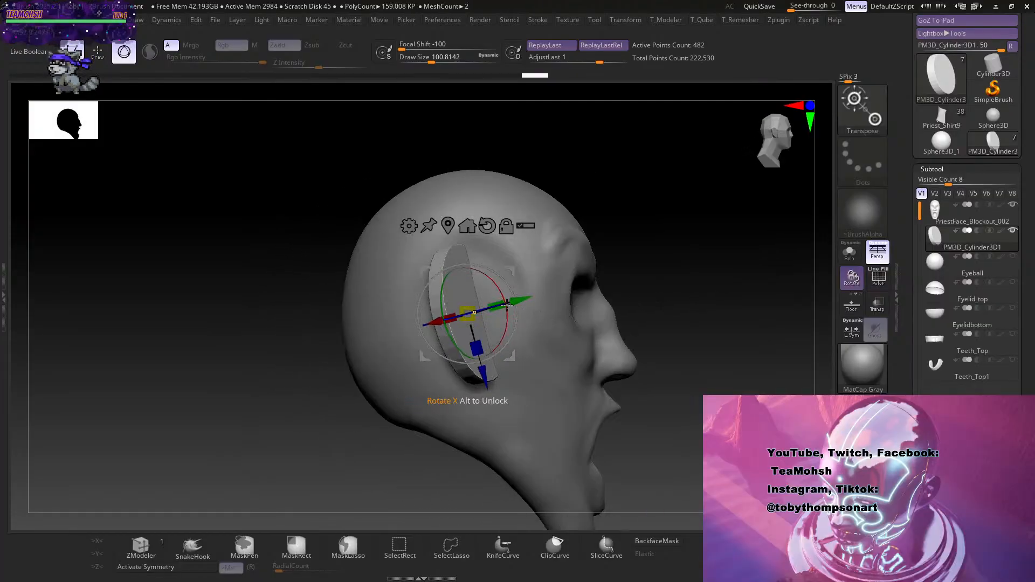
pyautogui.moveTo(718, 249); pyautogui.dragTo(677, 292)
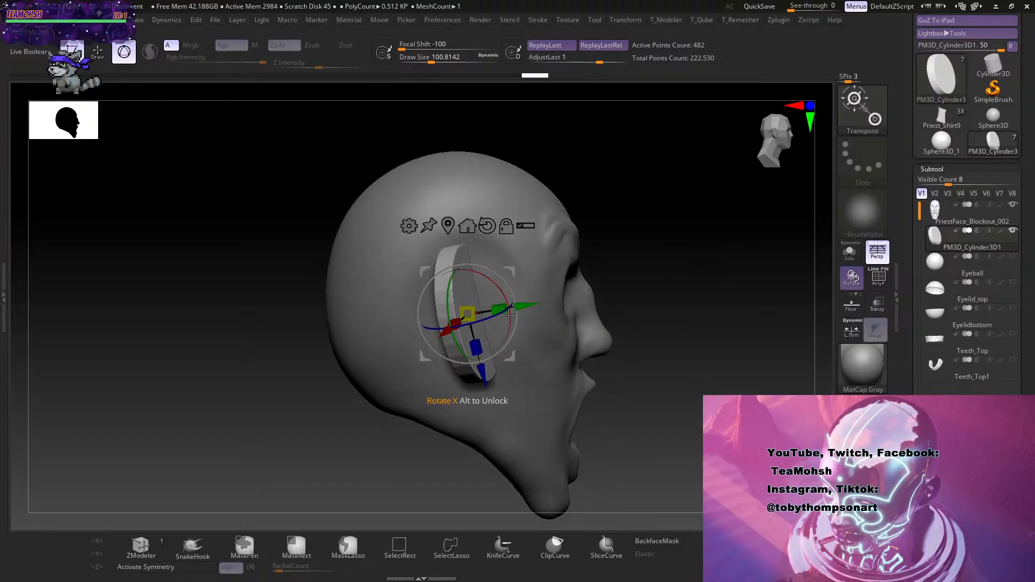
# Rotate the ear disc slightly and adjust its forward position along the side of the head.
pyautogui.moveTo(481, 322); pyautogui.dragTo(487, 329)
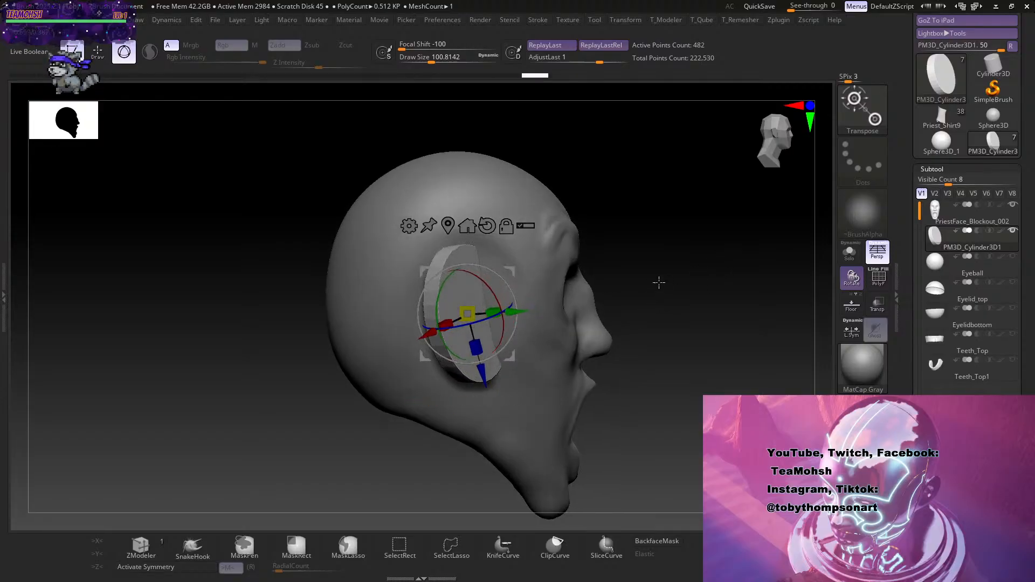
pyautogui.moveTo(677, 322); pyautogui.dragTo(621, 334)
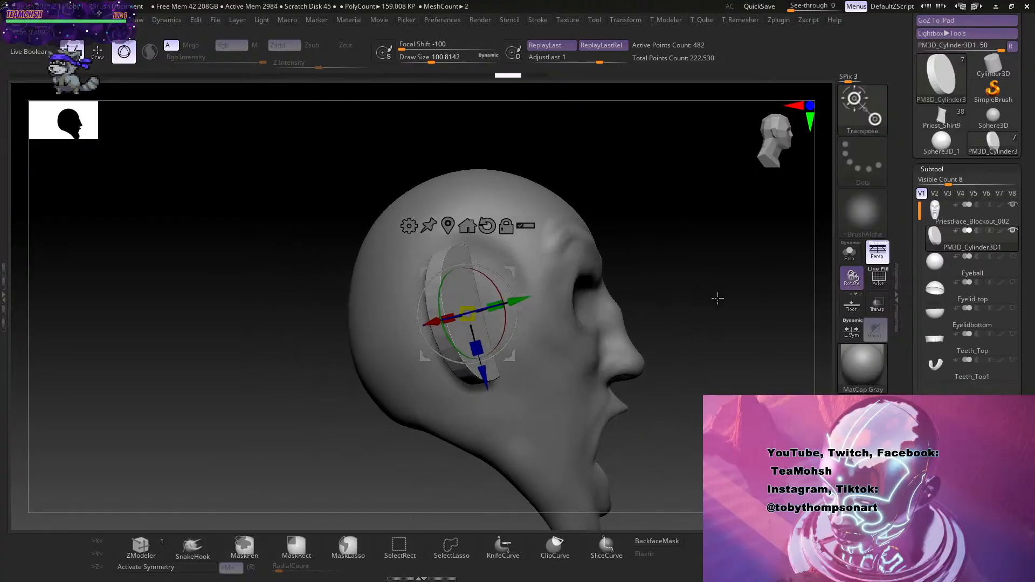
pyautogui.moveTo(528, 299); pyautogui.dragTo(519, 300)
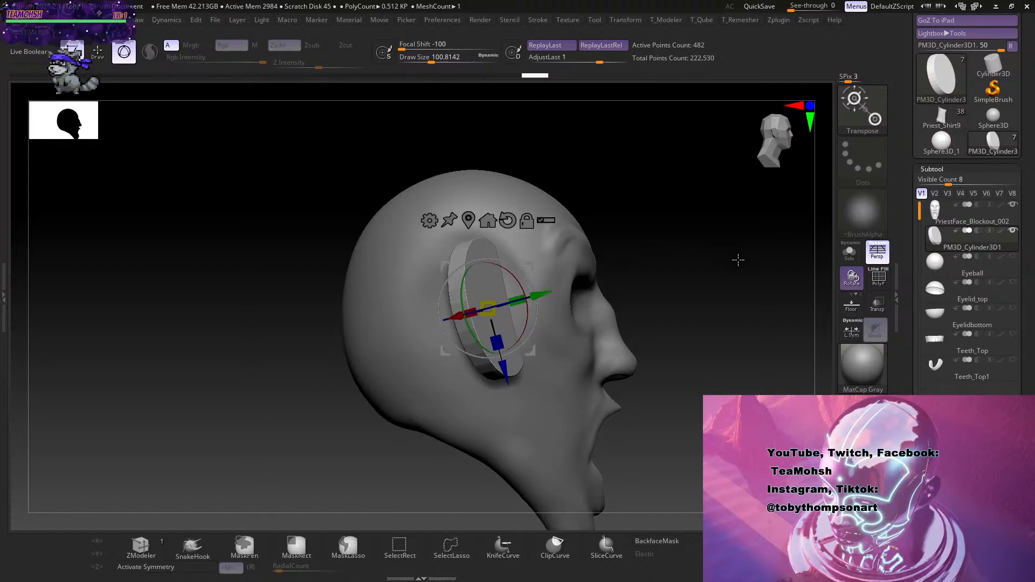
pyautogui.moveTo(737, 258); pyautogui.dragTo(726, 277)
pyautogui.moveTo(549, 297); pyautogui.dragTo(535, 298)
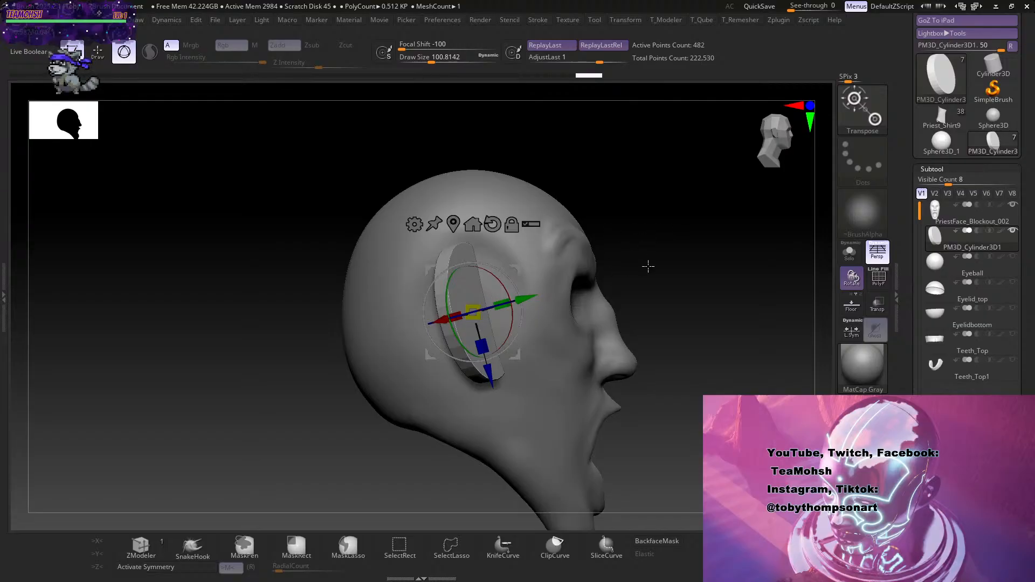
# Insert a Sphere3D_1 mesh as a new subtool directly below the ear disc.
pyautogui.moveTo(699, 266); pyautogui.dragTo(650, 266)
pyautogui.moveTo(737, 337); pyautogui.dragTo(679, 332)
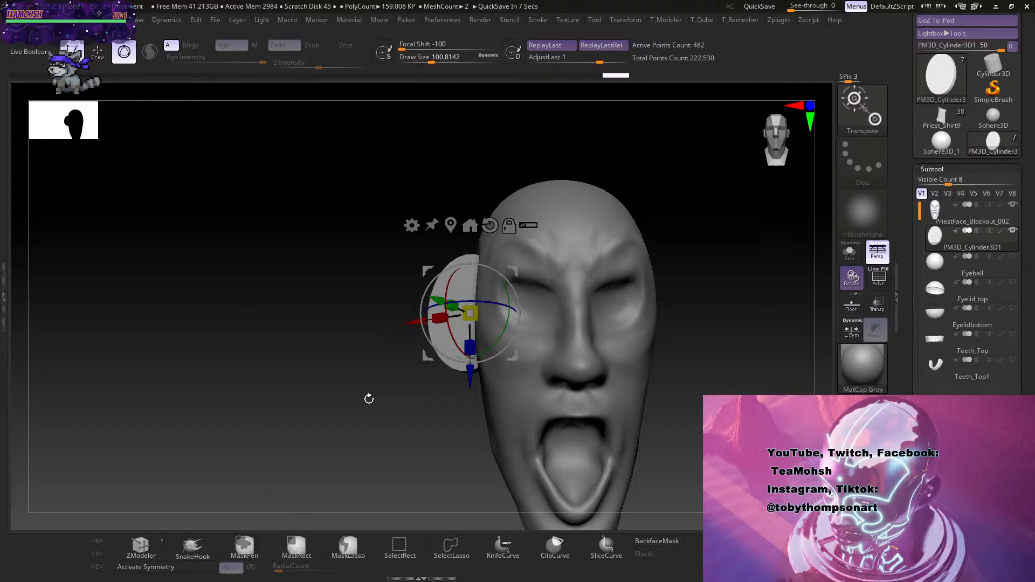
pyautogui.moveTo(339, 412)
pyautogui.mouseDown()
pyautogui.moveTo(414, 408)
pyautogui.moveTo(324, 405)
pyautogui.moveTo(338, 407)
pyautogui.mouseUp()
pyautogui.moveTo(411, 426); pyautogui.dragTo(431, 484)
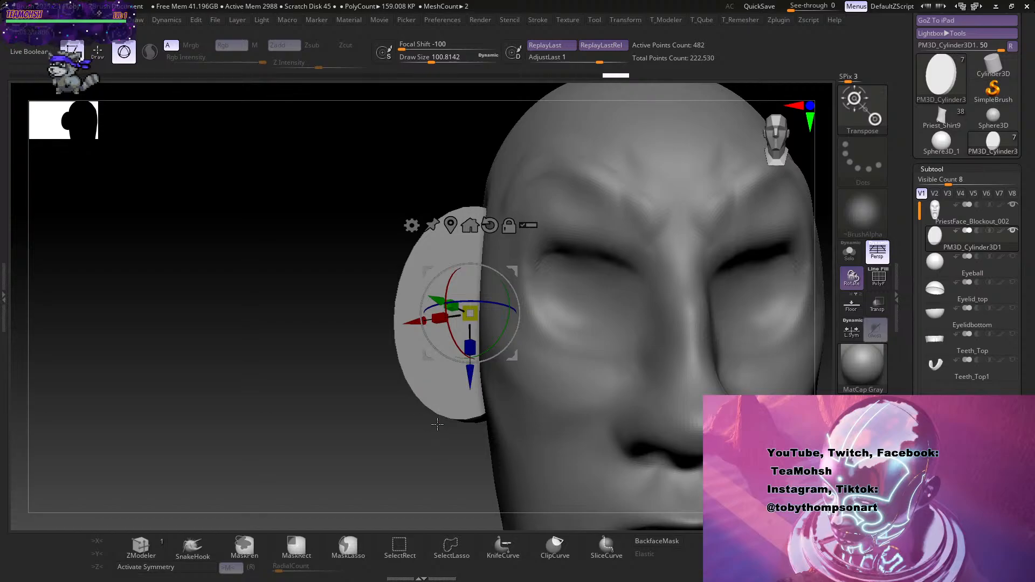
pyautogui.moveTo(438, 425); pyautogui.dragTo(425, 378)
pyautogui.moveTo(710, 371); pyautogui.dragTo(681, 359)
pyautogui.press('1')
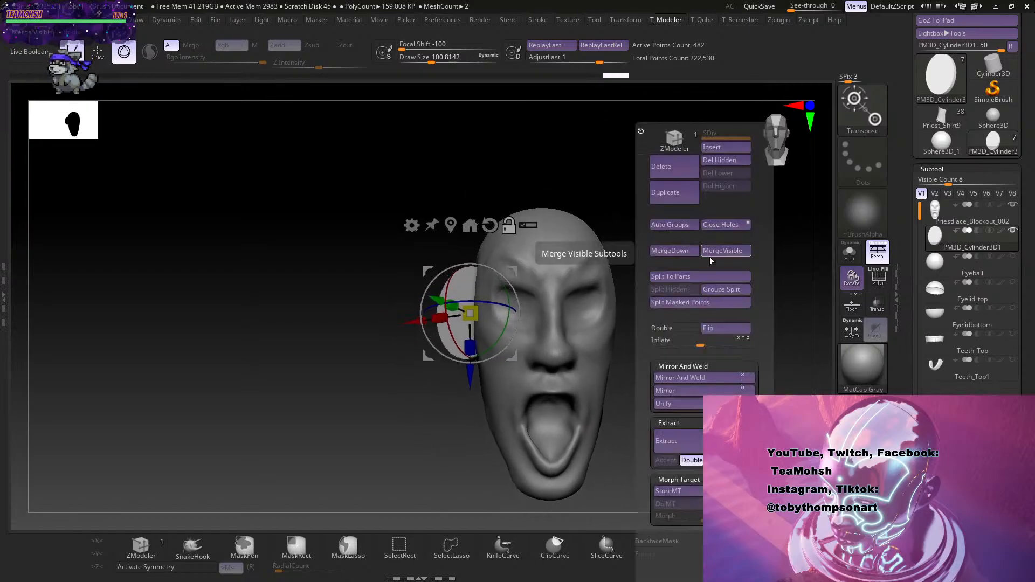
pyautogui.click(720, 147)
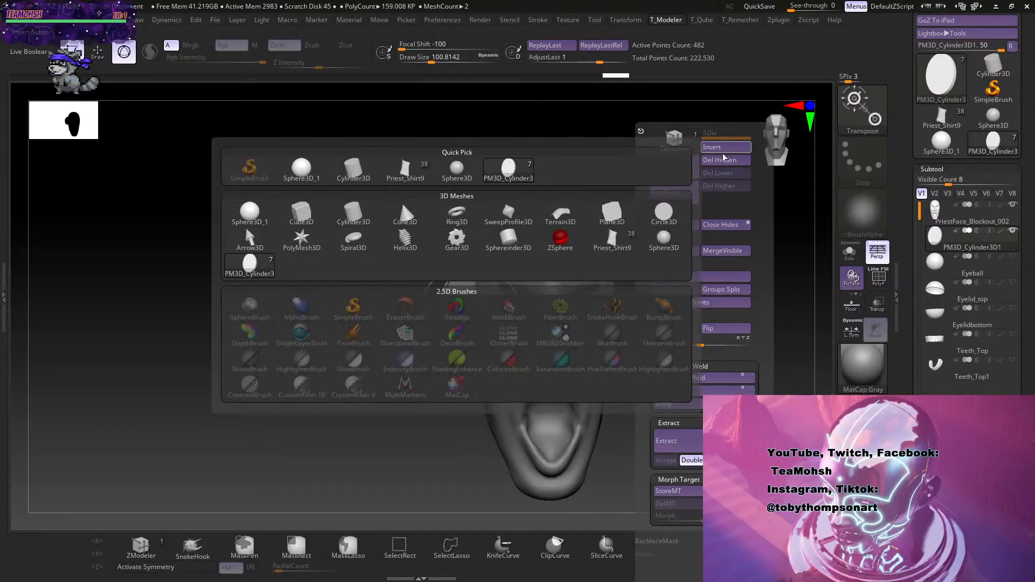
pyautogui.click(307, 173)
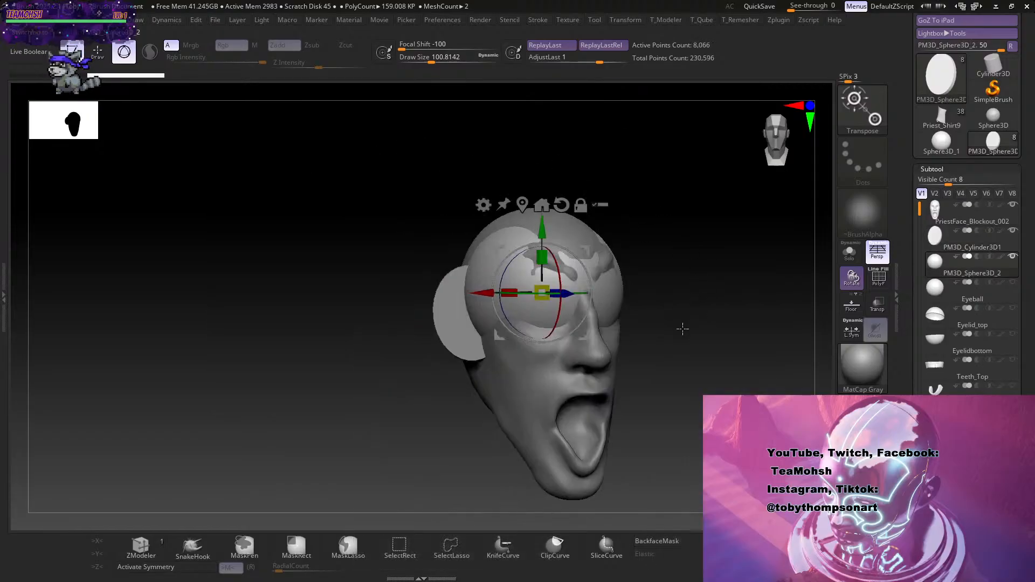
# Move the sphere back and down so it sits at ear height behind the disc.
pyautogui.keyDown('shift'); pyautogui.moveTo(683, 329); pyautogui.dragTo(694, 317); pyautogui.keyUp('shift')
pyautogui.moveTo(547, 289); pyautogui.dragTo(547, 321)
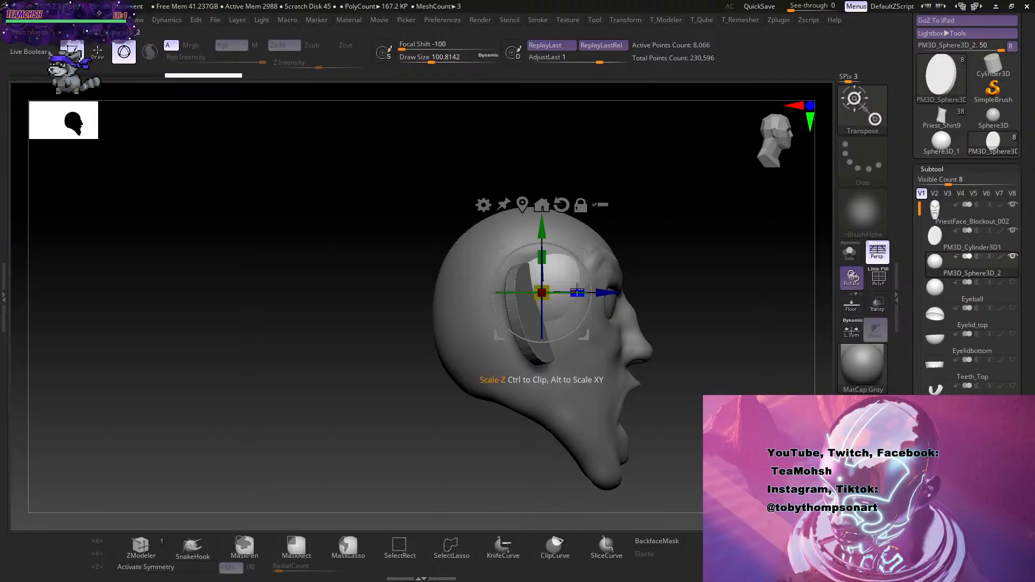
pyautogui.moveTo(605, 292); pyautogui.dragTo(505, 291)
pyautogui.moveTo(501, 228); pyautogui.dragTo(501, 258)
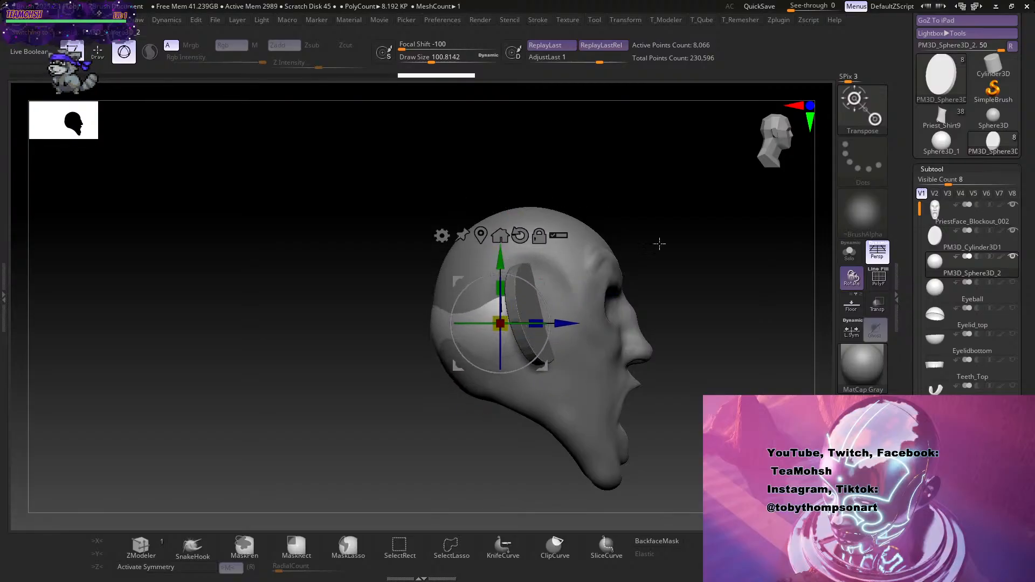
# Shift the sphere outward to the side of the head and scale it down to fit behind the ear disc.
pyautogui.moveTo(659, 244); pyautogui.dragTo(725, 263)
pyautogui.moveTo(565, 323); pyautogui.dragTo(627, 323)
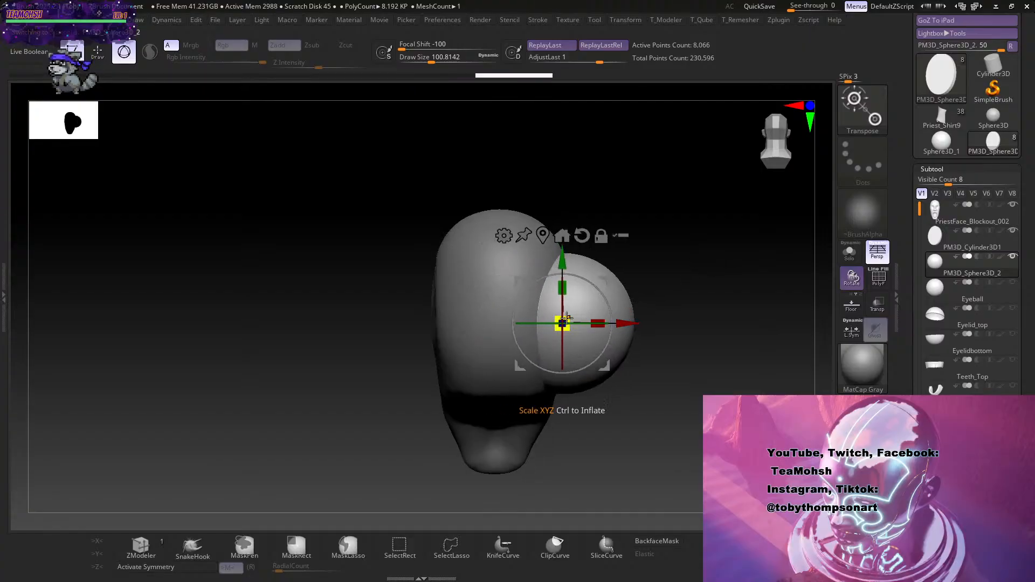
pyautogui.moveTo(574, 359); pyautogui.dragTo(574, 358)
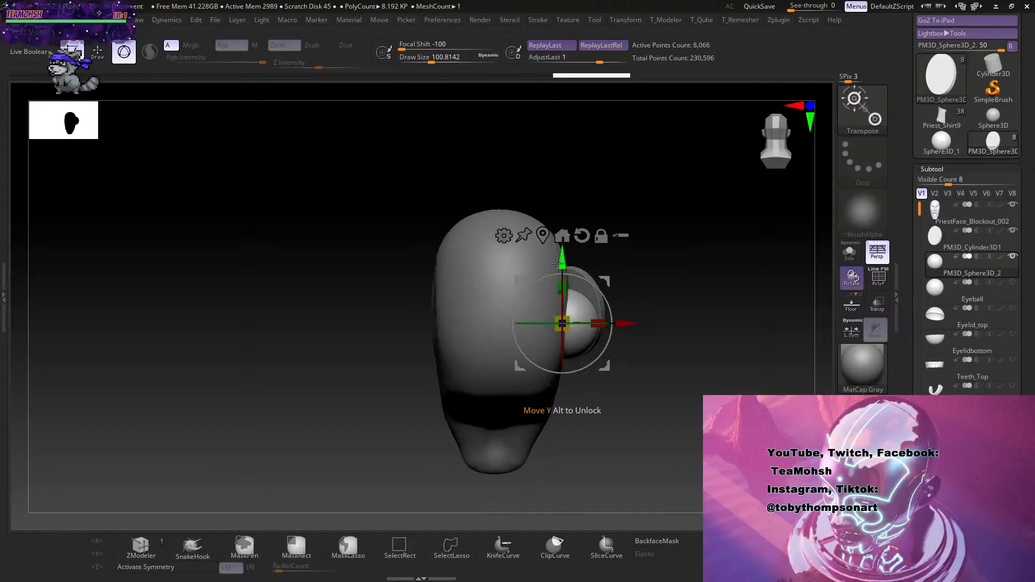
pyautogui.moveTo(562, 260); pyautogui.dragTo(562, 257)
pyautogui.moveTo(689, 304); pyautogui.dragTo(609, 229)
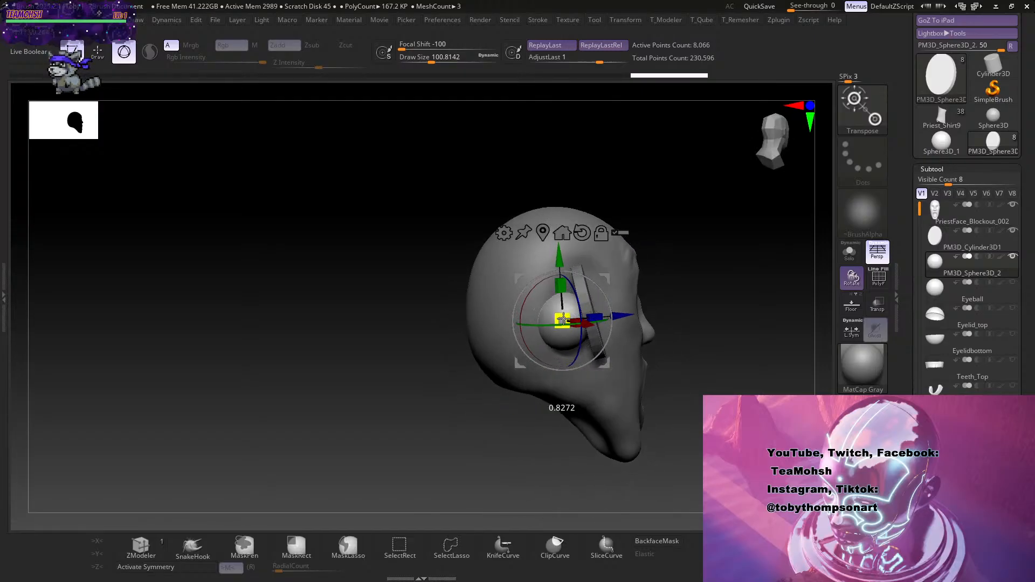
pyautogui.moveTo(562, 319); pyautogui.dragTo(563, 321)
# Fine-tune the sphere's sideways, forward and vertical position so it nests against the back of the ear disc.
pyautogui.moveTo(752, 259); pyautogui.dragTo(743, 279)
pyautogui.moveTo(627, 326); pyautogui.dragTo(621, 326)
pyautogui.moveTo(692, 307); pyautogui.dragTo(669, 300)
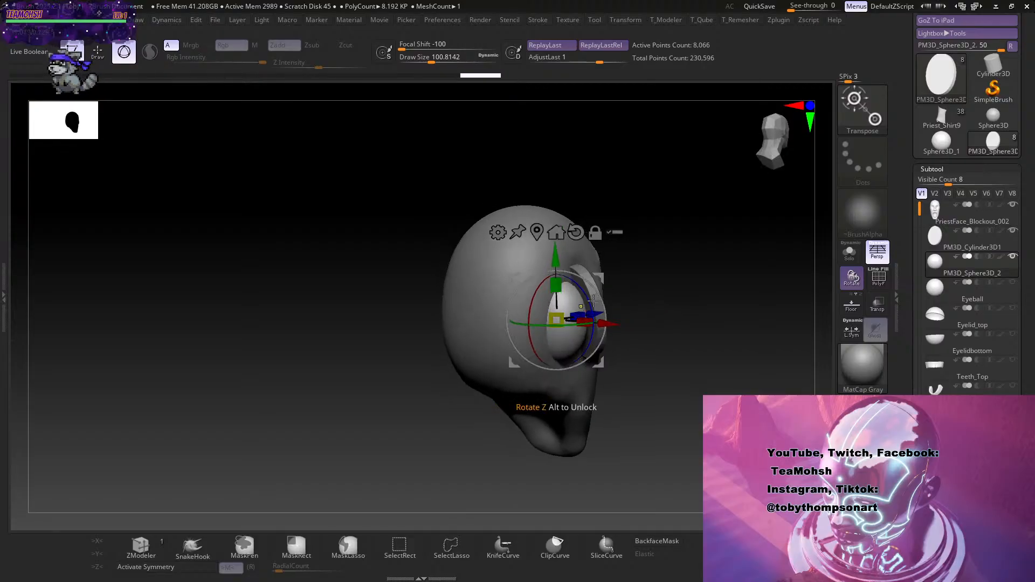
pyautogui.moveTo(685, 279); pyautogui.dragTo(656, 282)
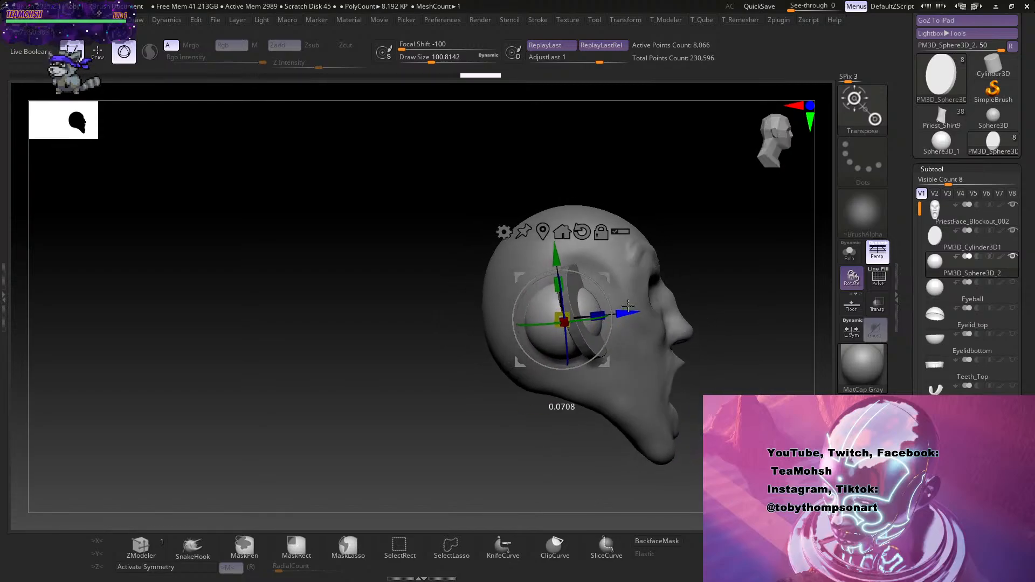
pyautogui.moveTo(737, 274); pyautogui.dragTo(777, 262)
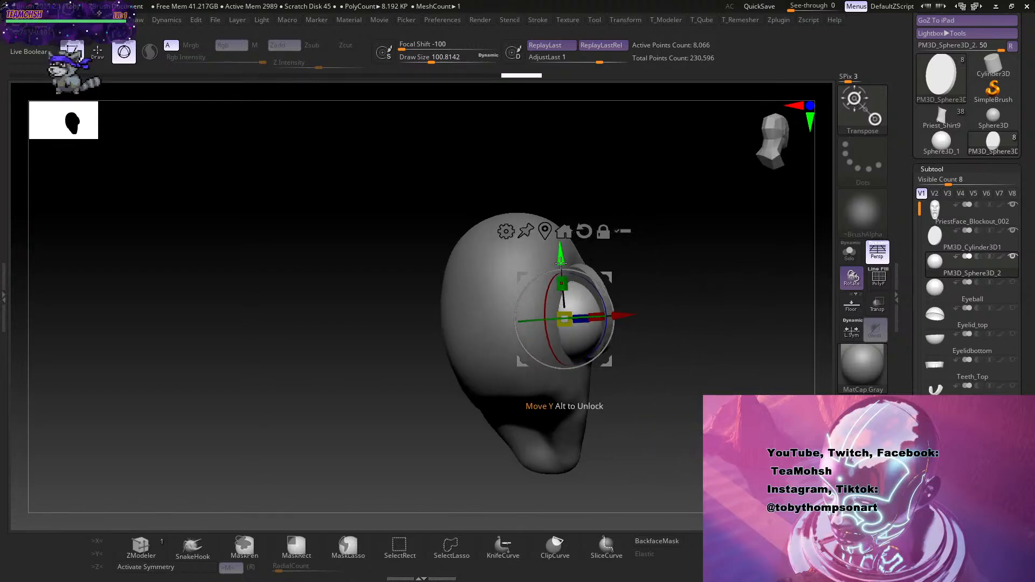
pyautogui.moveTo(567, 248); pyautogui.dragTo(566, 242)
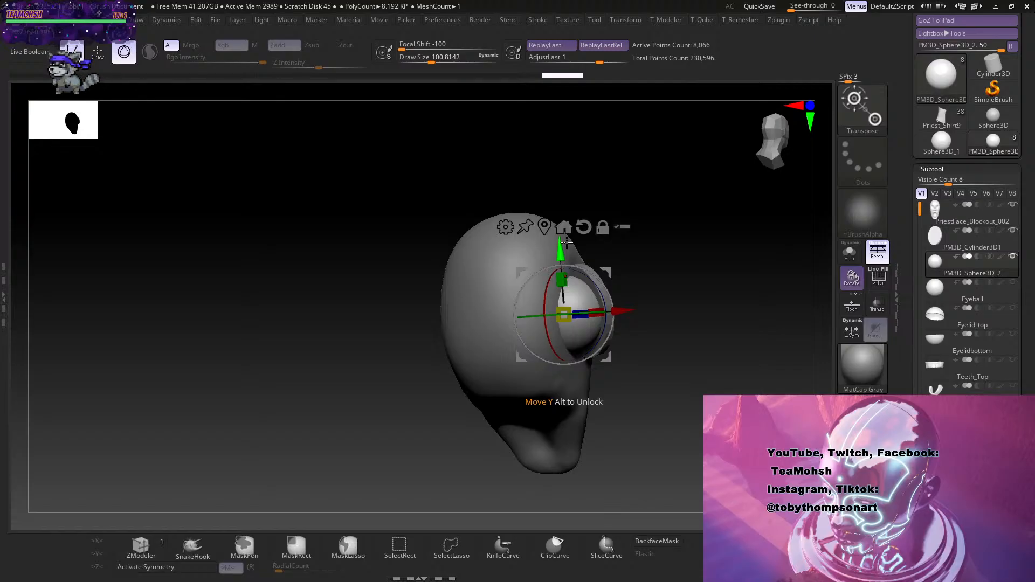
pyautogui.moveTo(681, 314); pyautogui.dragTo(639, 320)
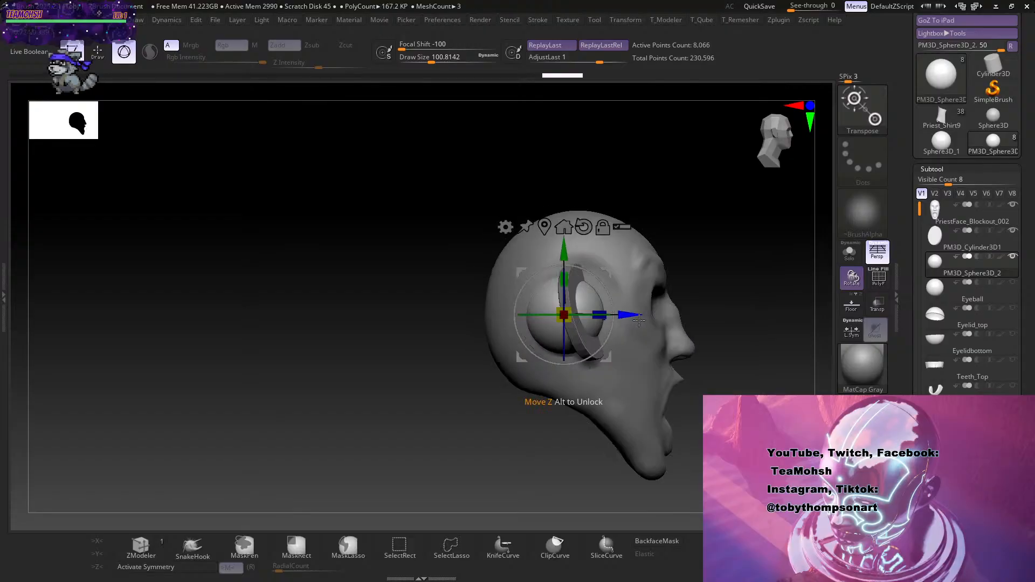
# Push the sphere's protruding front back into the ear disc with the Move brush at a draw size of about 286.
pyautogui.press('q')
pyautogui.press('s')
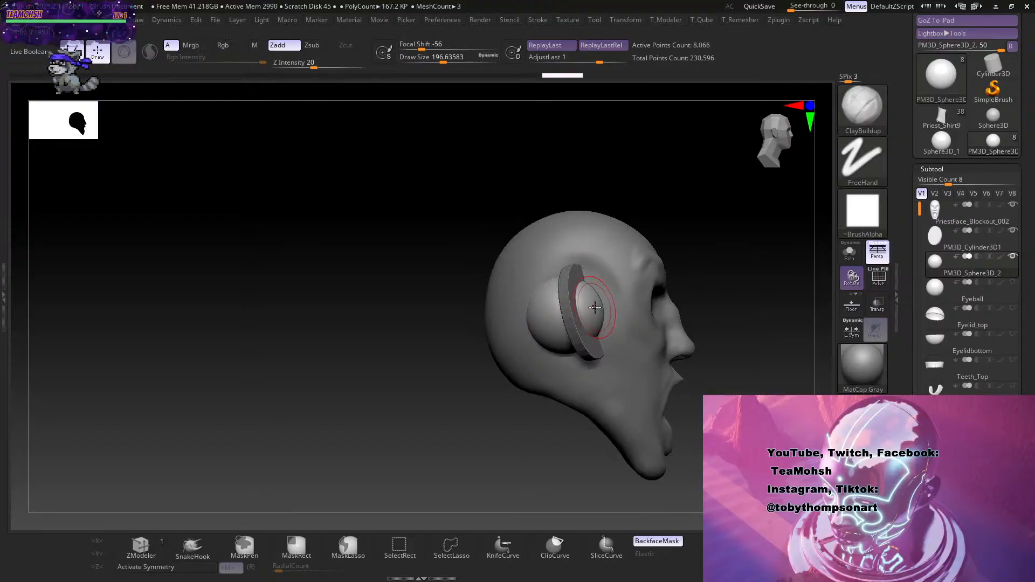
pyautogui.press('b')
pyautogui.press('m')
pyautogui.press('v')
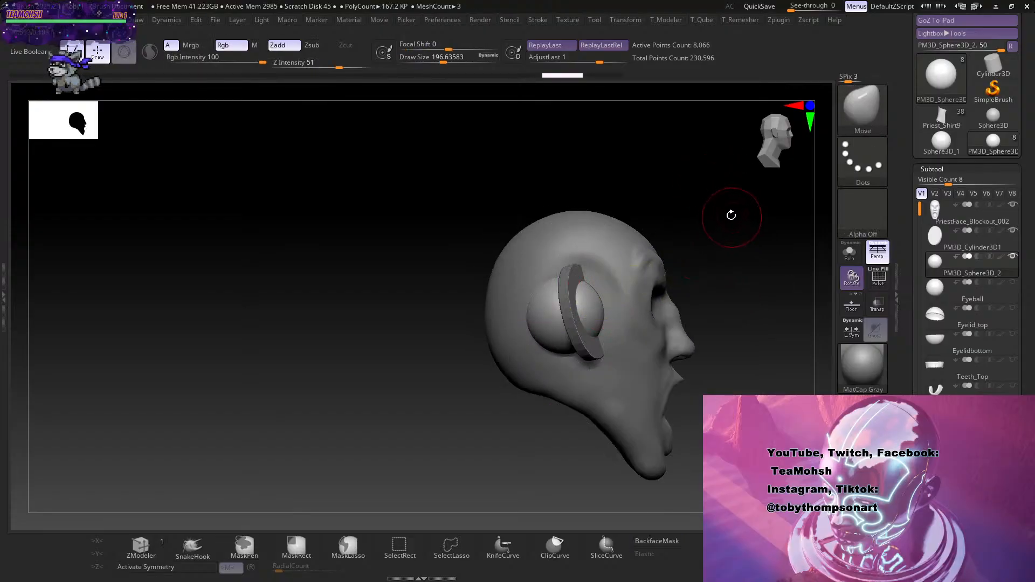
pyautogui.press('s')
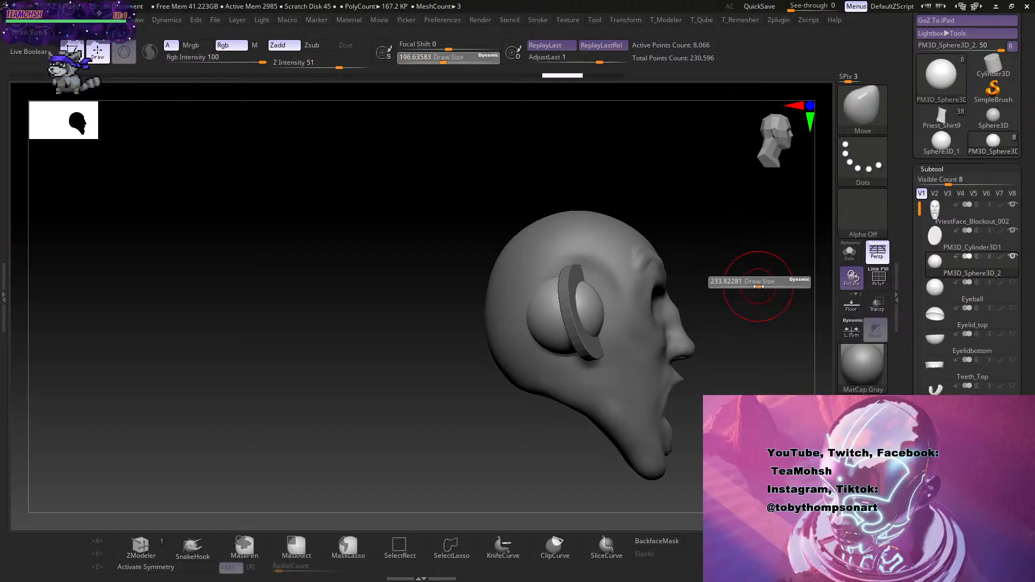
pyautogui.moveTo(758, 287); pyautogui.dragTo(764, 286)
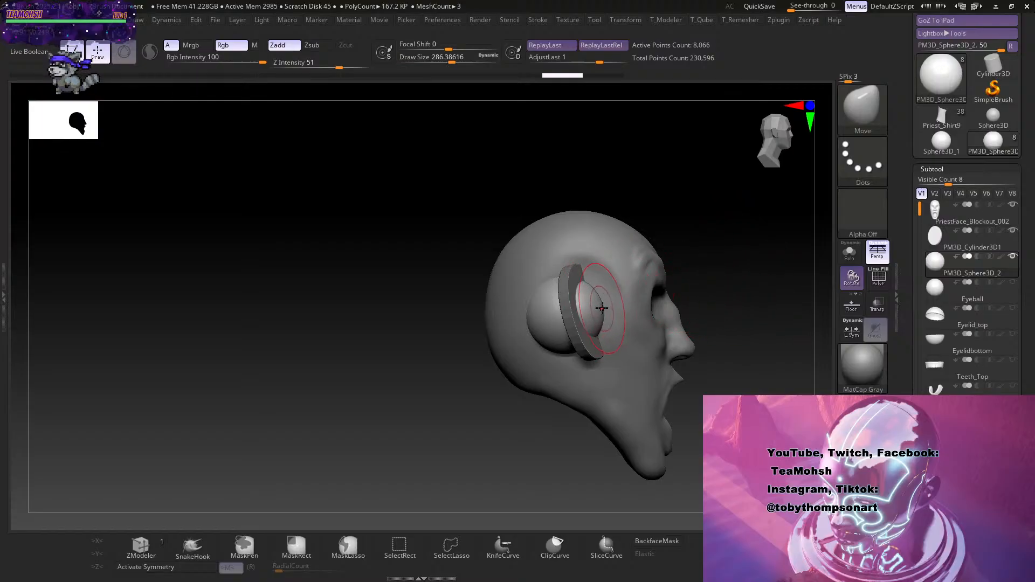
pyautogui.moveTo(602, 308); pyautogui.dragTo(582, 312)
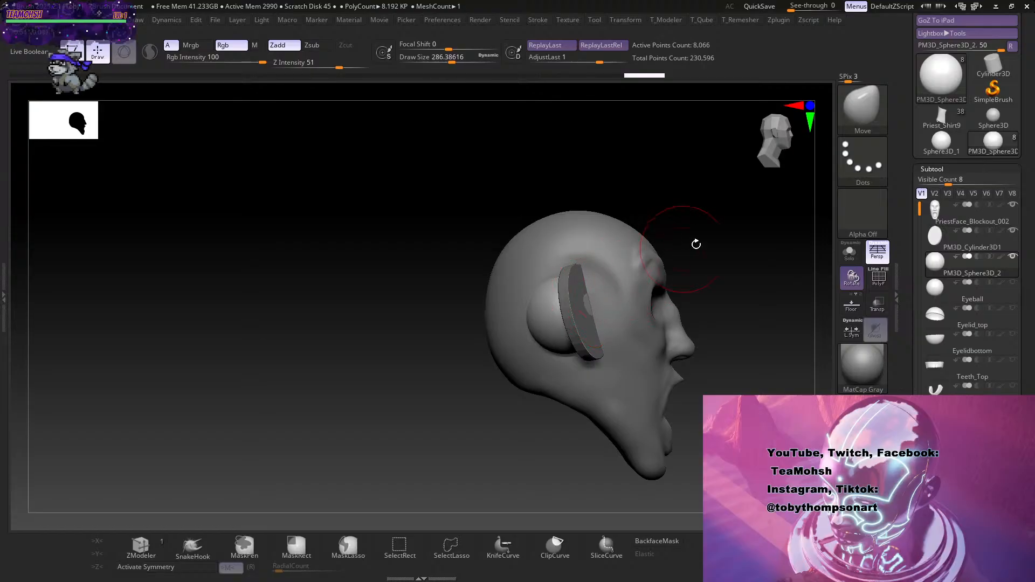
pyautogui.moveTo(696, 244)
pyautogui.mouseDown()
pyautogui.moveTo(749, 247)
pyautogui.moveTo(734, 307)
pyautogui.moveTo(629, 319)
pyautogui.mouseUp()
pyautogui.moveTo(776, 320)
pyautogui.keyDown('alt'); pyautogui.mouseDown()
pyautogui.moveTo(583, 329)
pyautogui.moveTo(674, 367)
pyautogui.mouseUp(); pyautogui.keyUp('alt')
pyautogui.press('shift')
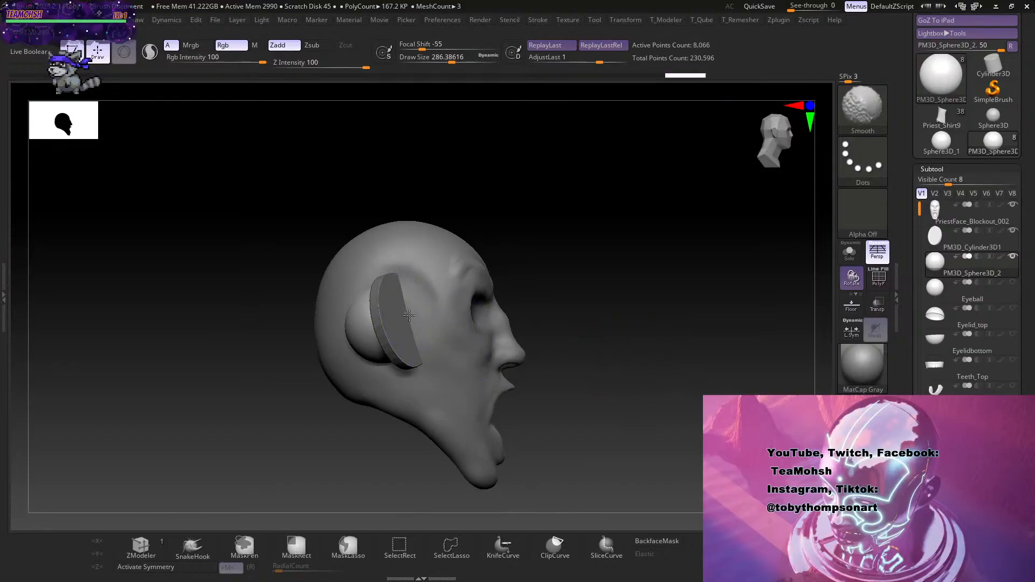
pyautogui.moveTo(638, 291)
pyautogui.mouseDown()
pyautogui.moveTo(685, 307)
pyautogui.moveTo(611, 308)
pyautogui.moveTo(649, 302)
pyautogui.moveTo(642, 331)
pyautogui.moveTo(557, 358)
pyautogui.mouseUp()
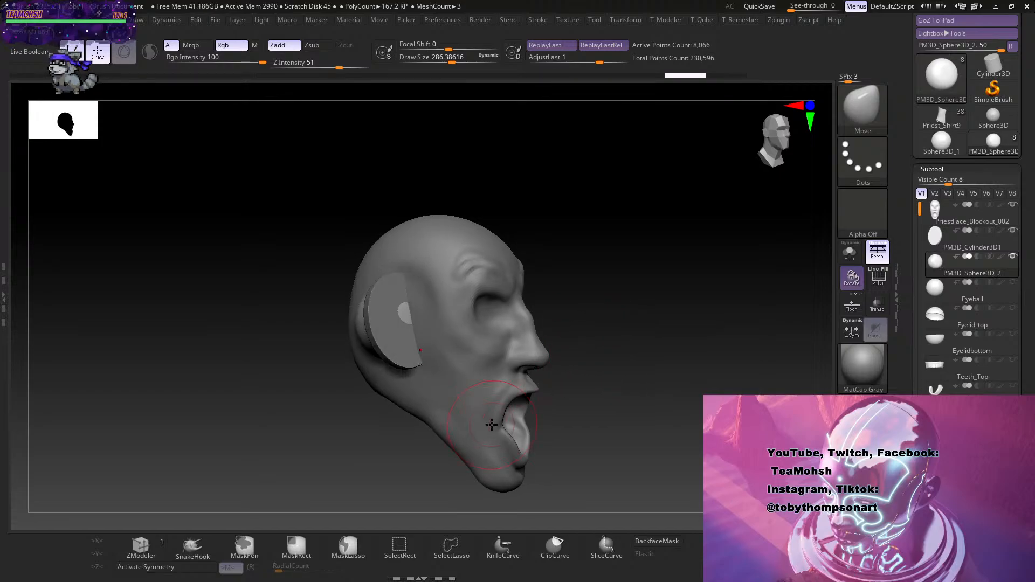
# Select the ear disc subtool and merge it down with the sphere.
pyautogui.click(965, 239)
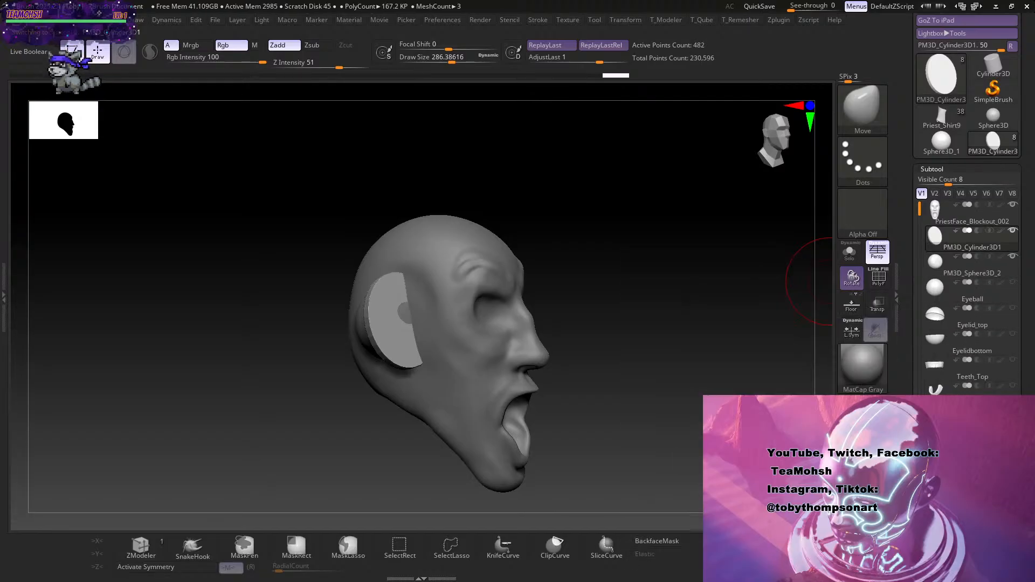
pyautogui.scroll(-5, 906, 392)
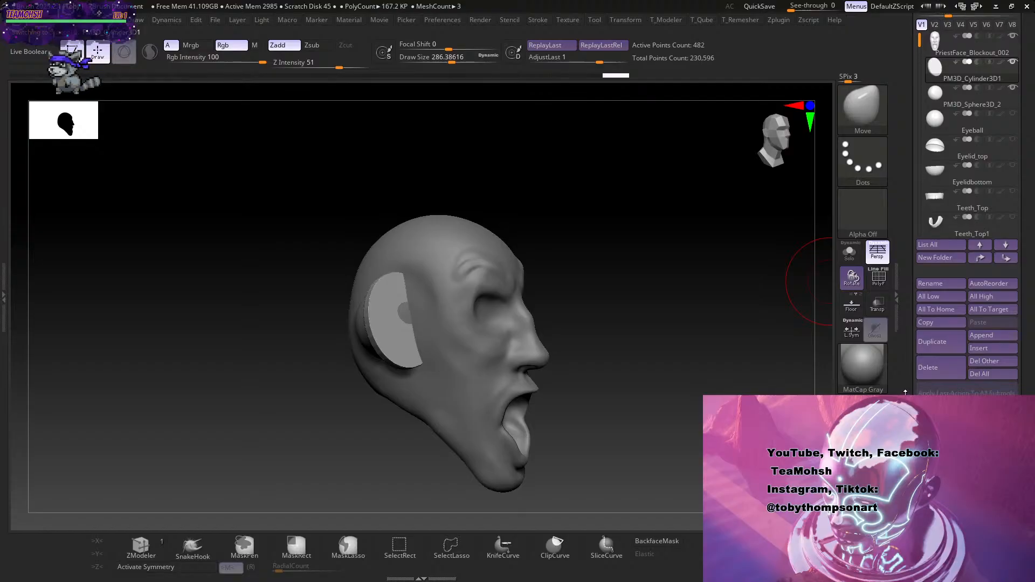
pyautogui.scroll(3, 906, 391)
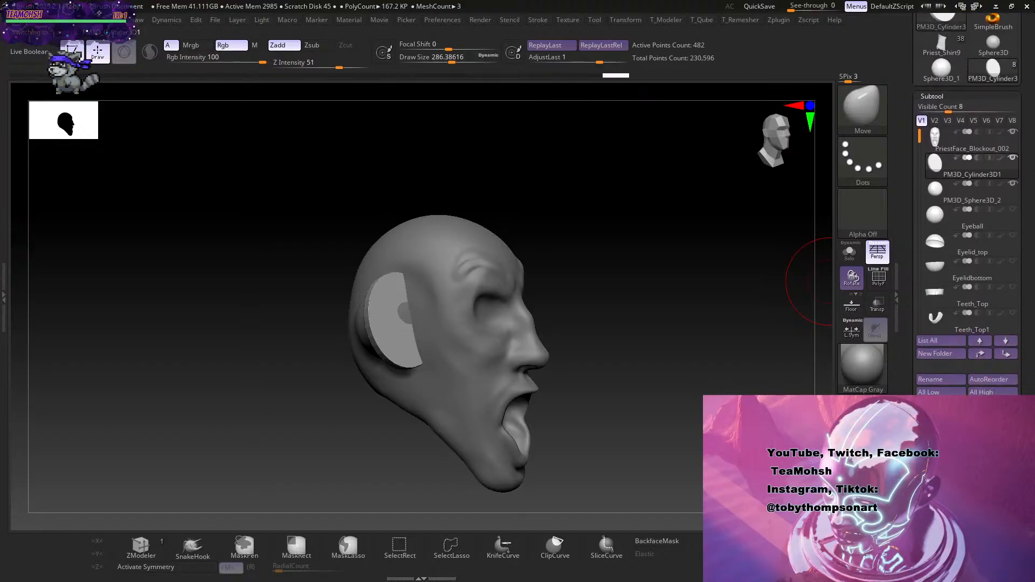
pyautogui.scroll(-1, 905, 392)
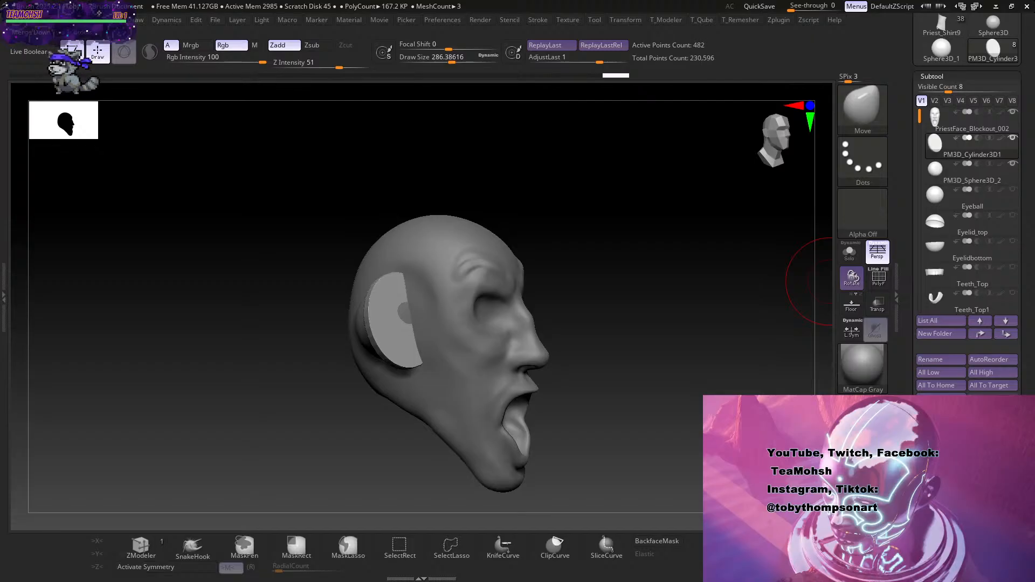
# Fuse the merged ear disc and sphere into one mesh with DynaMesh at resolution 128.
pyautogui.moveTo(607, 328); pyautogui.dragTo(632, 379)
pyautogui.press('3')
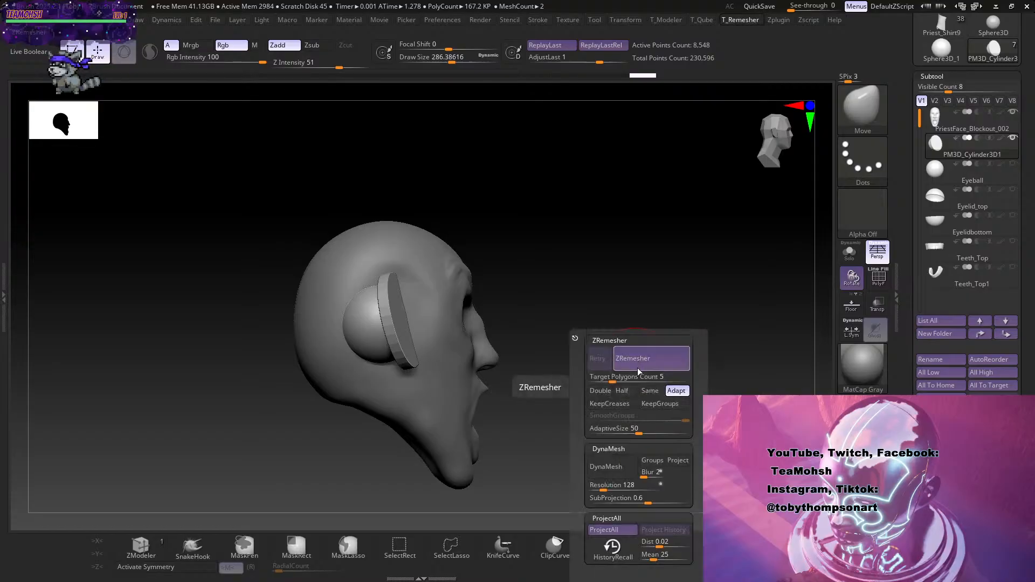
pyautogui.click(616, 464)
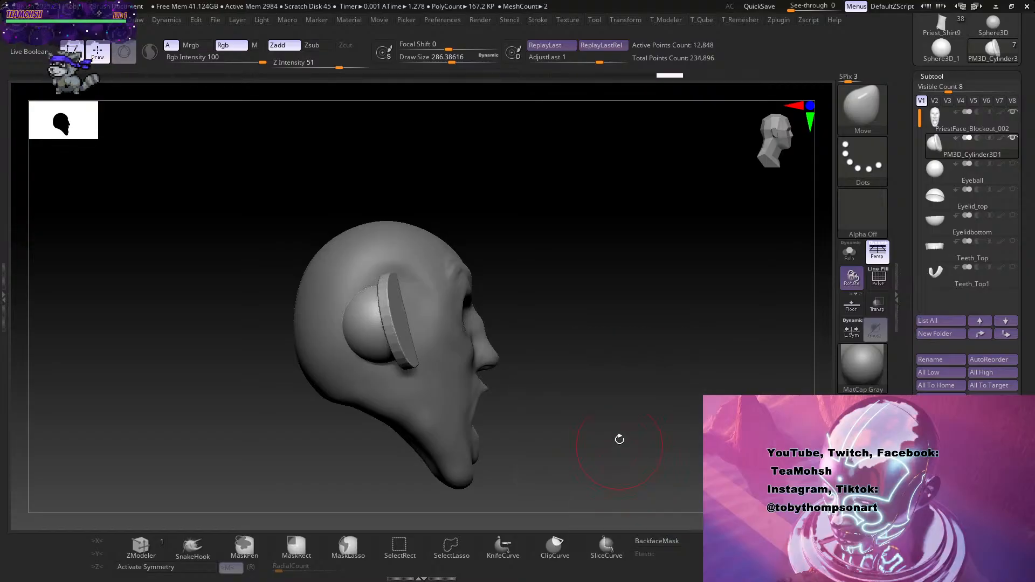
# Smooth the rim of the fused ear and the area where the sphere meets the disc.
pyautogui.moveTo(592, 378); pyautogui.dragTo(558, 397)
pyautogui.moveTo(408, 320); pyautogui.dragTo(404, 308)
pyautogui.moveTo(569, 291); pyautogui.dragTo(649, 283)
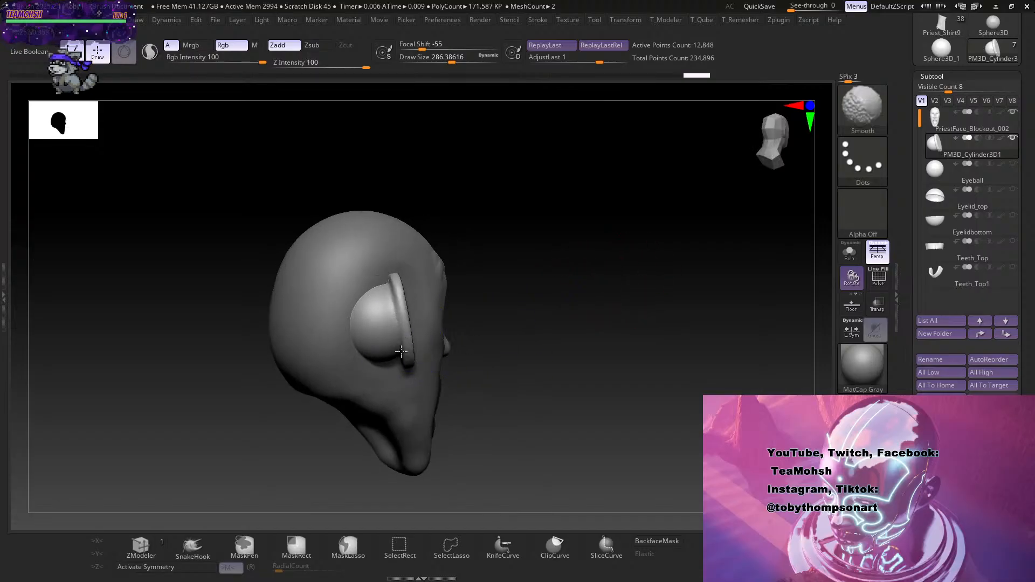
pyautogui.moveTo(564, 316)
pyautogui.mouseDown()
pyautogui.moveTo(530, 311)
pyautogui.moveTo(571, 275)
pyautogui.moveTo(577, 252)
pyautogui.moveTo(604, 287)
pyautogui.mouseUp()
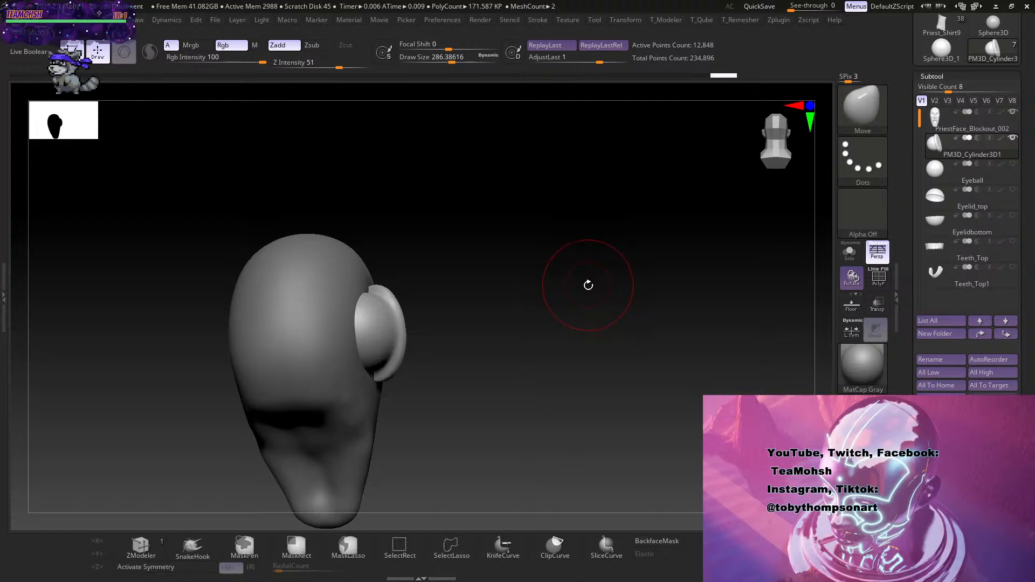
# Carve the inner hollow of the ear's front face with the ClayBuildup brush at a draw size of about 59.
pyautogui.press('b')
pyautogui.press('c')
pyautogui.press('b')
pyautogui.keyDown('alt'); pyautogui.moveTo(589, 324); pyautogui.dragTo(586, 313); pyautogui.keyUp('alt')
pyautogui.moveTo(601, 360); pyautogui.dragTo(503, 350)
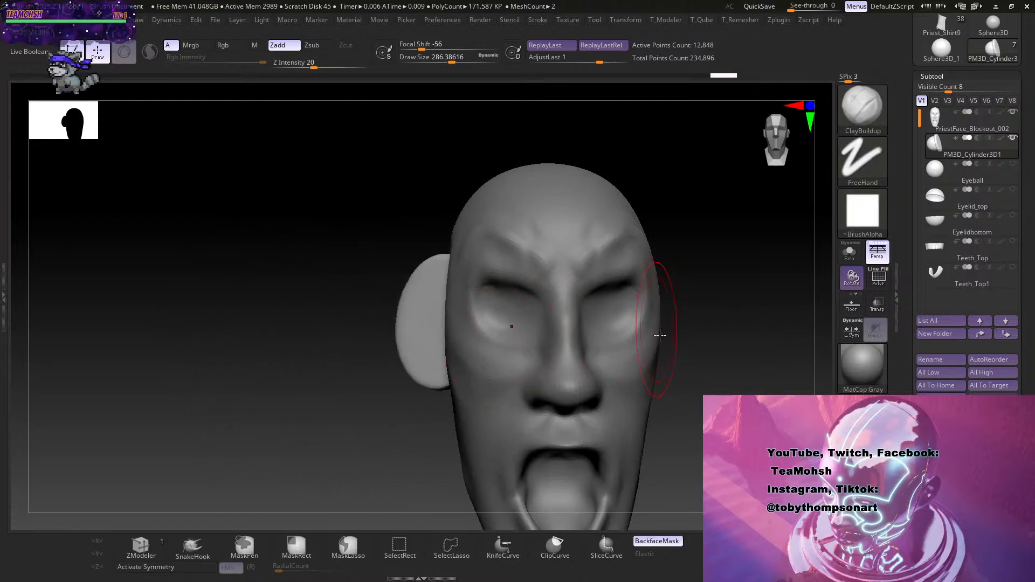
pyautogui.moveTo(709, 385)
pyautogui.keyDown('alt'); pyautogui.mouseDown()
pyautogui.moveTo(702, 363)
pyautogui.moveTo(701, 380)
pyautogui.mouseUp(); pyautogui.keyUp('alt')
pyautogui.press('s')
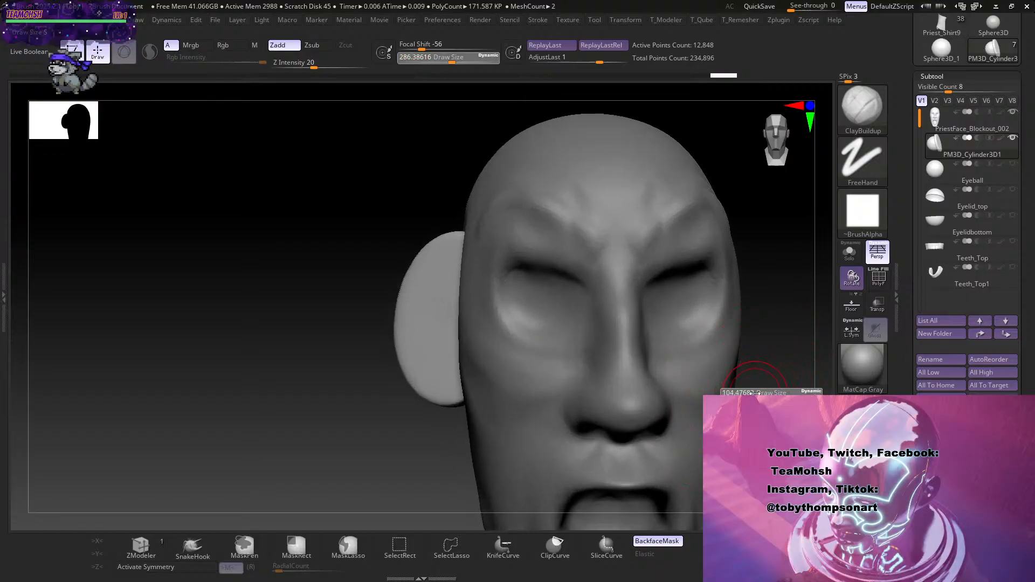
pyautogui.moveTo(419, 452)
pyautogui.mouseDown()
pyautogui.moveTo(438, 462)
pyautogui.moveTo(430, 468)
pyautogui.mouseUp()
pyautogui.press('s')
pyautogui.moveTo(397, 423)
pyautogui.mouseDown()
pyautogui.moveTo(391, 455)
pyautogui.moveTo(425, 480)
pyautogui.moveTo(402, 458)
pyautogui.mouseUp()
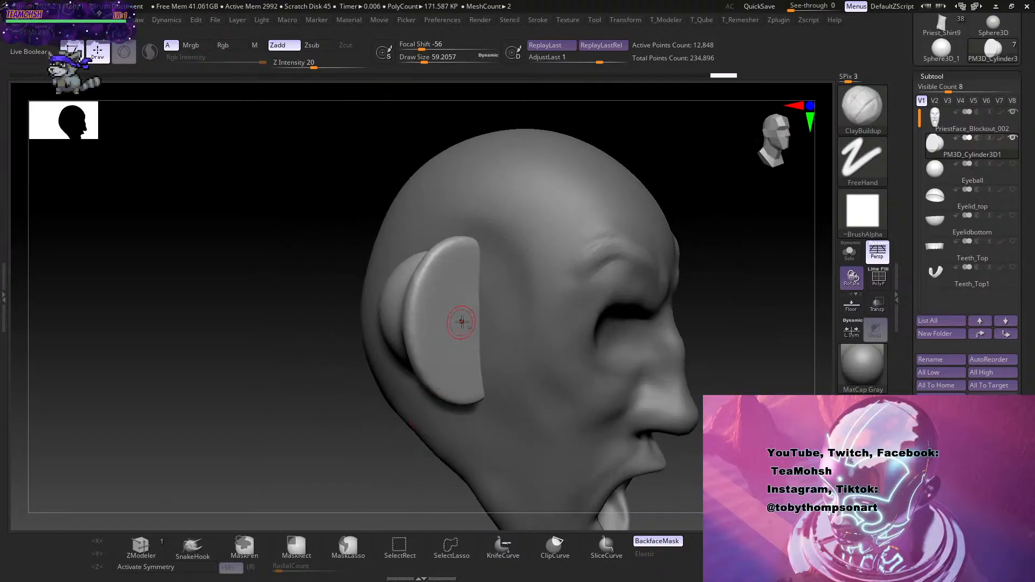
pyautogui.moveTo(462, 322)
pyautogui.mouseDown()
pyautogui.moveTo(469, 351)
pyautogui.moveTo(443, 342)
pyautogui.moveTo(465, 278)
pyautogui.moveTo(439, 302)
pyautogui.moveTo(442, 286)
pyautogui.mouseUp()
# Deepen the ear canal opening with ClayBuildup at a draw size of about 90 and smooth it.
pyautogui.press('s')
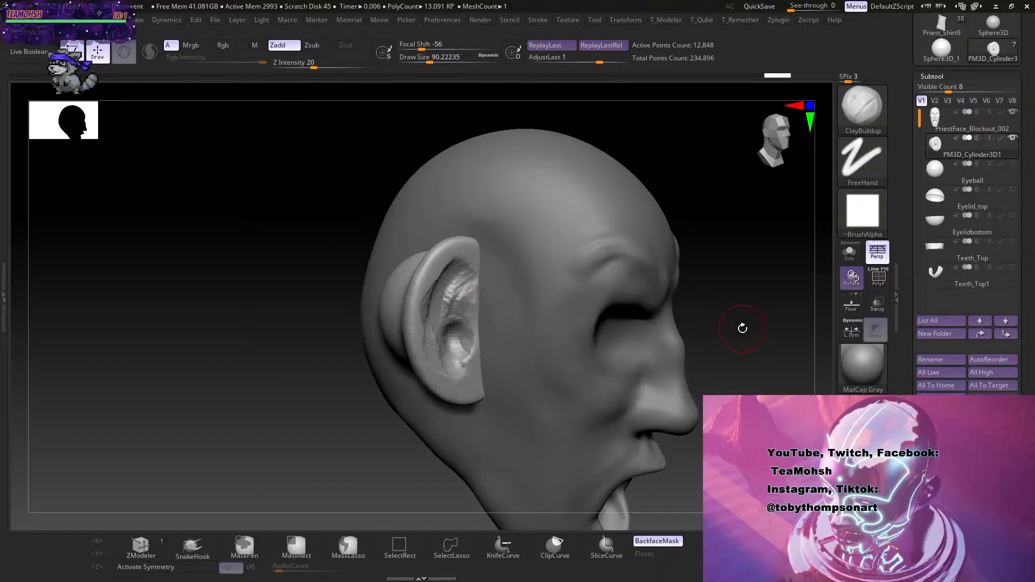
pyautogui.moveTo(742, 328); pyautogui.dragTo(616, 344)
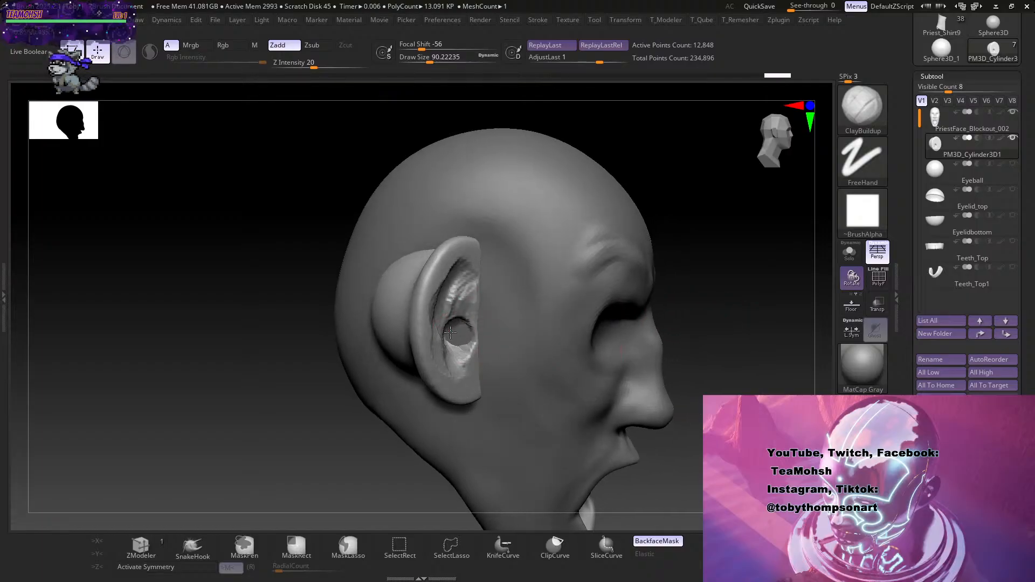
pyautogui.moveTo(450, 333); pyautogui.dragTo(456, 345)
pyautogui.moveTo(684, 295)
pyautogui.mouseDown()
pyautogui.moveTo(571, 302)
pyautogui.moveTo(596, 305)
pyautogui.mouseUp()
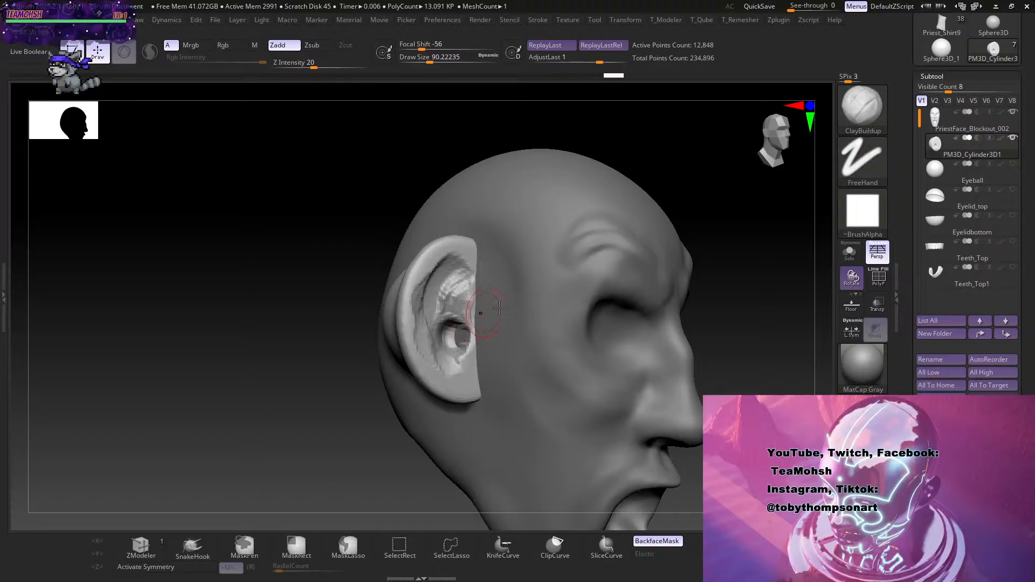
pyautogui.moveTo(746, 306); pyautogui.dragTo(734, 308)
pyautogui.keyDown('shift'); pyautogui.moveTo(464, 337); pyautogui.dragTo(462, 330); pyautogui.keyUp('shift')
pyautogui.moveTo(711, 288)
pyautogui.mouseDown()
pyautogui.moveTo(781, 293)
pyautogui.moveTo(760, 293)
pyautogui.mouseUp()
# Carve down the bulging sphere behind the ear with ClayBuildup at a draw size of about 187.
pyautogui.press('s')
pyautogui.moveTo(693, 321); pyautogui.dragTo(727, 326)
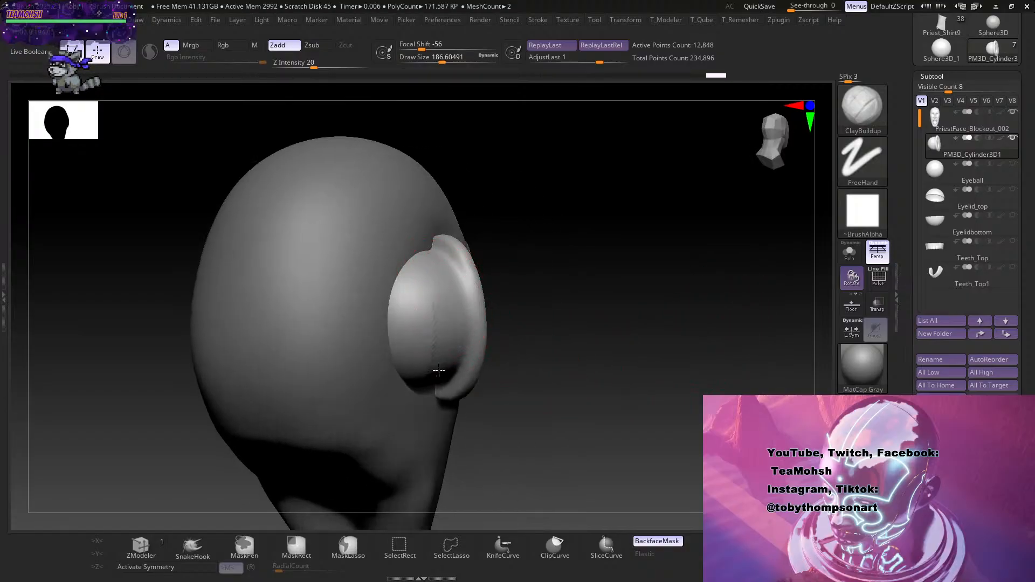
pyautogui.moveTo(439, 370)
pyautogui.mouseDown()
pyautogui.moveTo(423, 261)
pyautogui.moveTo(412, 273)
pyautogui.moveTo(426, 307)
pyautogui.mouseUp()
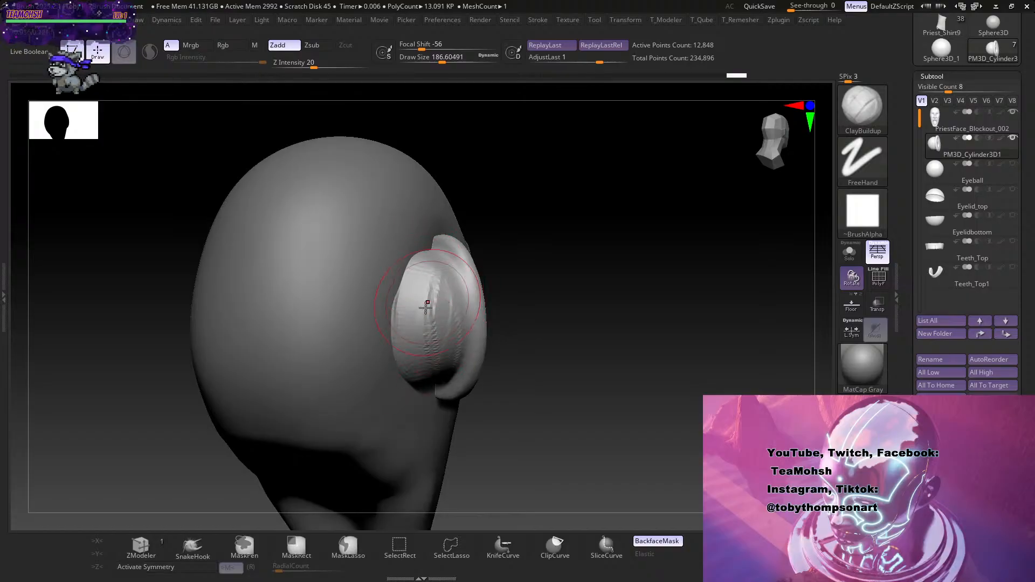
pyautogui.moveTo(562, 317); pyautogui.dragTo(566, 270)
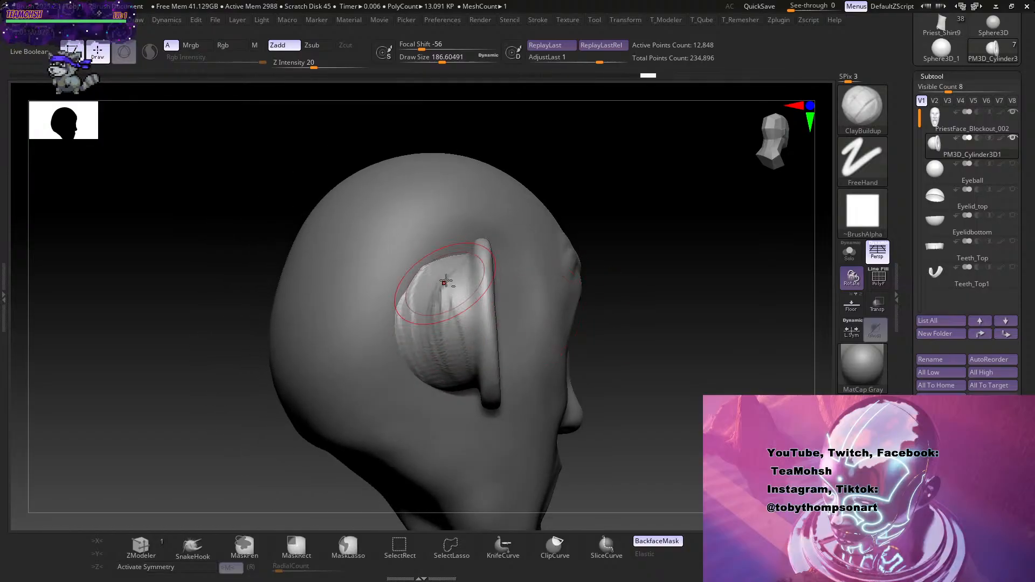
pyautogui.moveTo(446, 281); pyautogui.dragTo(418, 315)
pyautogui.moveTo(647, 270); pyautogui.dragTo(672, 287)
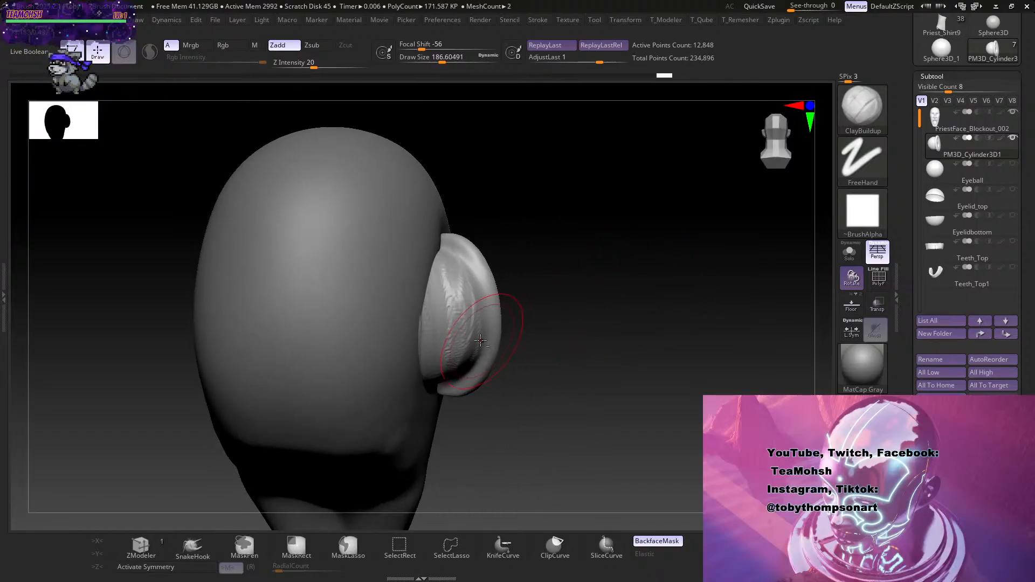
# Refine the groove between the ear's rim and the rounded back with ClayBuildup at a draw size of about 83.
pyautogui.moveTo(560, 329)
pyautogui.mouseDown()
pyautogui.moveTo(597, 312)
pyautogui.moveTo(610, 321)
pyautogui.moveTo(593, 321)
pyautogui.mouseUp()
pyautogui.press('s')
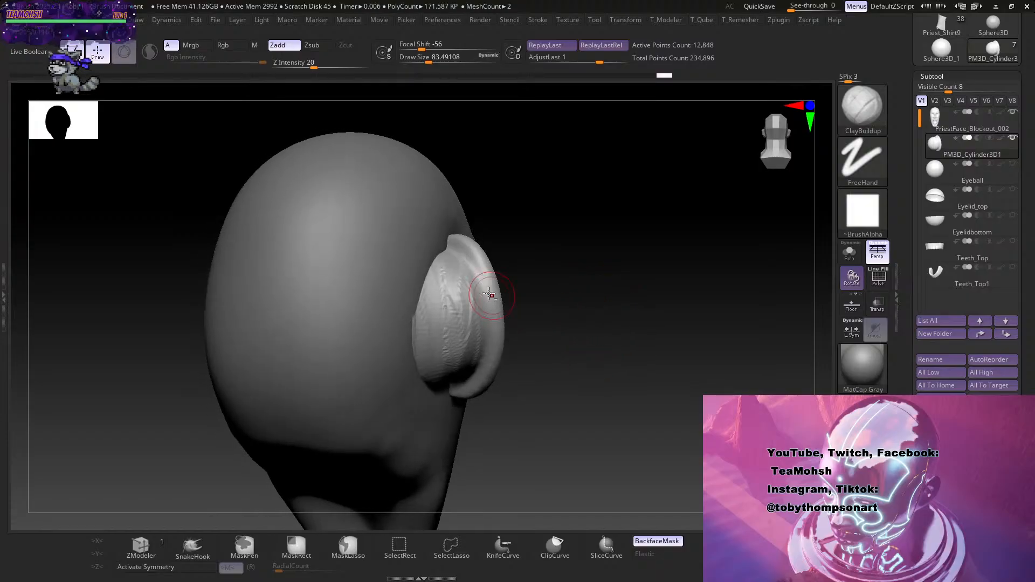
pyautogui.moveTo(489, 294); pyautogui.dragTo(454, 357)
pyautogui.moveTo(582, 330)
pyautogui.keyDown('alt'); pyautogui.mouseDown()
pyautogui.moveTo(591, 303)
pyautogui.moveTo(571, 301)
pyautogui.moveTo(599, 297)
pyautogui.moveTo(607, 325)
pyautogui.moveTo(598, 329)
pyautogui.moveTo(610, 326)
pyautogui.mouseUp(); pyautogui.keyUp('alt')
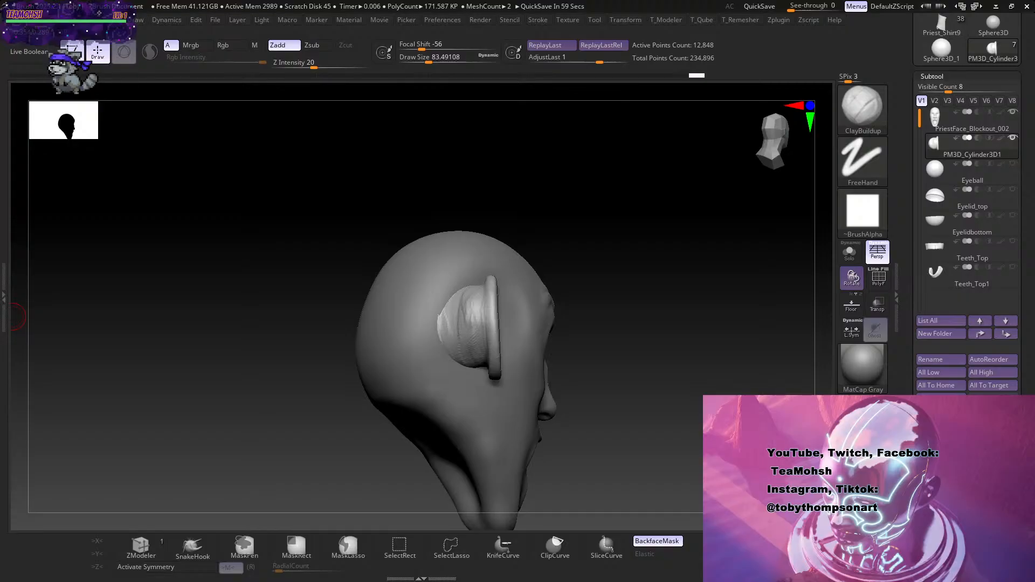
# Rework the upper back of the ear with broader ClayBuildup strokes at a draw size of about 177.
pyautogui.moveTo(653, 325); pyautogui.dragTo(645, 361)
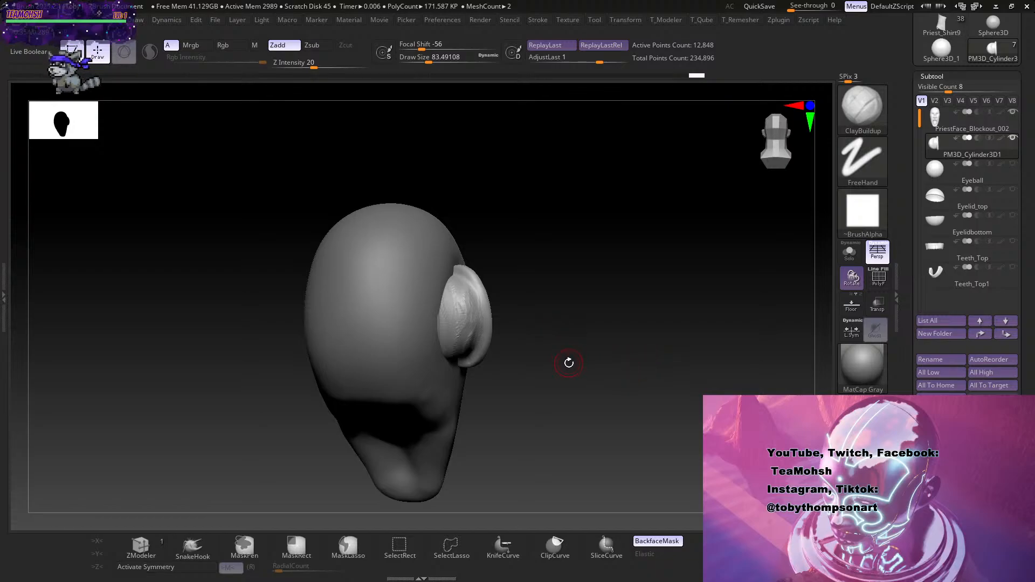
pyautogui.press('s')
pyautogui.moveTo(575, 366); pyautogui.dragTo(580, 366)
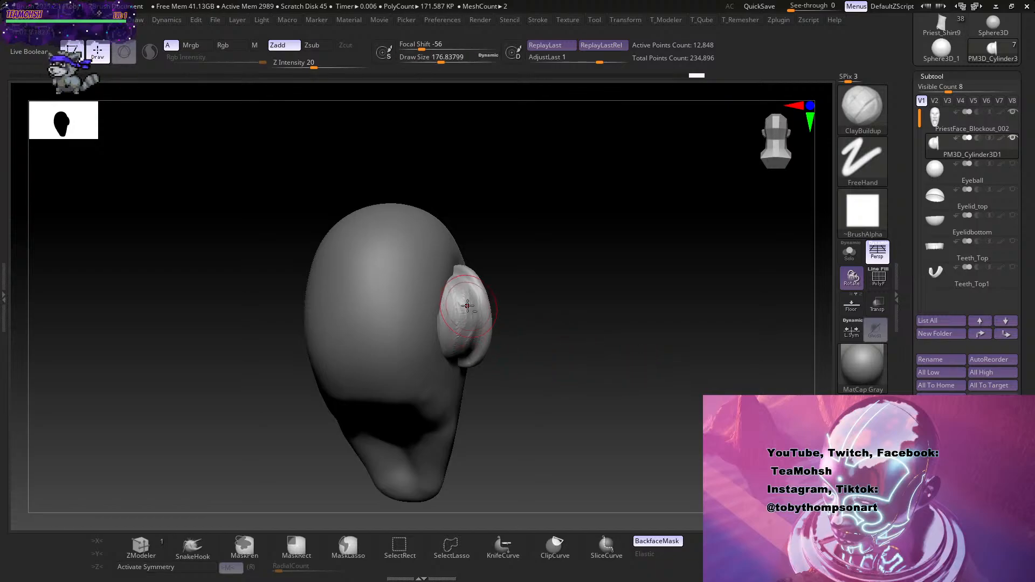
pyautogui.moveTo(518, 319); pyautogui.dragTo(549, 372)
# Reshape the ear's rim from behind with the Move brush, reduce the draw size to about 124, and undo the last stroke.
pyautogui.press('b')
pyautogui.press('m')
pyautogui.press('v')
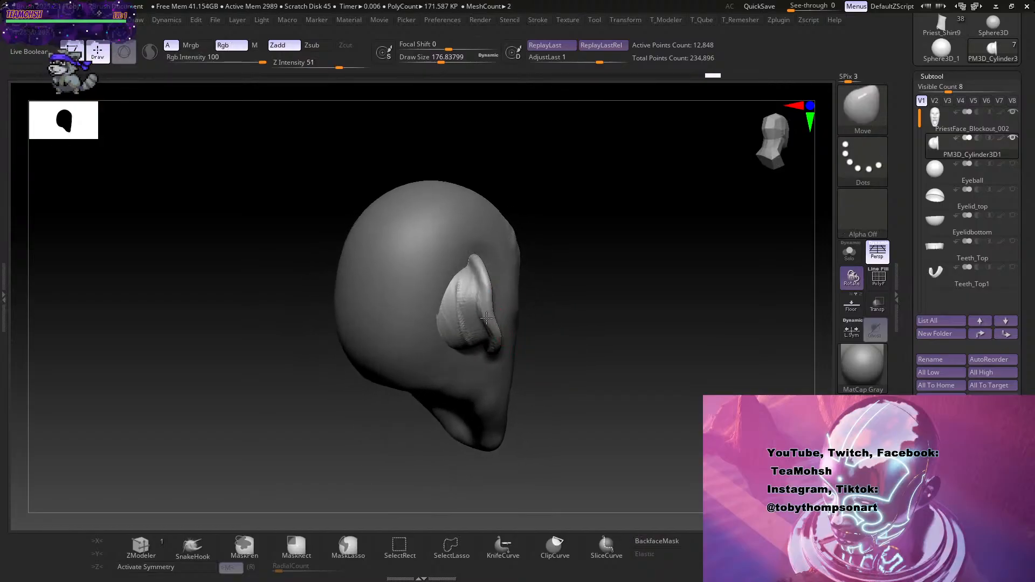
pyautogui.moveTo(487, 310); pyautogui.dragTo(474, 276)
pyautogui.moveTo(579, 365)
pyautogui.mouseDown()
pyautogui.moveTo(592, 349)
pyautogui.moveTo(561, 361)
pyautogui.moveTo(495, 331)
pyautogui.moveTo(487, 338)
pyautogui.moveTo(477, 309)
pyautogui.moveTo(475, 323)
pyautogui.moveTo(567, 351)
pyautogui.mouseUp()
pyautogui.press('s')
pyautogui.moveTo(457, 300); pyautogui.dragTo(460, 303)
pyautogui.hotkey('ctrl', 'z')
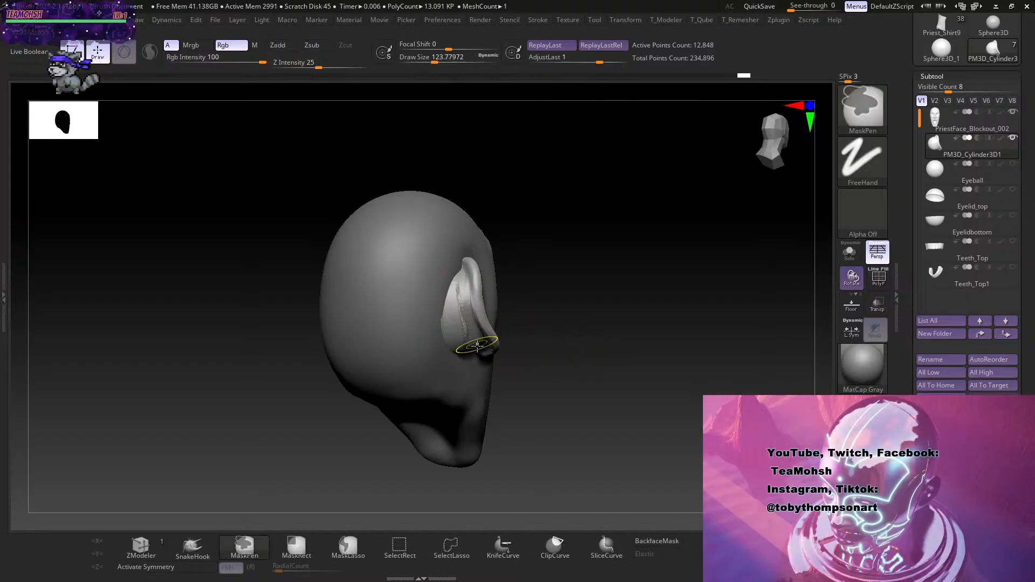
# Smooth the clay strokes on the back of the ear down to its lower rim.
pyautogui.press('shift')
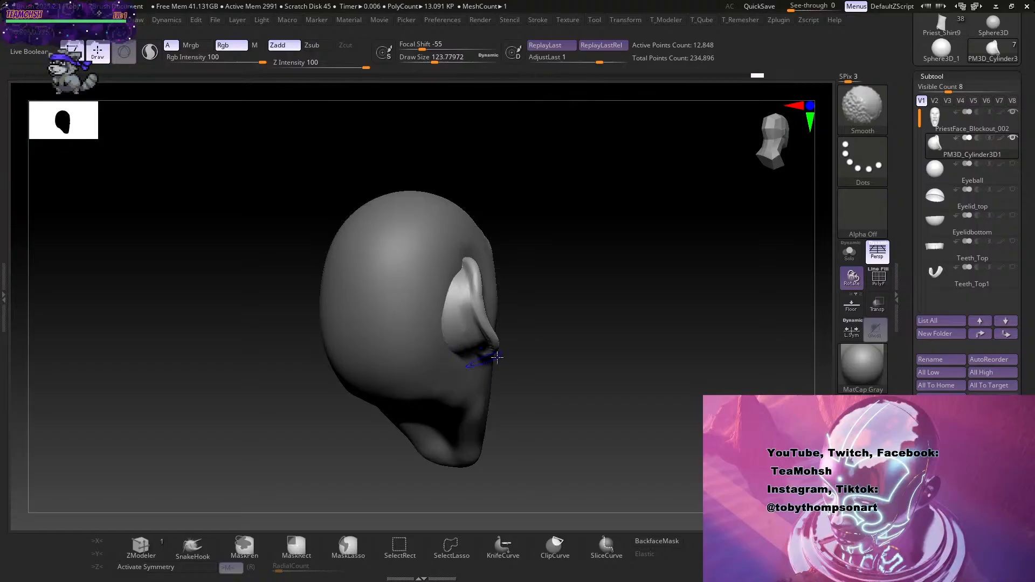
pyautogui.moveTo(497, 357)
pyautogui.mouseDown(button='right')
pyautogui.moveTo(589, 296)
pyautogui.moveTo(474, 349)
pyautogui.mouseUp(button='right')
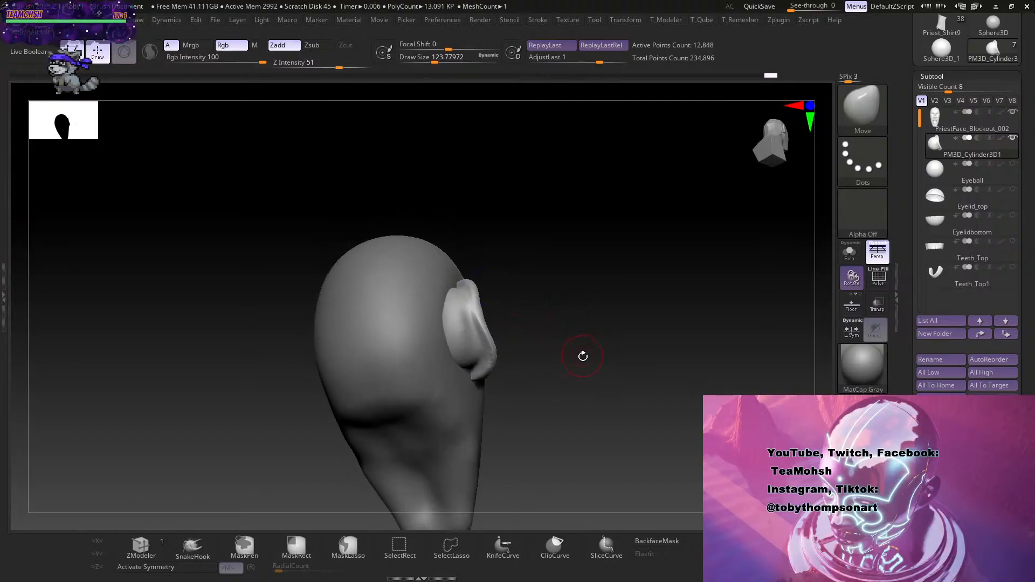
pyautogui.moveTo(582, 356)
pyautogui.mouseDown(button='right')
pyautogui.moveTo(545, 358)
pyautogui.moveTo(571, 359)
pyautogui.moveTo(556, 370)
pyautogui.mouseUp(button='right')
# Carve the back of the ear along its rim with ClayBuildup at a draw size of about 124.
pyautogui.press('b')
pyautogui.press('c')
pyautogui.press('b')
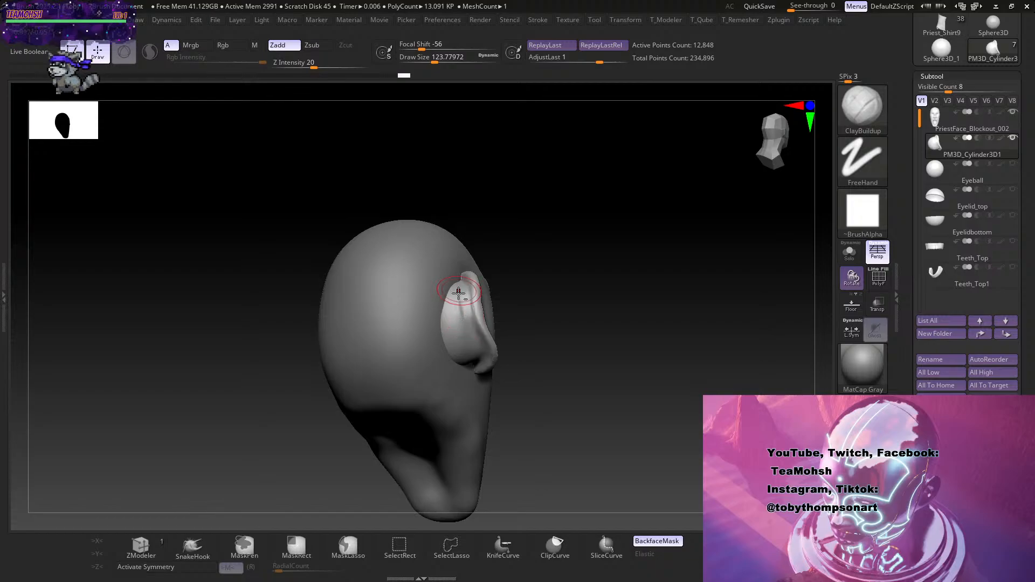
pyautogui.moveTo(464, 286); pyautogui.dragTo(473, 283, button='right')
pyautogui.moveTo(473, 283); pyautogui.dragTo(454, 269)
pyautogui.keyDown('alt'); pyautogui.click(451, 269); pyautogui.keyUp('alt')
pyautogui.keyDown('alt'); pyautogui.click(471, 309); pyautogui.keyUp('alt')
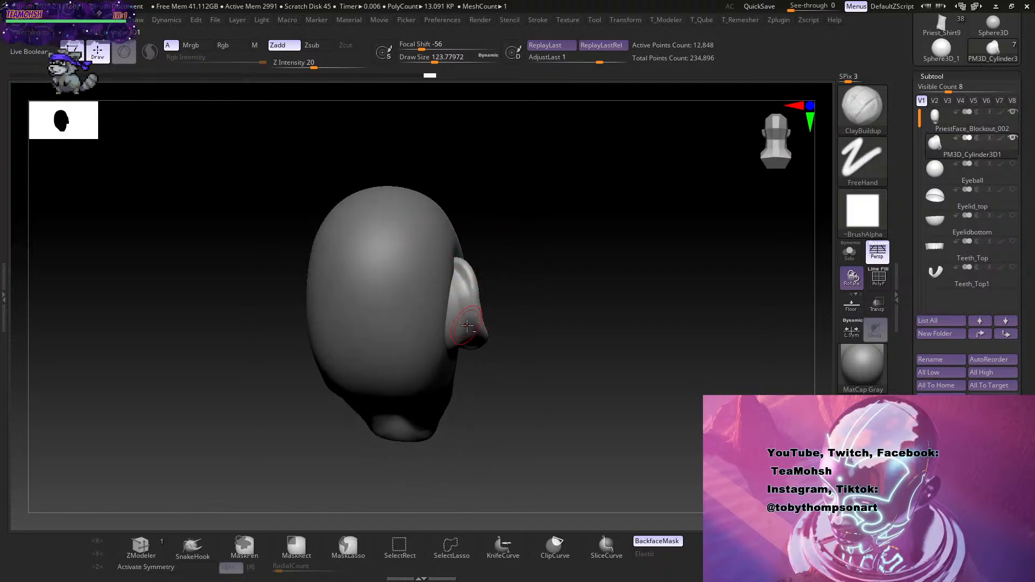
pyautogui.moveTo(563, 276)
pyautogui.mouseDown(button='right')
pyautogui.moveTo(592, 293)
pyautogui.moveTo(557, 199)
pyautogui.moveTo(580, 268)
pyautogui.moveTo(592, 268)
pyautogui.moveTo(584, 258)
pyautogui.mouseUp(button='right')
# Push the earlobe in toward the jaw with the Move brush at a draw size of about 149.
pyautogui.press('b')
pyautogui.press('m')
pyautogui.press('v')
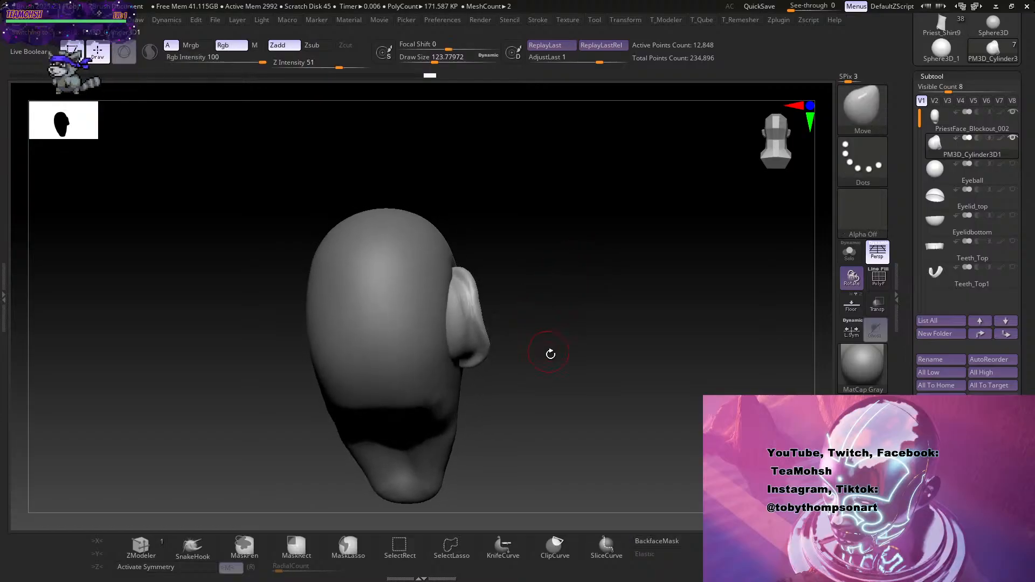
pyautogui.press('s')
pyautogui.moveTo(549, 374); pyautogui.dragTo(557, 373)
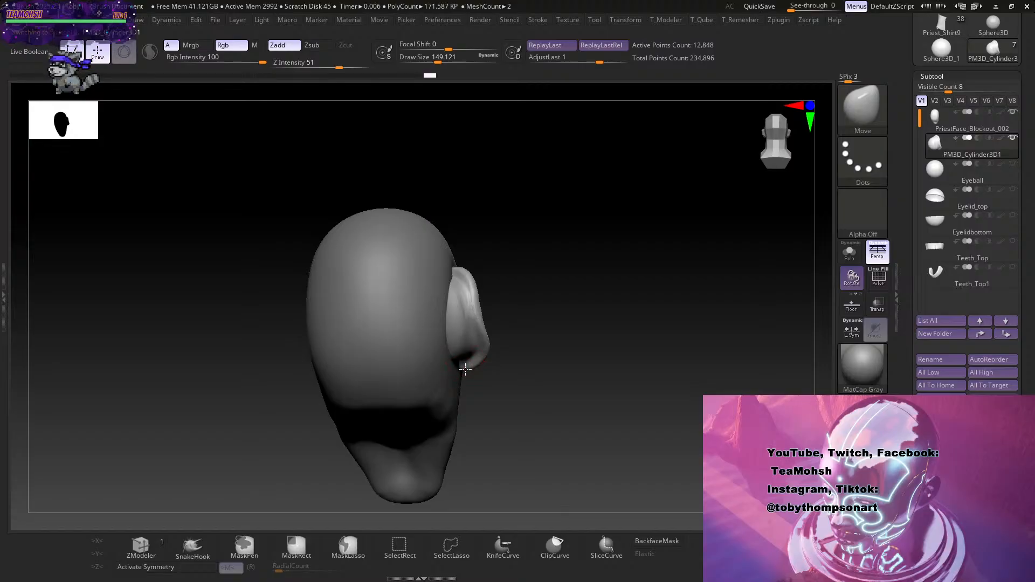
pyautogui.moveTo(468, 374)
pyautogui.mouseDown(button='right')
pyautogui.moveTo(485, 377)
pyautogui.moveTo(472, 386)
pyautogui.mouseUp(button='right')
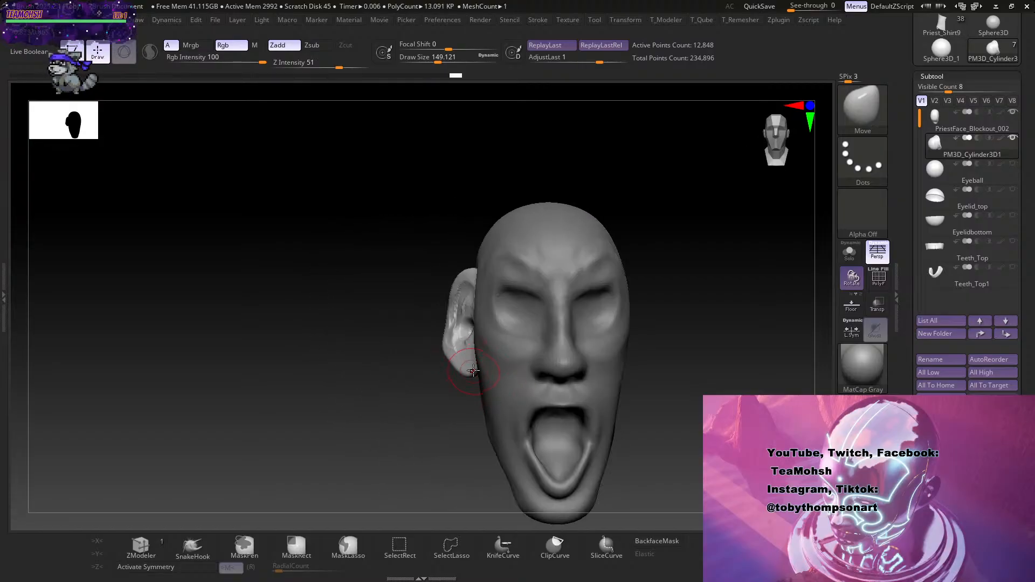
pyautogui.moveTo(474, 370); pyautogui.dragTo(479, 373)
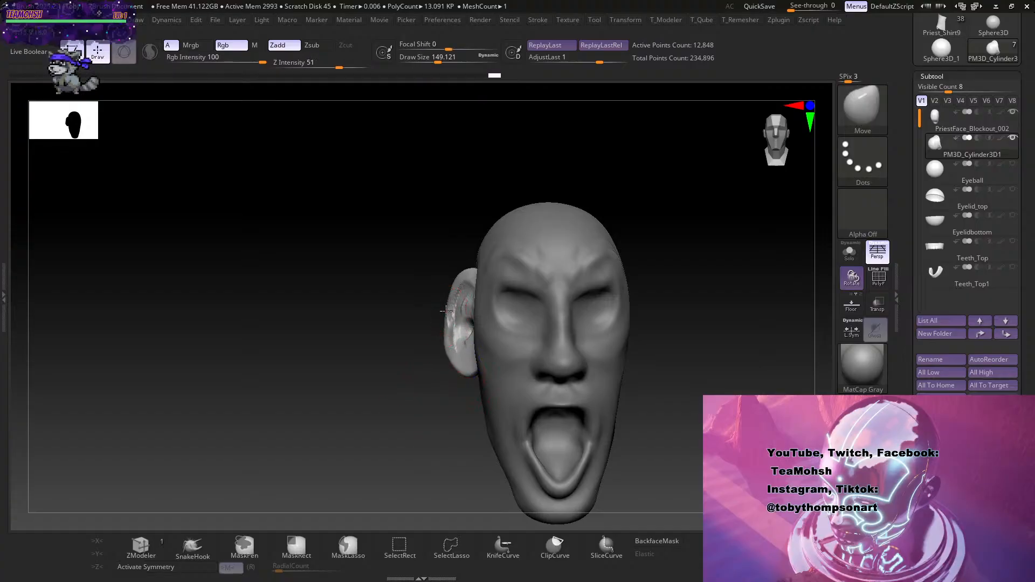
# Pull the upper outer edge of the ear away from the head with the Move brush at a draw size of about 217.
pyautogui.press('s')
pyautogui.moveTo(438, 238); pyautogui.dragTo(445, 237)
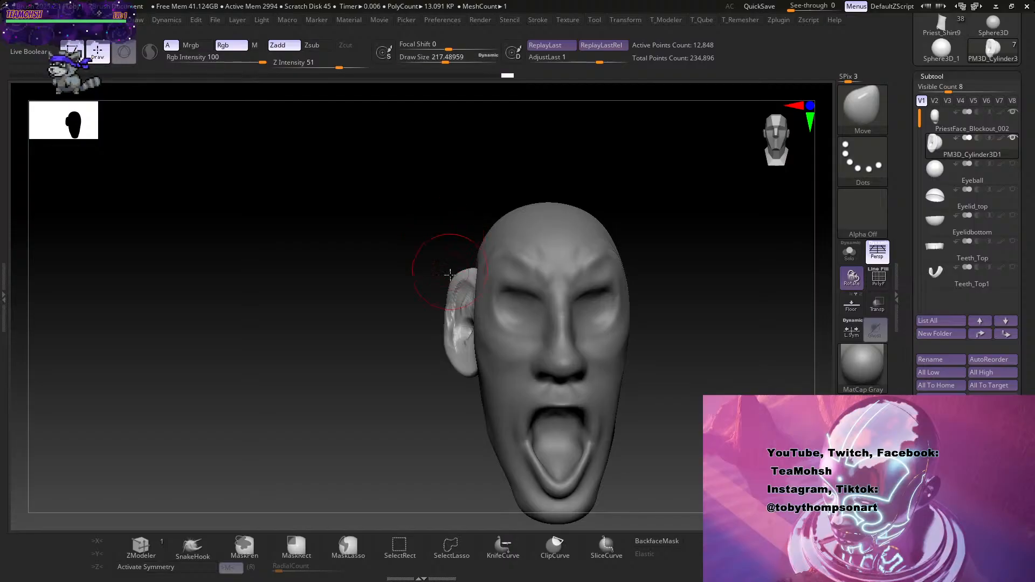
pyautogui.moveTo(450, 276); pyautogui.dragTo(445, 278)
pyautogui.moveTo(448, 315); pyautogui.dragTo(444, 313)
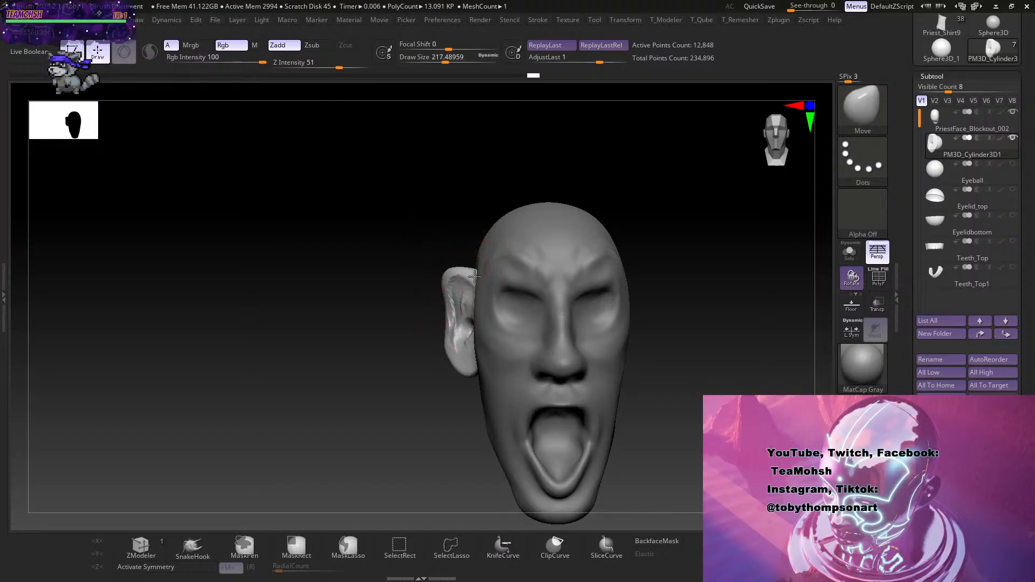
pyautogui.moveTo(458, 233)
pyautogui.mouseDown()
pyautogui.moveTo(491, 274)
pyautogui.moveTo(537, 415)
pyautogui.moveTo(557, 427)
pyautogui.mouseUp()
pyautogui.press('s')
pyautogui.press('b')
pyautogui.press('c')
pyautogui.press('b')
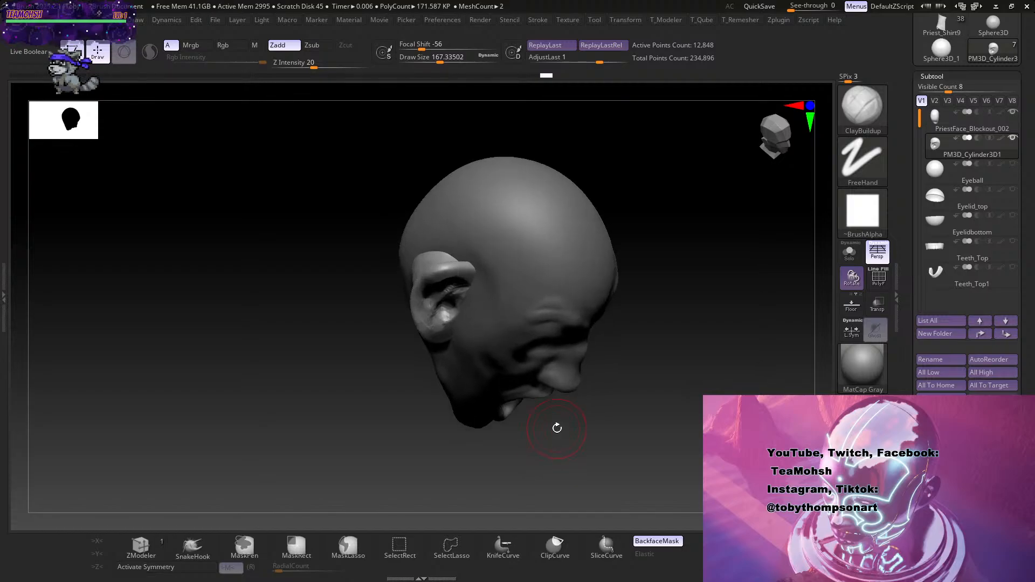
pyautogui.moveTo(557, 427); pyautogui.dragTo(549, 395, button='right')
pyautogui.moveTo(503, 245); pyautogui.dragTo(591, 302, button='right')
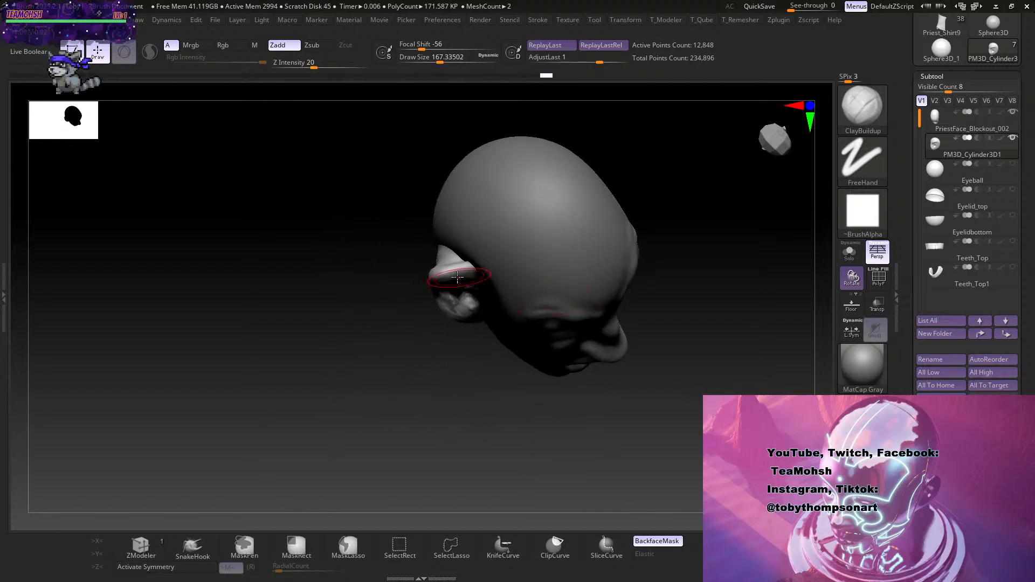
pyautogui.moveTo(446, 253)
pyautogui.mouseDown(button='right')
pyautogui.moveTo(490, 377)
pyautogui.moveTo(506, 394)
pyautogui.mouseUp(button='right')
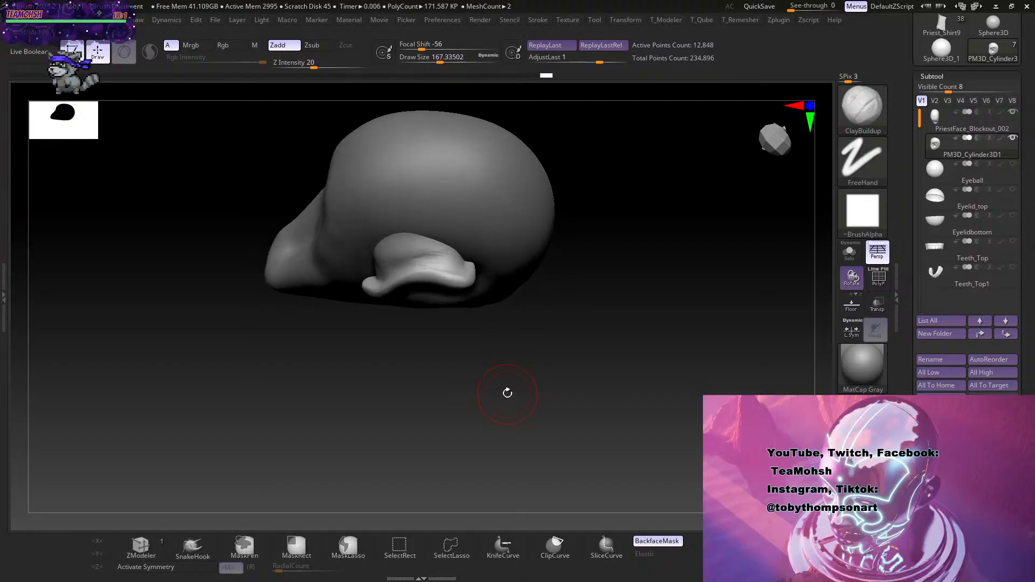
# Adjust the ear's top and lower rim with the Move brush at a draw size of about 212 and smooth the back.
pyautogui.press('b')
pyautogui.press('m')
pyautogui.press('v')
pyautogui.press('s')
pyautogui.moveTo(506, 393); pyautogui.dragTo(514, 393)
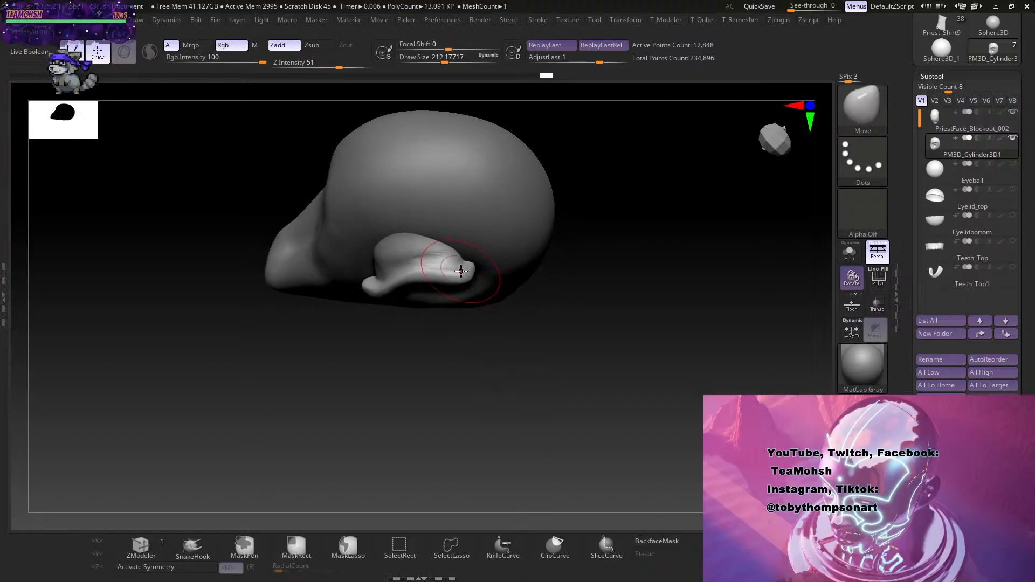
pyautogui.moveTo(457, 265)
pyautogui.mouseDown(button='right')
pyautogui.moveTo(575, 331)
pyautogui.moveTo(549, 362)
pyautogui.moveTo(461, 340)
pyautogui.mouseUp(button='right')
pyautogui.moveTo(381, 296)
pyautogui.mouseDown(button='right')
pyautogui.moveTo(545, 317)
pyautogui.moveTo(487, 233)
pyautogui.moveTo(589, 407)
pyautogui.moveTo(617, 403)
pyautogui.mouseUp(button='right')
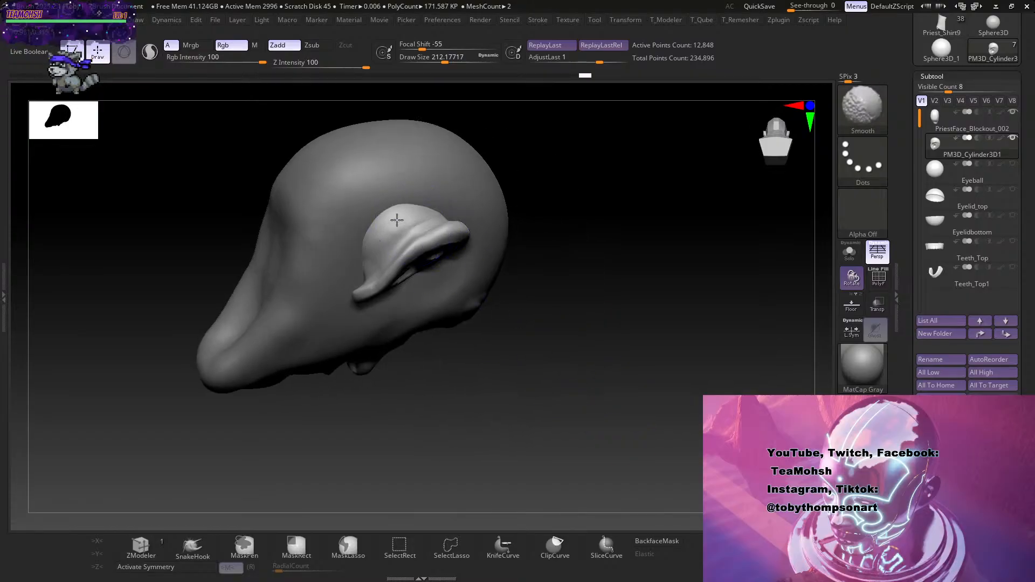
pyautogui.moveTo(399, 206)
pyautogui.mouseDown(button='right')
pyautogui.moveTo(571, 316)
pyautogui.moveTo(370, 268)
pyautogui.mouseUp(button='right')
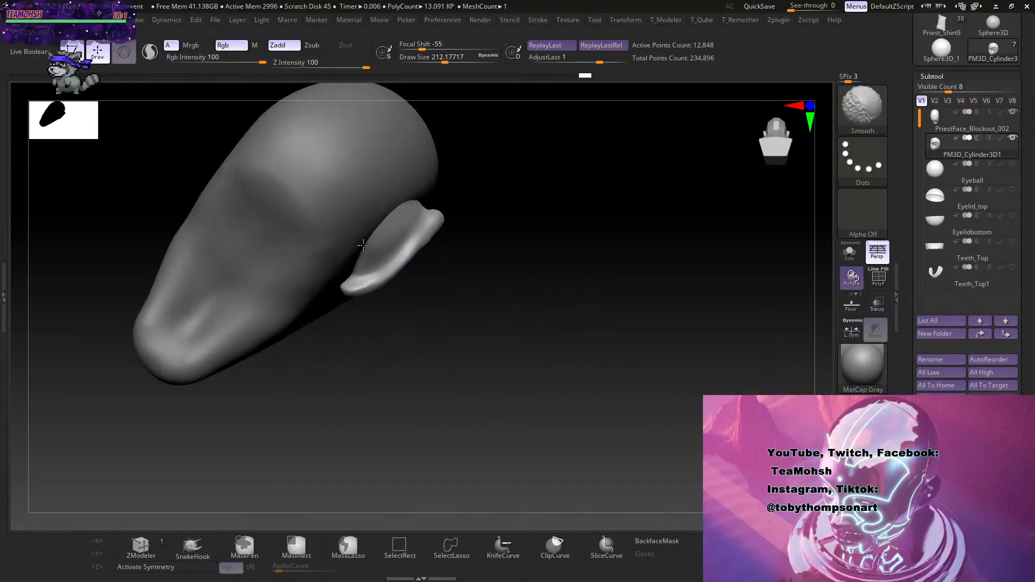
pyautogui.moveTo(679, 324)
pyautogui.mouseDown(button='right')
pyautogui.moveTo(566, 224)
pyautogui.moveTo(589, 231)
pyautogui.moveTo(630, 311)
pyautogui.moveTo(629, 353)
pyautogui.mouseUp(button='right')
# Smooth the rough inner hollow and canal of the ear at a draw size of about 149.
pyautogui.moveTo(328, 418)
pyautogui.mouseDown(button='right')
pyautogui.moveTo(372, 431)
pyautogui.moveTo(407, 478)
pyautogui.mouseUp(button='right')
pyautogui.press('s')
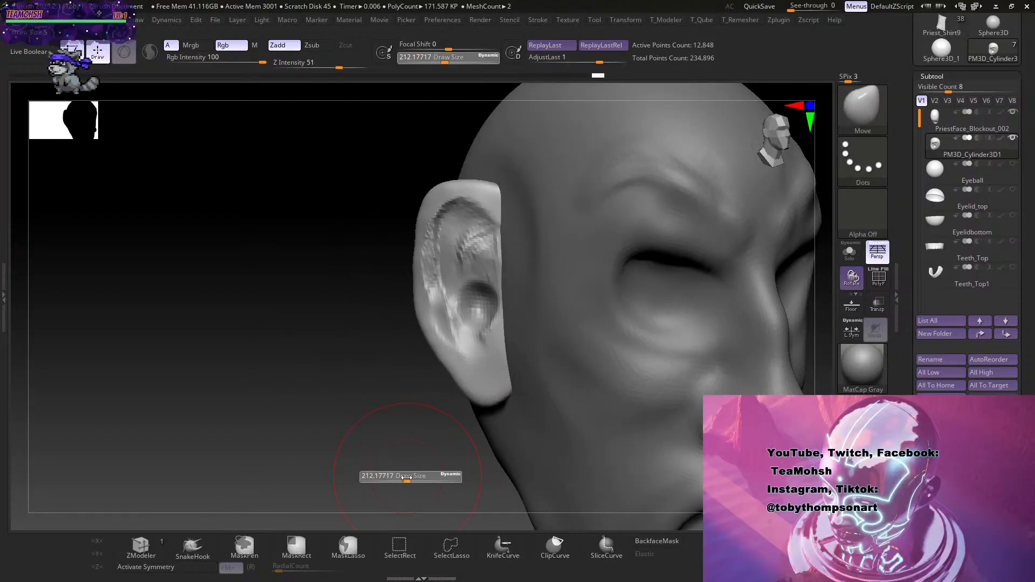
pyautogui.moveTo(402, 480); pyautogui.dragTo(376, 465)
pyautogui.moveTo(354, 399); pyautogui.dragTo(376, 408, button='right')
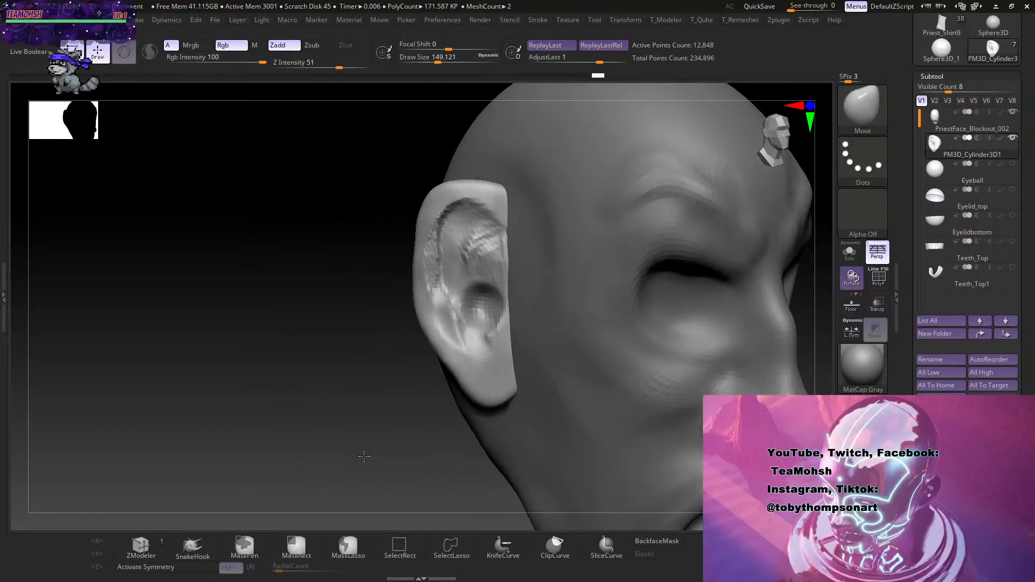
pyautogui.keyDown('shift'); pyautogui.moveTo(470, 242); pyautogui.dragTo(479, 258); pyautogui.keyUp('shift')
pyautogui.moveTo(476, 302)
pyautogui.keyDown('shift'); pyautogui.mouseDown()
pyautogui.moveTo(456, 250)
pyautogui.moveTo(477, 297)
pyautogui.mouseUp(); pyautogui.keyUp('shift')
pyautogui.moveTo(307, 392); pyautogui.dragTo(340, 430, button='right')
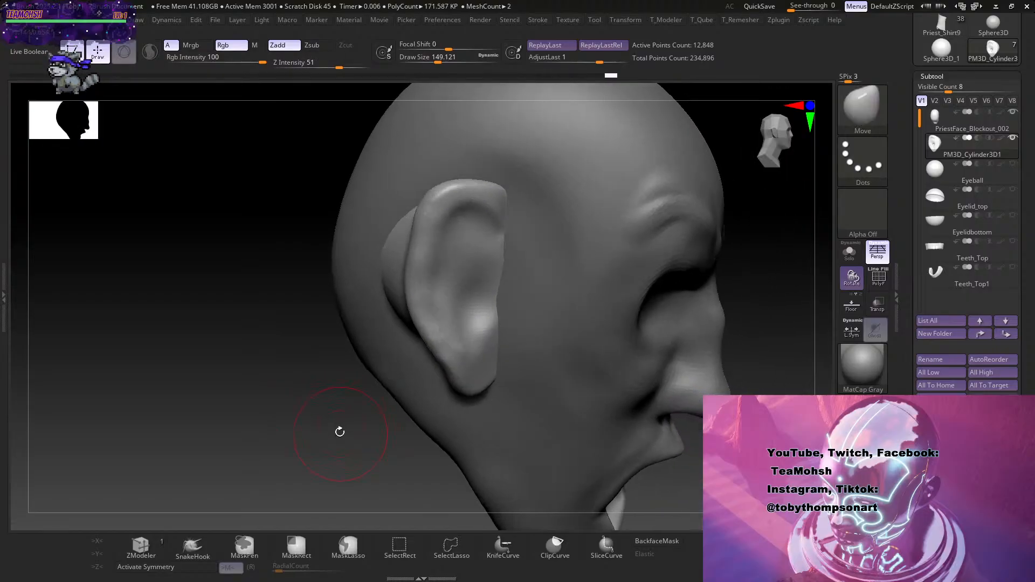
# Build up the upper front rim of the ear with the ClayBuildup brush at a draw size of about 116.
pyautogui.press('s')
pyautogui.moveTo(310, 403); pyautogui.dragTo(293, 404)
pyautogui.press('b')
pyautogui.press('c')
pyautogui.press('b')
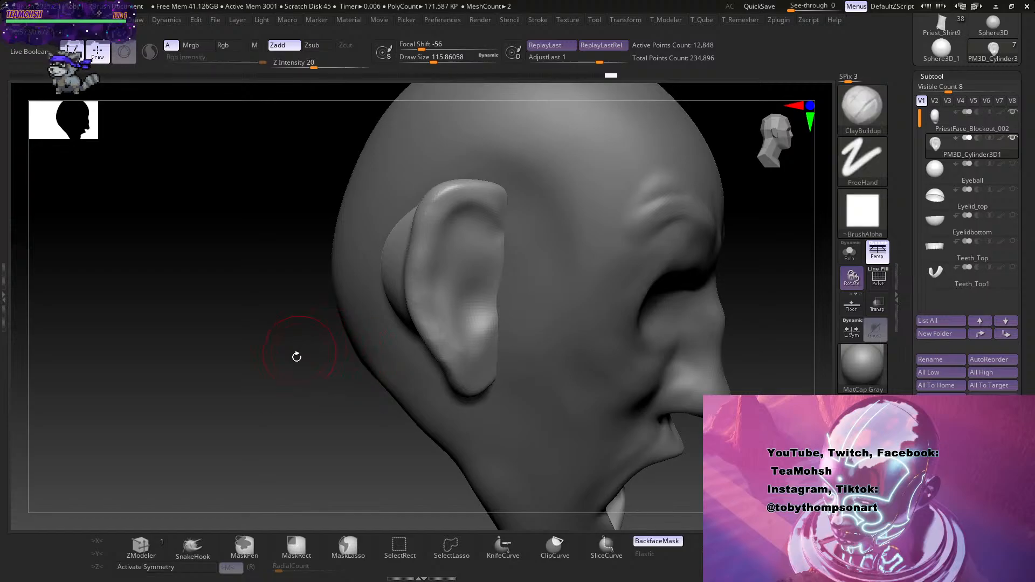
pyautogui.moveTo(296, 356); pyautogui.dragTo(269, 384, button='right')
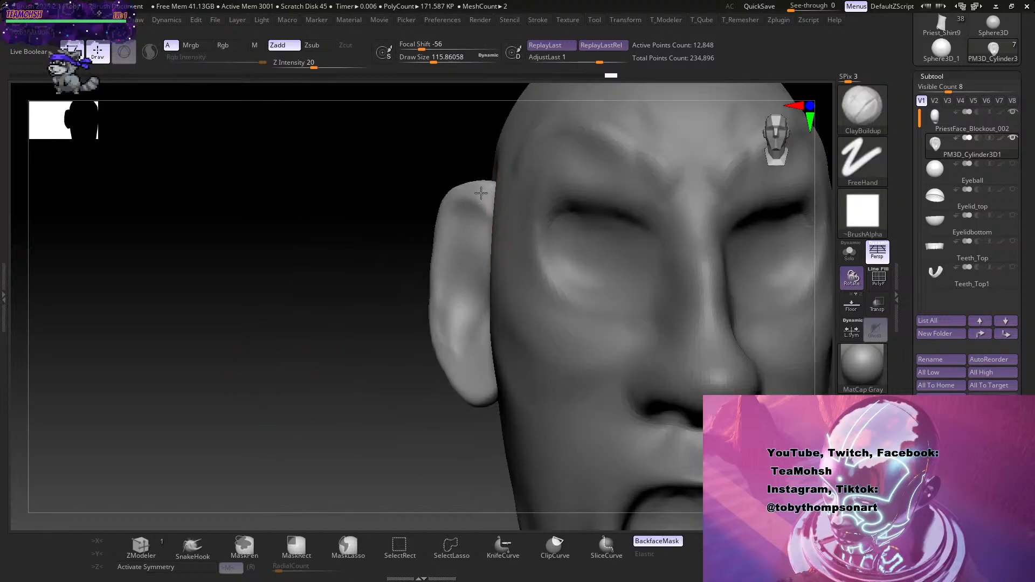
pyautogui.moveTo(471, 190); pyautogui.dragTo(489, 199)
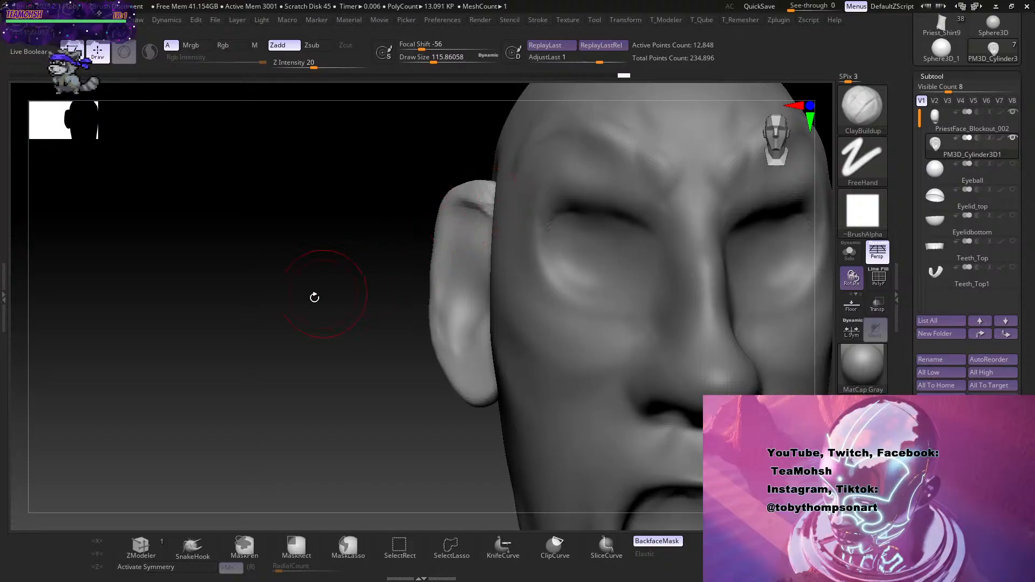
pyautogui.moveTo(314, 297); pyautogui.dragTo(306, 331)
pyautogui.moveTo(486, 204)
pyautogui.mouseDown()
pyautogui.moveTo(503, 258)
pyautogui.moveTo(478, 182)
pyautogui.moveTo(441, 185)
pyautogui.mouseUp()
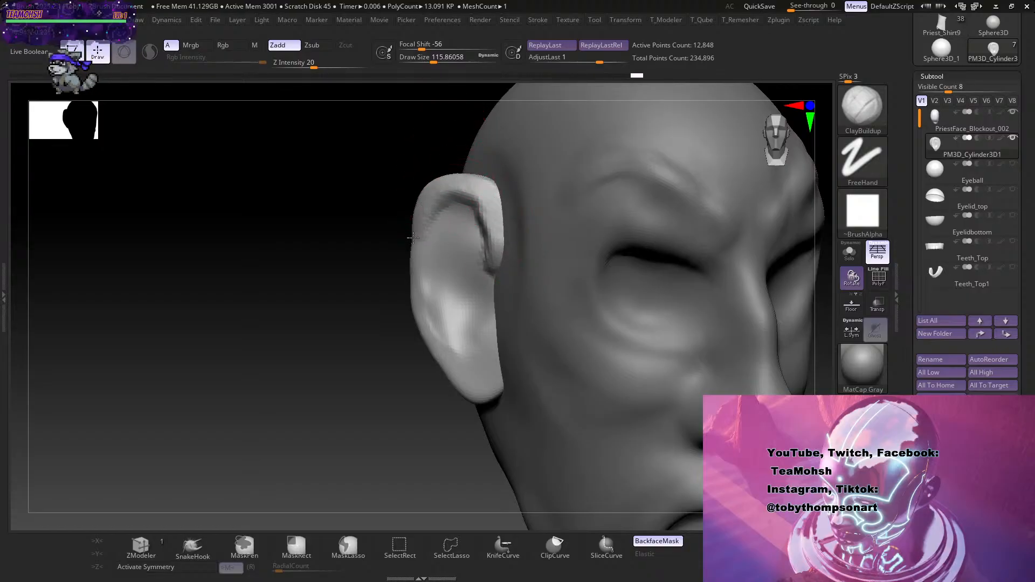
# Undo the outer rim stroke and rebuild the ear's outer rim toward the lobe with ClayBuildup at a draw size of about 94.
pyautogui.moveTo(413, 238); pyautogui.dragTo(415, 268)
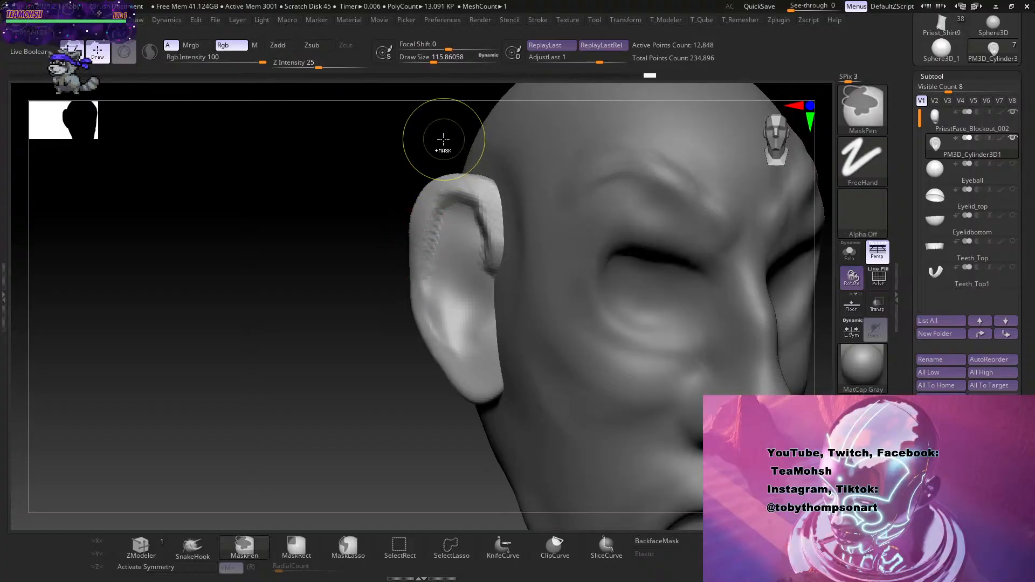
pyautogui.hotkey('ctrl', 'z')
pyautogui.press('s')
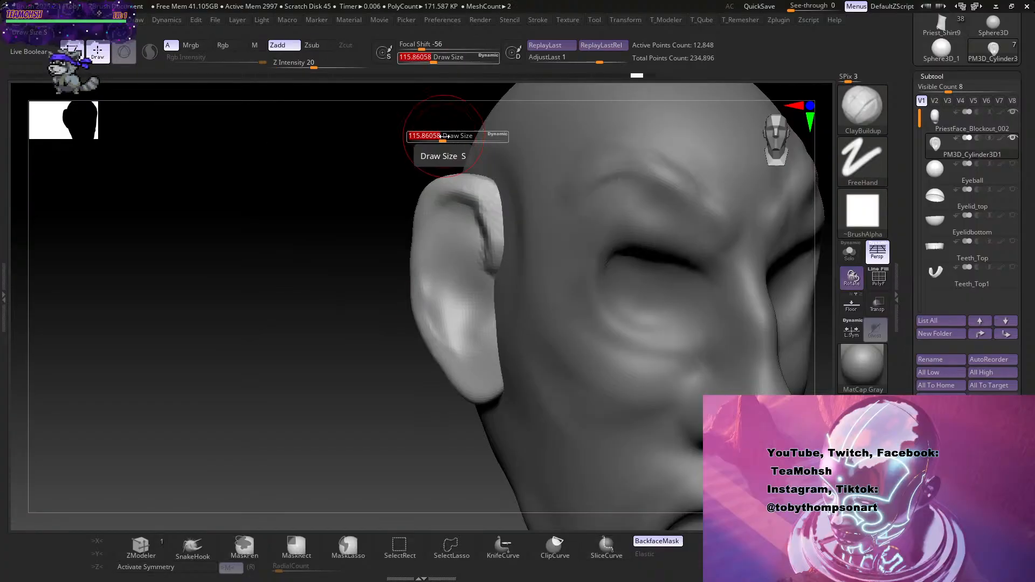
pyautogui.moveTo(443, 136); pyautogui.dragTo(438, 136)
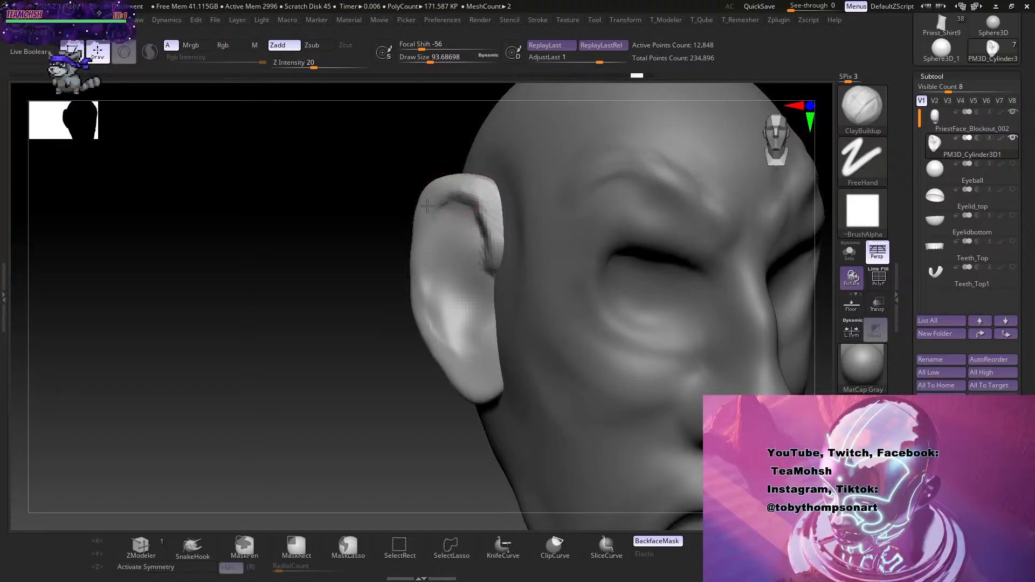
pyautogui.moveTo(426, 210); pyautogui.dragTo(421, 294)
pyautogui.moveTo(438, 350)
pyautogui.mouseDown()
pyautogui.moveTo(434, 325)
pyautogui.moveTo(451, 360)
pyautogui.moveTo(422, 272)
pyautogui.moveTo(424, 320)
pyautogui.mouseUp()
pyautogui.moveTo(381, 355)
pyautogui.mouseDown()
pyautogui.moveTo(678, 197)
pyautogui.moveTo(709, 208)
pyautogui.moveTo(428, 298)
pyautogui.moveTo(414, 294)
pyautogui.moveTo(408, 226)
pyautogui.moveTo(416, 337)
pyautogui.mouseUp()
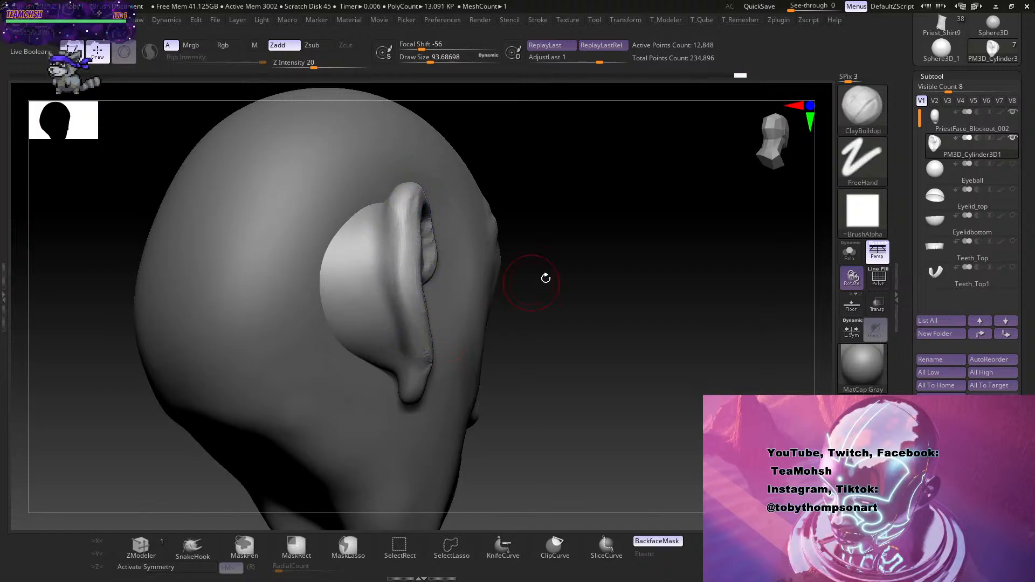
# Smooth the built-up rim of the ear down toward the earlobe.
pyautogui.moveTo(545, 277)
pyautogui.mouseDown()
pyautogui.moveTo(428, 254)
pyautogui.moveTo(444, 216)
pyautogui.moveTo(481, 261)
pyautogui.mouseUp()
pyautogui.keyDown('shift'); pyautogui.moveTo(436, 225); pyautogui.dragTo(435, 320); pyautogui.keyUp('shift')
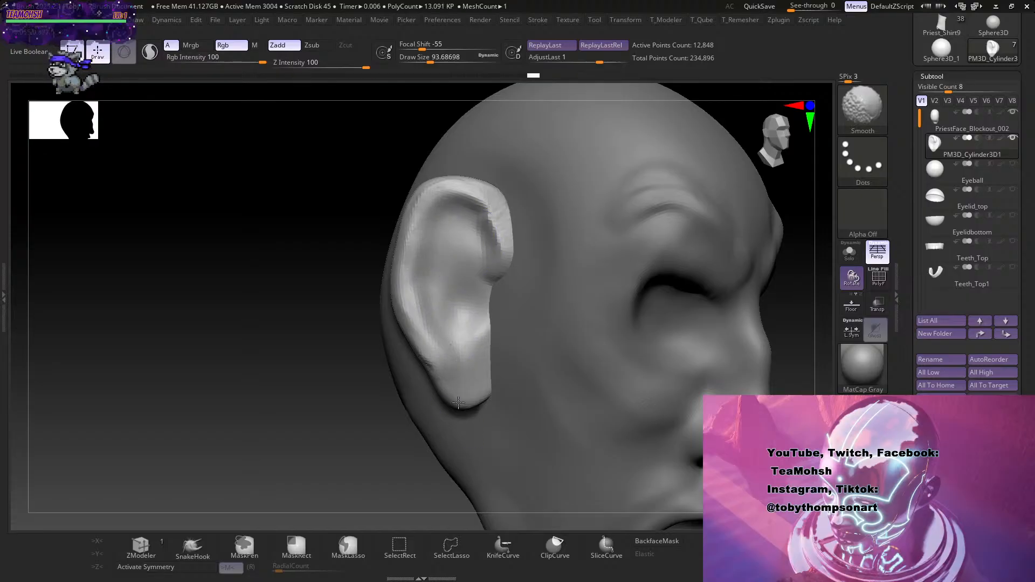
pyautogui.moveTo(429, 431)
pyautogui.mouseDown()
pyautogui.moveTo(353, 435)
pyautogui.moveTo(370, 402)
pyautogui.mouseUp()
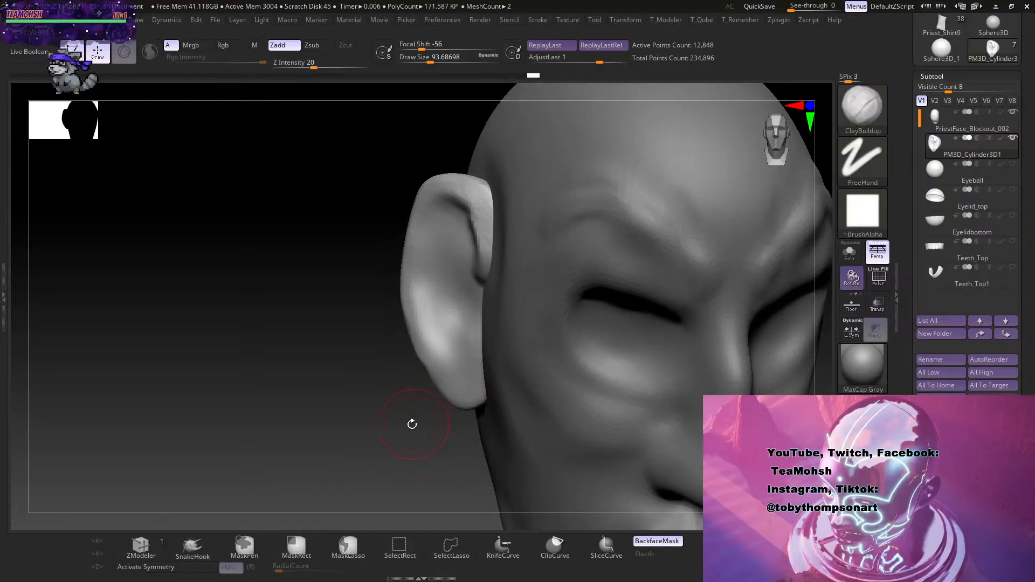
# Cut grooves along the inside of the ear's upper rim with the DamStandard brush at a draw size of about 94.
pyautogui.press('b')
pyautogui.press('d')
pyautogui.press('s')
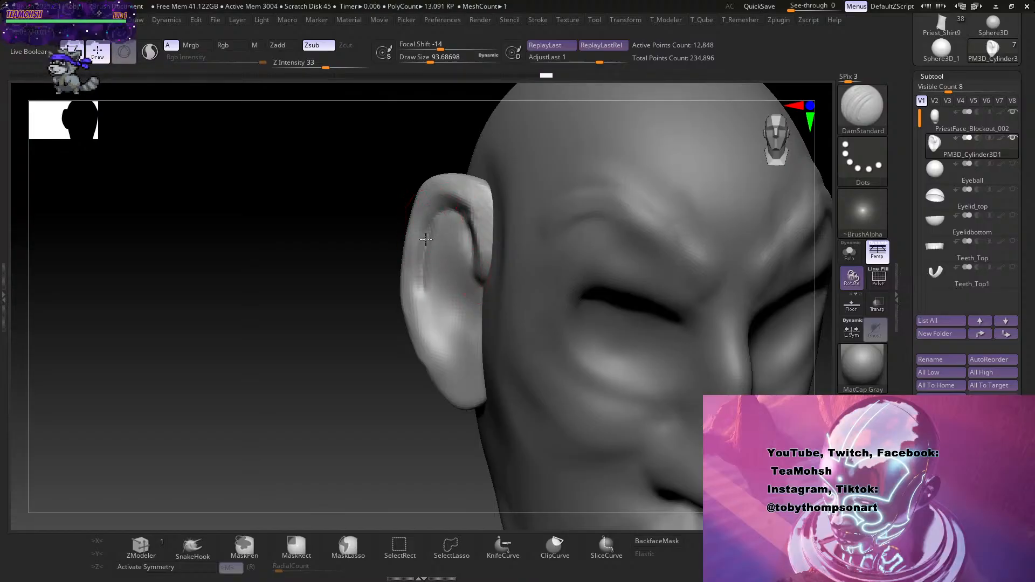
pyautogui.moveTo(426, 239); pyautogui.dragTo(456, 226)
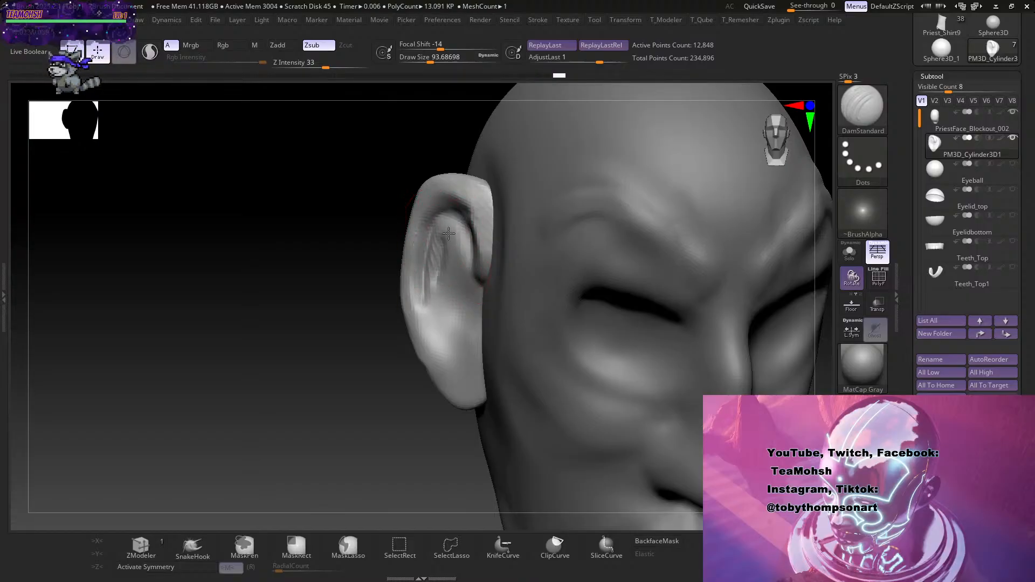
# Rework the ear's inner hollow with the ClayBuildup brush at a draw size of about 94 and smooth it.
pyautogui.press('b')
pyautogui.press('c')
pyautogui.press('b')
pyautogui.moveTo(462, 232)
pyautogui.mouseDown()
pyautogui.moveTo(451, 285)
pyautogui.moveTo(456, 246)
pyautogui.moveTo(446, 254)
pyautogui.moveTo(451, 318)
pyautogui.moveTo(457, 302)
pyautogui.moveTo(452, 352)
pyautogui.moveTo(436, 259)
pyautogui.moveTo(456, 329)
pyautogui.mouseUp()
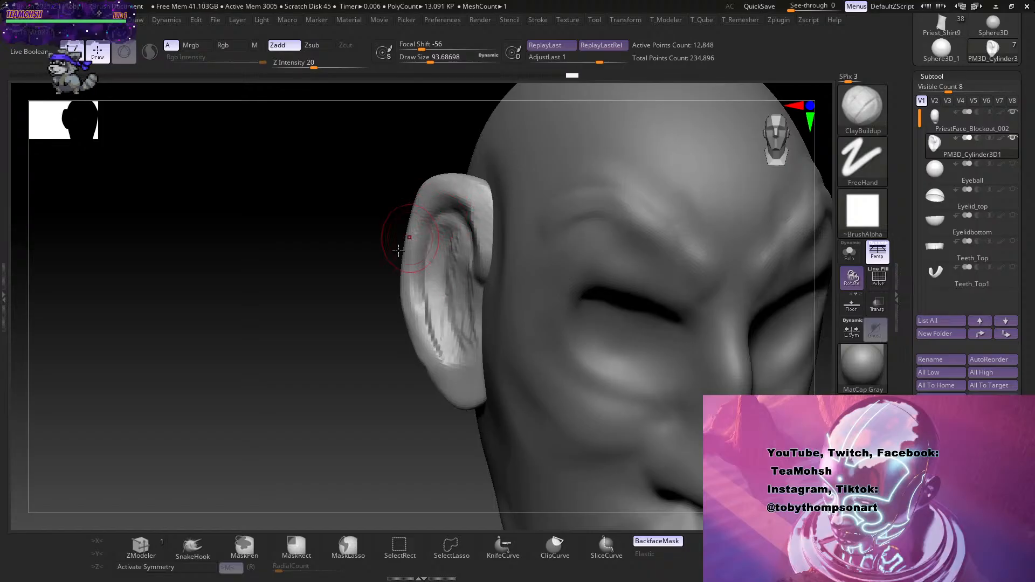
pyautogui.moveTo(377, 256); pyautogui.dragTo(477, 285)
pyautogui.moveTo(464, 334)
pyautogui.keyDown('shift'); pyautogui.mouseDown()
pyautogui.moveTo(450, 247)
pyautogui.moveTo(436, 253)
pyautogui.moveTo(448, 235)
pyautogui.moveTo(450, 309)
pyautogui.mouseUp(); pyautogui.keyUp('shift')
pyautogui.moveTo(483, 265)
pyautogui.mouseDown()
pyautogui.moveTo(460, 239)
pyautogui.moveTo(463, 280)
pyautogui.mouseUp()
pyautogui.moveTo(464, 264)
pyautogui.keyDown('shift'); pyautogui.mouseDown()
pyautogui.moveTo(469, 230)
pyautogui.moveTo(428, 265)
pyautogui.mouseUp(); pyautogui.keyUp('shift')
pyautogui.moveTo(345, 378)
pyautogui.mouseDown()
pyautogui.moveTo(323, 392)
pyautogui.moveTo(307, 386)
pyautogui.moveTo(330, 370)
pyautogui.moveTo(300, 439)
pyautogui.moveTo(305, 457)
pyautogui.mouseUp()
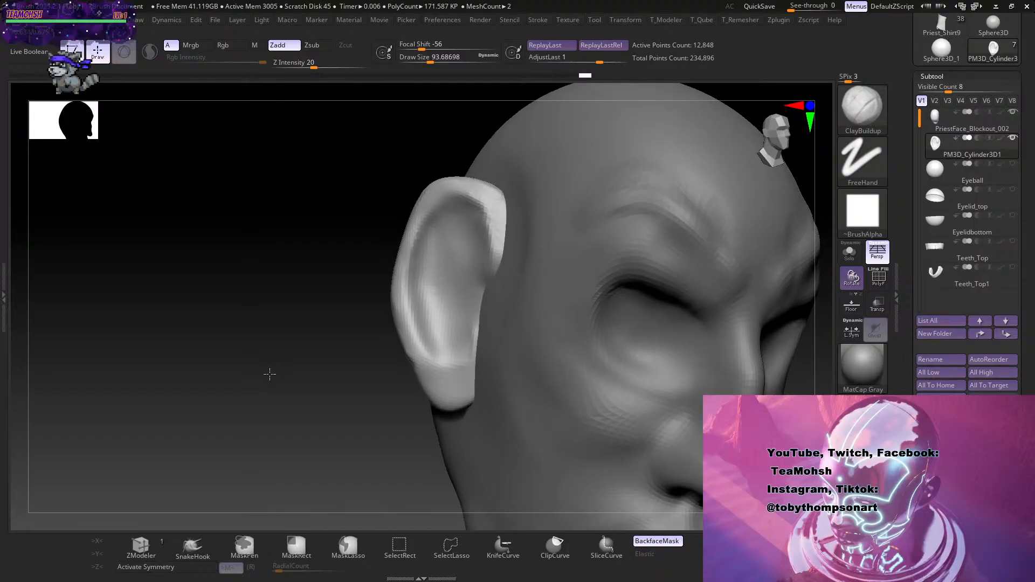
# Define the front inner rim and build up the tragus with the ClayBuildup brush at a draw size of about 68.
pyautogui.moveTo(270, 372); pyautogui.dragTo(331, 402)
pyautogui.moveTo(755, 318)
pyautogui.mouseDown()
pyautogui.moveTo(746, 308)
pyautogui.moveTo(751, 316)
pyautogui.mouseUp()
pyautogui.press('s')
pyautogui.moveTo(471, 310)
pyautogui.mouseDown()
pyautogui.moveTo(501, 261)
pyautogui.moveTo(486, 294)
pyautogui.moveTo(493, 219)
pyautogui.mouseUp()
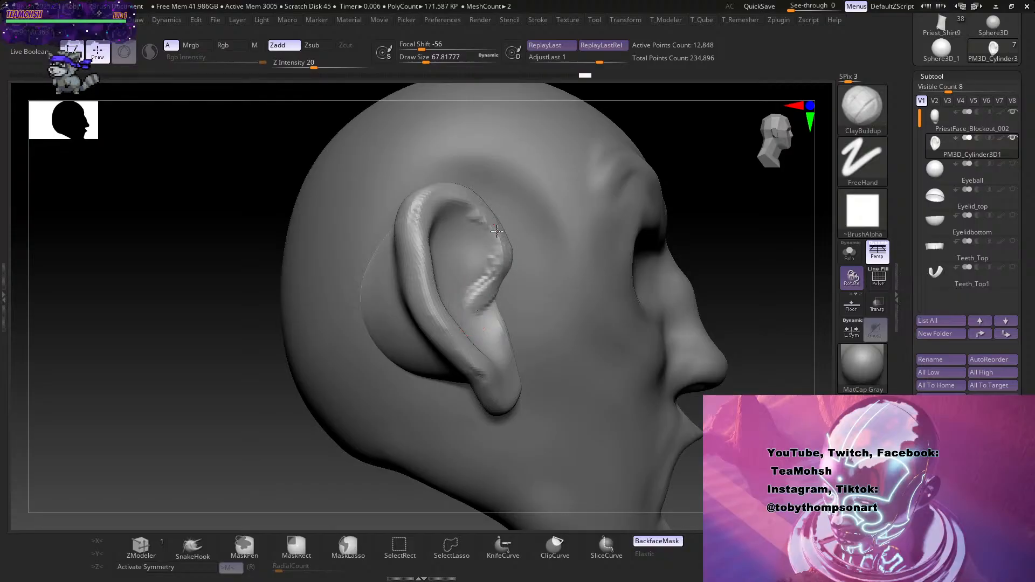
pyautogui.moveTo(474, 305); pyautogui.dragTo(500, 276)
pyautogui.moveTo(471, 205)
pyautogui.mouseDown()
pyautogui.moveTo(484, 303)
pyautogui.moveTo(463, 317)
pyautogui.moveTo(493, 265)
pyautogui.mouseUp()
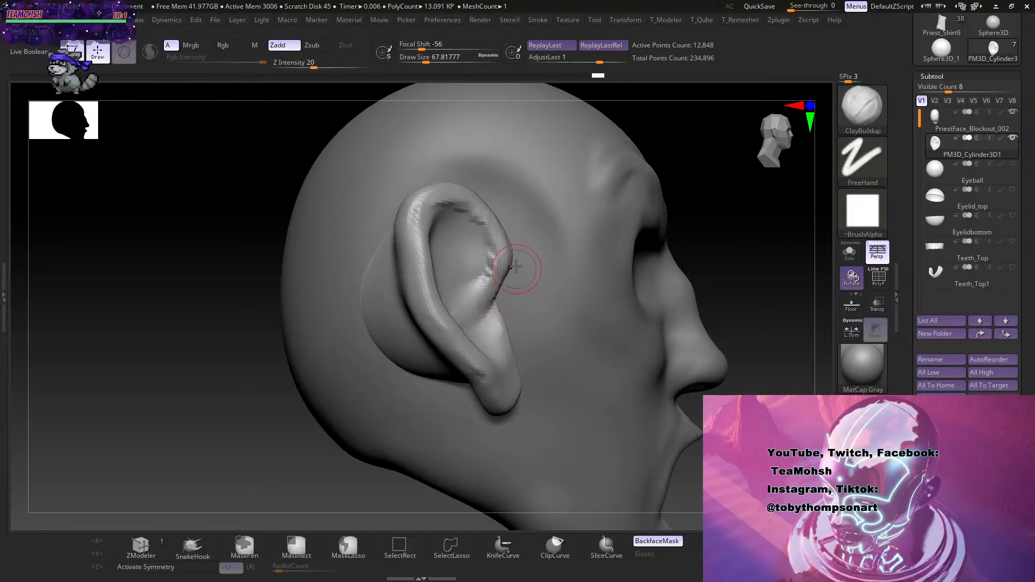
pyautogui.moveTo(525, 343)
pyautogui.mouseDown()
pyautogui.moveTo(517, 310)
pyautogui.moveTo(507, 323)
pyautogui.moveTo(514, 295)
pyautogui.moveTo(501, 331)
pyautogui.moveTo(480, 334)
pyautogui.moveTo(478, 325)
pyautogui.mouseUp()
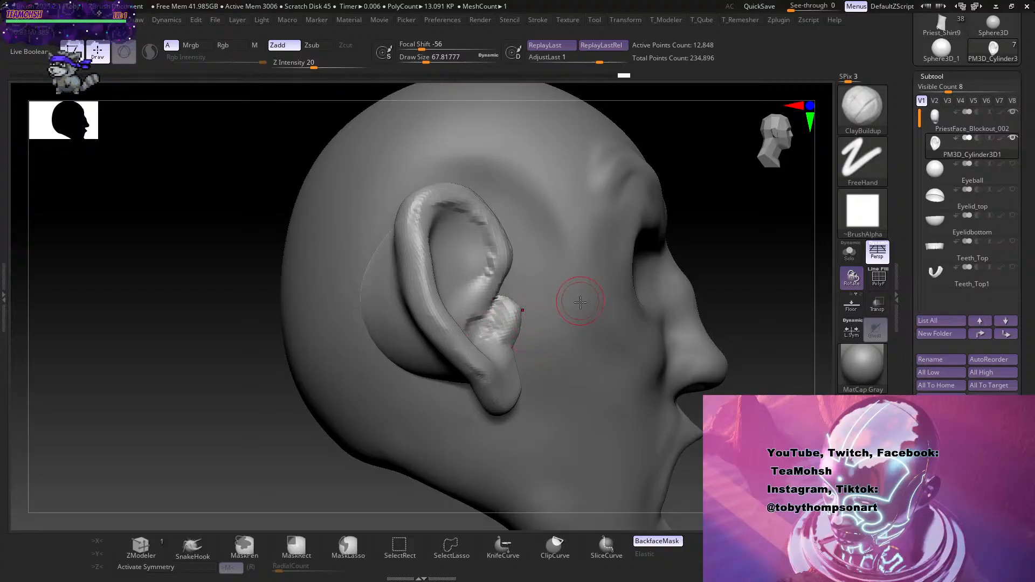
pyautogui.moveTo(505, 336)
pyautogui.mouseDown()
pyautogui.moveTo(497, 353)
pyautogui.moveTo(503, 346)
pyautogui.mouseUp()
# Sculpt the ridge above the earlobe and the lower inner fold with ClayBuildup at a draw size of about 51.
pyautogui.press('s')
pyautogui.click(266, 441)
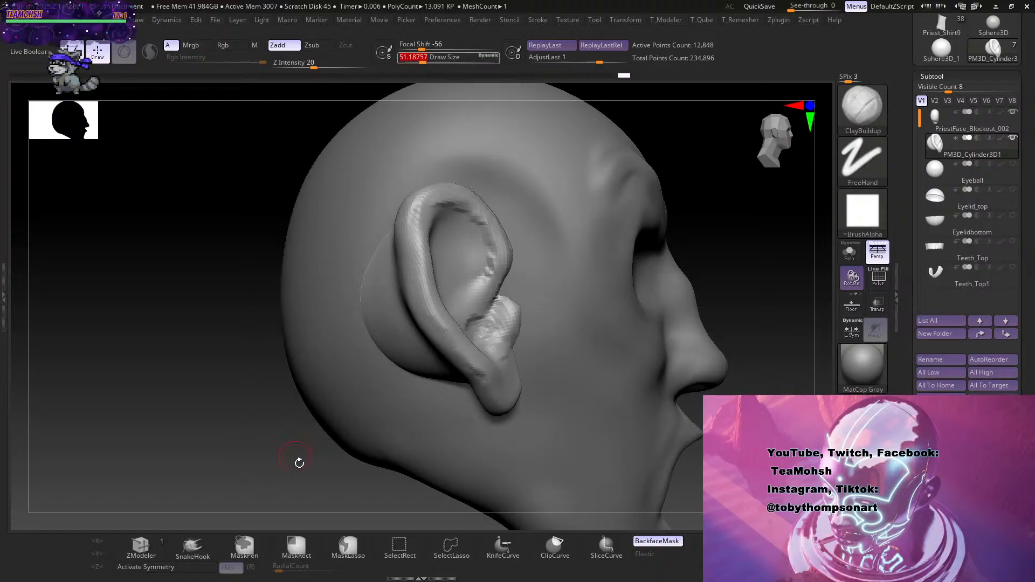
pyautogui.moveTo(298, 462); pyautogui.dragTo(266, 489)
pyautogui.moveTo(484, 343); pyautogui.dragTo(485, 324)
pyautogui.moveTo(458, 289); pyautogui.dragTo(436, 323)
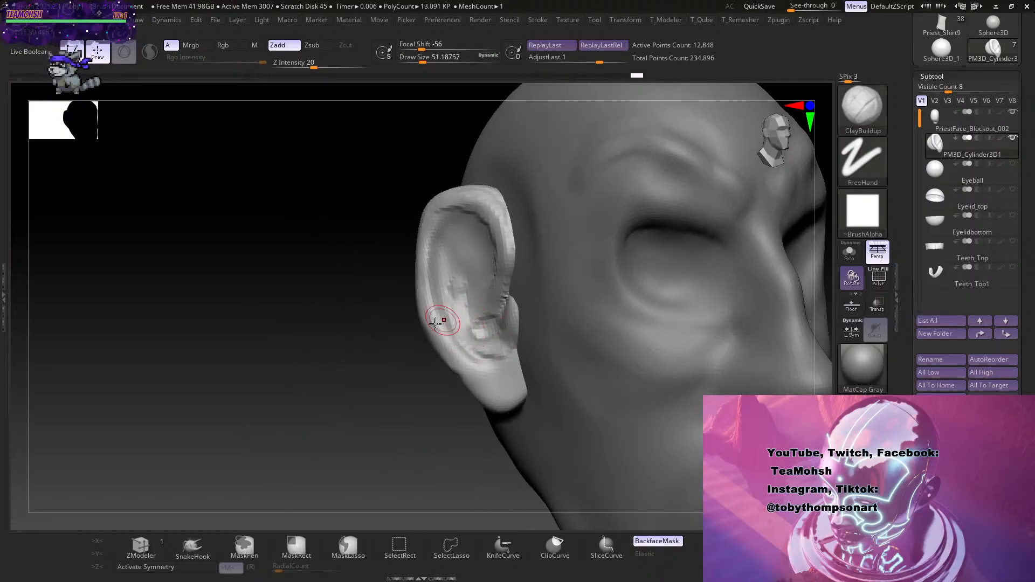
# Sculpt the antihelix folds and the groove behind them inside the upper ear with ClayBuildup at a draw size of about 51.
pyautogui.moveTo(275, 358); pyautogui.dragTo(488, 295)
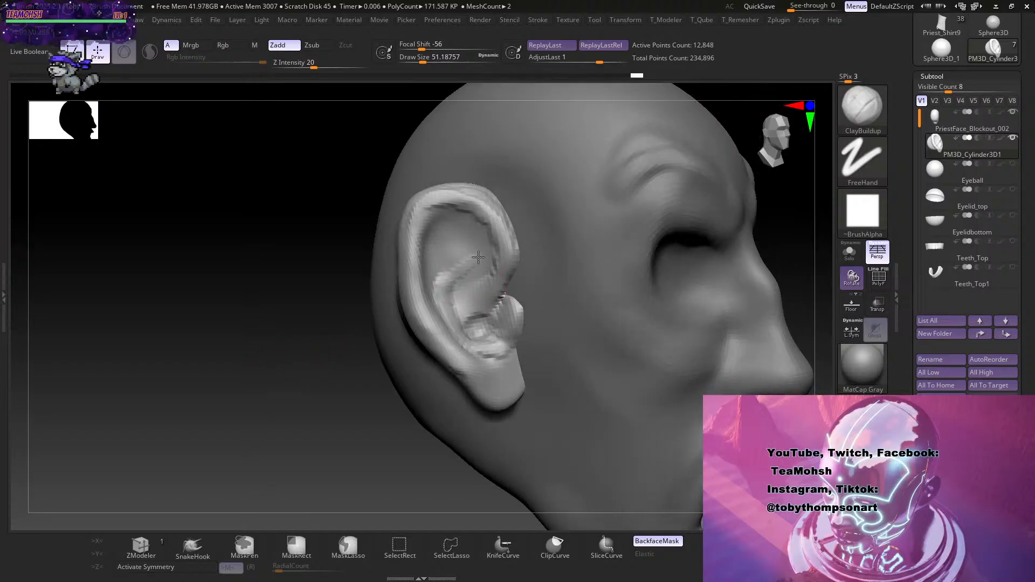
pyautogui.moveTo(478, 257)
pyautogui.mouseDown()
pyautogui.moveTo(445, 291)
pyautogui.moveTo(472, 251)
pyautogui.moveTo(462, 249)
pyautogui.moveTo(452, 306)
pyautogui.moveTo(452, 197)
pyautogui.moveTo(447, 280)
pyautogui.moveTo(465, 227)
pyautogui.moveTo(466, 244)
pyautogui.moveTo(448, 218)
pyautogui.moveTo(430, 249)
pyautogui.mouseUp()
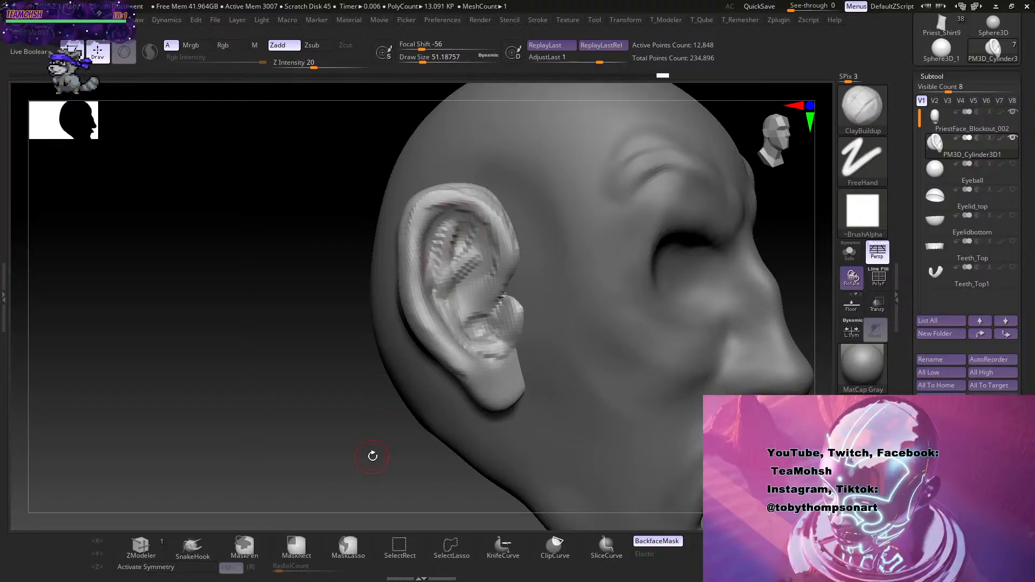
pyautogui.moveTo(372, 455); pyautogui.dragTo(301, 445)
pyautogui.moveTo(429, 286); pyautogui.dragTo(437, 316)
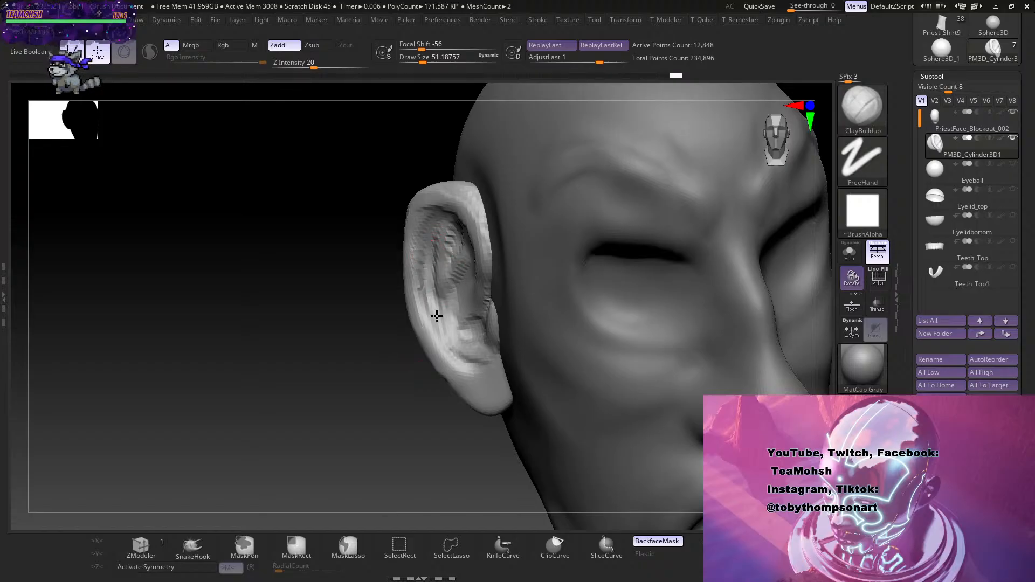
# Subdivide the ear mesh once and smooth its upper inner folds.
pyautogui.hotkey('ctrl', 'd')
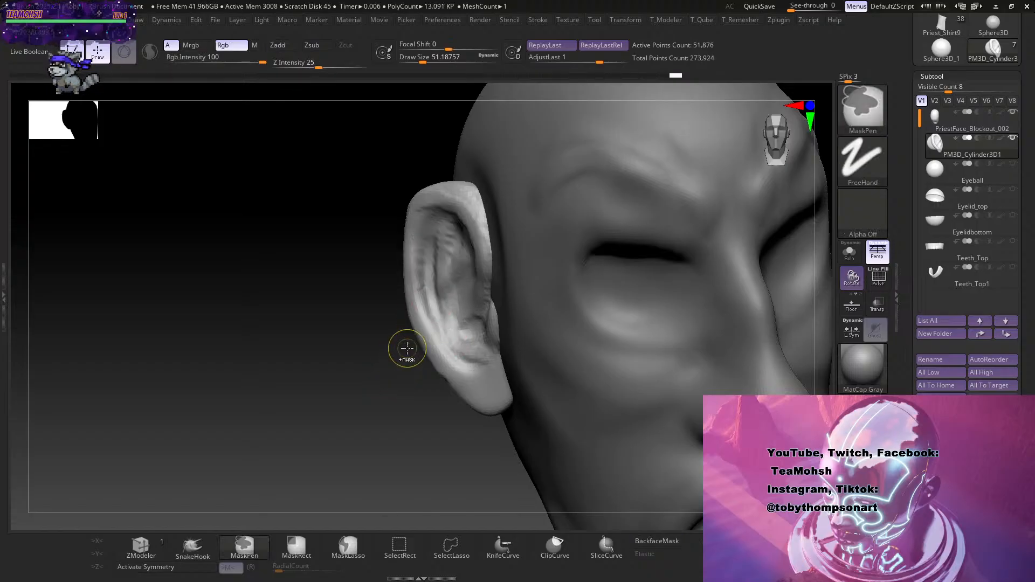
pyautogui.moveTo(404, 347); pyautogui.dragTo(381, 414)
pyautogui.moveTo(439, 237)
pyautogui.keyDown('shift'); pyautogui.mouseDown()
pyautogui.moveTo(439, 249)
pyautogui.moveTo(465, 238)
pyautogui.mouseUp(); pyautogui.keyUp('shift')
# Define the groove between the outer rim and the antihelix with ClayBuildup at a draw size of about 51.
pyautogui.moveTo(435, 284); pyautogui.dragTo(444, 314)
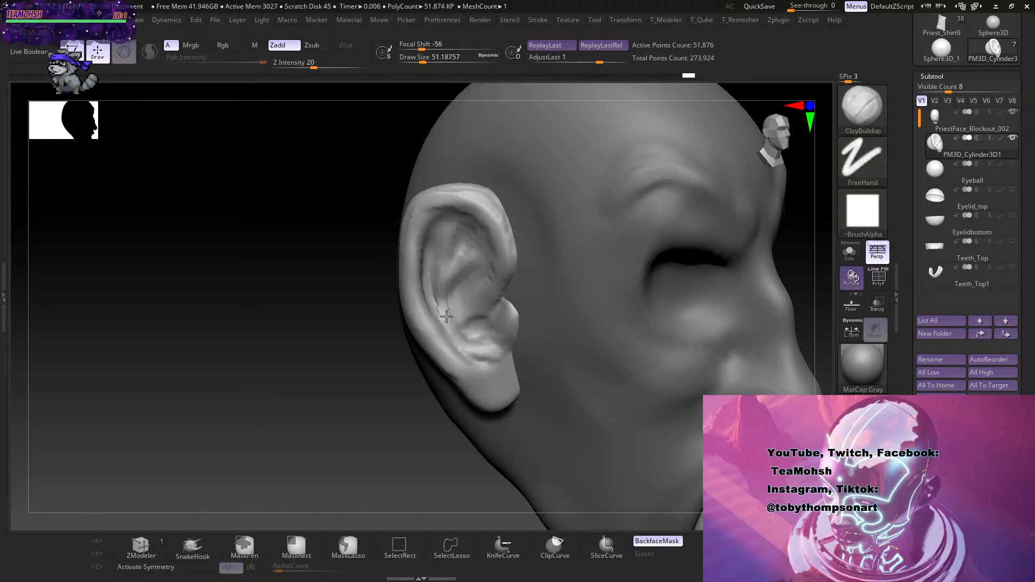
pyautogui.moveTo(443, 420); pyautogui.dragTo(456, 345)
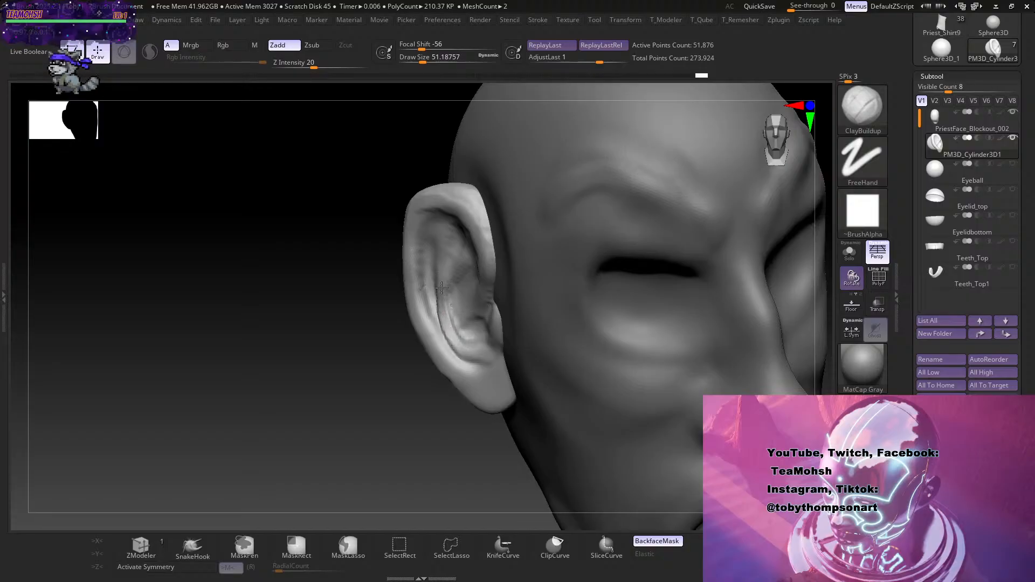
pyautogui.moveTo(442, 397); pyautogui.dragTo(395, 469)
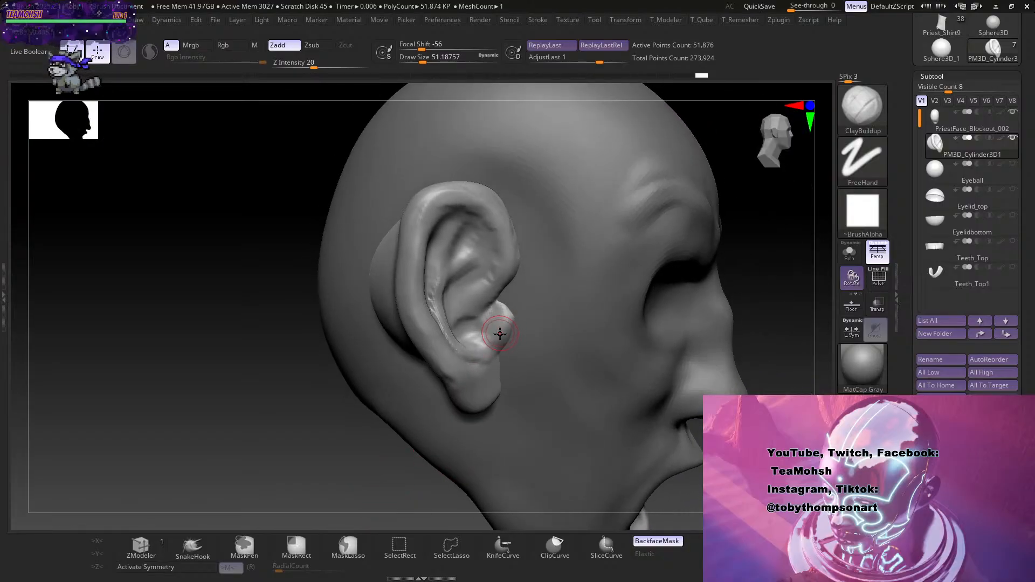
# Reshape the tragus in front of the ear canal with ClayBuildup at a draw size of about 51 and smooth it.
pyautogui.moveTo(500, 333); pyautogui.dragTo(500, 338)
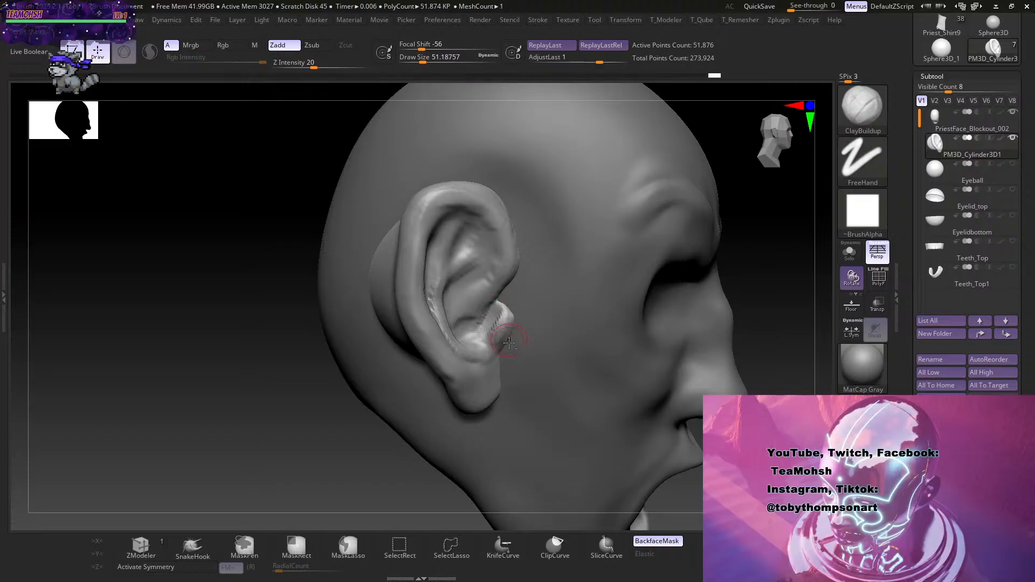
pyautogui.press('shift')
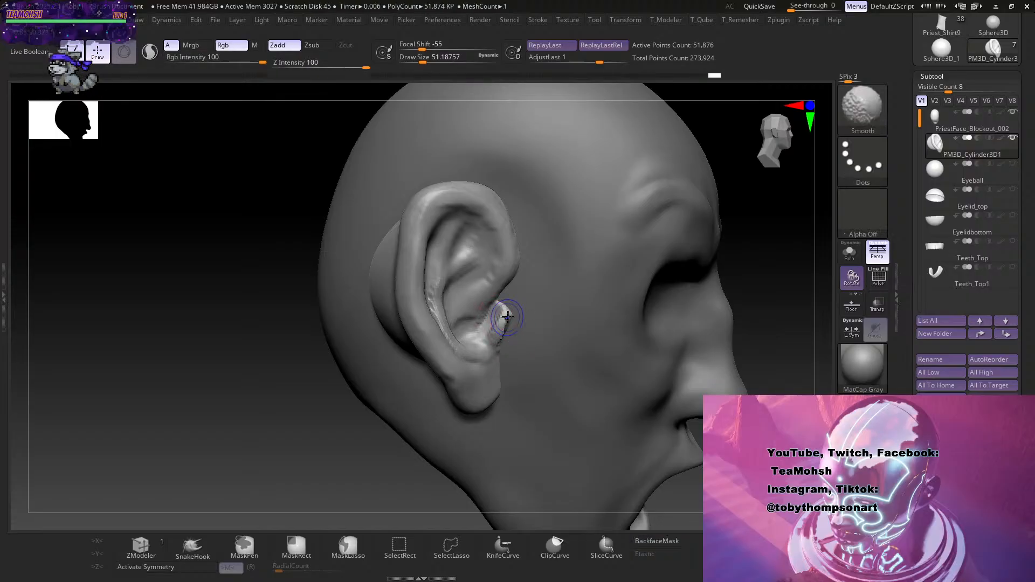
pyautogui.moveTo(503, 319); pyautogui.dragTo(496, 349)
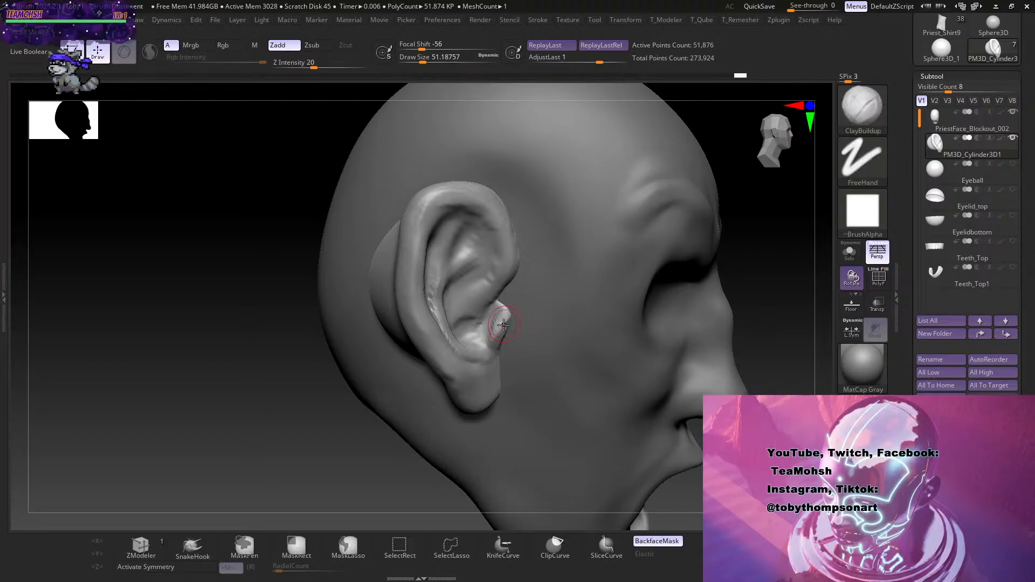
pyautogui.moveTo(497, 344); pyautogui.dragTo(484, 342)
pyautogui.moveTo(431, 470)
pyautogui.mouseDown()
pyautogui.moveTo(387, 476)
pyautogui.moveTo(386, 457)
pyautogui.mouseUp()
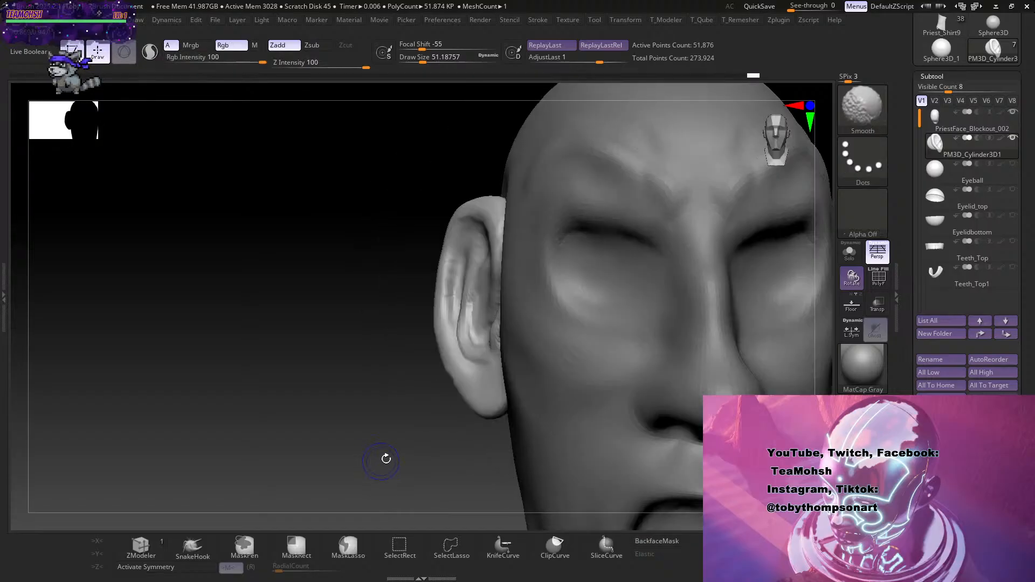
pyautogui.moveTo(497, 317); pyautogui.dragTo(500, 328)
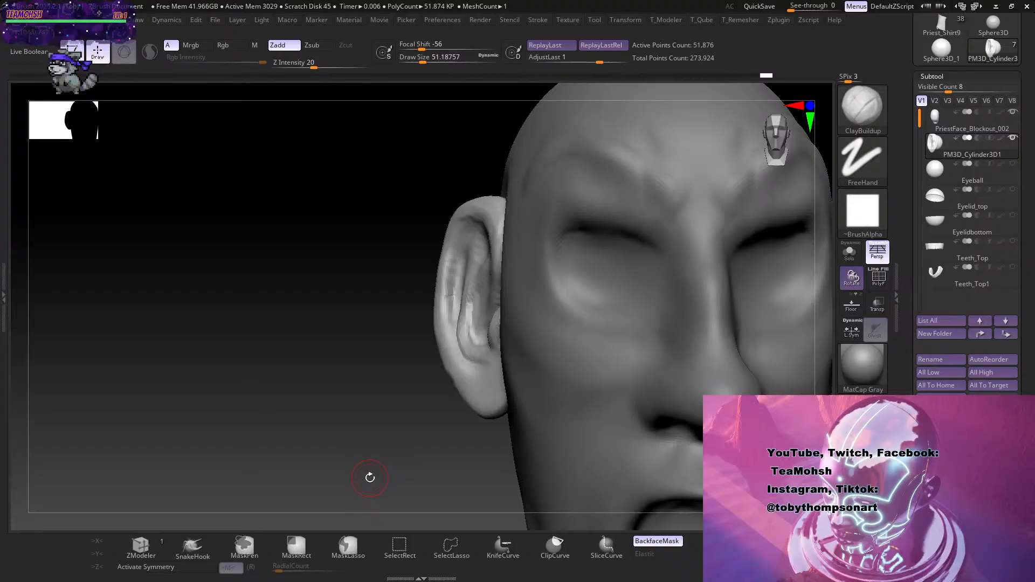
# Smooth the groove and lower antihelix inside the ear at a draw size of about 71.
pyautogui.moveTo(370, 477); pyautogui.dragTo(388, 450)
pyautogui.keyDown('alt'); pyautogui.moveTo(312, 476); pyautogui.dragTo(295, 446); pyautogui.keyUp('alt')
pyautogui.moveTo(678, 283)
pyautogui.mouseDown()
pyautogui.moveTo(723, 302)
pyautogui.moveTo(737, 333)
pyautogui.mouseUp()
pyautogui.press('s')
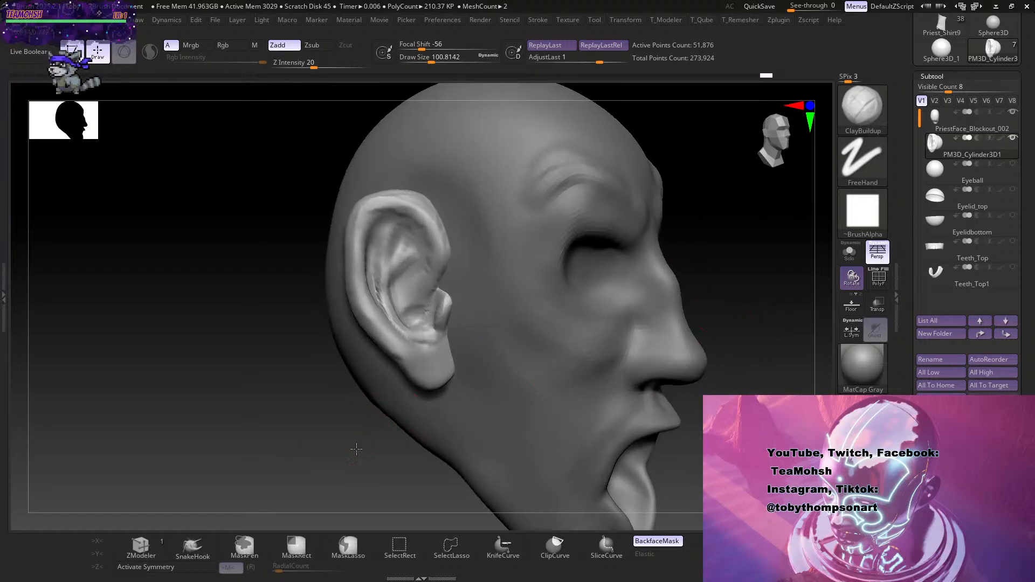
pyautogui.moveTo(366, 416)
pyautogui.mouseDown()
pyautogui.moveTo(356, 475)
pyautogui.moveTo(377, 490)
pyautogui.moveTo(360, 459)
pyautogui.mouseUp()
pyautogui.press('s')
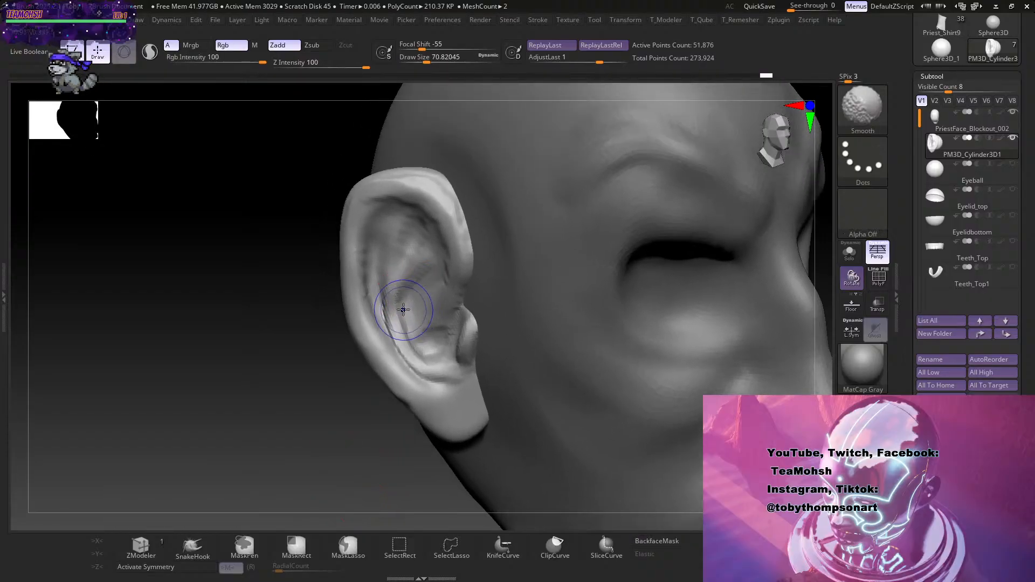
pyautogui.keyDown('shift'); pyautogui.moveTo(390, 314); pyautogui.dragTo(399, 354); pyautogui.keyUp('shift')
# Shape the groove between the outer rim and antihelix with ClayBuildup at a draw size of about 51 and smooth it.
pyautogui.moveTo(373, 472); pyautogui.dragTo(364, 455)
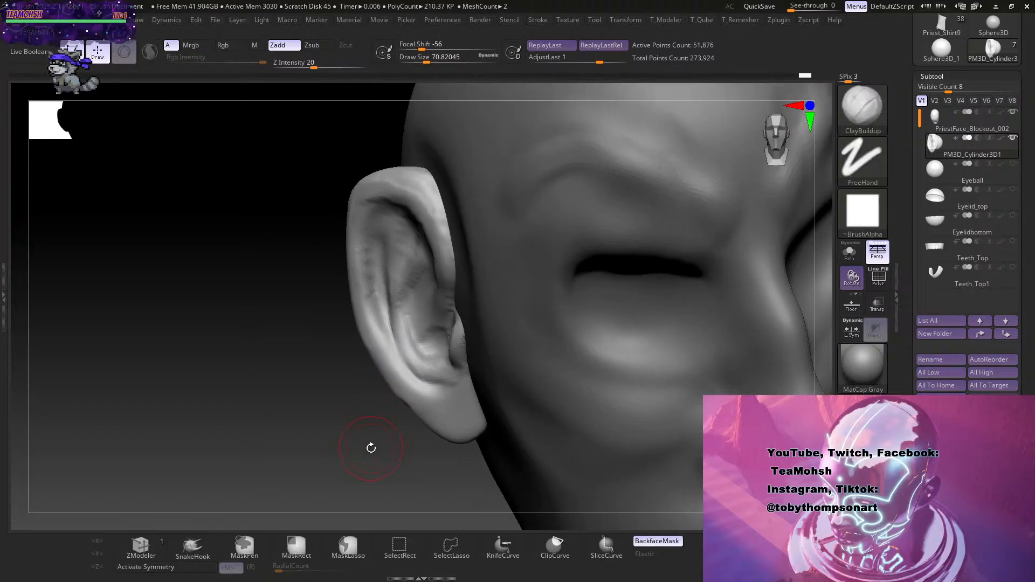
pyautogui.press('s')
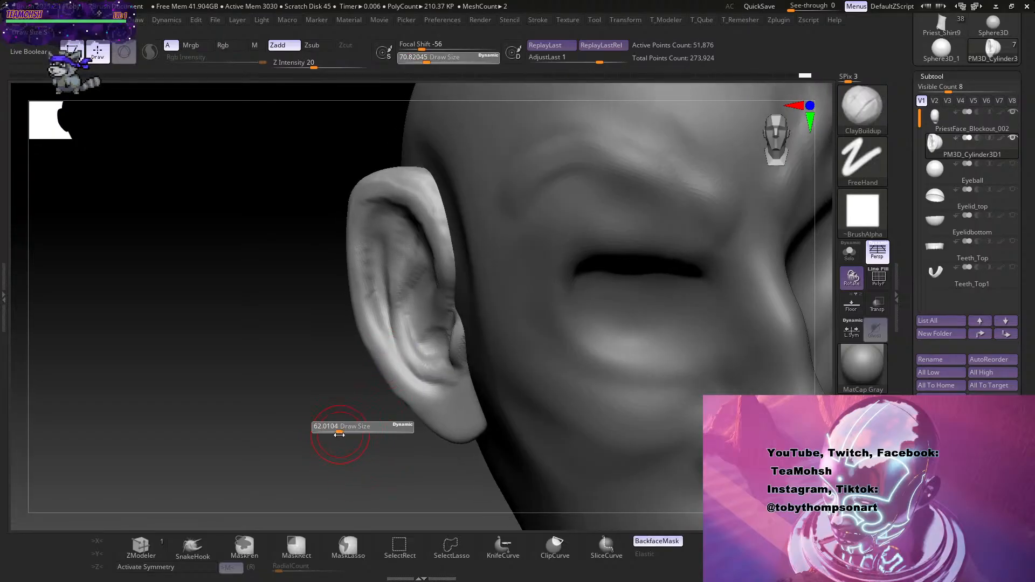
pyautogui.moveTo(338, 433); pyautogui.dragTo(334, 433)
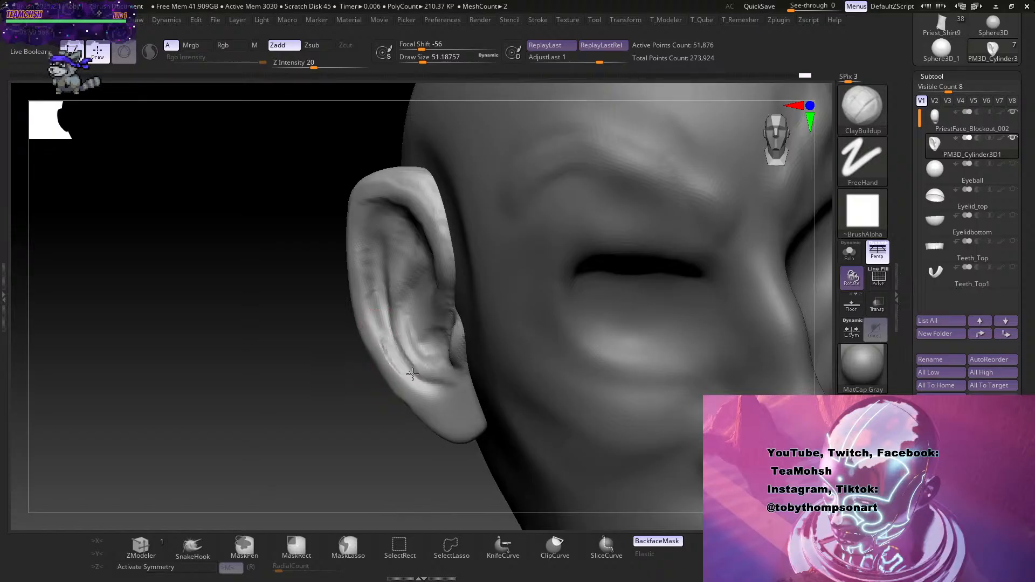
pyautogui.moveTo(412, 374)
pyautogui.mouseDown()
pyautogui.moveTo(443, 380)
pyautogui.moveTo(433, 391)
pyautogui.moveTo(444, 398)
pyautogui.moveTo(380, 324)
pyautogui.moveTo(372, 288)
pyautogui.moveTo(375, 300)
pyautogui.mouseUp()
pyautogui.moveTo(375, 223)
pyautogui.keyDown('shift'); pyautogui.mouseDown()
pyautogui.moveTo(381, 300)
pyautogui.moveTo(437, 415)
pyautogui.mouseUp(); pyautogui.keyUp('shift')
# Shape the fold across the upper edge of the ear's hollow with ClayBuildup and subdivide the ear mesh once.
pyautogui.moveTo(279, 415); pyautogui.dragTo(322, 414)
pyautogui.moveTo(753, 292); pyautogui.dragTo(730, 157)
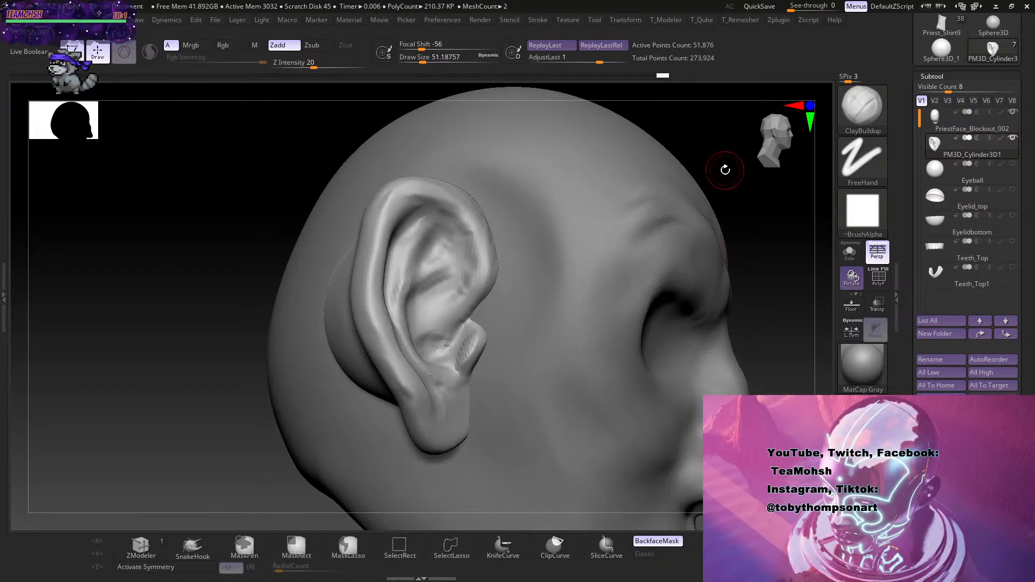
pyautogui.moveTo(717, 172); pyautogui.dragTo(733, 166)
pyautogui.moveTo(419, 307)
pyautogui.mouseDown()
pyautogui.moveTo(447, 290)
pyautogui.moveTo(456, 263)
pyautogui.mouseUp()
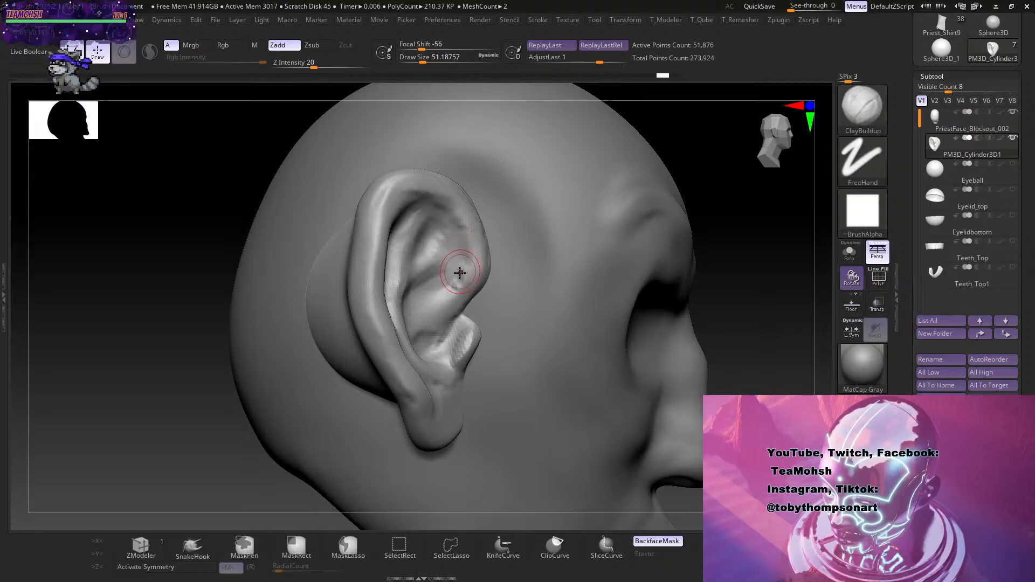
pyautogui.press('ctrl')
# Try to cut a crease along the fold above the ear's hollow with DamStandard.
pyautogui.press('2')
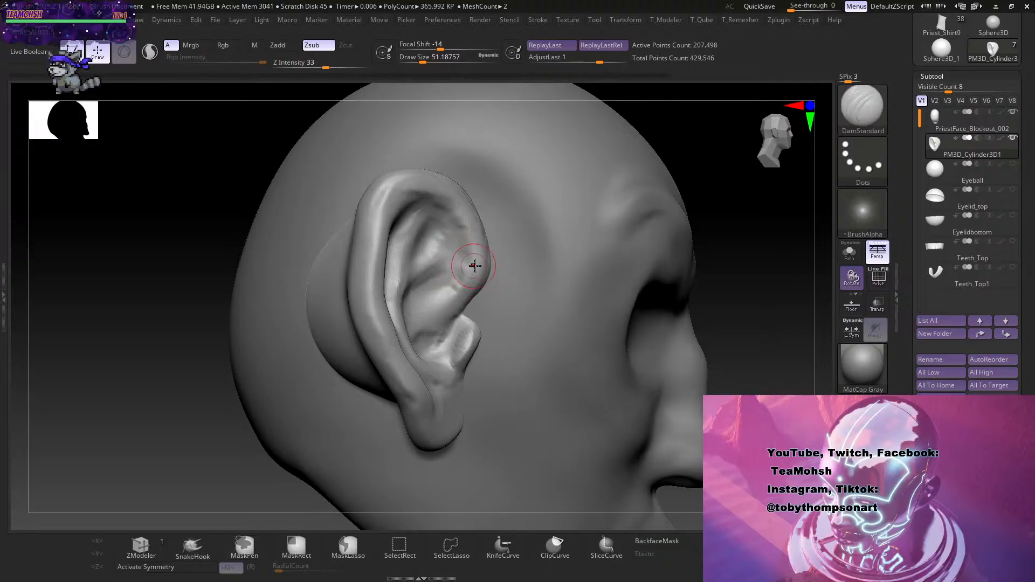
pyautogui.moveTo(440, 286); pyautogui.dragTo(451, 271)
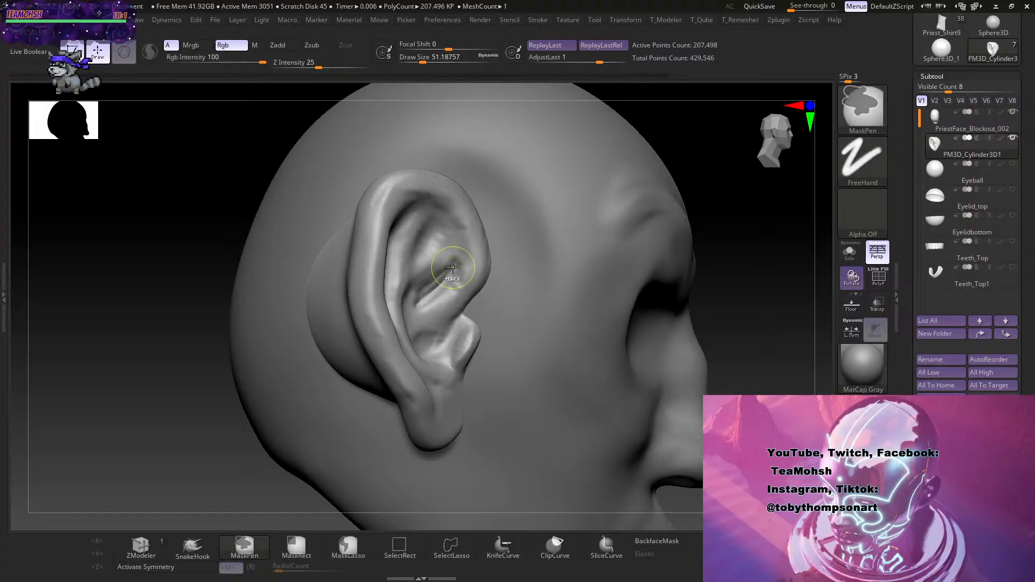
pyautogui.hotkey('ctrl', 'z')
# Carve the recess above the inner fold and the upper groove beneath the rim with ClayBuildup at a draw size of about 51.
pyautogui.press('1')
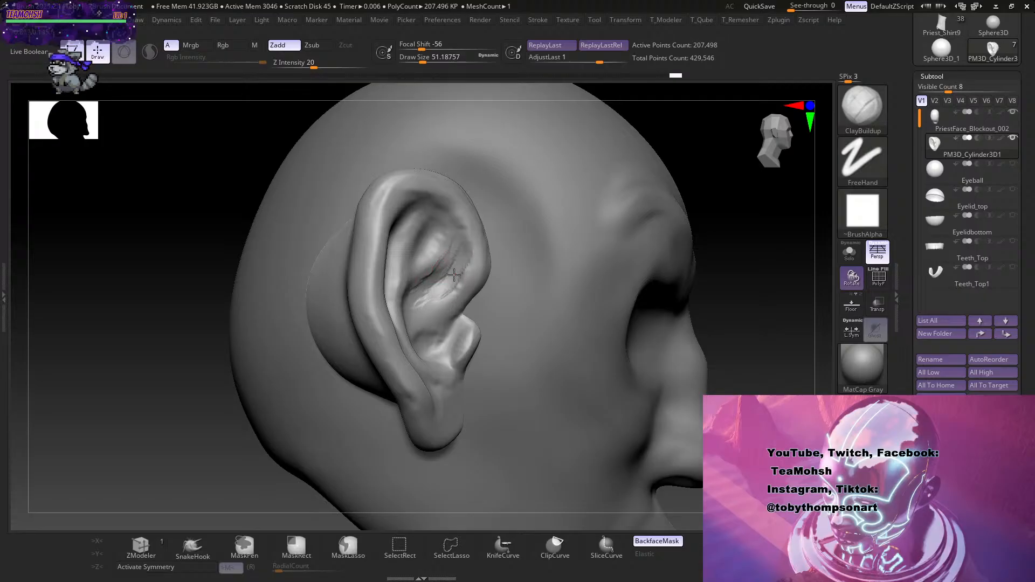
pyautogui.moveTo(457, 237)
pyautogui.keyDown('alt'); pyautogui.mouseDown()
pyautogui.moveTo(434, 207)
pyautogui.moveTo(415, 212)
pyautogui.moveTo(400, 230)
pyautogui.moveTo(408, 262)
pyautogui.mouseUp(); pyautogui.keyUp('alt')
pyautogui.moveTo(784, 315)
pyautogui.mouseDown()
pyautogui.moveTo(762, 305)
pyautogui.moveTo(759, 267)
pyautogui.moveTo(740, 284)
pyautogui.mouseUp()
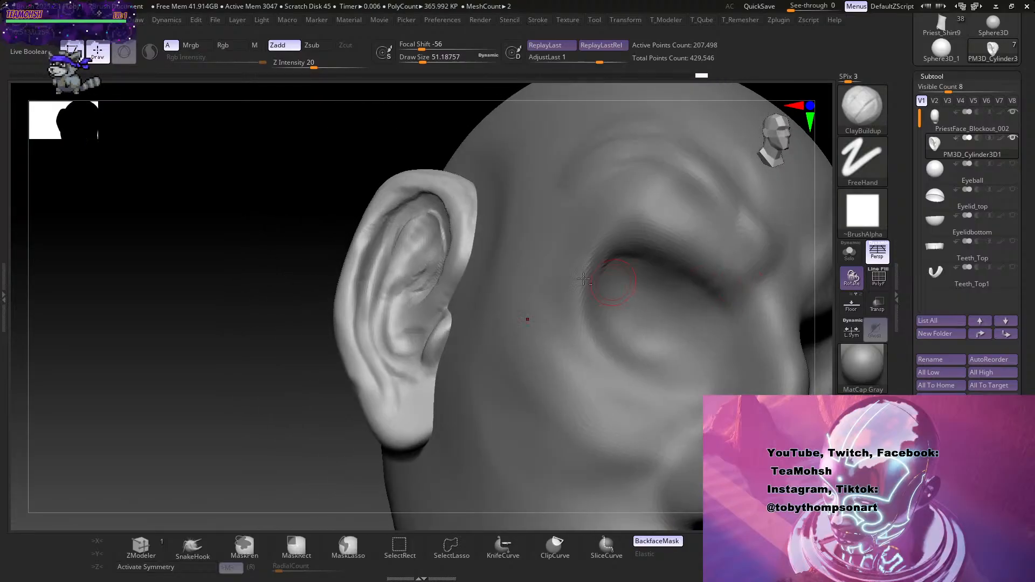
pyautogui.moveTo(438, 218)
pyautogui.keyDown('alt'); pyautogui.mouseDown()
pyautogui.moveTo(403, 221)
pyautogui.moveTo(381, 273)
pyautogui.mouseUp(); pyautogui.keyUp('alt')
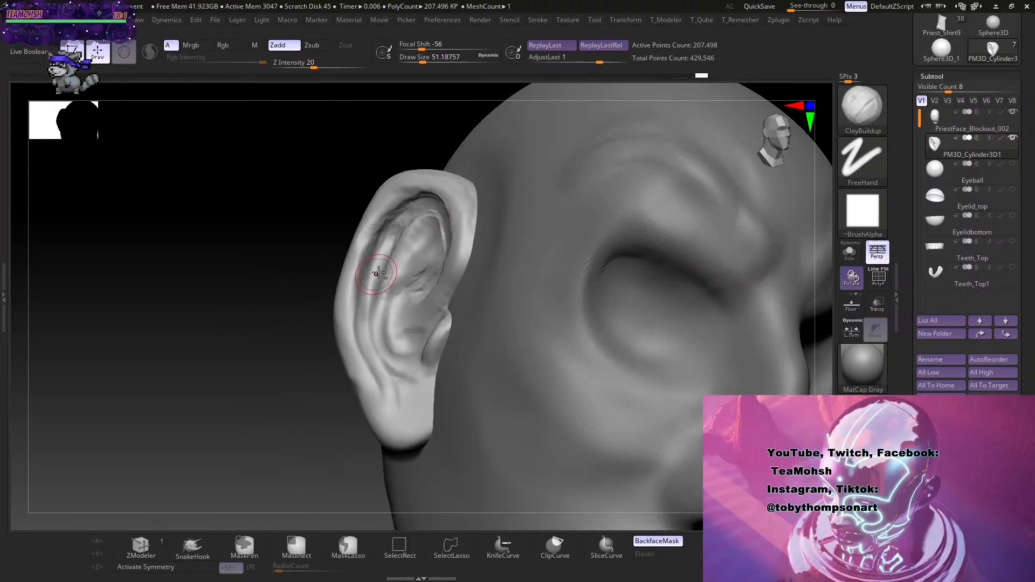
# Carve the hollow between the upper antihelix branches and smooth the upper inner folds.
pyautogui.moveTo(261, 423); pyautogui.dragTo(348, 415)
pyautogui.keyDown('alt'); pyautogui.moveTo(453, 254); pyautogui.dragTo(418, 289); pyautogui.keyUp('alt')
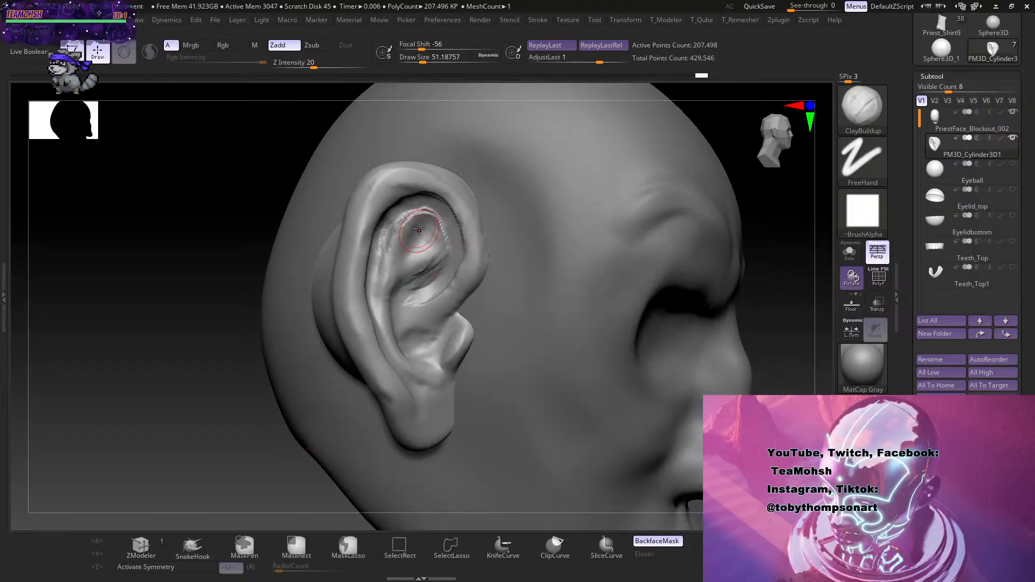
pyautogui.moveTo(421, 222)
pyautogui.keyDown('alt'); pyautogui.mouseDown()
pyautogui.moveTo(411, 255)
pyautogui.moveTo(400, 249)
pyautogui.moveTo(408, 223)
pyautogui.moveTo(380, 245)
pyautogui.moveTo(436, 218)
pyautogui.mouseUp(); pyautogui.keyUp('alt')
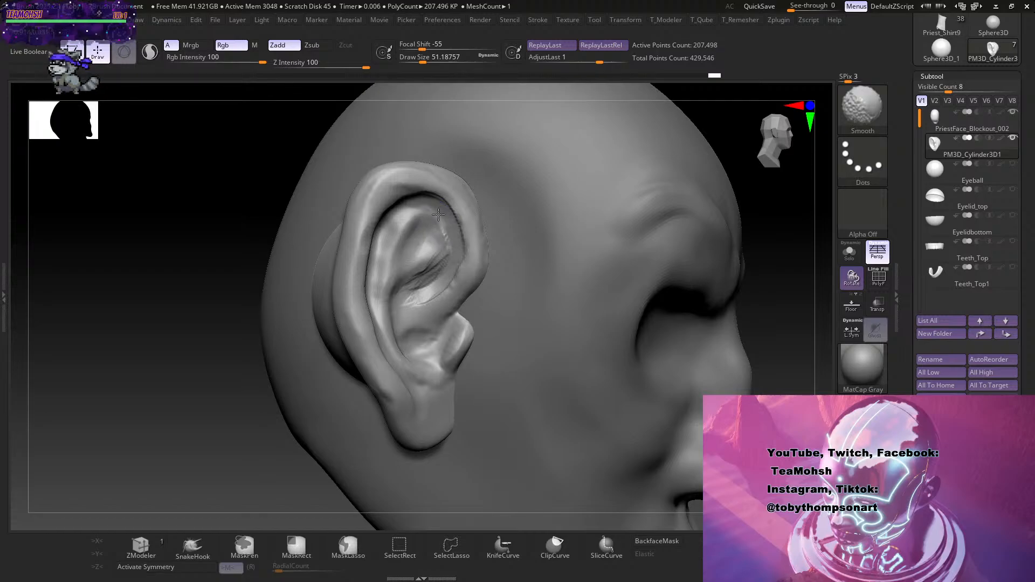
pyautogui.keyDown('shift'); pyautogui.moveTo(438, 269); pyautogui.dragTo(452, 211); pyautogui.keyUp('shift')
pyautogui.keyDown('shift'); pyautogui.moveTo(401, 204); pyautogui.dragTo(384, 215); pyautogui.keyUp('shift')
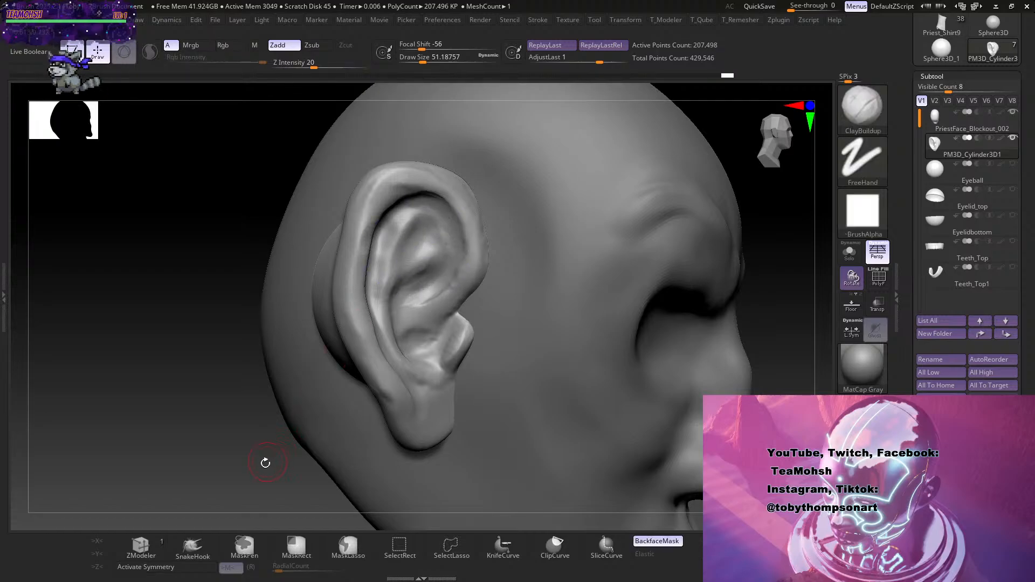
# Build up the antihelix ridge down toward the lower hollow with ClayBuildup at a draw size of about 62.
pyautogui.keyDown('shift'); pyautogui.moveTo(266, 462); pyautogui.dragTo(183, 455); pyautogui.keyUp('shift')
pyautogui.moveTo(424, 244); pyautogui.dragTo(417, 290)
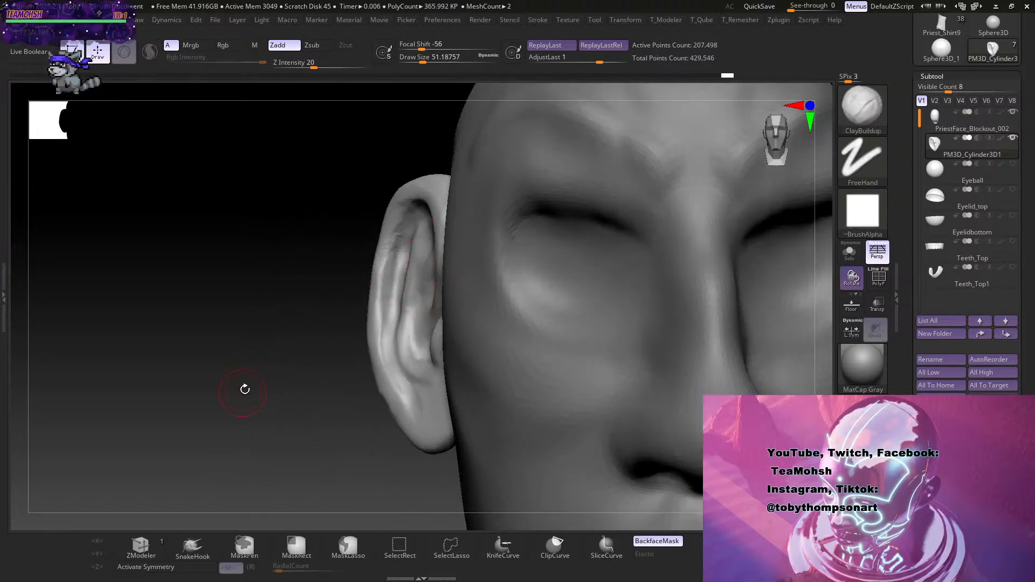
pyautogui.press('s')
pyautogui.moveTo(245, 379); pyautogui.dragTo(249, 379)
pyautogui.moveTo(418, 243); pyautogui.dragTo(399, 354)
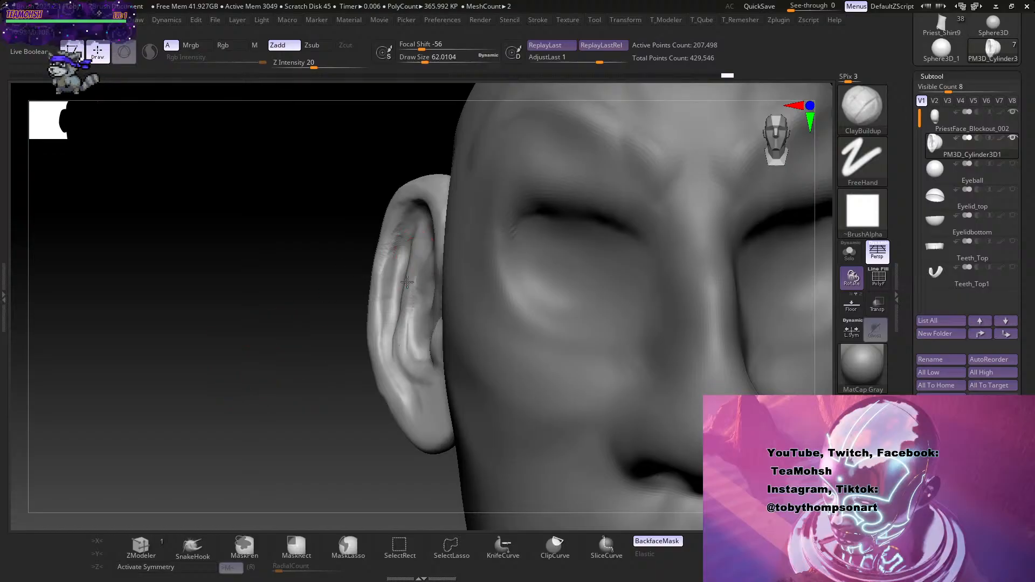
pyautogui.moveTo(407, 281); pyautogui.dragTo(408, 356)
pyautogui.moveTo(418, 246)
pyautogui.mouseDown()
pyautogui.moveTo(405, 328)
pyautogui.moveTo(416, 396)
pyautogui.mouseUp()
# Smooth the antihelix ridge, the outer rim and the hollow behind the tragus at a draw size of about 62.
pyautogui.press('shift')
pyautogui.moveTo(398, 260); pyautogui.dragTo(391, 342)
pyautogui.keyDown('shift'); pyautogui.moveTo(404, 218); pyautogui.dragTo(405, 226); pyautogui.keyUp('shift')
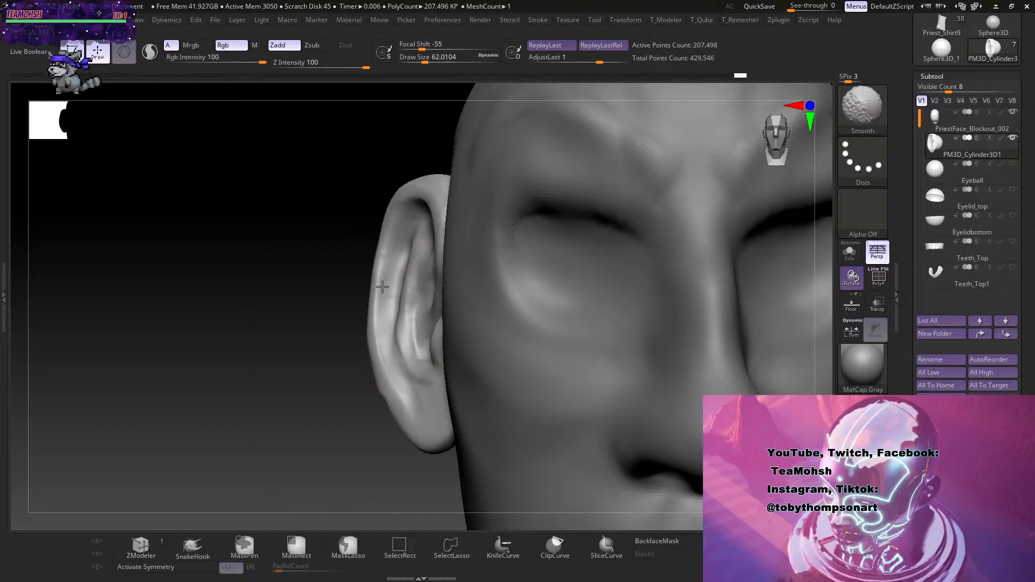
pyautogui.keyDown('shift'); pyautogui.moveTo(397, 412); pyautogui.dragTo(389, 393); pyautogui.keyUp('shift')
pyautogui.moveTo(265, 423); pyautogui.dragTo(349, 430)
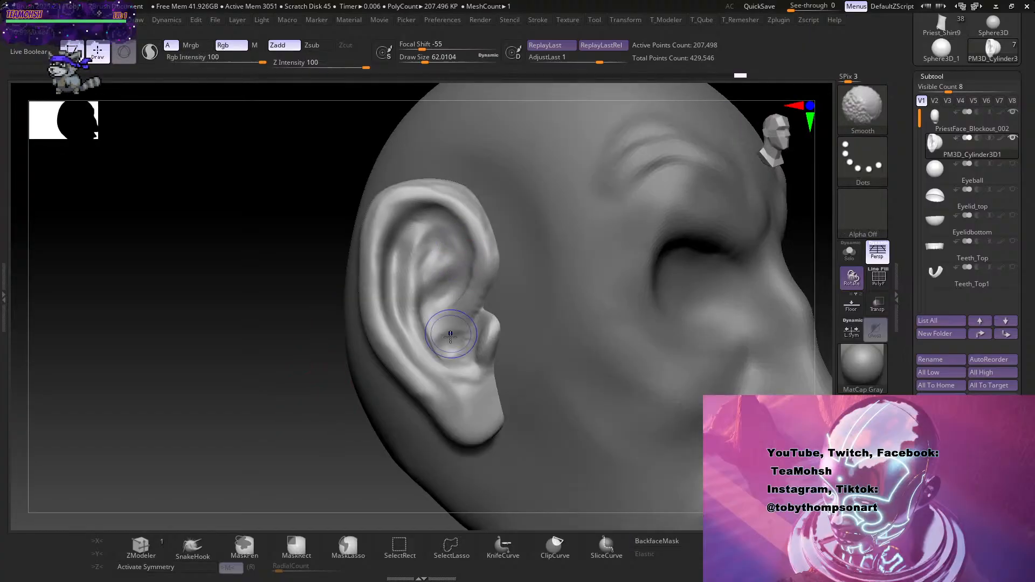
pyautogui.moveTo(452, 335)
pyautogui.keyDown('shift'); pyautogui.mouseDown()
pyautogui.moveTo(462, 357)
pyautogui.moveTo(494, 296)
pyautogui.moveTo(479, 323)
pyautogui.mouseUp(); pyautogui.keyUp('shift')
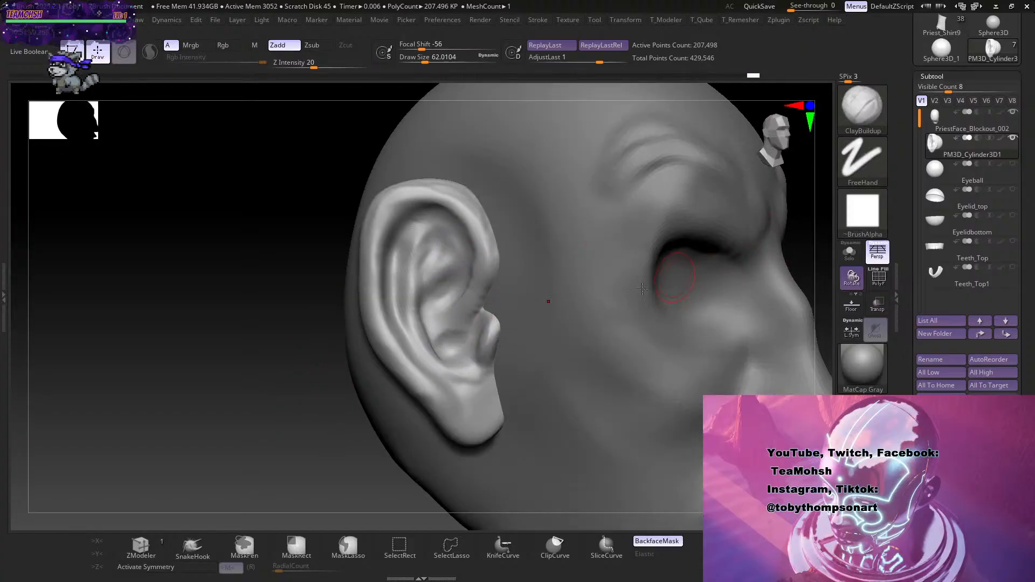
# Swell the notch between the tragus and the lobe with the Inflate brush at a draw size of about 44.
pyautogui.moveTo(314, 463); pyautogui.dragTo(335, 473)
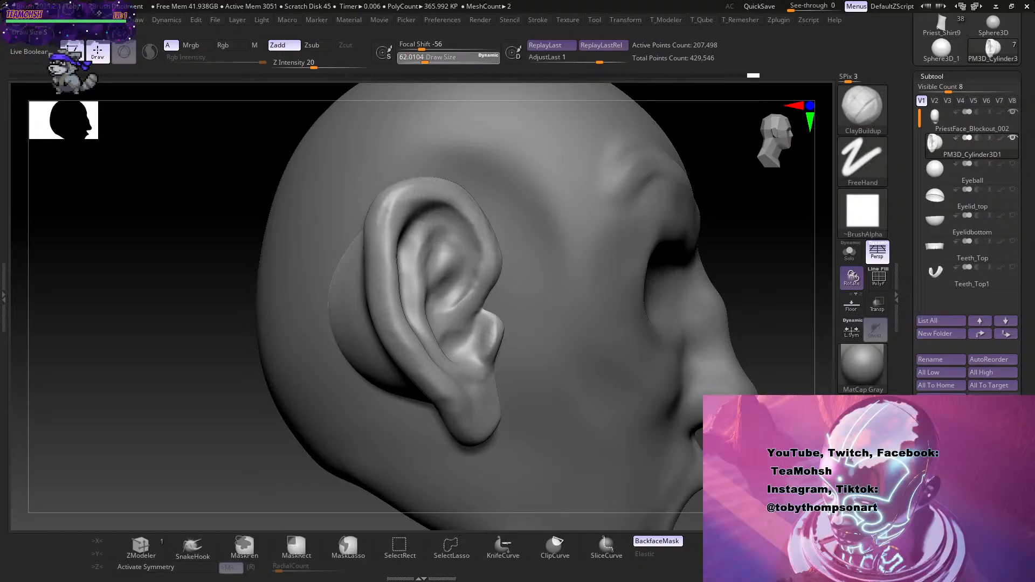
pyautogui.press('b')
pyautogui.press('i')
pyautogui.press('n')
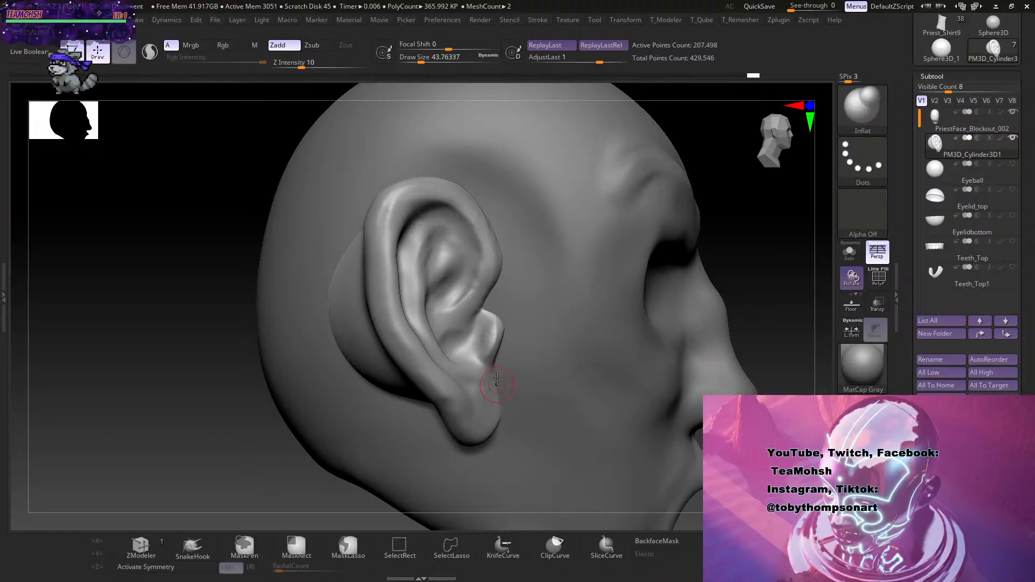
pyautogui.moveTo(497, 381)
pyautogui.mouseDown()
pyautogui.moveTo(488, 323)
pyautogui.moveTo(475, 376)
pyautogui.mouseUp()
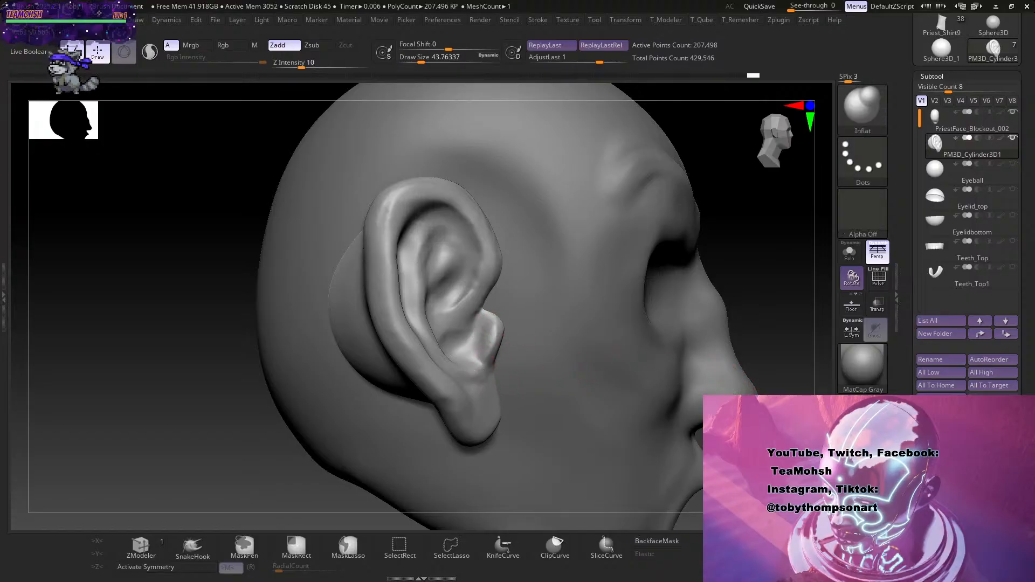
# Define the lower edge of the ear's hollow above the lobe with ClayBuildup at a draw size of about 33 and smooth it.
pyautogui.moveTo(769, 364); pyautogui.dragTo(615, 362)
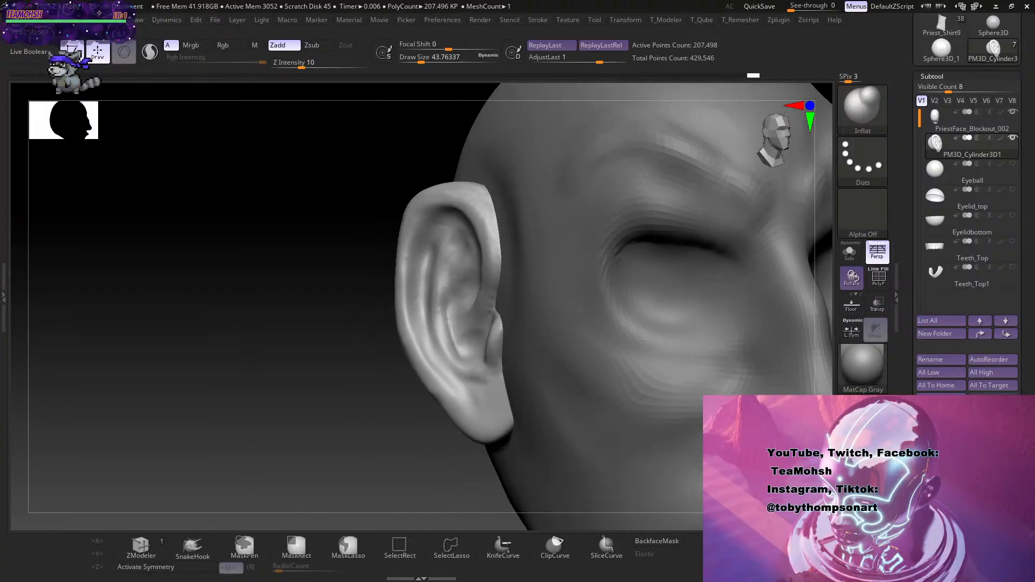
pyautogui.press('b')
pyautogui.press('c')
pyautogui.press('b')
pyautogui.moveTo(446, 479)
pyautogui.keyDown('alt'); pyautogui.mouseDown()
pyautogui.moveTo(444, 469)
pyautogui.moveTo(426, 491)
pyautogui.mouseUp(); pyautogui.keyUp('alt')
pyautogui.press('s')
pyautogui.click(418, 488)
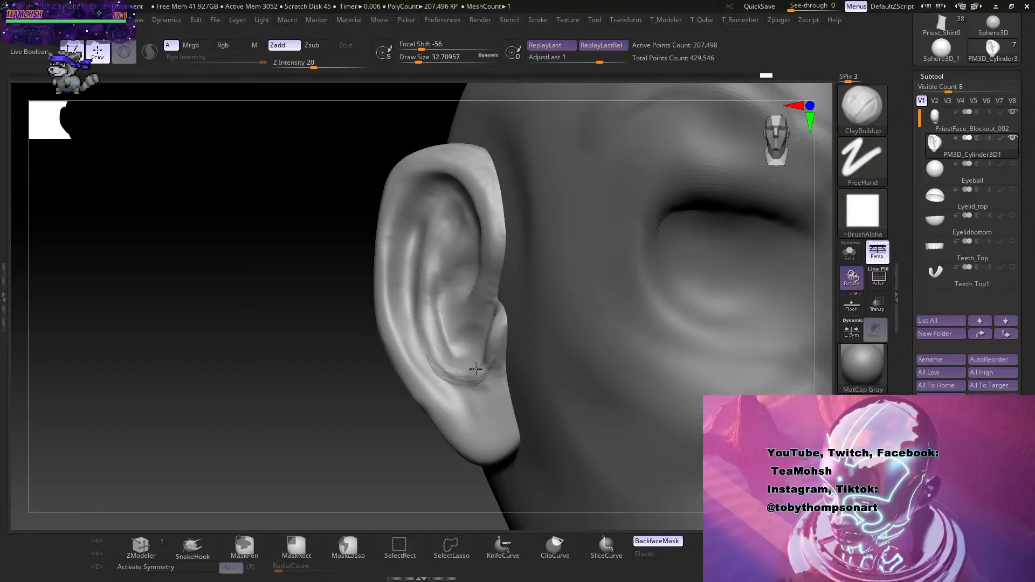
pyautogui.press('shift')
pyautogui.keyDown('shift'); pyautogui.moveTo(481, 376); pyautogui.dragTo(441, 373); pyautogui.keyUp('shift')
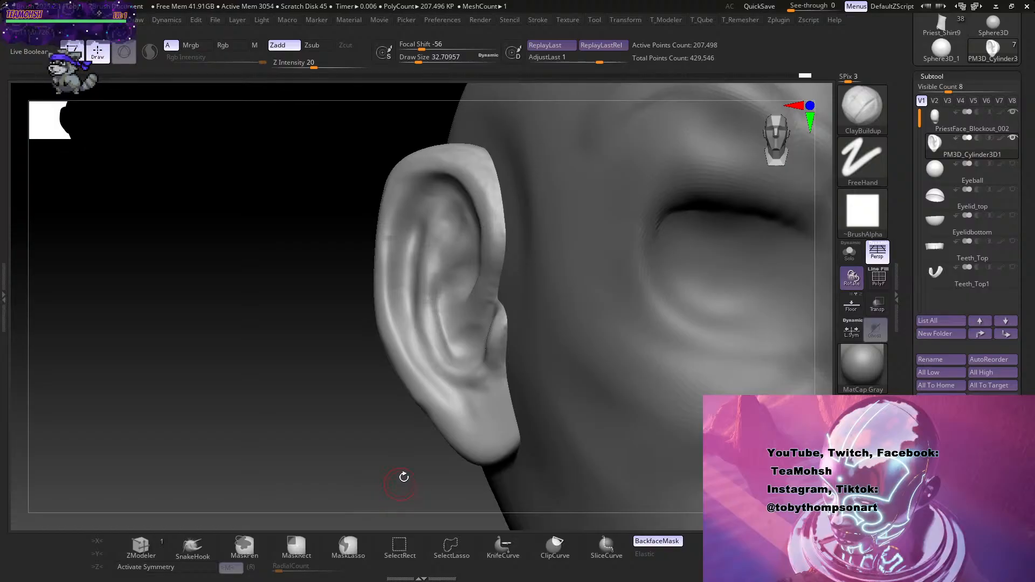
# Crease the border between the ear's hollow and the lobe with DamStandard at a draw size of about 33 and soften it.
pyautogui.press('b')
pyautogui.press('d')
pyautogui.press('s')
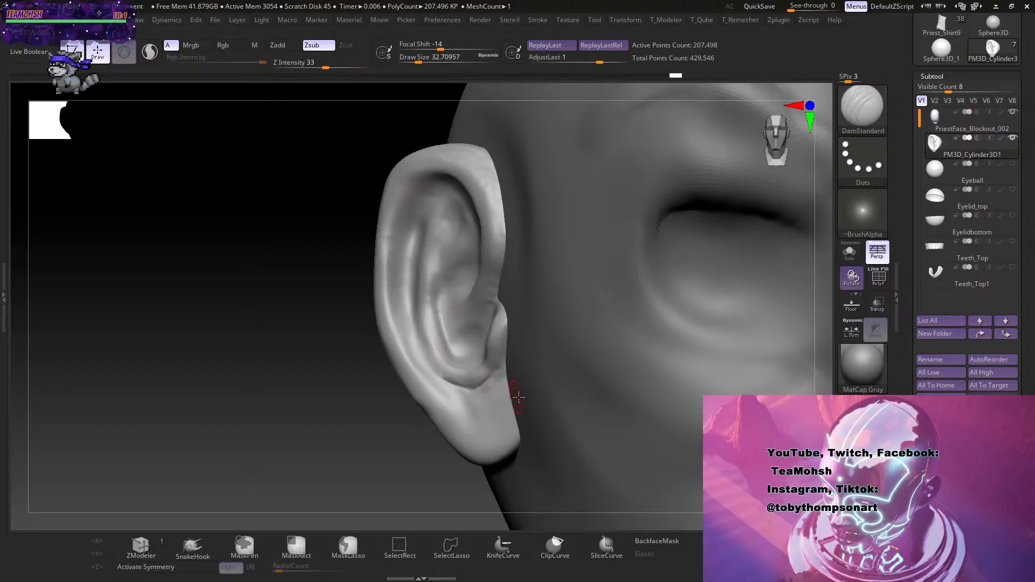
pyautogui.press('shift')
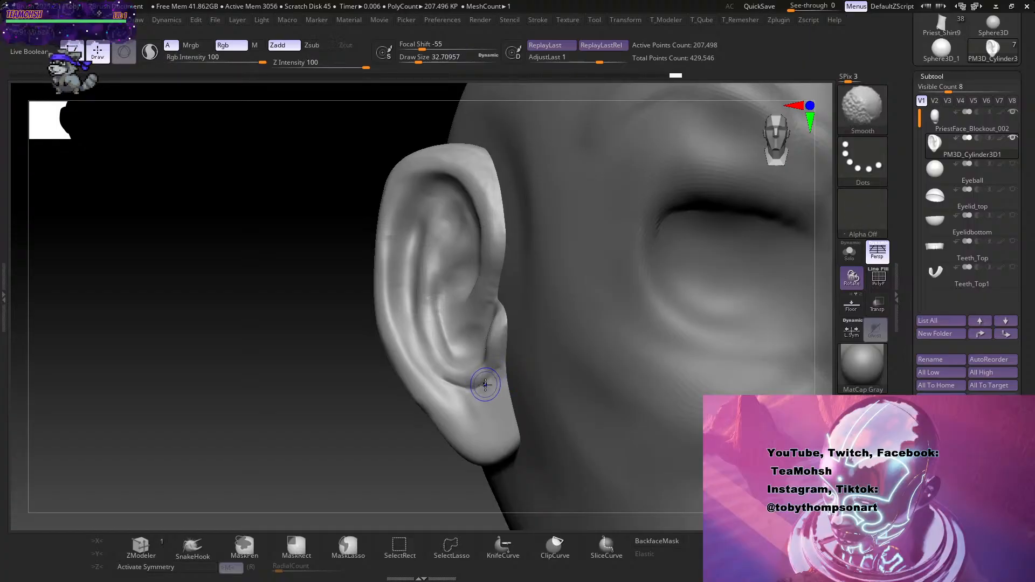
pyautogui.keyDown('shift'); pyautogui.moveTo(455, 386); pyautogui.dragTo(492, 379); pyautogui.keyUp('shift')
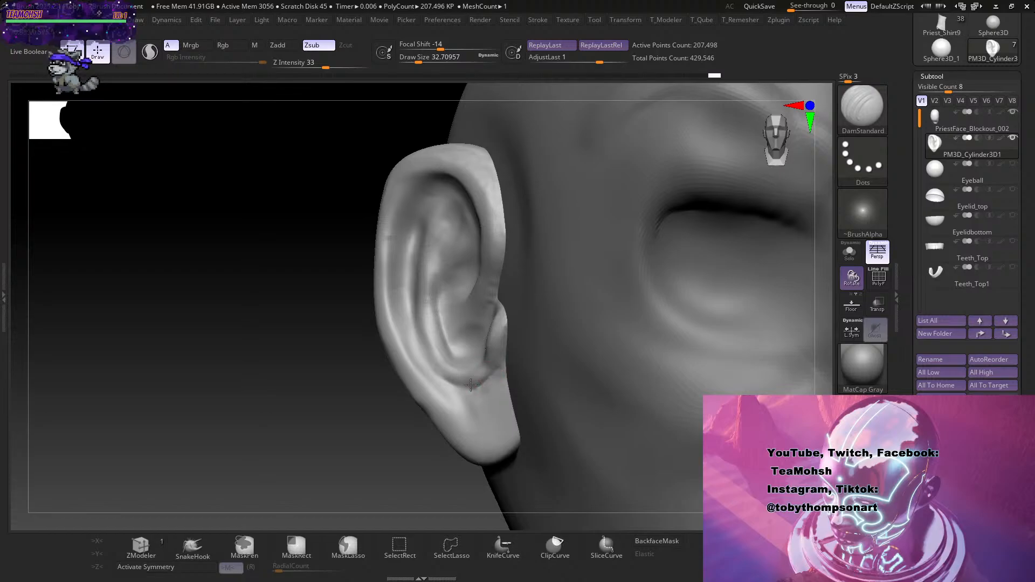
# Cut a DamStandard crease along the lower groove between the antihelix and rim and smooth it.
pyautogui.moveTo(422, 326); pyautogui.dragTo(464, 388)
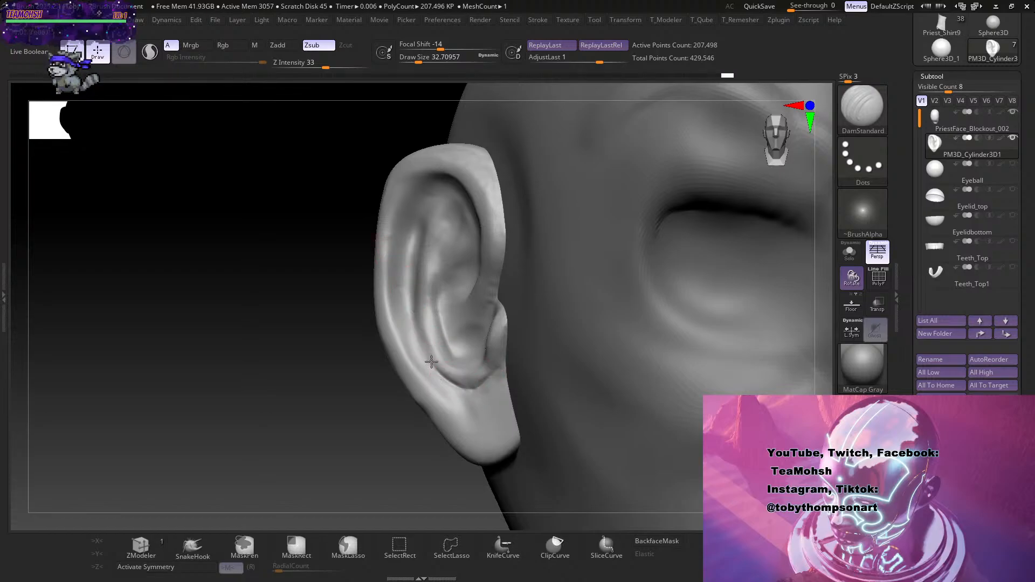
pyautogui.press('shift')
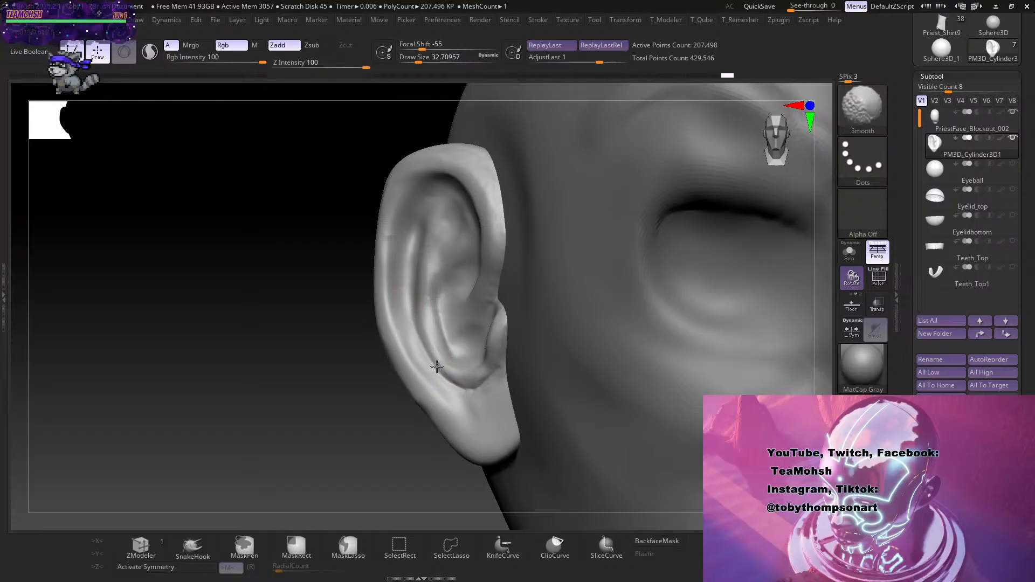
pyautogui.keyDown('shift'); pyautogui.moveTo(437, 366); pyautogui.dragTo(451, 379); pyautogui.keyUp('shift')
pyautogui.press('shift')
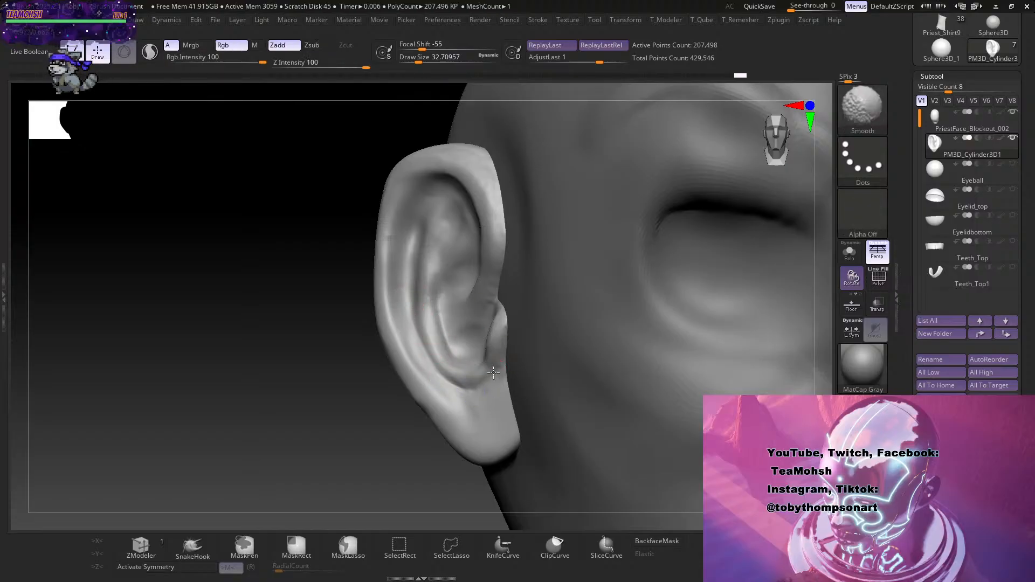
# Rework the groove beneath the upper outer rim with ClayBuildup at a draw size of about 49 and smooth it.
pyautogui.moveTo(369, 487); pyautogui.dragTo(377, 500)
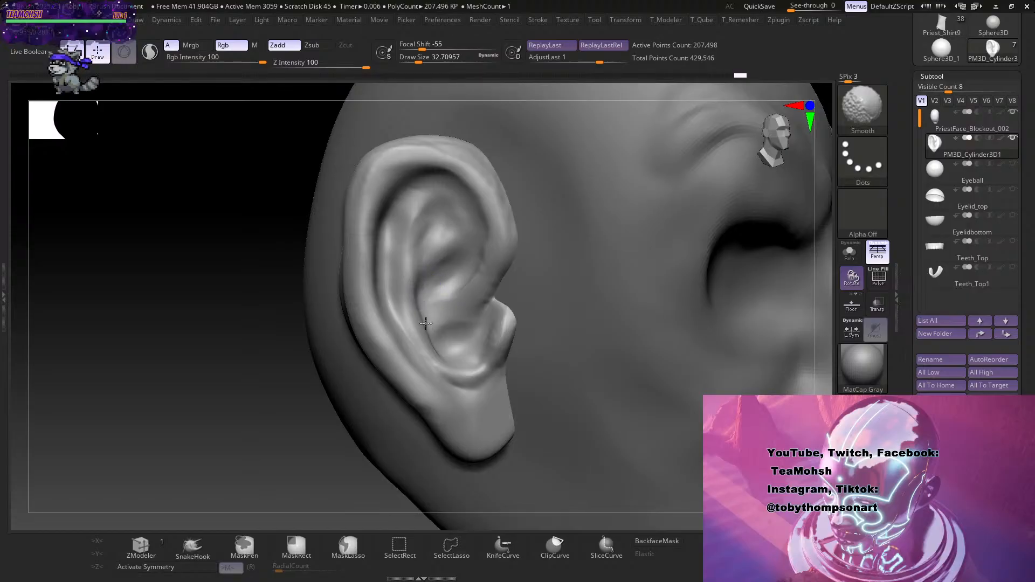
pyautogui.moveTo(280, 413)
pyautogui.mouseDown()
pyautogui.moveTo(271, 427)
pyautogui.moveTo(277, 409)
pyautogui.mouseUp()
pyautogui.moveTo(307, 460)
pyautogui.mouseDown()
pyautogui.moveTo(308, 445)
pyautogui.moveTo(350, 451)
pyautogui.mouseUp()
pyautogui.press('s')
pyautogui.press('b')
pyautogui.press('c')
pyautogui.press('b')
pyautogui.moveTo(421, 213)
pyautogui.mouseDown()
pyautogui.moveTo(400, 239)
pyautogui.moveTo(416, 210)
pyautogui.moveTo(396, 277)
pyautogui.mouseUp()
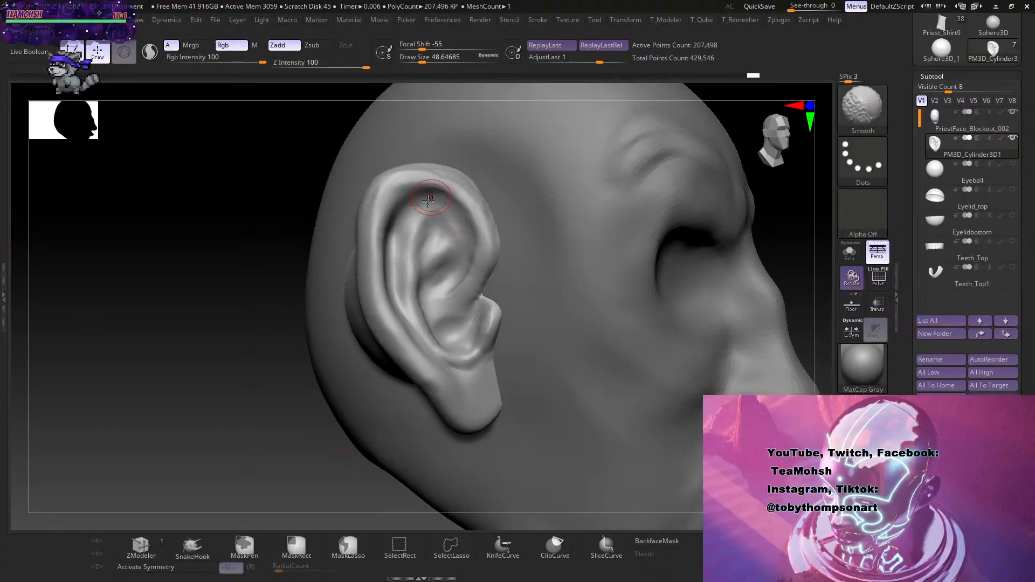
pyautogui.press('shift')
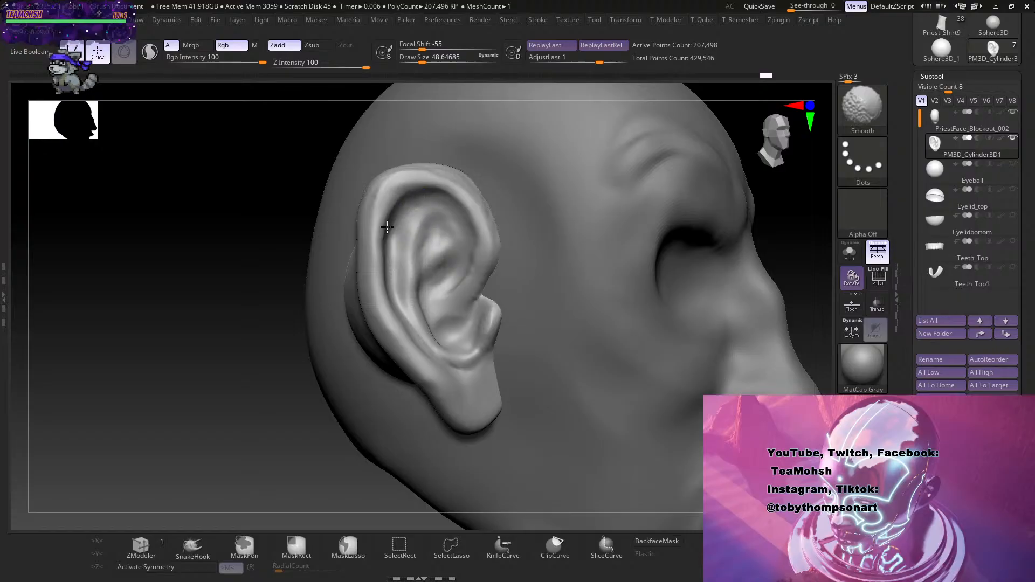
# Undo the last ClayBuildup stroke inside the upper ear.
pyautogui.moveTo(331, 462)
pyautogui.mouseDown()
pyautogui.moveTo(300, 485)
pyautogui.moveTo(308, 481)
pyautogui.mouseUp()
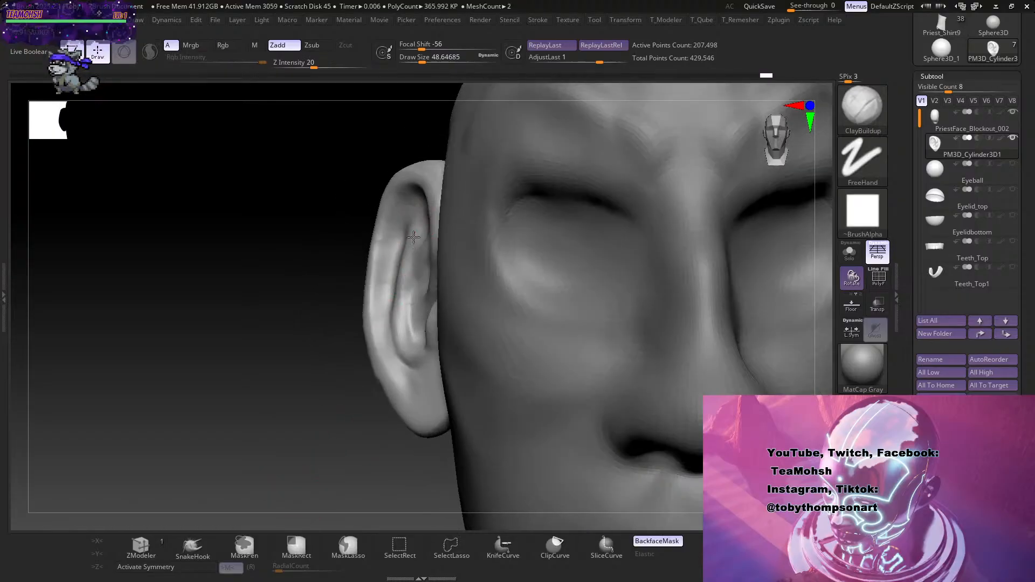
pyautogui.moveTo(329, 447); pyautogui.dragTo(398, 441)
pyautogui.hotkey('ctrl', 'z')
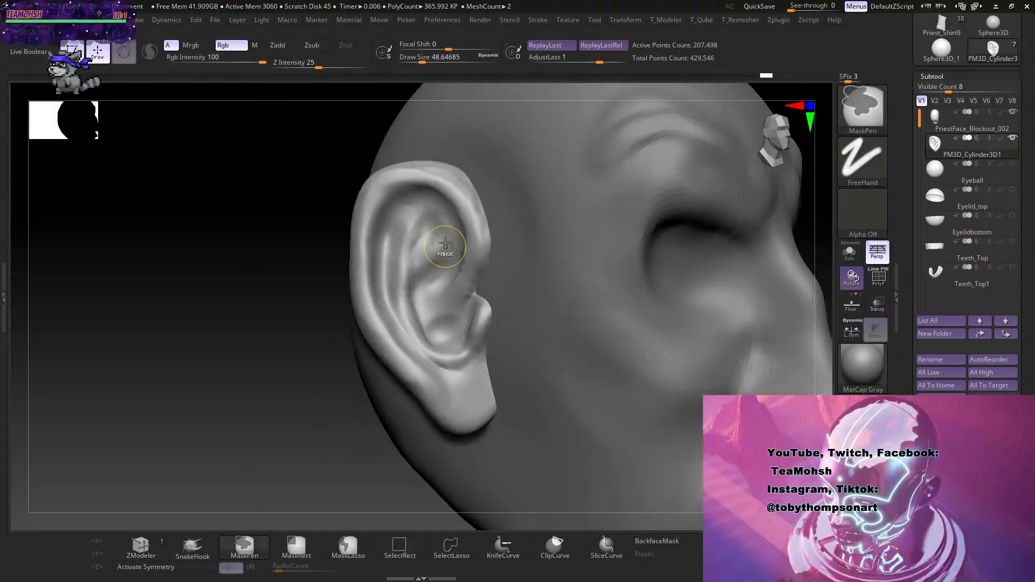
# Tighten the groove between the ear's antihelix and outer rim with Pinch at a draw size of about 87 and smooth it.
pyautogui.press('s')
pyautogui.moveTo(310, 438); pyautogui.dragTo(324, 434)
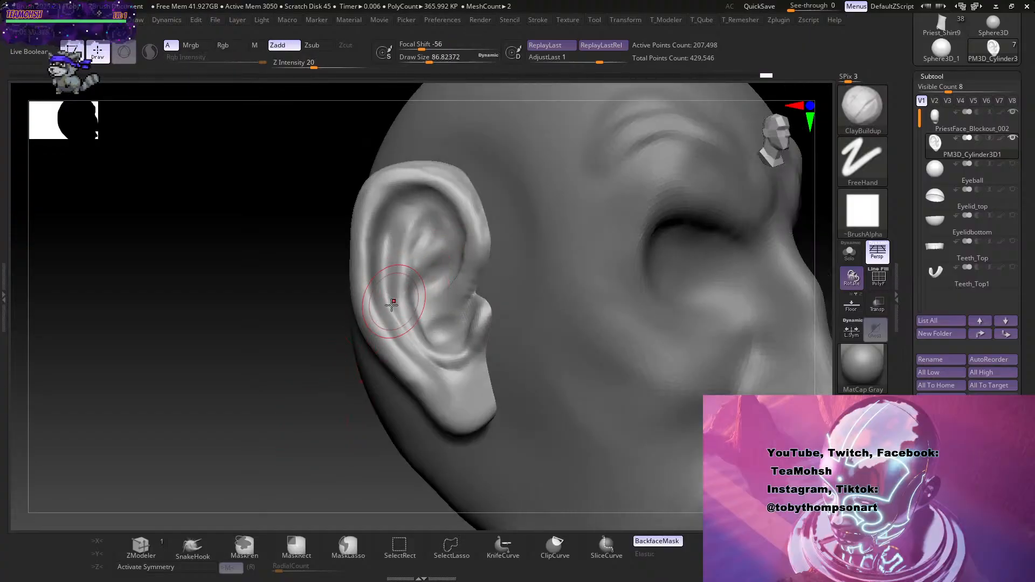
pyautogui.moveTo(357, 400)
pyautogui.mouseDown()
pyautogui.moveTo(330, 466)
pyautogui.moveTo(349, 386)
pyautogui.mouseUp()
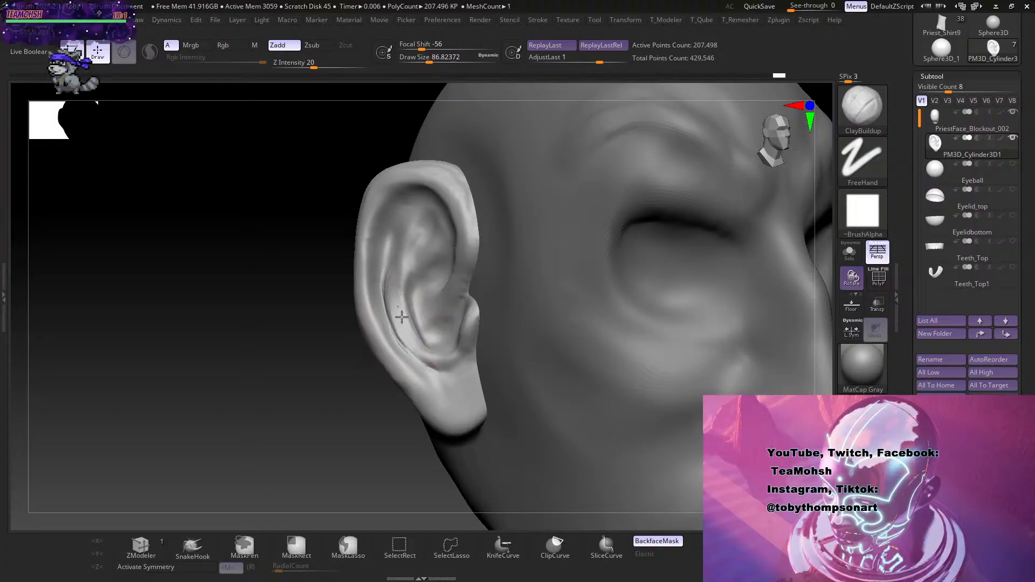
pyautogui.press('b')
pyautogui.press('p')
pyautogui.press('i')
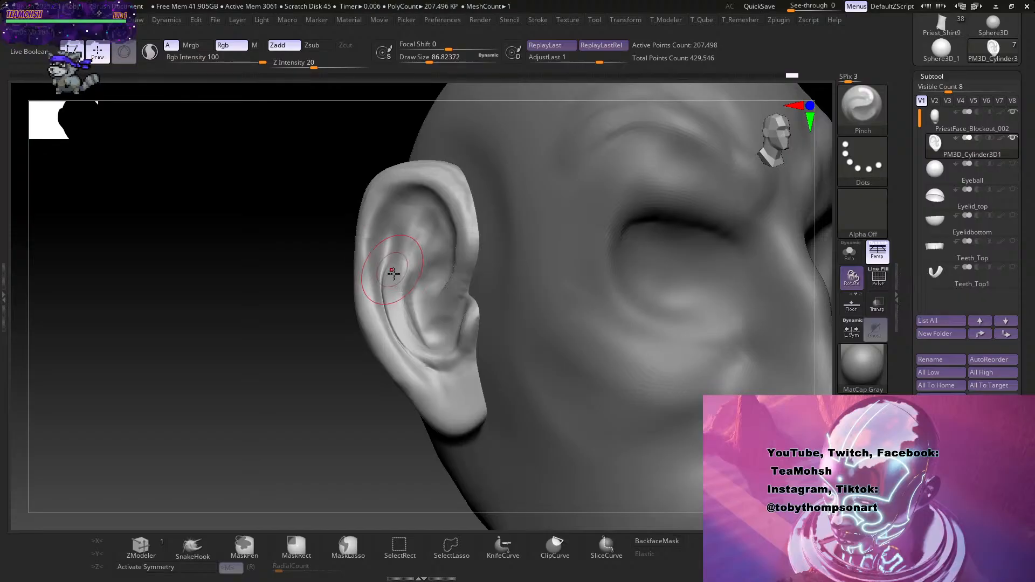
pyautogui.keyDown('shift'); pyautogui.moveTo(400, 305); pyautogui.dragTo(408, 331); pyautogui.keyUp('shift')
# Smooth the back edge of the ear's rim at a draw size of about 94, dropping the ear one subdivision level.
pyautogui.press('s')
pyautogui.moveTo(335, 407)
pyautogui.mouseDown()
pyautogui.moveTo(400, 457)
pyautogui.moveTo(415, 453)
pyautogui.moveTo(329, 479)
pyautogui.moveTo(409, 445)
pyautogui.moveTo(462, 399)
pyautogui.moveTo(670, 306)
pyautogui.mouseUp()
pyautogui.press('s')
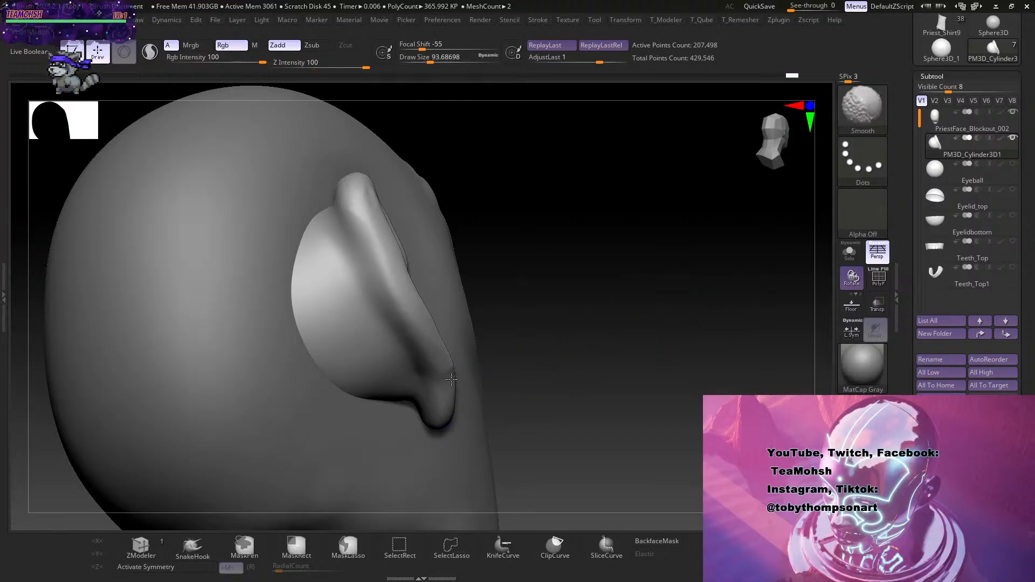
pyautogui.keyDown('shift'); pyautogui.moveTo(443, 360); pyautogui.dragTo(445, 406); pyautogui.keyUp('shift')
pyautogui.keyDown('shift'); pyautogui.moveTo(405, 297); pyautogui.dragTo(405, 312); pyautogui.keyUp('shift')
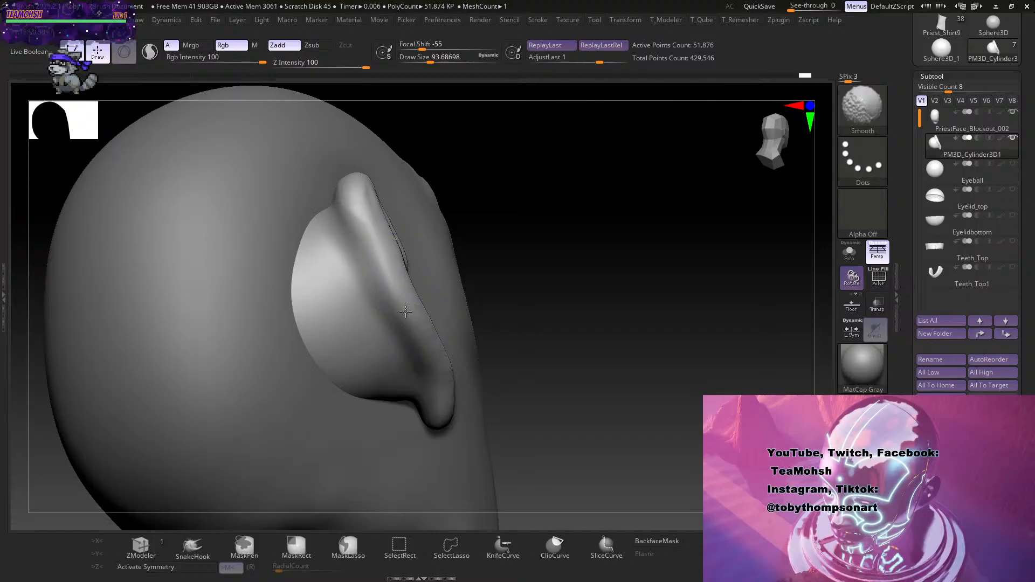
pyautogui.keyDown('shift'); pyautogui.moveTo(360, 214); pyautogui.dragTo(416, 230); pyautogui.keyUp('shift')
# Cut a DamStandard crease behind the rim on the back of the ear, undoing the first stroke and redoing it.
pyautogui.moveTo(480, 237)
pyautogui.mouseDown()
pyautogui.moveTo(567, 238)
pyautogui.moveTo(565, 246)
pyautogui.mouseUp()
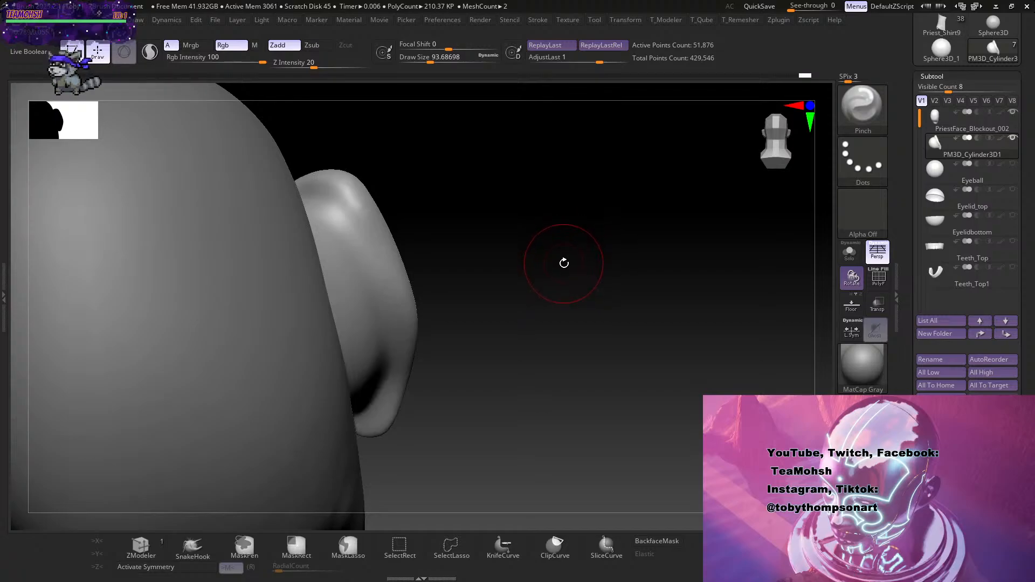
pyautogui.moveTo(560, 276); pyautogui.dragTo(517, 288)
pyautogui.press('b')
pyautogui.press('d')
pyautogui.press('s')
pyautogui.moveTo(331, 208); pyautogui.dragTo(374, 306)
pyautogui.hotkey('ctrl', 'z')
pyautogui.moveTo(555, 352); pyautogui.dragTo(543, 365)
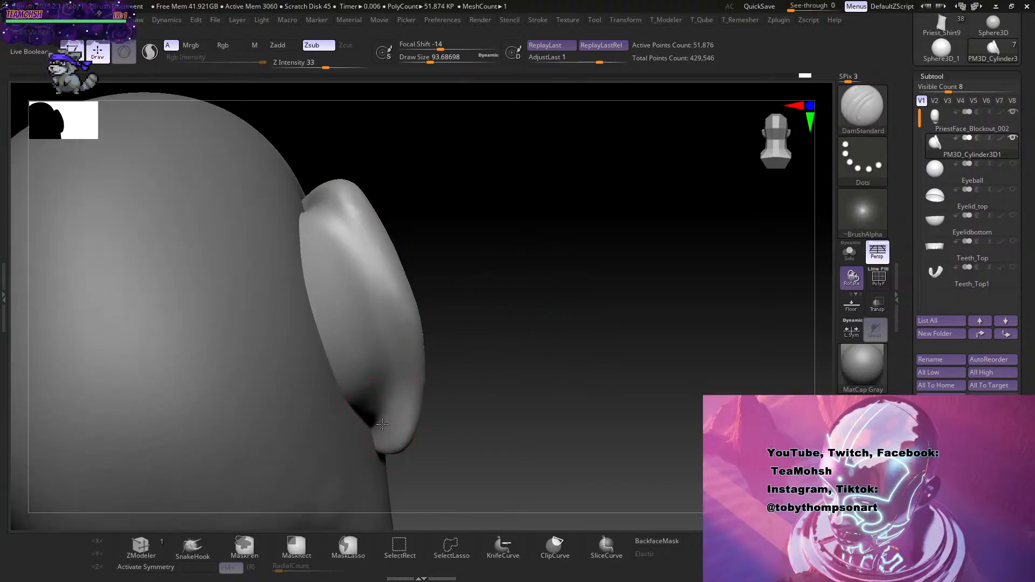
pyautogui.moveTo(405, 360)
pyautogui.mouseDown()
pyautogui.moveTo(383, 286)
pyautogui.moveTo(331, 212)
pyautogui.moveTo(386, 293)
pyautogui.moveTo(401, 384)
pyautogui.moveTo(380, 431)
pyautogui.mouseUp()
# Pinch along the crease on the back of the ear from the lobe up to the top of the rim.
pyautogui.moveTo(492, 340); pyautogui.dragTo(514, 369)
pyautogui.press('b')
pyautogui.press('p')
pyautogui.press('i')
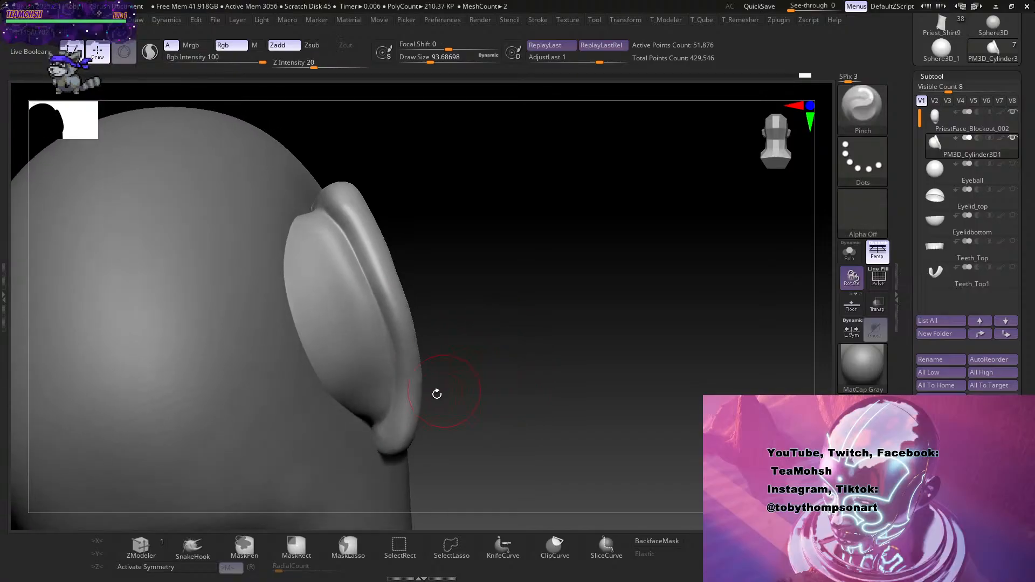
pyautogui.moveTo(385, 429)
pyautogui.mouseDown()
pyautogui.moveTo(388, 282)
pyautogui.moveTo(356, 227)
pyautogui.mouseUp()
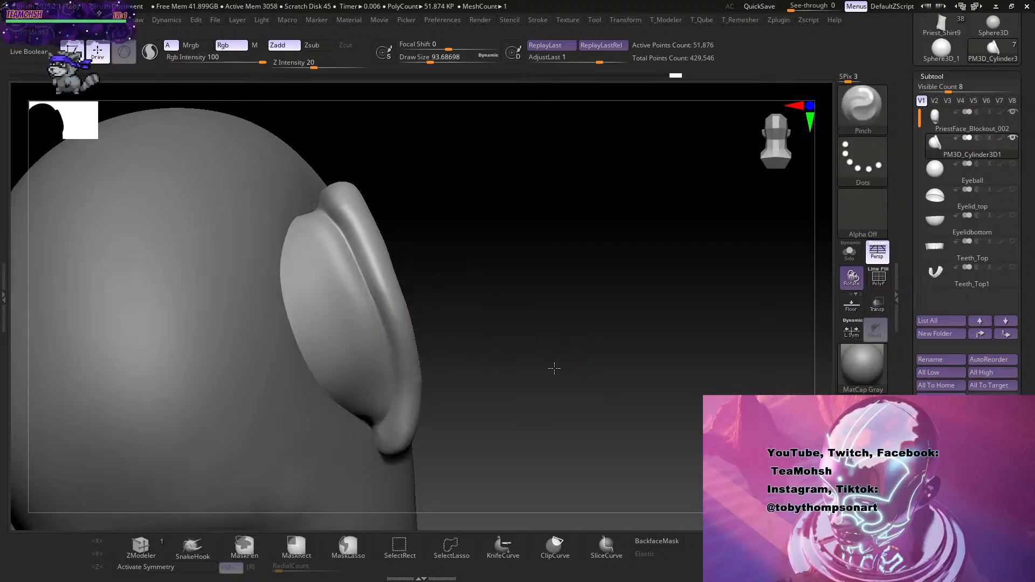
# Deepen the lower end of the rear crease above the lobe with DamStandard.
pyautogui.moveTo(550, 364)
pyautogui.mouseDown()
pyautogui.moveTo(536, 377)
pyautogui.moveTo(555, 363)
pyautogui.moveTo(502, 370)
pyautogui.moveTo(512, 388)
pyautogui.moveTo(448, 398)
pyautogui.mouseUp()
pyautogui.press('b')
pyautogui.press('d')
pyautogui.press('s')
pyautogui.moveTo(379, 430); pyautogui.dragTo(374, 437)
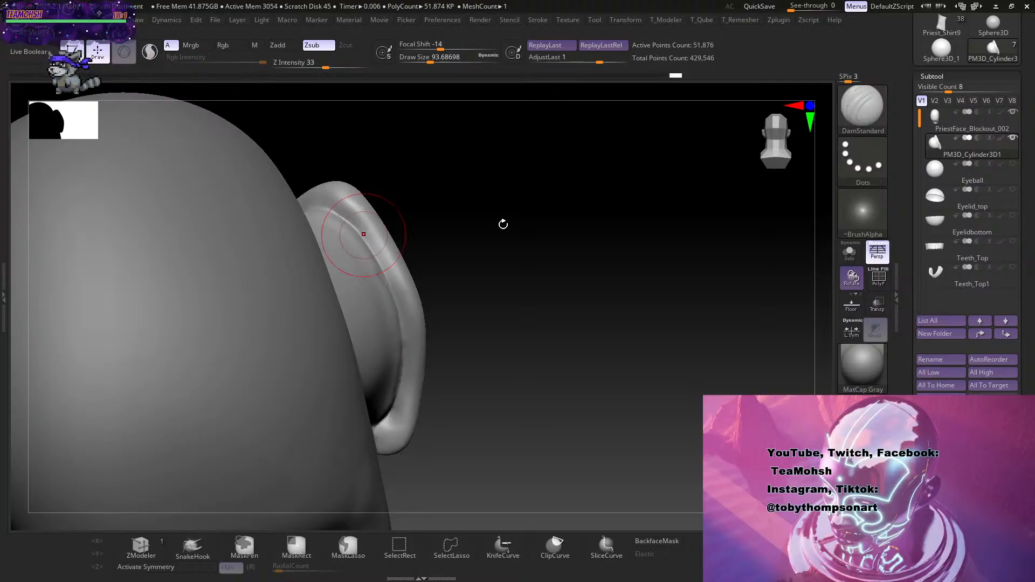
# Smooth the crease on the back of the ear, including its lower end beside the lobe.
pyautogui.moveTo(504, 224); pyautogui.dragTo(503, 298)
pyautogui.moveTo(399, 239); pyautogui.dragTo(447, 188)
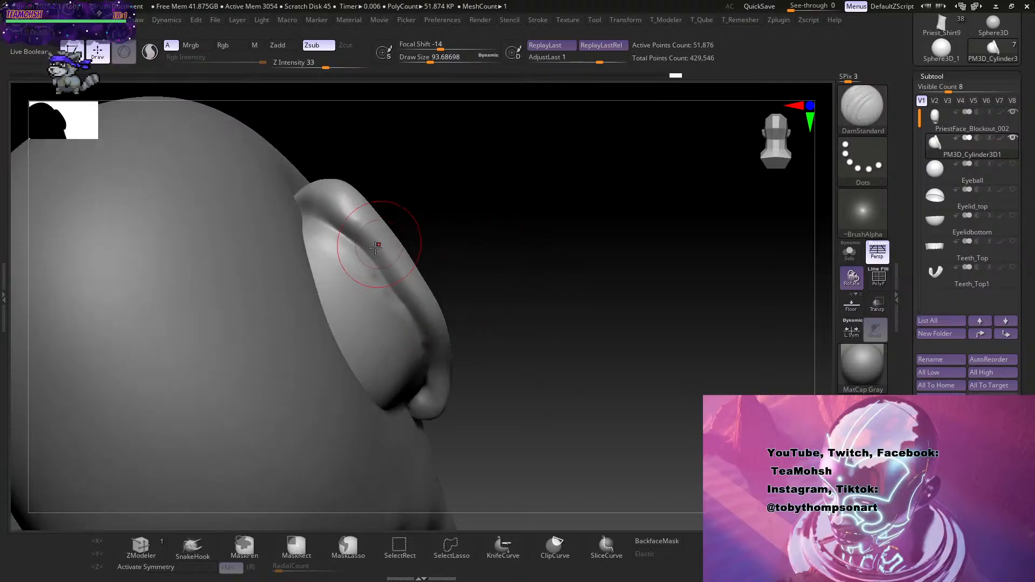
pyautogui.keyDown('shift'); pyautogui.moveTo(407, 323); pyautogui.dragTo(420, 364); pyautogui.keyUp('shift')
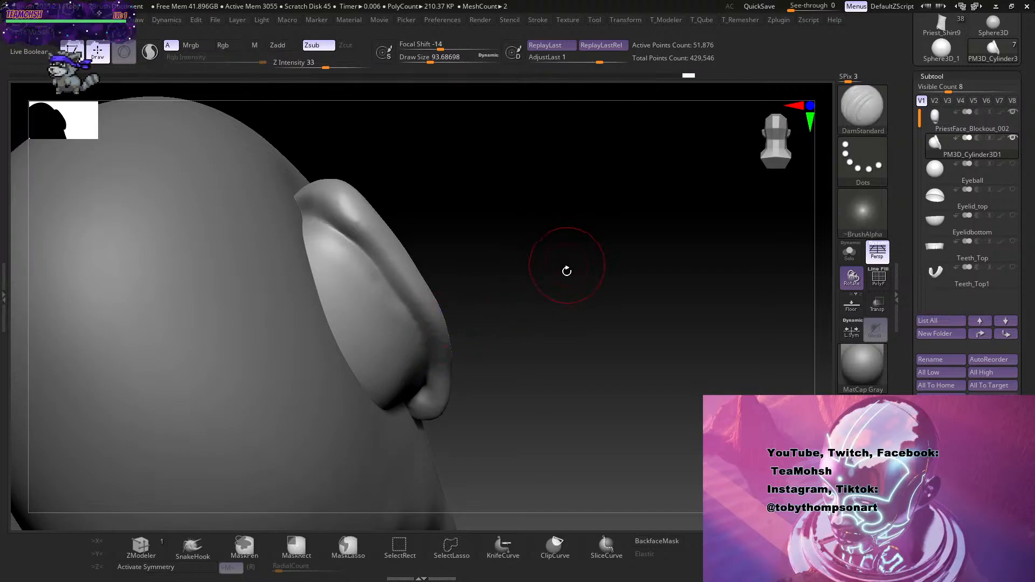
pyautogui.moveTo(566, 266)
pyautogui.mouseDown()
pyautogui.moveTo(564, 351)
pyautogui.moveTo(579, 328)
pyautogui.moveTo(571, 354)
pyautogui.moveTo(587, 345)
pyautogui.mouseUp()
pyautogui.press('shift')
pyautogui.keyDown('shift'); pyautogui.moveTo(446, 446); pyautogui.dragTo(451, 437); pyautogui.keyUp('shift')
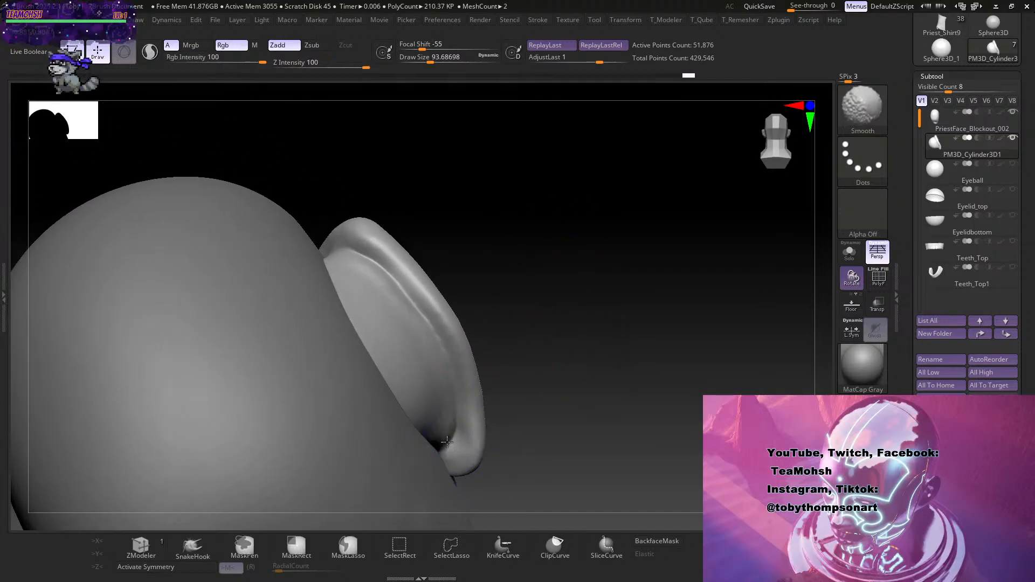
# Show the Eyeball, Eyelid_top, Eyelidbottom, Teeth_Top and Teeth_Top1 subtools on the head.
pyautogui.keyDown('alt'); pyautogui.moveTo(566, 329); pyautogui.dragTo(584, 361); pyautogui.keyUp('alt')
pyautogui.moveTo(754, 383)
pyautogui.mouseDown()
pyautogui.moveTo(685, 402)
pyautogui.moveTo(596, 282)
pyautogui.moveTo(605, 329)
pyautogui.moveTo(625, 327)
pyautogui.mouseUp()
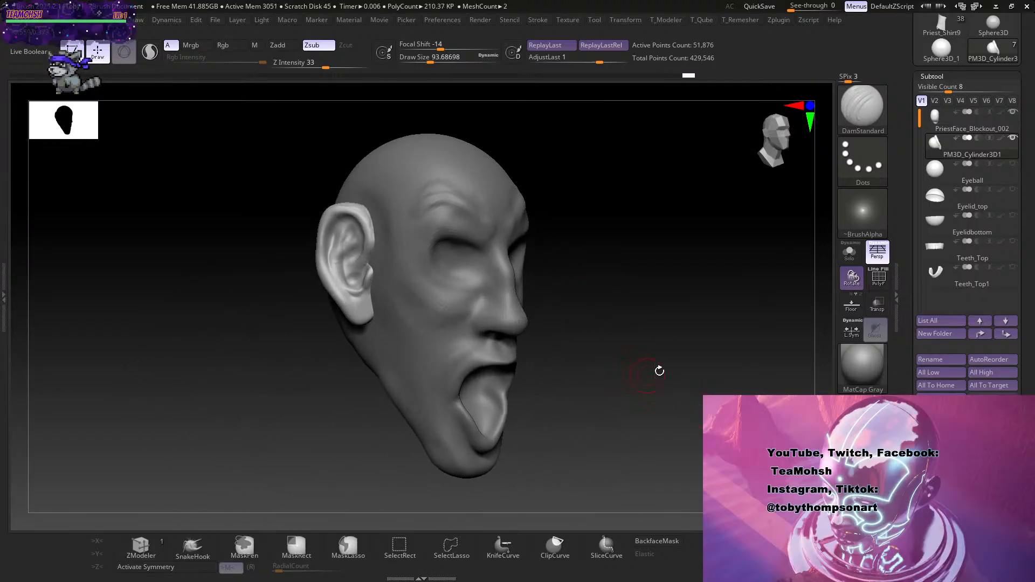
pyautogui.click(1012, 241)
pyautogui.click(1012, 215)
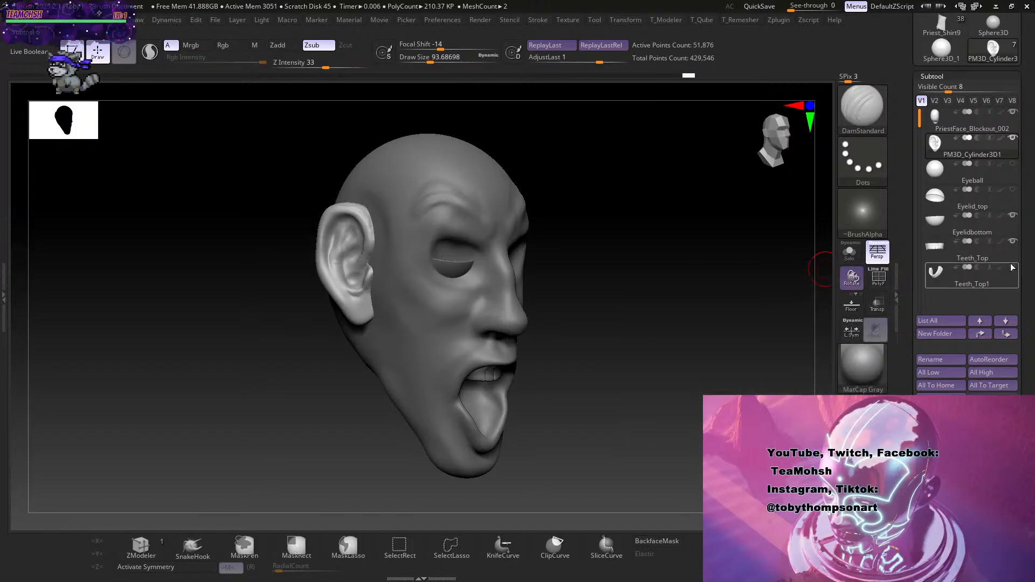
pyautogui.click(1013, 266)
pyautogui.click(1012, 190)
pyautogui.click(1013, 163)
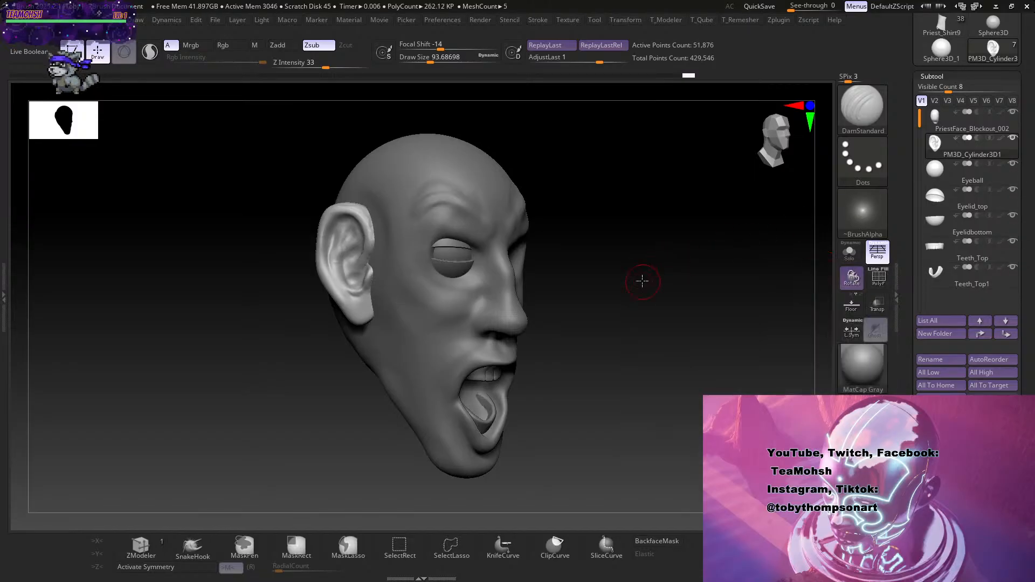
# Try a DamStandard stroke down the upper antihelix at a draw size of about 54, then undo it.
pyautogui.moveTo(640, 280); pyautogui.dragTo(731, 359)
pyautogui.moveTo(298, 447)
pyautogui.keyDown('alt'); pyautogui.mouseDown()
pyautogui.moveTo(286, 439)
pyautogui.moveTo(255, 477)
pyautogui.moveTo(273, 530)
pyautogui.mouseUp(); pyautogui.keyUp('alt')
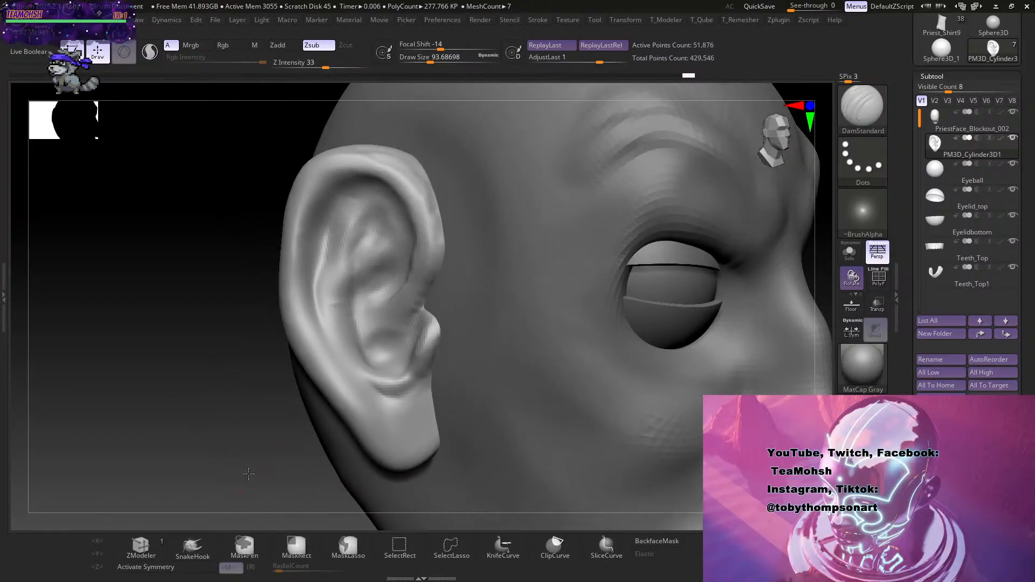
pyautogui.moveTo(219, 473); pyautogui.dragTo(232, 477)
pyautogui.press('s')
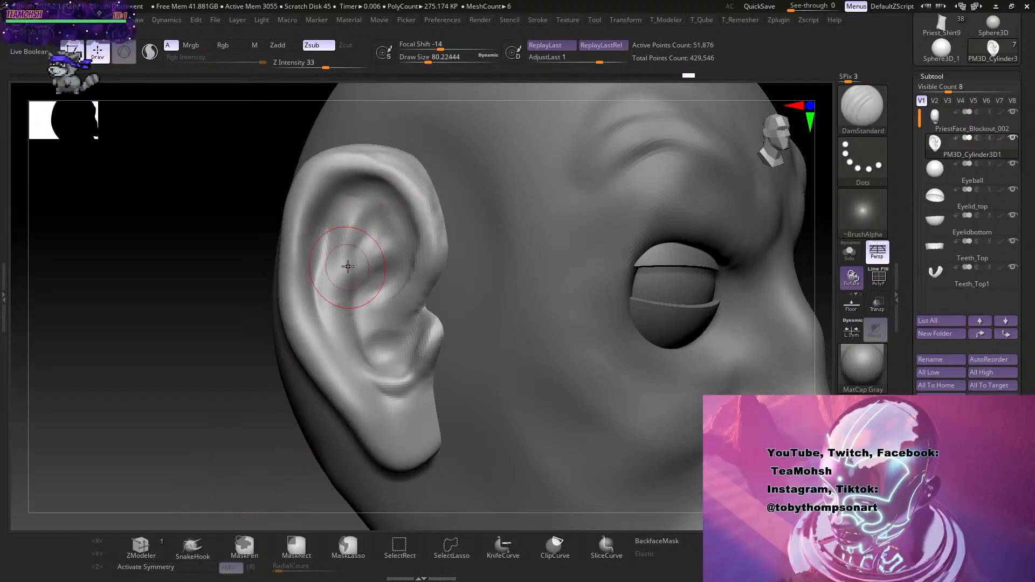
pyautogui.press('s')
pyautogui.moveTo(349, 266); pyautogui.dragTo(344, 267)
pyautogui.moveTo(355, 206); pyautogui.dragTo(348, 306)
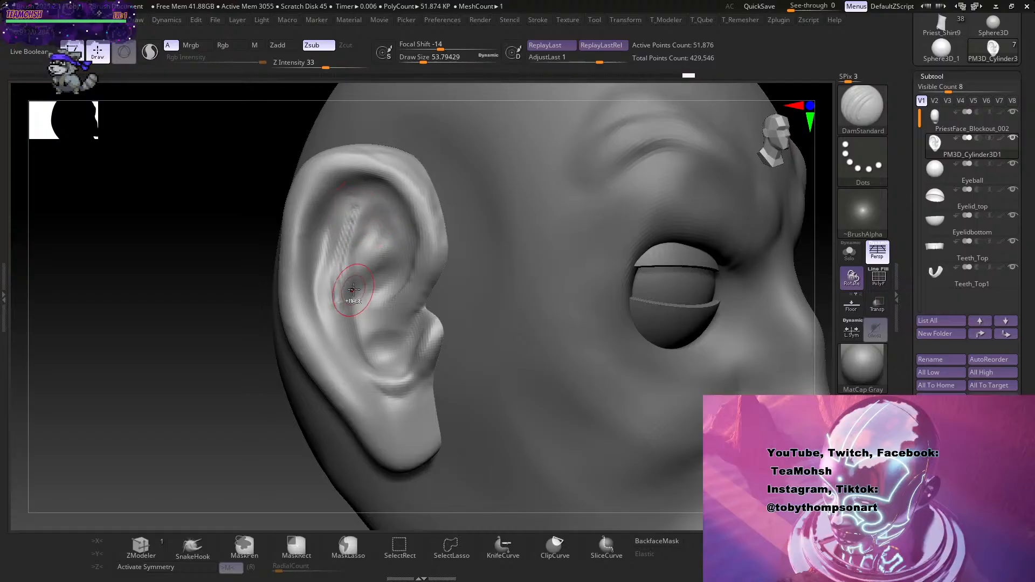
pyautogui.hotkey('ctrl', 'z')
# Build up the antihelix ridge inside the upper ear with ClayBuildup strokes.
pyautogui.press('b')
pyautogui.press('c')
pyautogui.press('b')
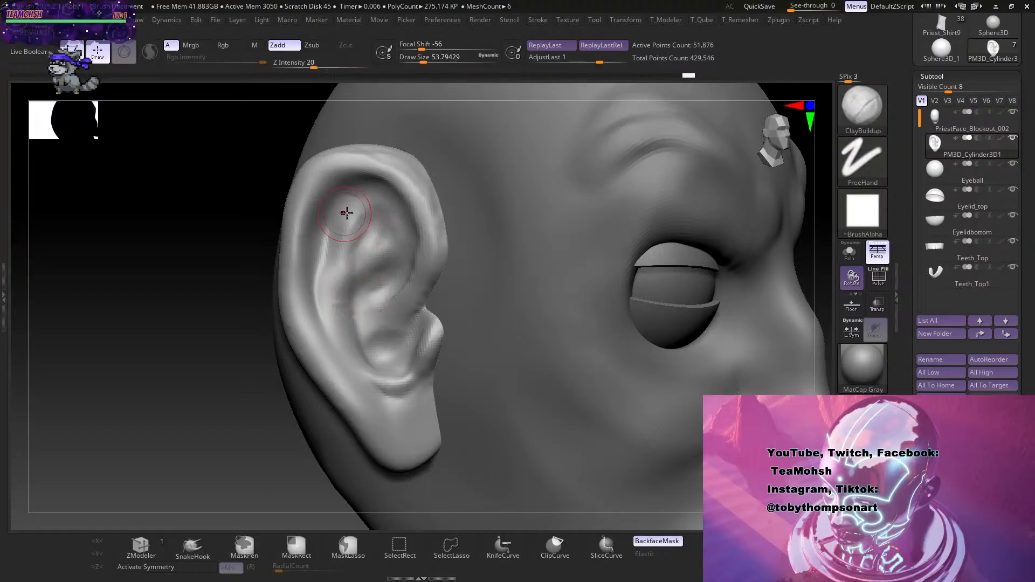
pyautogui.moveTo(348, 238); pyautogui.dragTo(333, 331)
pyautogui.moveTo(333, 237); pyautogui.dragTo(332, 335)
# Cut DamStandard creases along the groove between the antihelix and rim, from the upper ear down to the lobe.
pyautogui.moveTo(264, 369)
pyautogui.mouseDown()
pyautogui.moveTo(251, 458)
pyautogui.moveTo(282, 476)
pyautogui.moveTo(289, 469)
pyautogui.mouseUp()
pyautogui.press('ctrl')
pyautogui.keyDown('ctrl'); pyautogui.click(293, 472); pyautogui.keyUp('ctrl')
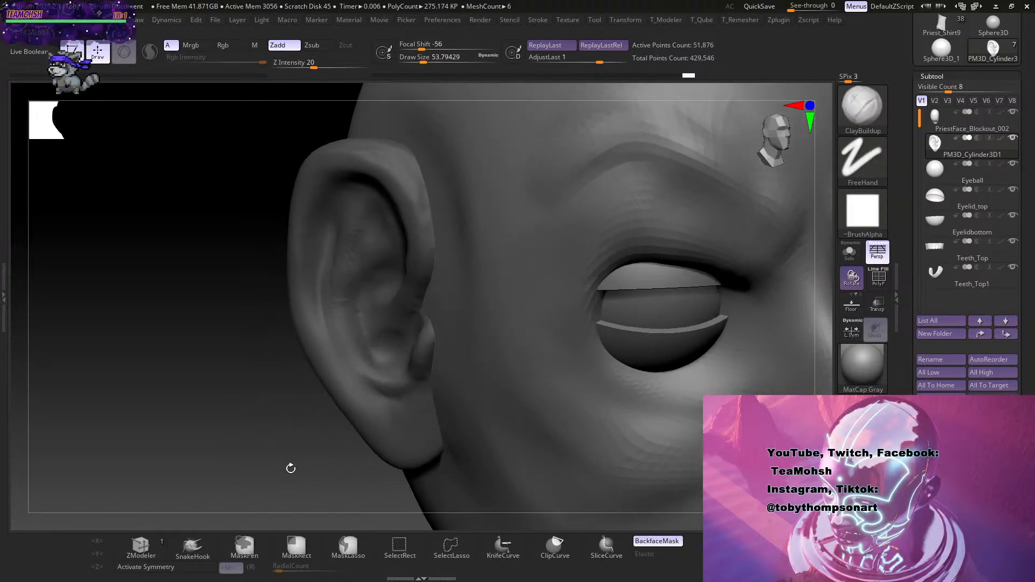
pyautogui.moveTo(242, 428)
pyautogui.keyDown('ctrl'); pyautogui.mouseDown()
pyautogui.moveTo(247, 476)
pyautogui.moveTo(241, 468)
pyautogui.mouseUp(); pyautogui.keyUp('ctrl')
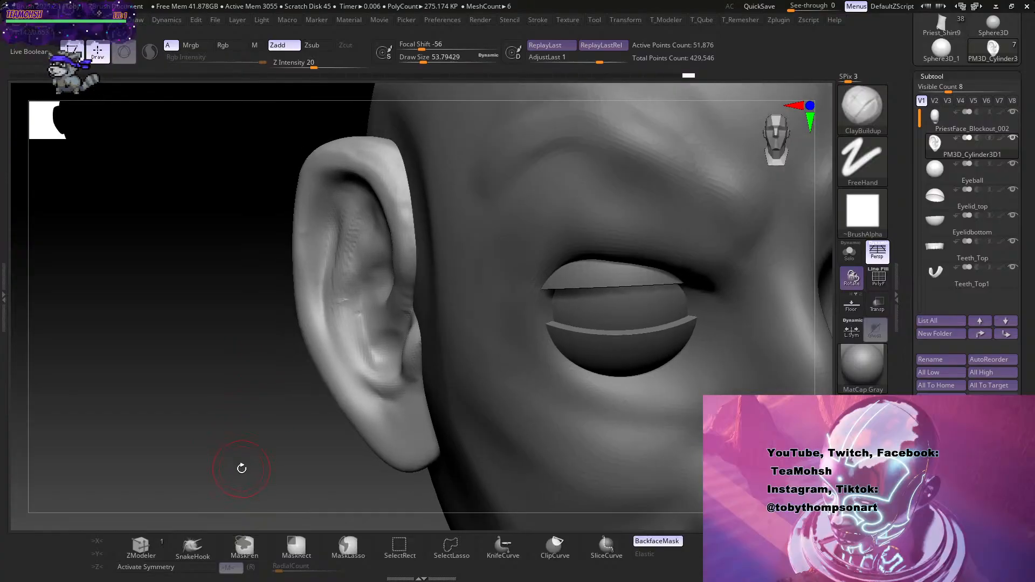
pyautogui.press('b')
pyautogui.press('d')
pyautogui.press('s')
pyautogui.moveTo(340, 360); pyautogui.dragTo(324, 291)
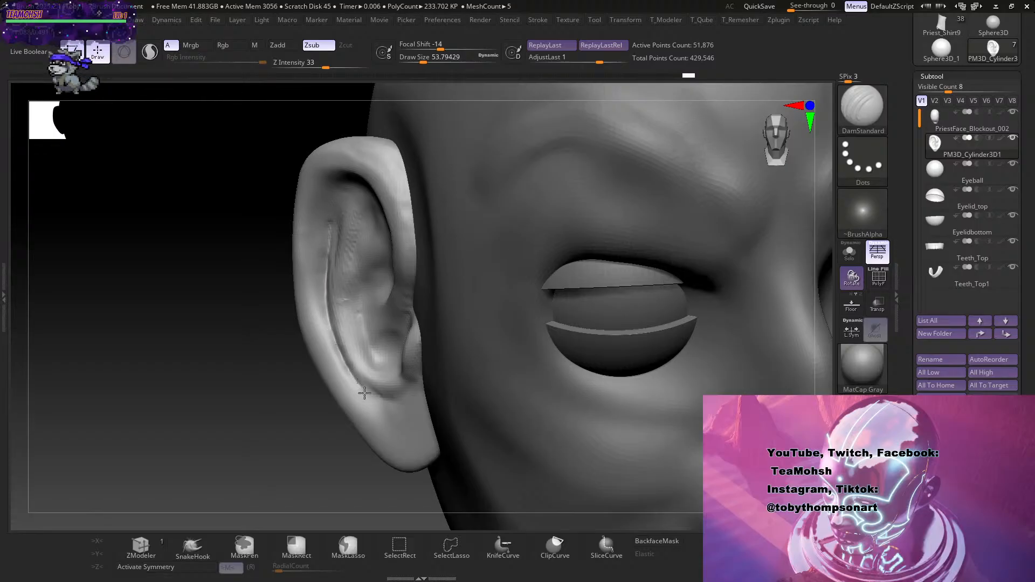
pyautogui.moveTo(365, 394); pyautogui.dragTo(330, 327)
pyautogui.moveTo(378, 404); pyautogui.dragTo(329, 320)
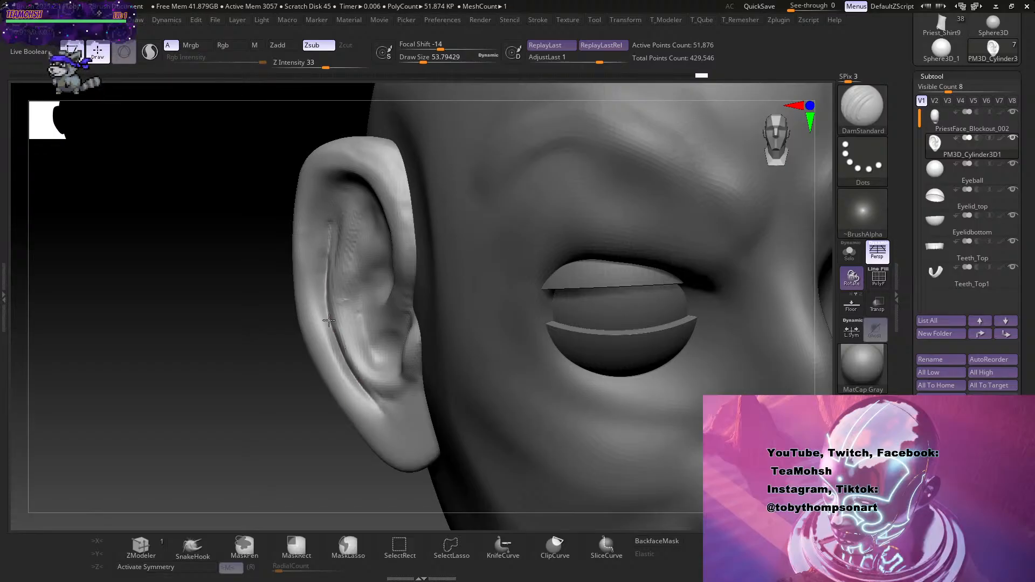
# Extend the groove's crease at its lower end toward the lobe and smooth up along the antihelix.
pyautogui.moveTo(253, 340); pyautogui.dragTo(345, 343)
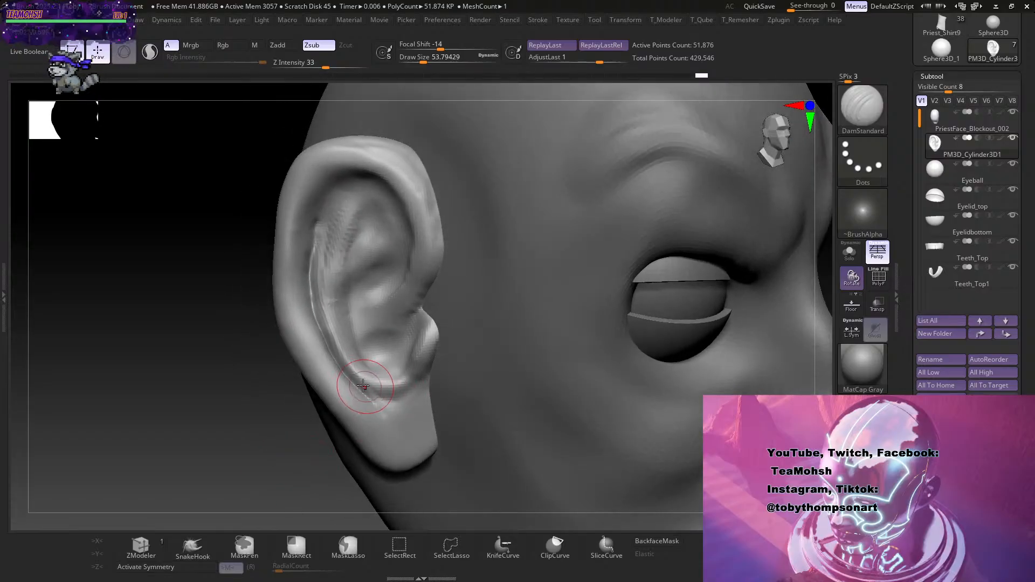
pyautogui.moveTo(357, 387); pyautogui.dragTo(376, 401)
pyautogui.moveTo(329, 443); pyautogui.dragTo(318, 466)
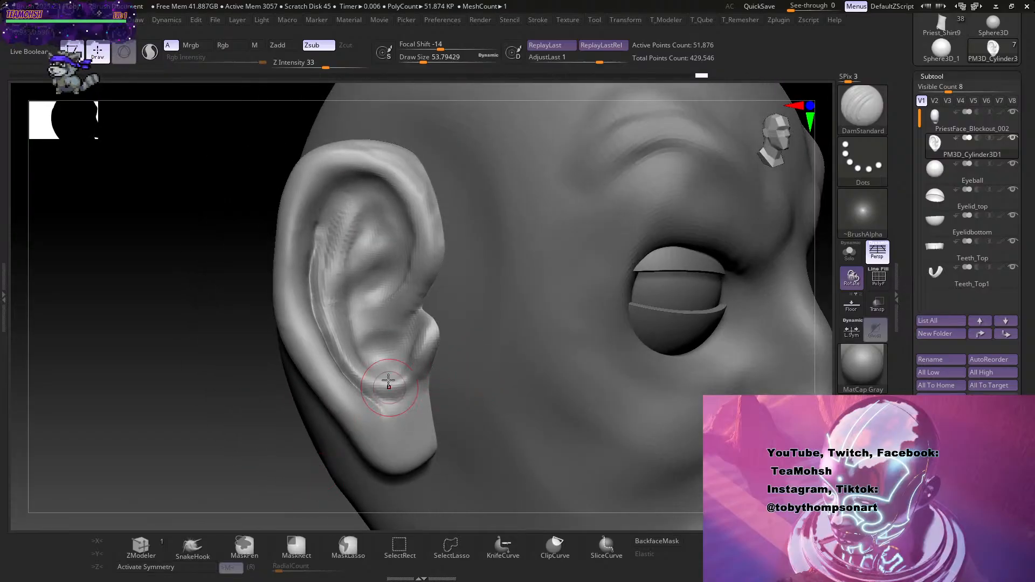
pyautogui.moveTo(389, 388)
pyautogui.keyDown('shift'); pyautogui.mouseDown()
pyautogui.moveTo(373, 393)
pyautogui.moveTo(331, 351)
pyautogui.moveTo(323, 231)
pyautogui.moveTo(326, 240)
pyautogui.mouseUp(); pyautogui.keyUp('shift')
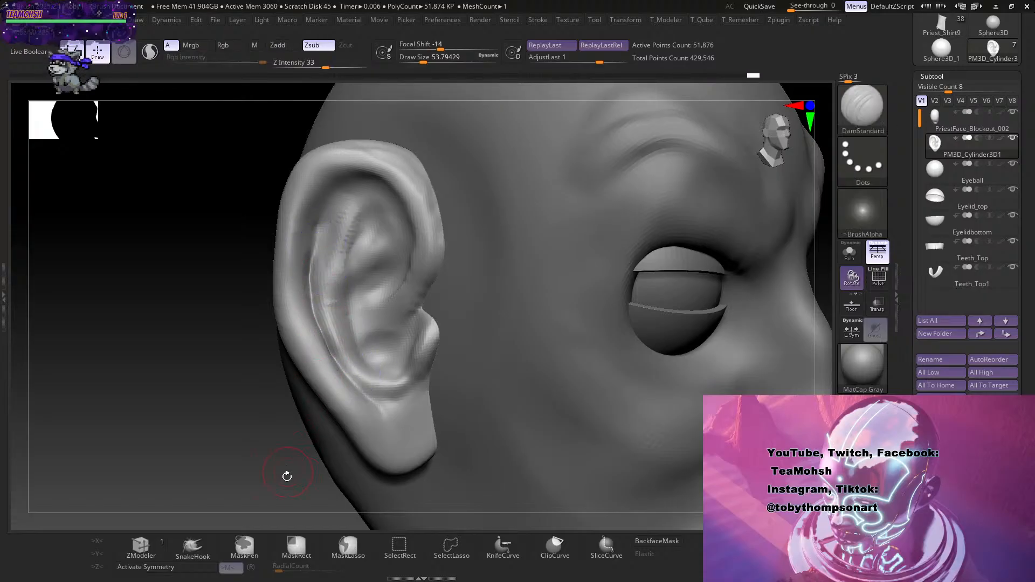
# Add volume along the lower outer rim of the ear with ClayBuildup.
pyautogui.moveTo(286, 474)
pyautogui.mouseDown()
pyautogui.moveTo(266, 479)
pyautogui.moveTo(264, 432)
pyautogui.mouseUp()
pyautogui.press('b')
pyautogui.press('c')
pyautogui.press('b')
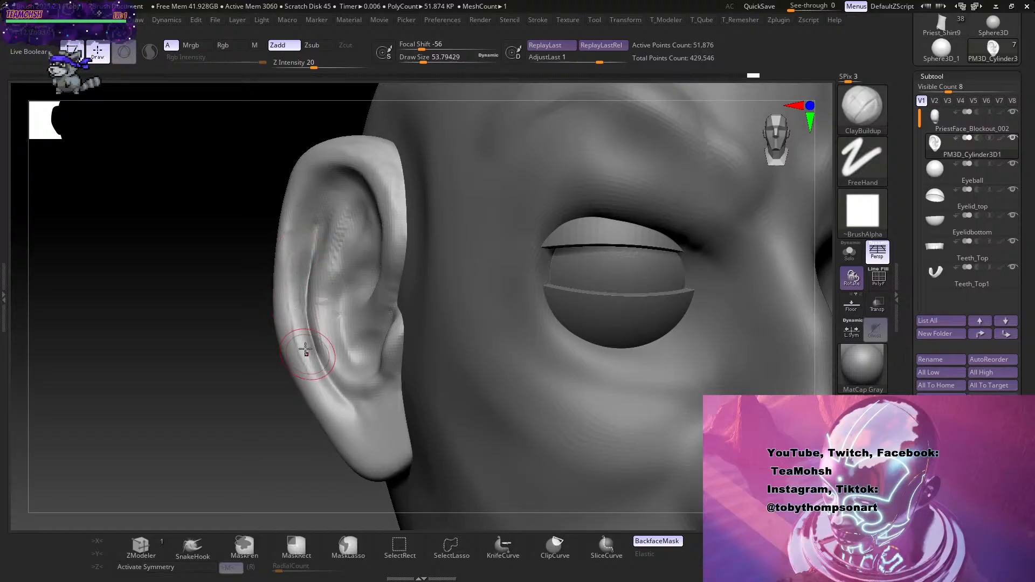
pyautogui.moveTo(300, 330)
pyautogui.mouseDown()
pyautogui.moveTo(302, 245)
pyautogui.moveTo(289, 287)
pyautogui.moveTo(330, 399)
pyautogui.mouseUp()
# Recut the groove inside the outer rim down to the lobe with DamStandard and smooth it.
pyautogui.moveTo(310, 362); pyautogui.dragTo(376, 389, button='right')
pyautogui.press('b')
pyautogui.press('d')
pyautogui.press('s')
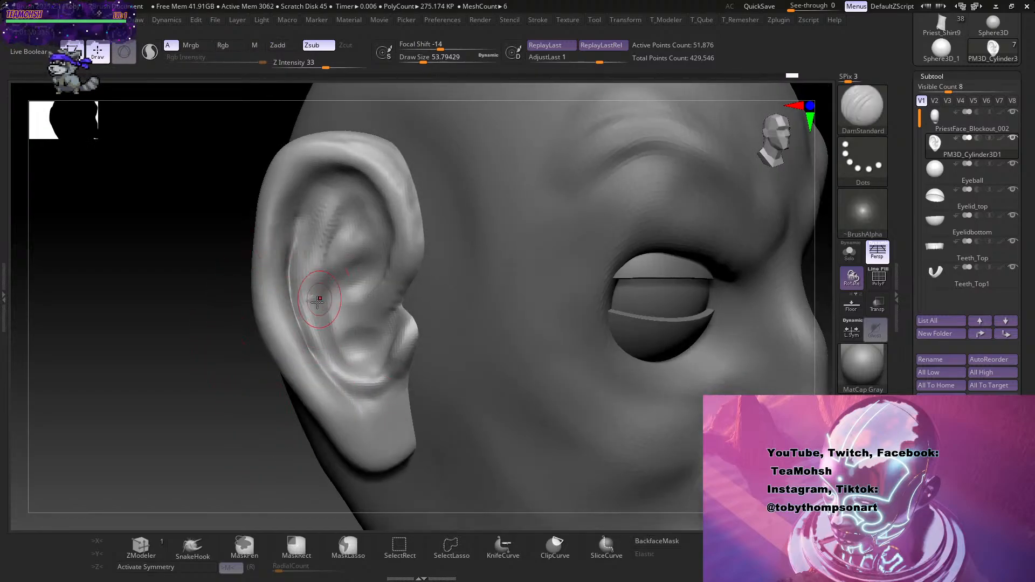
pyautogui.moveTo(296, 317); pyautogui.dragTo(343, 391)
pyautogui.moveTo(326, 372); pyautogui.dragTo(277, 379, button='right')
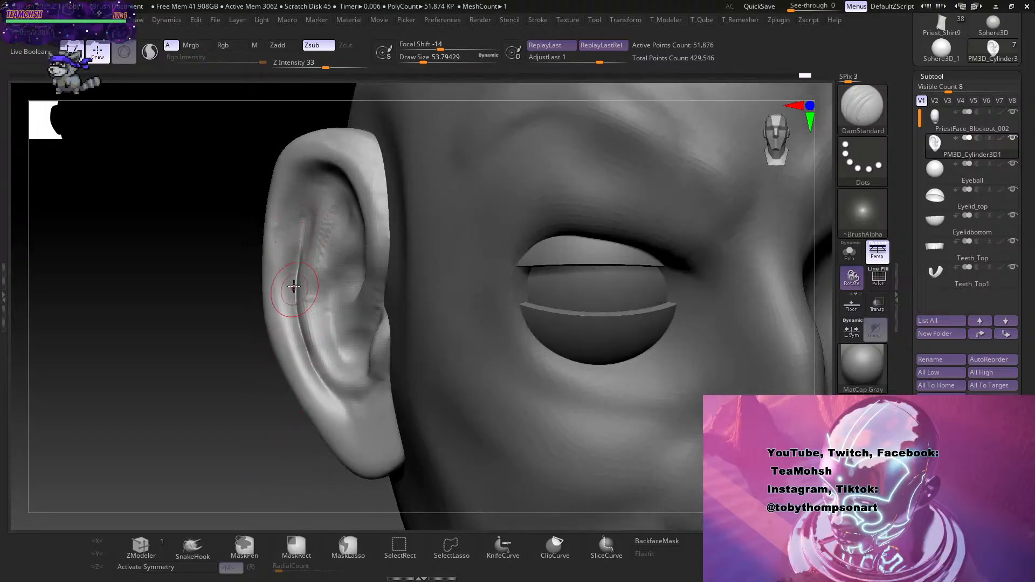
pyautogui.moveTo(346, 408)
pyautogui.mouseDown()
pyautogui.moveTo(302, 329)
pyautogui.moveTo(298, 259)
pyautogui.mouseUp()
pyautogui.moveTo(306, 223)
pyautogui.keyDown('shift'); pyautogui.mouseDown()
pyautogui.moveTo(299, 300)
pyautogui.moveTo(335, 393)
pyautogui.mouseUp(); pyautogui.keyUp('shift')
# Carve a DamStandard crease behind the ear's upper rim, where it meets the ear's back, at draw size about 77.
pyautogui.moveTo(261, 450); pyautogui.dragTo(292, 467, button='right')
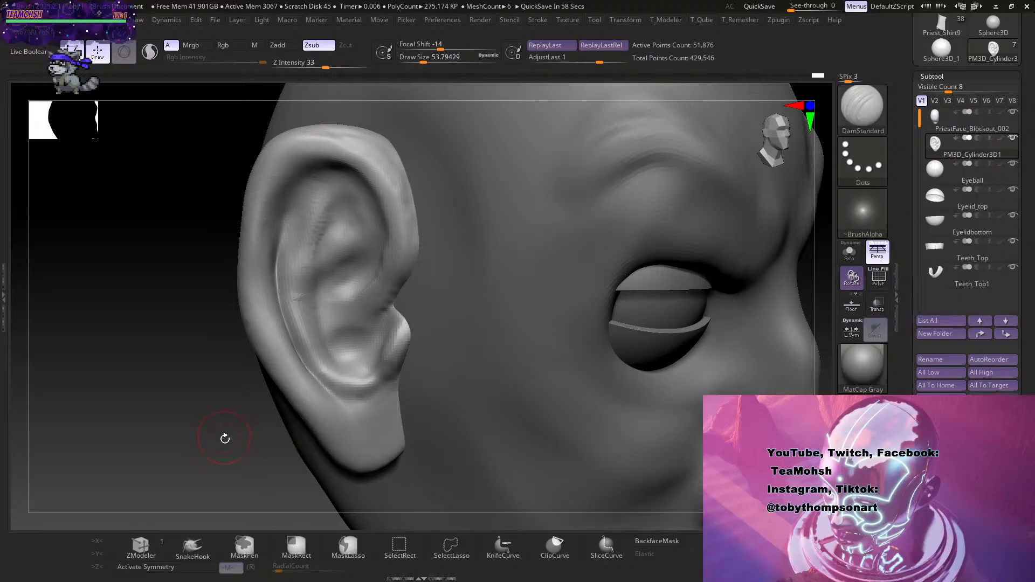
pyautogui.moveTo(225, 439); pyautogui.dragTo(753, 310, button='right')
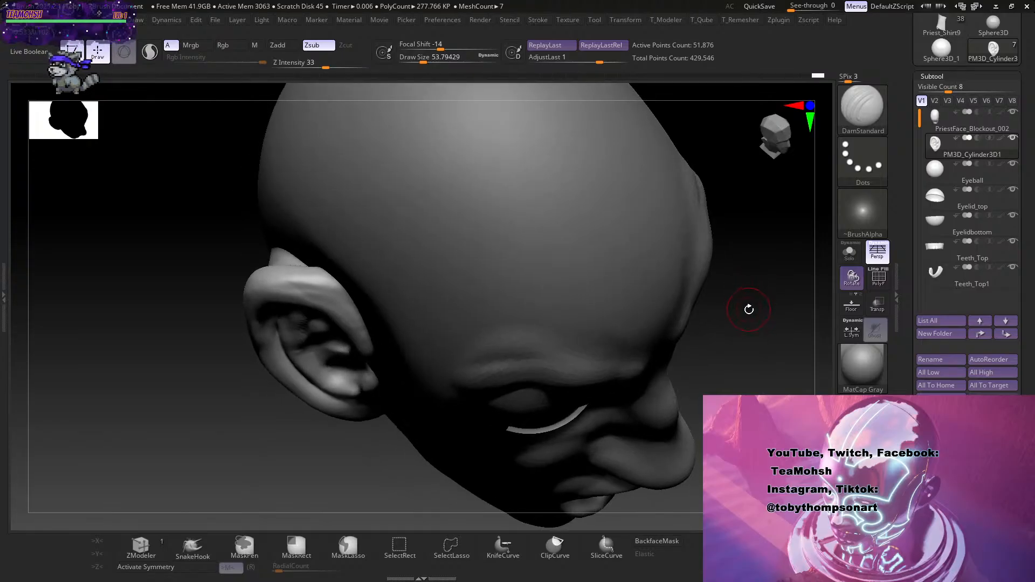
pyautogui.moveTo(311, 262)
pyautogui.mouseDown(button='right')
pyautogui.moveTo(208, 215)
pyautogui.moveTo(205, 250)
pyautogui.mouseUp(button='right')
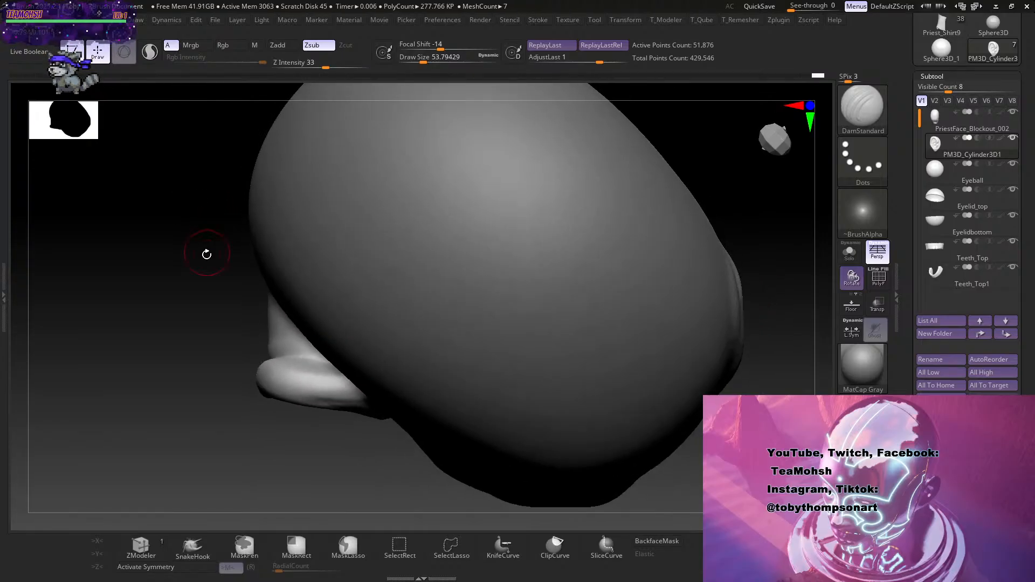
pyautogui.press('s')
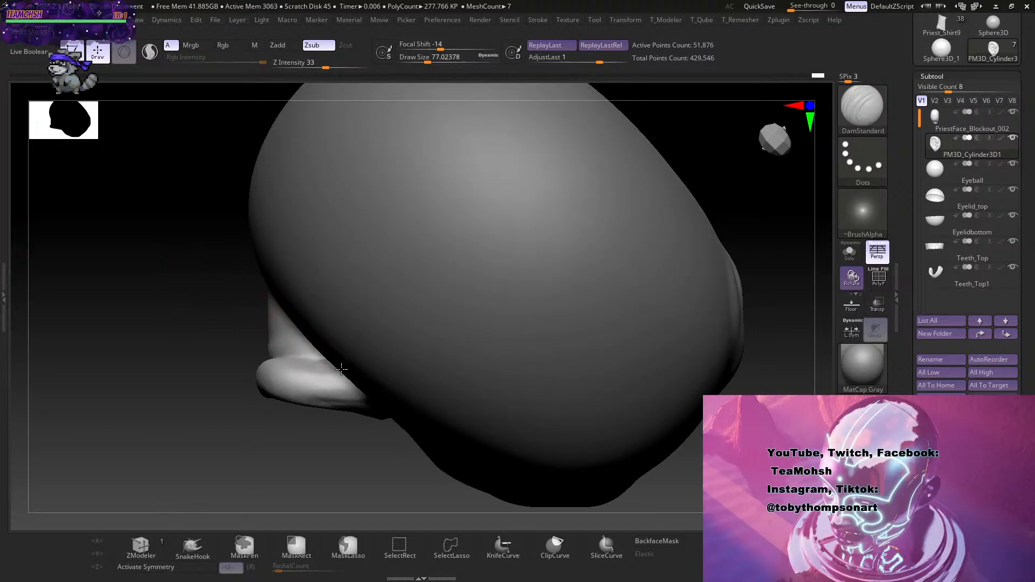
pyautogui.moveTo(232, 303); pyautogui.dragTo(227, 280, button='right')
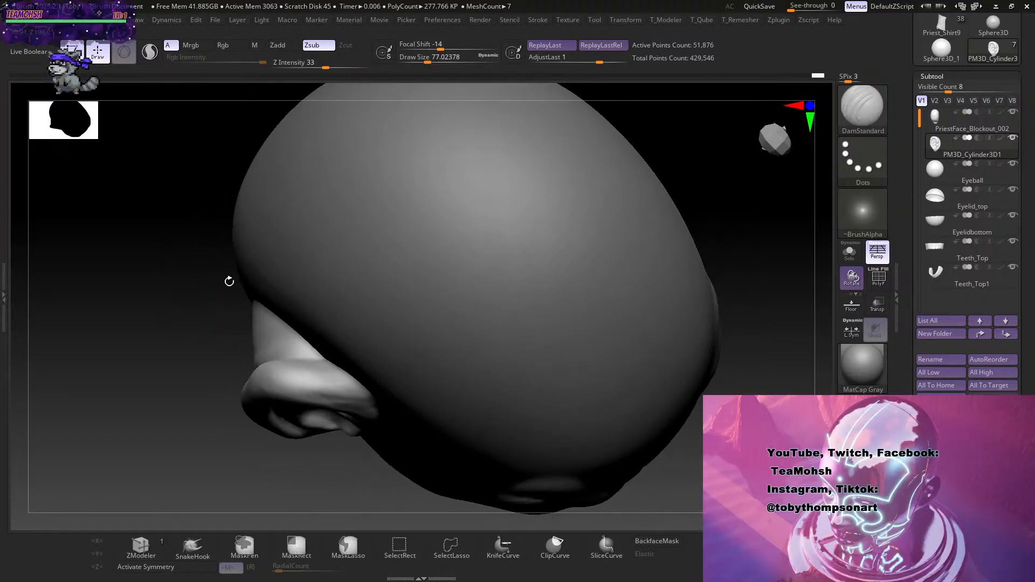
pyautogui.moveTo(306, 358); pyautogui.dragTo(334, 365)
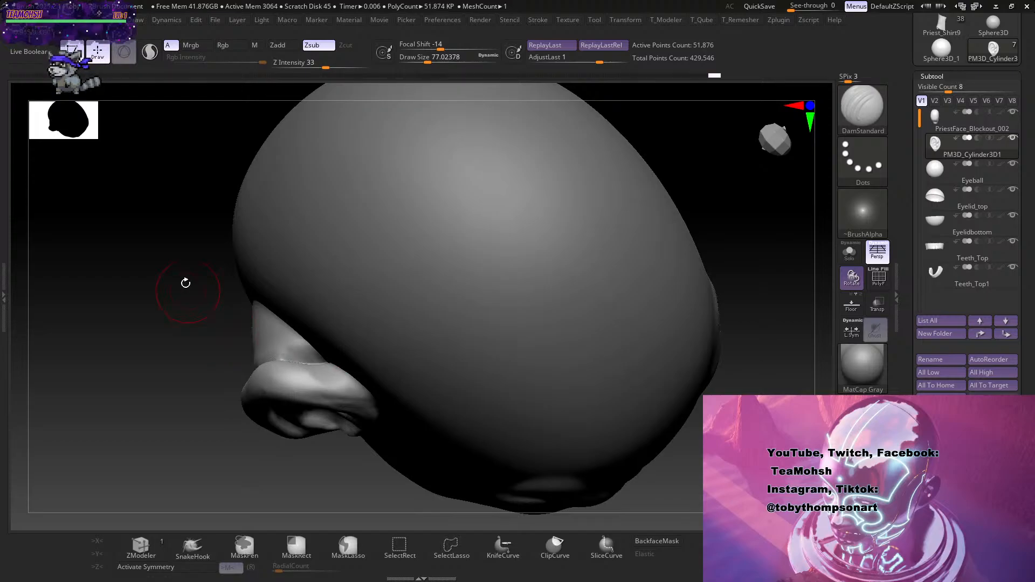
# Build up the back of the ear behind the upper rim with ClayBuildup and smooth the strokes.
pyautogui.moveTo(185, 282); pyautogui.dragTo(262, 346)
pyautogui.moveTo(592, 414); pyautogui.dragTo(554, 294)
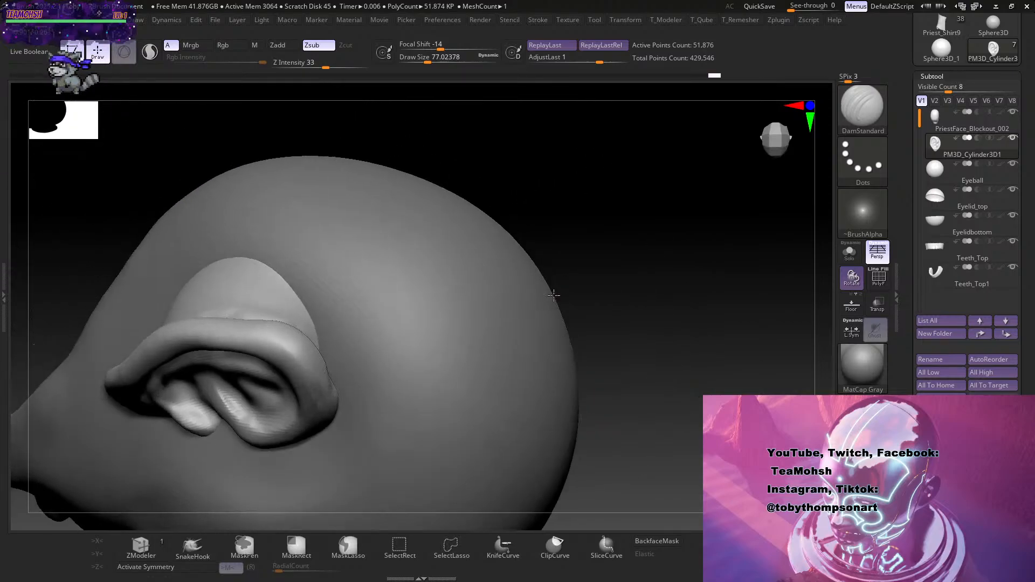
pyautogui.moveTo(755, 340); pyautogui.dragTo(599, 406)
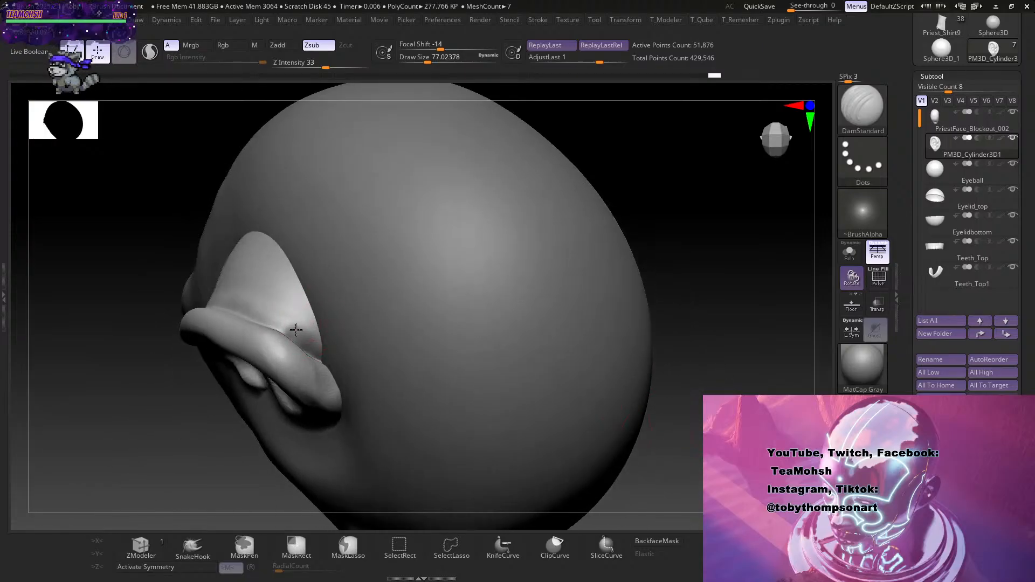
pyautogui.press('b')
pyautogui.press('c')
pyautogui.press('b')
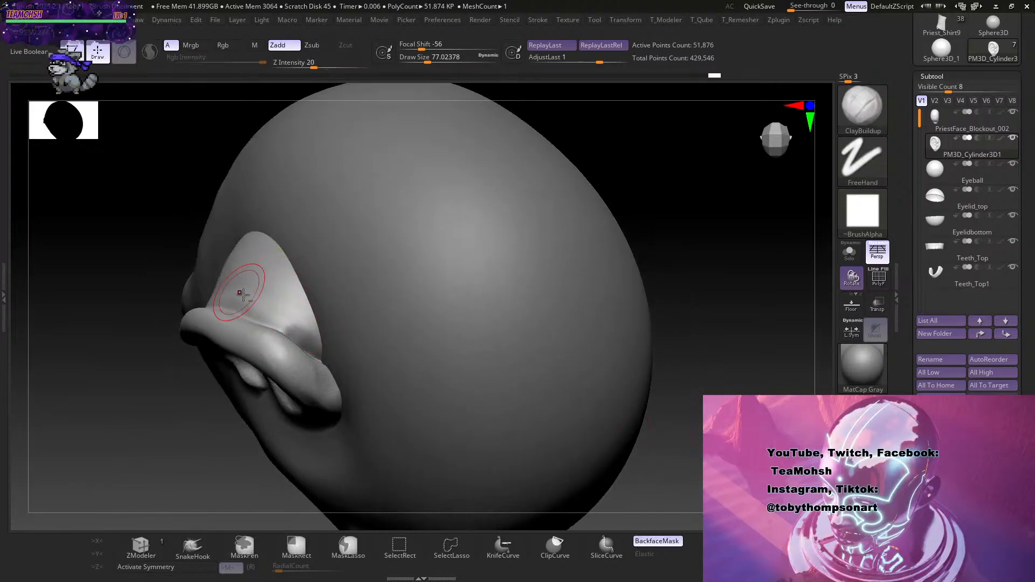
pyautogui.press('shift')
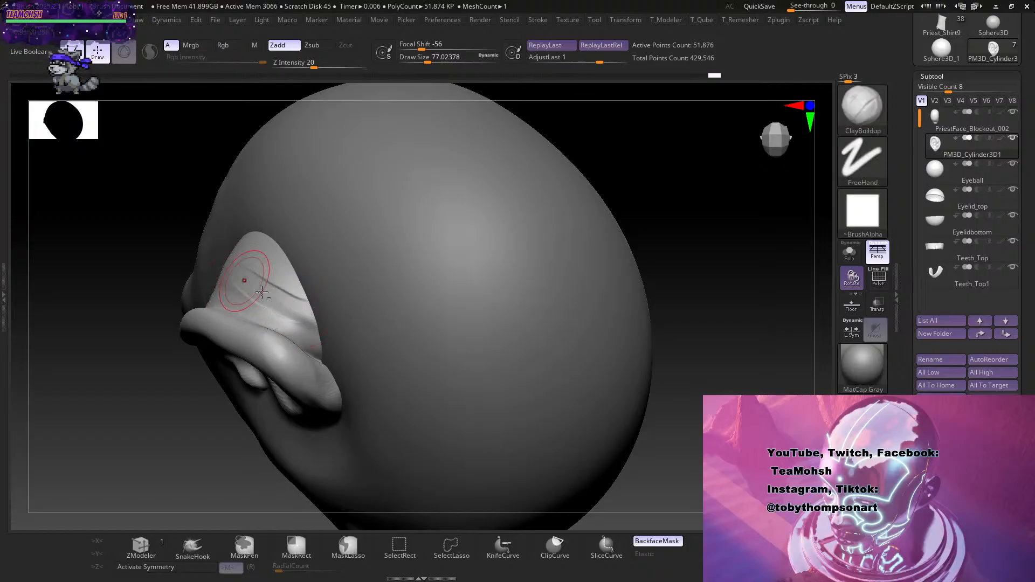
pyautogui.press('shift')
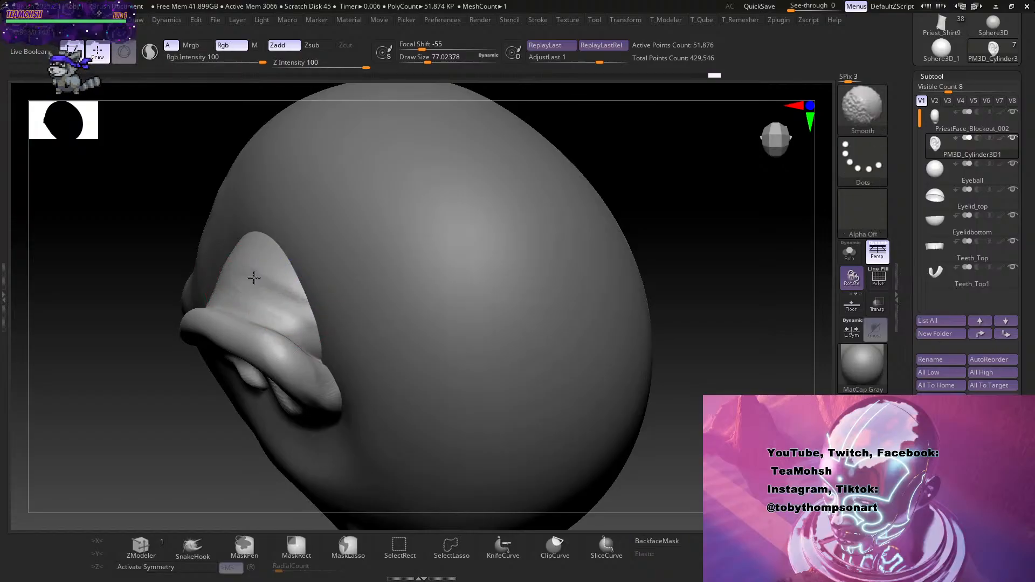
# Select the PriestFace_Blockout_002 head and push its underside below the ear inward with the Move brush at draw size about 274.
pyautogui.moveTo(688, 323)
pyautogui.mouseDown()
pyautogui.moveTo(682, 339)
pyautogui.moveTo(624, 365)
pyautogui.moveTo(578, 278)
pyautogui.moveTo(704, 259)
pyautogui.moveTo(745, 337)
pyautogui.mouseUp()
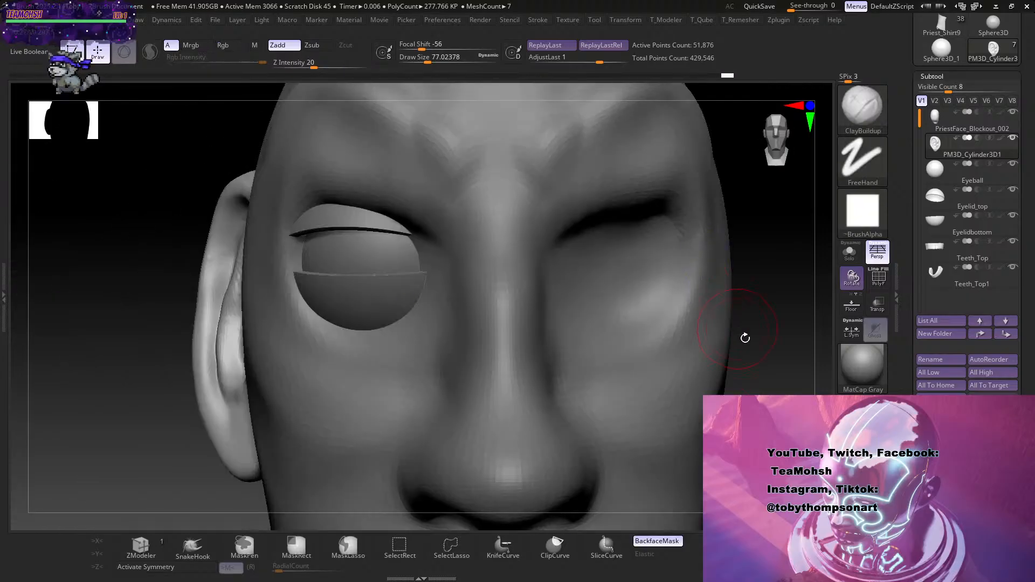
pyautogui.keyDown('alt'); pyautogui.moveTo(766, 410); pyautogui.dragTo(668, 315); pyautogui.keyUp('alt')
pyautogui.moveTo(607, 322); pyautogui.dragTo(596, 360)
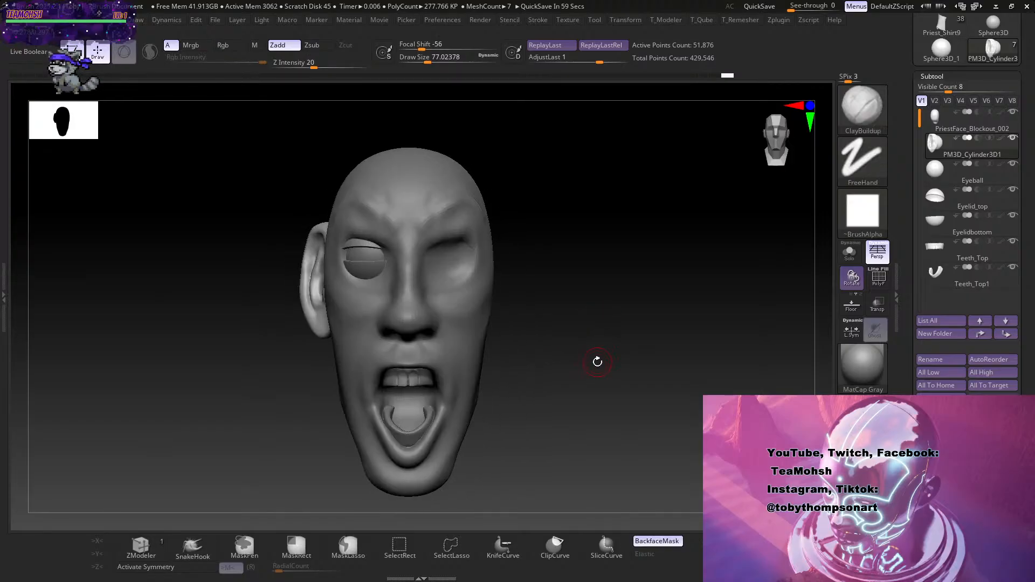
pyautogui.moveTo(550, 418); pyautogui.dragTo(614, 384)
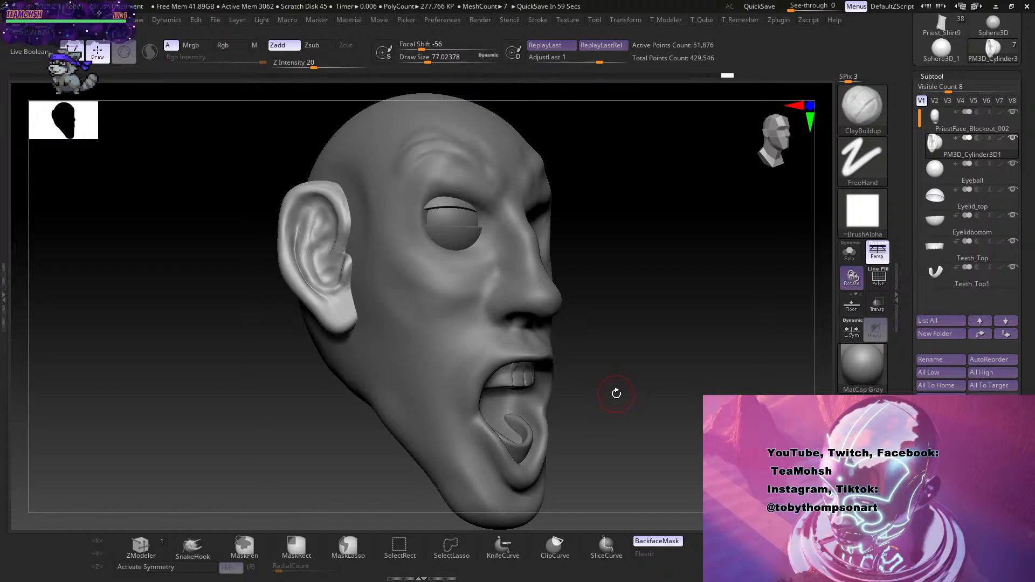
pyautogui.moveTo(616, 393); pyautogui.dragTo(636, 305)
pyautogui.moveTo(615, 422); pyautogui.dragTo(597, 353)
pyautogui.keyDown('alt'); pyautogui.click(447, 444); pyautogui.keyUp('alt')
pyautogui.press('s')
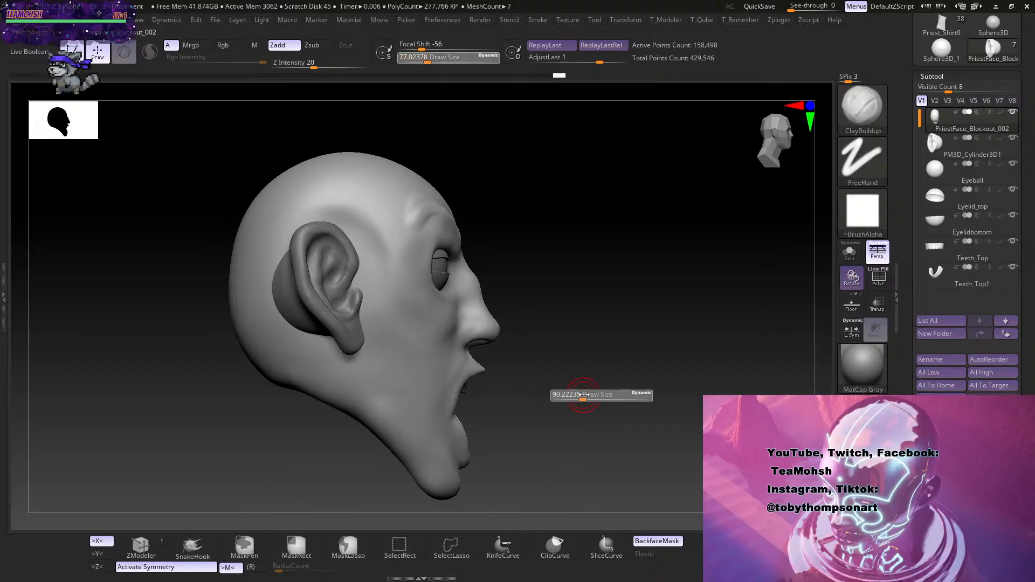
pyautogui.moveTo(603, 394); pyautogui.dragTo(604, 392)
pyautogui.press('b')
pyautogui.press('m')
pyautogui.press('v')
pyautogui.moveTo(642, 302)
pyautogui.mouseDown()
pyautogui.moveTo(620, 315)
pyautogui.moveTo(634, 306)
pyautogui.mouseUp()
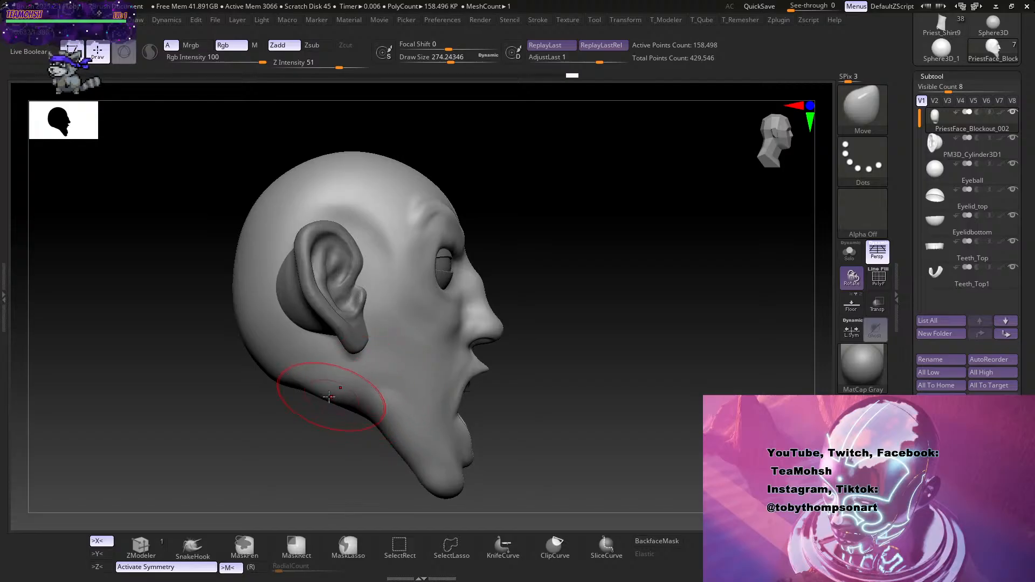
pyautogui.moveTo(307, 393)
pyautogui.mouseDown()
pyautogui.moveTo(315, 360)
pyautogui.moveTo(343, 375)
pyautogui.mouseUp()
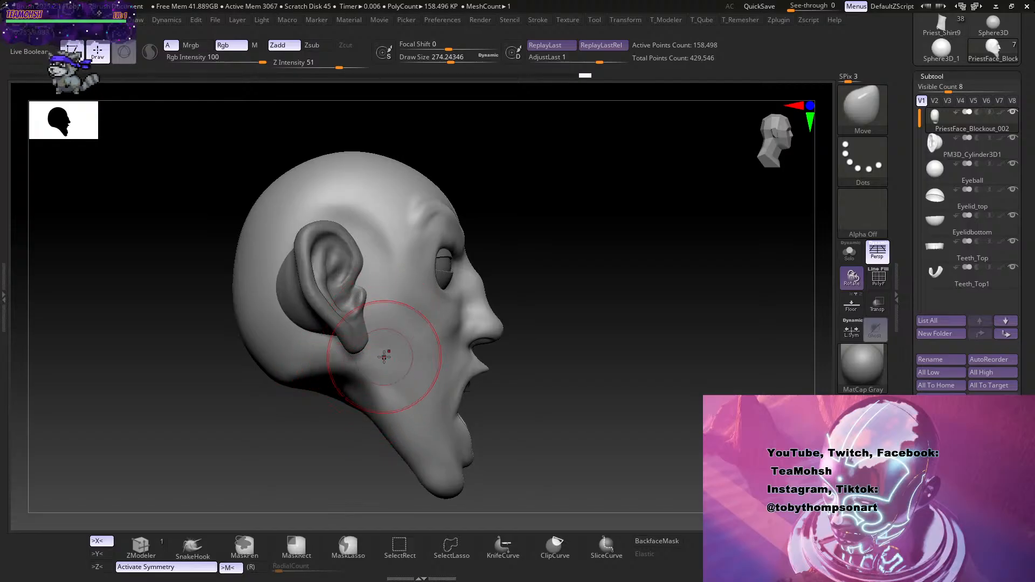
# Smooth the neck surface beneath the back of the skull on the head mesh.
pyautogui.moveTo(330, 453)
pyautogui.mouseDown()
pyautogui.moveTo(426, 439)
pyautogui.moveTo(431, 401)
pyautogui.mouseUp()
pyautogui.keyDown('shift'); pyautogui.moveTo(291, 405); pyautogui.dragTo(308, 417); pyautogui.keyUp('shift')
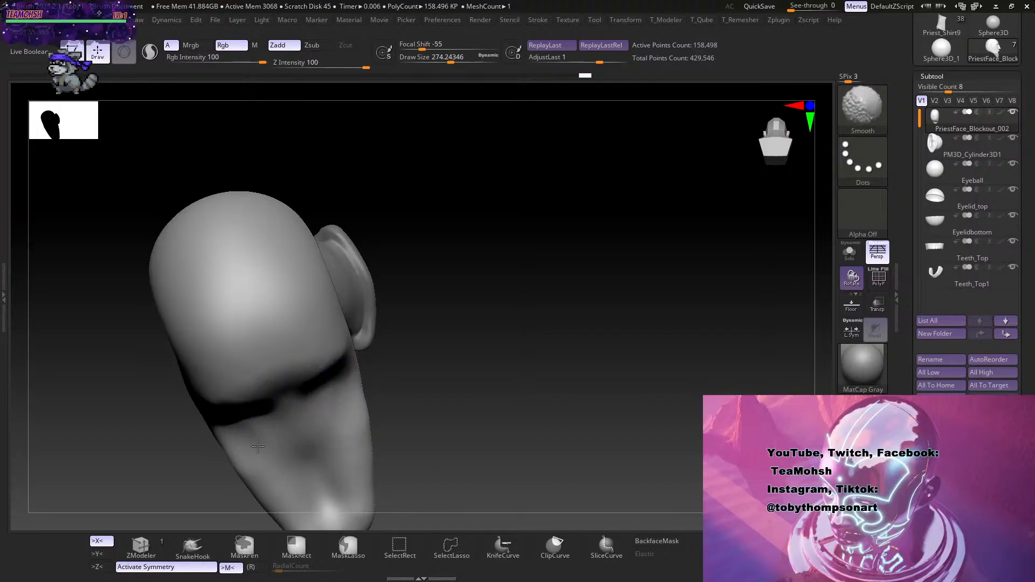
pyautogui.moveTo(451, 351)
pyautogui.mouseDown()
pyautogui.moveTo(474, 358)
pyautogui.moveTo(393, 430)
pyautogui.moveTo(430, 390)
pyautogui.moveTo(418, 386)
pyautogui.moveTo(469, 400)
pyautogui.moveTo(441, 365)
pyautogui.moveTo(379, 330)
pyautogui.mouseUp()
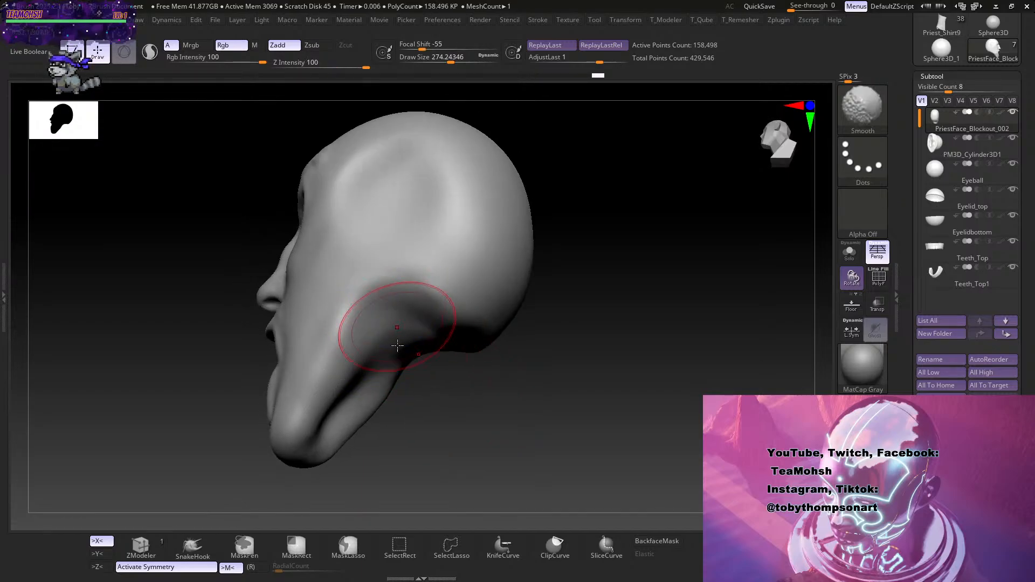
# Make the ear subtool active and reduce the Move brush's draw size to about 124.
pyautogui.moveTo(403, 428)
pyautogui.mouseDown()
pyautogui.moveTo(442, 447)
pyautogui.moveTo(460, 427)
pyautogui.moveTo(553, 446)
pyautogui.moveTo(540, 413)
pyautogui.moveTo(587, 291)
pyautogui.moveTo(601, 296)
pyautogui.moveTo(587, 354)
pyautogui.moveTo(615, 393)
pyautogui.moveTo(614, 358)
pyautogui.moveTo(568, 379)
pyautogui.moveTo(622, 370)
pyautogui.mouseUp()
pyautogui.moveTo(720, 305)
pyautogui.mouseDown()
pyautogui.moveTo(711, 331)
pyautogui.moveTo(785, 413)
pyautogui.mouseUp()
pyautogui.moveTo(772, 294)
pyautogui.mouseDown()
pyautogui.moveTo(727, 282)
pyautogui.moveTo(763, 278)
pyautogui.moveTo(768, 334)
pyautogui.moveTo(756, 329)
pyautogui.moveTo(747, 357)
pyautogui.mouseUp()
pyautogui.keyDown('alt'); pyautogui.click(263, 251); pyautogui.keyUp('alt')
pyautogui.press('s')
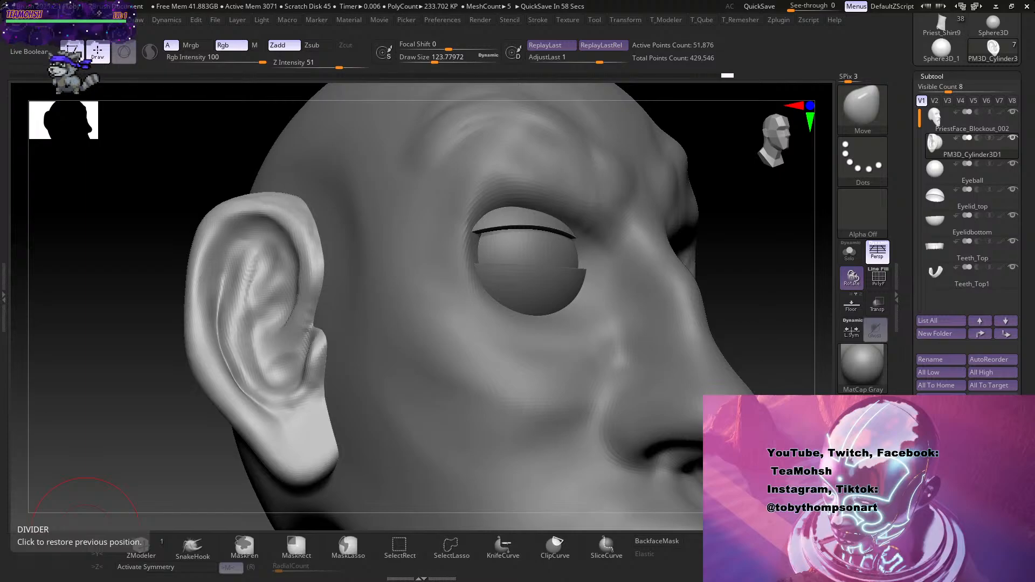
# Switch to the browser, look through the SoundCloud home page, and return to ZBrush.
pyautogui.moveTo(0, 19); pyautogui.dragTo(472, 7)
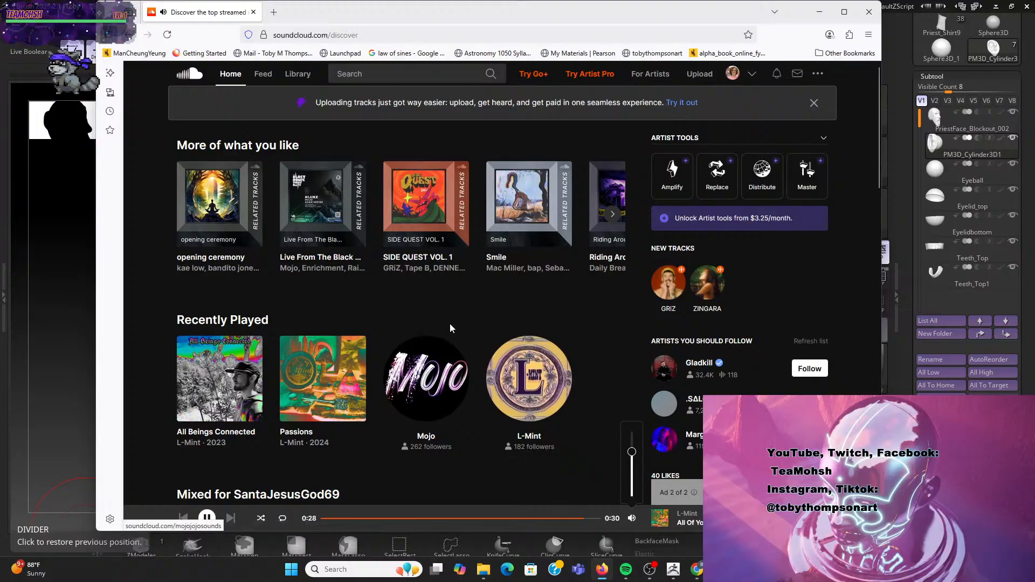
pyautogui.scroll(-2, 450, 323)
pyautogui.scroll(-1, 439, 334)
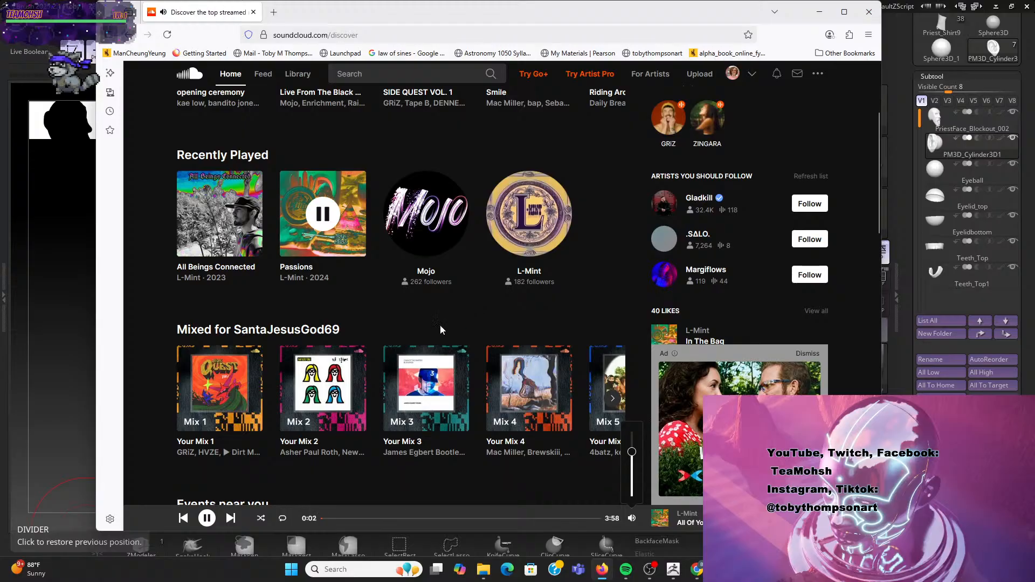
pyautogui.scroll(3, 483, 204)
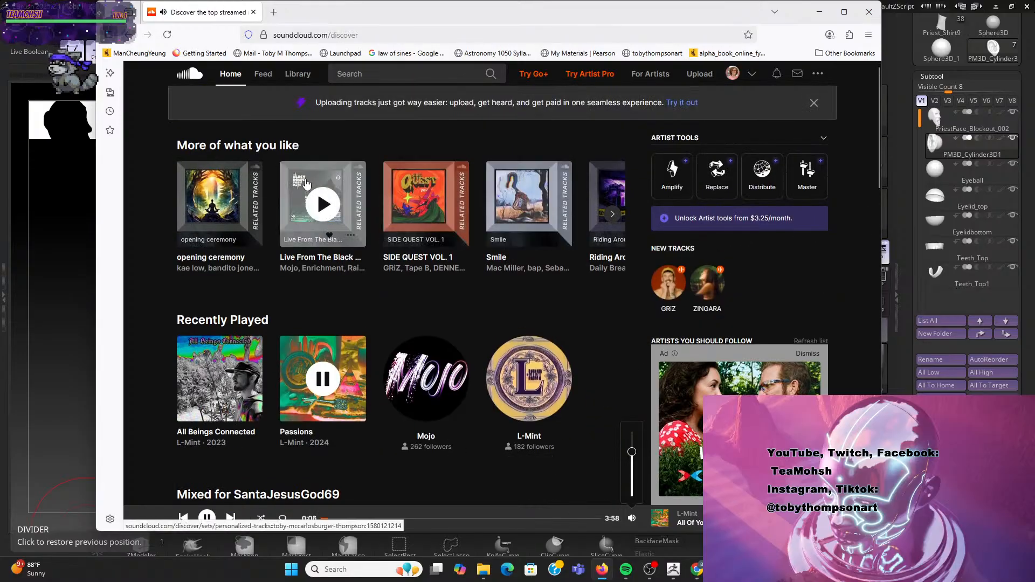
pyautogui.scroll(-2, 333, 194)
pyautogui.hotkey('alt', 'Tab')
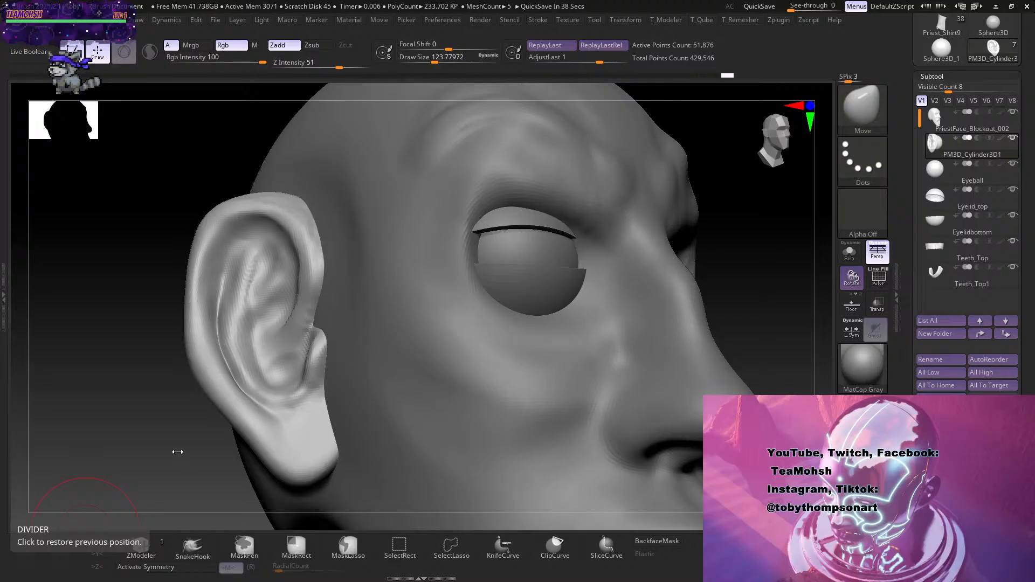
# Build up and smooth the inner fold in the upper half of the ear using ClayBuildup at draw size about 62.
pyautogui.moveTo(178, 452)
pyautogui.mouseDown()
pyautogui.moveTo(208, 456)
pyautogui.moveTo(165, 466)
pyautogui.moveTo(159, 449)
pyautogui.moveTo(185, 462)
pyautogui.moveTo(192, 437)
pyautogui.mouseUp()
pyautogui.press('s')
pyautogui.press('b')
pyautogui.press('c')
pyautogui.press('b')
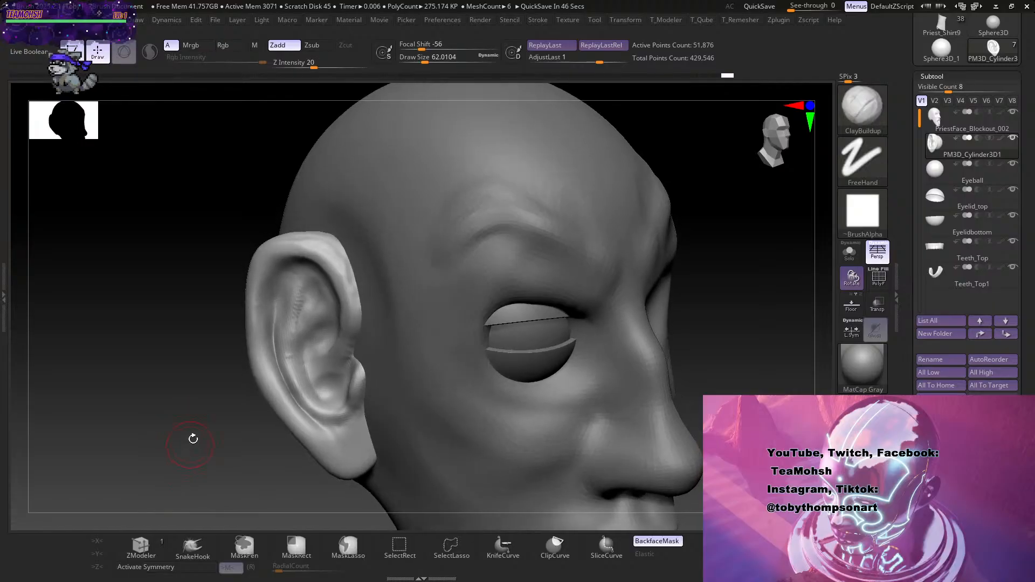
pyautogui.moveTo(199, 476); pyautogui.dragTo(231, 455)
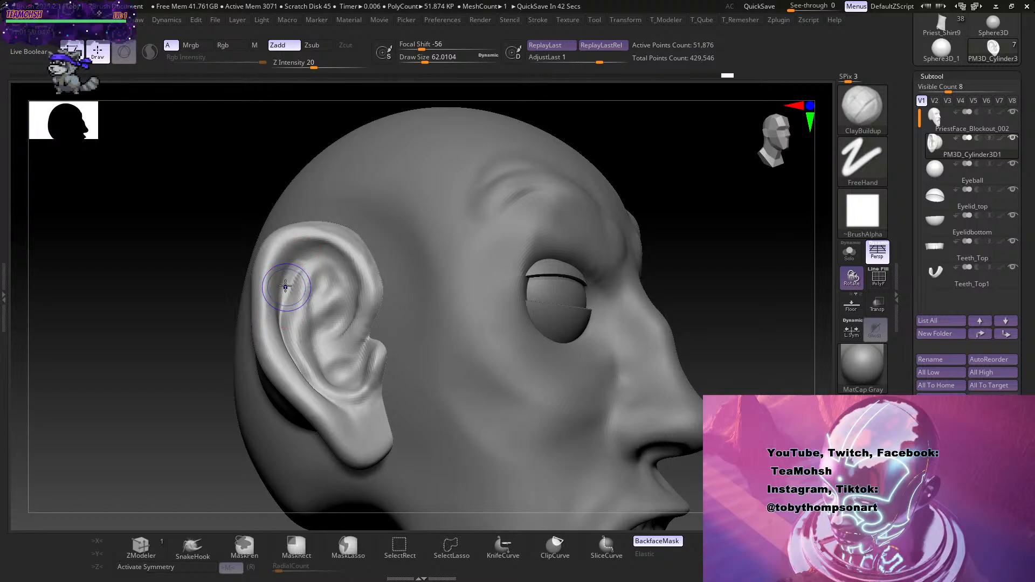
pyautogui.press('shift')
pyautogui.moveTo(700, 233); pyautogui.dragTo(700, 257)
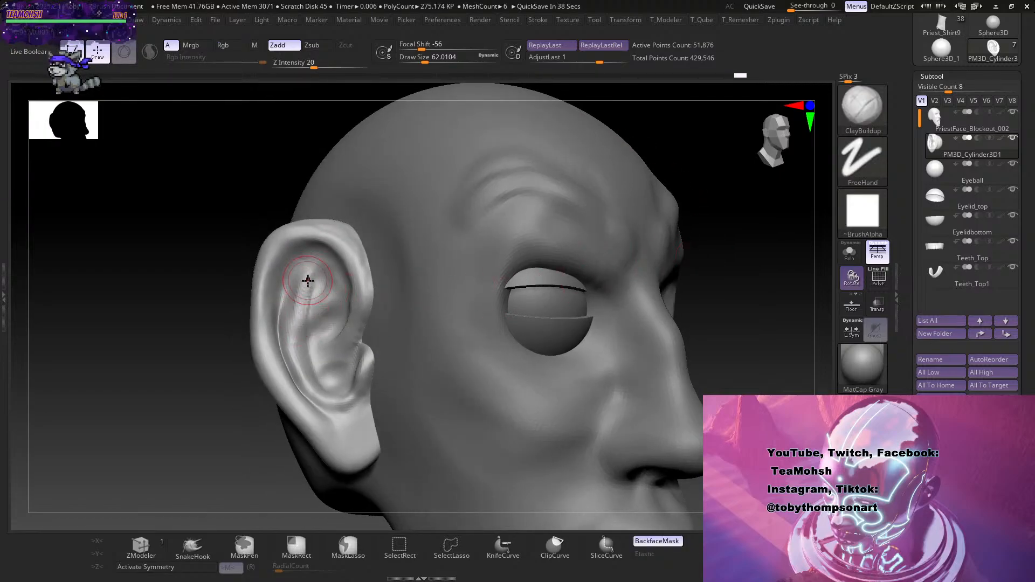
pyautogui.moveTo(308, 281)
pyautogui.mouseDown()
pyautogui.moveTo(295, 329)
pyautogui.moveTo(317, 292)
pyautogui.mouseUp()
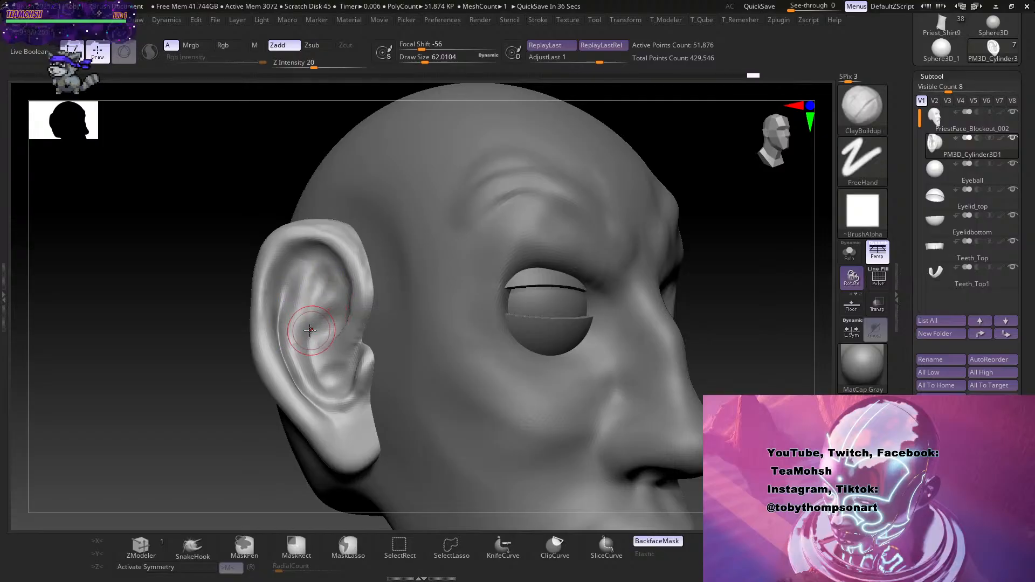
pyautogui.moveTo(310, 330)
pyautogui.mouseDown()
pyautogui.moveTo(324, 329)
pyautogui.moveTo(329, 296)
pyautogui.mouseUp()
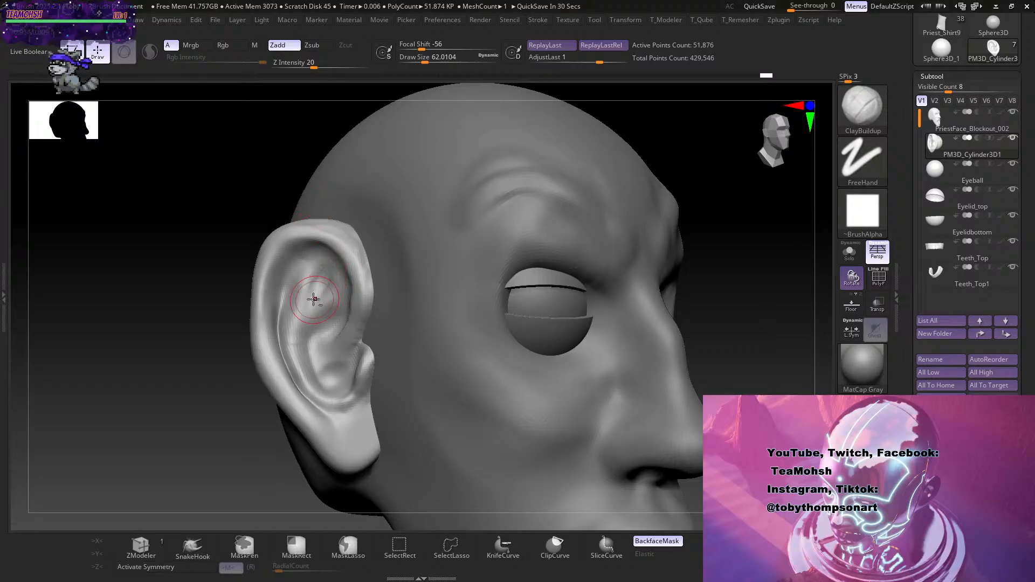
# Carve the hollows inside the ear's upper and front rim with ClayBuildup and smooth them.
pyautogui.moveTo(315, 280)
pyautogui.keyDown('alt'); pyautogui.mouseDown()
pyautogui.moveTo(320, 290)
pyautogui.moveTo(332, 262)
pyautogui.mouseUp(); pyautogui.keyUp('alt')
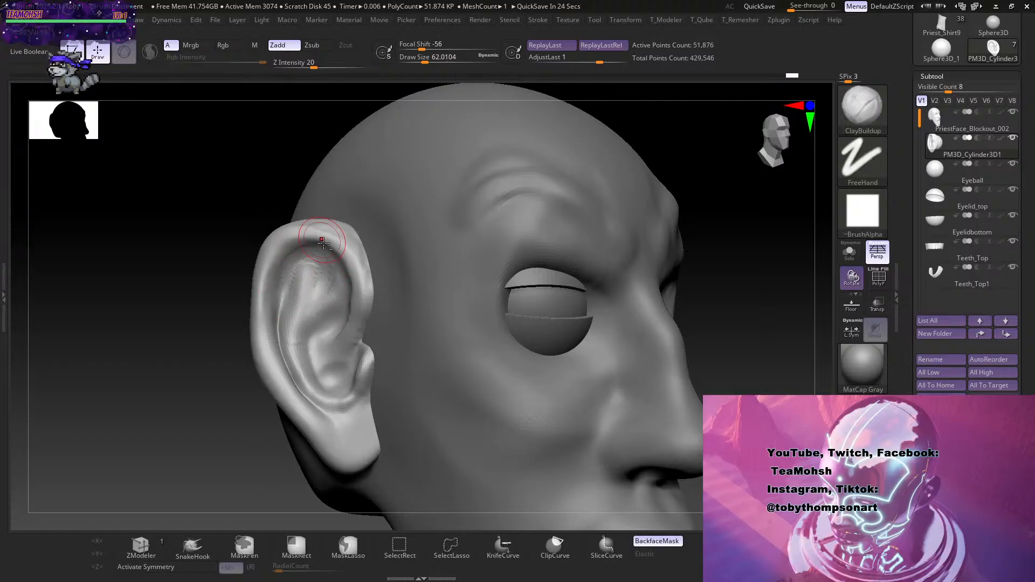
pyautogui.press('shift')
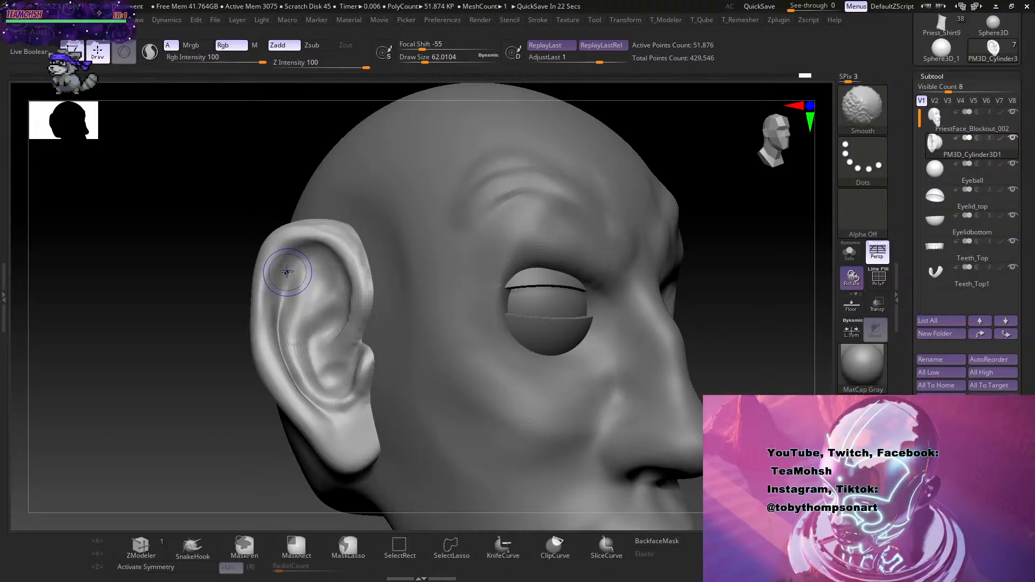
pyautogui.moveTo(737, 310)
pyautogui.mouseDown()
pyautogui.moveTo(757, 321)
pyautogui.moveTo(711, 351)
pyautogui.moveTo(719, 376)
pyautogui.moveTo(710, 377)
pyautogui.mouseUp()
pyautogui.press('shift')
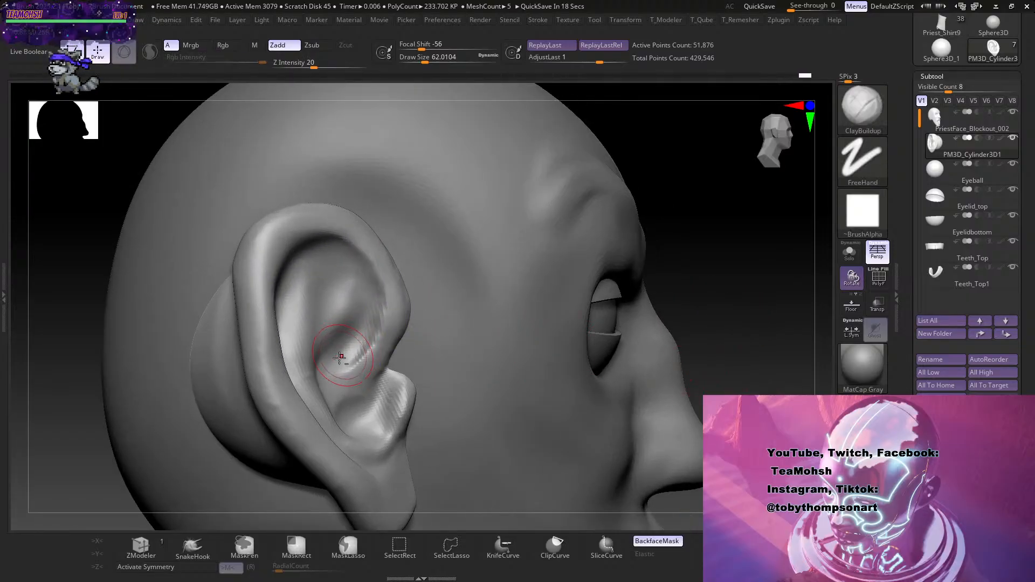
pyautogui.moveTo(343, 353)
pyautogui.keyDown('alt'); pyautogui.mouseDown()
pyautogui.moveTo(376, 293)
pyautogui.moveTo(358, 337)
pyautogui.moveTo(373, 310)
pyautogui.mouseUp(); pyautogui.keyUp('alt')
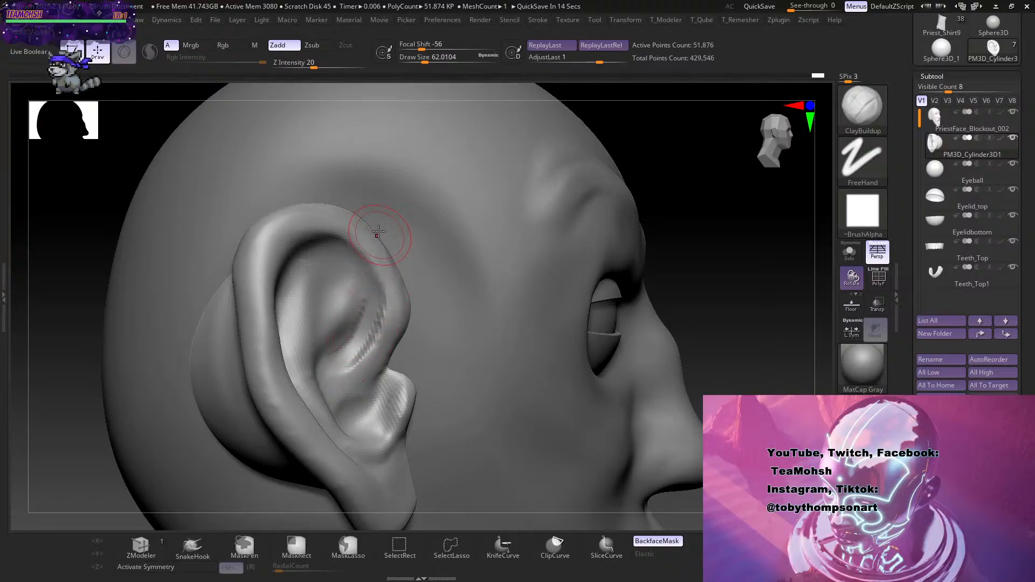
pyautogui.moveTo(347, 273)
pyautogui.keyDown('shift'); pyautogui.mouseDown()
pyautogui.moveTo(347, 341)
pyautogui.moveTo(372, 302)
pyautogui.moveTo(350, 350)
pyautogui.moveTo(377, 307)
pyautogui.mouseUp(); pyautogui.keyUp('shift')
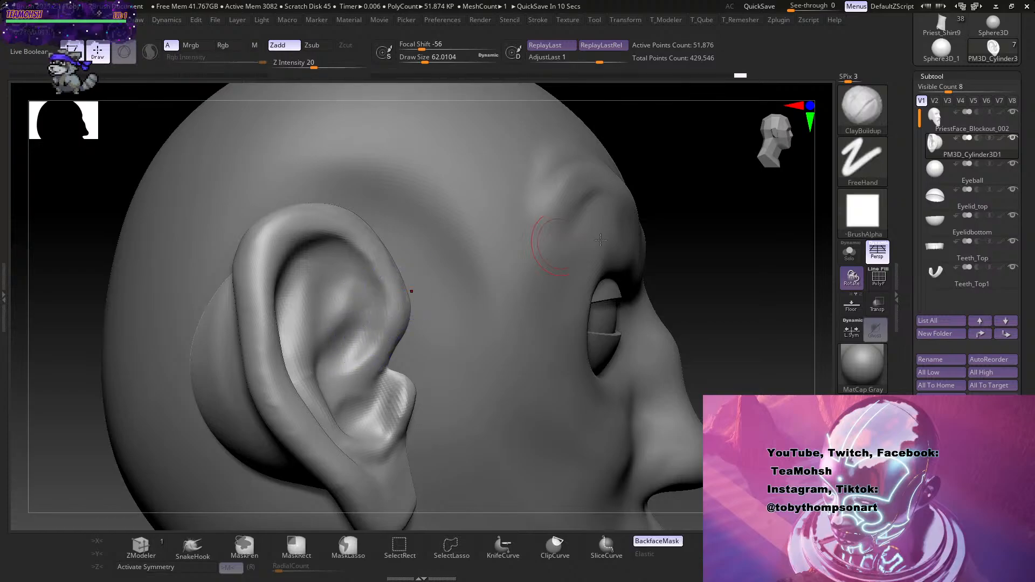
# Add volume to the tragus at the front of the ear with ClayBuildup.
pyautogui.keyDown('alt'); pyautogui.moveTo(755, 362); pyautogui.dragTo(740, 396); pyautogui.keyUp('alt')
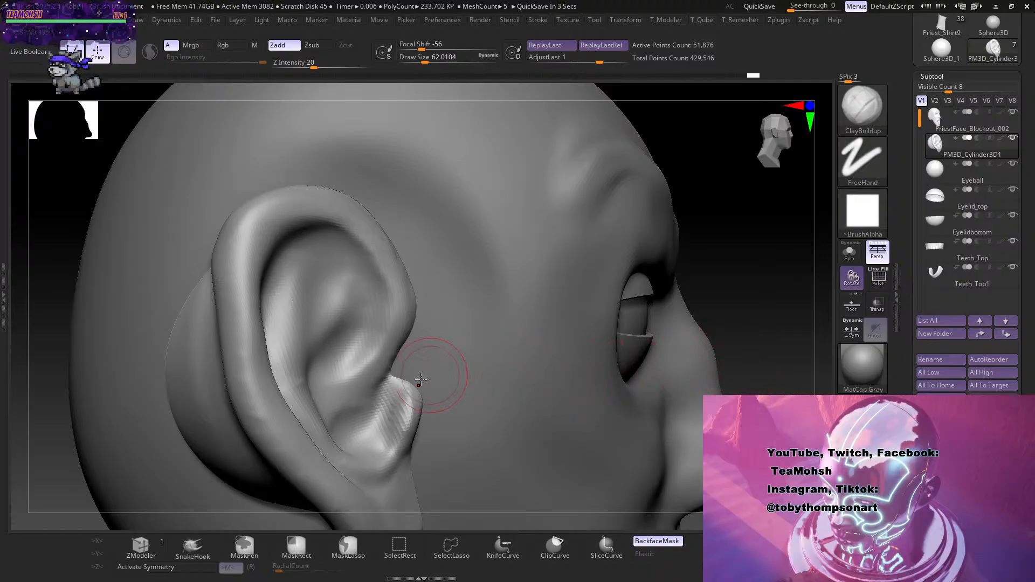
pyautogui.moveTo(408, 386)
pyautogui.mouseDown()
pyautogui.moveTo(395, 411)
pyautogui.moveTo(401, 451)
pyautogui.mouseUp()
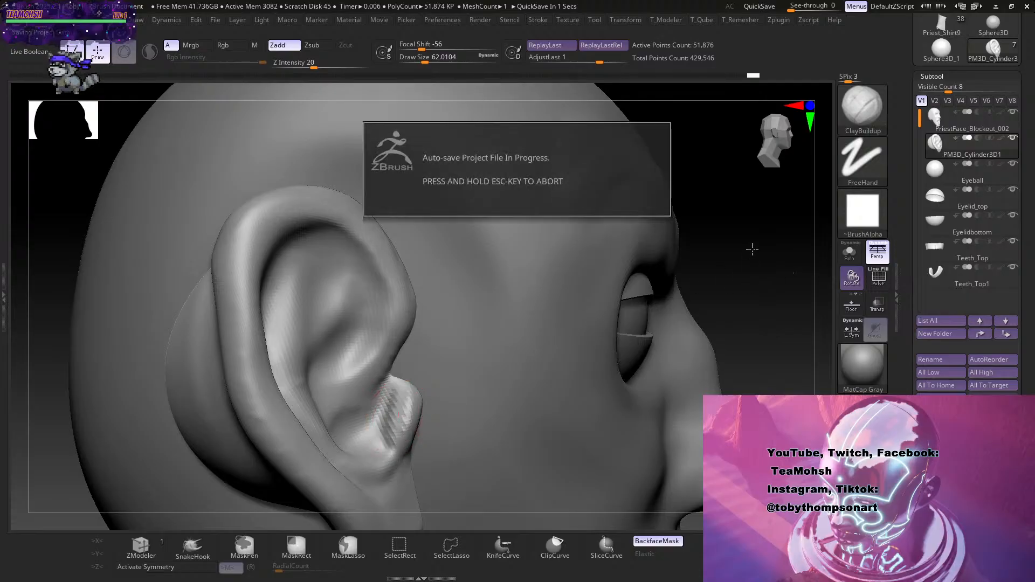
pyautogui.moveTo(752, 263); pyautogui.dragTo(749, 363)
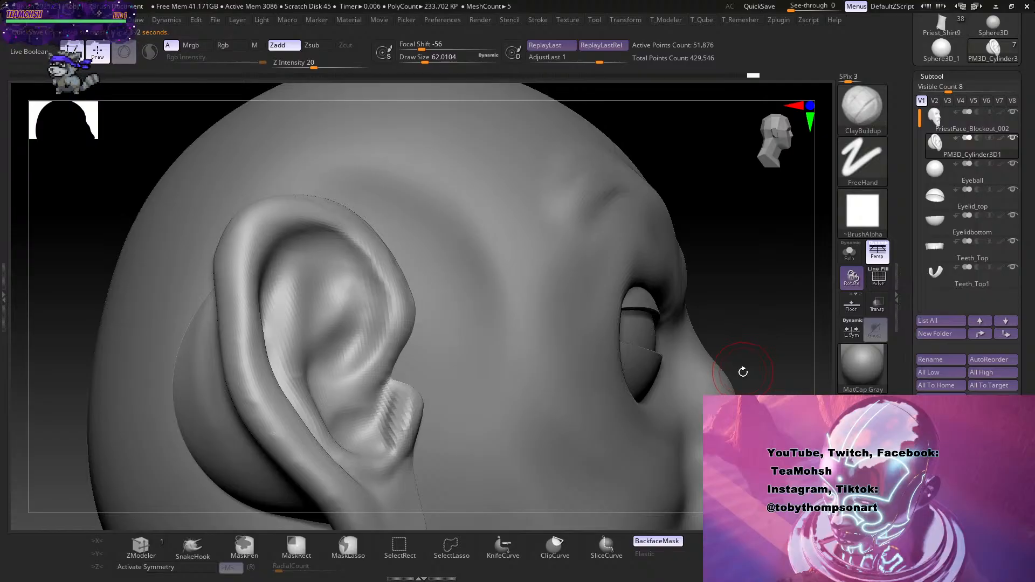
# Sculpt the front rim curling into the ear's centre with ClayBuildup at draw size about 41.
pyautogui.moveTo(766, 279); pyautogui.dragTo(746, 323)
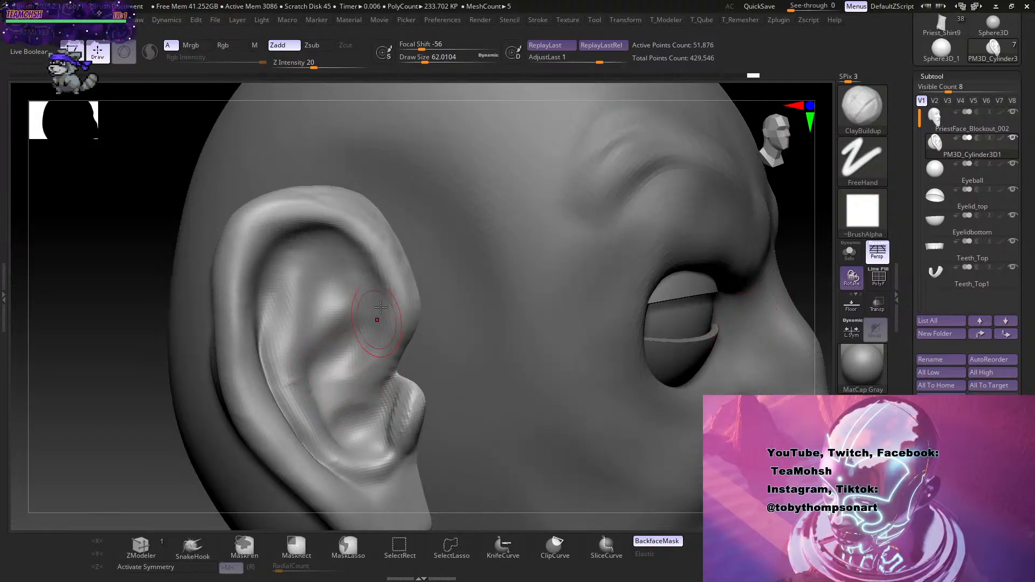
pyautogui.press('s')
pyautogui.moveTo(345, 358)
pyautogui.mouseDown()
pyautogui.moveTo(329, 370)
pyautogui.moveTo(347, 380)
pyautogui.moveTo(372, 356)
pyautogui.moveTo(358, 383)
pyautogui.moveTo(329, 366)
pyautogui.moveTo(332, 340)
pyautogui.mouseUp()
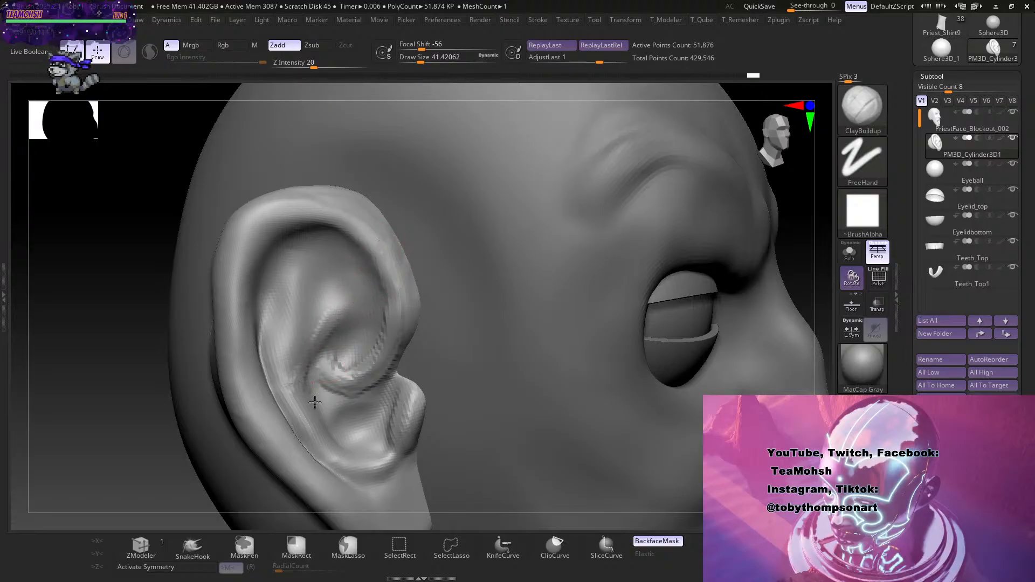
# Smooth the curled fold in the ear's centre and its transition into the front rim.
pyautogui.moveTo(166, 478); pyautogui.dragTo(212, 423)
pyautogui.moveTo(253, 482)
pyautogui.mouseDown()
pyautogui.moveTo(202, 485)
pyautogui.moveTo(304, 396)
pyautogui.mouseUp()
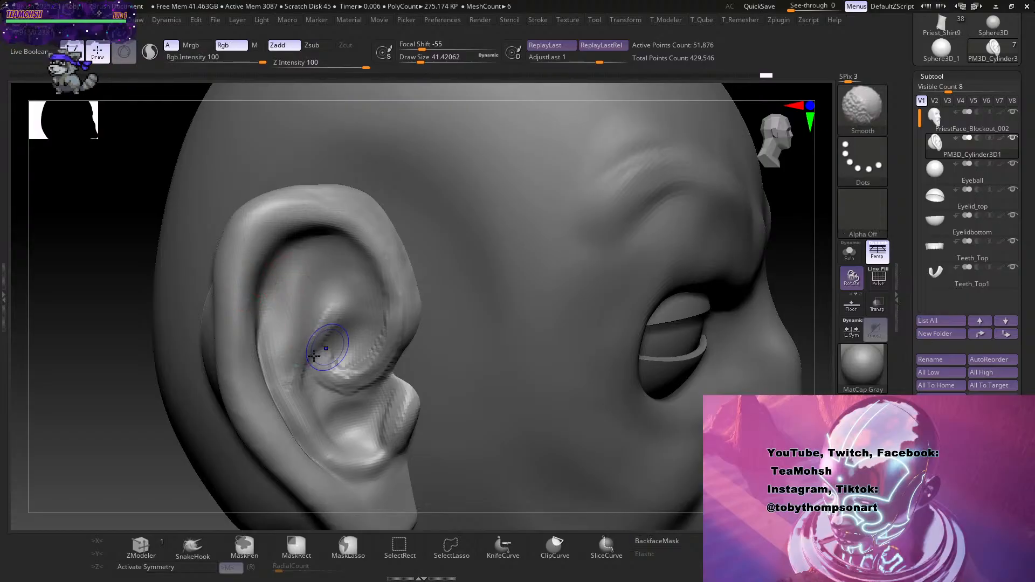
pyautogui.moveTo(326, 343)
pyautogui.keyDown('shift'); pyautogui.mouseDown()
pyautogui.moveTo(311, 350)
pyautogui.moveTo(316, 325)
pyautogui.mouseUp(); pyautogui.keyUp('shift')
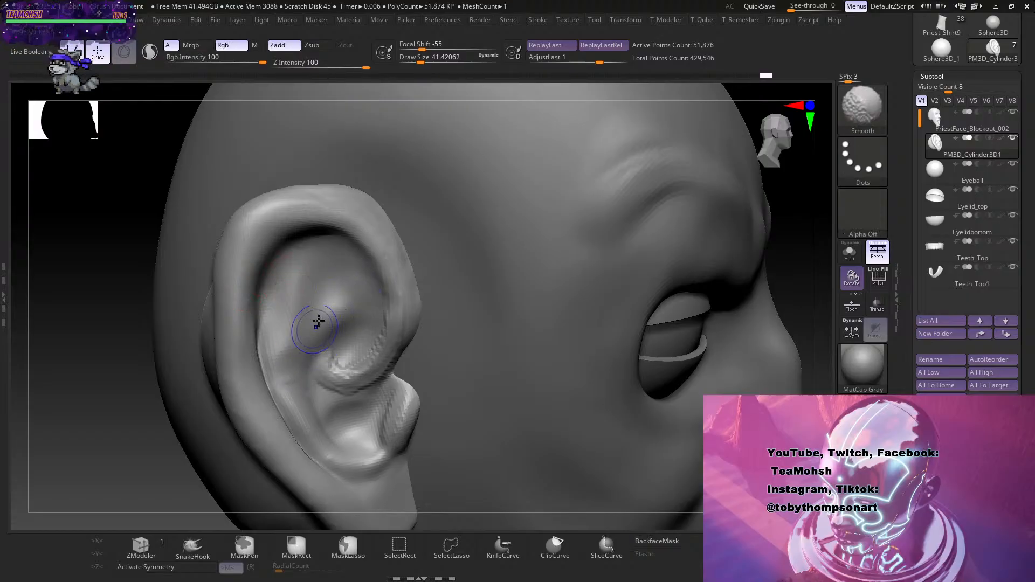
pyautogui.moveTo(394, 400)
pyautogui.keyDown('shift'); pyautogui.mouseDown()
pyautogui.moveTo(381, 416)
pyautogui.moveTo(381, 393)
pyautogui.moveTo(342, 356)
pyautogui.mouseUp(); pyautogui.keyUp('shift')
pyautogui.keyDown('shift'); pyautogui.moveTo(384, 319); pyautogui.dragTo(386, 293); pyautogui.keyUp('shift')
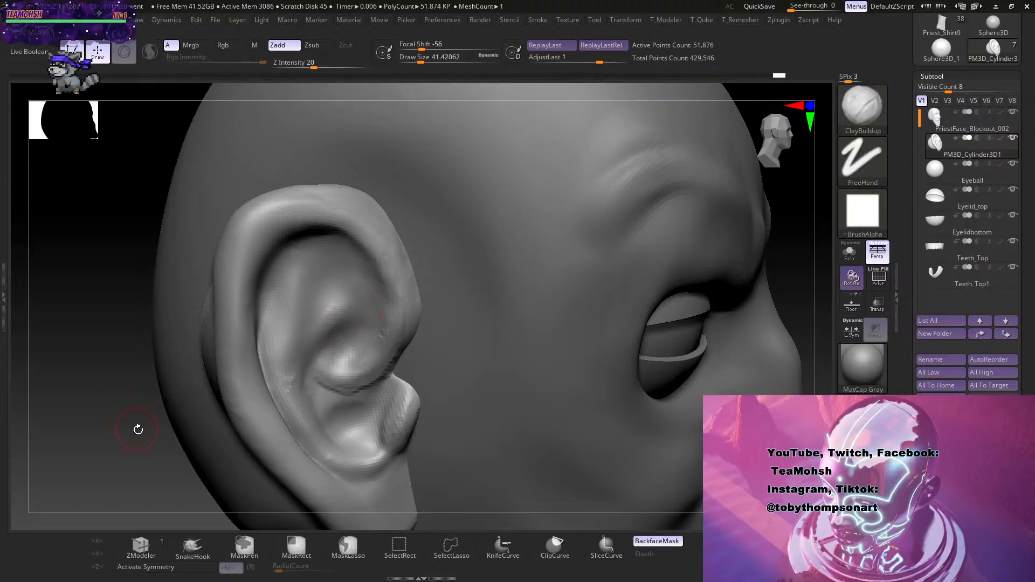
# Refine the inner end of the curled fold at the ear's centre with a ClayBuildup stroke.
pyautogui.moveTo(138, 429); pyautogui.dragTo(211, 441)
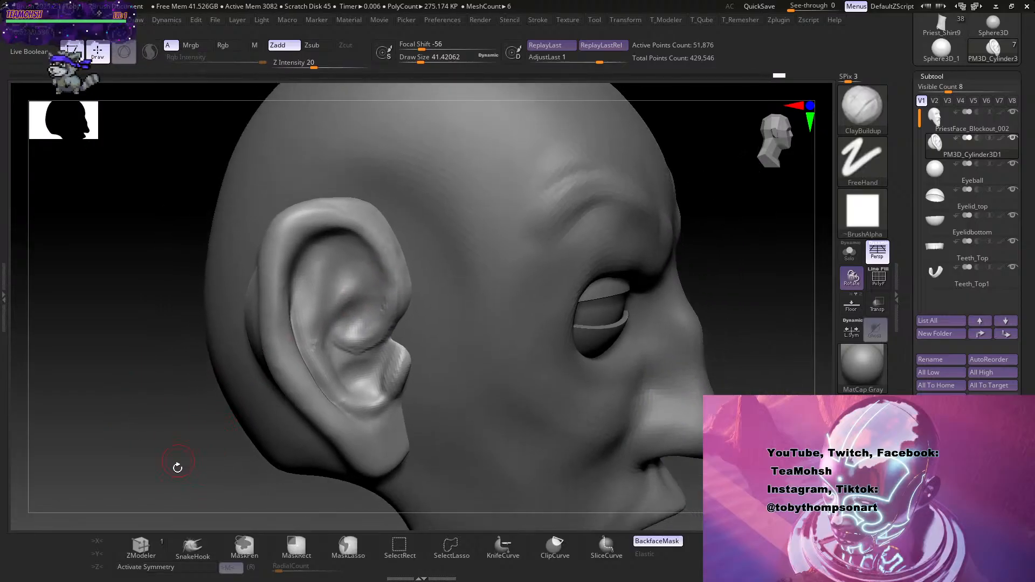
pyautogui.moveTo(170, 494); pyautogui.dragTo(174, 455)
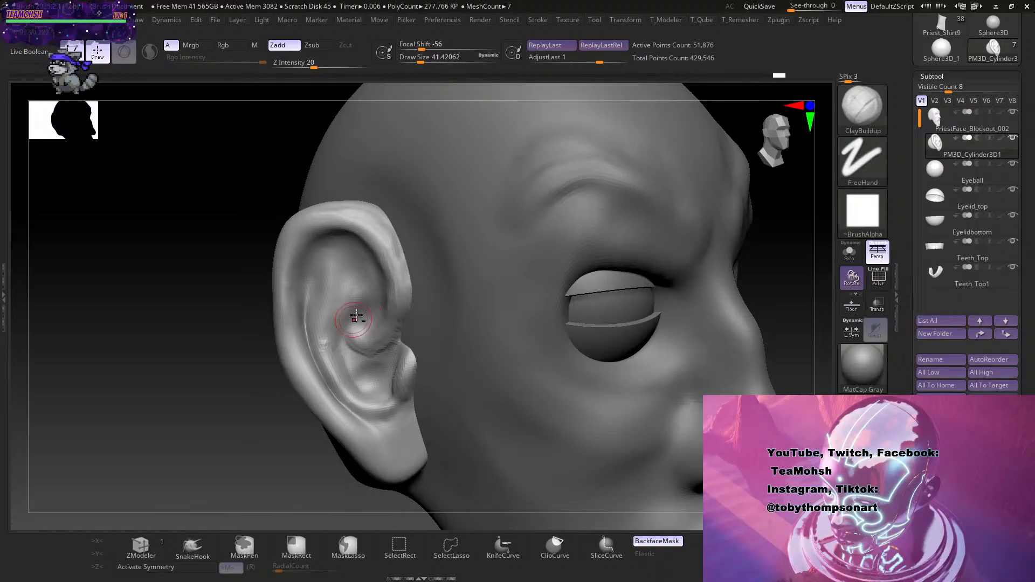
pyautogui.moveTo(347, 328); pyautogui.dragTo(348, 349)
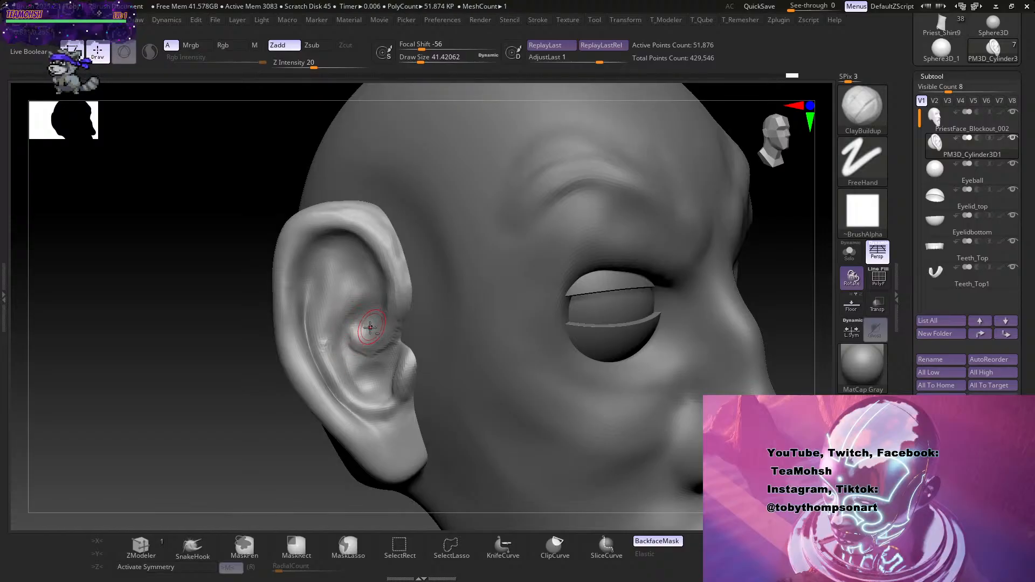
# Raise the ear to its next subdivision level and smooth the lower edge of the central curled fold.
pyautogui.moveTo(279, 458); pyautogui.dragTo(280, 499)
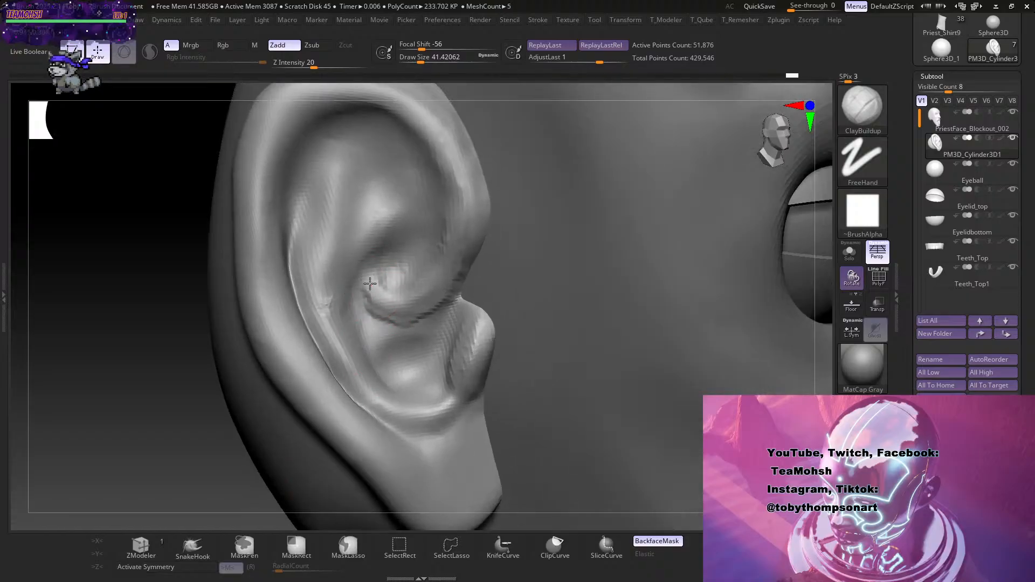
pyautogui.press('d')
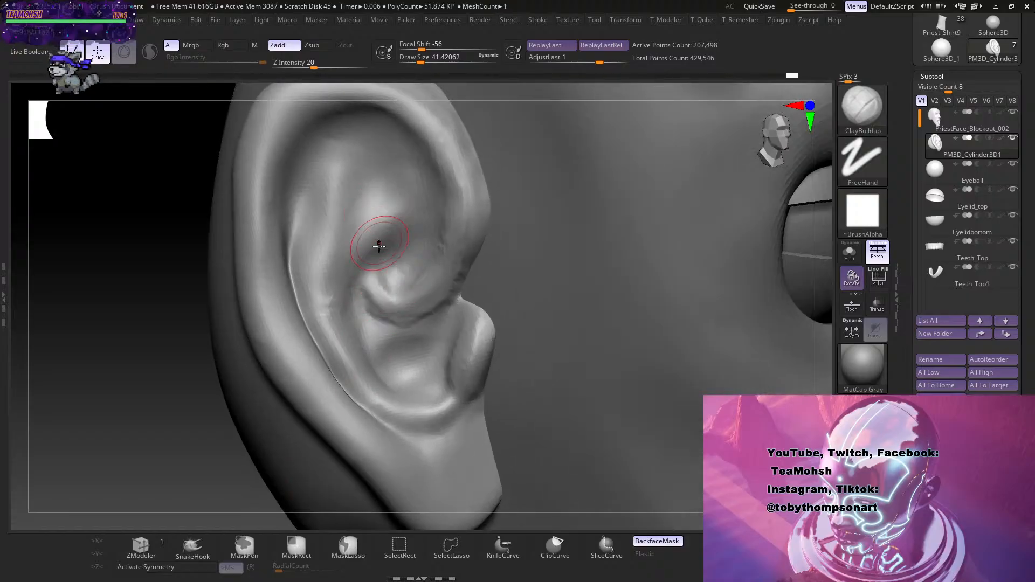
pyautogui.press('b')
pyautogui.press('p')
pyautogui.press('i')
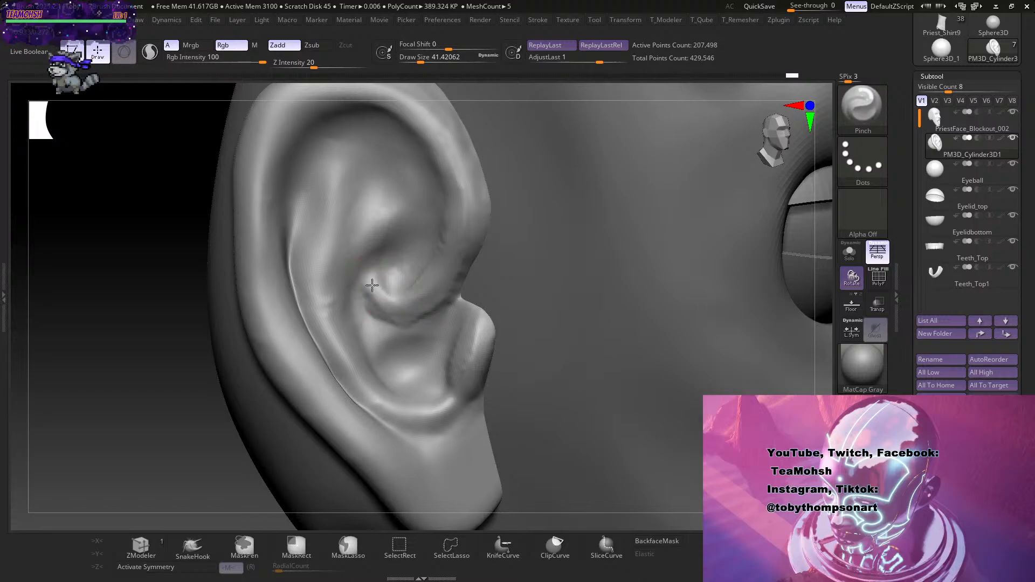
pyautogui.keyDown('shift'); pyautogui.moveTo(387, 316); pyautogui.dragTo(426, 274); pyautogui.keyUp('shift')
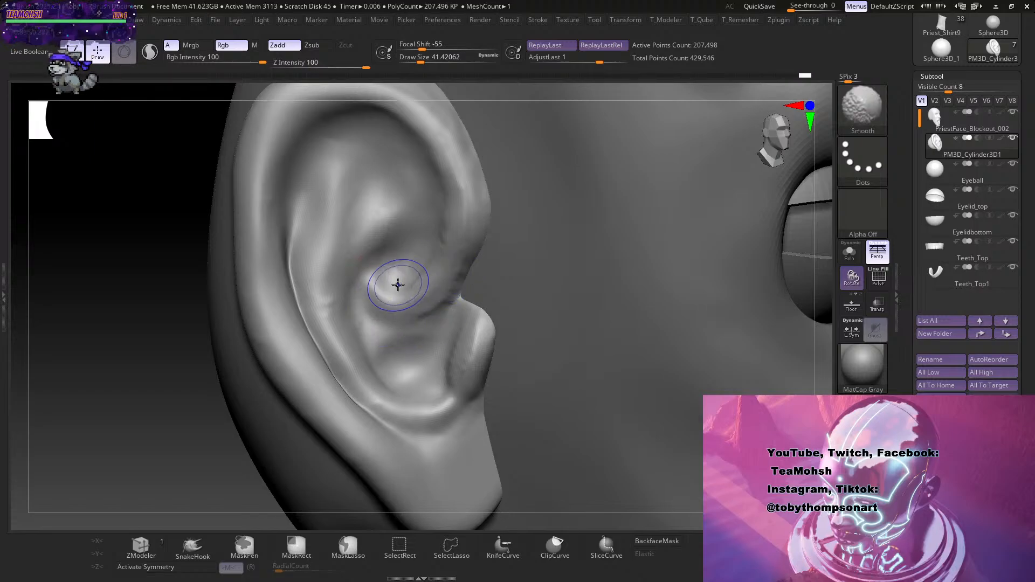
# Build up the central fold toward the ear's front rim with ClayBuildup and smooth the join.
pyautogui.press('b')
pyautogui.press('c')
pyautogui.press('b')
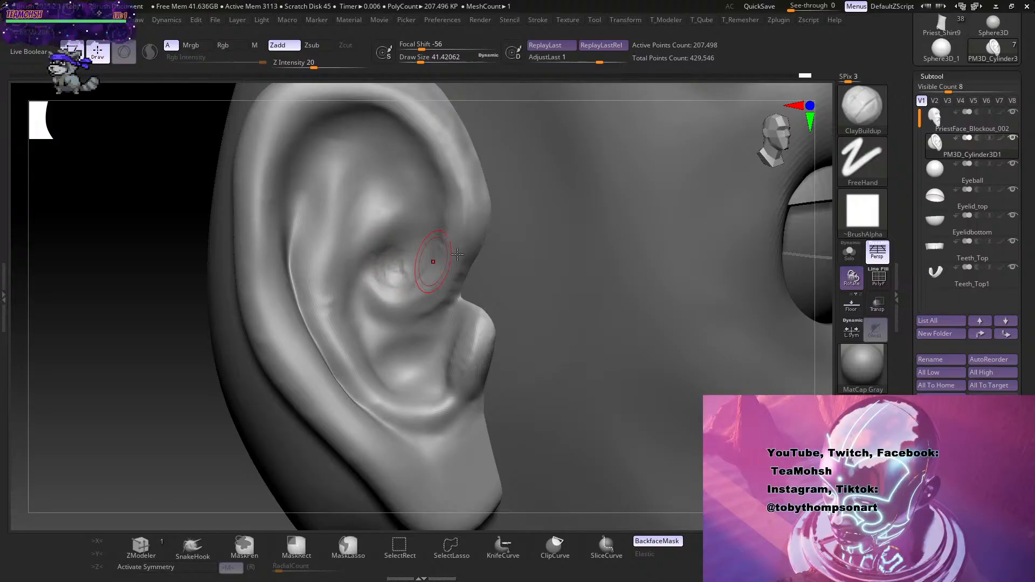
pyautogui.moveTo(457, 254); pyautogui.dragTo(474, 245)
pyautogui.press('shift')
# Sculpt the hollow just below the central fold, beside the tragus, with ClayBuildup.
pyautogui.keyDown('alt'); pyautogui.moveTo(180, 471); pyautogui.dragTo(174, 451); pyautogui.keyUp('alt')
pyautogui.moveTo(173, 457); pyautogui.dragTo(170, 473)
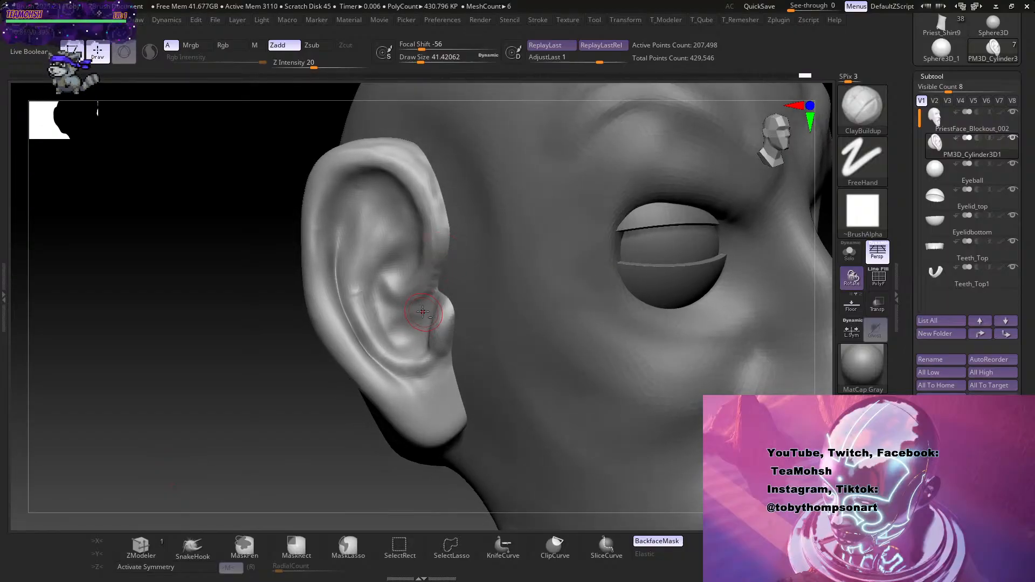
pyautogui.moveTo(402, 317)
pyautogui.mouseDown()
pyautogui.moveTo(390, 306)
pyautogui.moveTo(412, 317)
pyautogui.moveTo(385, 318)
pyautogui.mouseUp()
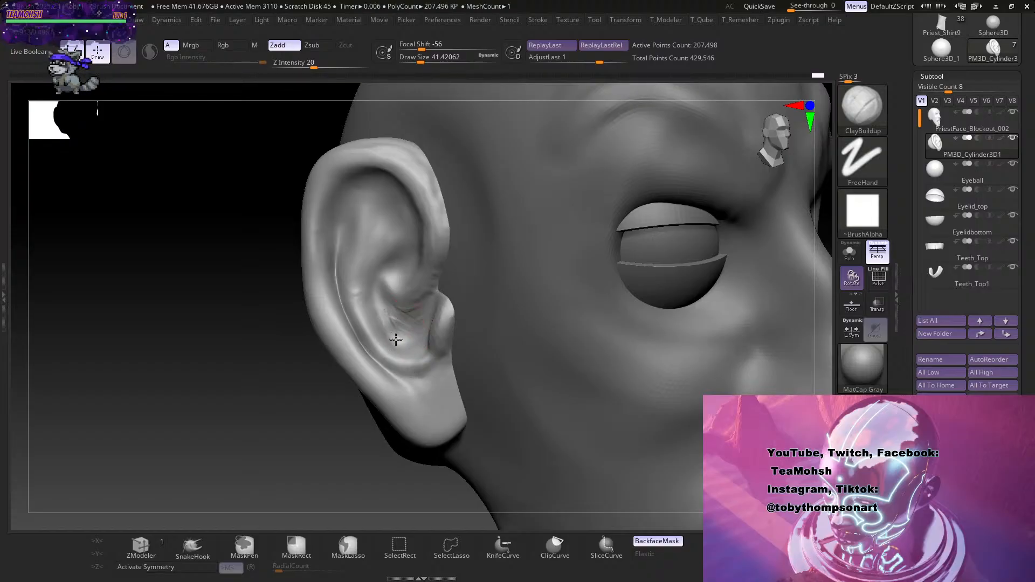
# Smooth the hollow below the central fold and refine its edge beside the tragus with a ClayBuildup stroke.
pyautogui.moveTo(275, 424); pyautogui.dragTo(364, 448)
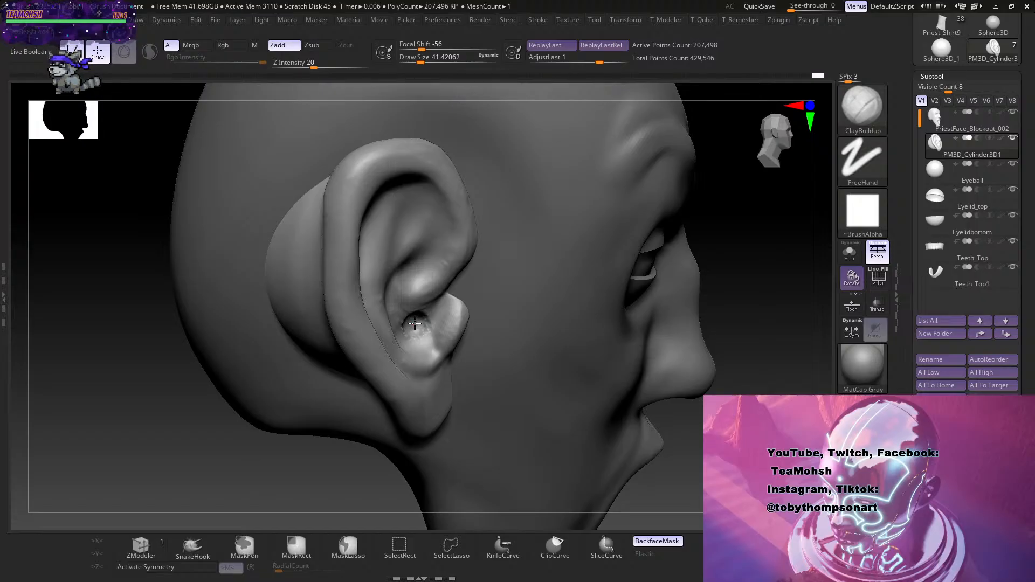
pyautogui.moveTo(741, 392)
pyautogui.mouseDown()
pyautogui.moveTo(583, 372)
pyautogui.moveTo(422, 326)
pyautogui.mouseUp()
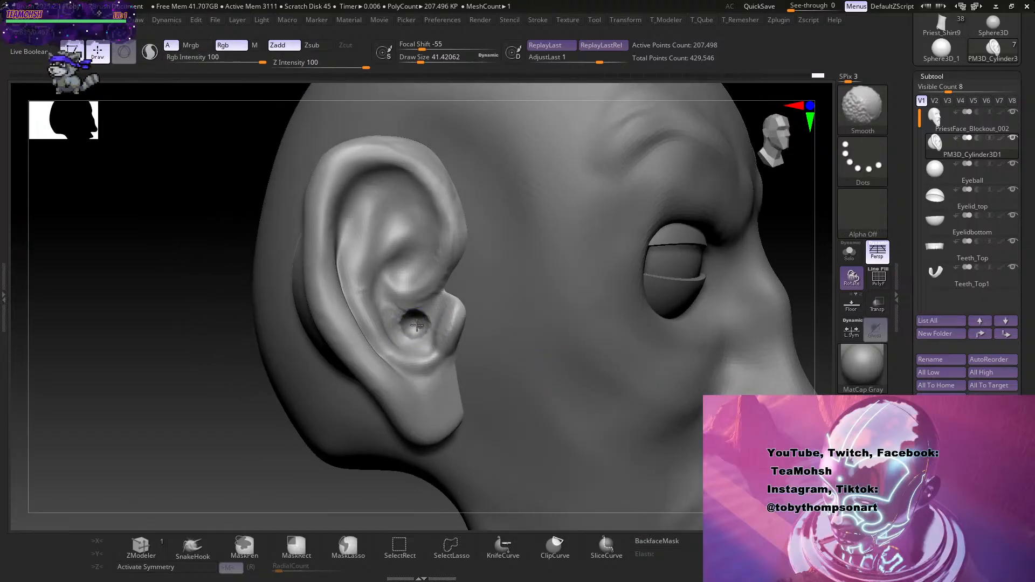
pyautogui.keyDown('shift'); pyautogui.moveTo(399, 321); pyautogui.dragTo(409, 327); pyautogui.keyUp('shift')
pyautogui.moveTo(377, 480)
pyautogui.mouseDown()
pyautogui.moveTo(264, 439)
pyautogui.moveTo(310, 434)
pyautogui.mouseUp()
pyautogui.moveTo(435, 300)
pyautogui.mouseDown()
pyautogui.moveTo(415, 310)
pyautogui.moveTo(426, 317)
pyautogui.mouseUp()
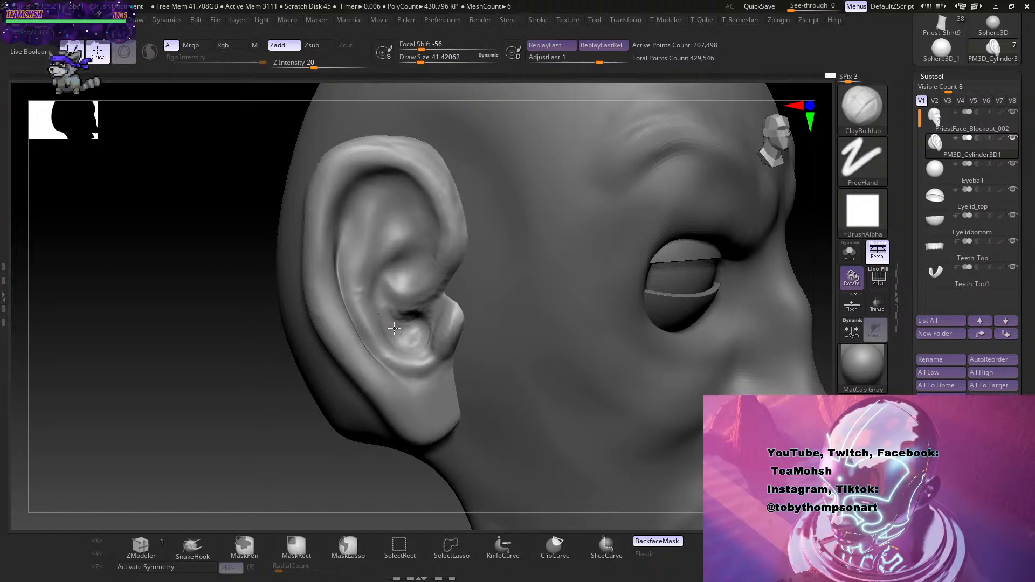
pyautogui.press('shift')
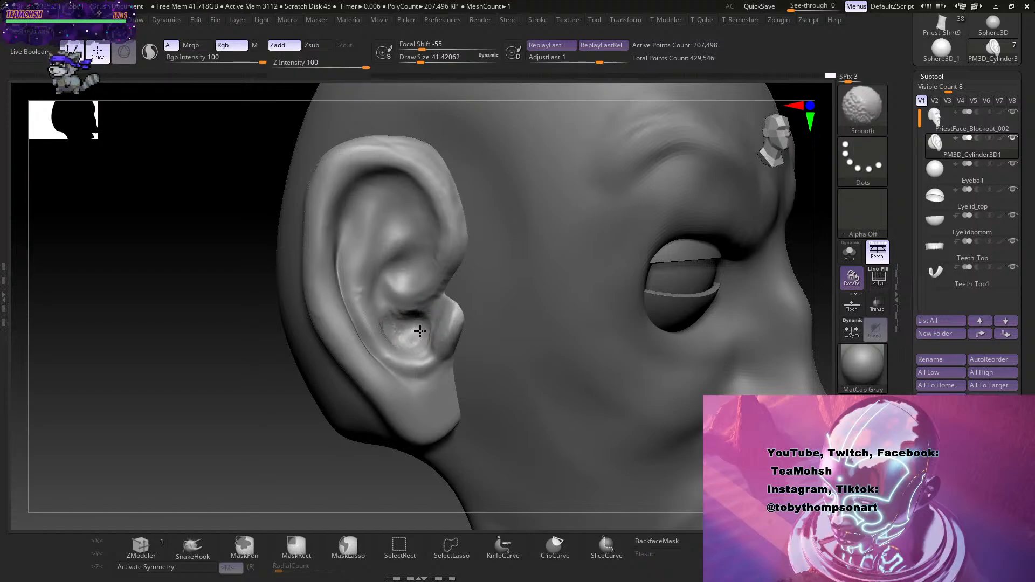
pyautogui.moveTo(268, 485)
pyautogui.mouseDown()
pyautogui.moveTo(302, 483)
pyautogui.moveTo(242, 486)
pyautogui.moveTo(259, 482)
pyautogui.mouseUp()
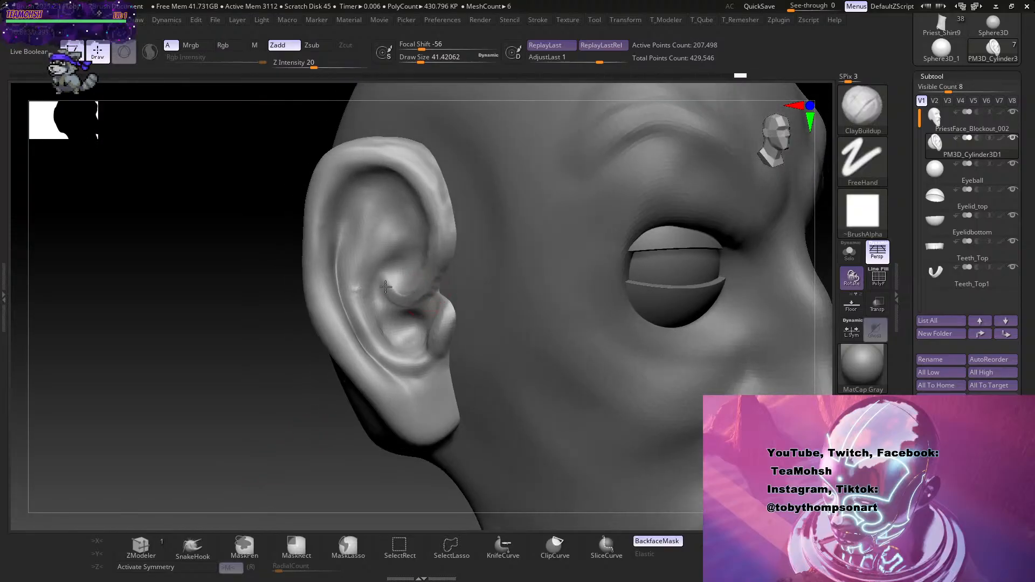
# Build up the central fold's lower edge and carve into its upper side with ClayBuildup, smoothing the result.
pyautogui.click(422, 318)
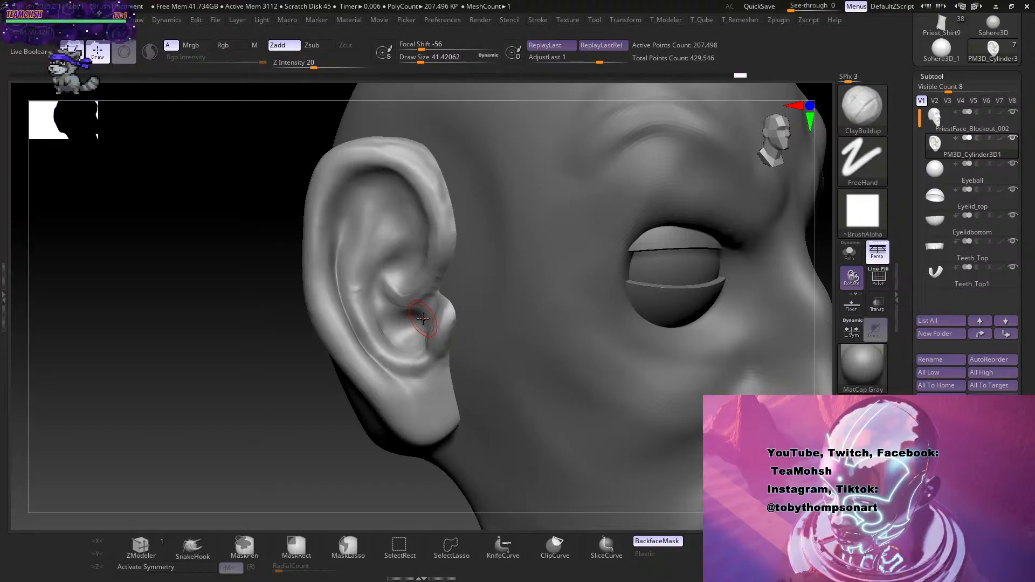
pyautogui.moveTo(398, 303); pyautogui.dragTo(398, 296)
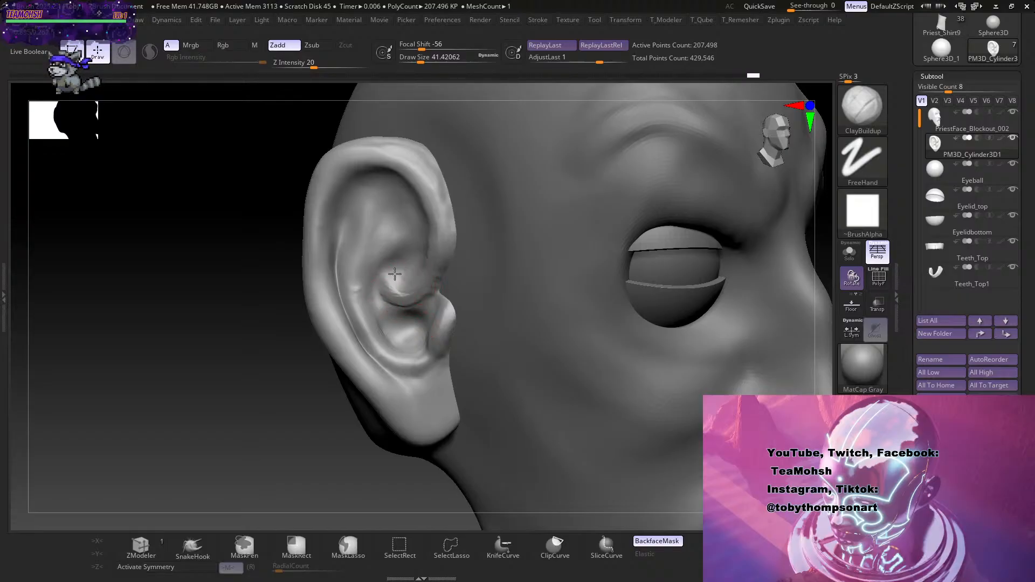
pyautogui.moveTo(297, 431); pyautogui.dragTo(328, 431)
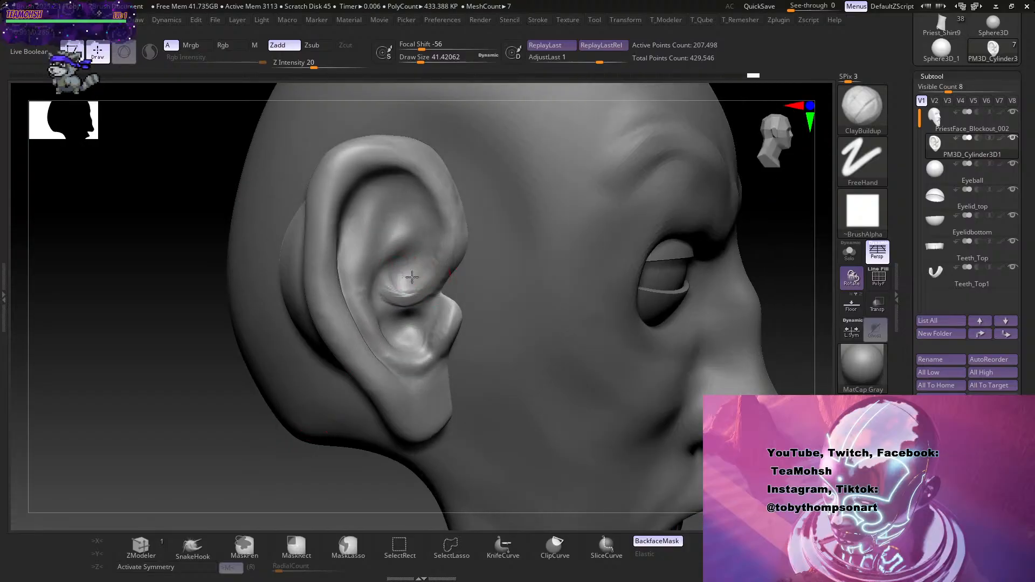
pyautogui.keyDown('alt'); pyautogui.moveTo(413, 271); pyautogui.dragTo(427, 265); pyautogui.keyUp('alt')
pyautogui.press('shift')
pyautogui.moveTo(340, 455); pyautogui.dragTo(310, 459)
# Tighten the central fold and the neighbouring inner ridge with the Pinch brush at a draw size of about 65.
pyautogui.press('b')
pyautogui.press('p')
pyautogui.press('i')
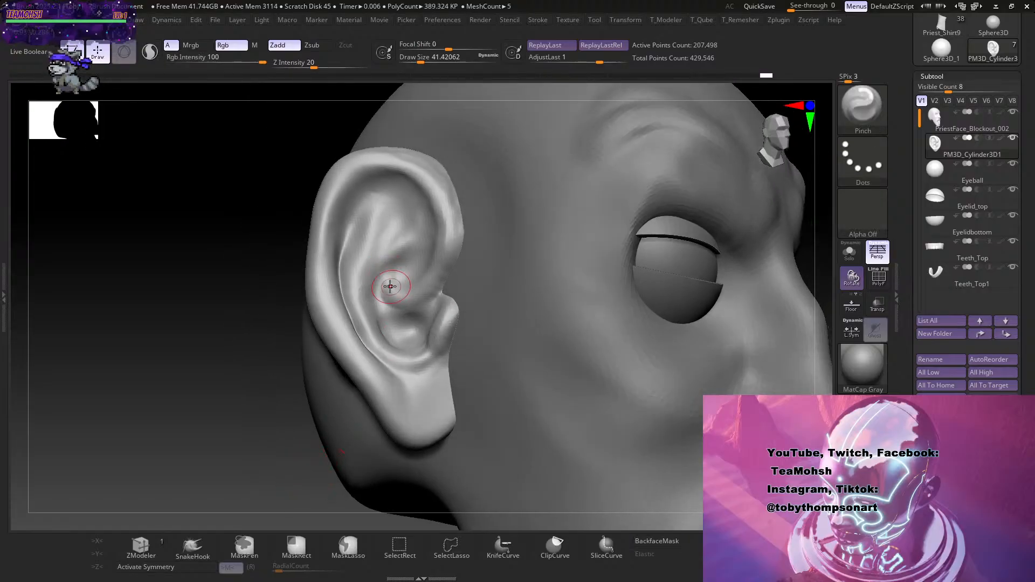
pyautogui.press('s')
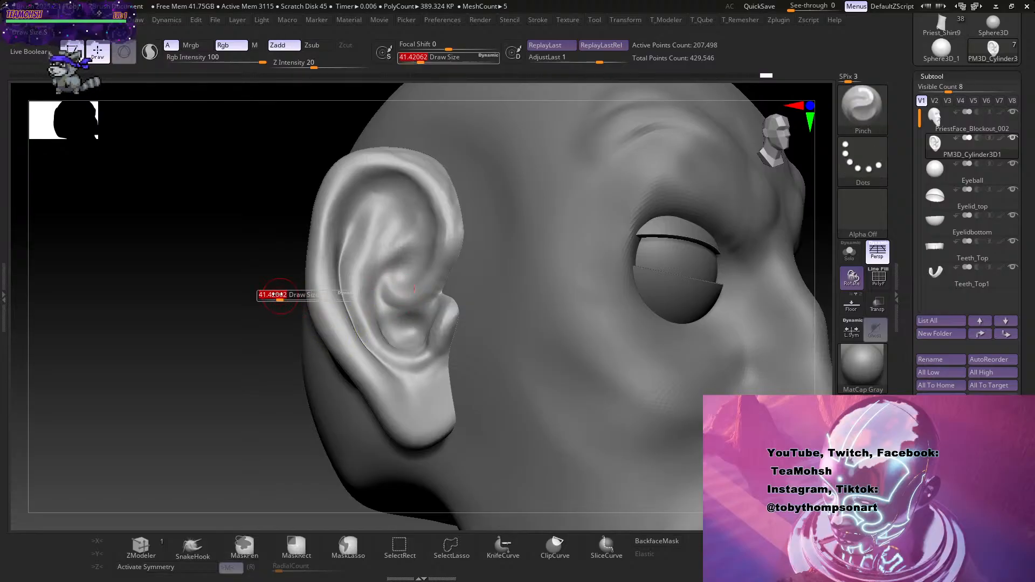
pyautogui.moveTo(278, 295); pyautogui.dragTo(284, 295)
pyautogui.moveTo(232, 227); pyautogui.dragTo(238, 242)
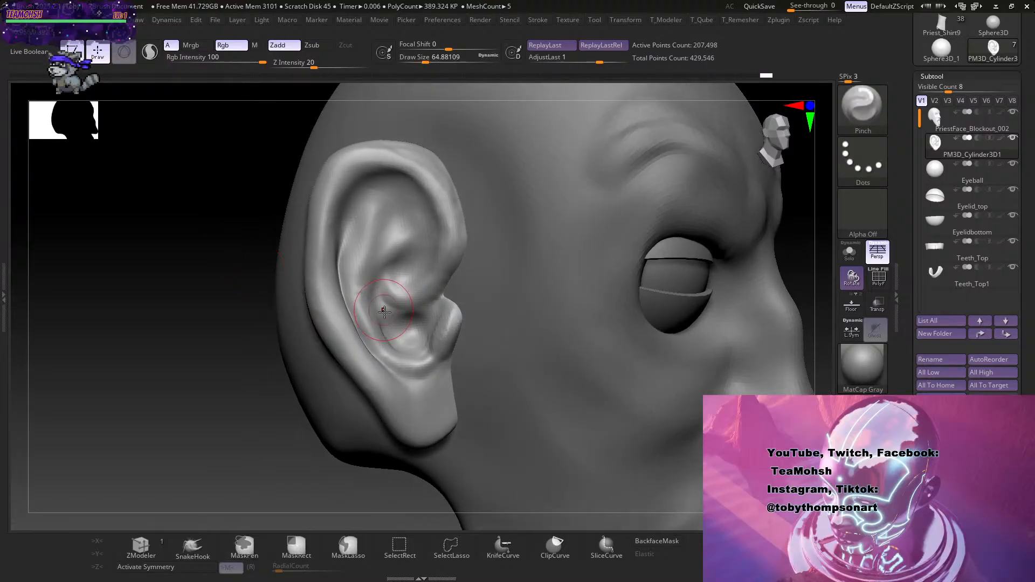
pyautogui.moveTo(384, 311)
pyautogui.mouseDown()
pyautogui.moveTo(388, 294)
pyautogui.moveTo(354, 242)
pyautogui.mouseUp()
pyautogui.moveTo(393, 285)
pyautogui.mouseDown()
pyautogui.moveTo(386, 281)
pyautogui.moveTo(404, 310)
pyautogui.mouseUp()
pyautogui.moveTo(302, 474); pyautogui.dragTo(297, 485)
# Sculpt the upper side of the central fold with ClayBuildup, reduce the draw size to about 56 and smooth the area above it.
pyautogui.press('b')
pyautogui.press('c')
pyautogui.press('b')
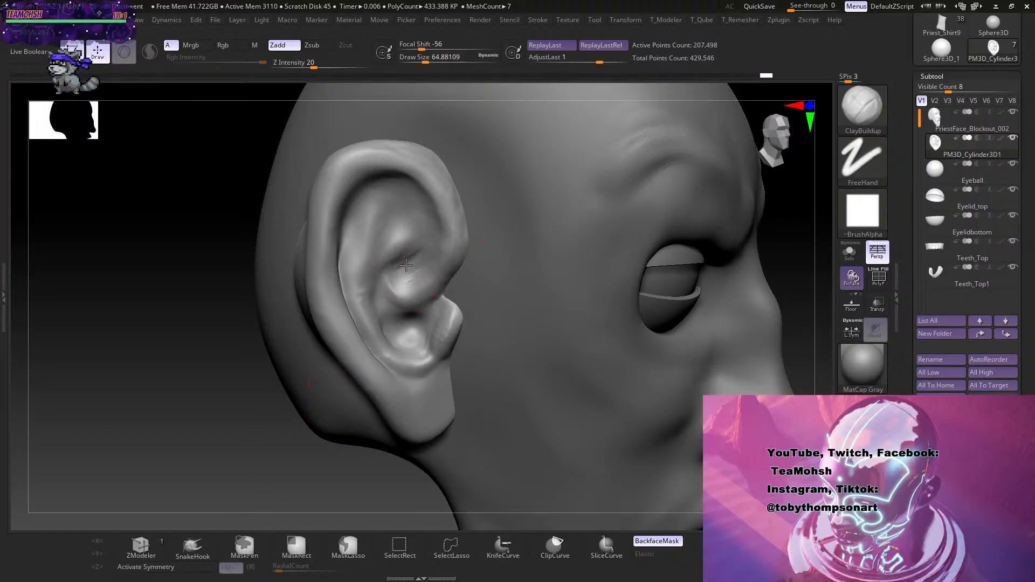
pyautogui.moveTo(406, 266); pyautogui.dragTo(433, 239)
pyautogui.moveTo(254, 480)
pyautogui.mouseDown()
pyautogui.moveTo(247, 446)
pyautogui.moveTo(223, 451)
pyautogui.mouseUp()
pyautogui.press('s')
pyautogui.moveTo(241, 413); pyautogui.dragTo(236, 417)
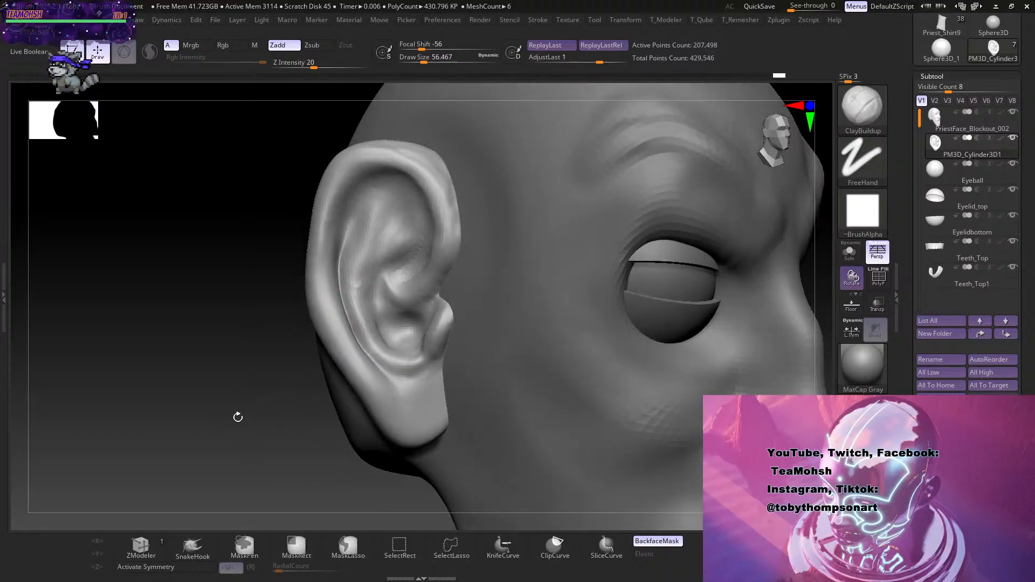
pyautogui.moveTo(388, 245)
pyautogui.keyDown('shift'); pyautogui.mouseDown()
pyautogui.moveTo(367, 270)
pyautogui.moveTo(402, 241)
pyautogui.moveTo(377, 268)
pyautogui.mouseUp(); pyautogui.keyUp('shift')
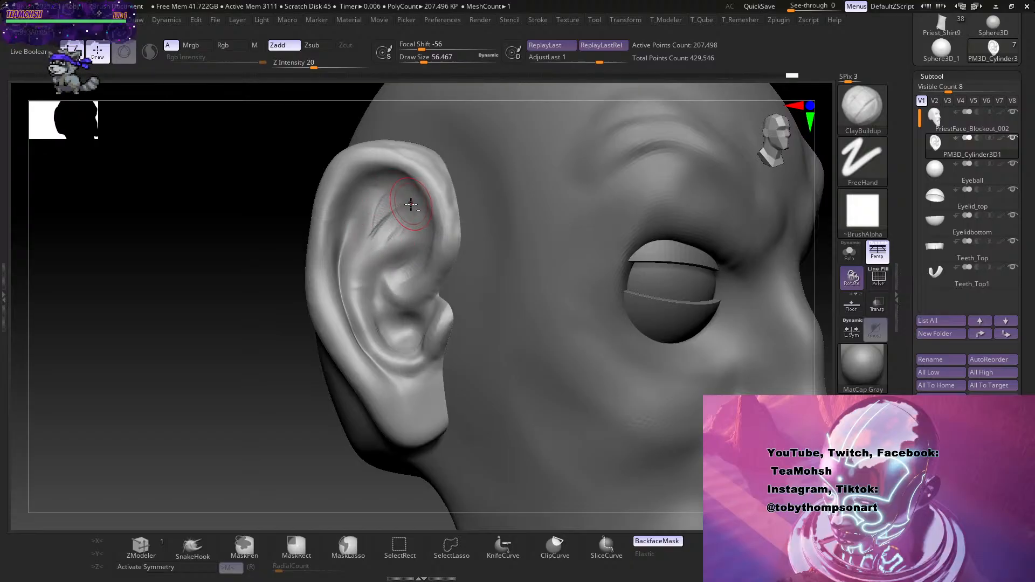
# Smooth the upper inner folds of the ear and carve the shallow hollow between them with ClayBuildup.
pyautogui.keyDown('shift'); pyautogui.moveTo(410, 204); pyautogui.dragTo(414, 217); pyautogui.keyUp('shift')
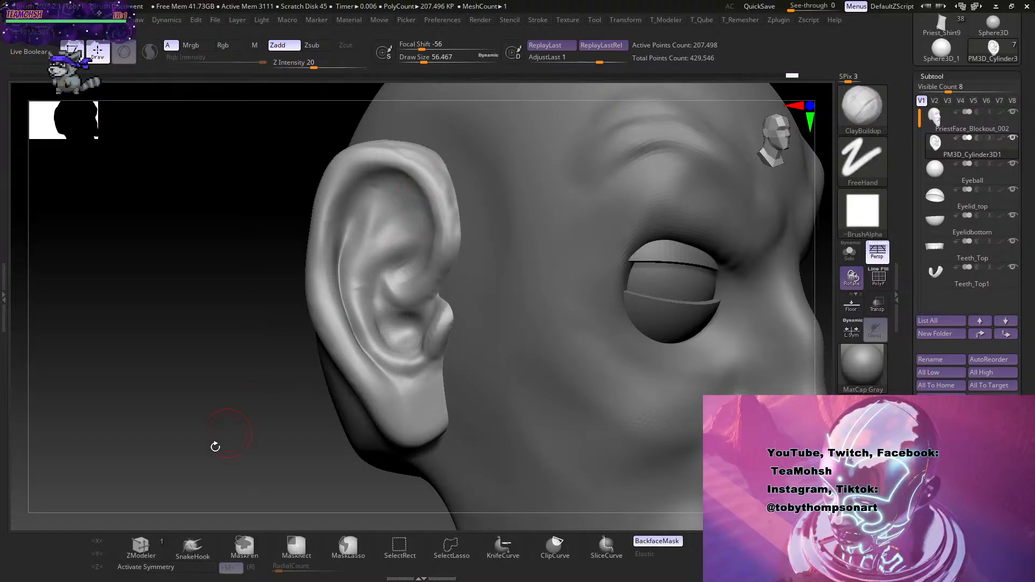
pyautogui.moveTo(215, 447); pyautogui.dragTo(226, 399)
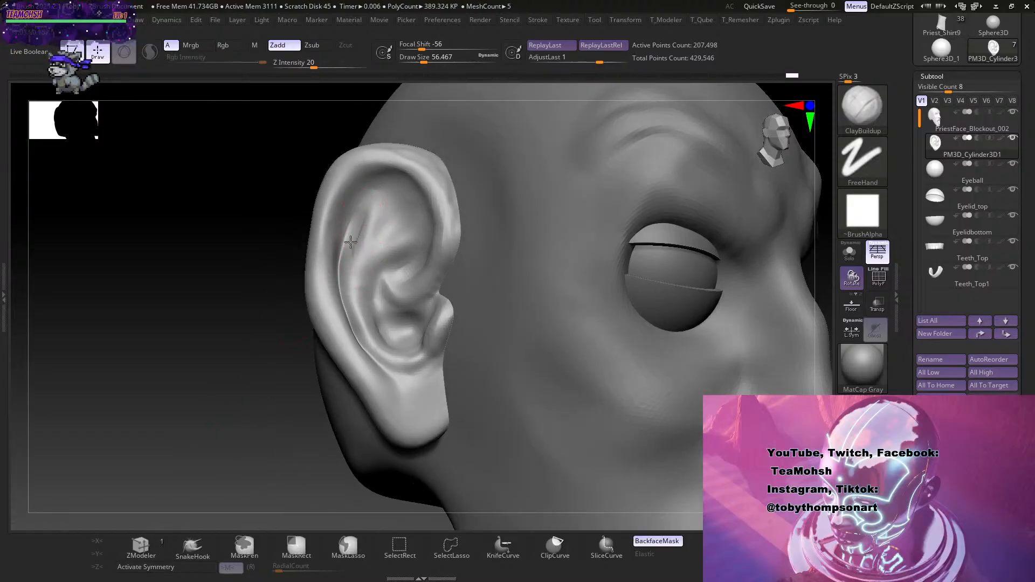
pyautogui.keyDown('shift'); pyautogui.moveTo(344, 233); pyautogui.dragTo(348, 250); pyautogui.keyUp('shift')
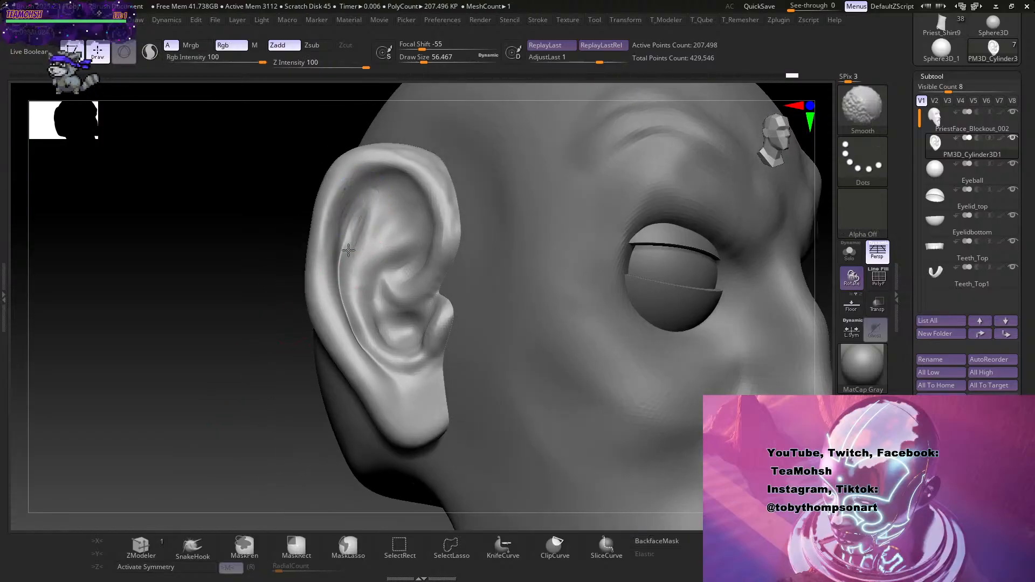
pyautogui.keyDown('alt'); pyautogui.moveTo(394, 207); pyautogui.dragTo(402, 199); pyautogui.keyUp('alt')
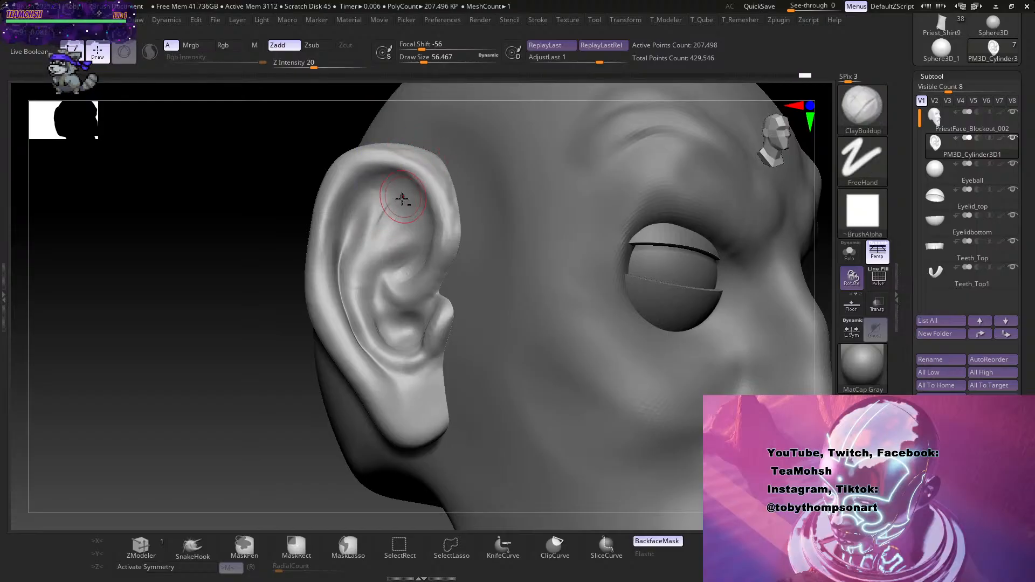
pyautogui.press('shift')
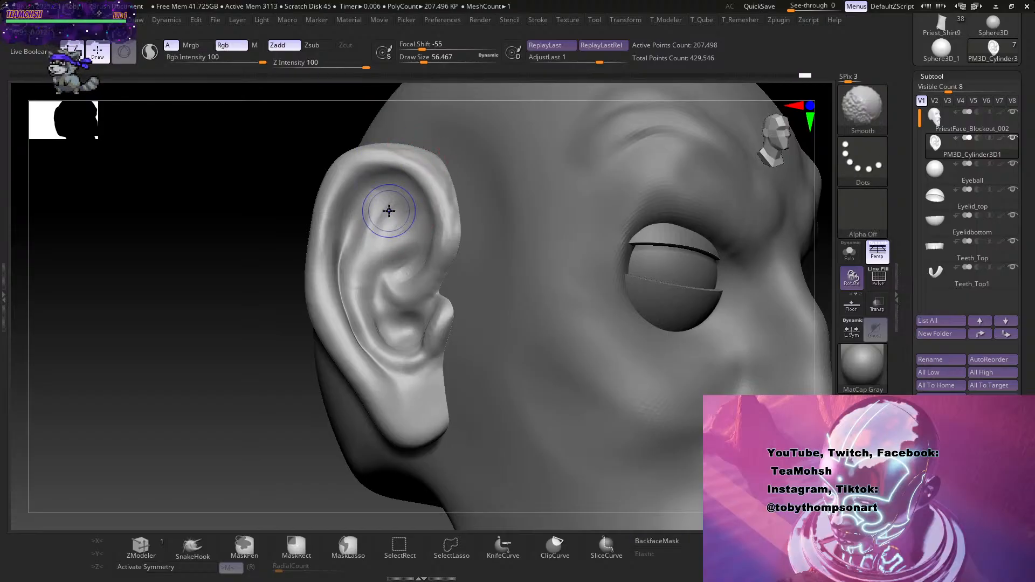
pyautogui.moveTo(200, 391)
pyautogui.mouseDown()
pyautogui.moveTo(217, 402)
pyautogui.moveTo(208, 418)
pyautogui.mouseUp()
# Sculpt the upper hollow and the underside of the ear's top rim with ClayBuildup, smoothing the rim's inner edge.
pyautogui.moveTo(376, 217)
pyautogui.mouseDown()
pyautogui.moveTo(389, 197)
pyautogui.moveTo(412, 195)
pyautogui.mouseUp()
pyautogui.moveTo(395, 236)
pyautogui.mouseDown()
pyautogui.moveTo(422, 216)
pyautogui.moveTo(428, 157)
pyautogui.moveTo(450, 224)
pyautogui.moveTo(397, 169)
pyautogui.moveTo(369, 170)
pyautogui.moveTo(422, 171)
pyautogui.mouseUp()
pyautogui.moveTo(240, 373); pyautogui.dragTo(272, 330)
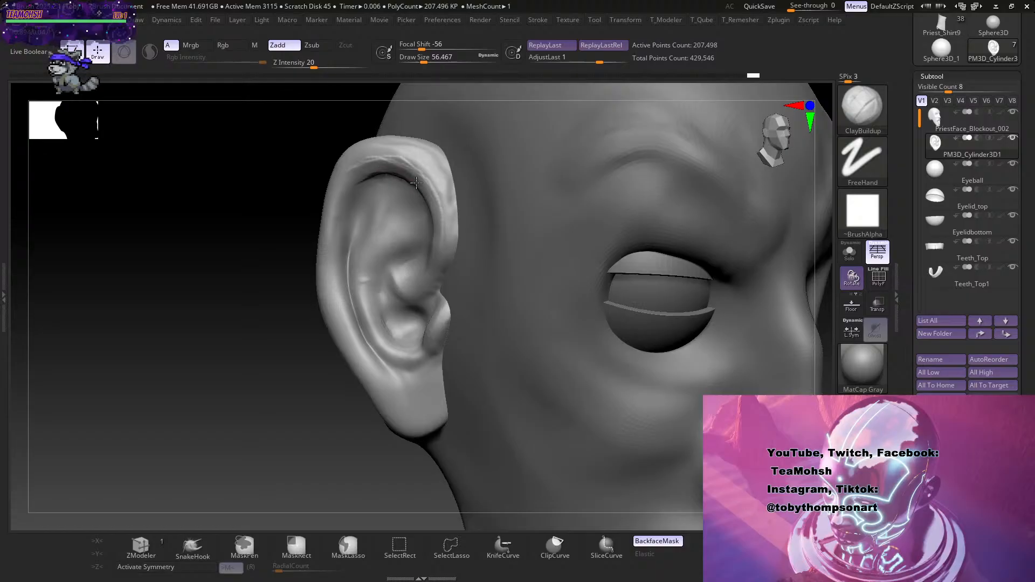
pyautogui.moveTo(253, 411); pyautogui.dragTo(302, 372)
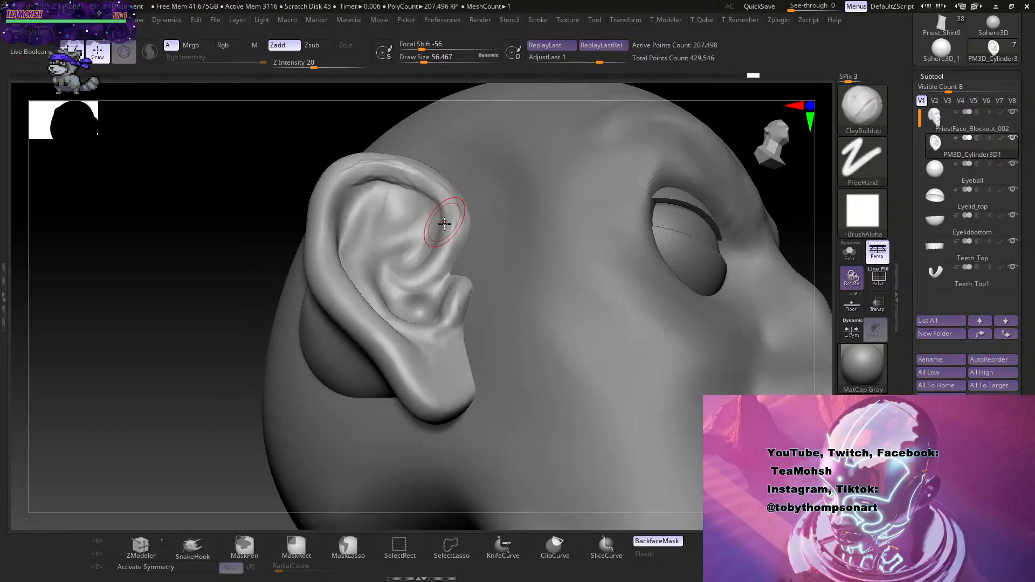
pyautogui.moveTo(369, 170)
pyautogui.keyDown('shift'); pyautogui.mouseDown()
pyautogui.moveTo(358, 173)
pyautogui.moveTo(411, 185)
pyautogui.moveTo(444, 220)
pyautogui.moveTo(437, 229)
pyautogui.moveTo(378, 167)
pyautogui.moveTo(423, 170)
pyautogui.moveTo(455, 214)
pyautogui.moveTo(367, 174)
pyautogui.mouseUp(); pyautogui.keyUp('shift')
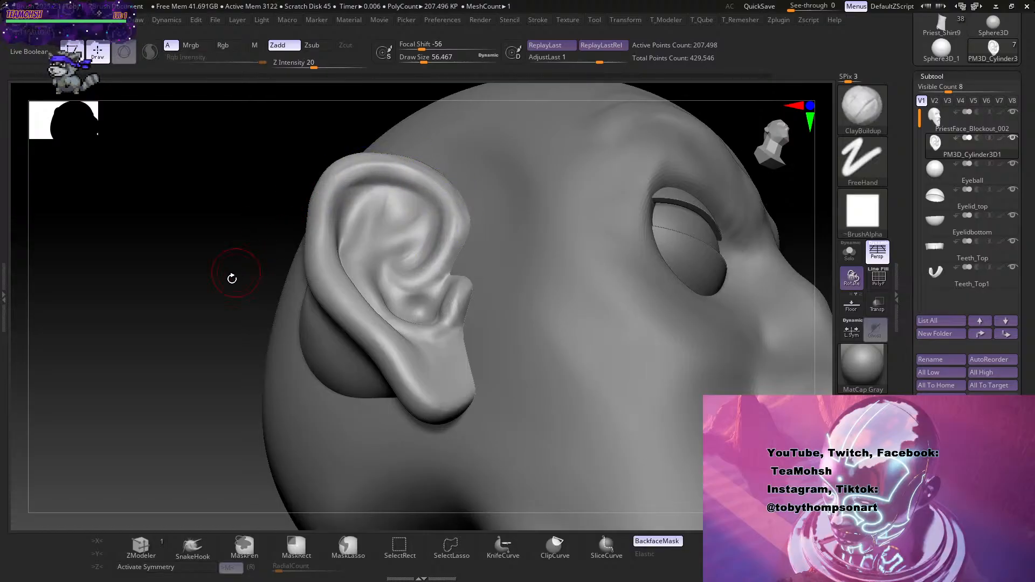
# Crease the recess under the ear's top rim with DamStandard and blend it down along the inner ridge with smoothing.
pyautogui.moveTo(234, 273); pyautogui.dragTo(218, 376)
pyautogui.moveTo(231, 417); pyautogui.dragTo(229, 363)
pyautogui.press('b')
pyautogui.press('d')
pyautogui.press('s')
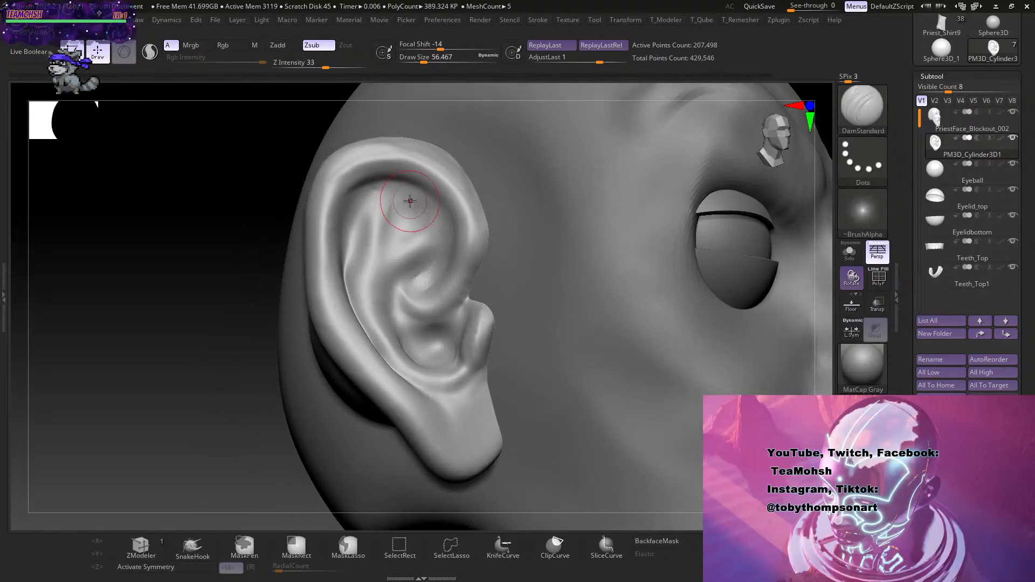
pyautogui.moveTo(411, 186)
pyautogui.mouseDown()
pyautogui.moveTo(405, 217)
pyautogui.moveTo(419, 217)
pyautogui.moveTo(423, 186)
pyautogui.mouseUp()
pyautogui.moveTo(422, 189)
pyautogui.keyDown('shift'); pyautogui.mouseDown()
pyautogui.moveTo(419, 202)
pyautogui.moveTo(411, 190)
pyautogui.moveTo(353, 218)
pyautogui.moveTo(346, 255)
pyautogui.mouseUp(); pyautogui.keyUp('shift')
pyautogui.moveTo(237, 317); pyautogui.dragTo(188, 322)
pyautogui.moveTo(360, 195)
pyautogui.mouseDown()
pyautogui.moveTo(342, 231)
pyautogui.moveTo(344, 266)
pyautogui.moveTo(347, 213)
pyautogui.mouseUp()
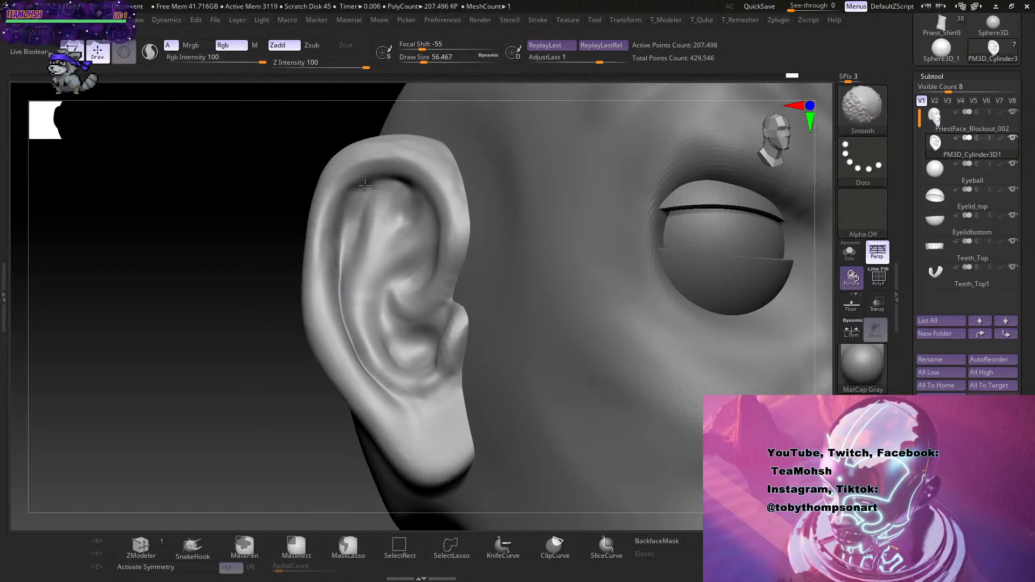
# Smooth the upper inner hollow and the area behind the central fold's inner end.
pyautogui.moveTo(198, 326); pyautogui.dragTo(259, 324)
pyautogui.keyDown('shift'); pyautogui.moveTo(411, 228); pyautogui.dragTo(405, 199); pyautogui.keyUp('shift')
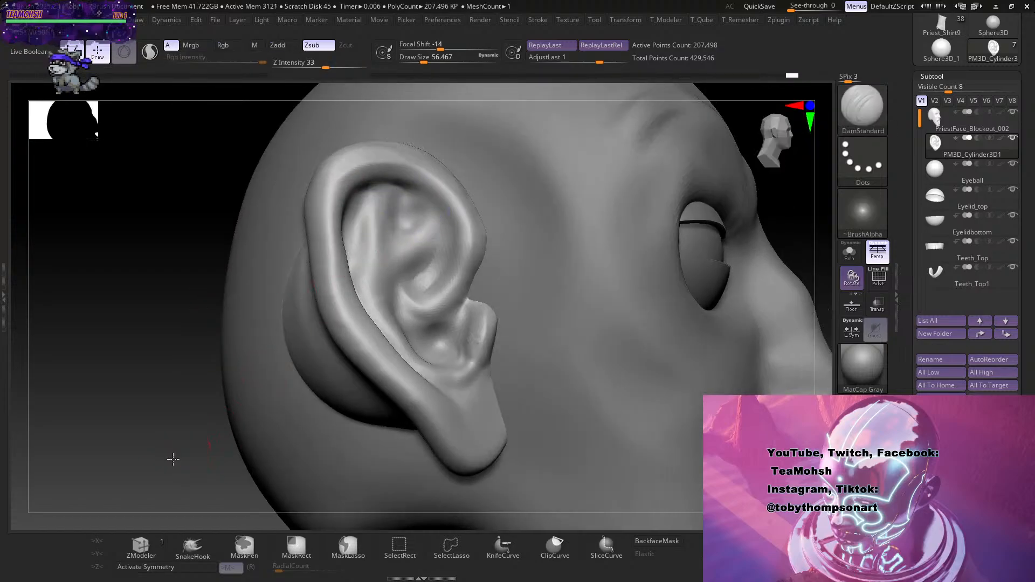
pyautogui.moveTo(174, 459); pyautogui.dragTo(161, 484)
pyautogui.keyDown('shift'); pyautogui.moveTo(400, 289); pyautogui.dragTo(391, 302); pyautogui.keyUp('shift')
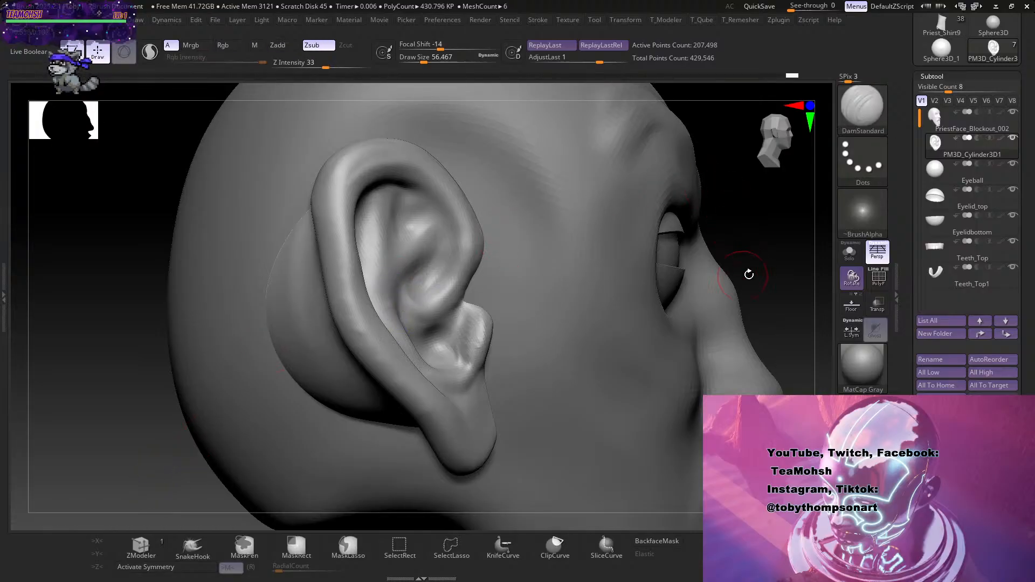
# Rework and smooth the upper back of the ear where it meets the head.
pyautogui.moveTo(749, 275); pyautogui.dragTo(700, 285)
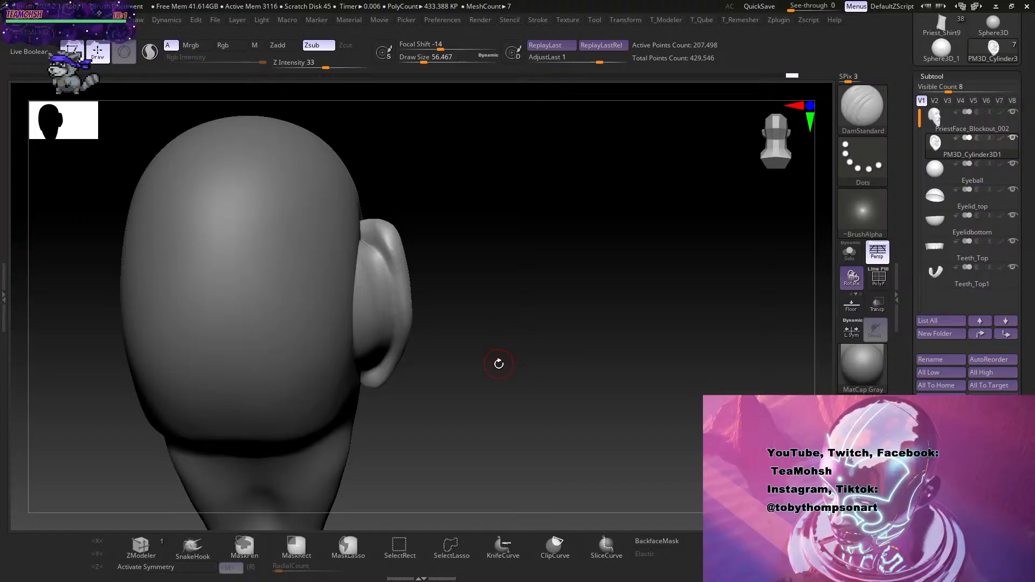
pyautogui.moveTo(555, 355); pyautogui.dragTo(467, 374)
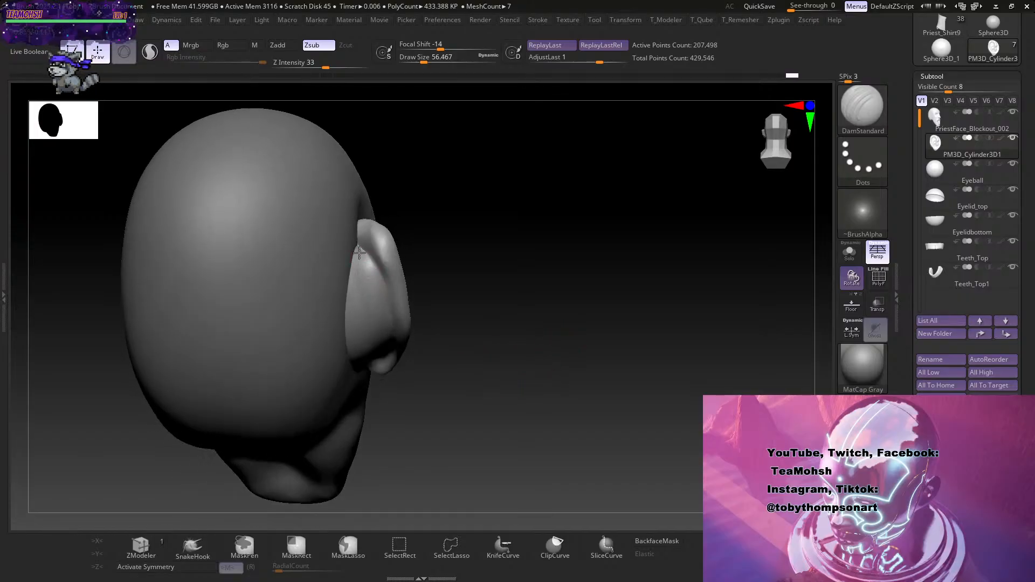
pyautogui.press('shift')
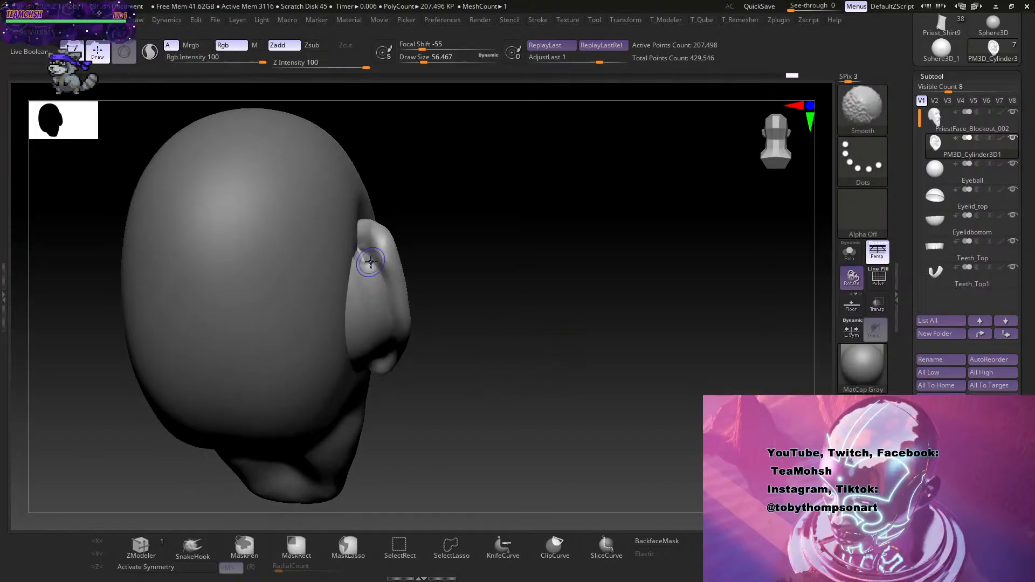
pyautogui.keyDown('shift'); pyautogui.moveTo(361, 261); pyautogui.dragTo(363, 270); pyautogui.keyUp('shift')
# Shape the upper back of the ear with ClayBuildup at a draw size of about 59, smoothing and carving near the head.
pyautogui.press('b')
pyautogui.press('c')
pyautogui.press('b')
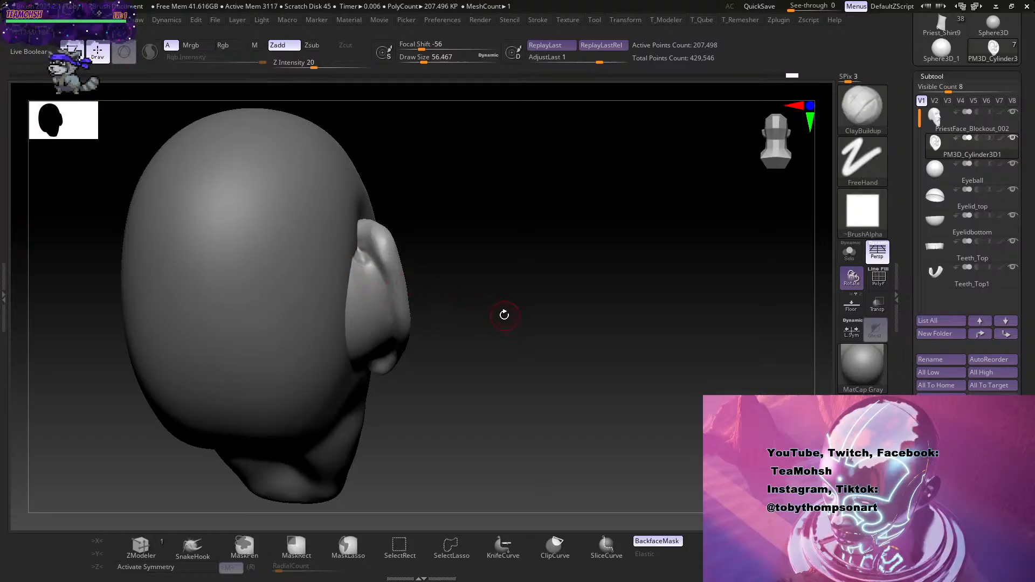
pyautogui.press('s')
pyautogui.press('shift')
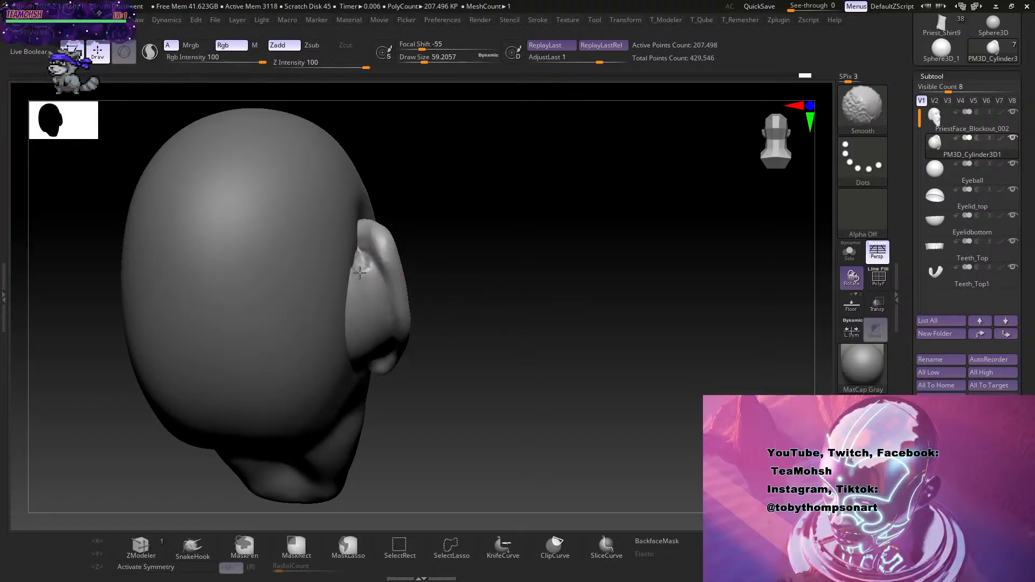
pyautogui.keyDown('shift'); pyautogui.moveTo(355, 255); pyautogui.dragTo(360, 264); pyautogui.keyUp('shift')
pyautogui.moveTo(511, 306); pyautogui.dragTo(512, 258)
pyautogui.keyDown('alt'); pyautogui.moveTo(365, 270); pyautogui.dragTo(360, 262); pyautogui.keyUp('alt')
pyautogui.moveTo(568, 266)
pyautogui.mouseDown()
pyautogui.moveTo(502, 282)
pyautogui.moveTo(585, 226)
pyautogui.mouseUp()
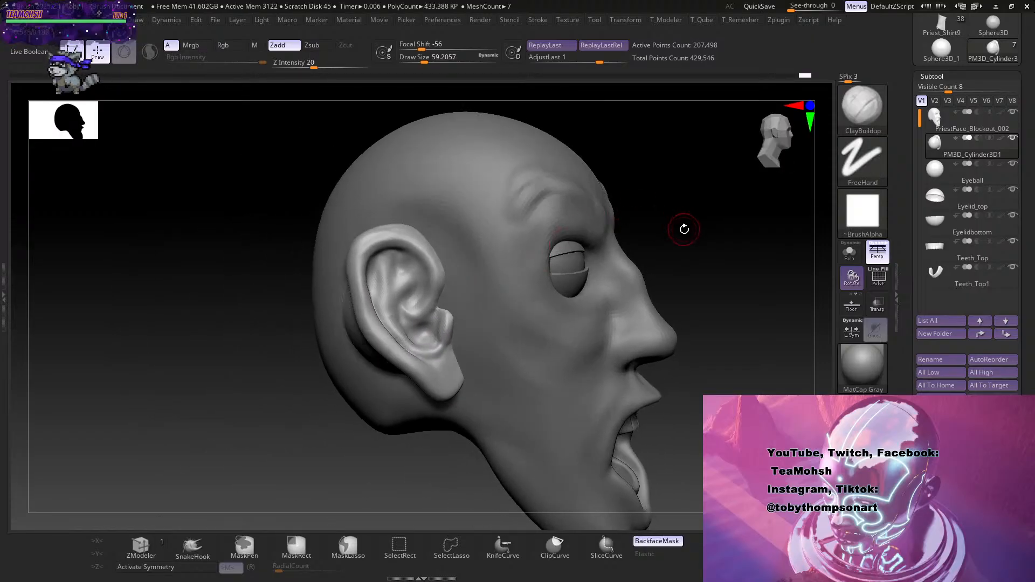
# Adjust how the ear stands off the head with the Move brush at a draw size of about 187, smoothing the upper back.
pyautogui.moveTo(684, 228)
pyautogui.keyDown('alt'); pyautogui.mouseDown()
pyautogui.moveTo(646, 228)
pyautogui.moveTo(675, 221)
pyautogui.mouseUp(); pyautogui.keyUp('alt')
pyautogui.press('b')
pyautogui.press('m')
pyautogui.press('v')
pyautogui.press('s')
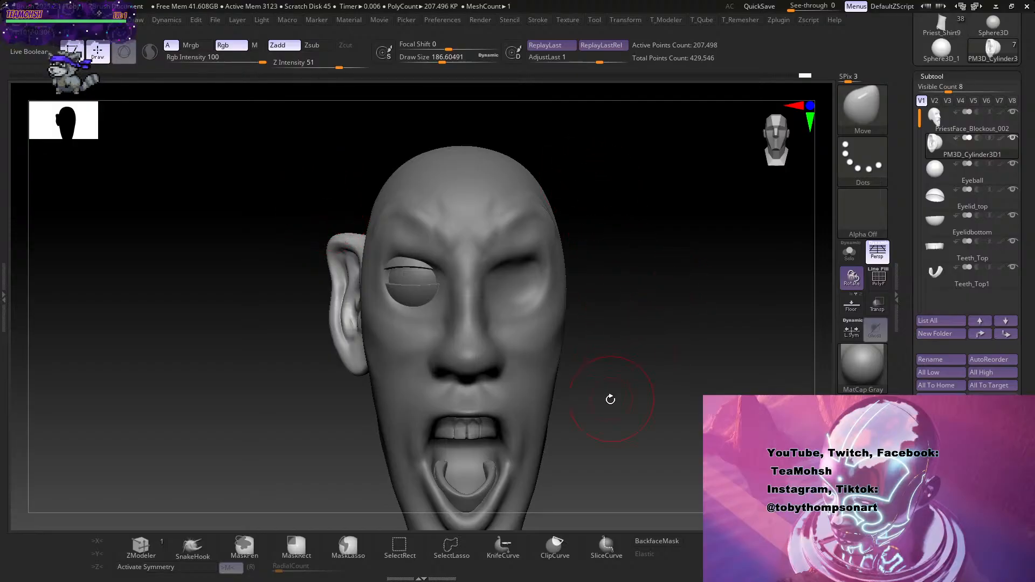
pyautogui.keyDown('alt'); pyautogui.moveTo(618, 432); pyautogui.dragTo(576, 458); pyautogui.keyUp('alt')
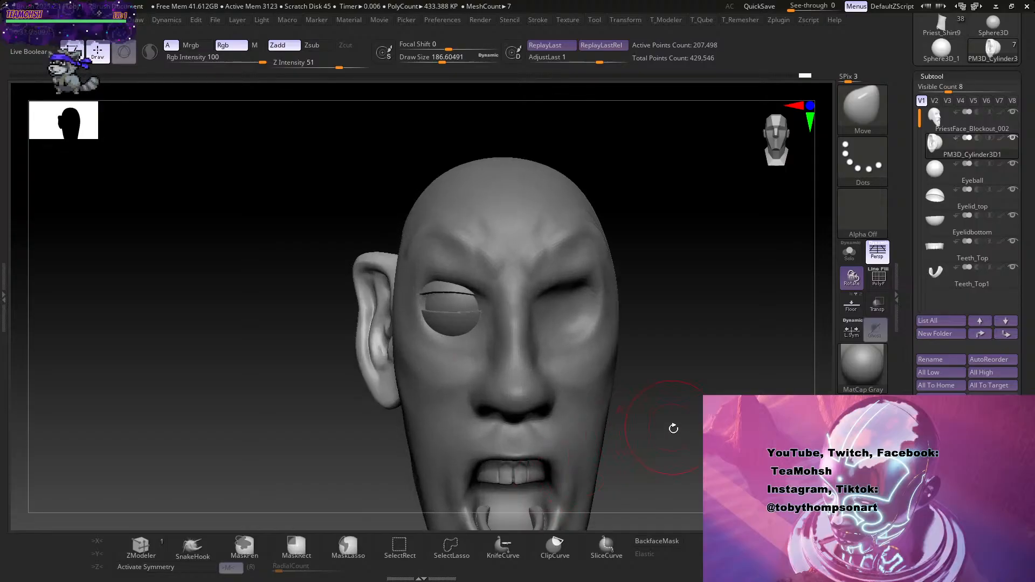
pyautogui.keyDown('alt'); pyautogui.moveTo(673, 428); pyautogui.dragTo(646, 395); pyautogui.keyUp('alt')
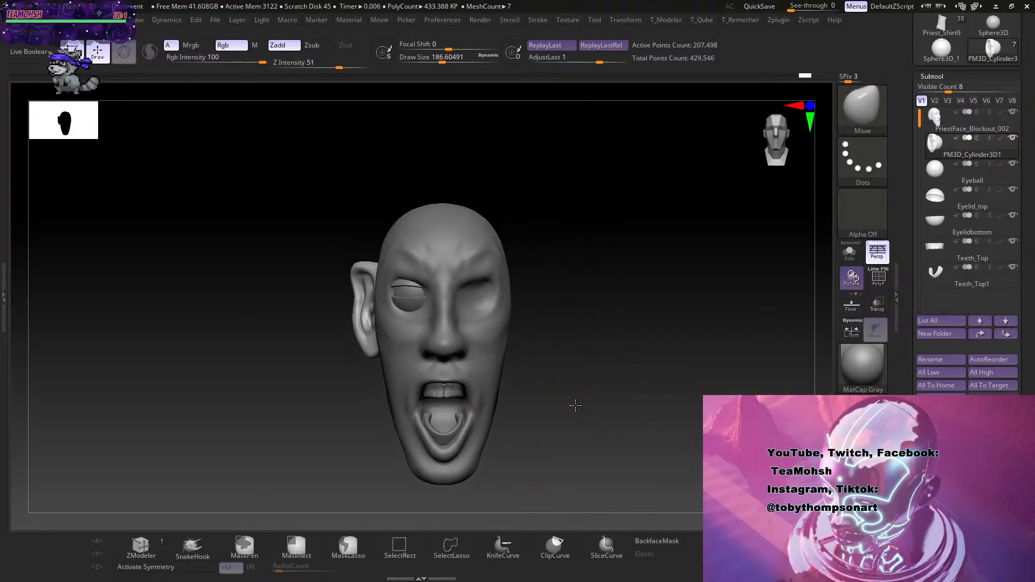
pyautogui.moveTo(575, 406); pyautogui.dragTo(455, 304)
pyautogui.press('f')
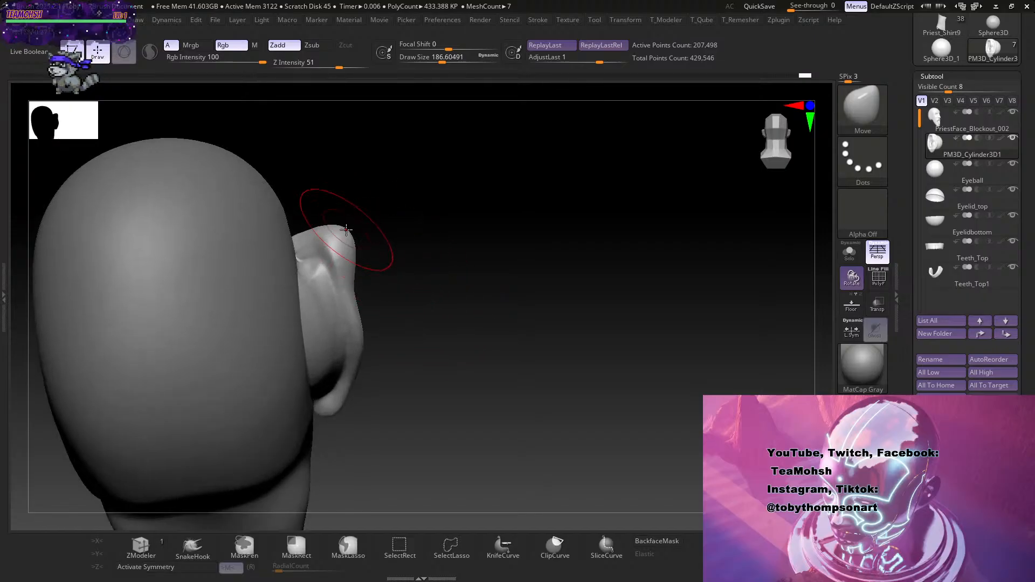
pyautogui.press('shift')
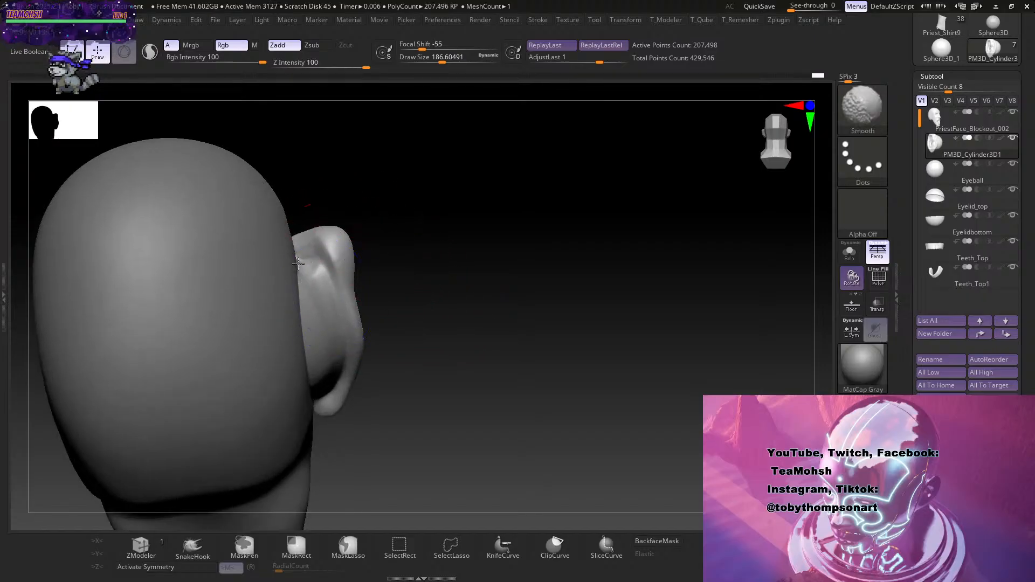
pyautogui.moveTo(460, 231)
pyautogui.mouseDown()
pyautogui.moveTo(464, 266)
pyautogui.moveTo(422, 298)
pyautogui.mouseUp()
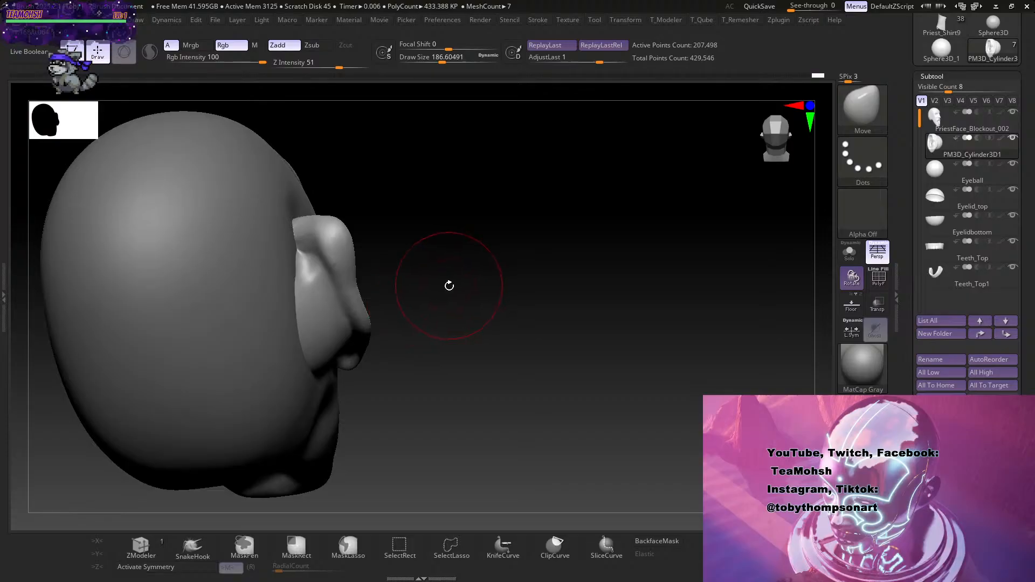
# Build up the back of the ear with ClayBuildup at a draw size of about 145 and smooth the surface beside the head.
pyautogui.press('b')
pyautogui.press('c')
pyautogui.press('b')
pyautogui.moveTo(490, 277); pyautogui.dragTo(475, 312)
pyautogui.press('s')
pyautogui.moveTo(318, 313); pyautogui.dragTo(312, 314)
pyautogui.keyDown('shift'); pyautogui.moveTo(303, 261); pyautogui.dragTo(299, 282); pyautogui.keyUp('shift')
pyautogui.moveTo(468, 276); pyautogui.dragTo(476, 240)
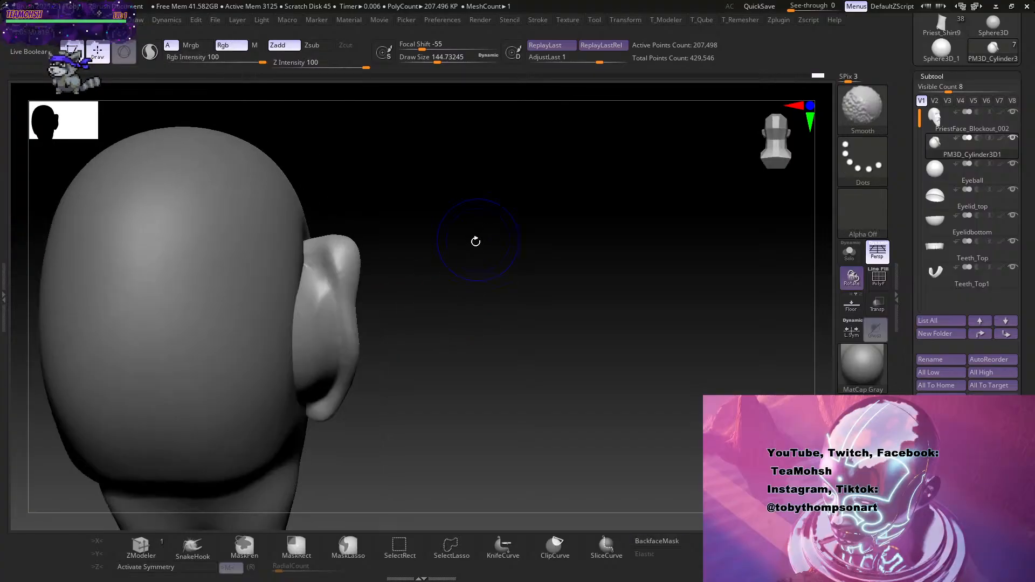
pyautogui.moveTo(325, 263)
pyautogui.mouseDown()
pyautogui.moveTo(331, 346)
pyautogui.moveTo(349, 275)
pyautogui.moveTo(321, 269)
pyautogui.mouseUp()
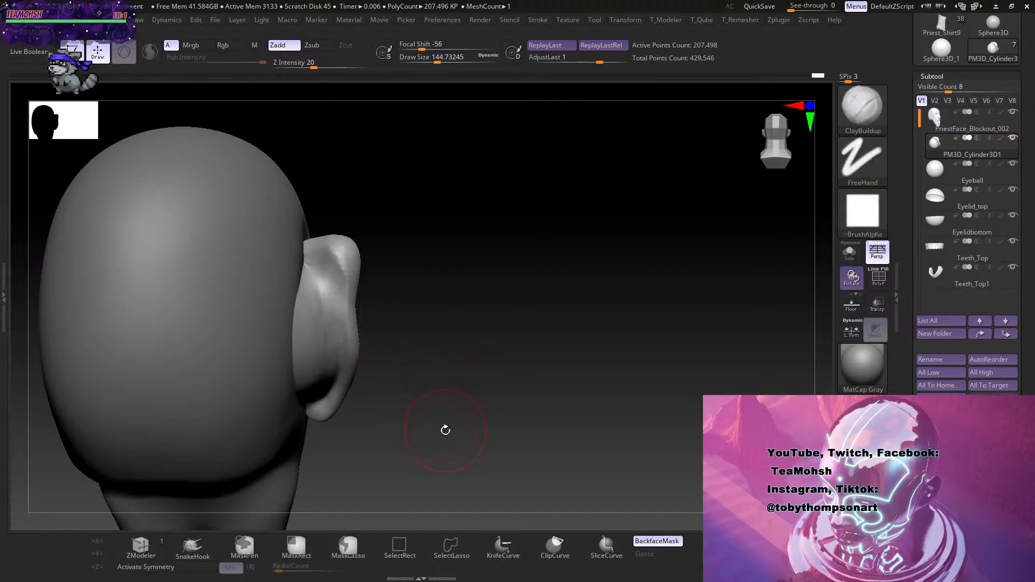
# Shape the lower back of the ear behind the lobe with ClayBuildup, reducing the draw size to about 136.
pyautogui.moveTo(446, 430)
pyautogui.mouseDown()
pyautogui.moveTo(458, 409)
pyautogui.moveTo(428, 345)
pyautogui.moveTo(356, 377)
pyautogui.mouseUp()
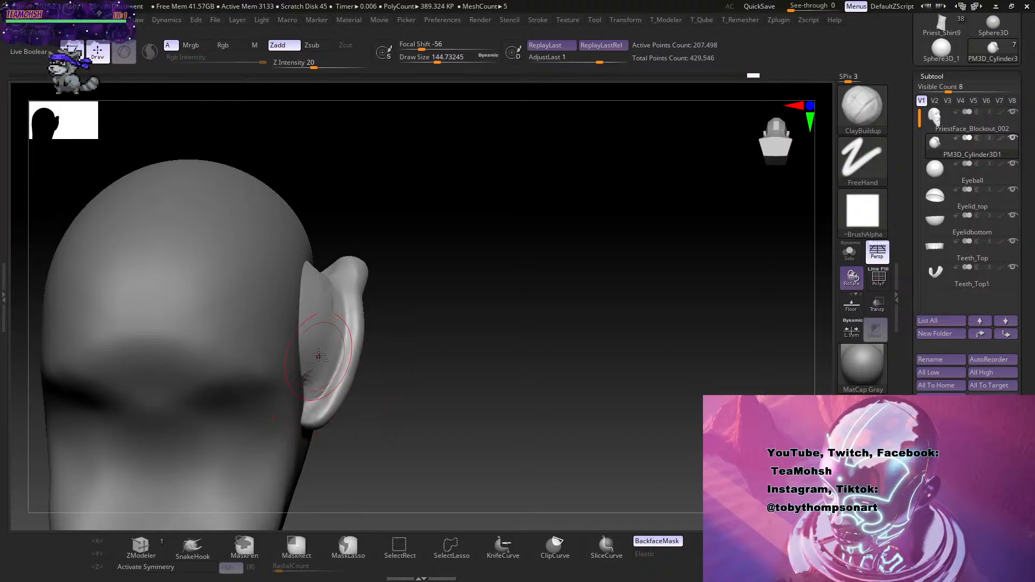
pyautogui.moveTo(478, 349); pyautogui.dragTo(410, 393)
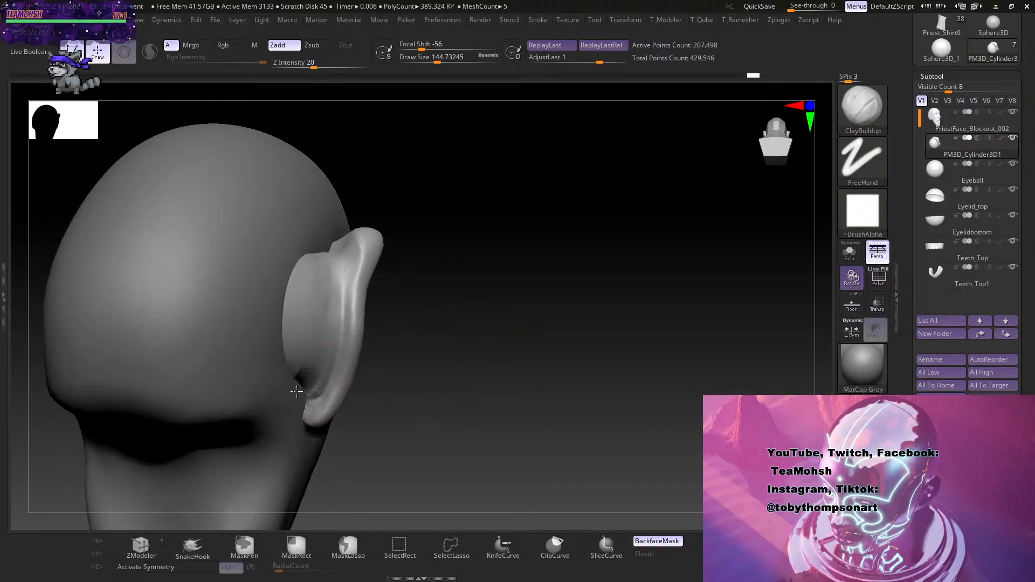
pyautogui.moveTo(467, 358); pyautogui.dragTo(366, 382)
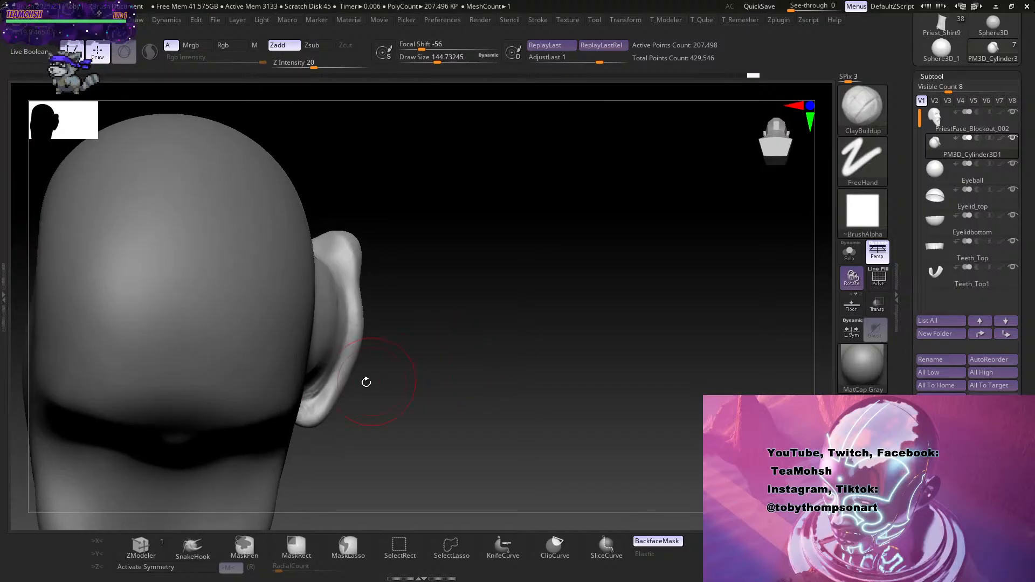
pyautogui.moveTo(486, 399)
pyautogui.mouseDown()
pyautogui.moveTo(471, 353)
pyautogui.moveTo(502, 313)
pyautogui.moveTo(489, 358)
pyautogui.mouseUp()
pyautogui.press('s')
pyautogui.moveTo(491, 367)
pyautogui.mouseDown()
pyautogui.moveTo(444, 374)
pyautogui.moveTo(441, 339)
pyautogui.mouseUp()
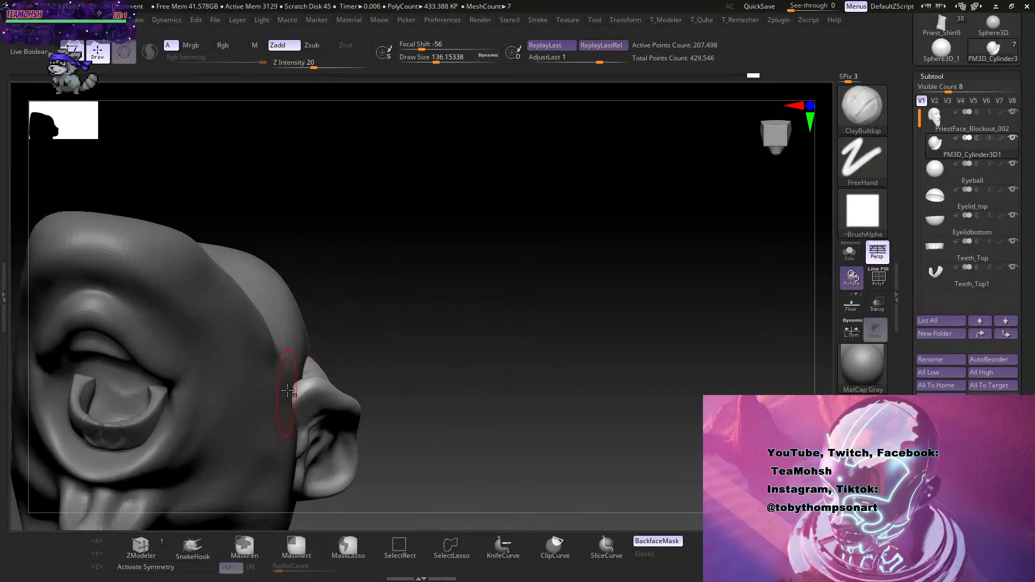
pyautogui.moveTo(316, 359)
pyautogui.mouseDown()
pyautogui.moveTo(411, 323)
pyautogui.moveTo(428, 369)
pyautogui.mouseUp()
# Reshape the earlobe's tip with the Move brush at a draw size of about 124 and smooth it from the front and back.
pyautogui.press('s')
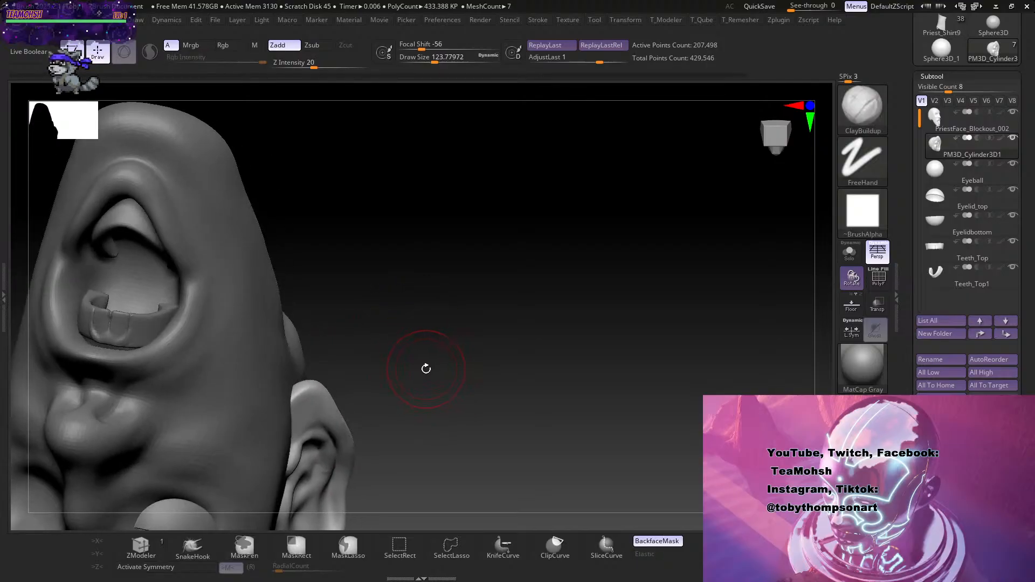
pyautogui.press('b')
pyautogui.press('d')
pyautogui.press('s')
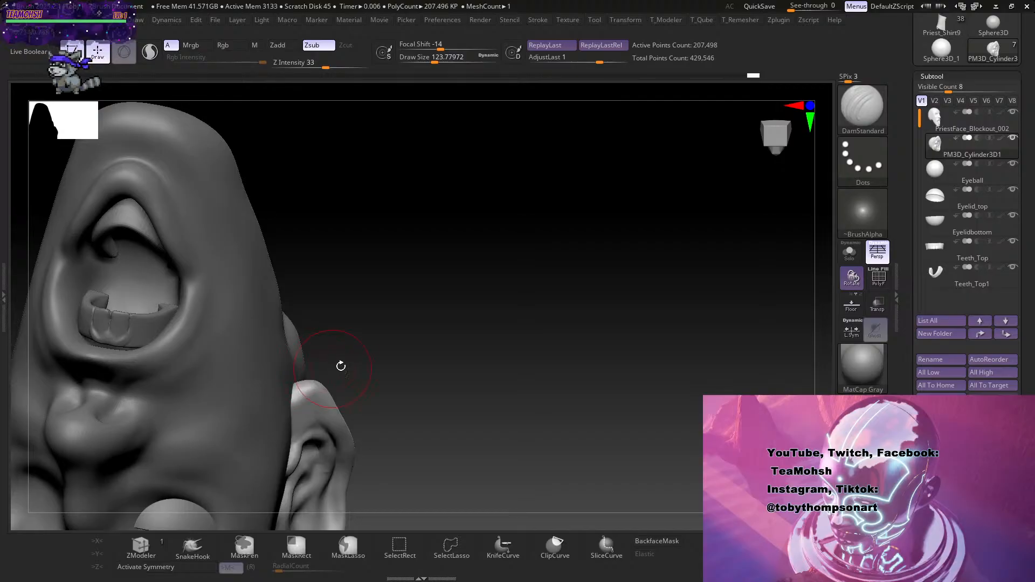
pyautogui.press('b')
pyautogui.press('m')
pyautogui.press('v')
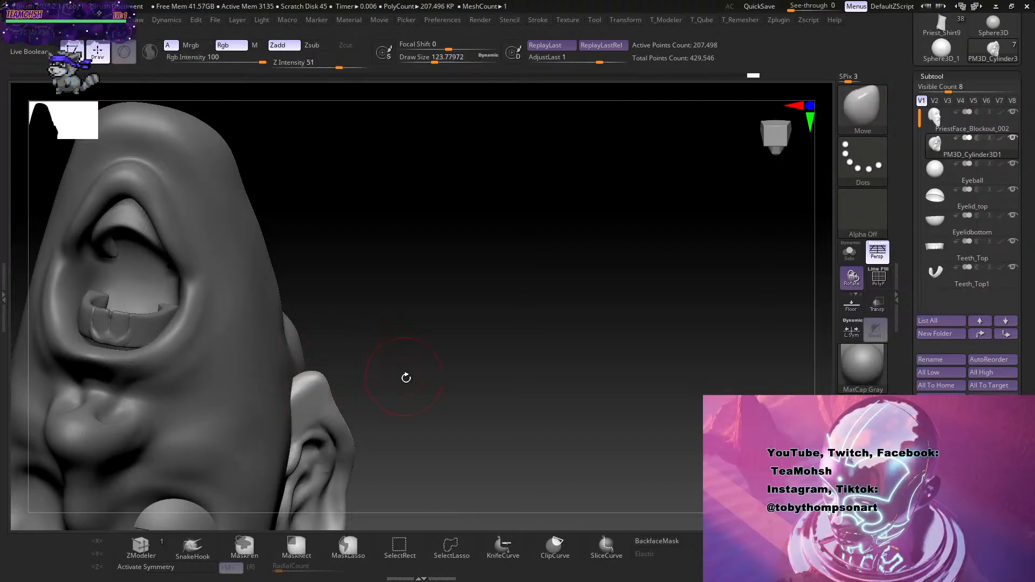
pyautogui.moveTo(406, 378); pyautogui.dragTo(425, 391)
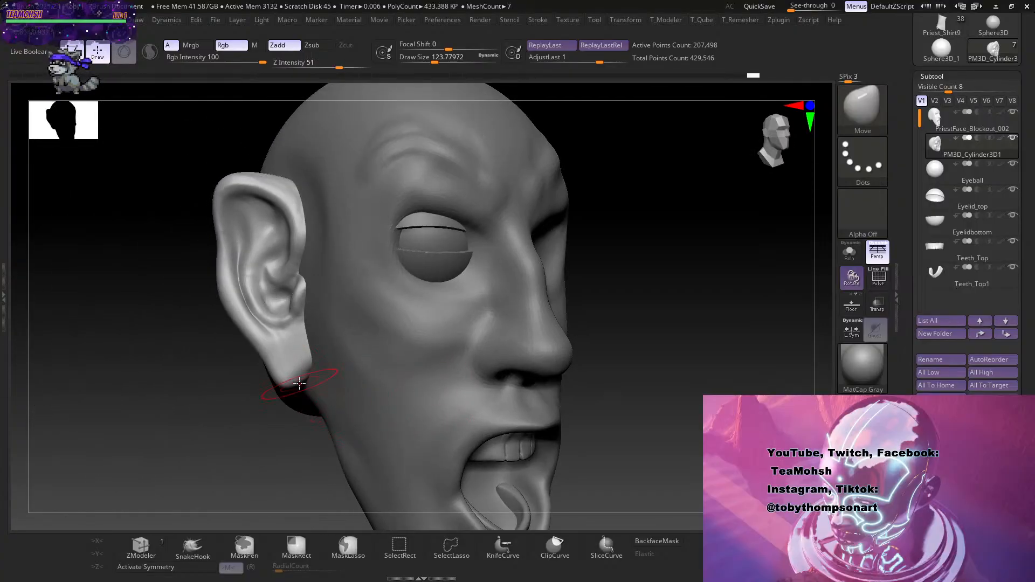
pyautogui.keyDown('shift'); pyautogui.moveTo(311, 375); pyautogui.dragTo(302, 365); pyautogui.keyUp('shift')
pyautogui.moveTo(286, 427); pyautogui.dragTo(510, 327)
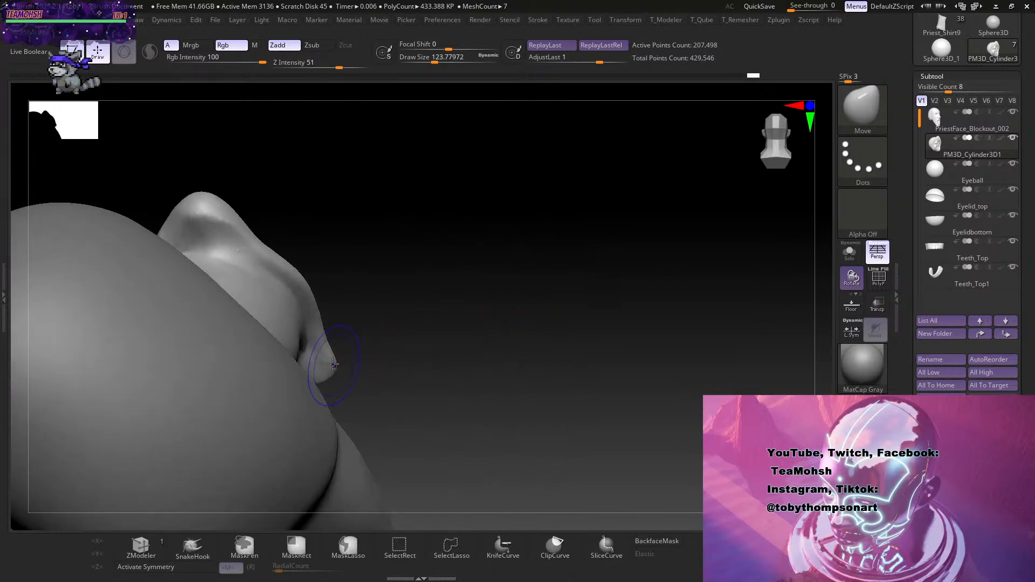
pyautogui.moveTo(333, 364)
pyautogui.keyDown('shift'); pyautogui.mouseDown()
pyautogui.moveTo(322, 377)
pyautogui.moveTo(342, 366)
pyautogui.mouseUp(); pyautogui.keyUp('shift')
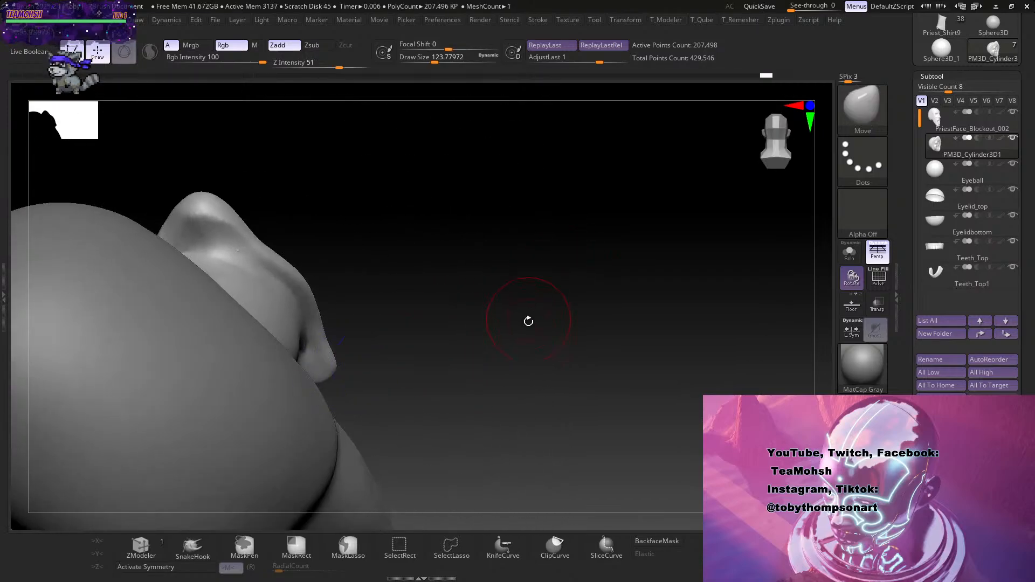
# Refine the earlobe's lower outline where it meets the jaw with the Move brush, checking it from the front and side.
pyautogui.moveTo(528, 322)
pyautogui.mouseDown()
pyautogui.moveTo(404, 436)
pyautogui.moveTo(358, 408)
pyautogui.moveTo(351, 415)
pyautogui.moveTo(371, 352)
pyautogui.moveTo(337, 361)
pyautogui.moveTo(347, 358)
pyautogui.mouseUp()
pyautogui.moveTo(360, 420); pyautogui.dragTo(367, 449)
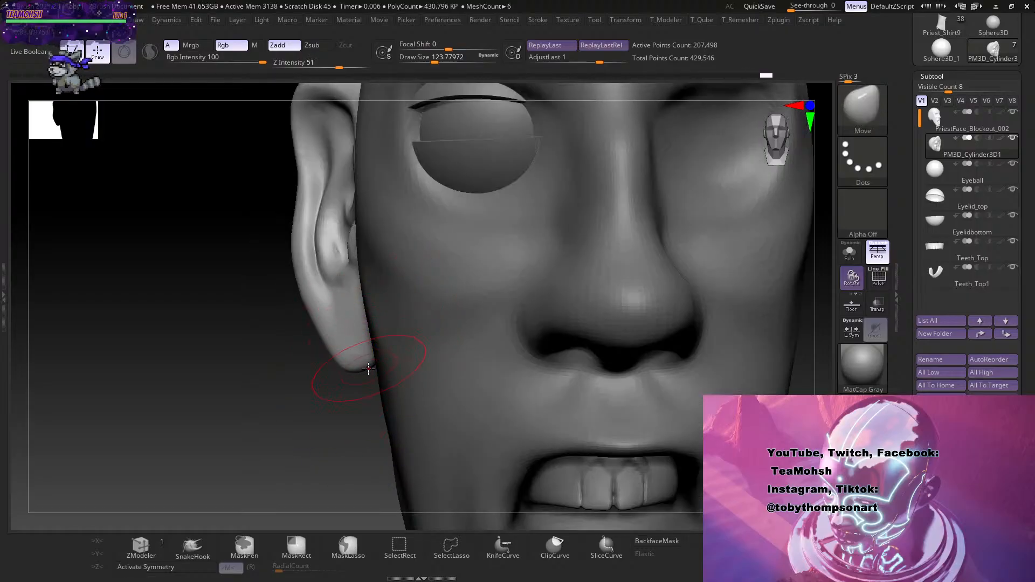
pyautogui.moveTo(335, 351); pyautogui.dragTo(328, 352)
pyautogui.moveTo(329, 417)
pyautogui.mouseDown()
pyautogui.moveTo(362, 422)
pyautogui.moveTo(348, 420)
pyautogui.mouseUp()
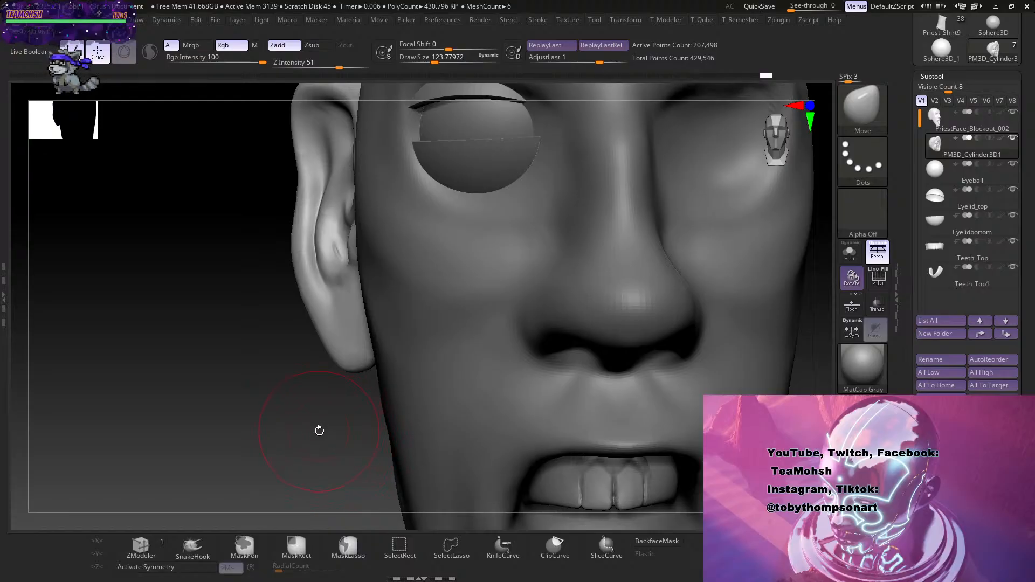
pyautogui.moveTo(318, 429); pyautogui.dragTo(339, 428)
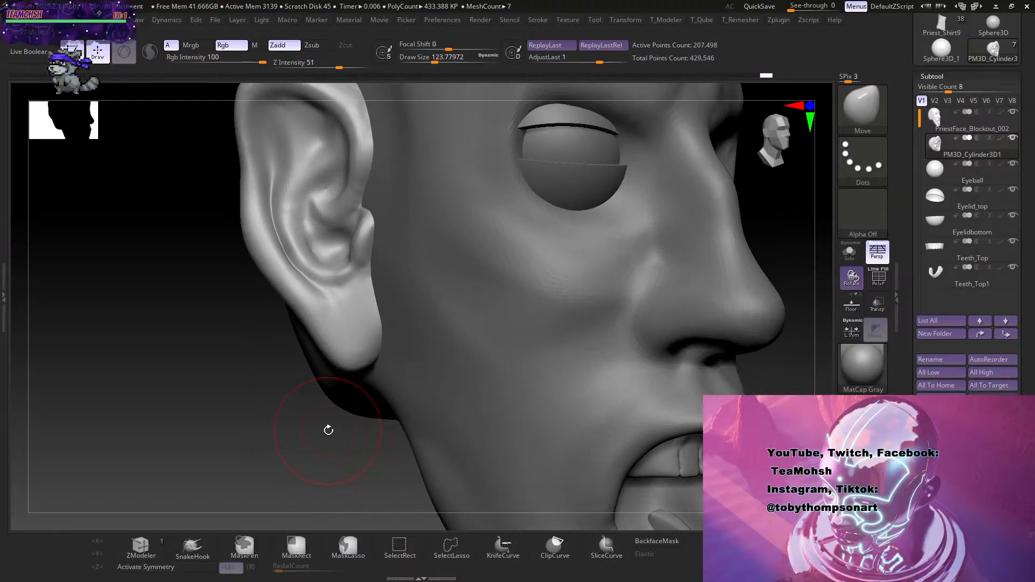
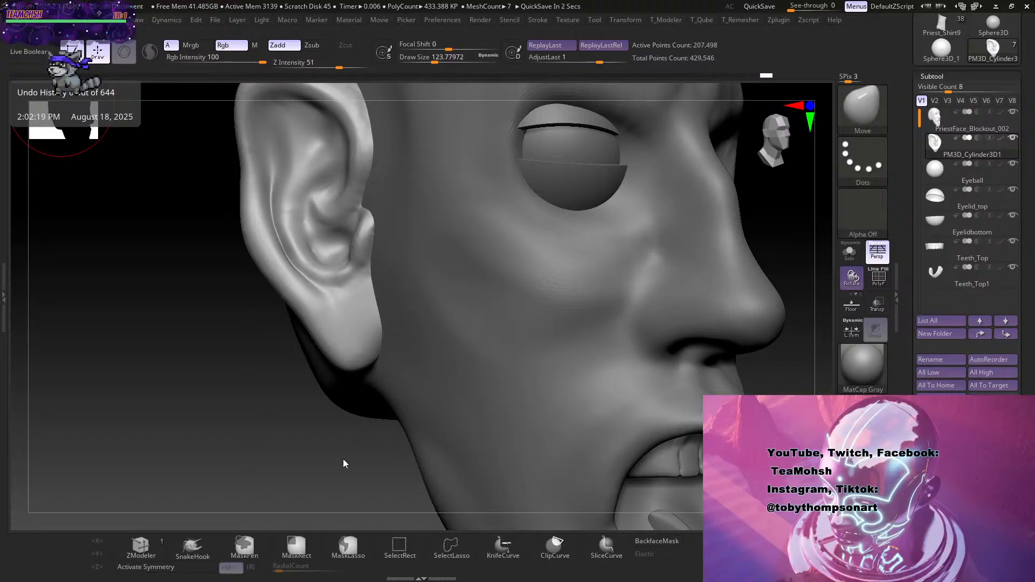
pyautogui.moveTo(349, 452)
pyautogui.mouseDown()
pyautogui.moveTo(340, 471)
pyautogui.moveTo(358, 441)
pyautogui.moveTo(380, 451)
pyautogui.mouseUp()
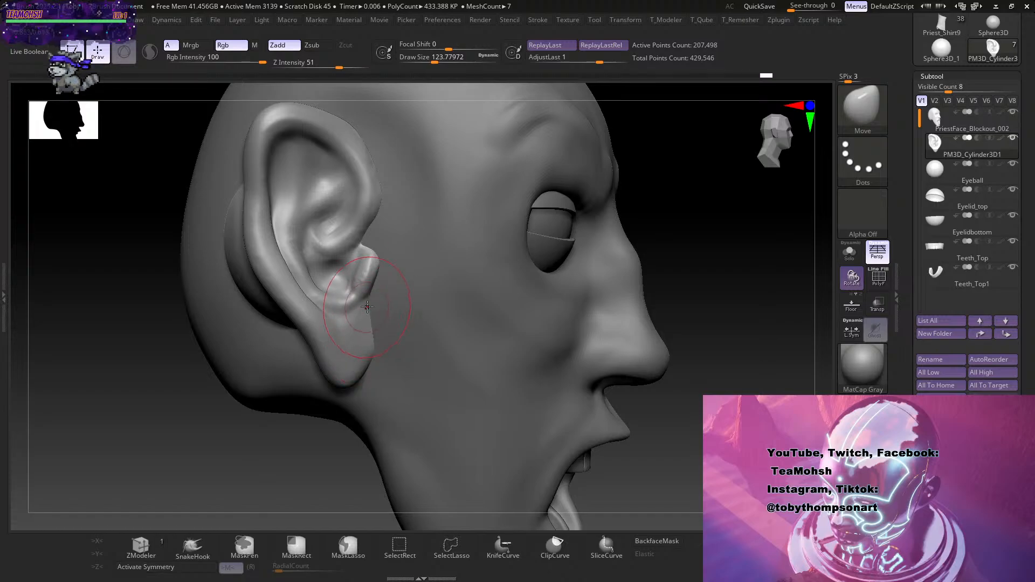
pyautogui.moveTo(730, 334); pyautogui.dragTo(628, 368)
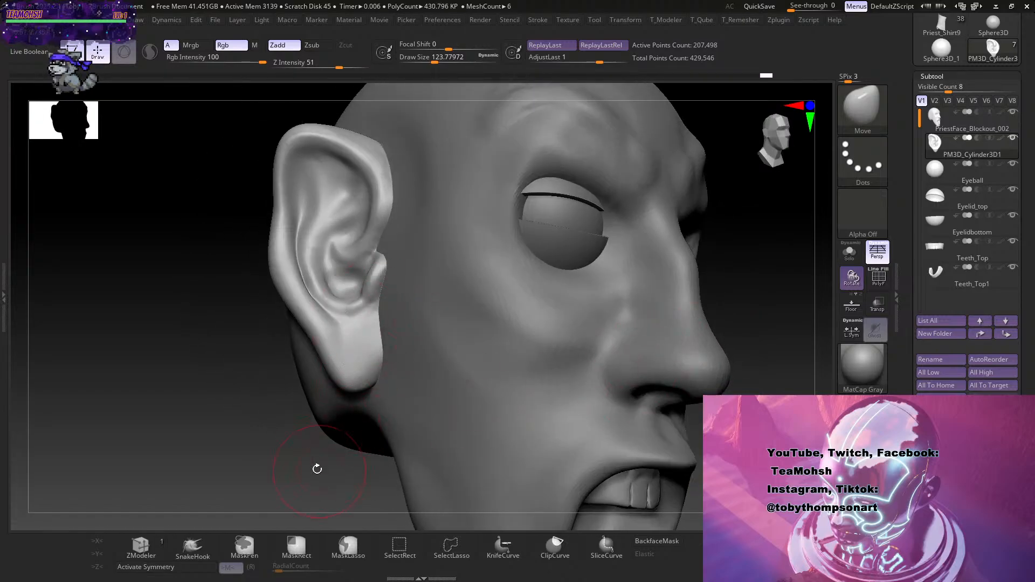
# Sculpt the earlobe's upper front below the tragus with ClayBuildup at a draw size of about 68 and smooth it.
pyautogui.press('s')
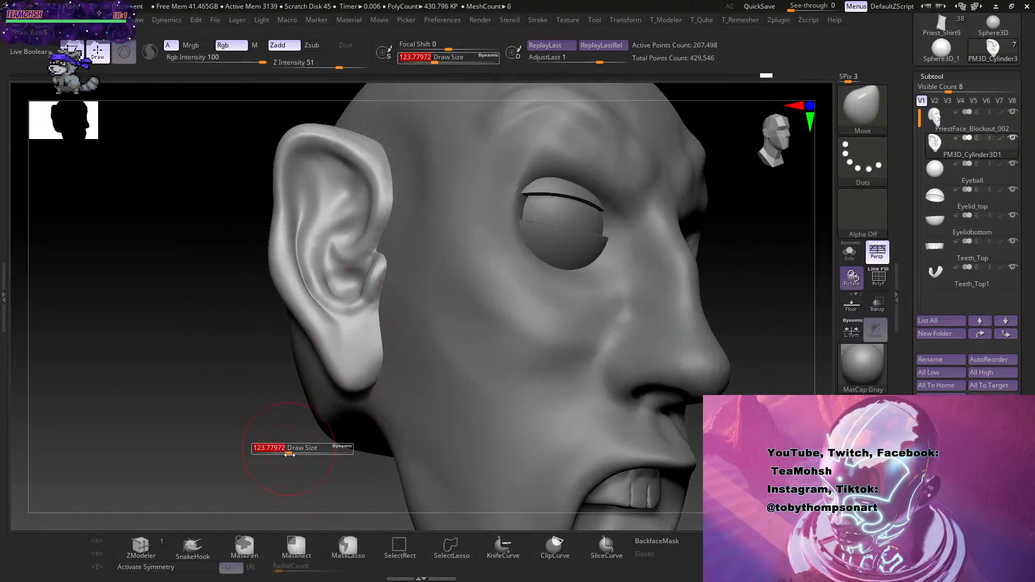
pyautogui.press('s')
pyautogui.moveTo(291, 451)
pyautogui.mouseDown()
pyautogui.moveTo(283, 452)
pyautogui.moveTo(315, 496)
pyautogui.mouseUp()
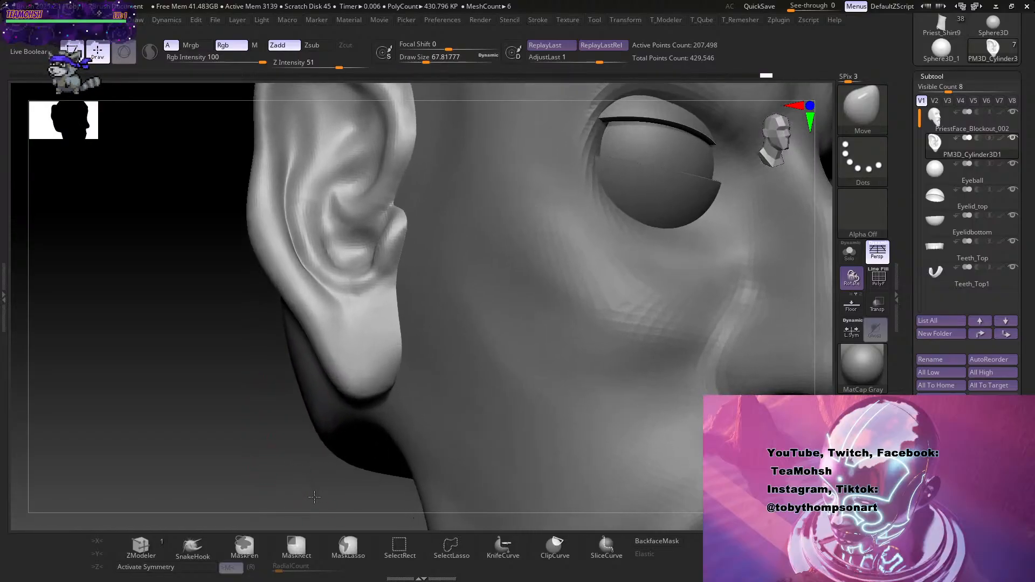
pyautogui.keyDown('alt'); pyautogui.moveTo(234, 468); pyautogui.dragTo(260, 469); pyautogui.keyUp('alt')
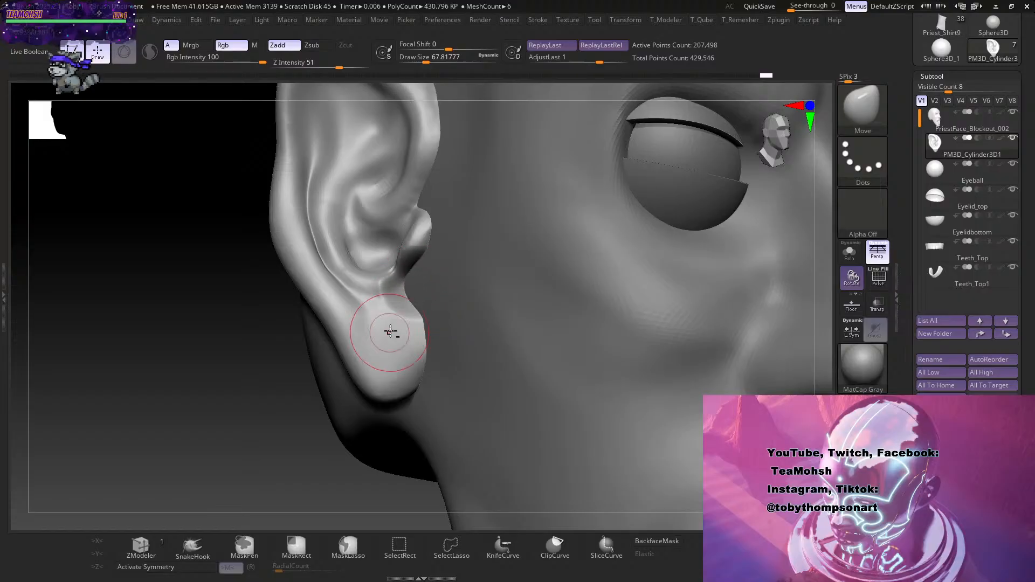
pyautogui.press('b')
pyautogui.press('c')
pyautogui.press('b')
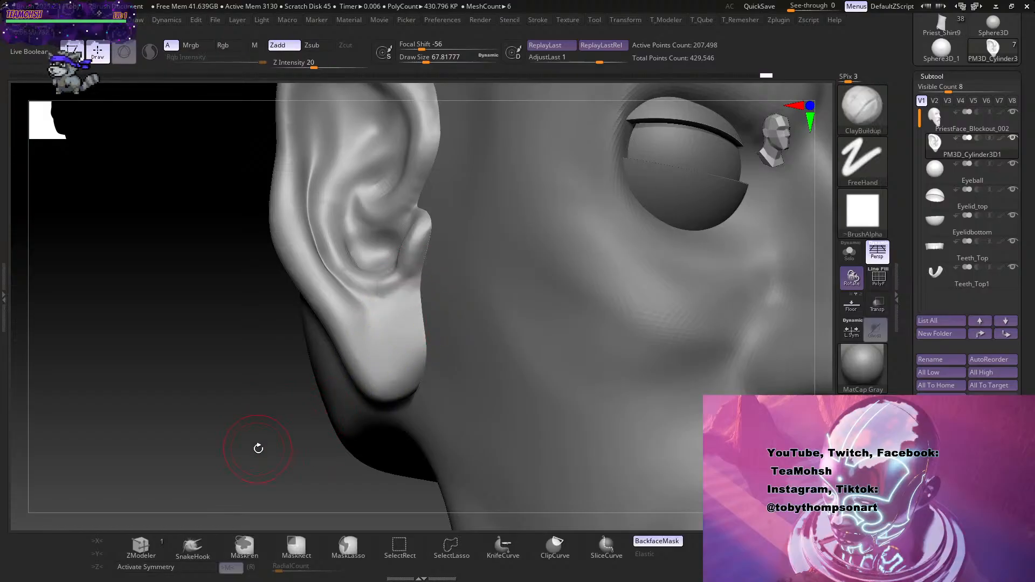
pyautogui.moveTo(258, 448); pyautogui.dragTo(238, 446)
pyautogui.moveTo(412, 292)
pyautogui.mouseDown()
pyautogui.moveTo(391, 334)
pyautogui.moveTo(391, 323)
pyautogui.mouseUp()
pyautogui.moveTo(402, 303)
pyautogui.mouseDown()
pyautogui.moveTo(383, 353)
pyautogui.moveTo(380, 317)
pyautogui.moveTo(373, 328)
pyautogui.mouseUp()
pyautogui.moveTo(268, 451); pyautogui.dragTo(398, 313)
pyautogui.press('shift')
# Define the earlobe's front edge below the tragus with ClayBuildup at a draw size of about 49, and smooth the area behind the lobe.
pyautogui.press('s')
pyautogui.moveTo(275, 479)
pyautogui.mouseDown()
pyautogui.moveTo(200, 493)
pyautogui.moveTo(207, 470)
pyautogui.mouseUp()
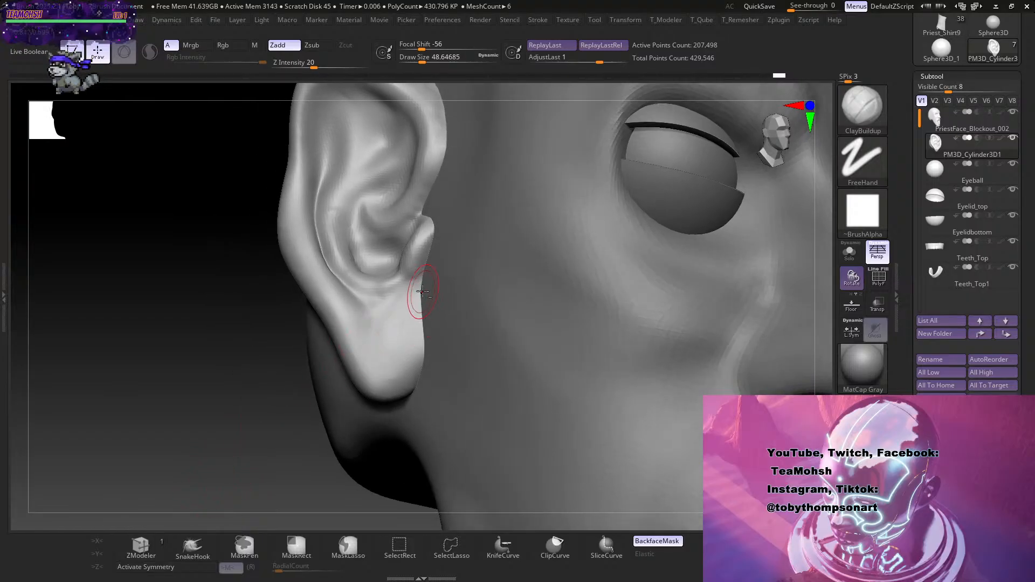
pyautogui.moveTo(421, 288); pyautogui.dragTo(393, 315)
pyautogui.moveTo(417, 295); pyautogui.dragTo(393, 327)
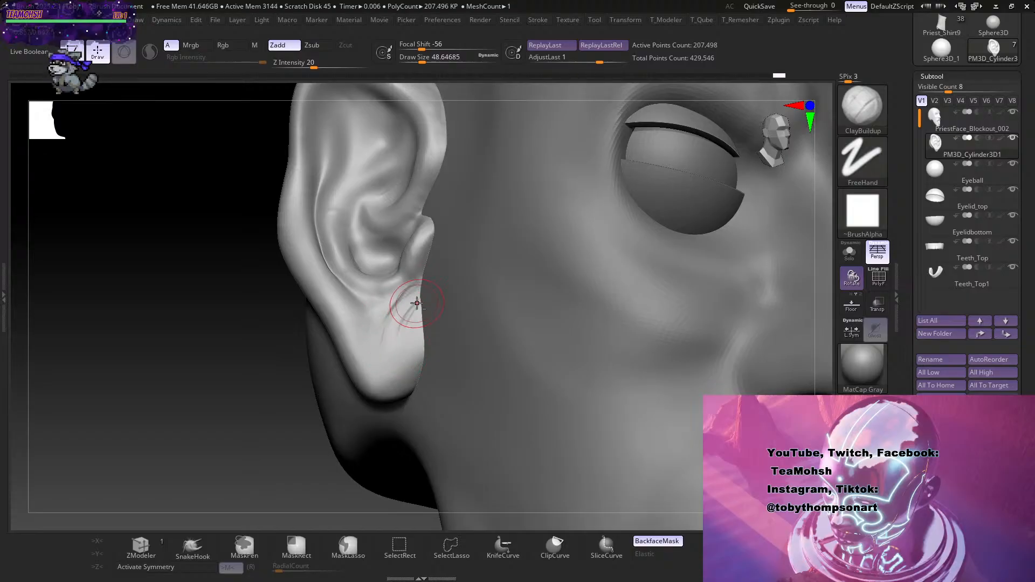
pyautogui.press('shift')
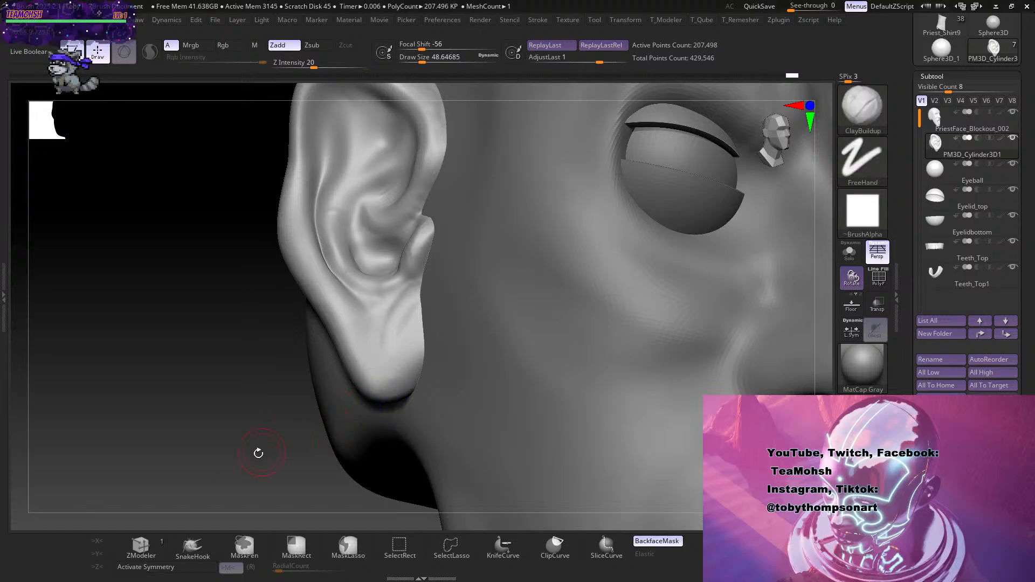
pyautogui.moveTo(259, 452)
pyautogui.mouseDown()
pyautogui.moveTo(250, 434)
pyautogui.moveTo(286, 473)
pyautogui.moveTo(318, 404)
pyautogui.mouseUp()
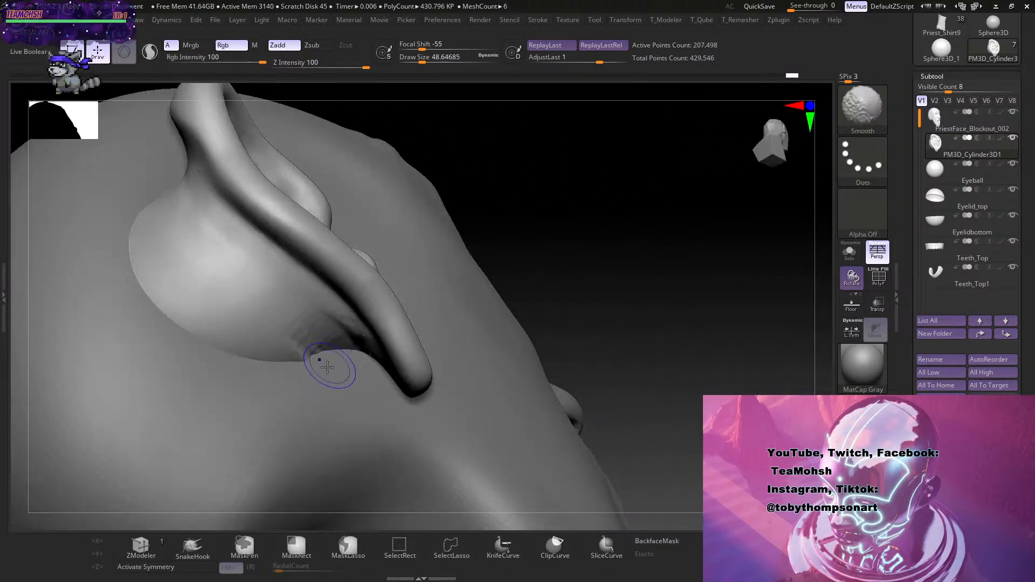
pyautogui.keyDown('shift'); pyautogui.moveTo(331, 367); pyautogui.dragTo(301, 350); pyautogui.keyUp('shift')
# Build up the ridge along the upper back of the ear with ClayBuildup at a draw size of about 120 and smooth it.
pyautogui.moveTo(630, 237)
pyautogui.mouseDown()
pyautogui.moveTo(604, 323)
pyautogui.moveTo(521, 235)
pyautogui.moveTo(583, 348)
pyautogui.moveTo(561, 358)
pyautogui.moveTo(575, 358)
pyautogui.mouseUp()
pyautogui.press('s')
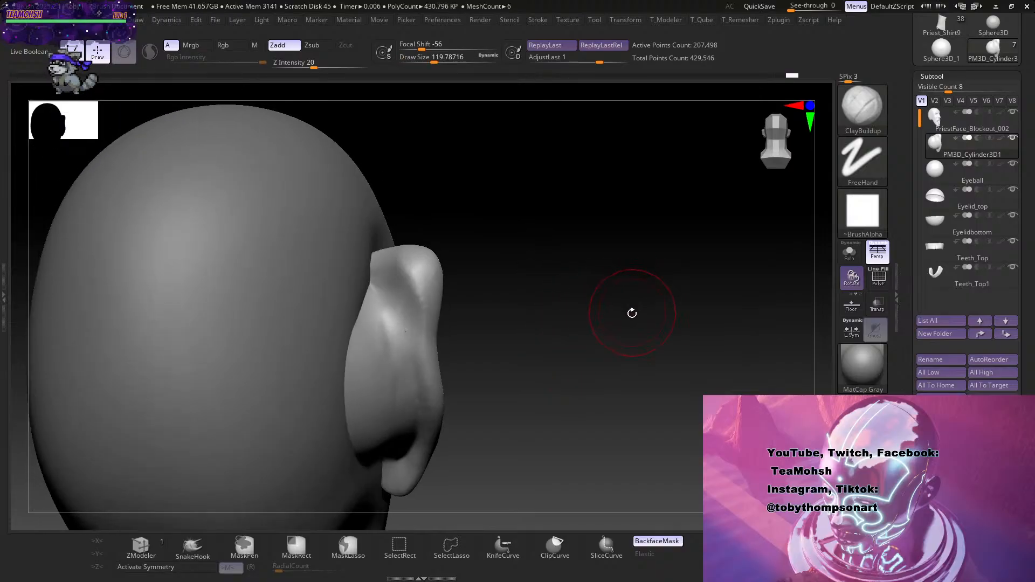
pyautogui.moveTo(631, 312); pyautogui.dragTo(616, 339)
pyautogui.moveTo(396, 361)
pyautogui.mouseDown()
pyautogui.moveTo(361, 296)
pyautogui.moveTo(370, 310)
pyautogui.mouseUp()
pyautogui.moveTo(493, 344)
pyautogui.mouseDown()
pyautogui.moveTo(557, 332)
pyautogui.moveTo(510, 324)
pyautogui.moveTo(524, 323)
pyautogui.mouseUp()
pyautogui.moveTo(396, 296)
pyautogui.keyDown('shift'); pyautogui.mouseDown()
pyautogui.moveTo(409, 286)
pyautogui.moveTo(415, 299)
pyautogui.mouseUp(); pyautogui.keyUp('shift')
pyautogui.moveTo(499, 299); pyautogui.dragTo(471, 302)
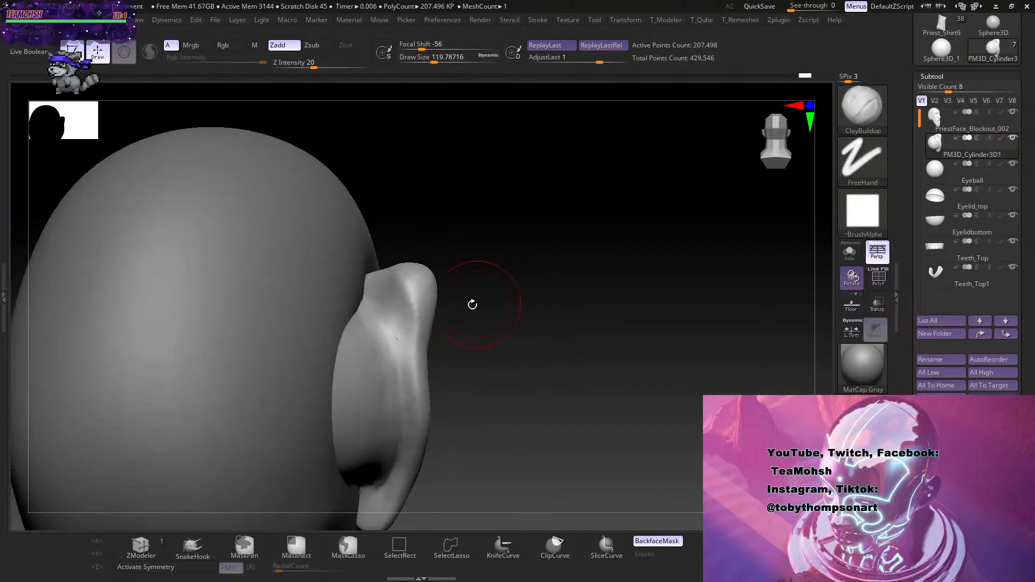
pyautogui.moveTo(390, 326)
pyautogui.mouseDown()
pyautogui.moveTo(377, 324)
pyautogui.moveTo(395, 329)
pyautogui.moveTo(400, 298)
pyautogui.moveTo(407, 356)
pyautogui.moveTo(382, 311)
pyautogui.moveTo(403, 300)
pyautogui.mouseUp()
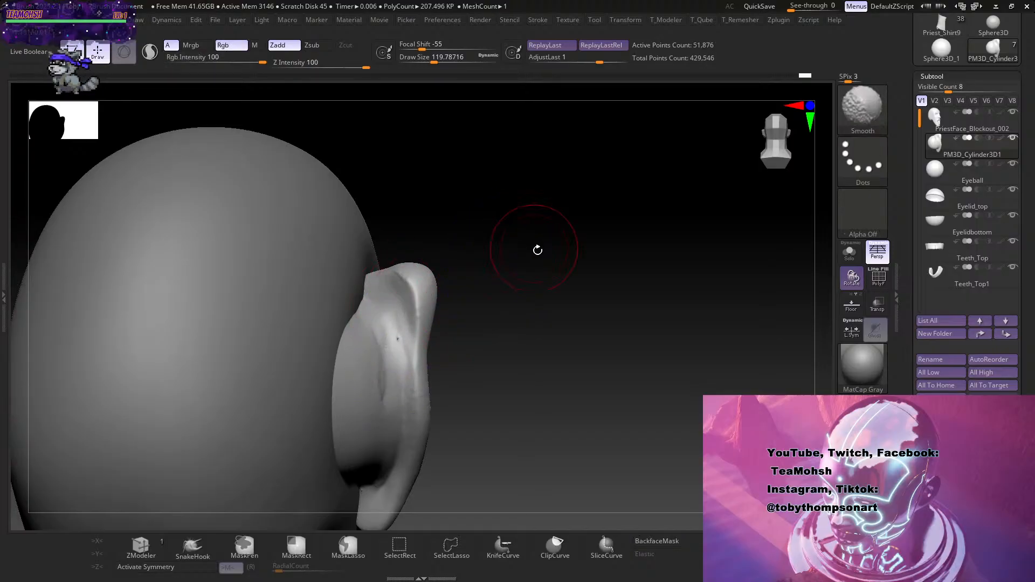
# Examine the back of the ear and how it sits against the head from behind and from the front.
pyautogui.moveTo(536, 247)
pyautogui.mouseDown()
pyautogui.moveTo(422, 365)
pyautogui.moveTo(393, 345)
pyautogui.moveTo(400, 323)
pyautogui.mouseUp()
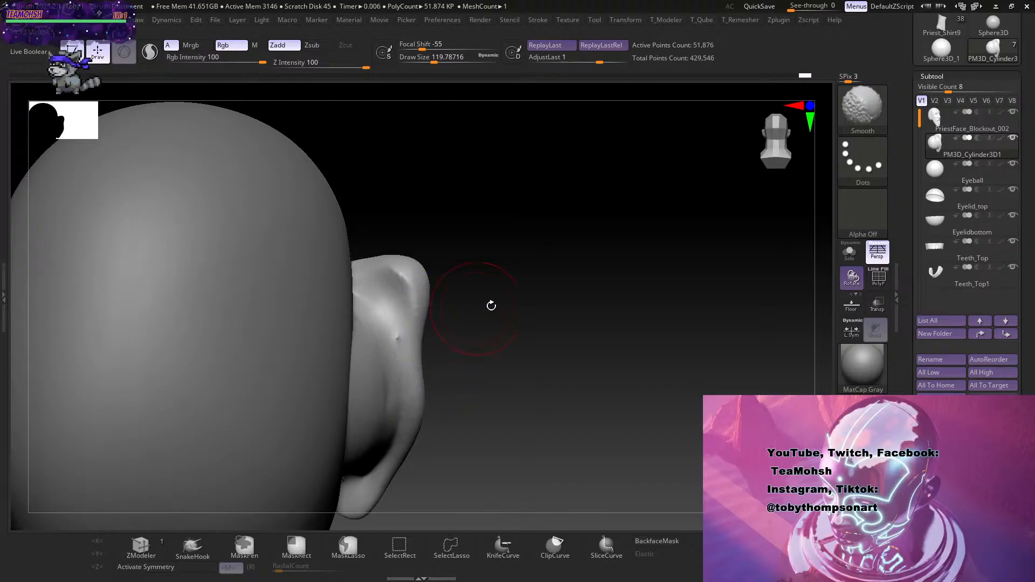
pyautogui.moveTo(550, 389)
pyautogui.keyDown('alt'); pyautogui.mouseDown()
pyautogui.moveTo(566, 345)
pyautogui.moveTo(549, 356)
pyautogui.moveTo(565, 371)
pyautogui.moveTo(596, 365)
pyautogui.moveTo(577, 367)
pyautogui.mouseUp(); pyautogui.keyUp('alt')
pyautogui.press('s')
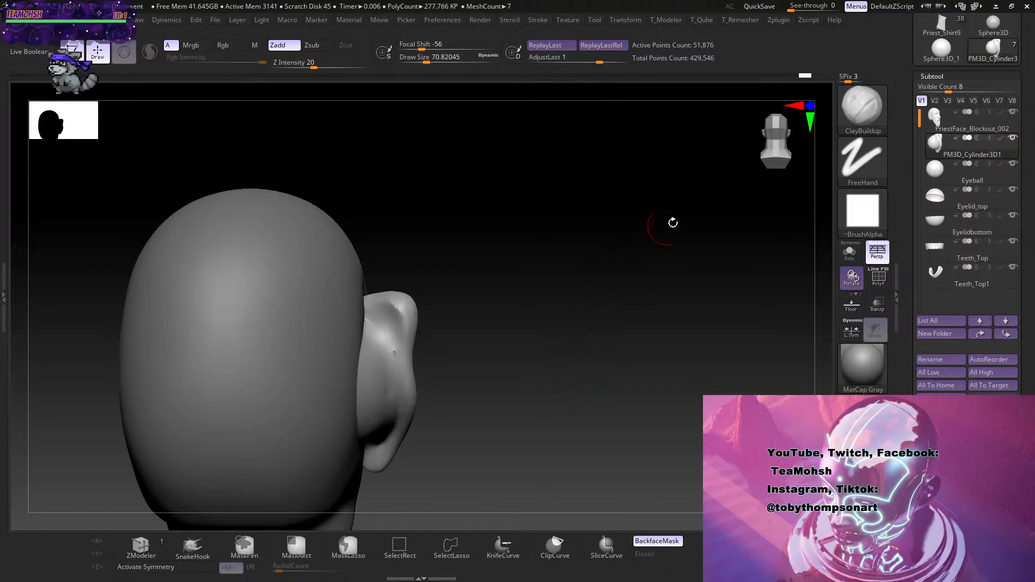
pyautogui.scroll(3, 912, 302)
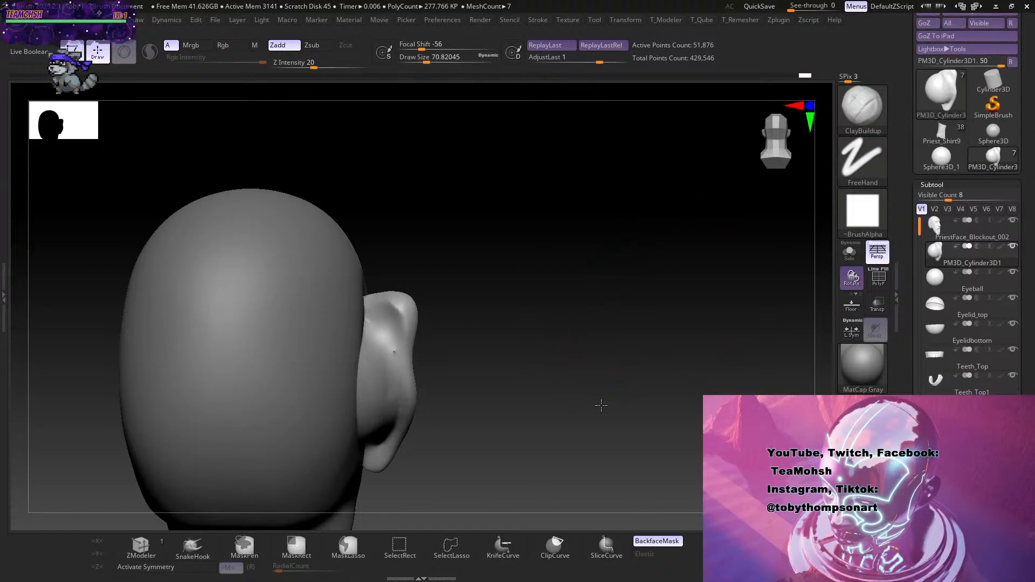
pyautogui.moveTo(601, 405); pyautogui.dragTo(615, 362)
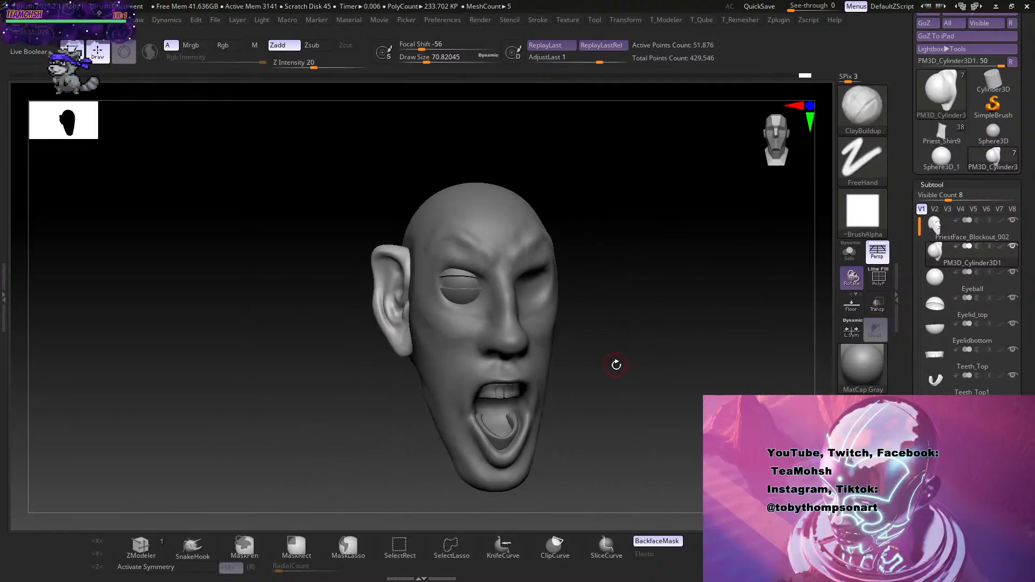
# Bring up the full tree scene and examine the priest's pose beneath the hanging nun from several angles and distances.
pyautogui.click(963, 134)
pyautogui.keyDown('alt'); pyautogui.moveTo(638, 453); pyautogui.dragTo(429, 539); pyautogui.keyUp('alt')
pyautogui.keyDown('alt'); pyautogui.moveTo(776, 355); pyautogui.dragTo(707, 376); pyautogui.keyUp('alt')
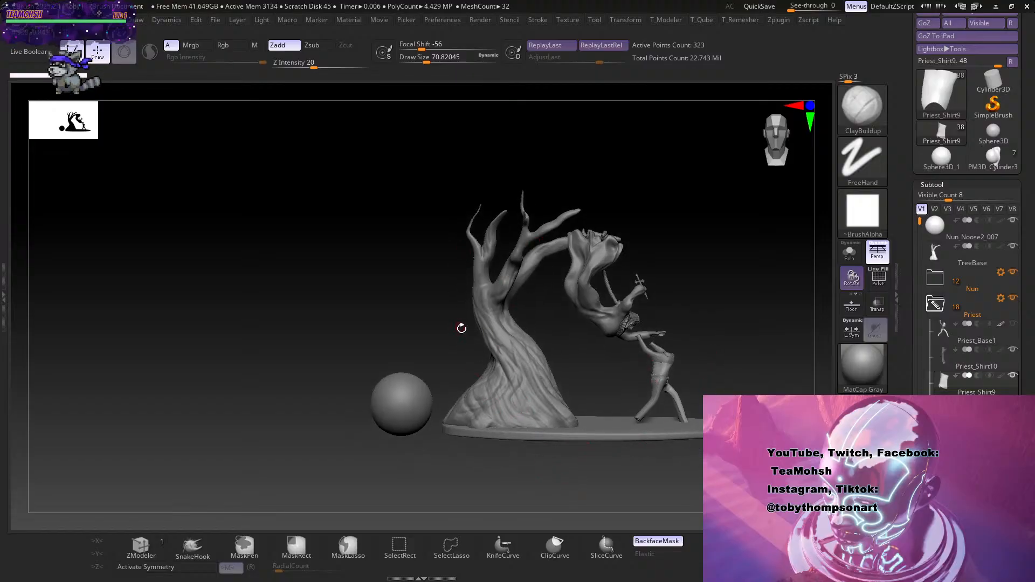
pyautogui.keyDown('alt'); pyautogui.moveTo(717, 337); pyautogui.dragTo(738, 431); pyautogui.keyUp('alt')
pyautogui.moveTo(677, 291); pyautogui.dragTo(653, 295)
pyautogui.moveTo(754, 265)
pyautogui.mouseDown()
pyautogui.moveTo(711, 335)
pyautogui.moveTo(636, 334)
pyautogui.moveTo(693, 343)
pyautogui.mouseUp()
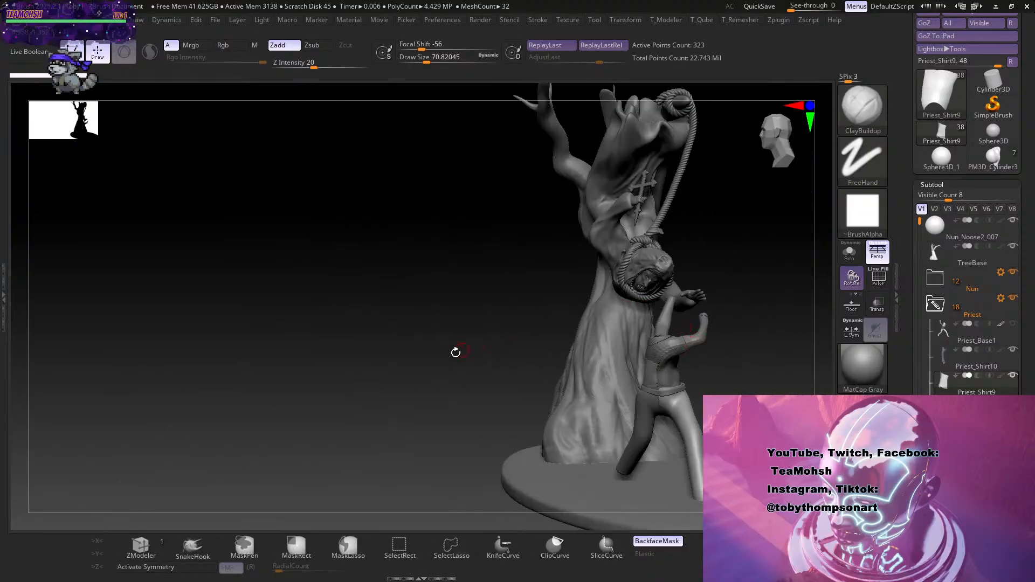
pyautogui.moveTo(409, 395); pyautogui.dragTo(490, 358)
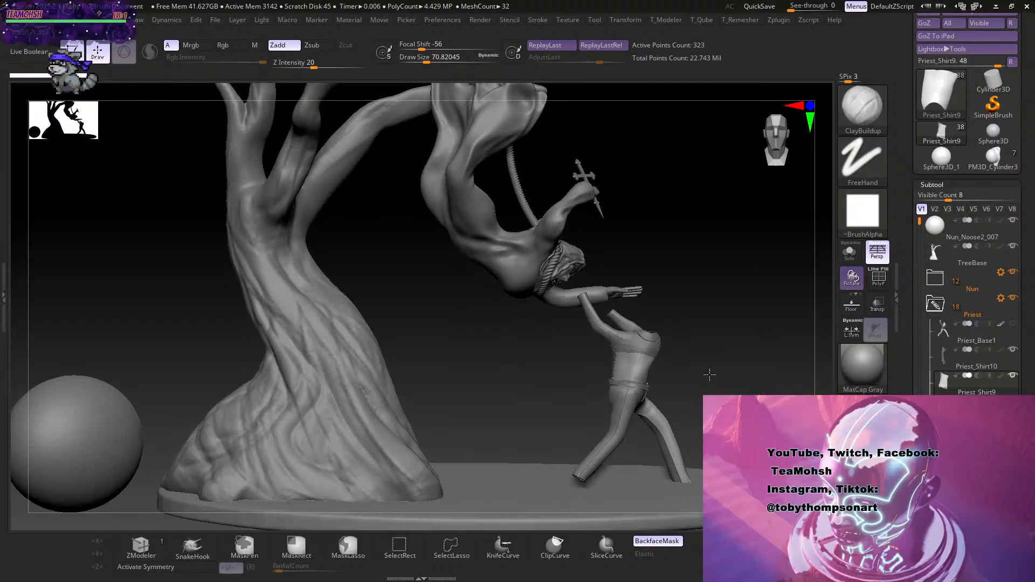
pyautogui.keyDown('alt'); pyautogui.moveTo(711, 377); pyautogui.dragTo(708, 287); pyautogui.keyUp('alt')
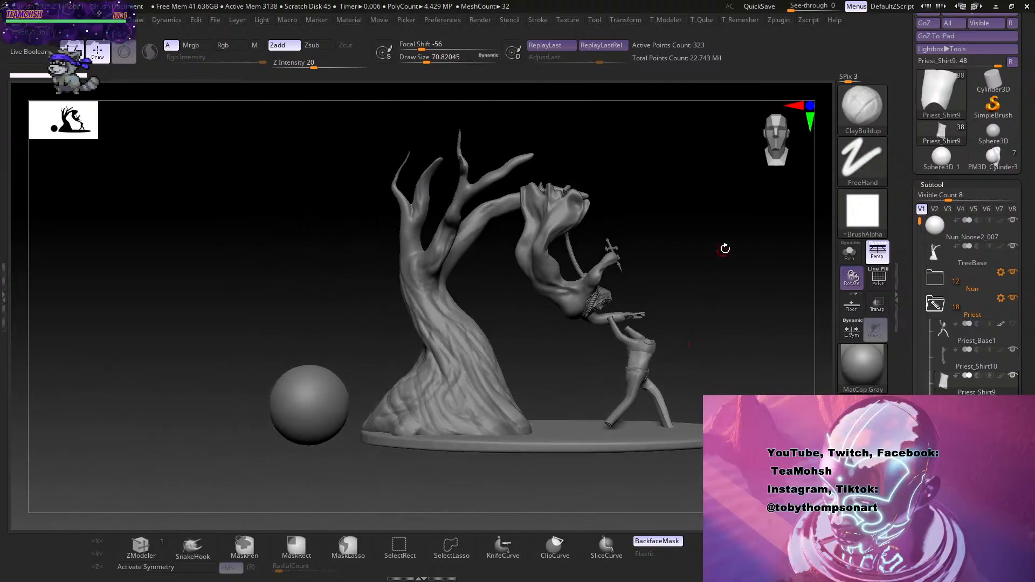
pyautogui.moveTo(705, 373)
pyautogui.mouseDown()
pyautogui.moveTo(693, 314)
pyautogui.moveTo(705, 296)
pyautogui.moveTo(562, 333)
pyautogui.moveTo(719, 331)
pyautogui.moveTo(732, 287)
pyautogui.moveTo(701, 364)
pyautogui.moveTo(707, 356)
pyautogui.mouseUp()
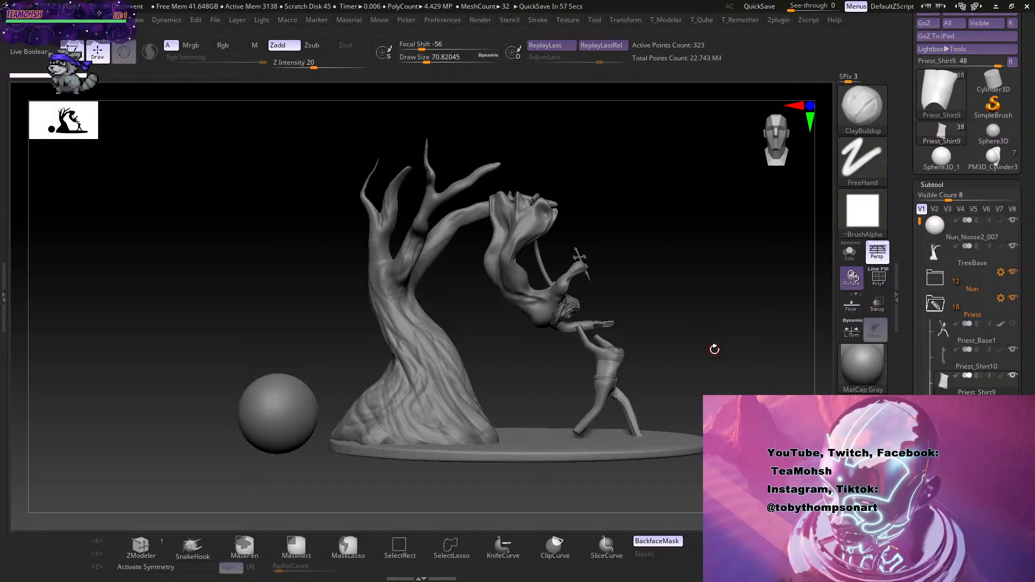
pyautogui.moveTo(685, 374)
pyautogui.mouseDown()
pyautogui.moveTo(658, 372)
pyautogui.moveTo(677, 368)
pyautogui.moveTo(697, 448)
pyautogui.moveTo(682, 365)
pyautogui.moveTo(698, 367)
pyautogui.mouseUp()
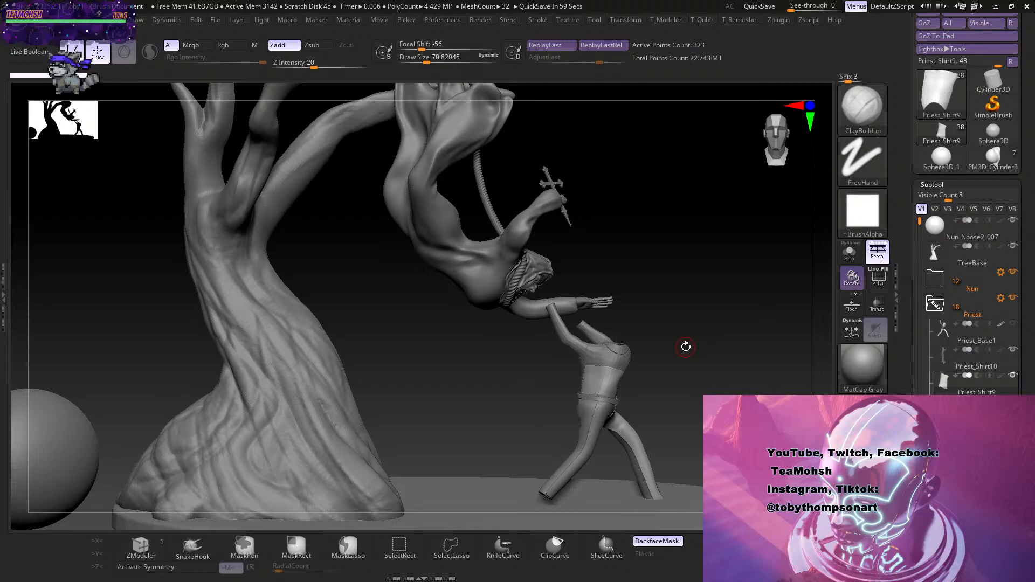
pyautogui.keyDown('alt'); pyautogui.moveTo(687, 400); pyautogui.dragTo(717, 267); pyautogui.keyUp('alt')
pyautogui.moveTo(694, 376)
pyautogui.mouseDown()
pyautogui.moveTo(575, 387)
pyautogui.moveTo(762, 350)
pyautogui.moveTo(703, 371)
pyautogui.moveTo(724, 340)
pyautogui.mouseUp()
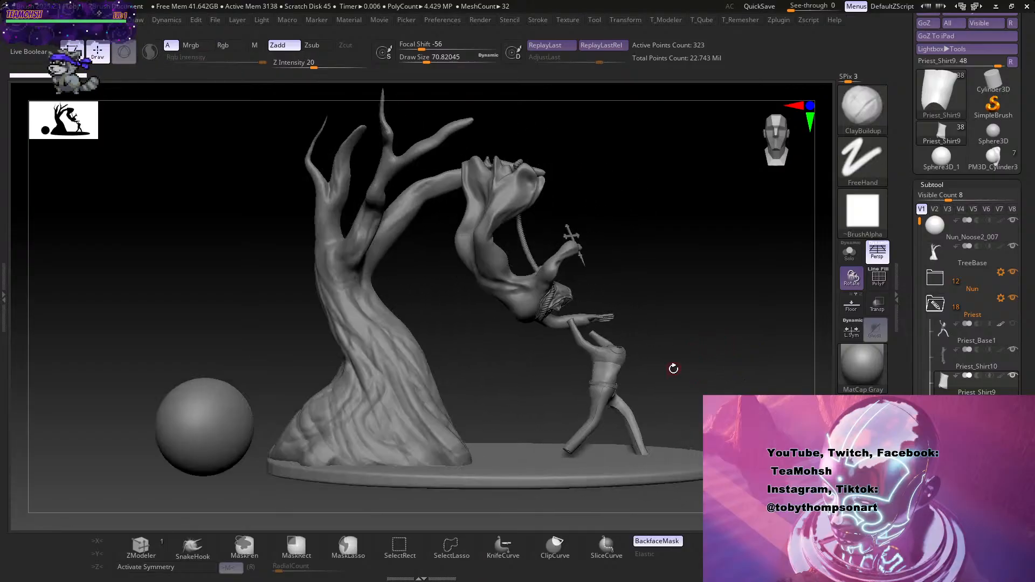
# Return to the priest head blockout and check the ear in profile and from behind.
pyautogui.click(991, 157)
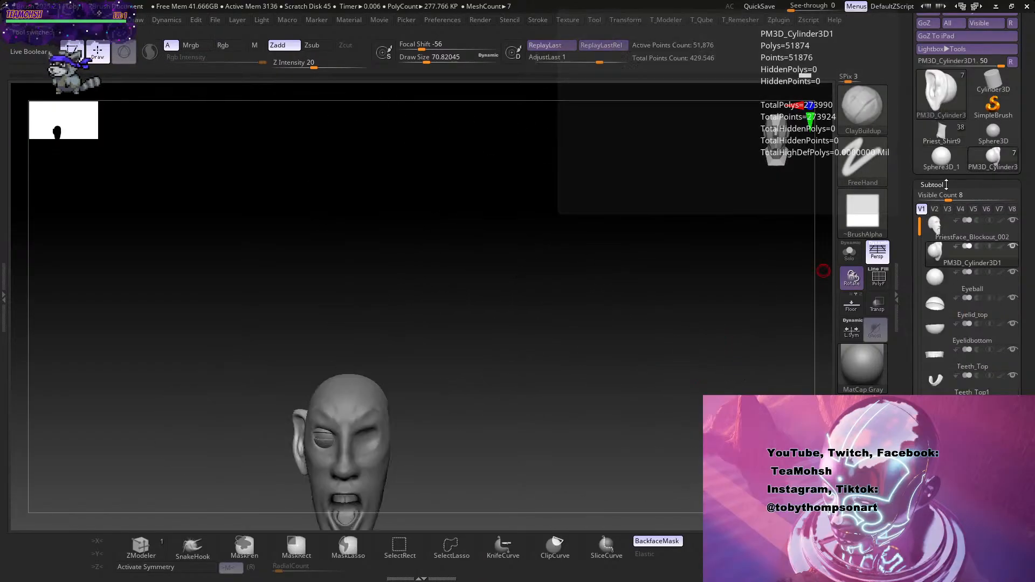
pyautogui.keyDown('alt'); pyautogui.moveTo(543, 384); pyautogui.dragTo(659, 394); pyautogui.keyUp('alt')
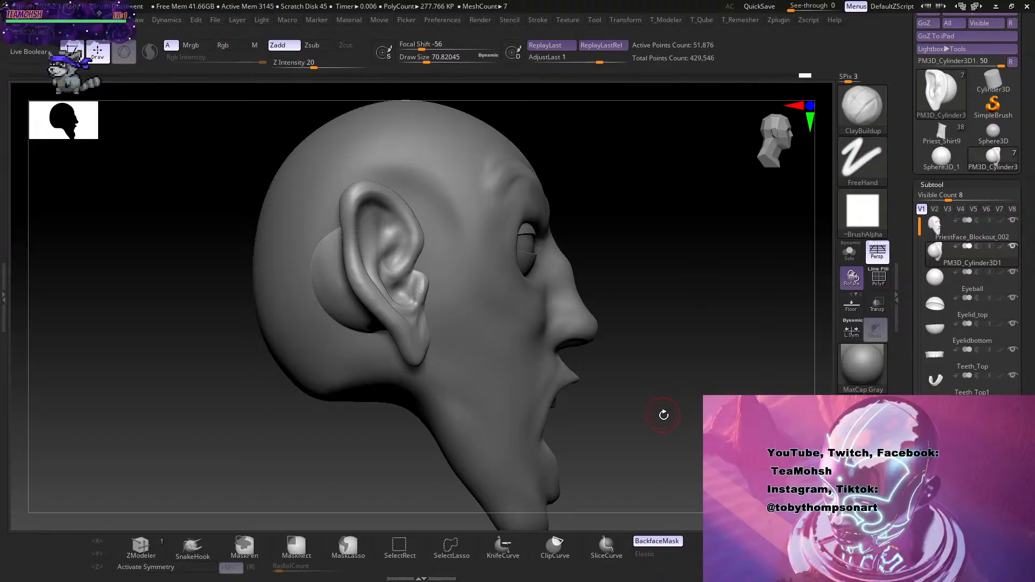
pyautogui.moveTo(664, 414); pyautogui.dragTo(462, 376)
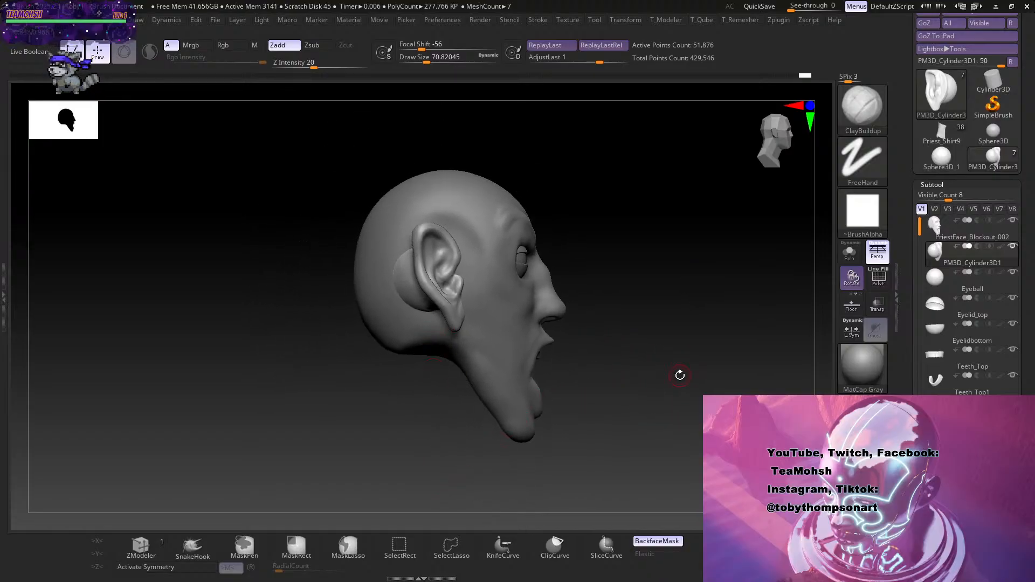
pyautogui.moveTo(680, 375); pyautogui.dragTo(347, 247)
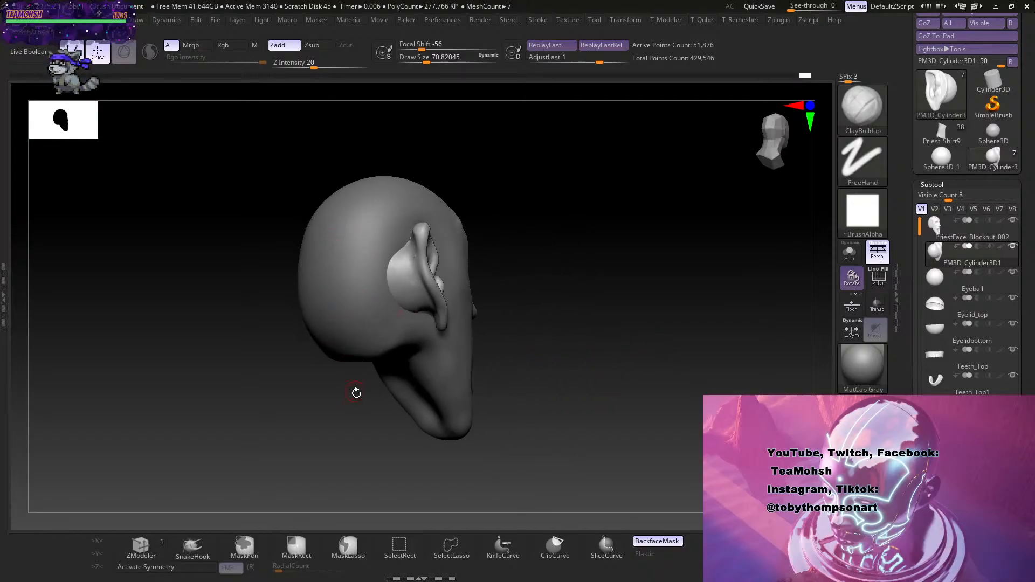
pyautogui.moveTo(416, 480); pyautogui.dragTo(346, 340)
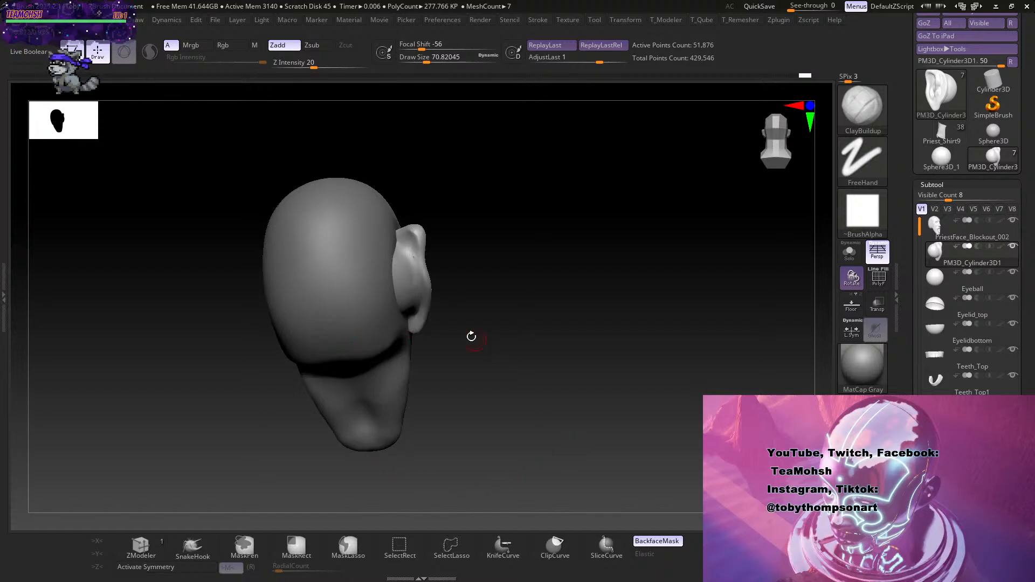
# Smooth out the pinched point on the back of the ear at a lower subdivision level with a draw size of 28.75.
pyautogui.moveTo(458, 378)
pyautogui.mouseDown()
pyautogui.moveTo(478, 398)
pyautogui.moveTo(506, 377)
pyautogui.moveTo(533, 291)
pyautogui.moveTo(581, 408)
pyautogui.moveTo(575, 400)
pyautogui.mouseUp()
pyautogui.keyDown('shift'); pyautogui.click(495, 387); pyautogui.keyUp('shift')
pyautogui.moveTo(684, 350)
pyautogui.mouseDown()
pyautogui.moveTo(598, 371)
pyautogui.moveTo(640, 363)
pyautogui.moveTo(636, 351)
pyautogui.mouseUp()
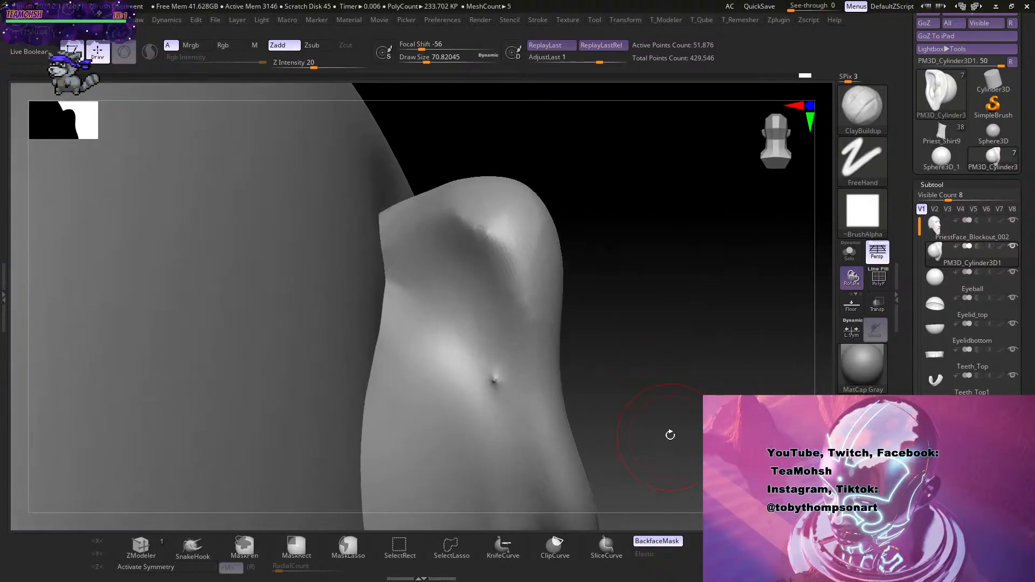
pyautogui.hotkey('shift', 'd')
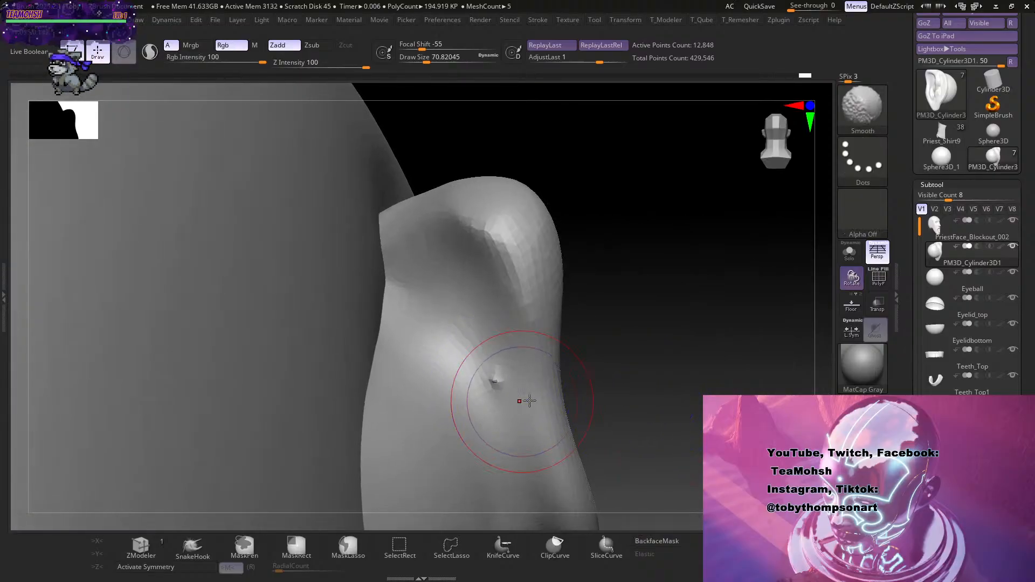
pyautogui.press('s')
pyautogui.moveTo(630, 362); pyautogui.dragTo(621, 362)
pyautogui.keyDown('shift'); pyautogui.moveTo(500, 381); pyautogui.dragTo(498, 382); pyautogui.keyUp('shift')
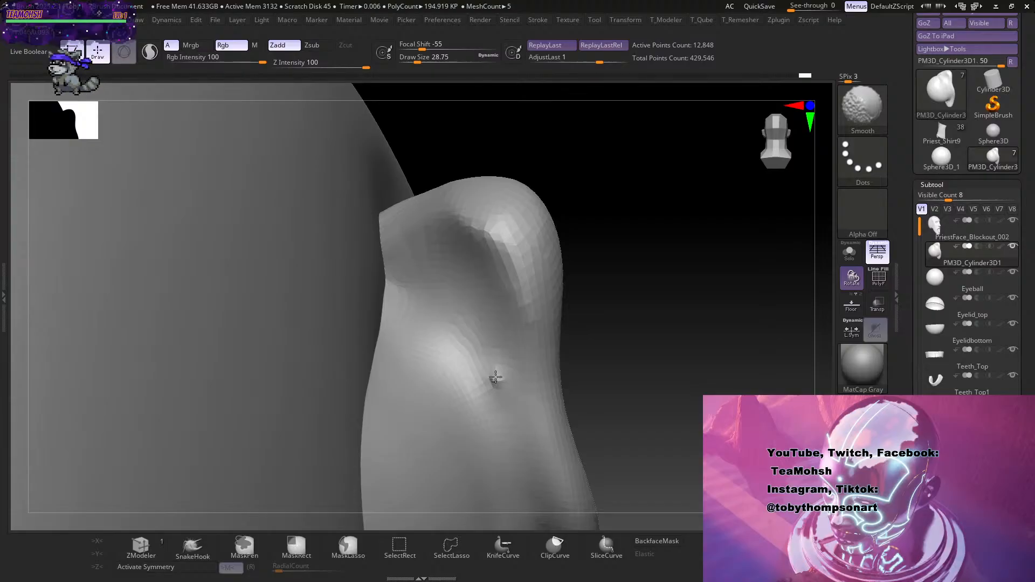
# Raise the ear to its higher subdivision level and smooth the inner ear around the concha.
pyautogui.moveTo(668, 354)
pyautogui.mouseDown()
pyautogui.moveTo(628, 353)
pyautogui.moveTo(663, 351)
pyautogui.moveTo(640, 378)
pyautogui.moveTo(700, 363)
pyautogui.moveTo(699, 301)
pyautogui.moveTo(648, 365)
pyautogui.moveTo(670, 346)
pyautogui.mouseUp()
pyautogui.press('d')
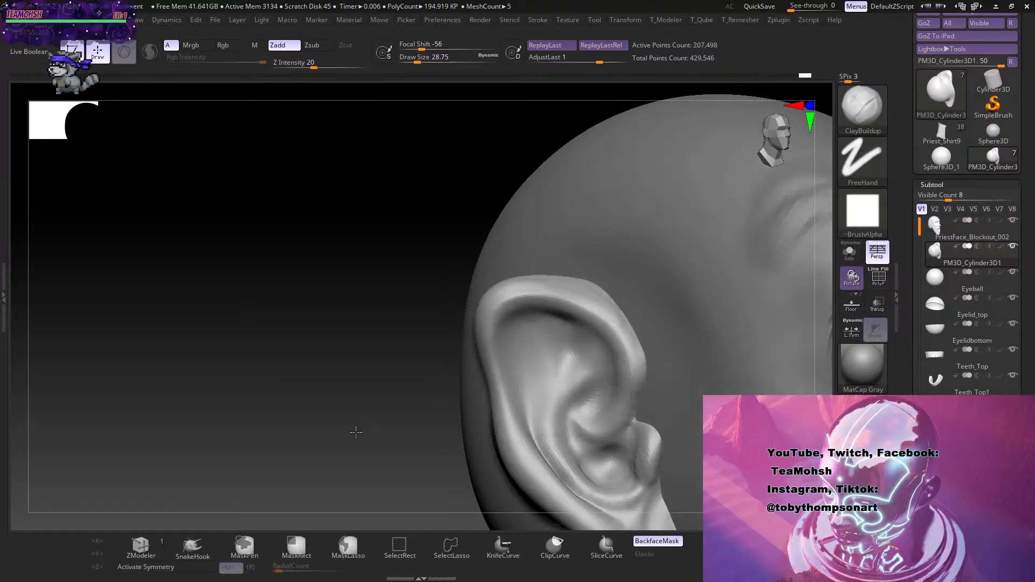
pyautogui.keyDown('shift'); pyautogui.moveTo(356, 431); pyautogui.dragTo(577, 416); pyautogui.keyUp('shift')
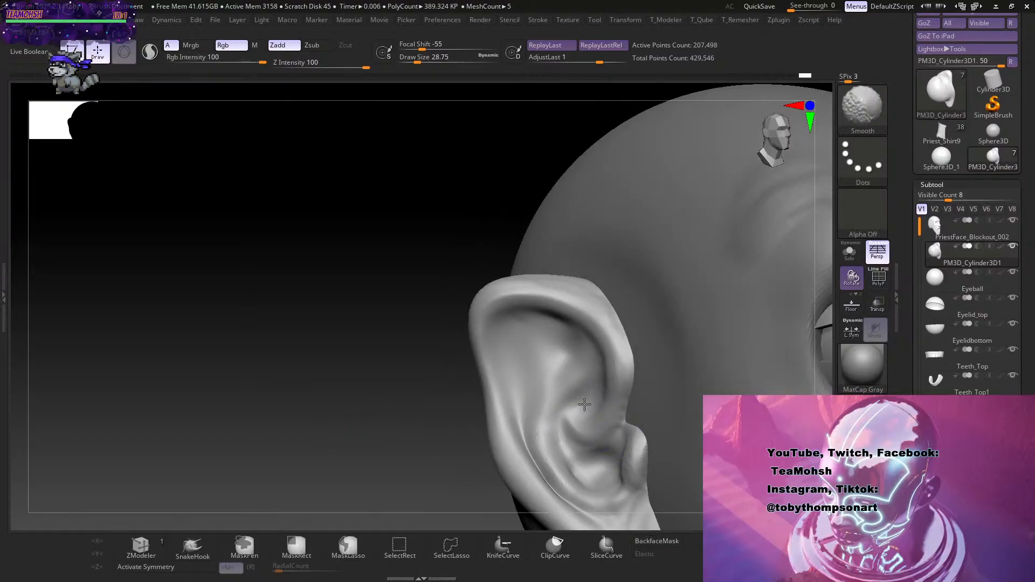
pyautogui.moveTo(374, 451)
pyautogui.mouseDown()
pyautogui.moveTo(381, 432)
pyautogui.moveTo(361, 355)
pyautogui.moveTo(358, 393)
pyautogui.mouseUp()
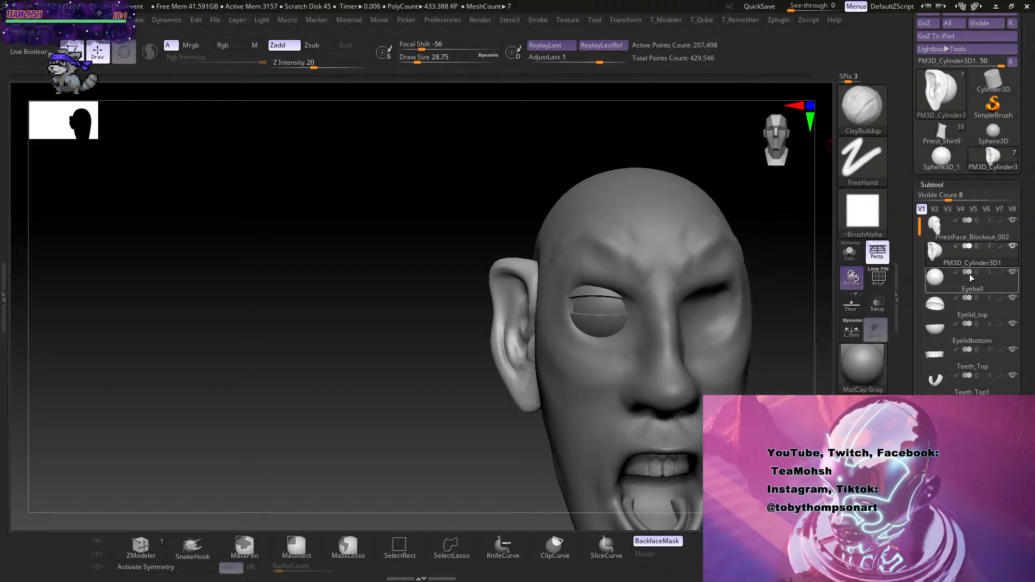
# Try to save the head tool under its existing file name, PriestFace_Blockout_002.
pyautogui.moveTo(911, 145); pyautogui.dragTo(909, 258)
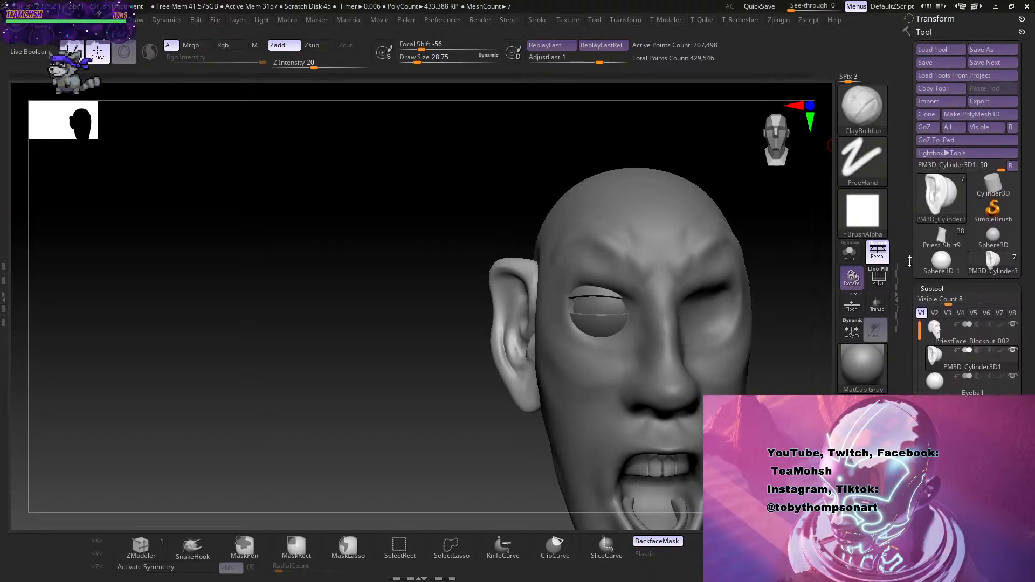
pyautogui.click(939, 63)
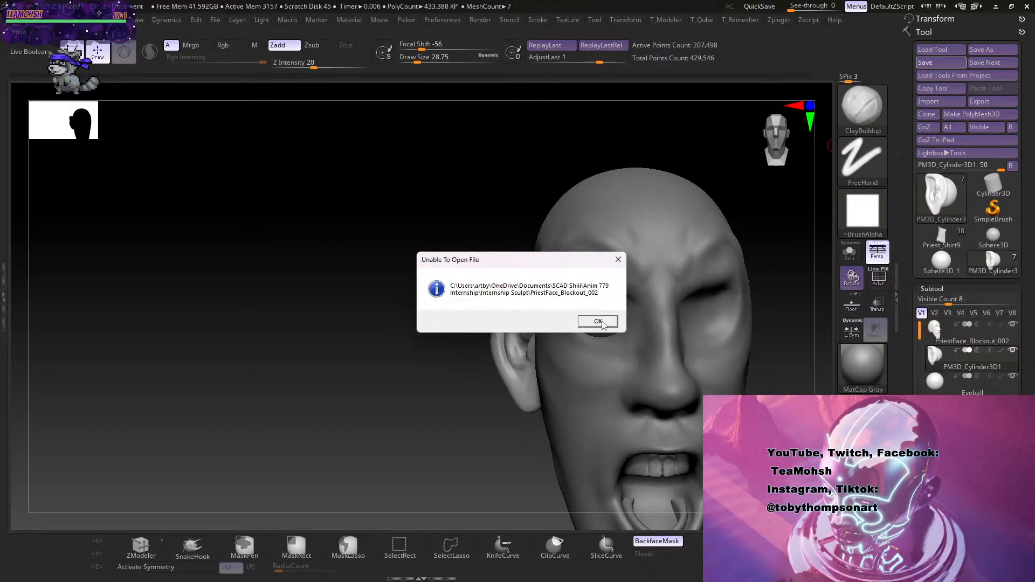
pyautogui.click(599, 323)
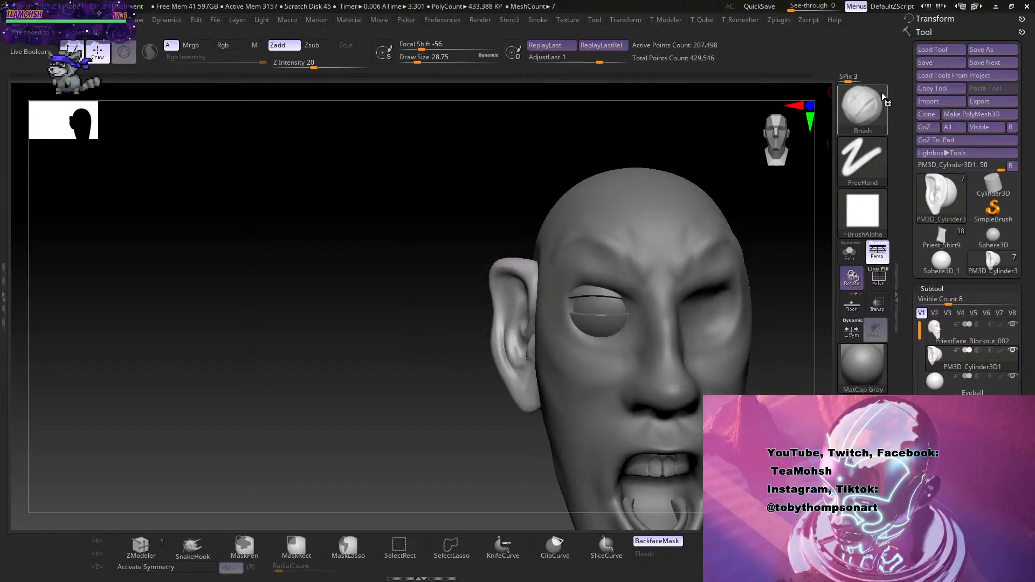
# Save the head tool as a new version named PriestFace_Blockout_003.ztl in the Internship Sculpt folder.
pyautogui.hotkey('ctrl', 's')
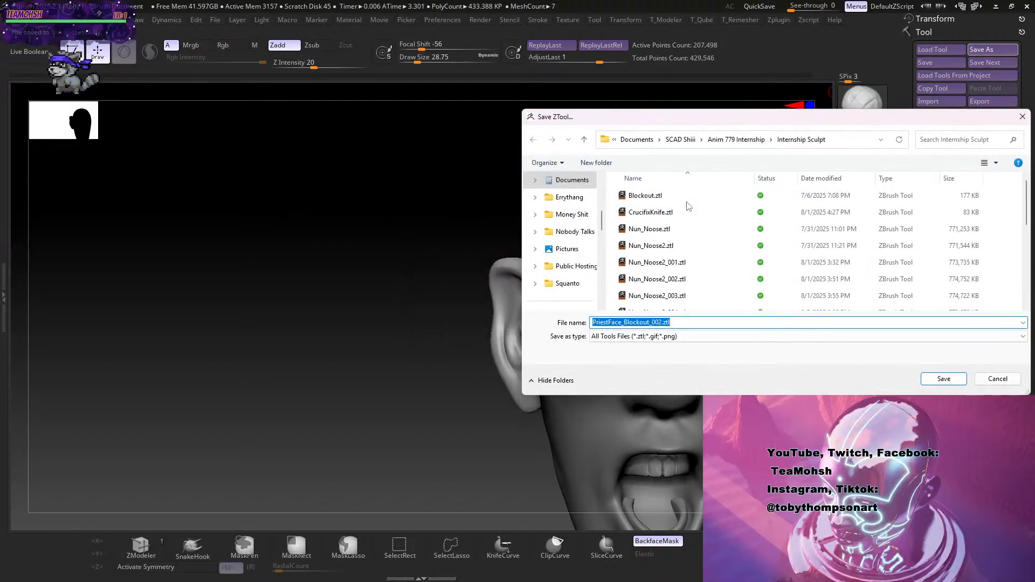
pyautogui.click(684, 204)
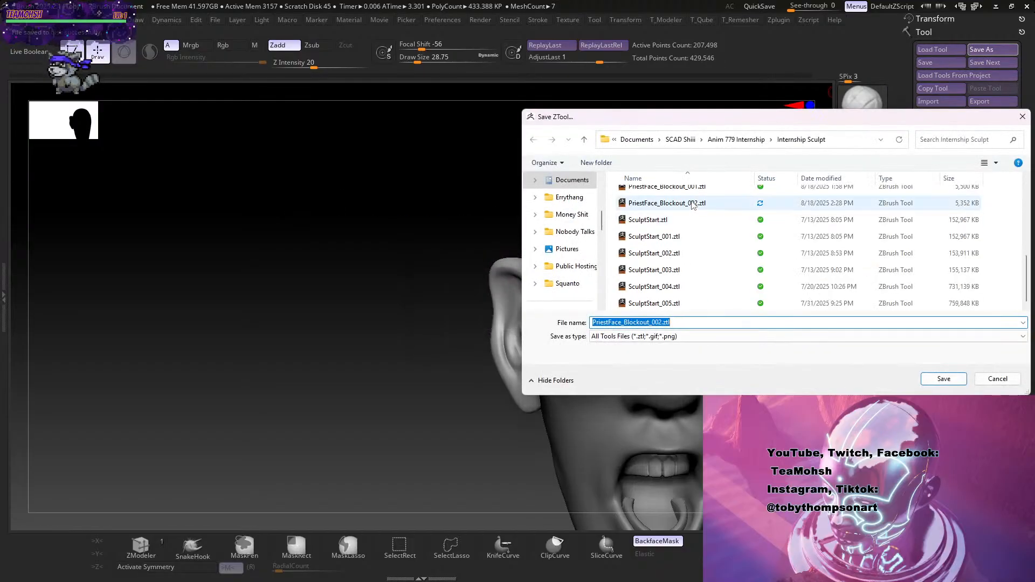
pyautogui.click(661, 323)
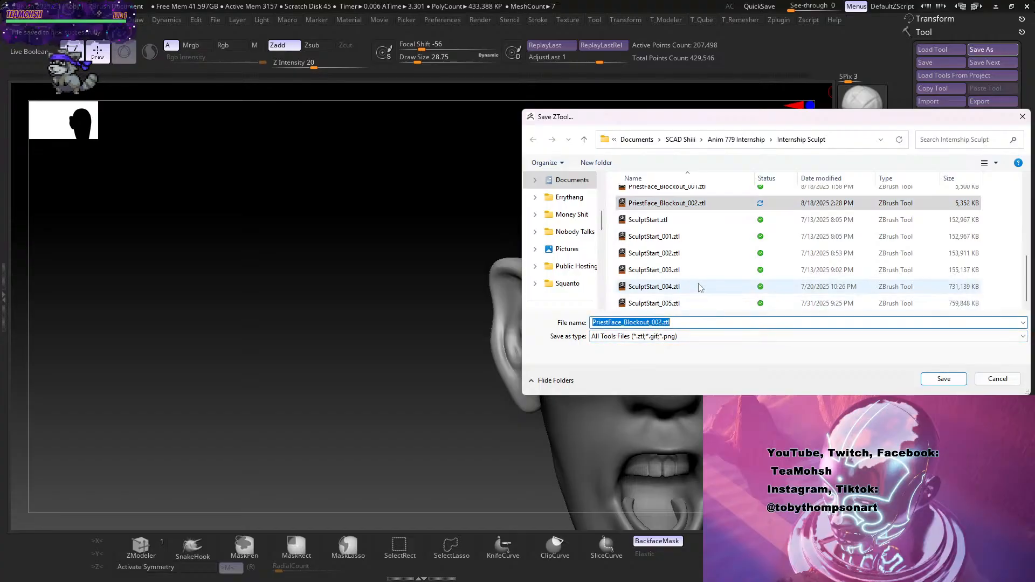
pyautogui.click(686, 322)
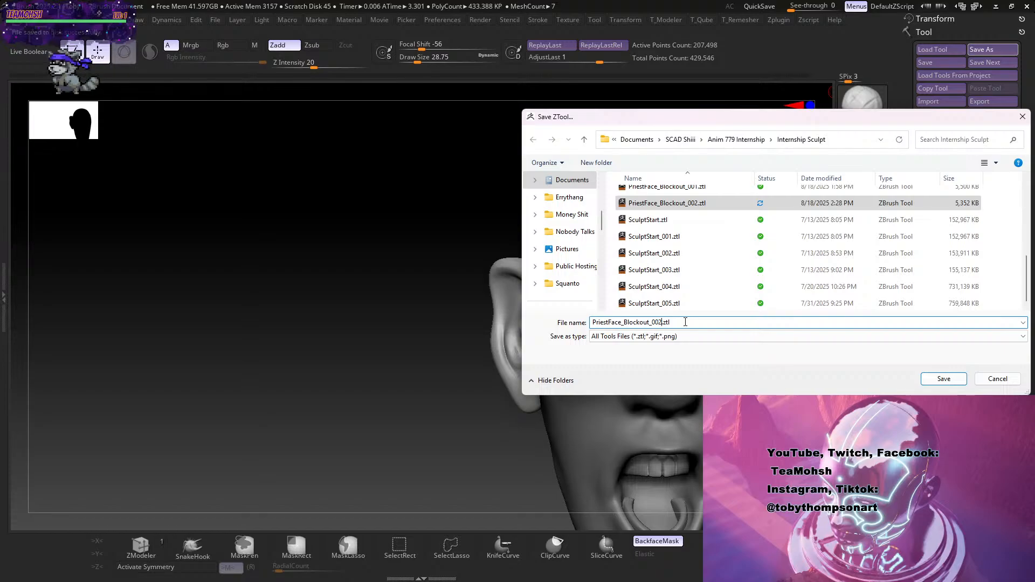
pyautogui.press('BackSpace')
pyautogui.click(925, 380)
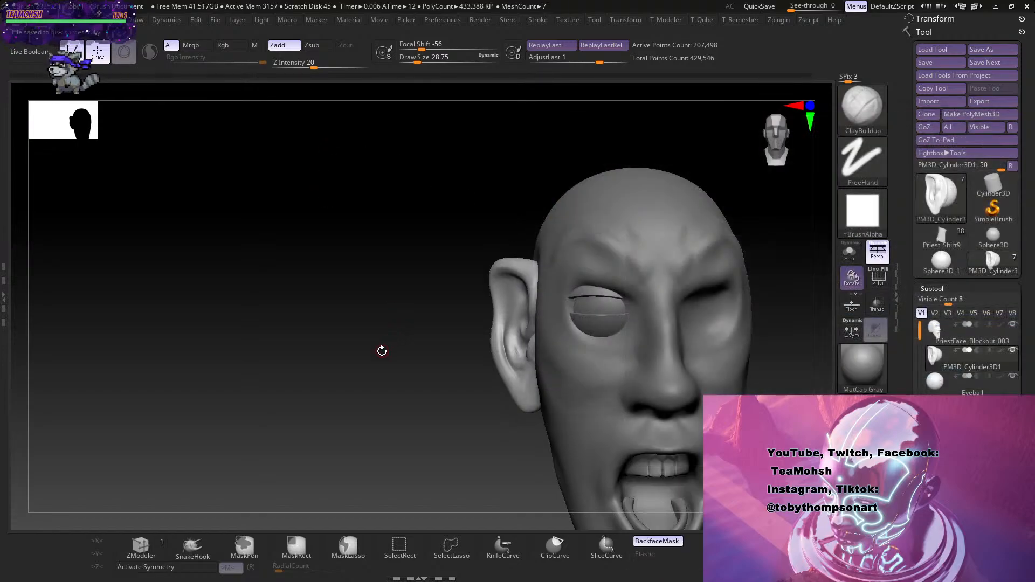
# Check the head from the front and in profile, and isolate the ear subtool by hiding all other subtools.
pyautogui.keyDown('alt'); pyautogui.moveTo(382, 351); pyautogui.dragTo(273, 284); pyautogui.keyUp('alt')
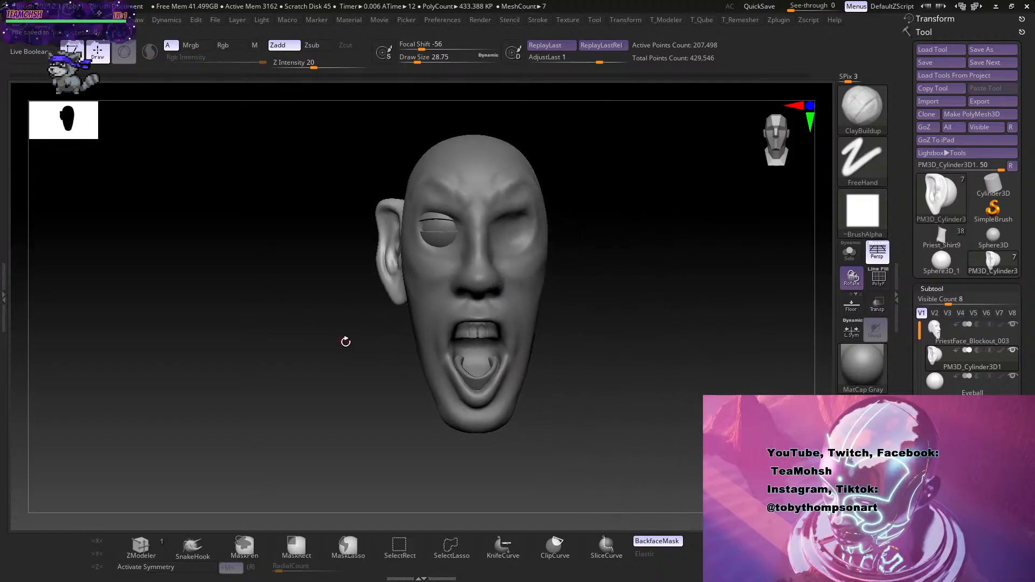
pyautogui.keyDown('alt'); pyautogui.moveTo(367, 381); pyautogui.dragTo(336, 394); pyautogui.keyUp('alt')
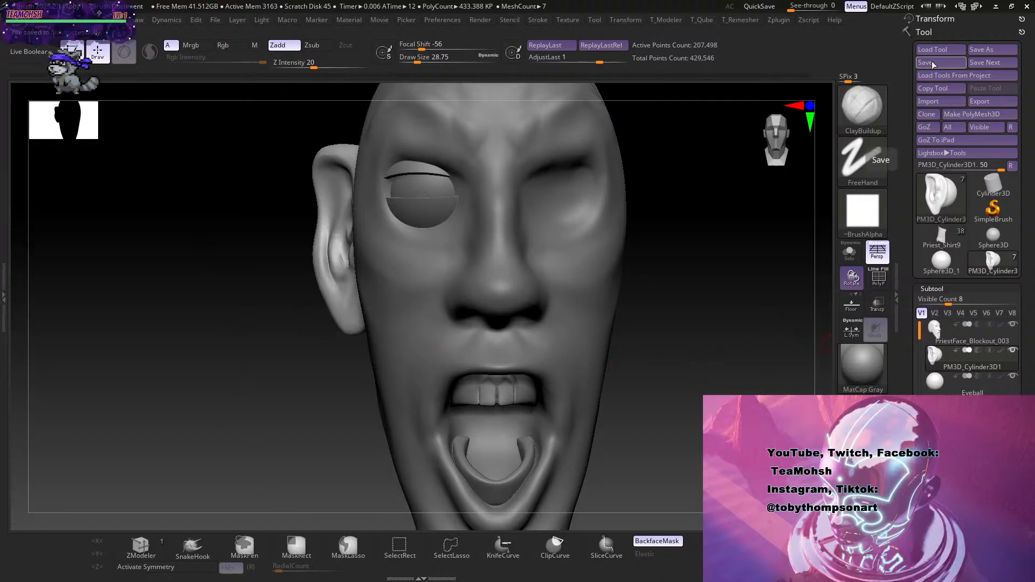
pyautogui.moveTo(192, 356); pyautogui.dragTo(484, 404)
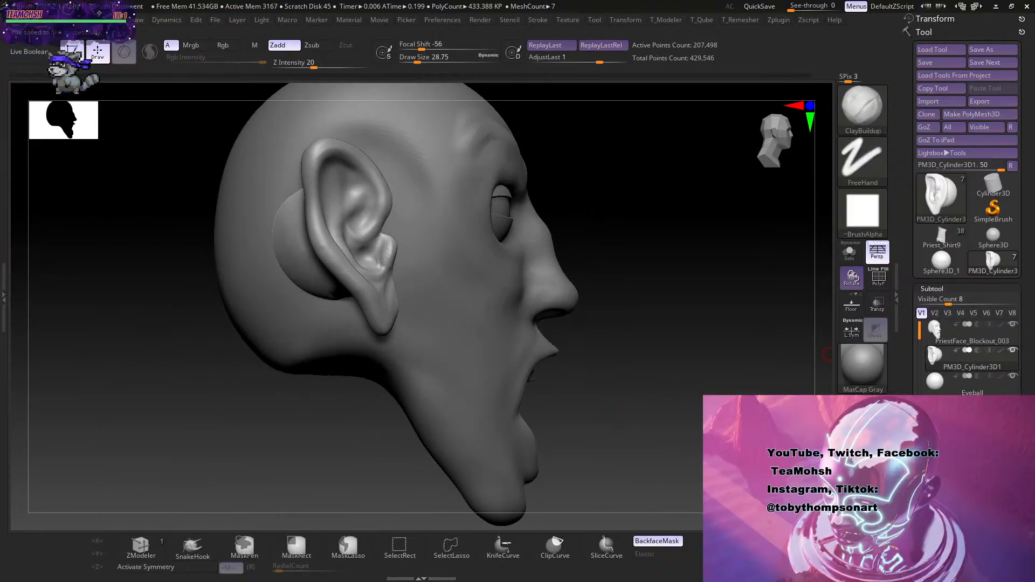
pyautogui.keyDown('alt'); pyautogui.click(1012, 350); pyautogui.keyUp('alt')
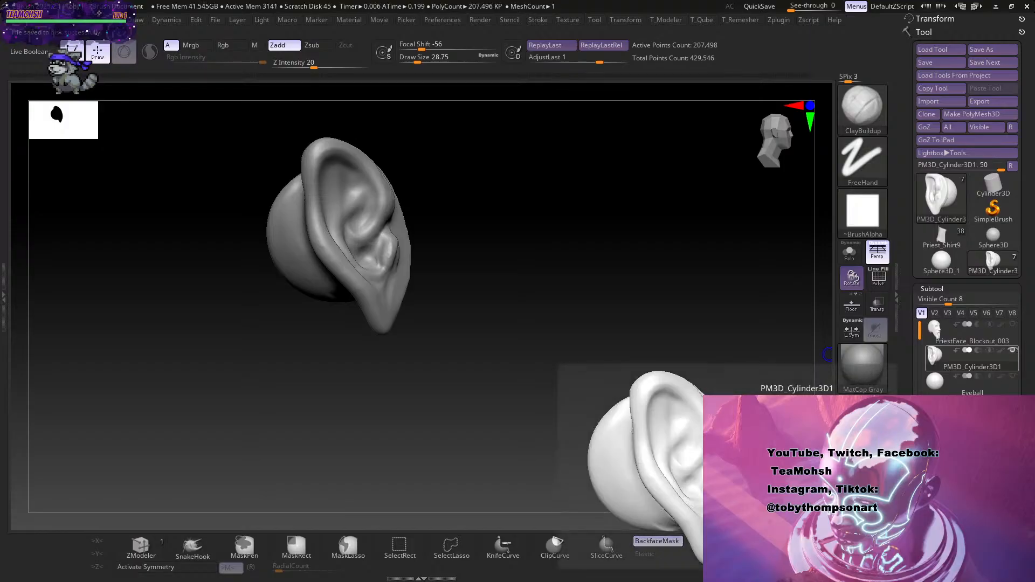
pyautogui.scroll(-4, 1003, 323)
pyautogui.scroll(-2, 967, 216)
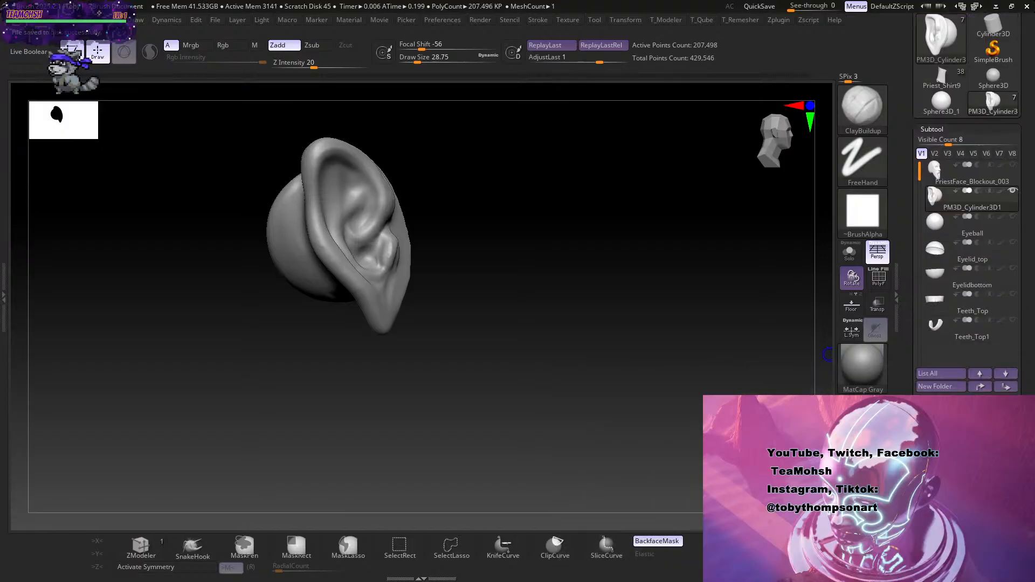
# Duplicate the isolated ear subtool and check its form from the back, side and front.
pyautogui.hotkey('ctrl', 'shift', 'd')
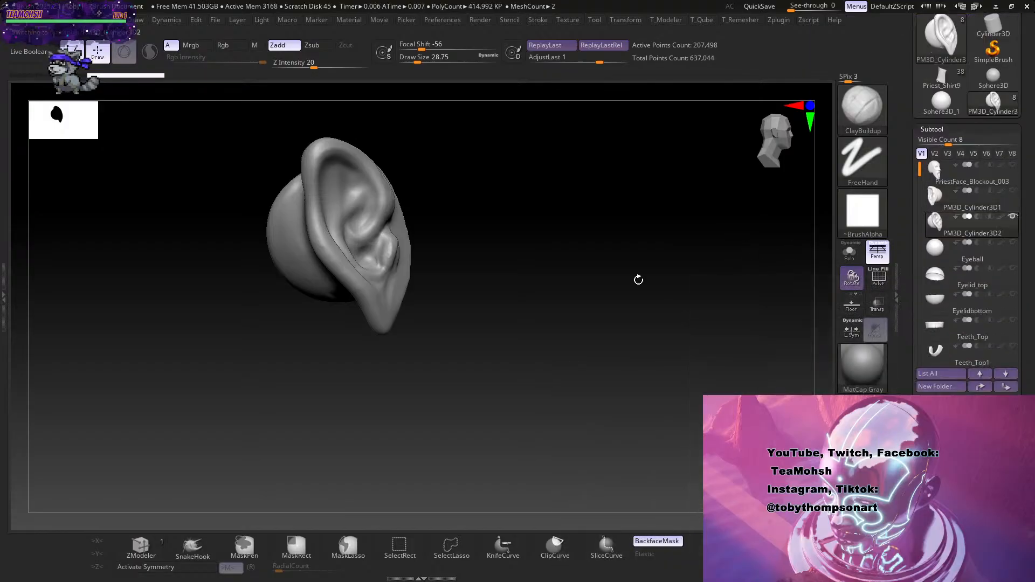
pyautogui.moveTo(572, 291); pyautogui.dragTo(608, 378)
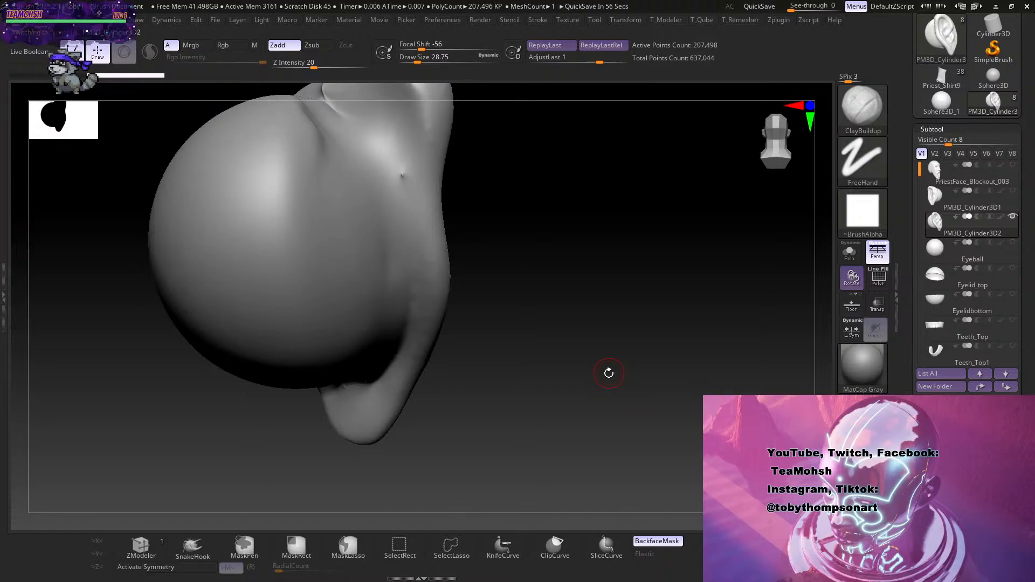
pyautogui.moveTo(606, 371); pyautogui.dragTo(560, 304)
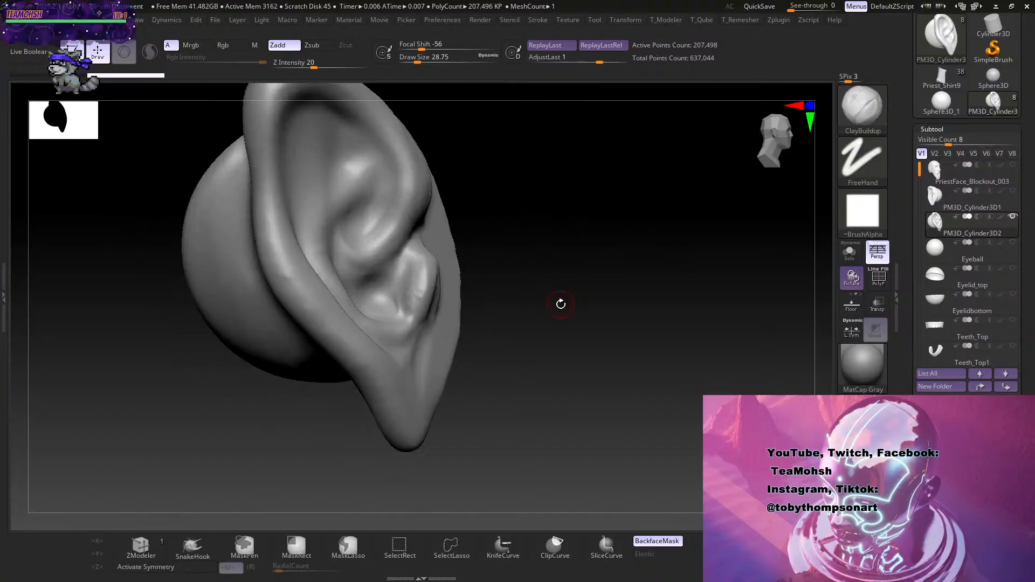
pyautogui.moveTo(566, 351); pyautogui.dragTo(532, 346)
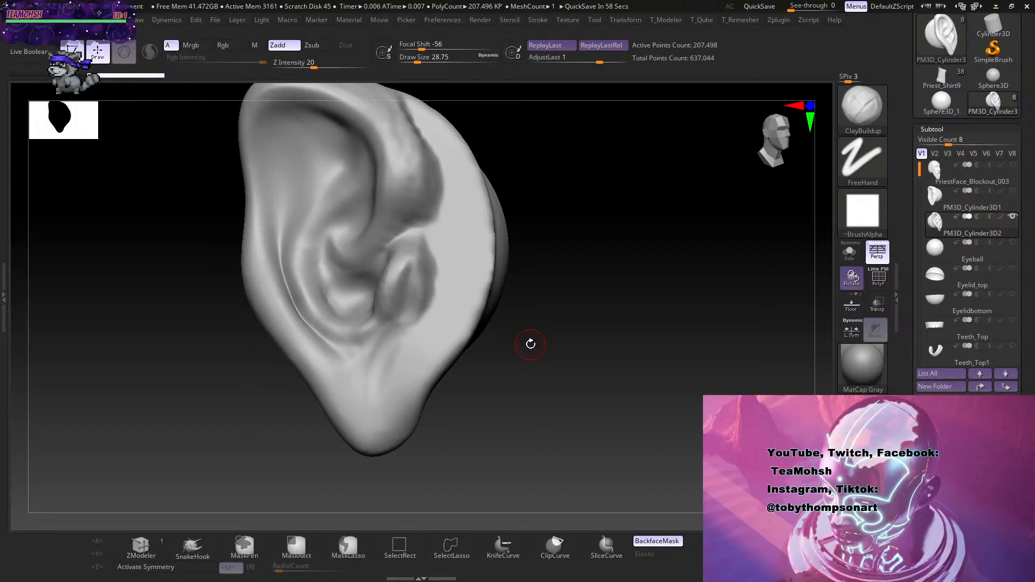
pyautogui.moveTo(593, 214)
pyautogui.mouseDown()
pyautogui.moveTo(608, 302)
pyautogui.moveTo(638, 277)
pyautogui.moveTo(599, 235)
pyautogui.moveTo(587, 305)
pyautogui.moveTo(612, 291)
pyautogui.moveTo(672, 159)
pyautogui.mouseUp()
pyautogui.hotkey('shift', 'd')
pyautogui.hotkey('shift', 'd')
pyautogui.press('d')
pyautogui.press('d')
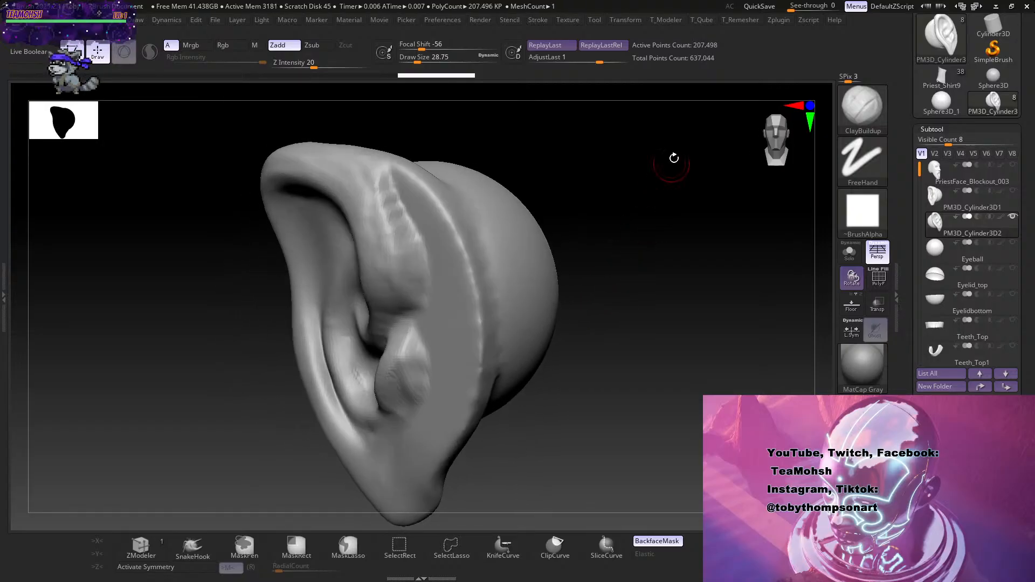
pyautogui.moveTo(600, 219); pyautogui.dragTo(600, 281)
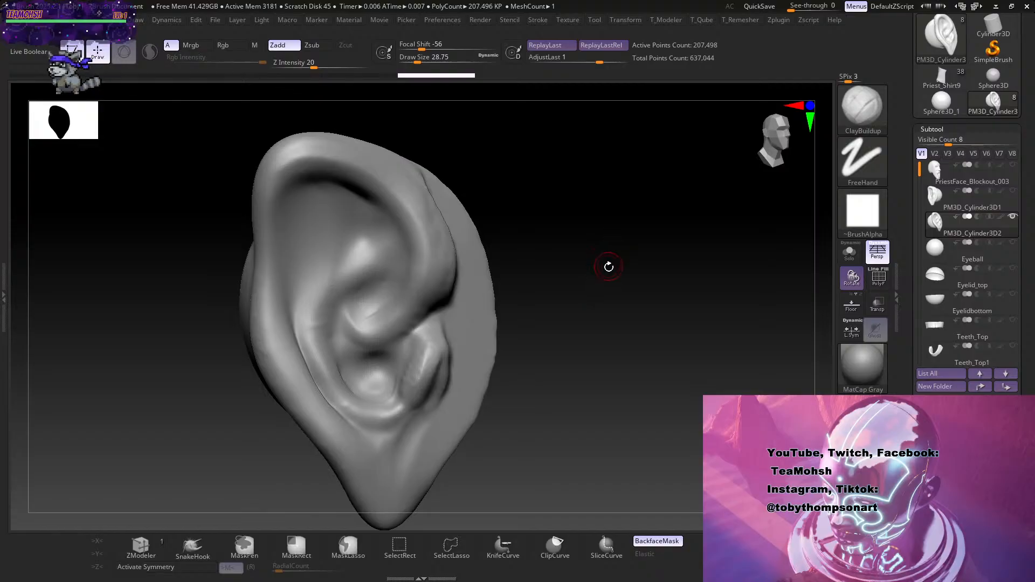
# Lower the duplicate ear by two subdivision levels and ZRemesh it with the Half option.
pyautogui.hotkey('shift', 'd')
pyautogui.hotkey('shift', 'd')
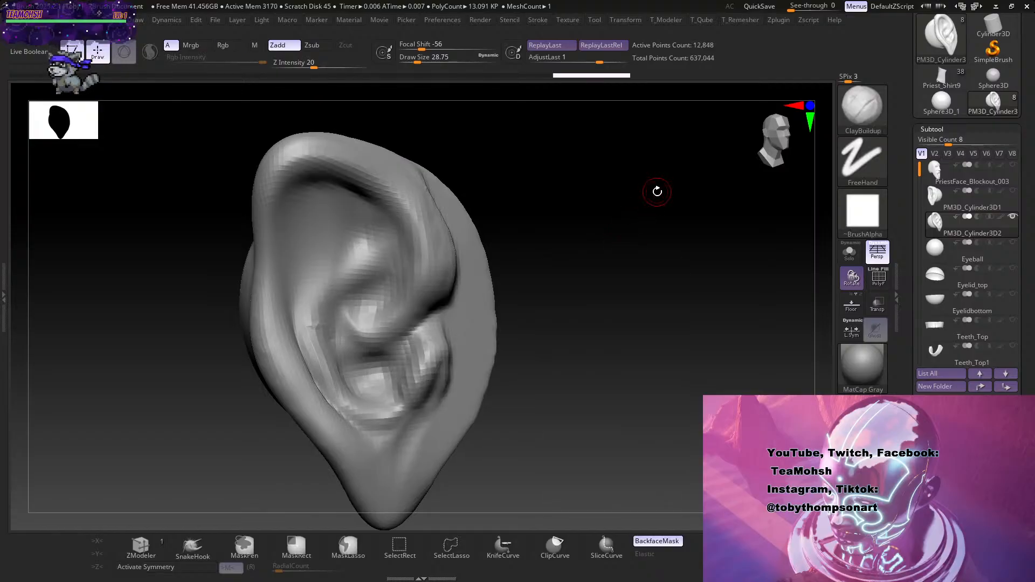
pyautogui.press('3')
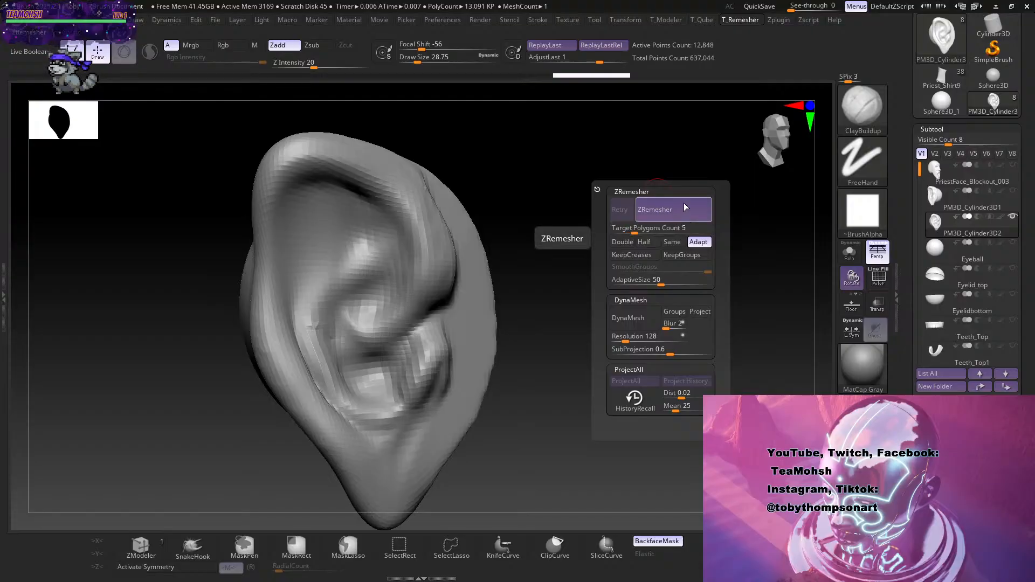
pyautogui.click(647, 242)
pyautogui.click(690, 206)
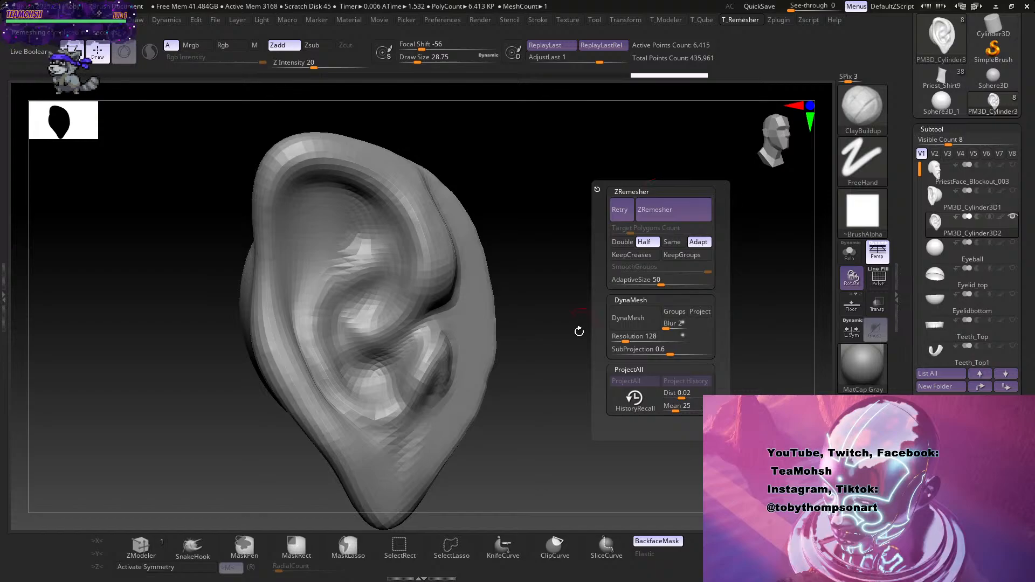
# Compare the duplicate ear before and after remeshing from the back, side and front.
pyautogui.moveTo(579, 331)
pyautogui.mouseDown()
pyautogui.moveTo(539, 407)
pyautogui.moveTo(545, 384)
pyautogui.moveTo(624, 381)
pyautogui.moveTo(572, 409)
pyautogui.moveTo(605, 439)
pyautogui.mouseUp()
pyautogui.keyDown('shift'); pyautogui.moveTo(406, 289); pyautogui.dragTo(414, 288); pyautogui.keyUp('shift')
pyautogui.moveTo(548, 290)
pyautogui.mouseDown()
pyautogui.moveTo(554, 272)
pyautogui.moveTo(566, 282)
pyautogui.mouseUp()
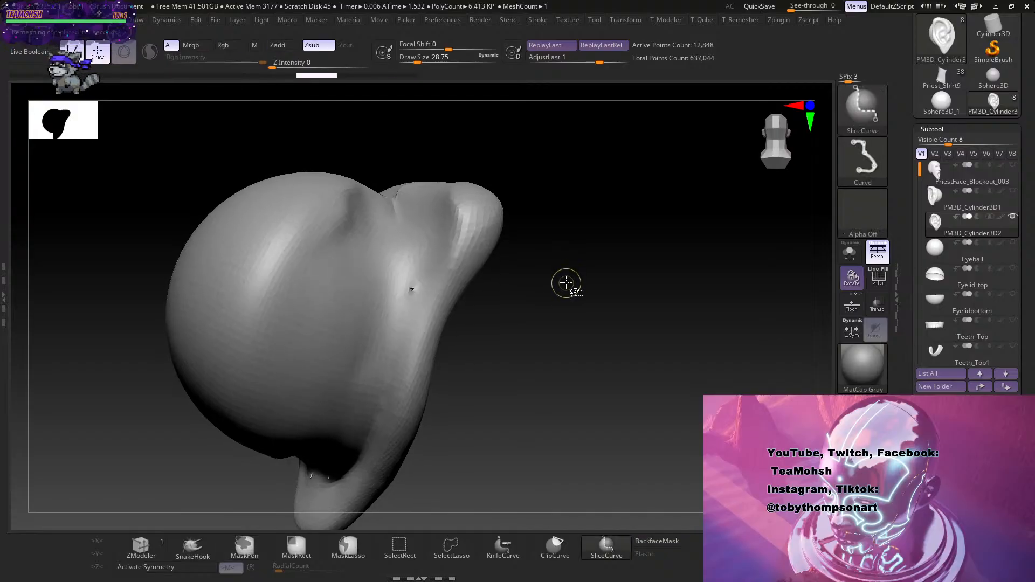
pyautogui.hotkey('ctrl', 'z')
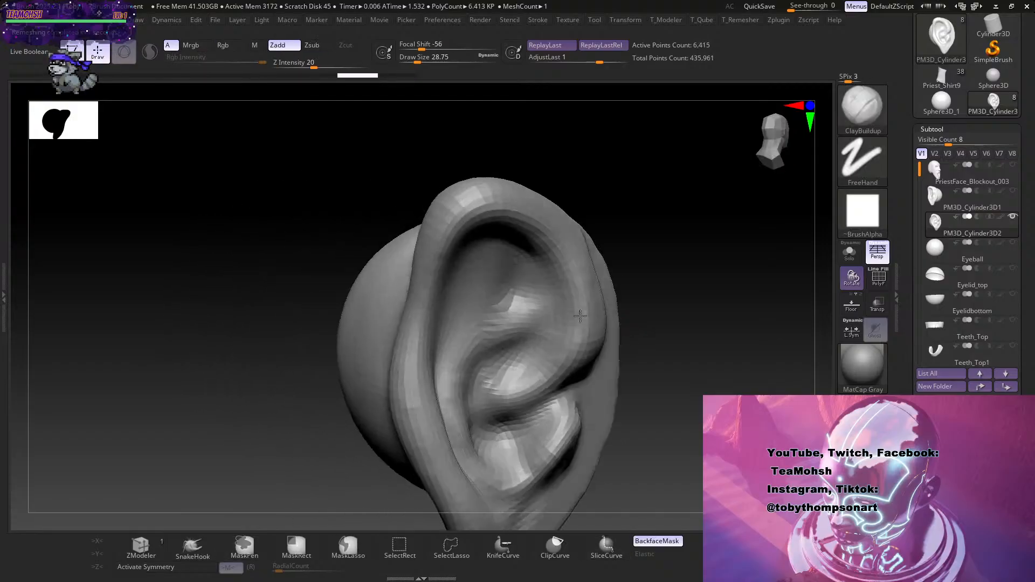
pyautogui.moveTo(580, 316); pyautogui.dragTo(645, 300)
pyautogui.moveTo(688, 348)
pyautogui.keyDown('alt'); pyautogui.mouseDown()
pyautogui.moveTo(646, 308)
pyautogui.moveTo(669, 331)
pyautogui.mouseUp(); pyautogui.keyUp('alt')
pyautogui.moveTo(681, 342); pyautogui.dragTo(637, 351)
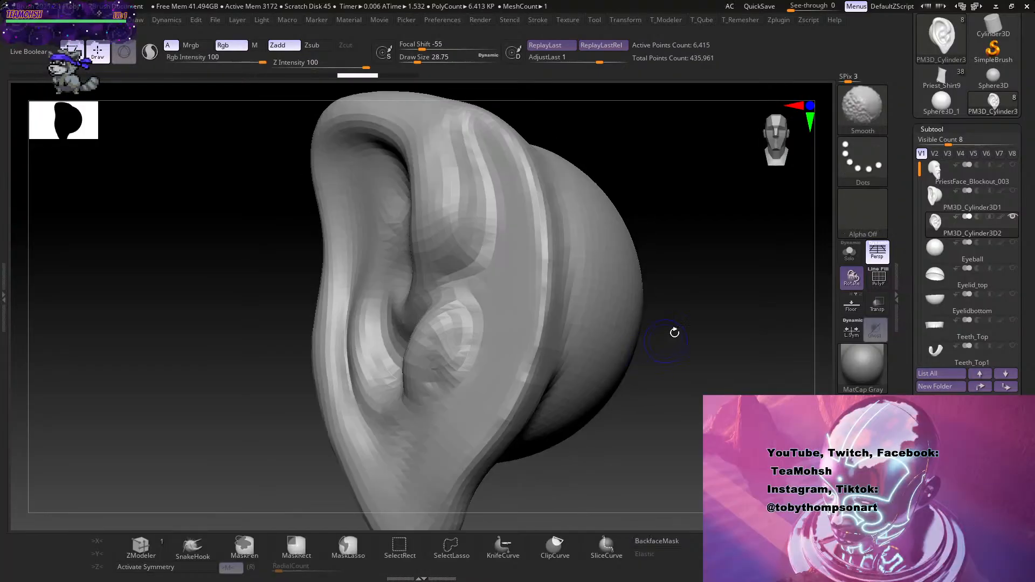
pyautogui.keyDown('alt'); pyautogui.moveTo(707, 310); pyautogui.dragTo(677, 335); pyautogui.keyUp('alt')
# Show the original ear together with the remeshed duplicate and project the original's shape onto the duplicate.
pyautogui.click(1013, 192)
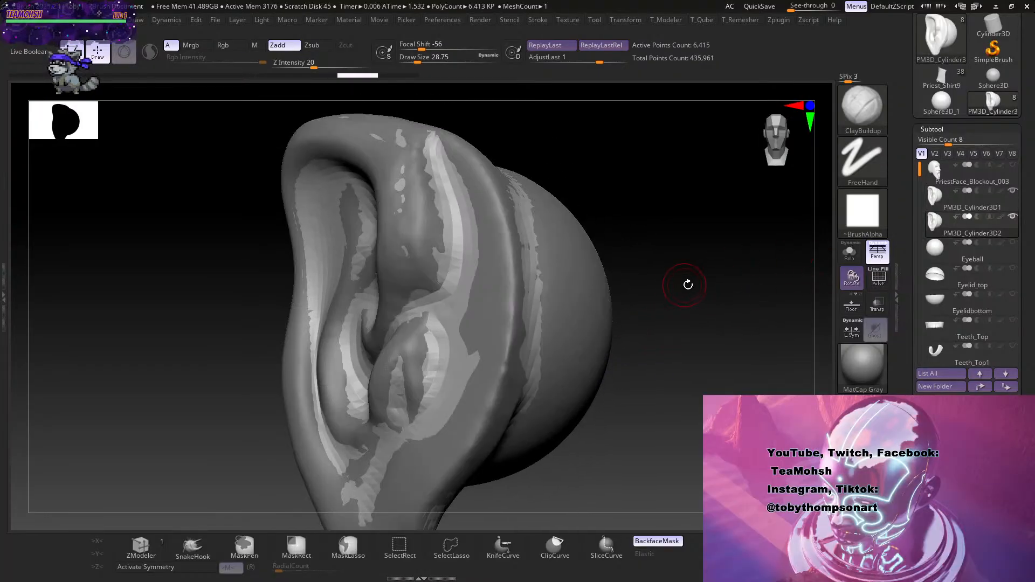
pyautogui.moveTo(681, 284); pyautogui.dragTo(738, 294)
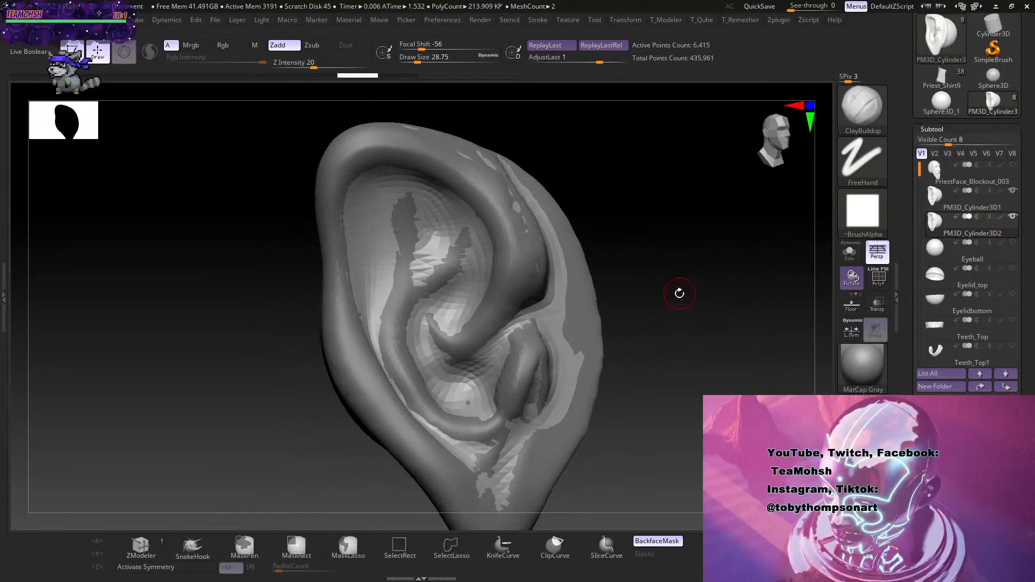
pyautogui.press('3')
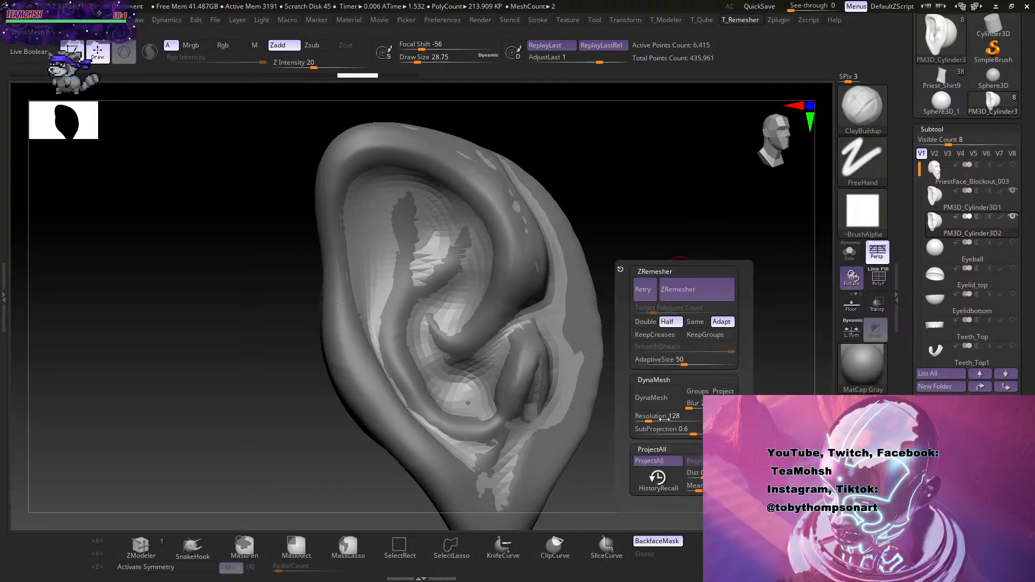
pyautogui.click(673, 462)
# Subdivide the remeshed ear to level 2 and project the original ear's detail onto it again.
pyautogui.press('ctrl')
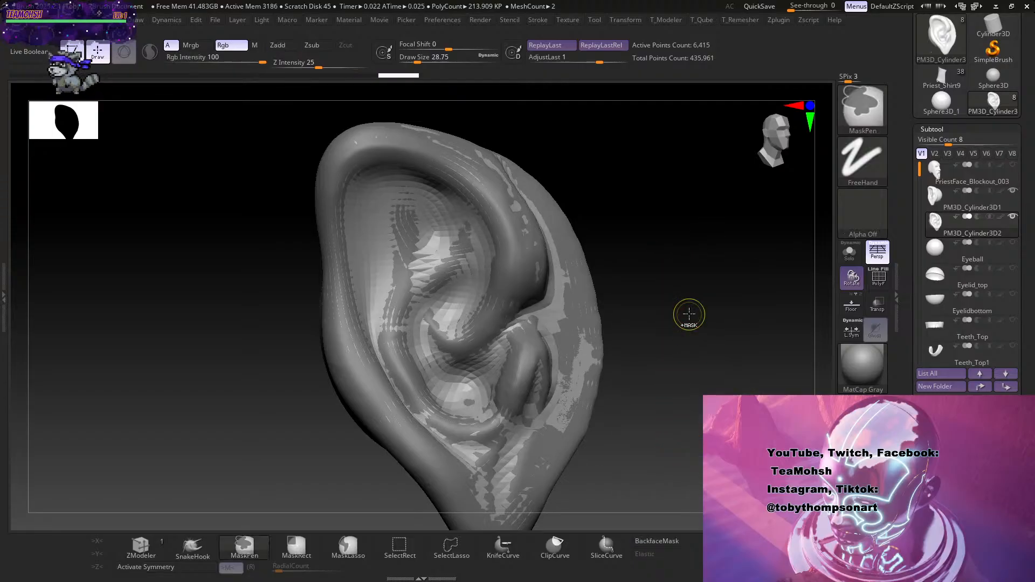
pyautogui.hotkey('ctrl', 'd')
pyautogui.press('1')
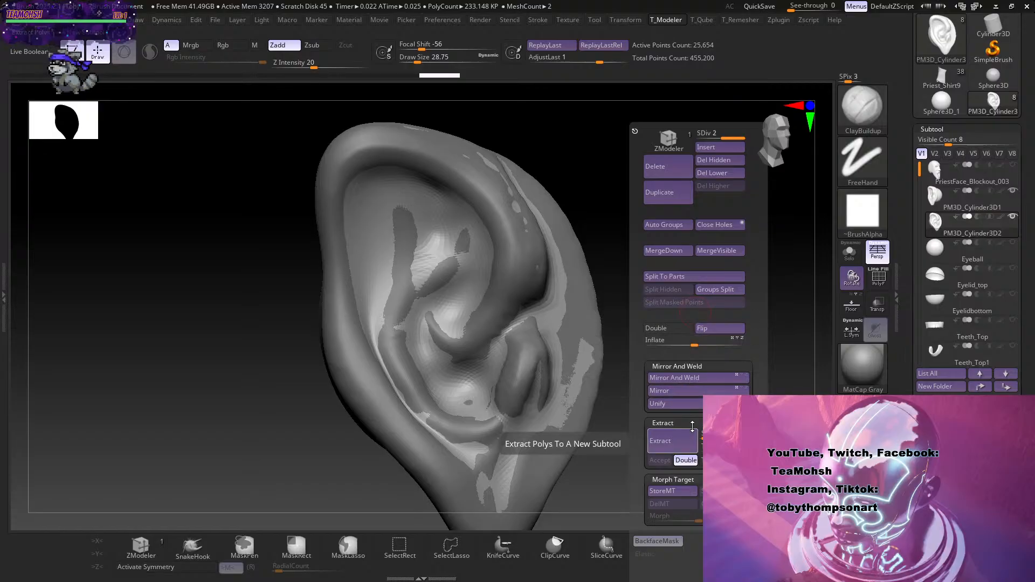
pyautogui.click(671, 441)
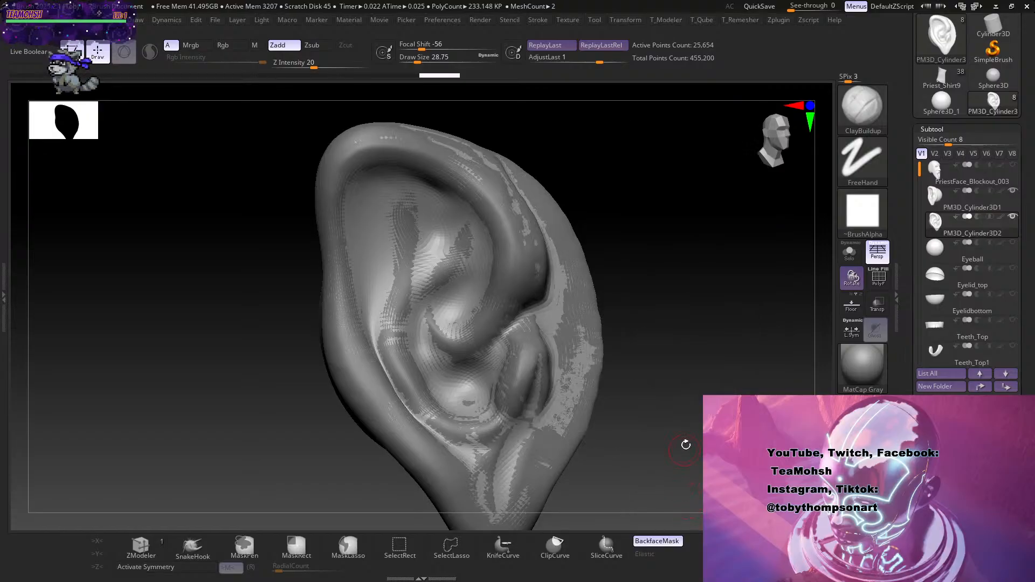
pyautogui.moveTo(685, 445); pyautogui.dragTo(678, 421)
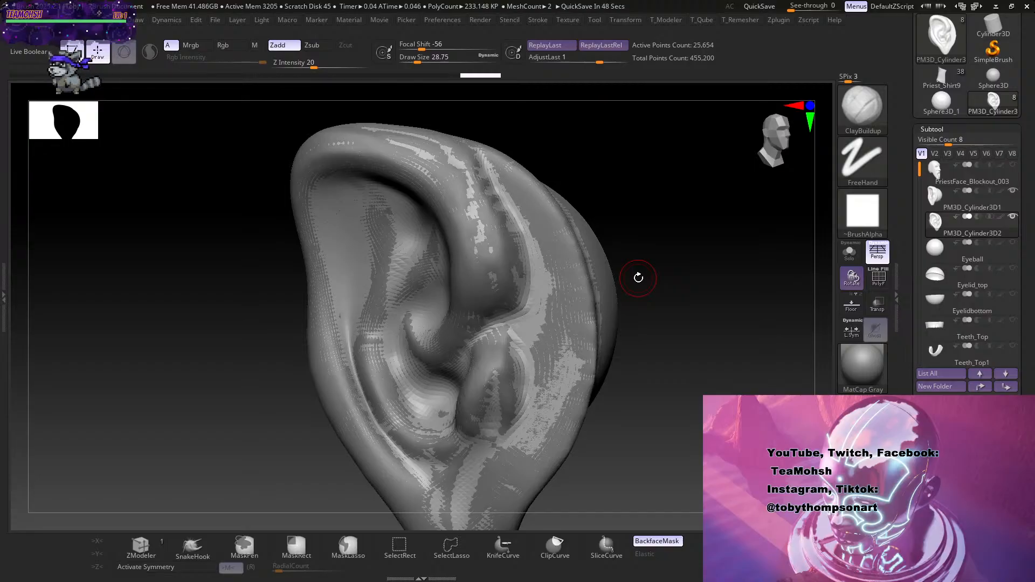
# Add one more subdivision level to the remeshed ear and reproject the original ear's finer detail.
pyautogui.press('ctrl')
pyautogui.hotkey('ctrl', 'd')
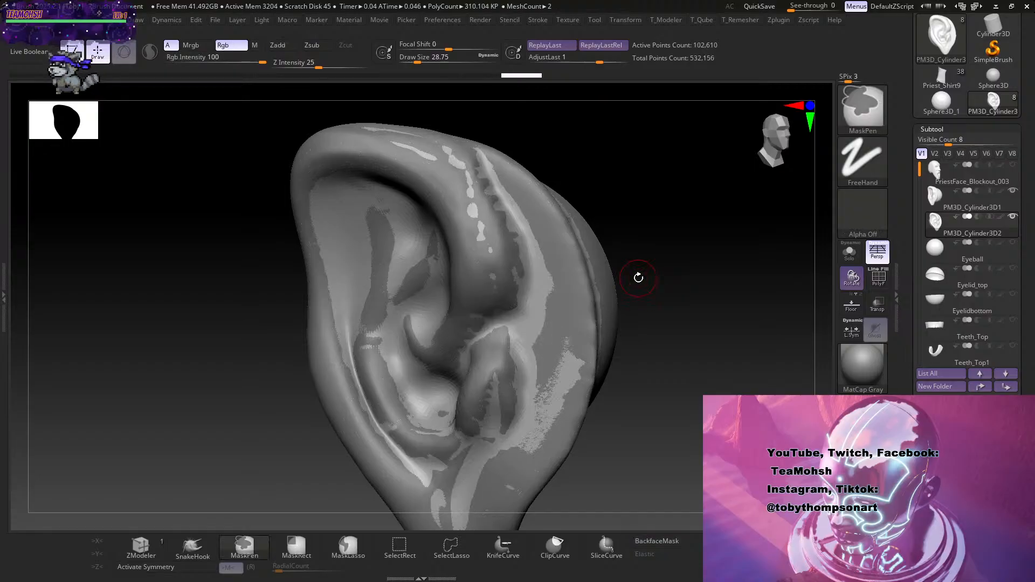
pyautogui.press('3')
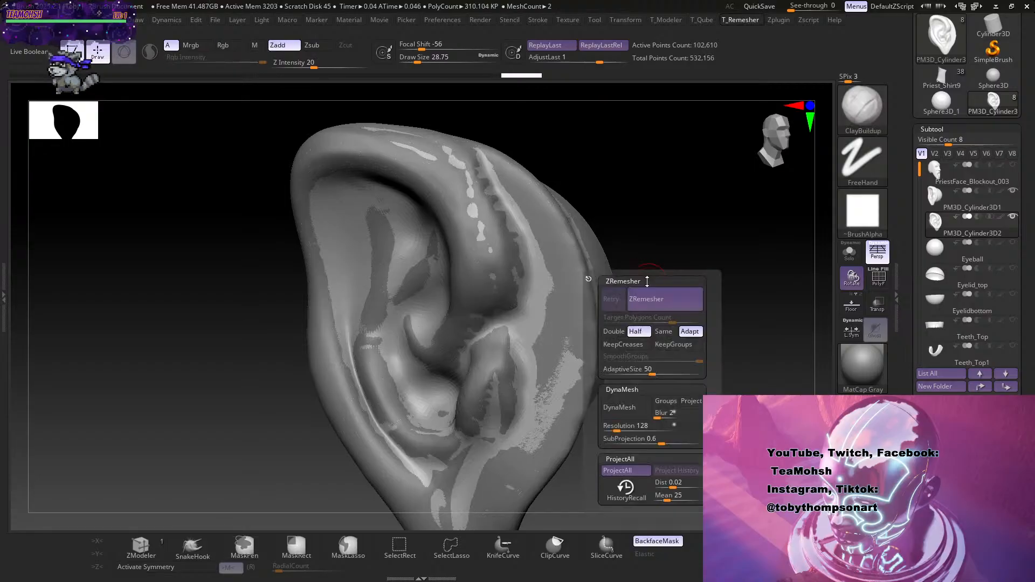
pyautogui.click(627, 472)
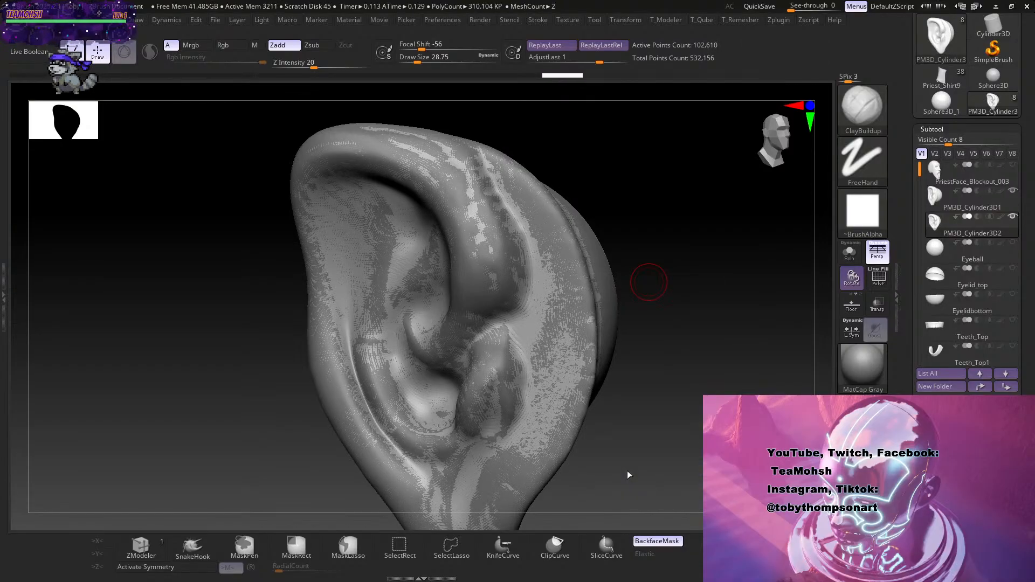
# Hide the inactive ear and alternate between the original and the remeshed duplicate to compare their detail.
pyautogui.click(994, 208)
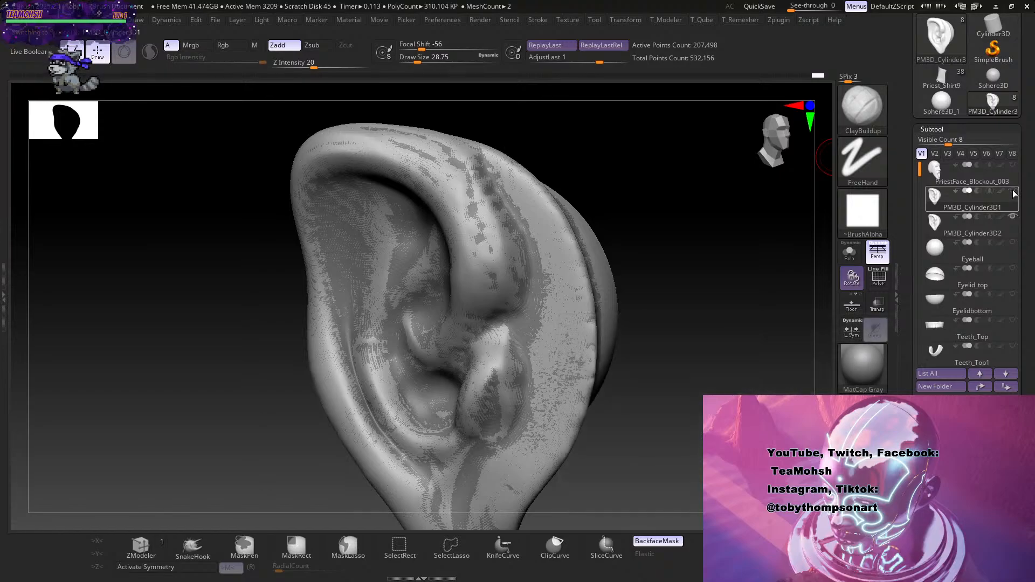
pyautogui.click(1012, 217)
pyautogui.click(987, 234)
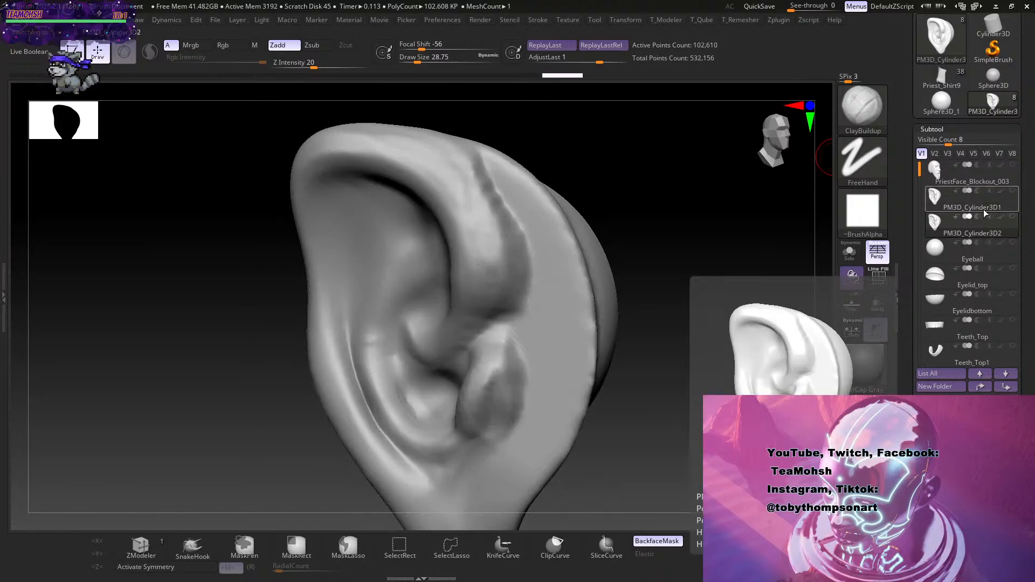
pyautogui.click(984, 208)
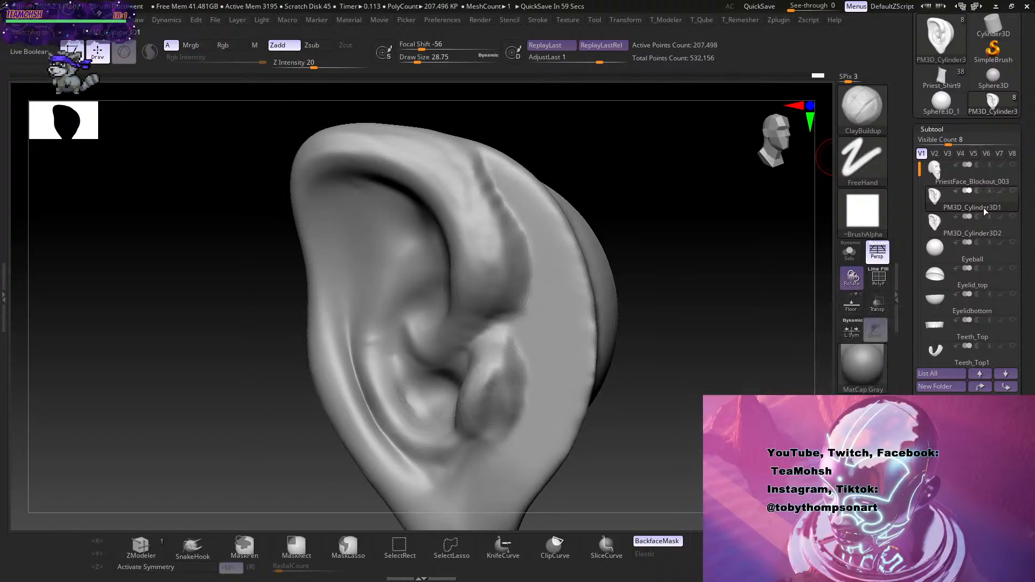
pyautogui.click(983, 230)
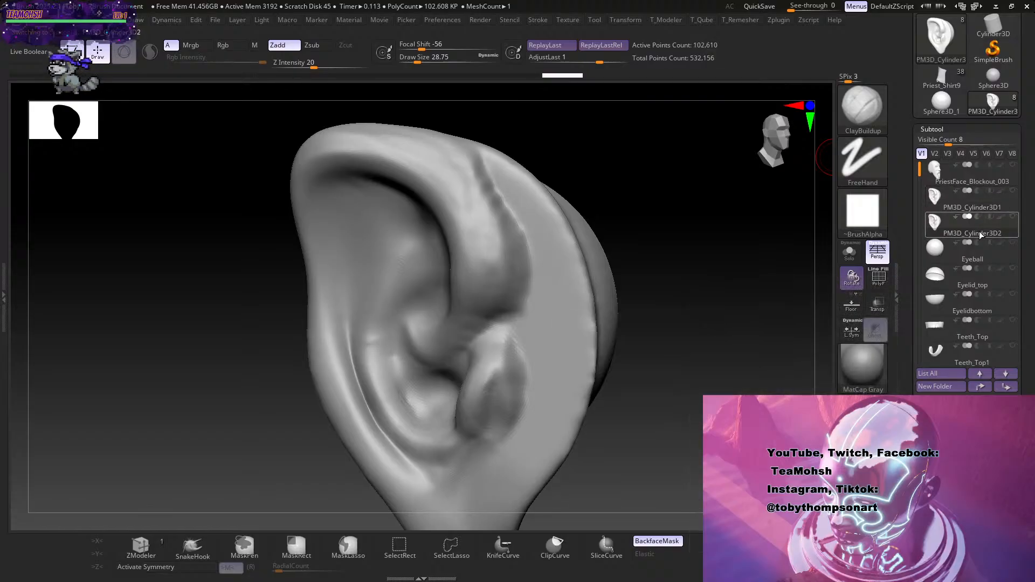
# Smooth the back of the remeshed ear beside its outer rim.
pyautogui.moveTo(654, 238)
pyautogui.mouseDown()
pyautogui.moveTo(704, 231)
pyautogui.moveTo(655, 220)
pyautogui.moveTo(741, 222)
pyautogui.mouseUp()
pyautogui.keyDown('shift'); pyautogui.moveTo(334, 262); pyautogui.dragTo(332, 266); pyautogui.keyUp('shift')
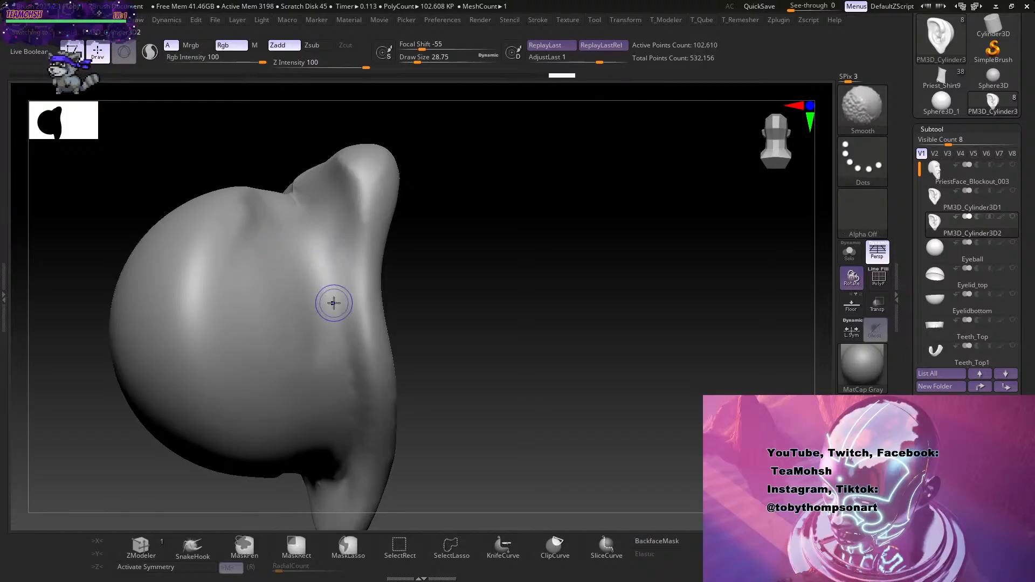
pyautogui.moveTo(402, 301)
pyautogui.mouseDown()
pyautogui.moveTo(483, 296)
pyautogui.moveTo(455, 289)
pyautogui.moveTo(522, 365)
pyautogui.moveTo(532, 327)
pyautogui.mouseUp()
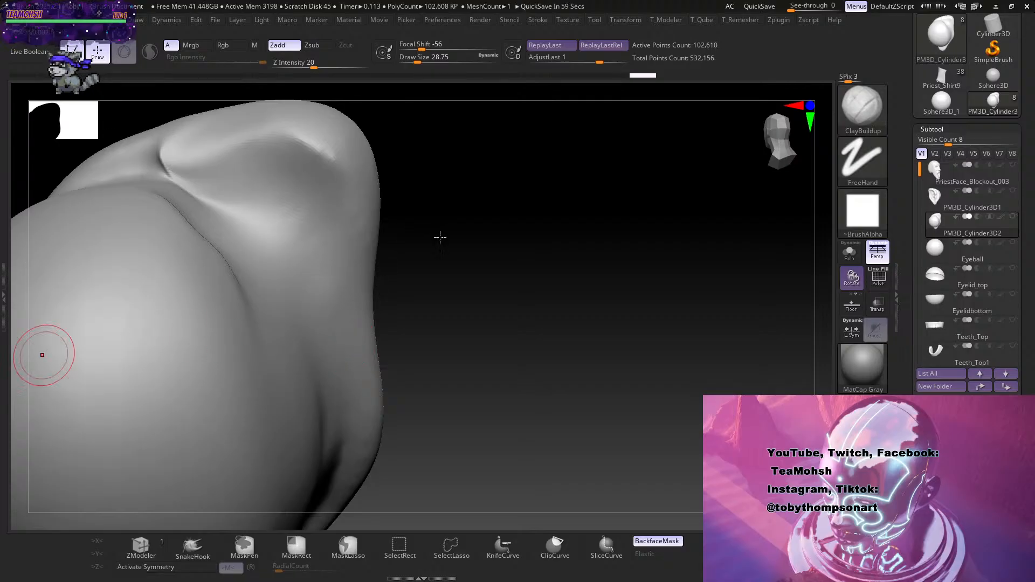
pyautogui.moveTo(485, 321)
pyautogui.mouseDown()
pyautogui.moveTo(548, 309)
pyautogui.moveTo(489, 332)
pyautogui.mouseUp()
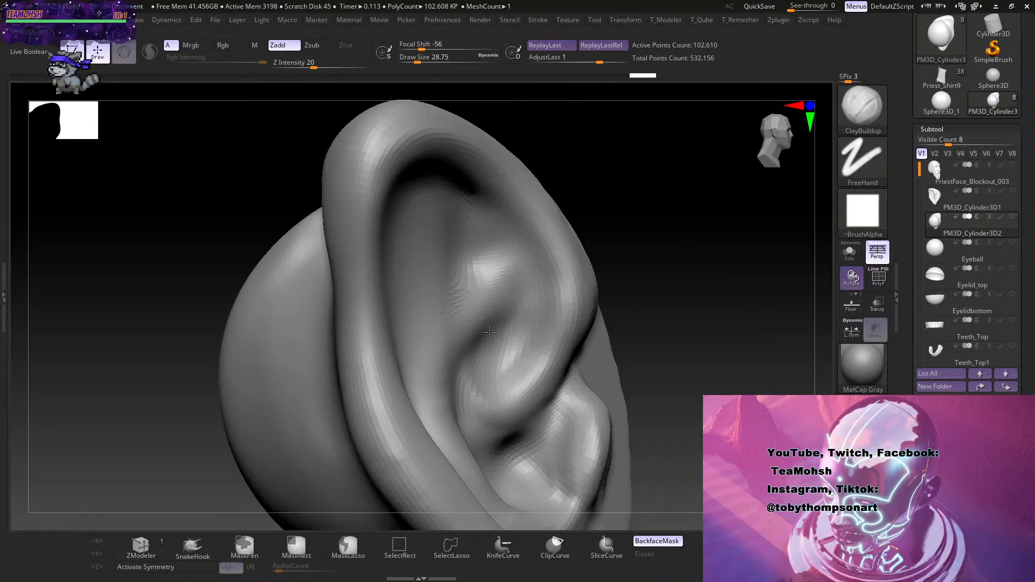
# Delete the original ear subtool PM3D_Cylinder3D1 and show all the remaining subtools.
pyautogui.click(991, 209)
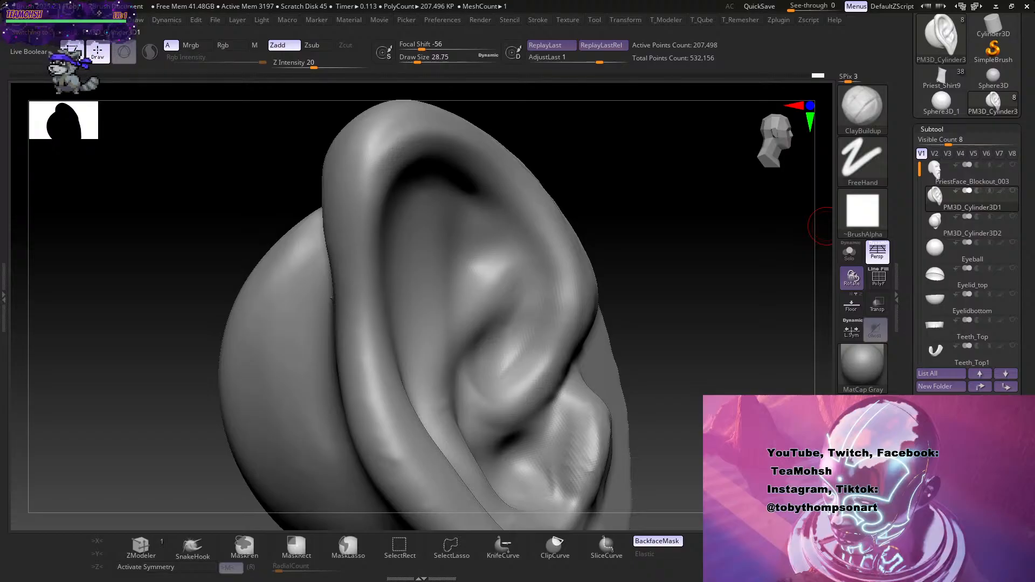
pyautogui.click(862, 426)
pyautogui.press('shift')
pyautogui.moveTo(1012, 197)
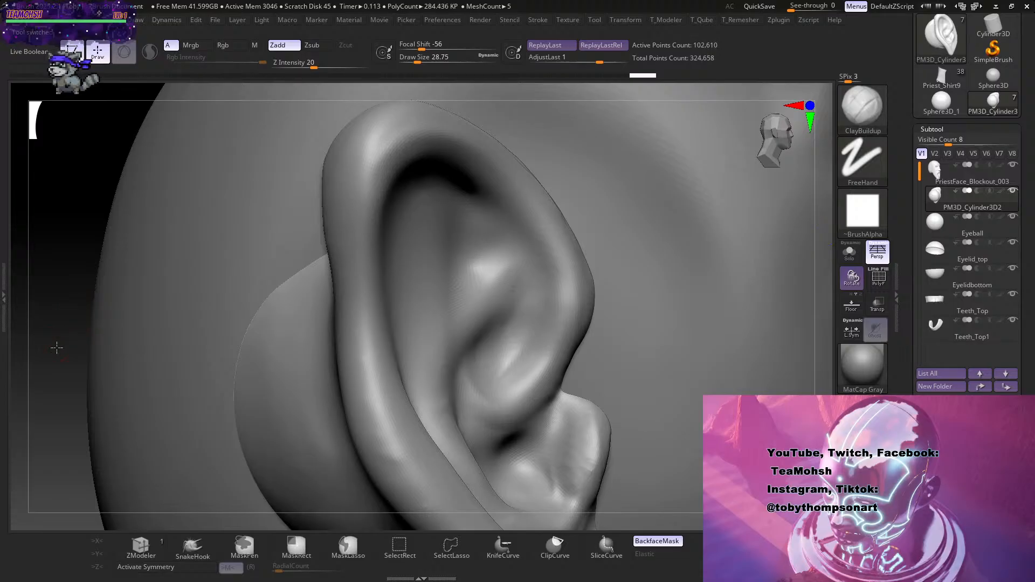
# Smooth the lower ear around the tragus and thicken the tragus with the Inflat brush at draw size about 62.
pyautogui.keyDown('alt'); pyautogui.moveTo(56, 349); pyautogui.dragTo(59, 296); pyautogui.keyUp('alt')
pyautogui.moveTo(753, 316); pyautogui.dragTo(771, 301)
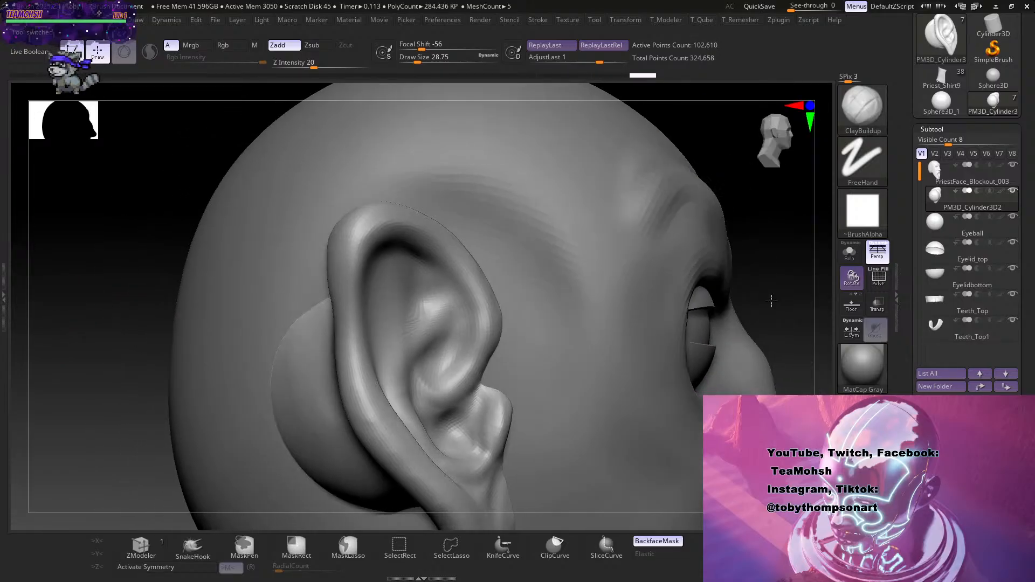
pyautogui.moveTo(474, 438)
pyautogui.keyDown('shift'); pyautogui.mouseDown()
pyautogui.moveTo(484, 391)
pyautogui.moveTo(499, 423)
pyautogui.moveTo(490, 456)
pyautogui.mouseUp(); pyautogui.keyUp('shift')
pyautogui.press('b')
pyautogui.press('i')
pyautogui.press('n')
pyautogui.press('s')
pyautogui.moveTo(493, 418); pyautogui.dragTo(498, 449)
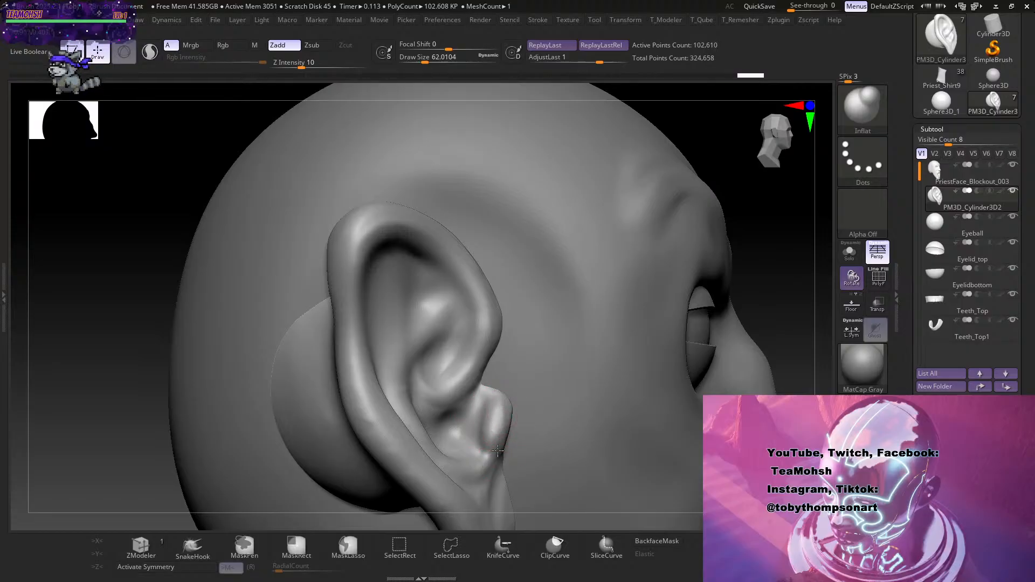
pyautogui.moveTo(797, 305); pyautogui.dragTo(500, 429)
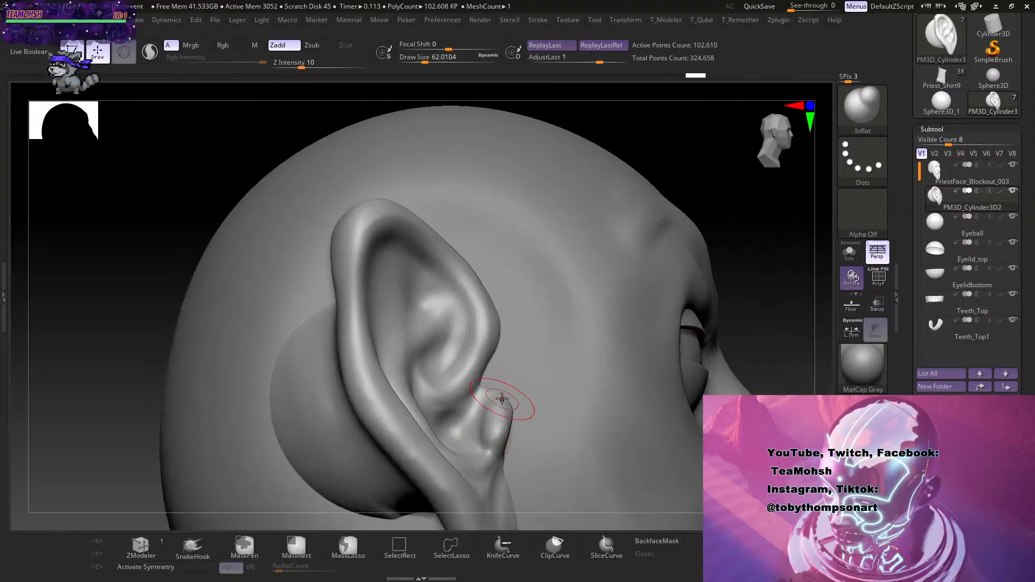
# Carve the crease on the inner side of the tragus with the DamStandard brush.
pyautogui.press('b')
pyautogui.press('d')
pyautogui.press('s')
pyautogui.moveTo(484, 426)
pyautogui.mouseDown()
pyautogui.moveTo(475, 444)
pyautogui.moveTo(477, 434)
pyautogui.mouseUp()
pyautogui.moveTo(737, 322)
pyautogui.mouseDown()
pyautogui.moveTo(807, 347)
pyautogui.moveTo(779, 351)
pyautogui.mouseUp()
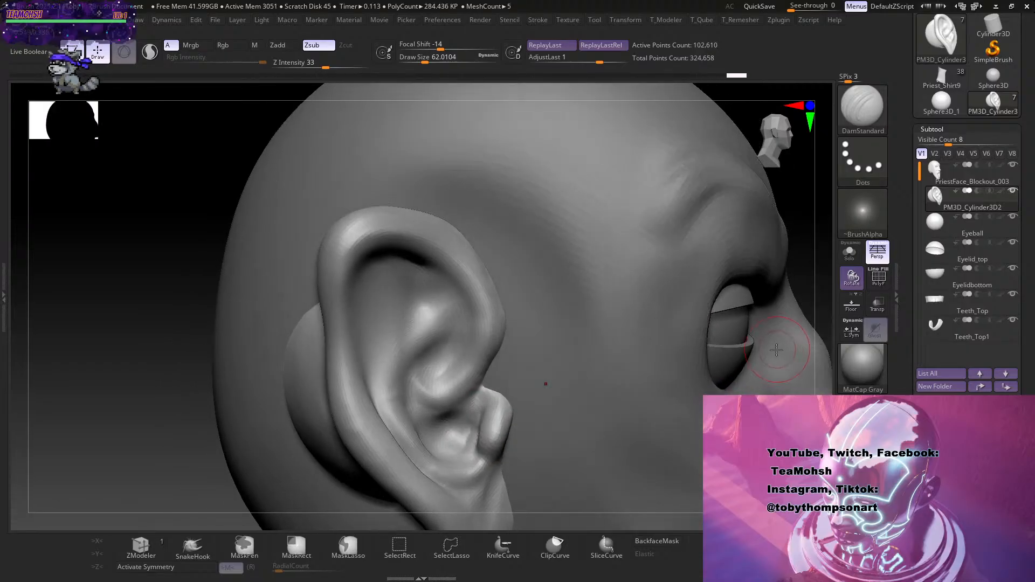
# Build up the lower concha behind the tragus with the ClayBuildup brush and smooth the added clay.
pyautogui.press('b')
pyautogui.press('c')
pyautogui.press('b')
pyautogui.moveTo(455, 438); pyautogui.dragTo(455, 432)
pyautogui.keyDown('shift'); pyautogui.moveTo(457, 433); pyautogui.dragTo(452, 430); pyautogui.keyUp('shift')
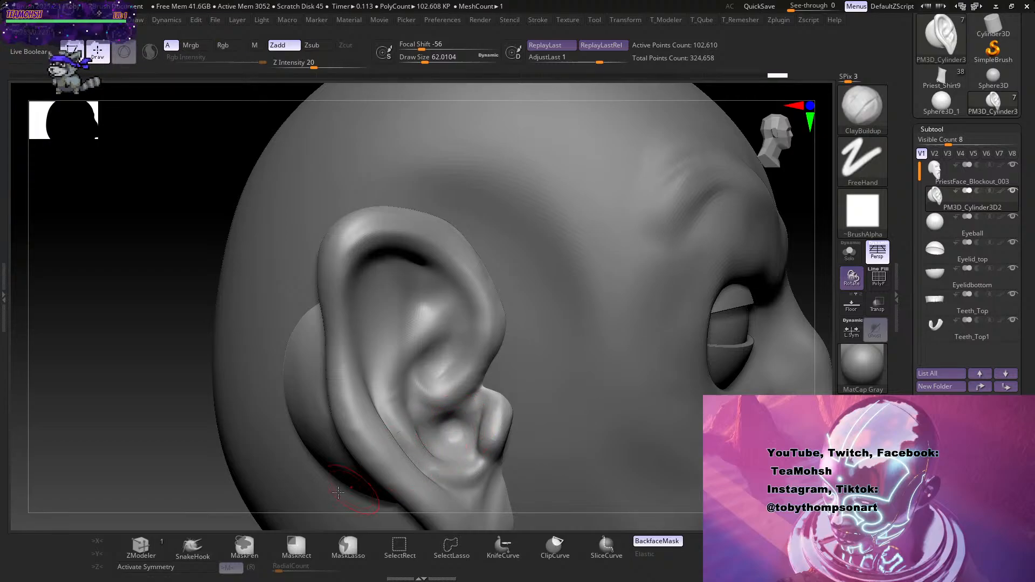
pyautogui.moveTo(247, 464); pyautogui.dragTo(153, 459)
pyautogui.moveTo(418, 429)
pyautogui.keyDown('shift'); pyautogui.mouseDown()
pyautogui.moveTo(438, 444)
pyautogui.moveTo(407, 452)
pyautogui.mouseUp(); pyautogui.keyUp('shift')
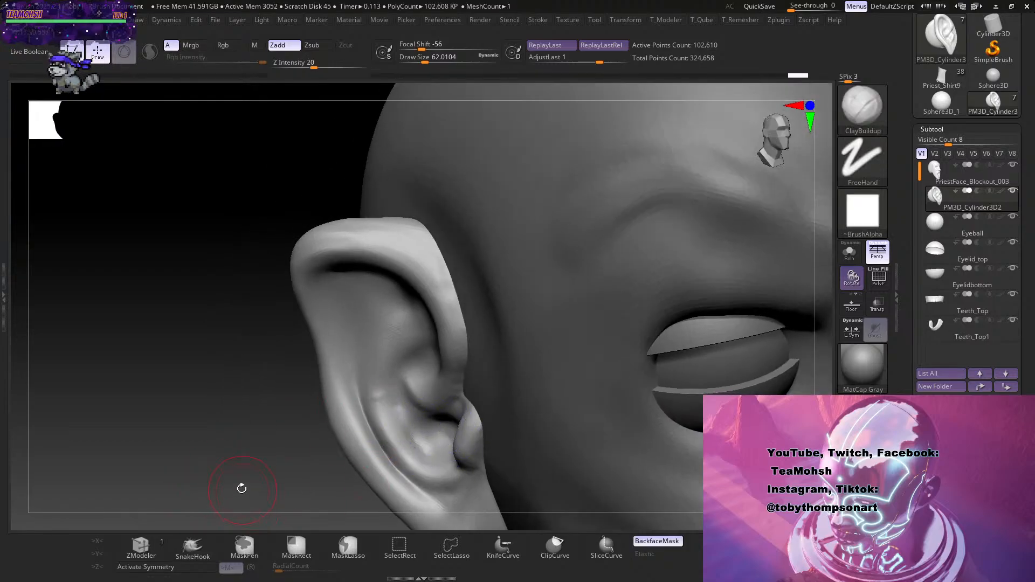
# Thicken the helix root and its inner fold above the tragus with the Inflat brush at draw size about 68.
pyautogui.moveTo(242, 489)
pyautogui.mouseDown()
pyautogui.moveTo(252, 459)
pyautogui.moveTo(241, 466)
pyautogui.mouseUp()
pyautogui.press('s')
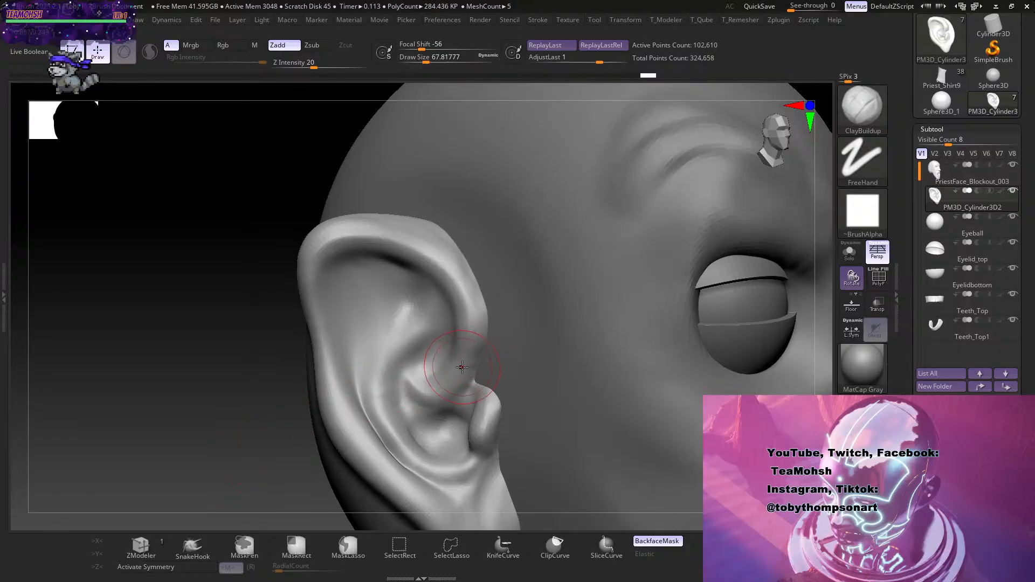
pyautogui.press('b')
pyautogui.press('i')
pyautogui.press('n')
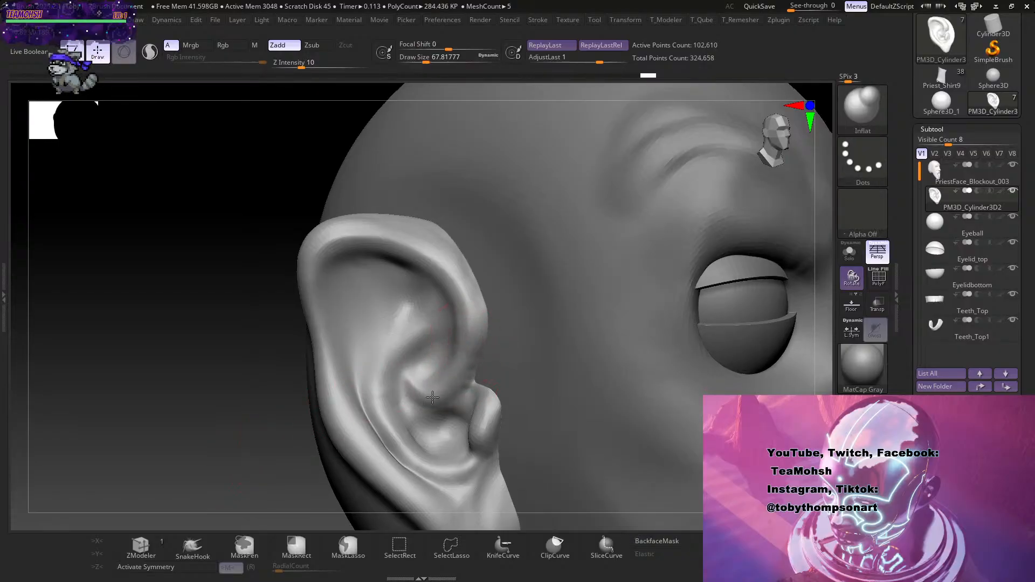
pyautogui.moveTo(432, 397)
pyautogui.mouseDown()
pyautogui.moveTo(412, 381)
pyautogui.moveTo(465, 338)
pyautogui.mouseUp()
pyautogui.moveTo(453, 373)
pyautogui.mouseDown()
pyautogui.moveTo(457, 293)
pyautogui.moveTo(376, 246)
pyautogui.mouseUp()
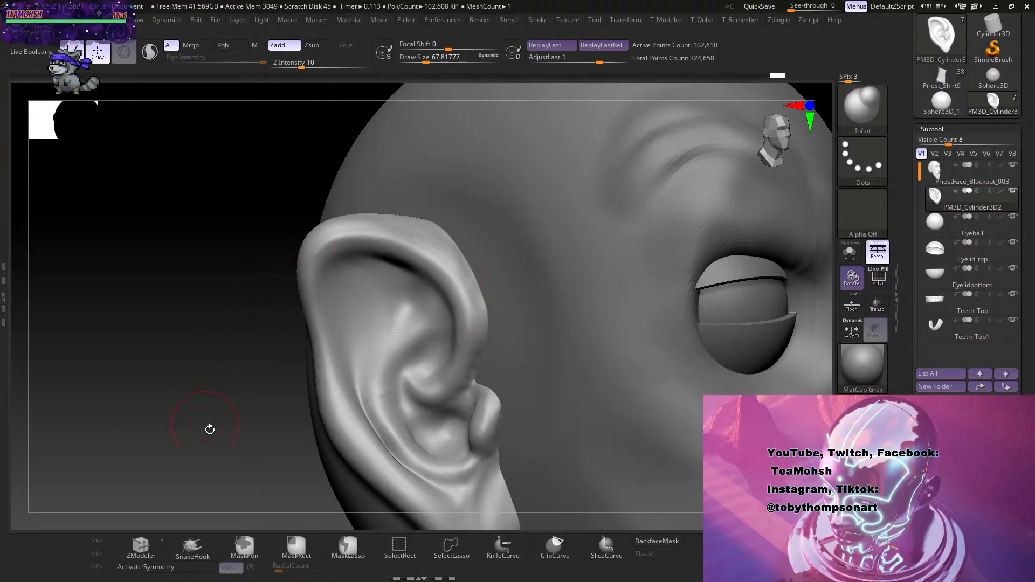
# Carve the crease along the inside of the ear's front rim with the DamStandard brush.
pyautogui.moveTo(209, 429); pyautogui.dragTo(252, 410)
pyautogui.press('b')
pyautogui.press('d')
pyautogui.press('s')
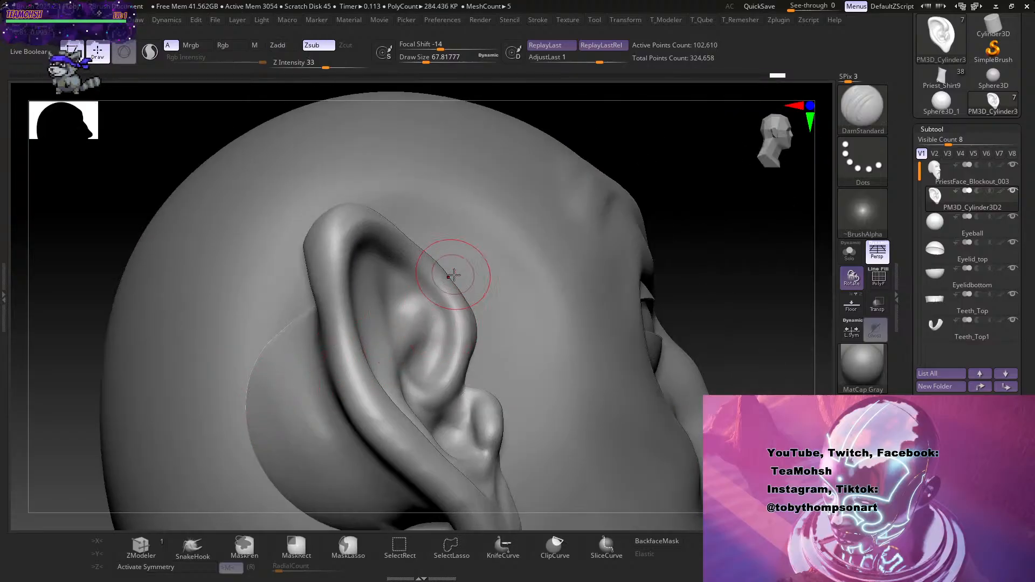
pyautogui.moveTo(448, 344)
pyautogui.mouseDown()
pyautogui.moveTo(448, 308)
pyautogui.moveTo(398, 270)
pyautogui.mouseUp()
pyautogui.moveTo(442, 310)
pyautogui.mouseDown()
pyautogui.moveTo(392, 262)
pyautogui.moveTo(442, 316)
pyautogui.mouseUp()
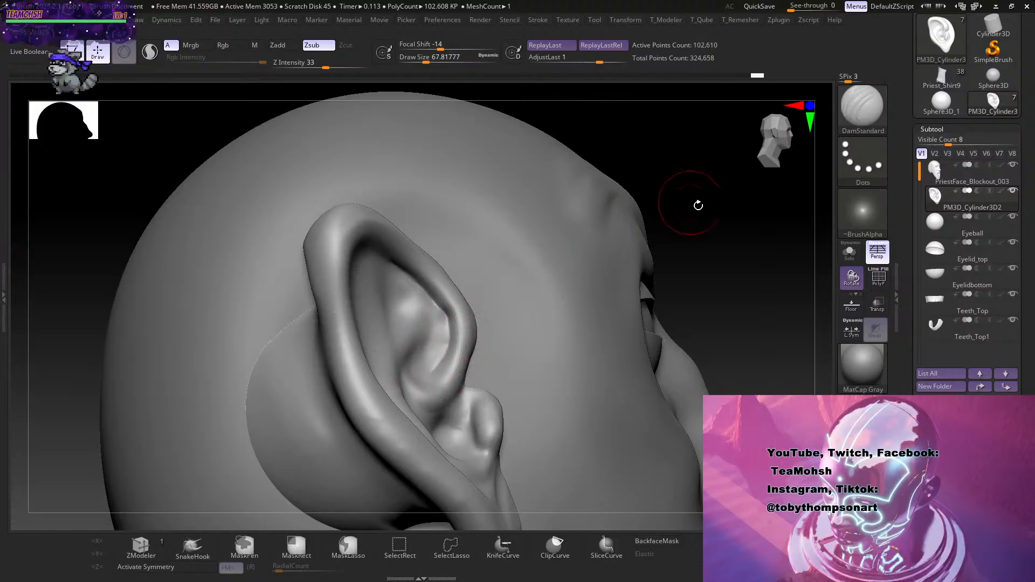
pyautogui.moveTo(699, 206); pyautogui.dragTo(496, 351)
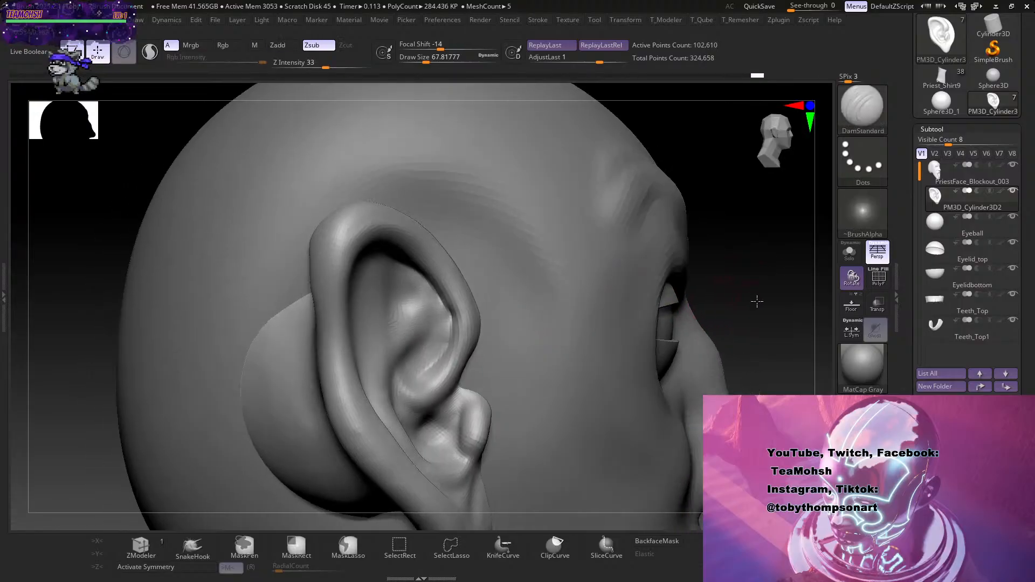
pyautogui.moveTo(757, 302); pyautogui.dragTo(481, 354)
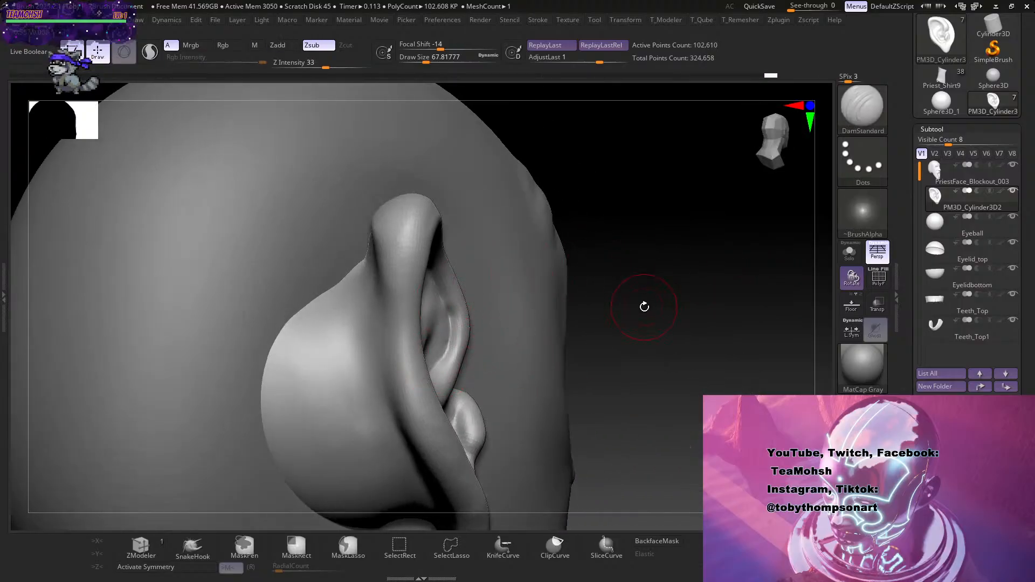
# Sharpen the crease beside the helix root with DamStandard at draw size about 51 and smooth its rough spots.
pyautogui.press('s')
pyautogui.moveTo(644, 307); pyautogui.dragTo(641, 308)
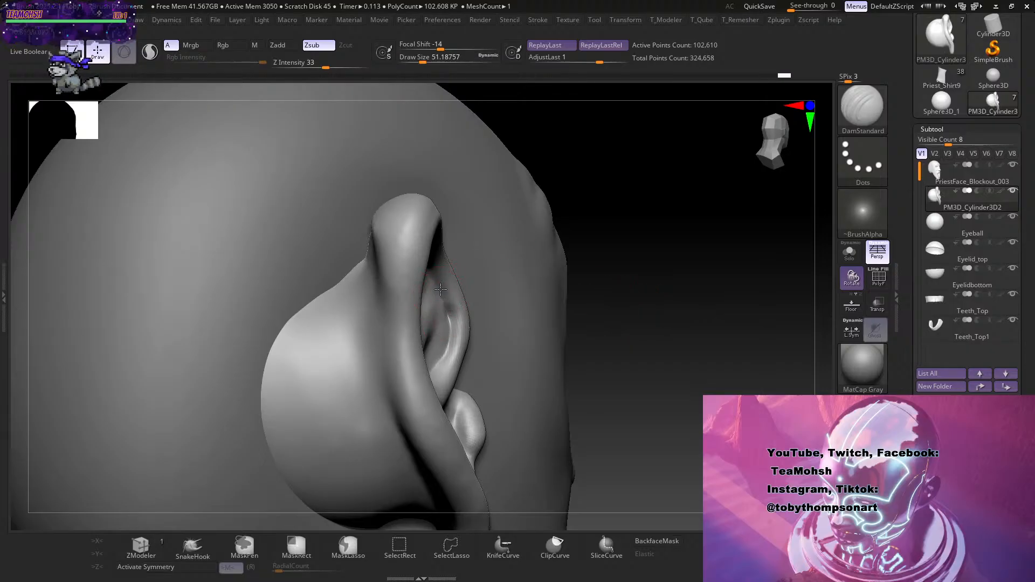
pyautogui.moveTo(599, 296); pyautogui.dragTo(513, 339)
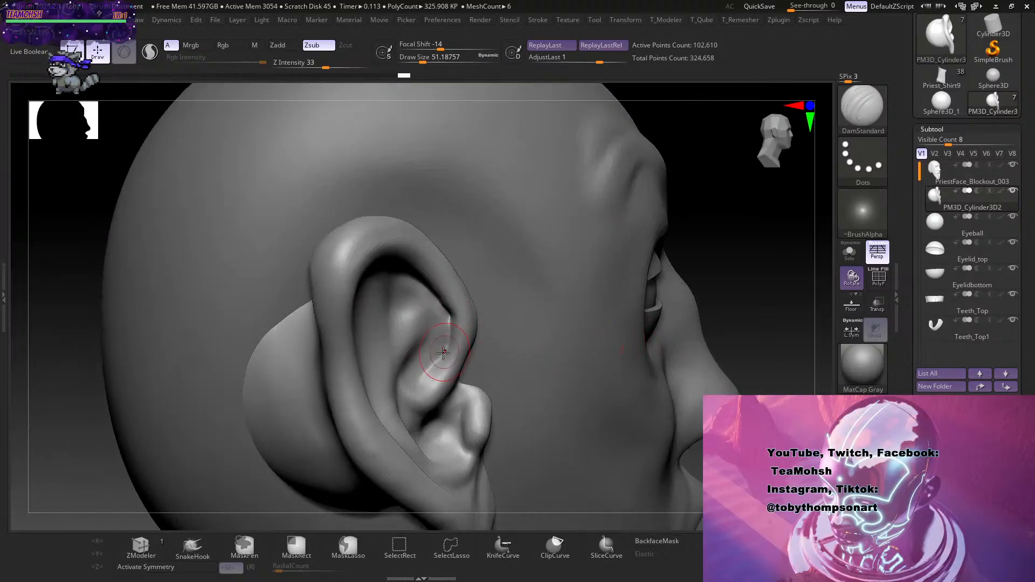
pyautogui.moveTo(450, 335)
pyautogui.mouseDown()
pyautogui.moveTo(424, 377)
pyautogui.moveTo(427, 358)
pyautogui.moveTo(447, 344)
pyautogui.moveTo(433, 373)
pyautogui.mouseUp()
pyautogui.keyDown('shift'); pyautogui.moveTo(433, 367); pyautogui.dragTo(438, 362); pyautogui.keyUp('shift')
pyautogui.keyDown('shift'); pyautogui.moveTo(449, 323); pyautogui.dragTo(449, 319); pyautogui.keyUp('shift')
pyautogui.moveTo(428, 374)
pyautogui.mouseDown()
pyautogui.moveTo(447, 350)
pyautogui.moveTo(450, 294)
pyautogui.mouseUp()
pyautogui.moveTo(723, 266); pyautogui.dragTo(296, 460)
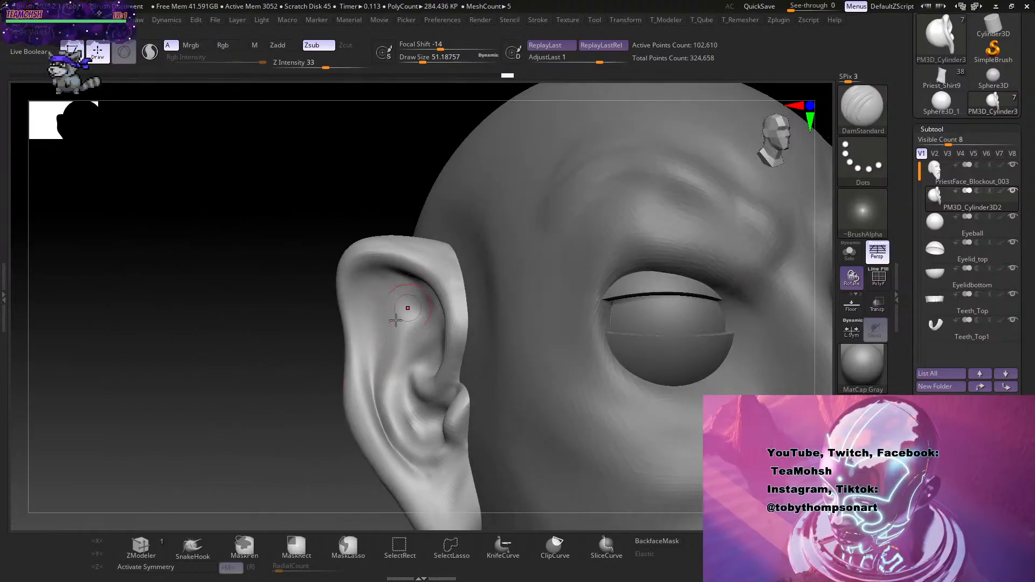
# Build up the antihelix and the upper inner ear with the ClayBuildup brush at draw size about 80.
pyautogui.moveTo(255, 498); pyautogui.dragTo(252, 489)
pyautogui.press('b')
pyautogui.press('c')
pyautogui.press('b')
pyautogui.press('s')
pyautogui.moveTo(257, 444); pyautogui.dragTo(285, 445)
pyautogui.moveTo(377, 382)
pyautogui.mouseDown()
pyautogui.moveTo(377, 320)
pyautogui.moveTo(373, 382)
pyautogui.mouseUp()
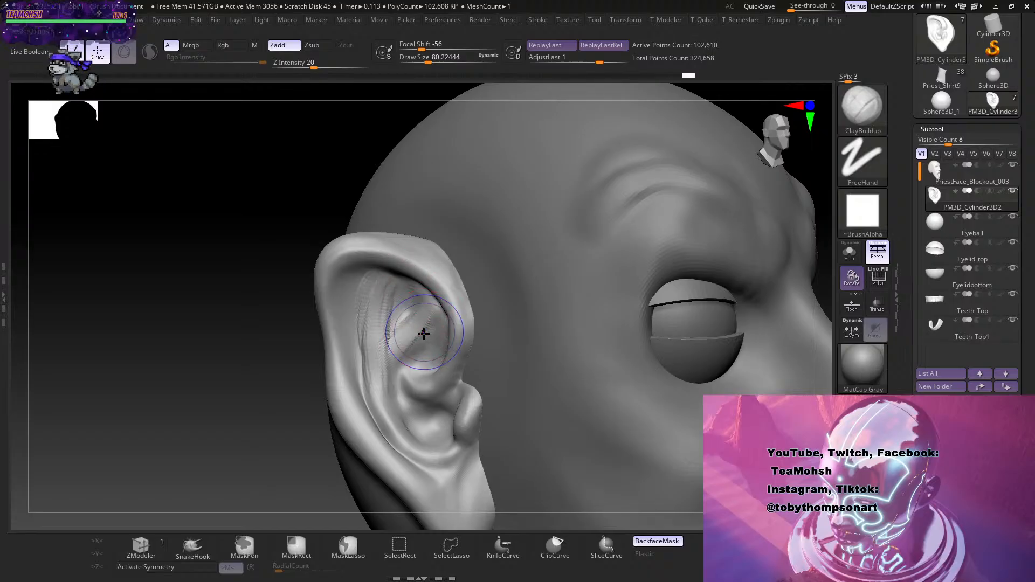
# Smooth the clay strokes on the antihelix and the upper inner ear.
pyautogui.press('shift')
pyautogui.moveTo(371, 314)
pyautogui.keyDown('shift'); pyautogui.mouseDown()
pyautogui.moveTo(370, 334)
pyautogui.moveTo(402, 303)
pyautogui.moveTo(419, 303)
pyautogui.moveTo(374, 300)
pyautogui.moveTo(374, 364)
pyautogui.mouseUp(); pyautogui.keyUp('shift')
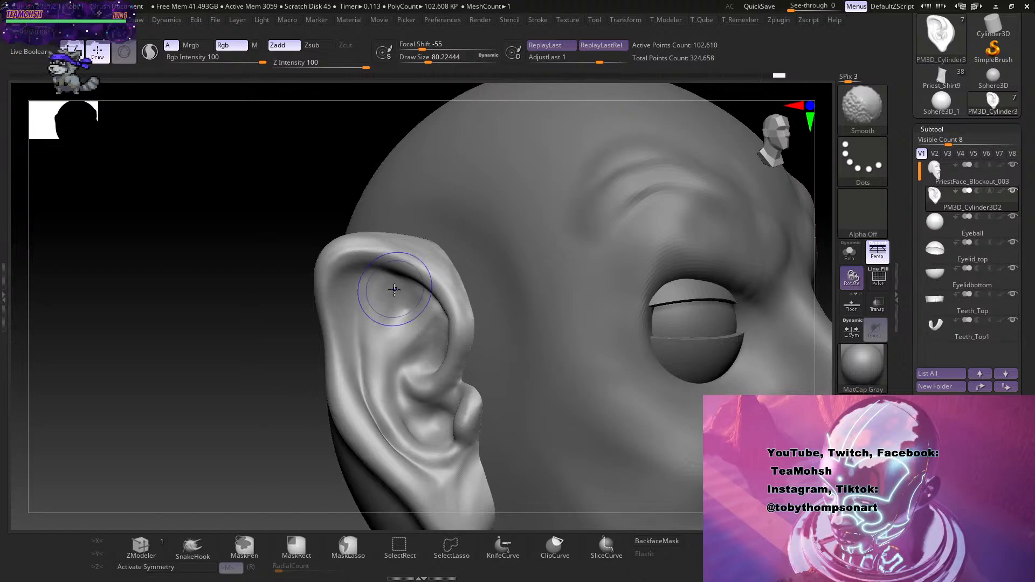
pyautogui.keyDown('shift'); pyautogui.moveTo(395, 289); pyautogui.dragTo(387, 381); pyautogui.keyUp('shift')
pyautogui.keyDown('shift'); pyautogui.moveTo(398, 298); pyautogui.dragTo(402, 311); pyautogui.keyUp('shift')
pyautogui.moveTo(255, 447)
pyautogui.mouseDown()
pyautogui.moveTo(266, 410)
pyautogui.moveTo(248, 458)
pyautogui.moveTo(232, 397)
pyautogui.moveTo(237, 410)
pyautogui.moveTo(302, 431)
pyautogui.moveTo(242, 467)
pyautogui.mouseUp()
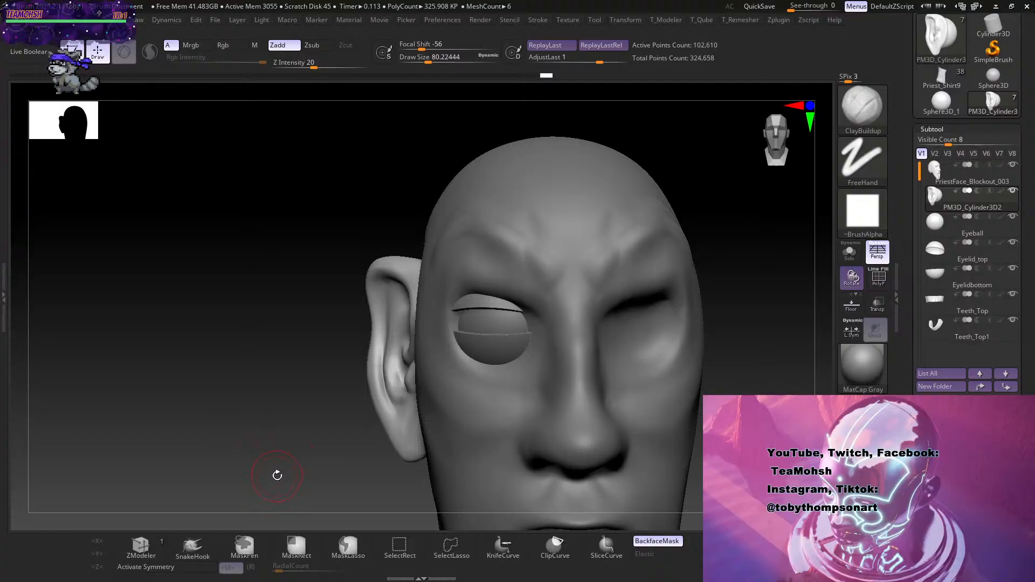
# Carve a shallow hollow into the upper antihelix with the ClayBuildup brush in subtract mode and soften it.
pyautogui.moveTo(270, 470); pyautogui.dragTo(301, 427)
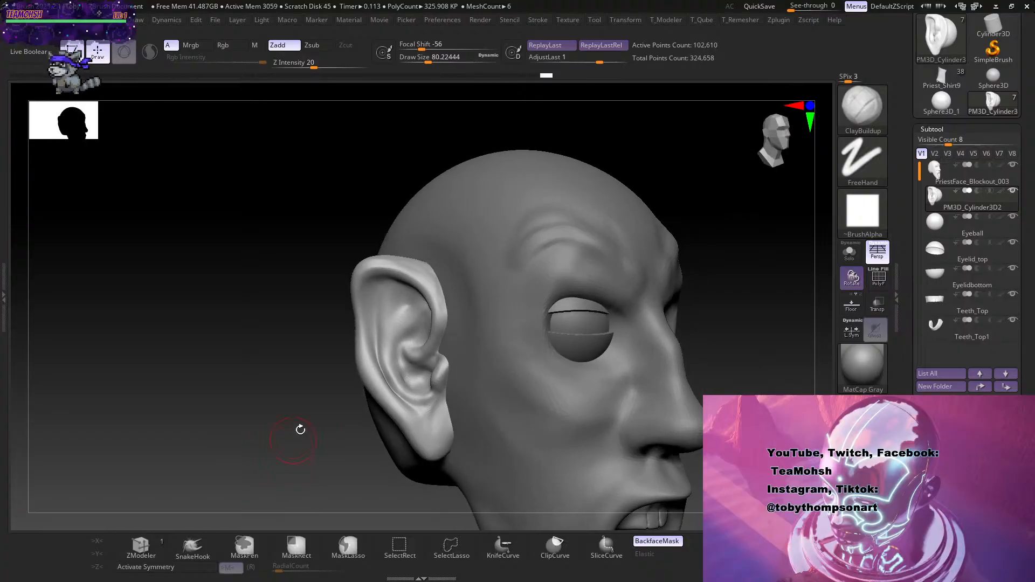
pyautogui.keyDown('alt'); pyautogui.moveTo(386, 306); pyautogui.dragTo(389, 287); pyautogui.keyUp('alt')
pyautogui.moveTo(382, 325)
pyautogui.keyDown('alt'); pyautogui.mouseDown()
pyautogui.moveTo(387, 295)
pyautogui.moveTo(385, 305)
pyautogui.moveTo(399, 293)
pyautogui.moveTo(380, 318)
pyautogui.moveTo(386, 287)
pyautogui.mouseUp(); pyautogui.keyUp('alt')
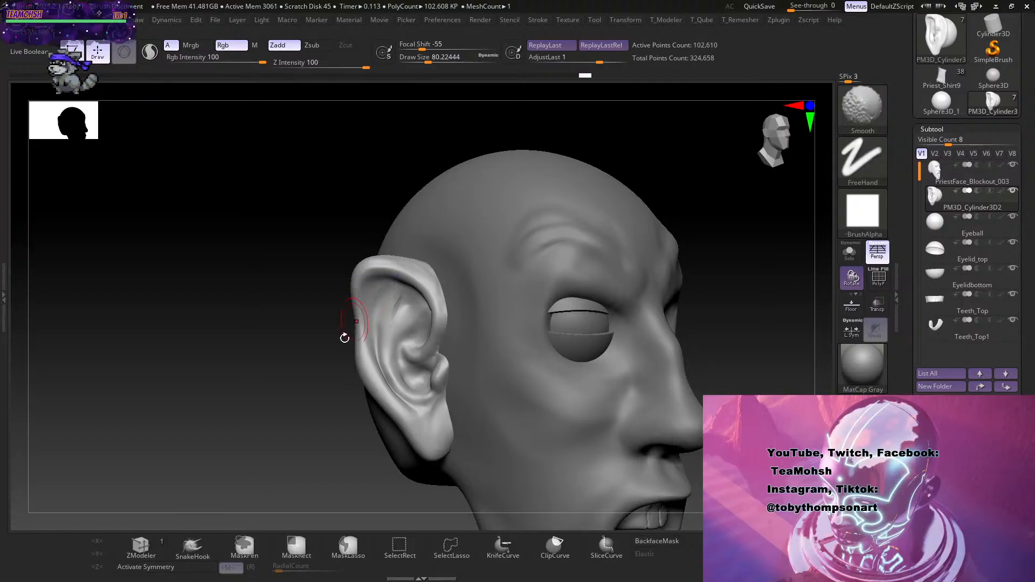
pyautogui.moveTo(297, 405)
pyautogui.keyDown('alt'); pyautogui.mouseDown()
pyautogui.moveTo(296, 397)
pyautogui.moveTo(305, 451)
pyautogui.mouseUp(); pyautogui.keyUp('alt')
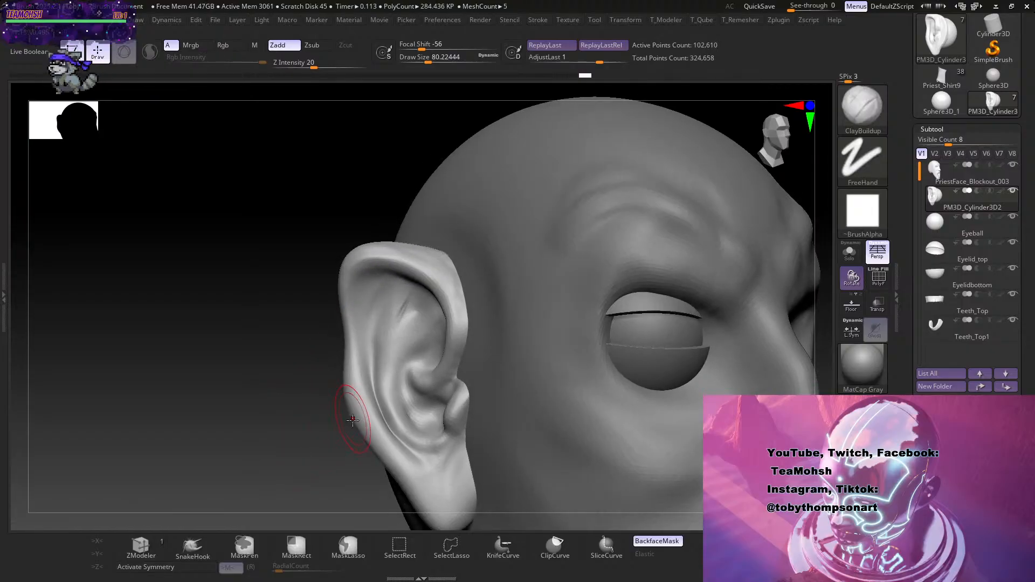
# Thicken the ear's outer rim with the Inflat brush and smooth its upper part.
pyautogui.press('b')
pyautogui.press('i')
pyautogui.press('n')
pyautogui.moveTo(362, 307)
pyautogui.mouseDown()
pyautogui.moveTo(349, 335)
pyautogui.moveTo(359, 364)
pyautogui.moveTo(310, 404)
pyautogui.mouseUp()
pyautogui.keyDown('shift'); pyautogui.moveTo(355, 293); pyautogui.dragTo(354, 306); pyautogui.keyUp('shift')
# Carve the groove under the upper helix with DamStandard, then smooth the area at a lower subdivision level and return to the higher level.
pyautogui.moveTo(485, 259); pyautogui.dragTo(348, 251, button='right')
pyautogui.press('b')
pyautogui.press('d')
pyautogui.press('s')
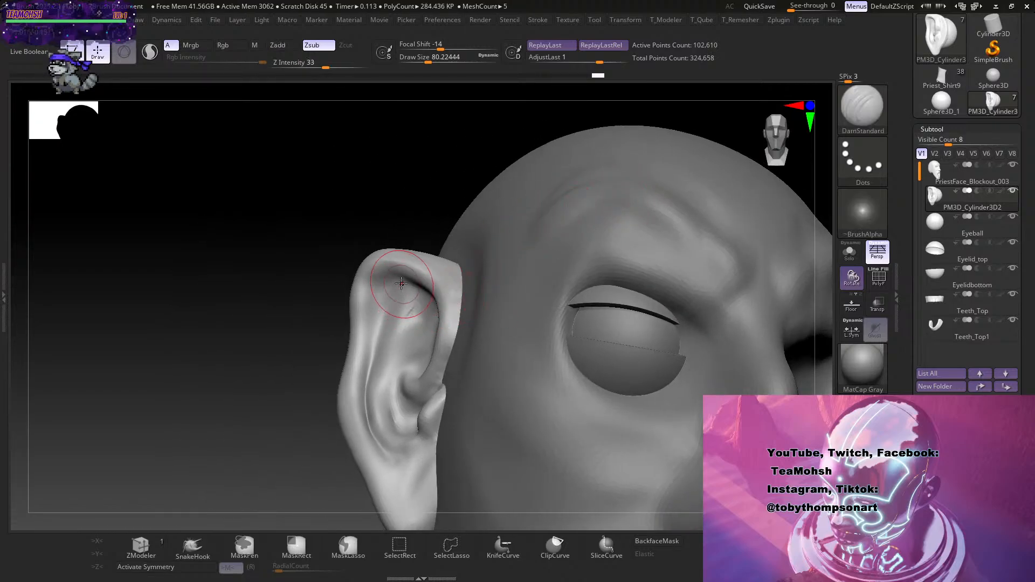
pyautogui.moveTo(387, 281); pyautogui.dragTo(376, 348)
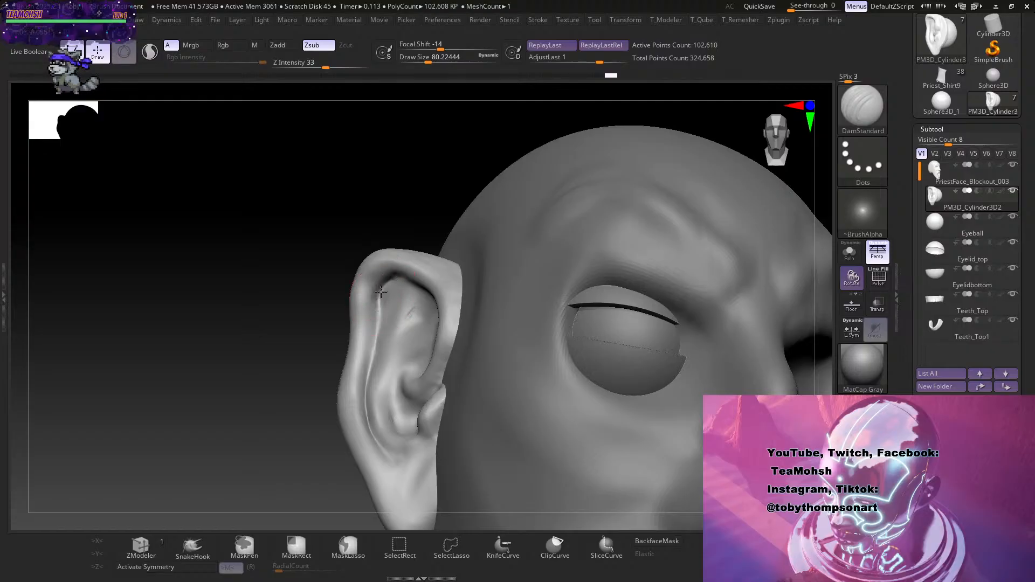
pyautogui.press('shift')
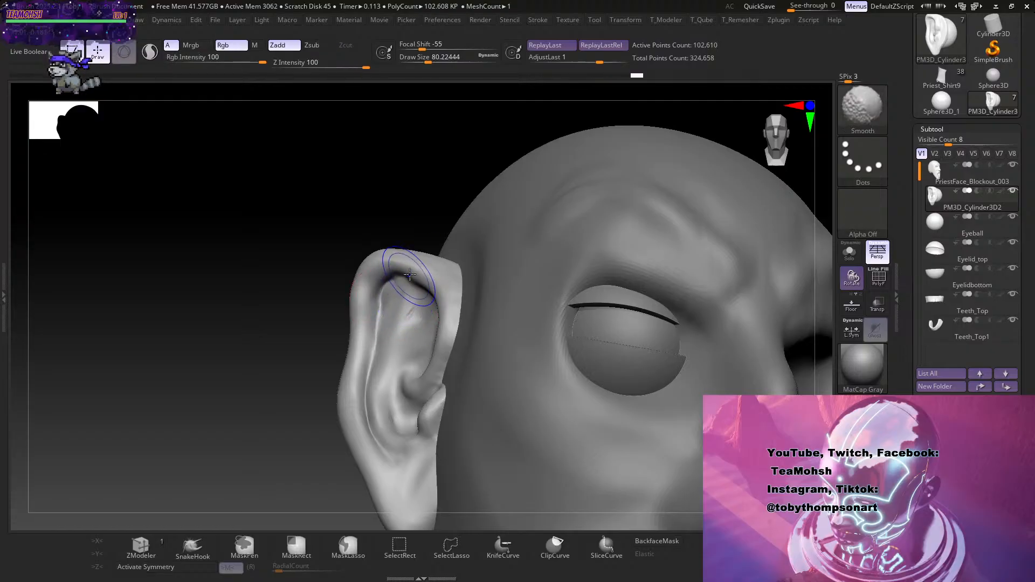
pyautogui.moveTo(410, 275)
pyautogui.keyDown('shift'); pyautogui.mouseDown()
pyautogui.moveTo(376, 300)
pyautogui.moveTo(376, 341)
pyautogui.moveTo(405, 294)
pyautogui.mouseUp(); pyautogui.keyUp('shift')
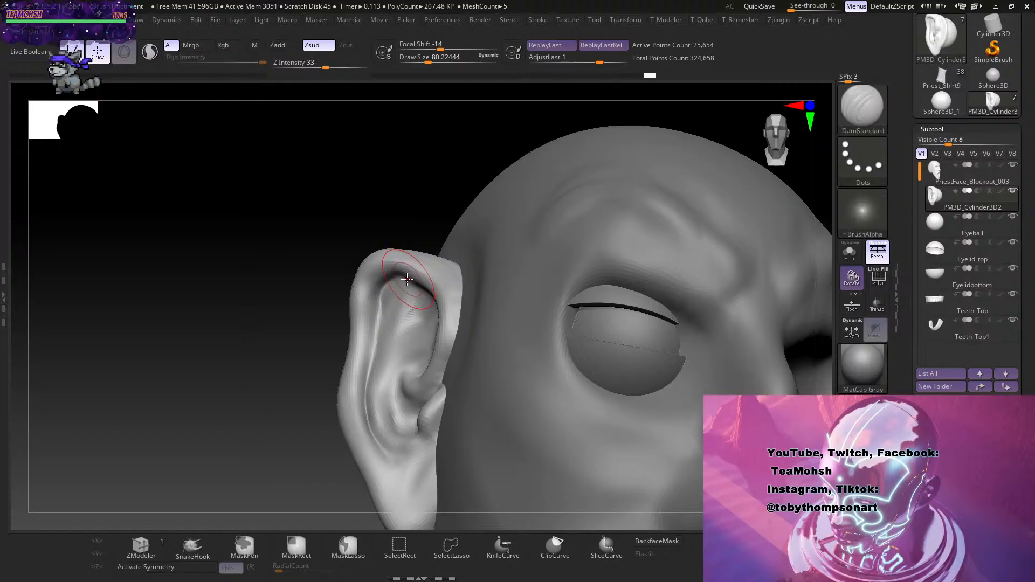
pyautogui.press('d')
# Deepen the groove between the helix and antihelix with DamStandard and smooth its upper end.
pyautogui.moveTo(241, 381); pyautogui.dragTo(262, 429)
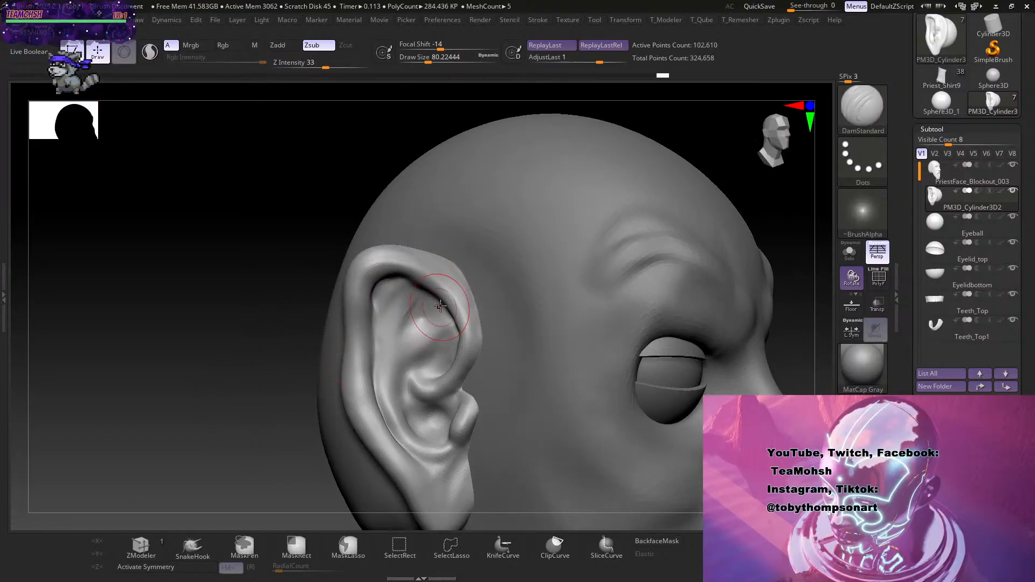
pyautogui.press('shift')
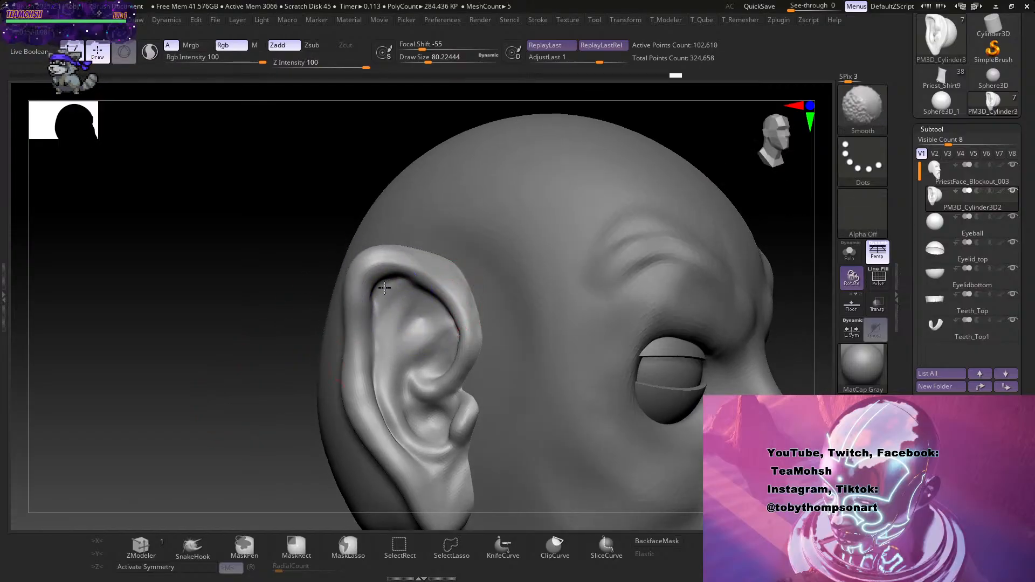
pyautogui.moveTo(269, 445); pyautogui.dragTo(219, 451)
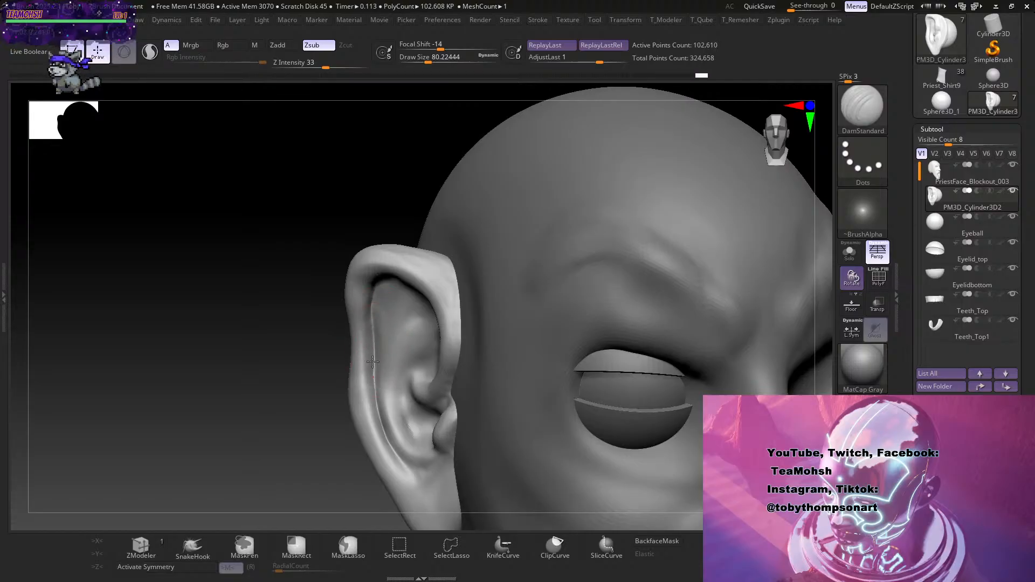
pyautogui.moveTo(372, 362); pyautogui.dragTo(373, 347)
pyautogui.press('shift')
pyautogui.keyDown('shift'); pyautogui.moveTo(374, 308); pyautogui.dragTo(375, 300); pyautogui.keyUp('shift')
# Tighten the groove between the helix and antihelix with the Pinch brush.
pyautogui.press('b')
pyautogui.press('p')
pyautogui.press('i')
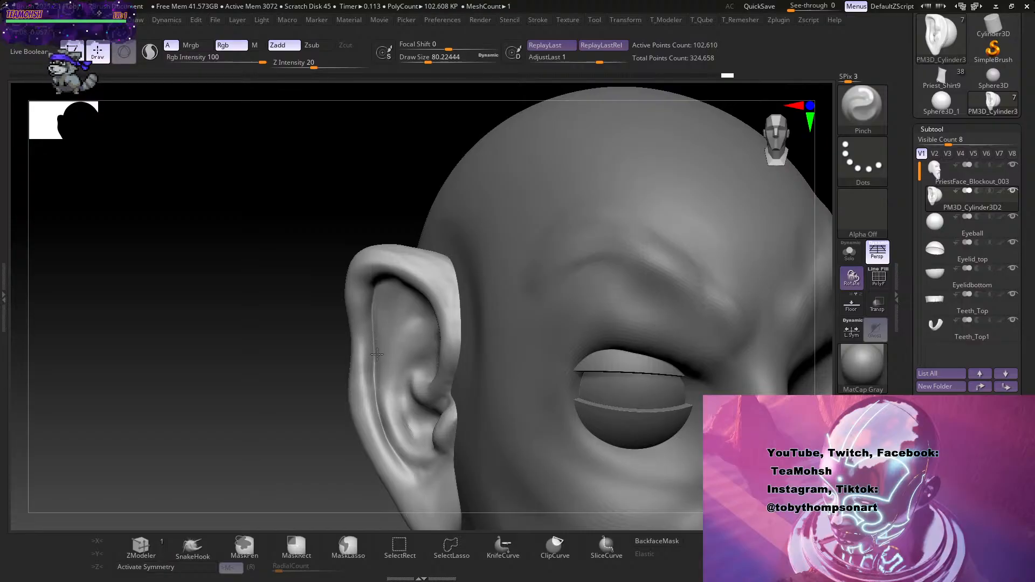
pyautogui.moveTo(346, 335); pyautogui.dragTo(643, 162)
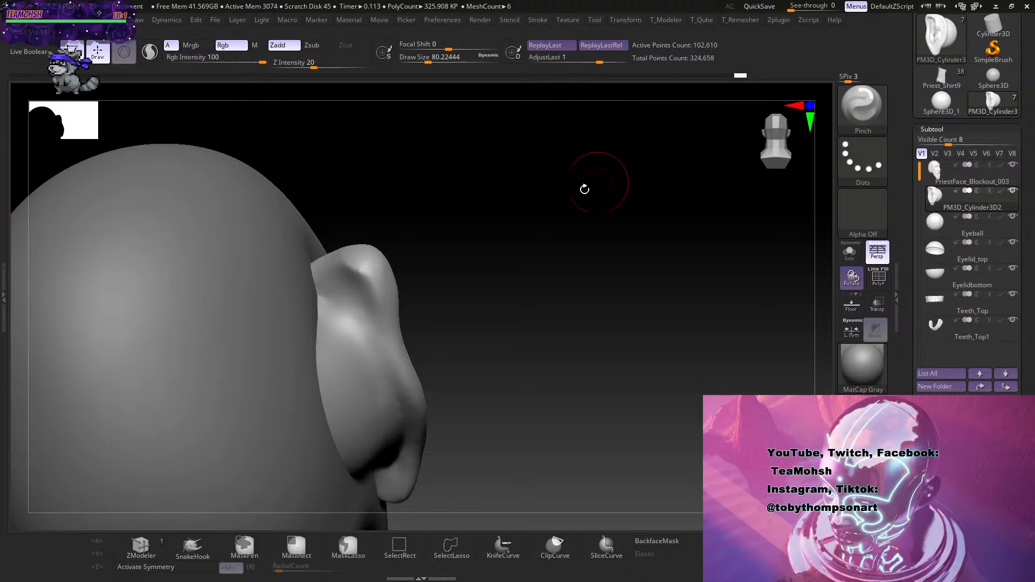
# Thicken the outer rim from behind the ear with the Inflat brush.
pyautogui.press('b')
pyautogui.press('i')
pyautogui.press('n')
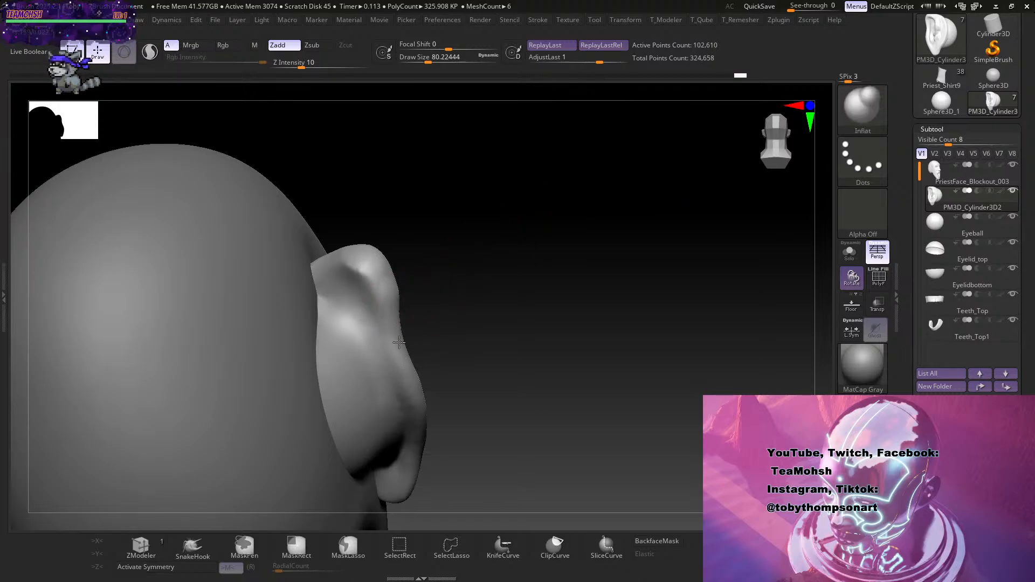
pyautogui.moveTo(462, 273); pyautogui.dragTo(483, 279)
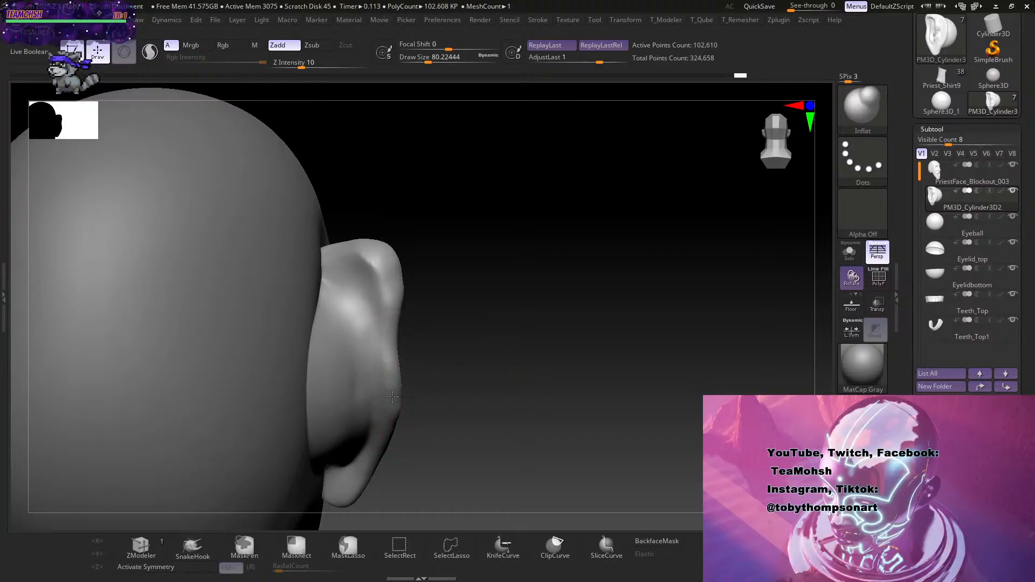
# Carve a crease down the back of the ear behind the rim with DamStandard and smooth it.
pyautogui.press('b')
pyautogui.press('d')
pyautogui.press('s')
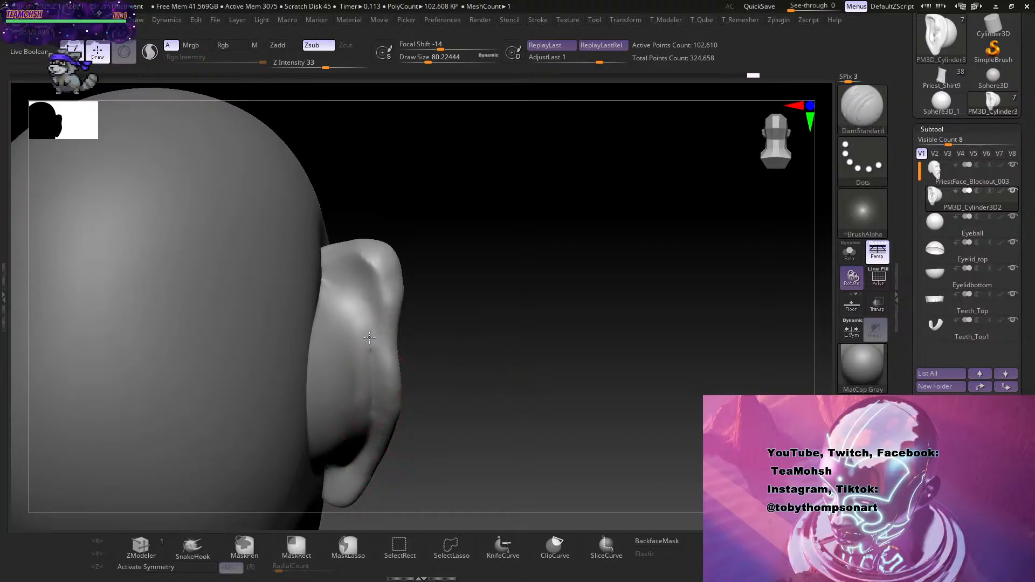
pyautogui.moveTo(373, 376)
pyautogui.mouseDown()
pyautogui.moveTo(369, 303)
pyautogui.moveTo(362, 310)
pyautogui.moveTo(347, 289)
pyautogui.moveTo(356, 305)
pyautogui.mouseUp()
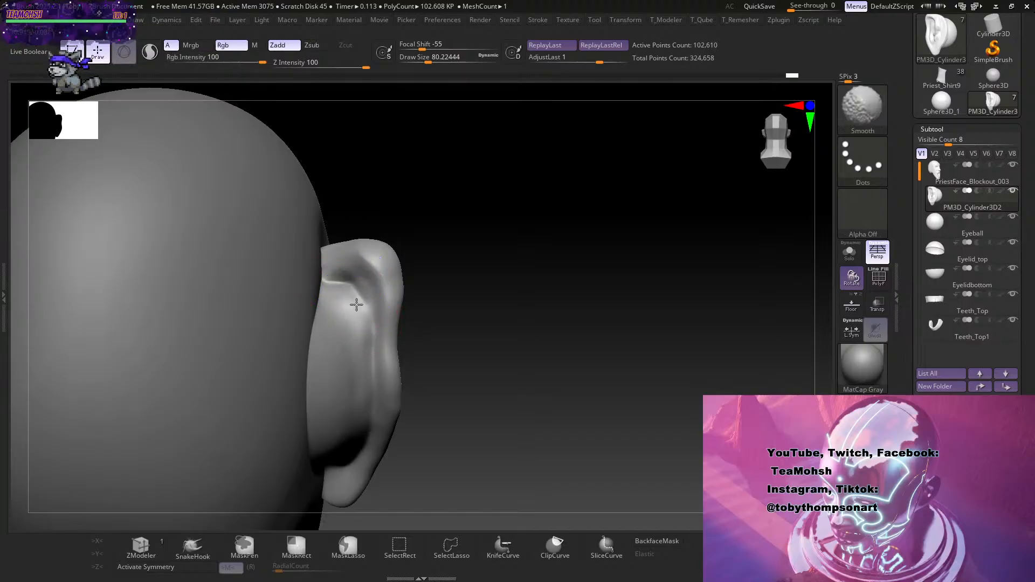
pyautogui.keyDown('shift'); pyautogui.moveTo(369, 359); pyautogui.dragTo(371, 341); pyautogui.keyUp('shift')
pyautogui.moveTo(458, 393)
pyautogui.keyDown('shift'); pyautogui.mouseDown()
pyautogui.moveTo(525, 386)
pyautogui.moveTo(492, 296)
pyautogui.moveTo(555, 383)
pyautogui.moveTo(548, 388)
pyautogui.moveTo(643, 358)
pyautogui.moveTo(638, 369)
pyautogui.moveTo(652, 356)
pyautogui.mouseUp(); pyautogui.keyUp('shift')
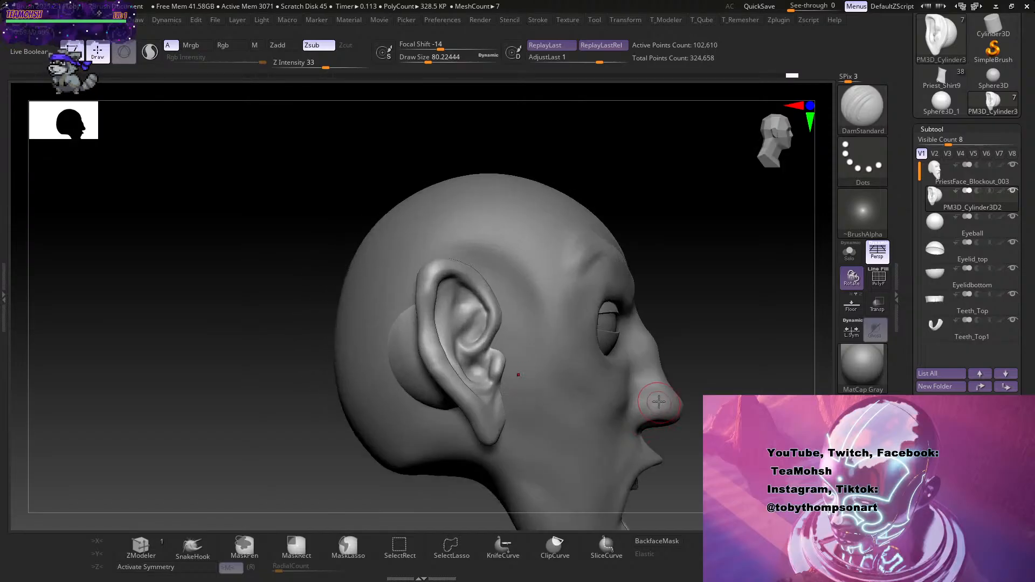
# Lower the ear's subdivision level by one and smooth the earlobe.
pyautogui.press('shift')
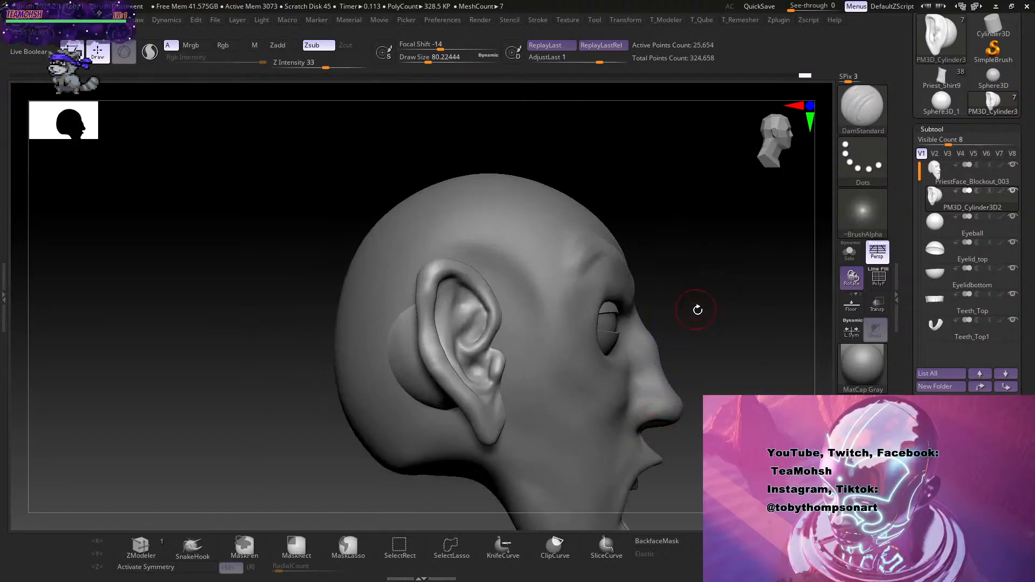
pyautogui.moveTo(698, 302)
pyautogui.mouseDown()
pyautogui.moveTo(743, 296)
pyautogui.moveTo(652, 360)
pyautogui.moveTo(653, 396)
pyautogui.mouseUp()
pyautogui.moveTo(495, 413)
pyautogui.keyDown('shift'); pyautogui.mouseDown()
pyautogui.moveTo(506, 433)
pyautogui.moveTo(502, 396)
pyautogui.mouseUp(); pyautogui.keyUp('shift')
pyautogui.moveTo(755, 360); pyautogui.dragTo(645, 363)
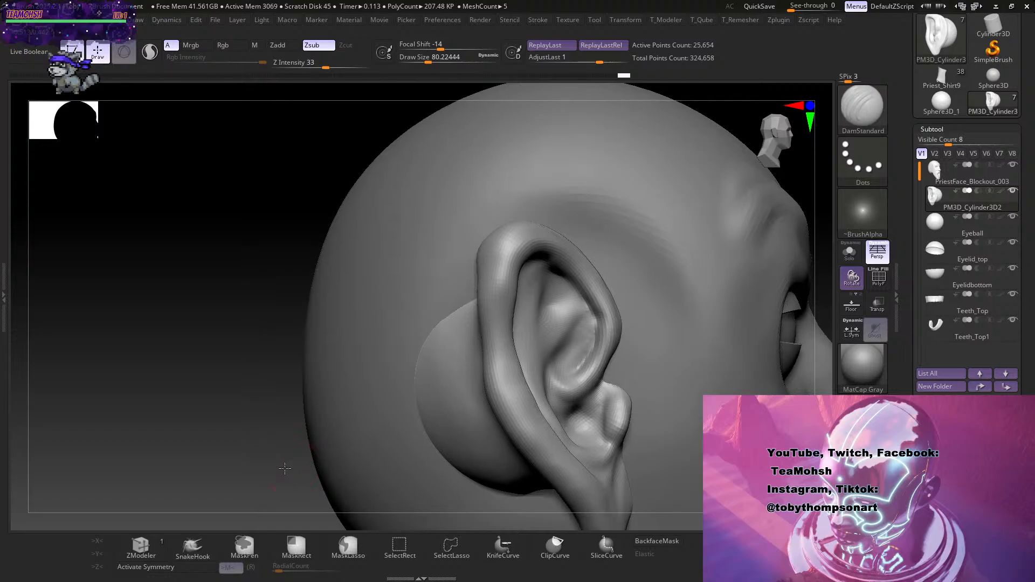
pyautogui.moveTo(285, 463); pyautogui.dragTo(579, 414)
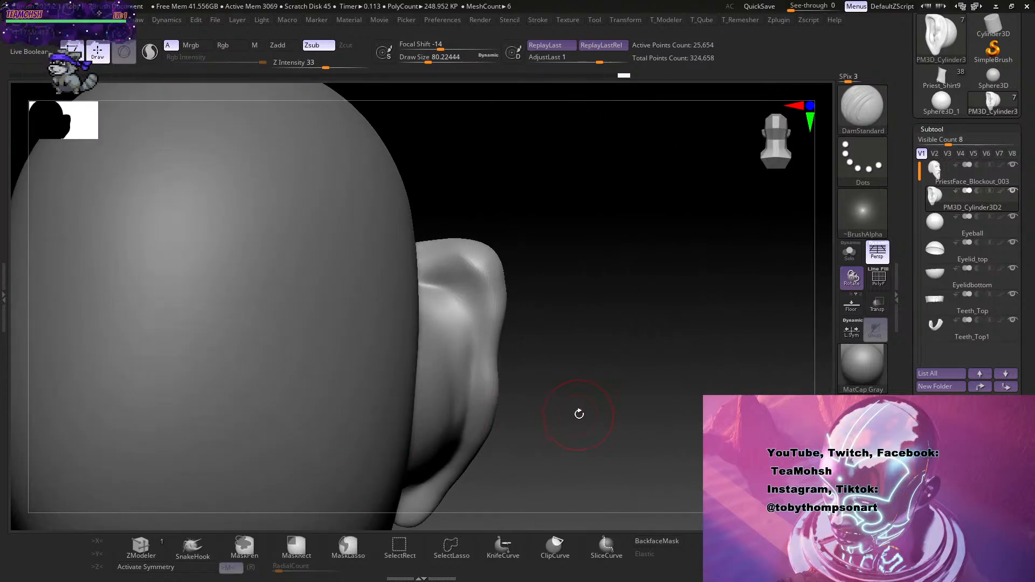
# Adjust the ear's overall shape against the head with the Move brush at a draw size of about 217.
pyautogui.press('b')
pyautogui.press('m')
pyautogui.press('v')
pyautogui.press('s')
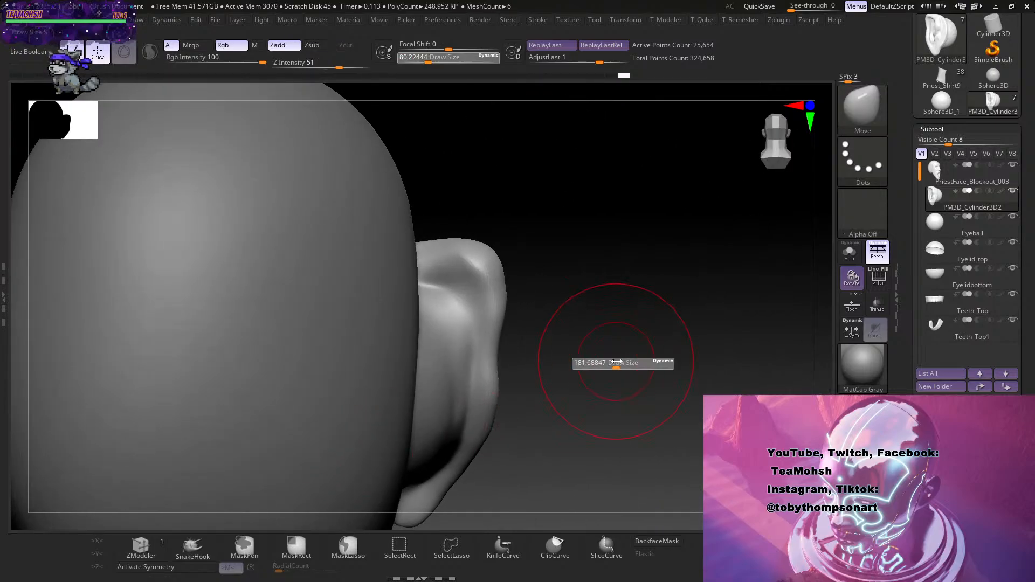
pyautogui.moveTo(601, 365)
pyautogui.mouseDown()
pyautogui.moveTo(603, 383)
pyautogui.moveTo(605, 363)
pyautogui.moveTo(534, 412)
pyautogui.mouseUp()
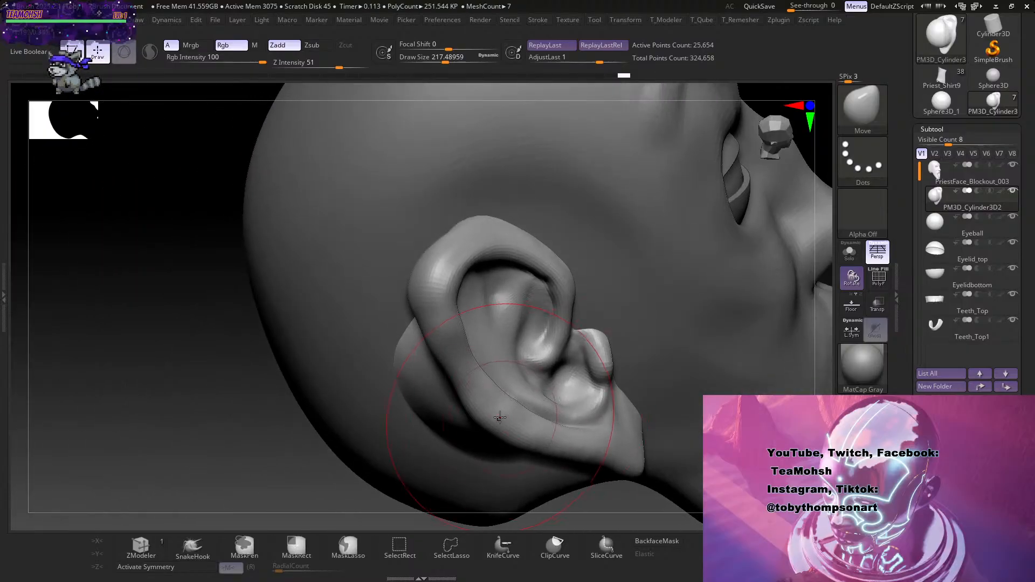
pyautogui.keyDown('alt'); pyautogui.moveTo(314, 491); pyautogui.dragTo(308, 424); pyautogui.keyUp('alt')
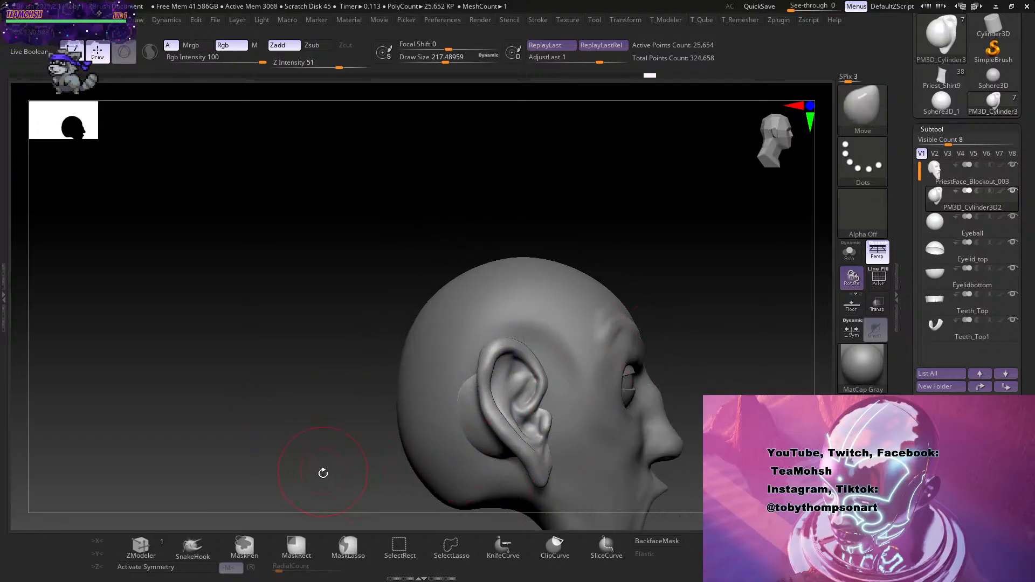
pyautogui.moveTo(323, 473); pyautogui.dragTo(534, 420)
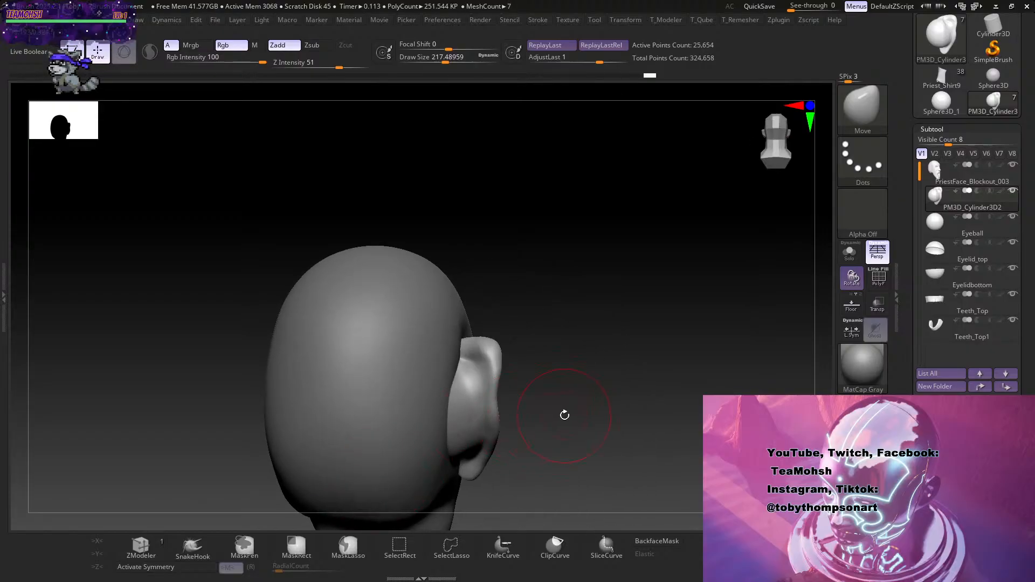
# Fill the upper back of the ear with ClayBuildup at a draw size of about 167 and smooth it.
pyautogui.press('b')
pyautogui.press('c')
pyautogui.press('b')
pyautogui.press('s')
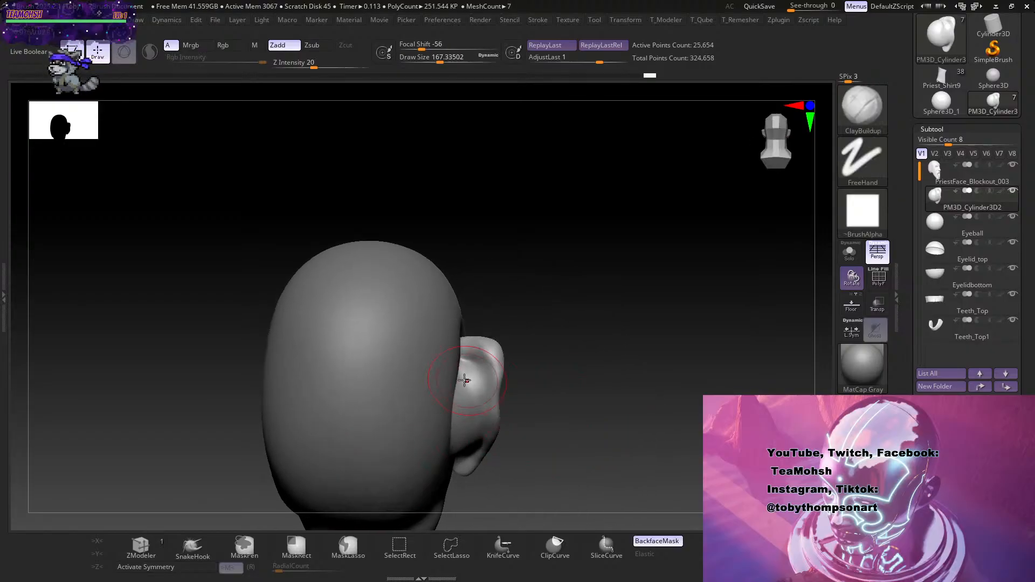
pyautogui.moveTo(473, 430)
pyautogui.keyDown('shift'); pyautogui.mouseDown()
pyautogui.moveTo(455, 371)
pyautogui.moveTo(470, 384)
pyautogui.mouseUp(); pyautogui.keyUp('shift')
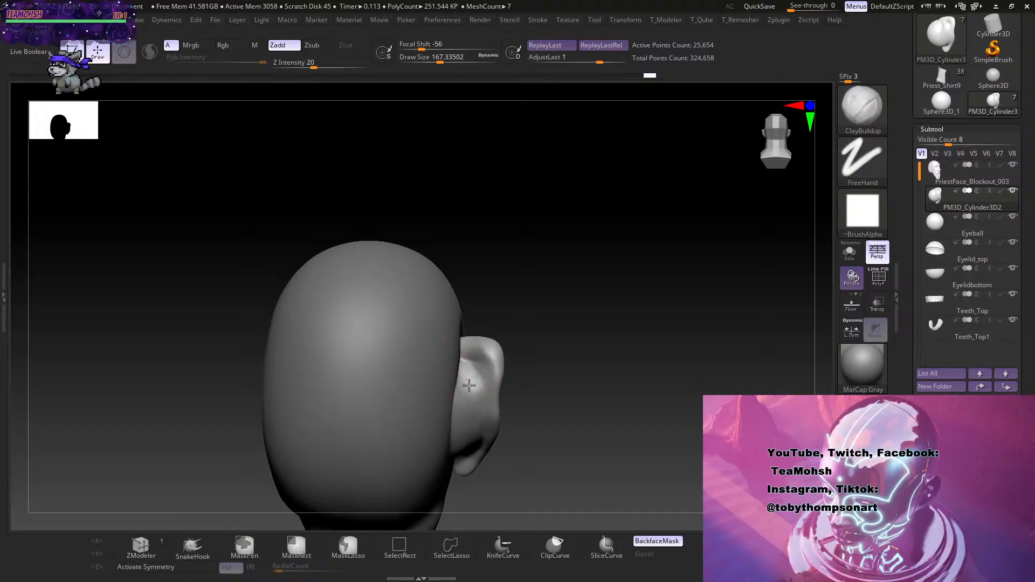
pyautogui.moveTo(580, 359); pyautogui.dragTo(539, 378)
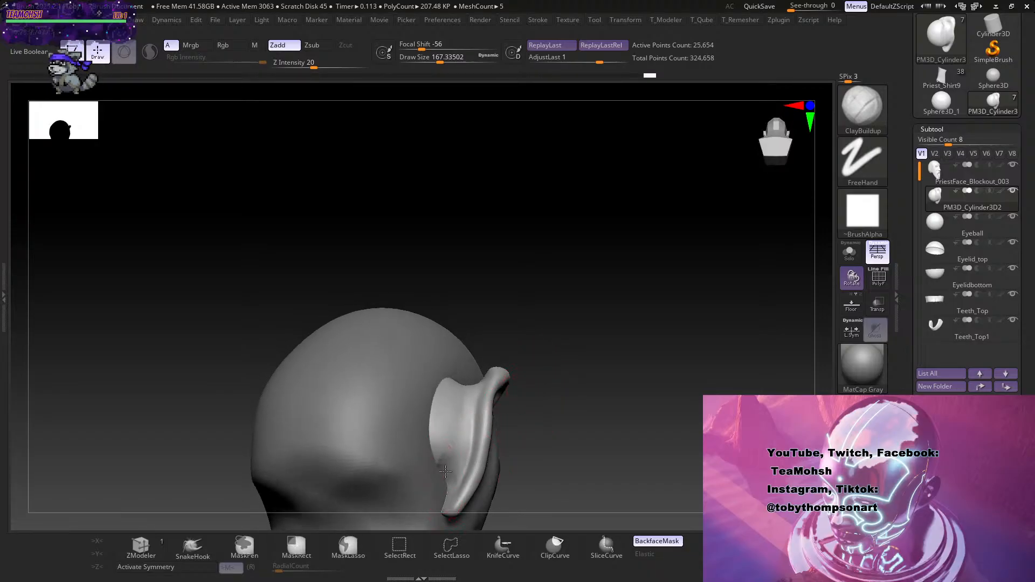
# Build up the back of the ear along its attachment to the head with ClayBuildup, smoothing the lower part.
pyautogui.moveTo(440, 475); pyautogui.dragTo(447, 467)
pyautogui.moveTo(591, 392); pyautogui.dragTo(600, 434)
pyautogui.keyDown('shift'); pyautogui.moveTo(452, 470); pyautogui.dragTo(449, 470); pyautogui.keyUp('shift')
pyautogui.moveTo(580, 395)
pyautogui.mouseDown()
pyautogui.moveTo(543, 407)
pyautogui.moveTo(576, 415)
pyautogui.mouseUp()
pyautogui.moveTo(431, 426)
pyautogui.mouseDown()
pyautogui.moveTo(437, 462)
pyautogui.moveTo(445, 452)
pyautogui.mouseUp()
pyautogui.moveTo(628, 383); pyautogui.dragTo(624, 381)
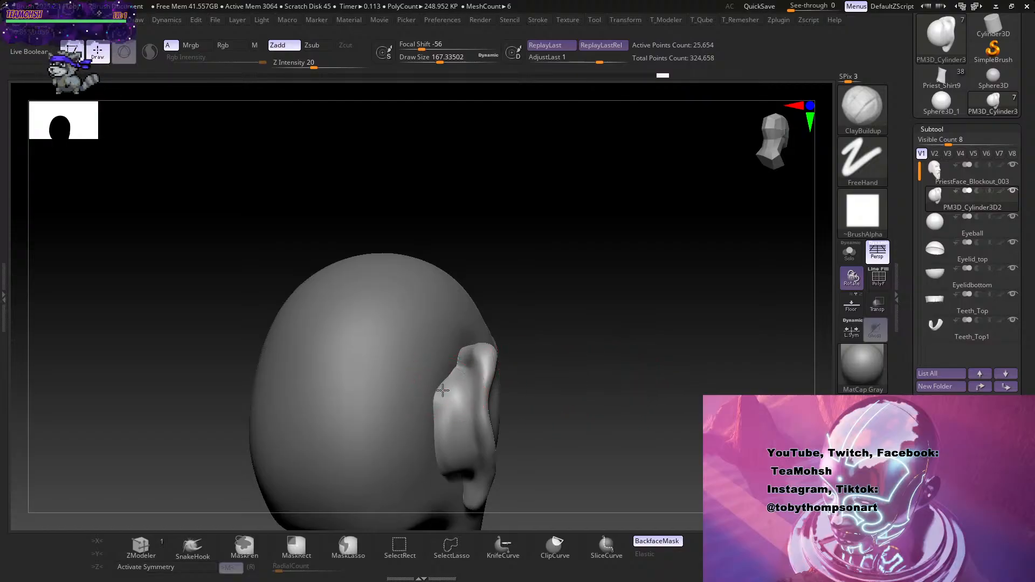
pyautogui.moveTo(436, 404); pyautogui.dragTo(451, 373)
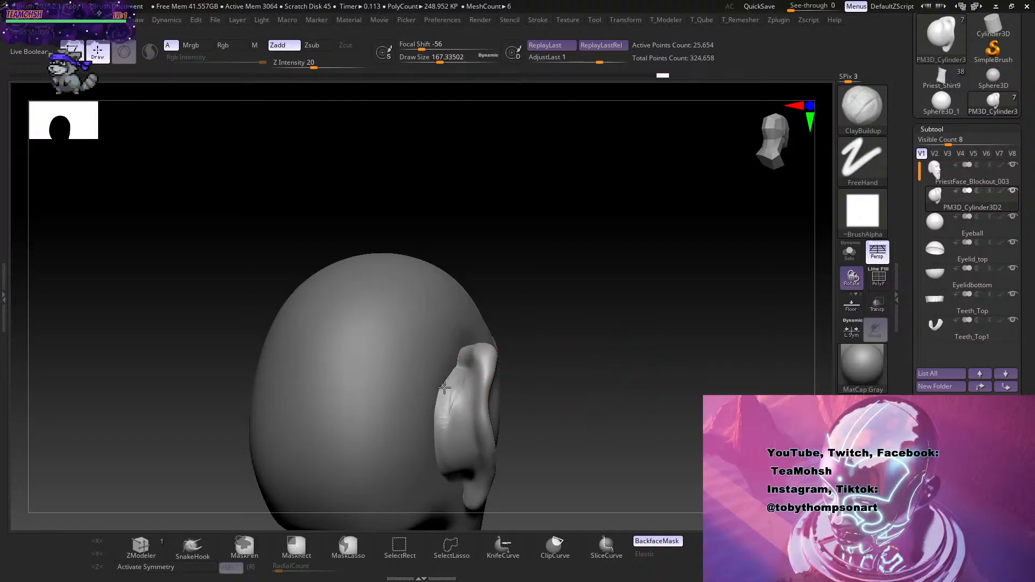
pyautogui.moveTo(580, 354); pyautogui.dragTo(555, 377)
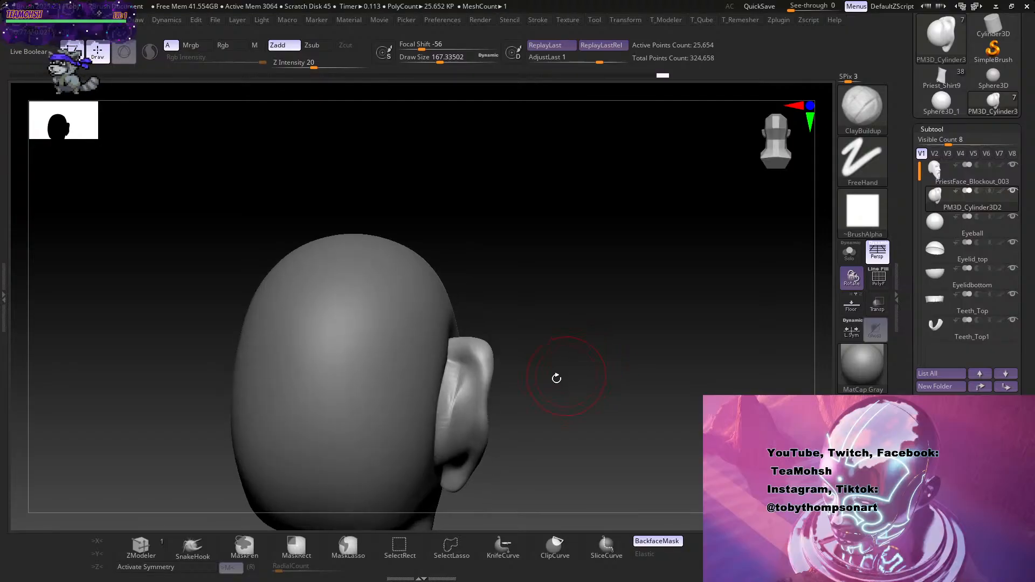
# Carve a crease down the back of the ear behind the rim using DamStandard with backface masking, draw size about 140.
pyautogui.press('b')
pyautogui.press('d')
pyautogui.press('s')
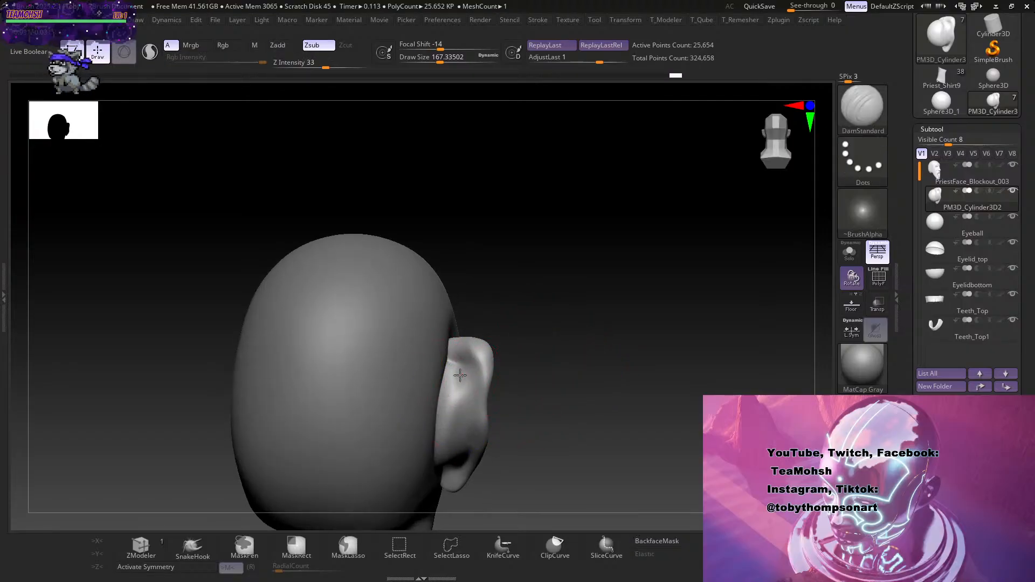
pyautogui.moveTo(521, 348); pyautogui.dragTo(476, 369)
pyautogui.moveTo(589, 334)
pyautogui.mouseDown()
pyautogui.moveTo(524, 318)
pyautogui.moveTo(531, 291)
pyautogui.moveTo(575, 325)
pyautogui.moveTo(557, 352)
pyautogui.mouseUp()
pyautogui.hotkey('ctrl', 'z')
pyautogui.press('s')
pyautogui.click(650, 542)
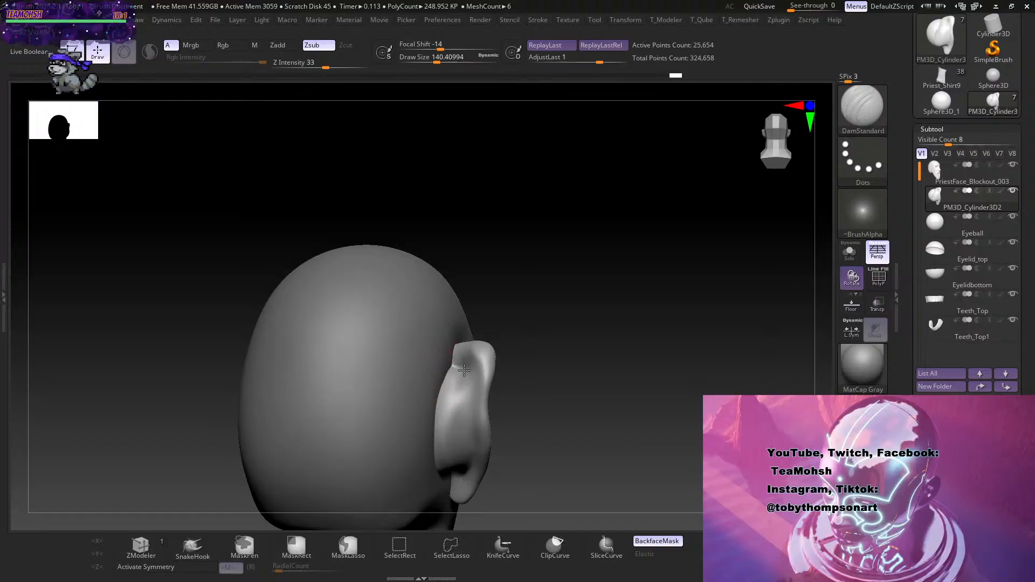
pyautogui.moveTo(464, 369); pyautogui.dragTo(467, 438)
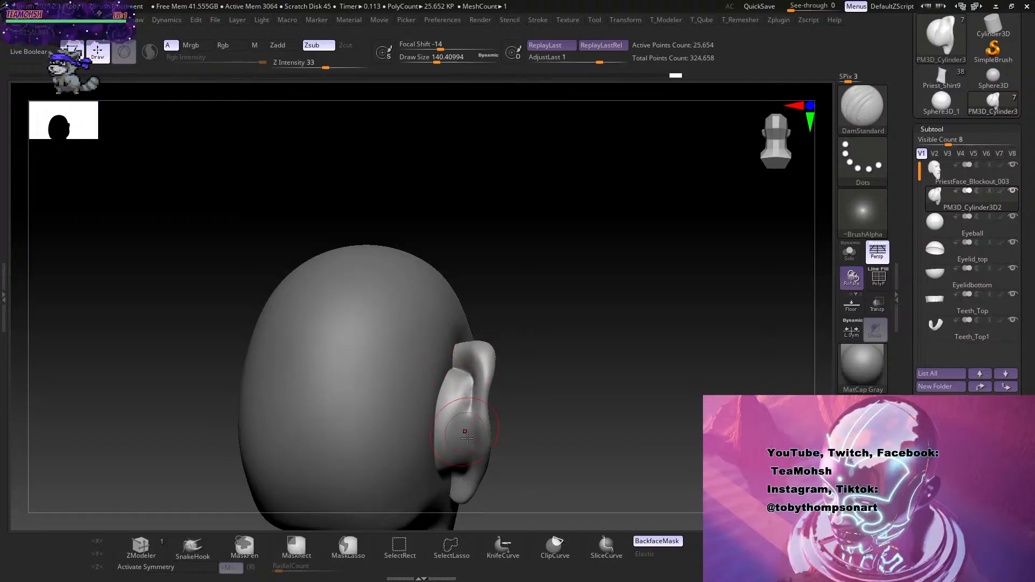
# Smooth the carved crease behind the rim down toward the earlobe.
pyautogui.moveTo(587, 371); pyautogui.dragTo(578, 375)
pyautogui.moveTo(473, 372)
pyautogui.keyDown('shift'); pyautogui.mouseDown()
pyautogui.moveTo(462, 387)
pyautogui.moveTo(476, 438)
pyautogui.mouseUp(); pyautogui.keyUp('shift')
pyautogui.moveTo(641, 362)
pyautogui.mouseDown()
pyautogui.moveTo(561, 341)
pyautogui.moveTo(645, 358)
pyautogui.mouseUp()
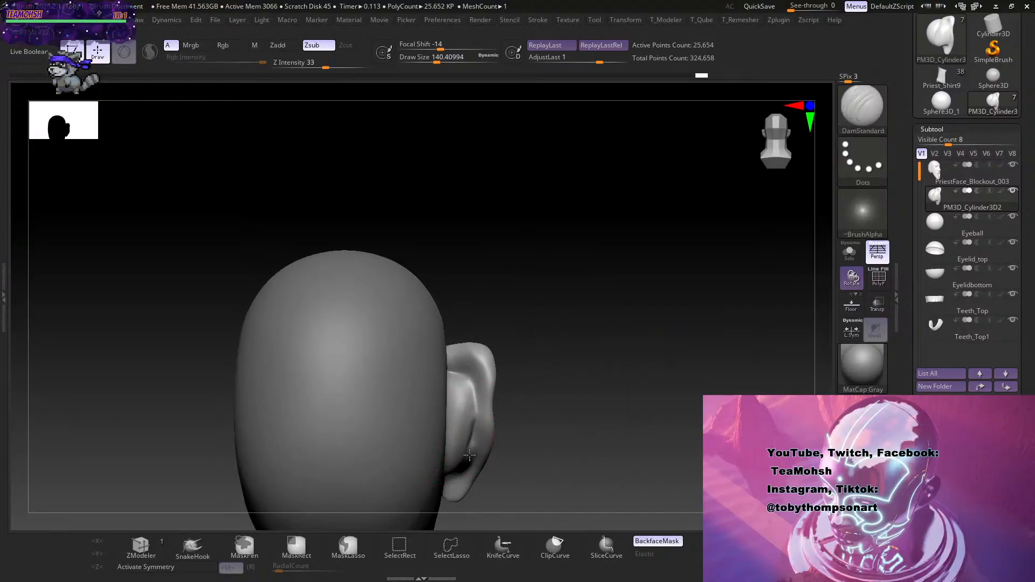
pyautogui.press('shift')
pyautogui.moveTo(599, 423); pyautogui.dragTo(589, 408)
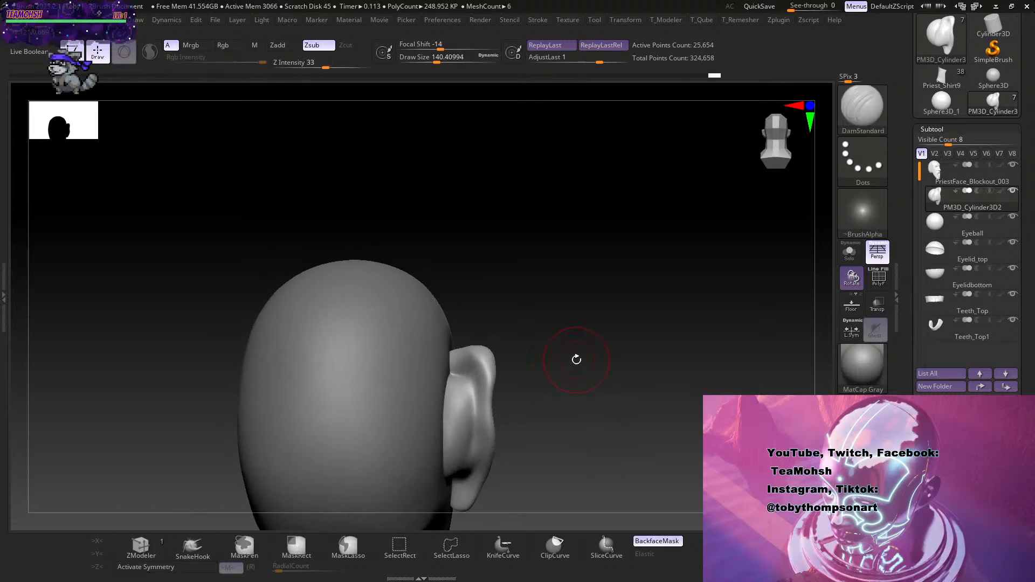
# Flatten the raised back of the ear beside the head with the hPolish brush.
pyautogui.press('b')
pyautogui.press('h')
pyautogui.press('p')
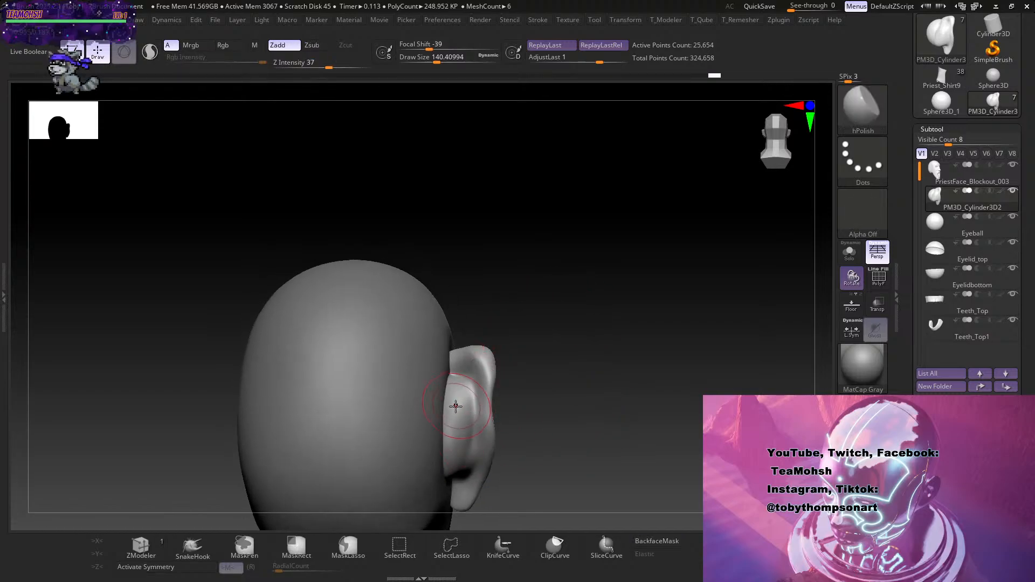
pyautogui.moveTo(598, 330); pyautogui.dragTo(582, 352)
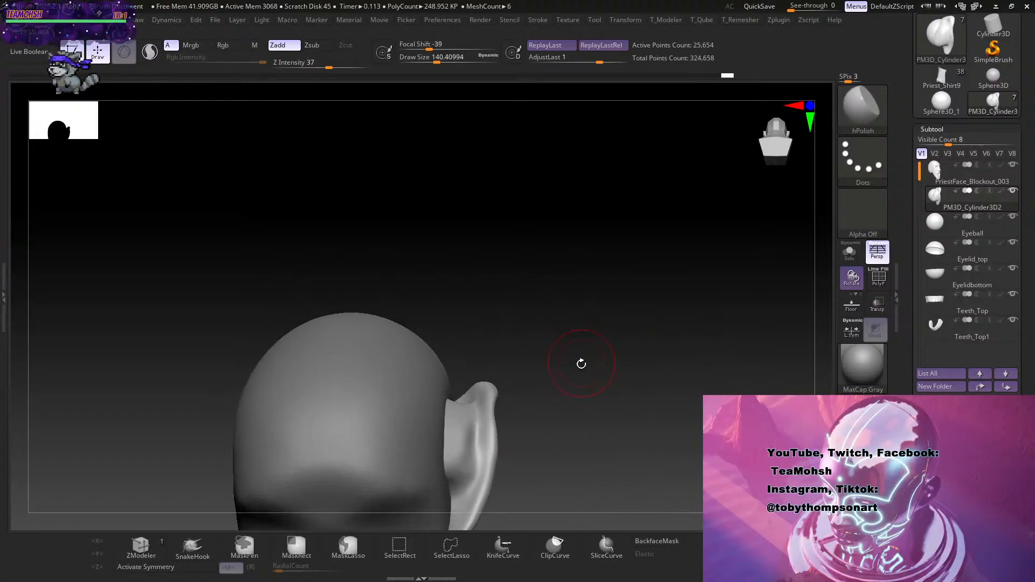
# Define the lower crease behind the ear above the lobe with DamStandard and backface masking, and smooth the transition.
pyautogui.press('b')
pyautogui.press('d')
pyautogui.press('s')
pyautogui.moveTo(590, 391); pyautogui.dragTo(557, 389)
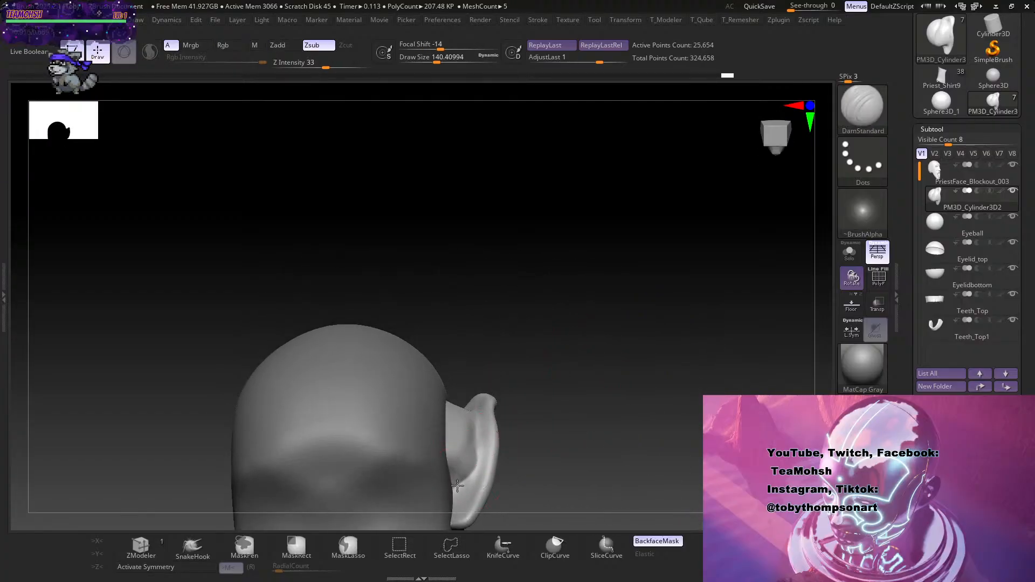
pyautogui.press('shift')
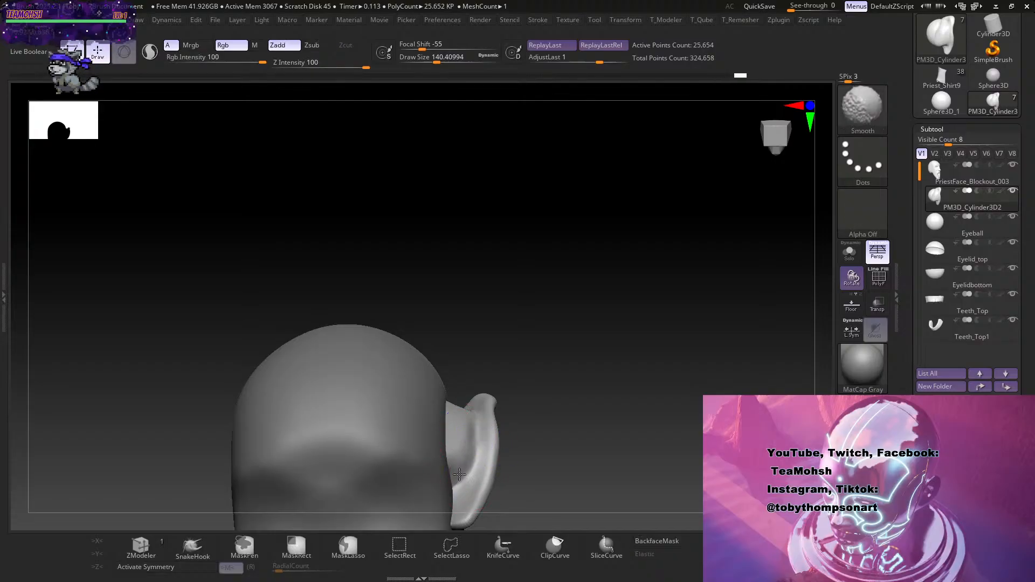
pyautogui.moveTo(575, 347)
pyautogui.mouseDown()
pyautogui.moveTo(606, 423)
pyautogui.moveTo(635, 415)
pyautogui.moveTo(650, 390)
pyautogui.moveTo(580, 409)
pyautogui.moveTo(571, 426)
pyautogui.mouseUp()
pyautogui.keyDown('shift'); pyautogui.moveTo(483, 441); pyautogui.dragTo(469, 466); pyautogui.keyUp('shift')
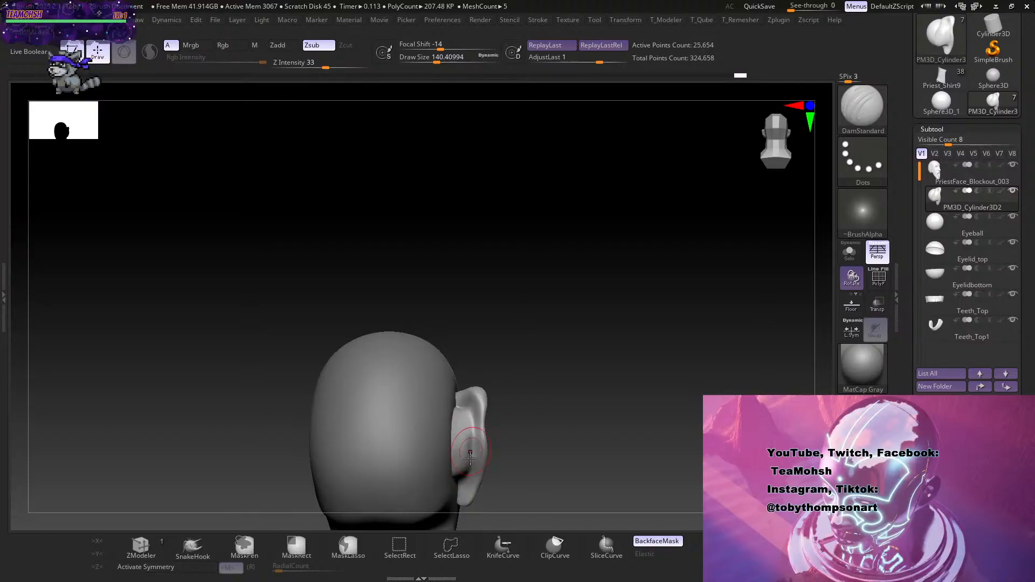
pyautogui.keyDown('shift'); pyautogui.moveTo(622, 372); pyautogui.dragTo(582, 309); pyautogui.keyUp('shift')
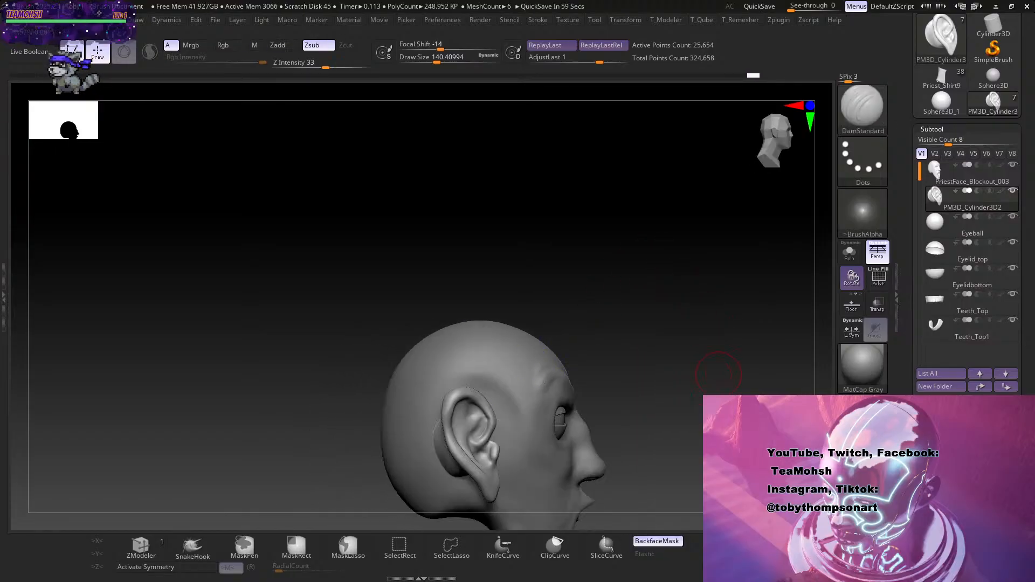
# Raise the ear's subdivision level by one, then build up and smooth the upper inner ear with ClayBuildup at about size 101.
pyautogui.moveTo(719, 372); pyautogui.dragTo(566, 426)
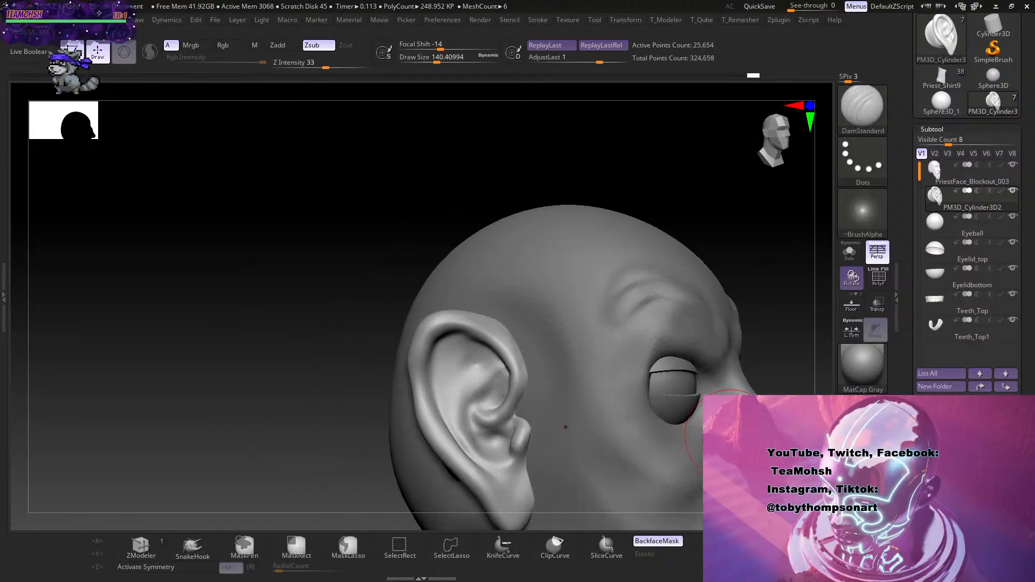
pyautogui.press('b')
pyautogui.press('c')
pyautogui.press('b')
pyautogui.press('s')
pyautogui.press('s')
pyautogui.moveTo(768, 258); pyautogui.dragTo(767, 256)
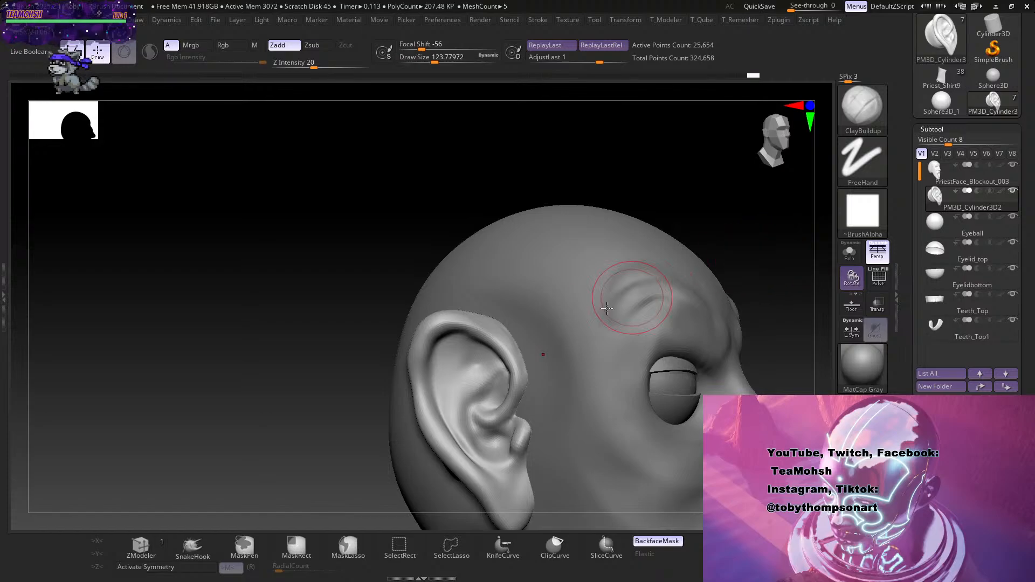
pyautogui.hotkey('ctrl', 'z')
pyautogui.press('s')
pyautogui.moveTo(465, 365); pyautogui.dragTo(447, 393)
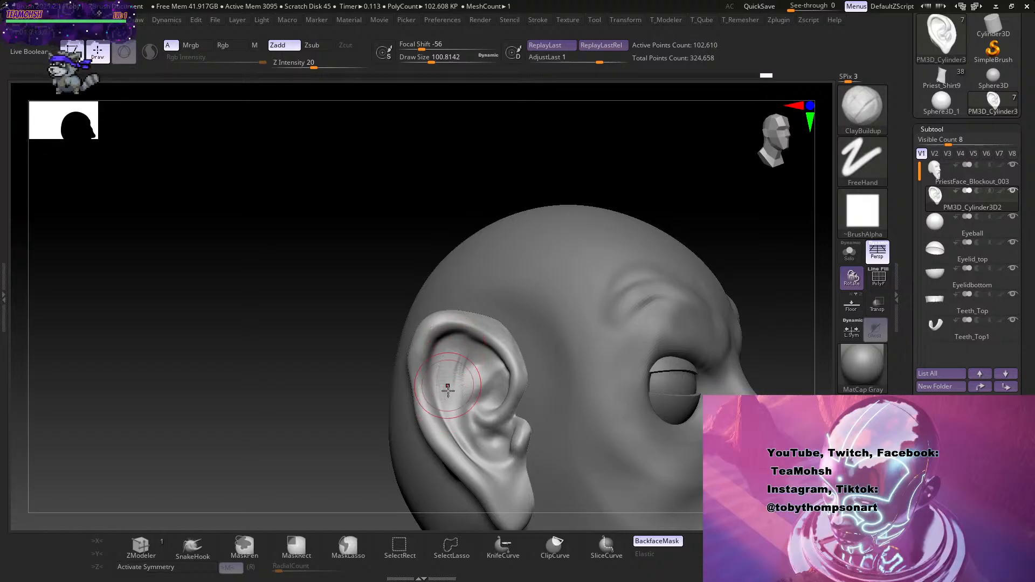
pyautogui.keyDown('shift'); pyautogui.moveTo(444, 384); pyautogui.dragTo(453, 377); pyautogui.keyUp('shift')
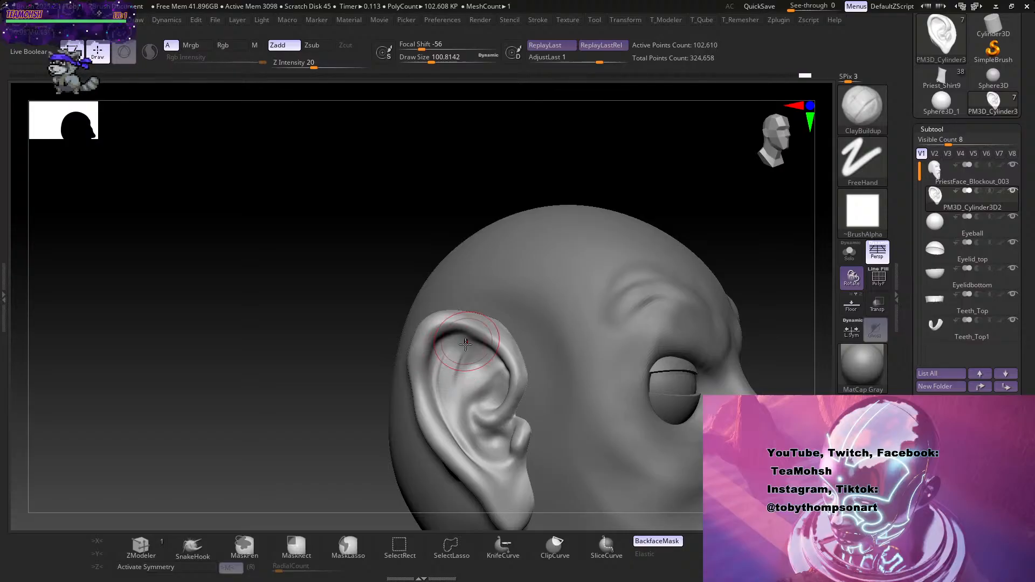
pyautogui.press('shift')
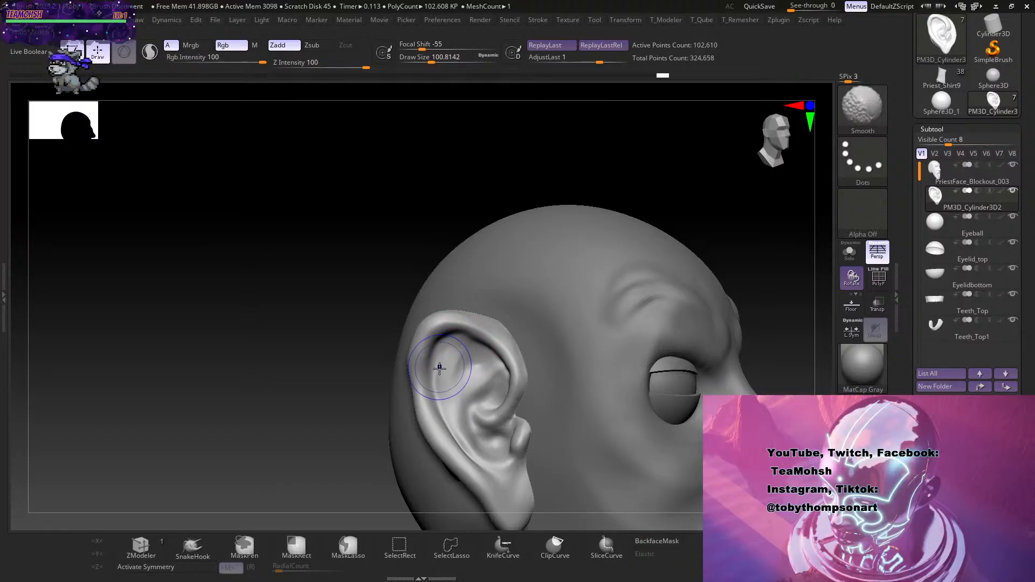
# Refine the fork of the antihelix with ClayBuildup at a draw size of about 80 and smooth the surface.
pyautogui.moveTo(753, 324)
pyautogui.mouseDown()
pyautogui.moveTo(762, 293)
pyautogui.moveTo(684, 286)
pyautogui.mouseUp()
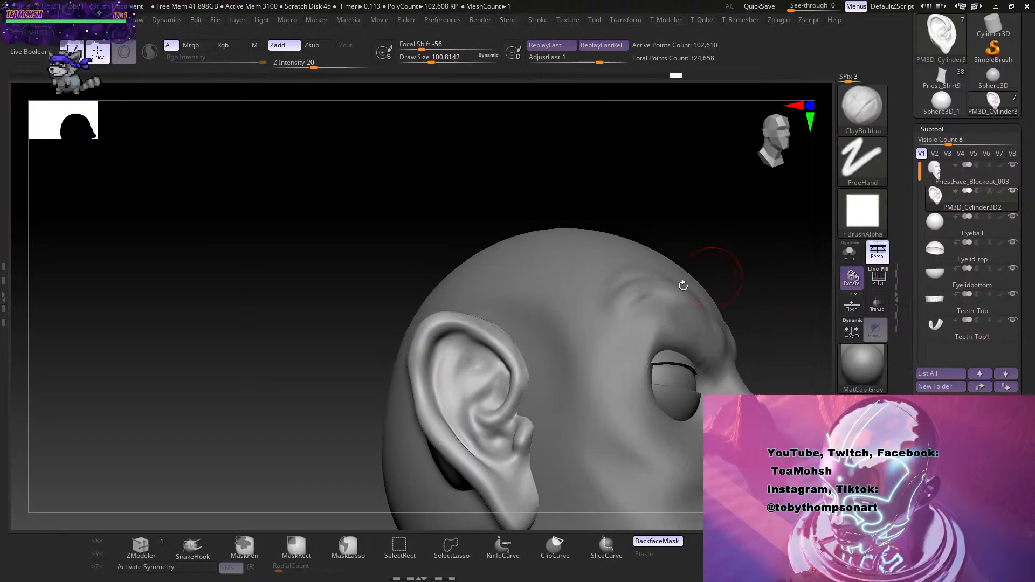
pyautogui.press('[')
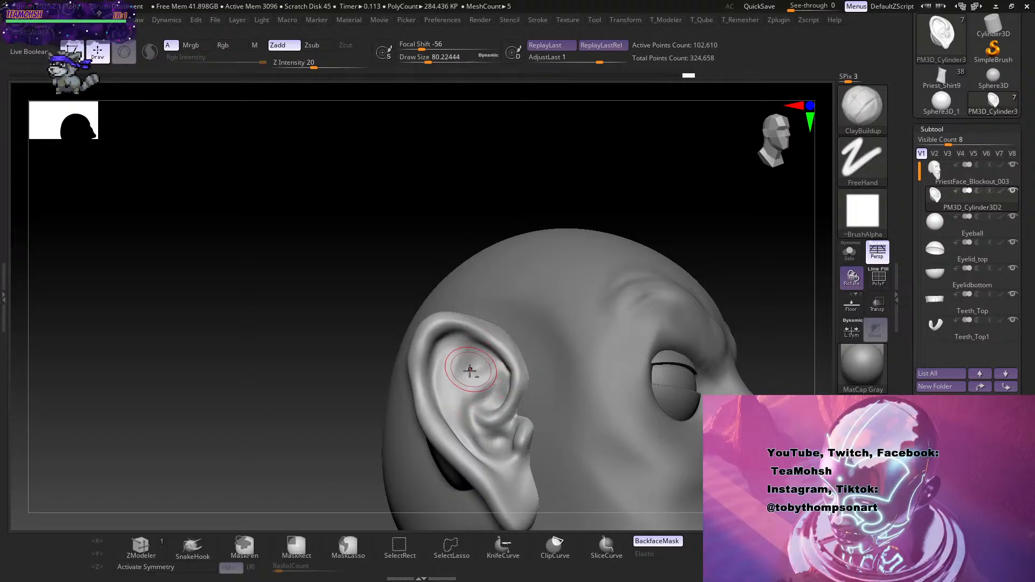
pyautogui.press('shift')
pyautogui.keyDown('shift'); pyautogui.moveTo(462, 391); pyautogui.dragTo(464, 395); pyautogui.keyUp('shift')
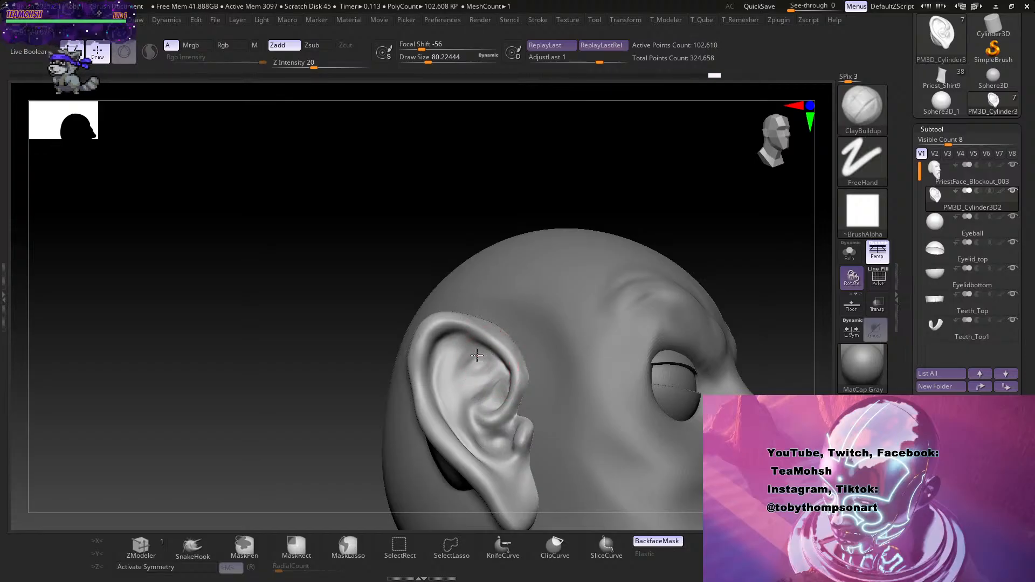
pyautogui.press('shift')
pyautogui.press('shift')
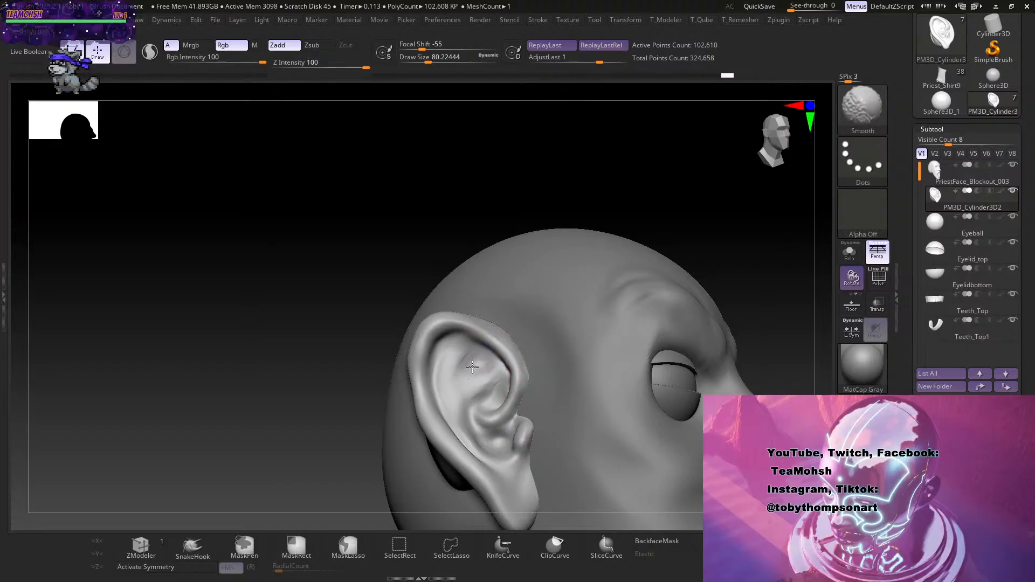
pyautogui.keyDown('shift'); pyautogui.moveTo(474, 350); pyautogui.dragTo(472, 355); pyautogui.keyUp('shift')
# Add clay along the length of the antihelix ridge from the front view.
pyautogui.moveTo(742, 250)
pyautogui.mouseDown()
pyautogui.moveTo(726, 251)
pyautogui.moveTo(718, 292)
pyautogui.mouseUp()
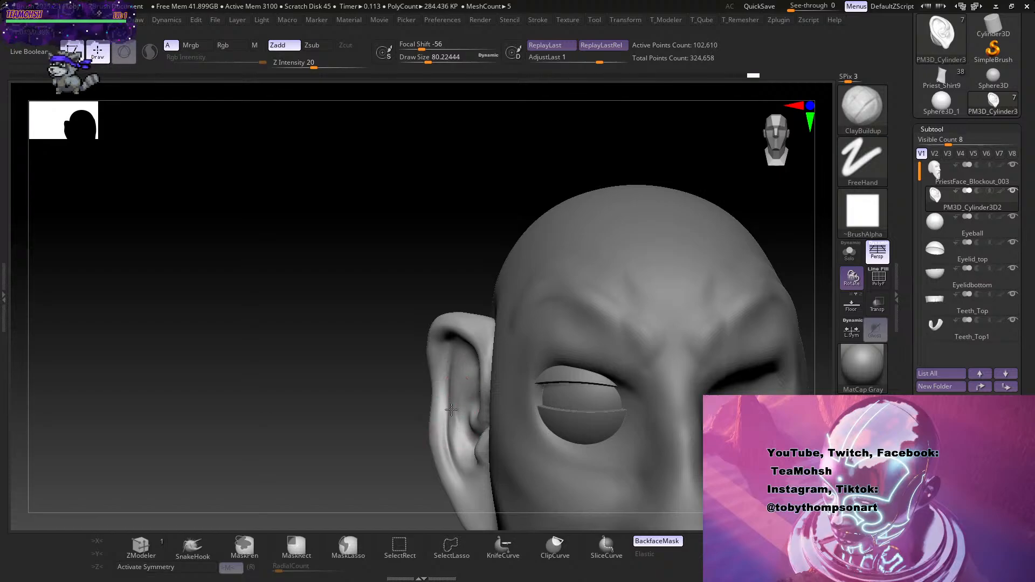
pyautogui.moveTo(451, 397)
pyautogui.mouseDown()
pyautogui.moveTo(456, 440)
pyautogui.moveTo(462, 367)
pyautogui.moveTo(454, 424)
pyautogui.mouseUp()
pyautogui.moveTo(325, 502)
pyautogui.mouseDown()
pyautogui.moveTo(331, 483)
pyautogui.moveTo(311, 490)
pyautogui.mouseUp()
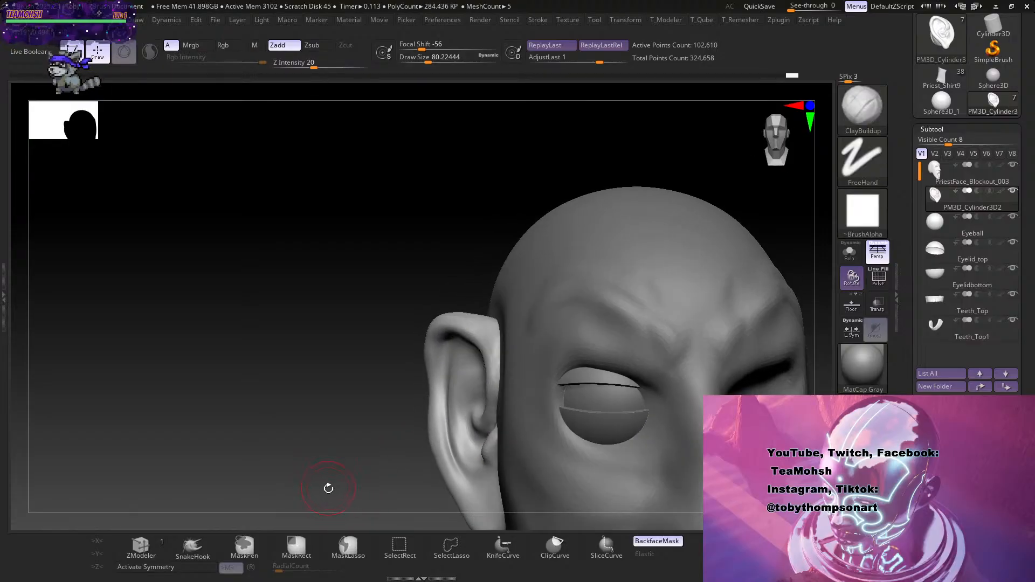
# Carve a notch between the tragus and the root of the helix with DamStandard at a draw size of about 39.
pyautogui.moveTo(399, 300)
pyautogui.keyDown('alt'); pyautogui.mouseDown()
pyautogui.moveTo(374, 319)
pyautogui.moveTo(359, 252)
pyautogui.moveTo(340, 270)
pyautogui.moveTo(370, 265)
pyautogui.mouseUp(); pyautogui.keyUp('alt')
pyautogui.press('s')
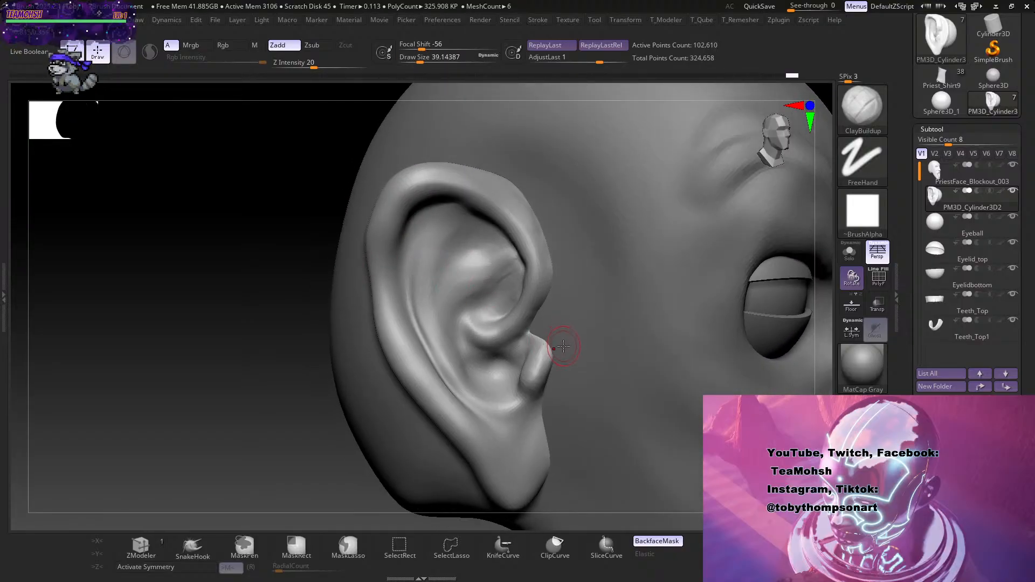
pyautogui.press('b')
pyautogui.press('d')
pyautogui.press('s')
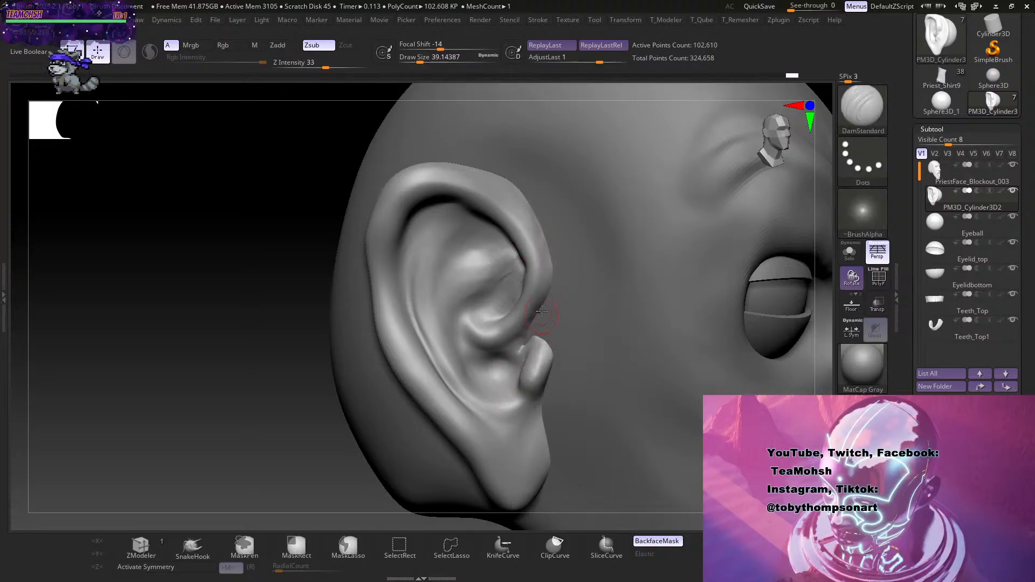
pyautogui.moveTo(323, 416)
pyautogui.mouseDown()
pyautogui.moveTo(273, 427)
pyautogui.moveTo(259, 416)
pyautogui.moveTo(319, 395)
pyautogui.mouseUp()
# Reshape the tragus and the notch above it using the Move brush at a draw size of about 65.
pyautogui.press('b')
pyautogui.press('m')
pyautogui.press('v')
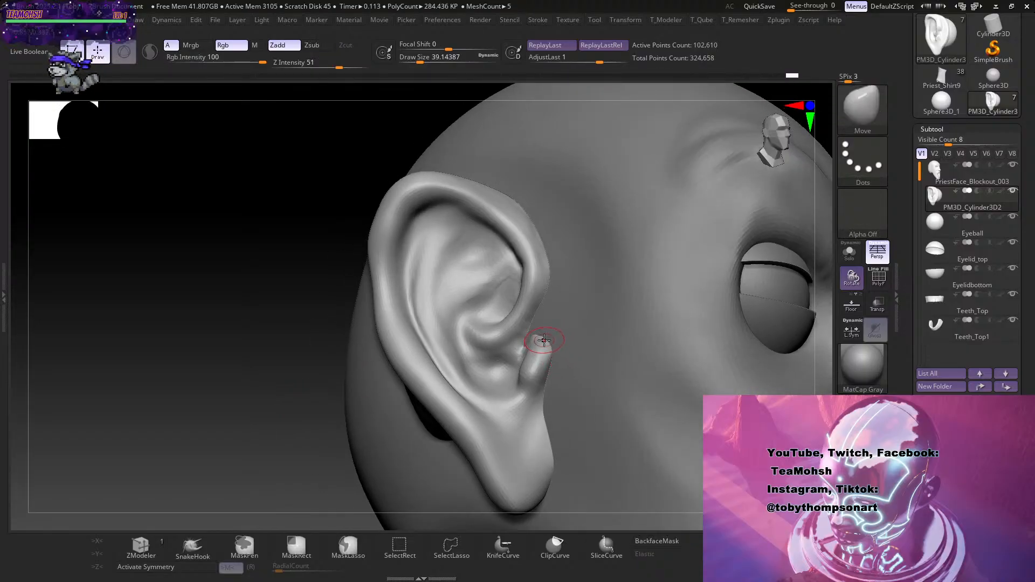
pyautogui.press('s')
pyautogui.moveTo(553, 331); pyautogui.dragTo(521, 348)
pyautogui.moveTo(277, 440); pyautogui.dragTo(474, 378)
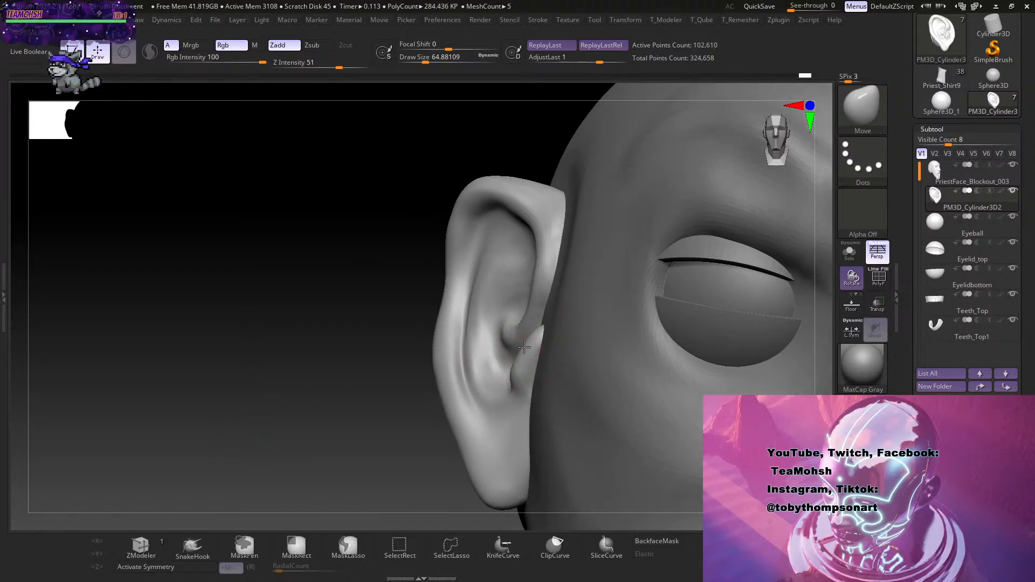
pyautogui.moveTo(381, 418); pyautogui.dragTo(370, 429)
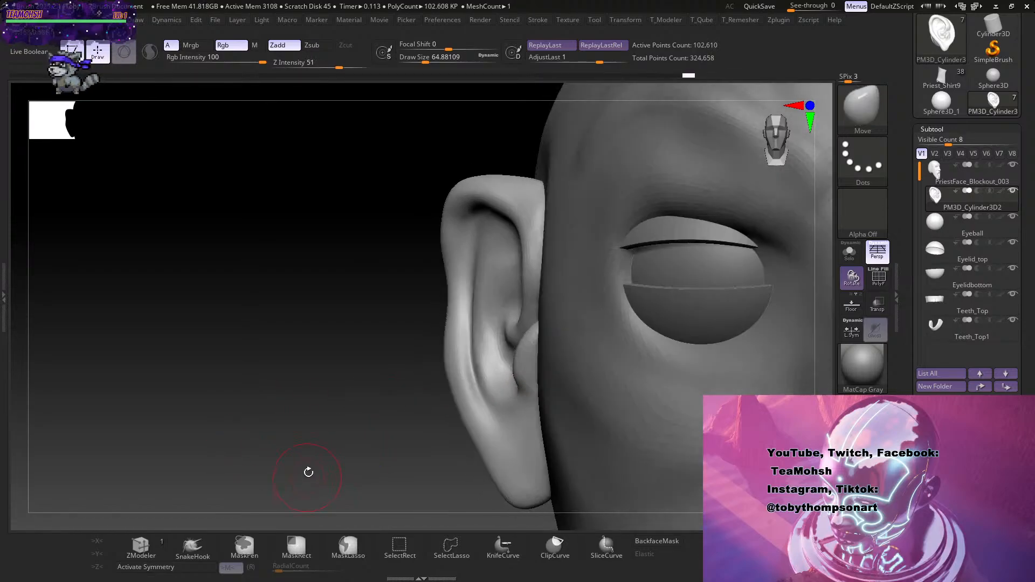
pyautogui.moveTo(308, 472); pyautogui.dragTo(347, 553)
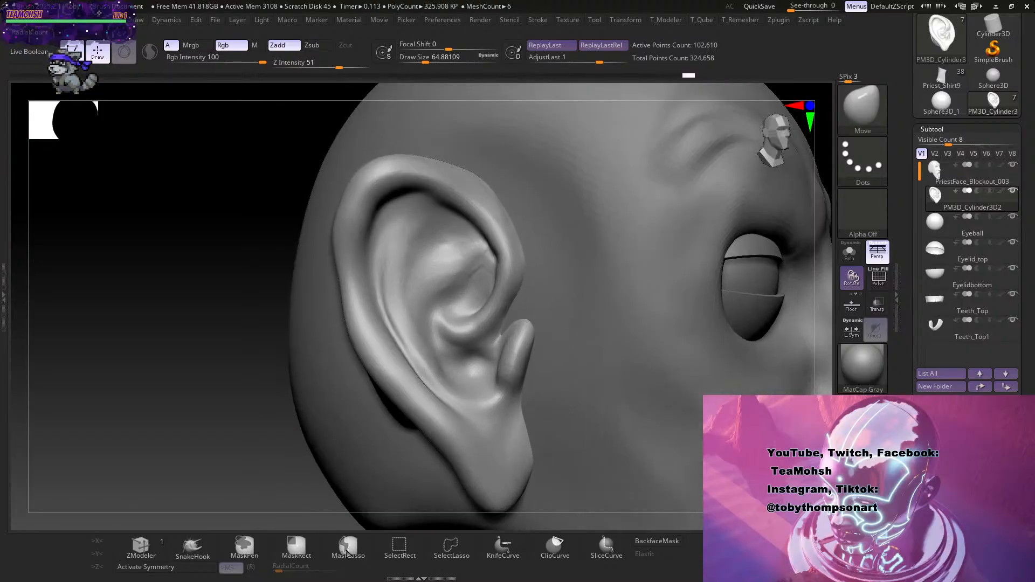
# Carve the hollow between the two upper forks of the antihelix with DamStandard at a draw size of about 65.
pyautogui.press('b')
pyautogui.press('d')
pyautogui.press('s')
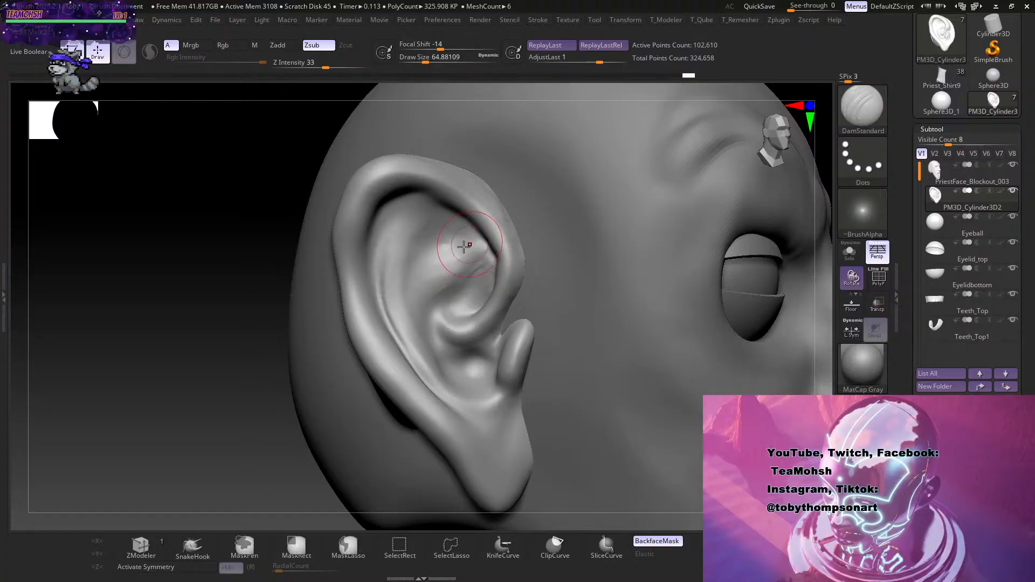
pyautogui.moveTo(463, 246); pyautogui.dragTo(424, 273)
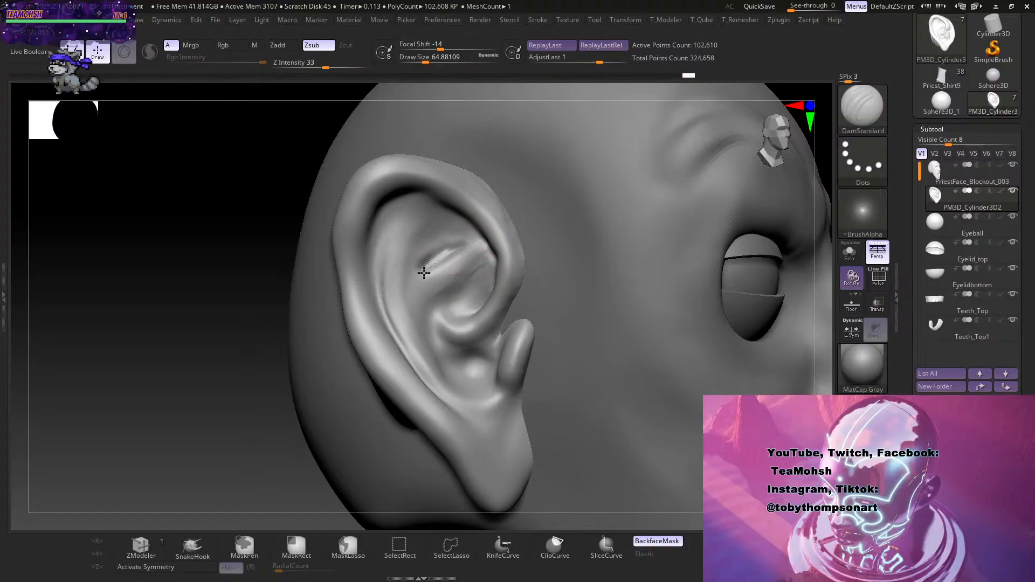
pyautogui.moveTo(249, 413); pyautogui.dragTo(326, 307)
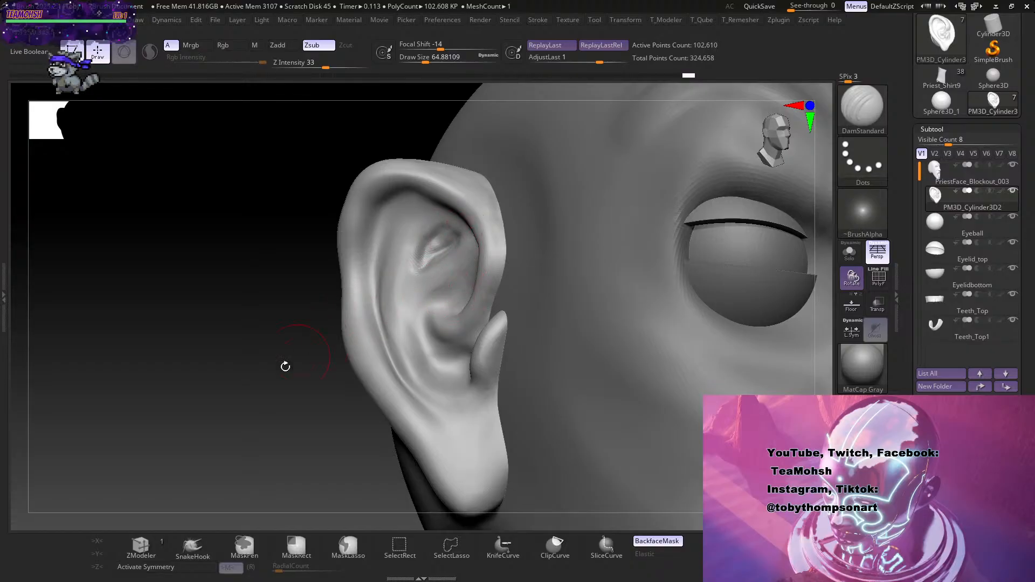
pyautogui.moveTo(284, 365); pyautogui.dragTo(439, 342)
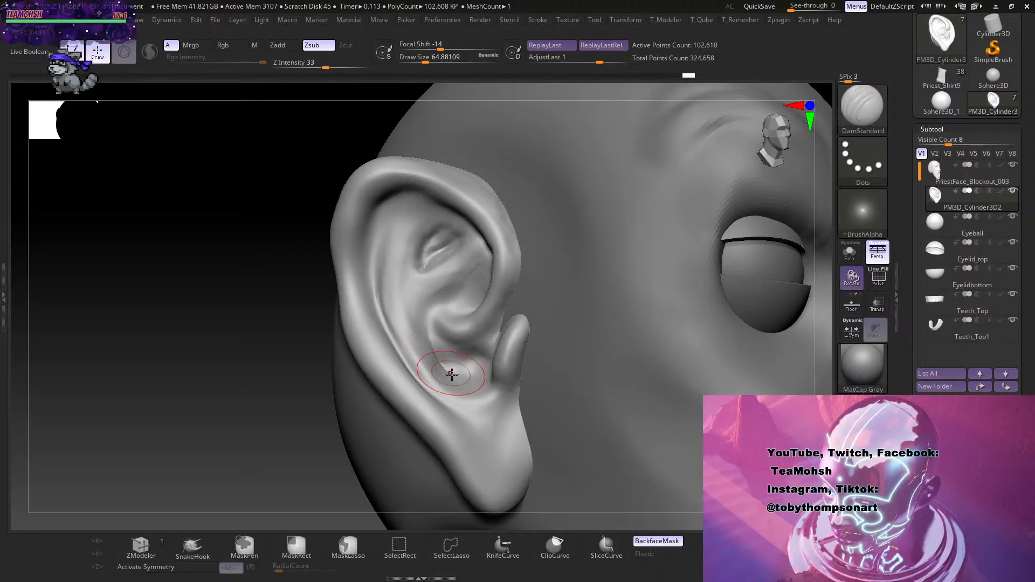
# Smooth the lower antihelix edge, then deepen and soften the hollow between the upper forks.
pyautogui.keyDown('shift'); pyautogui.moveTo(431, 351); pyautogui.dragTo(432, 339); pyautogui.keyUp('shift')
pyautogui.moveTo(432, 338)
pyautogui.mouseDown(button='right')
pyautogui.moveTo(406, 348)
pyautogui.moveTo(413, 366)
pyautogui.mouseUp(button='right')
pyautogui.moveTo(432, 346); pyautogui.dragTo(442, 361)
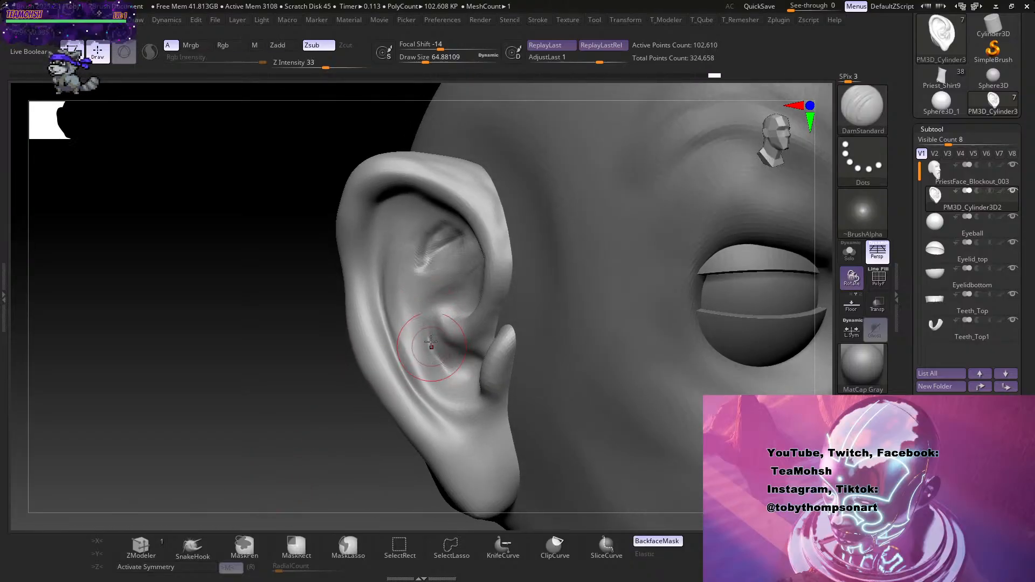
pyautogui.press('shift')
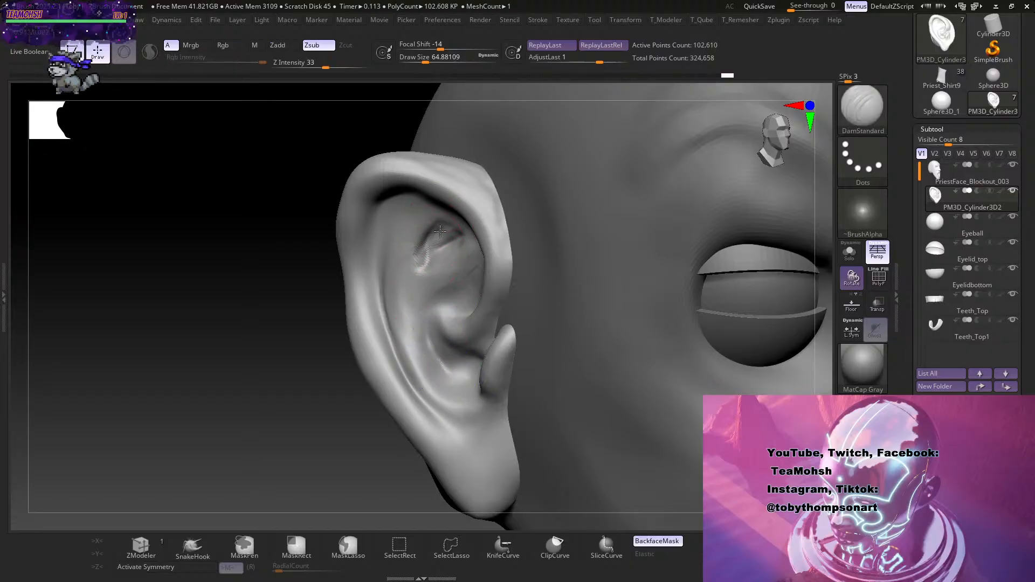
pyautogui.moveTo(262, 389); pyautogui.dragTo(262, 434, button='right')
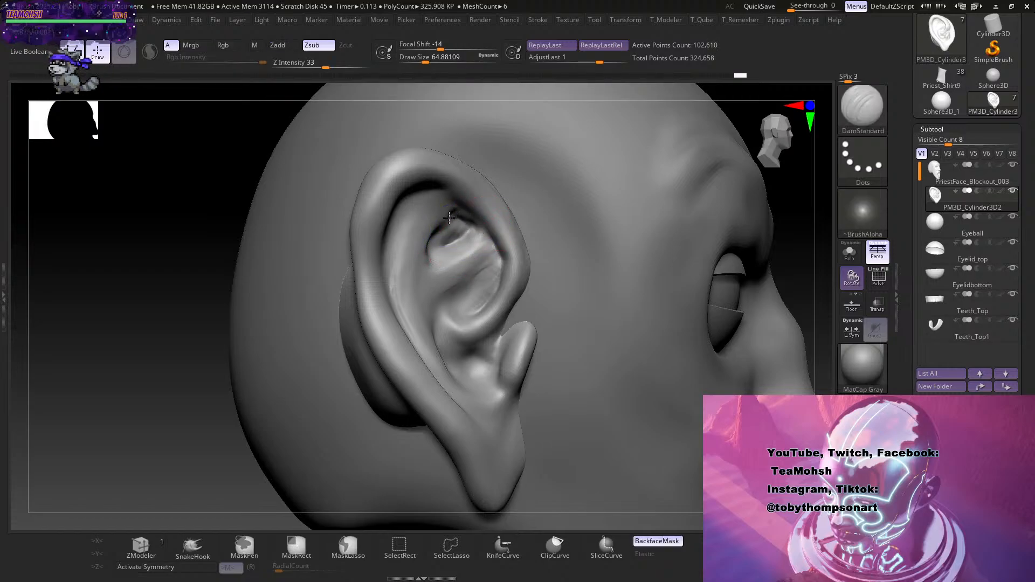
pyautogui.moveTo(216, 394); pyautogui.dragTo(151, 396, button='right')
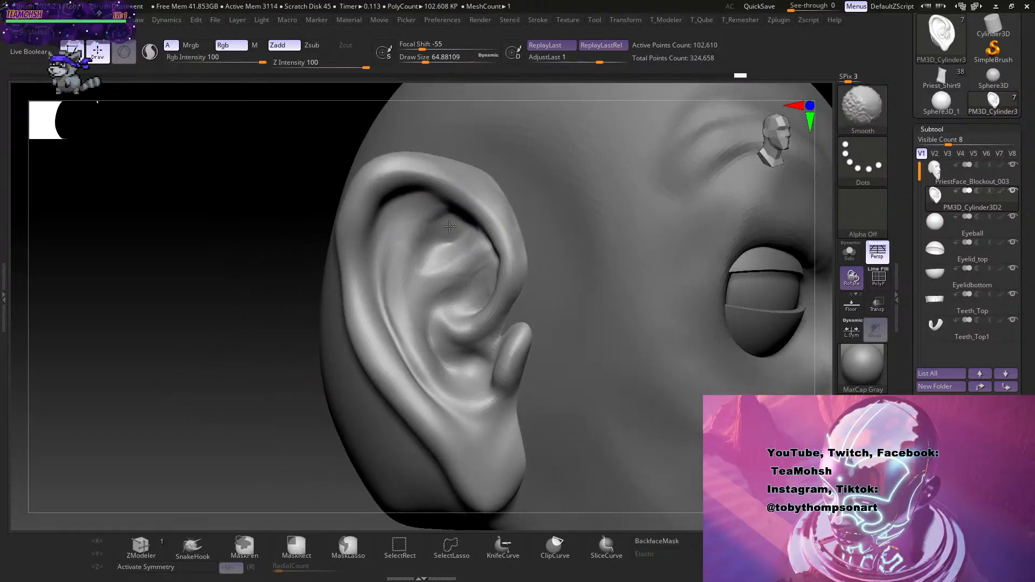
pyautogui.moveTo(242, 438)
pyautogui.mouseDown(button='right')
pyautogui.moveTo(243, 404)
pyautogui.moveTo(243, 416)
pyautogui.moveTo(272, 416)
pyautogui.mouseUp(button='right')
# Undo the last smoothing stroke, then cut the upper end of the fork hollow under the helix and soften it.
pyautogui.moveTo(476, 231)
pyautogui.keyDown('shift'); pyautogui.mouseDown()
pyautogui.moveTo(446, 200)
pyautogui.moveTo(458, 201)
pyautogui.mouseUp(); pyautogui.keyUp('shift')
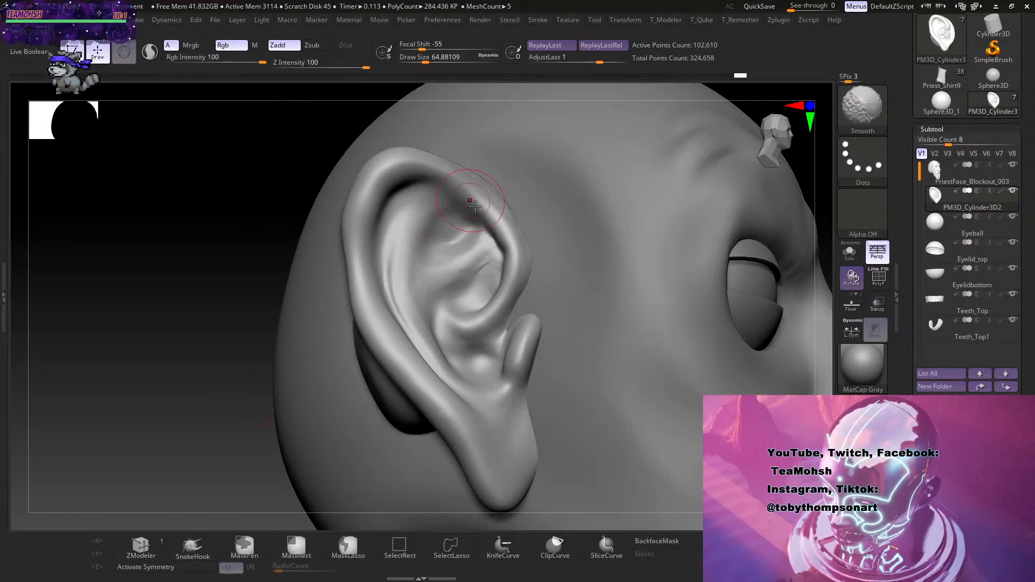
pyautogui.hotkey('ctrl', 'z')
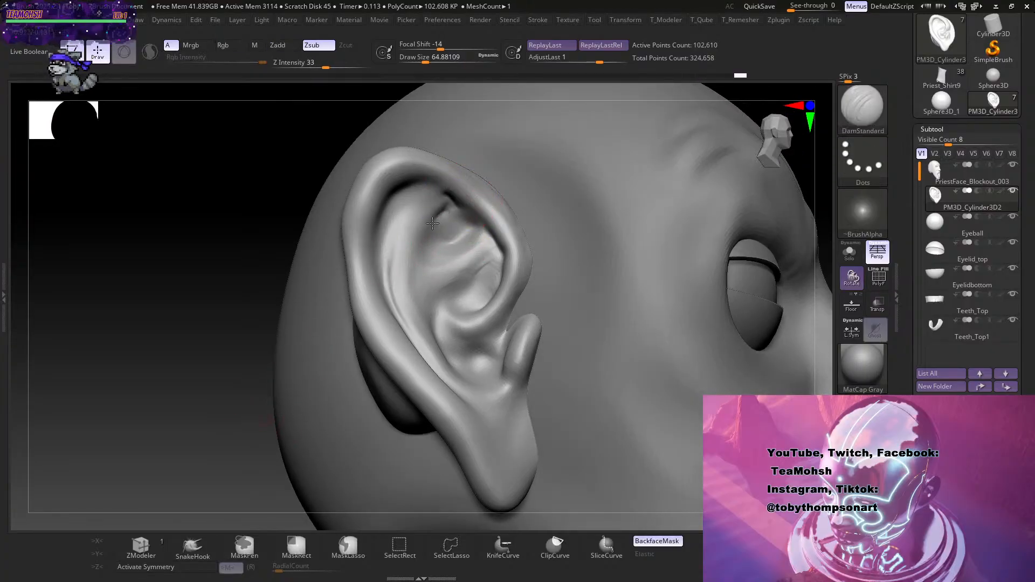
pyautogui.keyDown('shift'); pyautogui.moveTo(456, 212); pyautogui.dragTo(451, 226); pyautogui.keyUp('shift')
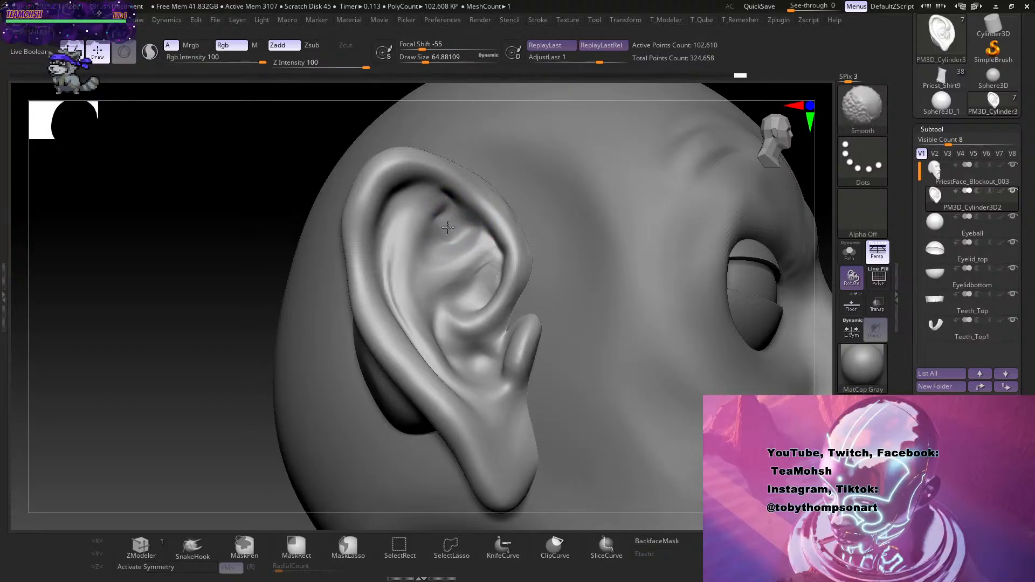
pyautogui.moveTo(256, 396)
pyautogui.mouseDown()
pyautogui.moveTo(203, 402)
pyautogui.moveTo(222, 392)
pyautogui.mouseUp()
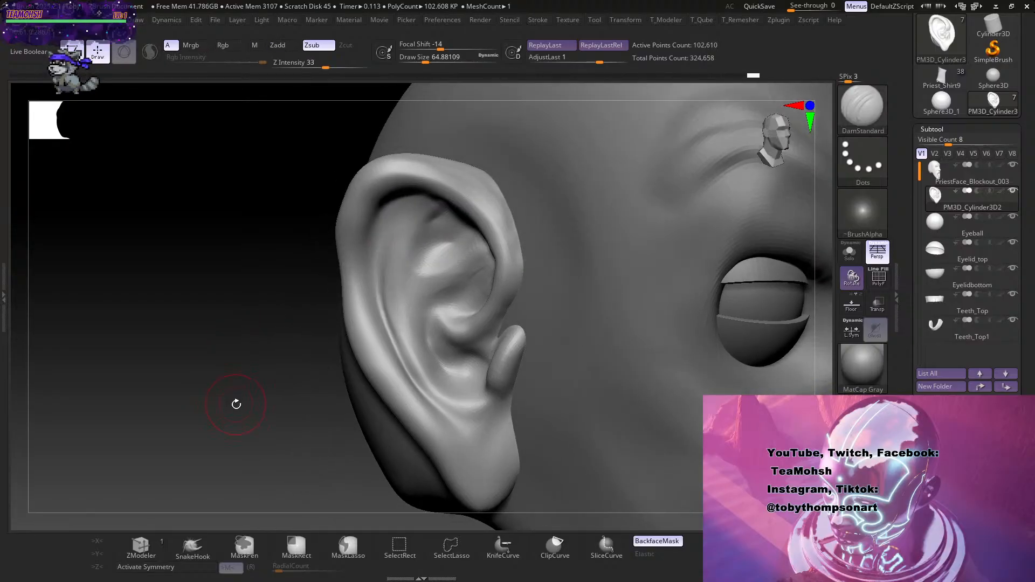
# Build up the rear fork and upper ridge of the antihelix with ClayBuildup at a draw size of about 65 and smooth it.
pyautogui.press('b')
pyautogui.press('c')
pyautogui.press('b')
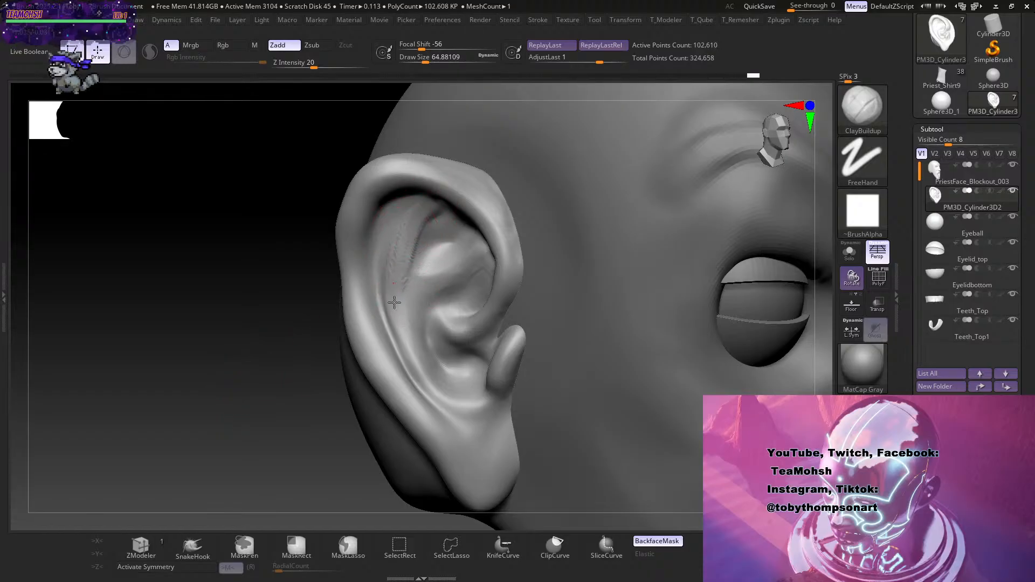
pyautogui.press('shift')
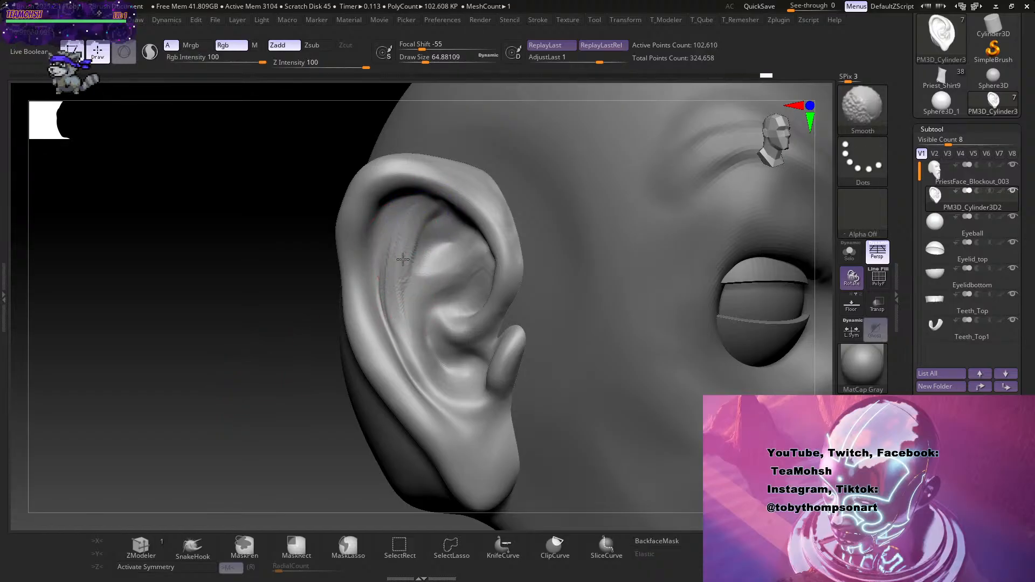
pyautogui.moveTo(309, 432)
pyautogui.mouseDown()
pyautogui.moveTo(305, 446)
pyautogui.moveTo(281, 431)
pyautogui.mouseUp()
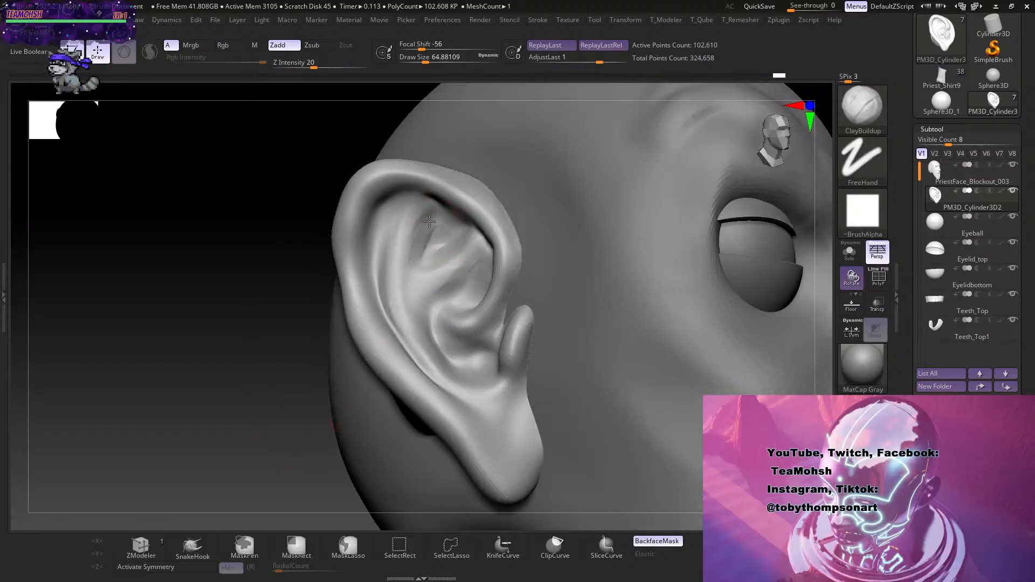
pyautogui.press('shift')
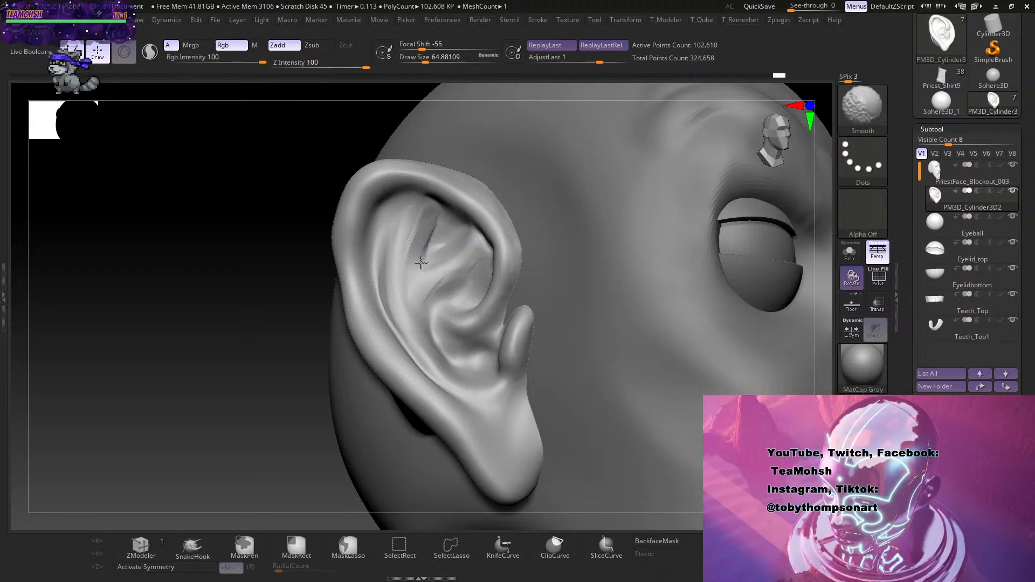
pyautogui.moveTo(277, 346)
pyautogui.mouseDown()
pyautogui.moveTo(230, 446)
pyautogui.moveTo(221, 437)
pyautogui.mouseUp()
pyautogui.moveTo(271, 389)
pyautogui.mouseDown()
pyautogui.moveTo(297, 375)
pyautogui.moveTo(254, 408)
pyautogui.mouseUp()
# Sharpen the hollow between the antihelix forks with DamStandard at a draw size of about 54 and smooth its edges.
pyautogui.press('s')
pyautogui.press('b')
pyautogui.press('d')
pyautogui.press('s')
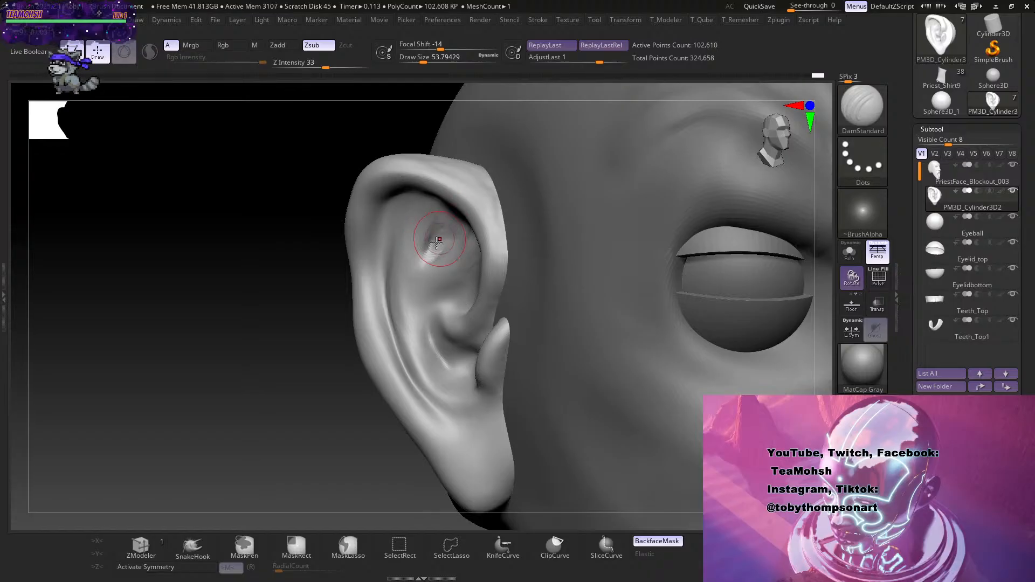
pyautogui.moveTo(248, 432); pyautogui.dragTo(336, 331)
pyautogui.press('shift')
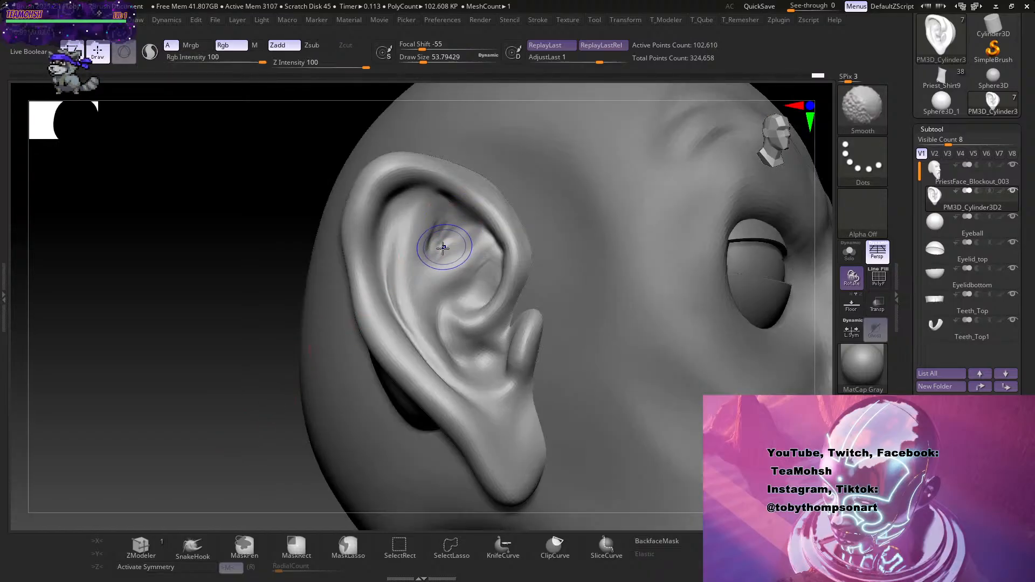
pyautogui.keyDown('shift'); pyautogui.moveTo(446, 219); pyautogui.dragTo(446, 226); pyautogui.keyUp('shift')
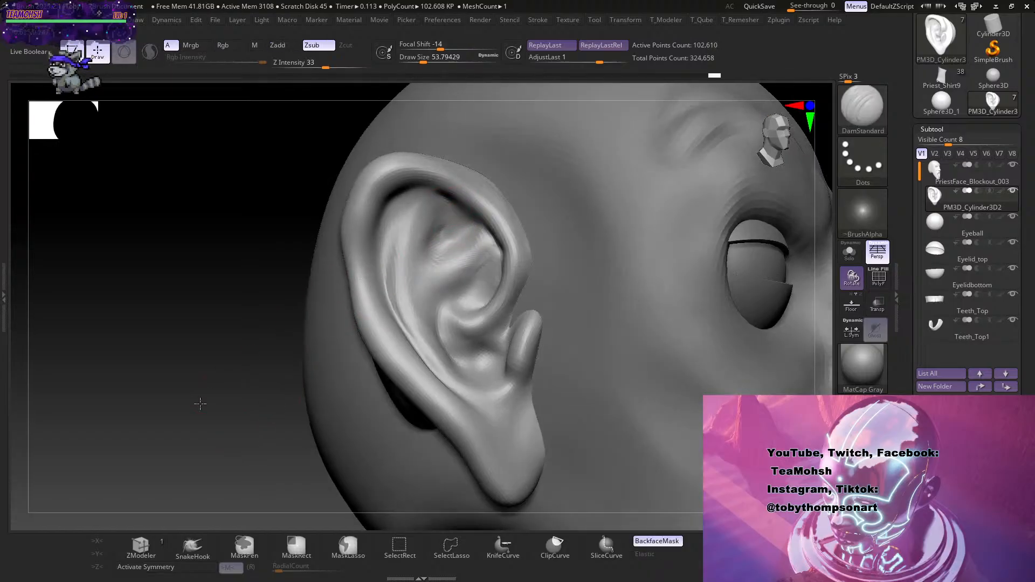
# Carve the groove along the inside of the helix root above the tragus and smooth it.
pyautogui.moveTo(201, 402); pyautogui.dragTo(209, 416)
pyautogui.moveTo(492, 280); pyautogui.dragTo(482, 298)
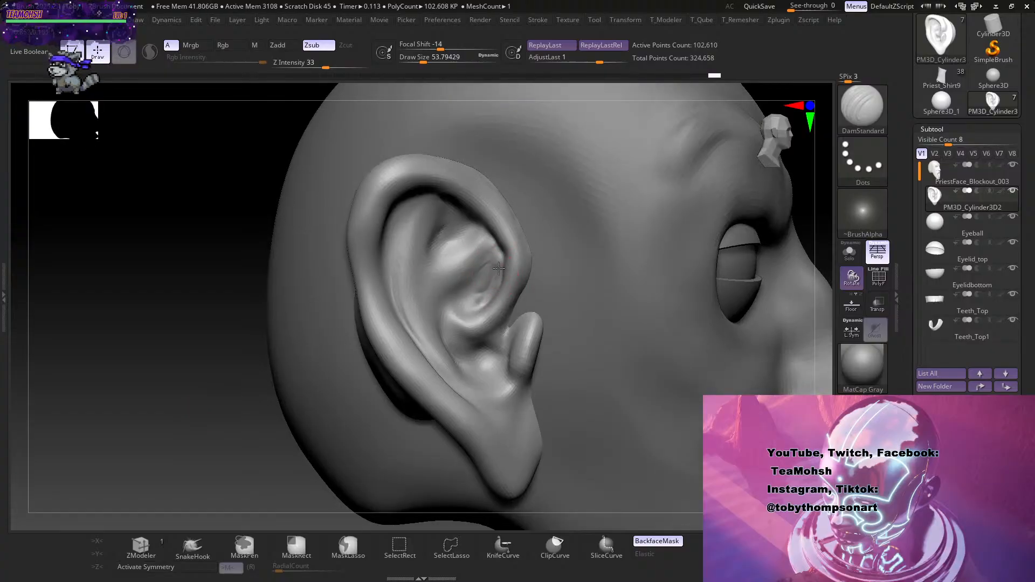
pyautogui.moveTo(244, 424); pyautogui.dragTo(314, 384)
pyautogui.press('shift')
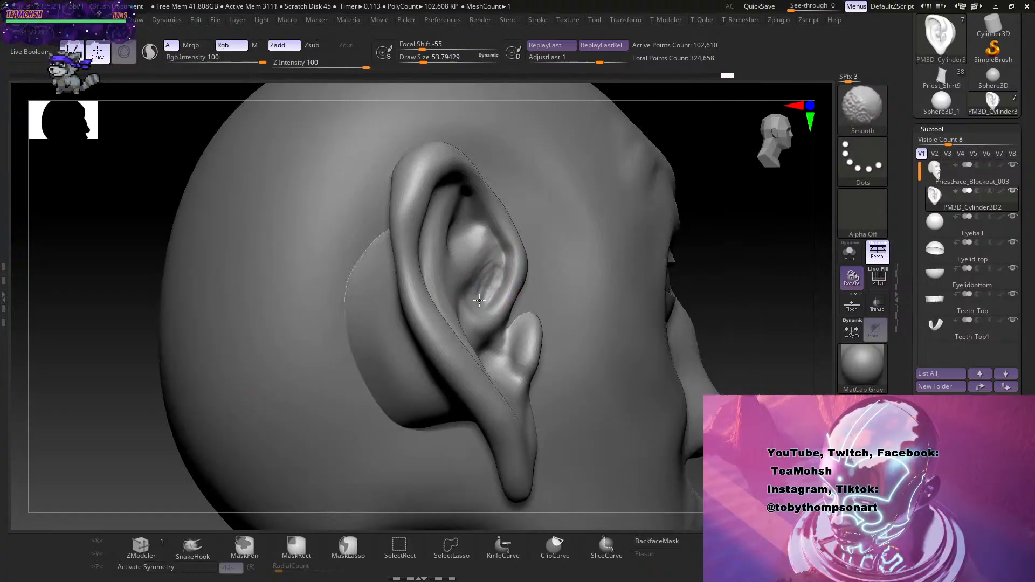
pyautogui.keyDown('shift'); pyautogui.moveTo(492, 274); pyautogui.dragTo(477, 300); pyautogui.keyUp('shift')
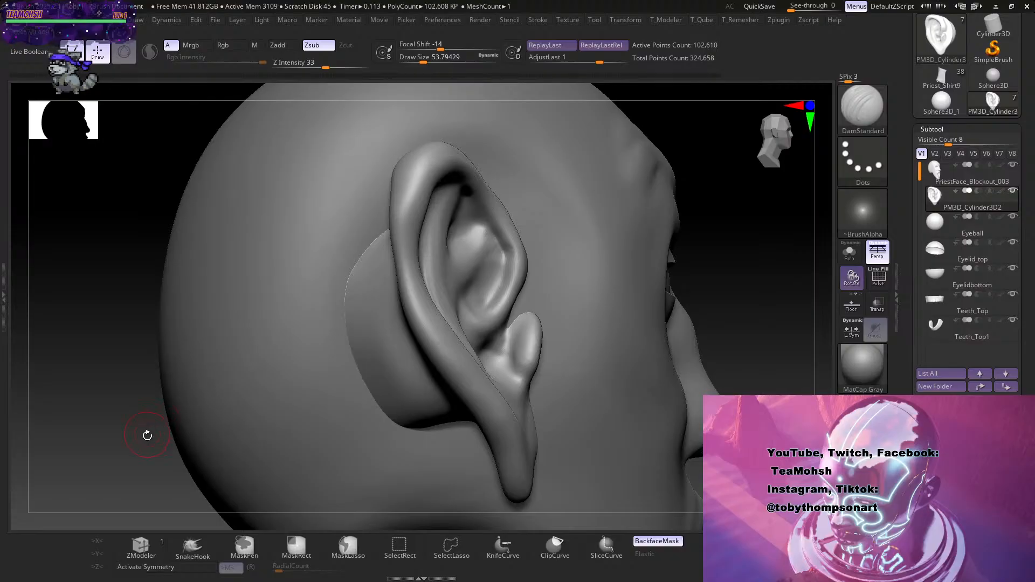
# Smooth the upper inner ear folds with the whole head in view.
pyautogui.moveTo(147, 435); pyautogui.dragTo(122, 372)
pyautogui.moveTo(639, 318); pyautogui.dragTo(561, 343)
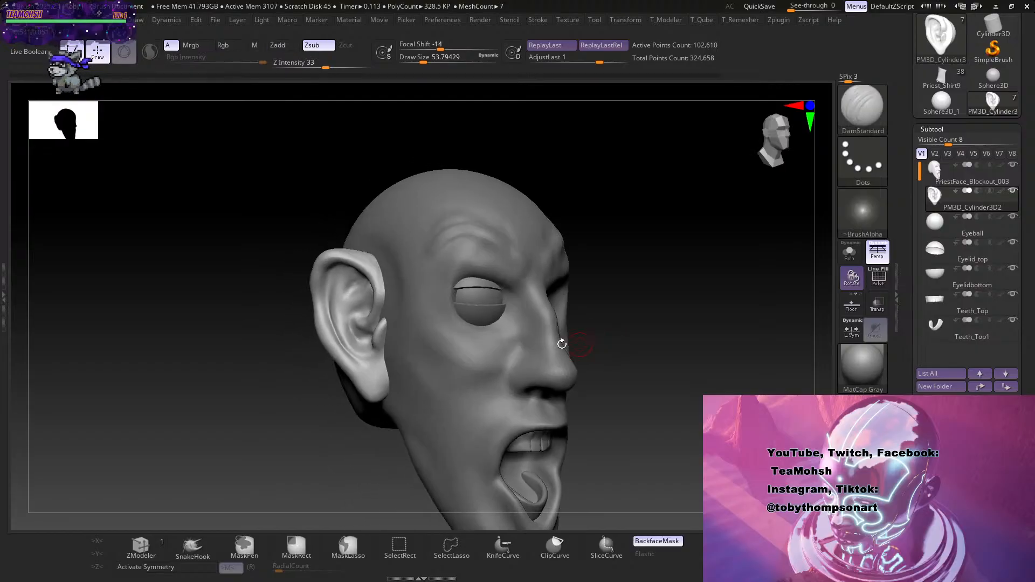
pyautogui.press('shift')
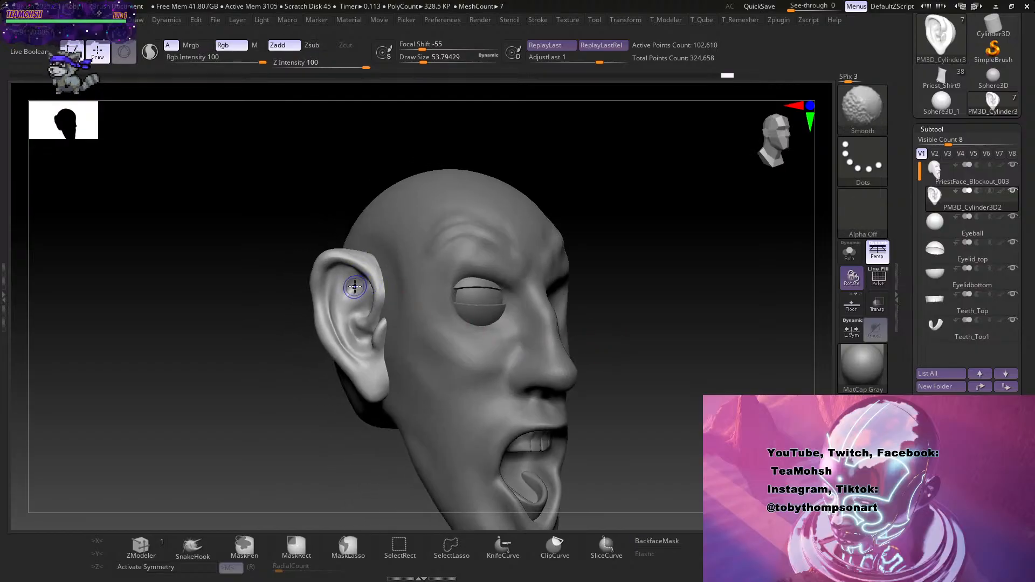
# Thicken the antihelix ridge with the Inflat brush at a draw size of about 132, checking the ear from front and side.
pyautogui.moveTo(693, 247)
pyautogui.mouseDown()
pyautogui.moveTo(679, 297)
pyautogui.moveTo(649, 302)
pyautogui.moveTo(669, 303)
pyautogui.moveTo(654, 347)
pyautogui.mouseUp()
pyautogui.press('b')
pyautogui.press('i')
pyautogui.press('n')
pyautogui.press('s')
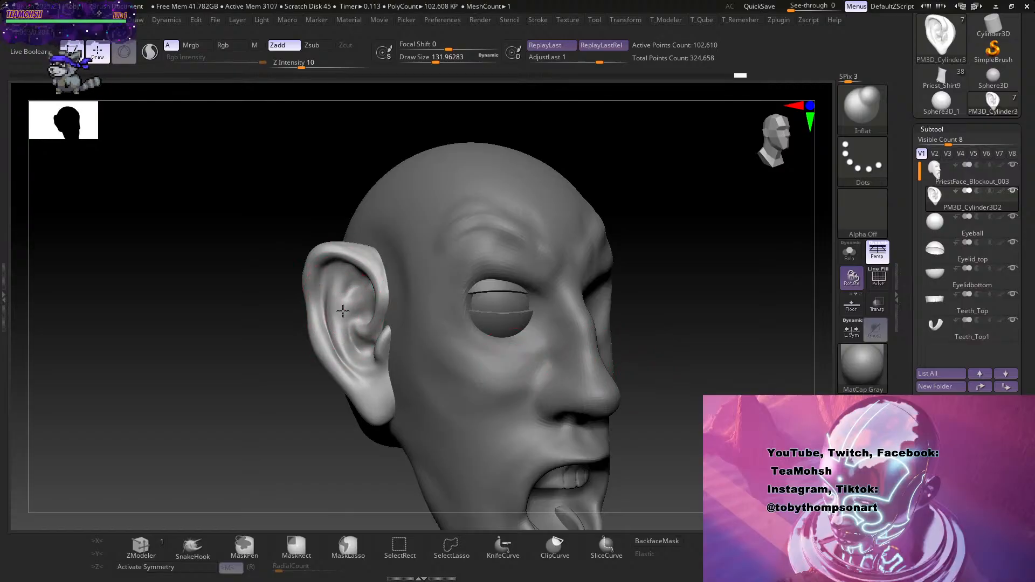
pyautogui.moveTo(657, 209); pyautogui.dragTo(612, 225)
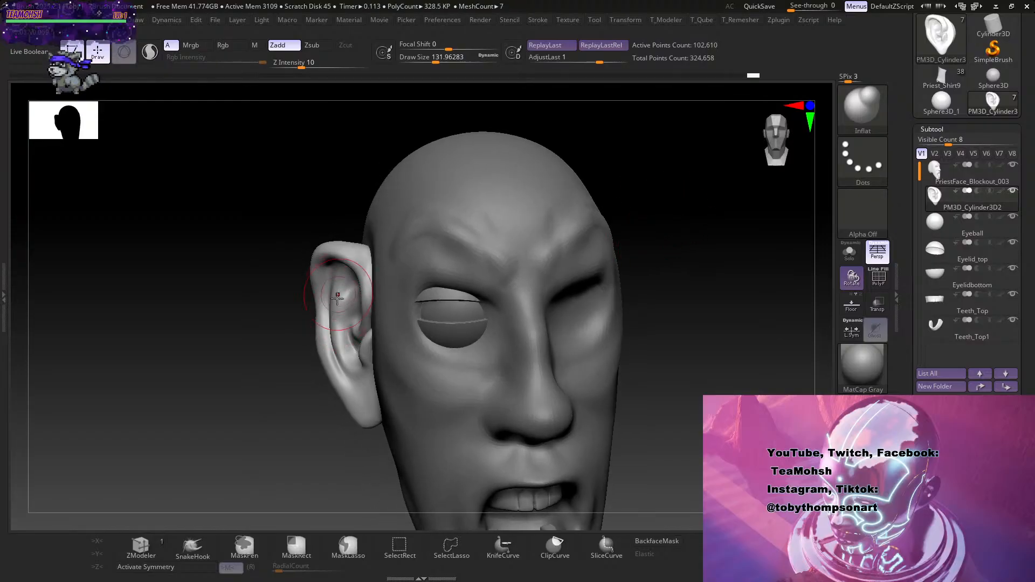
pyautogui.moveTo(359, 187); pyautogui.dragTo(338, 195)
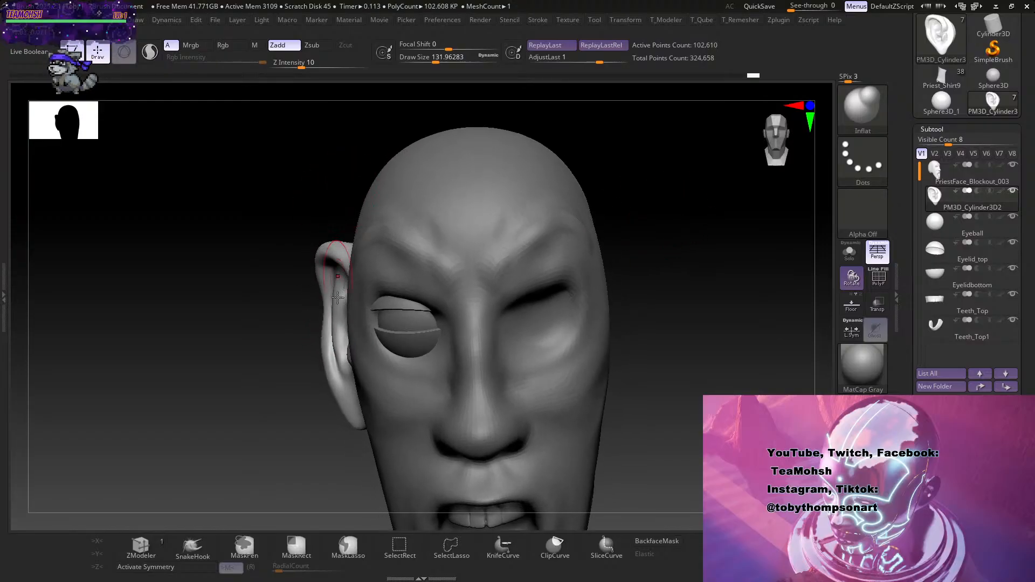
pyautogui.moveTo(248, 373); pyautogui.dragTo(348, 369)
pyautogui.moveTo(595, 222); pyautogui.dragTo(589, 205)
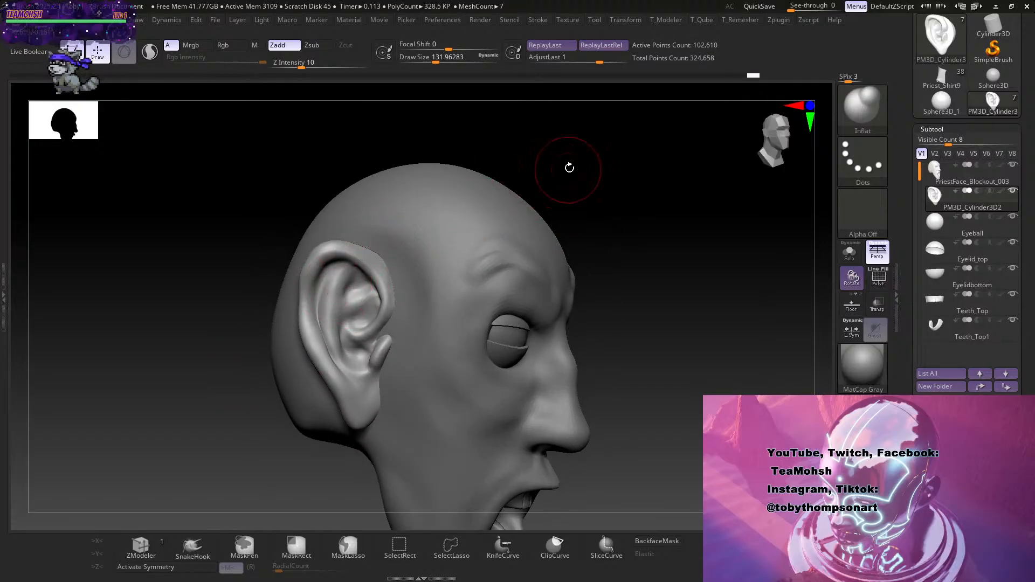
pyautogui.moveTo(569, 167); pyautogui.dragTo(559, 137)
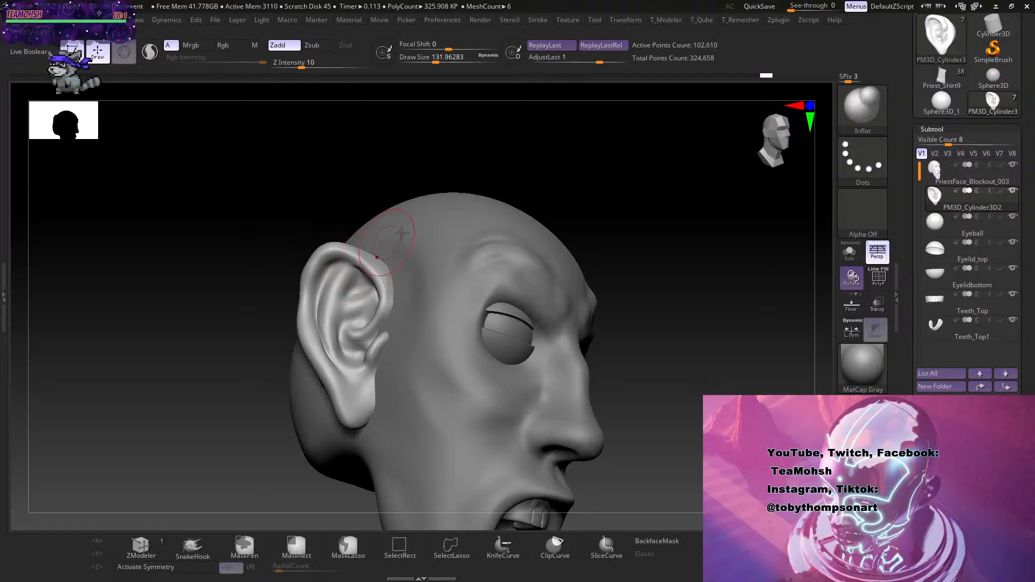
# Thicken the top of the helix rim with the Inflat brush at a draw size of about 77.
pyautogui.moveTo(543, 173)
pyautogui.mouseDown()
pyautogui.moveTo(671, 136)
pyautogui.moveTo(627, 117)
pyautogui.mouseUp()
pyautogui.press('s')
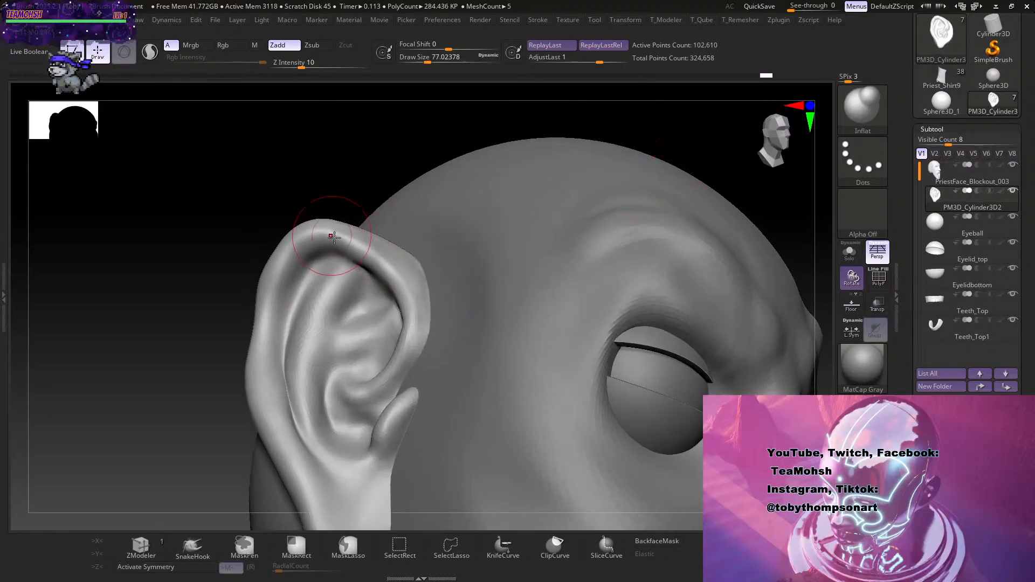
pyautogui.moveTo(290, 224); pyautogui.dragTo(350, 239)
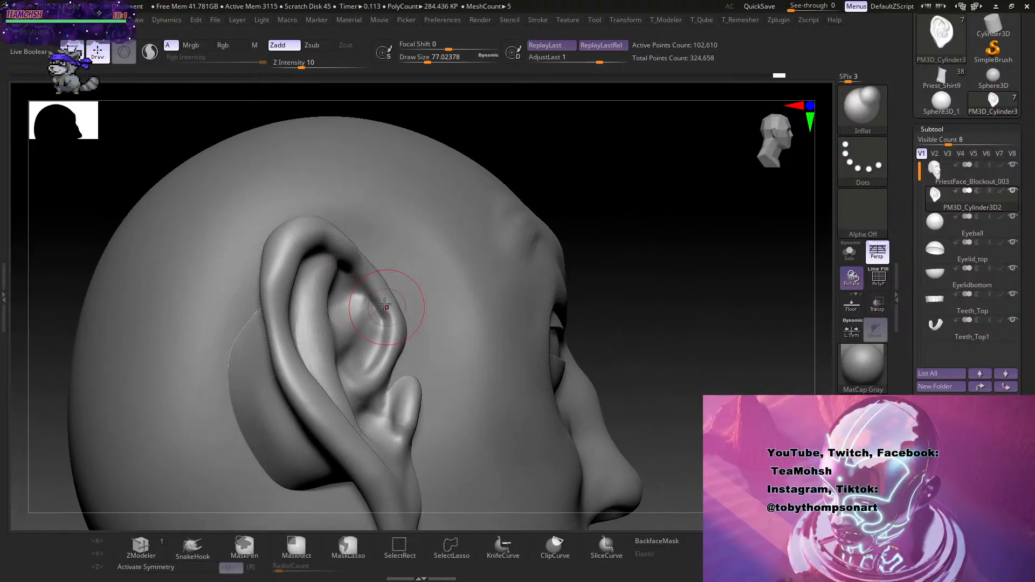
pyautogui.moveTo(500, 261)
pyautogui.mouseDown()
pyautogui.moveTo(654, 231)
pyautogui.moveTo(654, 212)
pyautogui.mouseUp()
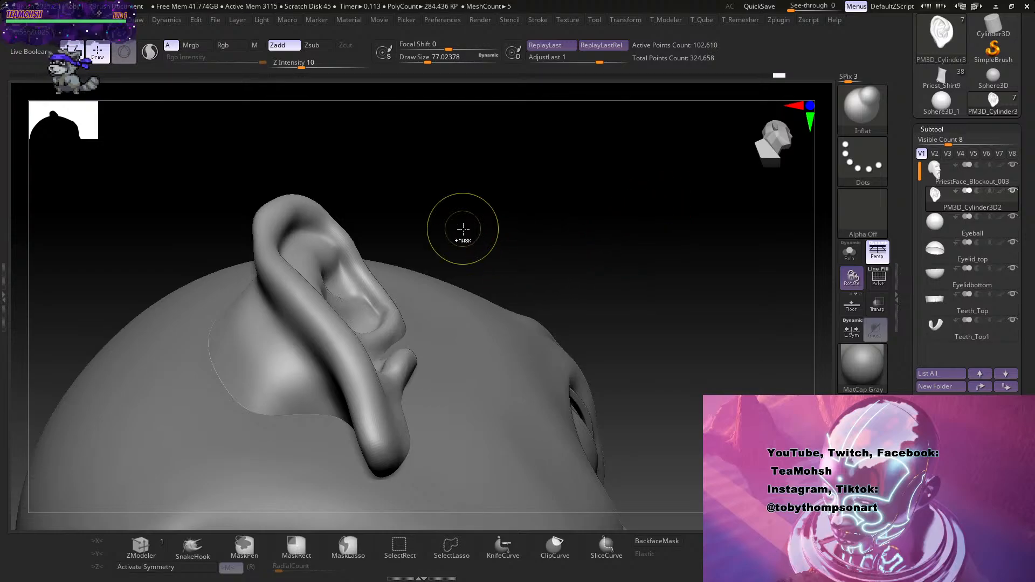
pyautogui.press('ctrl')
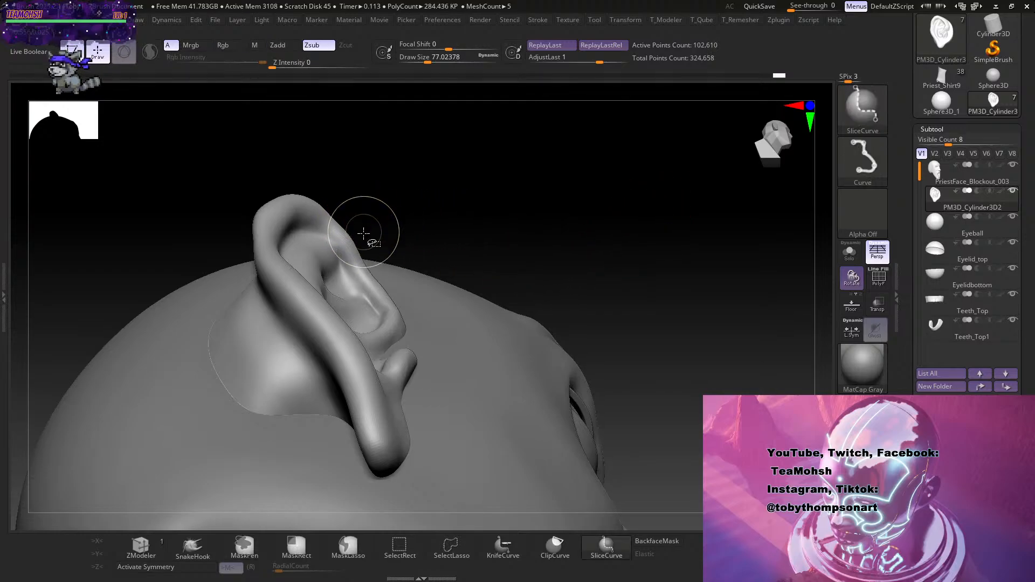
pyautogui.press('b')
pyautogui.press('i')
pyautogui.press('n')
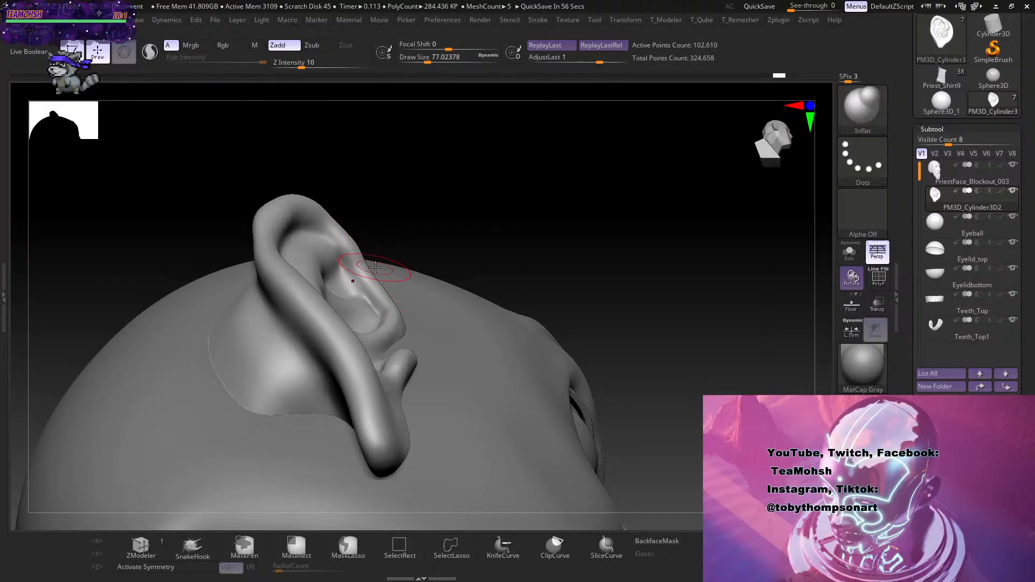
# Adjust the upper front edge of the helix with the Move brush and smooth it.
pyautogui.press('b')
pyautogui.press('m')
pyautogui.press('v')
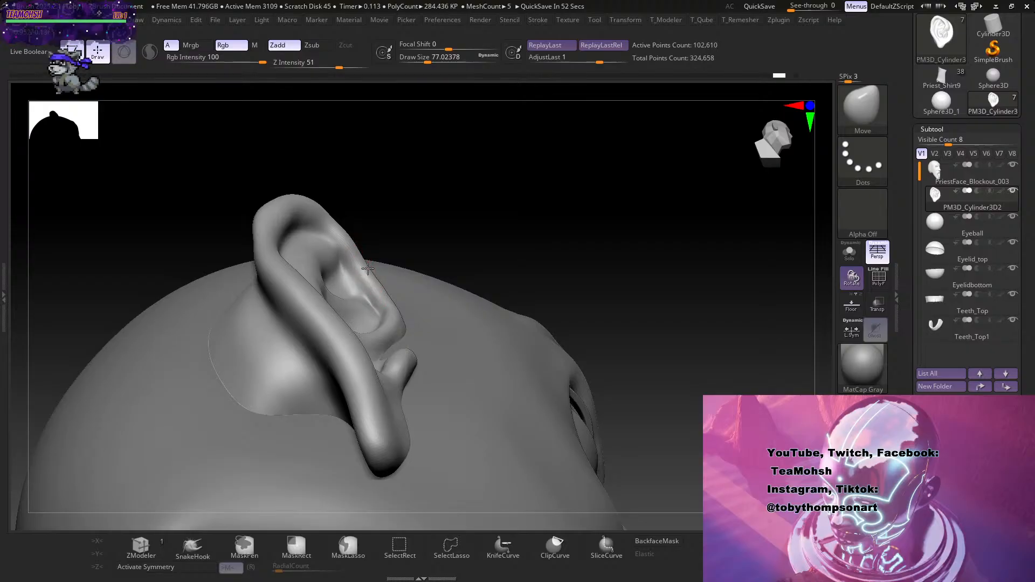
pyautogui.press('shift')
pyautogui.keyDown('shift'); pyautogui.moveTo(372, 268); pyautogui.dragTo(302, 171); pyautogui.keyUp('shift')
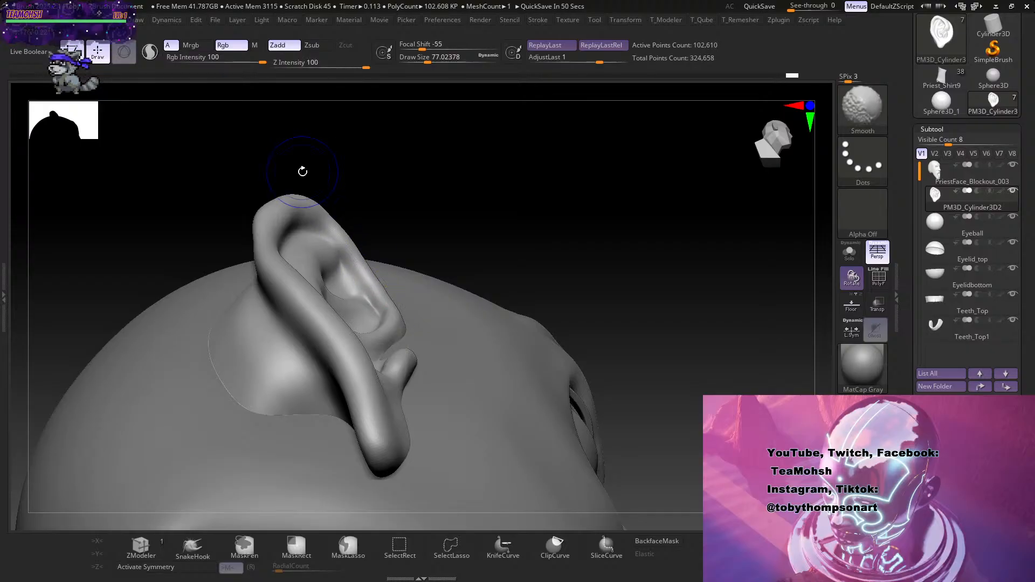
pyautogui.moveTo(601, 224)
pyautogui.mouseDown()
pyautogui.moveTo(573, 281)
pyautogui.moveTo(581, 289)
pyautogui.moveTo(588, 276)
pyautogui.mouseUp()
# Carve the recess beneath the top of the helix with DamStandard at a draw size of about 77.
pyautogui.press('b')
pyautogui.press('d')
pyautogui.press('s')
pyautogui.moveTo(606, 223); pyautogui.dragTo(607, 203)
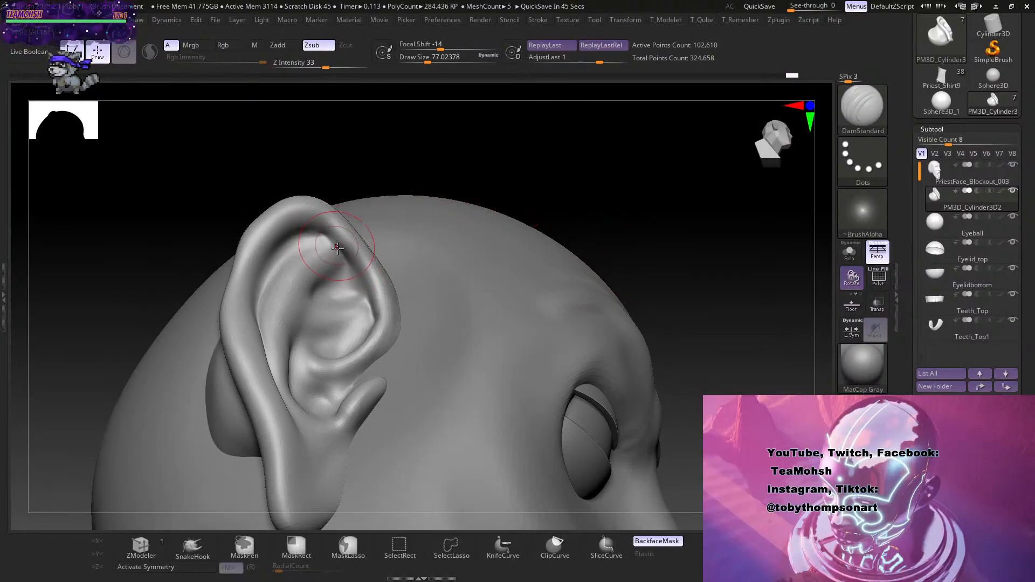
pyautogui.moveTo(313, 234); pyautogui.dragTo(343, 253)
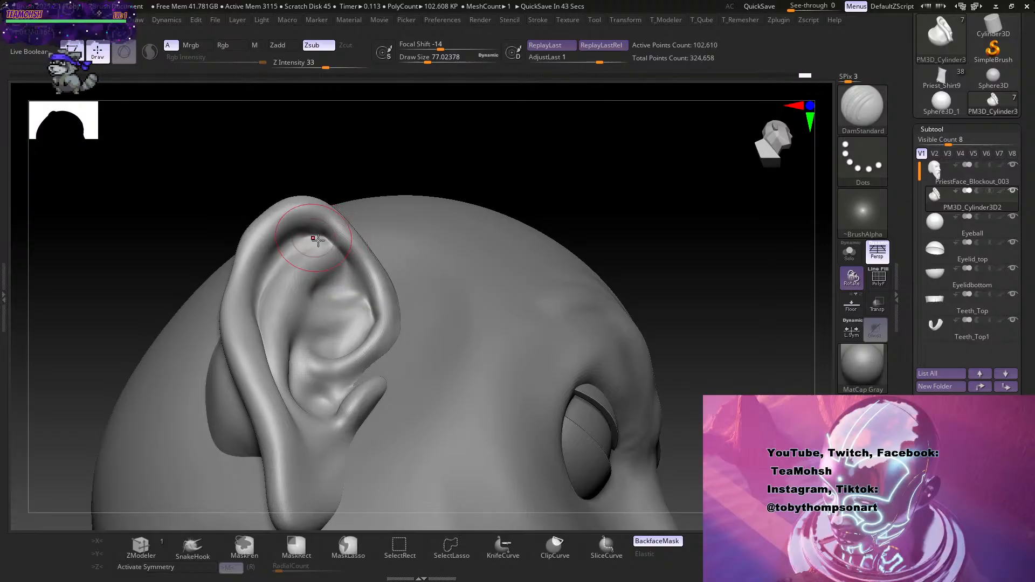
pyautogui.moveTo(679, 237); pyautogui.dragTo(670, 276)
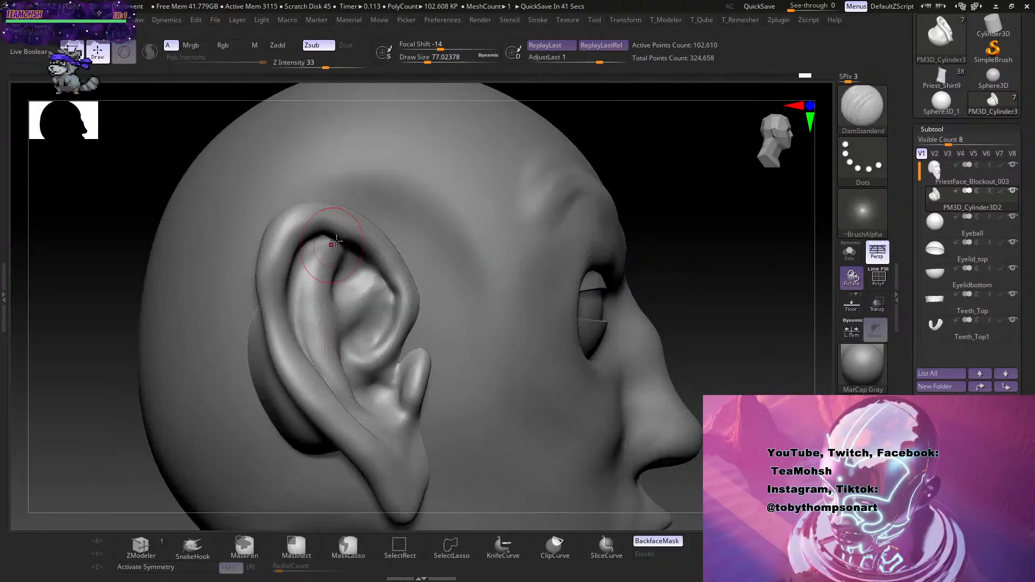
pyautogui.moveTo(720, 250); pyautogui.dragTo(681, 249)
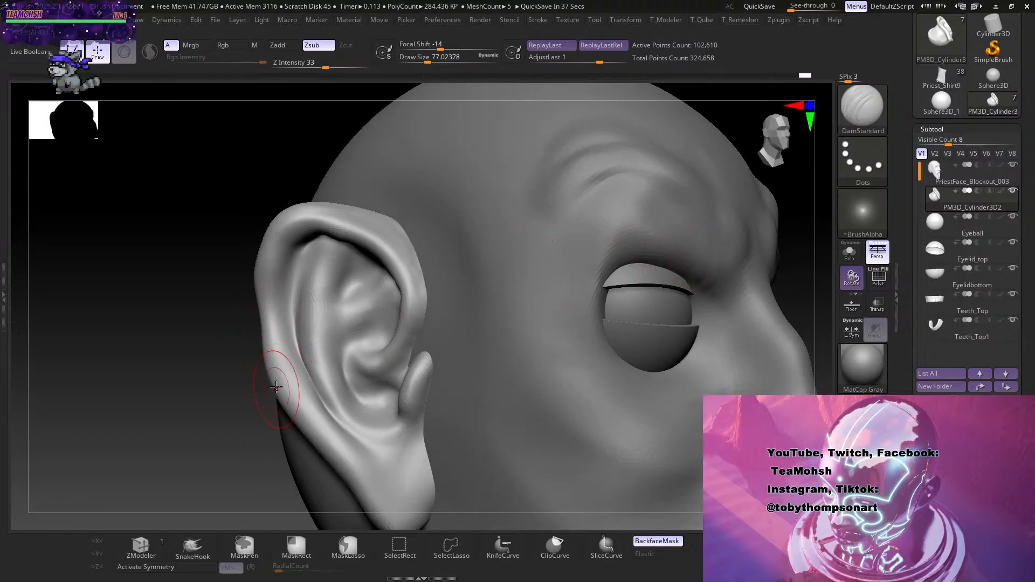
# Try to deepen the crease under the front part of the helix rim with DamStandard.
pyautogui.moveTo(224, 439)
pyautogui.mouseDown()
pyautogui.moveTo(186, 435)
pyautogui.moveTo(193, 394)
pyautogui.mouseUp()
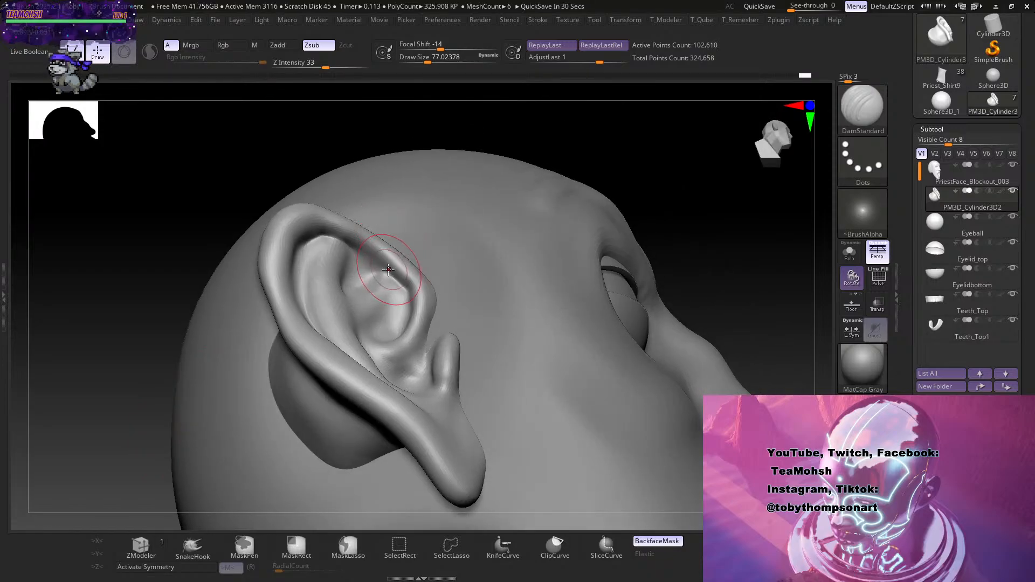
pyautogui.moveTo(351, 248)
pyautogui.mouseDown()
pyautogui.moveTo(378, 268)
pyautogui.moveTo(366, 259)
pyautogui.mouseUp()
pyautogui.hotkey('ctrl', 'z')
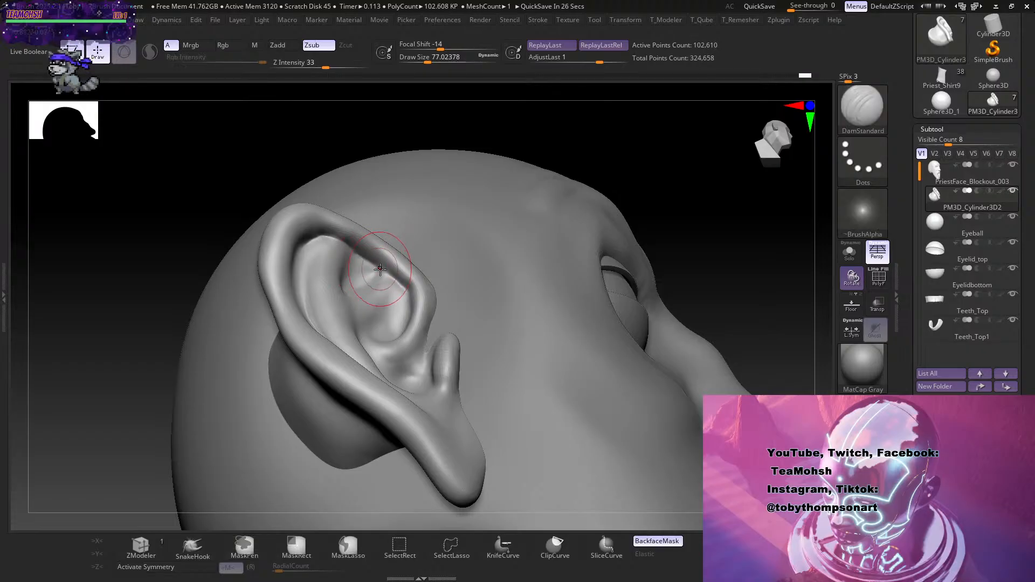
# Deepen the groove between the rear helix rim and the antihelix with DamStandard and smooth it.
pyautogui.moveTo(171, 284)
pyautogui.mouseDown()
pyautogui.moveTo(142, 329)
pyautogui.moveTo(372, 277)
pyautogui.moveTo(354, 296)
pyautogui.moveTo(309, 255)
pyautogui.moveTo(294, 255)
pyautogui.mouseUp()
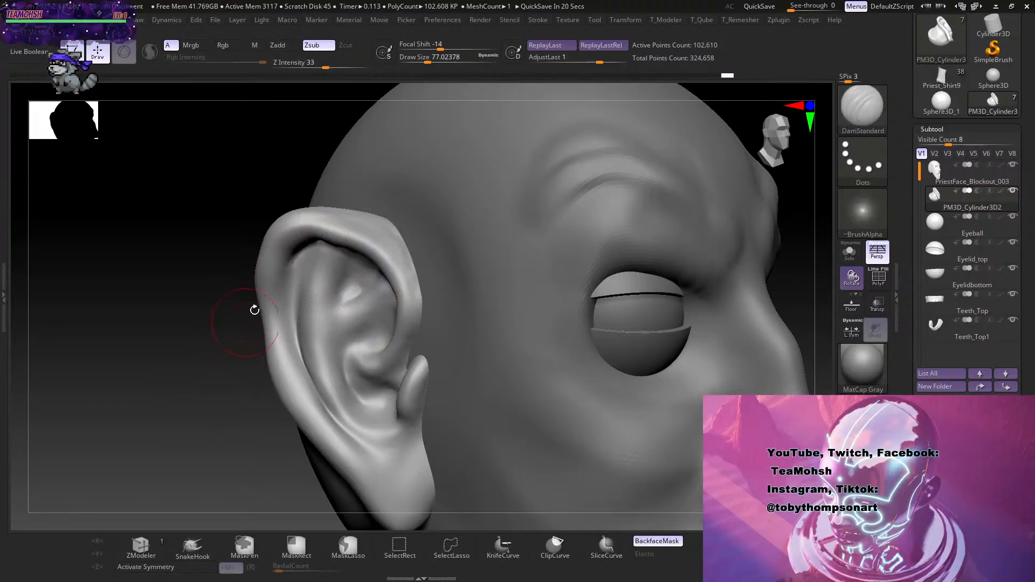
pyautogui.press('b')
pyautogui.press('m')
pyautogui.press('v')
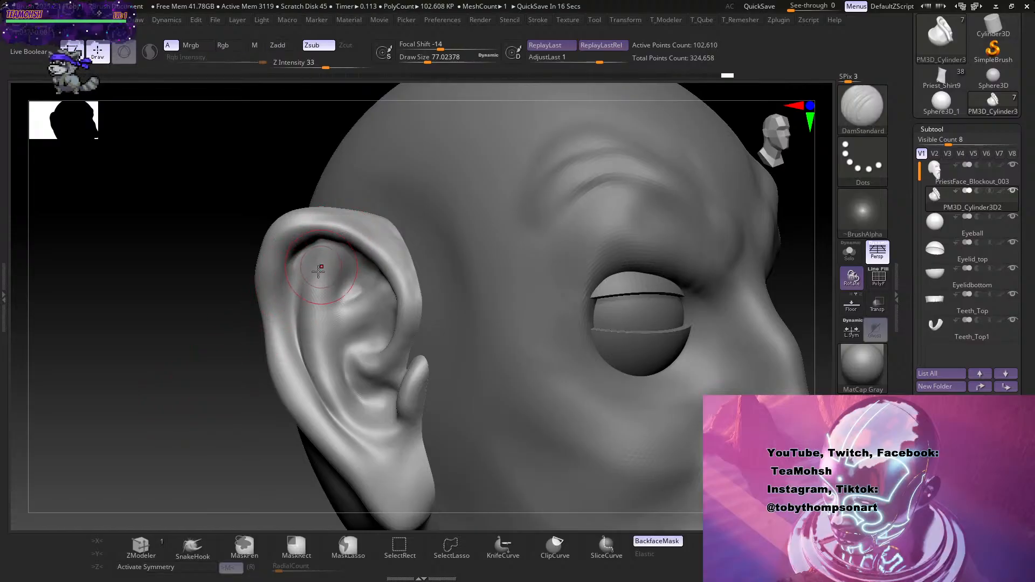
pyautogui.press('b')
pyautogui.press('d')
pyautogui.press('s')
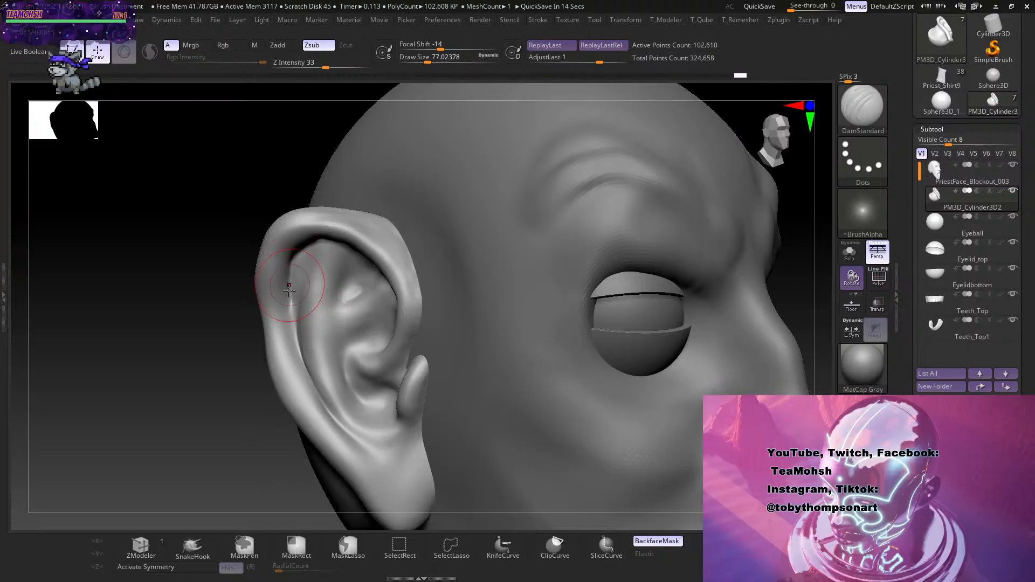
pyautogui.moveTo(207, 437); pyautogui.dragTo(267, 432)
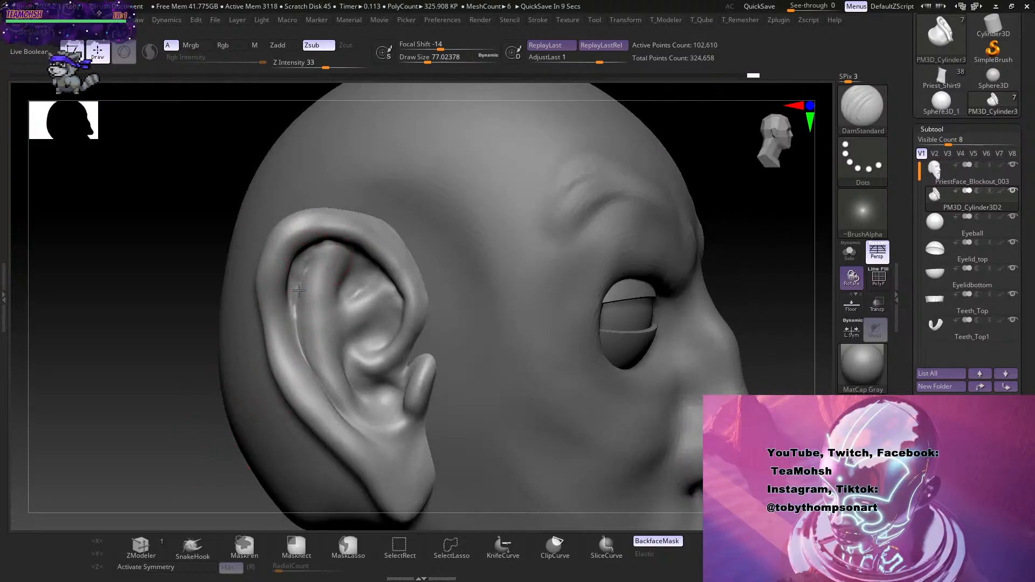
pyautogui.press('shift')
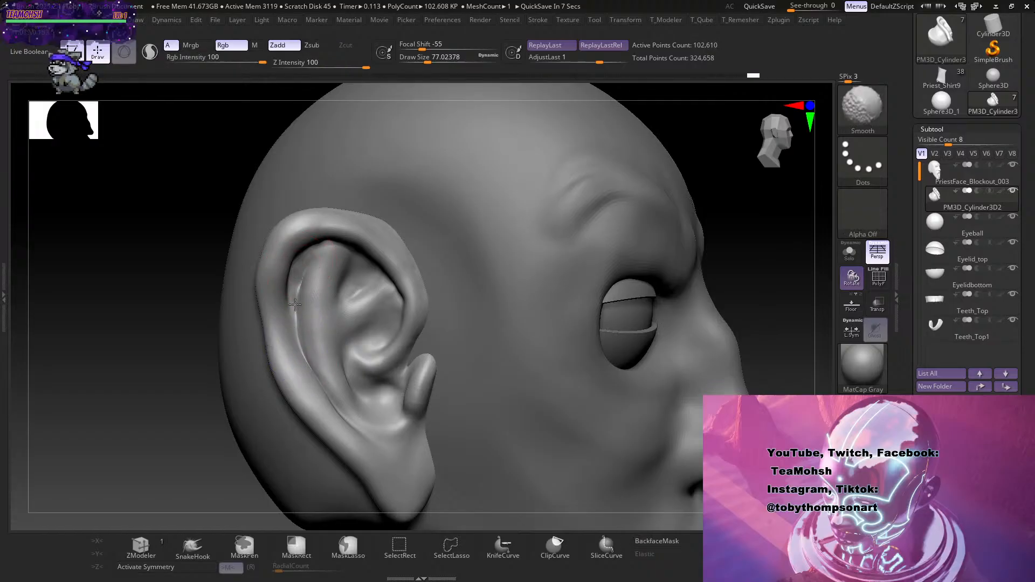
# Thicken the ear's outer back rim from behind with the Inflat brush at a draw size of about 108.
pyautogui.moveTo(186, 431)
pyautogui.mouseDown()
pyautogui.moveTo(156, 453)
pyautogui.moveTo(193, 464)
pyautogui.mouseUp()
pyautogui.press('b')
pyautogui.press('i')
pyautogui.press('n')
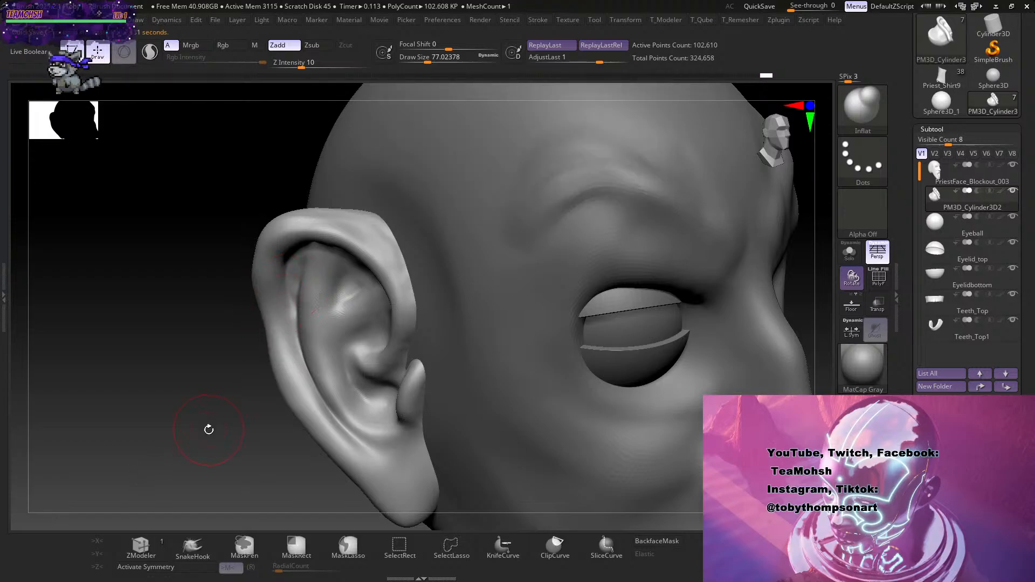
pyautogui.press('s')
pyautogui.moveTo(205, 447); pyautogui.dragTo(208, 447)
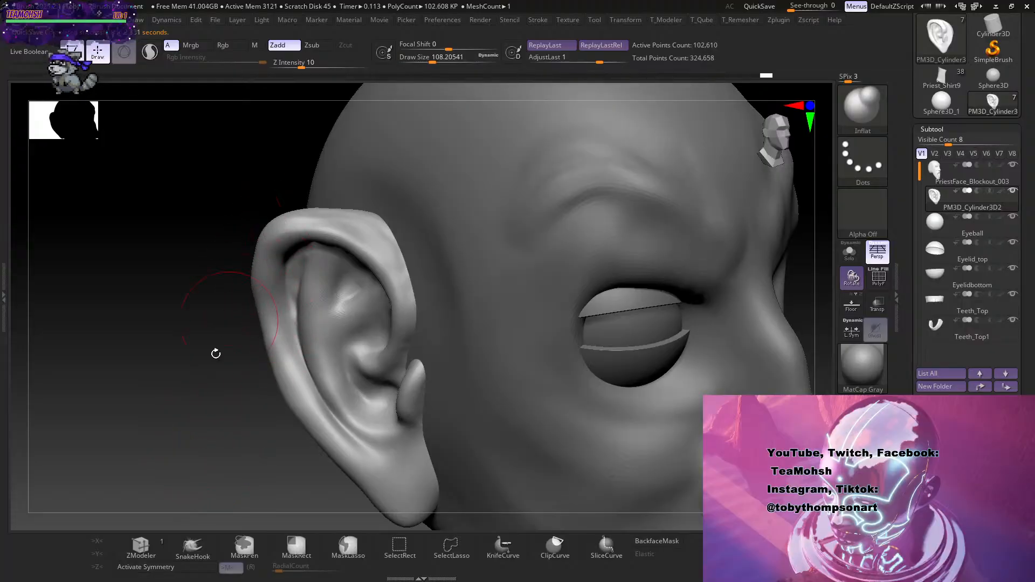
pyautogui.moveTo(215, 353); pyautogui.dragTo(272, 334)
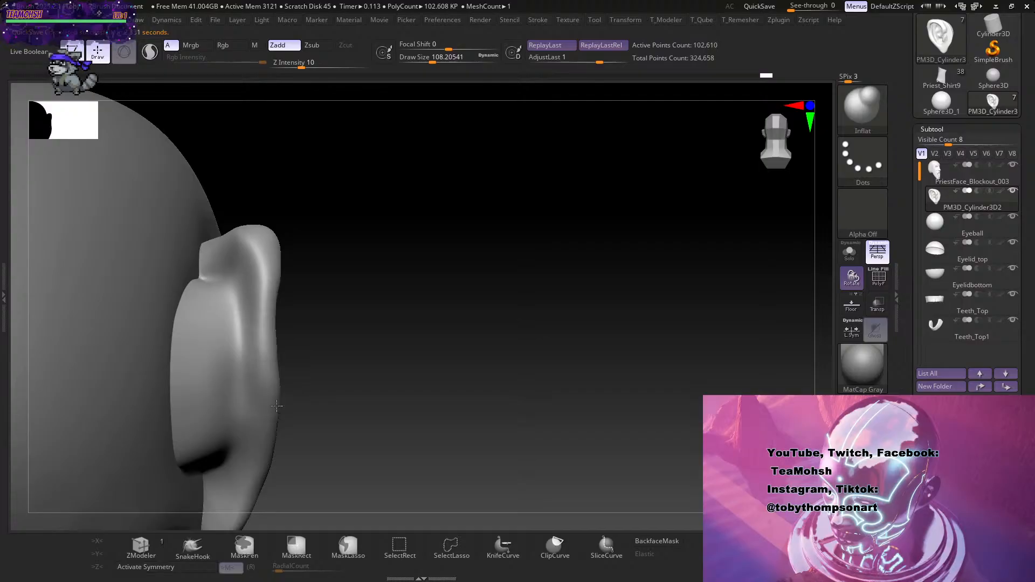
pyautogui.moveTo(276, 406); pyautogui.dragTo(278, 410)
pyautogui.moveTo(476, 370)
pyautogui.mouseDown()
pyautogui.moveTo(399, 366)
pyautogui.moveTo(493, 370)
pyautogui.moveTo(489, 382)
pyautogui.mouseUp()
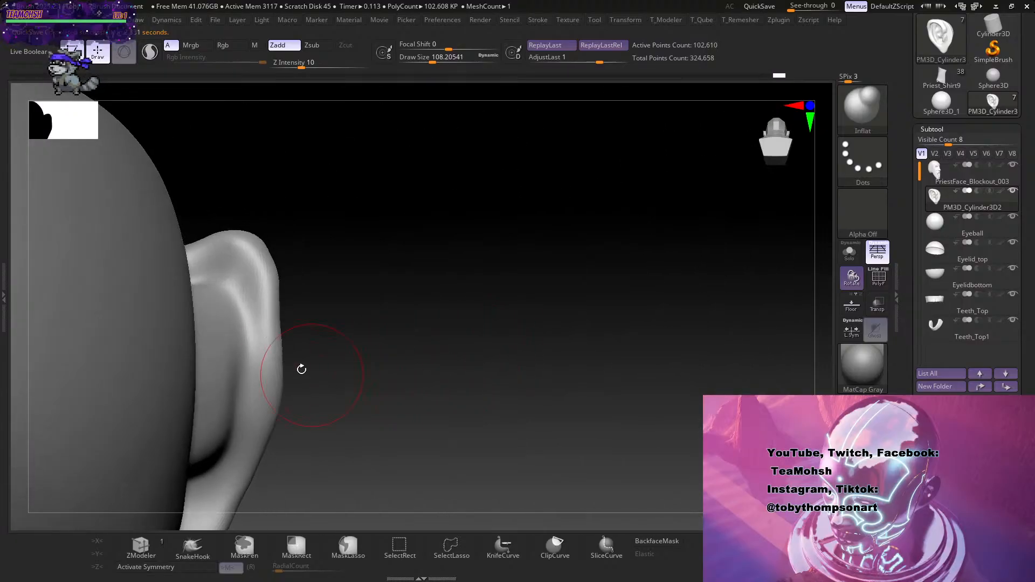
pyautogui.moveTo(272, 348); pyautogui.dragTo(273, 404)
# Smooth the upper rear part of the helix rim.
pyautogui.moveTo(521, 368)
pyautogui.mouseDown()
pyautogui.moveTo(351, 345)
pyautogui.moveTo(302, 323)
pyautogui.mouseUp()
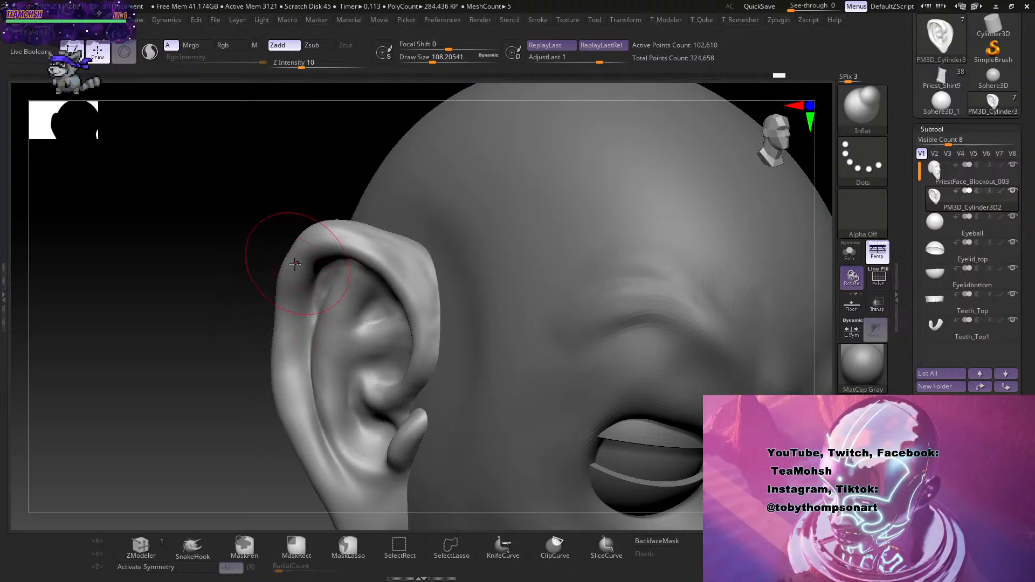
pyautogui.keyDown('shift'); pyautogui.moveTo(292, 261); pyautogui.dragTo(290, 324); pyautogui.keyUp('shift')
pyautogui.keyDown('shift'); pyautogui.moveTo(214, 429); pyautogui.dragTo(212, 416); pyautogui.keyUp('shift')
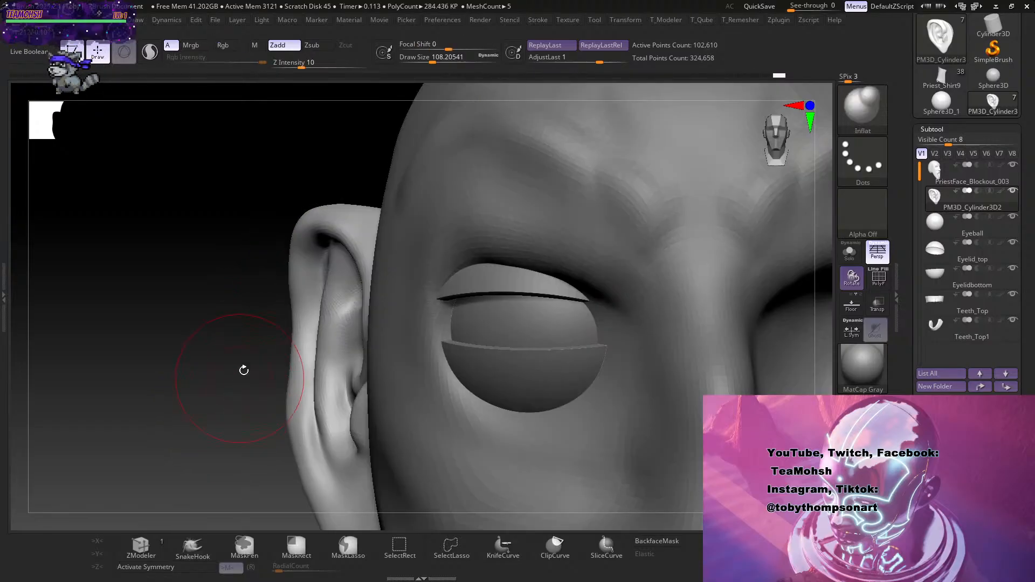
# Reshape the rear helix outline with the Move brush at a draw size of about 154 and smooth the upper rim.
pyautogui.press('b')
pyautogui.press('m')
pyautogui.press('v')
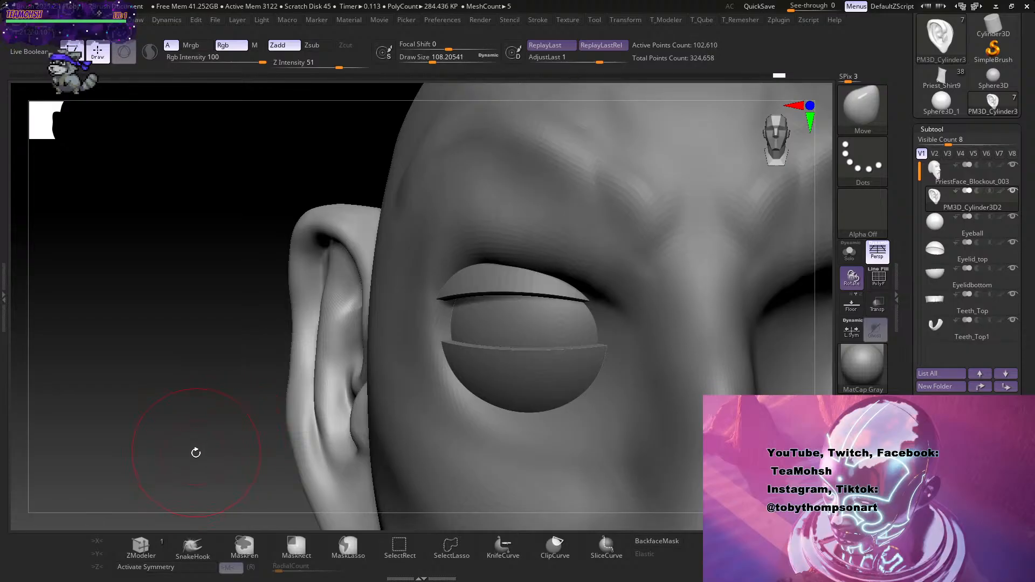
pyautogui.moveTo(176, 465); pyautogui.dragTo(211, 447)
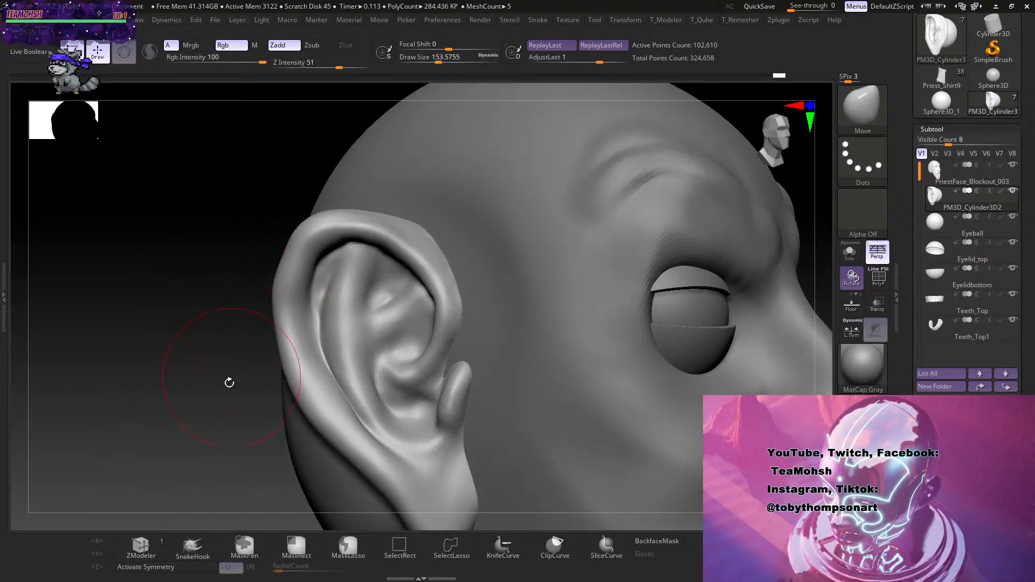
pyautogui.moveTo(229, 383)
pyautogui.mouseDown()
pyautogui.moveTo(204, 412)
pyautogui.moveTo(283, 267)
pyautogui.moveTo(274, 312)
pyautogui.mouseUp()
pyautogui.press('shift')
pyautogui.moveTo(221, 423); pyautogui.dragTo(209, 431)
pyautogui.keyDown('shift'); pyautogui.moveTo(282, 240); pyautogui.dragTo(269, 273); pyautogui.keyUp('shift')
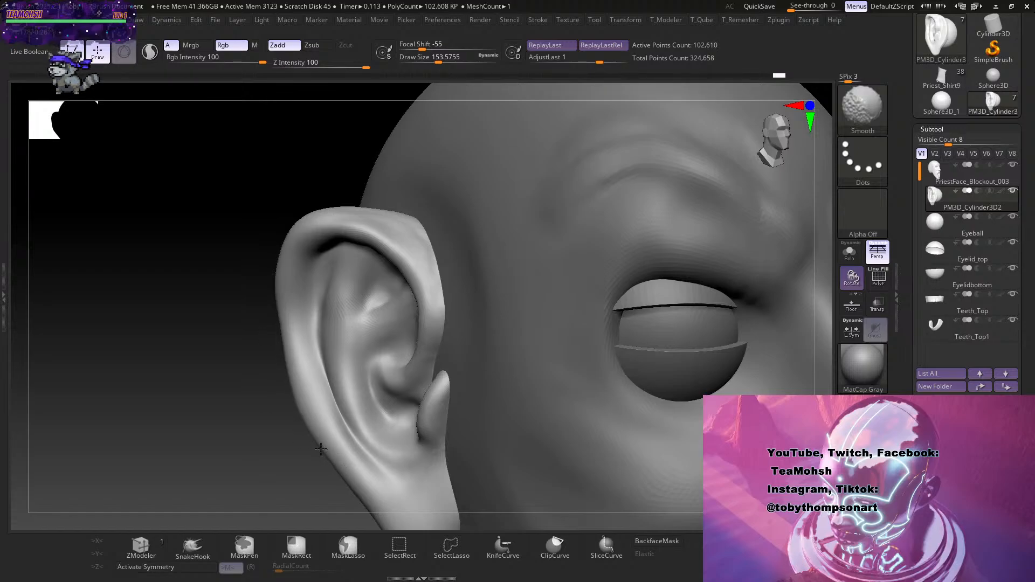
# Adjust the ear's outer rim profile with the Move brush, working from behind the head.
pyautogui.moveTo(258, 331)
pyautogui.mouseDown()
pyautogui.moveTo(361, 386)
pyautogui.moveTo(469, 383)
pyautogui.mouseUp()
pyautogui.keyDown('alt'); pyautogui.moveTo(458, 420); pyautogui.dragTo(403, 435); pyautogui.keyUp('alt')
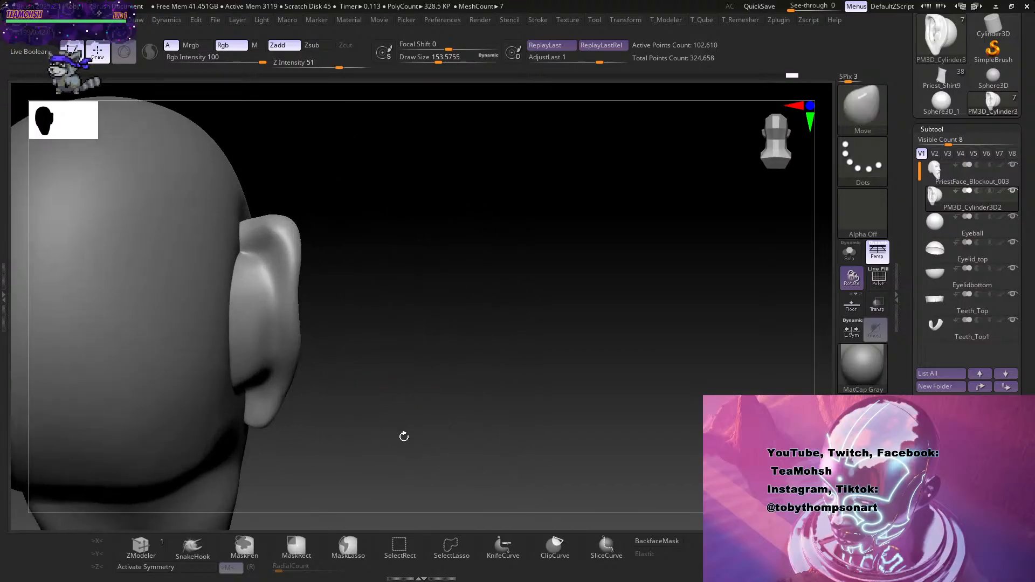
pyautogui.keyDown('alt'); pyautogui.moveTo(427, 355); pyautogui.dragTo(433, 379); pyautogui.keyUp('alt')
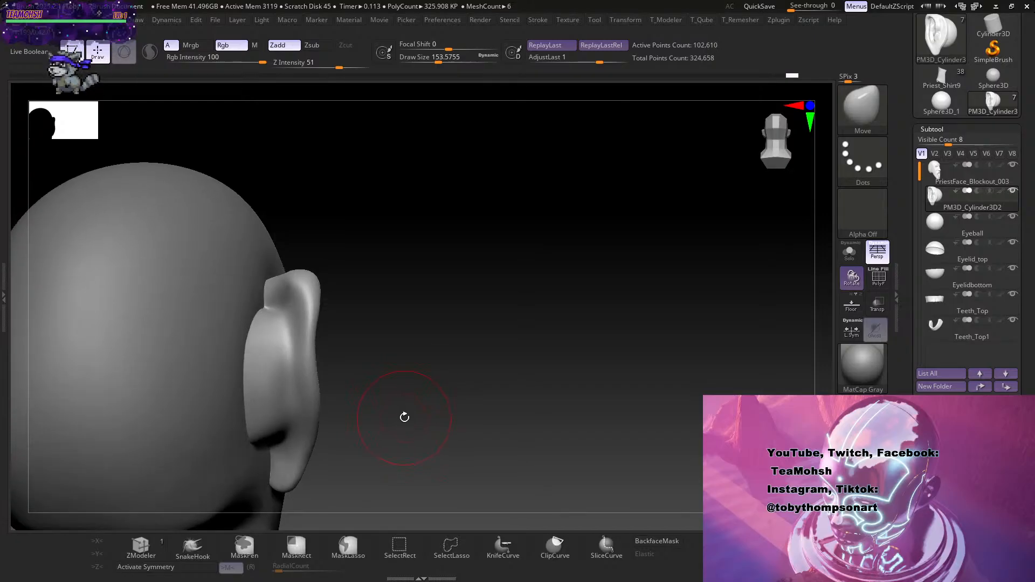
pyautogui.moveTo(404, 415)
pyautogui.mouseDown()
pyautogui.moveTo(304, 414)
pyautogui.moveTo(318, 423)
pyautogui.moveTo(480, 365)
pyautogui.moveTo(340, 384)
pyautogui.moveTo(428, 365)
pyautogui.moveTo(335, 369)
pyautogui.moveTo(351, 345)
pyautogui.moveTo(327, 338)
pyautogui.mouseUp()
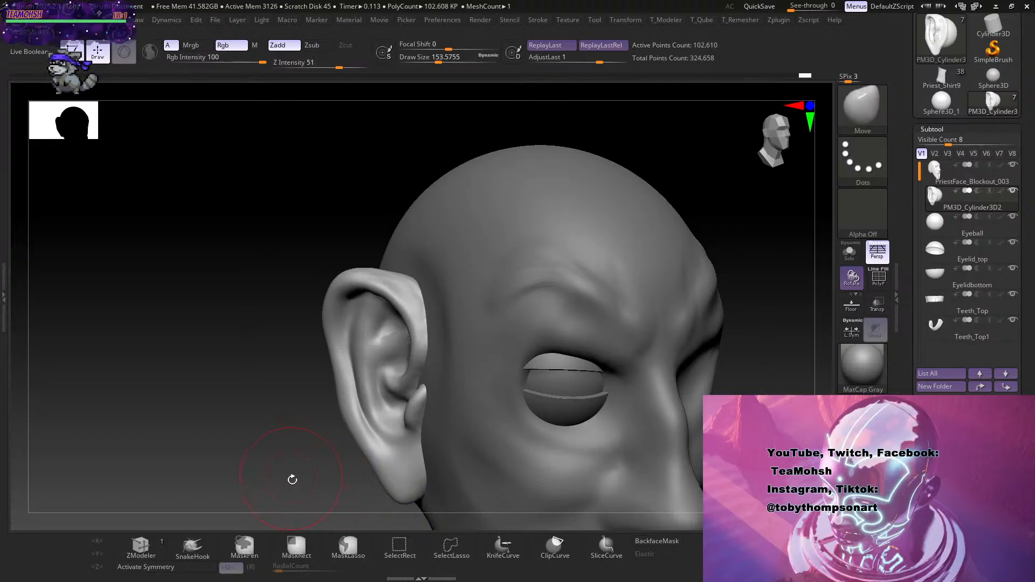
# Compare the ear at lower and highest subdivision levels with the whole face in view.
pyautogui.moveTo(293, 481); pyautogui.dragTo(258, 457)
pyautogui.keyDown('ctrl'); pyautogui.moveTo(670, 372); pyautogui.dragTo(617, 350, button='right'); pyautogui.keyUp('ctrl')
pyautogui.moveTo(547, 388)
pyautogui.mouseDown()
pyautogui.moveTo(589, 412)
pyautogui.moveTo(634, 385)
pyautogui.moveTo(512, 411)
pyautogui.moveTo(610, 351)
pyautogui.mouseUp()
pyautogui.hotkey('shift', 'd')
pyautogui.hotkey('shift', 'd')
pyautogui.keyDown('ctrl'); pyautogui.moveTo(607, 423); pyautogui.dragTo(670, 422, button='right'); pyautogui.keyUp('ctrl')
pyautogui.moveTo(670, 422)
pyautogui.mouseDown(button='right')
pyautogui.moveTo(633, 421)
pyautogui.moveTo(607, 400)
pyautogui.mouseUp(button='right')
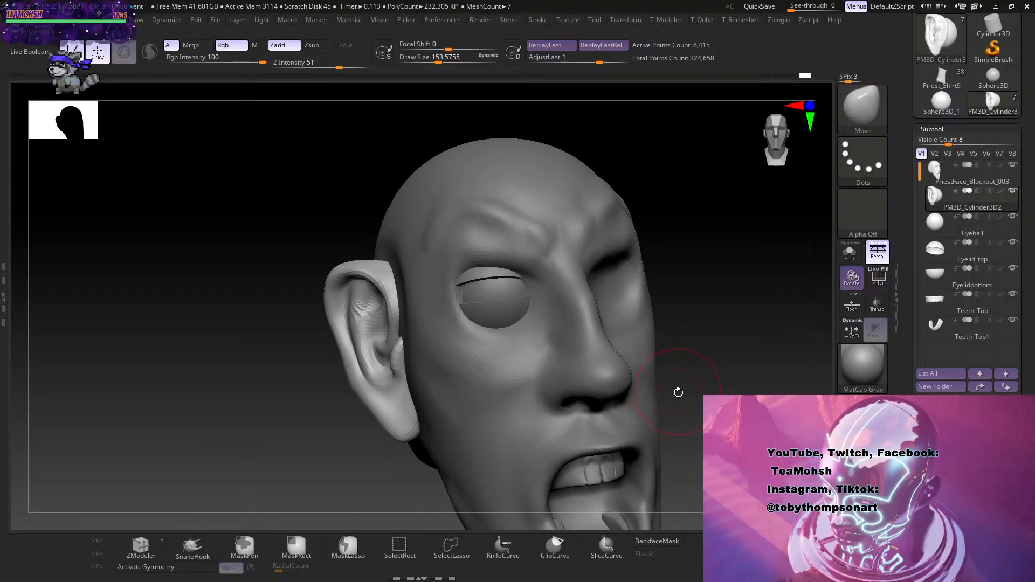
pyautogui.moveTo(693, 392); pyautogui.dragTo(704, 365, button='right')
pyautogui.press('d')
pyautogui.press('d')
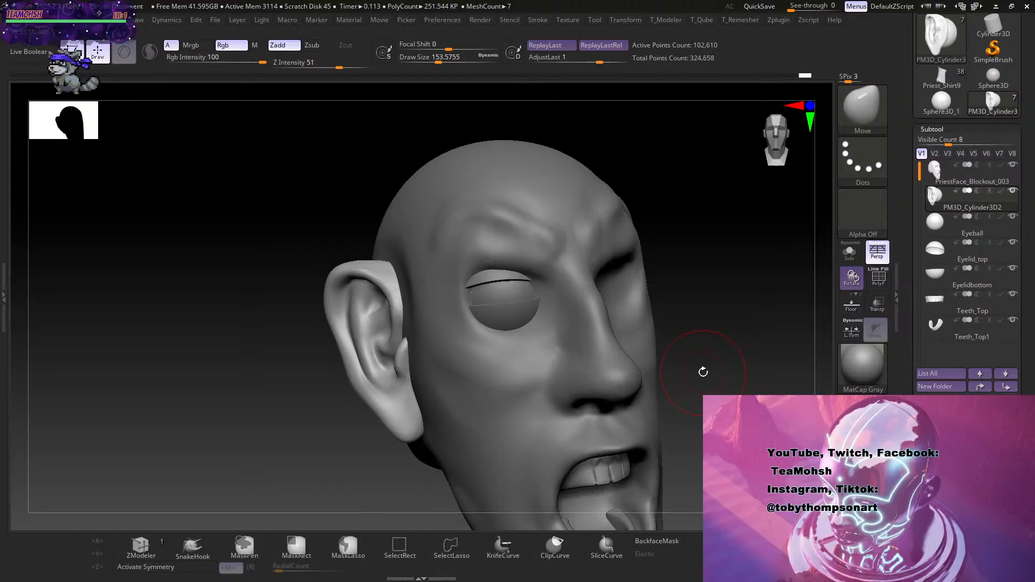
pyautogui.press('shift')
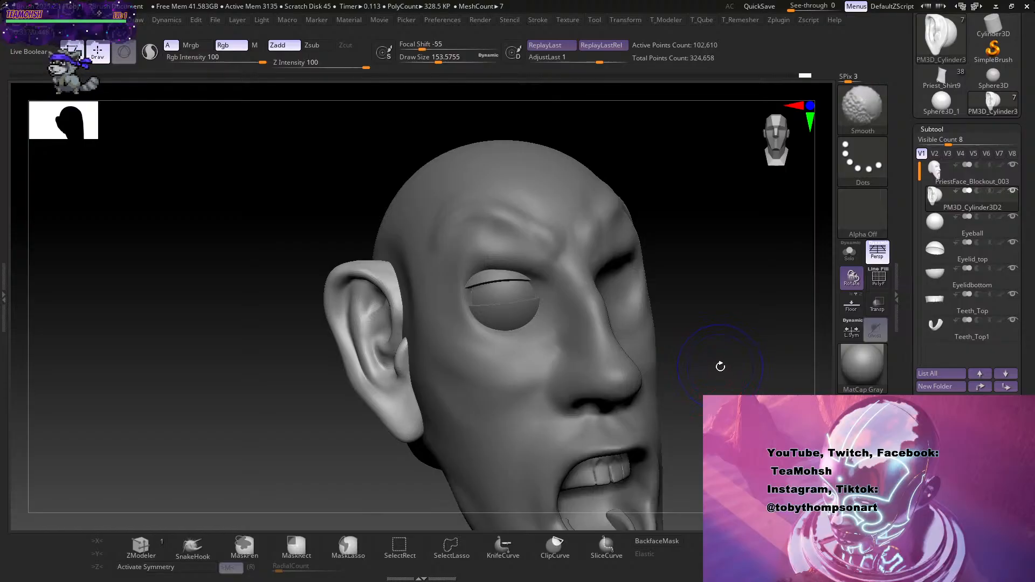
pyautogui.hotkey('shift', 'd')
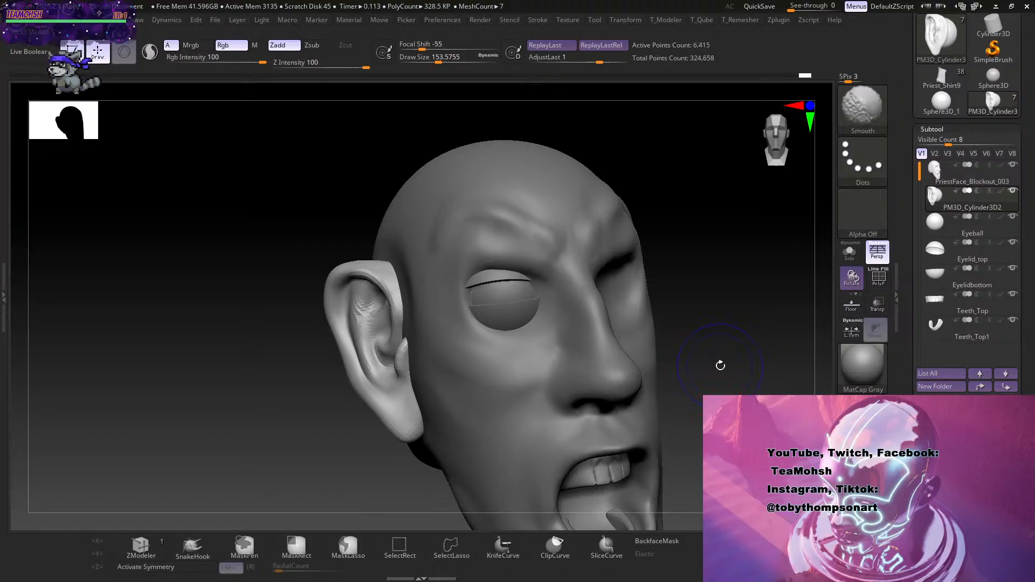
pyautogui.moveTo(721, 365)
pyautogui.mouseDown(button='right')
pyautogui.moveTo(751, 351)
pyautogui.moveTo(718, 361)
pyautogui.mouseUp(button='right')
pyautogui.press('d')
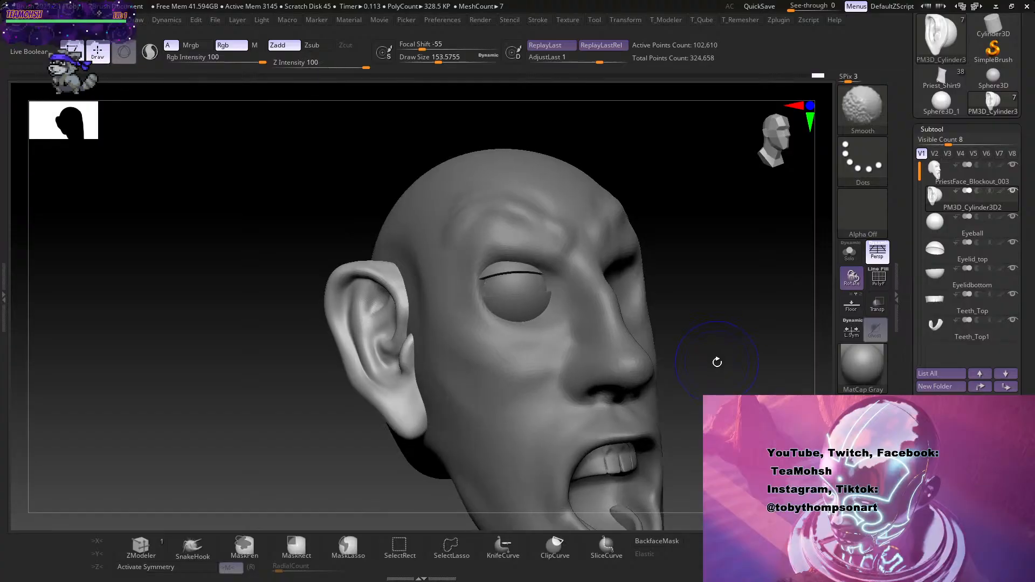
# Drop the ear to subdivision level 2 and delete its lower and higher subdivision levels.
pyautogui.hotkey('shift', 'd')
pyautogui.press('2')
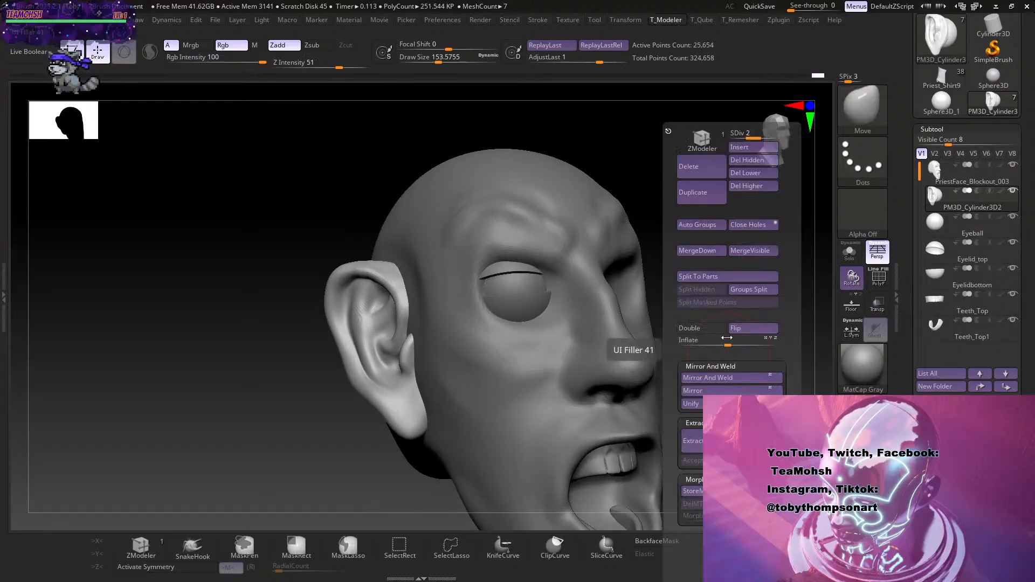
pyautogui.click(759, 173)
pyautogui.click(760, 186)
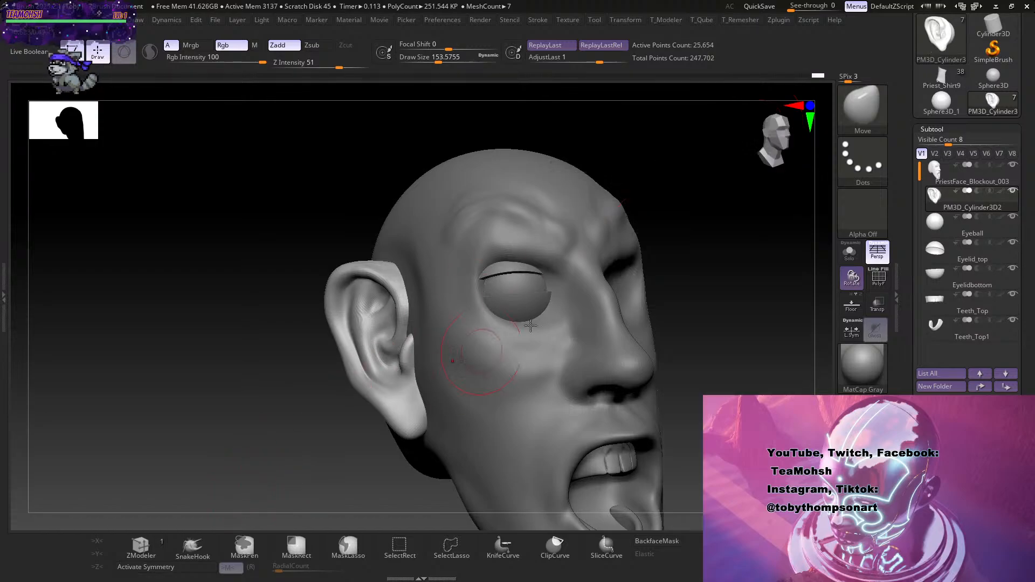
# Mirror and weld the ear subtool to create the matching ear on the opposite side of the head.
pyautogui.moveTo(743, 298)
pyautogui.mouseDown()
pyautogui.moveTo(720, 300)
pyautogui.moveTo(733, 298)
pyautogui.mouseUp()
pyautogui.press('2')
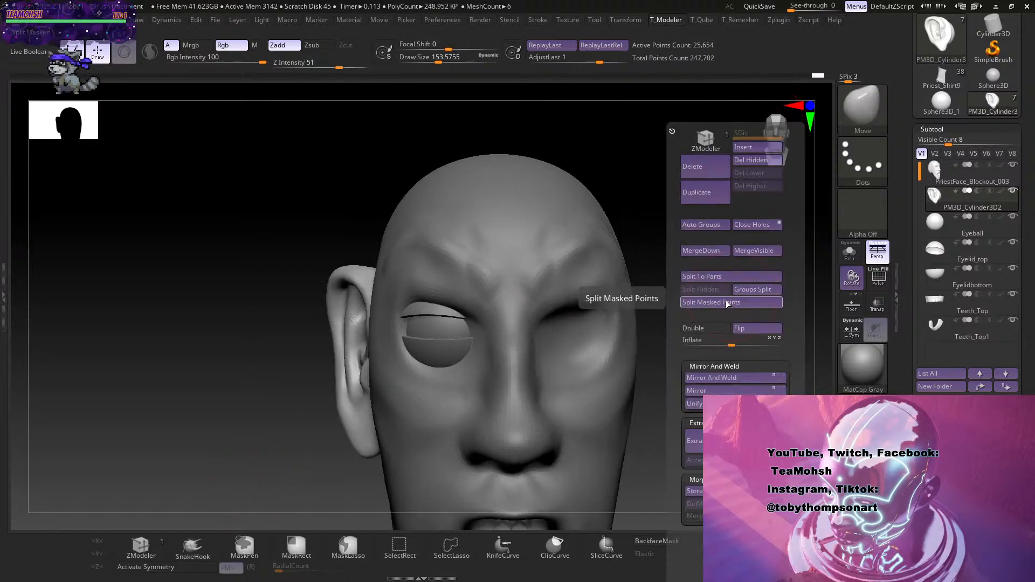
pyautogui.click(748, 377)
pyautogui.moveTo(696, 337); pyautogui.dragTo(746, 351)
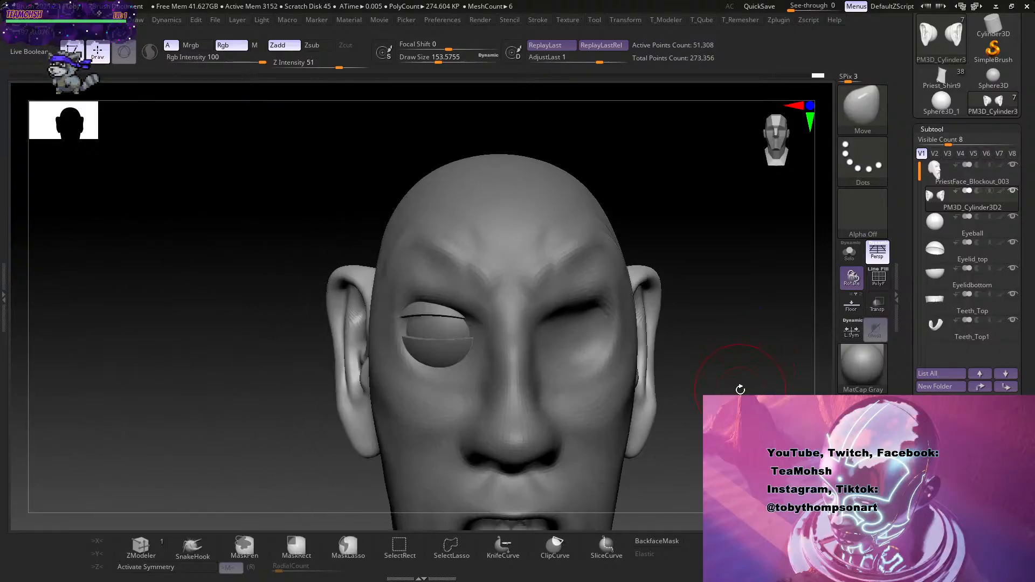
# Examine the mirrored ears' shape and proportions on the head from the front, three-quarter and side views.
pyautogui.keyDown('alt'); pyautogui.moveTo(740, 390); pyautogui.dragTo(691, 342); pyautogui.keyUp('alt')
pyautogui.keyDown('alt'); pyautogui.moveTo(600, 418); pyautogui.dragTo(577, 435); pyautogui.keyUp('alt')
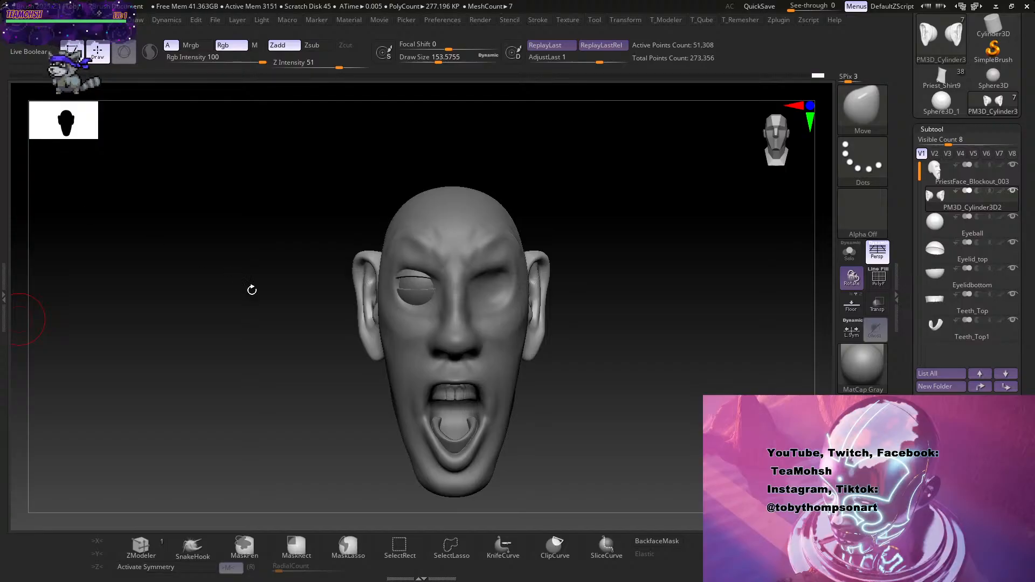
pyautogui.moveTo(331, 373); pyautogui.dragTo(245, 404)
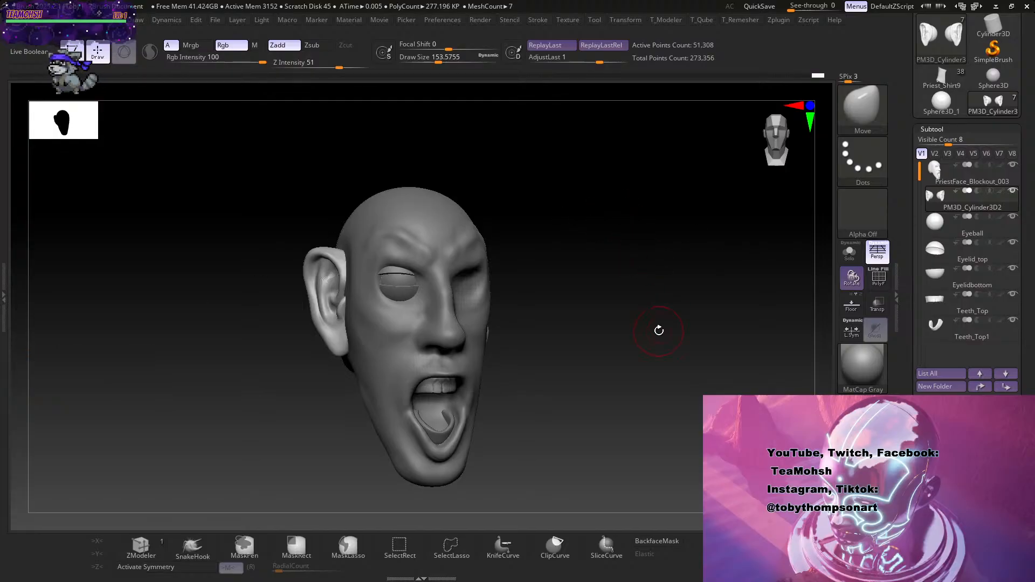
pyautogui.moveTo(659, 330)
pyautogui.mouseDown()
pyautogui.moveTo(620, 331)
pyautogui.moveTo(670, 337)
pyautogui.moveTo(617, 332)
pyautogui.moveTo(672, 323)
pyautogui.mouseUp()
pyautogui.keyDown('alt'); pyautogui.moveTo(617, 362); pyautogui.dragTo(671, 447); pyautogui.keyUp('alt')
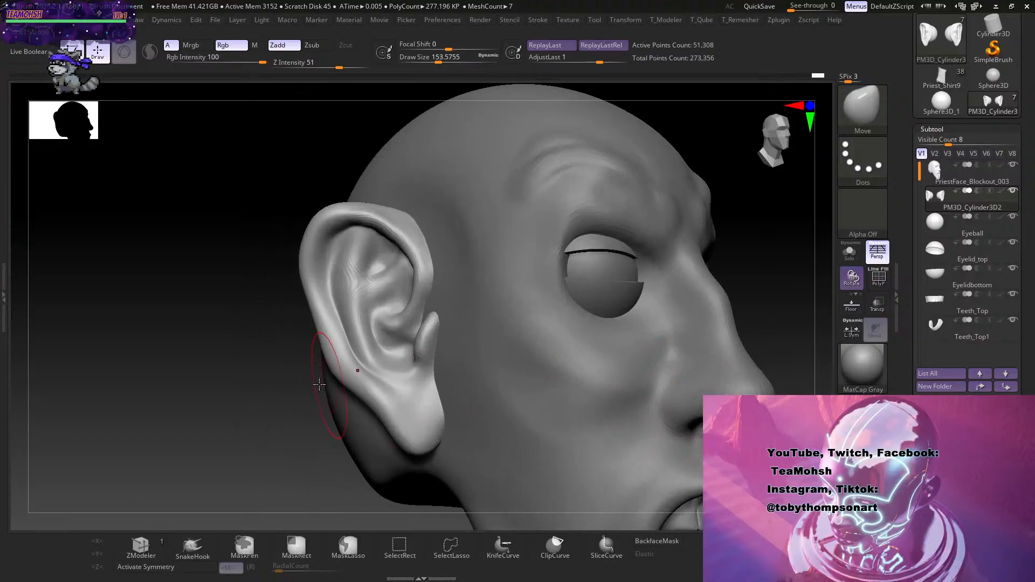
pyautogui.keyDown('alt'); pyautogui.moveTo(216, 374); pyautogui.dragTo(213, 295); pyautogui.keyUp('alt')
pyautogui.moveTo(703, 264); pyautogui.dragTo(588, 365)
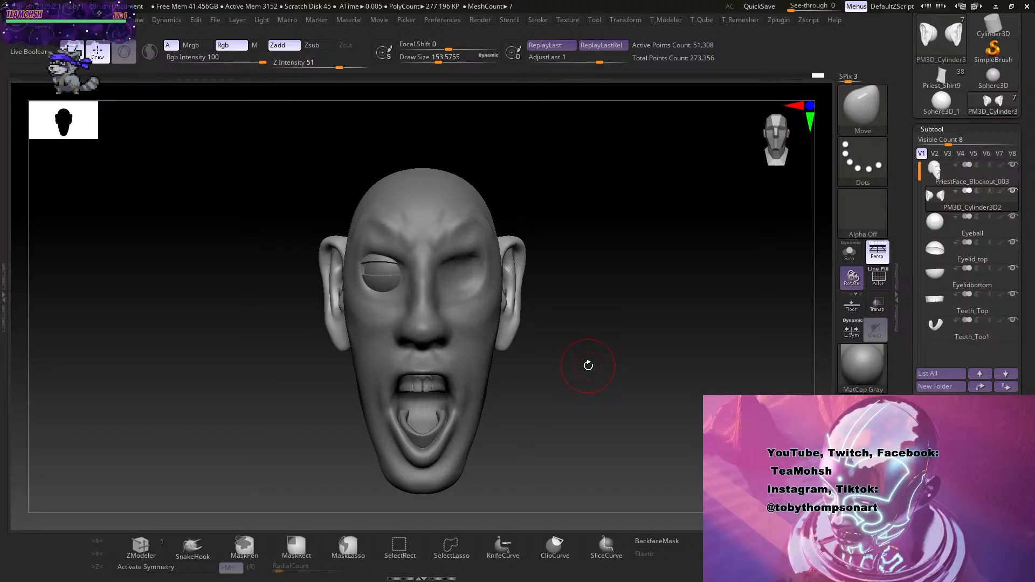
pyautogui.moveTo(287, 383)
pyautogui.mouseDown()
pyautogui.moveTo(350, 390)
pyautogui.moveTo(302, 395)
pyautogui.mouseUp()
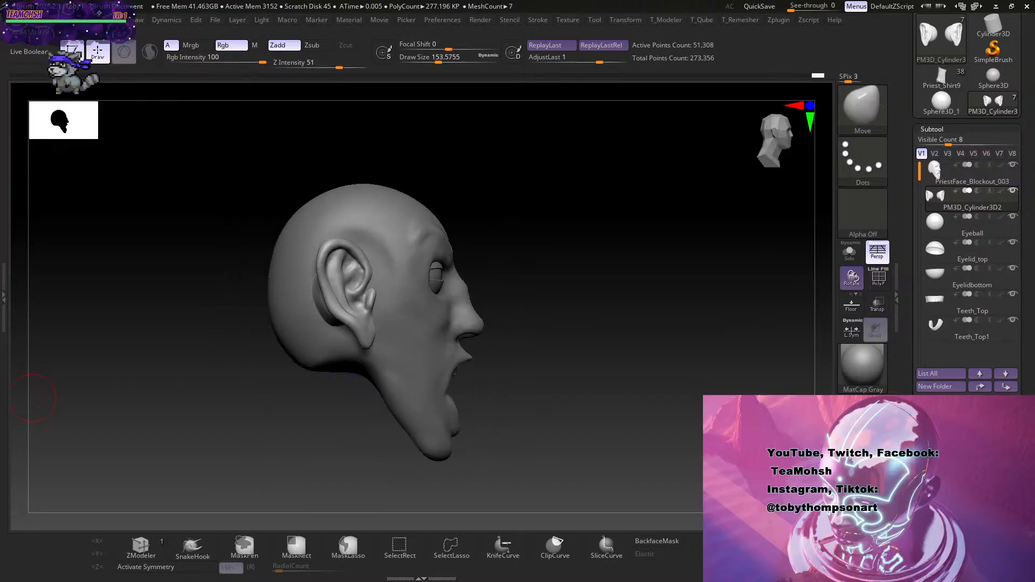